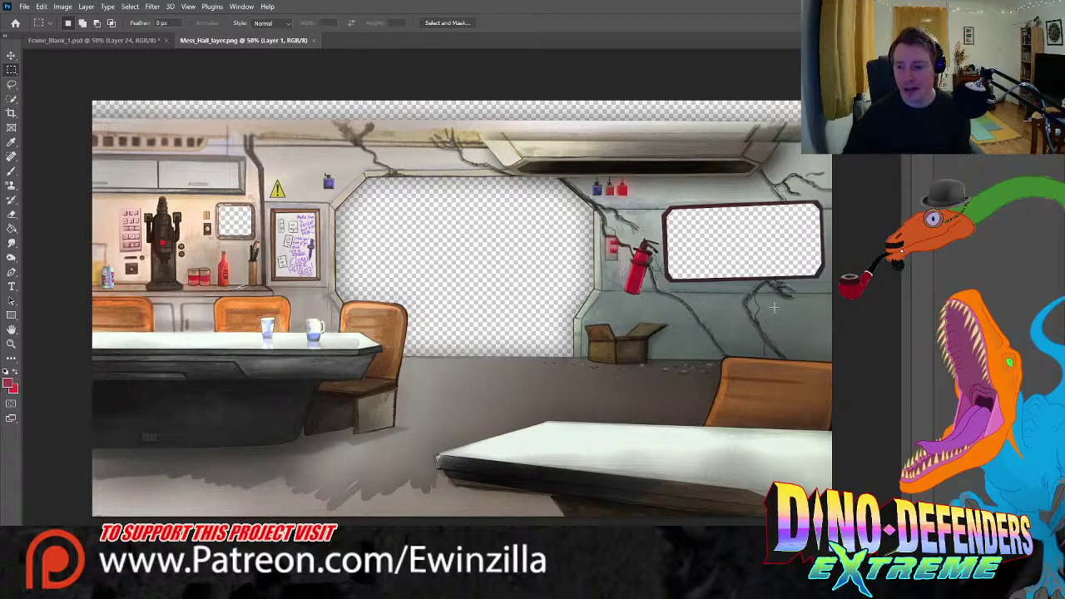
# - Copy a freehand patch of blue-grey wall below the smaller framed window in Mess_Hall_layer.png and paste it into Frame_Blank_1.psd
pyautogui.click(10, 85)
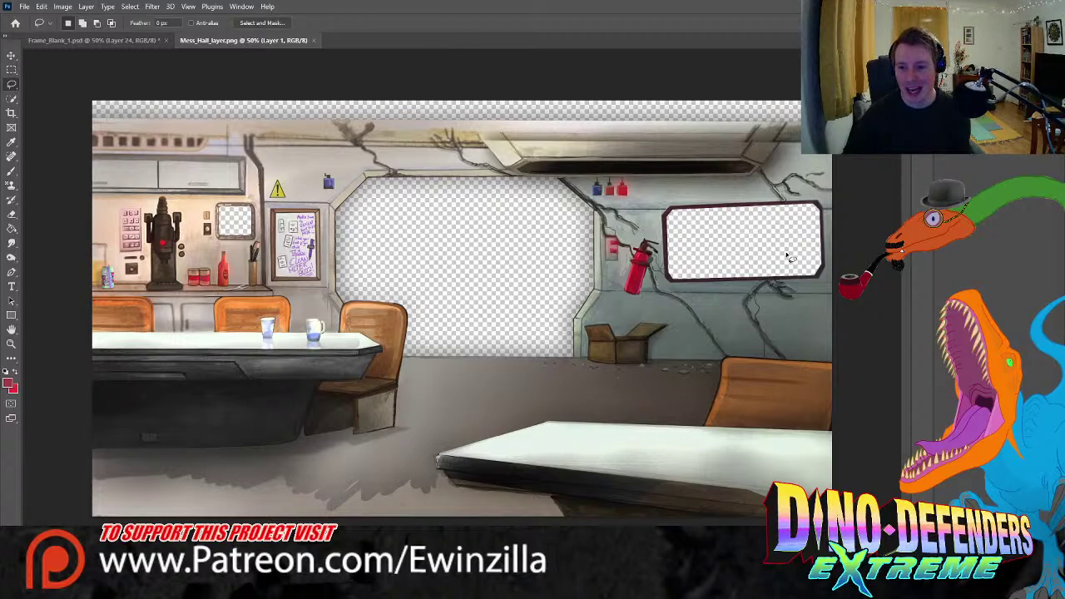
pyautogui.moveTo(837, 306)
pyautogui.mouseDown()
pyautogui.moveTo(764, 307)
pyautogui.moveTo(770, 336)
pyautogui.moveTo(788, 358)
pyautogui.moveTo(843, 363)
pyautogui.mouseUp()
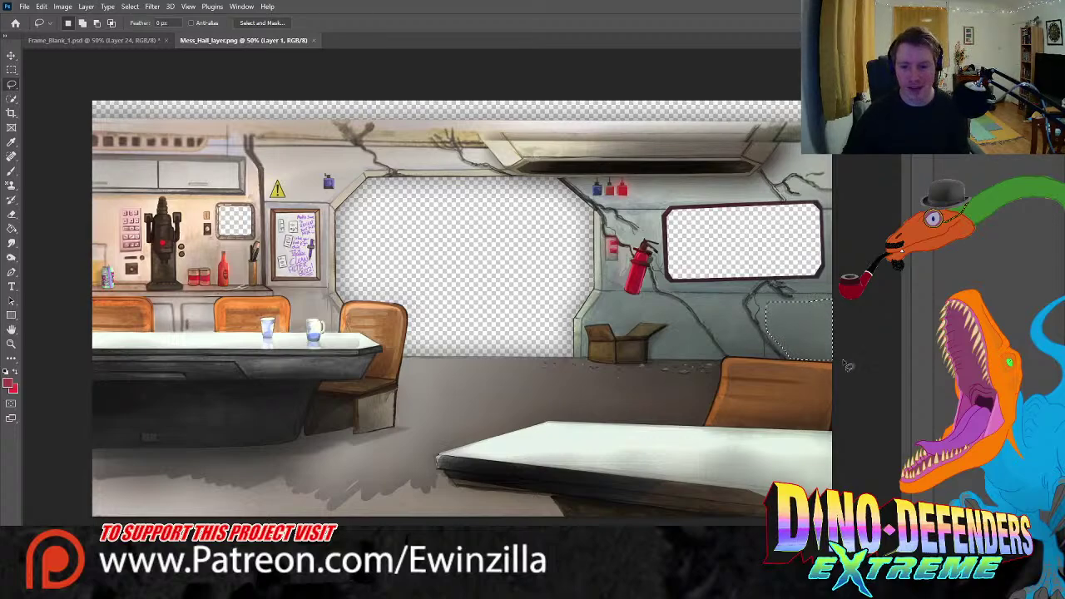
pyautogui.click(123, 44)
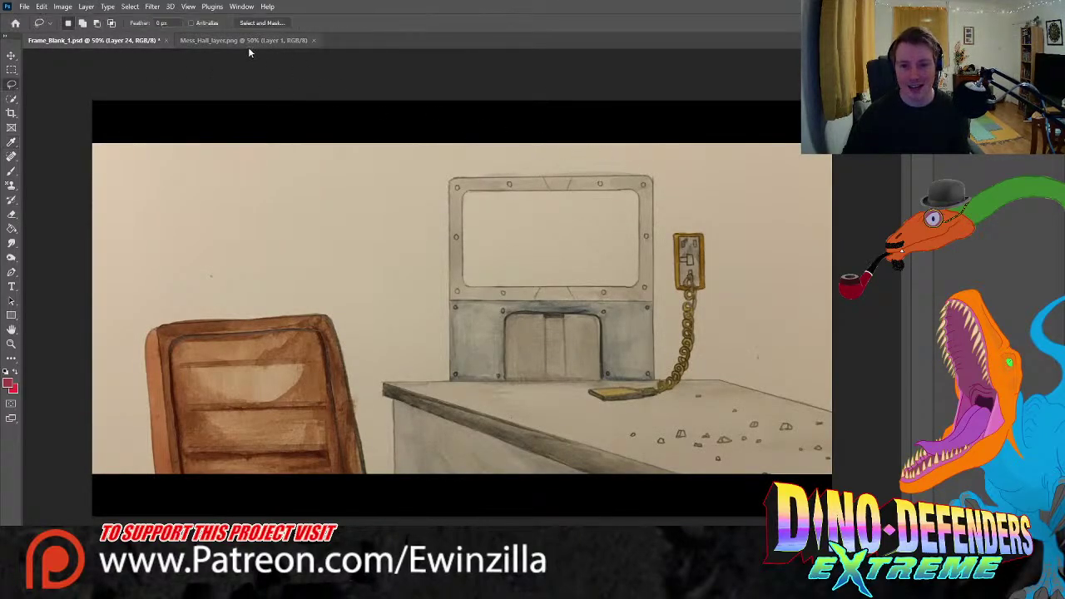
pyautogui.hotkey('ctrl', 'v')
# - Enlarge the pasted wall patch until it covers the whole frame and place its layer beneath the drawing
pyautogui.press('v')
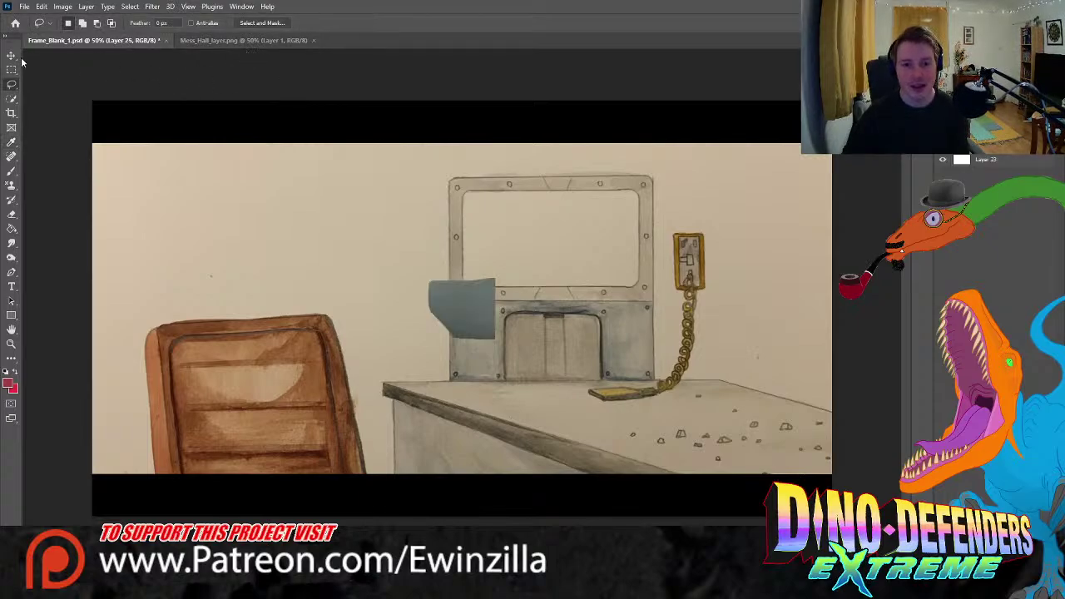
pyautogui.moveTo(493, 334); pyautogui.dragTo(523, 455)
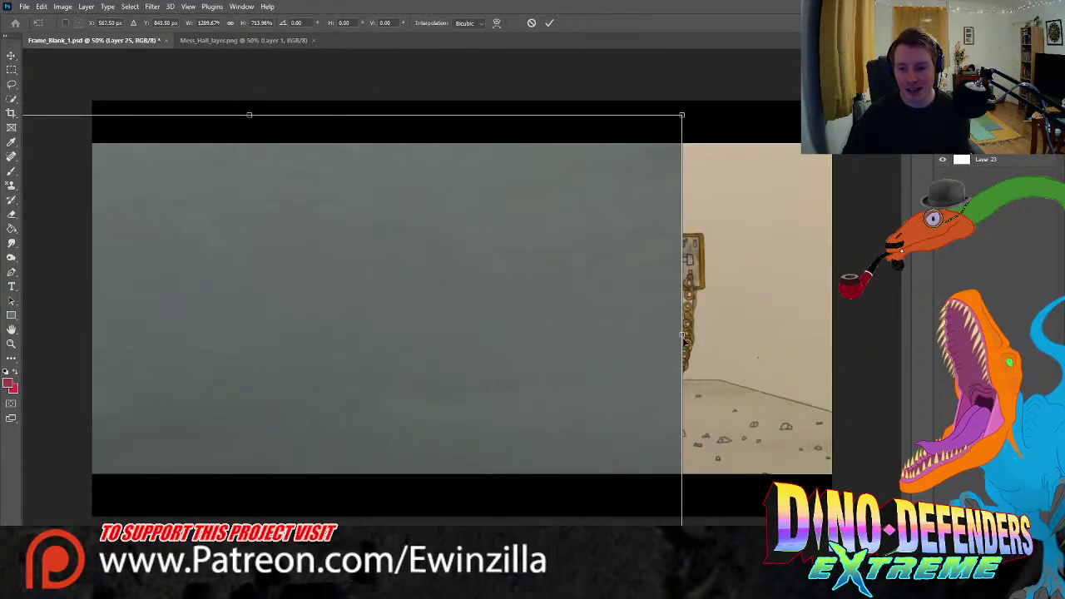
pyautogui.moveTo(684, 336); pyautogui.dragTo(757, 366)
pyautogui.click(12, 71)
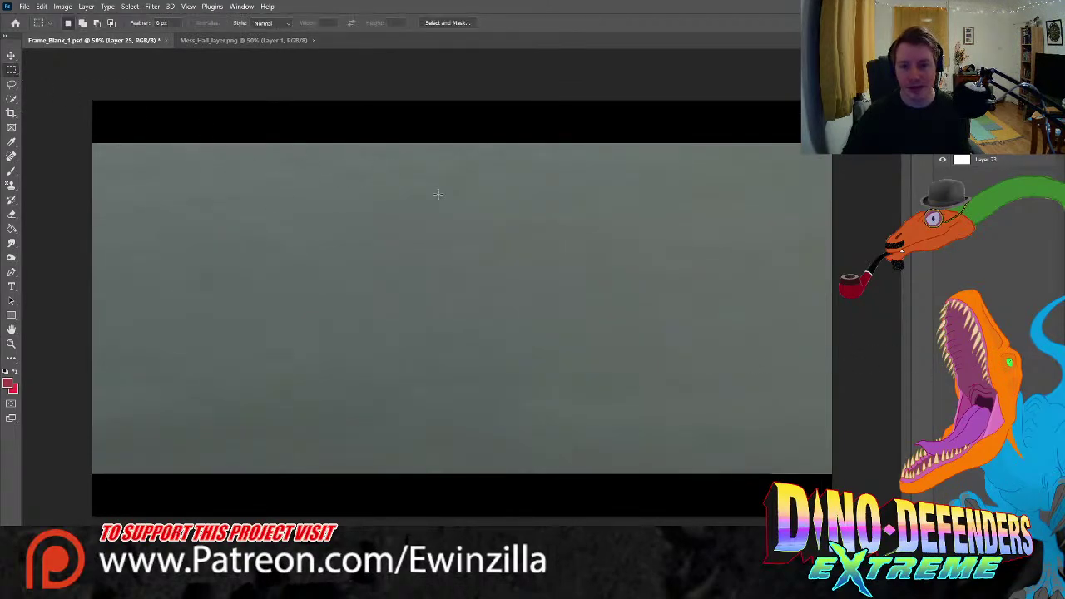
pyautogui.press('Delete')
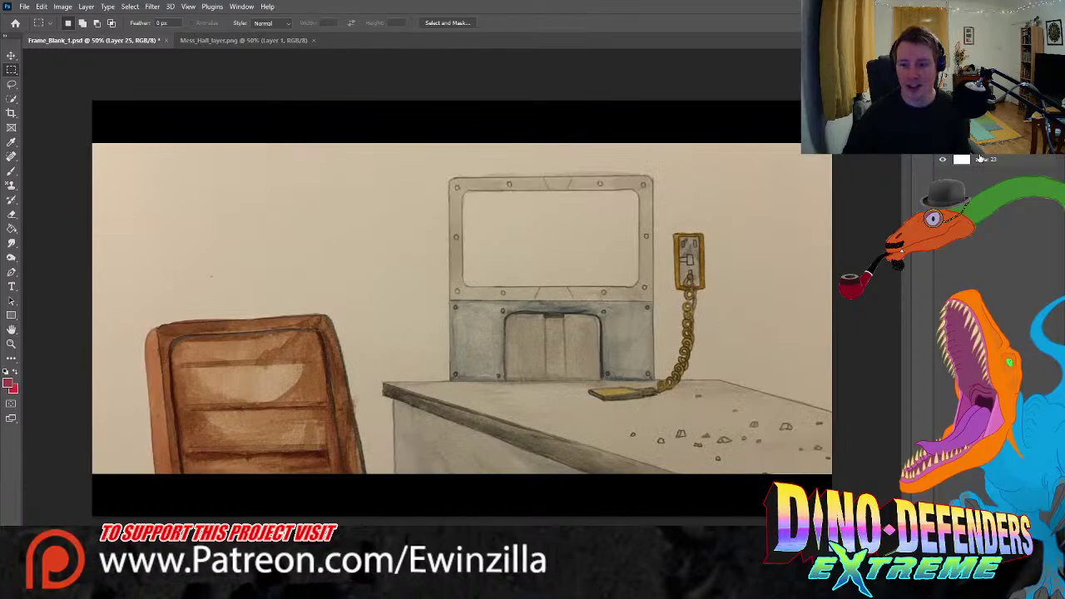
# - Clear the paper background around the objects and inside the window opening, using the Paint Bucket in Clear mode
pyautogui.click(12, 228)
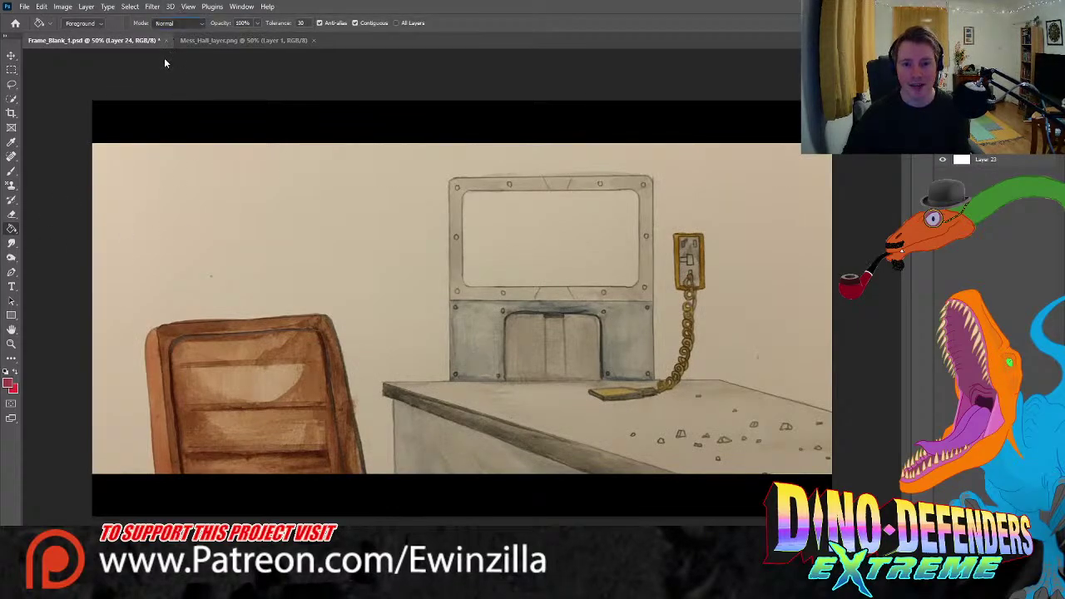
pyautogui.hotkey('shift', 'alt', 'r')
pyautogui.click(337, 241)
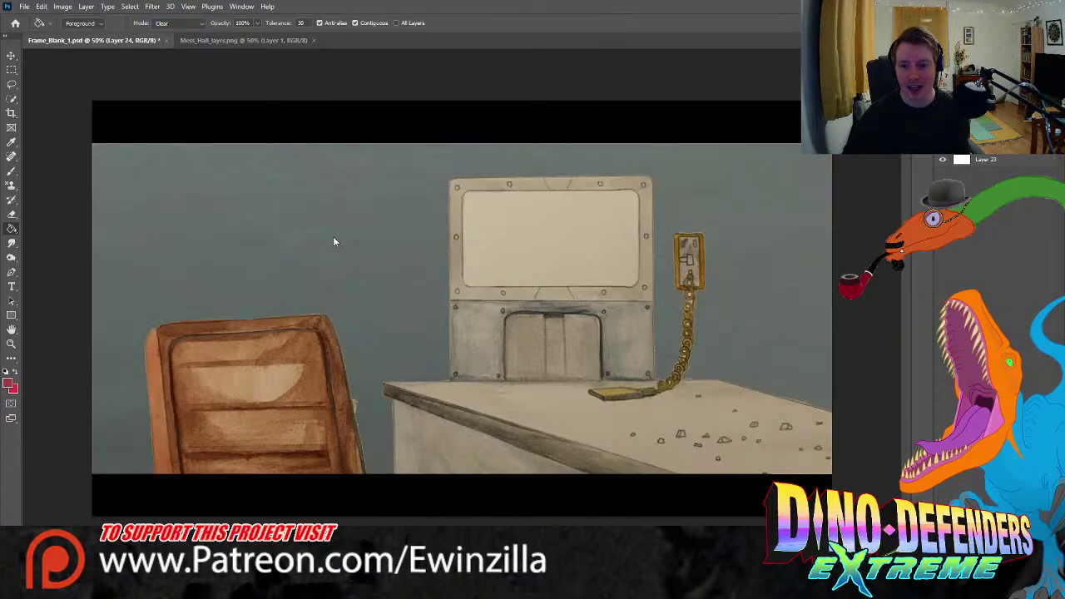
pyautogui.click(559, 256)
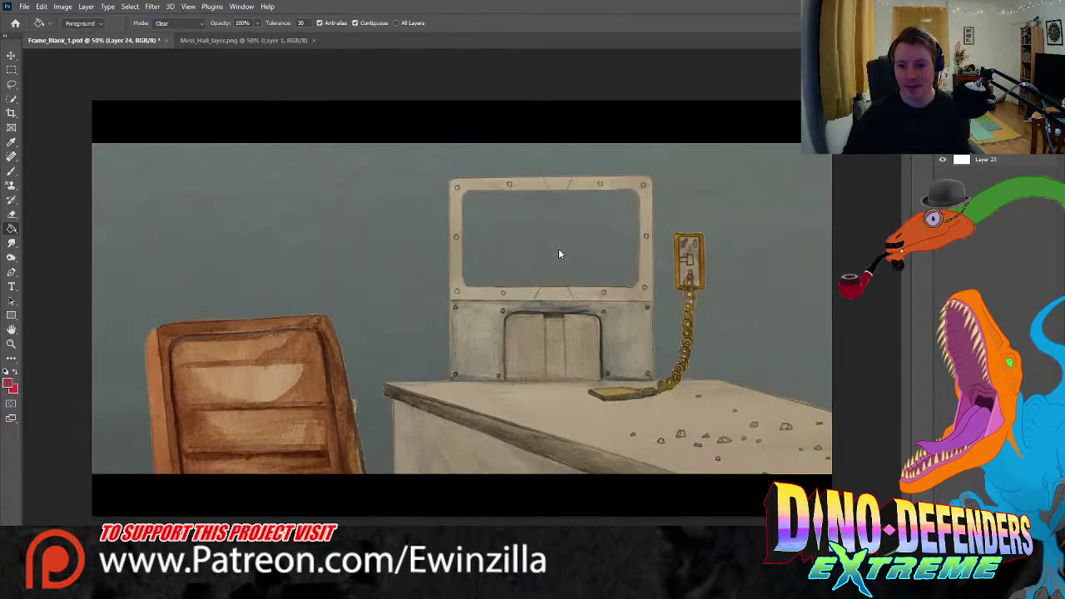
# - Smudge the pale leftover fringe along the desk's side edge and the top edge of the chair
pyautogui.click(13, 245)
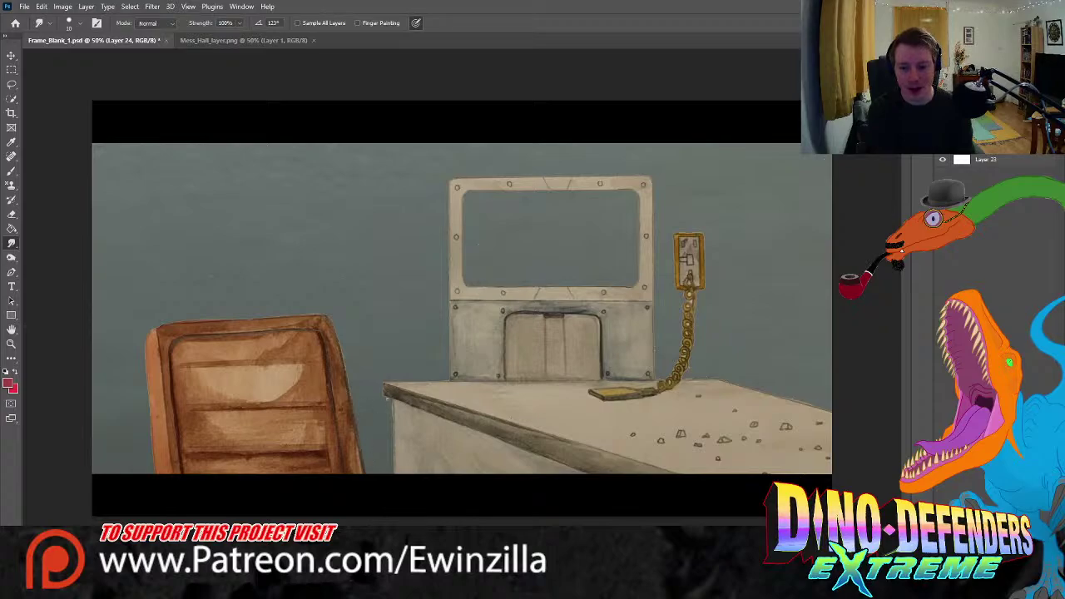
pyautogui.moveTo(391, 405); pyautogui.dragTo(391, 446)
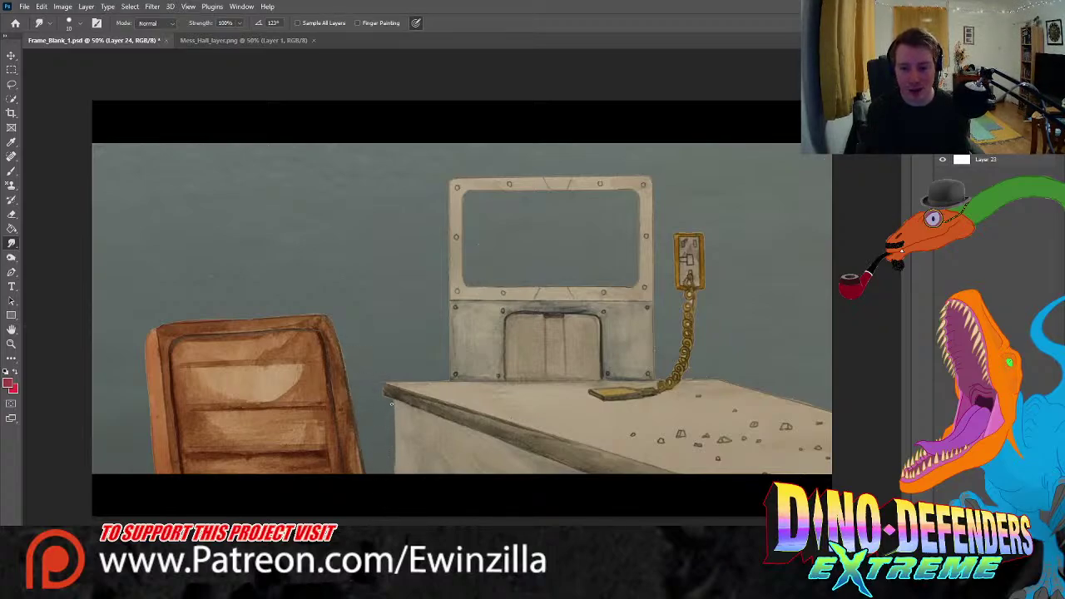
pyautogui.hotkey('ctrl', 'z')
pyautogui.moveTo(389, 435); pyautogui.dragTo(391, 465)
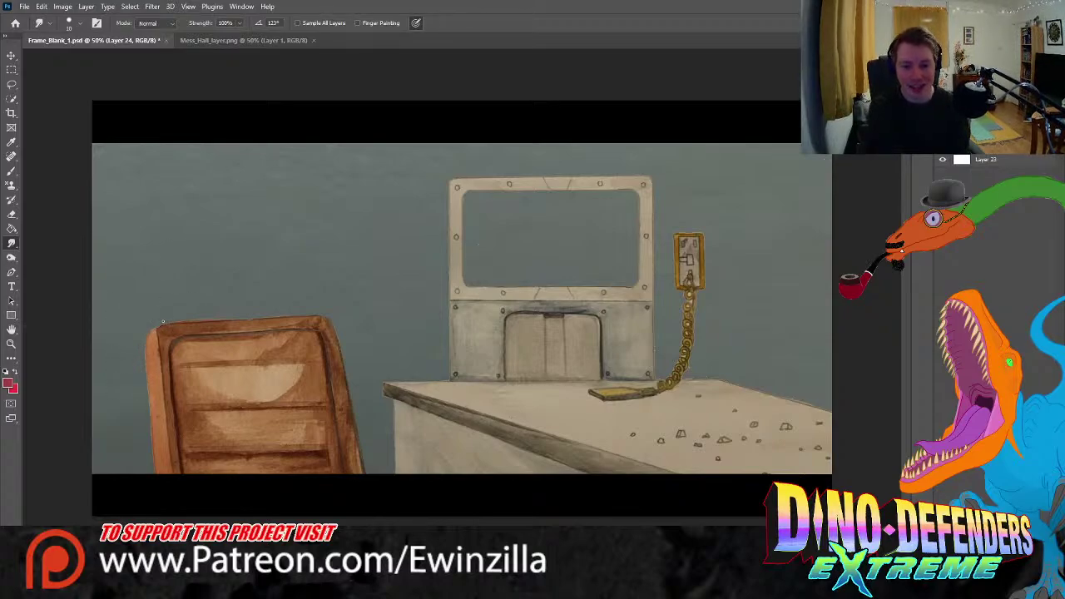
pyautogui.moveTo(218, 319); pyautogui.dragTo(264, 315)
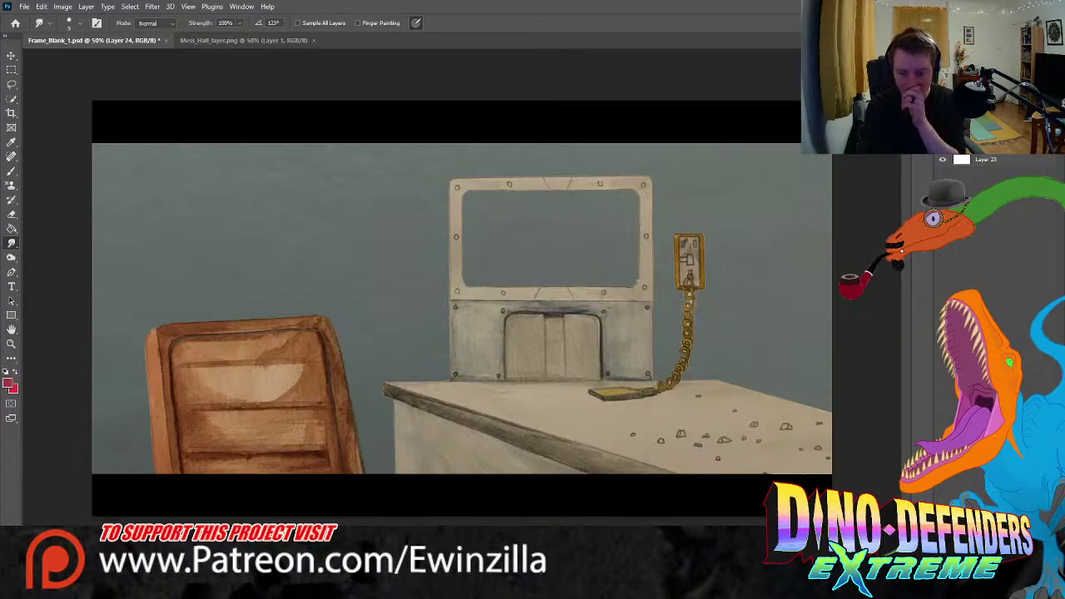
# - Clean up the coiled chain below the wall box, removing the pale paper remnants around and inside its links with Smudge and Eraser
pyautogui.click(11, 343)
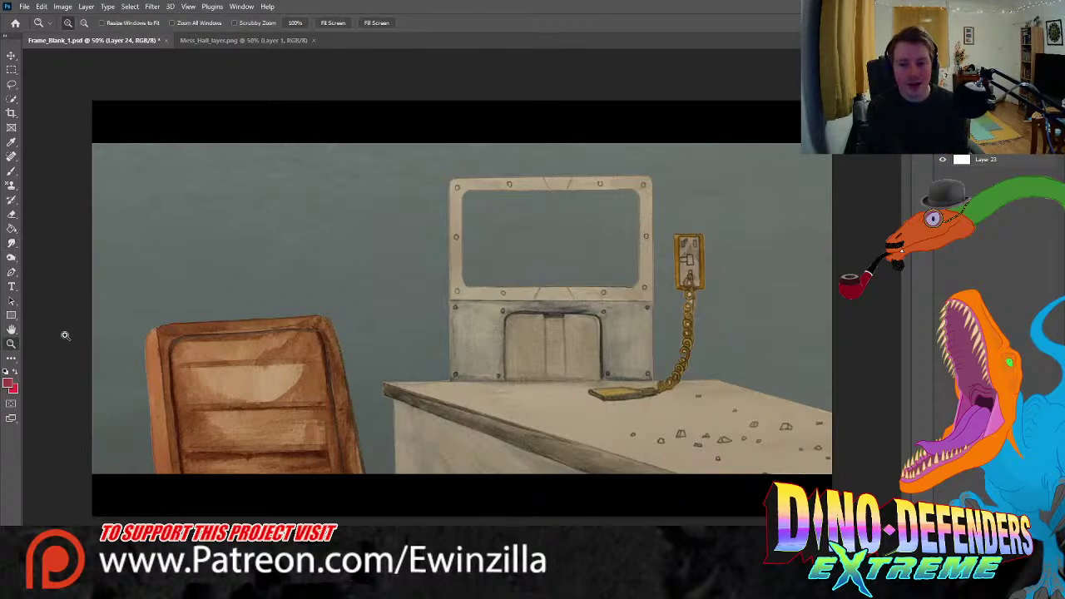
pyautogui.click(727, 271)
pyautogui.click(731, 274)
pyautogui.click(732, 277)
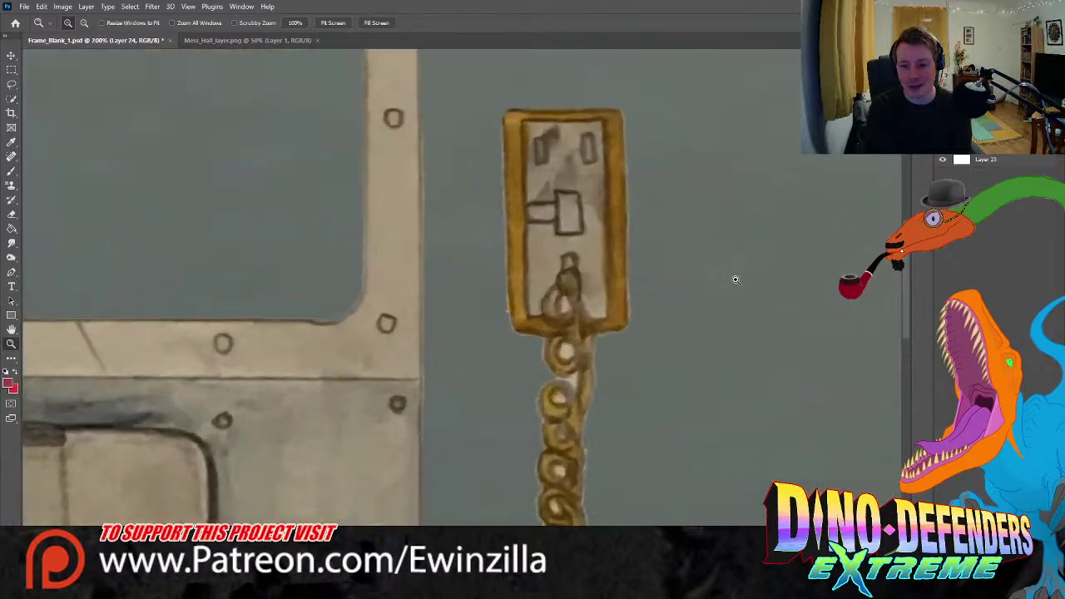
pyautogui.click(11, 242)
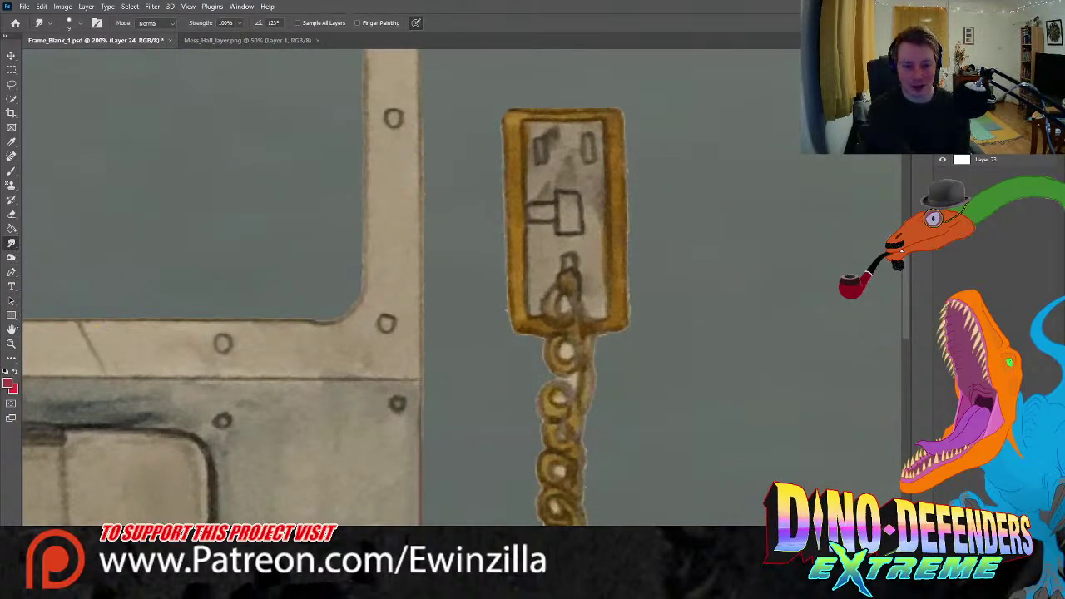
pyautogui.click(11, 343)
pyautogui.click(376, 22)
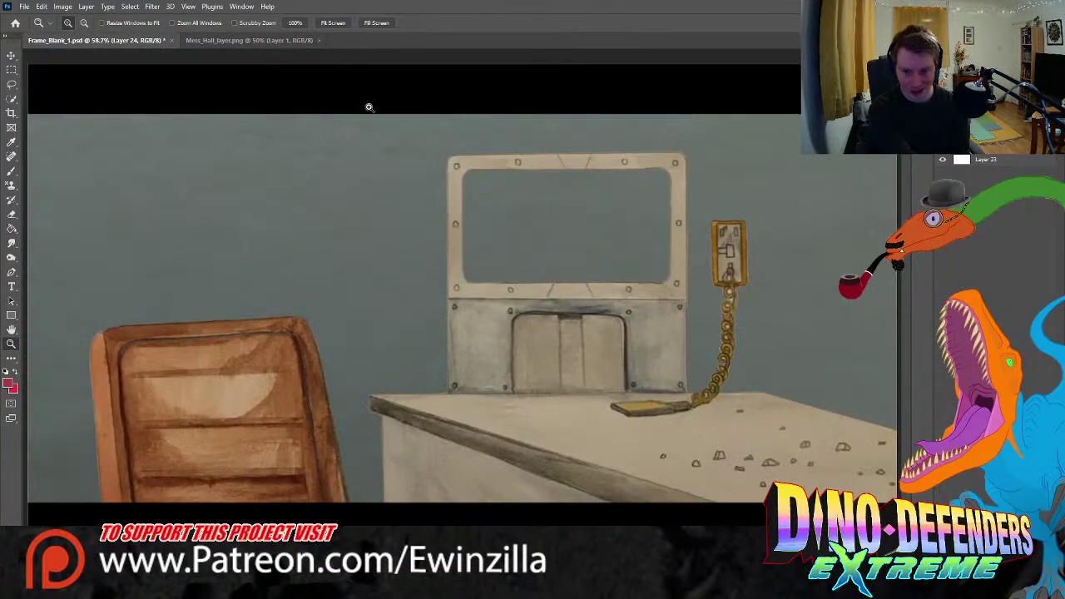
pyautogui.click(778, 251)
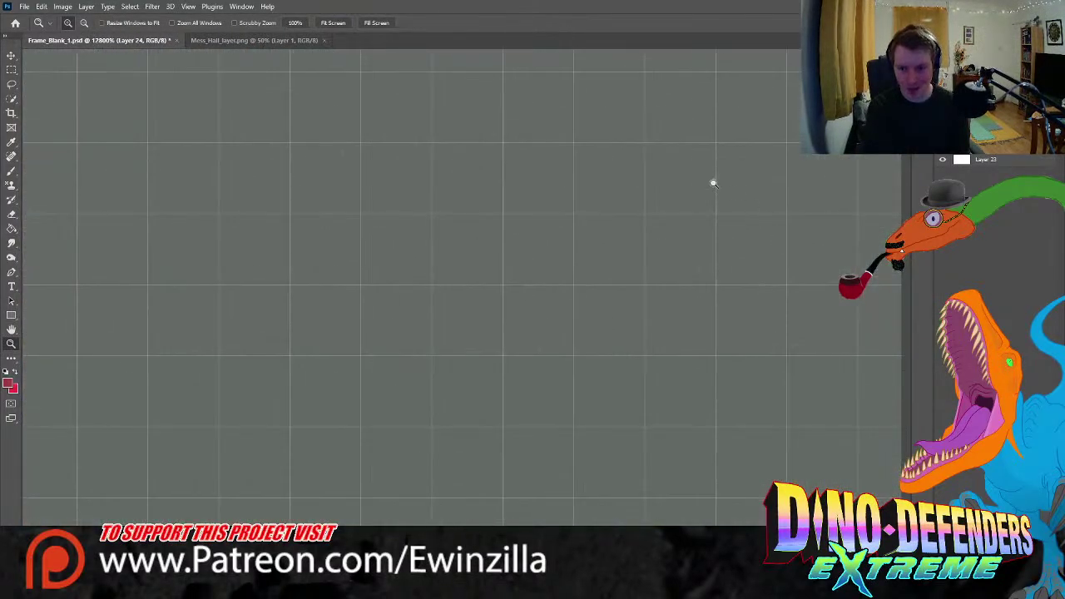
pyautogui.hotkey('ctrl', '0')
pyautogui.click(774, 346)
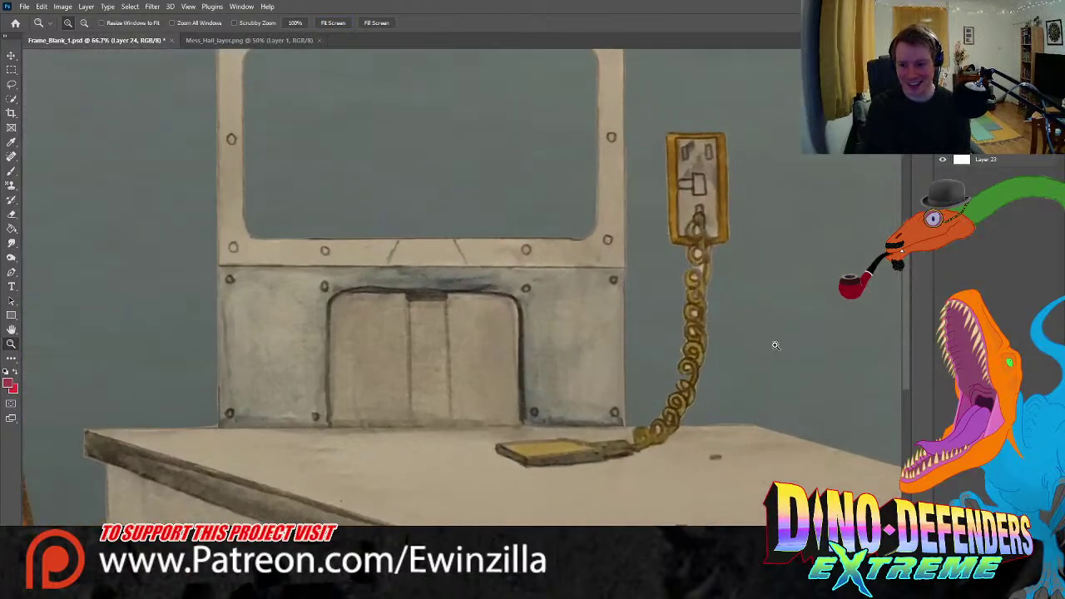
pyautogui.press('r')
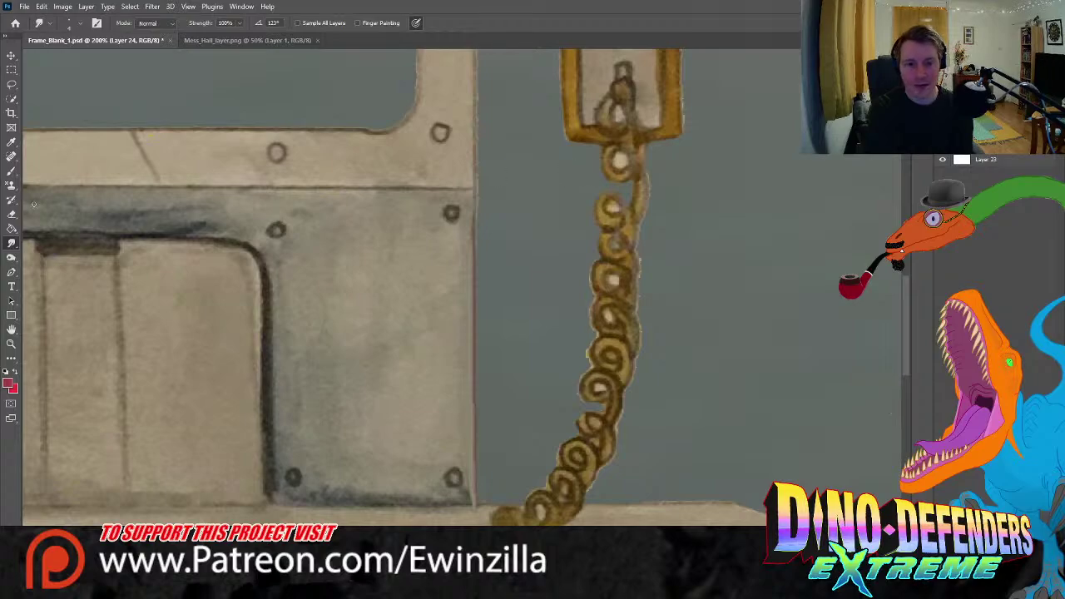
pyautogui.press('e')
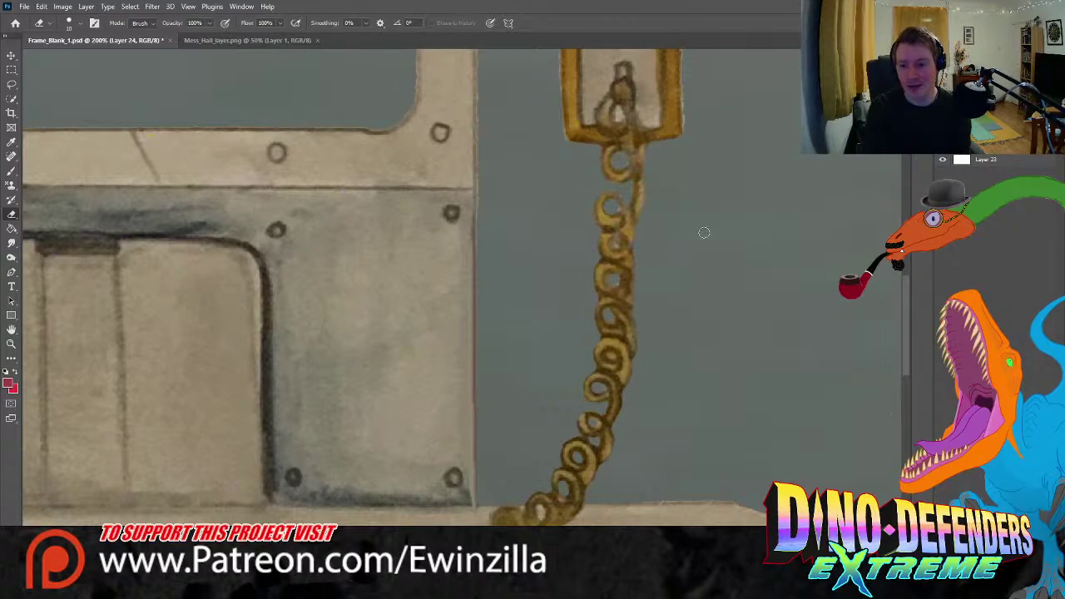
# - Erase the pale fringe along both long sides of the yellow-framed wall box
pyautogui.scroll(5, 909, 335)
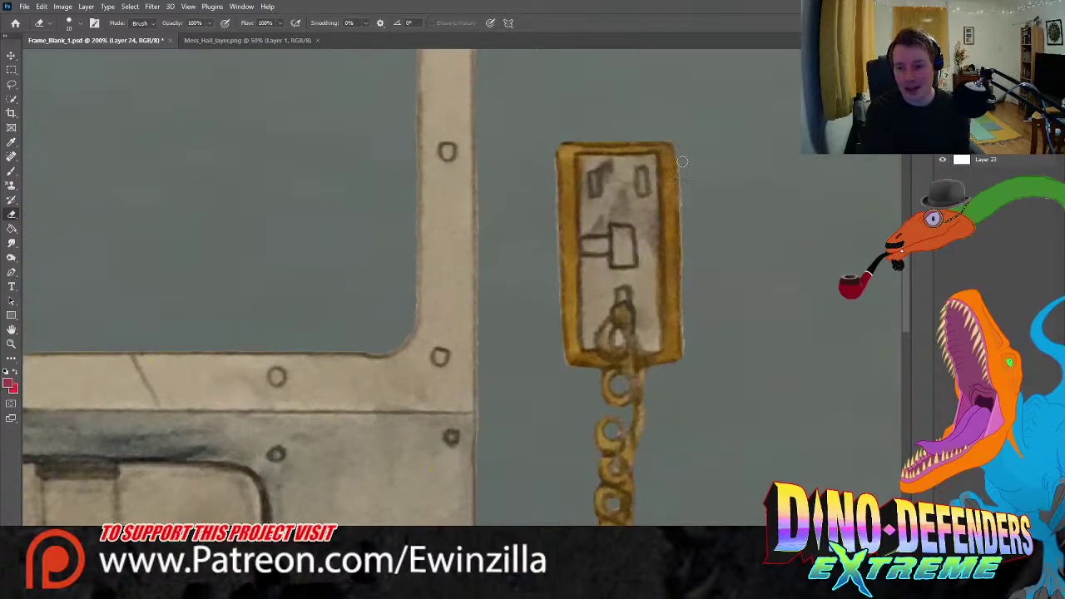
pyautogui.moveTo(686, 214); pyautogui.dragTo(687, 389)
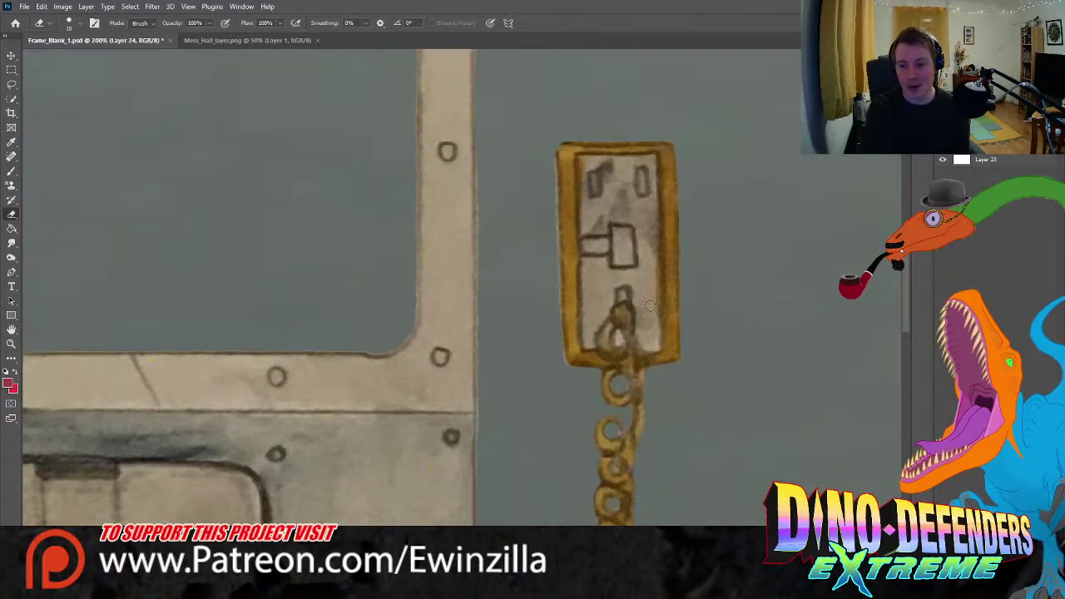
pyautogui.moveTo(558, 140)
pyautogui.mouseDown()
pyautogui.moveTo(551, 163)
pyautogui.moveTo(549, 154)
pyautogui.moveTo(554, 340)
pyautogui.moveTo(549, 241)
pyautogui.moveTo(568, 371)
pyautogui.mouseUp()
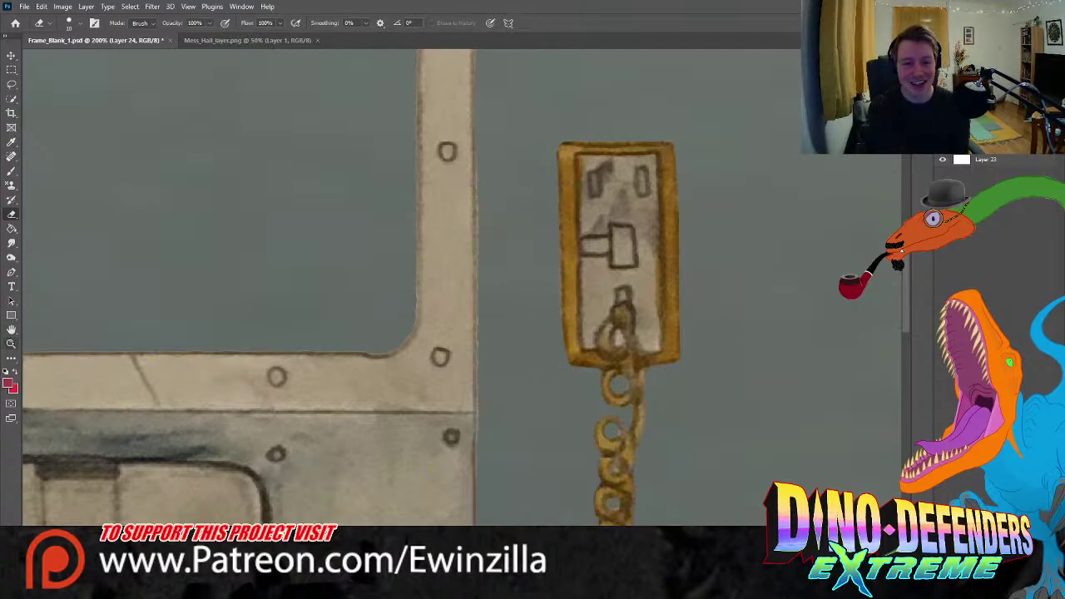
# - Smudge the dark outline along the top of the recessed panel below the window into a smooth, even line
pyautogui.click(12, 343)
pyautogui.click(333, 23)
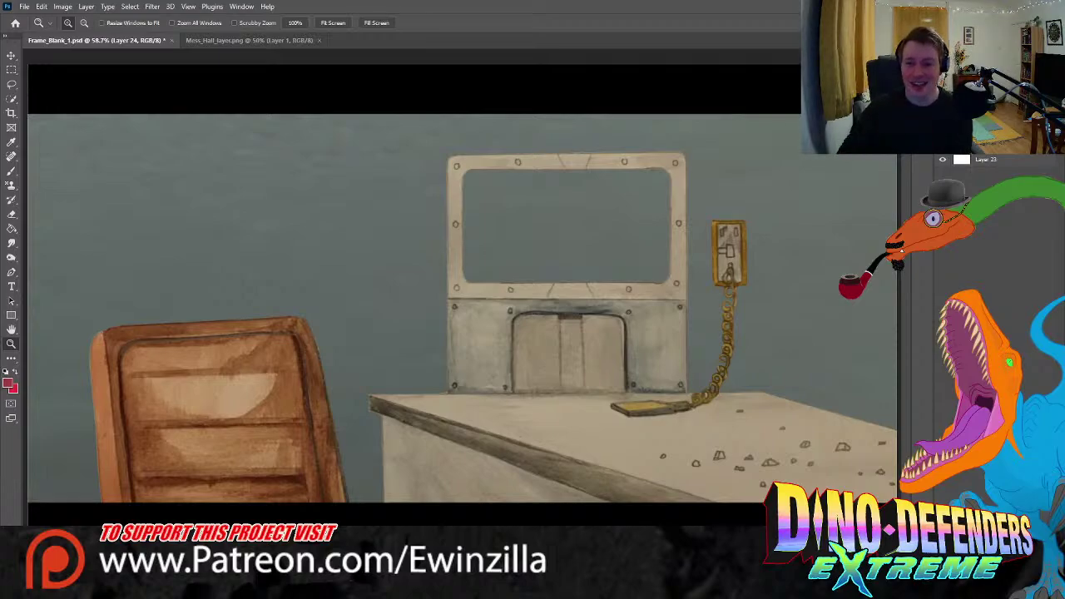
pyautogui.click(587, 324)
pyautogui.click(586, 325)
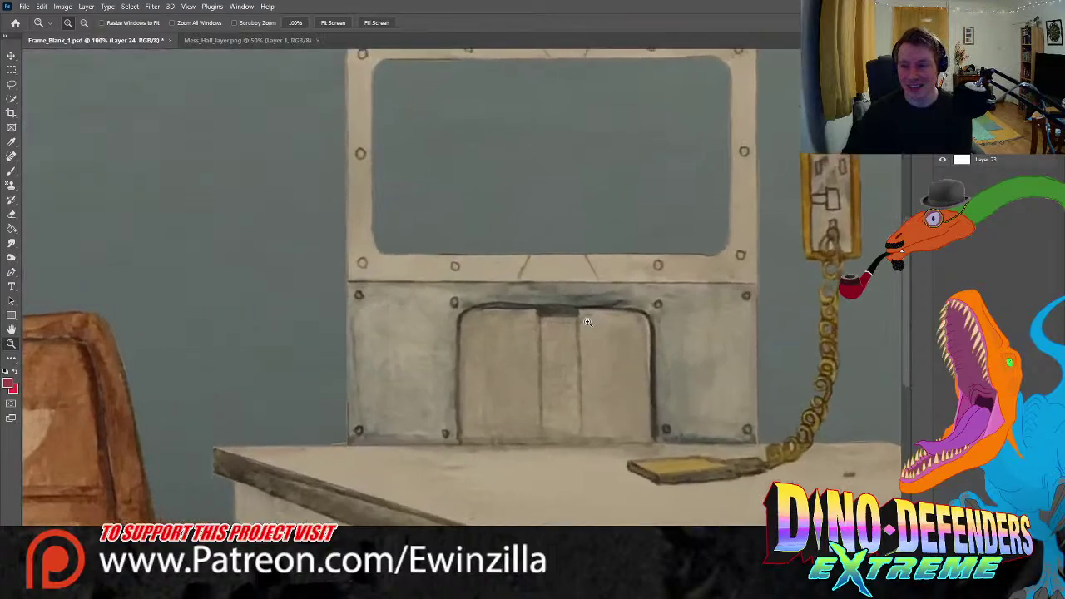
pyautogui.click(586, 324)
pyautogui.click(12, 242)
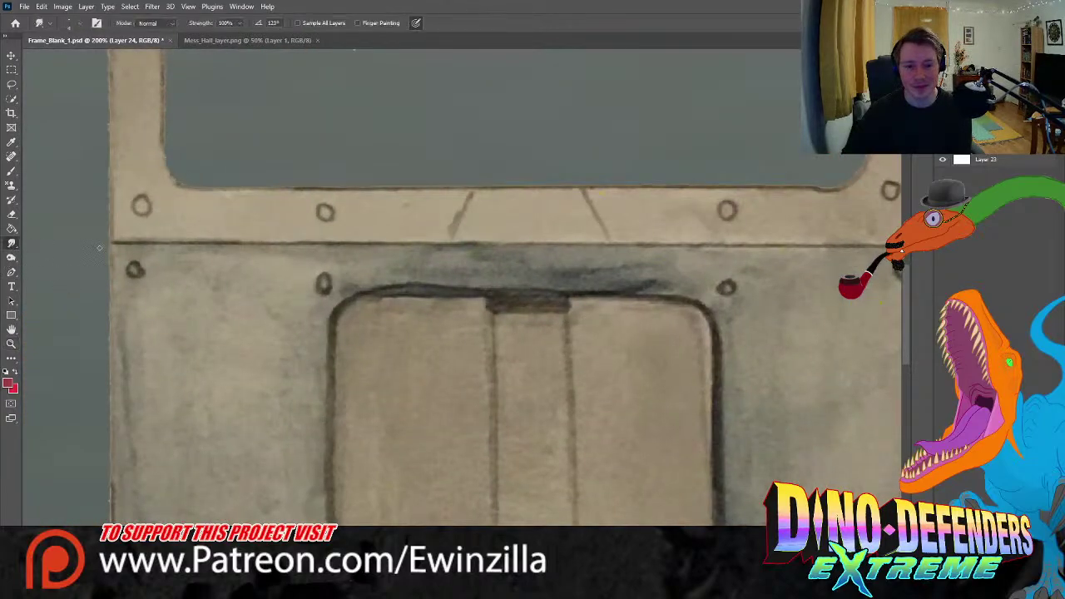
pyautogui.moveTo(347, 292)
pyautogui.mouseDown()
pyautogui.moveTo(450, 284)
pyautogui.moveTo(345, 293)
pyautogui.moveTo(462, 288)
pyautogui.moveTo(433, 287)
pyautogui.mouseUp()
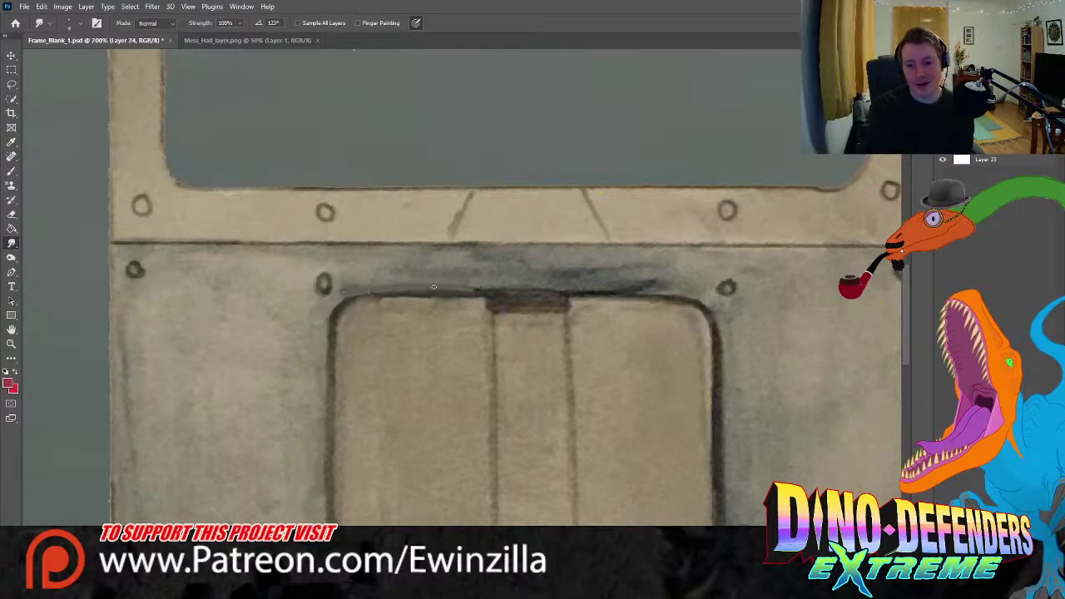
pyautogui.moveTo(365, 299); pyautogui.dragTo(485, 296)
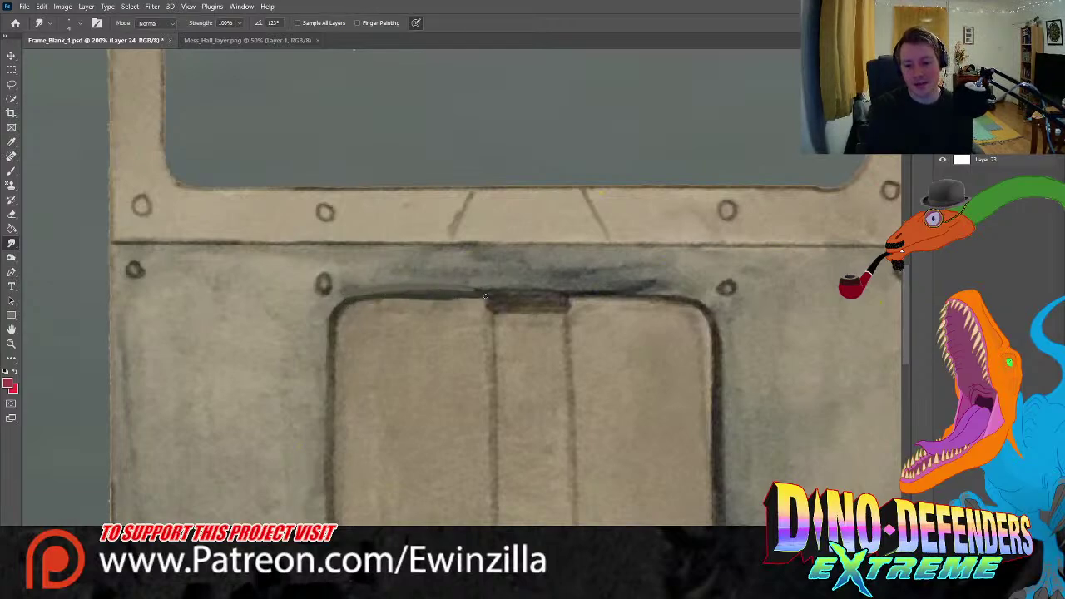
pyautogui.moveTo(388, 299); pyautogui.dragTo(480, 298)
pyautogui.moveTo(387, 296)
pyautogui.mouseDown()
pyautogui.moveTo(522, 286)
pyautogui.moveTo(553, 291)
pyautogui.moveTo(493, 290)
pyautogui.moveTo(660, 295)
pyautogui.moveTo(575, 297)
pyautogui.mouseUp()
pyautogui.moveTo(678, 292)
pyautogui.mouseDown()
pyautogui.moveTo(583, 296)
pyautogui.moveTo(680, 298)
pyautogui.moveTo(591, 293)
pyautogui.moveTo(661, 293)
pyautogui.moveTo(605, 297)
pyautogui.mouseUp()
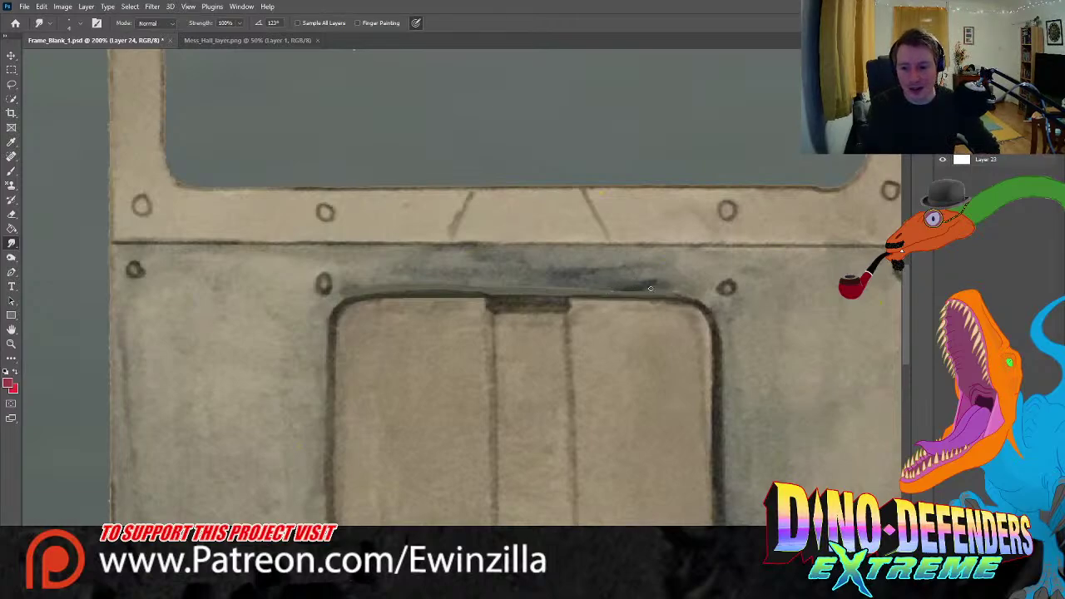
# - Blend the dark shading above the recessed panel and smooth the seam line beneath the window frame with the Smudge tool
pyautogui.moveTo(650, 290)
pyautogui.mouseDown()
pyautogui.moveTo(694, 289)
pyautogui.moveTo(536, 282)
pyautogui.moveTo(675, 274)
pyautogui.moveTo(609, 267)
pyautogui.moveTo(701, 271)
pyautogui.moveTo(599, 257)
pyautogui.moveTo(652, 261)
pyautogui.mouseUp()
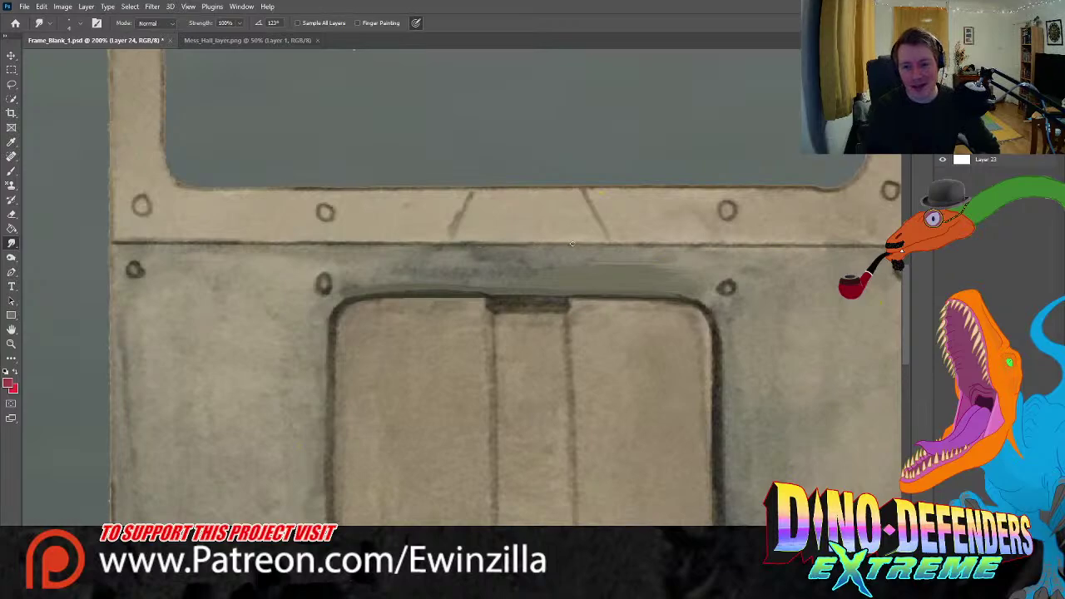
pyautogui.moveTo(561, 246); pyautogui.dragTo(691, 244)
pyautogui.moveTo(600, 257)
pyautogui.mouseDown()
pyautogui.moveTo(581, 244)
pyautogui.moveTo(716, 247)
pyautogui.mouseUp()
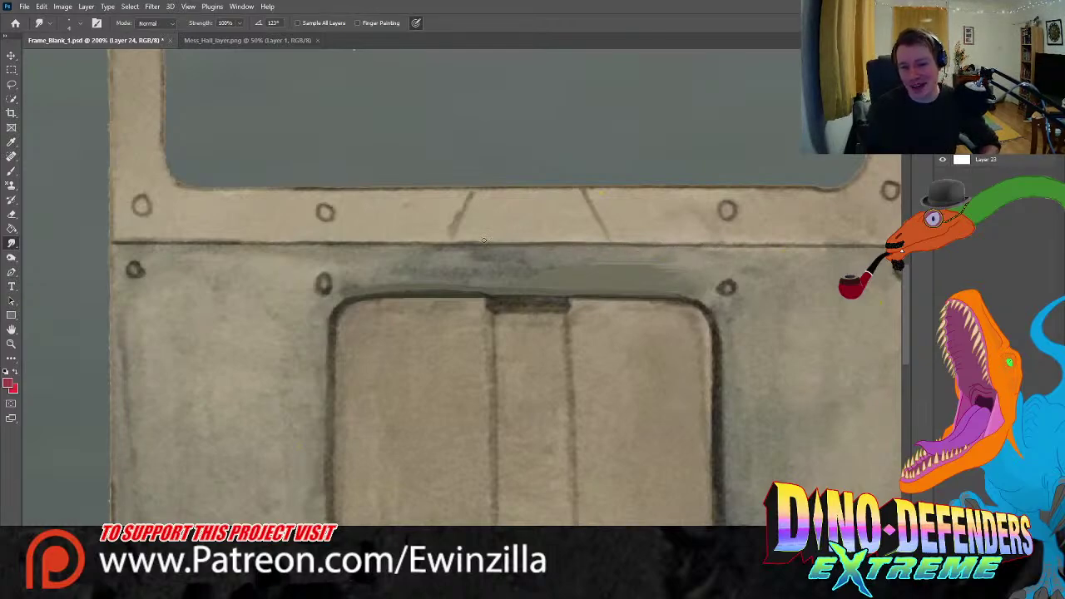
# - Smudge the two diagonal lines on the window frame's lower rail into clean, thin strokes
pyautogui.moveTo(461, 213)
pyautogui.mouseDown()
pyautogui.moveTo(470, 198)
pyautogui.moveTo(450, 238)
pyautogui.moveTo(473, 190)
pyautogui.mouseUp()
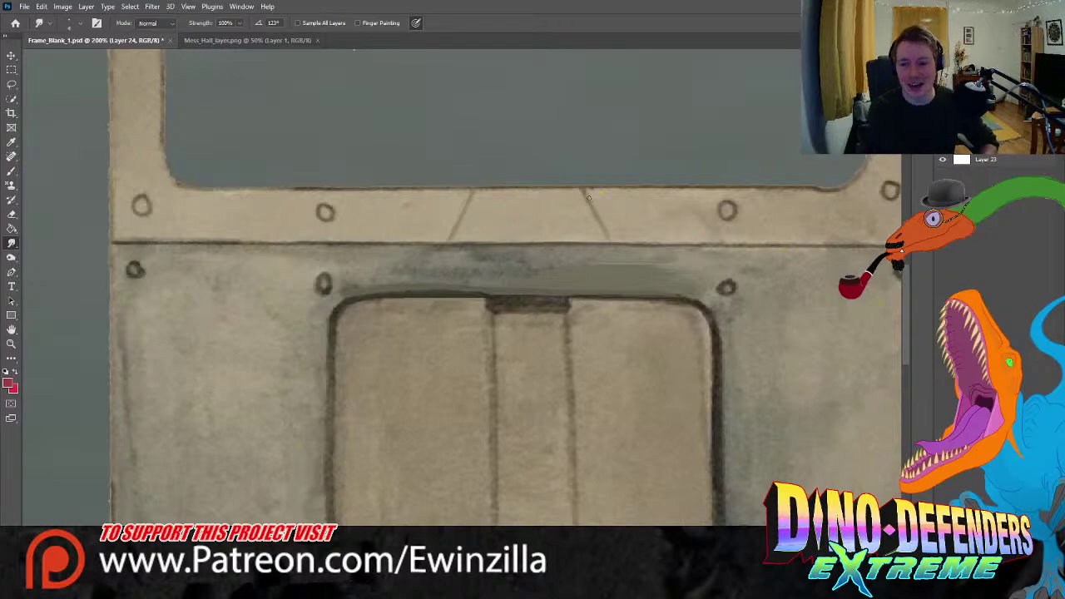
pyautogui.moveTo(588, 197); pyautogui.dragTo(608, 238)
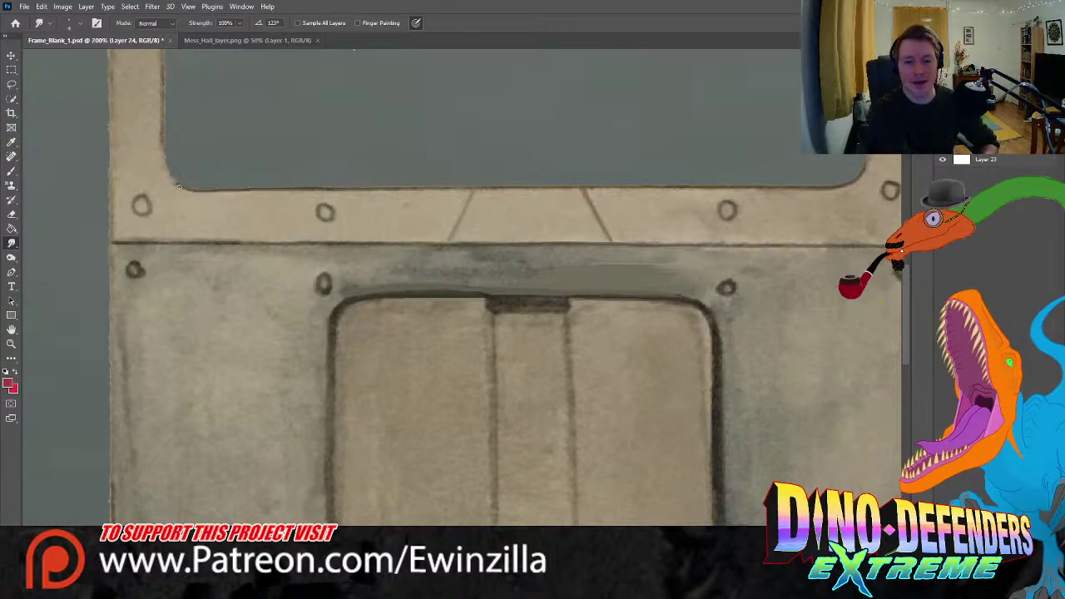
# - Smudge the outline around the window opening's lower-left inner corner and up the adjoining inner edge into a smooth line
pyautogui.moveTo(175, 181); pyautogui.dragTo(164, 140)
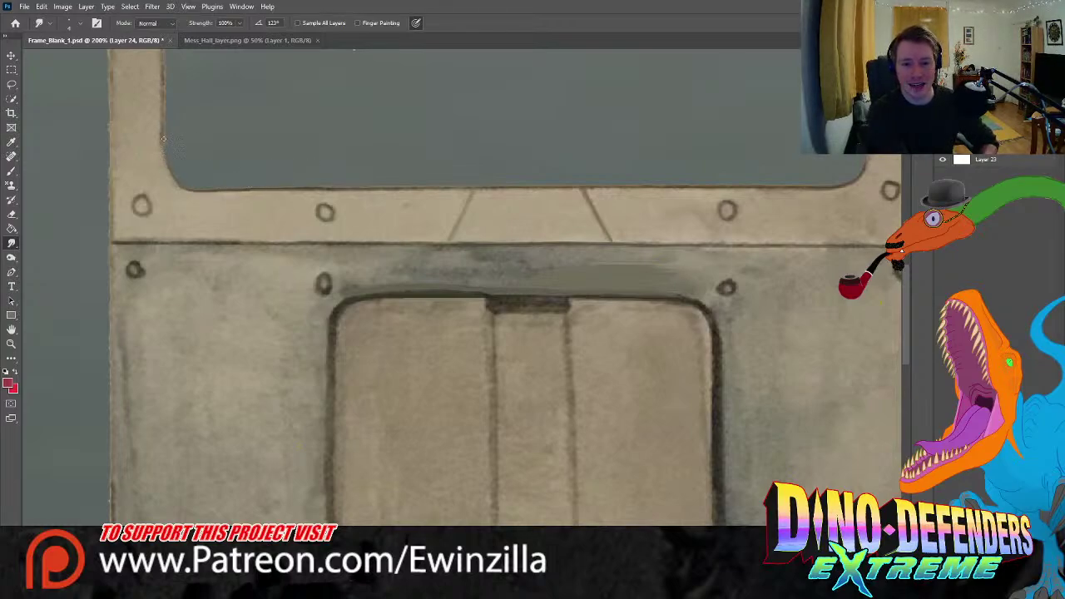
pyautogui.moveTo(181, 187); pyautogui.dragTo(162, 148)
pyautogui.moveTo(181, 188)
pyautogui.mouseDown()
pyautogui.moveTo(166, 123)
pyautogui.moveTo(162, 157)
pyautogui.moveTo(153, 109)
pyautogui.moveTo(159, 151)
pyautogui.moveTo(161, 95)
pyautogui.mouseUp()
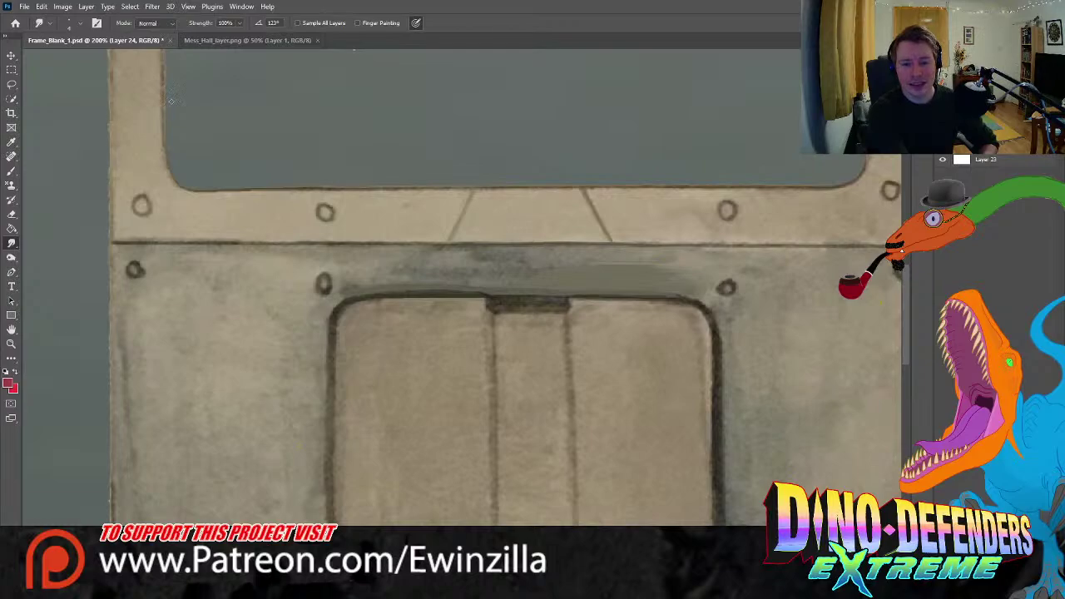
# - Smudge the outlines of the window frame's upper rail and upper-right inner corner into clean, even lines
pyautogui.press('z')
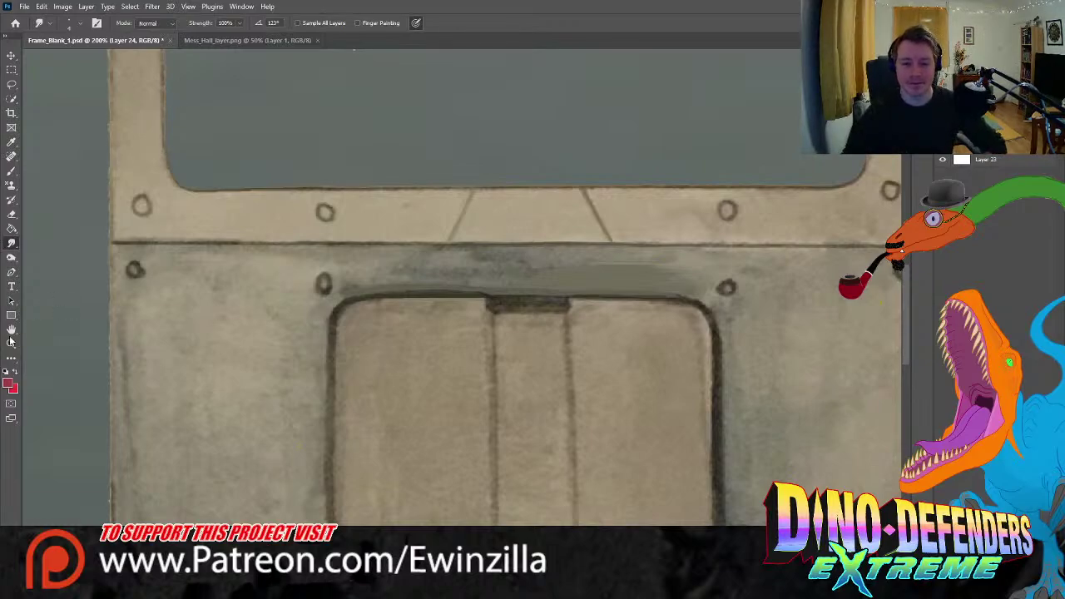
pyautogui.hotkey('ctrl', '-')
pyautogui.click(335, 24)
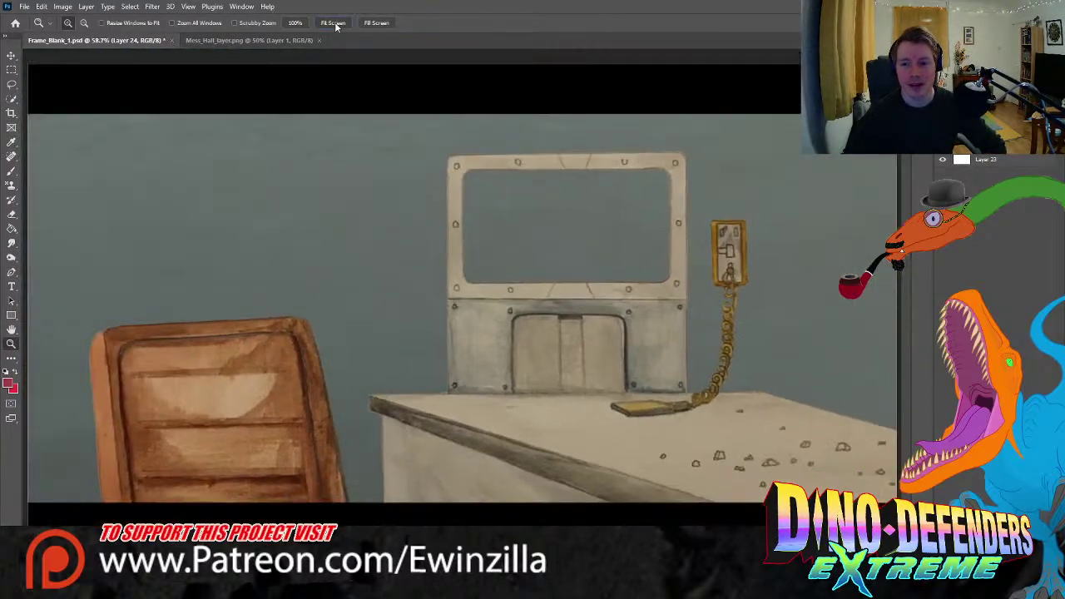
pyautogui.click(627, 142)
pyautogui.click(629, 189)
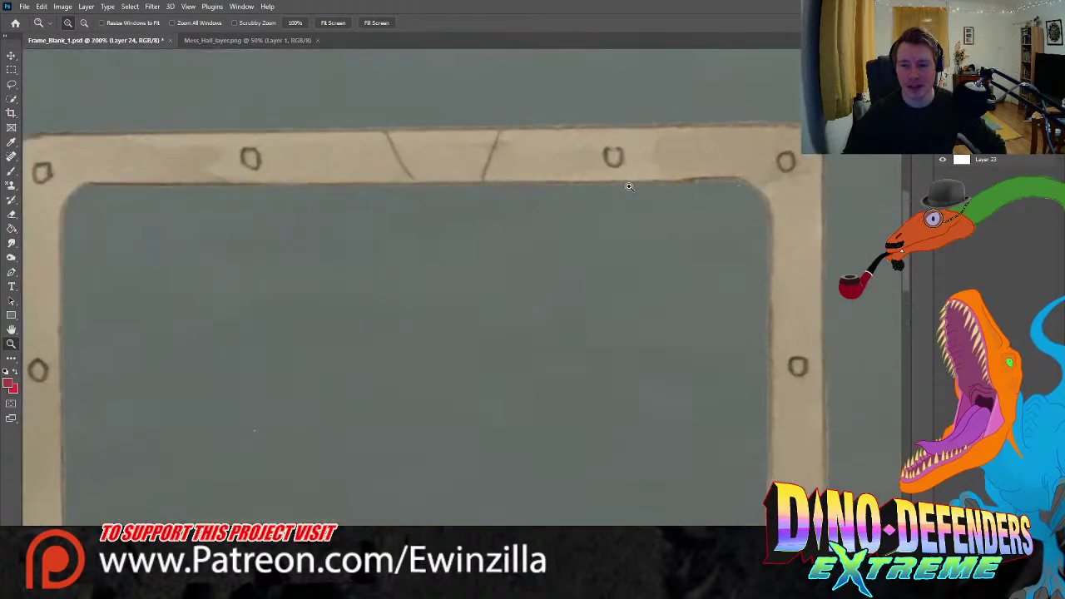
pyautogui.press('r')
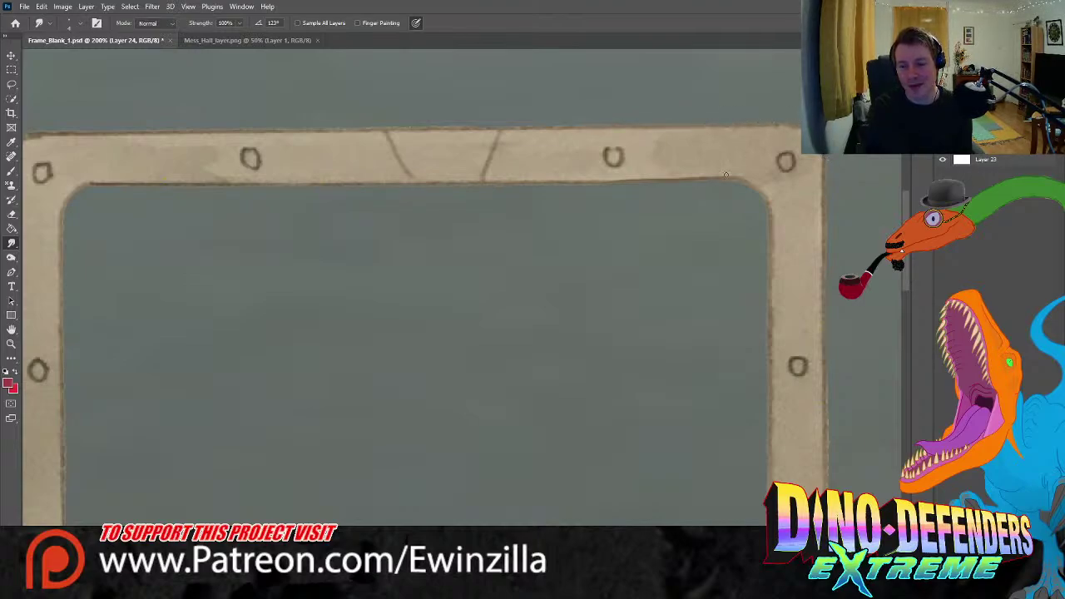
# - Smooth the window frame's upper-left outer corner and the outer edge of its left post with the Smudge tool
pyautogui.hscroll(-5, 462, 324)
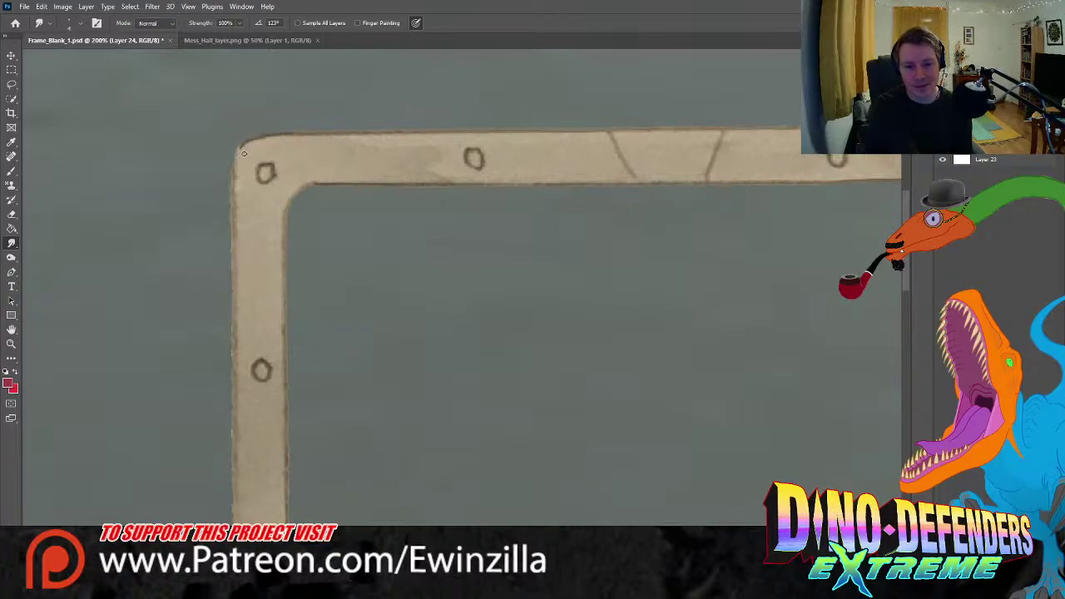
pyautogui.moveTo(287, 134)
pyautogui.mouseDown()
pyautogui.moveTo(240, 141)
pyautogui.moveTo(279, 133)
pyautogui.moveTo(243, 155)
pyautogui.mouseUp()
pyautogui.moveTo(229, 155); pyautogui.dragTo(223, 265)
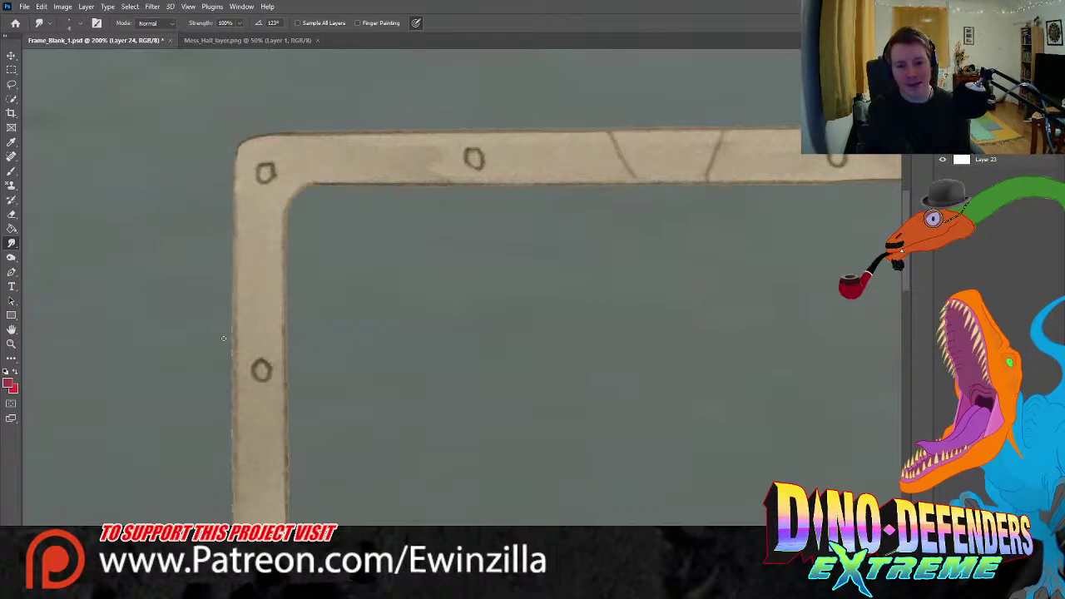
pyautogui.moveTo(225, 348); pyautogui.dragTo(227, 370)
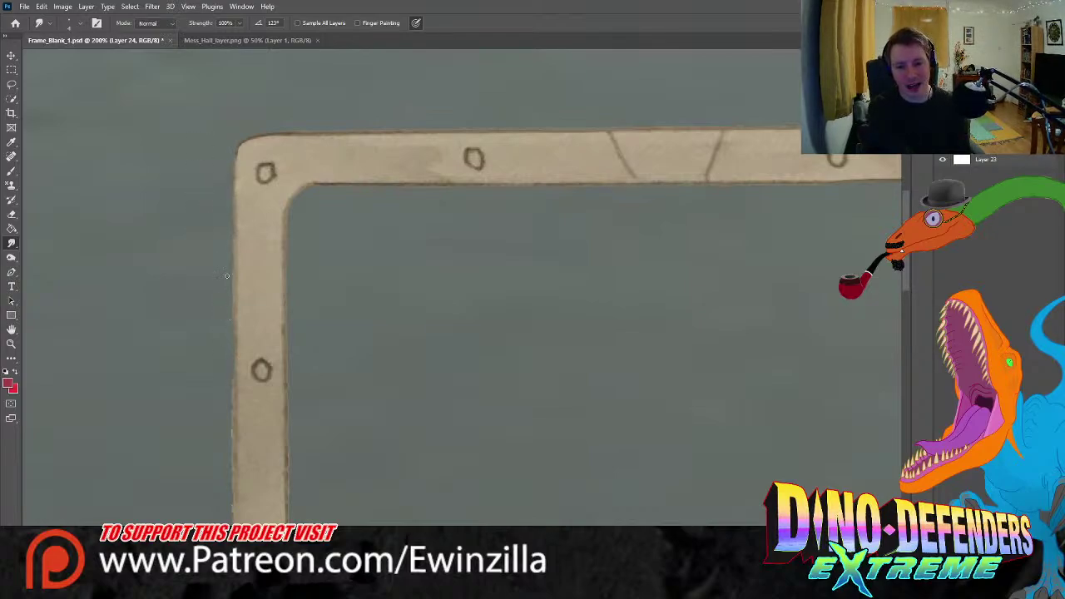
pyautogui.moveTo(233, 282); pyautogui.dragTo(231, 312)
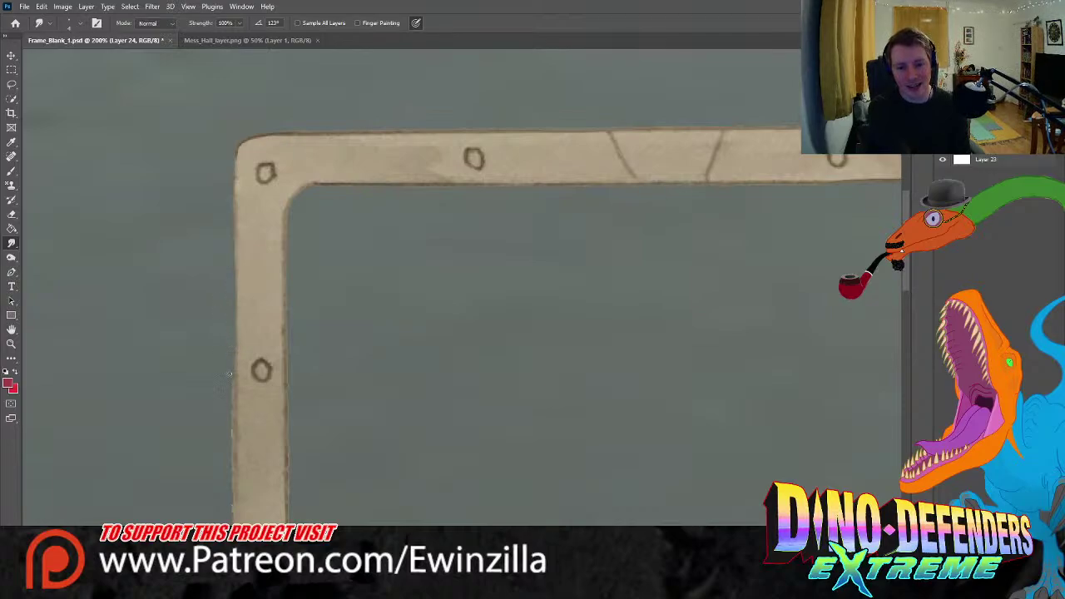
pyautogui.moveTo(229, 374); pyautogui.dragTo(233, 520)
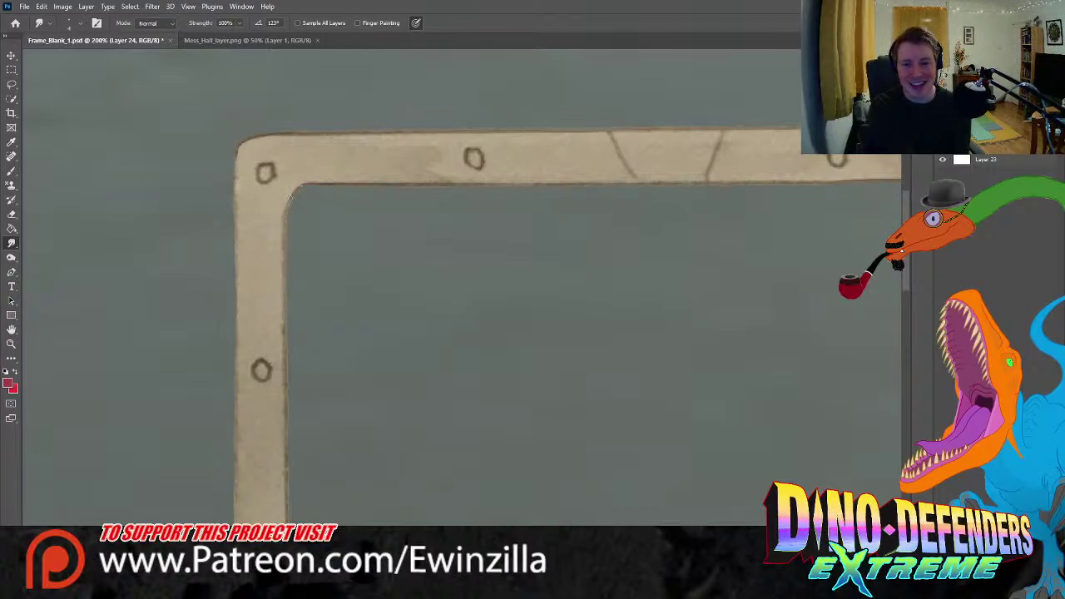
# - Select the upper window frame with a rectangular marquee, shift its colour to a cool light grey, and deselect
pyautogui.press('z')
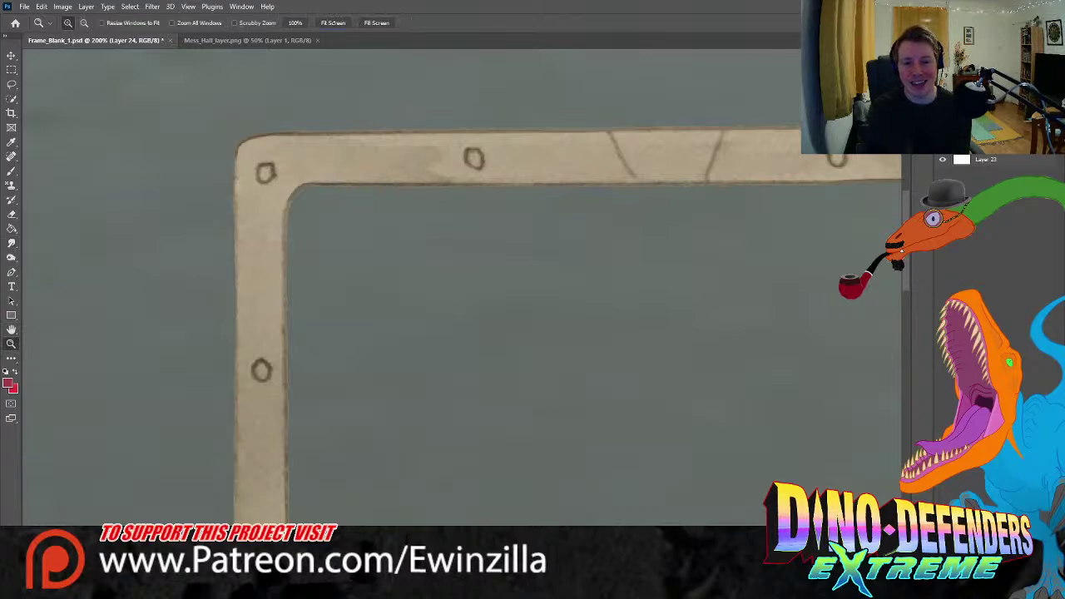
pyautogui.hotkey('ctrl', '0')
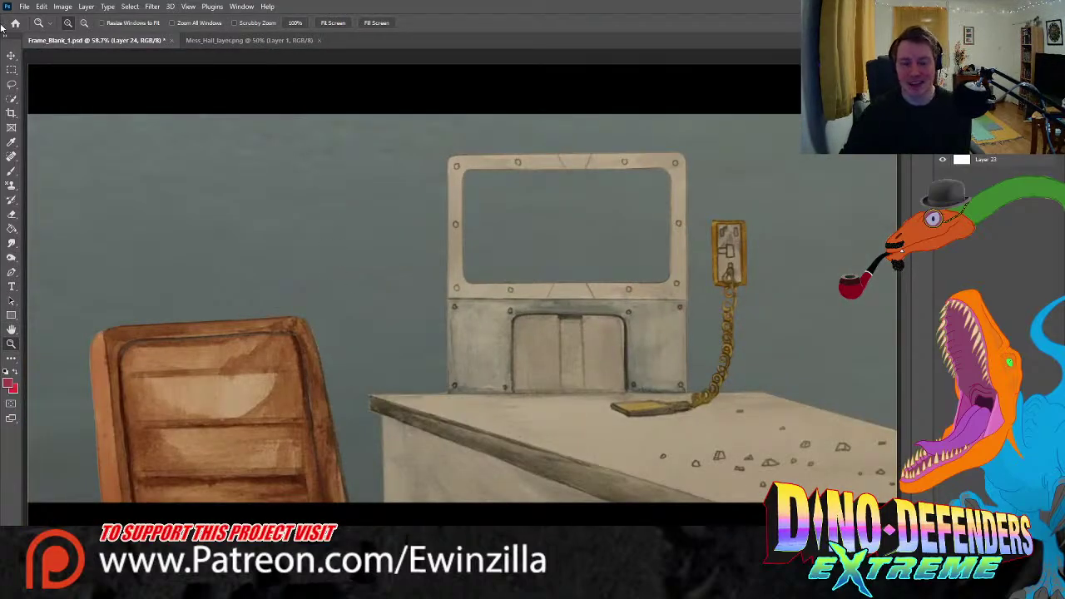
pyautogui.press('m')
pyautogui.moveTo(439, 143); pyautogui.dragTo(698, 299)
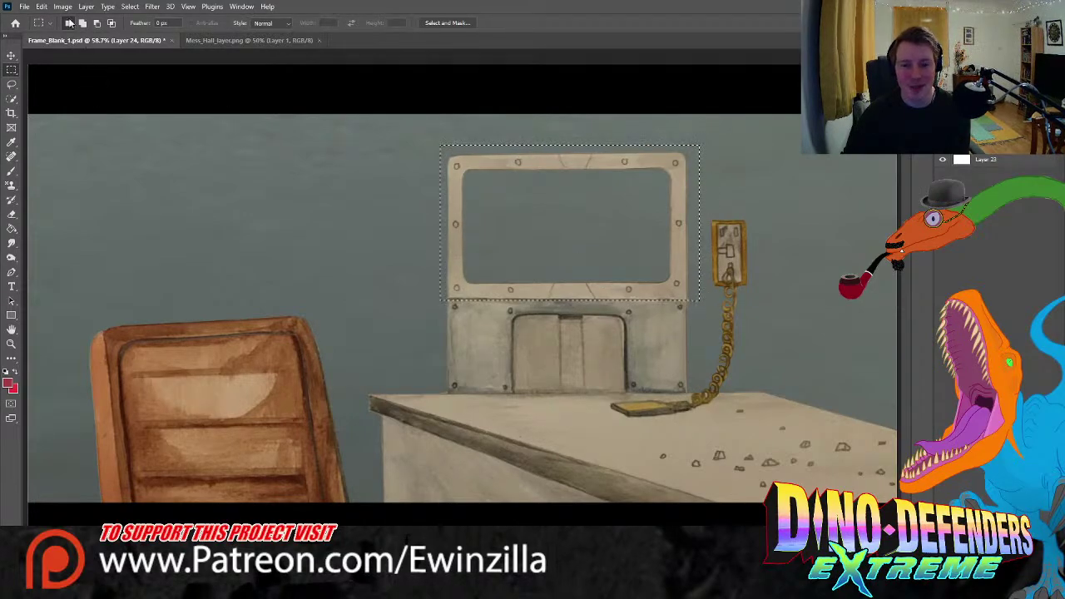
pyautogui.press('i')
pyautogui.hotkey('ctrl', 'shift', 'u')
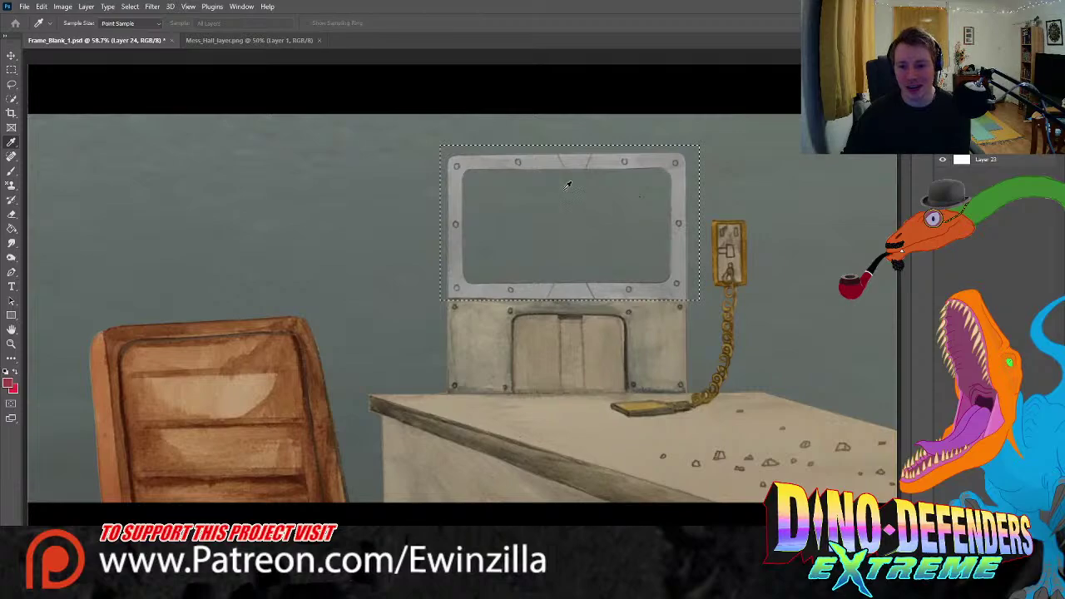
pyautogui.press('m')
pyautogui.hotkey('ctrl', 'd')
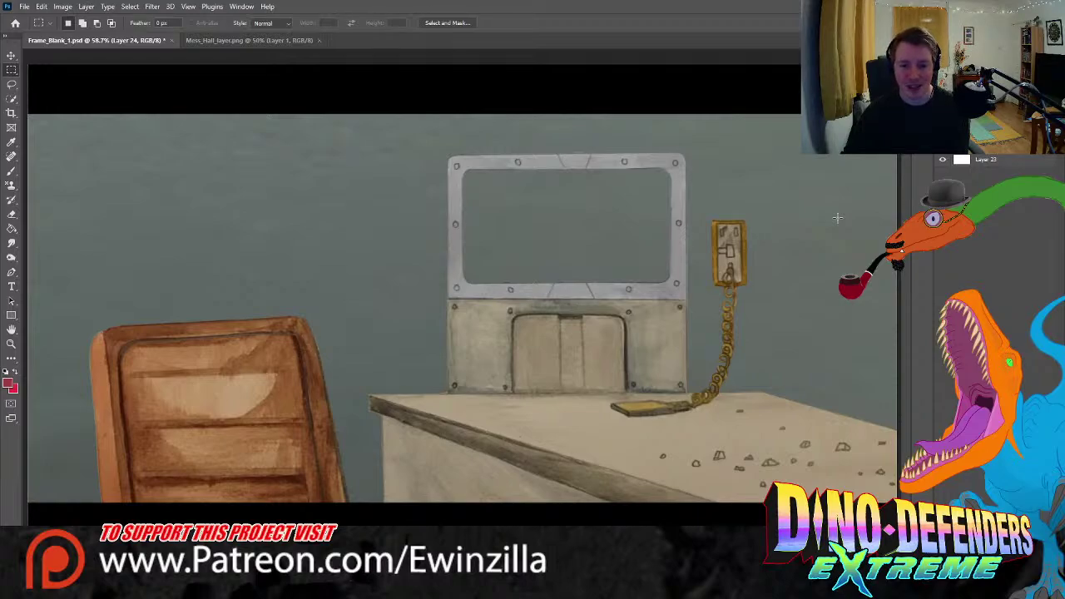
# - Outline the table's dark front edge with the Polygonal Lasso and shift its colour to a dark blue-grey
pyautogui.click(12, 242)
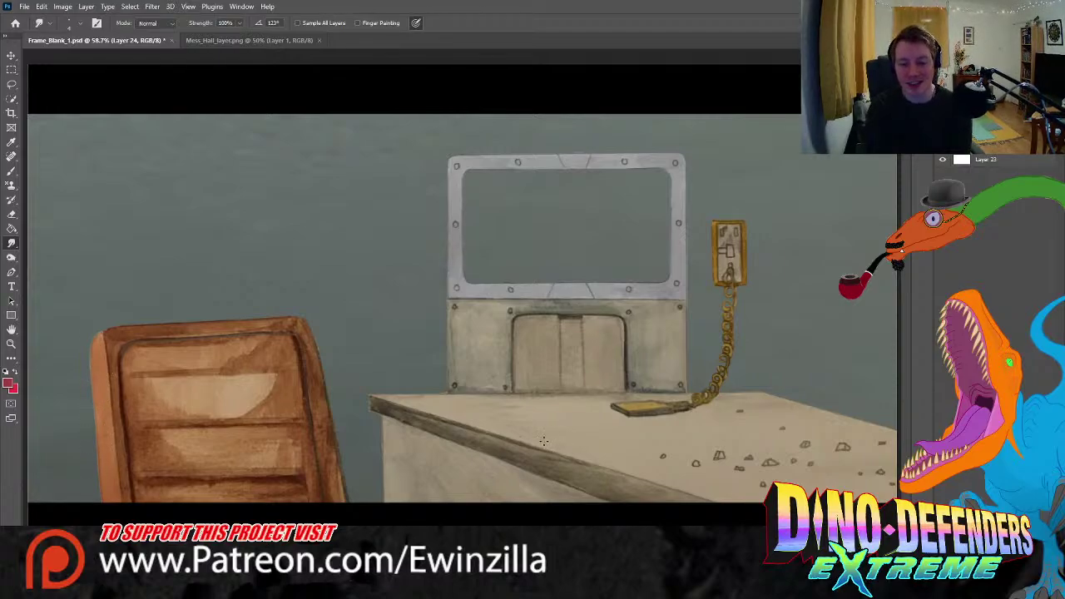
pyautogui.press('l')
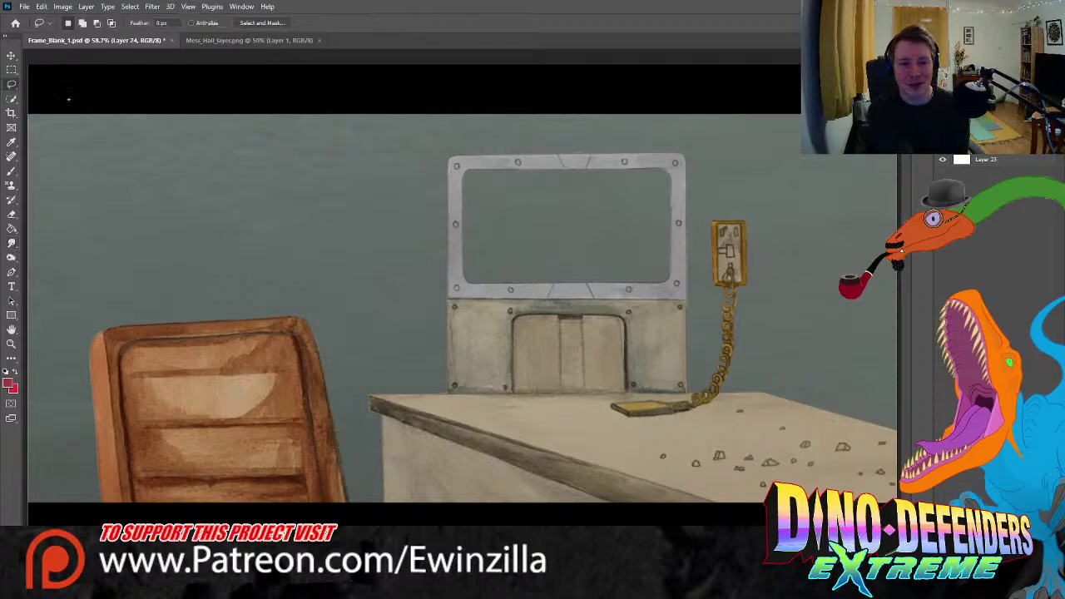
pyautogui.click(730, 505)
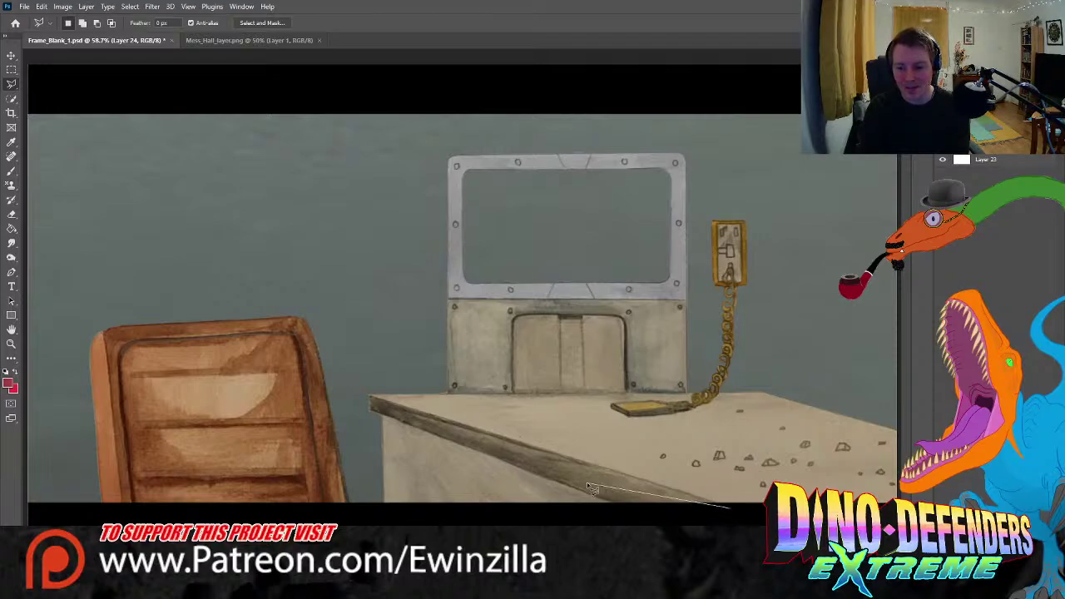
pyautogui.click(363, 397)
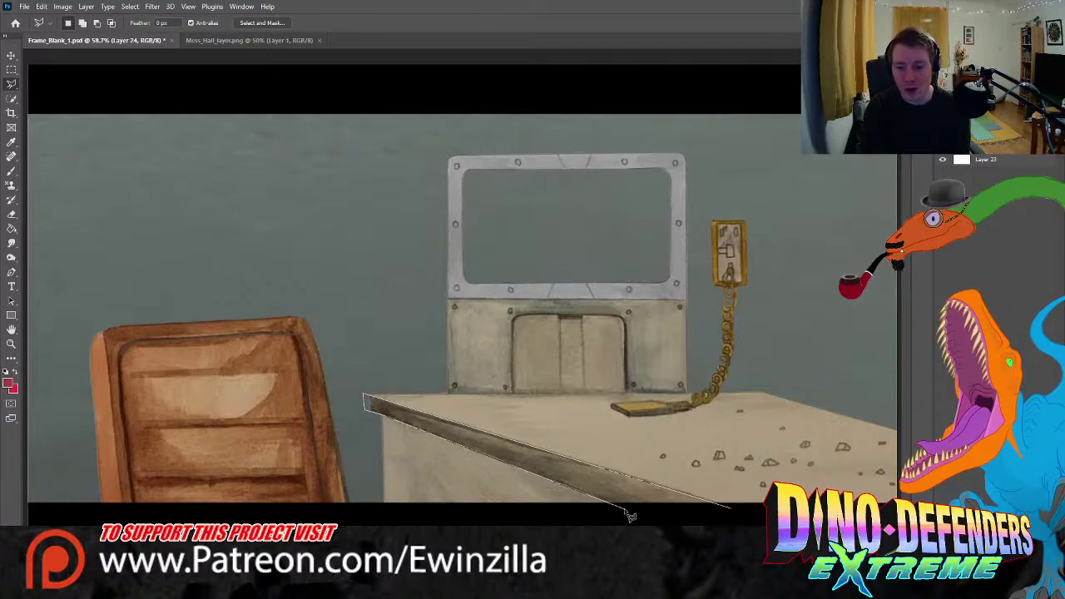
pyautogui.doubleClick(730, 521)
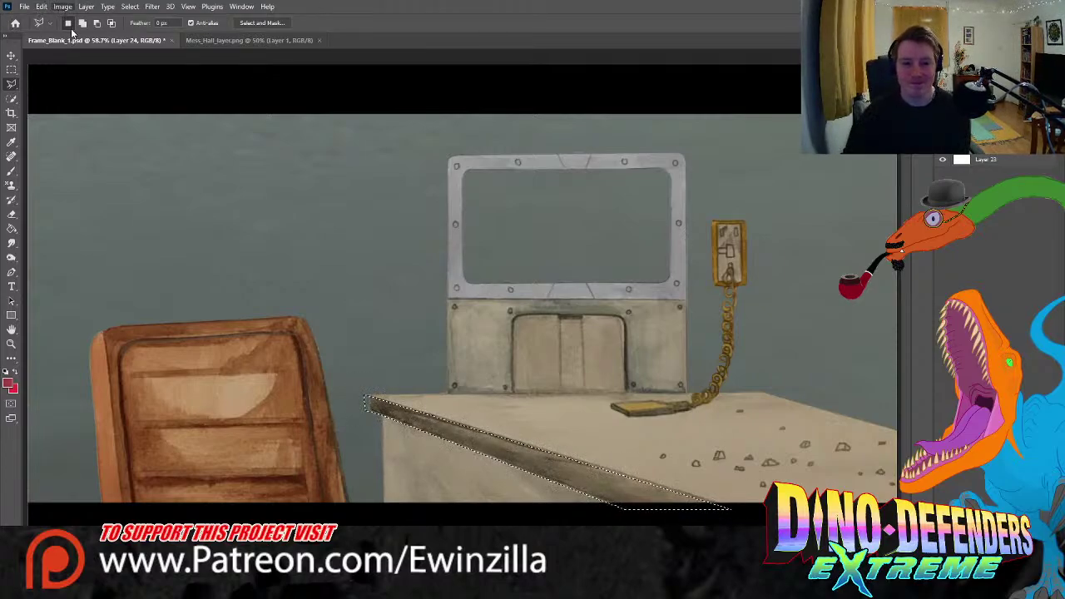
pyautogui.press('i')
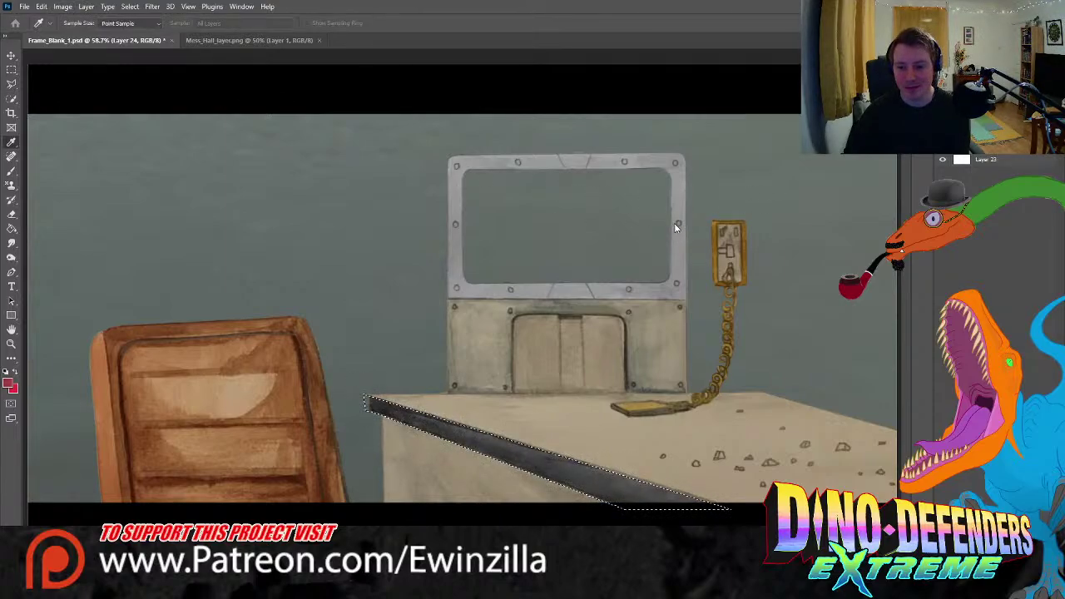
pyautogui.press('l')
pyautogui.click(304, 127)
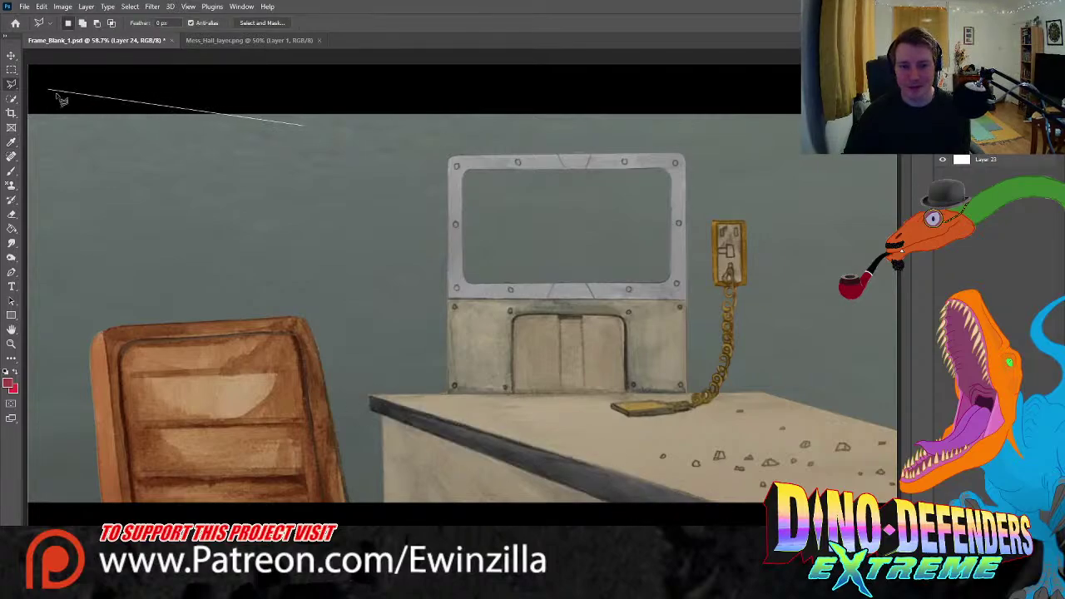
pyautogui.click(256, 179)
pyautogui.click(353, 187)
pyautogui.click(304, 127)
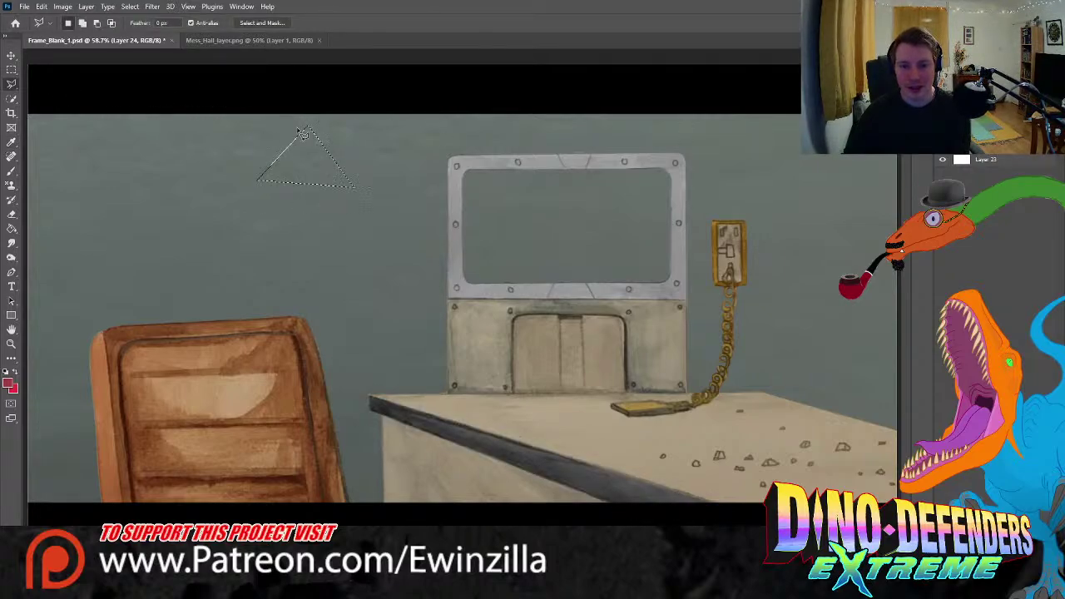
pyautogui.press('m')
# - Outline the table's side panel below the dark edge with the Polygonal Lasso, shift its colour to light grey, and deselect
pyautogui.press('l')
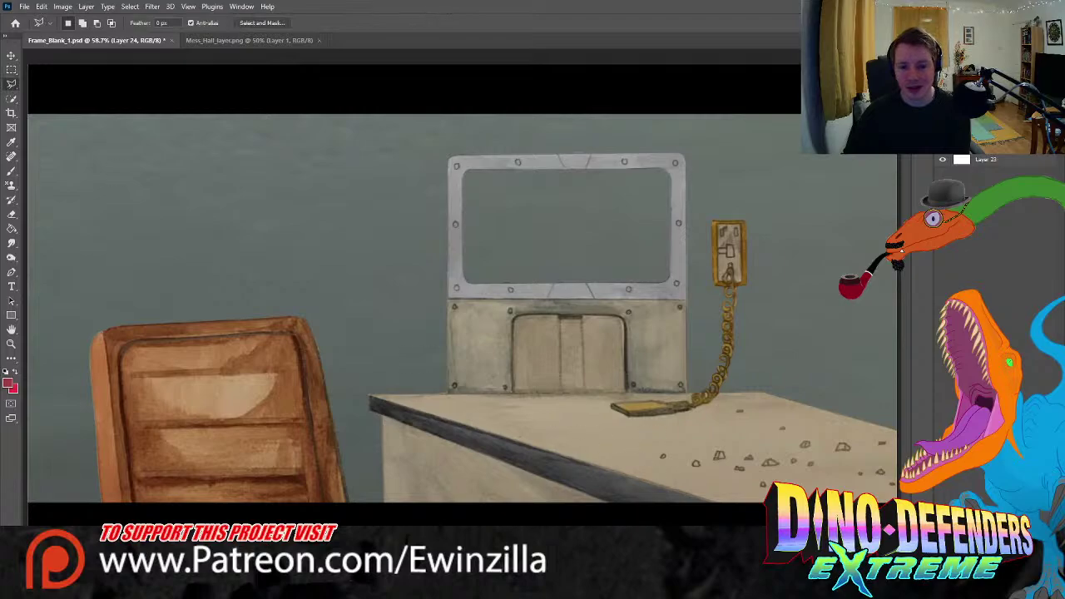
pyautogui.click(621, 506)
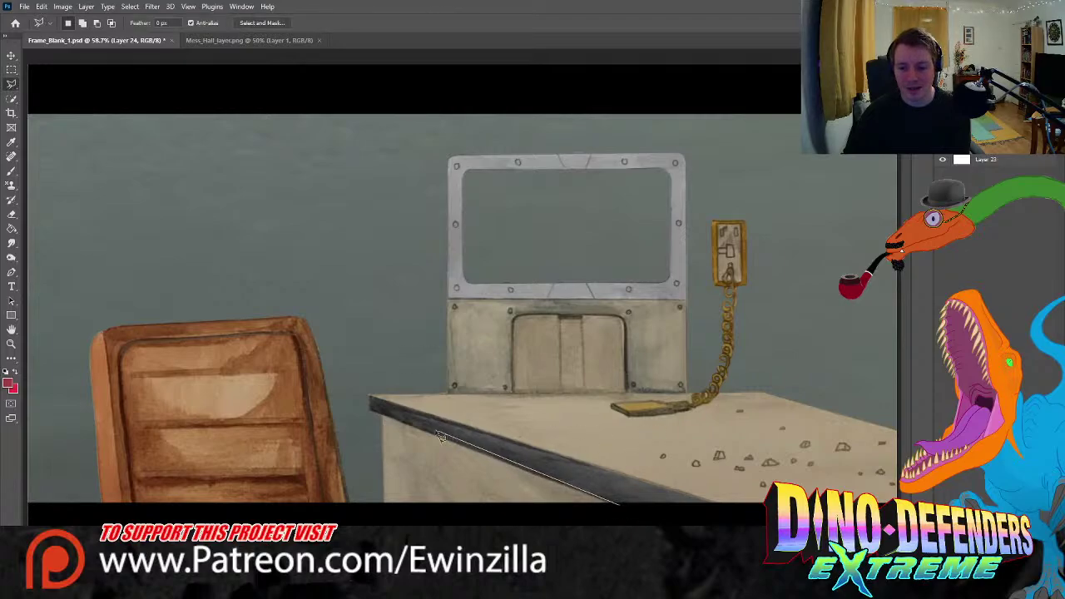
pyautogui.click(378, 414)
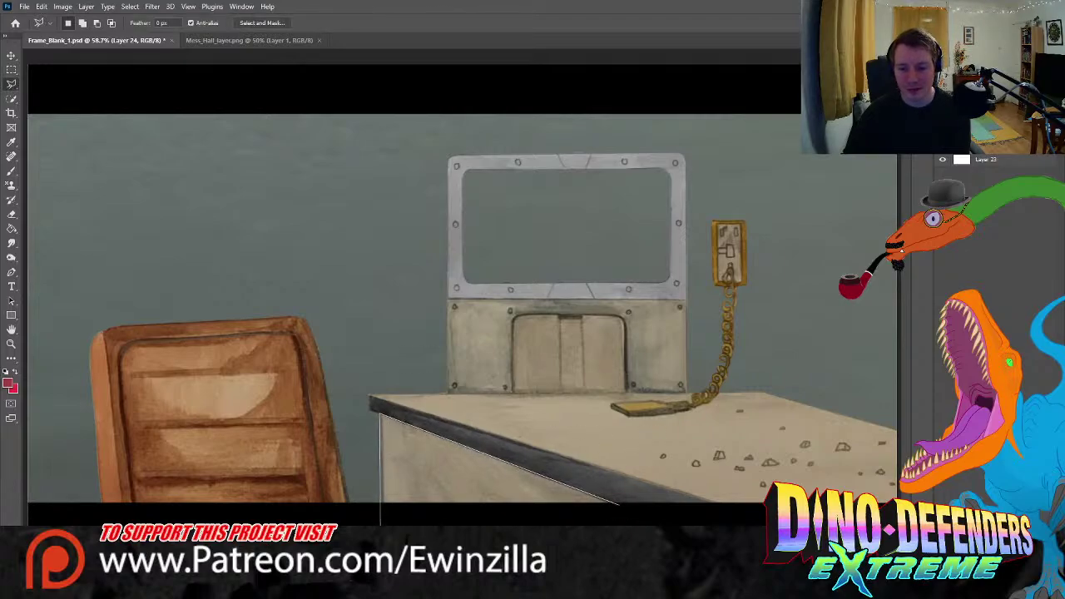
pyautogui.click(380, 526)
pyautogui.click(623, 513)
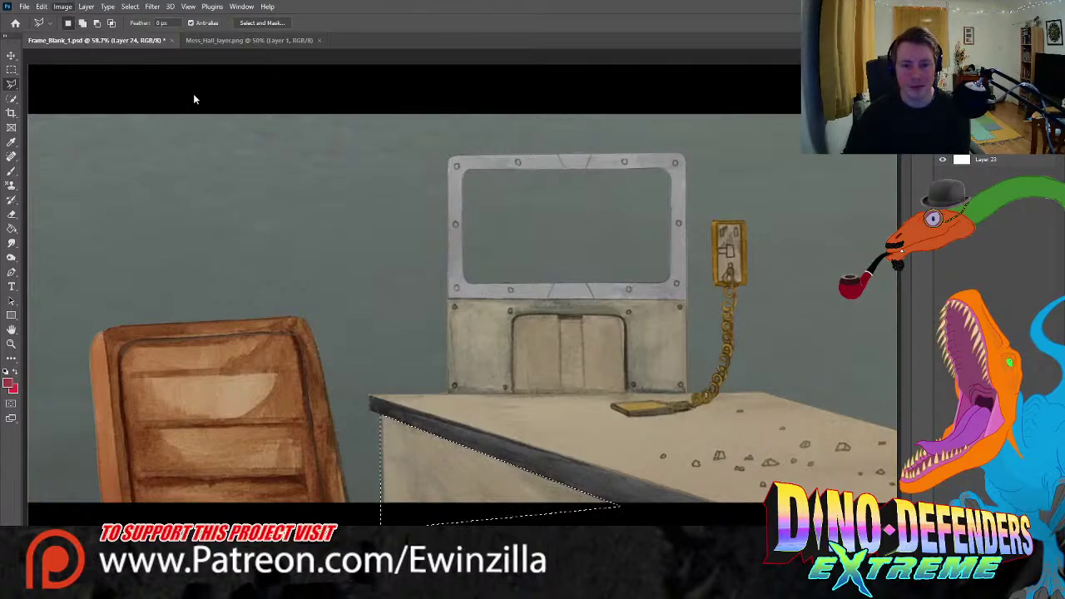
pyautogui.press('i')
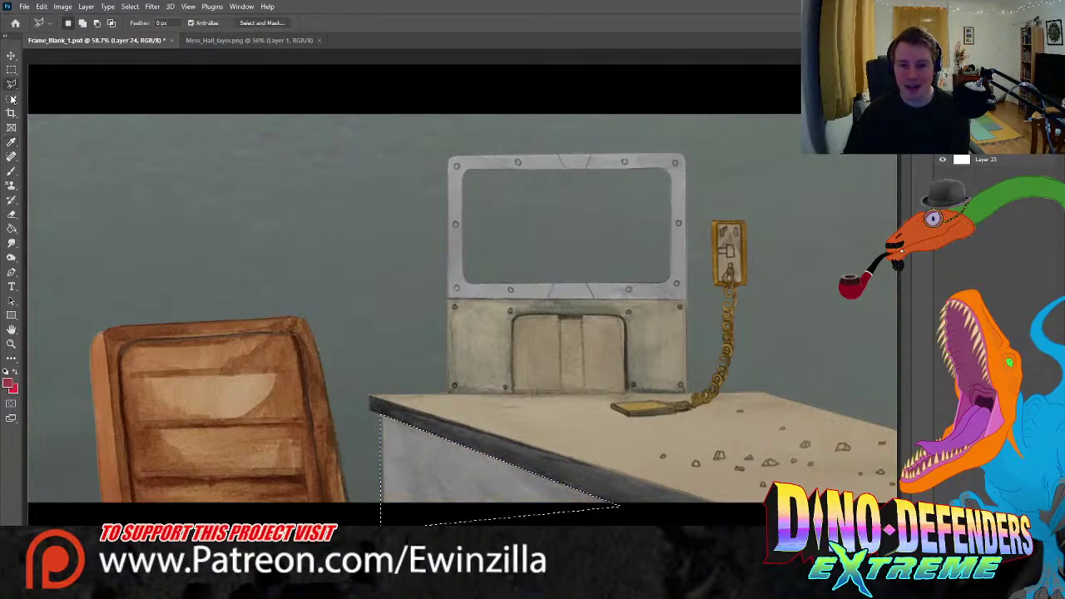
pyautogui.click(12, 70)
pyautogui.hotkey('ctrl', 'd')
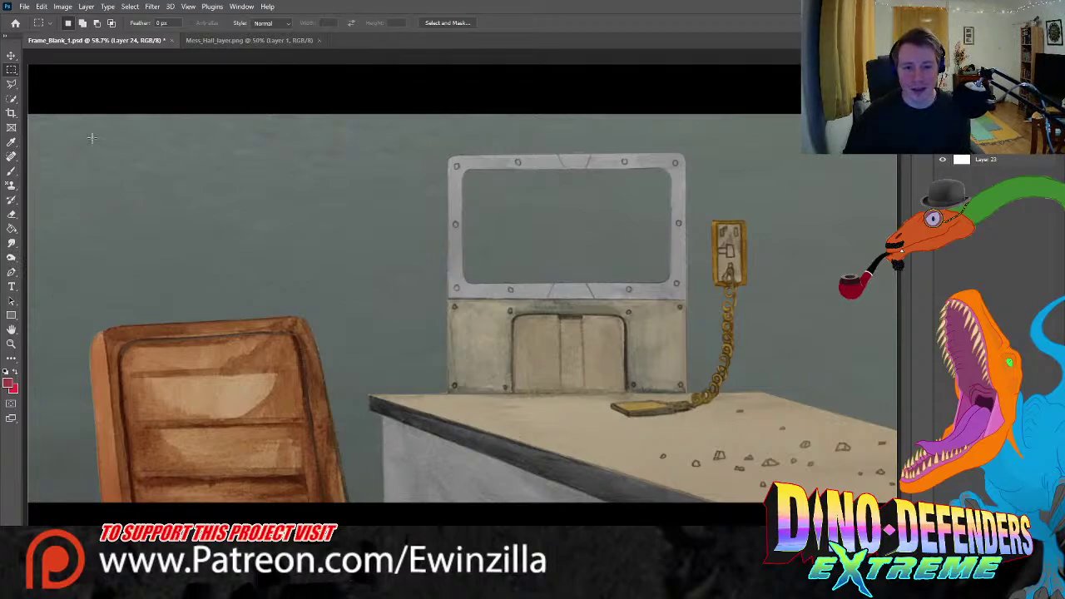
# - Darken the table's side panel beneath the tabletop edge with a Midtones burn at 10% exposure, and clear the selection
pyautogui.click(13, 257)
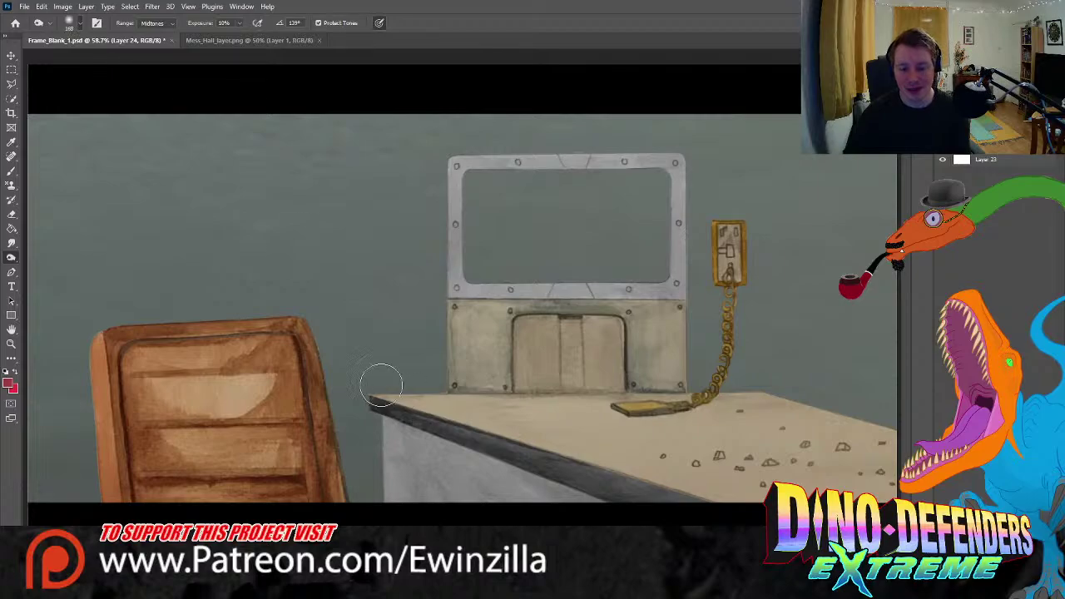
pyautogui.press(']')
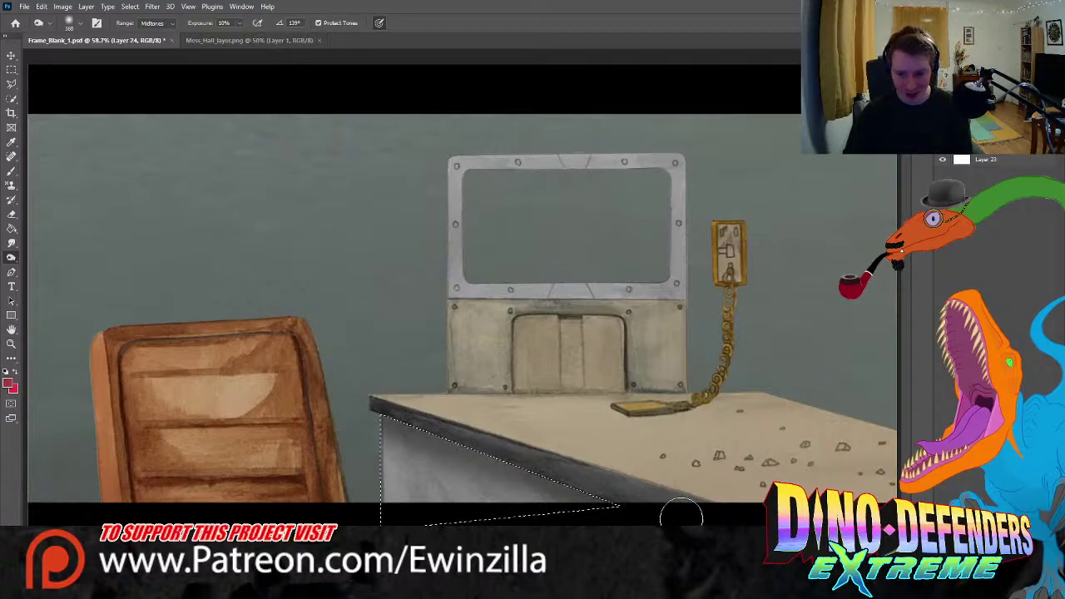
pyautogui.click(12, 69)
pyautogui.click(160, 179)
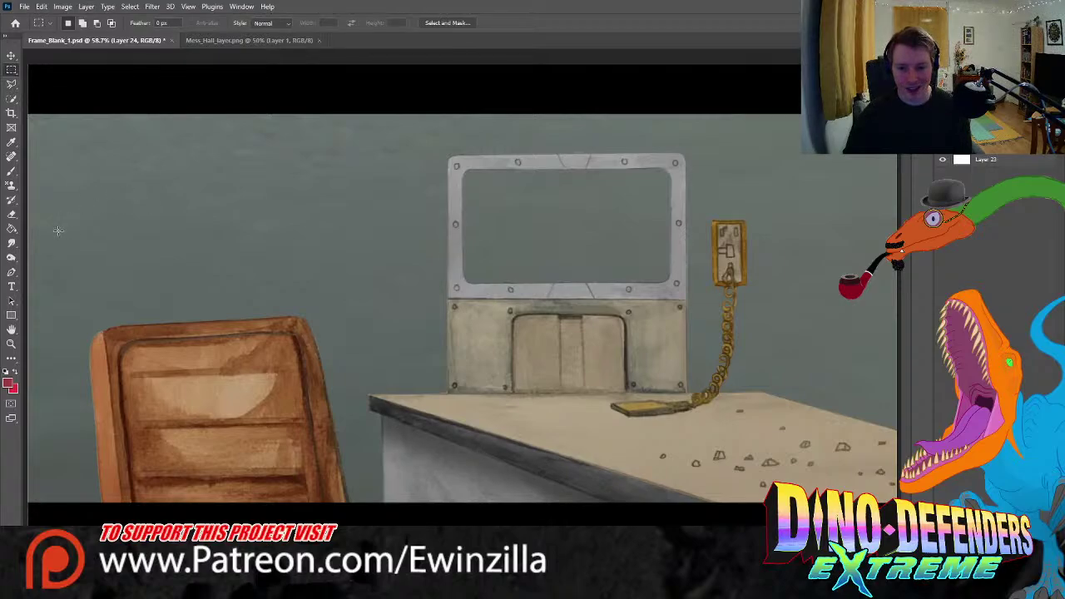
# - Outline the beige riveted panel below the window frame with the Polygonal Lasso, leaving out the recessed centre section
pyautogui.click(12, 84)
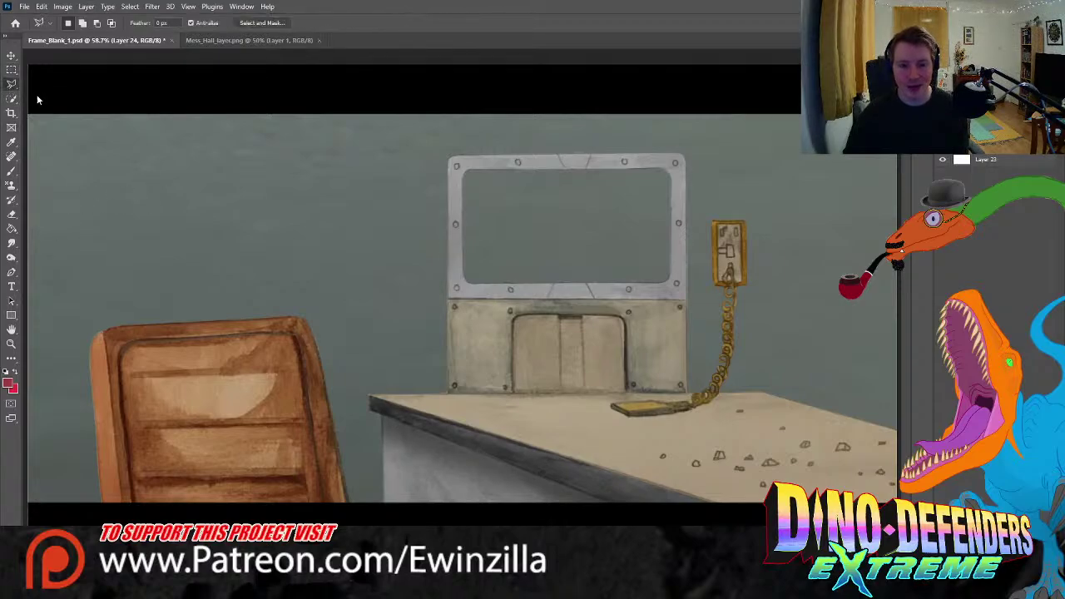
pyautogui.click(690, 394)
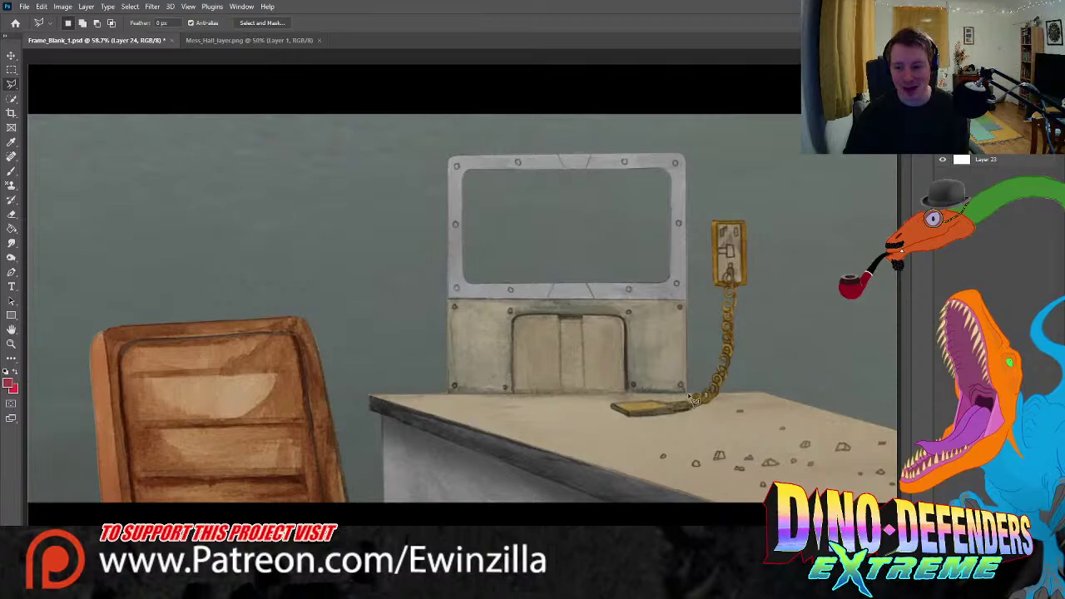
pyautogui.click(628, 393)
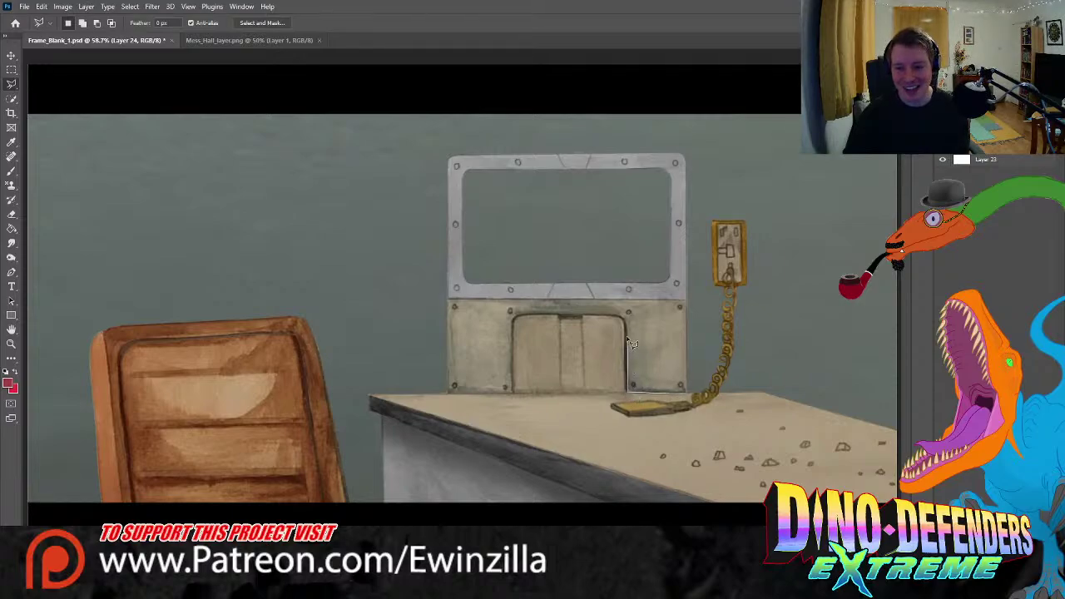
pyautogui.click(625, 321)
pyautogui.click(619, 315)
pyautogui.click(515, 322)
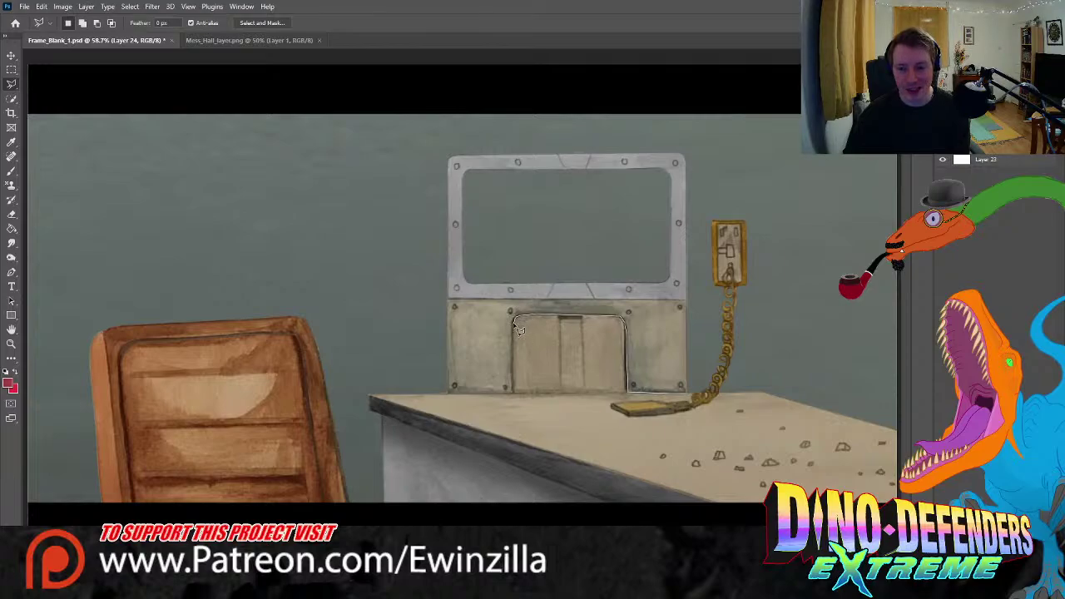
pyautogui.click(512, 392)
pyautogui.click(444, 393)
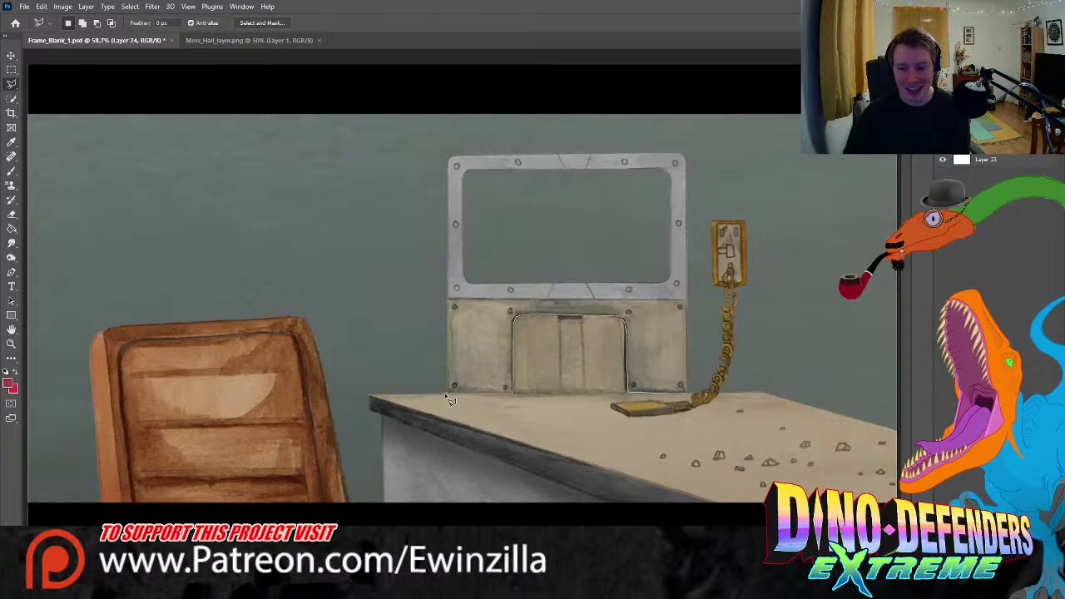
pyautogui.click(445, 300)
pyautogui.click(690, 301)
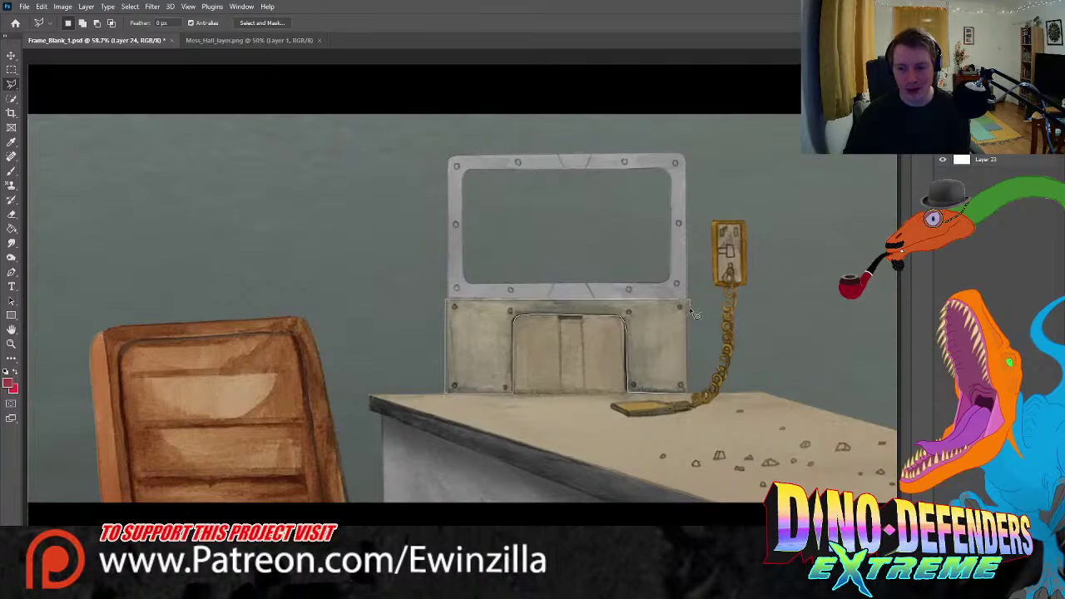
pyautogui.doubleClick(690, 392)
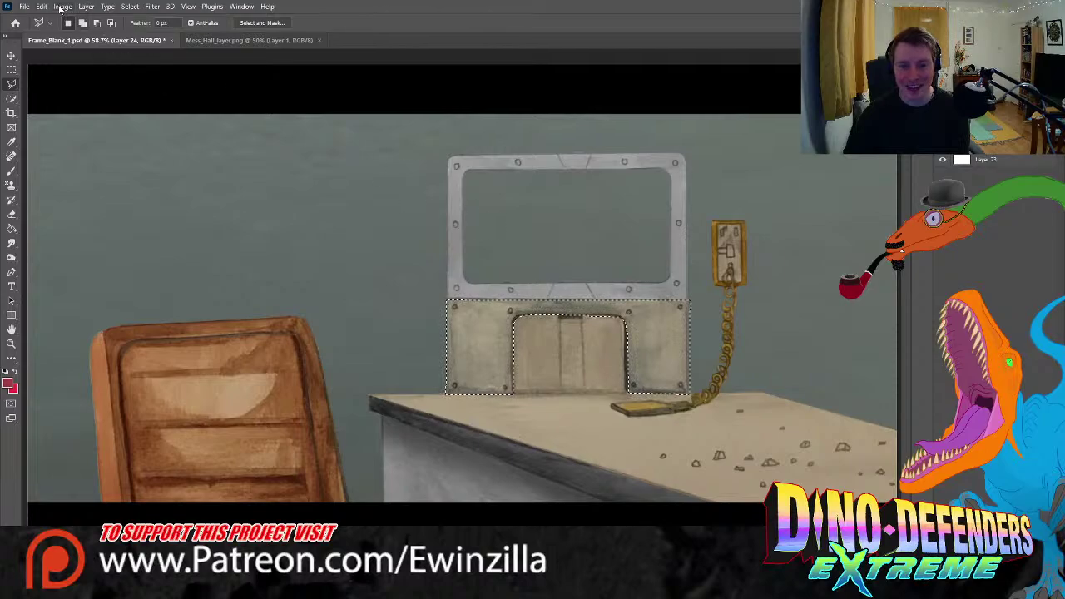
# - Shift the selected riveted panel's colour to a muted blue and clear the selection
pyautogui.press('i')
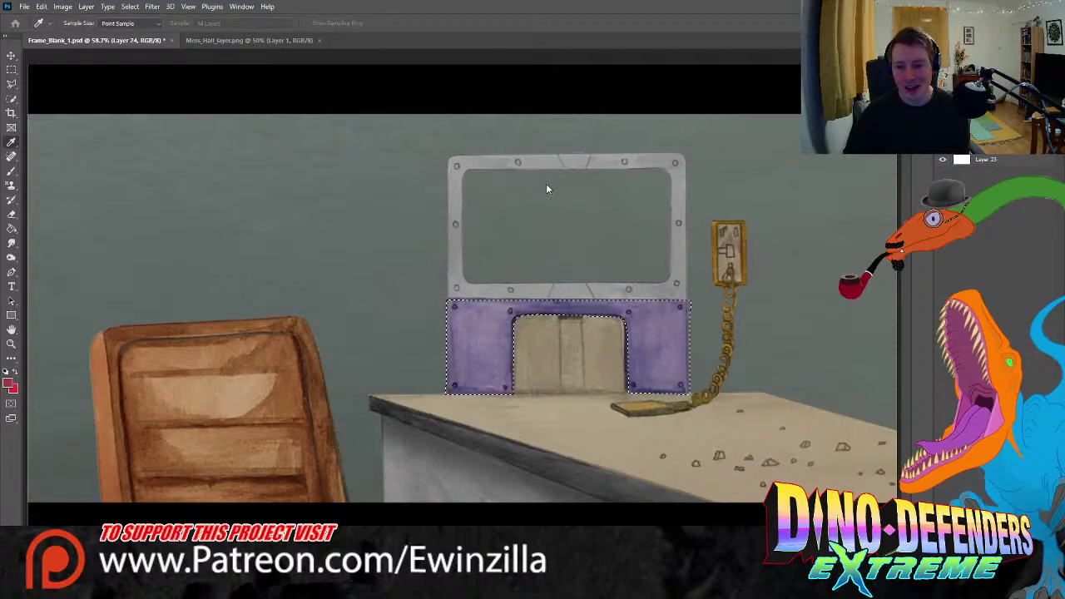
pyautogui.moveTo(514, 153); pyautogui.dragTo(482, 155)
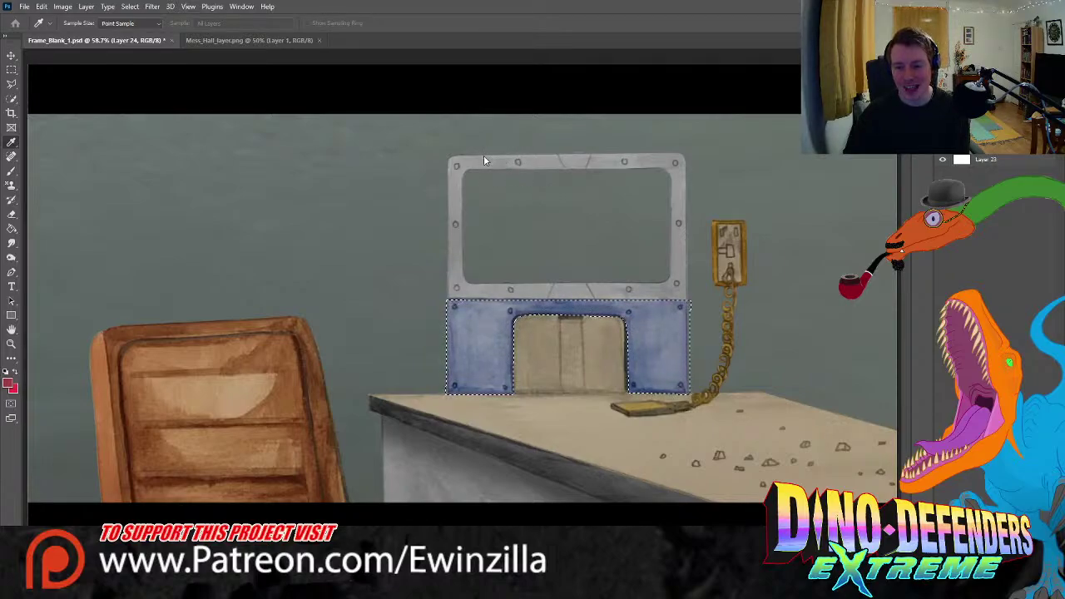
pyautogui.hotkey('ctrl', 'd')
pyautogui.press('l')
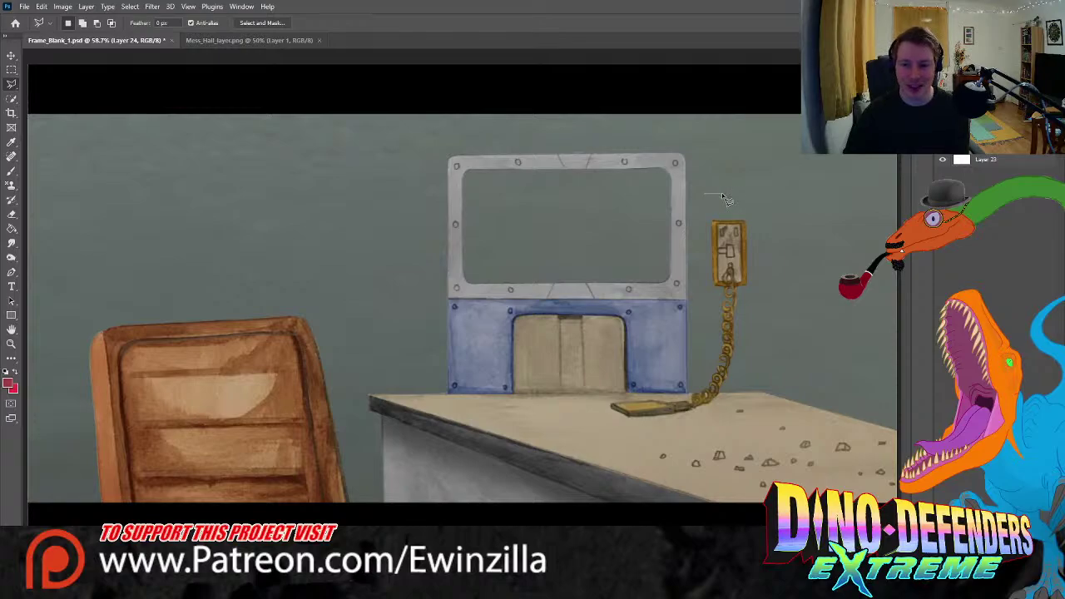
pyautogui.moveTo(724, 197); pyautogui.dragTo(706, 196)
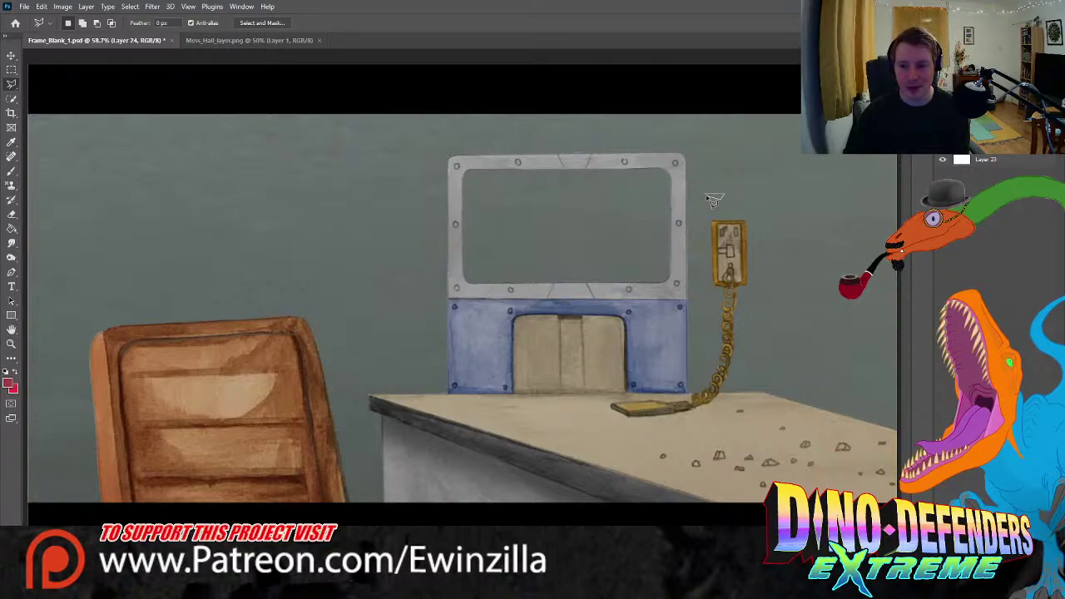
pyautogui.click(11, 69)
pyautogui.hotkey('ctrl', 'd')
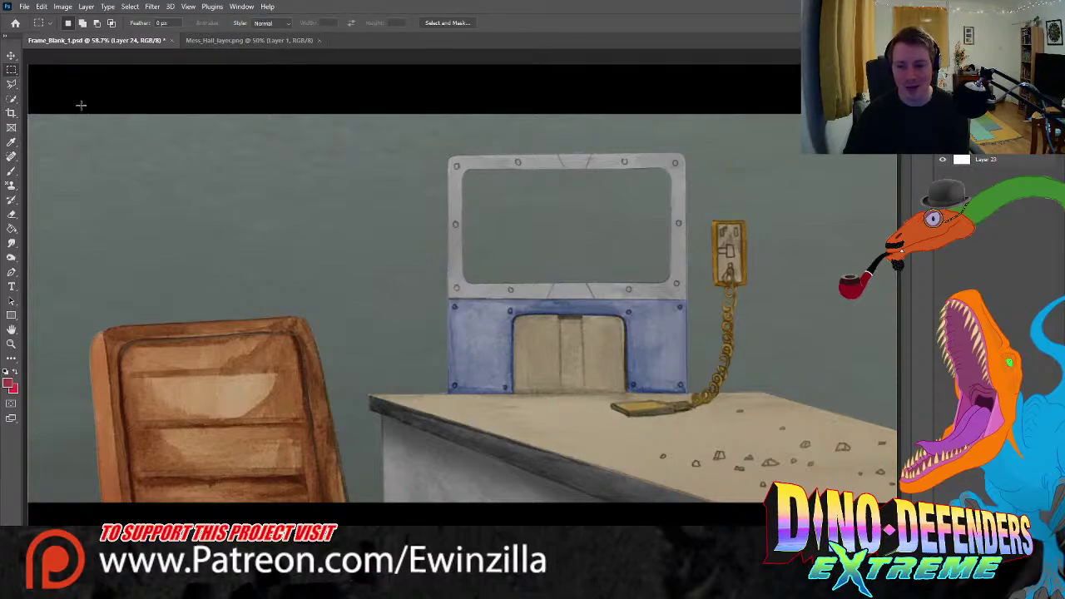
# - Reshape the rivets on the blue panel into cleaner round outlines with the Smudge tool at 100% strength
pyautogui.click(13, 345)
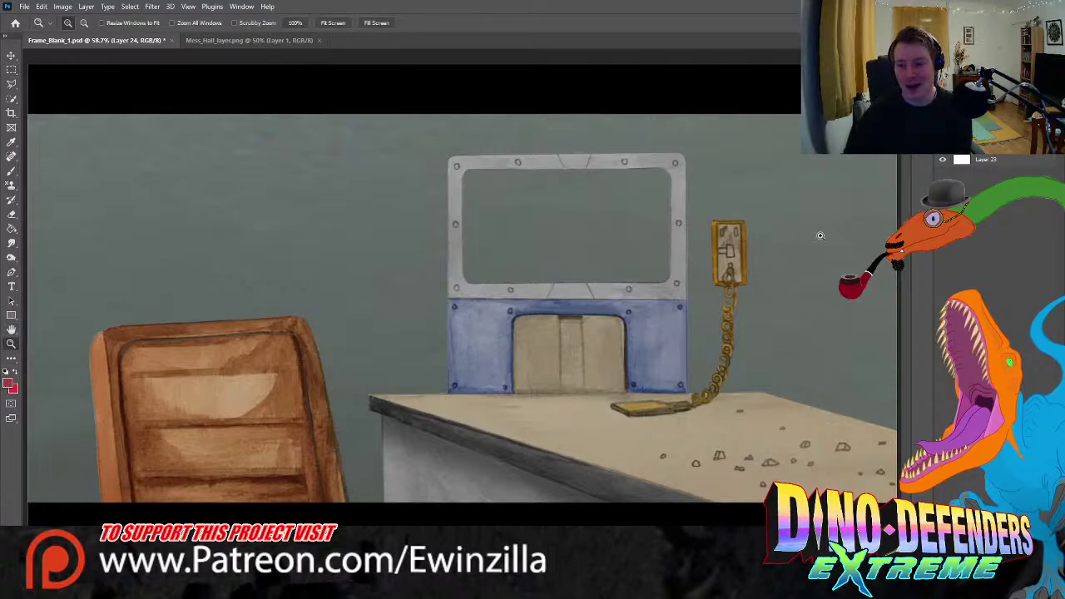
pyautogui.click(484, 414)
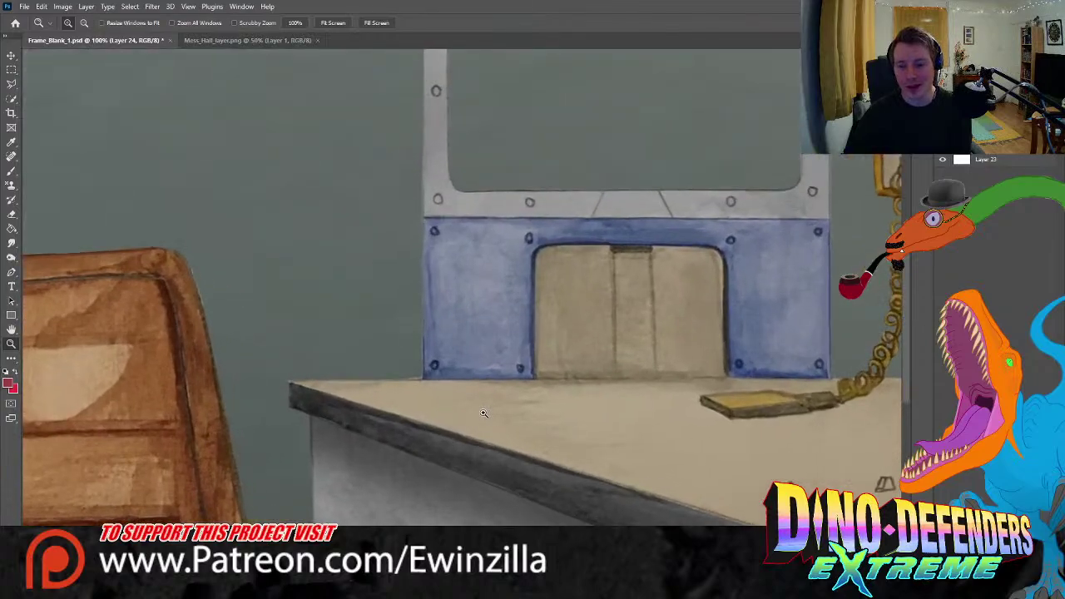
pyautogui.click(12, 245)
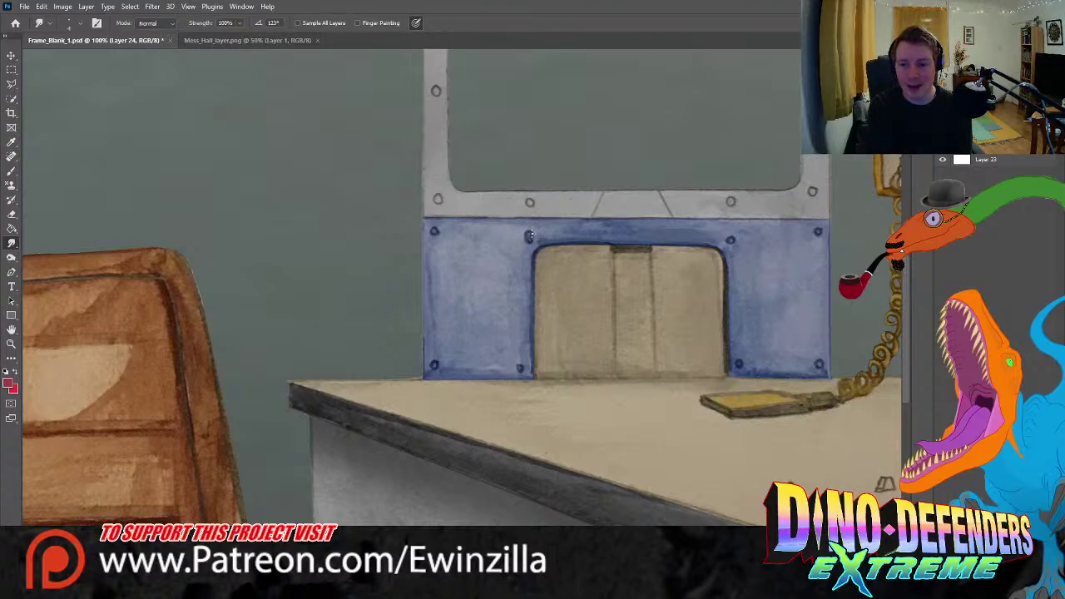
pyautogui.moveTo(527, 237); pyautogui.dragTo(533, 237)
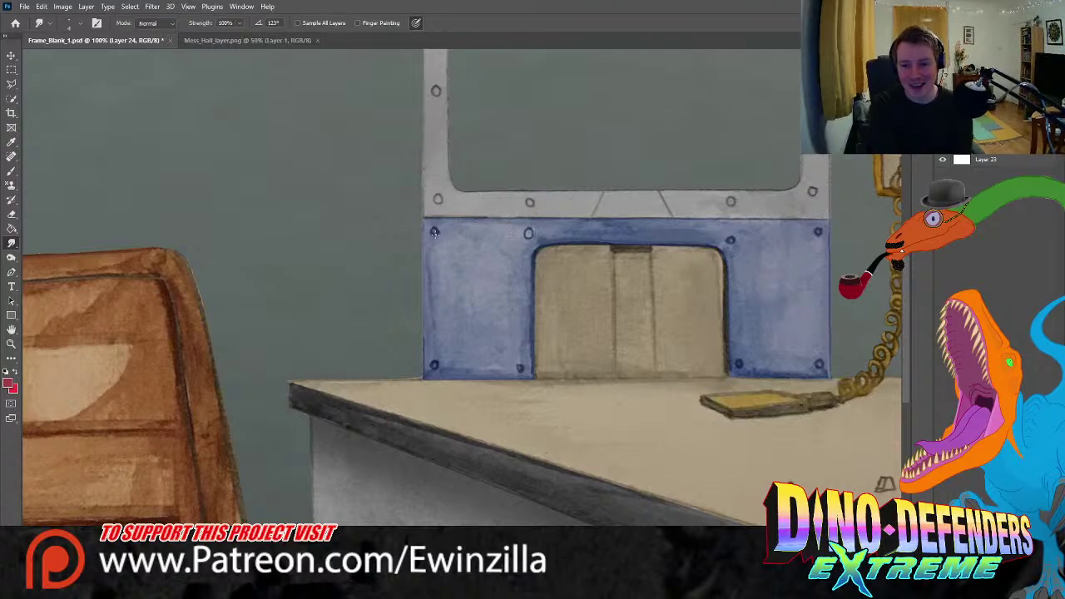
pyautogui.moveTo(433, 232); pyautogui.dragTo(447, 234)
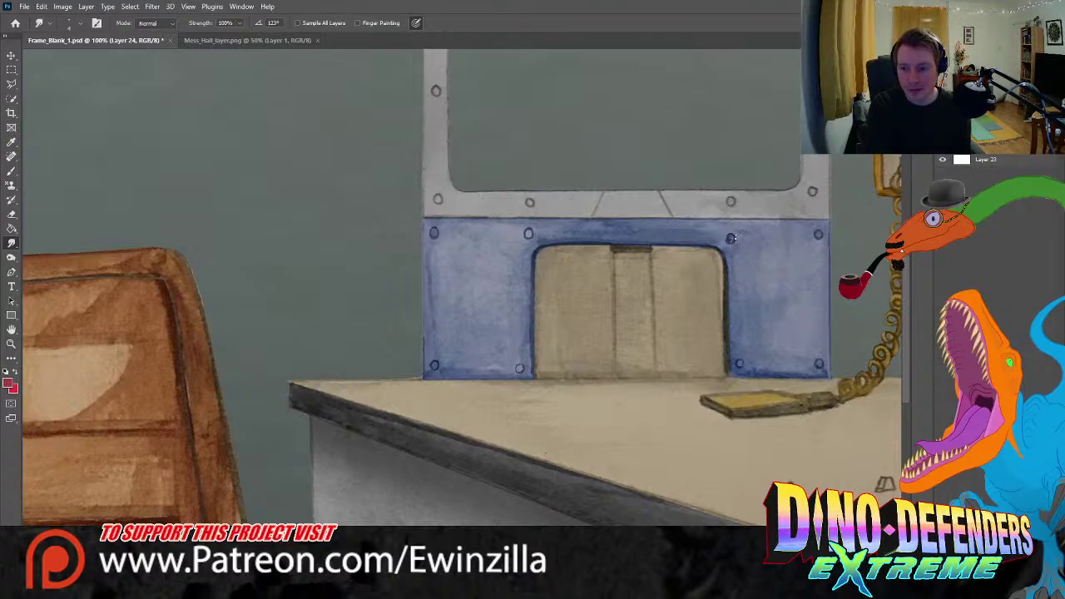
pyautogui.moveTo(730, 238); pyautogui.dragTo(730, 238)
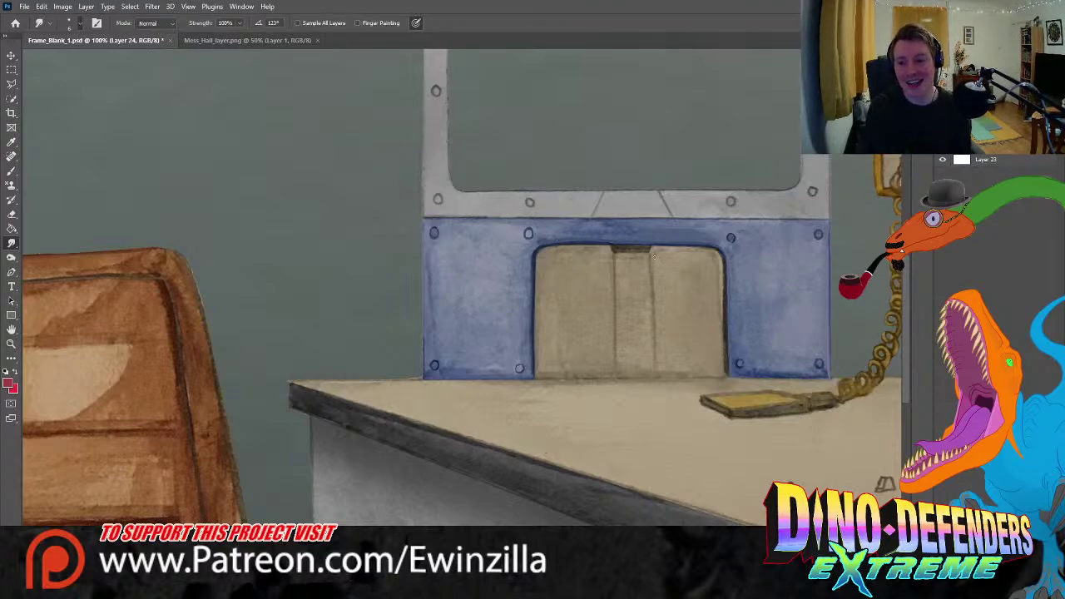
# - Smudge the vertical line right of the recess's centre strip and the recess's right edge to straighten and clean them
pyautogui.moveTo(653, 261); pyautogui.dragTo(647, 343)
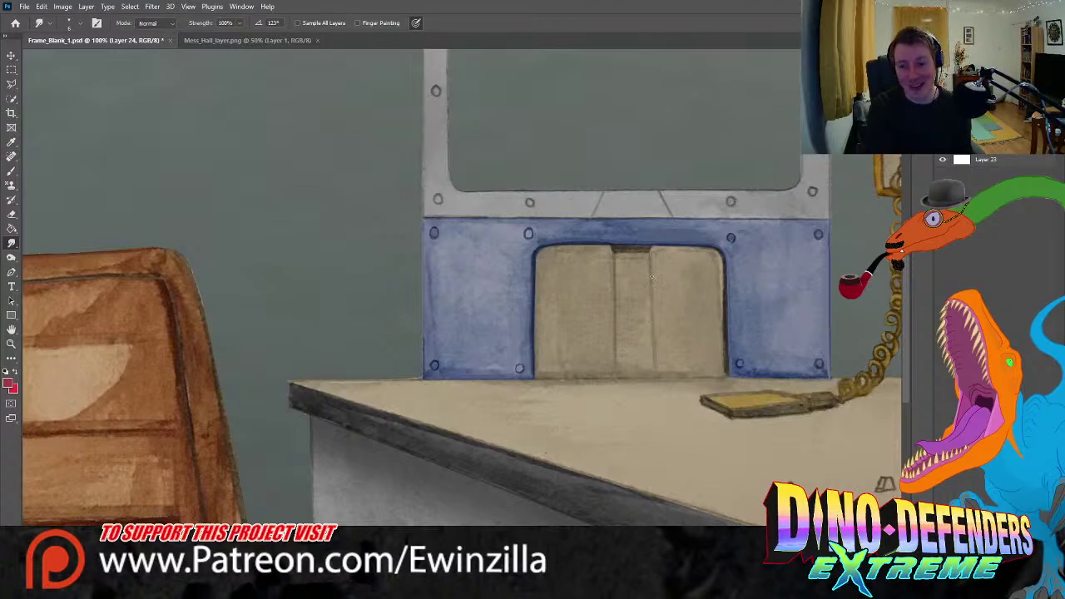
pyautogui.moveTo(651, 314)
pyautogui.mouseDown()
pyautogui.moveTo(649, 297)
pyautogui.moveTo(654, 364)
pyautogui.mouseUp()
pyautogui.moveTo(650, 286); pyautogui.dragTo(649, 340)
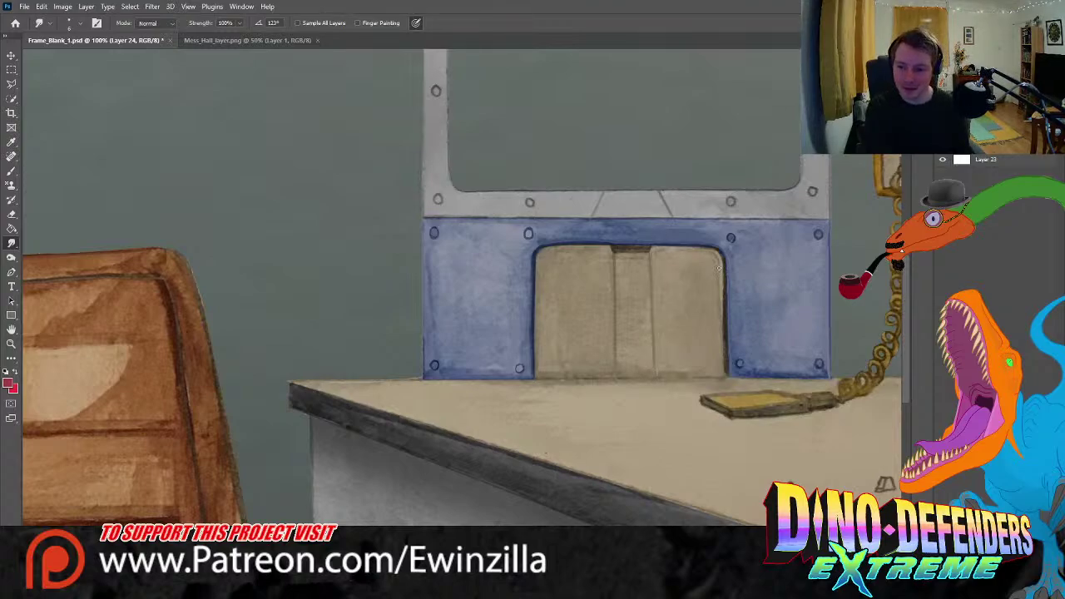
pyautogui.moveTo(719, 268)
pyautogui.mouseDown()
pyautogui.moveTo(718, 254)
pyautogui.moveTo(717, 277)
pyautogui.mouseUp()
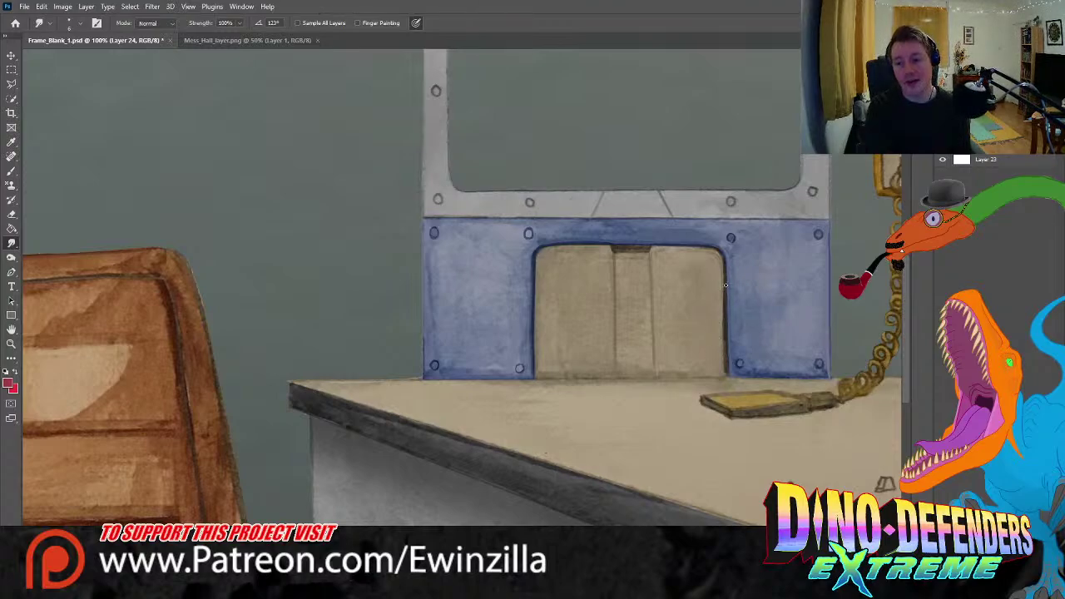
pyautogui.moveTo(723, 340)
pyautogui.mouseDown()
pyautogui.moveTo(722, 315)
pyautogui.moveTo(722, 366)
pyautogui.mouseUp()
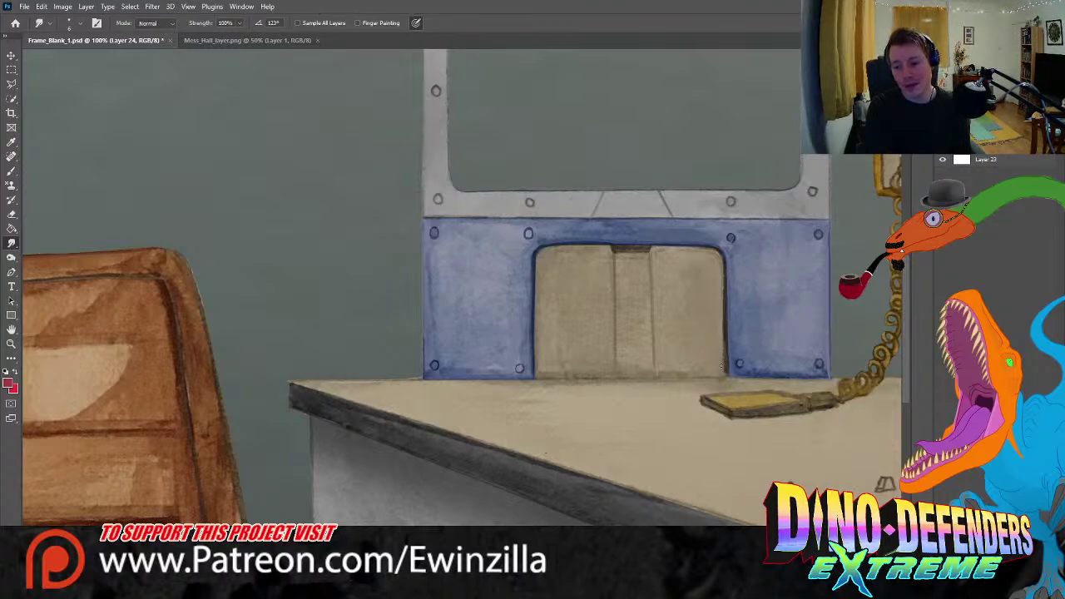
pyautogui.moveTo(720, 313); pyautogui.dragTo(721, 341)
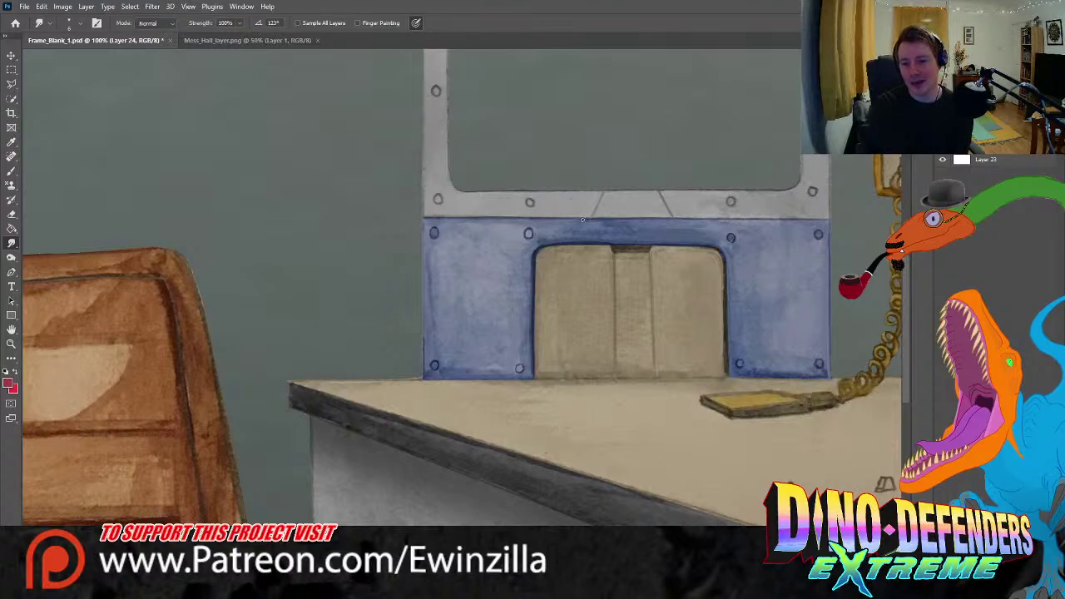
# - Smudge along the blue panel's top edge below the window frame and down its right edge to even out the lines
pyautogui.moveTo(585, 222); pyautogui.dragTo(820, 221)
pyautogui.moveTo(715, 221)
pyautogui.mouseDown()
pyautogui.moveTo(737, 231)
pyautogui.moveTo(711, 223)
pyautogui.moveTo(784, 215)
pyautogui.moveTo(706, 218)
pyautogui.mouseUp()
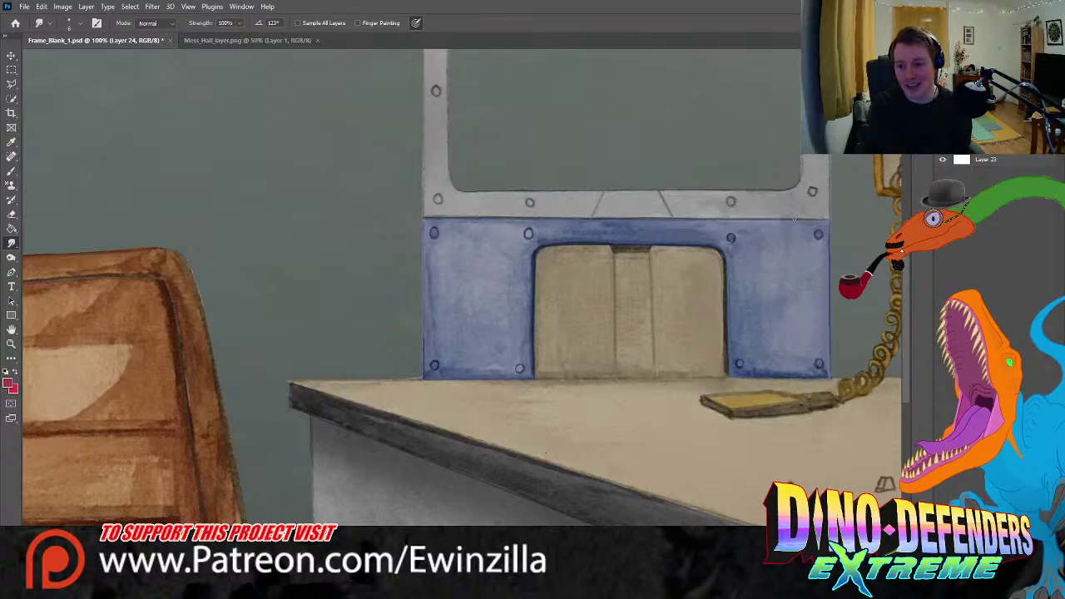
pyautogui.moveTo(776, 218); pyautogui.dragTo(824, 220)
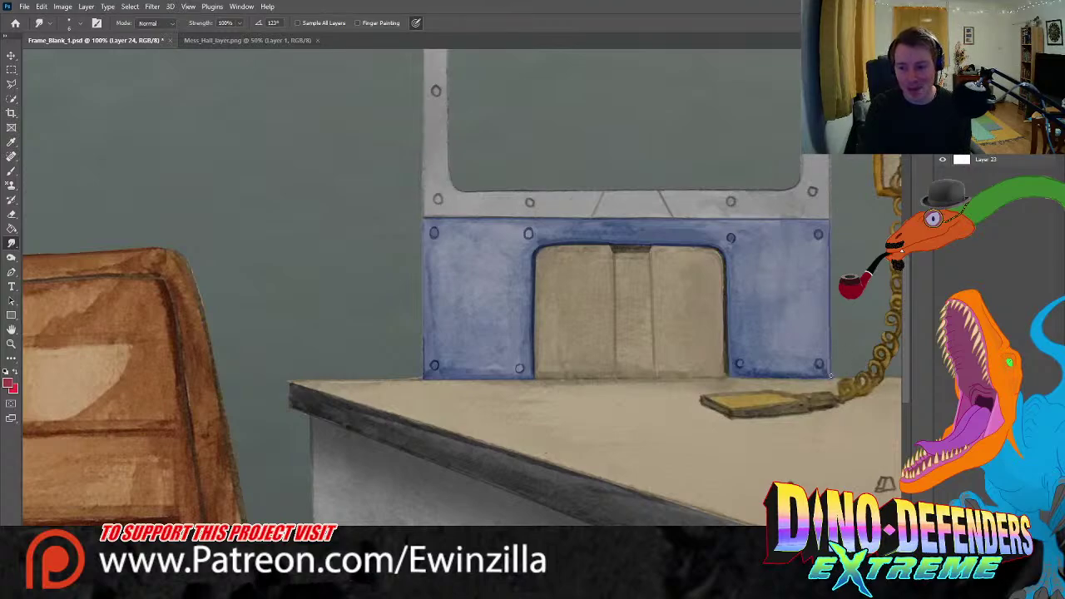
pyautogui.moveTo(829, 325); pyautogui.dragTo(825, 366)
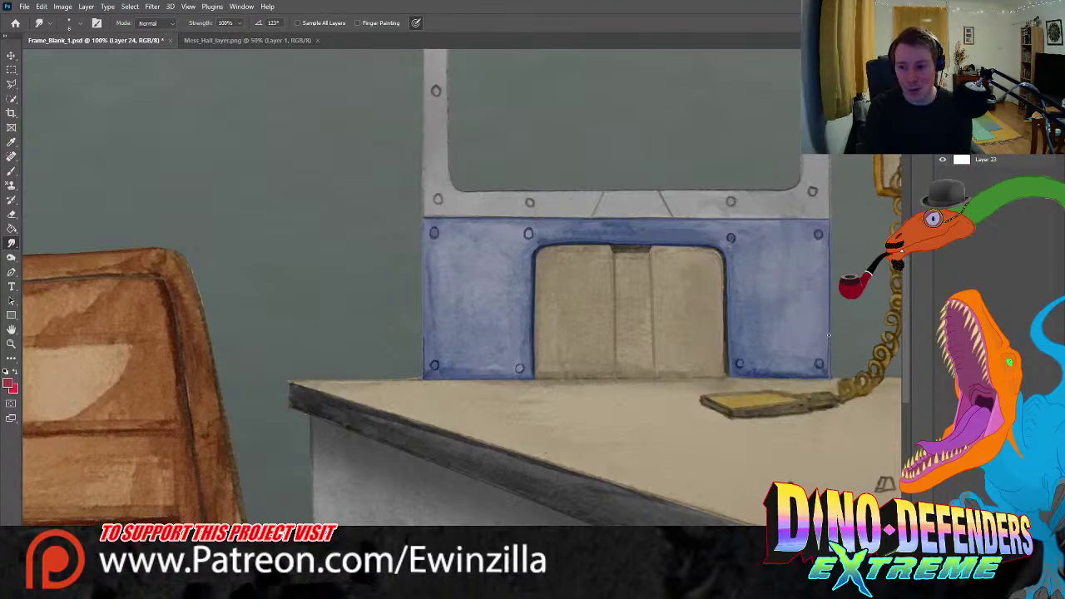
pyautogui.moveTo(830, 325); pyautogui.dragTo(828, 370)
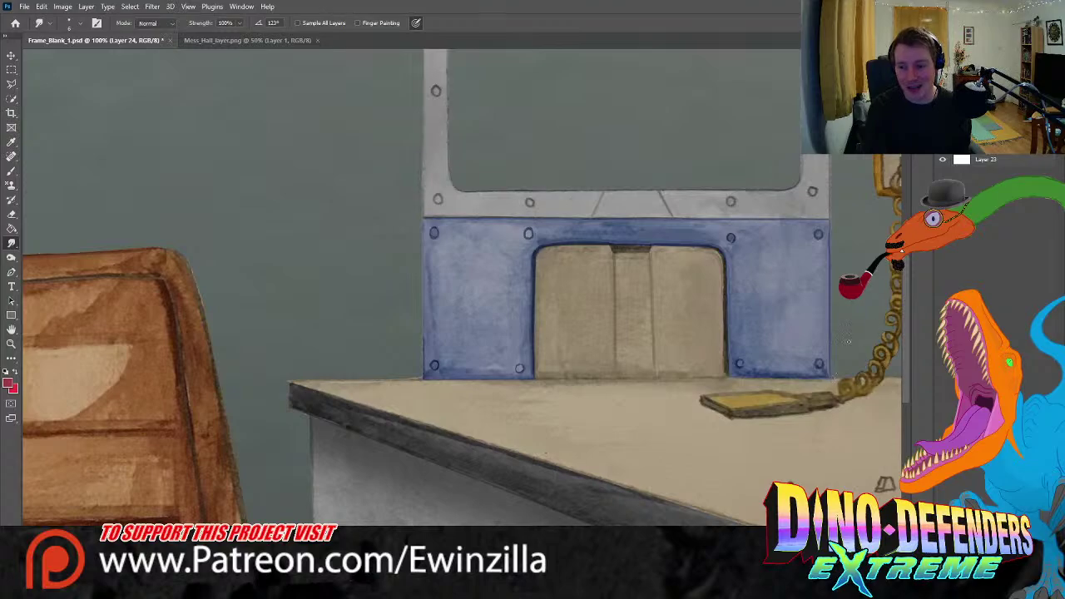
# - Smudge the bottom edges of the blue panel and the beige recess along the tabletop, and smooth the blue band above the recess
pyautogui.moveTo(788, 378)
pyautogui.mouseDown()
pyautogui.moveTo(821, 378)
pyautogui.moveTo(733, 379)
pyautogui.mouseUp()
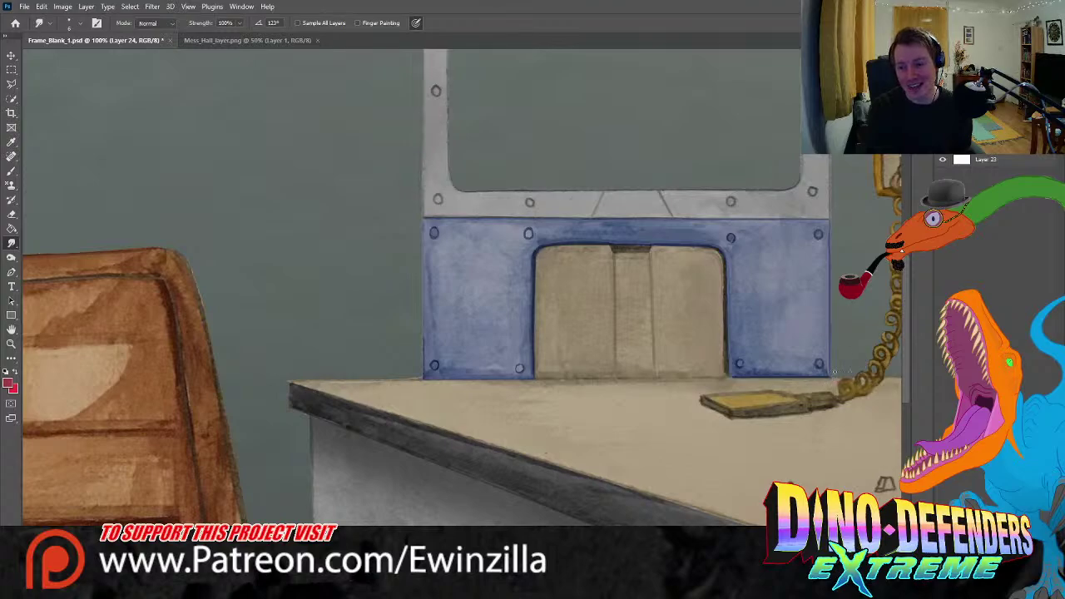
pyautogui.moveTo(462, 377)
pyautogui.mouseDown()
pyautogui.moveTo(534, 377)
pyautogui.moveTo(437, 381)
pyautogui.mouseUp()
pyautogui.moveTo(520, 383)
pyautogui.mouseDown()
pyautogui.moveTo(532, 375)
pyautogui.moveTo(432, 379)
pyautogui.moveTo(471, 380)
pyautogui.mouseUp()
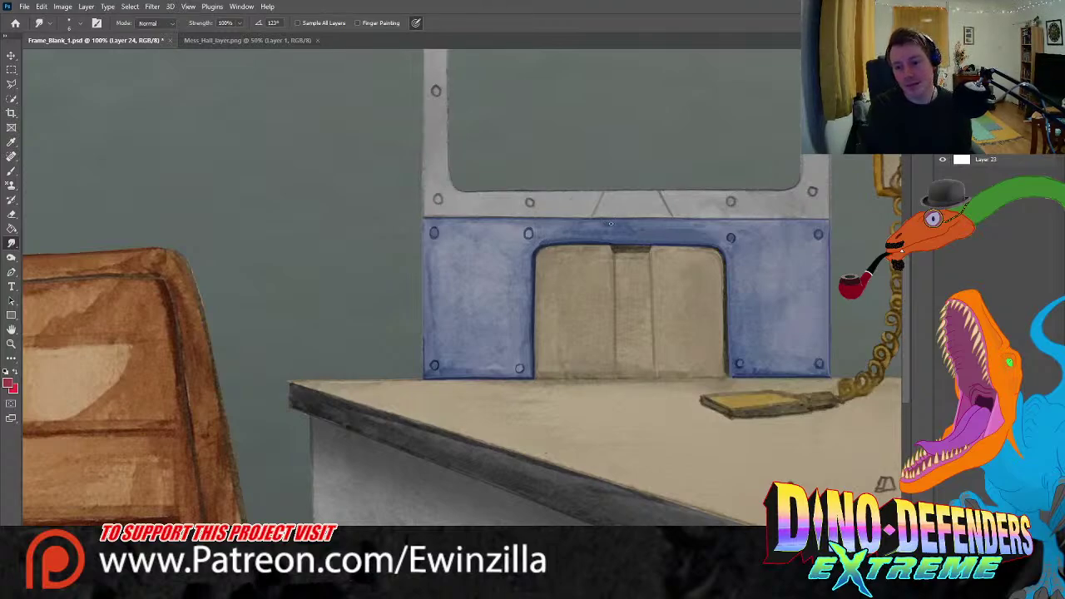
pyautogui.moveTo(610, 223)
pyautogui.mouseDown()
pyautogui.moveTo(697, 223)
pyautogui.moveTo(621, 222)
pyautogui.moveTo(679, 224)
pyautogui.moveTo(631, 227)
pyautogui.mouseUp()
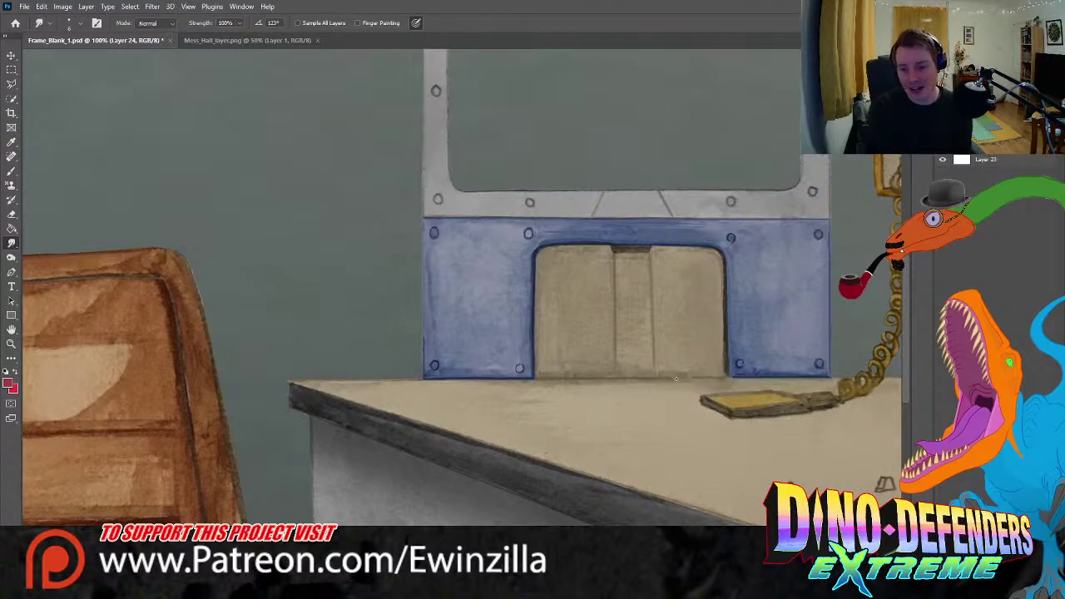
pyautogui.moveTo(624, 379); pyautogui.dragTo(725, 379)
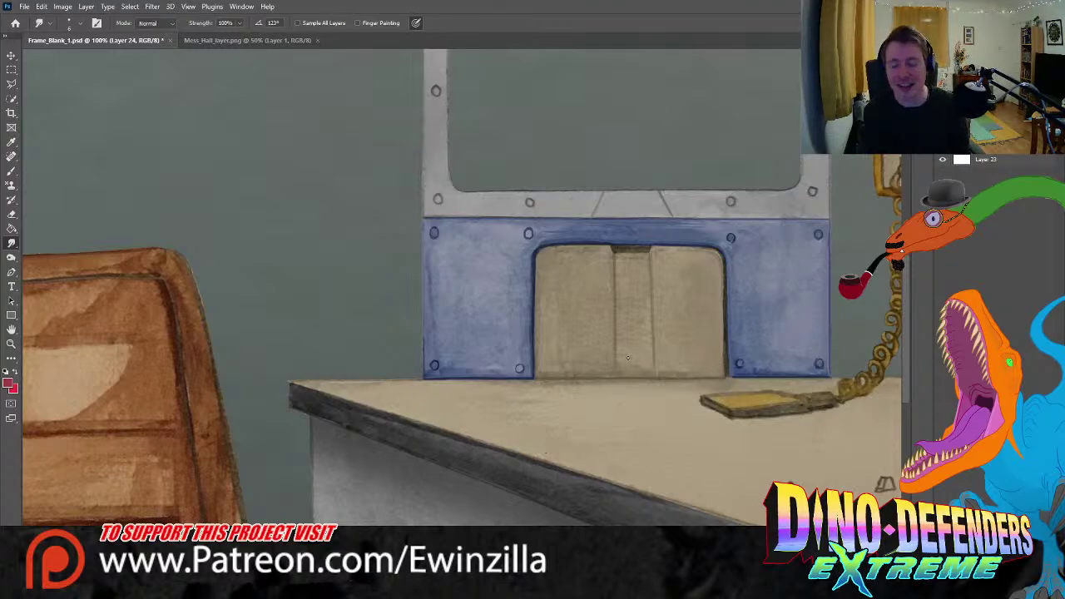
# - Outline the beige recess panels on the blue panel with the Polygonal Lasso and desaturate them to grey
pyautogui.click(12, 84)
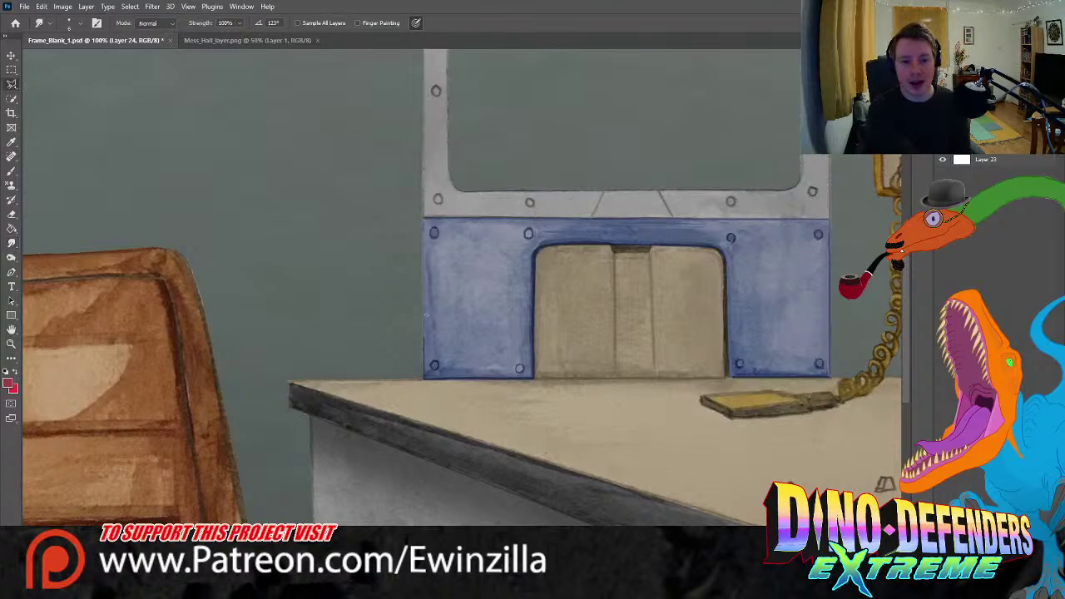
pyautogui.moveTo(541, 384)
pyautogui.mouseDown()
pyautogui.moveTo(536, 253)
pyautogui.moveTo(611, 245)
pyautogui.moveTo(647, 256)
pyautogui.moveTo(652, 245)
pyautogui.moveTo(722, 254)
pyautogui.moveTo(709, 250)
pyautogui.moveTo(726, 264)
pyautogui.moveTo(730, 370)
pyautogui.moveTo(727, 380)
pyautogui.moveTo(536, 384)
pyautogui.moveTo(549, 247)
pyautogui.mouseUp()
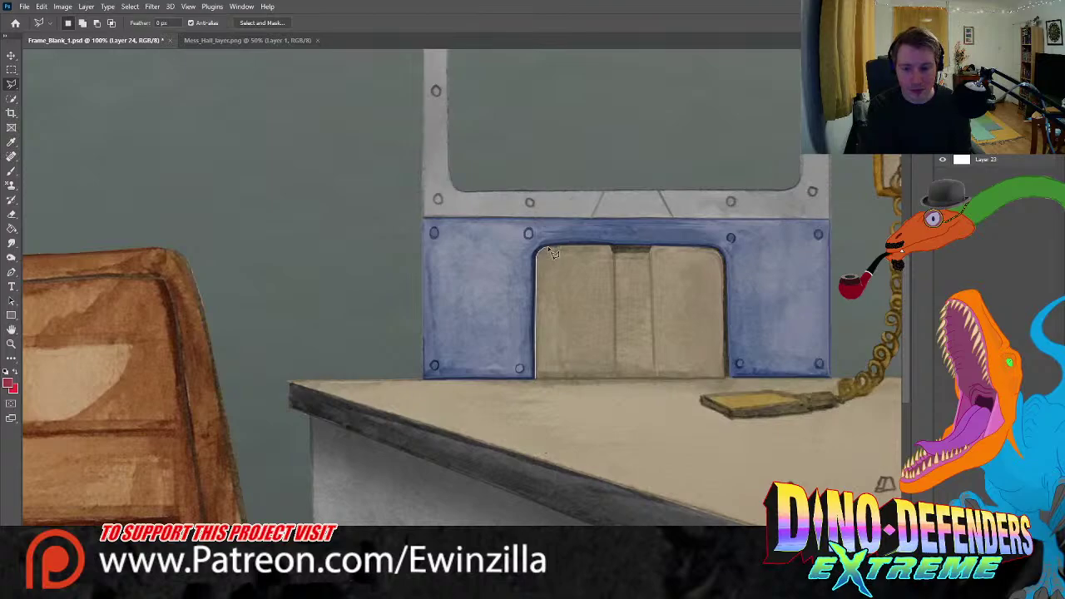
pyautogui.moveTo(549, 252)
pyautogui.mouseDown()
pyautogui.moveTo(716, 251)
pyautogui.moveTo(727, 378)
pyautogui.moveTo(534, 381)
pyautogui.moveTo(733, 383)
pyautogui.moveTo(725, 381)
pyautogui.moveTo(724, 263)
pyautogui.moveTo(548, 243)
pyautogui.moveTo(541, 382)
pyautogui.mouseUp()
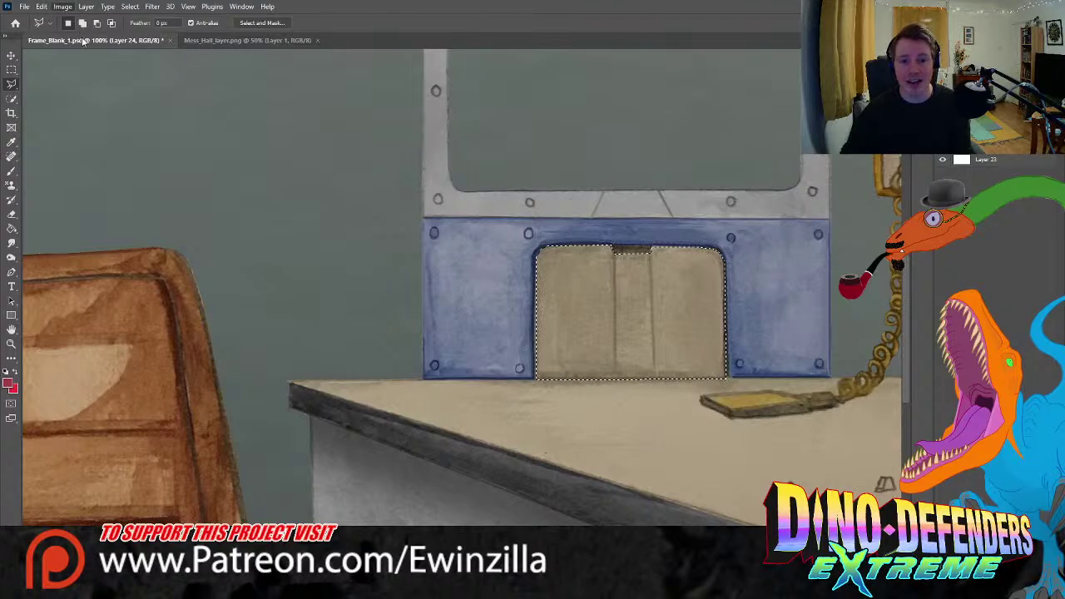
pyautogui.press('i')
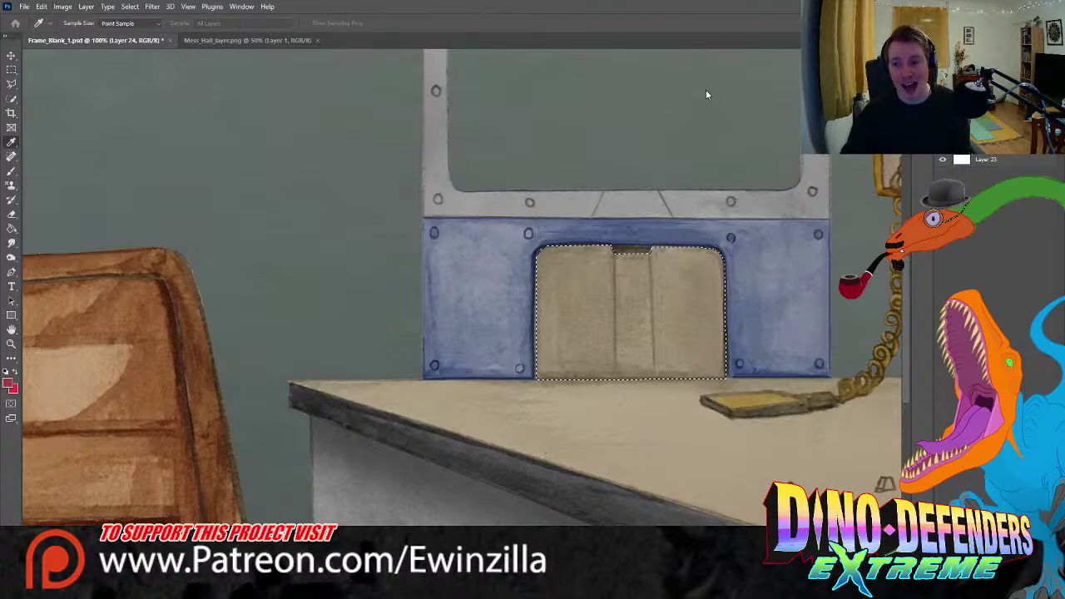
pyautogui.moveTo(910, 189); pyautogui.dragTo(817, 188)
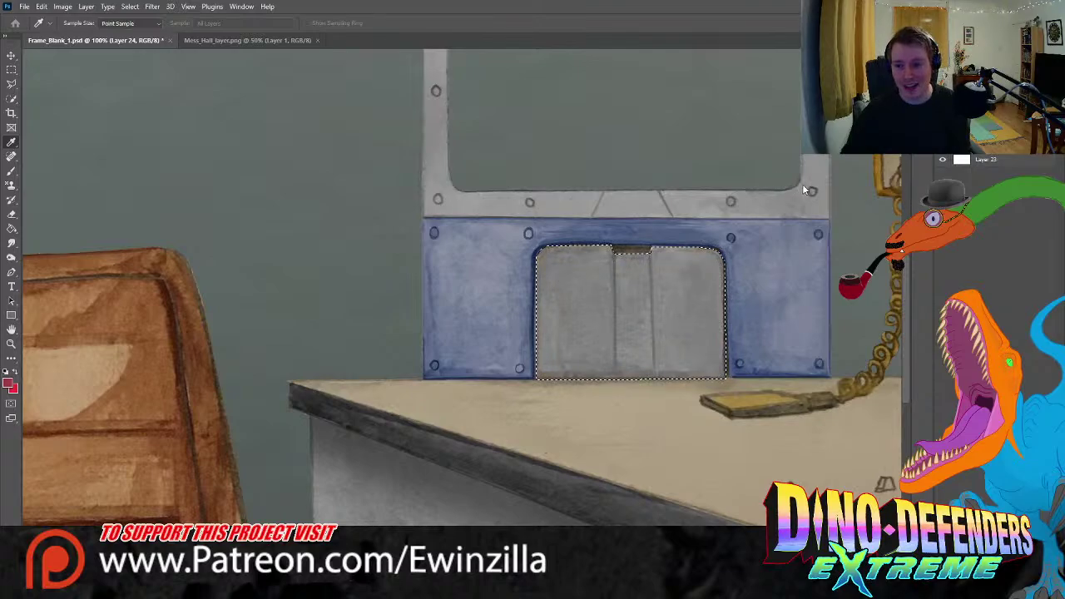
pyautogui.press('l')
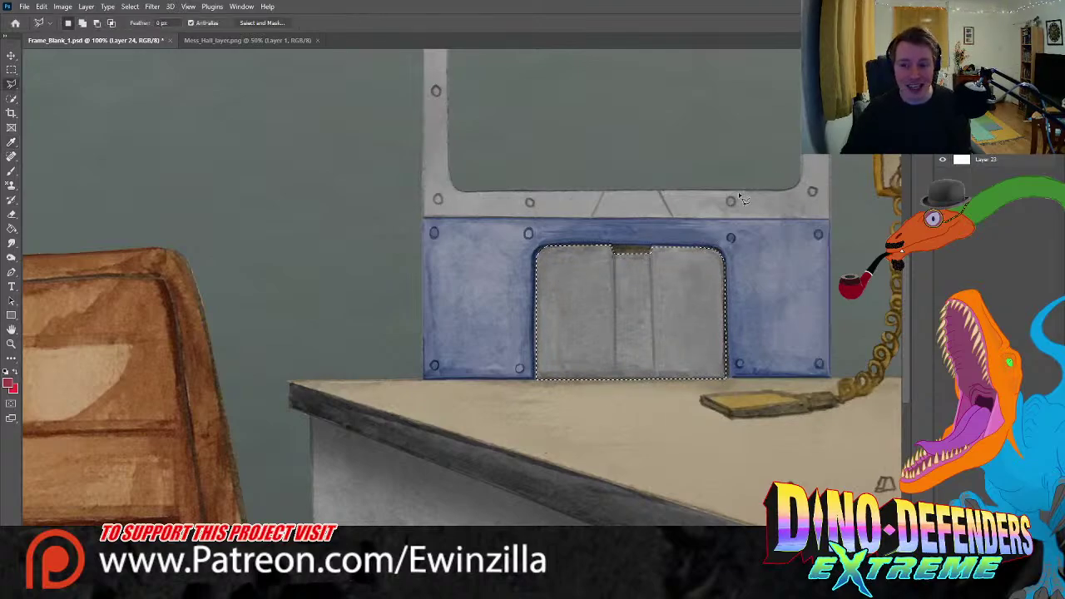
pyautogui.press('m')
pyautogui.hotkey('ctrl', 'd')
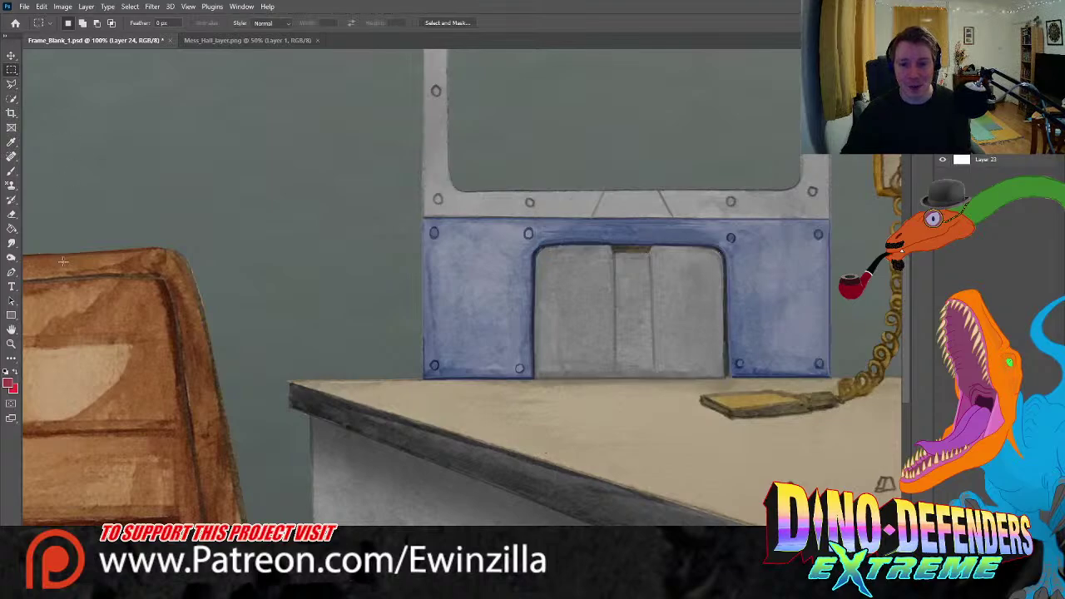
# - Select the brown notch above the recess's centre strip and darken it with a smaller Burn brush at 10% midtone exposure
pyautogui.press('z')
pyautogui.click(670, 266)
pyautogui.click(669, 266)
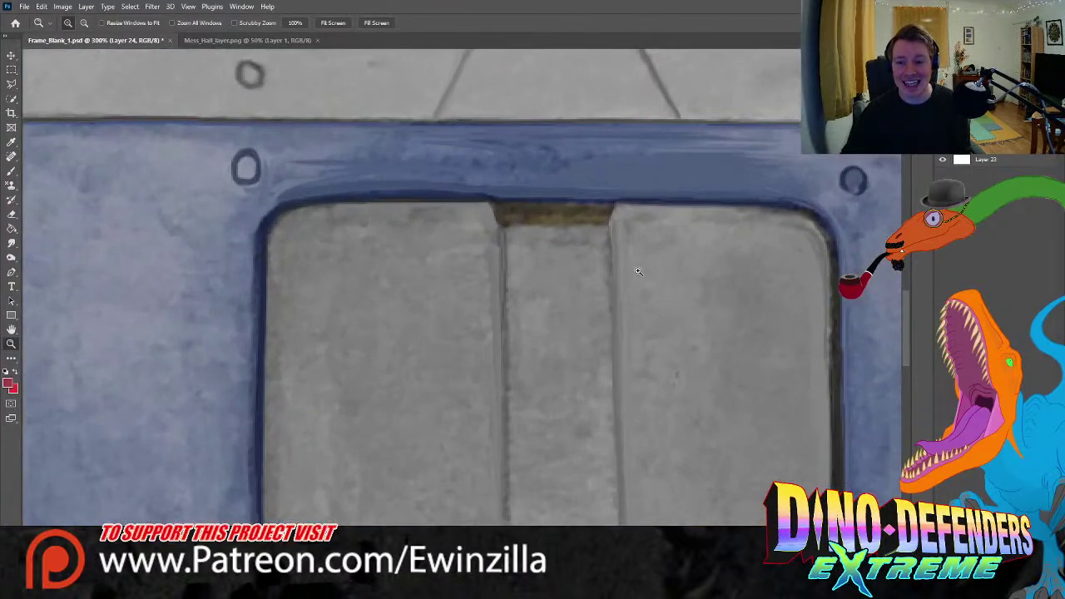
pyautogui.click(11, 84)
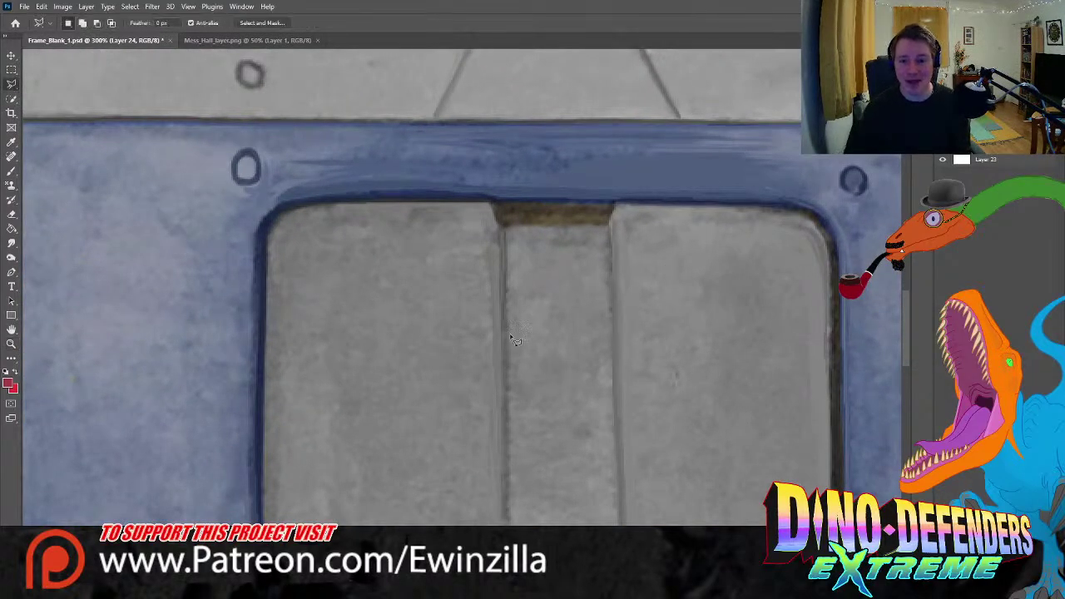
pyautogui.moveTo(503, 226)
pyautogui.mouseDown()
pyautogui.moveTo(609, 227)
pyautogui.moveTo(616, 204)
pyautogui.mouseUp()
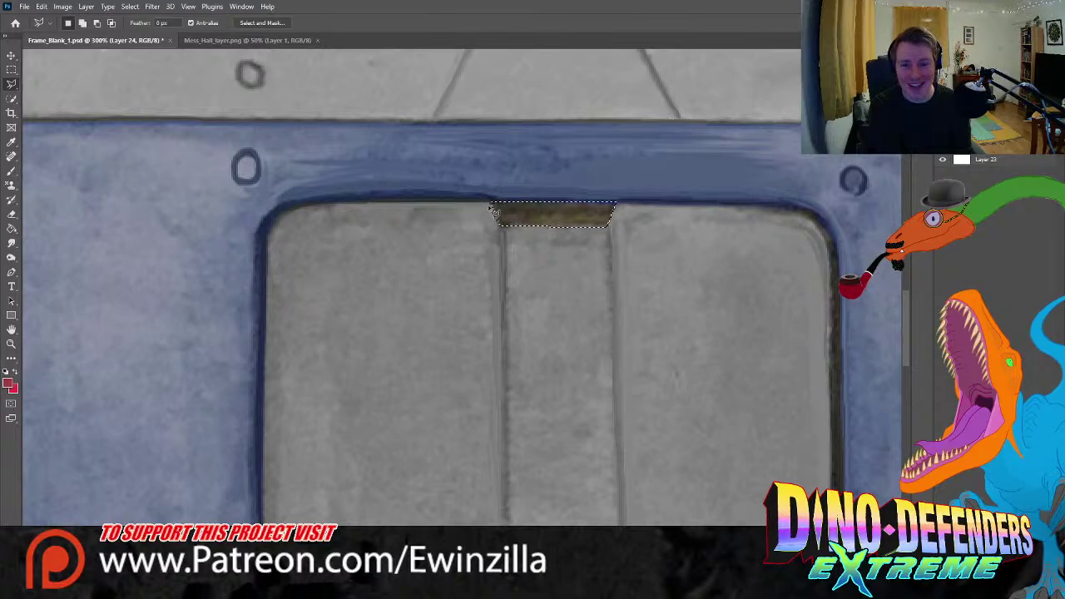
pyautogui.click(11, 257)
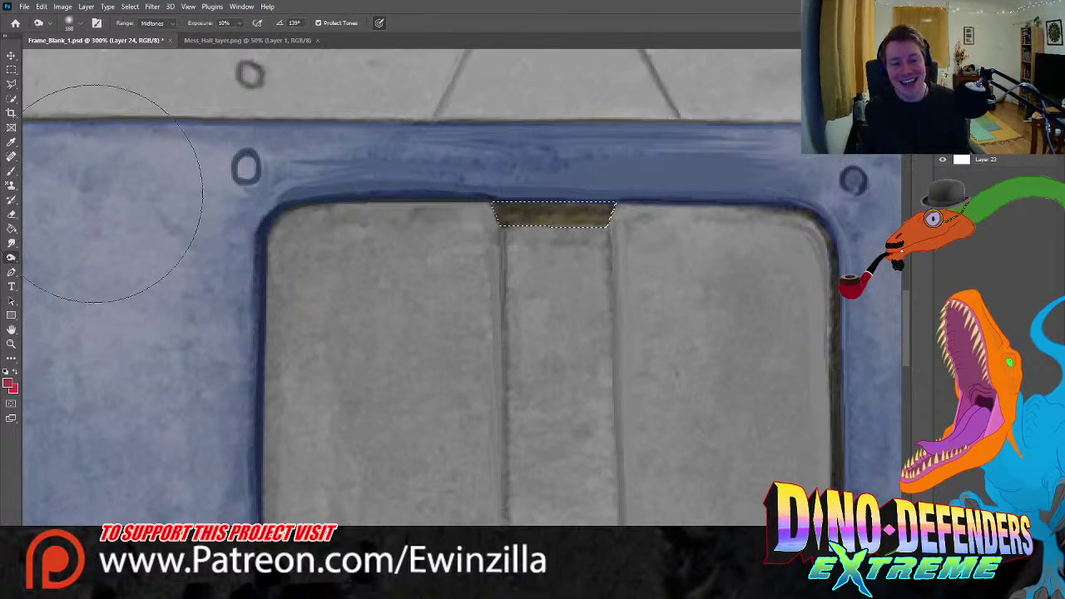
pyautogui.press('[')
pyautogui.press('[')
pyautogui.press('[')
pyautogui.press('[')
pyautogui.press('[')
pyautogui.press('[')
pyautogui.press('[')
pyautogui.press('[')
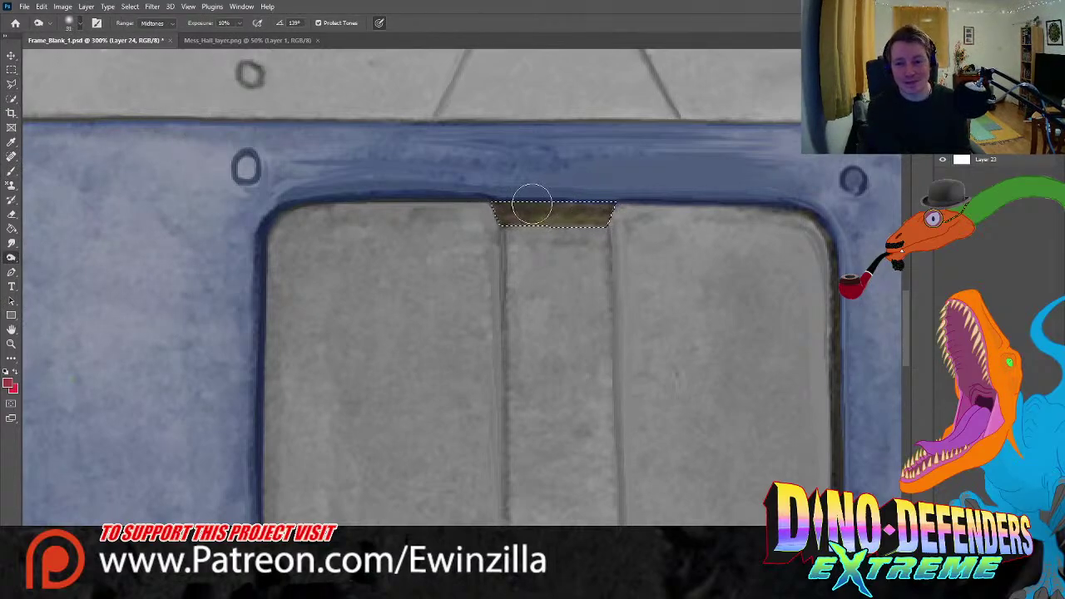
pyautogui.moveTo(576, 202)
pyautogui.mouseDown()
pyautogui.moveTo(534, 221)
pyautogui.moveTo(558, 212)
pyautogui.moveTo(630, 219)
pyautogui.moveTo(489, 212)
pyautogui.moveTo(634, 213)
pyautogui.moveTo(483, 213)
pyautogui.moveTo(642, 213)
pyautogui.moveTo(439, 220)
pyautogui.moveTo(645, 217)
pyautogui.moveTo(441, 216)
pyautogui.moveTo(640, 217)
pyautogui.moveTo(480, 218)
pyautogui.mouseUp()
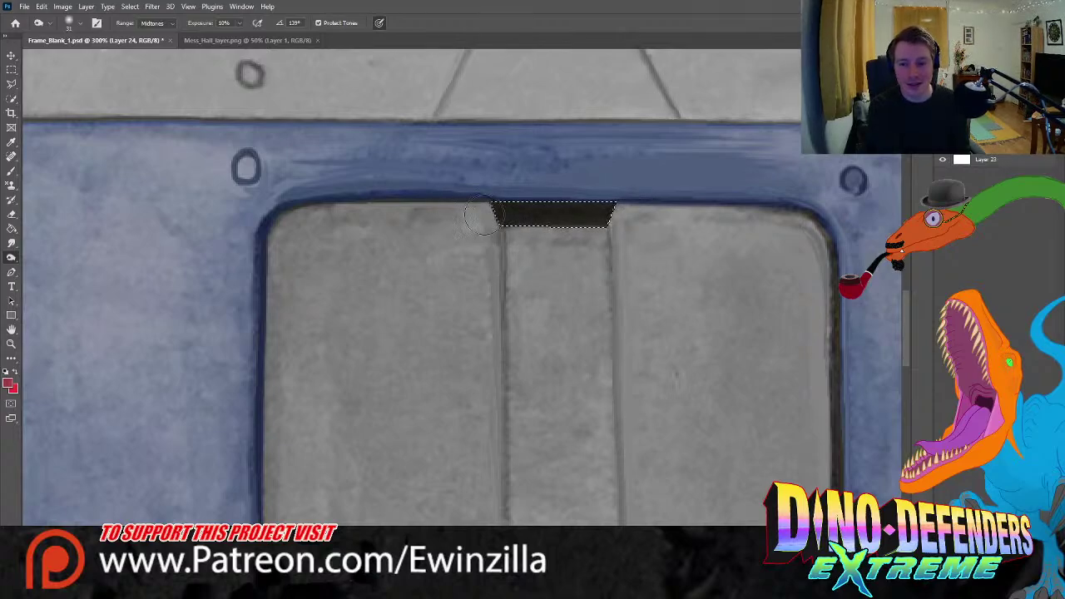
pyautogui.click(12, 344)
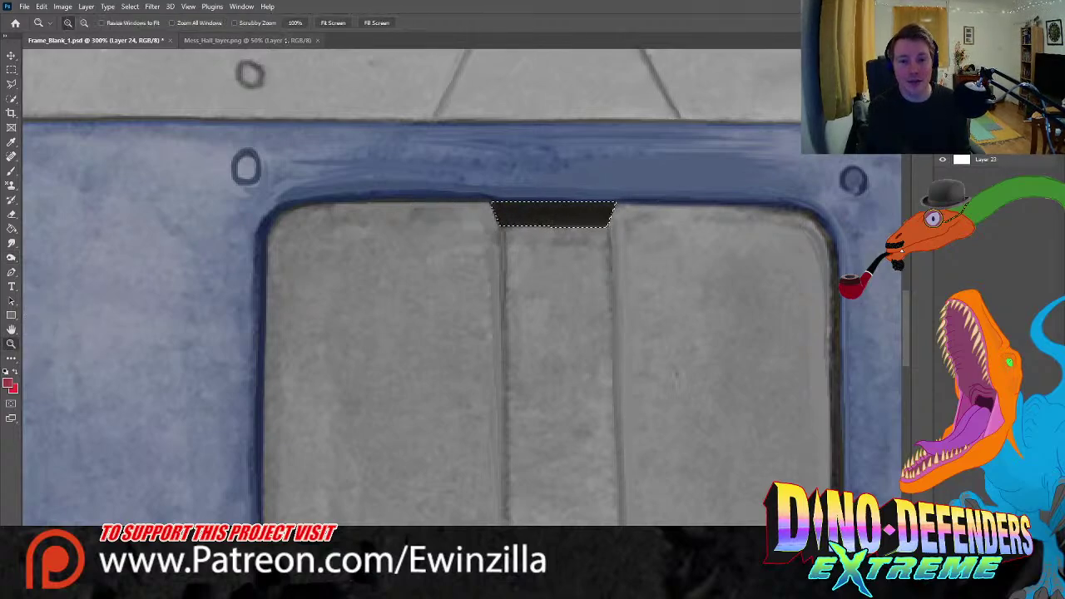
pyautogui.click(333, 23)
pyautogui.click(12, 69)
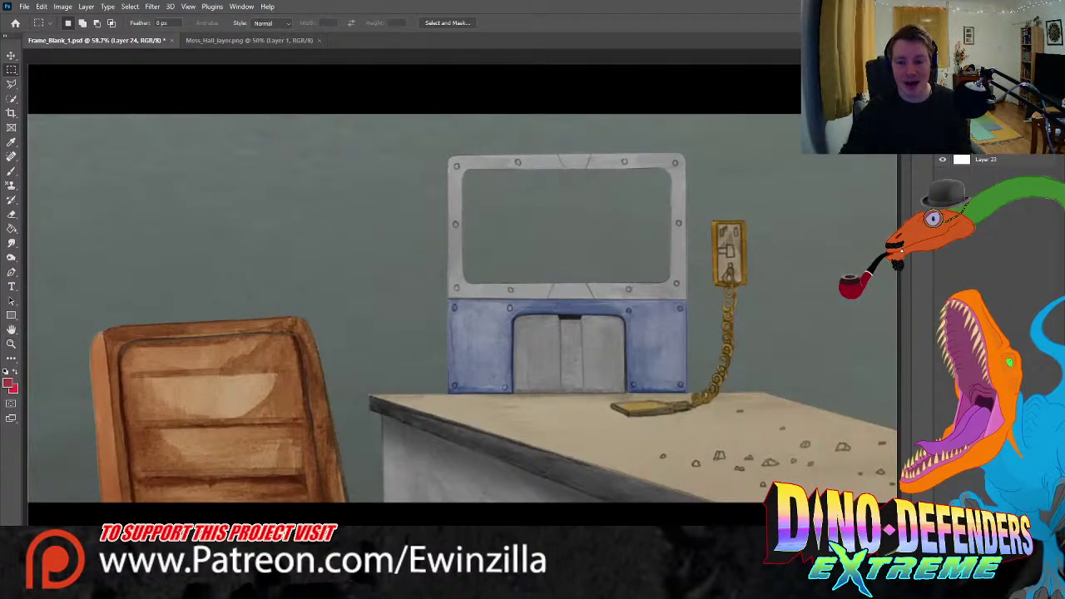
pyautogui.click(13, 85)
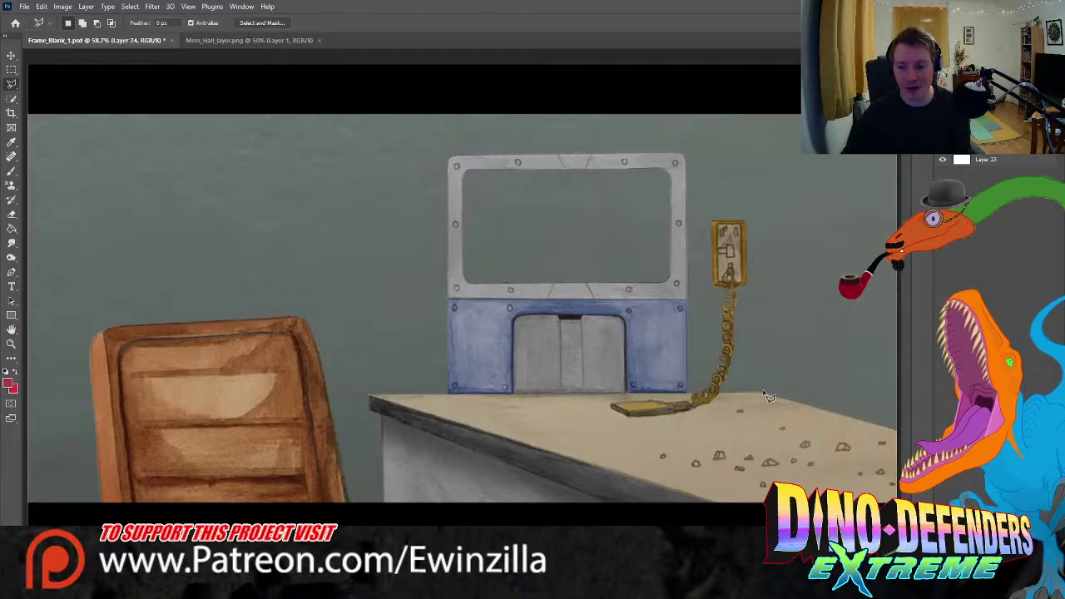
pyautogui.press('z')
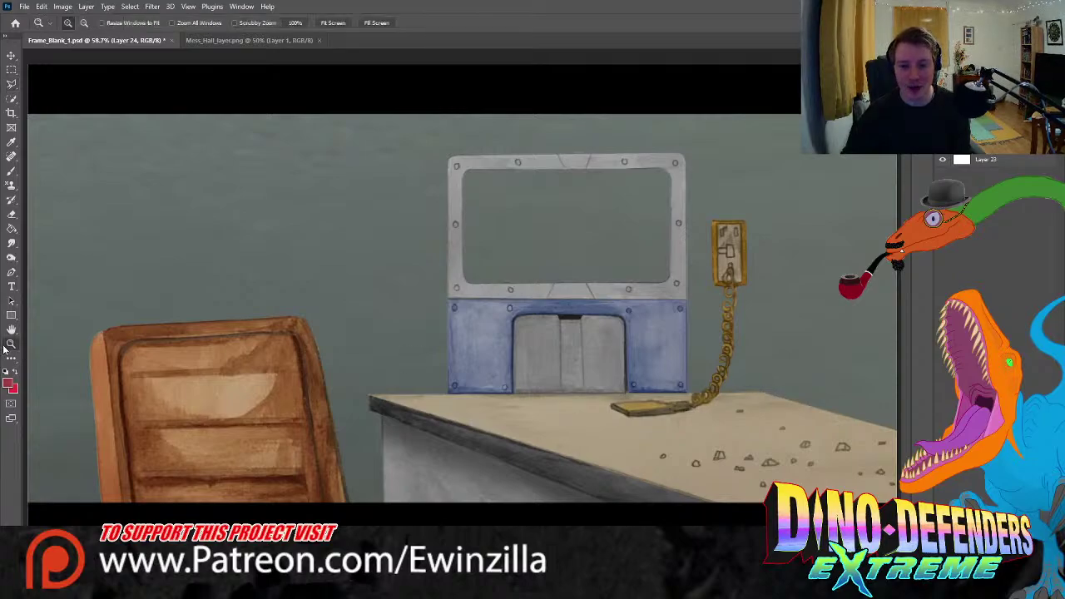
pyautogui.hotkey('ctrl', '1')
pyautogui.moveTo(874, 512); pyautogui.dragTo(597, 510)
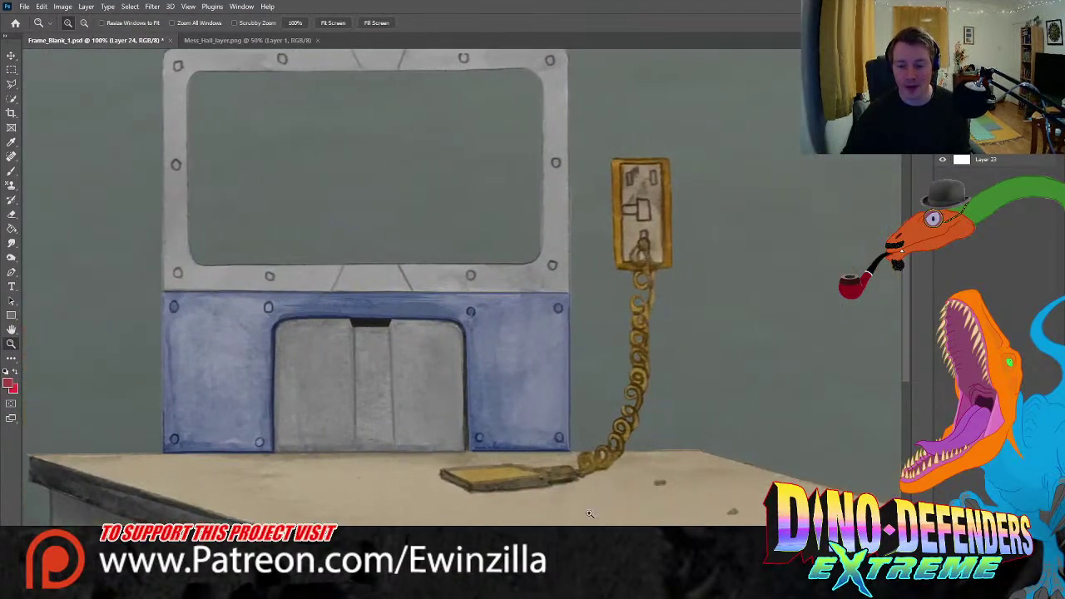
pyautogui.click(597, 510)
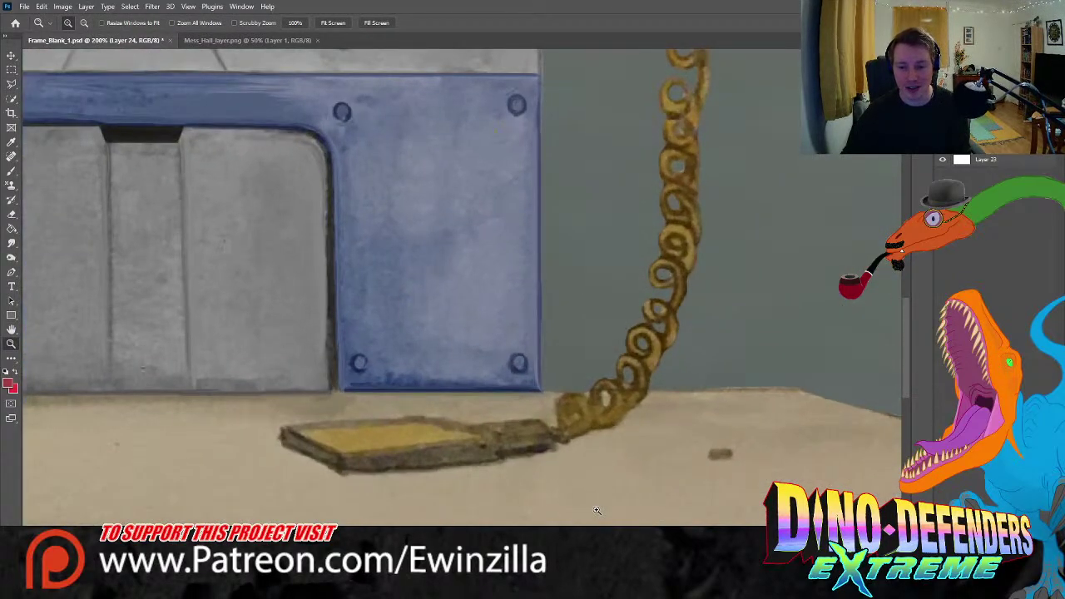
pyautogui.click(12, 83)
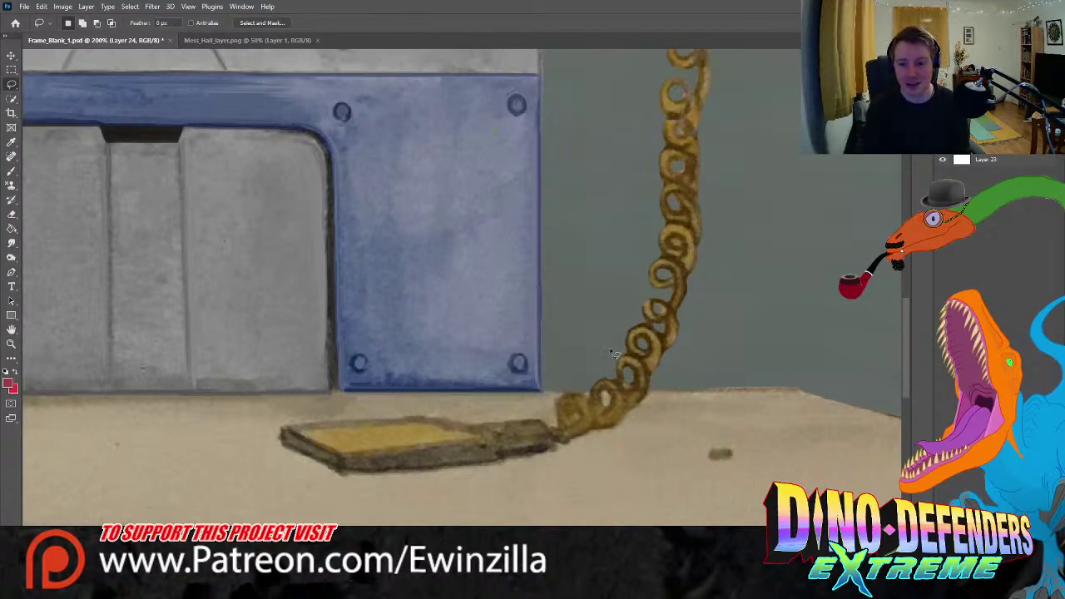
pyautogui.moveTo(596, 366)
pyautogui.mouseDown()
pyautogui.moveTo(591, 404)
pyautogui.moveTo(564, 401)
pyautogui.moveTo(557, 430)
pyautogui.moveTo(537, 420)
pyautogui.moveTo(372, 423)
pyautogui.mouseUp()
pyautogui.hotkey('ctrl', 'd')
pyautogui.moveTo(601, 372)
pyautogui.mouseDown()
pyautogui.moveTo(594, 410)
pyautogui.moveTo(578, 399)
pyautogui.moveTo(560, 408)
pyautogui.moveTo(564, 435)
pyautogui.moveTo(538, 423)
pyautogui.moveTo(344, 423)
pyautogui.mouseUp()
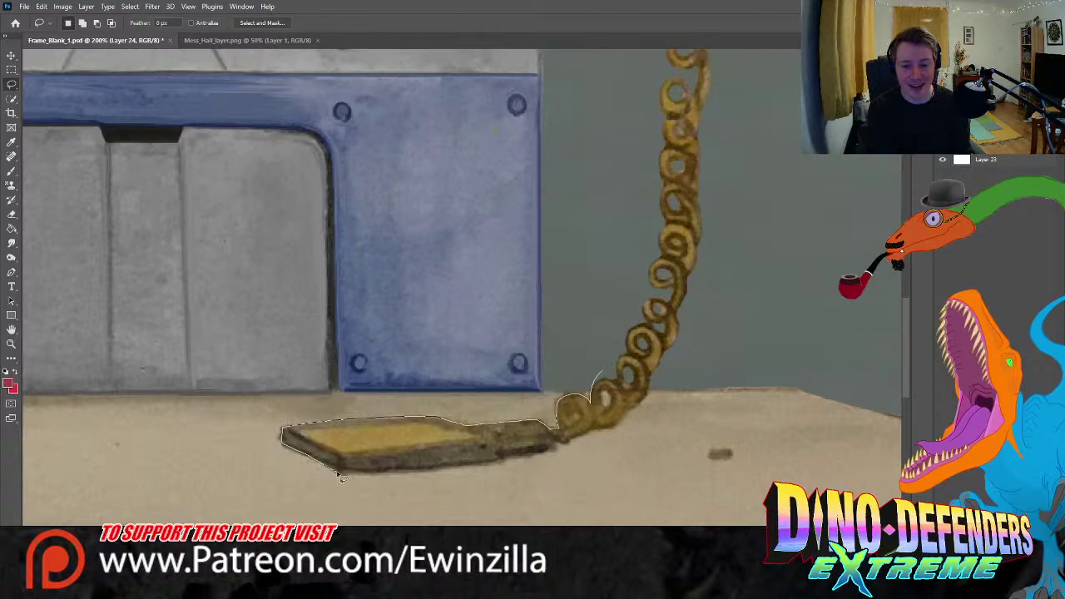
pyautogui.moveTo(341, 476); pyautogui.dragTo(547, 454)
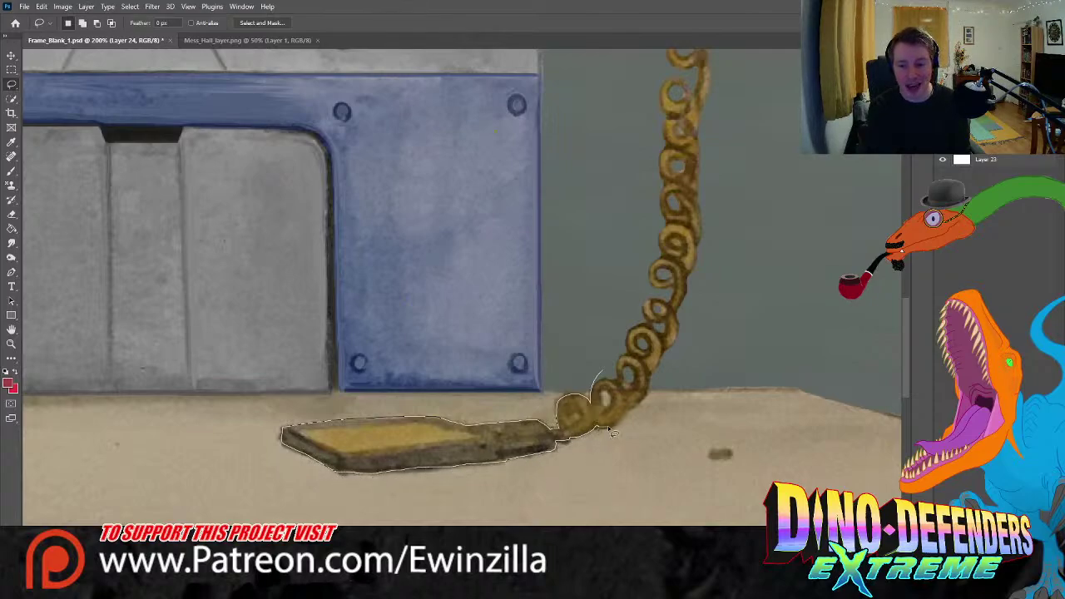
pyautogui.moveTo(672, 381)
pyautogui.mouseDown()
pyautogui.moveTo(752, 284)
pyautogui.moveTo(757, 232)
pyautogui.moveTo(723, 194)
pyautogui.moveTo(732, 175)
pyautogui.moveTo(782, 155)
pyautogui.mouseUp()
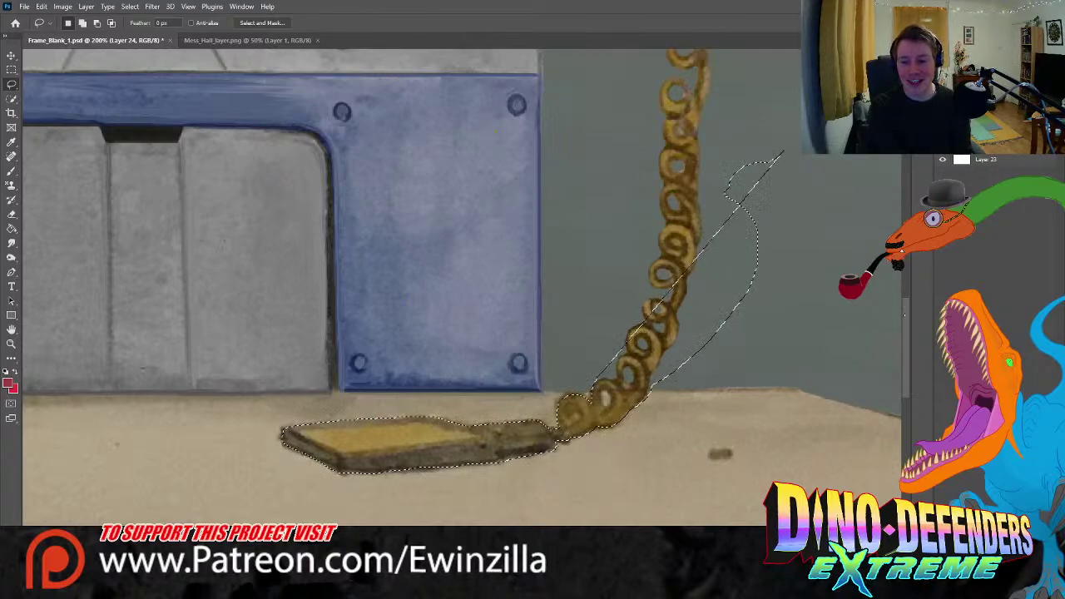
pyautogui.scroll(-3, 177, 350)
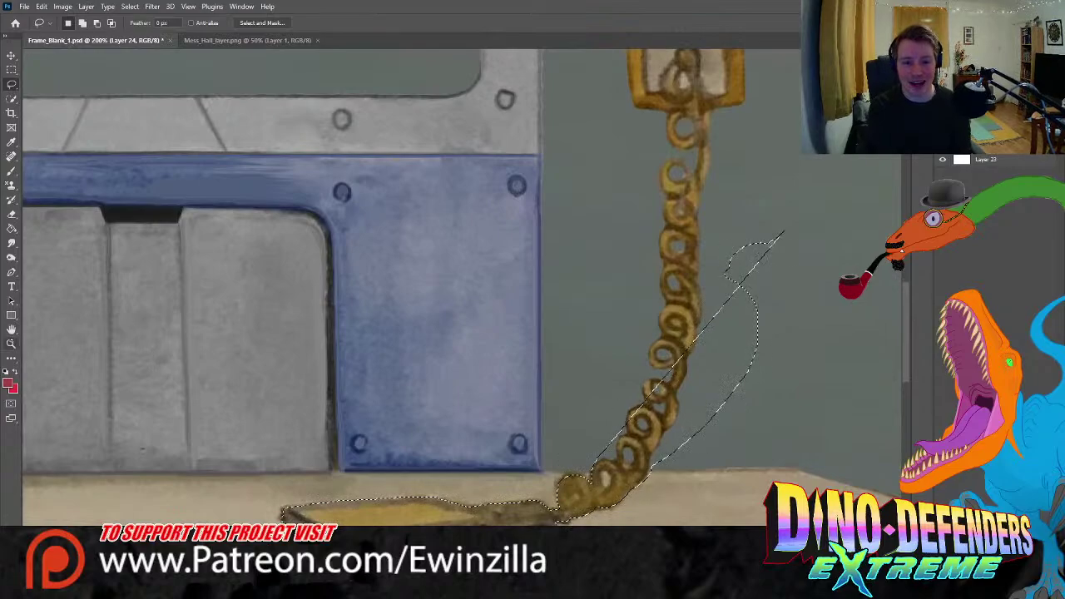
pyautogui.press('z')
pyautogui.keyDown('alt'); pyautogui.click(432, 250); pyautogui.keyUp('alt')
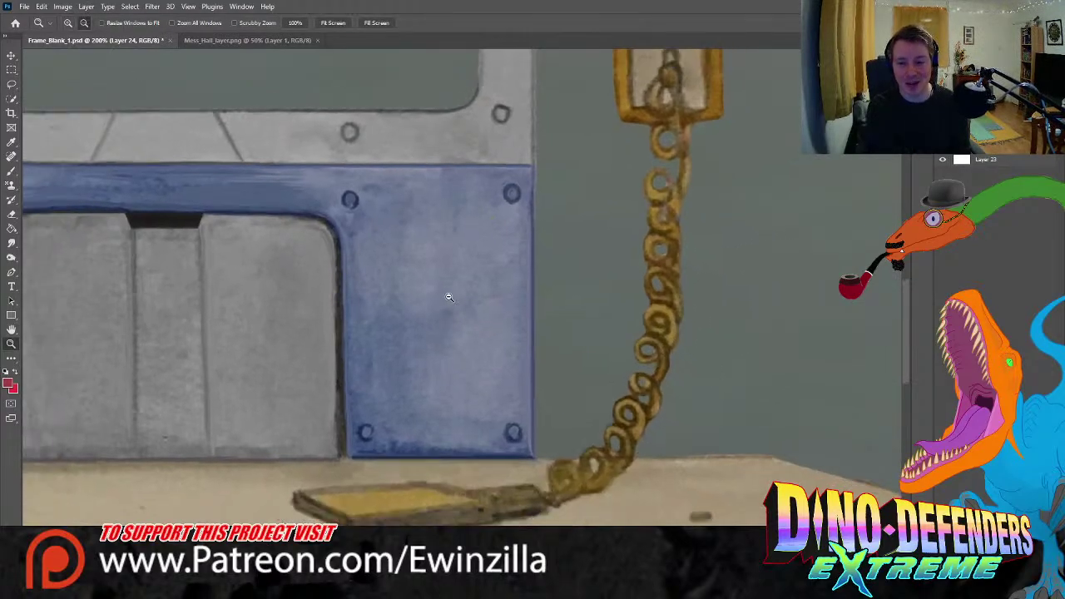
pyautogui.scroll(2, 437, 287)
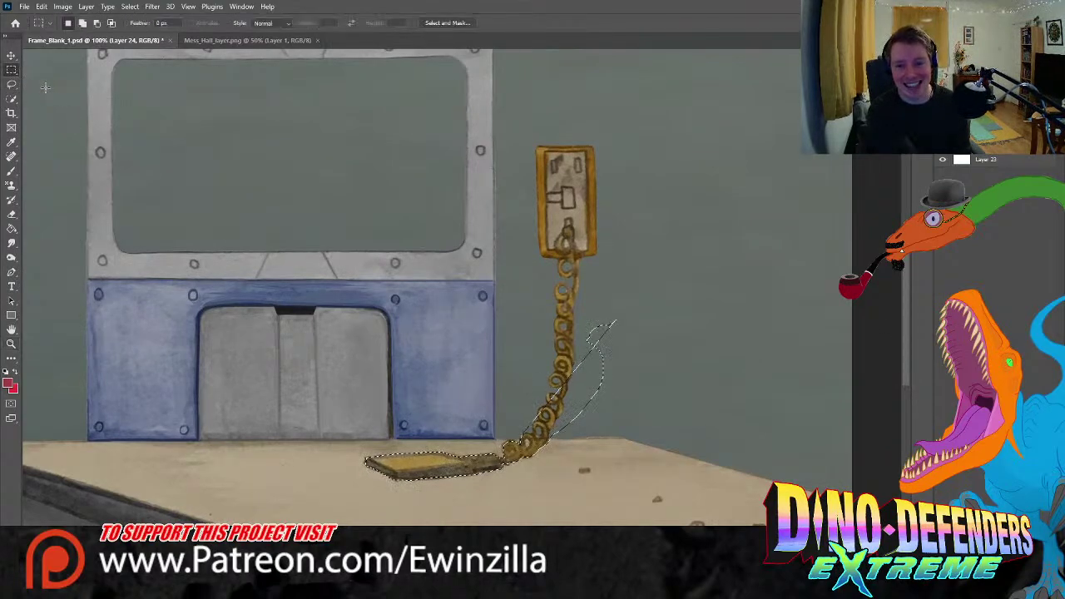
pyautogui.hotkey('ctrl', 'd')
# - Lasso the wall phone box, its coiled cord and the handset on the table, and copy them to a new layer
pyautogui.click(12, 84)
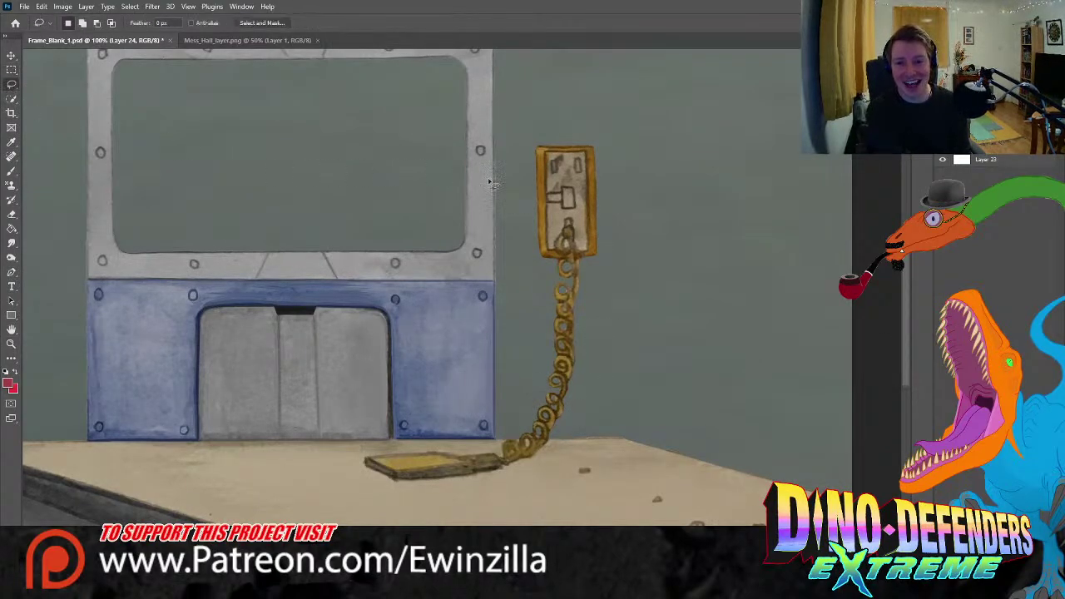
pyautogui.moveTo(533, 134)
pyautogui.mouseDown()
pyautogui.moveTo(521, 196)
pyautogui.moveTo(529, 358)
pyautogui.moveTo(509, 453)
pyautogui.mouseUp()
pyautogui.hotkey('ctrl', 'd')
pyautogui.moveTo(518, 152)
pyautogui.mouseDown()
pyautogui.moveTo(523, 447)
pyautogui.moveTo(465, 464)
pyautogui.moveTo(387, 460)
pyautogui.moveTo(385, 476)
pyautogui.mouseUp()
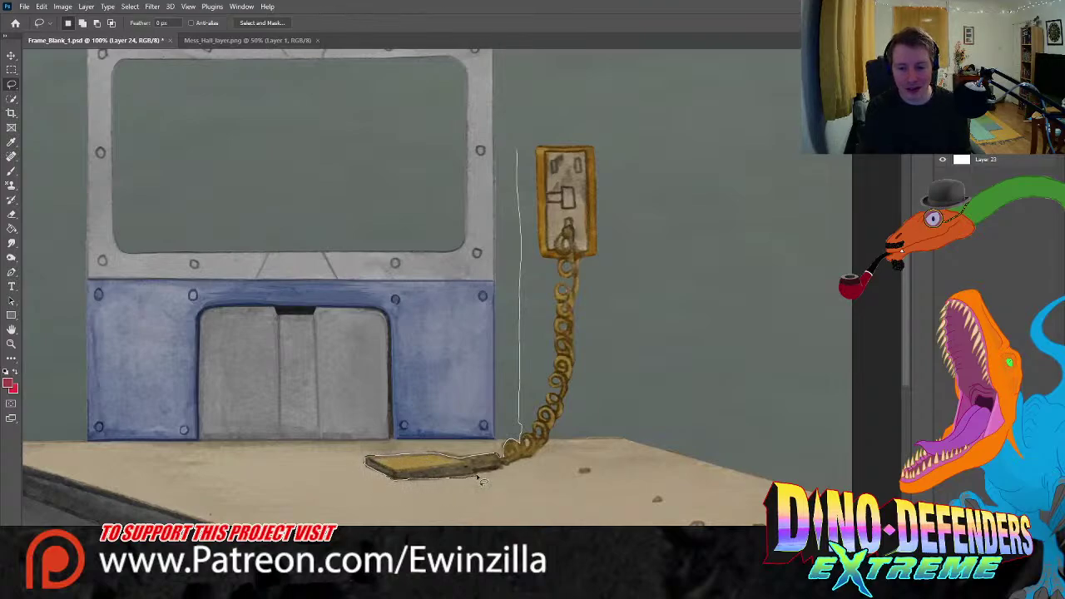
pyautogui.moveTo(482, 480); pyautogui.dragTo(494, 472)
pyautogui.moveTo(559, 441)
pyautogui.mouseDown()
pyautogui.moveTo(588, 408)
pyautogui.moveTo(609, 343)
pyautogui.moveTo(622, 170)
pyautogui.moveTo(573, 127)
pyautogui.moveTo(518, 150)
pyautogui.mouseUp()
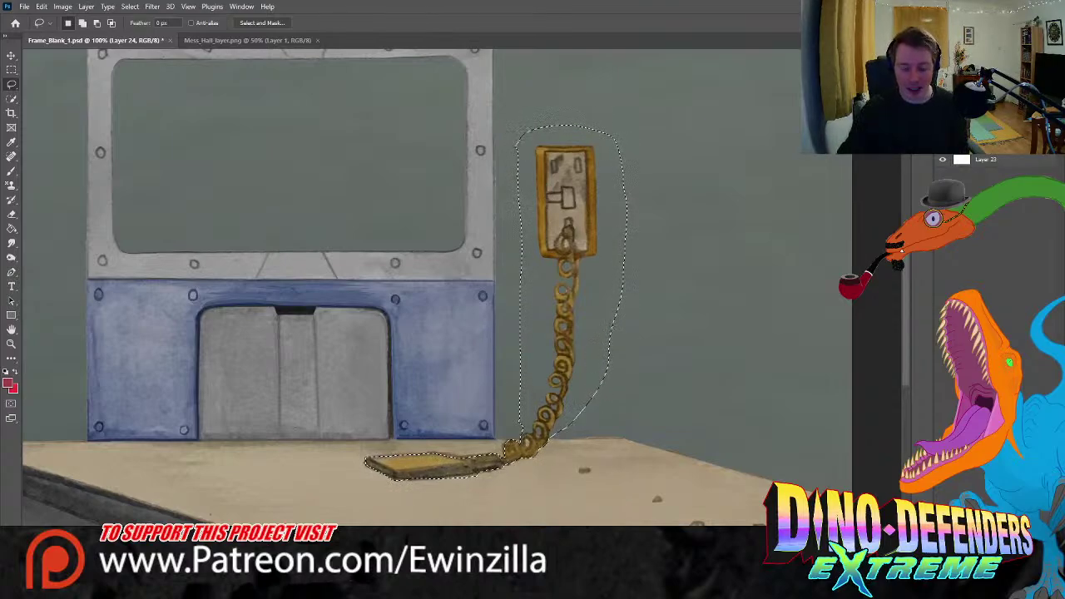
pyautogui.hotkey('ctrl', 'j')
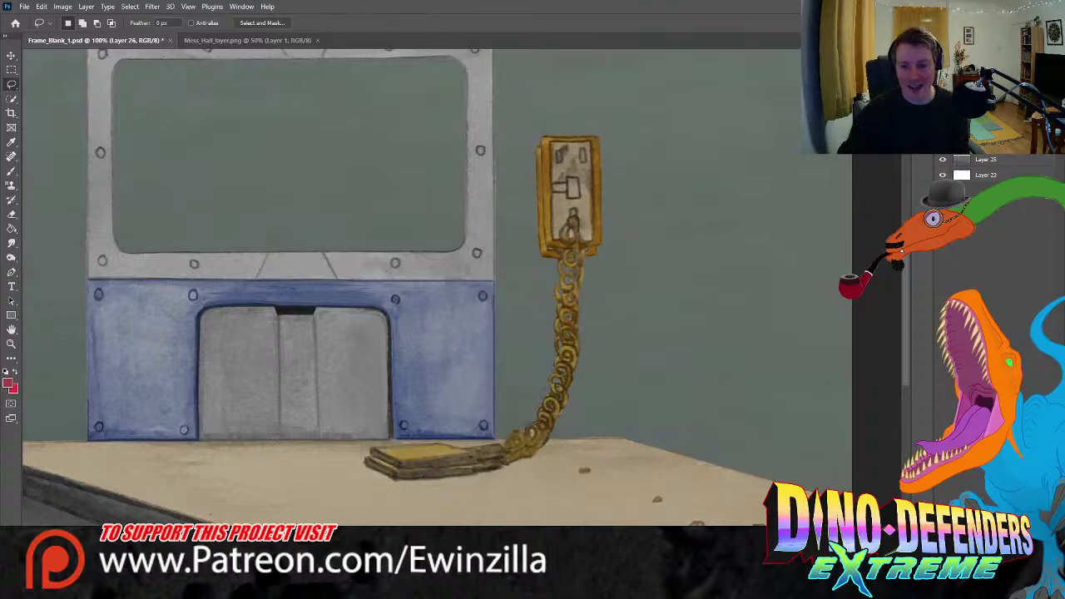
# - Move the copied phone box, cord and handset into exact alignment over the original drawing
pyautogui.press('v')
pyautogui.moveTo(574, 157); pyautogui.dragTo(563, 162)
pyautogui.click(12, 344)
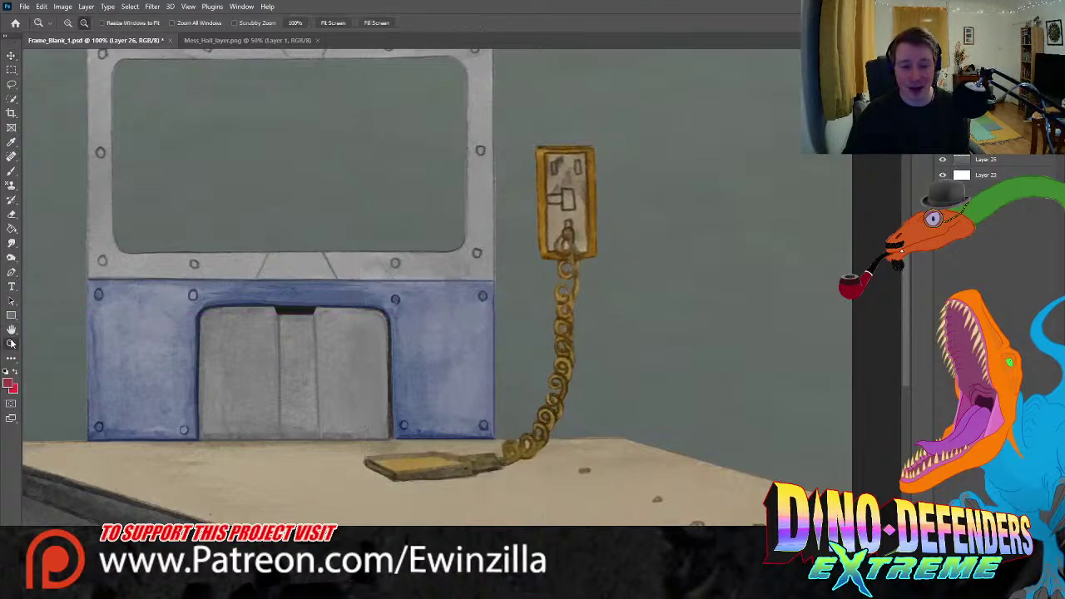
pyautogui.keyDown('alt'); pyautogui.click(424, 459); pyautogui.keyUp('alt')
pyautogui.moveTo(467, 428); pyautogui.dragTo(389, 473)
pyautogui.scroll(-3, 389, 472)
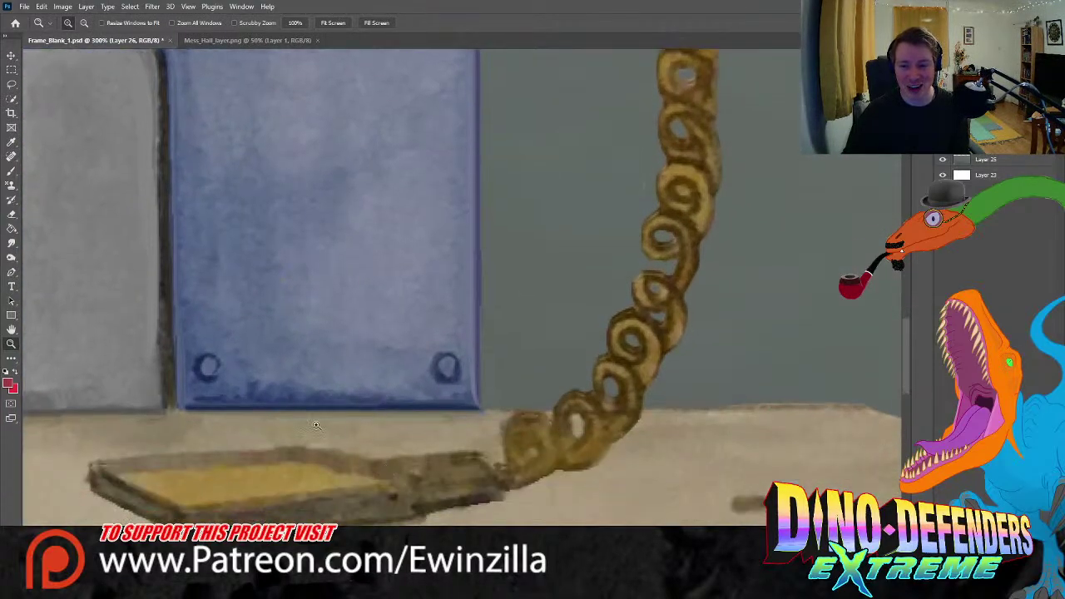
pyautogui.press('v')
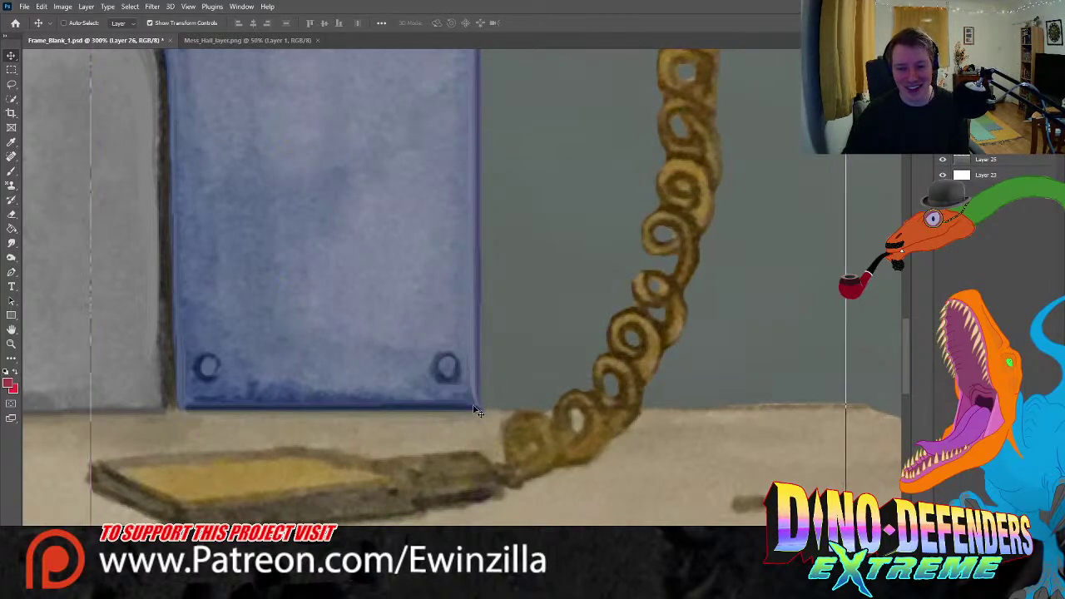
pyautogui.press('z')
pyautogui.click(346, 24)
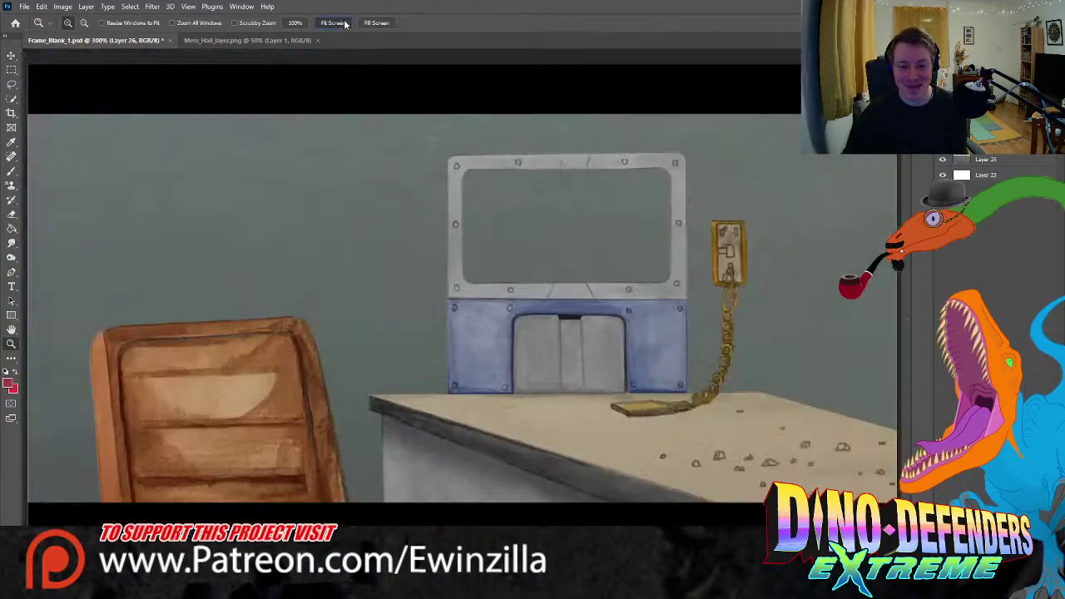
pyautogui.click(795, 389)
pyautogui.hscroll(5, 658, 519)
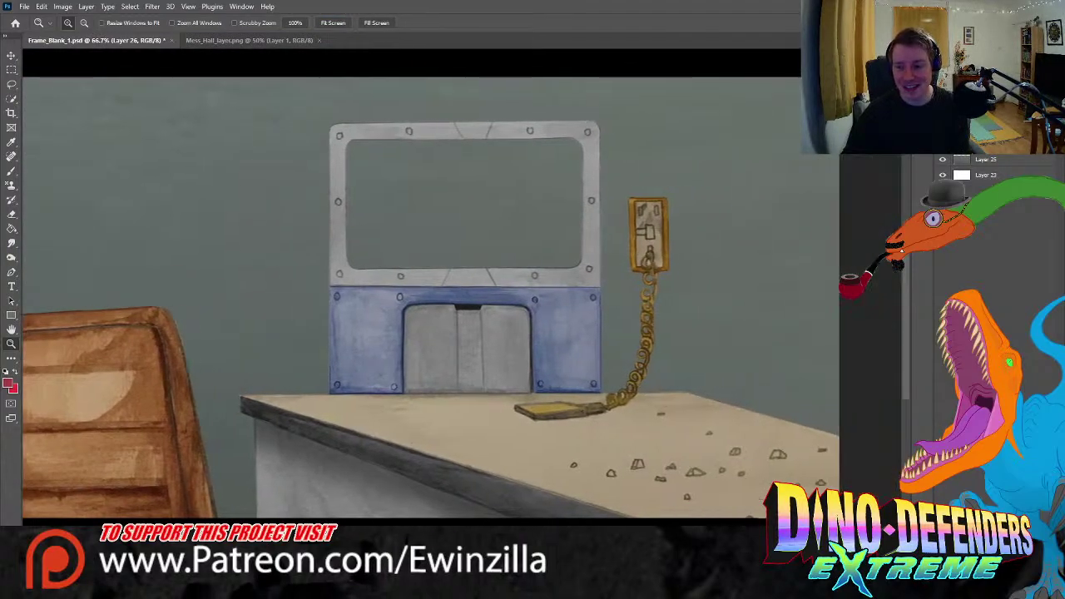
# - Outline the beige tabletop with the Polygonal Lasso, from its back edge around the front edge and past the canvas border
pyautogui.scroll(-1, 658, 519)
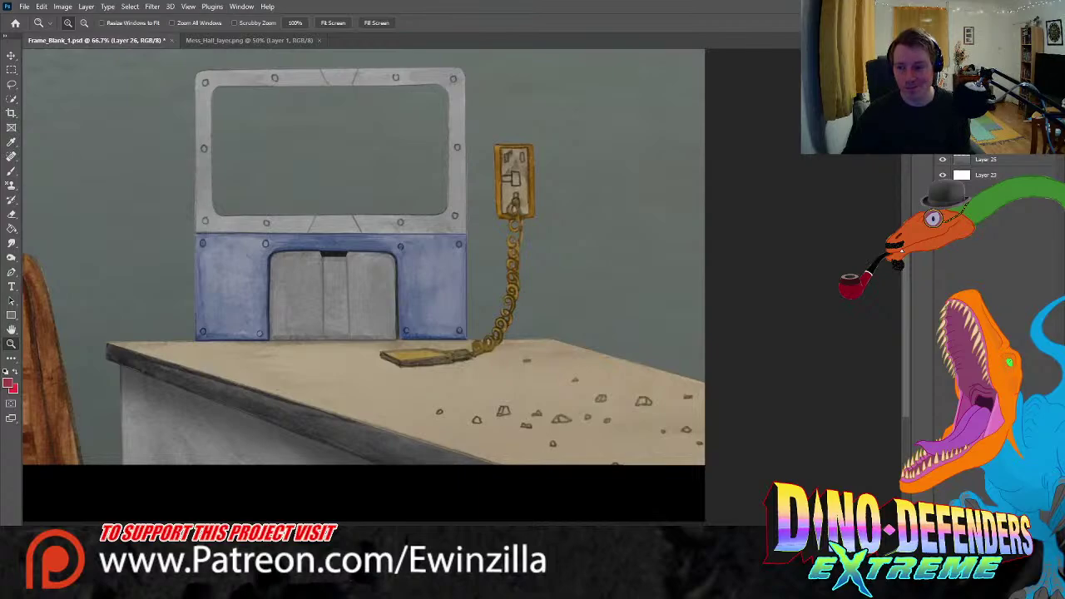
pyautogui.click(11, 84)
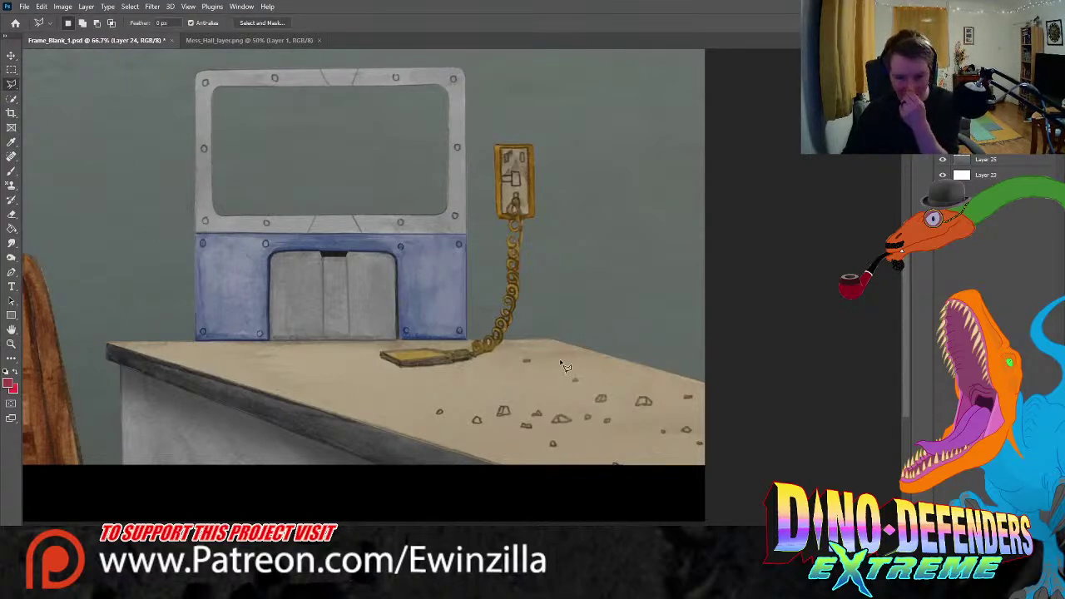
pyautogui.click(550, 329)
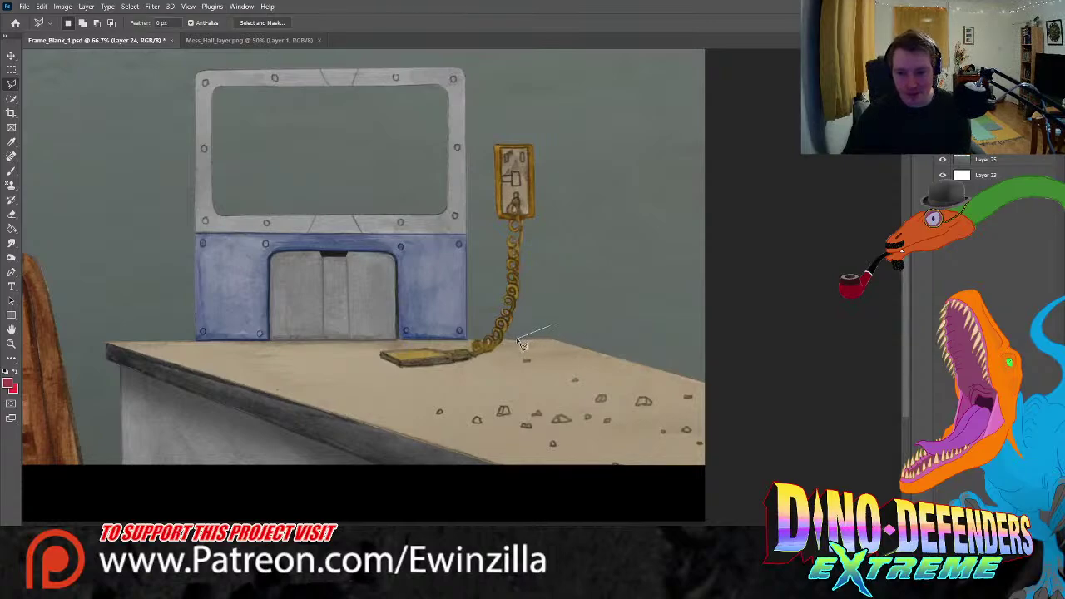
pyautogui.click(502, 339)
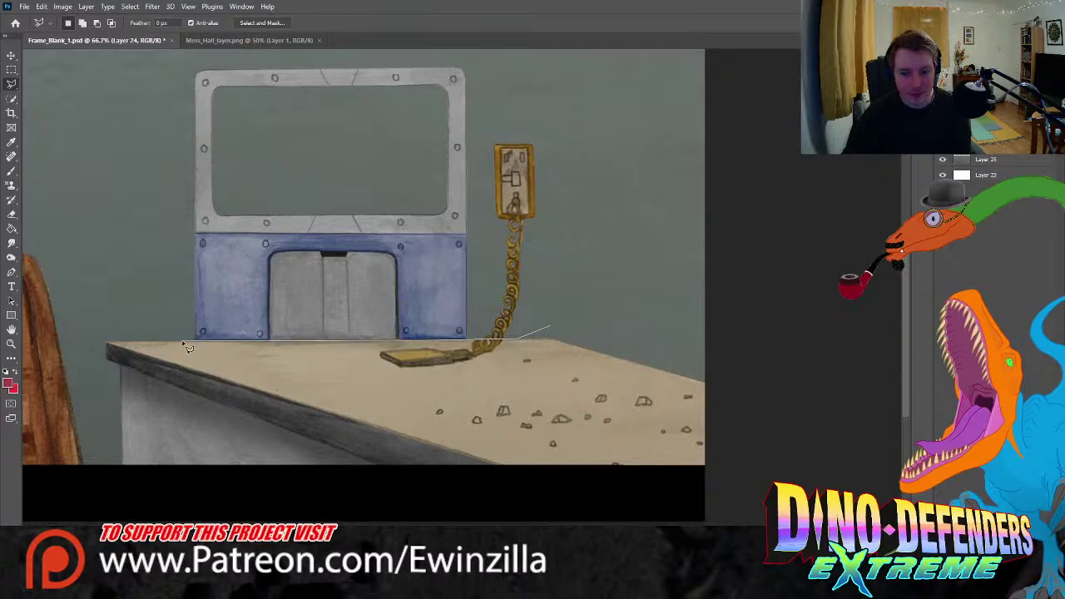
pyautogui.click(103, 342)
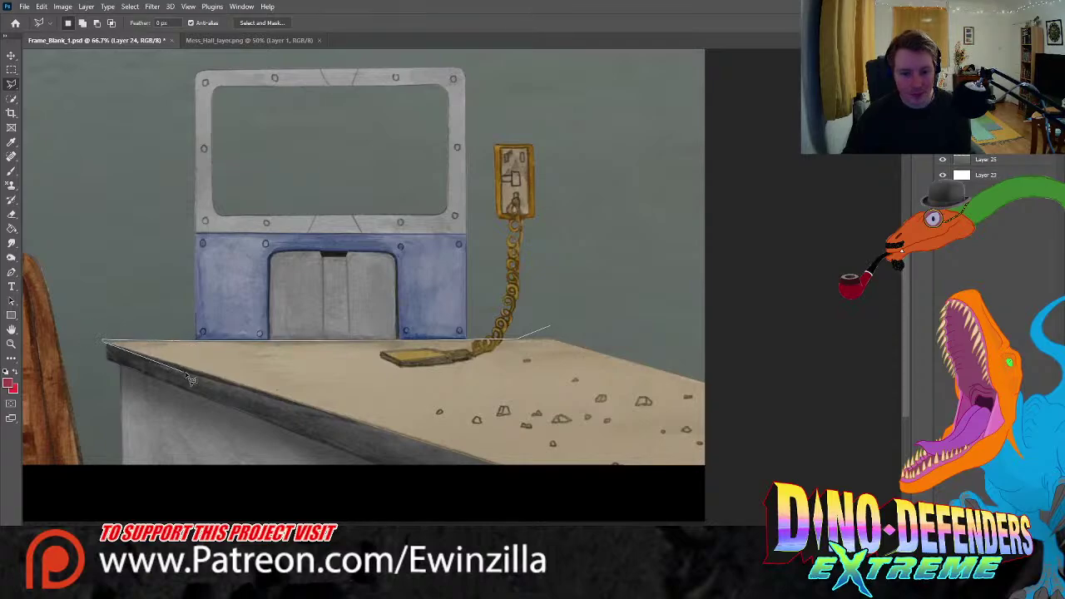
pyautogui.click(523, 472)
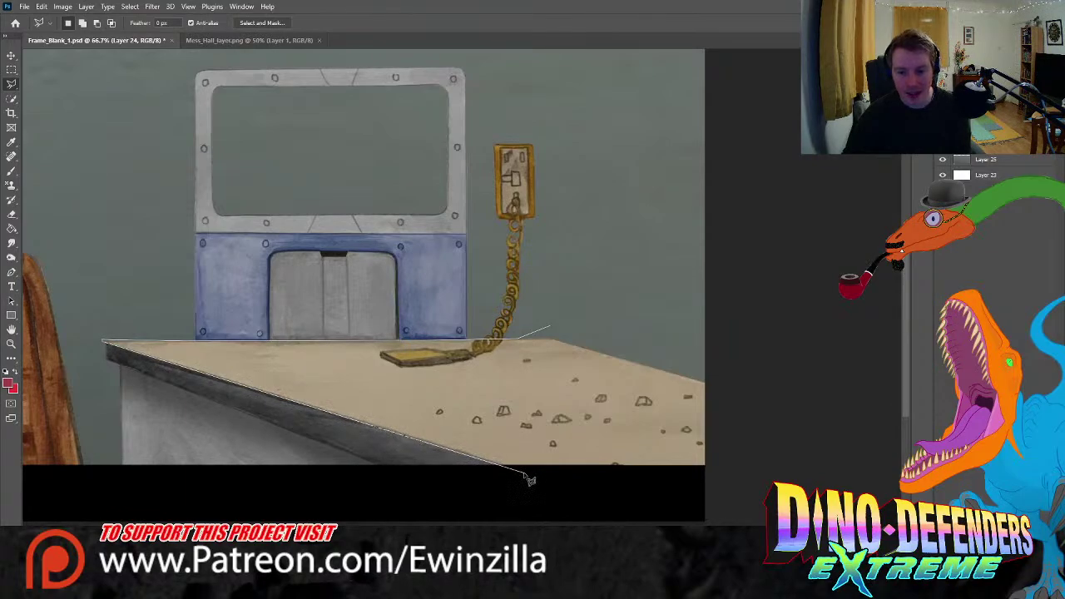
pyautogui.click(749, 472)
pyautogui.click(745, 383)
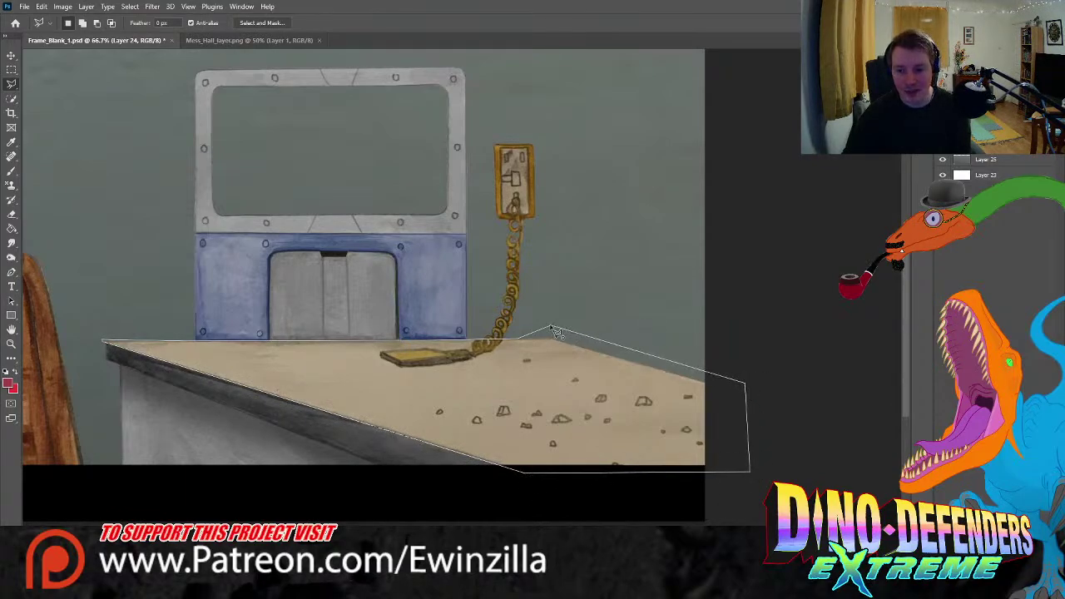
pyautogui.doubleClick(550, 328)
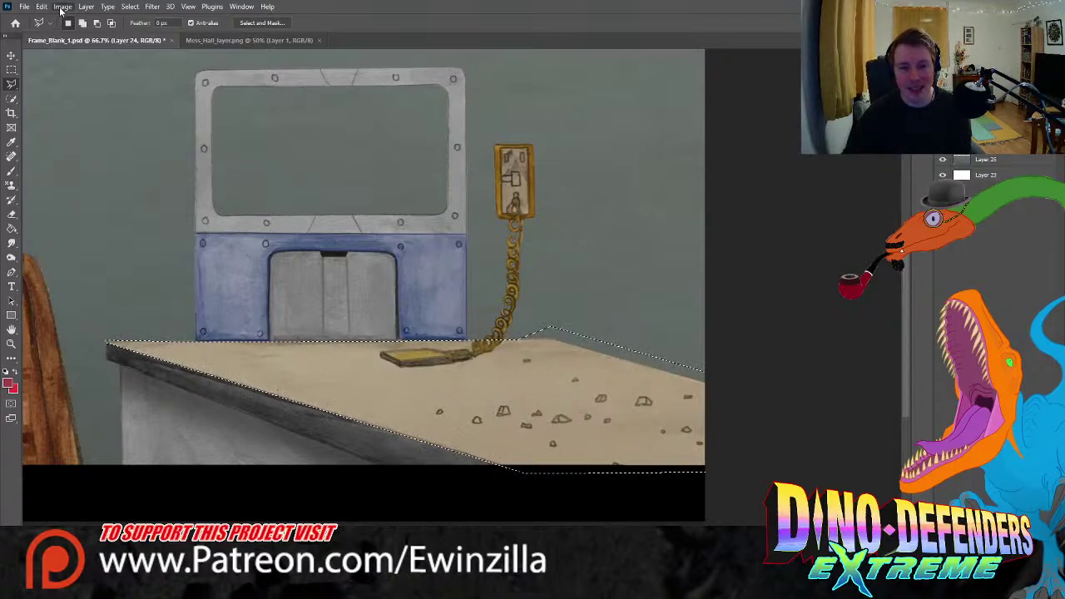
# - Try a partial desaturation of the selected tabletop and compare its colour with the tables in Mess_Hall_layer.png
pyautogui.press('i')
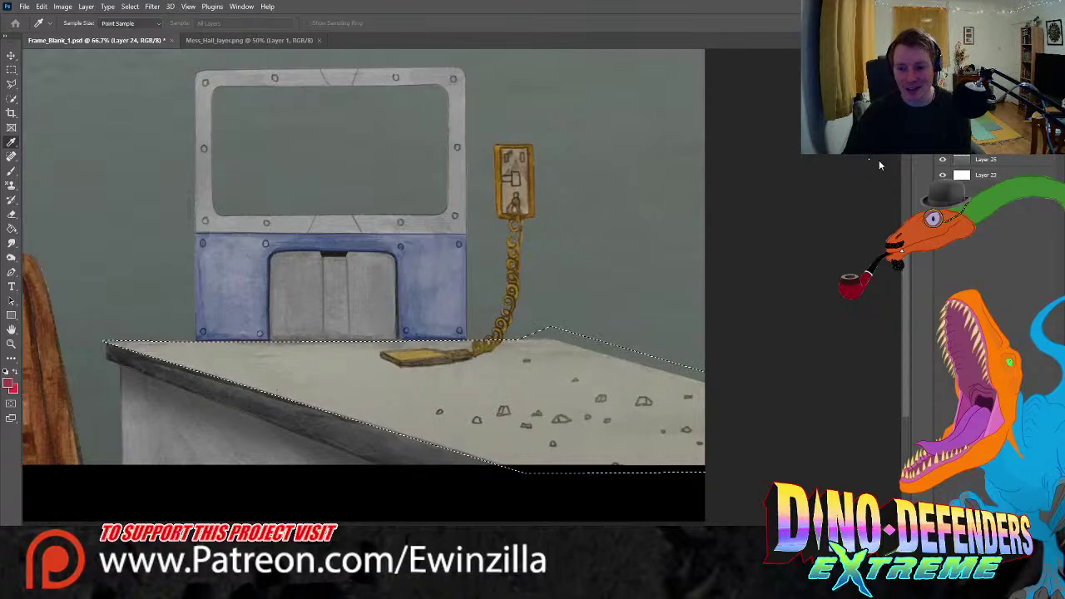
pyautogui.press('l')
pyautogui.click(263, 40)
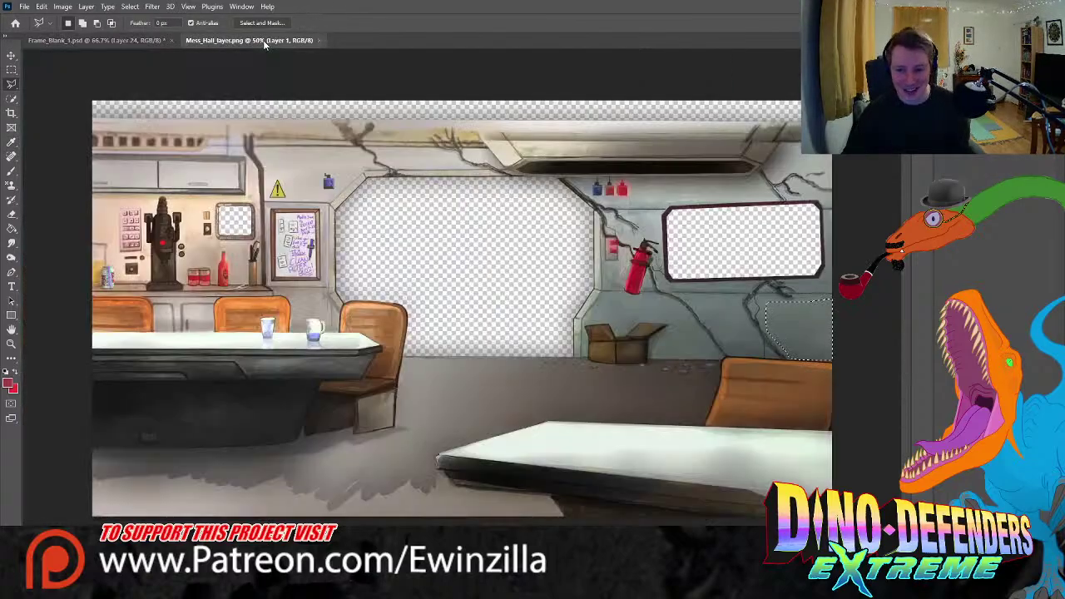
pyautogui.click(126, 41)
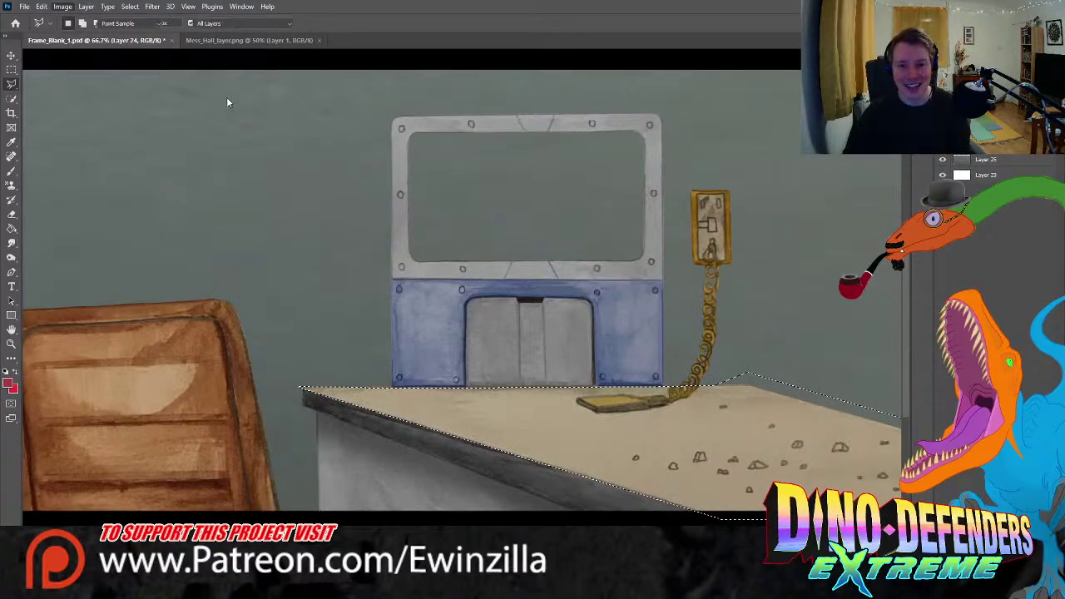
# - Desaturate the selected tabletop fully, lighten it to near white, and clear the selection
pyautogui.press('i')
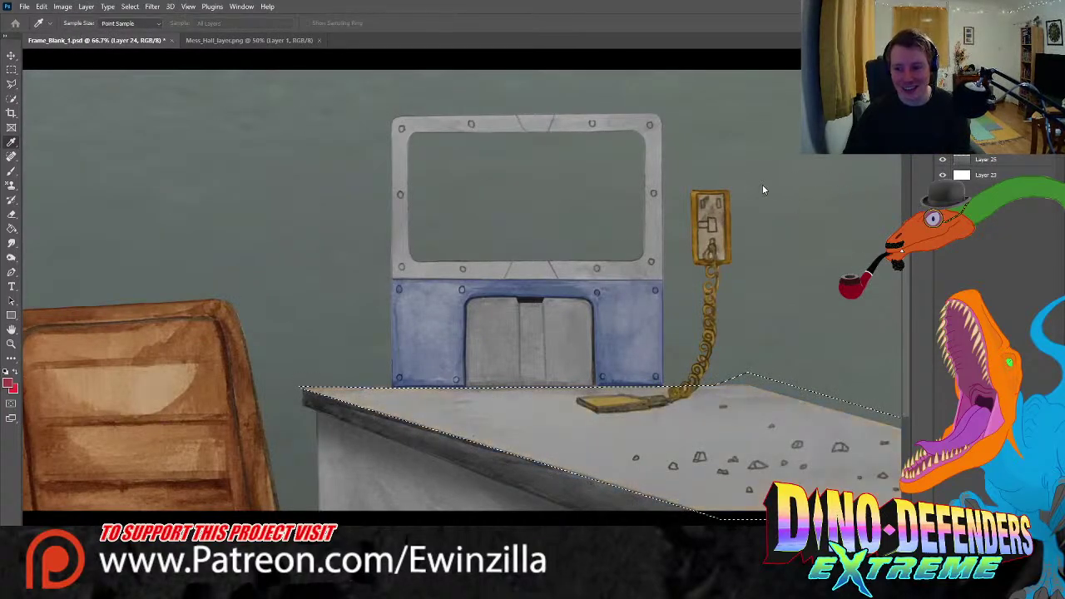
pyautogui.moveTo(860, 213); pyautogui.dragTo(884, 216)
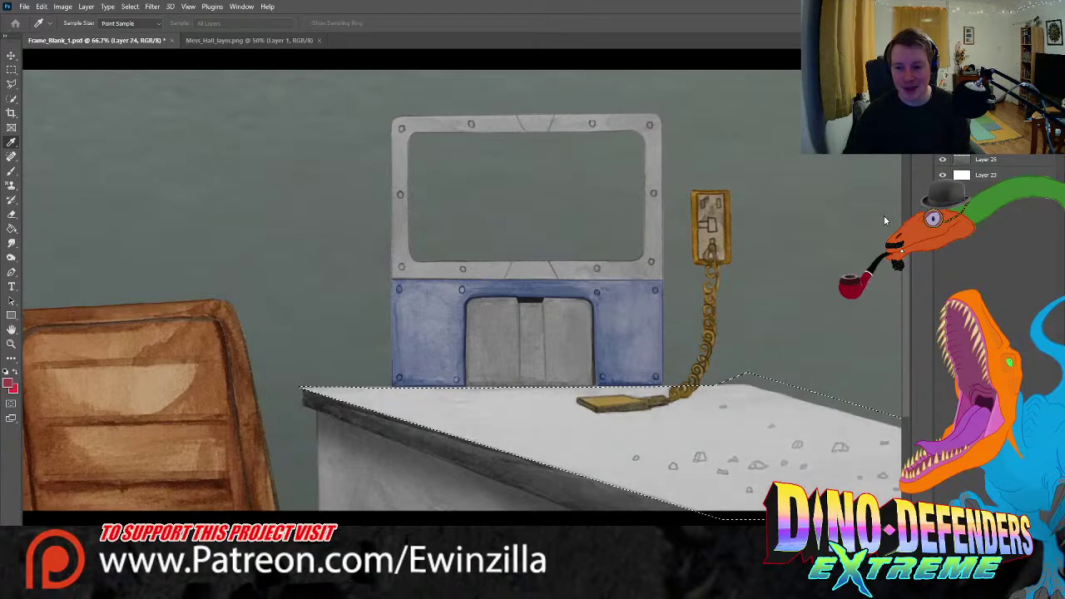
pyautogui.press('l')
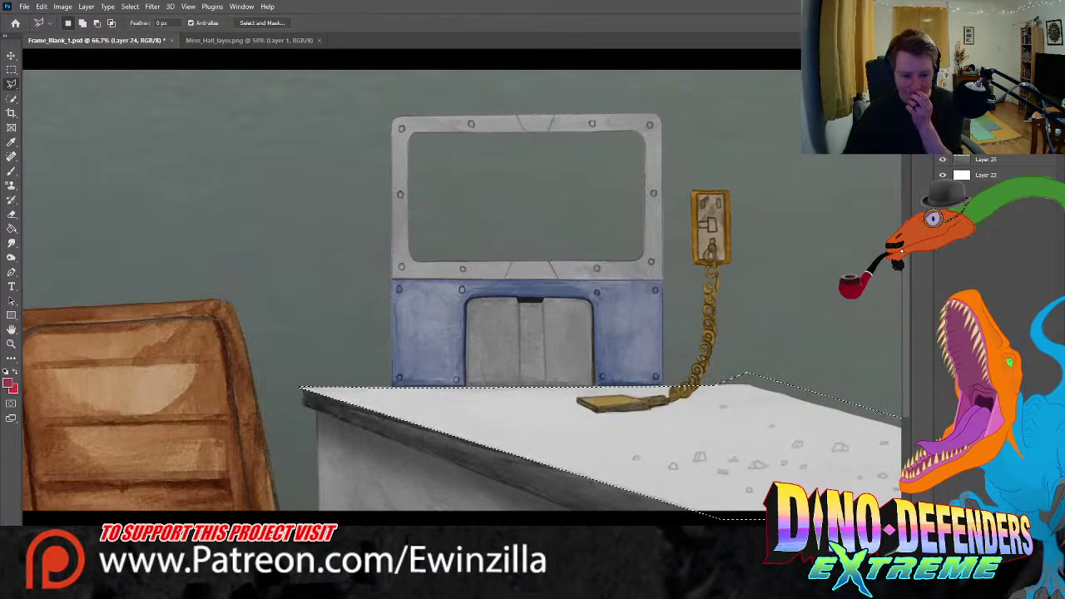
pyautogui.press('m')
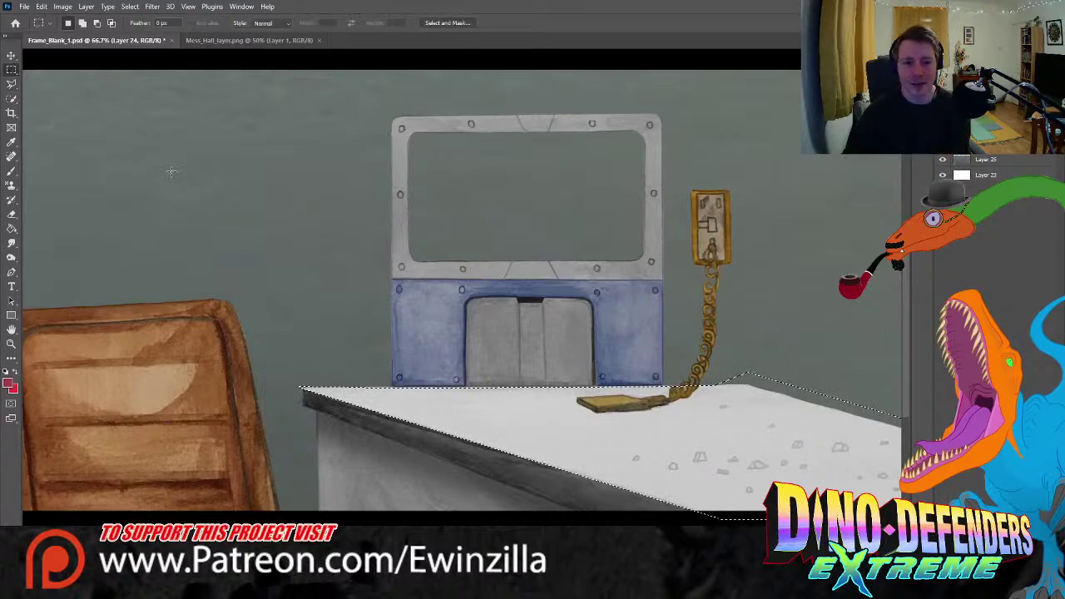
pyautogui.click(194, 177)
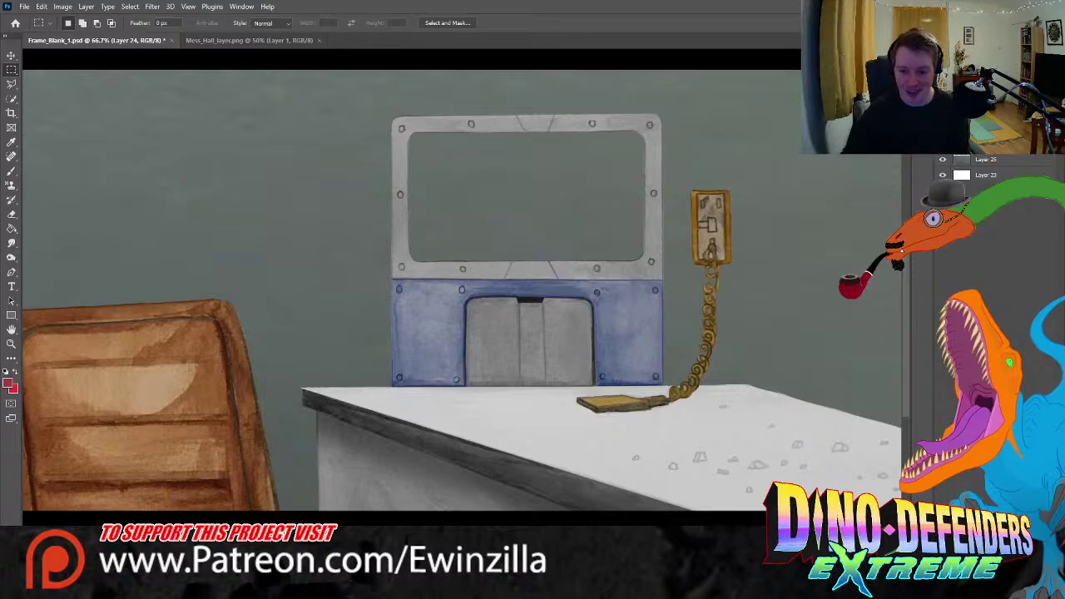
# - Smudge the handset's top-face outlines on the copied phone layer into clean dark lines at 100% strength
pyautogui.hscroll(5, 342, 283)
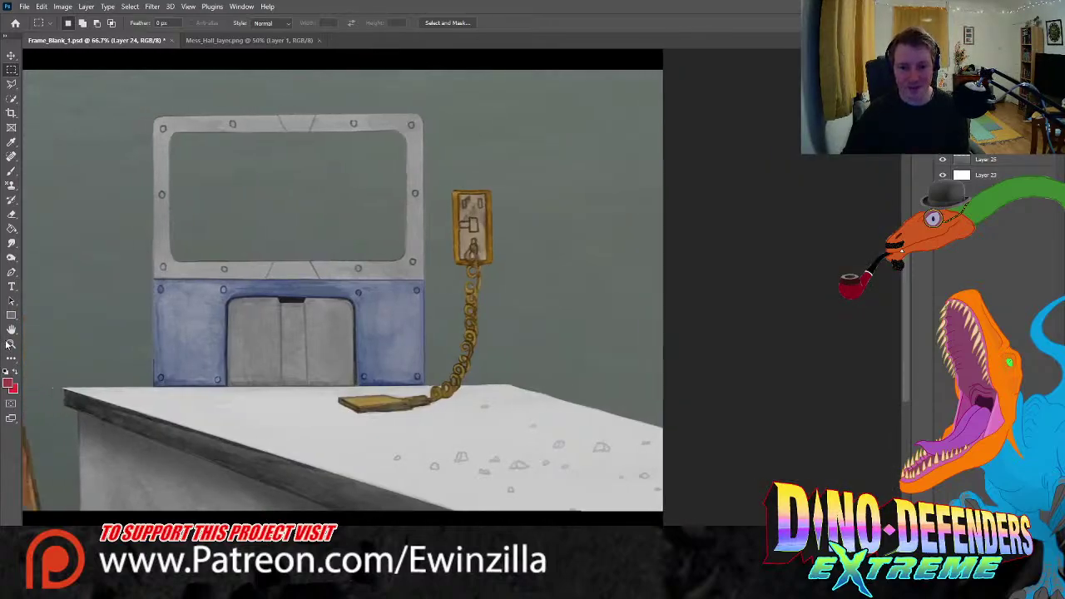
pyautogui.click(11, 345)
pyautogui.click(617, 505)
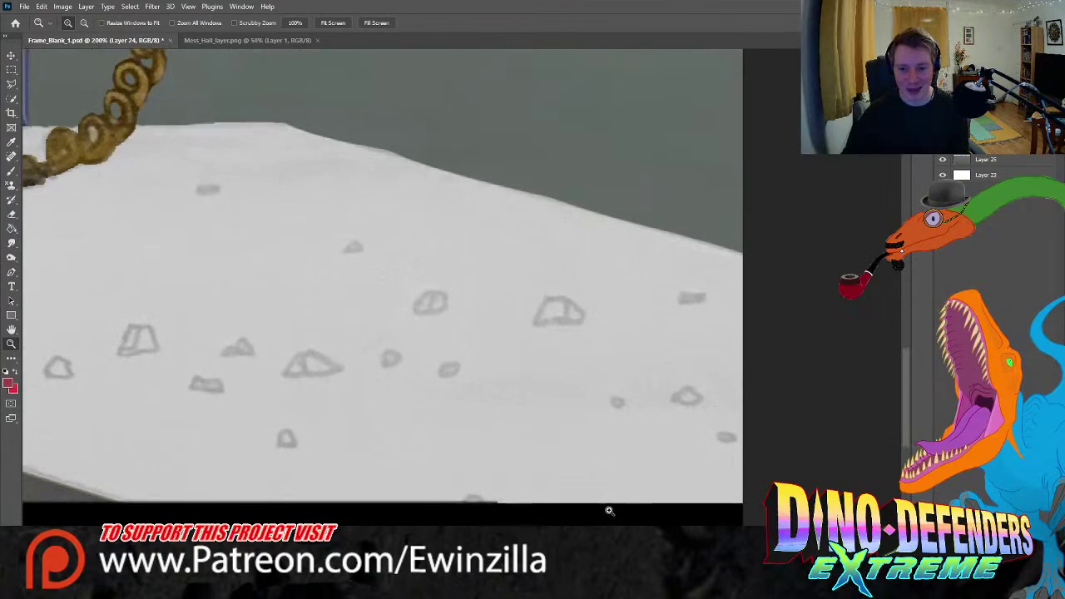
pyautogui.hscroll(-4, 374, 274)
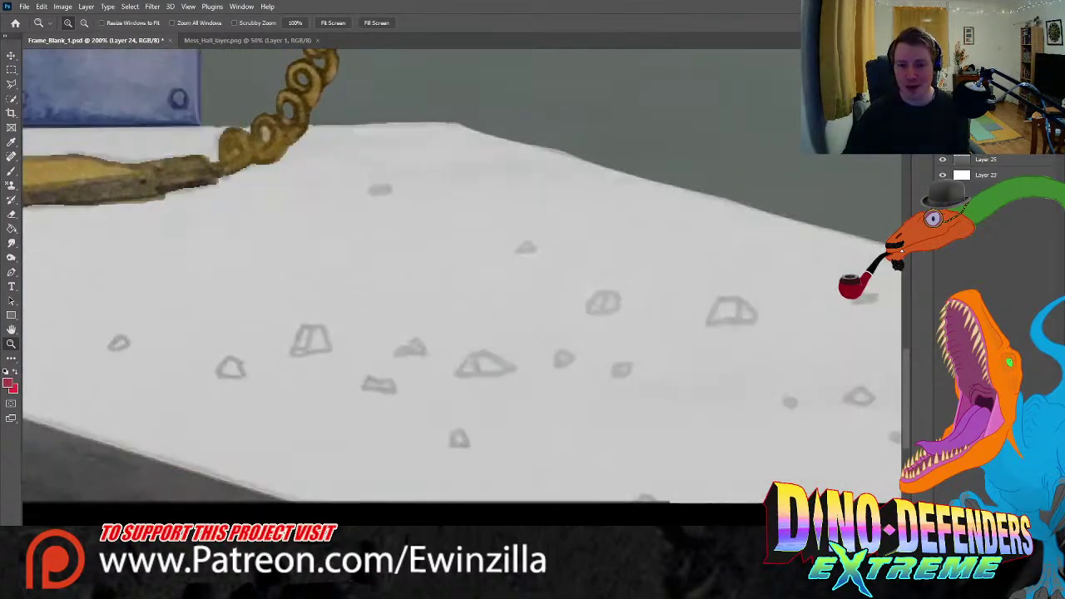
pyautogui.click(12, 244)
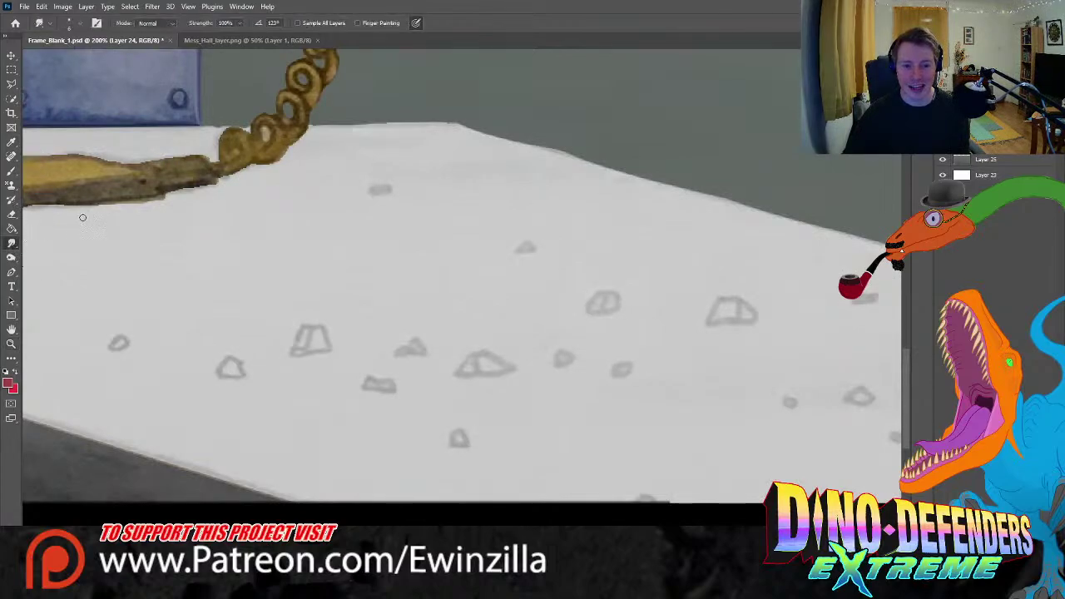
pyautogui.hscroll(-4, 184, 218)
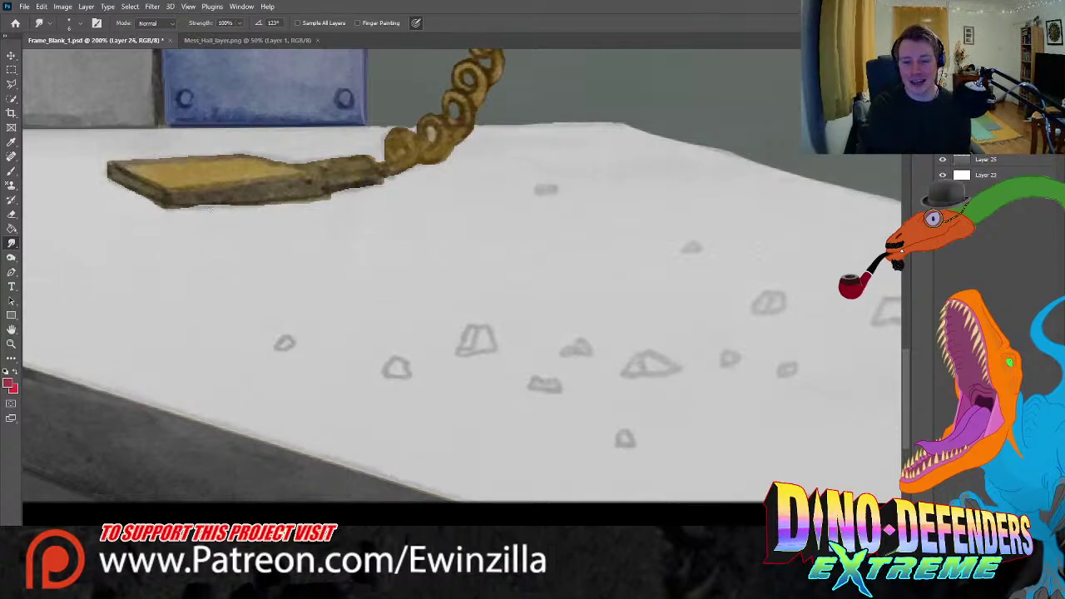
pyautogui.moveTo(168, 203)
pyautogui.mouseDown()
pyautogui.moveTo(319, 193)
pyautogui.moveTo(322, 175)
pyautogui.moveTo(297, 175)
pyautogui.moveTo(169, 194)
pyautogui.moveTo(305, 197)
pyautogui.moveTo(170, 205)
pyautogui.moveTo(327, 192)
pyautogui.moveTo(167, 207)
pyautogui.moveTo(322, 197)
pyautogui.moveTo(321, 172)
pyautogui.moveTo(172, 190)
pyautogui.mouseUp()
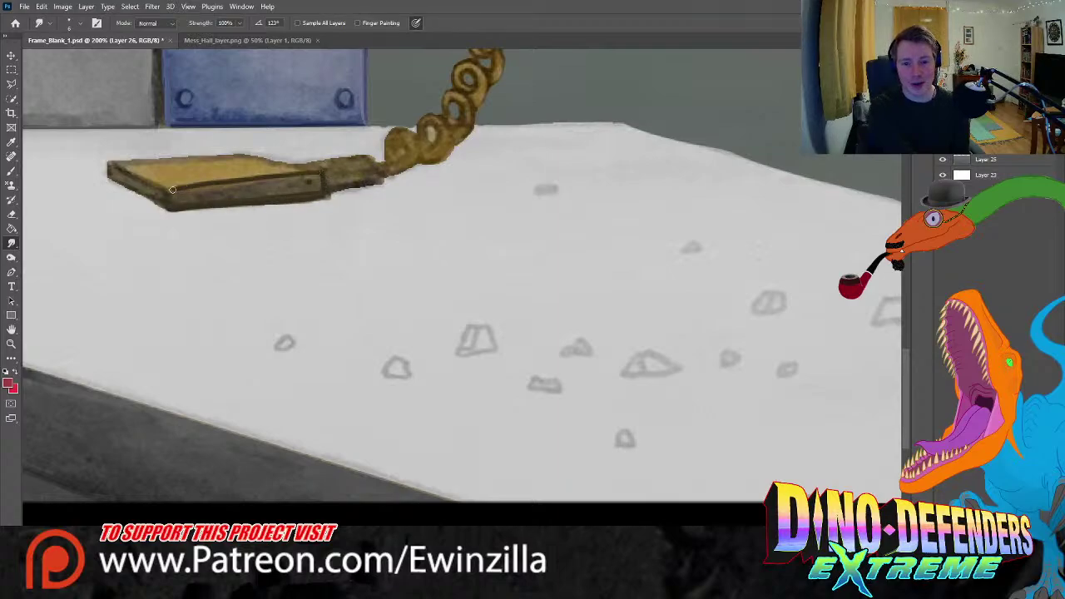
pyautogui.moveTo(262, 184)
pyautogui.mouseDown()
pyautogui.moveTo(175, 198)
pyautogui.moveTo(281, 181)
pyautogui.mouseUp()
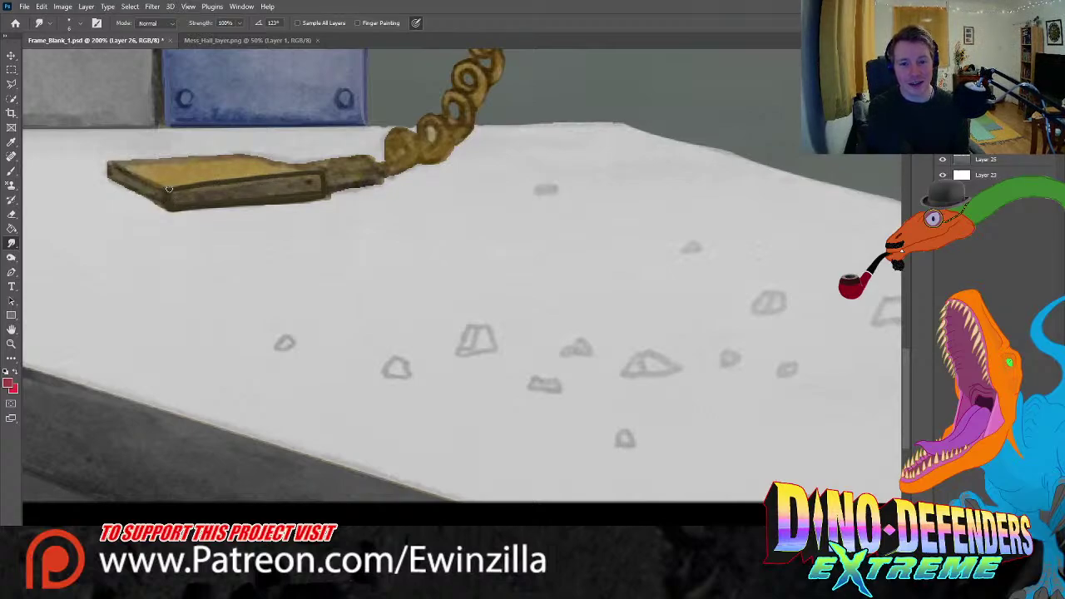
pyautogui.moveTo(169, 190); pyautogui.dragTo(269, 179)
pyautogui.moveTo(179, 197)
pyautogui.mouseDown()
pyautogui.moveTo(321, 178)
pyautogui.moveTo(246, 155)
pyautogui.moveTo(126, 164)
pyautogui.mouseUp()
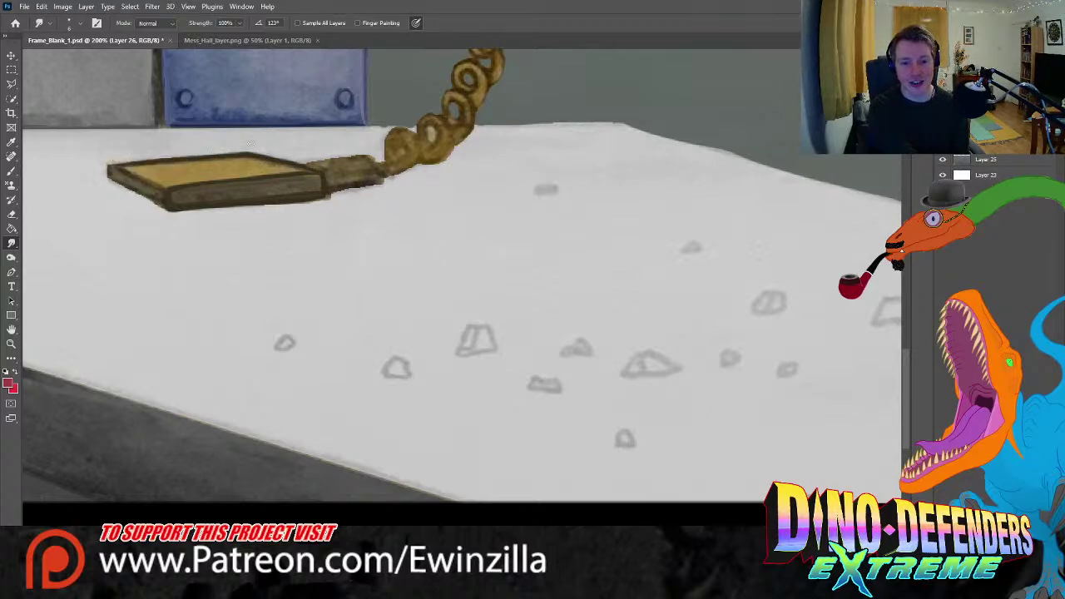
pyautogui.moveTo(135, 159); pyautogui.dragTo(258, 149)
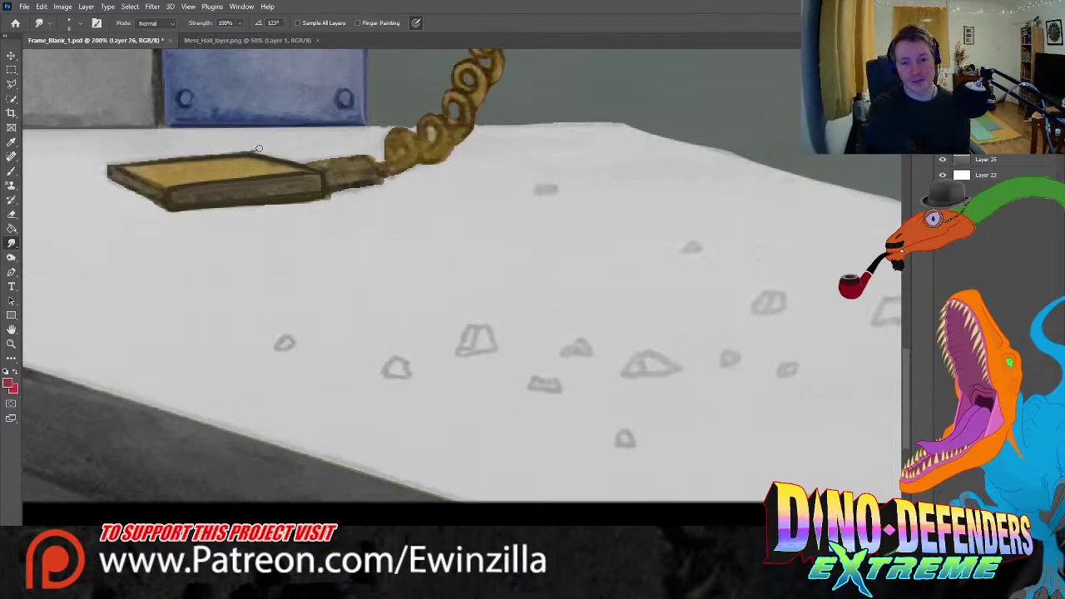
pyautogui.moveTo(133, 157); pyautogui.dragTo(245, 151)
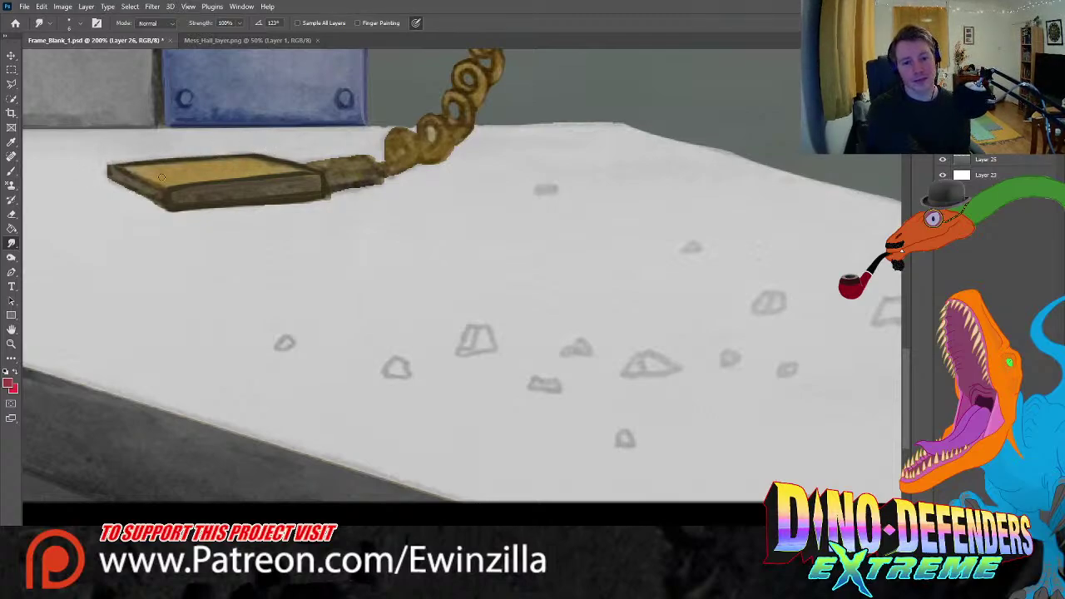
# - Smudge the upper and lower edges of the handset's short end face into straight, even lines
pyautogui.moveTo(168, 209); pyautogui.dragTo(111, 182)
pyautogui.hotkey('ctrl', 'z')
pyautogui.moveTo(170, 209); pyautogui.dragTo(110, 176)
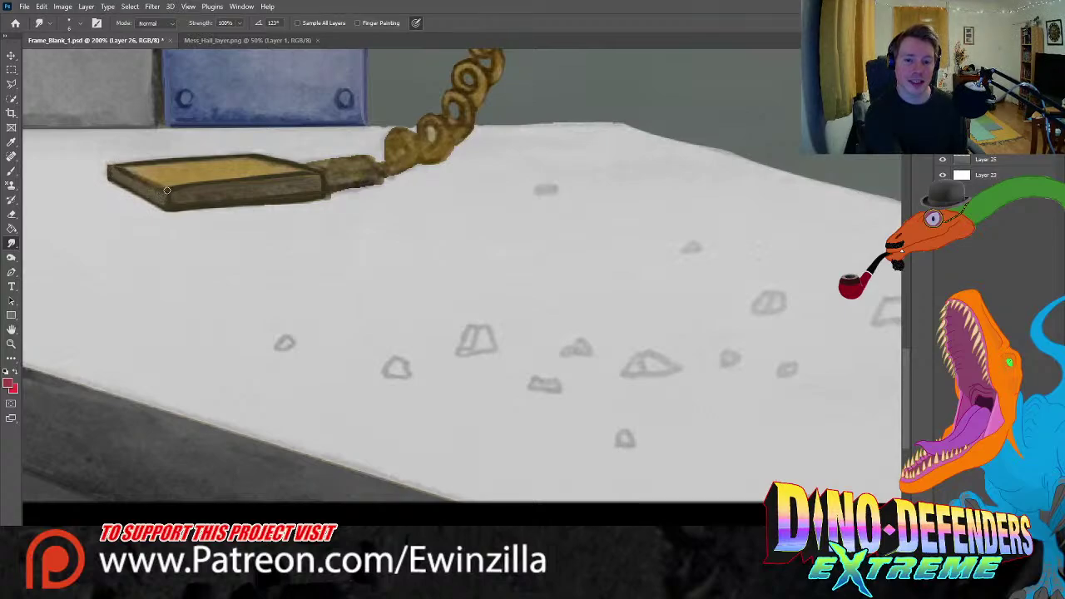
pyautogui.moveTo(168, 189)
pyautogui.mouseDown()
pyautogui.moveTo(119, 168)
pyautogui.moveTo(171, 191)
pyautogui.moveTo(116, 174)
pyautogui.moveTo(158, 185)
pyautogui.moveTo(159, 199)
pyautogui.moveTo(116, 172)
pyautogui.mouseUp()
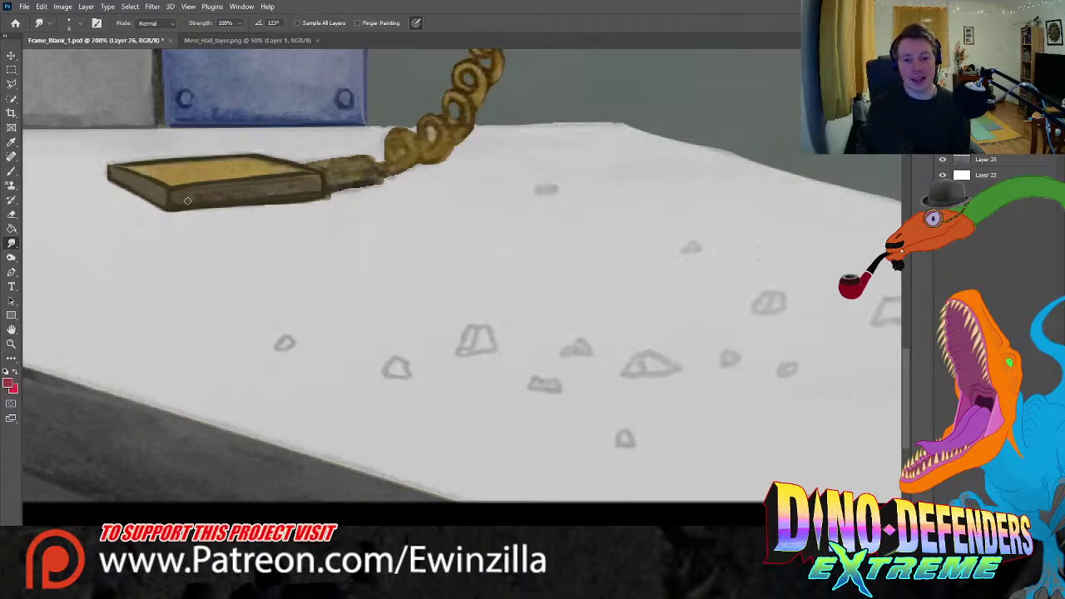
# - Smooth the brown front side of the handset and clean up its long lower outline with the Smudge tool
pyautogui.moveTo(176, 197)
pyautogui.mouseDown()
pyautogui.moveTo(316, 192)
pyautogui.moveTo(315, 178)
pyautogui.moveTo(227, 190)
pyautogui.moveTo(313, 186)
pyautogui.moveTo(301, 188)
pyautogui.moveTo(264, 177)
pyautogui.moveTo(313, 174)
pyautogui.moveTo(260, 178)
pyautogui.moveTo(321, 174)
pyautogui.moveTo(260, 178)
pyautogui.moveTo(324, 176)
pyautogui.moveTo(311, 175)
pyautogui.moveTo(326, 203)
pyautogui.mouseUp()
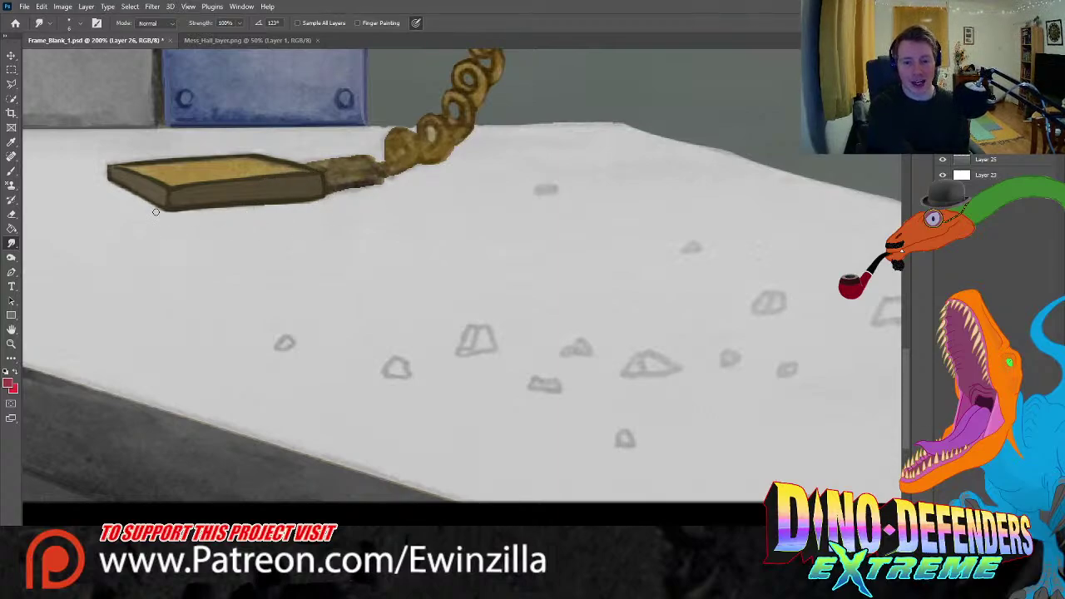
pyautogui.moveTo(158, 210); pyautogui.dragTo(178, 214)
pyautogui.moveTo(236, 203); pyautogui.dragTo(317, 199)
pyautogui.moveTo(252, 205)
pyautogui.mouseDown()
pyautogui.moveTo(242, 204)
pyautogui.moveTo(326, 201)
pyautogui.mouseUp()
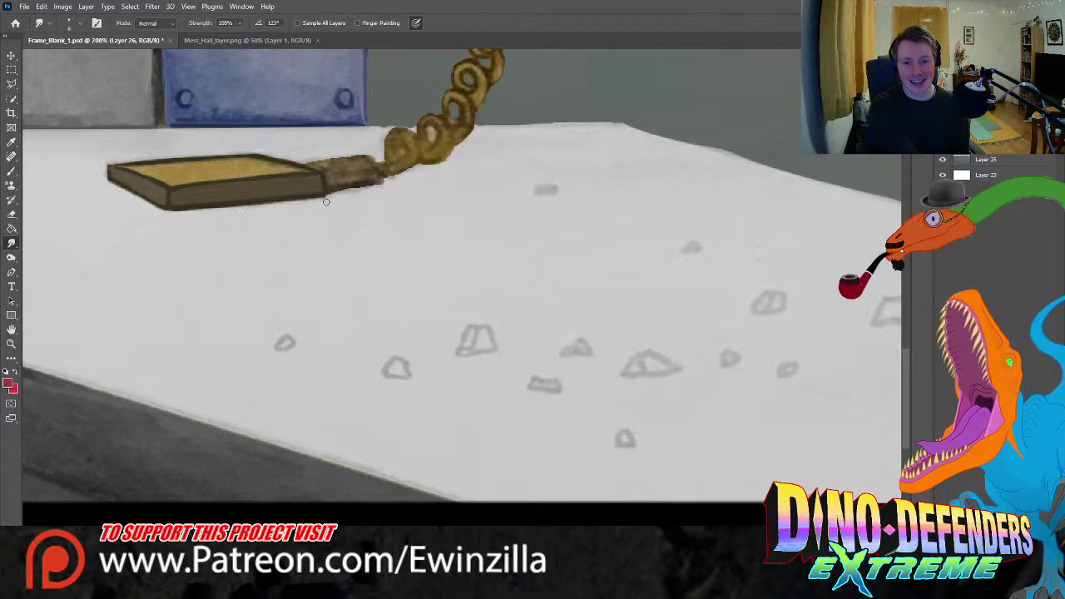
pyautogui.moveTo(244, 210)
pyautogui.mouseDown()
pyautogui.moveTo(316, 199)
pyautogui.moveTo(222, 212)
pyautogui.mouseUp()
# - Smudge clean outlines around the handset's cord connector and open up the hole in the cord's first loop
pyautogui.moveTo(341, 185)
pyautogui.mouseDown()
pyautogui.moveTo(364, 184)
pyautogui.moveTo(332, 185)
pyautogui.moveTo(329, 198)
pyautogui.moveTo(373, 188)
pyautogui.moveTo(329, 202)
pyautogui.moveTo(394, 181)
pyautogui.moveTo(331, 185)
pyautogui.moveTo(380, 180)
pyautogui.moveTo(372, 161)
pyautogui.moveTo(381, 180)
pyautogui.moveTo(331, 186)
pyautogui.moveTo(383, 180)
pyautogui.moveTo(372, 160)
pyautogui.moveTo(331, 185)
pyautogui.moveTo(350, 181)
pyautogui.mouseUp()
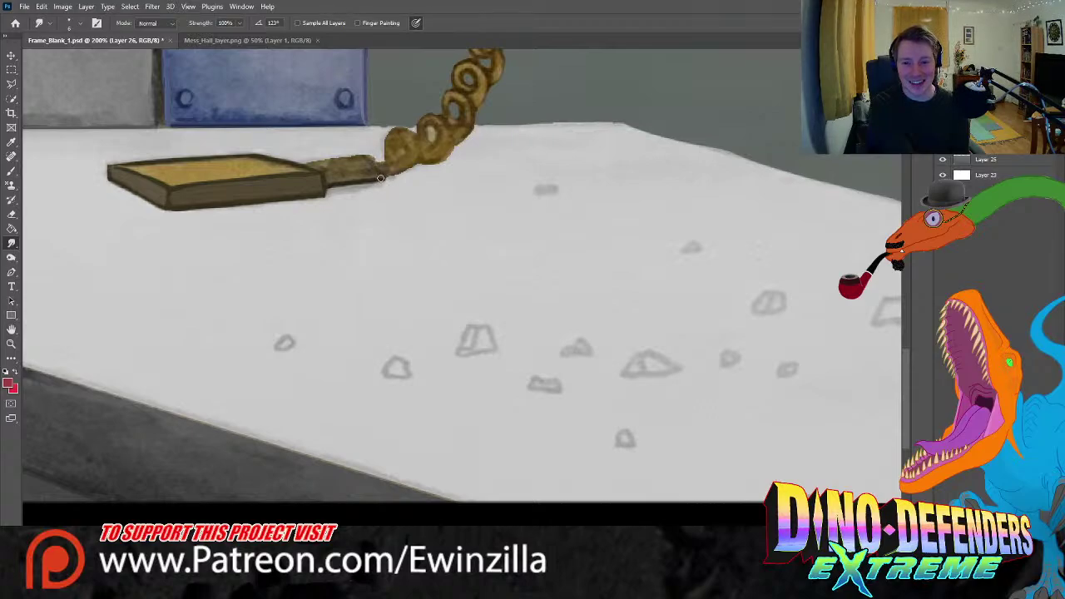
pyautogui.moveTo(370, 158); pyautogui.dragTo(372, 161)
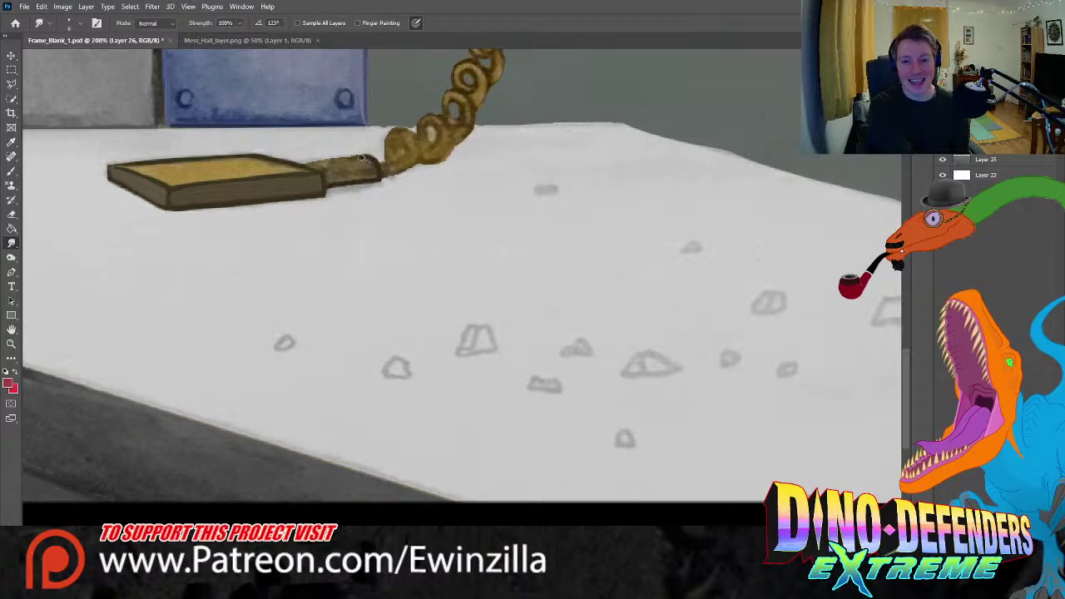
pyautogui.moveTo(365, 152)
pyautogui.mouseDown()
pyautogui.moveTo(307, 158)
pyautogui.moveTo(365, 151)
pyautogui.mouseUp()
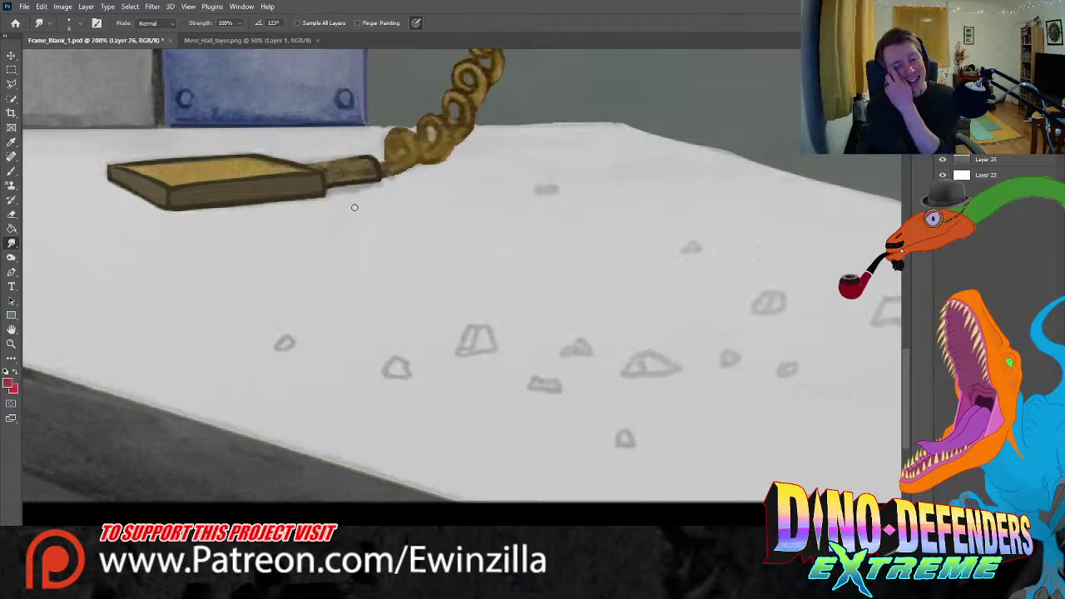
pyautogui.moveTo(379, 163); pyautogui.dragTo(398, 156)
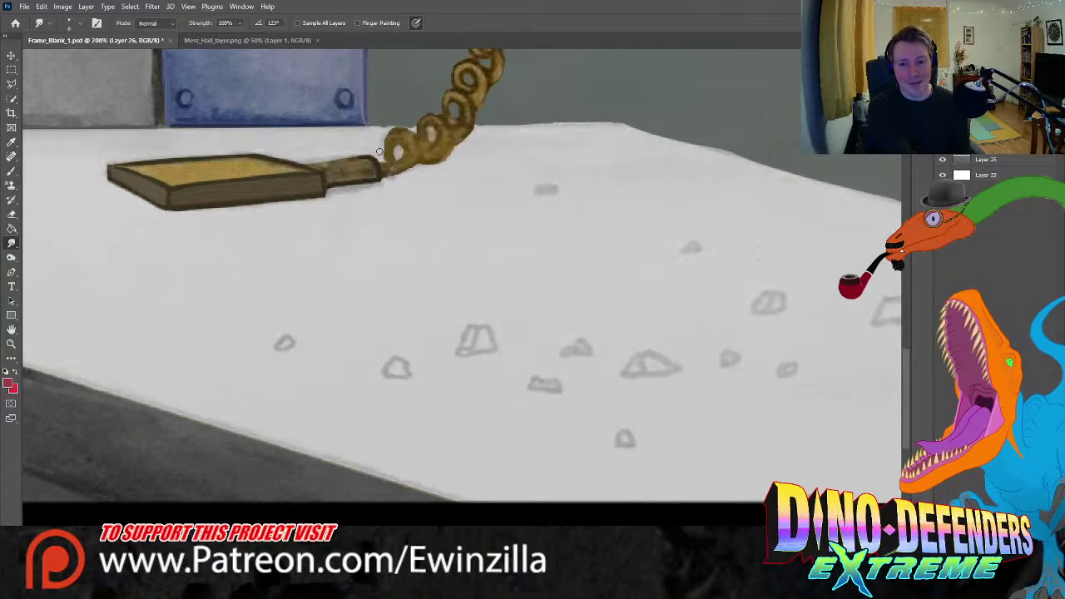
pyautogui.moveTo(397, 133)
pyautogui.mouseDown()
pyautogui.moveTo(389, 165)
pyautogui.moveTo(404, 159)
pyautogui.mouseUp()
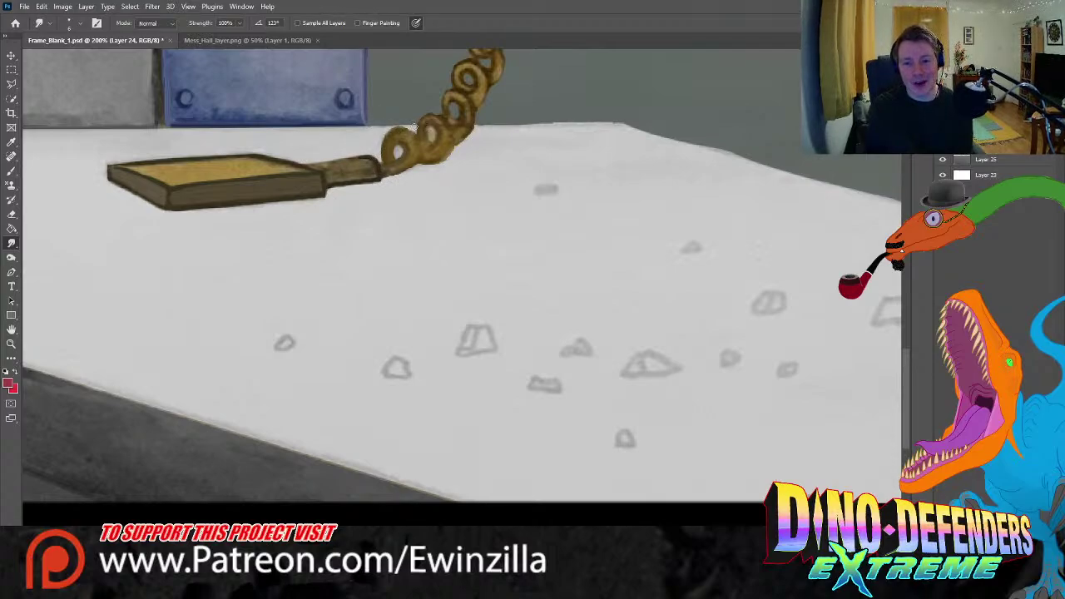
# - Smudge the tabletop's back edge beside the phone cord and erase the filled hole in the cord's second loop on Layer 26
pyautogui.moveTo(377, 129)
pyautogui.mouseDown()
pyautogui.moveTo(569, 127)
pyautogui.moveTo(498, 135)
pyautogui.moveTo(490, 126)
pyautogui.moveTo(507, 122)
pyautogui.moveTo(479, 130)
pyautogui.moveTo(626, 117)
pyautogui.mouseUp()
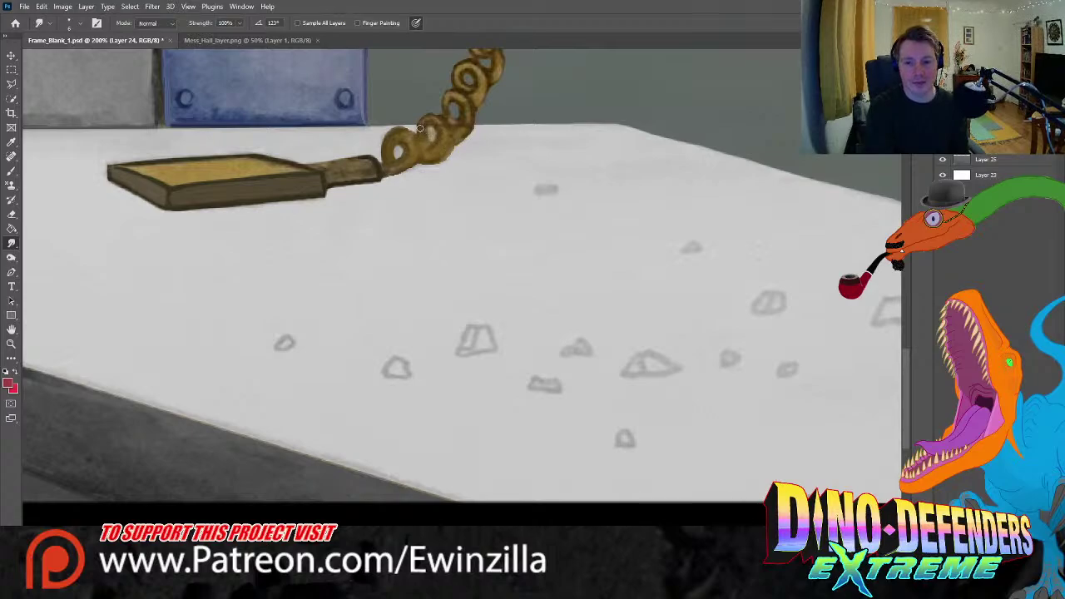
pyautogui.click(12, 214)
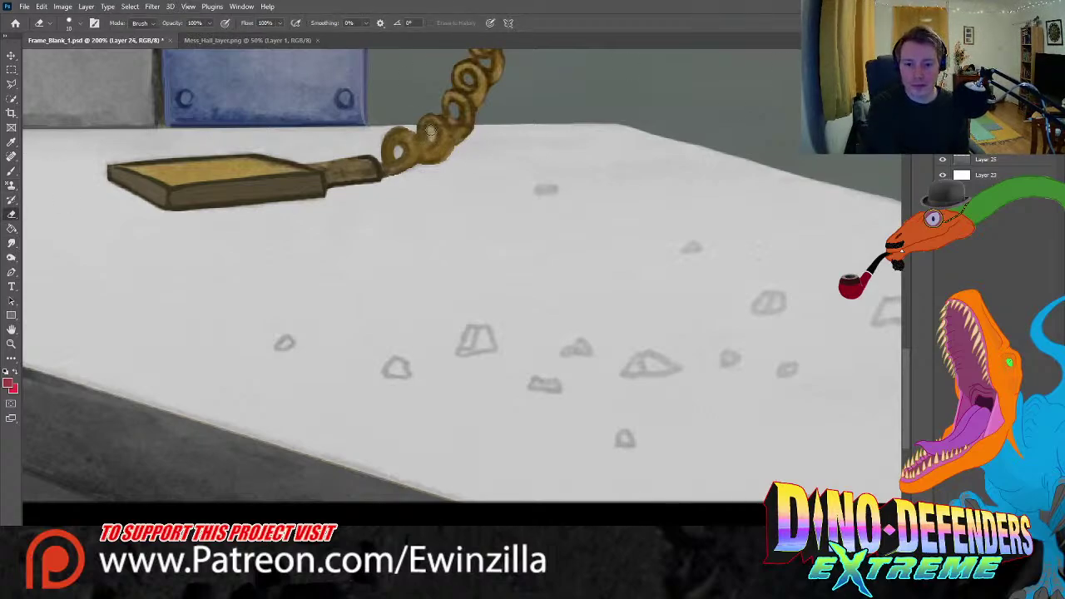
pyautogui.moveTo(430, 132); pyautogui.dragTo(433, 138)
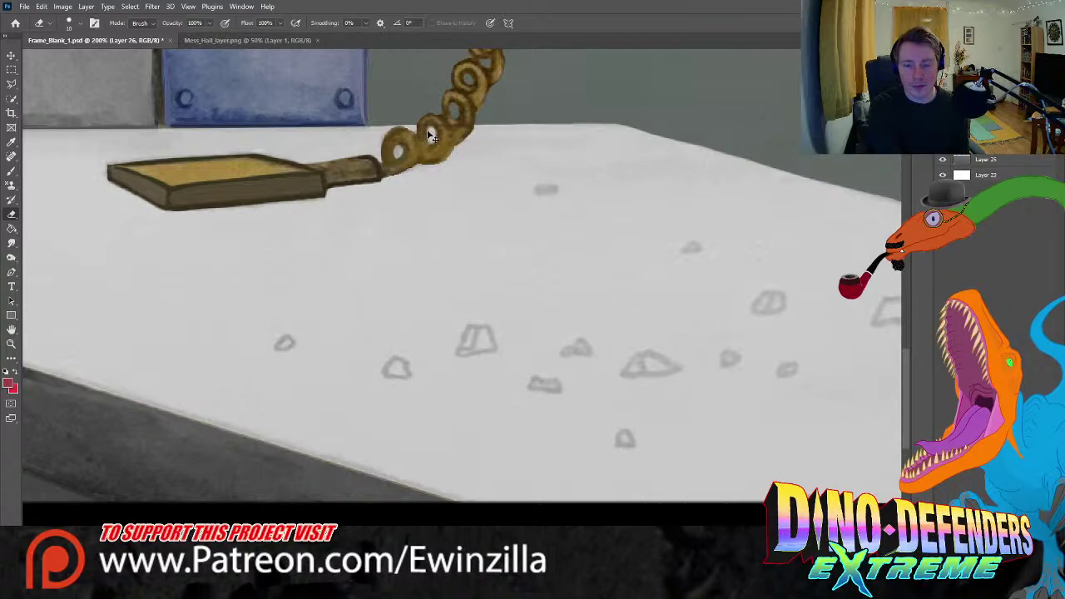
# - On Layer 24, select the chair's inner backrest panel with a polygonal outline running below the picture's lower edge
pyautogui.click(10, 343)
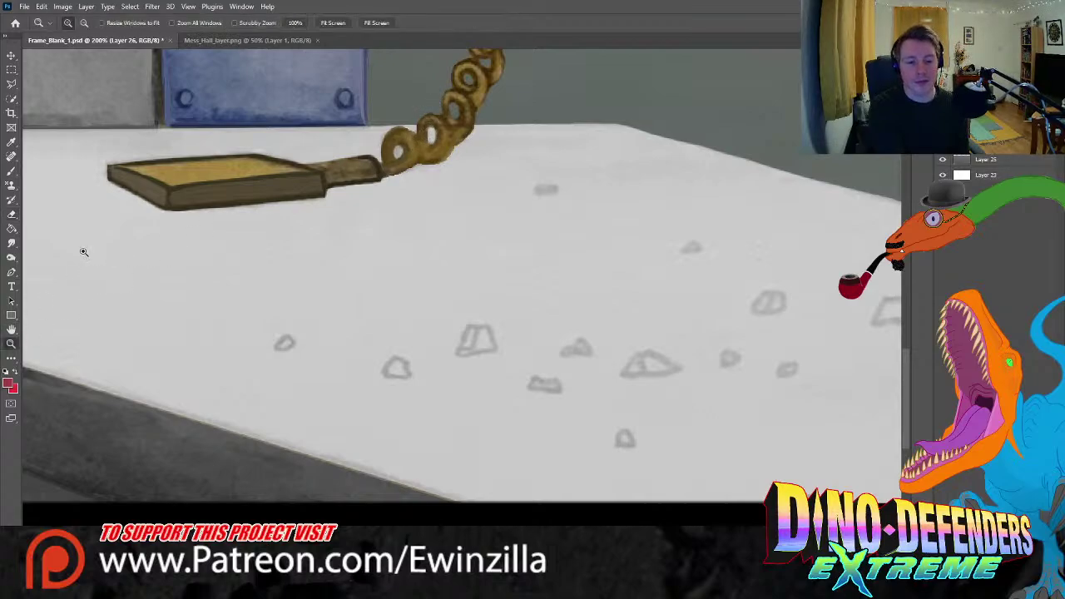
pyautogui.hotkey('ctrl', '0')
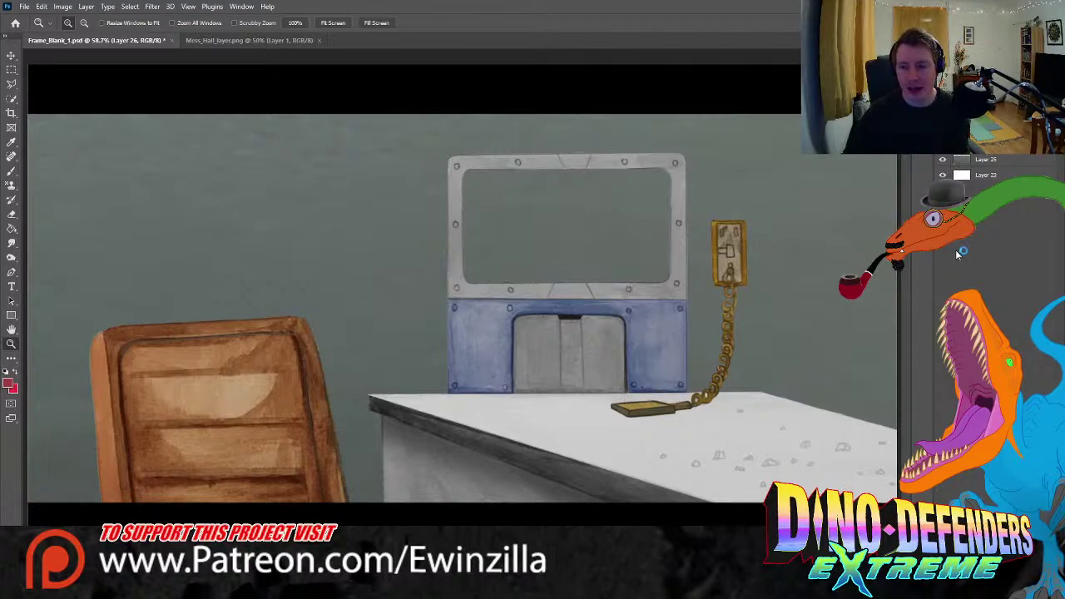
pyautogui.click(945, 156)
pyautogui.click(944, 159)
pyautogui.click(12, 85)
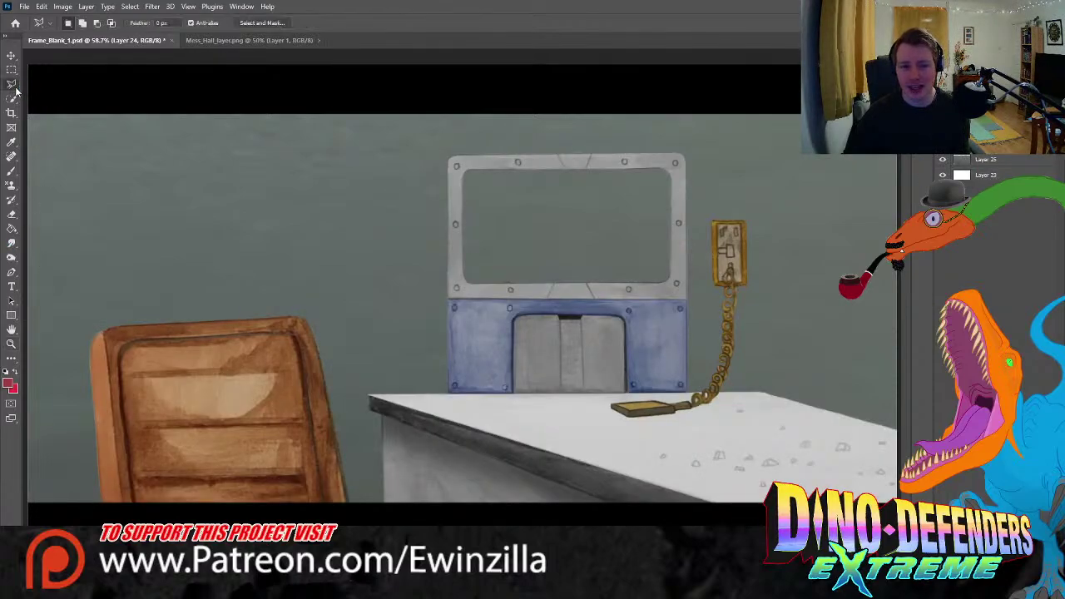
pyautogui.click(324, 504)
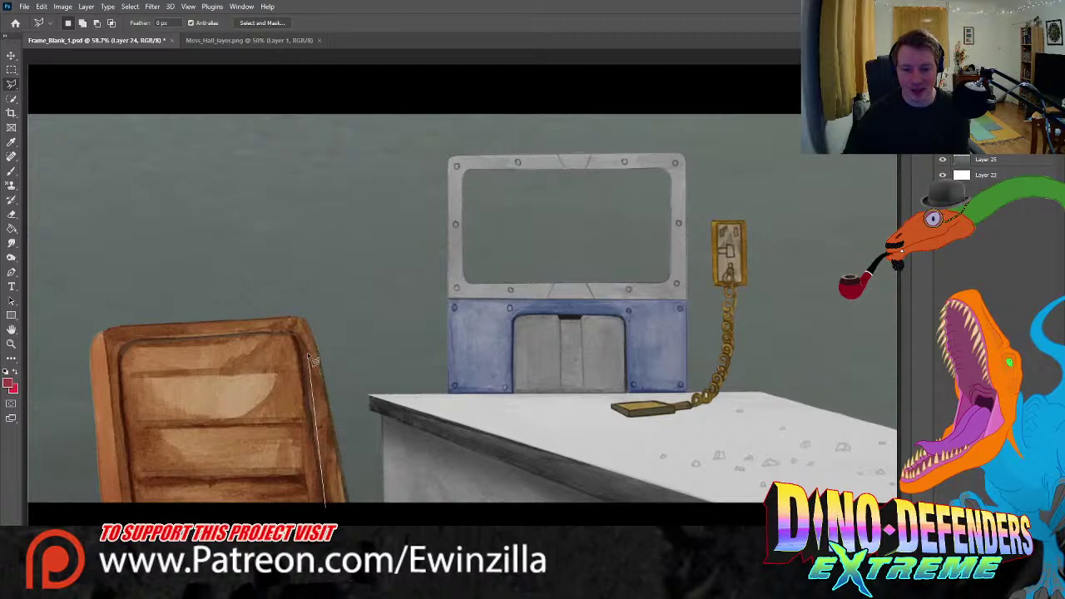
pyautogui.click(295, 334)
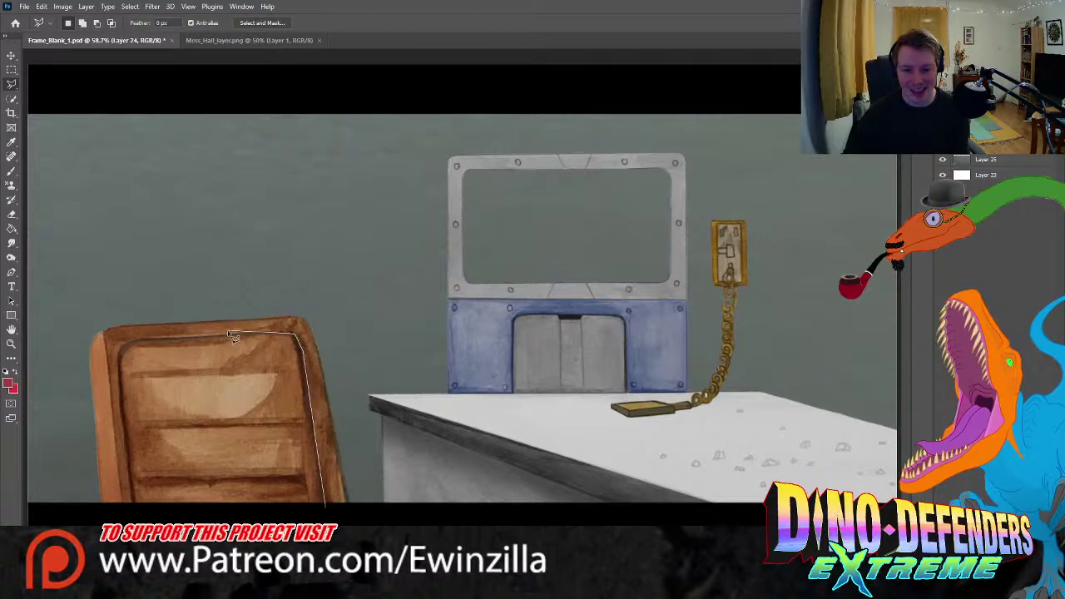
pyautogui.click(123, 344)
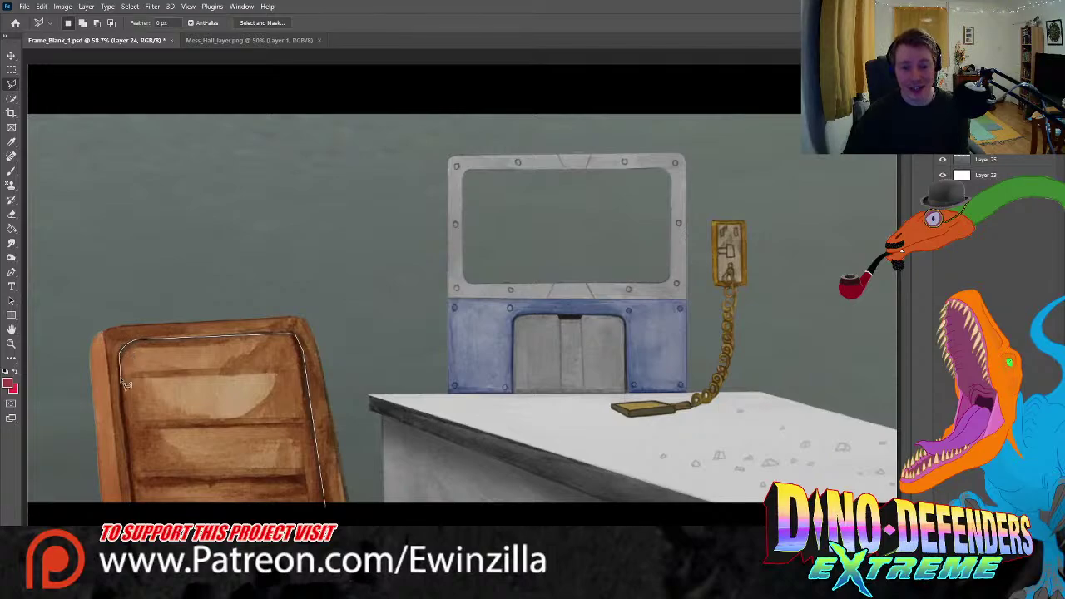
pyautogui.click(133, 510)
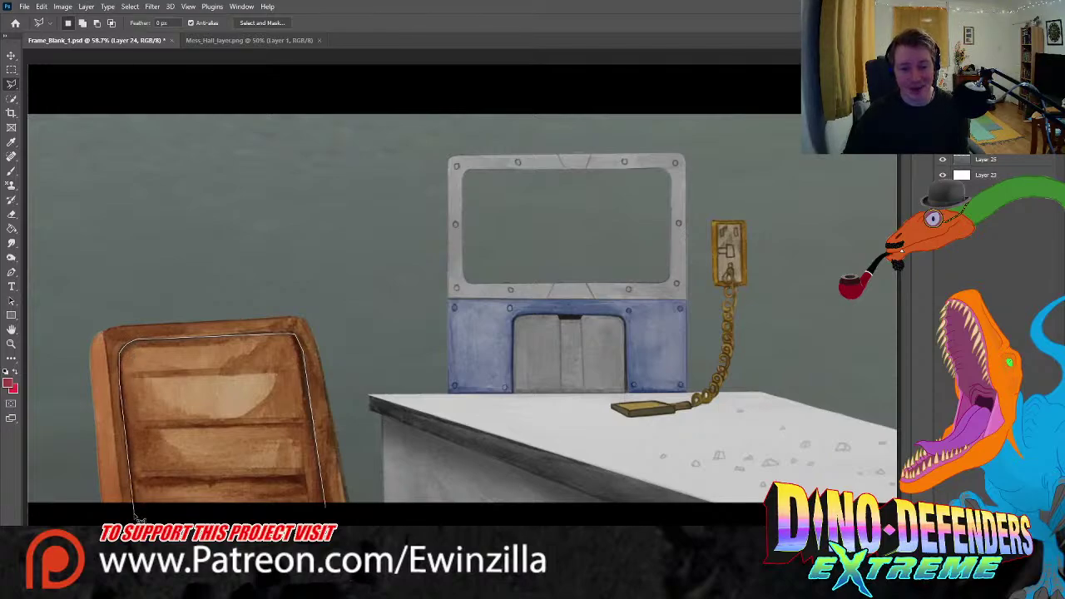
pyautogui.doubleClick(324, 509)
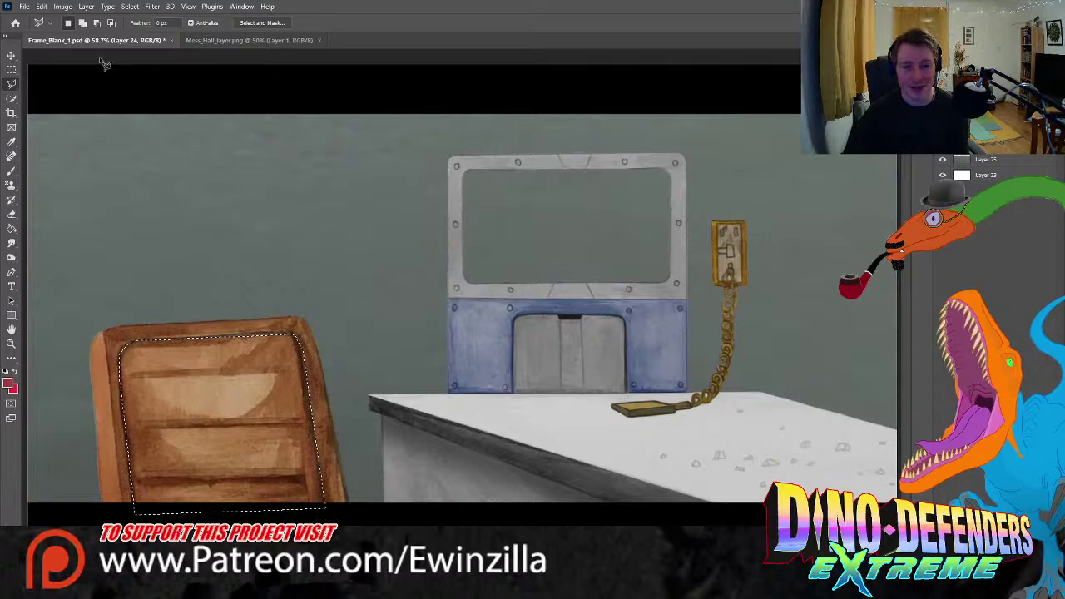
# - Burn dark shading along the inside edges of the chair's backrest panel with a large brush on Midtones at 10% exposure, and deselect it
pyautogui.click(10, 258)
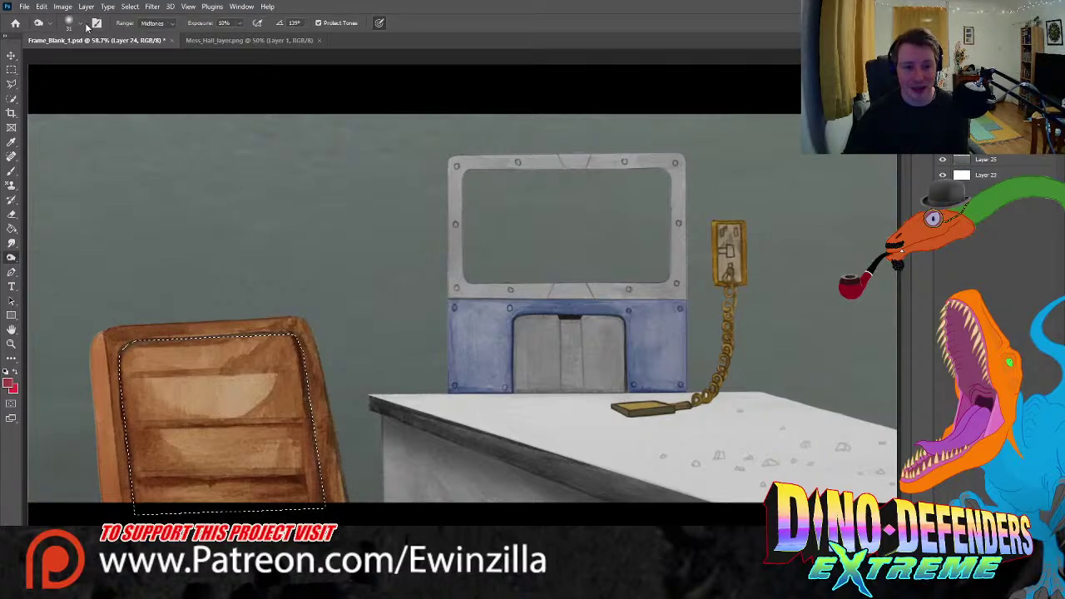
pyautogui.press(']')
pyautogui.press(']')
pyautogui.press(']')
pyautogui.press(']')
pyautogui.moveTo(145, 309)
pyautogui.mouseDown()
pyautogui.moveTo(241, 383)
pyautogui.moveTo(166, 391)
pyautogui.moveTo(266, 391)
pyautogui.moveTo(249, 302)
pyautogui.moveTo(295, 378)
pyautogui.moveTo(146, 375)
pyautogui.moveTo(292, 367)
pyautogui.moveTo(279, 353)
pyautogui.mouseUp()
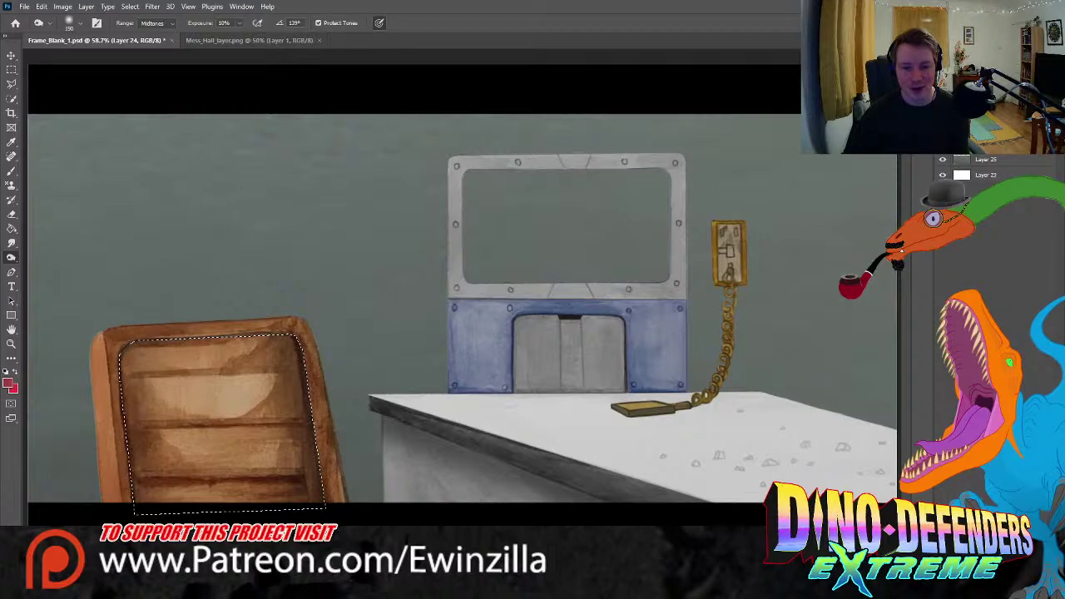
pyautogui.moveTo(279, 395); pyautogui.dragTo(220, 372)
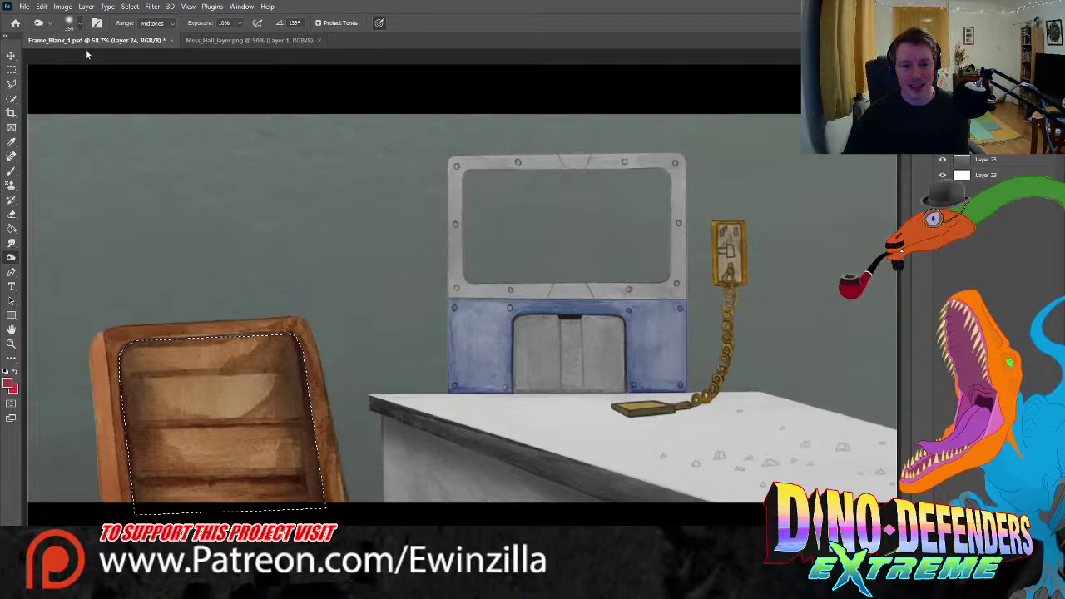
pyautogui.press('[')
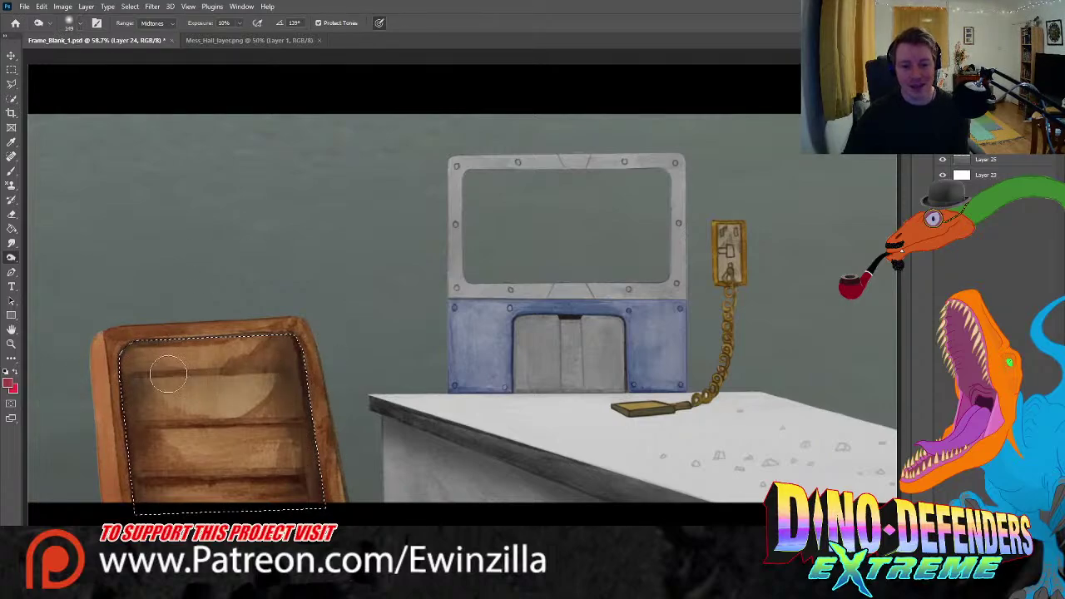
pyautogui.moveTo(133, 399)
pyautogui.mouseDown()
pyautogui.moveTo(352, 421)
pyautogui.moveTo(302, 430)
pyautogui.mouseUp()
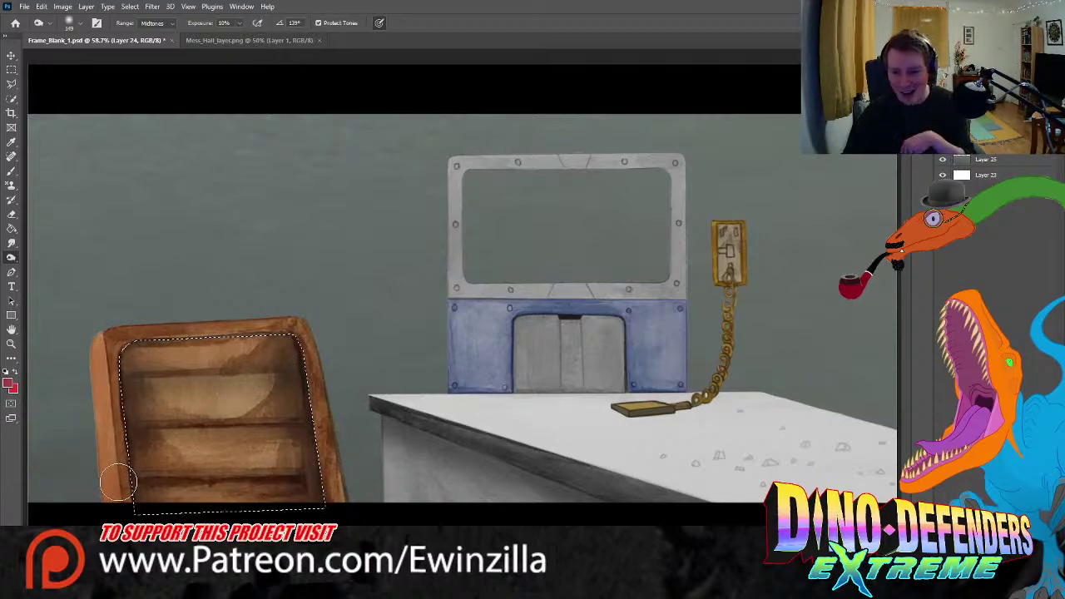
pyautogui.click(11, 70)
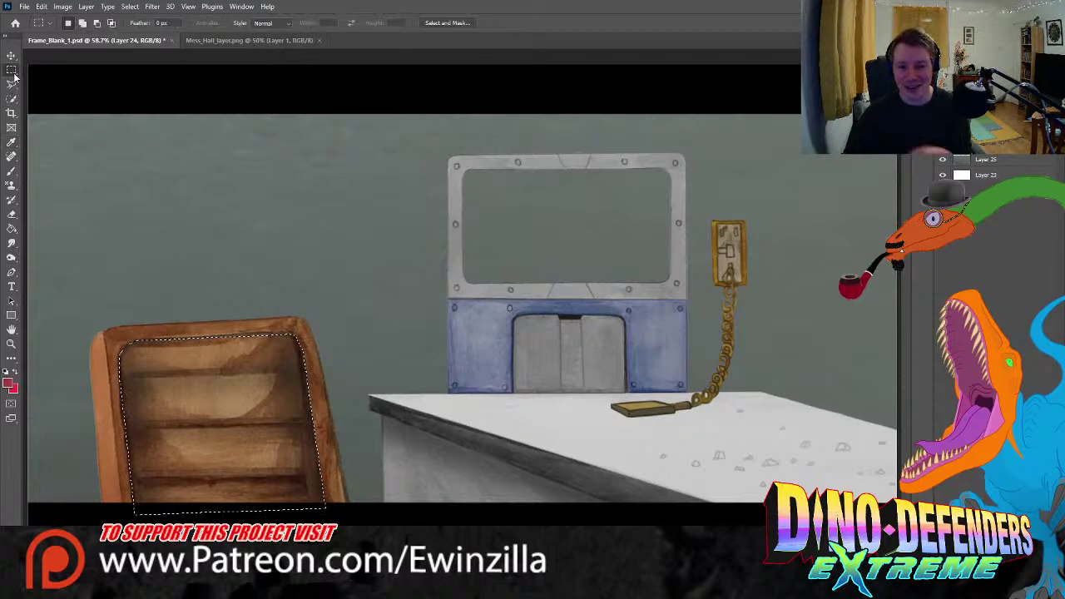
pyautogui.click(183, 137)
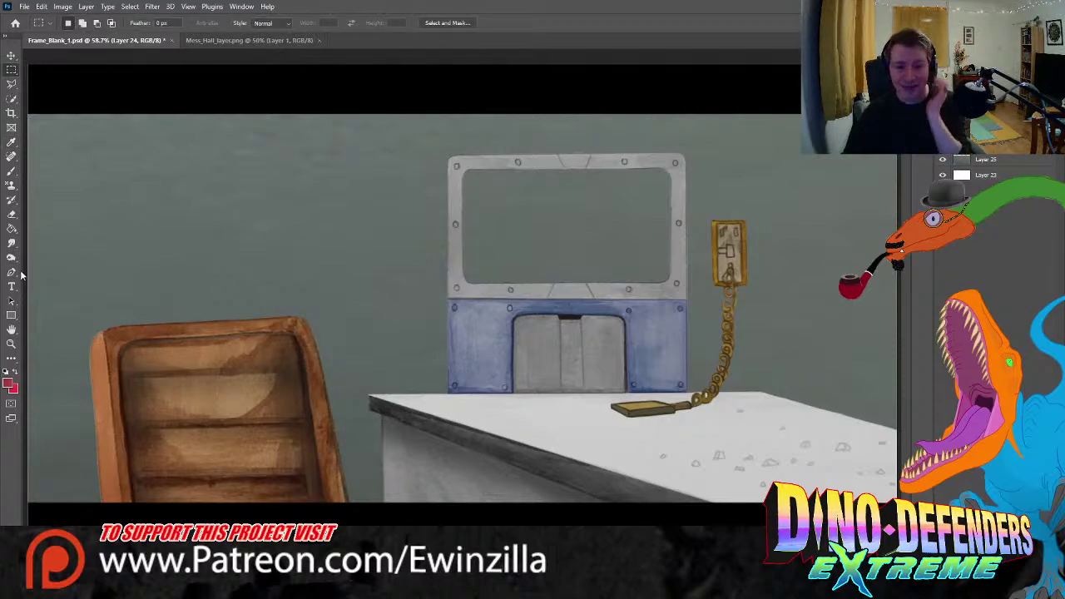
pyautogui.click(10, 242)
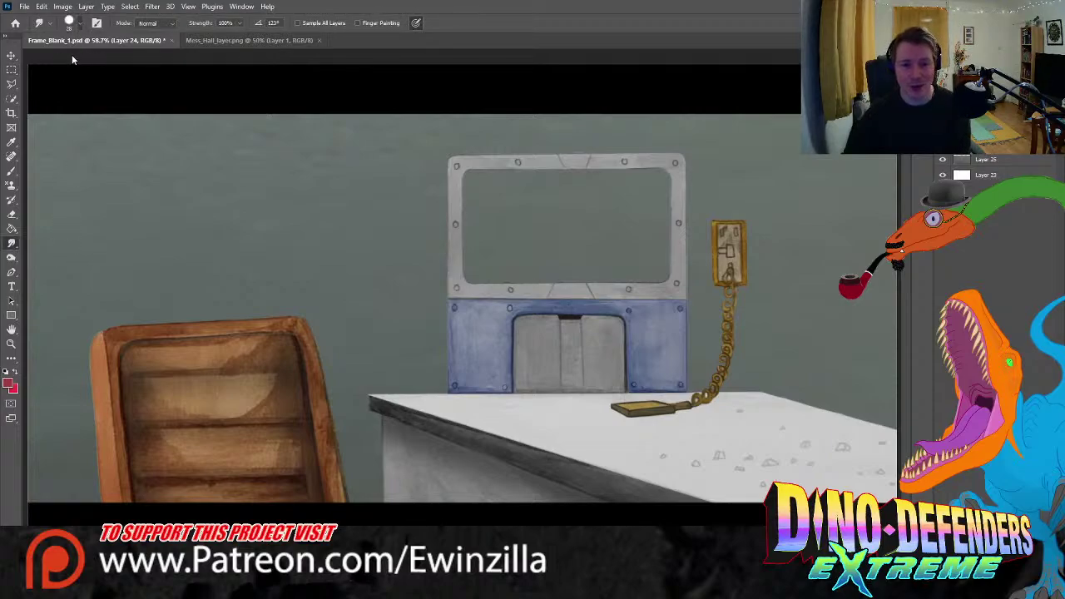
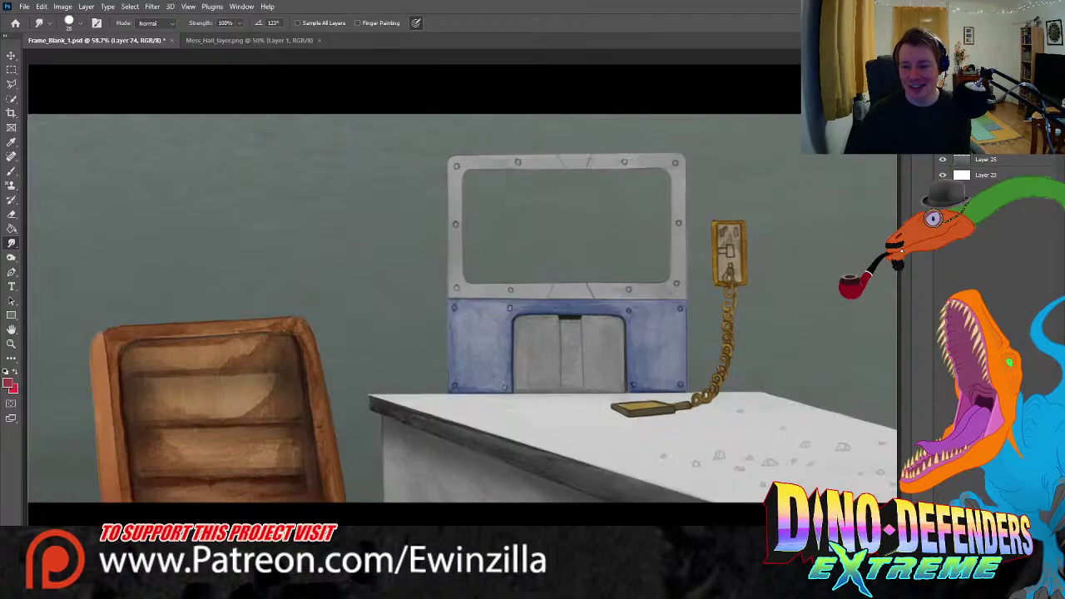
# - Lasso the small oval fragment nearest the table's front edge and darken it with the Burn tool
pyautogui.click(11, 343)
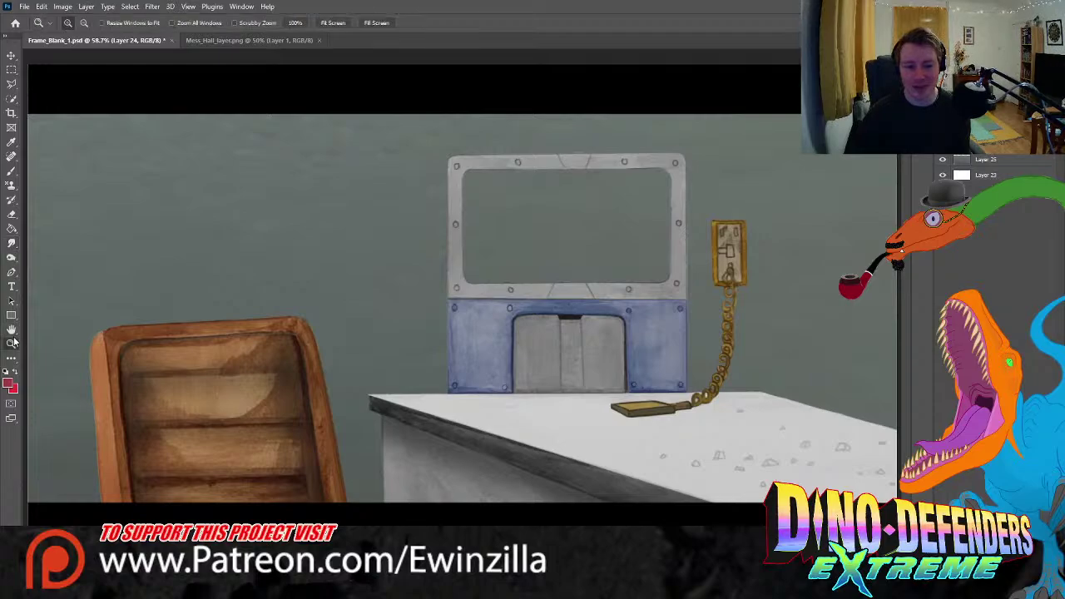
pyautogui.click(824, 493)
pyautogui.click(825, 492)
pyautogui.click(825, 492)
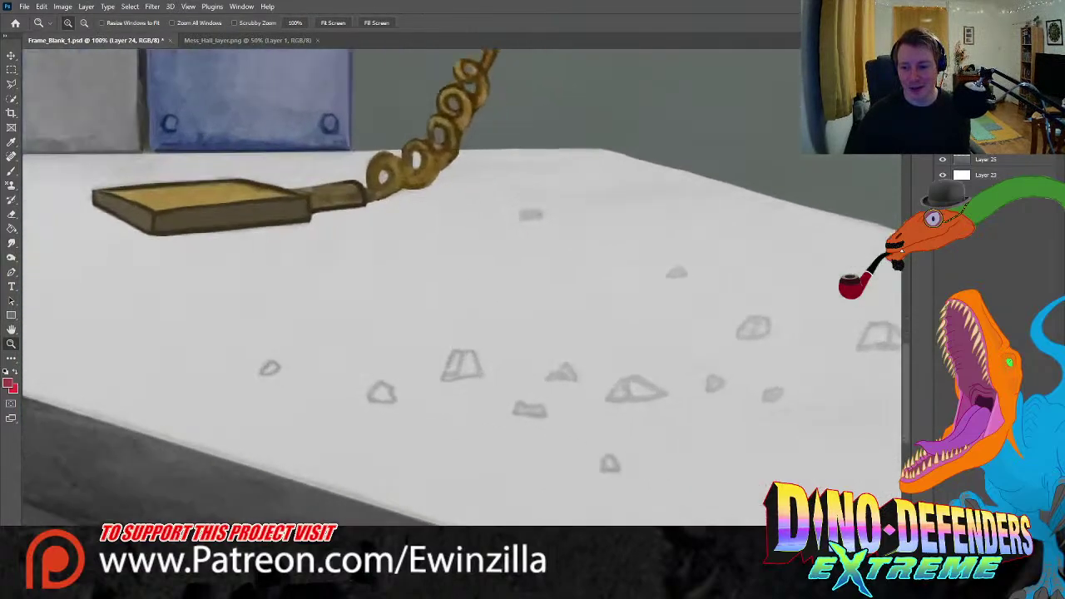
pyautogui.hscroll(3, 824, 493)
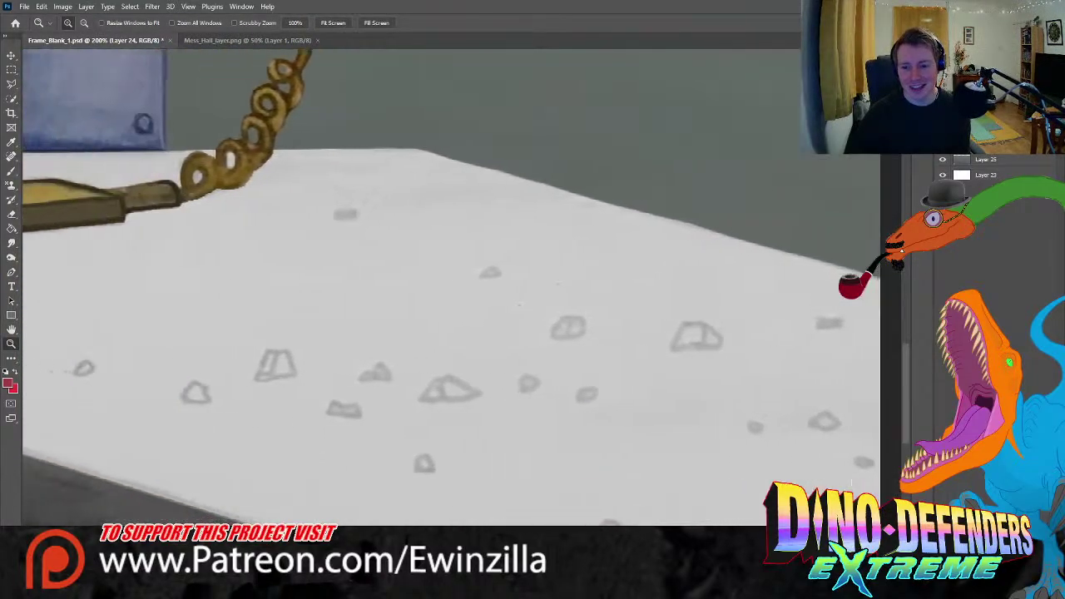
pyautogui.click(11, 86)
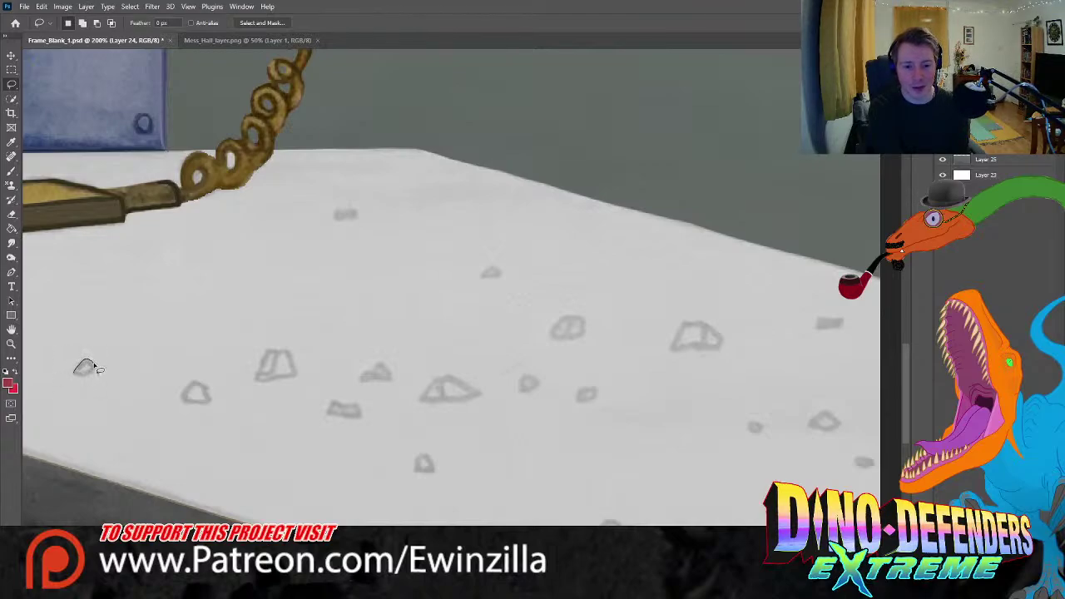
pyautogui.moveTo(94, 368)
pyautogui.mouseDown()
pyautogui.moveTo(98, 381)
pyautogui.moveTo(80, 386)
pyautogui.moveTo(73, 366)
pyautogui.moveTo(84, 369)
pyautogui.mouseUp()
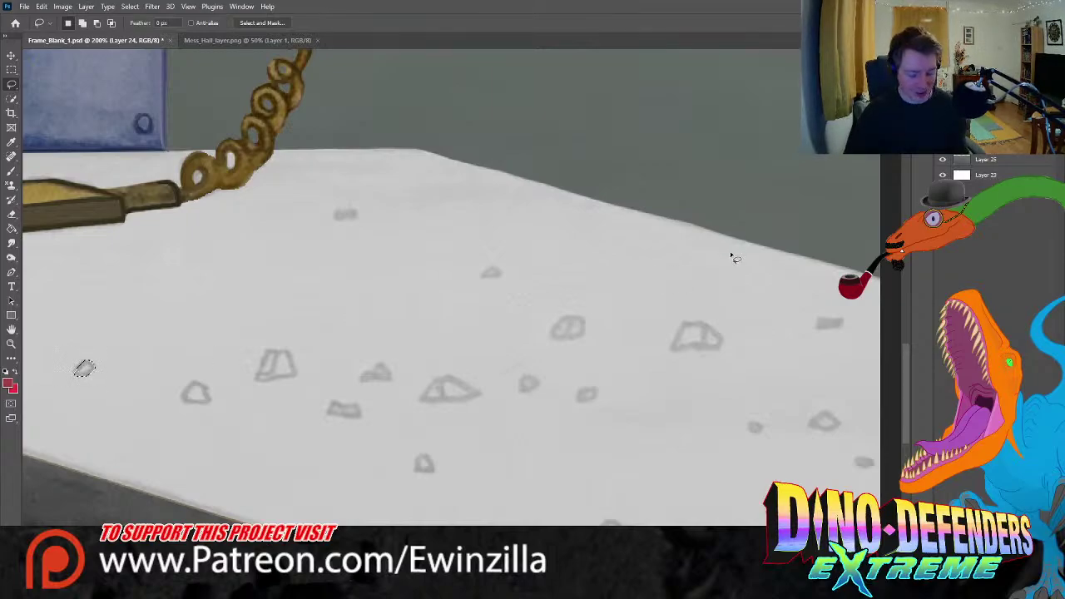
pyautogui.click(10, 260)
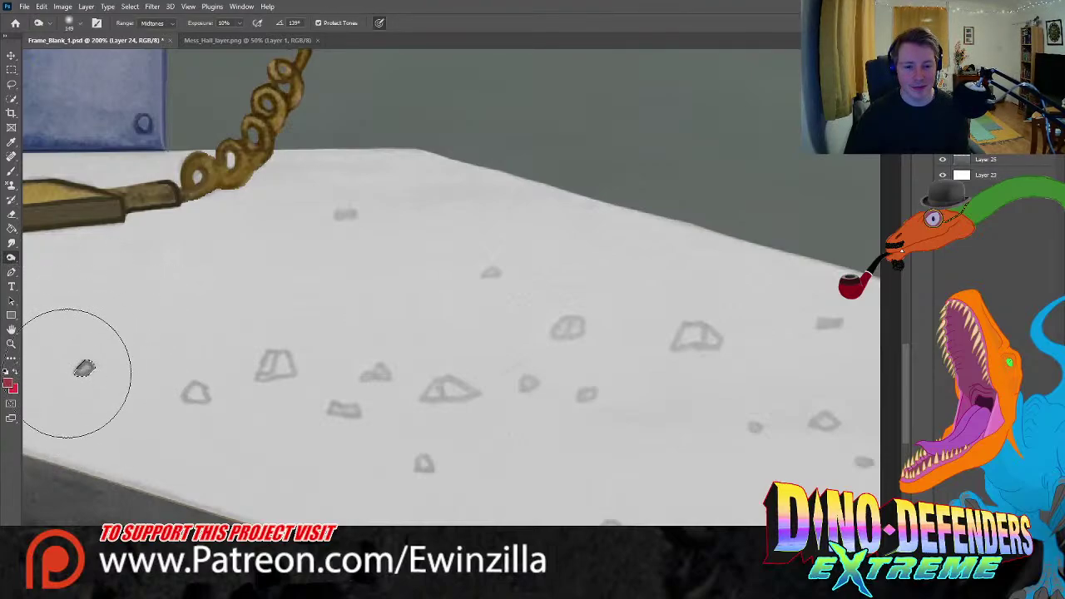
pyautogui.click(10, 70)
# - Lasso the small triangular fragment next to the darkened oval one and burn it to a darker grey
pyautogui.click(11, 85)
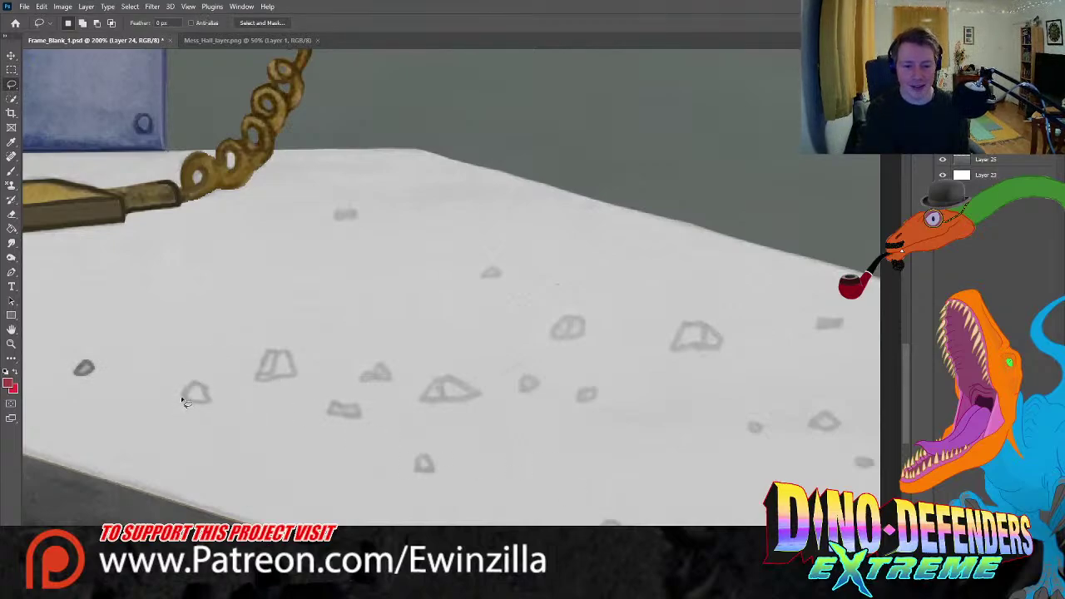
pyautogui.moveTo(183, 401)
pyautogui.mouseDown()
pyautogui.moveTo(191, 389)
pyautogui.moveTo(213, 407)
pyautogui.moveTo(193, 409)
pyautogui.moveTo(182, 390)
pyautogui.moveTo(202, 368)
pyautogui.moveTo(195, 357)
pyautogui.moveTo(185, 404)
pyautogui.moveTo(195, 405)
pyautogui.mouseUp()
pyautogui.press('o')
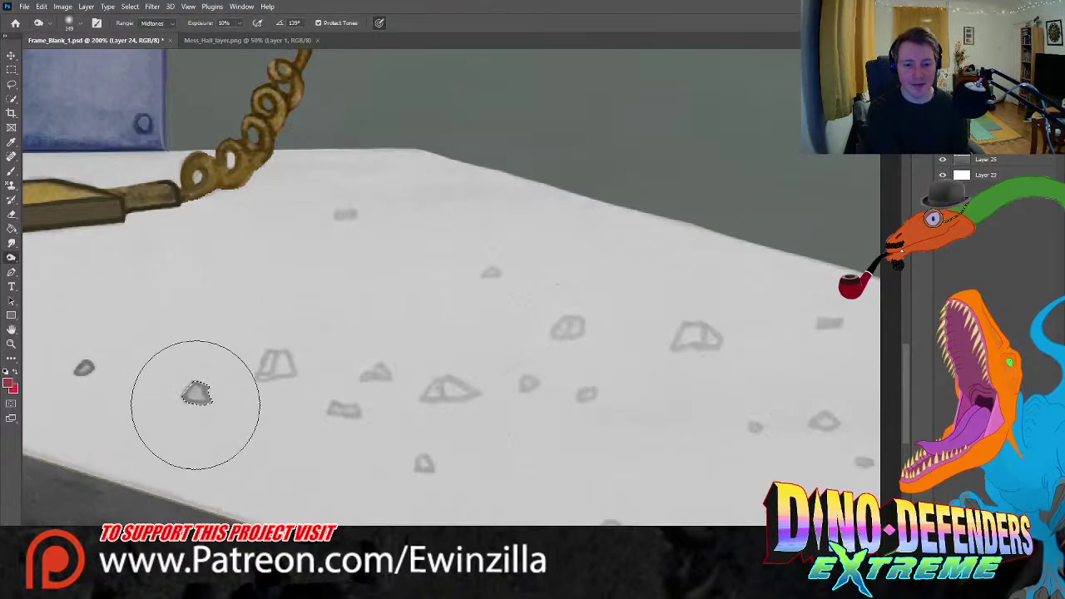
pyautogui.press('l')
pyautogui.hotkey('ctrl', 'd')
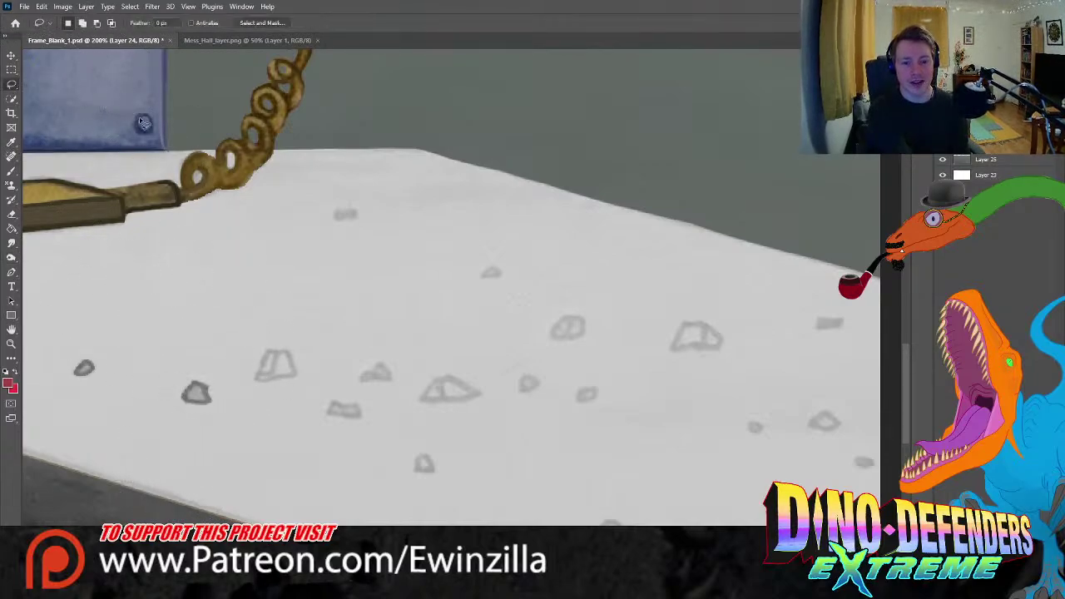
# - Outline the tall two-faced fragment with the Lasso, burn it to dark grey and deselect it
pyautogui.moveTo(266, 350)
pyautogui.mouseDown()
pyautogui.moveTo(259, 382)
pyautogui.moveTo(297, 378)
pyautogui.moveTo(289, 352)
pyautogui.moveTo(256, 352)
pyautogui.moveTo(278, 349)
pyautogui.moveTo(284, 362)
pyautogui.moveTo(261, 354)
pyautogui.moveTo(273, 347)
pyautogui.moveTo(281, 361)
pyautogui.moveTo(212, 236)
pyautogui.moveTo(275, 346)
pyautogui.moveTo(289, 344)
pyautogui.moveTo(271, 379)
pyautogui.moveTo(230, 286)
pyautogui.mouseUp()
pyautogui.press('o')
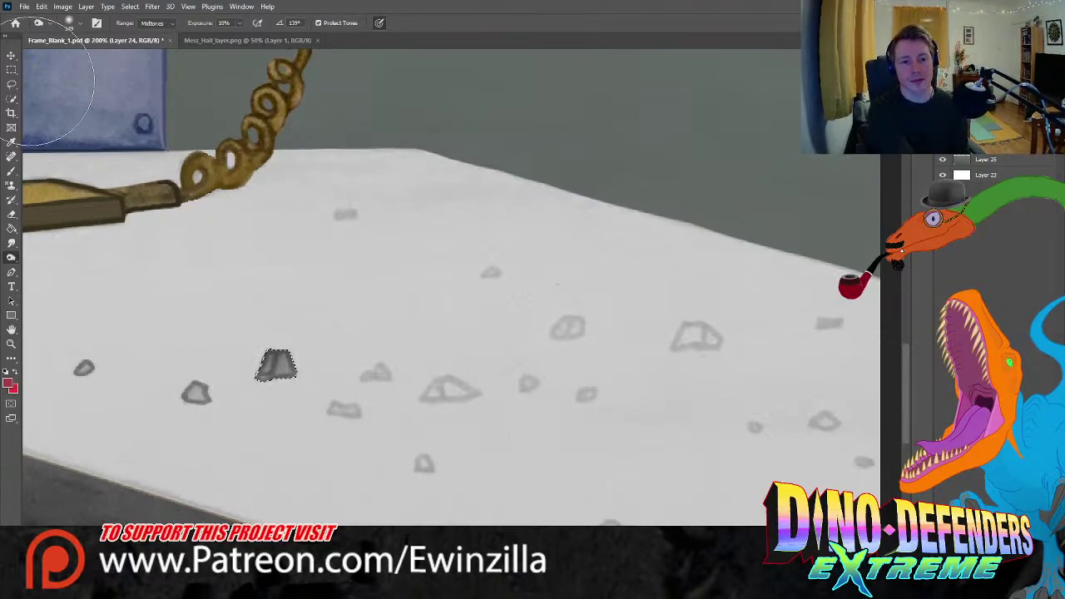
pyautogui.press('l')
pyautogui.hotkey('ctrl', 'd')
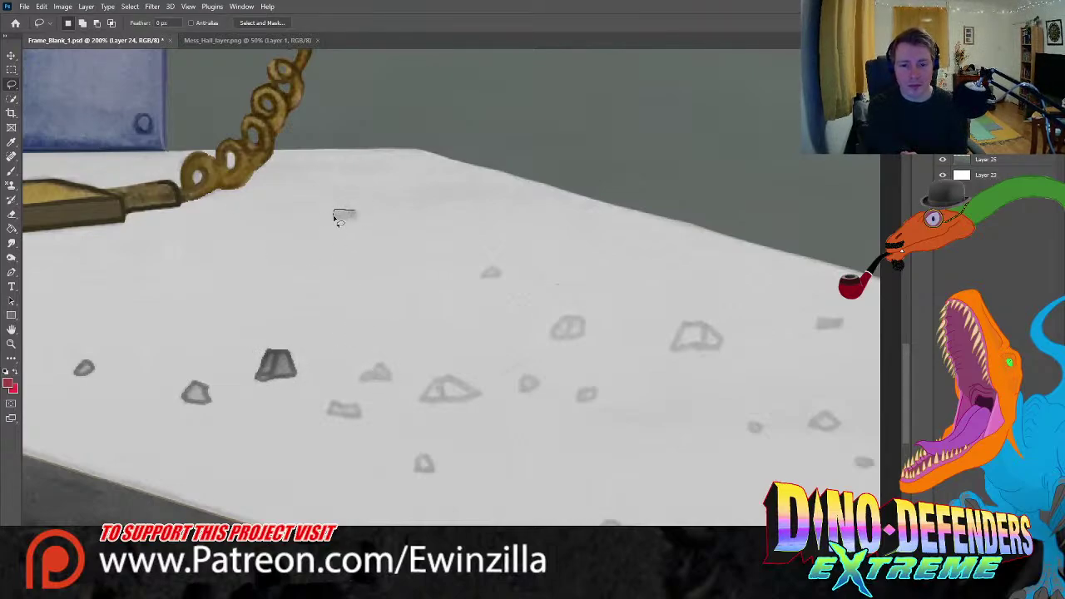
# - Lasso the small flat rectangular fragment near the phone cord, burn it to a darker grey and deselect it
pyautogui.moveTo(332, 217)
pyautogui.mouseDown()
pyautogui.moveTo(356, 218)
pyautogui.moveTo(335, 211)
pyautogui.mouseUp()
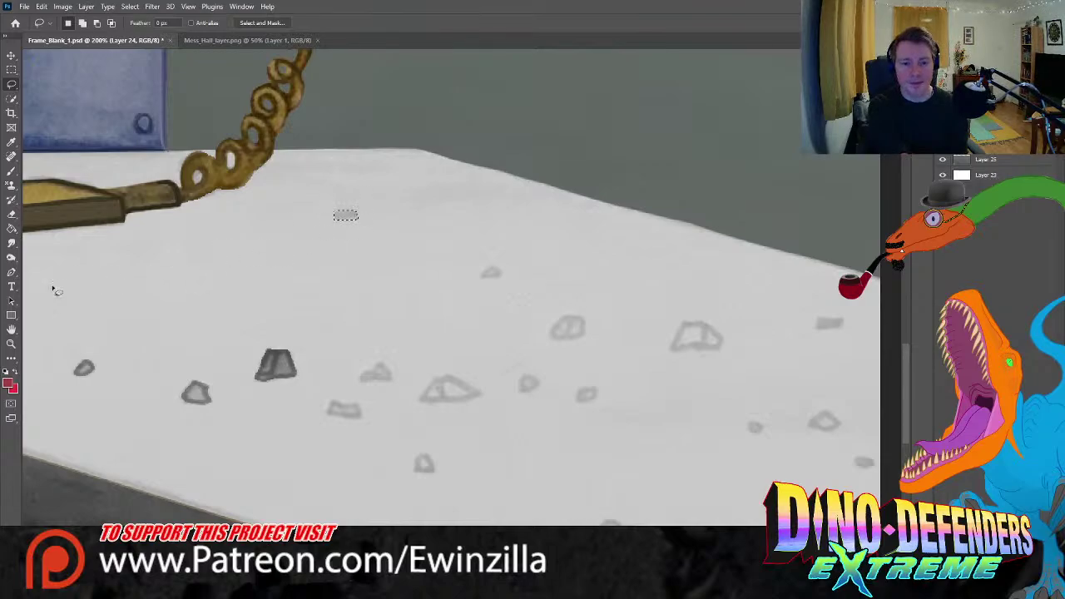
pyautogui.click(11, 257)
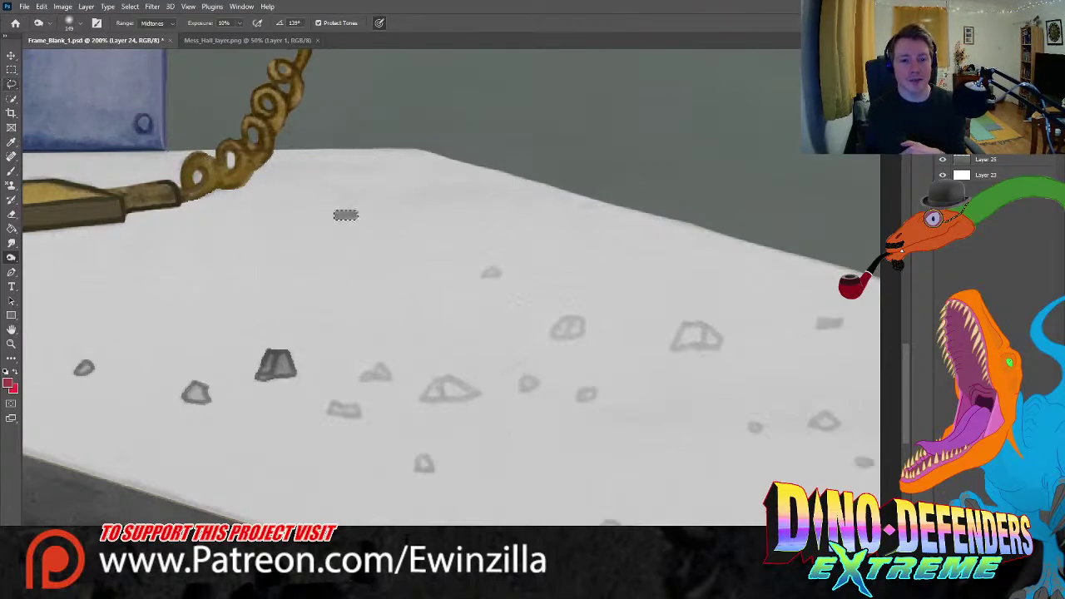
pyautogui.press('l')
pyautogui.hotkey('ctrl', 'd')
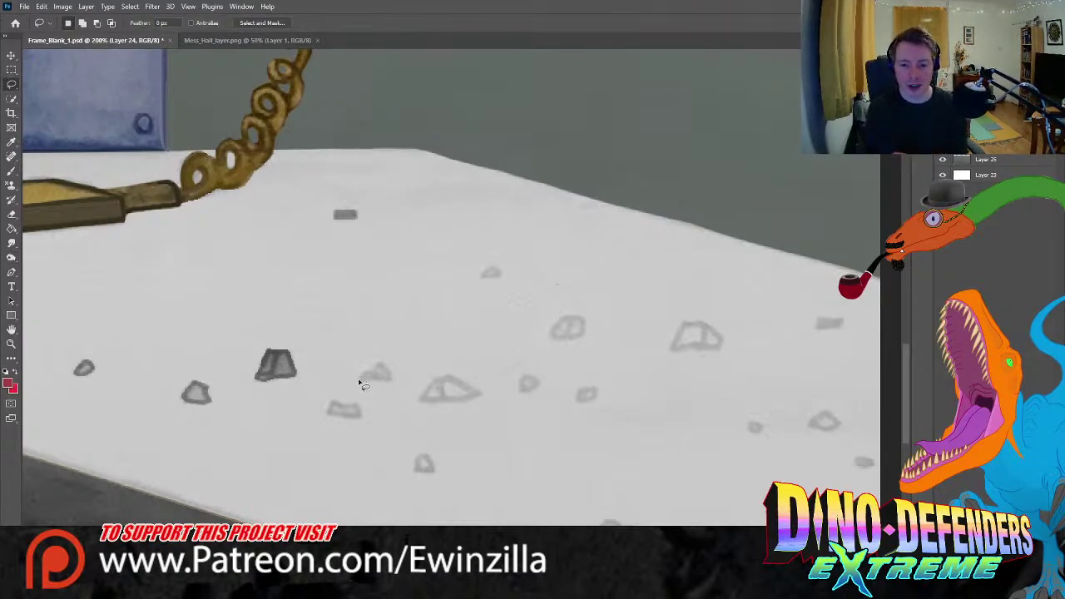
# - Outline the small two-humped fragment beside the tall dark one with the Lasso, burn it to dark grey and deselect it
pyautogui.moveTo(361, 381)
pyautogui.mouseDown()
pyautogui.moveTo(377, 366)
pyautogui.moveTo(396, 382)
pyautogui.moveTo(361, 381)
pyautogui.mouseUp()
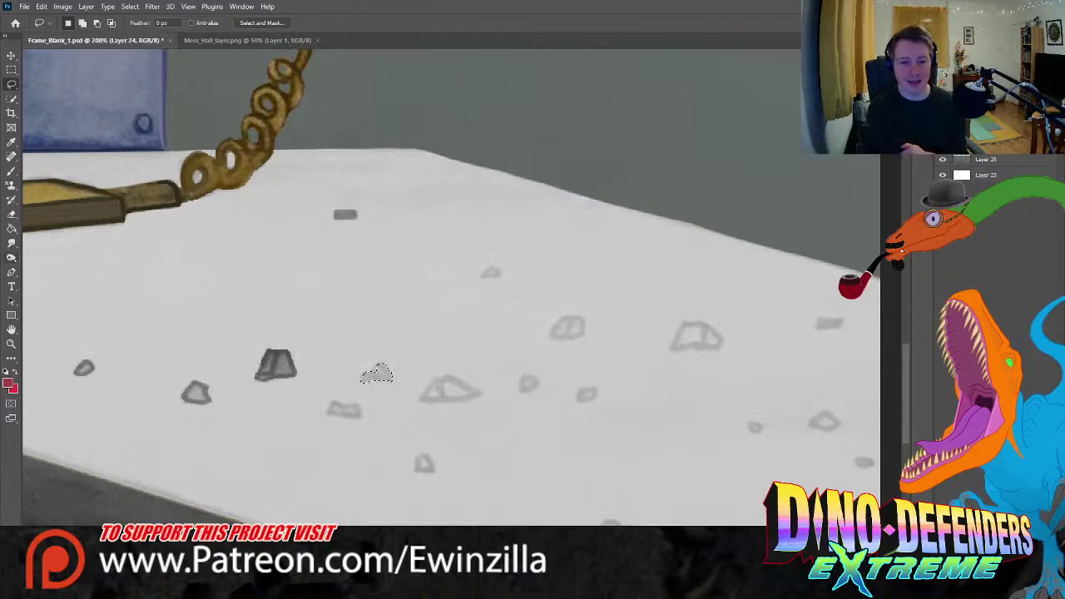
pyautogui.press('o')
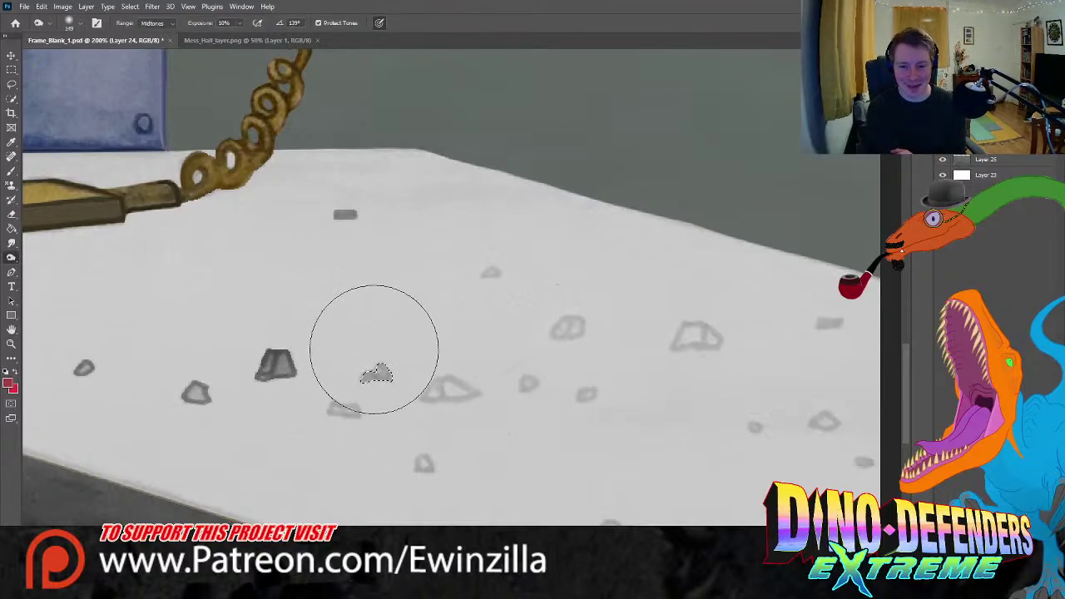
pyautogui.moveTo(390, 356)
pyautogui.mouseDown()
pyautogui.moveTo(366, 389)
pyautogui.moveTo(350, 368)
pyautogui.mouseUp()
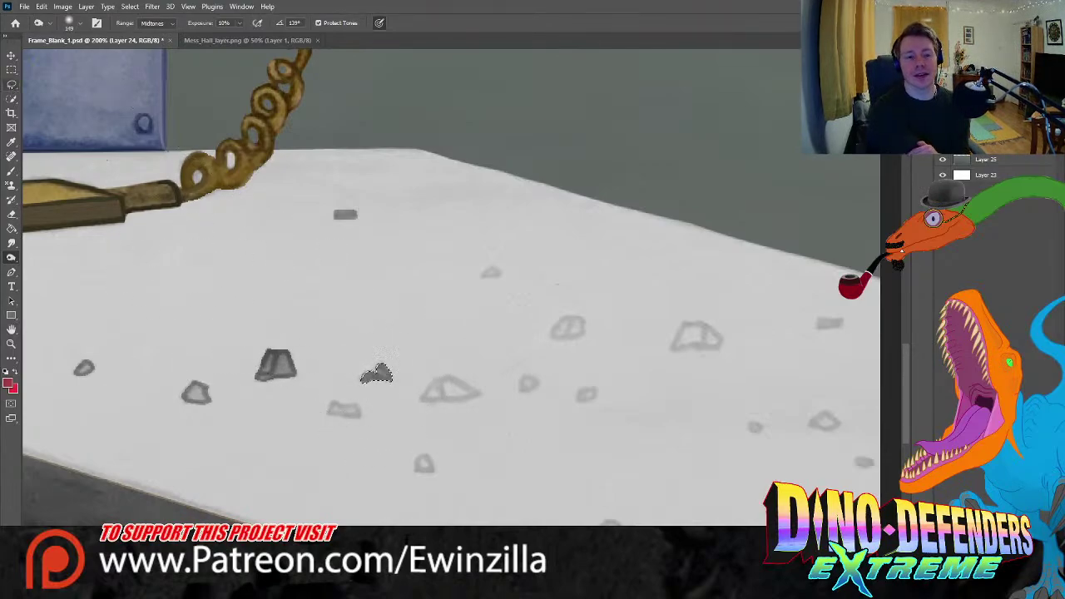
pyautogui.press('l')
pyautogui.hotkey('ctrl', 'd')
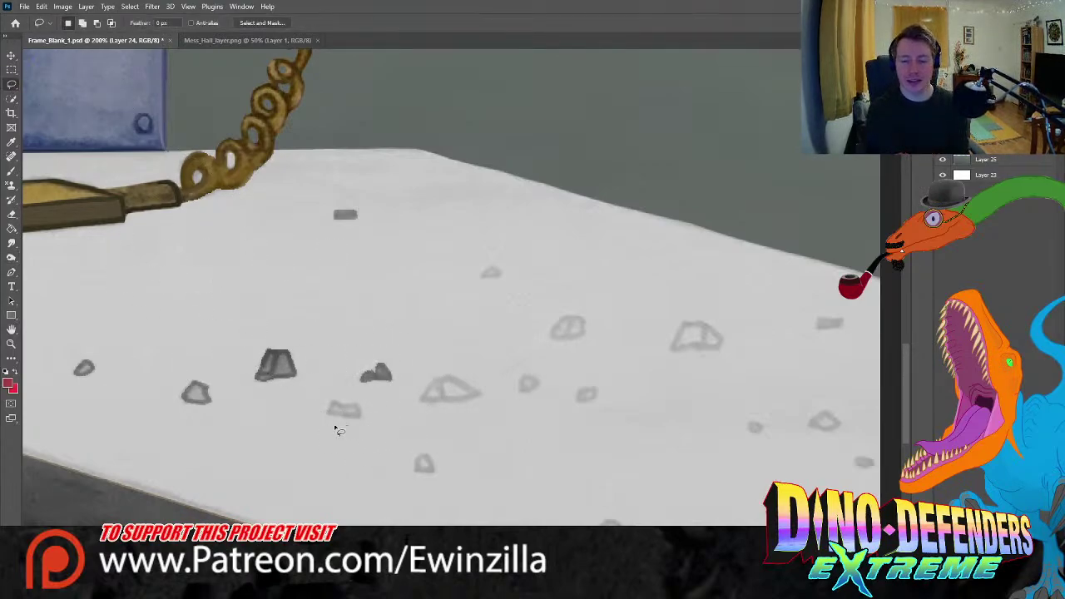
# - Lasso the flat notched fragment below the two-humped one, burn it darker at 29% exposure and deselect it
pyautogui.moveTo(330, 409)
pyautogui.mouseDown()
pyautogui.moveTo(353, 408)
pyautogui.moveTo(346, 422)
pyautogui.moveTo(330, 411)
pyautogui.mouseUp()
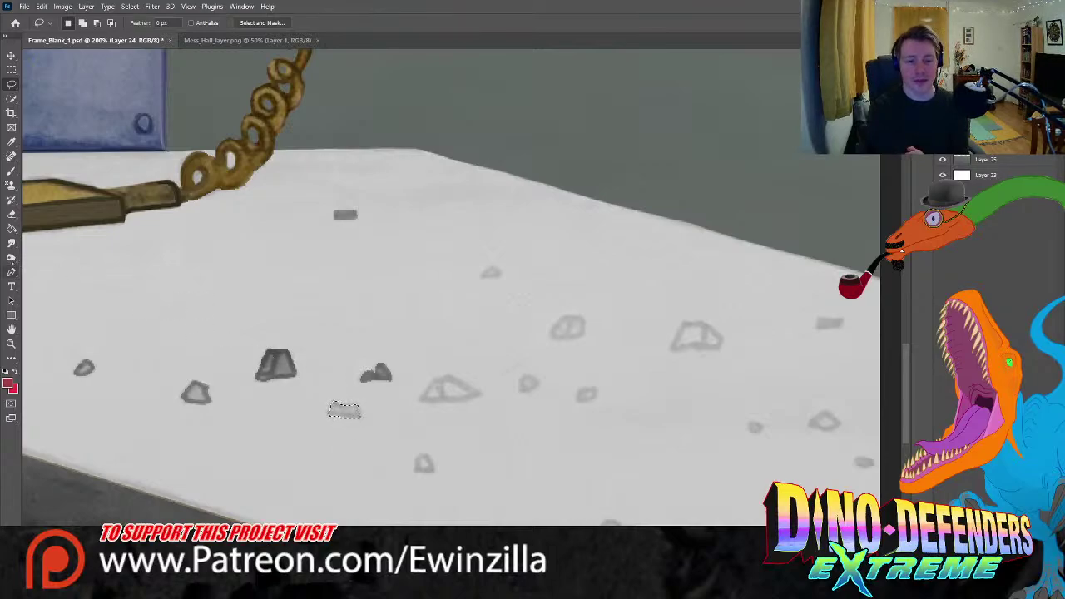
pyautogui.click(11, 257)
pyautogui.press('2')
pyautogui.press('9')
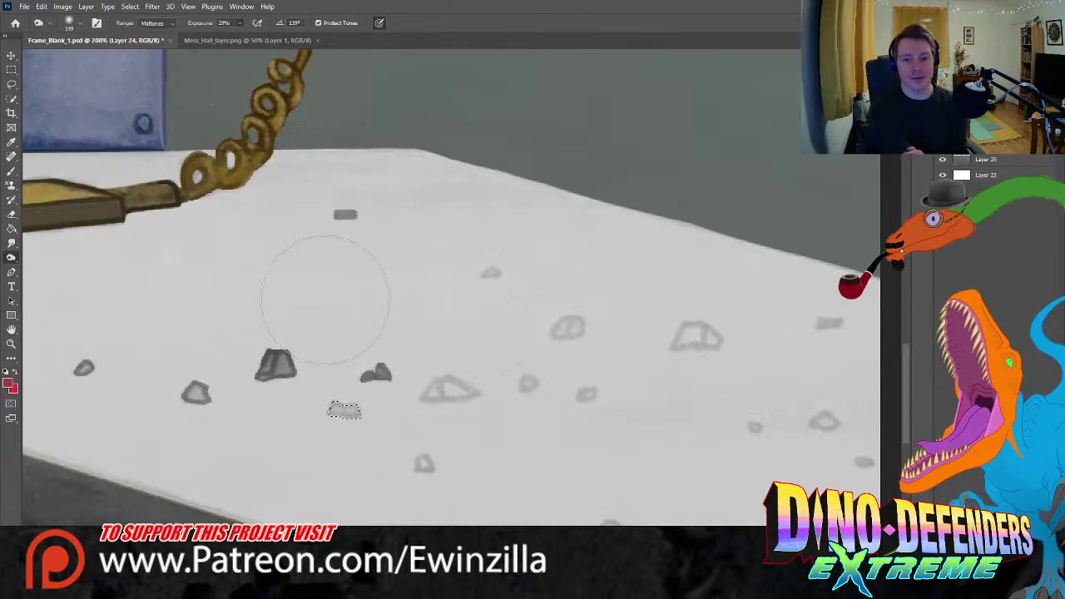
pyautogui.moveTo(339, 412)
pyautogui.mouseDown()
pyautogui.moveTo(328, 408)
pyautogui.moveTo(340, 408)
pyautogui.mouseUp()
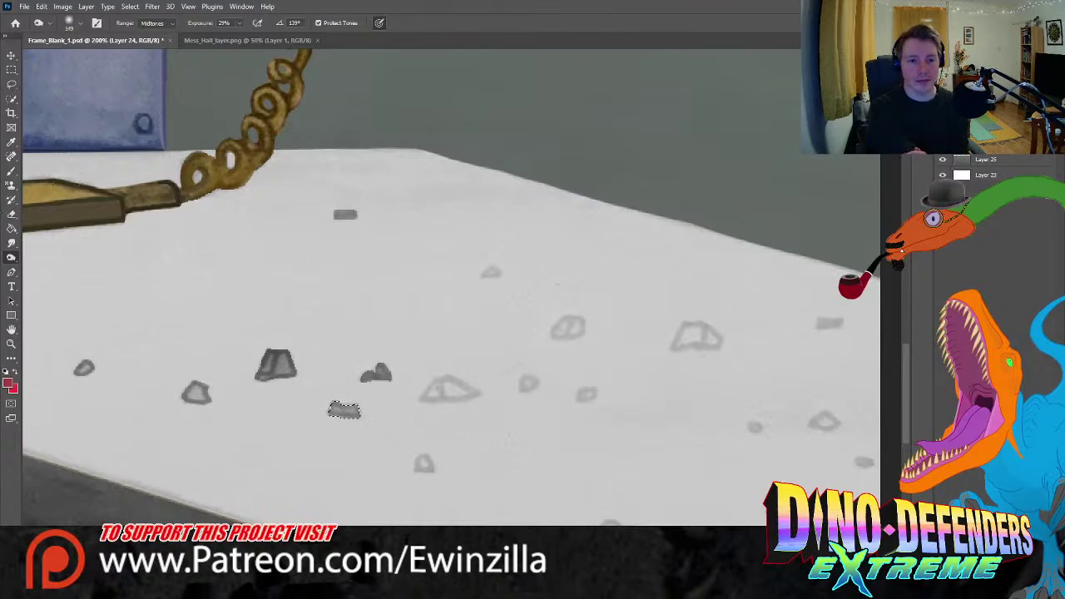
pyautogui.click(11, 84)
pyautogui.click(87, 136)
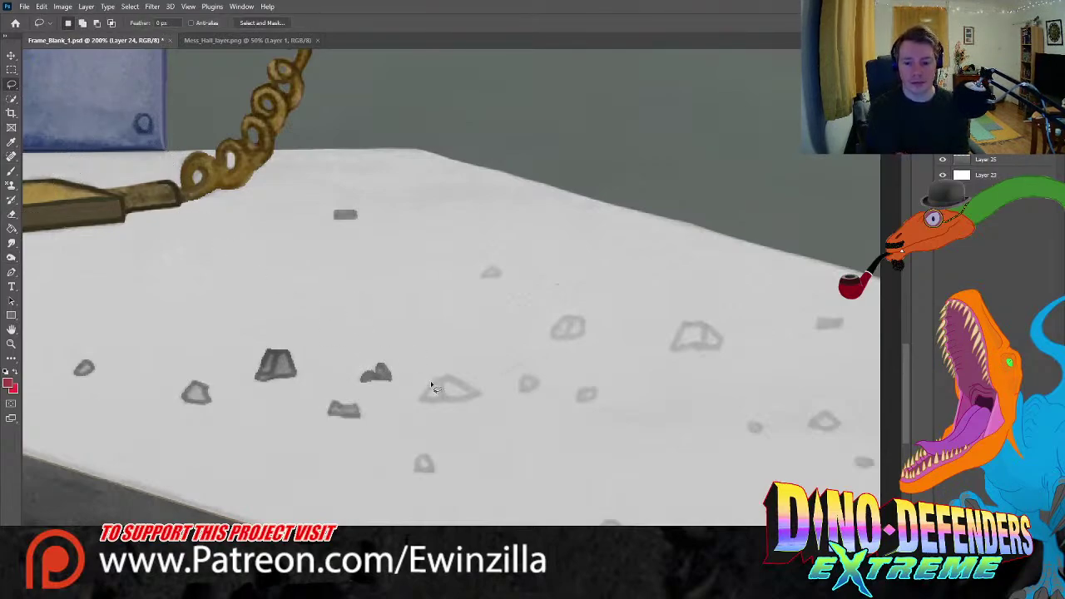
# - Lasso the wide two-part fragment beside the two-humped one, burn it to dark grey and deselect it
pyautogui.moveTo(444, 383)
pyautogui.mouseDown()
pyautogui.moveTo(433, 379)
pyautogui.moveTo(422, 402)
pyautogui.moveTo(483, 402)
pyautogui.moveTo(445, 381)
pyautogui.mouseUp()
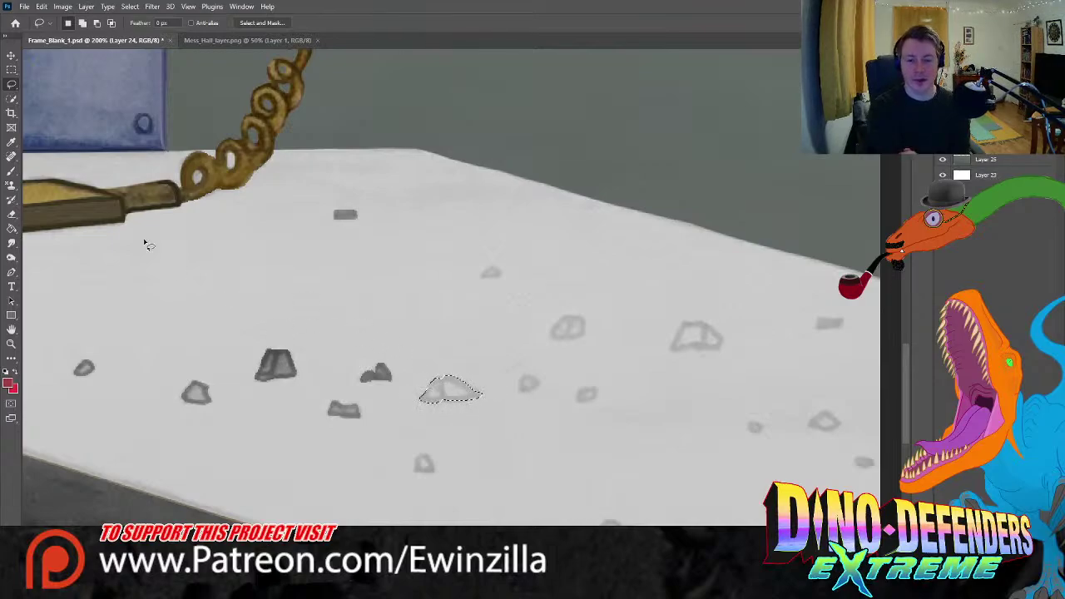
pyautogui.click(11, 257)
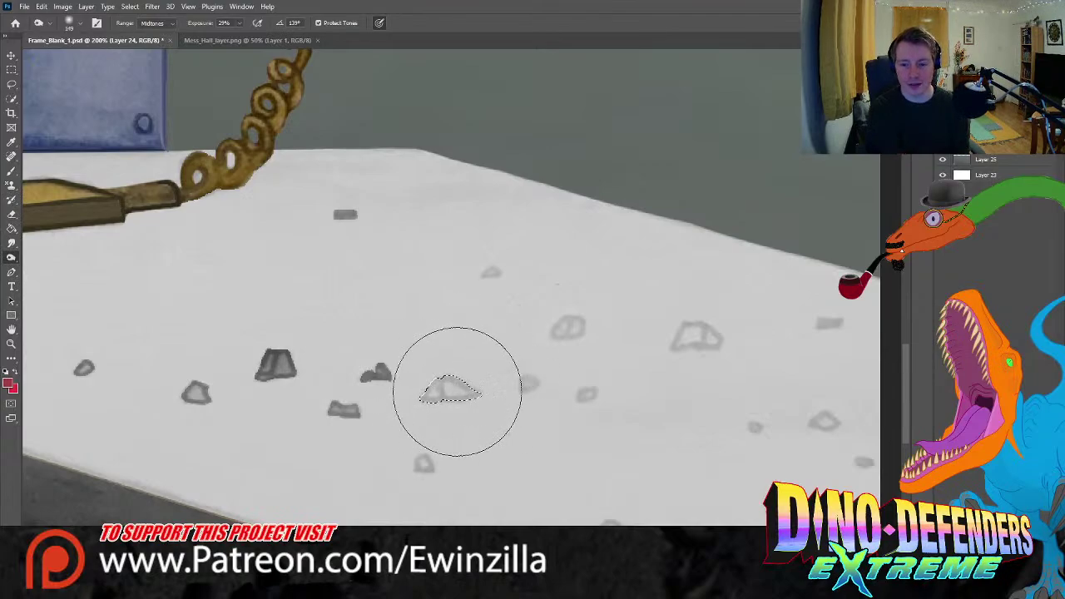
pyautogui.moveTo(458, 391)
pyautogui.mouseDown()
pyautogui.moveTo(452, 380)
pyautogui.moveTo(441, 394)
pyautogui.moveTo(444, 380)
pyautogui.mouseUp()
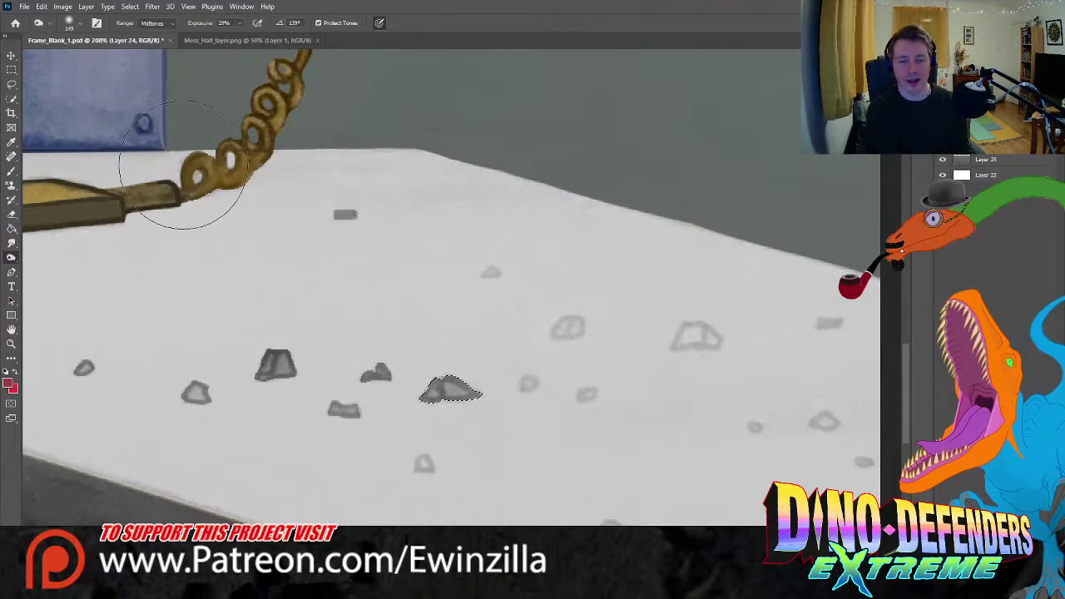
pyautogui.click(12, 84)
pyautogui.hotkey('ctrl', 'd')
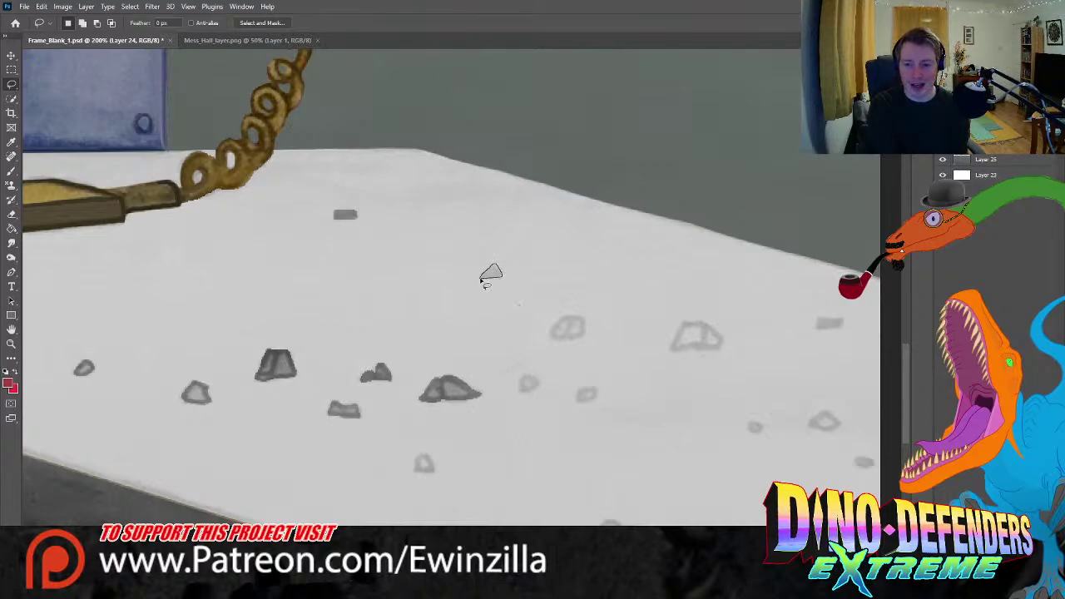
# - Darken the lassoed small triangular fragment behind the wide two-part one with the Burn tool and deselect it
pyautogui.click(11, 258)
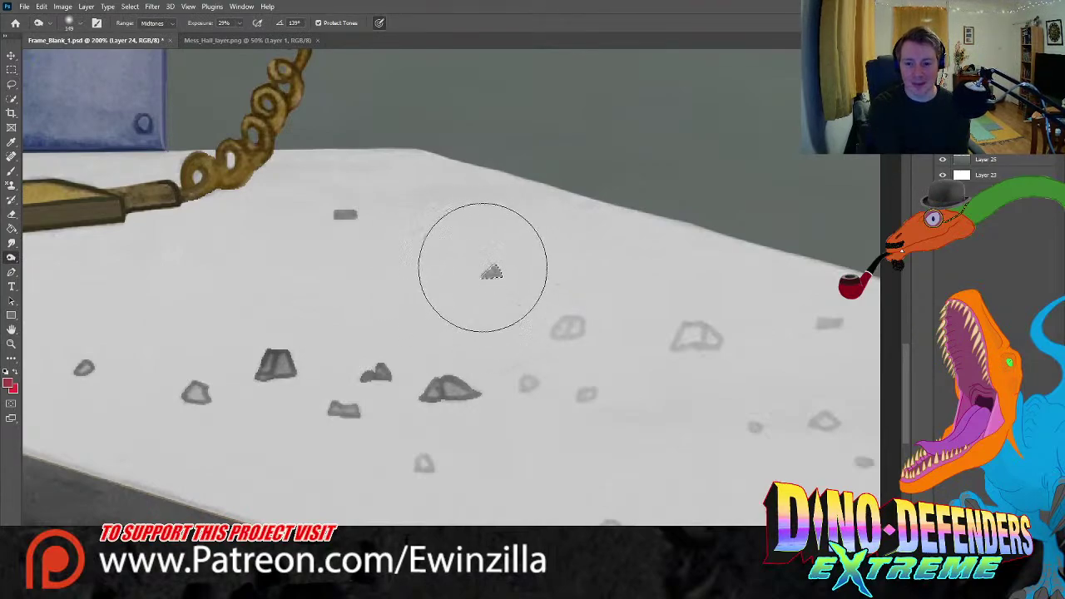
pyautogui.click(11, 84)
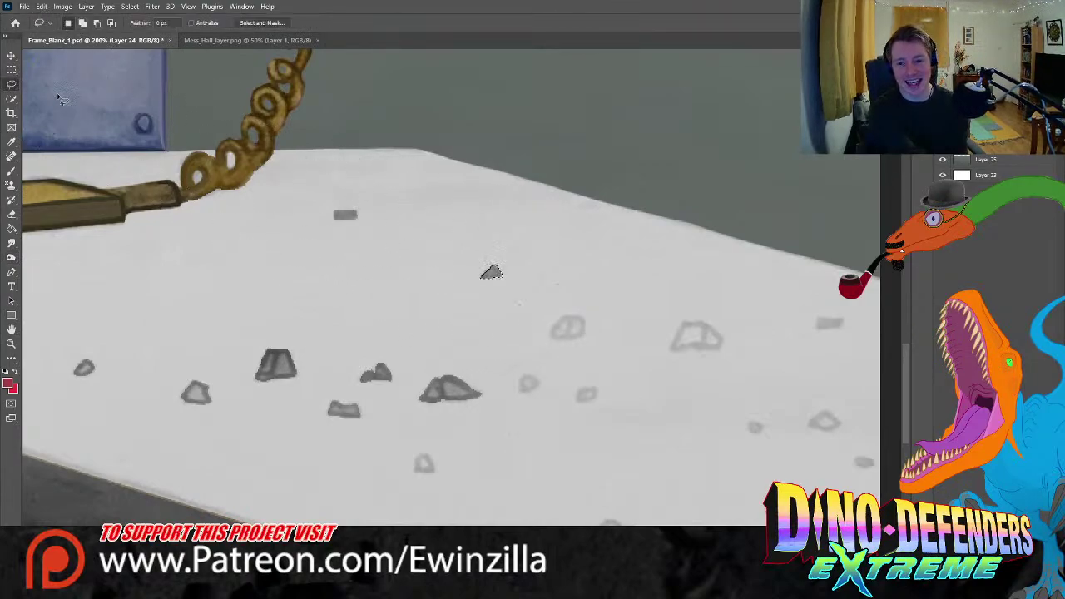
pyautogui.hotkey('ctrl', 'd')
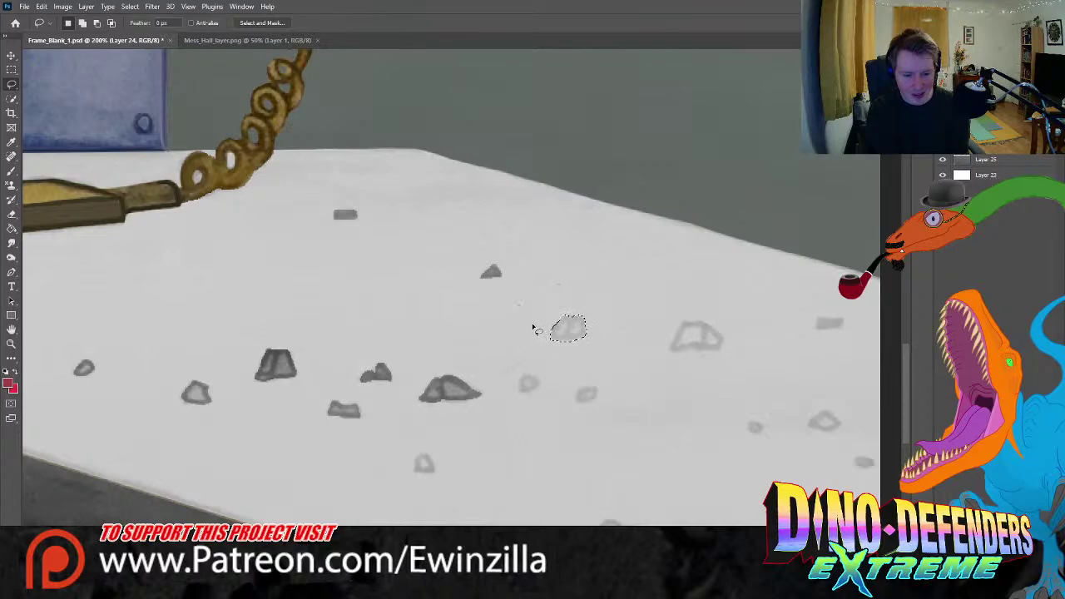
# - Burn the lassoed rounded two-faced fragment in the middle of the table to dark grey and deselect it
pyautogui.click(11, 257)
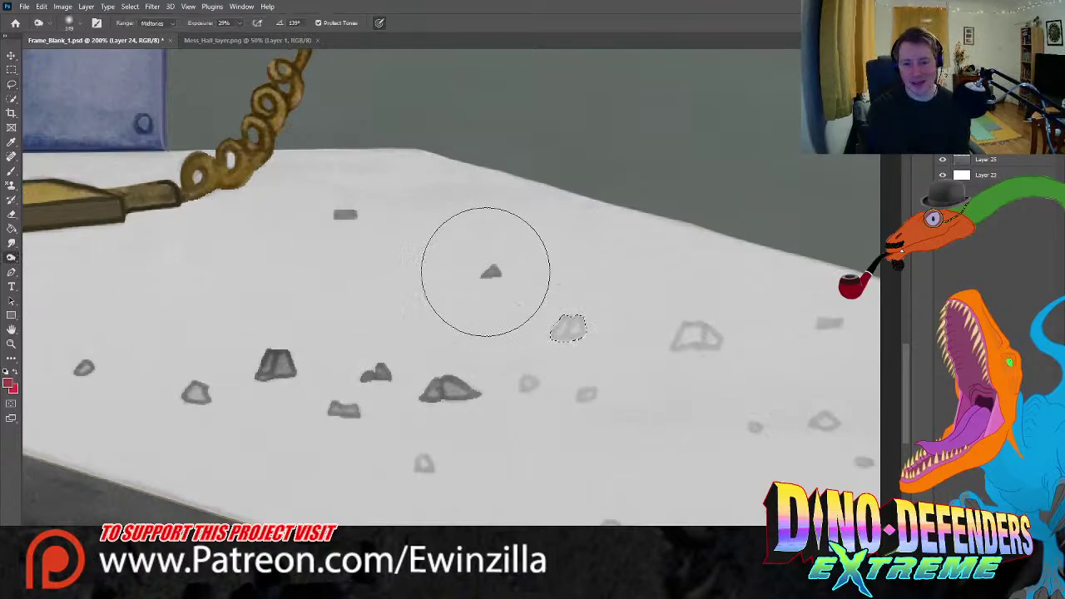
pyautogui.moveTo(578, 343)
pyautogui.mouseDown()
pyautogui.moveTo(576, 297)
pyautogui.moveTo(597, 315)
pyautogui.moveTo(567, 332)
pyautogui.mouseUp()
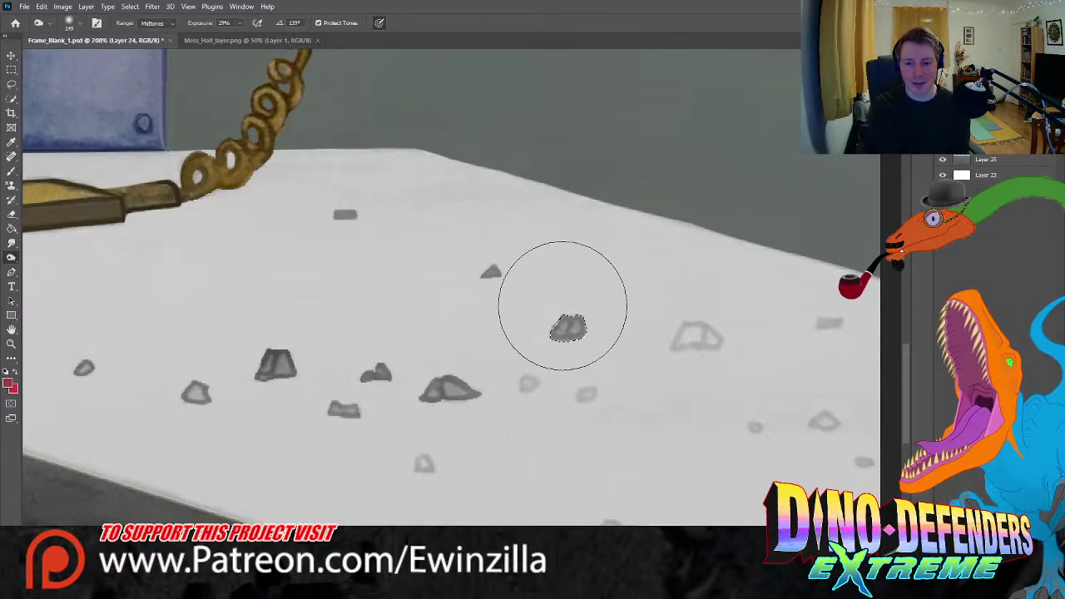
pyautogui.click(11, 84)
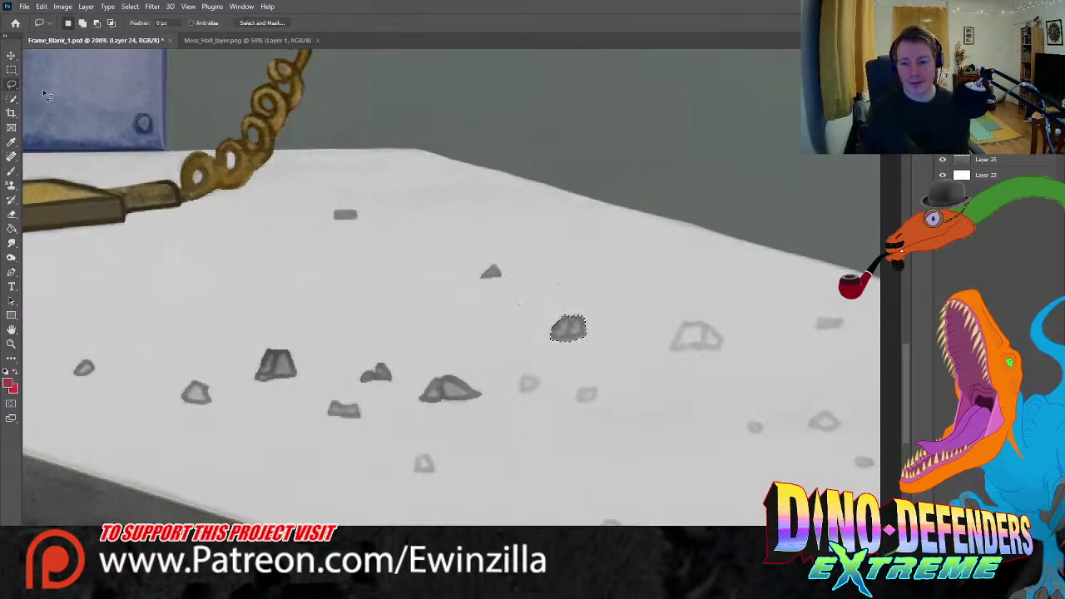
pyautogui.hotkey('ctrl', 'd')
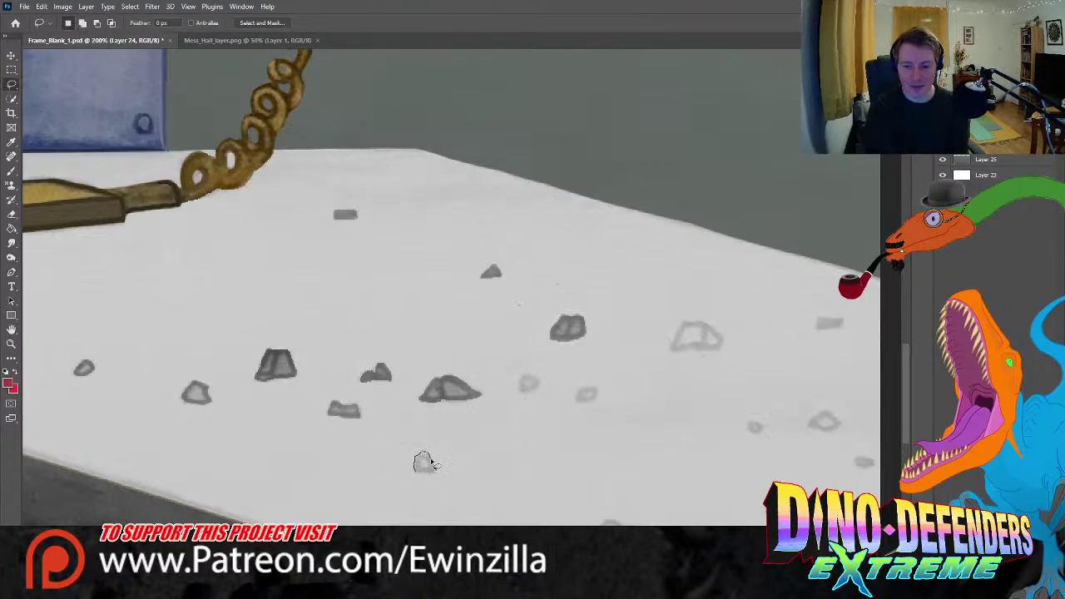
# - Lasso the small arch-shaped fragment in front of the wide two-part one, burn it darker and deselect it
pyautogui.moveTo(434, 472); pyautogui.dragTo(422, 474)
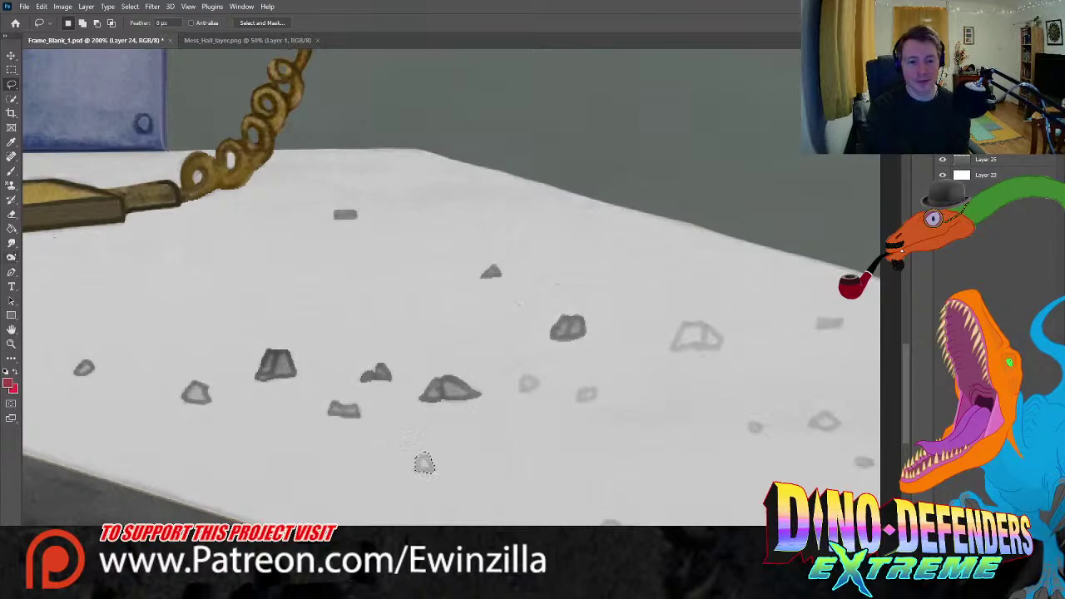
pyautogui.click(11, 257)
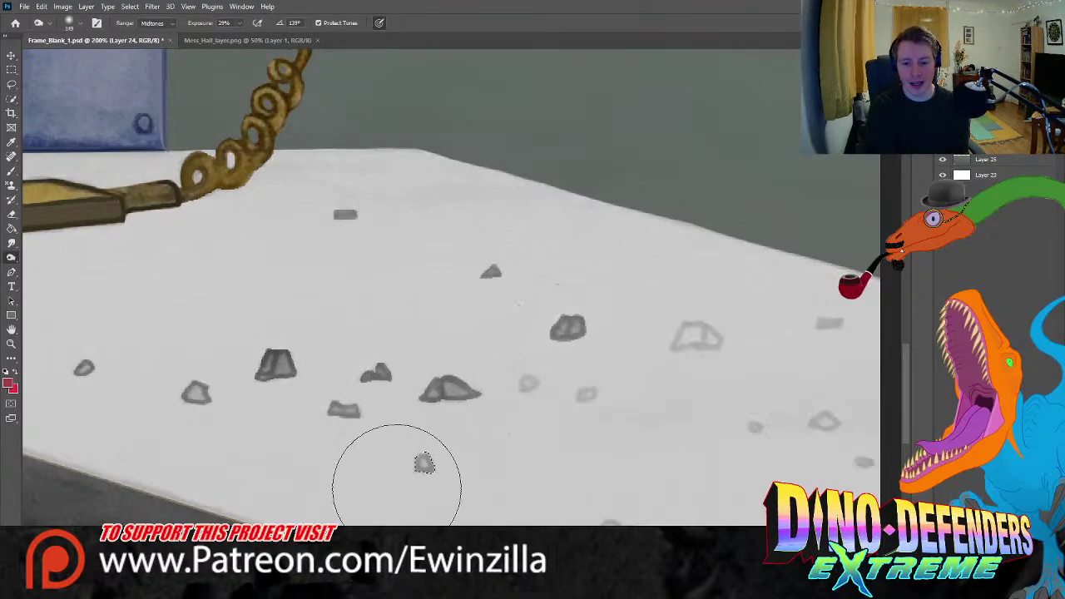
pyautogui.moveTo(428, 466); pyautogui.dragTo(423, 461)
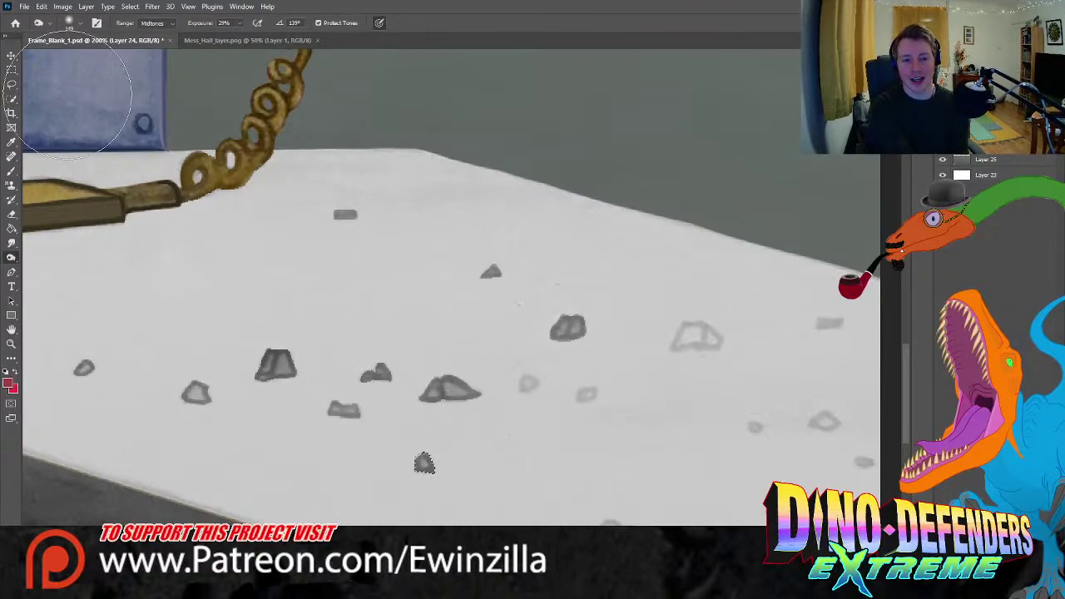
pyautogui.click(11, 84)
pyautogui.hotkey('ctrl', 'd')
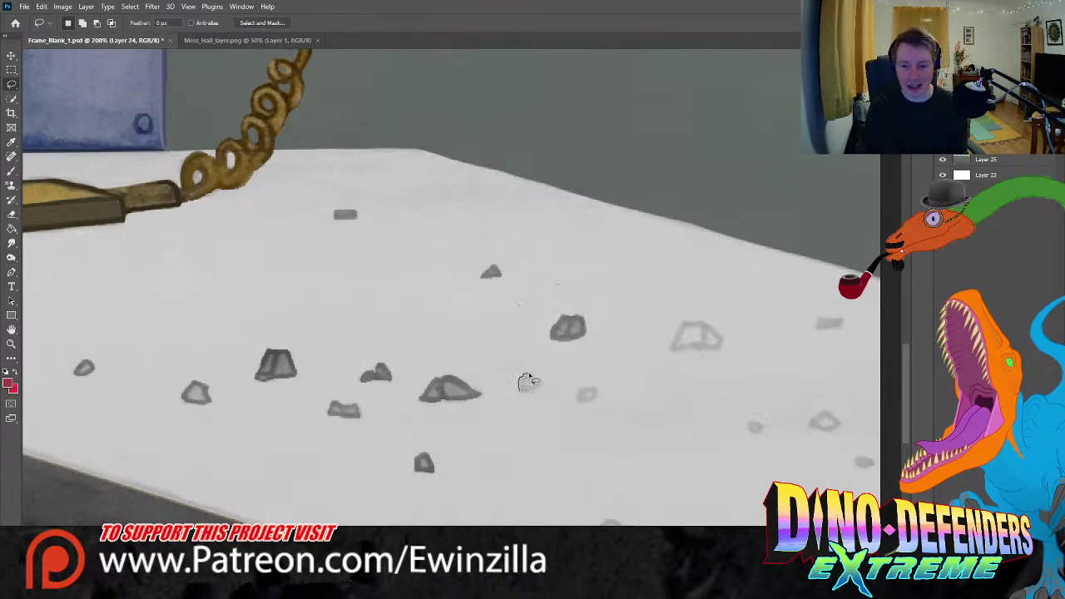
# - Lasso the small round fragment beside the wide two-part one, burn it to dark grey and deselect it
pyautogui.moveTo(541, 385)
pyautogui.mouseDown()
pyautogui.moveTo(528, 391)
pyautogui.moveTo(528, 381)
pyautogui.mouseUp()
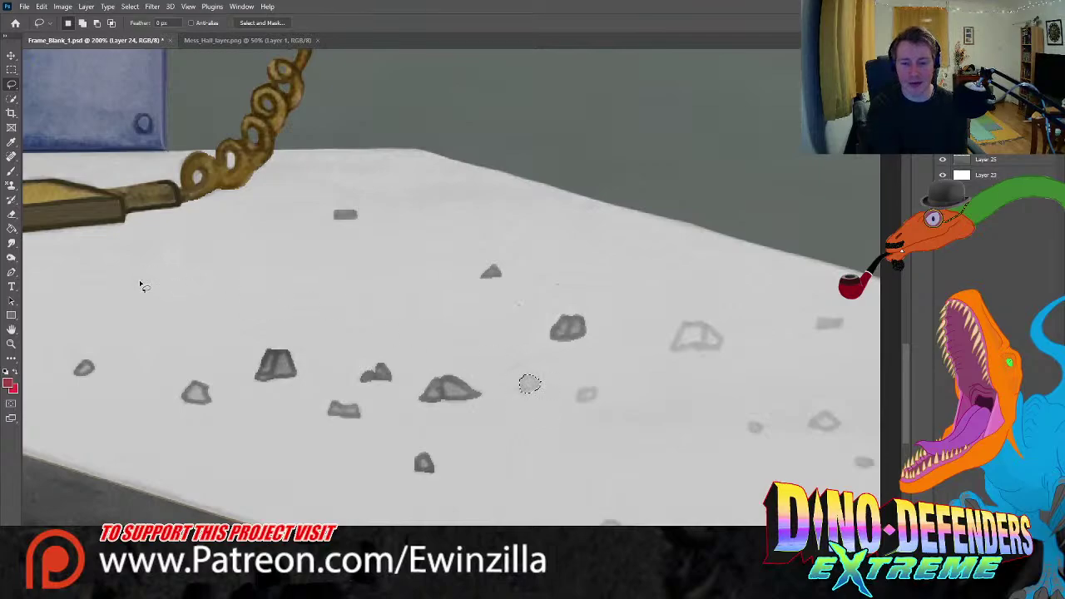
pyautogui.press('o')
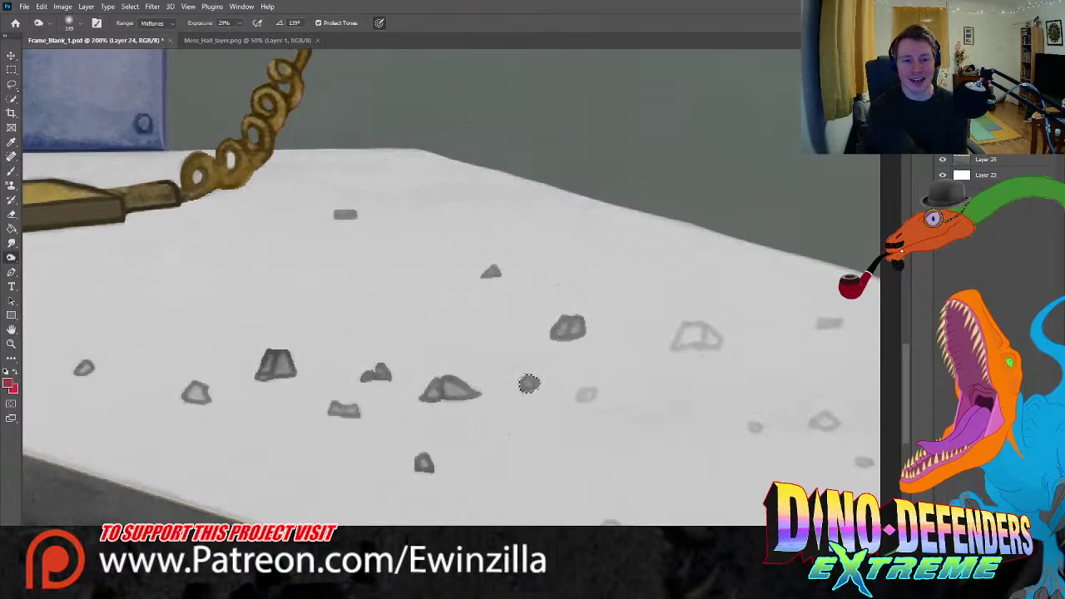
pyautogui.press('l')
pyautogui.hotkey('ctrl', 'd')
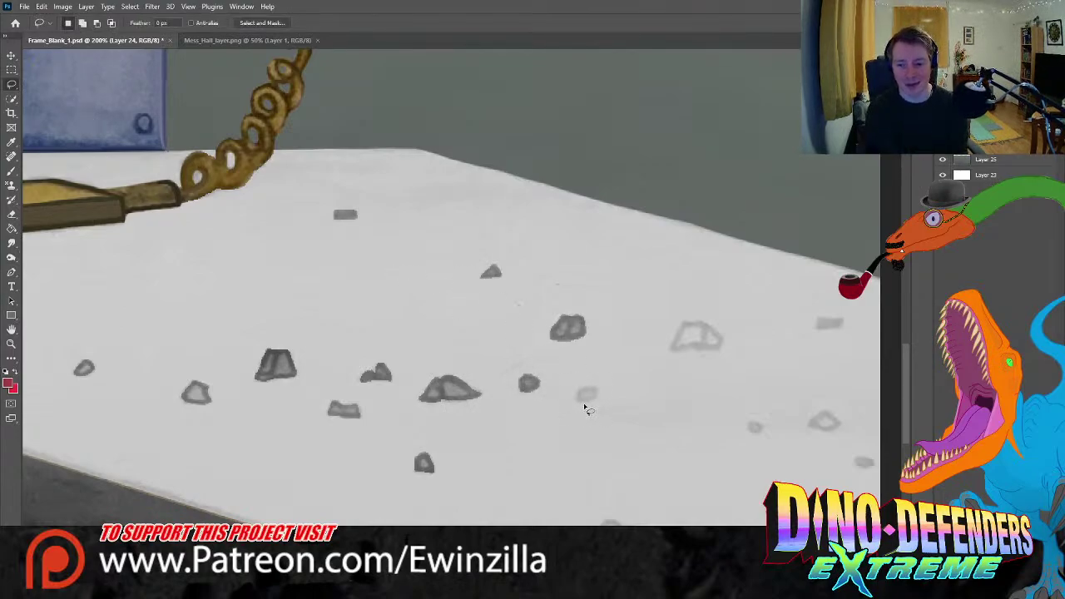
# - Outline the small slanted fragment next to the round one with the Lasso, darken it with repeated Burn strokes and deselect it
pyautogui.moveTo(581, 396); pyautogui.dragTo(600, 391)
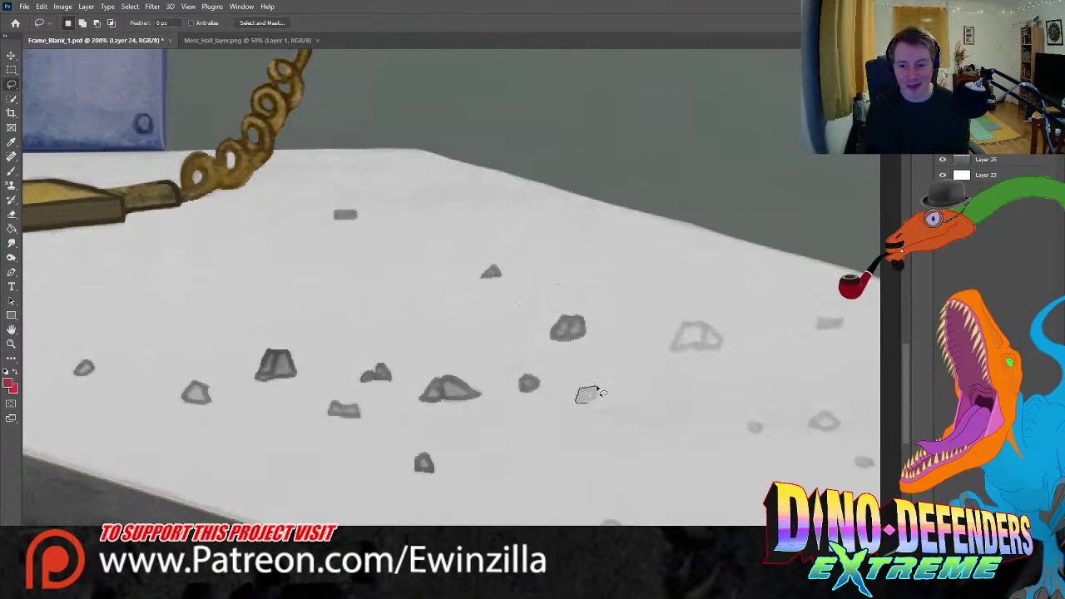
pyautogui.press('o')
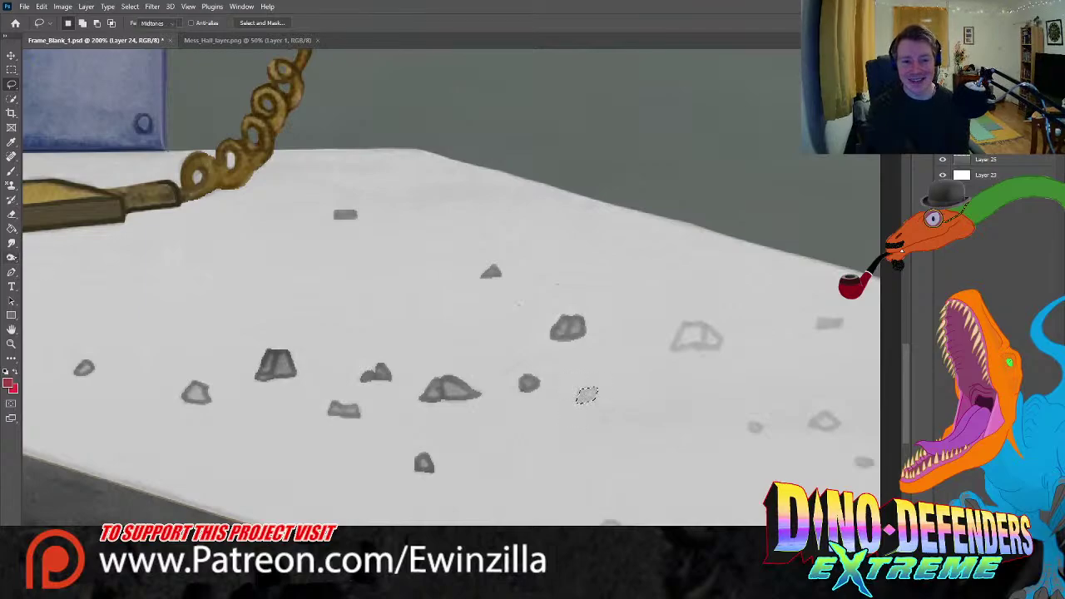
pyautogui.moveTo(595, 395)
pyautogui.mouseDown()
pyautogui.moveTo(608, 380)
pyautogui.moveTo(594, 408)
pyautogui.moveTo(573, 412)
pyautogui.mouseUp()
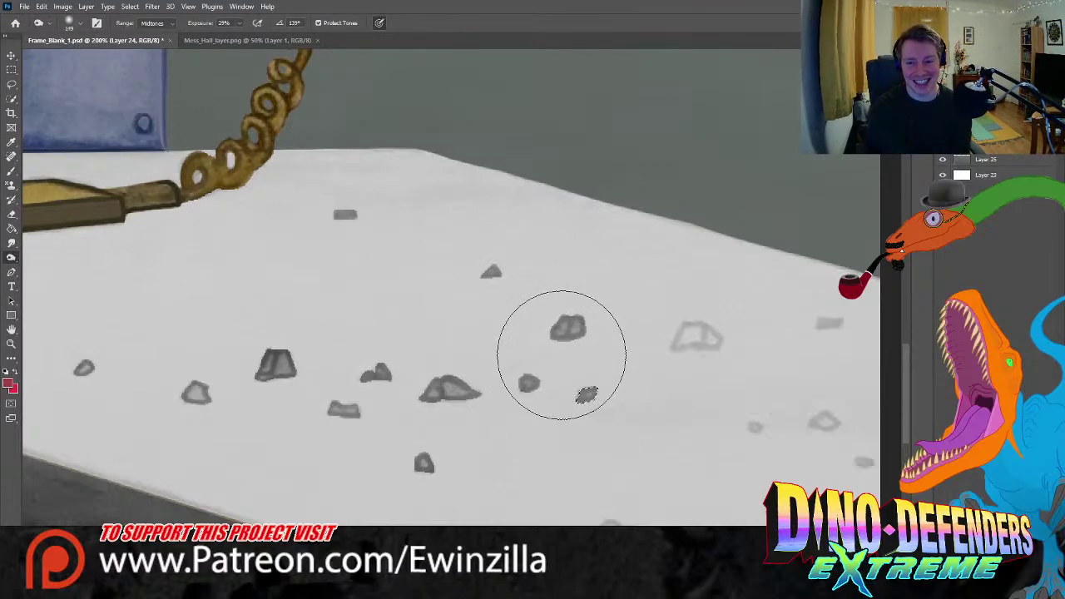
pyautogui.moveTo(561, 357); pyautogui.dragTo(589, 403)
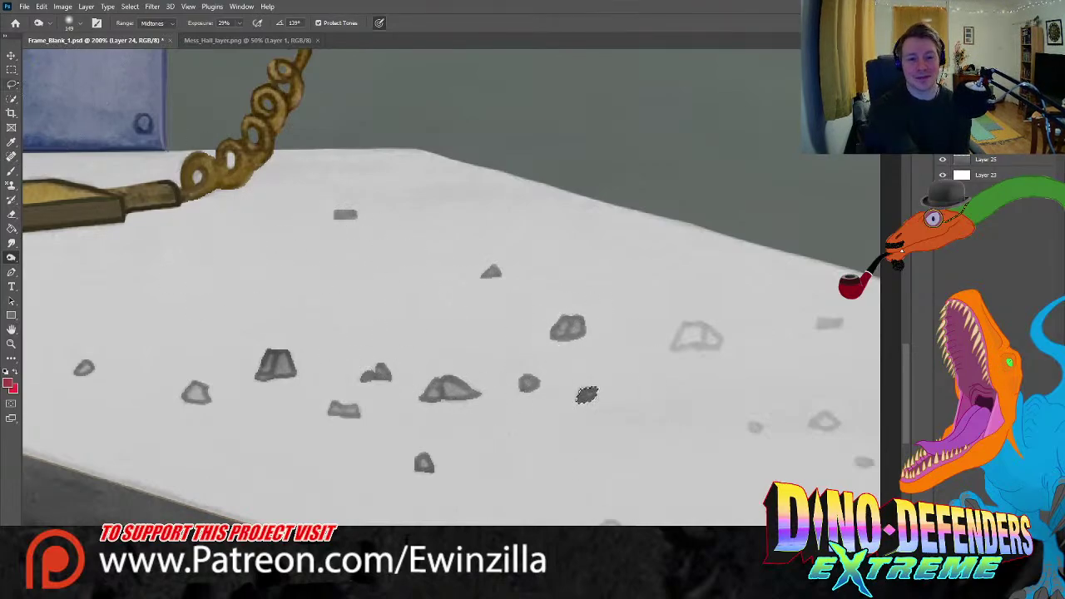
pyautogui.press('l')
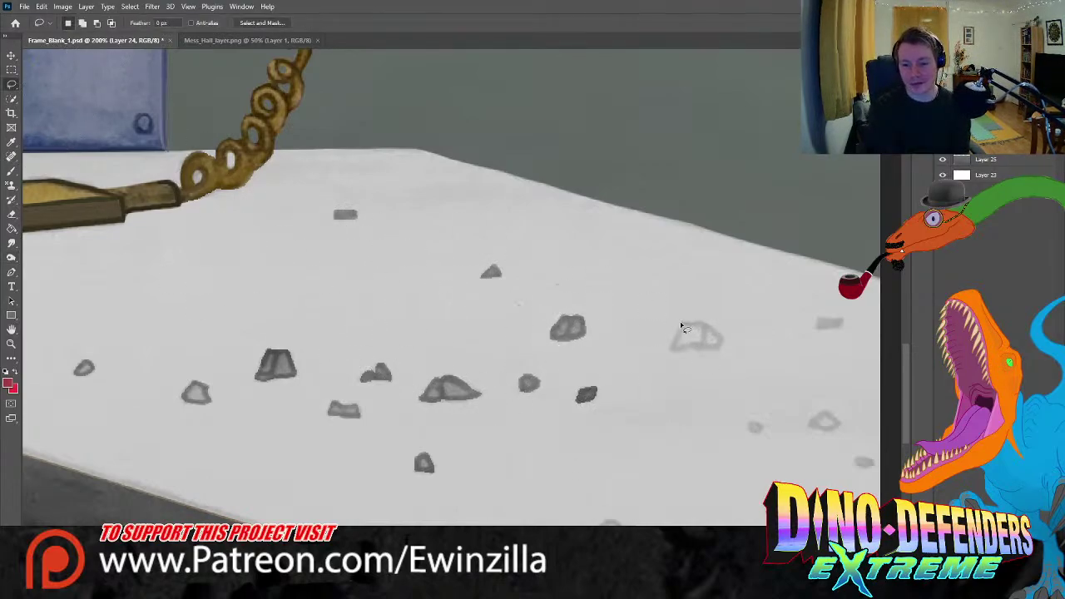
# - Lasso and burn darker the wide trapezoidal two-part fragment, then the small one at the lower edge of the view, deselecting each
pyautogui.moveTo(681, 325)
pyautogui.mouseDown()
pyautogui.moveTo(670, 351)
pyautogui.moveTo(721, 354)
pyautogui.moveTo(727, 344)
pyautogui.moveTo(691, 323)
pyautogui.moveTo(713, 308)
pyautogui.moveTo(677, 327)
pyautogui.moveTo(699, 337)
pyautogui.mouseUp()
pyautogui.click(11, 257)
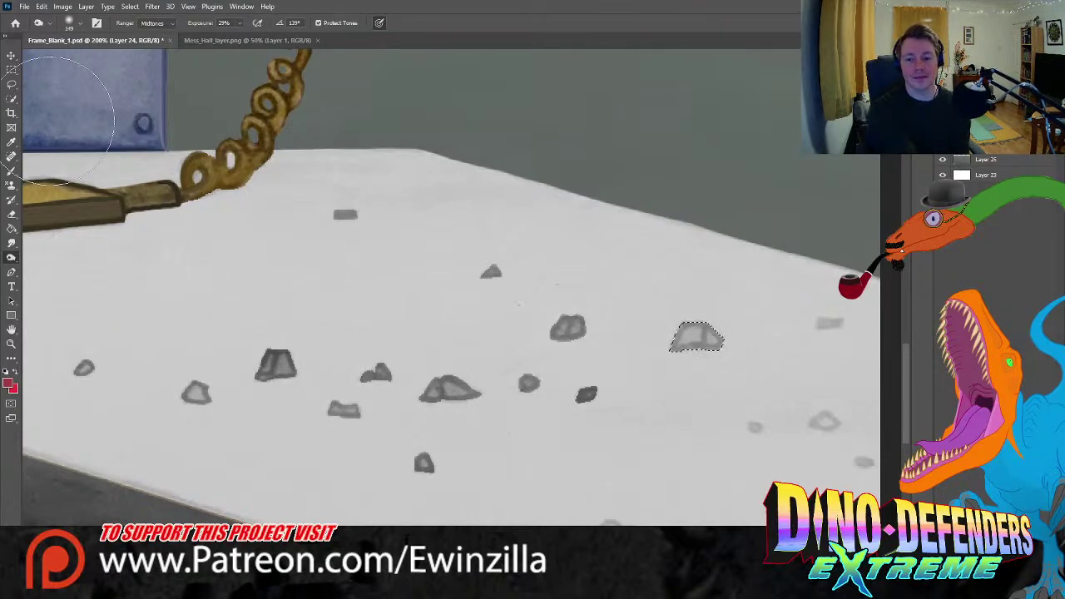
pyautogui.click(11, 84)
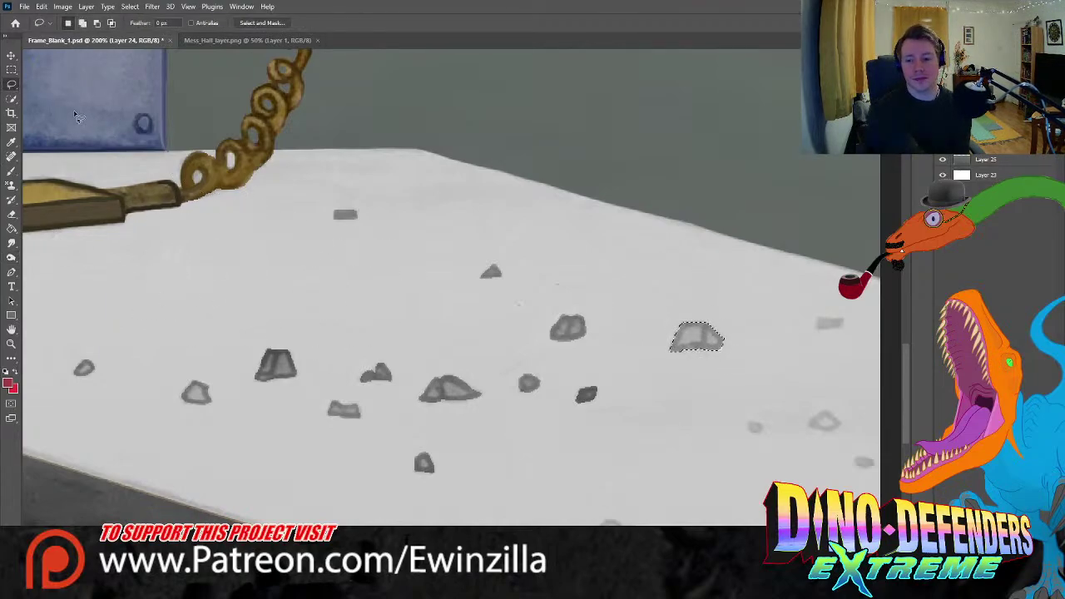
pyautogui.click(580, 483)
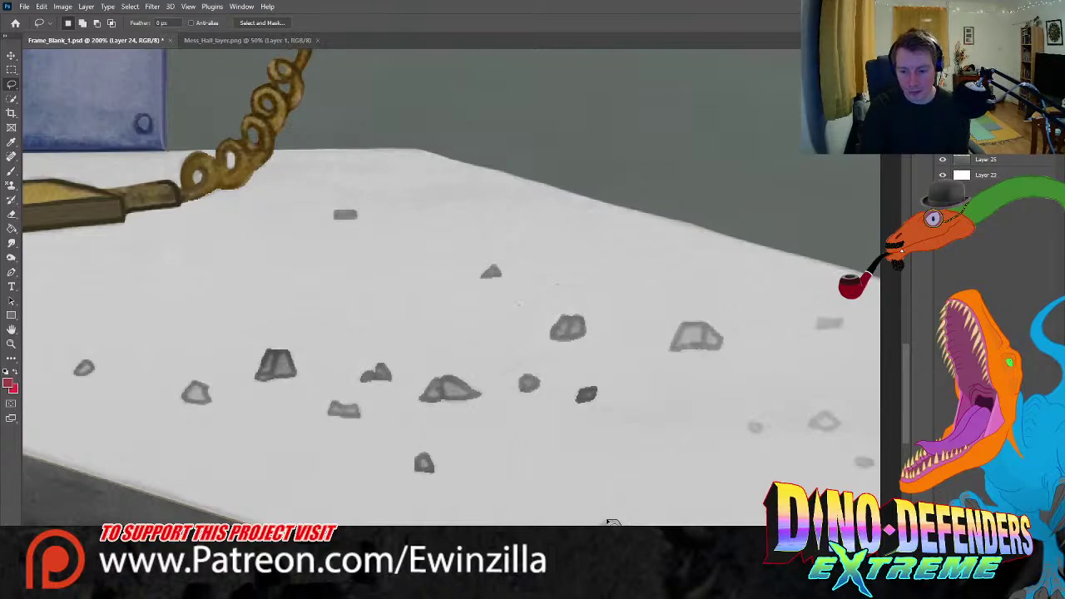
pyautogui.click(11, 257)
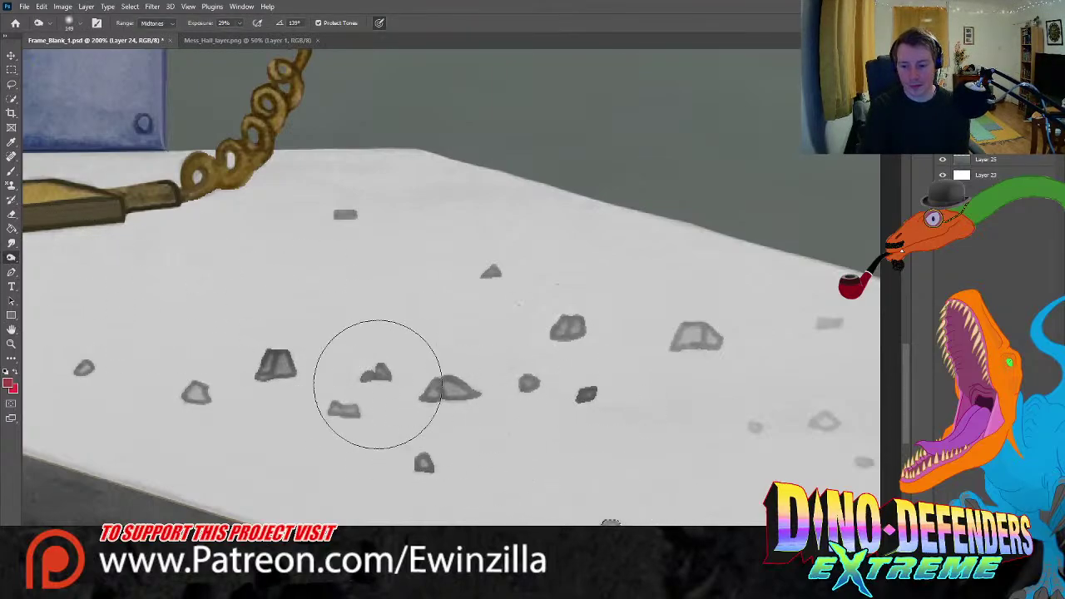
pyautogui.click(11, 70)
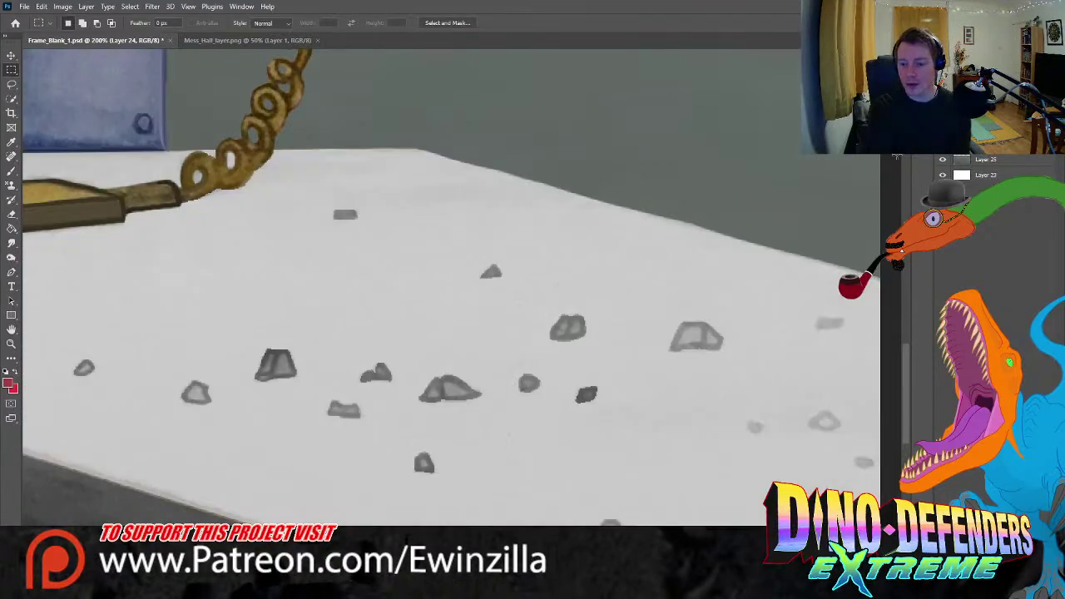
# - Lasso and burn to dark grey the small round fragment and the thin rectangular one near the table's far edge, deselecting each
pyautogui.click(12, 84)
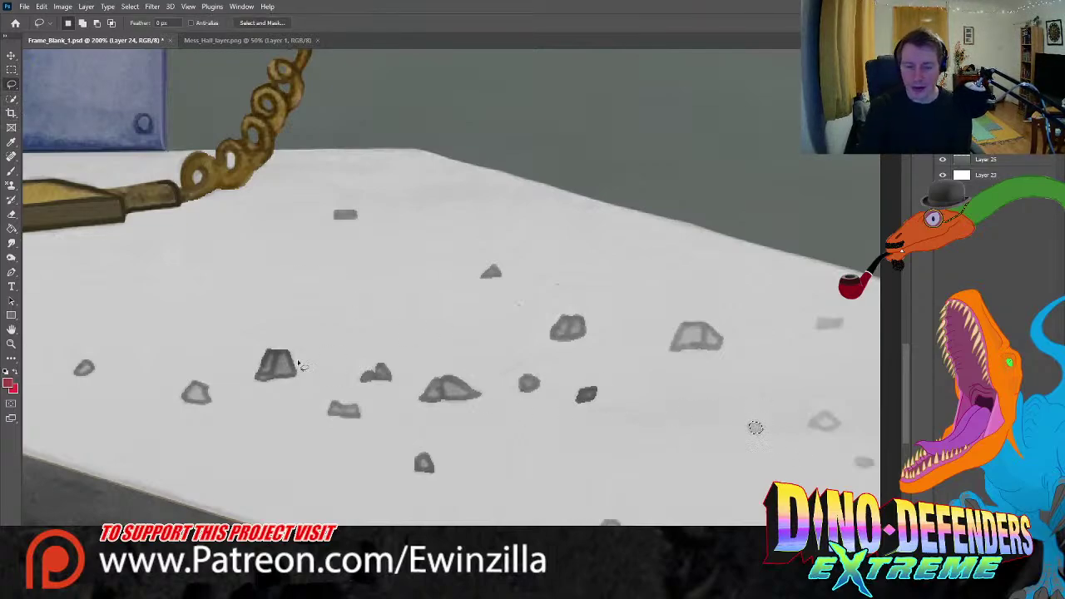
pyautogui.press('o')
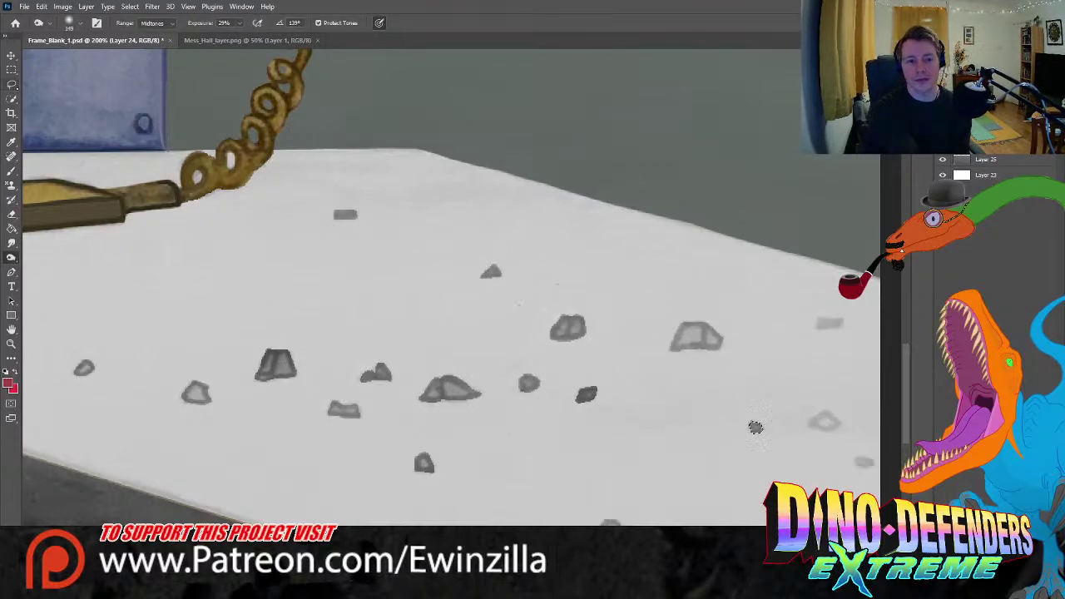
pyautogui.press('l')
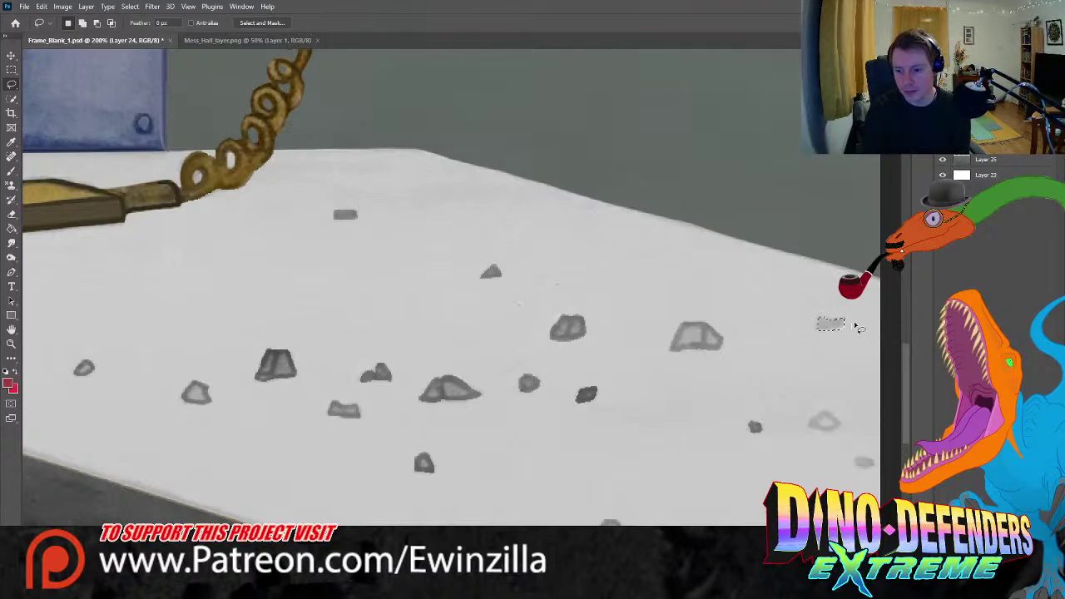
pyautogui.press('o')
pyautogui.moveTo(824, 275)
pyautogui.mouseDown()
pyautogui.moveTo(820, 332)
pyautogui.moveTo(799, 318)
pyautogui.moveTo(823, 316)
pyautogui.mouseUp()
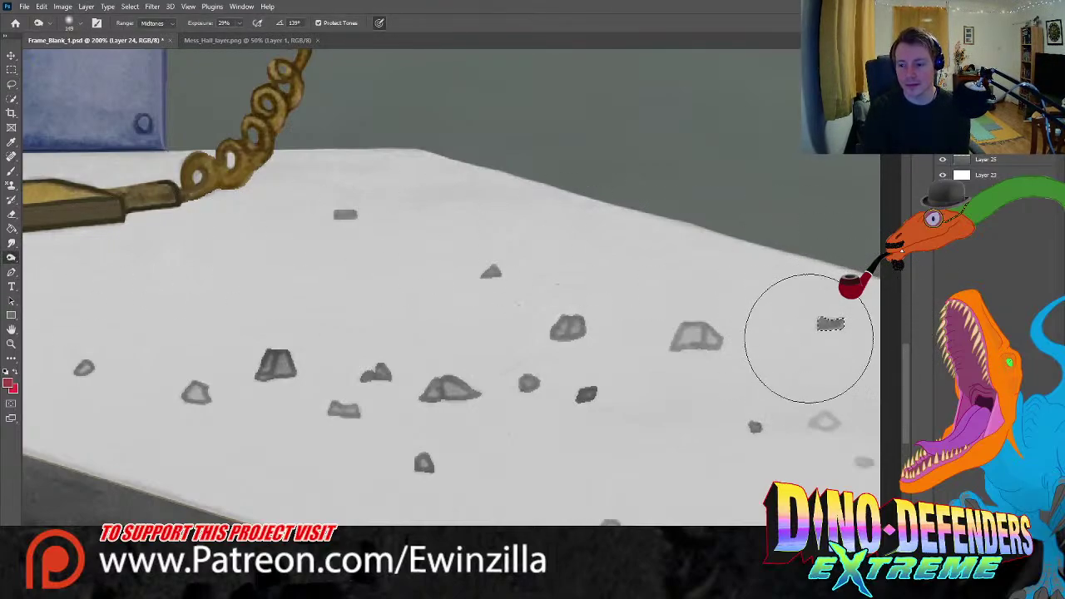
pyautogui.click(12, 84)
pyautogui.hotkey('ctrl', 'd')
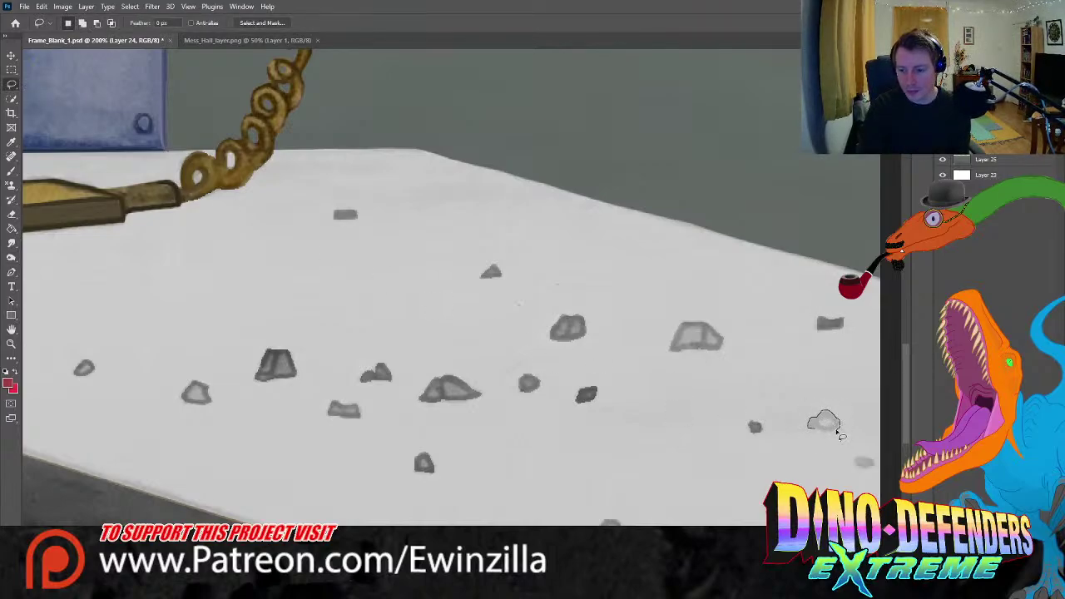
# - Lasso and burn darker the mound-shaped fragment and the small oval one beside it, deselecting each
pyautogui.moveTo(822, 434)
pyautogui.mouseDown()
pyautogui.moveTo(784, 423)
pyautogui.moveTo(832, 380)
pyautogui.moveTo(844, 405)
pyautogui.moveTo(821, 421)
pyautogui.moveTo(849, 357)
pyautogui.mouseUp()
pyautogui.click(12, 257)
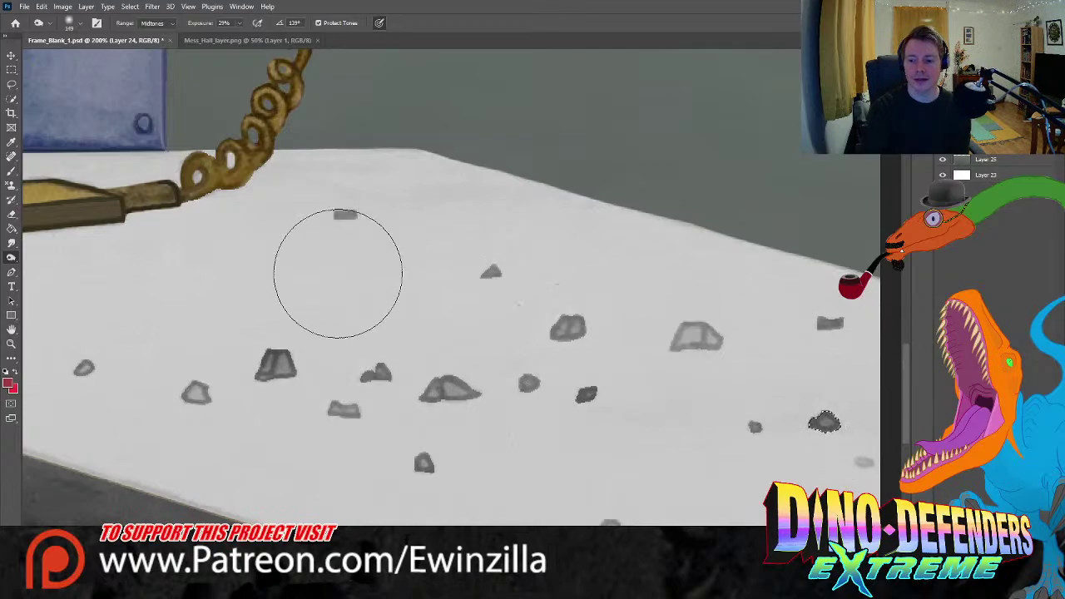
pyautogui.press('l')
pyautogui.hotkey('ctrl', 'd')
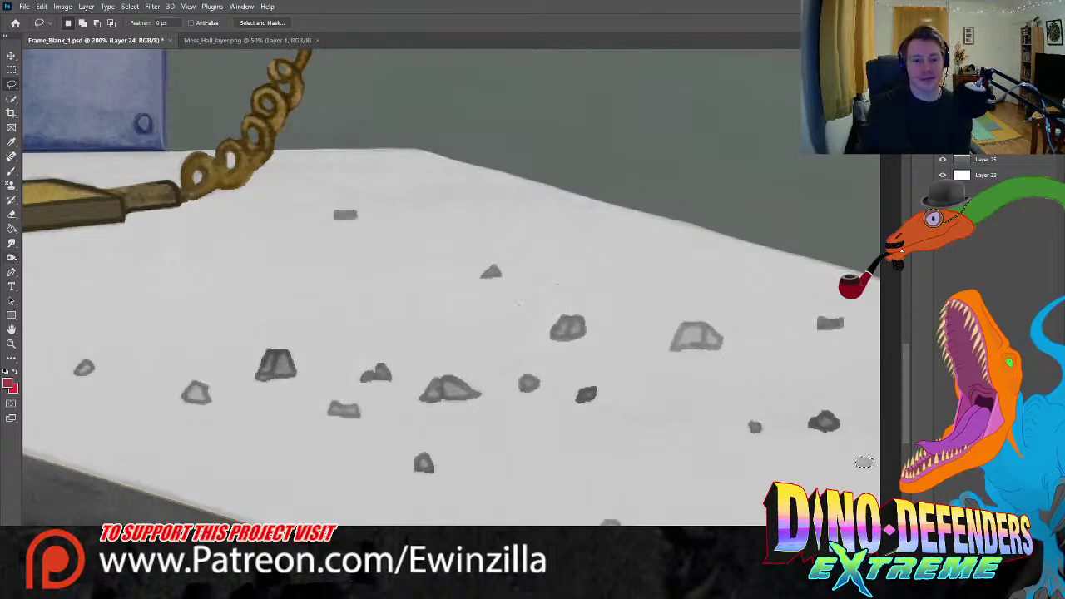
pyautogui.click(11, 257)
pyautogui.moveTo(847, 453); pyautogui.dragTo(861, 459)
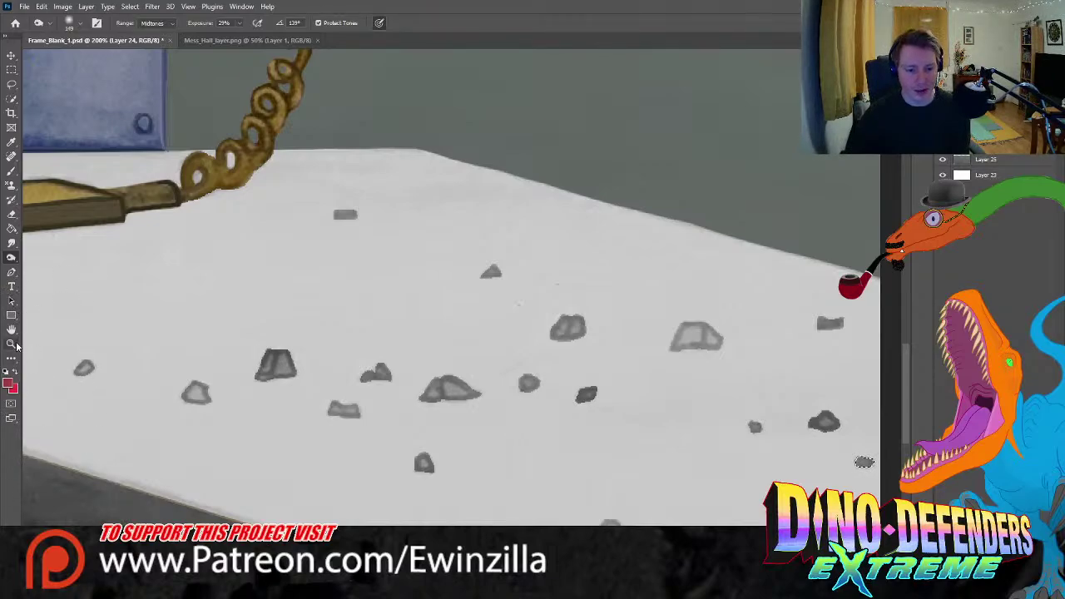
pyautogui.click(12, 345)
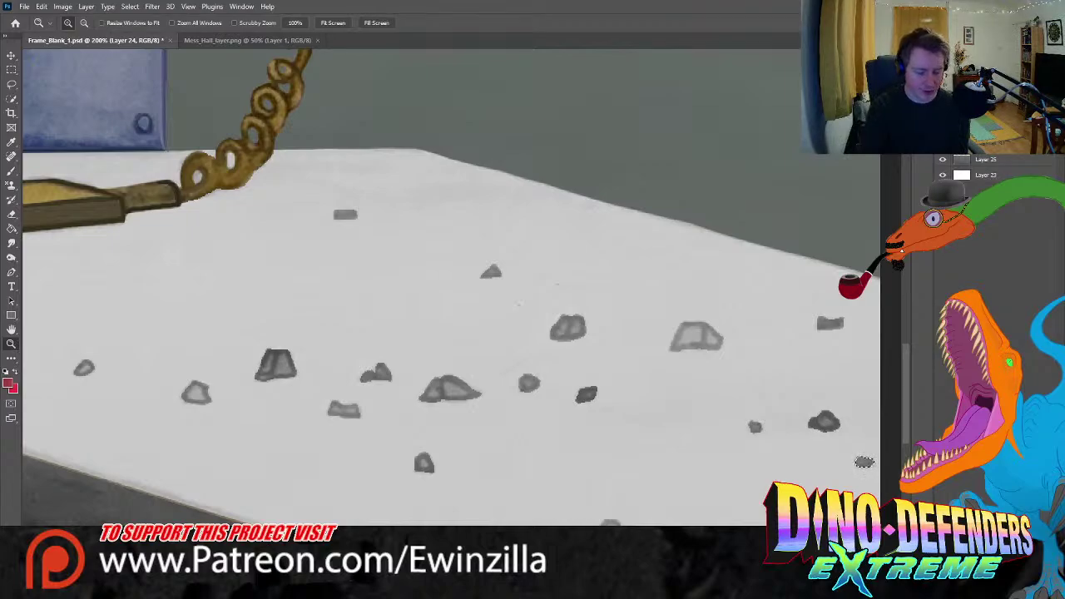
pyautogui.hotkey('ctrl', '0')
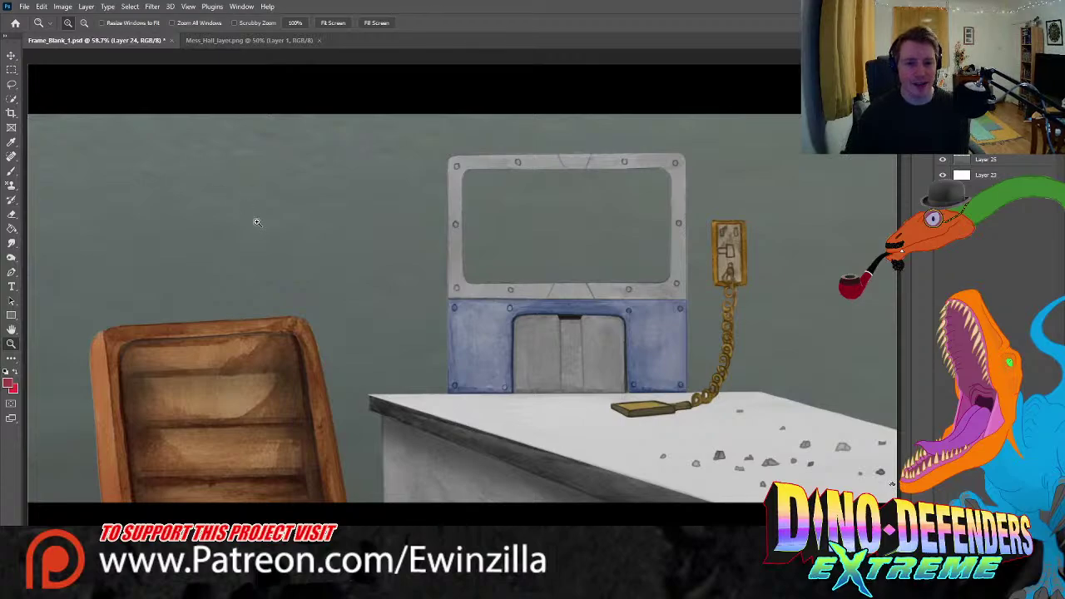
pyautogui.click(10, 85)
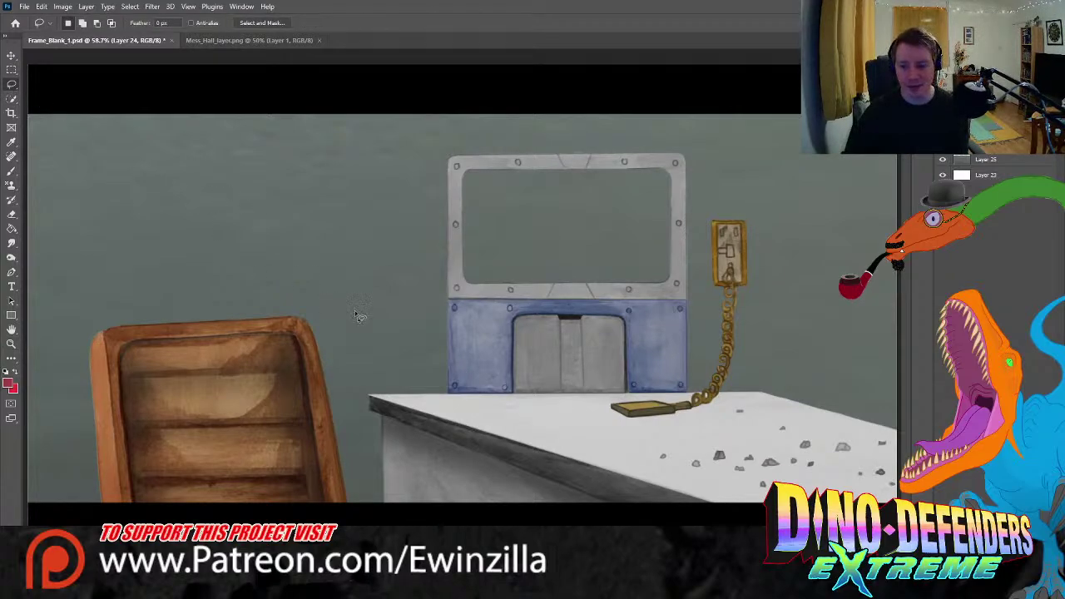
# - In Mess_Hall_layer.png, clear the selection, sample the brown of the chair behind the front table, and return to Frame_Blank_1.psd
pyautogui.click(209, 40)
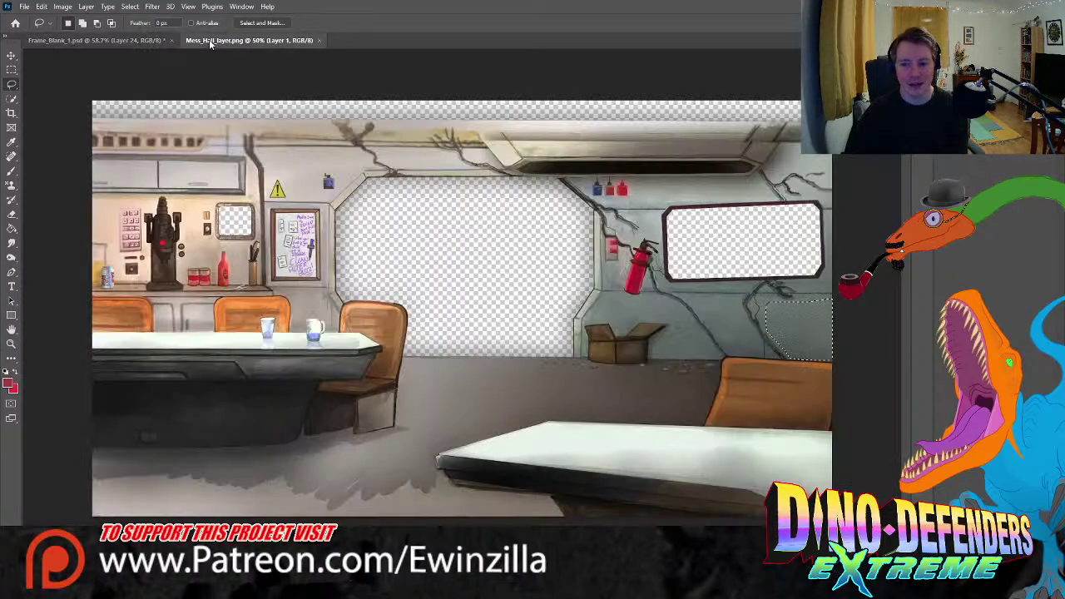
pyautogui.click(11, 69)
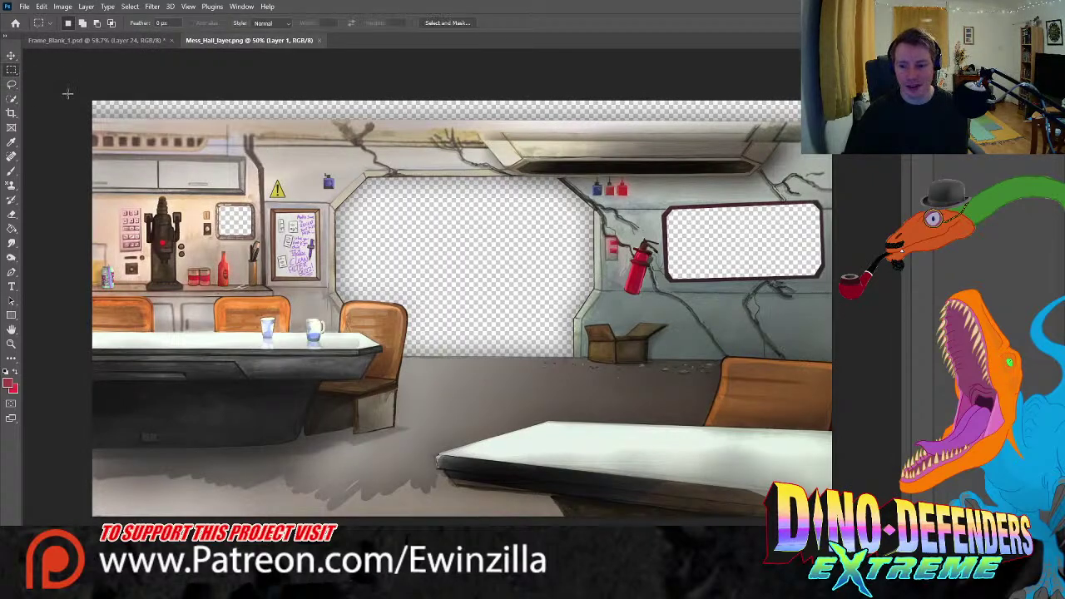
pyautogui.click(12, 85)
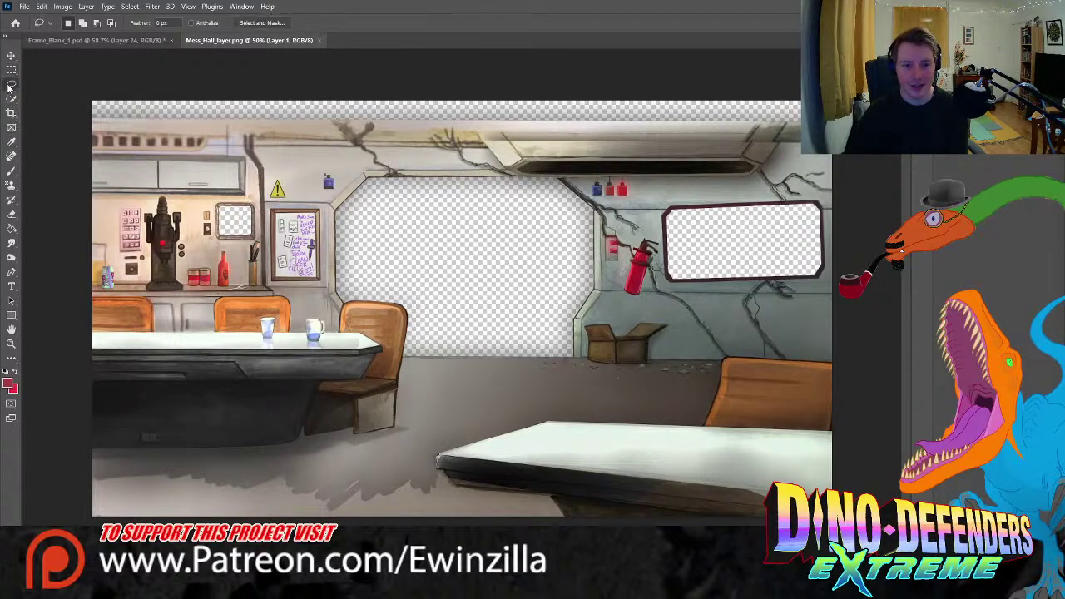
pyautogui.click(12, 142)
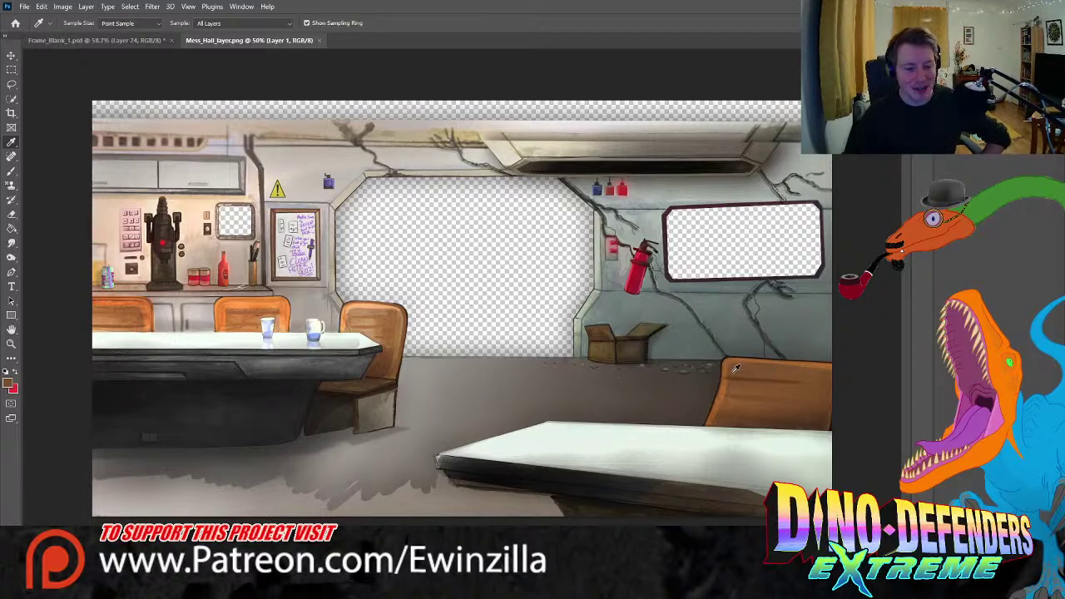
pyautogui.click(110, 41)
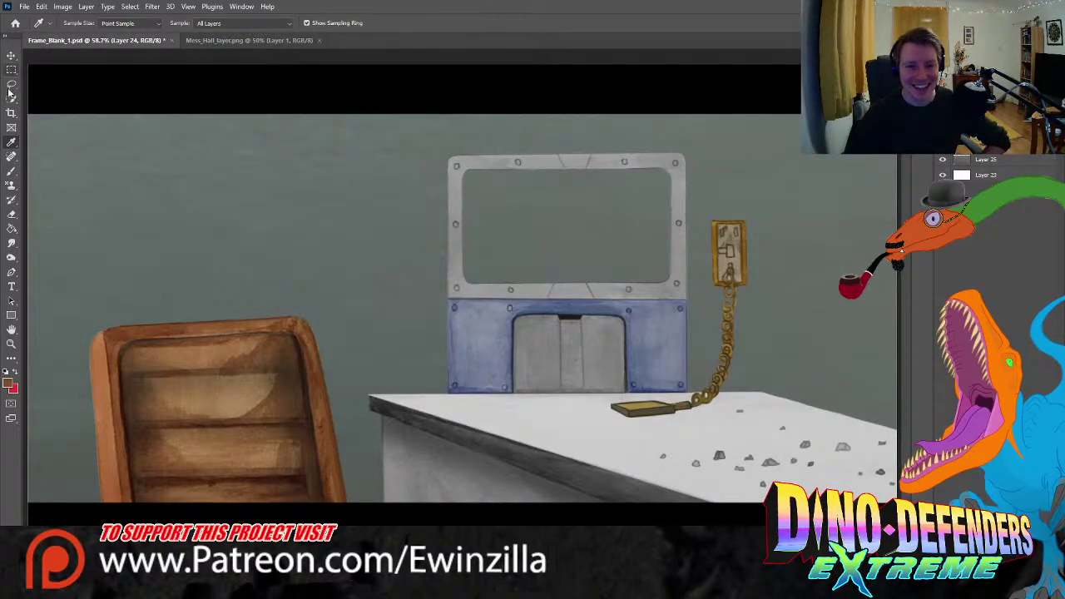
# - Fill the chair's frame and light backrest panels with the sampled brown, using the Paint Bucket in Normal mode at reduced opacity
pyautogui.click(12, 228)
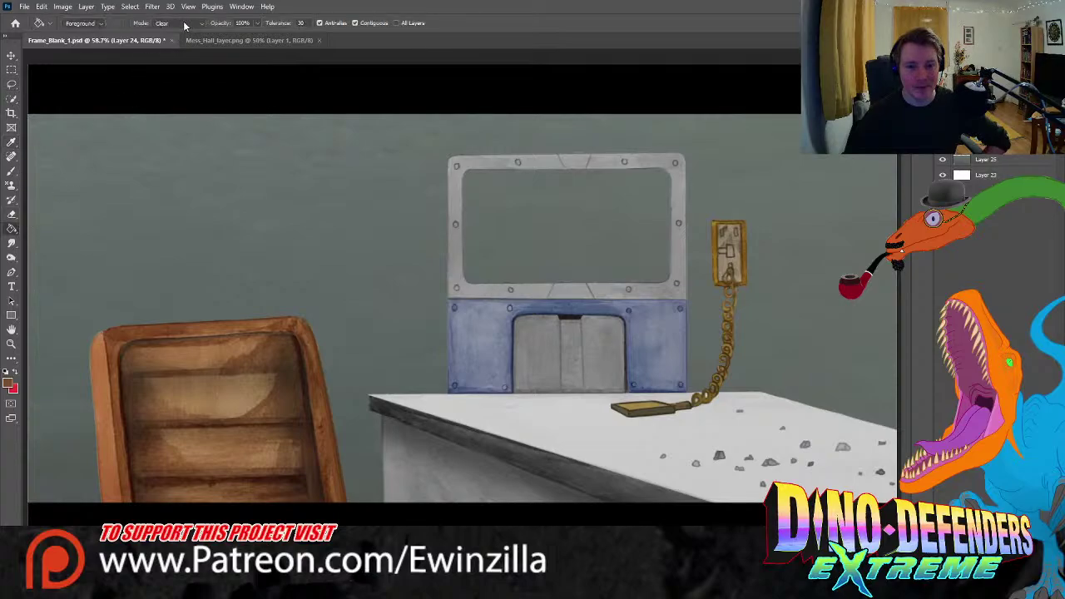
pyautogui.scroll(3, 178, 26)
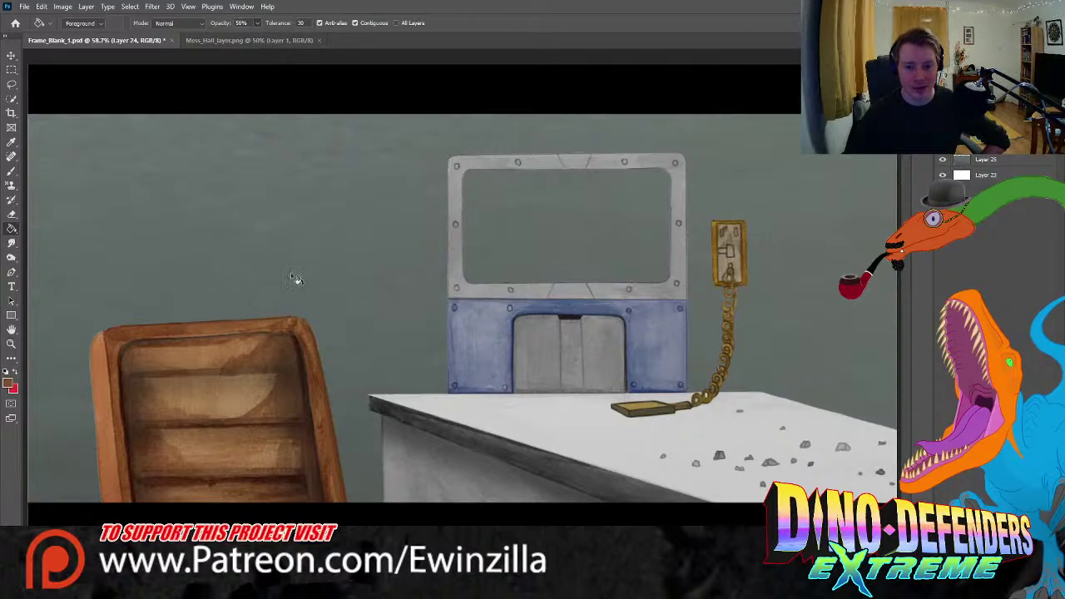
pyautogui.click(249, 397)
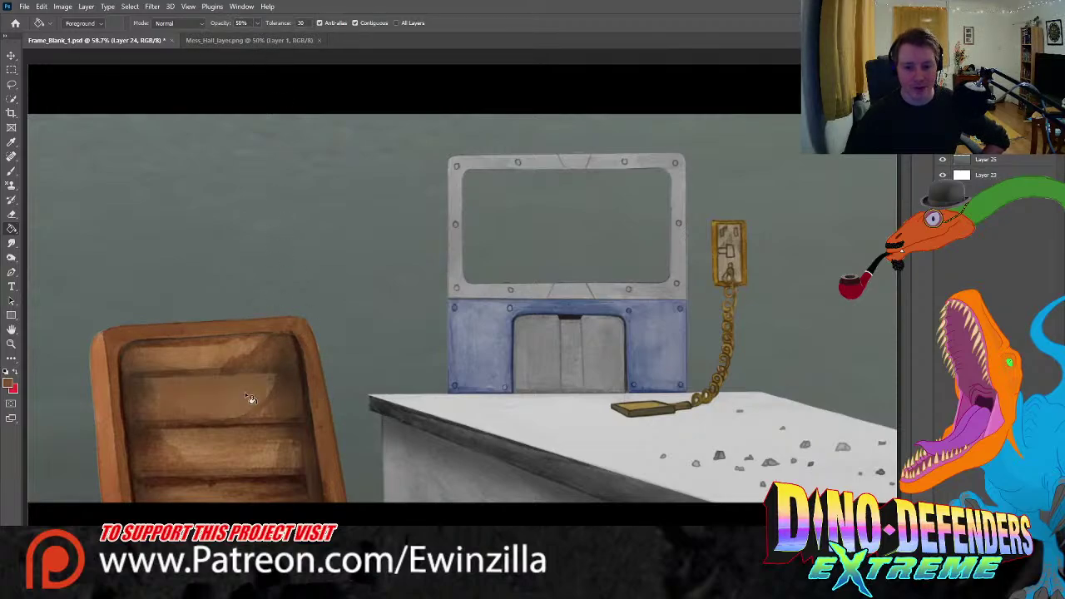
pyautogui.click(208, 366)
pyautogui.click(254, 454)
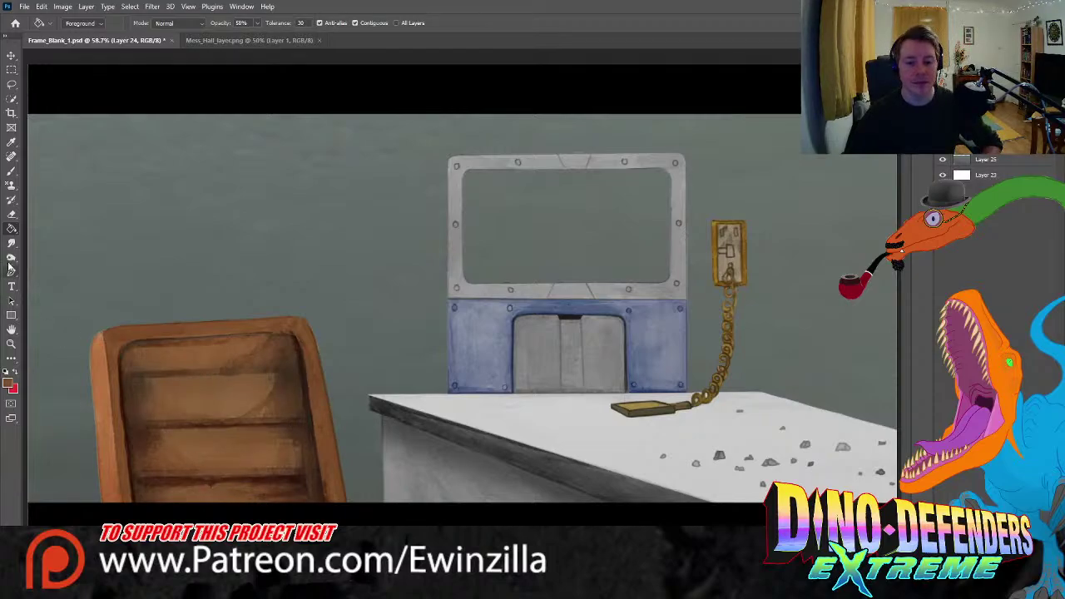
# - Undo the trial brush stroke and blend the chair's backrest panels with a large soft brush in the sampled brown at 26% opacity
pyautogui.click(12, 171)
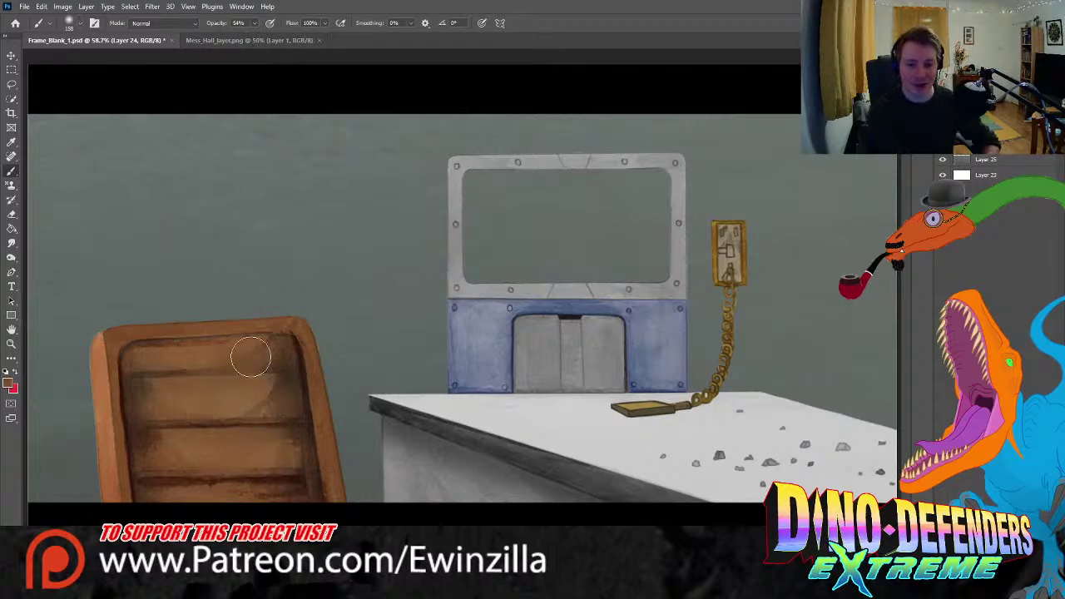
pyautogui.hotkey('ctrl', 'z')
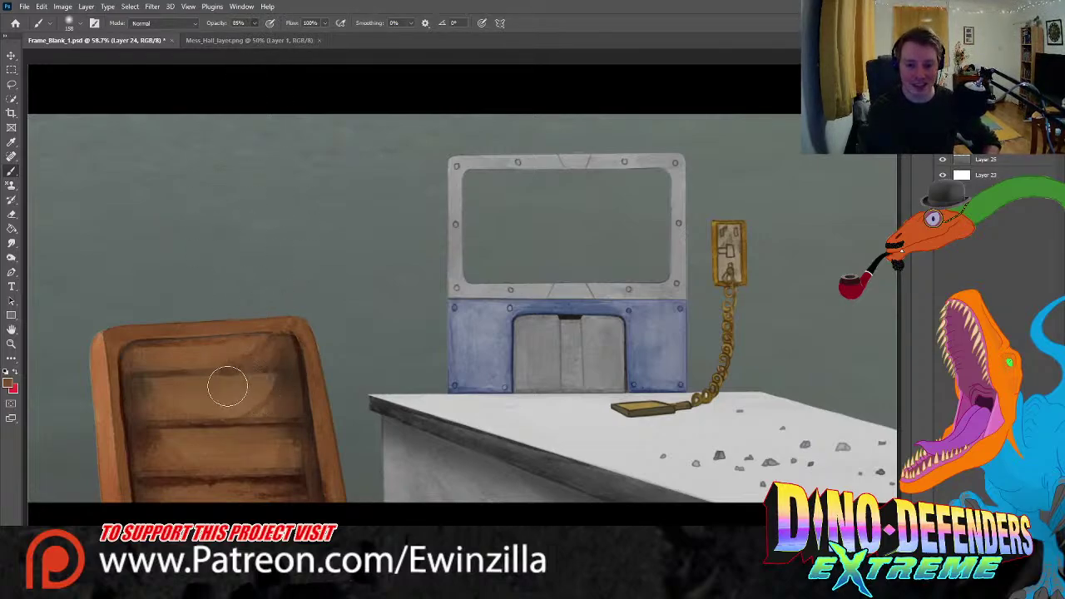
pyautogui.press('8')
pyautogui.press('5')
pyautogui.moveTo(275, 340); pyautogui.dragTo(241, 374)
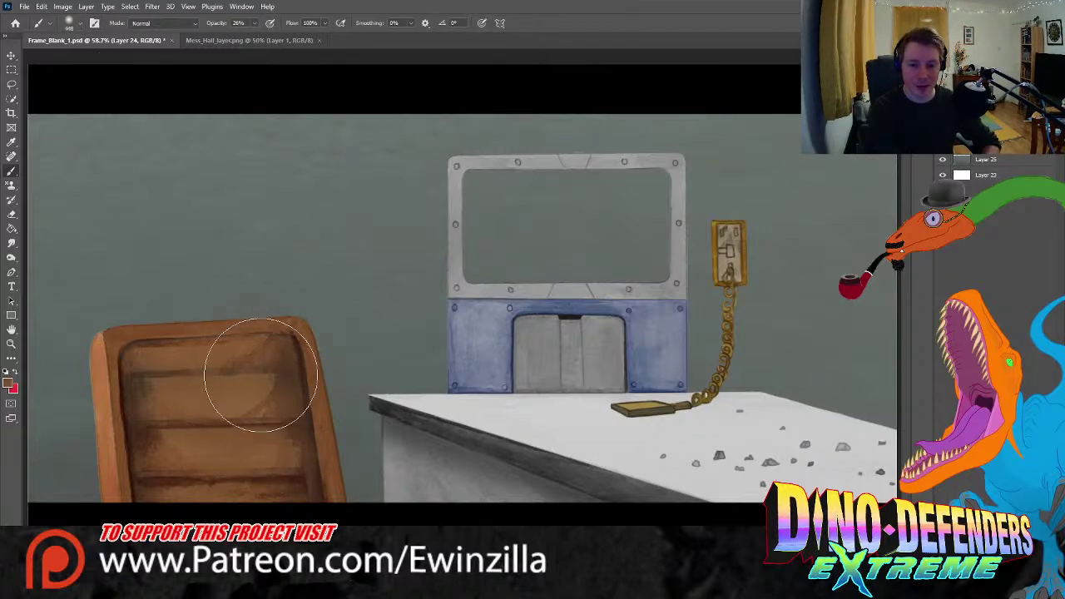
pyautogui.moveTo(268, 387)
pyautogui.mouseDown()
pyautogui.moveTo(142, 368)
pyautogui.moveTo(121, 353)
pyautogui.mouseUp()
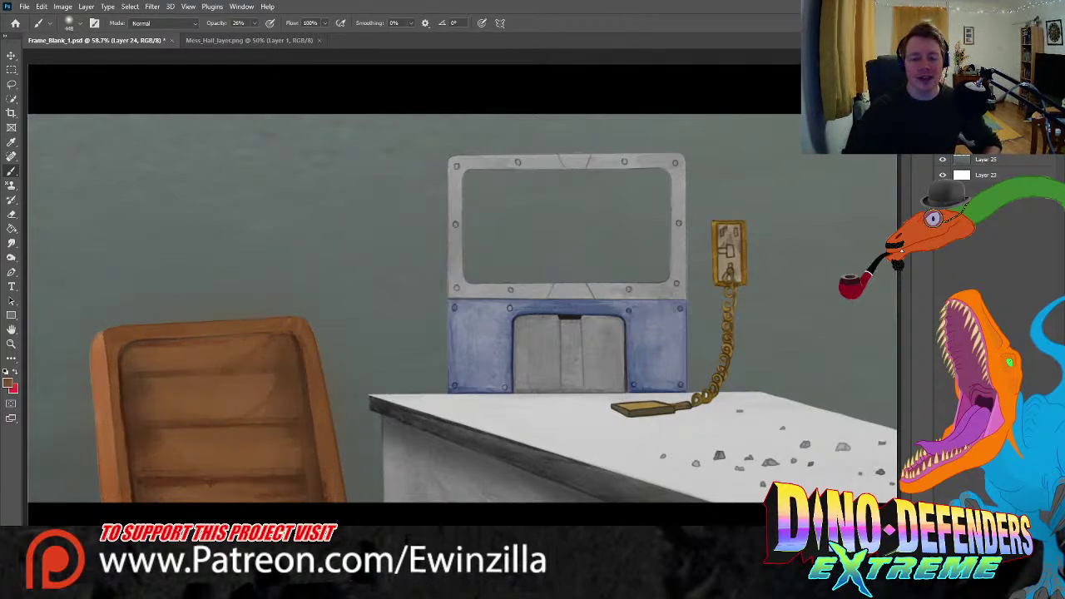
# - Delete the grey-green area inside the window frame from Layer 25 with a rectangular selection and deselect it
pyautogui.click(11, 70)
pyautogui.hotkey('alt', '[')
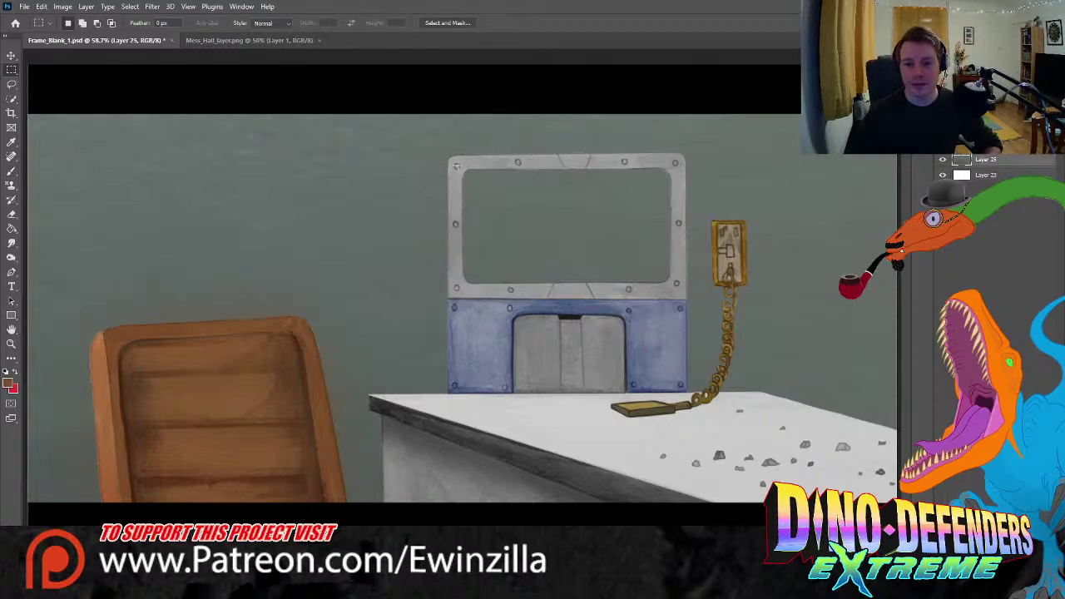
pyautogui.moveTo(456, 167); pyautogui.dragTo(681, 293)
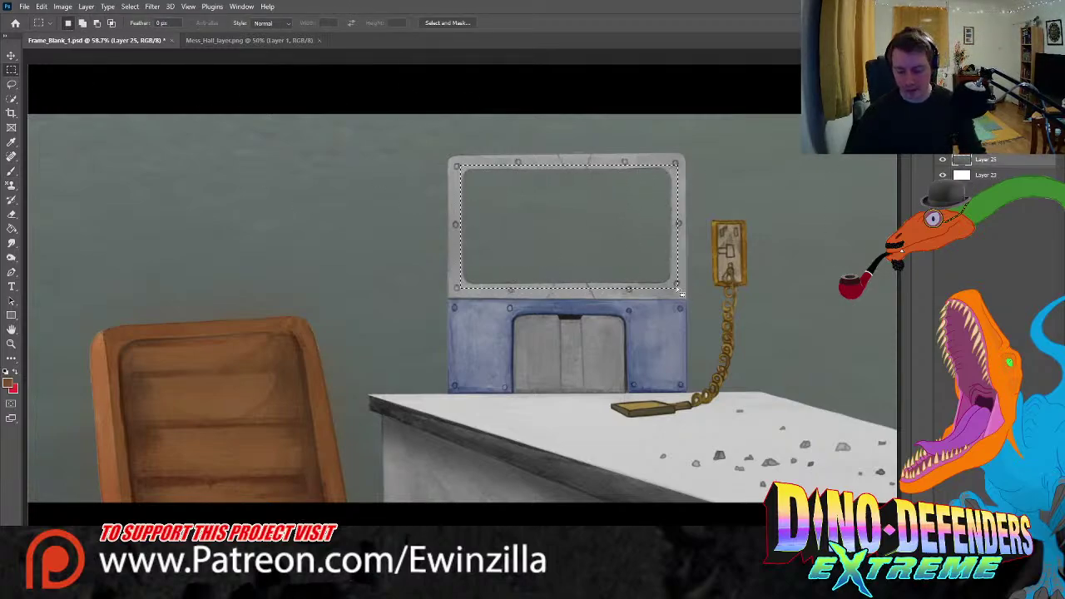
pyautogui.press('Delete')
pyautogui.hotkey('ctrl', 'd')
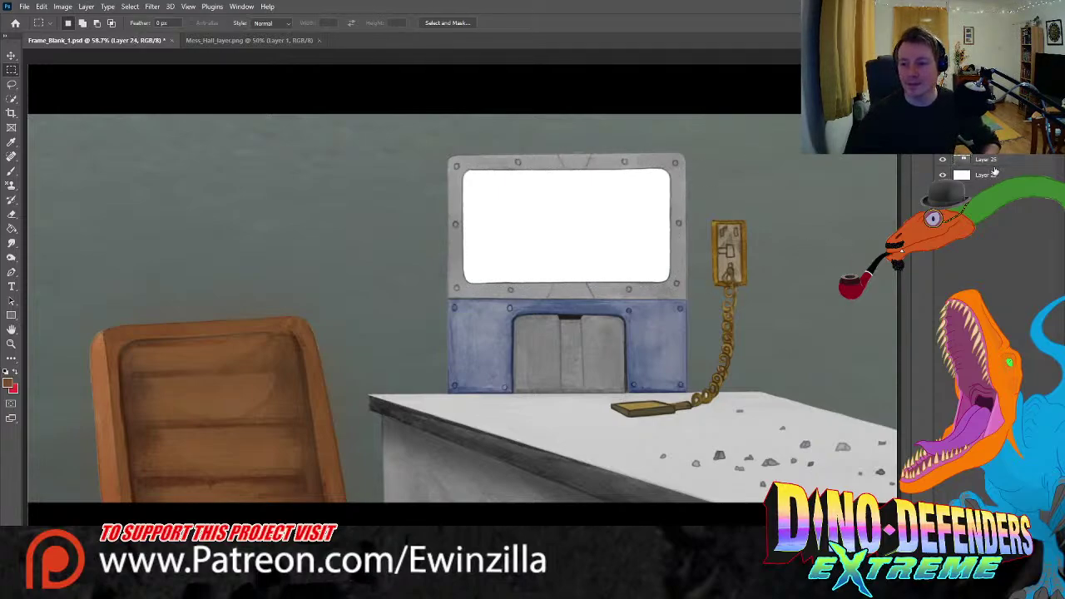
# - Burn soft shading into the wall around the chair and table and onto the chair's lower part, and switch to the Smudge tool
pyautogui.click(12, 258)
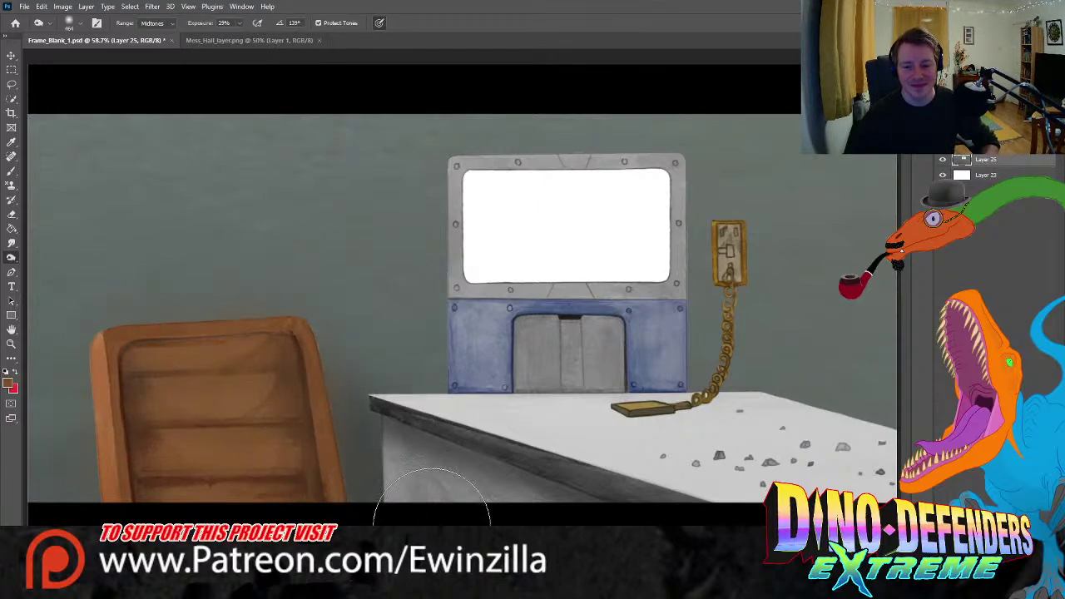
pyautogui.moveTo(109, 503); pyautogui.dragTo(130, 441)
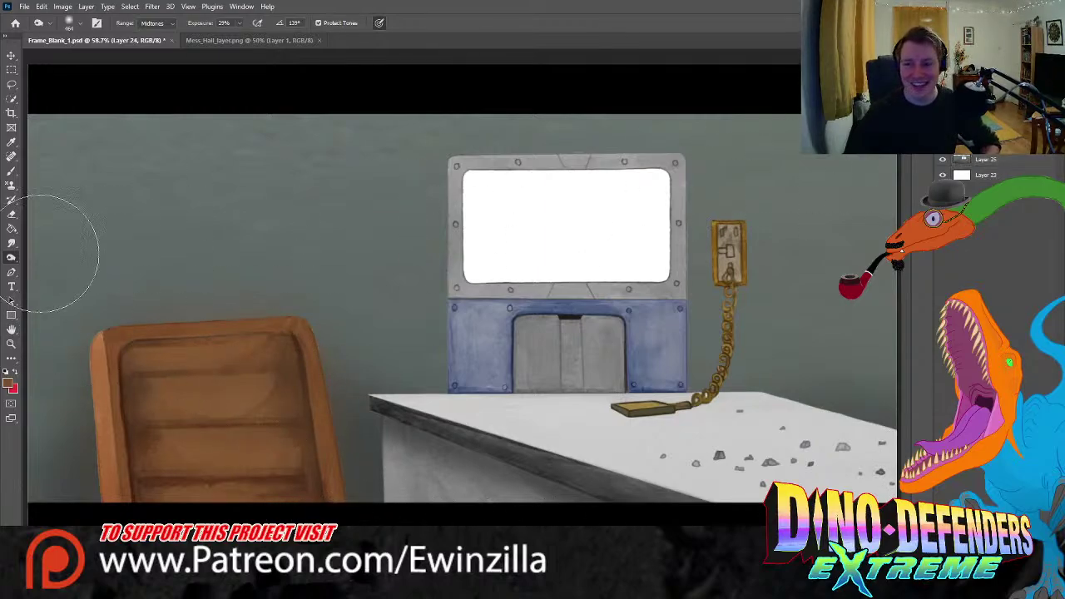
pyautogui.click(10, 242)
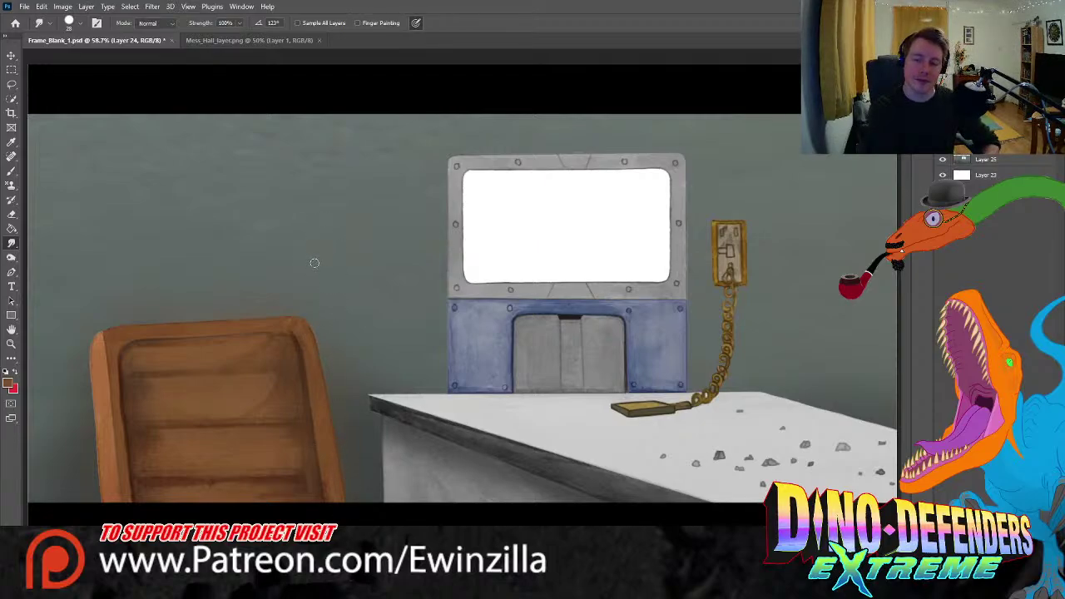
# - Sample a light grey from Mess_Hall_layer.png and brush a soft highlight over the upper wall on Layer 25, using a very large brush at 26% opacity
pyautogui.click(250, 40)
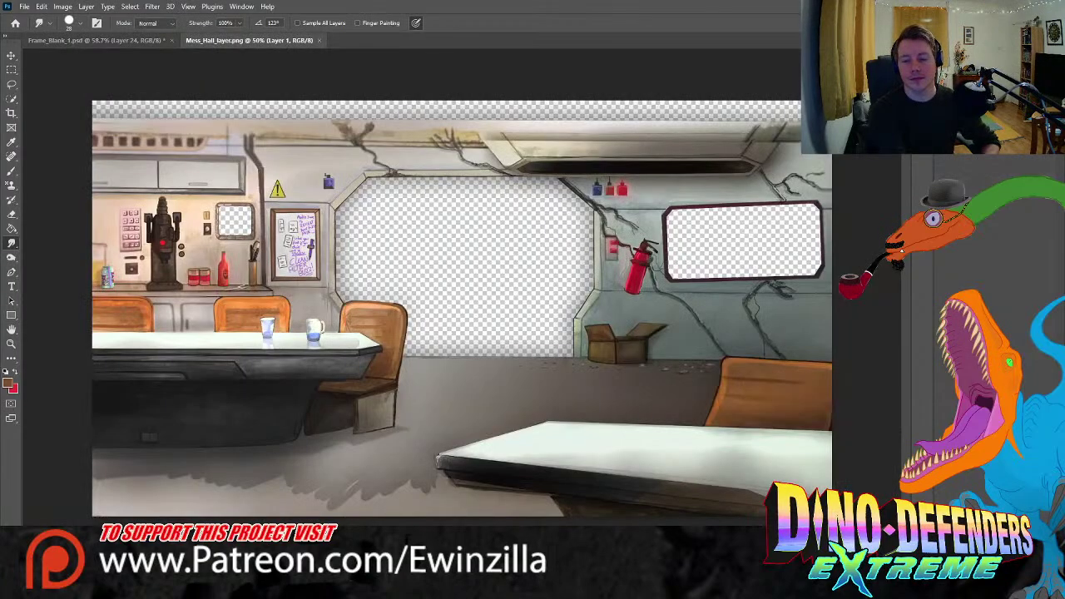
pyautogui.press('i')
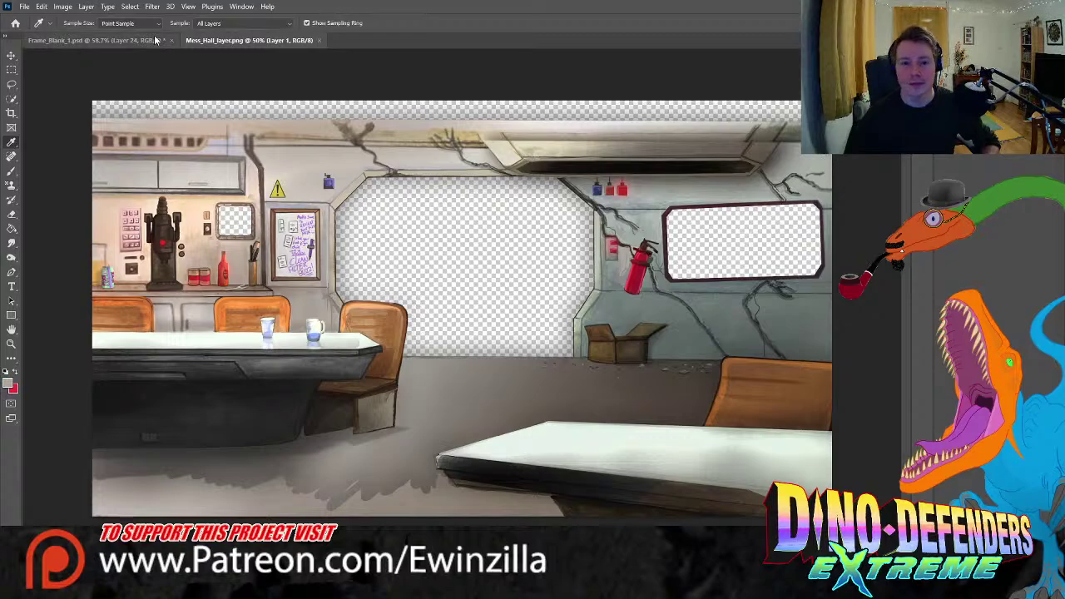
pyautogui.click(94, 39)
pyautogui.click(13, 171)
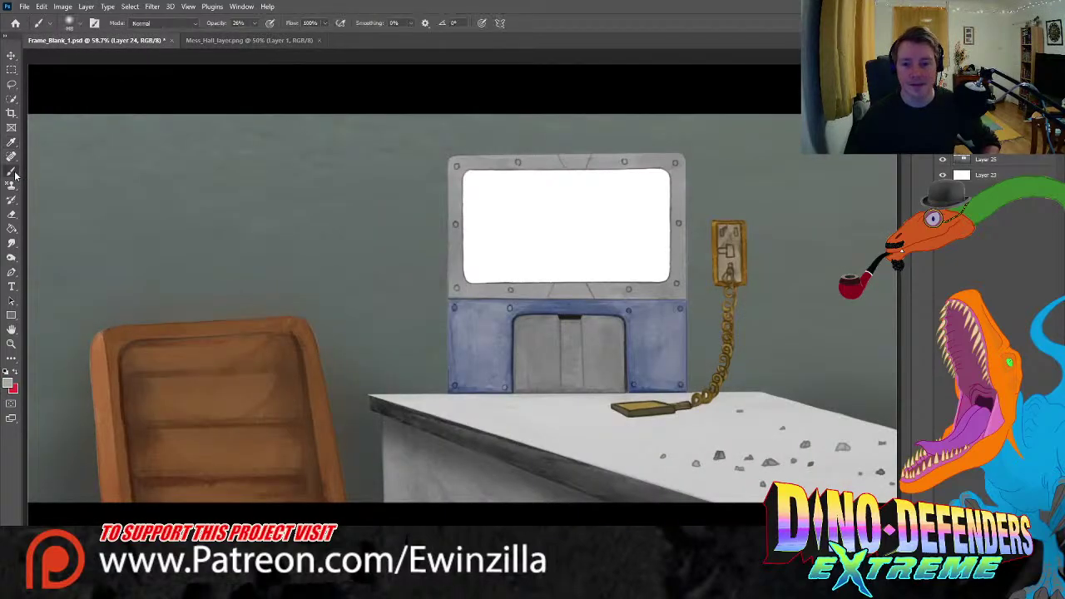
pyautogui.click(1046, 159)
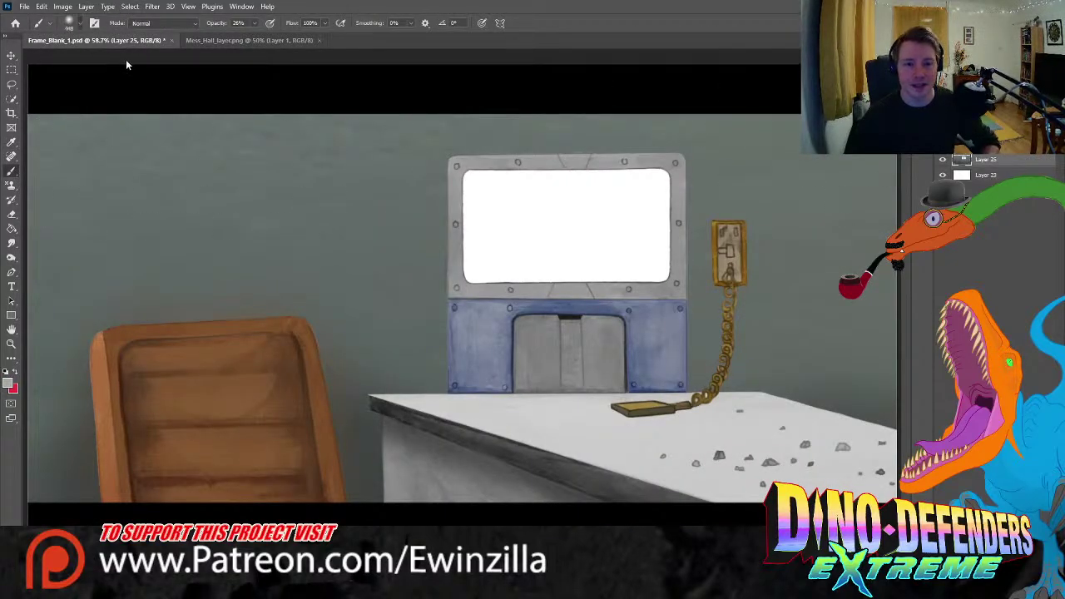
pyautogui.press(']')
pyautogui.press(']')
pyautogui.press(']')
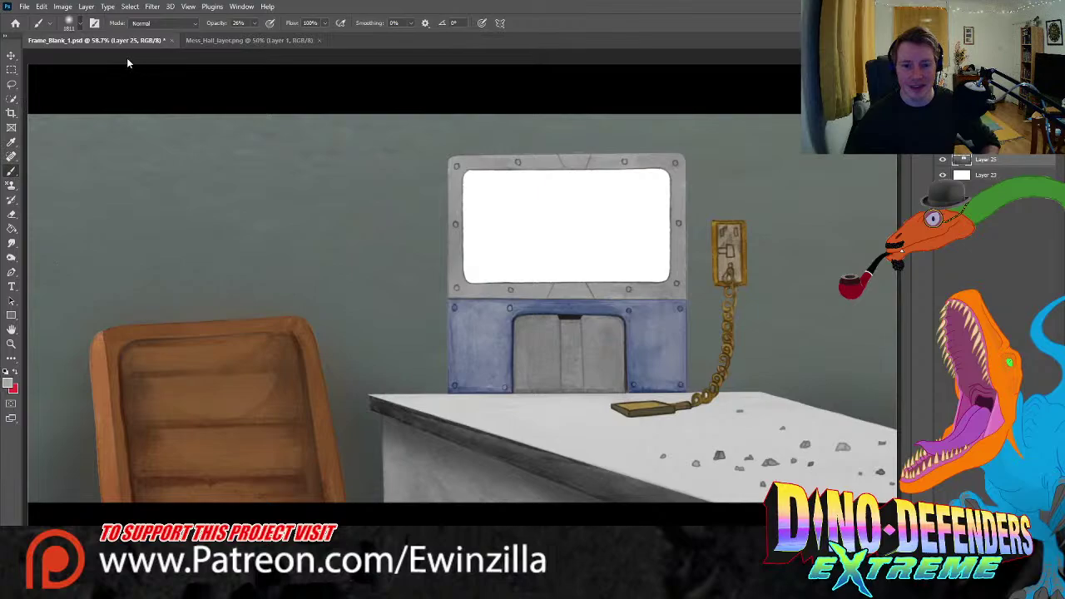
pyautogui.press('[')
pyautogui.press('[')
pyautogui.press('[')
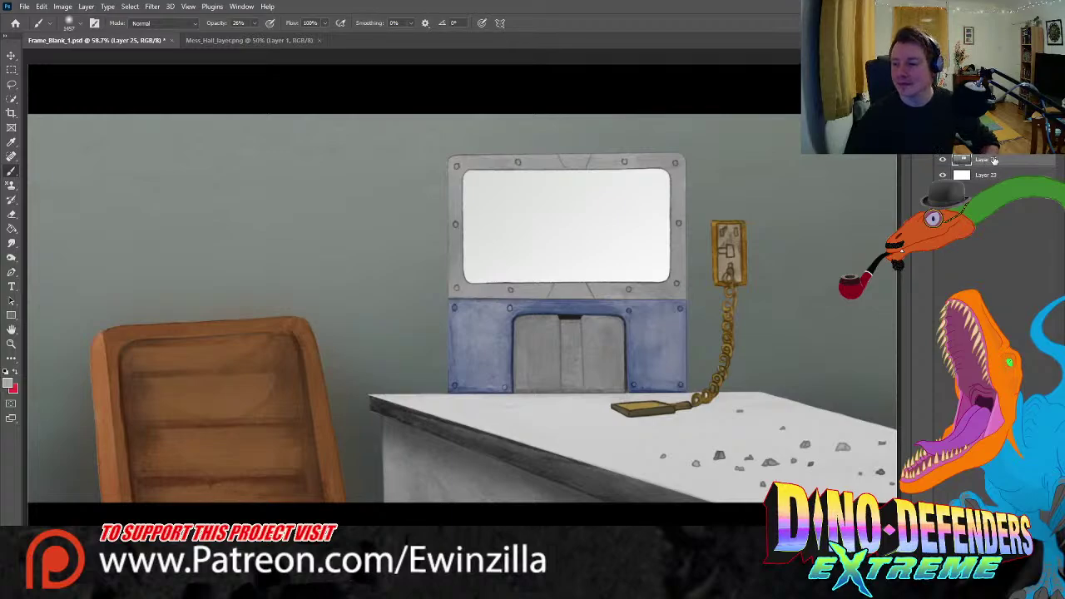
# - Clear the light grey haze inside the window from Layer 25 with a rectangular selection, deselect it and make Layer 24 active
pyautogui.click(981, 158)
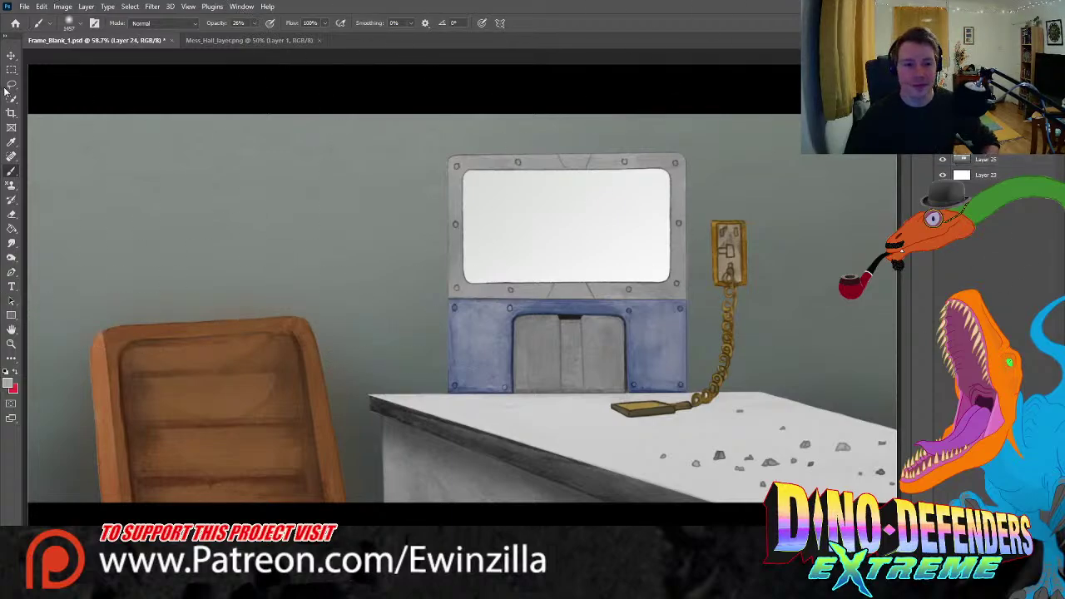
pyautogui.press('m')
pyautogui.moveTo(456, 166); pyautogui.dragTo(677, 285)
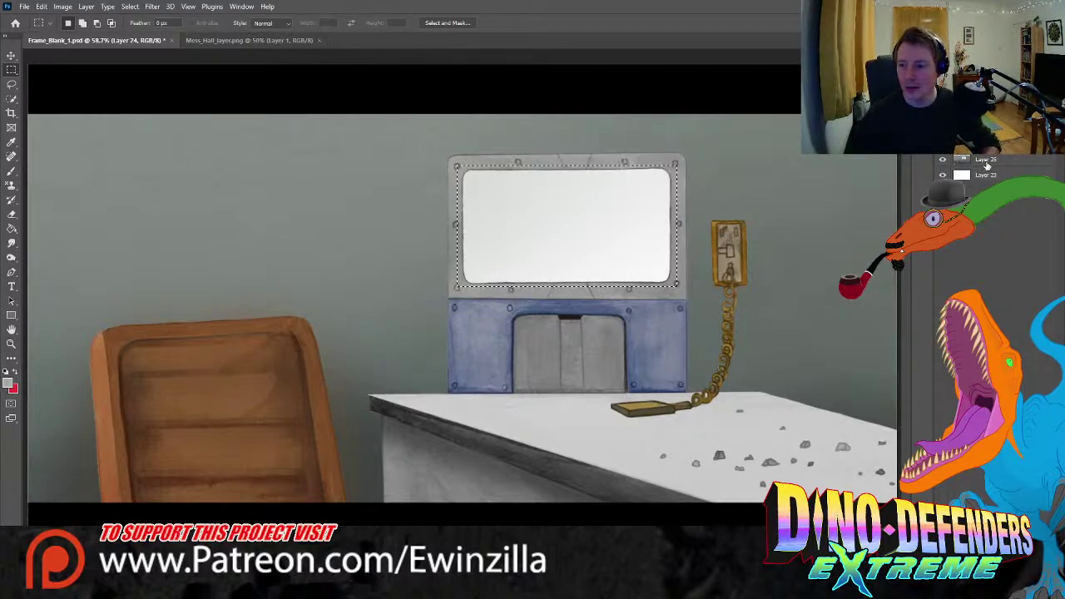
pyautogui.click(984, 160)
pyautogui.hotkey('alt', 'BackSpace')
pyautogui.hotkey('ctrl', 'd')
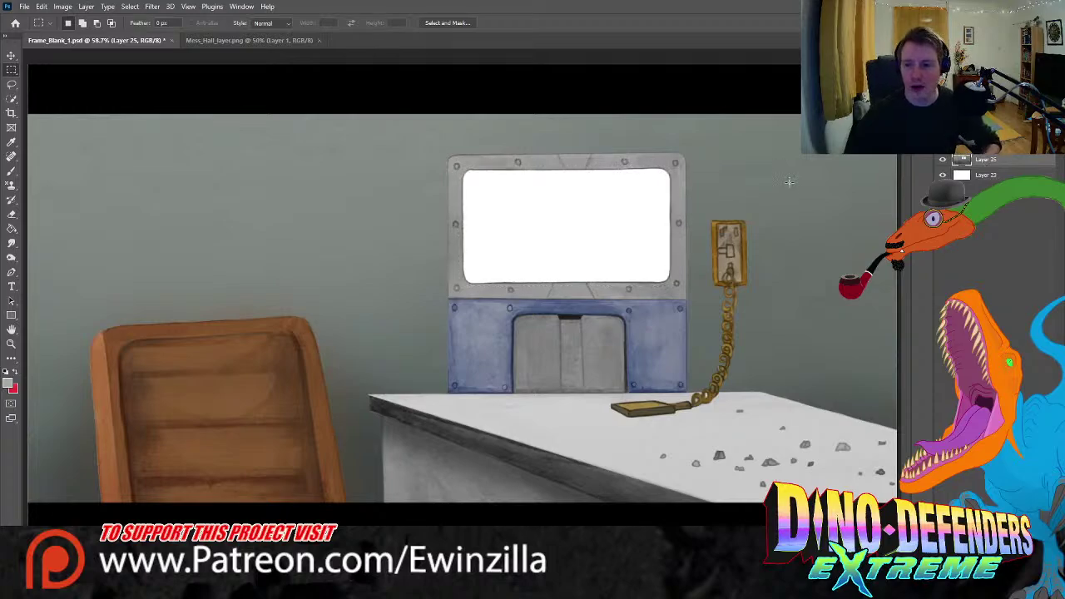
pyautogui.click(983, 178)
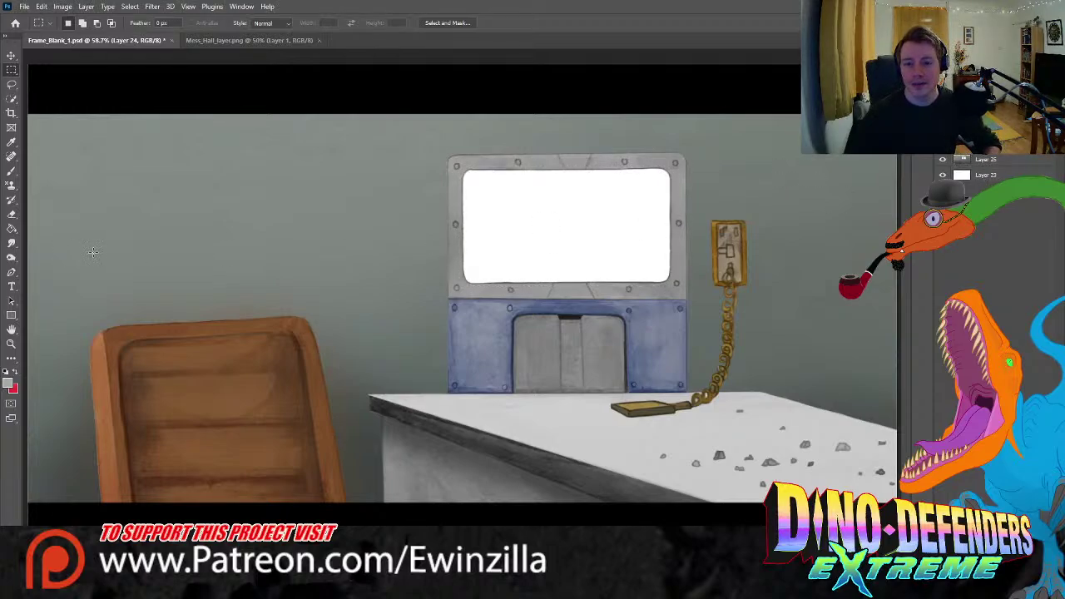
# - Smooth the window frame's outer side edges on Layer 24 with a small Smudge brush at 100% strength
pyautogui.click(10, 342)
pyautogui.click(722, 163)
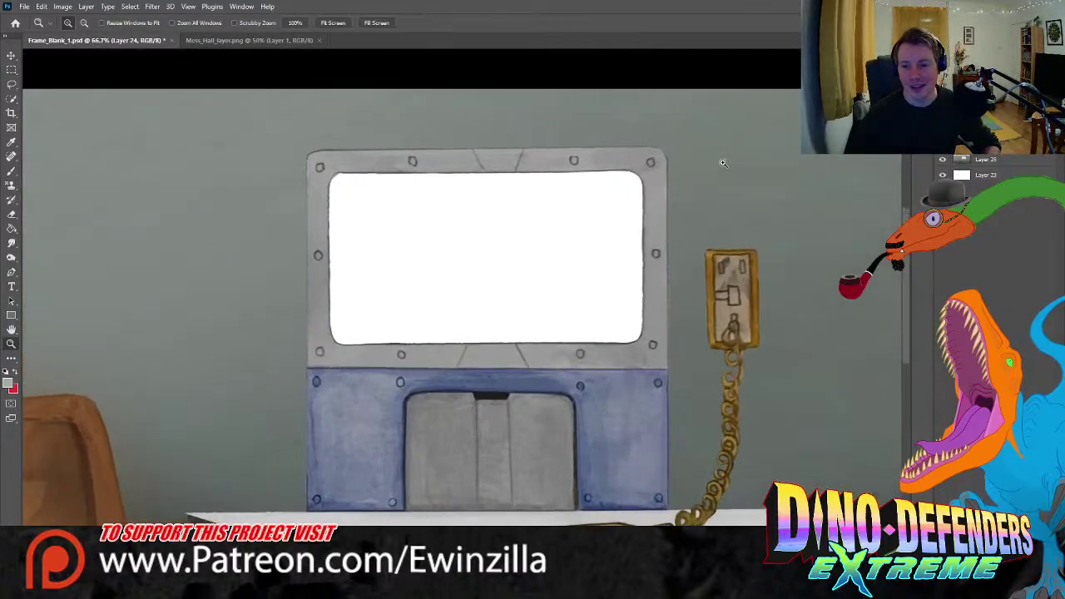
pyautogui.click(11, 242)
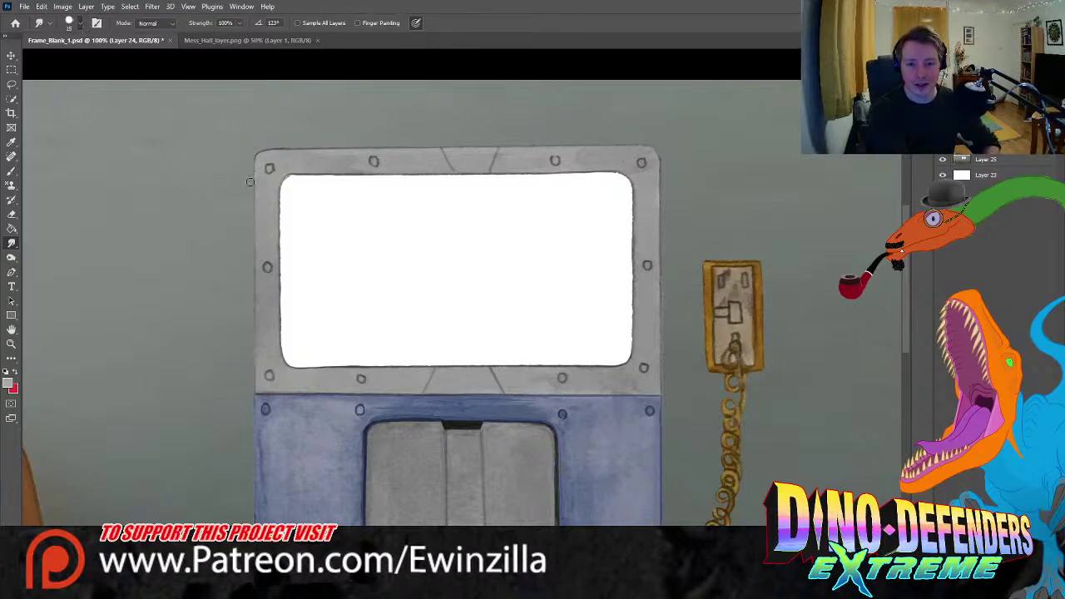
pyautogui.moveTo(258, 177)
pyautogui.mouseDown()
pyautogui.moveTo(255, 218)
pyautogui.moveTo(254, 160)
pyautogui.moveTo(252, 230)
pyautogui.moveTo(256, 160)
pyautogui.moveTo(253, 262)
pyautogui.mouseUp()
pyautogui.moveTo(254, 188); pyautogui.dragTo(254, 259)
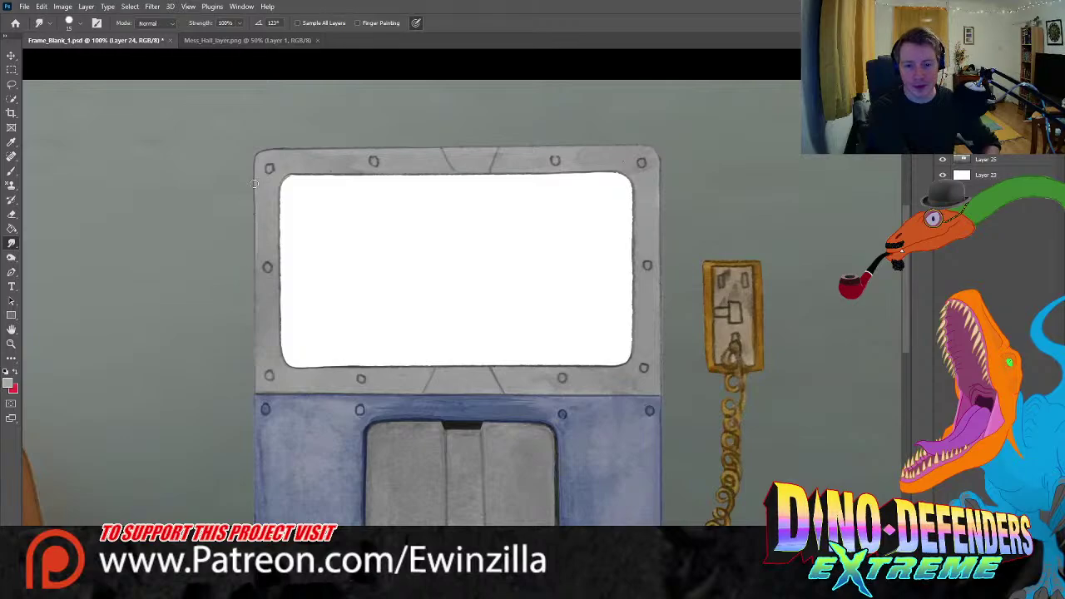
pyautogui.moveTo(254, 193); pyautogui.dragTo(254, 320)
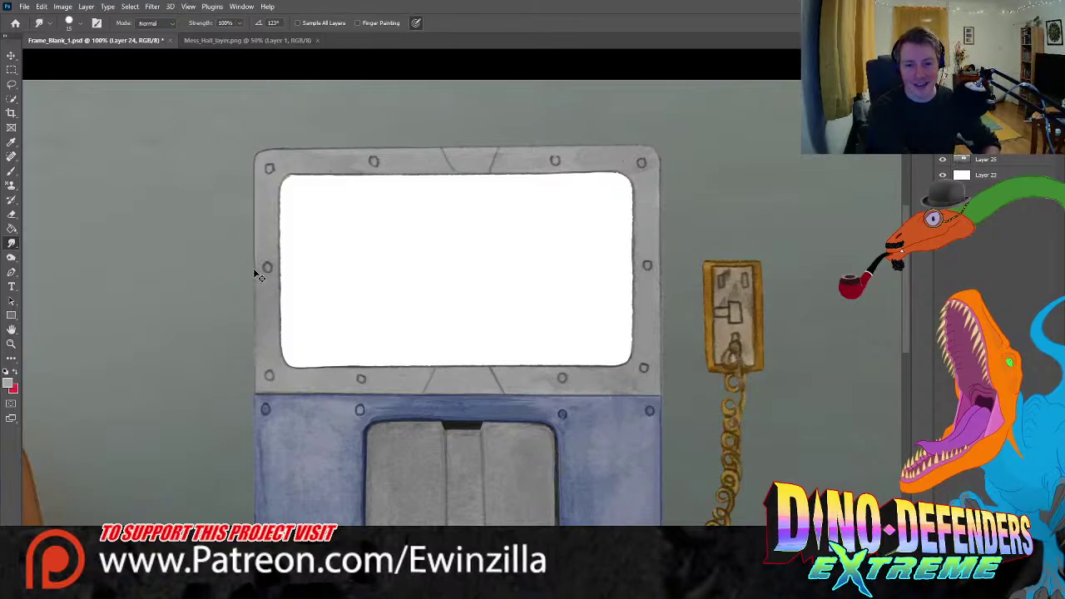
pyautogui.moveTo(254, 271)
pyautogui.mouseDown()
pyautogui.moveTo(253, 314)
pyautogui.moveTo(254, 254)
pyautogui.moveTo(255, 316)
pyautogui.moveTo(255, 246)
pyautogui.moveTo(255, 389)
pyautogui.moveTo(255, 333)
pyautogui.moveTo(254, 368)
pyautogui.mouseUp()
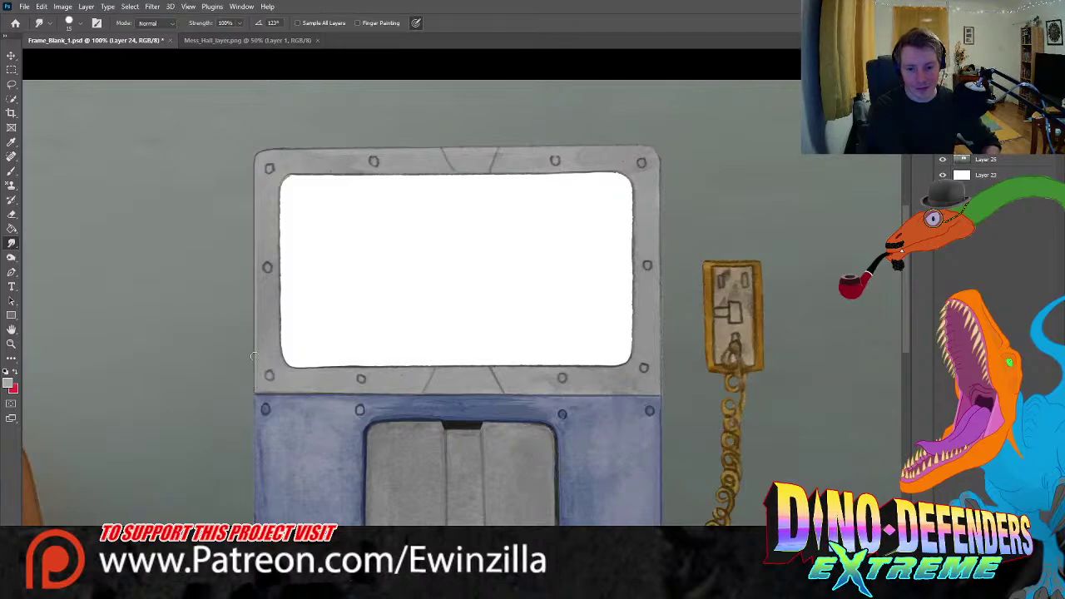
pyautogui.moveTo(262, 276); pyautogui.dragTo(260, 251)
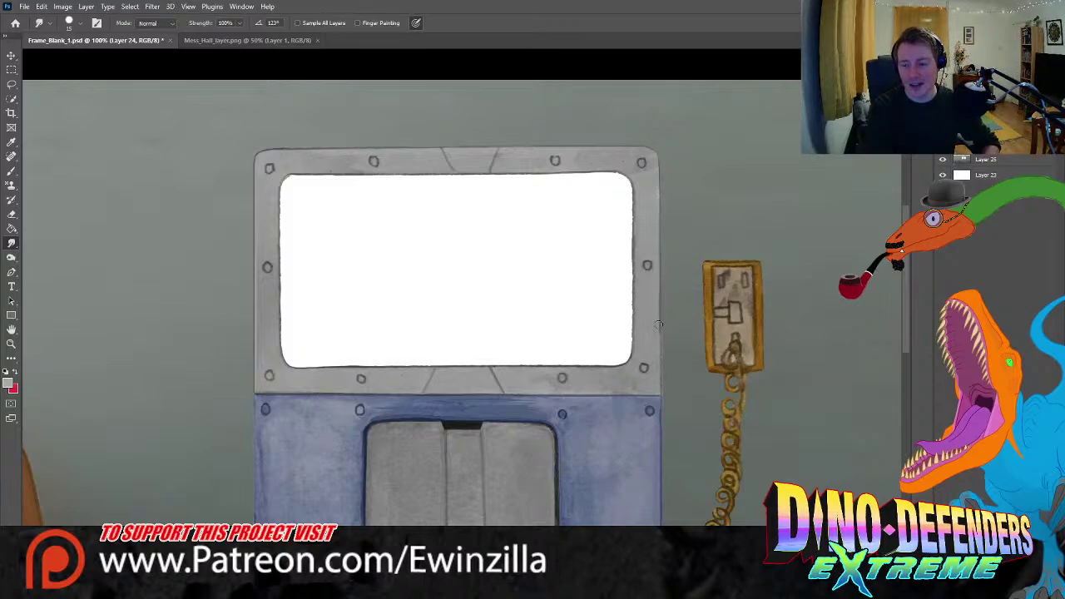
pyautogui.moveTo(661, 273)
pyautogui.mouseDown()
pyautogui.moveTo(660, 388)
pyautogui.moveTo(661, 341)
pyautogui.moveTo(666, 375)
pyautogui.mouseUp()
pyautogui.moveTo(665, 419); pyautogui.dragTo(659, 399)
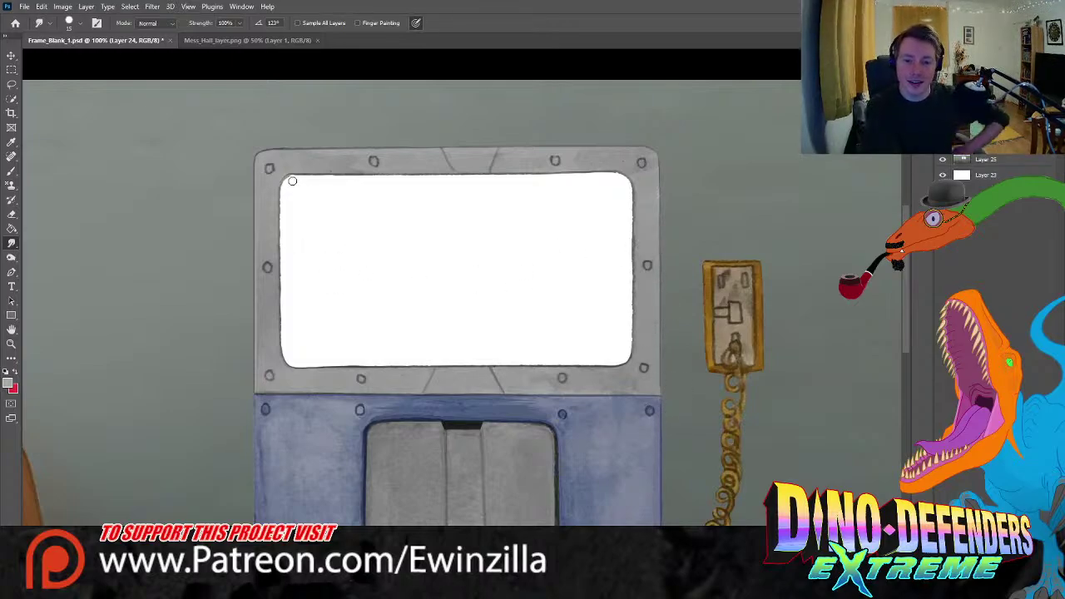
# - Smudge the window frame's inner edge clean around the white opening, including its rounded corners
pyautogui.moveTo(290, 184); pyautogui.dragTo(286, 196)
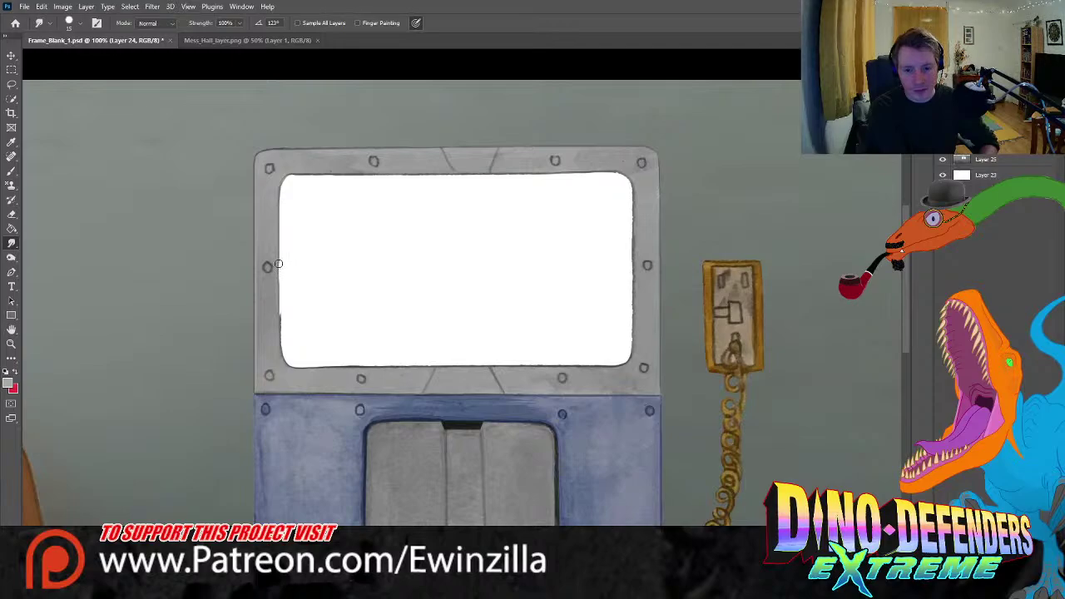
pyautogui.moveTo(277, 328)
pyautogui.mouseDown()
pyautogui.moveTo(288, 367)
pyautogui.moveTo(286, 348)
pyautogui.mouseUp()
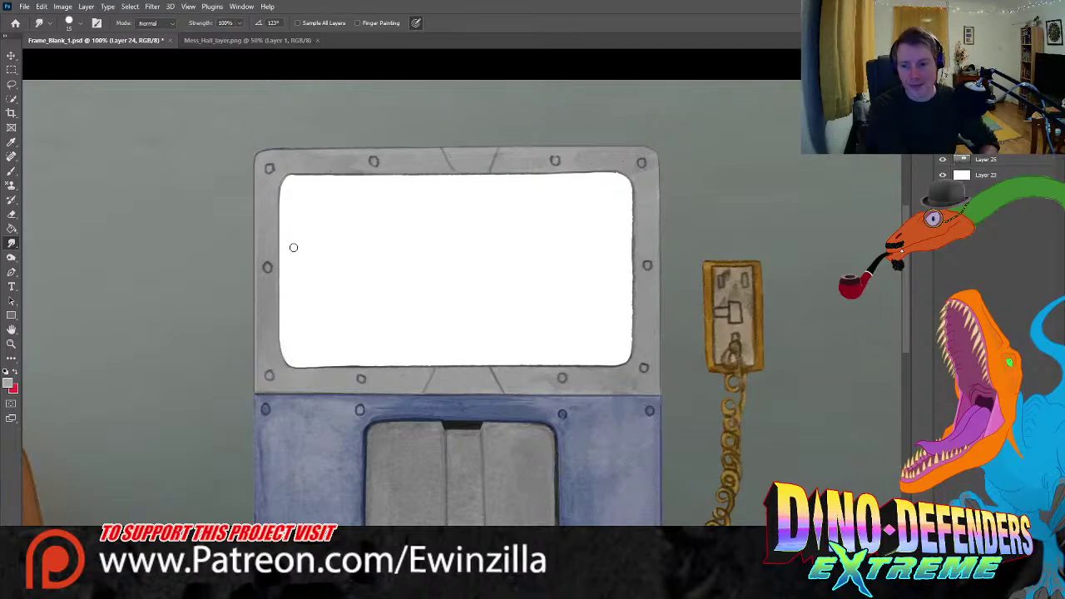
pyautogui.moveTo(636, 197)
pyautogui.mouseDown()
pyautogui.moveTo(632, 231)
pyautogui.moveTo(625, 188)
pyautogui.moveTo(628, 289)
pyautogui.moveTo(635, 208)
pyautogui.moveTo(631, 254)
pyautogui.moveTo(632, 198)
pyautogui.moveTo(632, 354)
pyautogui.moveTo(627, 291)
pyautogui.moveTo(628, 325)
pyautogui.moveTo(640, 211)
pyautogui.moveTo(632, 182)
pyautogui.moveTo(612, 179)
pyautogui.moveTo(626, 176)
pyautogui.moveTo(638, 198)
pyautogui.moveTo(634, 170)
pyautogui.mouseUp()
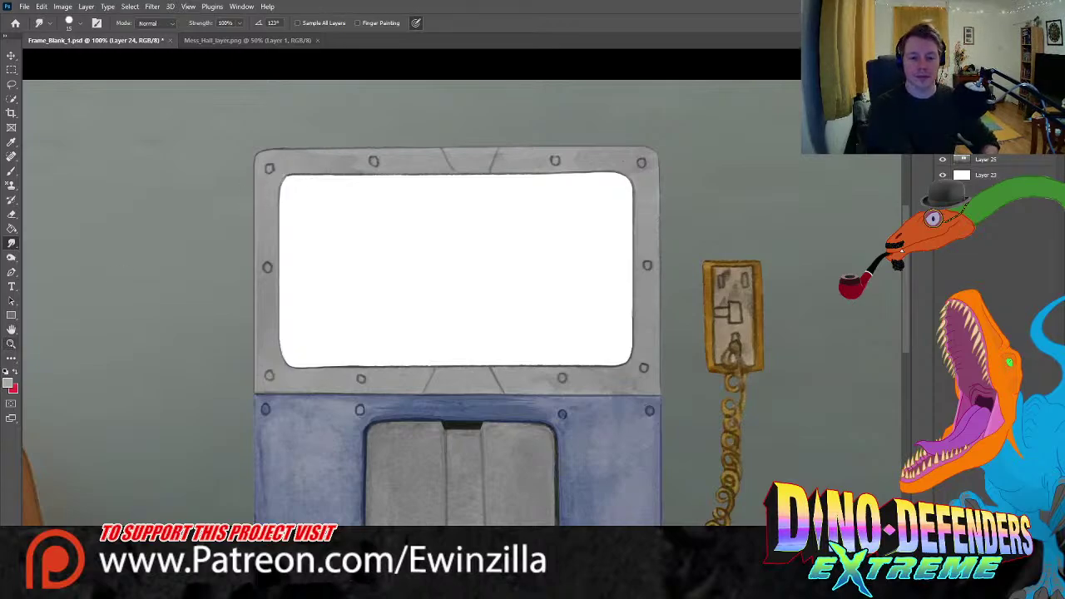
# - Sample a near-white grey and paint highlights on the rivets along the frame's top and upper-left side with a tiny brush at 100% opacity
pyautogui.click(11, 344)
pyautogui.click(332, 23)
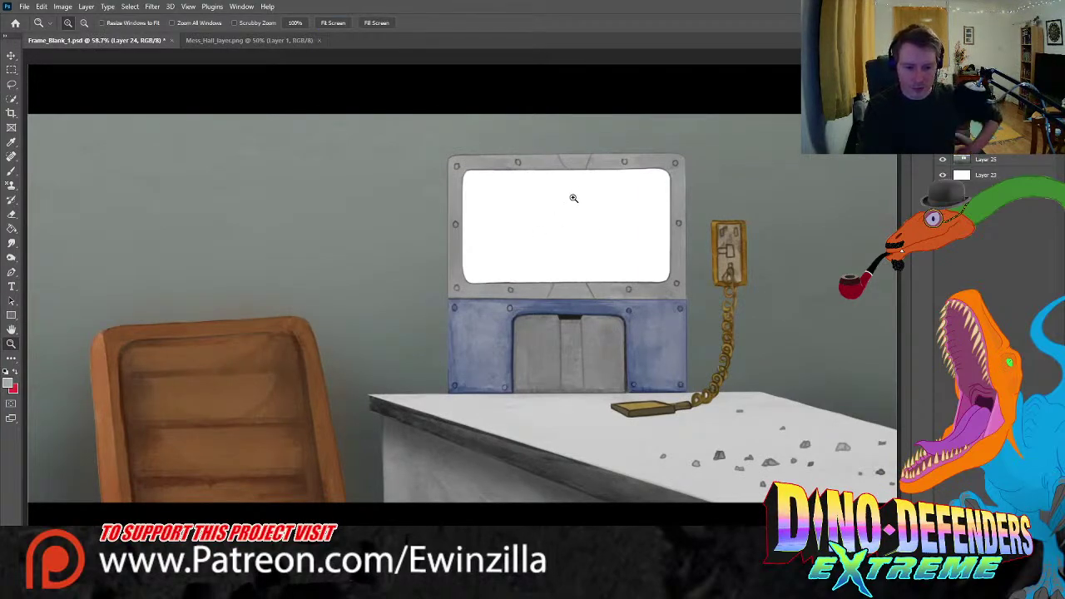
pyautogui.click(553, 160)
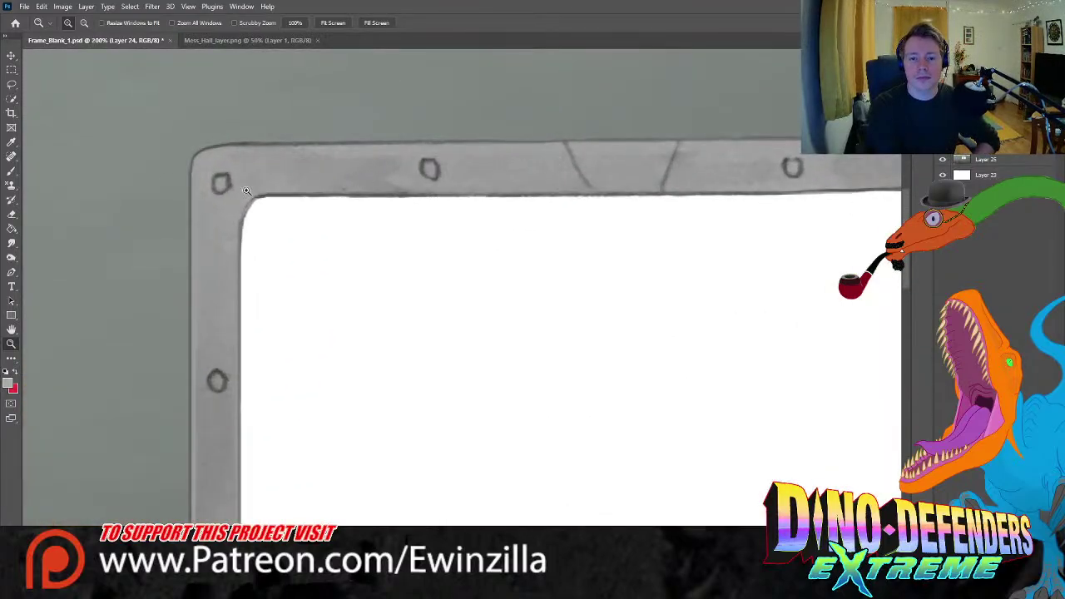
pyautogui.press('i')
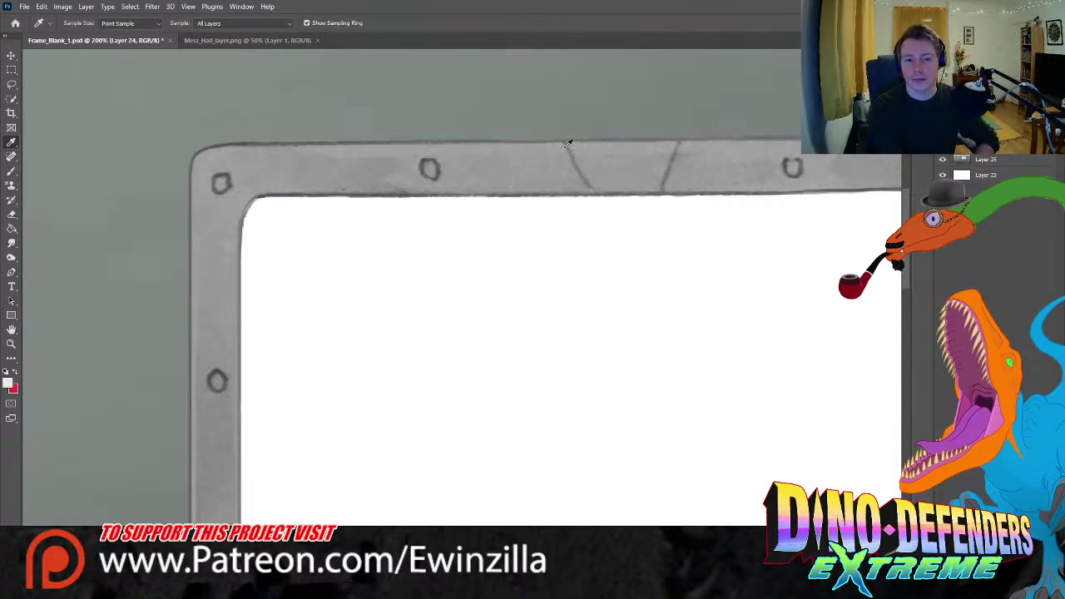
pyautogui.press('b')
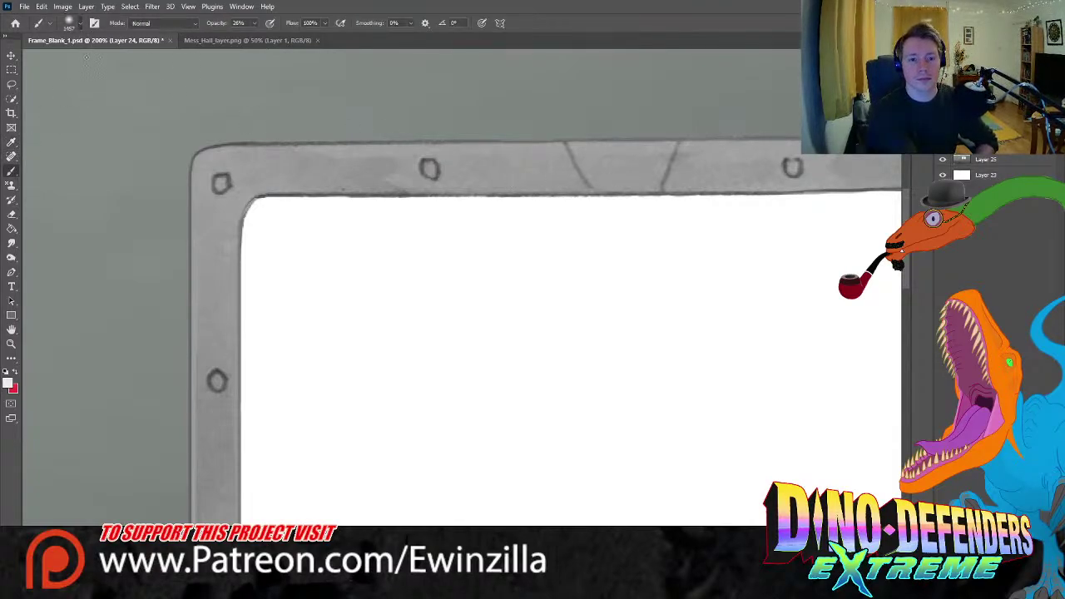
pyautogui.press('[')
pyautogui.press('[')
pyautogui.press('[')
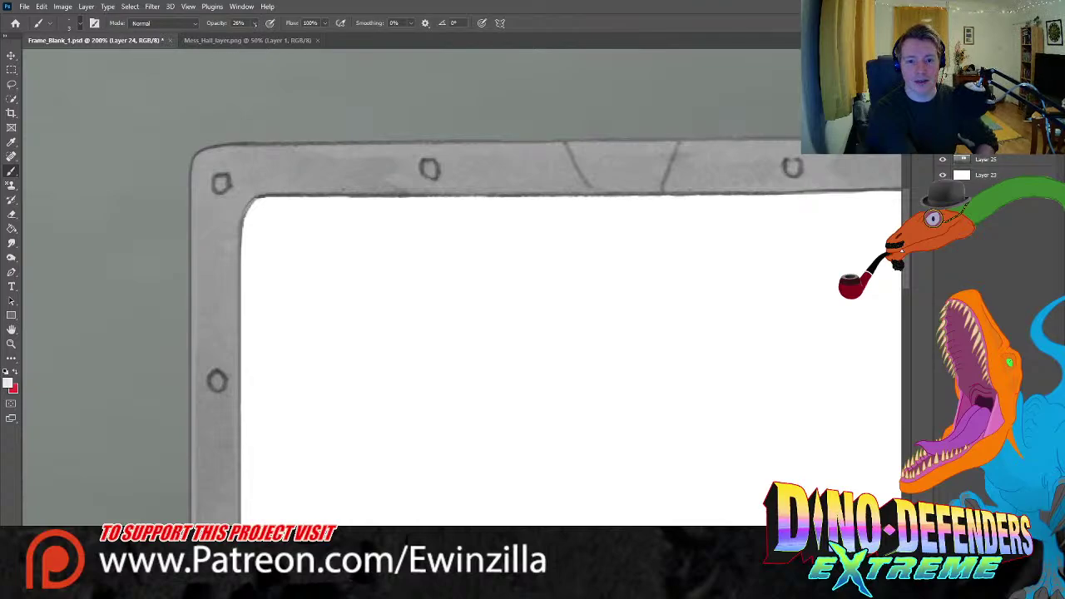
pyautogui.moveTo(219, 180); pyautogui.dragTo(222, 189)
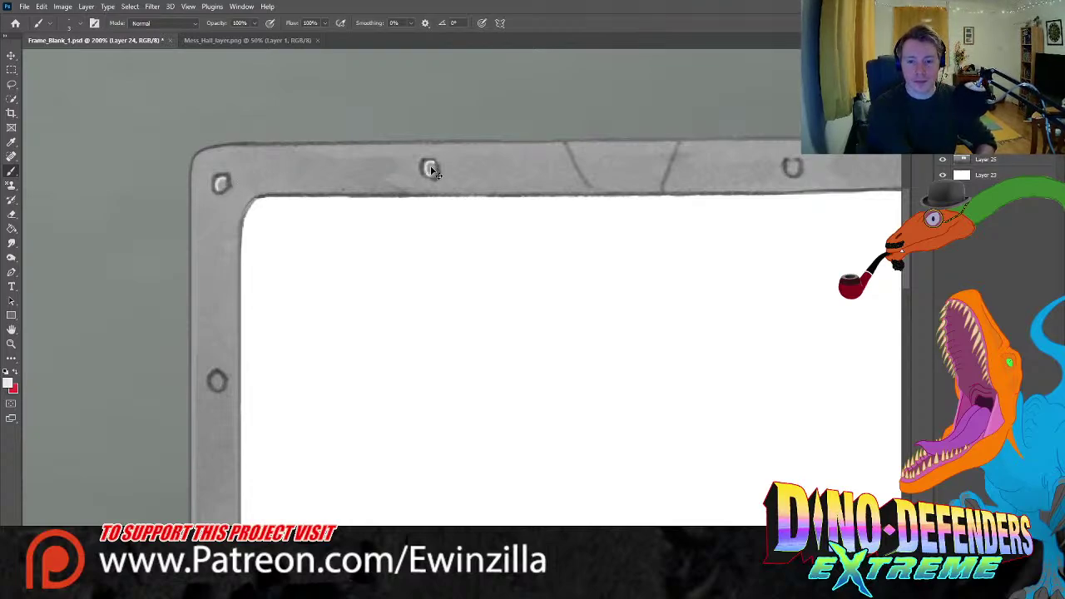
pyautogui.moveTo(428, 163); pyautogui.dragTo(426, 173)
pyautogui.hotkey('ctrl', 'z')
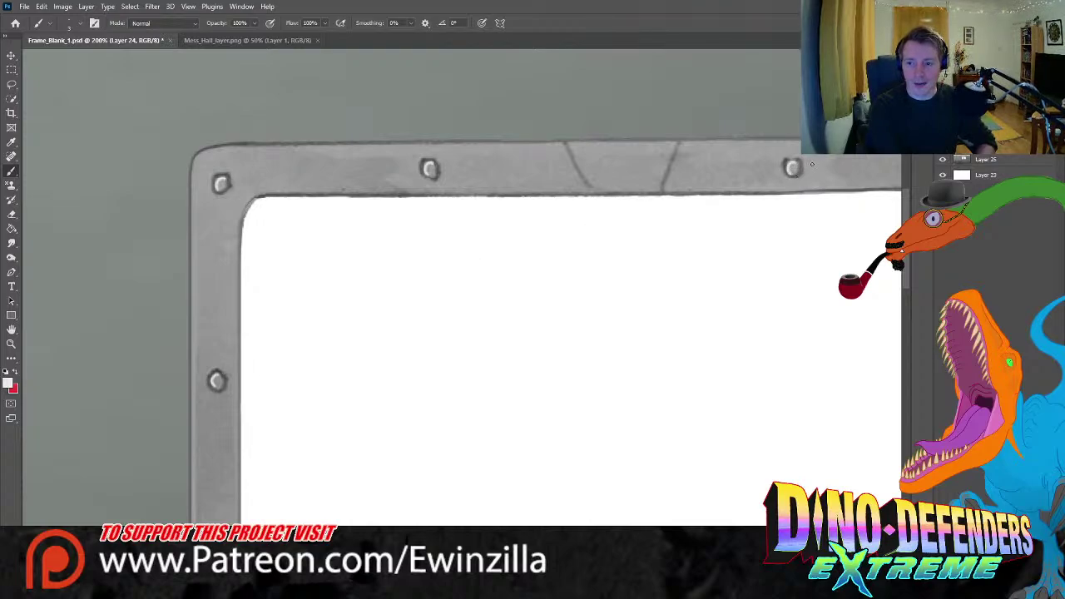
# - Paint the same light highlights on the remaining rivets along the grey frame's right side and bottom edge
pyautogui.hscroll(5, 615, 166)
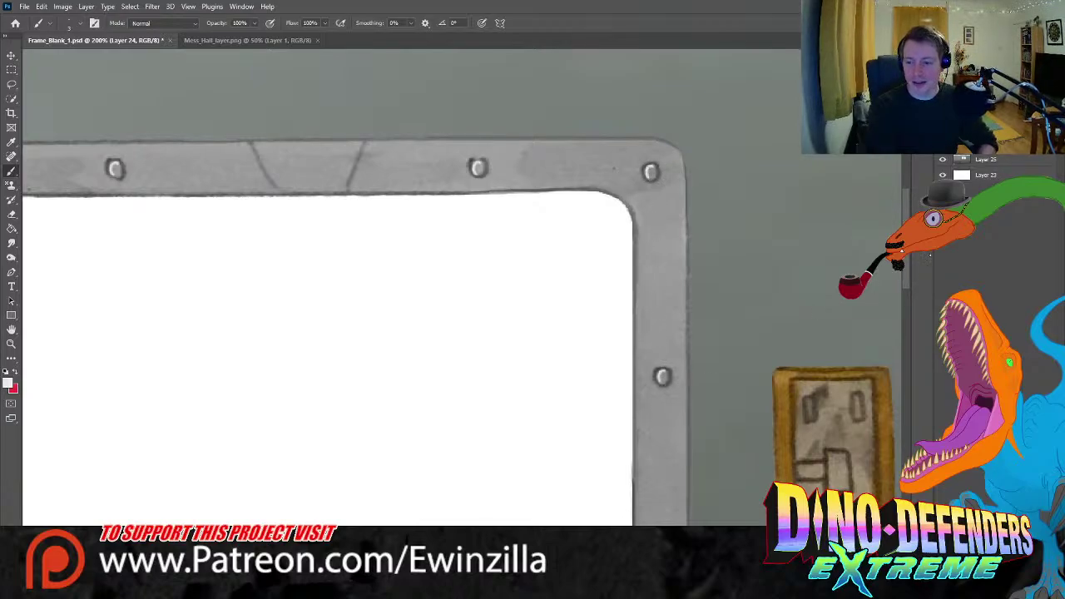
pyautogui.scroll(-4, 614, 168)
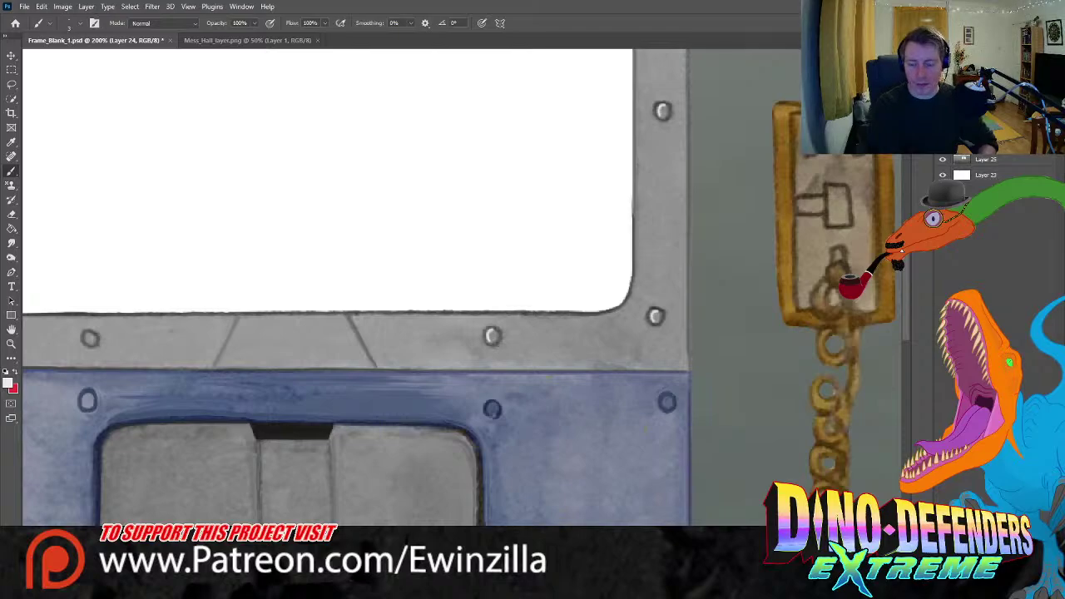
pyautogui.hscroll(-4, 462, 287)
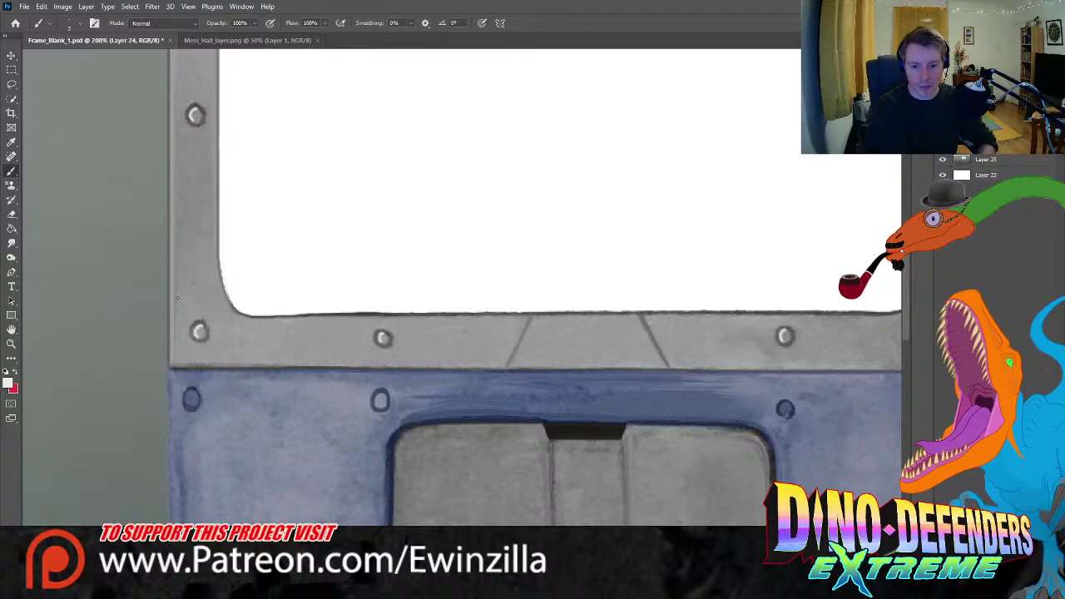
# - Pick a pale blue and paint small highlights on the rivets along the top of the blue panel below the window
pyautogui.press('i')
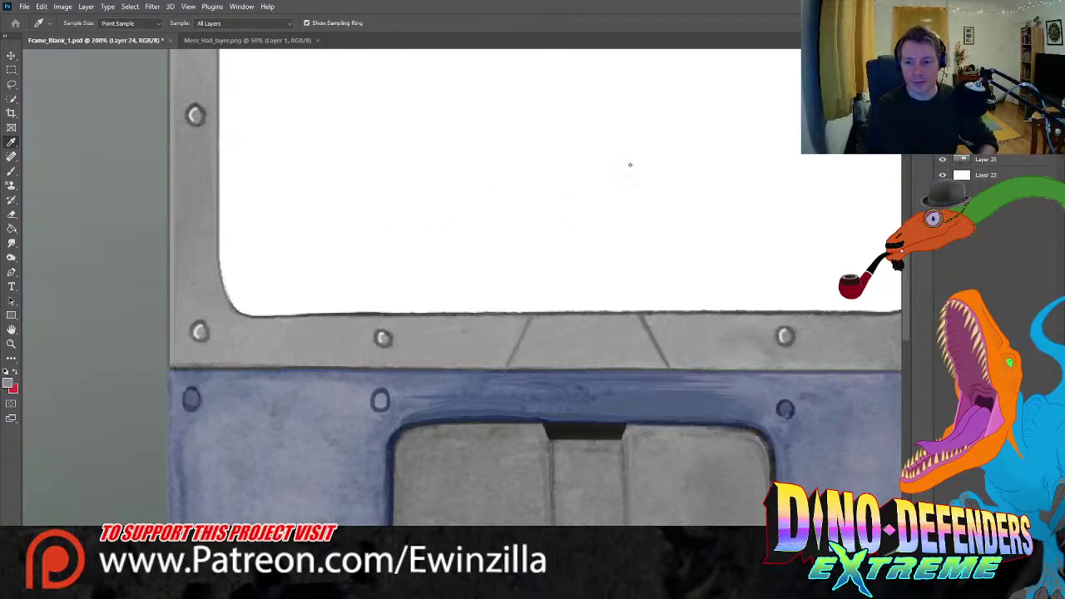
pyautogui.click(756, 165)
pyautogui.press('b')
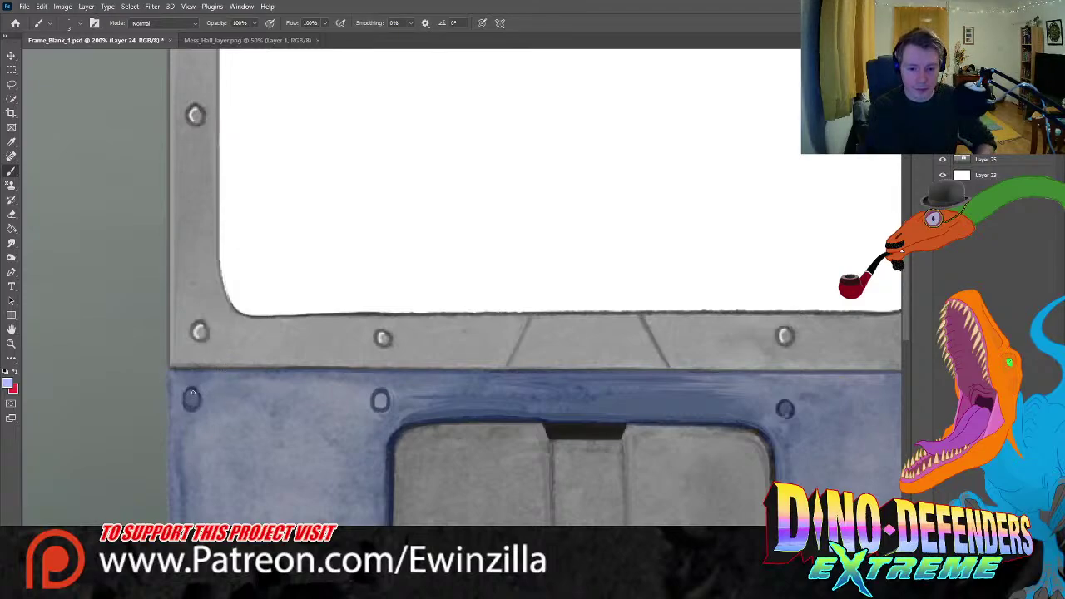
pyautogui.moveTo(193, 401)
pyautogui.mouseDown()
pyautogui.moveTo(191, 392)
pyautogui.moveTo(196, 406)
pyautogui.mouseUp()
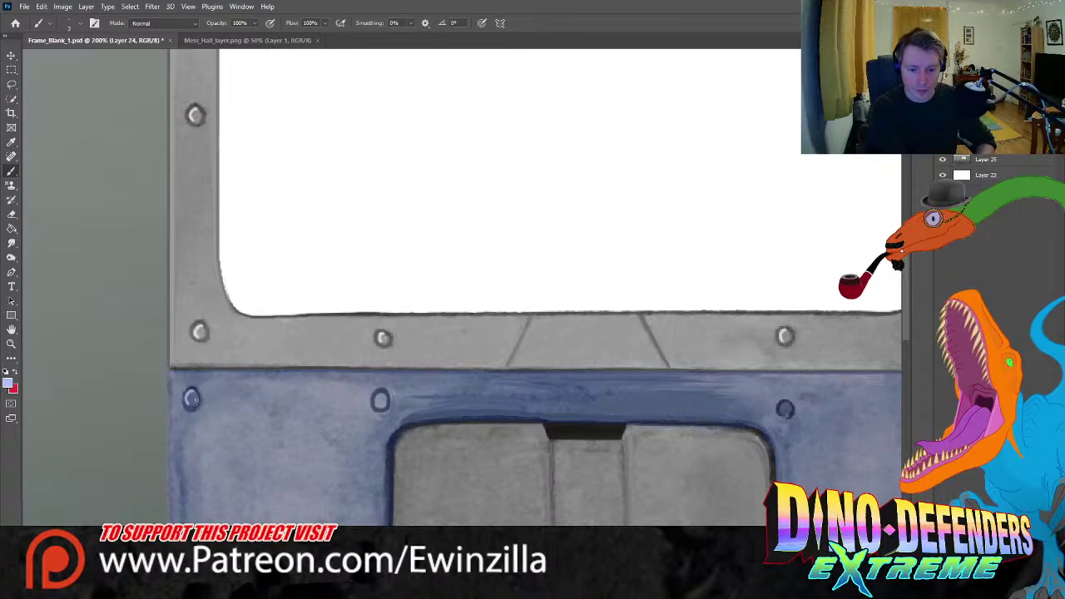
pyautogui.moveTo(381, 391)
pyautogui.mouseDown()
pyautogui.moveTo(388, 406)
pyautogui.moveTo(381, 395)
pyautogui.mouseUp()
pyautogui.moveTo(785, 406)
pyautogui.mouseDown()
pyautogui.moveTo(795, 412)
pyautogui.moveTo(786, 403)
pyautogui.mouseUp()
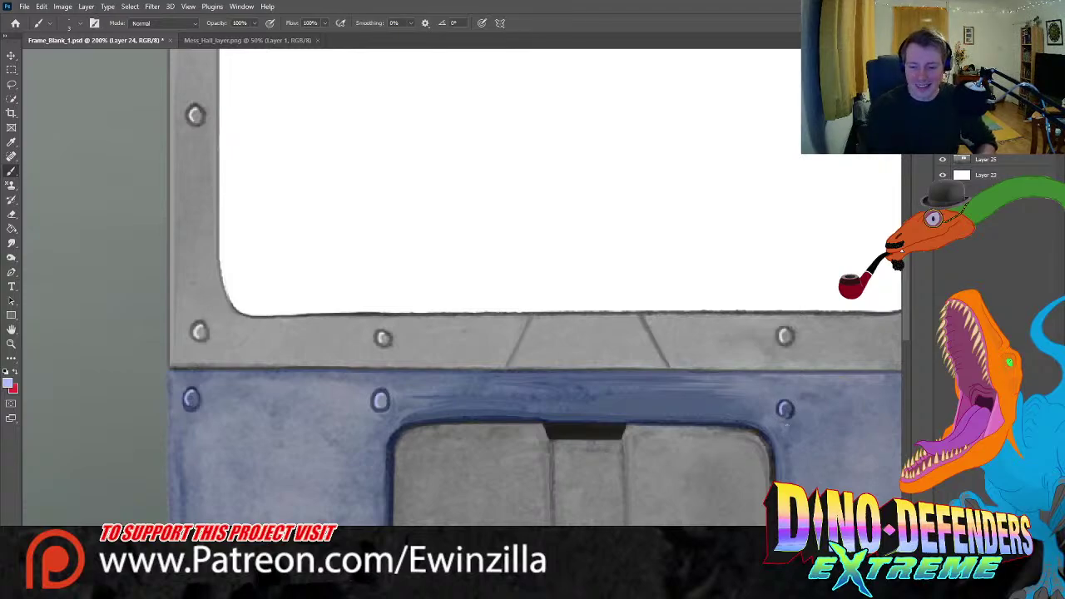
pyautogui.moveTo(955, 401); pyautogui.dragTo(654, 402)
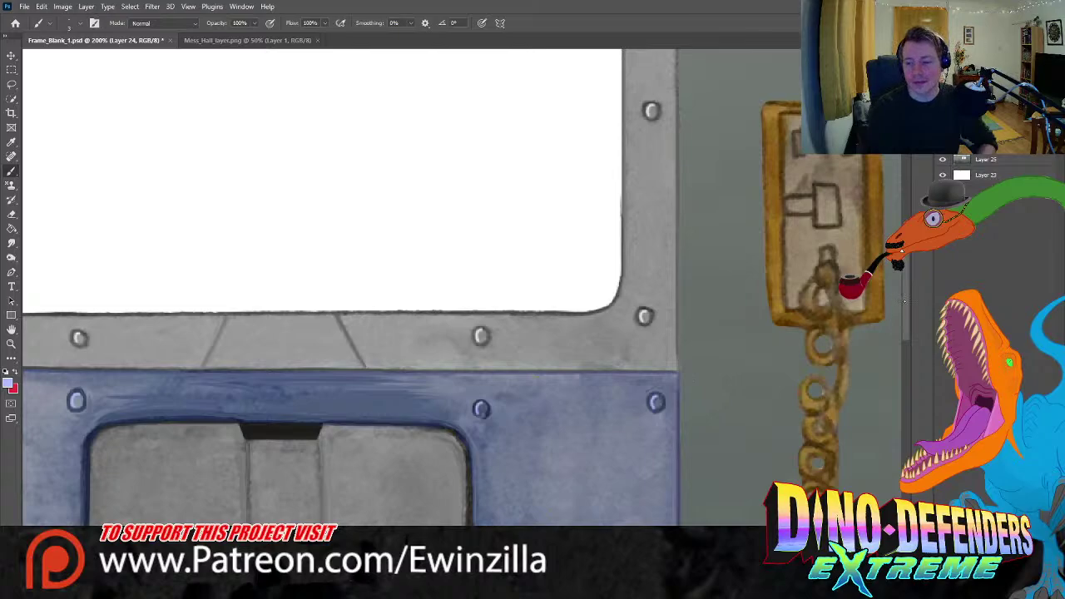
# - Paint small pale-blue highlights on the four rivets along the bottom edge of the blue panel
pyautogui.scroll(-5, 625, 313)
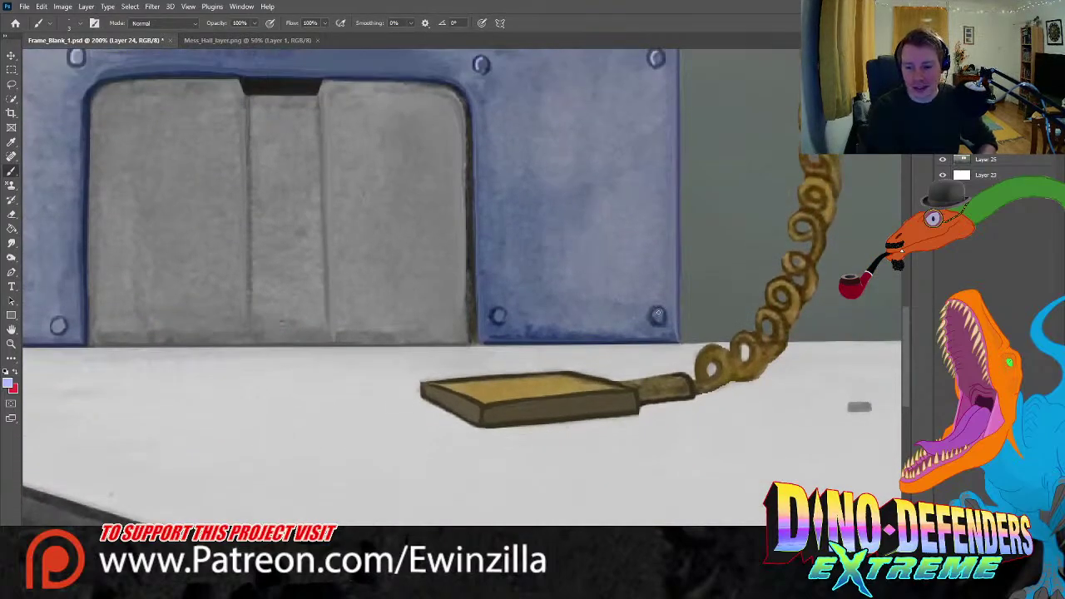
pyautogui.moveTo(658, 313); pyautogui.dragTo(658, 313)
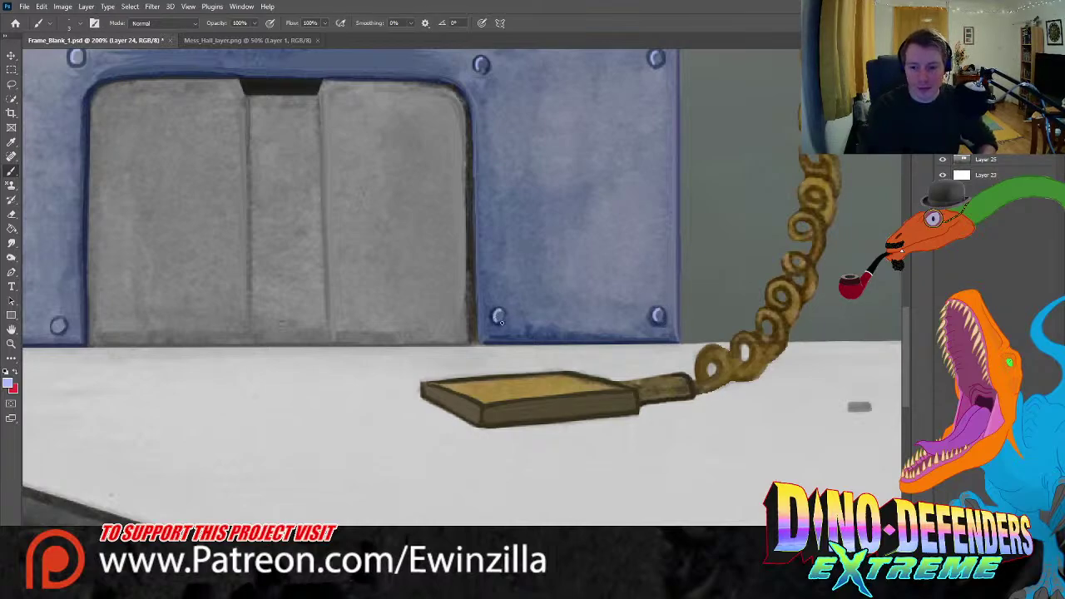
pyautogui.moveTo(499, 311)
pyautogui.mouseDown()
pyautogui.moveTo(505, 322)
pyautogui.moveTo(502, 312)
pyautogui.mouseUp()
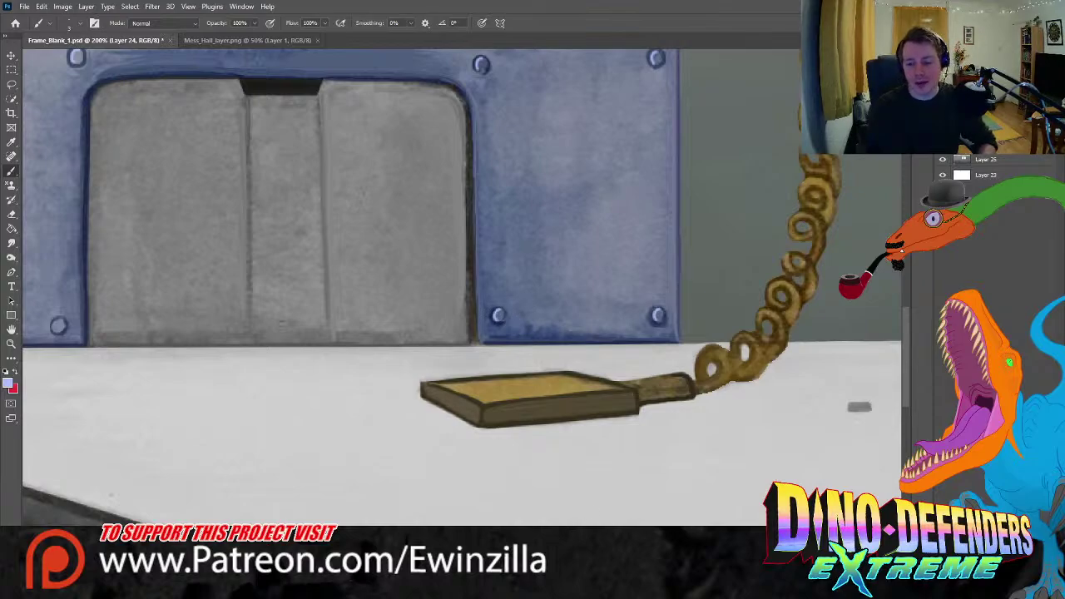
pyautogui.moveTo(201, 433); pyautogui.dragTo(517, 434)
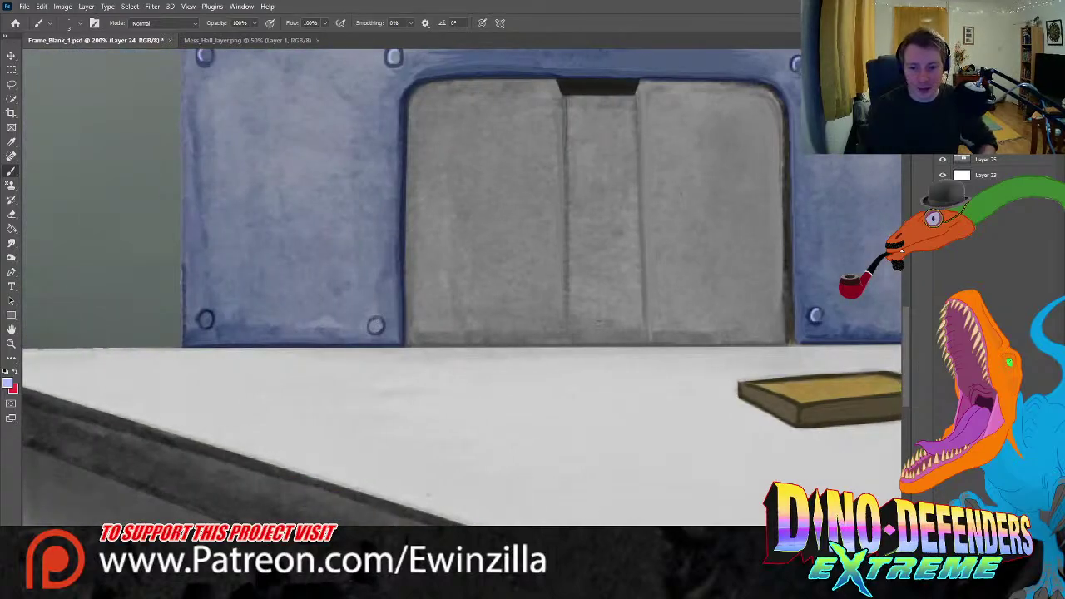
pyautogui.moveTo(378, 328); pyautogui.dragTo(378, 328)
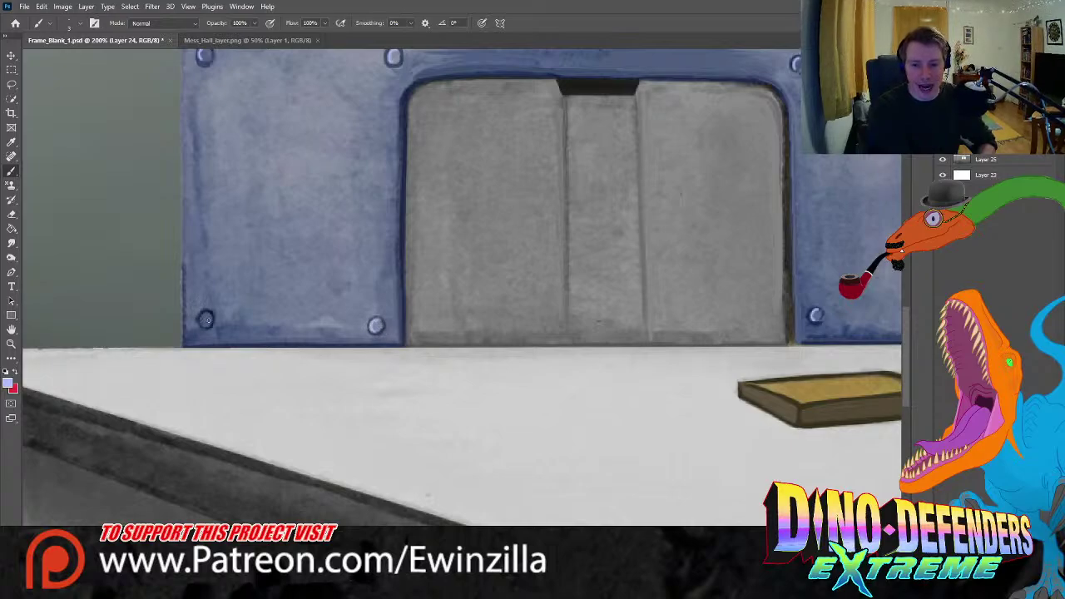
pyautogui.moveTo(209, 320); pyautogui.dragTo(210, 315)
# - Saturate the blue panel with a size 199 Sponge brush in Saturate mode at 100% flow, undoing the extra pass that reaches the chair
pyautogui.press('z')
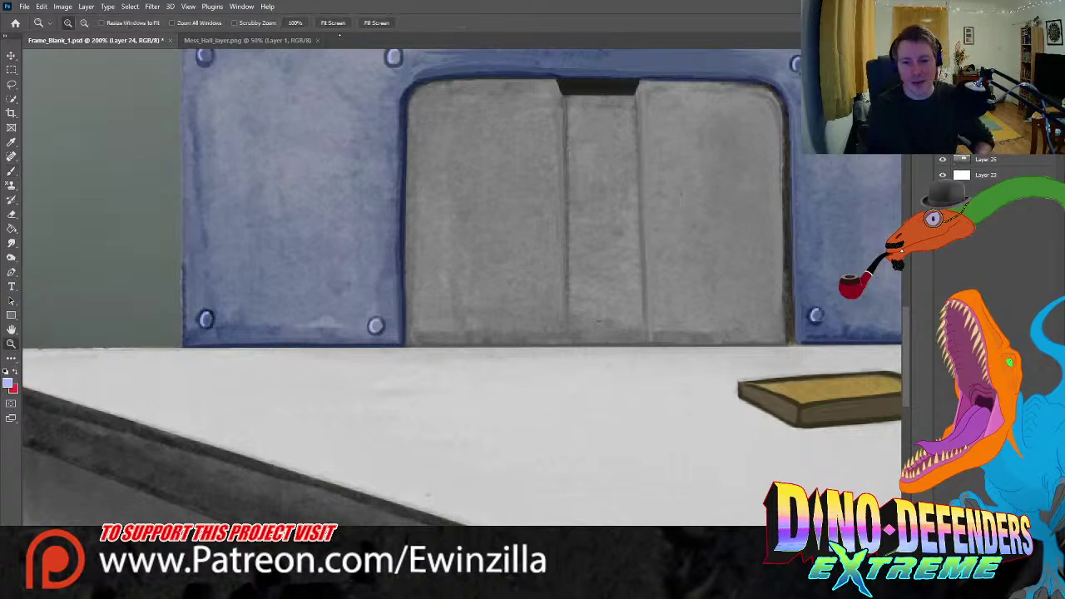
pyautogui.moveTo(554, 407); pyautogui.dragTo(444, 386)
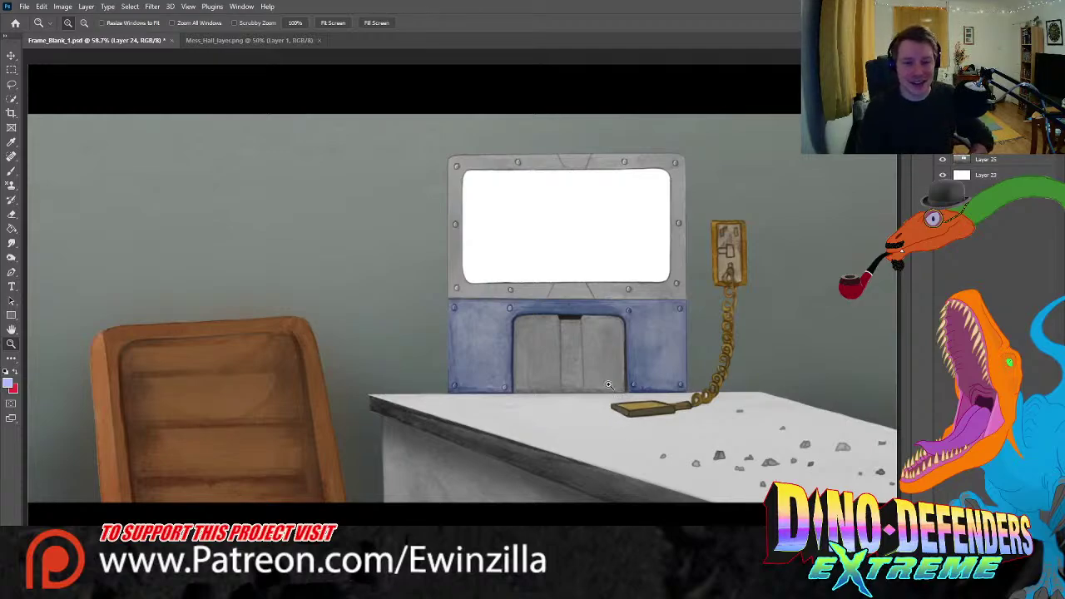
pyautogui.press('o')
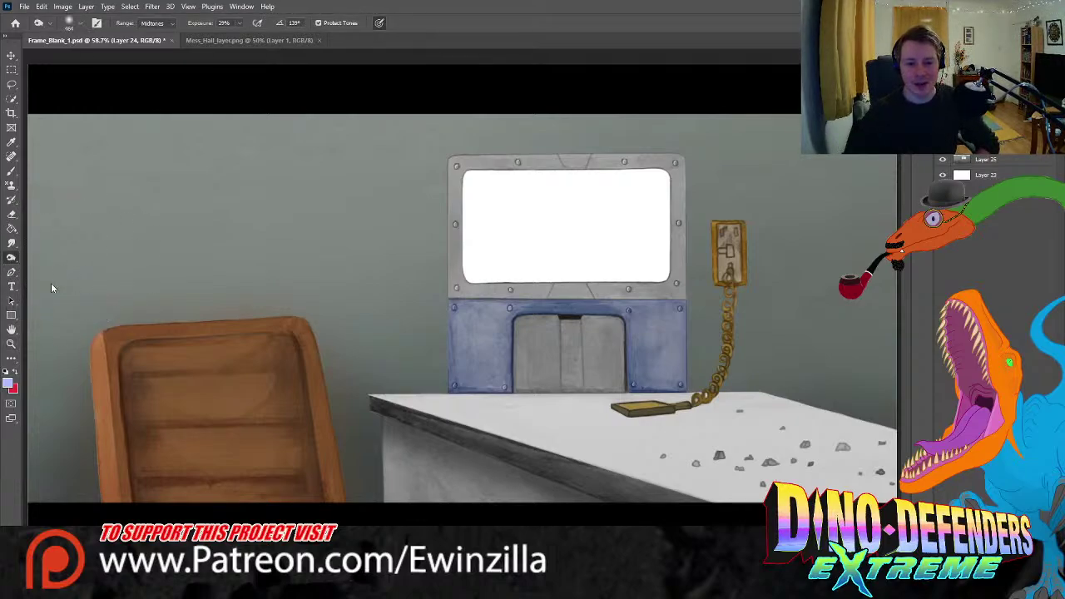
pyautogui.hotkey('shift', 'o')
pyautogui.hotkey('shift', 'o')
pyautogui.press(']')
pyautogui.press(']')
pyautogui.press(']')
pyautogui.press(']')
pyautogui.press(']')
pyautogui.press(']')
pyautogui.press(']')
pyautogui.press(']')
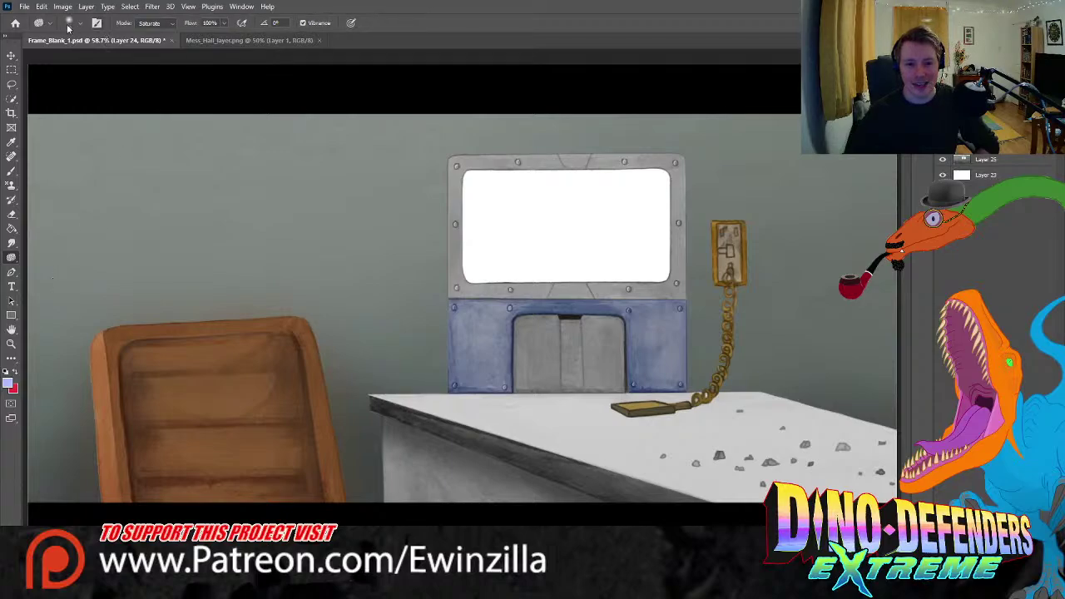
pyautogui.moveTo(467, 333)
pyautogui.mouseDown()
pyautogui.moveTo(480, 309)
pyautogui.moveTo(447, 357)
pyautogui.moveTo(451, 375)
pyautogui.moveTo(486, 306)
pyautogui.moveTo(455, 301)
pyautogui.mouseUp()
pyautogui.moveTo(471, 384)
pyautogui.mouseDown()
pyautogui.moveTo(498, 324)
pyautogui.moveTo(654, 315)
pyautogui.moveTo(507, 308)
pyautogui.moveTo(689, 297)
pyautogui.moveTo(652, 333)
pyautogui.moveTo(687, 293)
pyautogui.mouseUp()
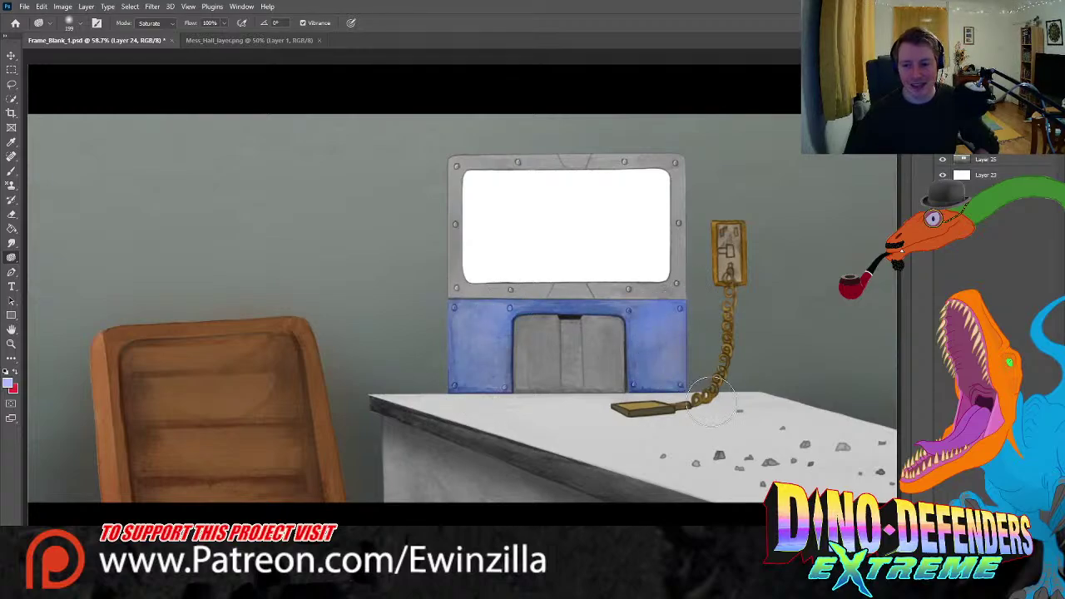
pyautogui.moveTo(308, 378); pyautogui.dragTo(216, 383)
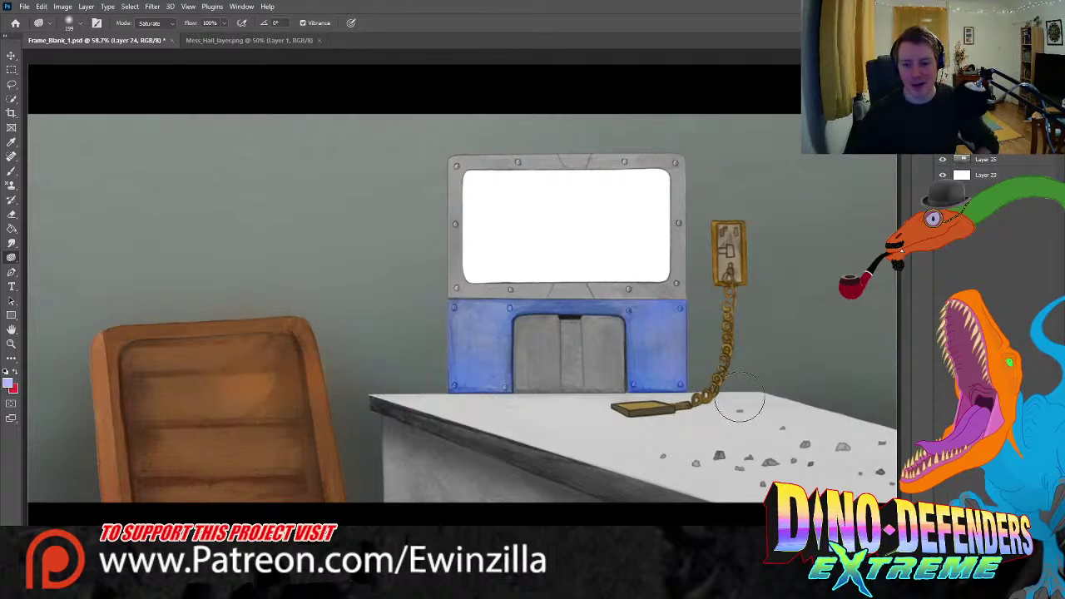
pyautogui.hotkey('ctrl', 'z')
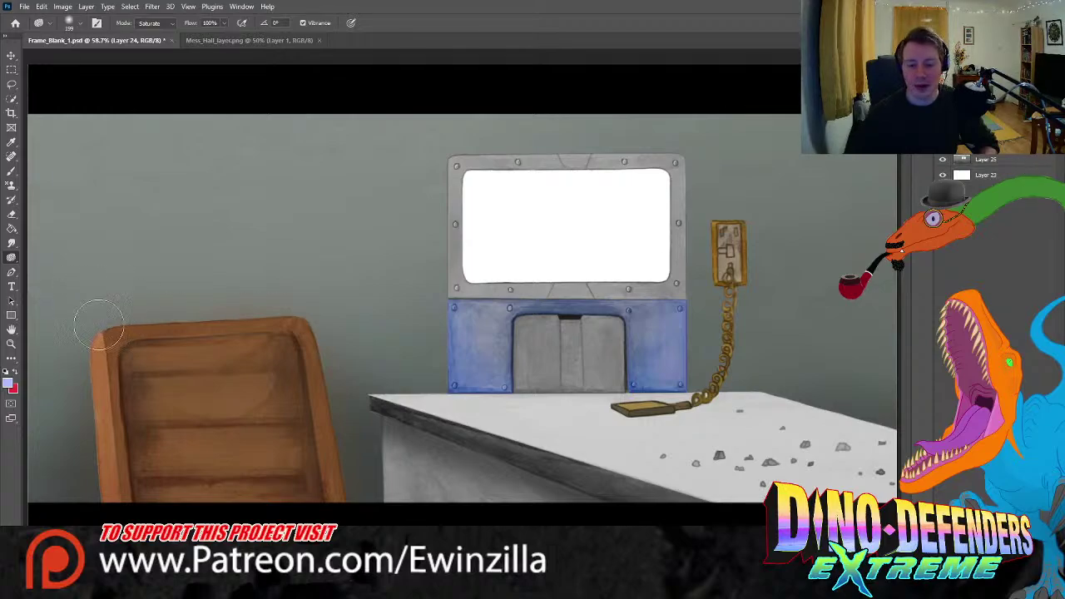
# - Sample a gold tone from the chain and brighten its upper links with a small brush at 41% opacity on Layer 26
pyautogui.click(11, 344)
pyautogui.moveTo(761, 311); pyautogui.dragTo(760, 311)
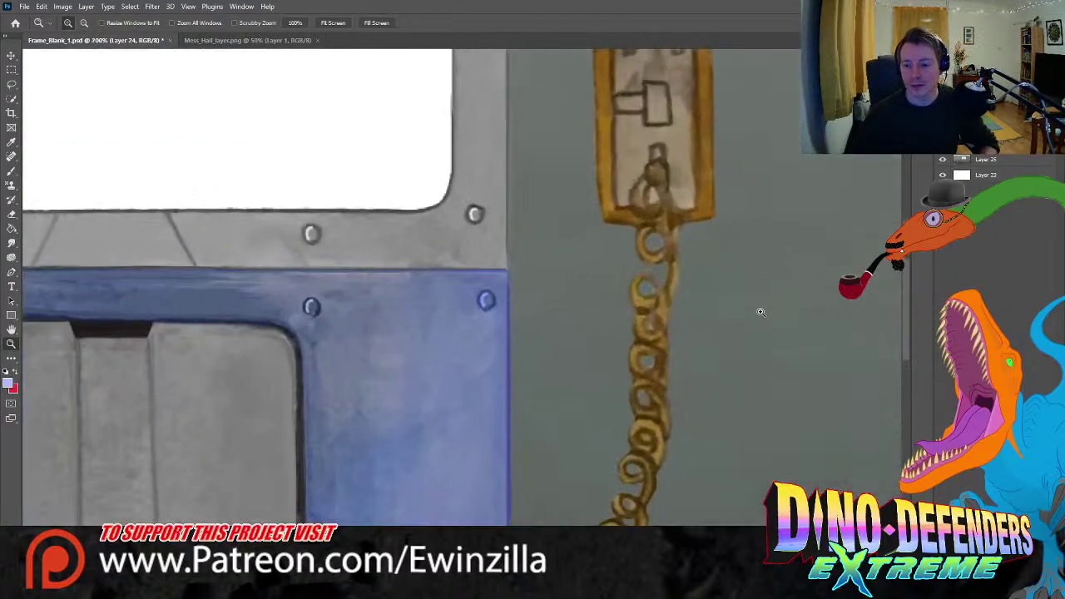
pyautogui.scroll(-3, 760, 312)
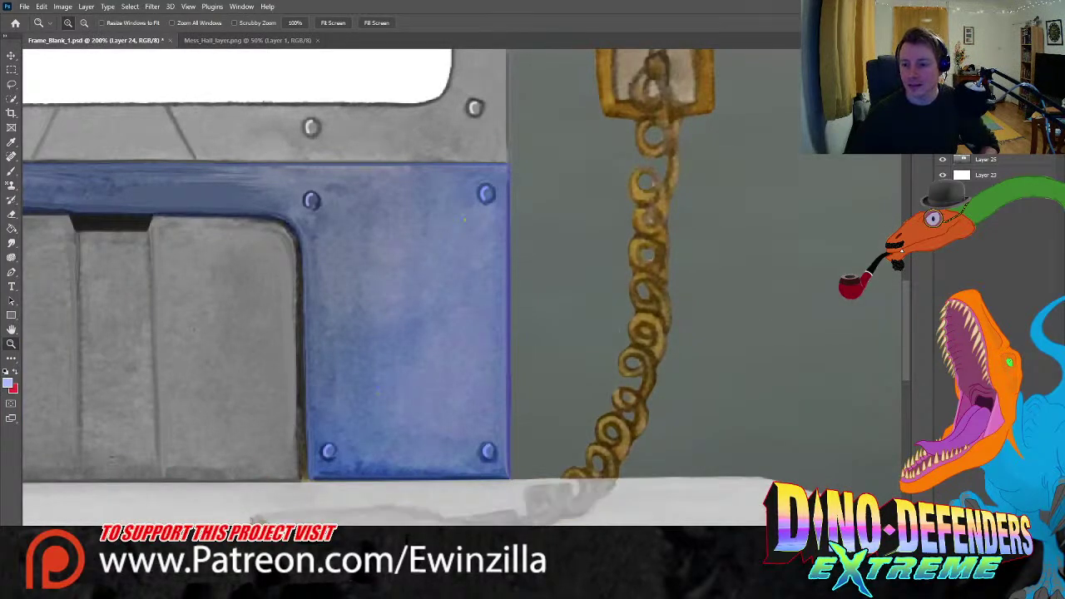
pyautogui.press('b')
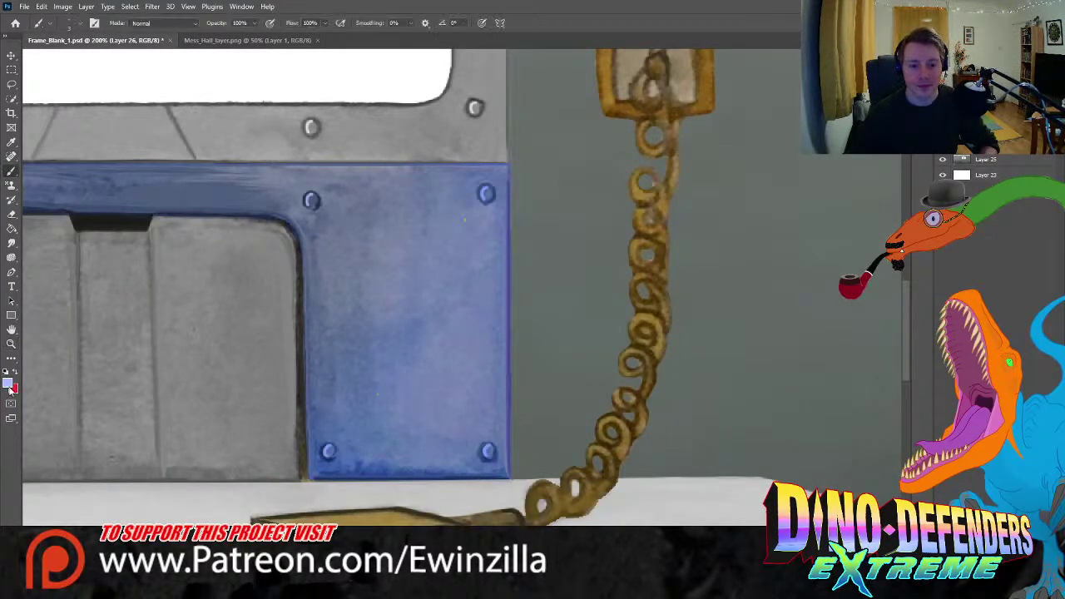
pyautogui.press('i')
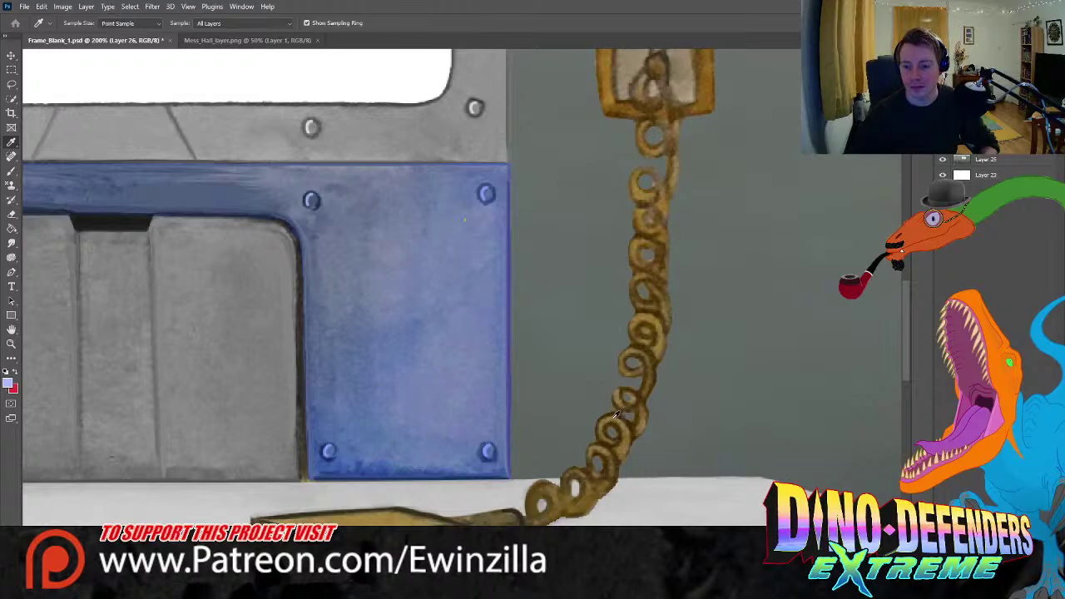
pyautogui.click(634, 226)
pyautogui.press('b')
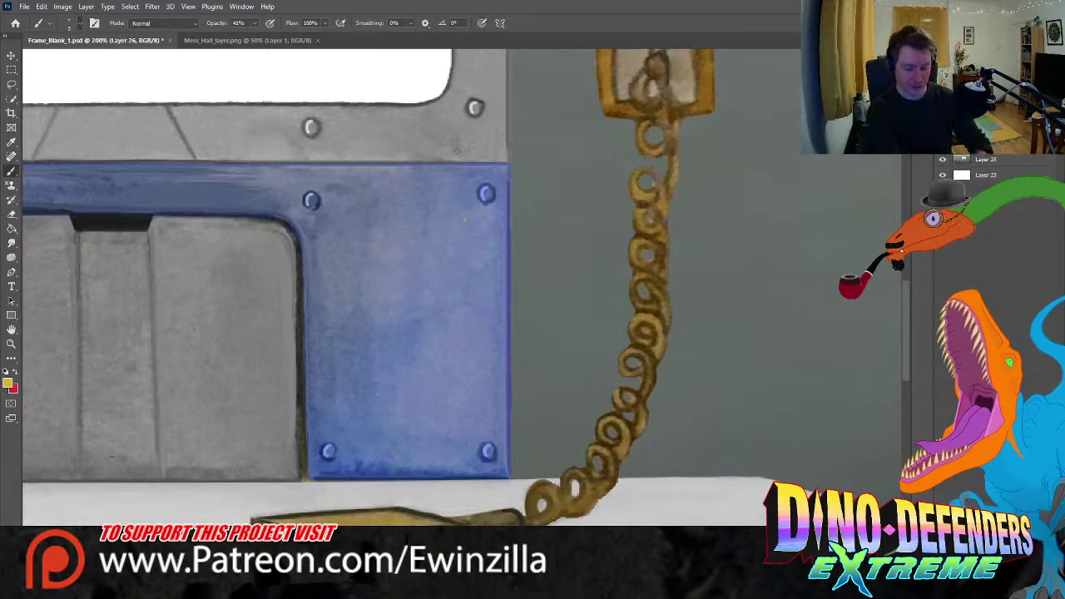
pyautogui.moveTo(647, 124)
pyautogui.mouseDown()
pyautogui.moveTo(676, 135)
pyautogui.moveTo(654, 118)
pyautogui.moveTo(663, 146)
pyautogui.moveTo(679, 137)
pyautogui.moveTo(673, 183)
pyautogui.moveTo(676, 128)
pyautogui.moveTo(678, 154)
pyautogui.mouseUp()
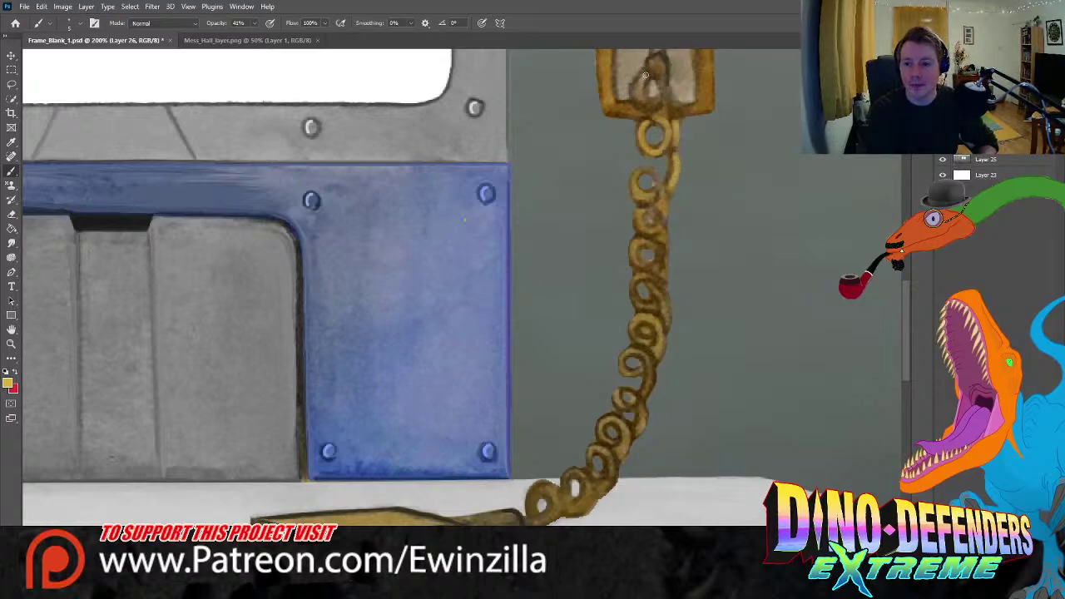
pyautogui.moveTo(645, 75)
pyautogui.mouseDown()
pyautogui.moveTo(670, 91)
pyautogui.moveTo(668, 104)
pyautogui.mouseUp()
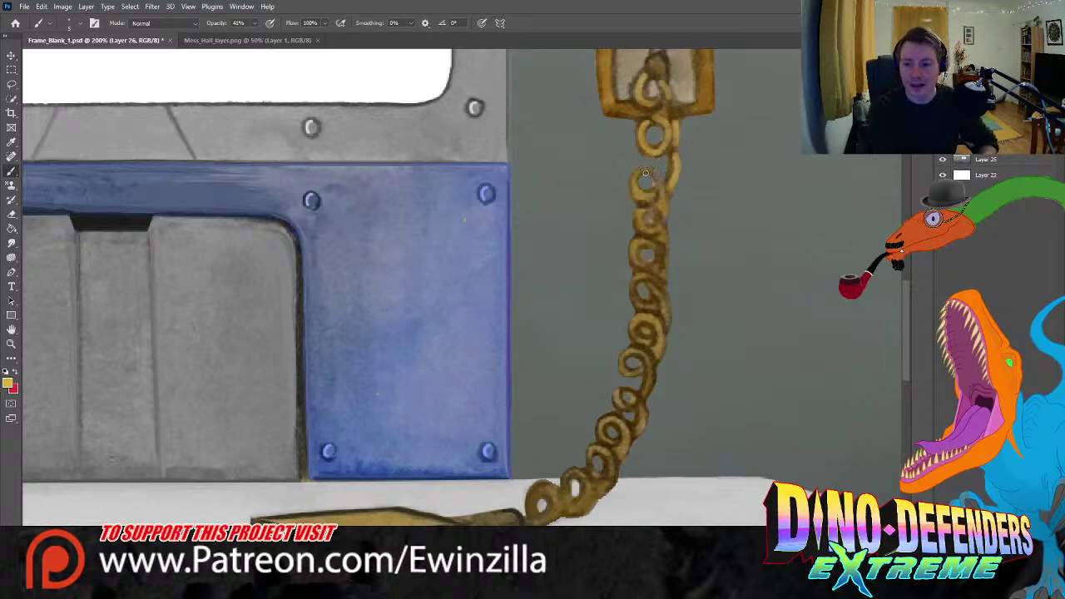
pyautogui.moveTo(656, 182)
pyautogui.mouseDown()
pyautogui.moveTo(642, 215)
pyautogui.moveTo(664, 222)
pyautogui.moveTo(665, 245)
pyautogui.moveTo(663, 235)
pyautogui.moveTo(643, 241)
pyautogui.moveTo(650, 266)
pyautogui.moveTo(661, 248)
pyautogui.moveTo(663, 317)
pyautogui.mouseUp()
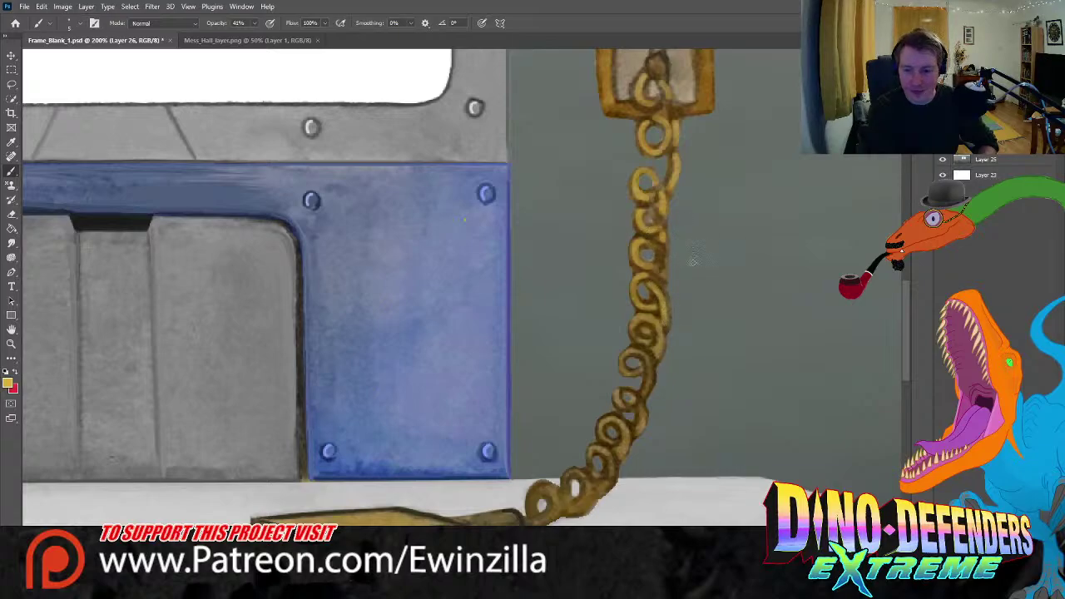
pyautogui.moveTo(663, 270)
pyautogui.mouseDown()
pyautogui.moveTo(668, 279)
pyautogui.moveTo(662, 256)
pyautogui.moveTo(673, 270)
pyautogui.mouseUp()
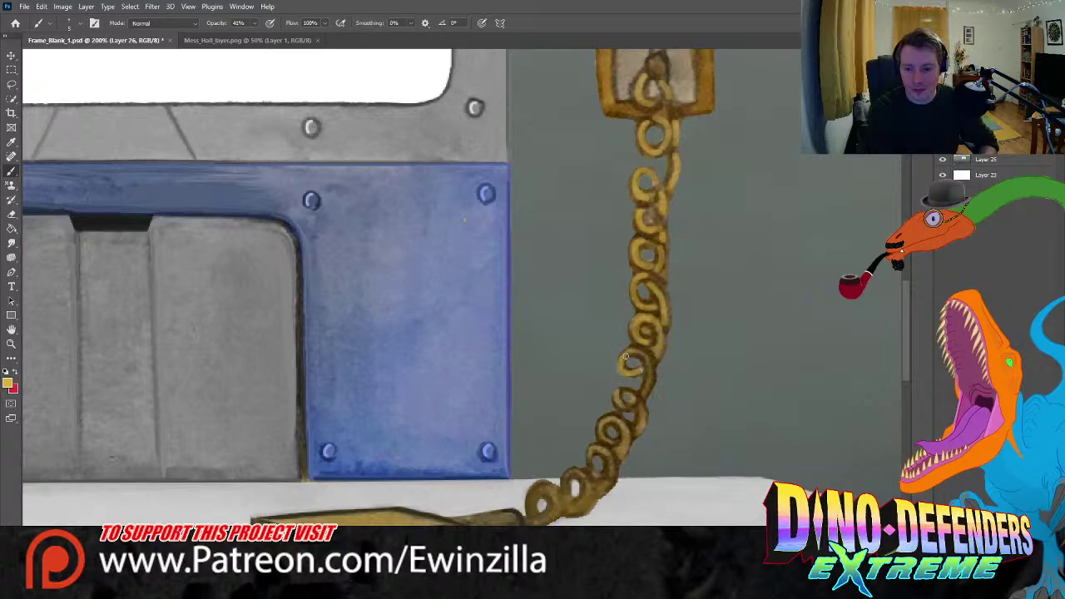
pyautogui.moveTo(623, 364)
pyautogui.mouseDown()
pyautogui.moveTo(646, 352)
pyautogui.moveTo(637, 396)
pyautogui.mouseUp()
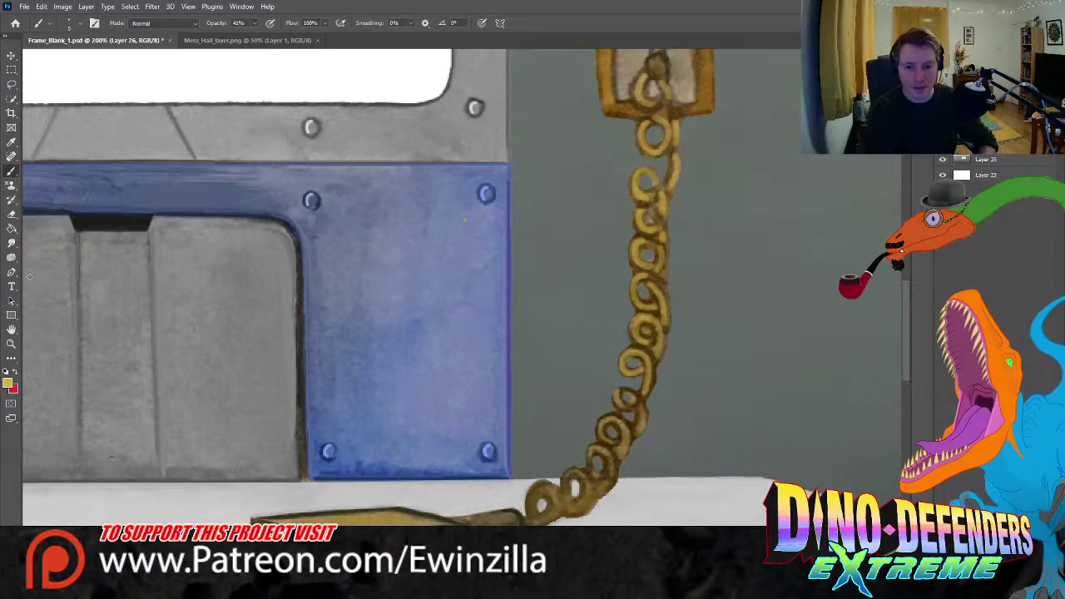
# - Paint the same gold on the chain's lower links down to the table and along the top of the handle
pyautogui.press('r')
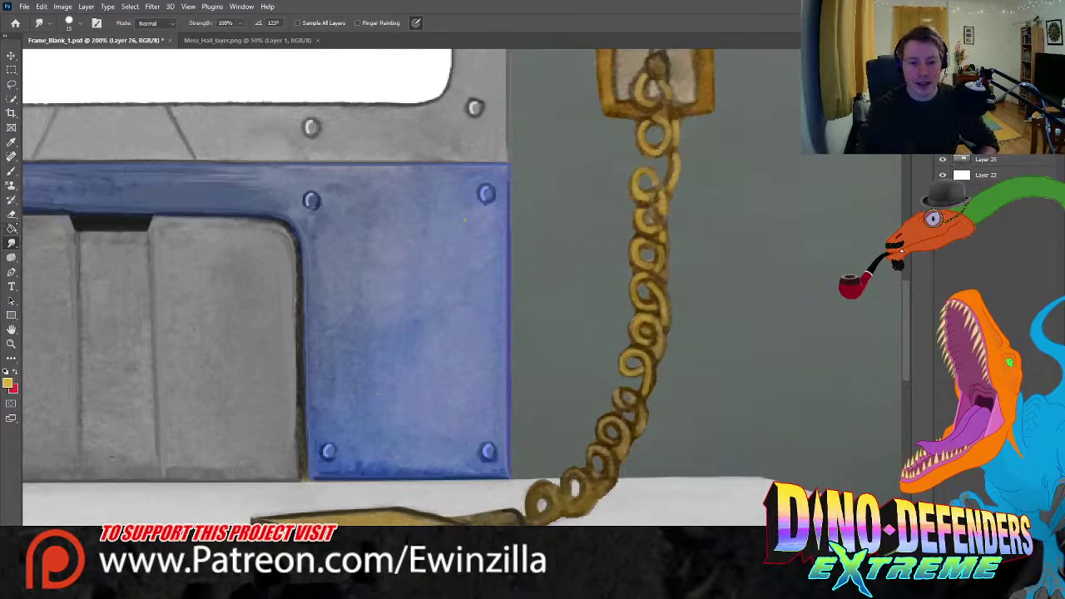
pyautogui.press('e')
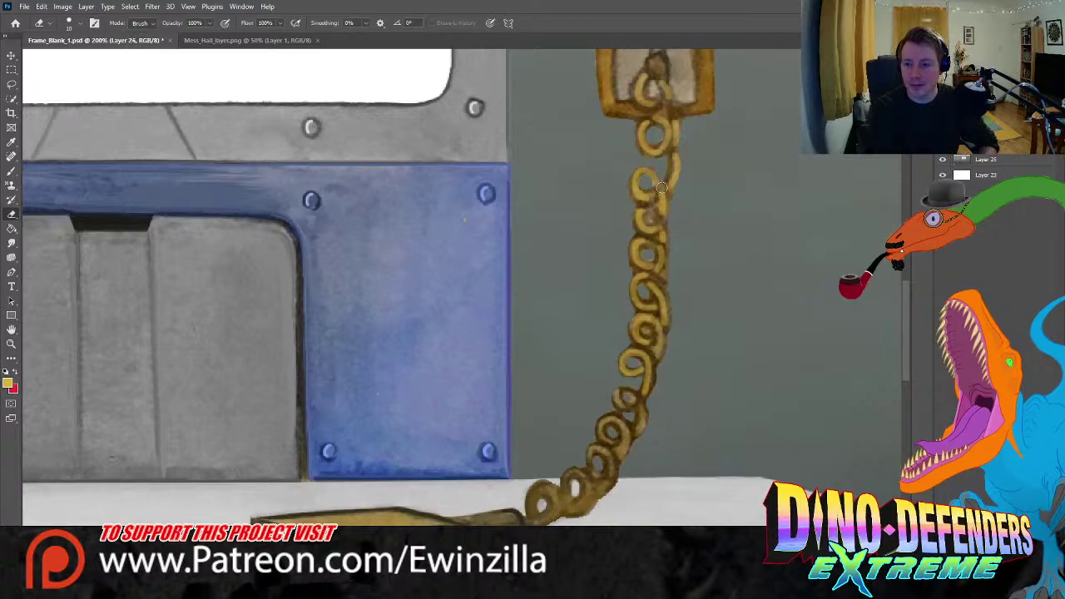
pyautogui.click(968, 143)
pyautogui.press('b')
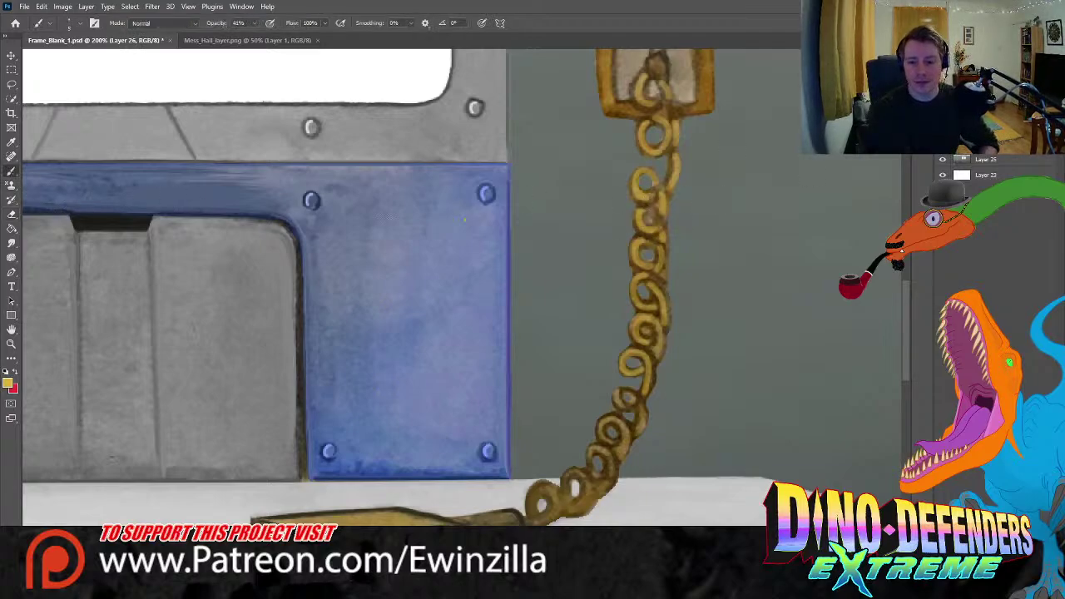
pyautogui.moveTo(629, 407)
pyautogui.mouseDown()
pyautogui.moveTo(619, 394)
pyautogui.moveTo(633, 391)
pyautogui.moveTo(622, 406)
pyautogui.moveTo(633, 390)
pyautogui.mouseUp()
pyautogui.hotkey('ctrl', 'z')
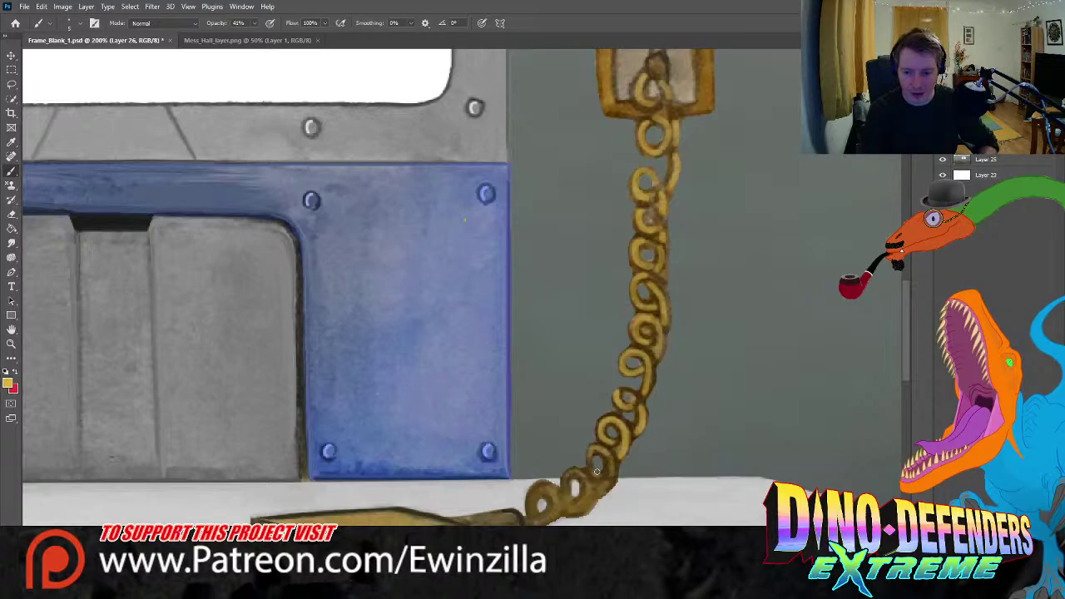
pyautogui.moveTo(591, 470)
pyautogui.mouseDown()
pyautogui.moveTo(568, 502)
pyautogui.moveTo(570, 472)
pyautogui.moveTo(588, 480)
pyautogui.moveTo(587, 499)
pyautogui.moveTo(562, 505)
pyautogui.moveTo(574, 483)
pyautogui.moveTo(558, 473)
pyautogui.moveTo(534, 506)
pyautogui.moveTo(548, 487)
pyautogui.moveTo(559, 509)
pyautogui.moveTo(543, 525)
pyautogui.moveTo(530, 517)
pyautogui.moveTo(536, 444)
pyautogui.moveTo(508, 514)
pyautogui.moveTo(469, 521)
pyautogui.moveTo(515, 511)
pyautogui.moveTo(464, 520)
pyautogui.moveTo(516, 513)
pyautogui.moveTo(462, 523)
pyautogui.moveTo(514, 514)
pyautogui.mouseUp()
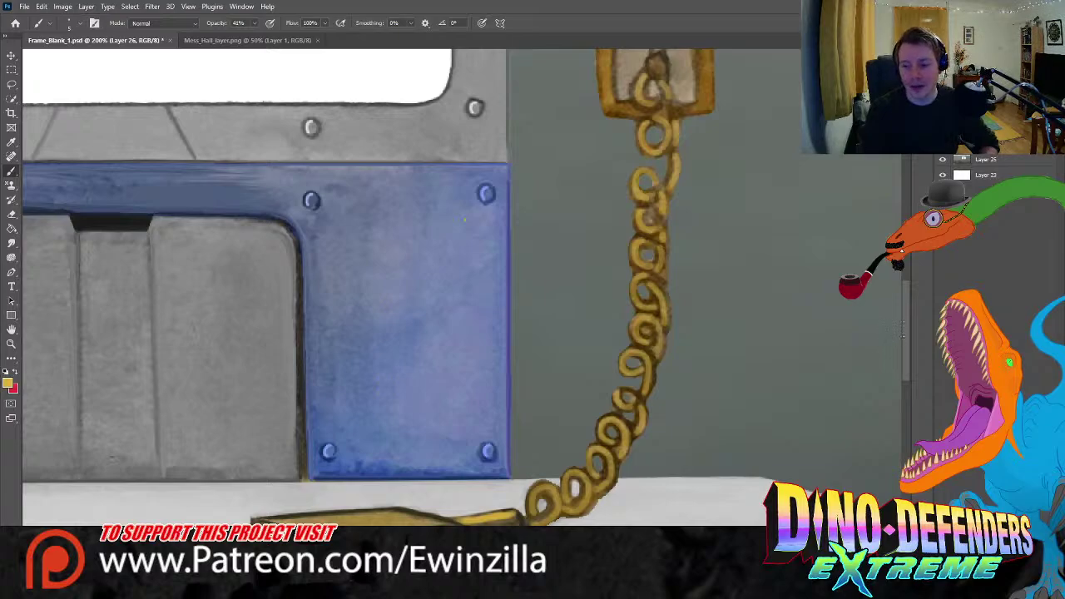
# - Paint the top face of the flat block on the table bright gold and smudge the paint clean near the handle
pyautogui.scroll(-3, 462, 287)
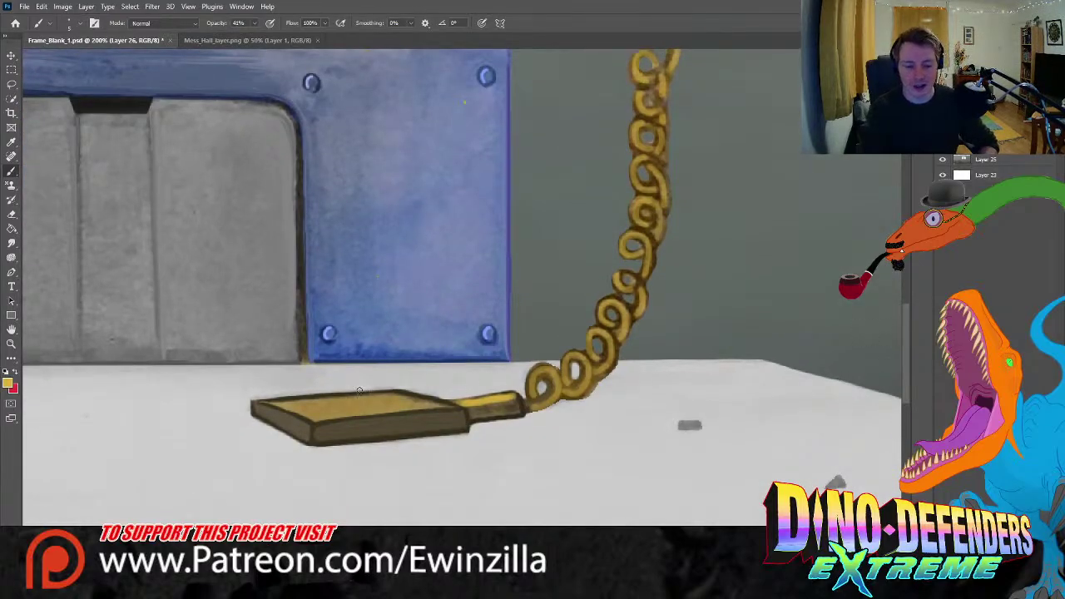
pyautogui.moveTo(279, 403); pyautogui.dragTo(433, 406)
pyautogui.hotkey('ctrl', 'z')
pyautogui.moveTo(282, 404); pyautogui.dragTo(436, 402)
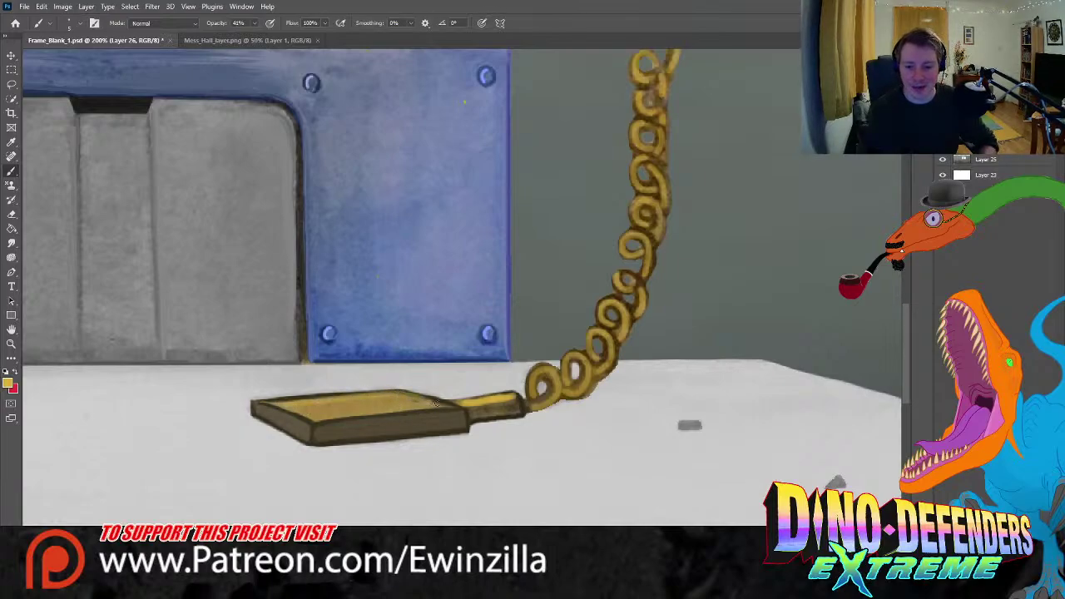
pyautogui.moveTo(287, 404); pyautogui.dragTo(441, 405)
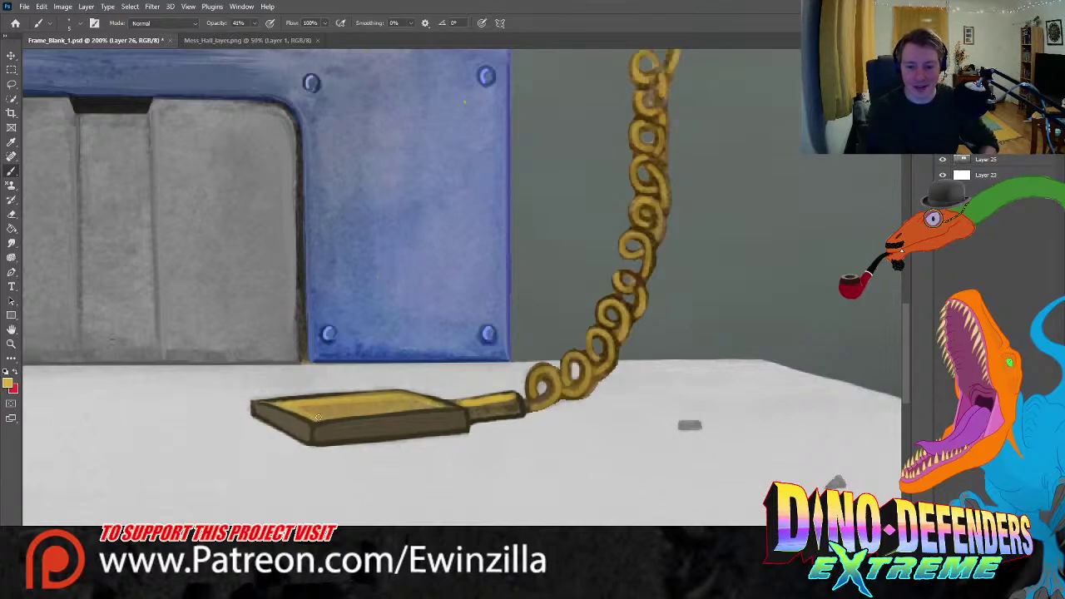
pyautogui.moveTo(335, 400); pyautogui.dragTo(451, 406)
pyautogui.click(12, 242)
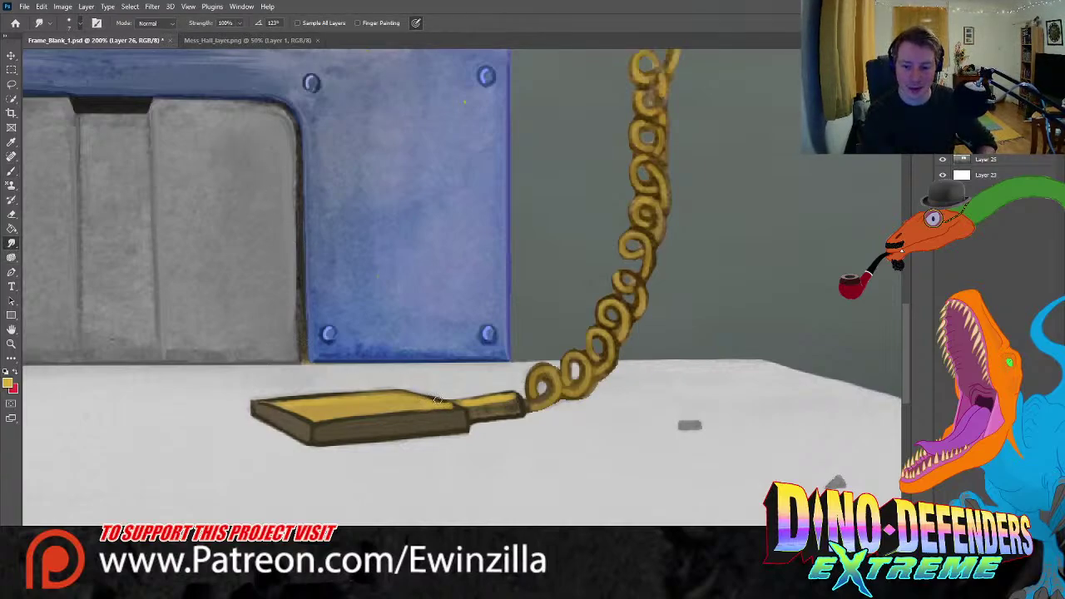
pyautogui.moveTo(437, 400); pyautogui.dragTo(441, 402)
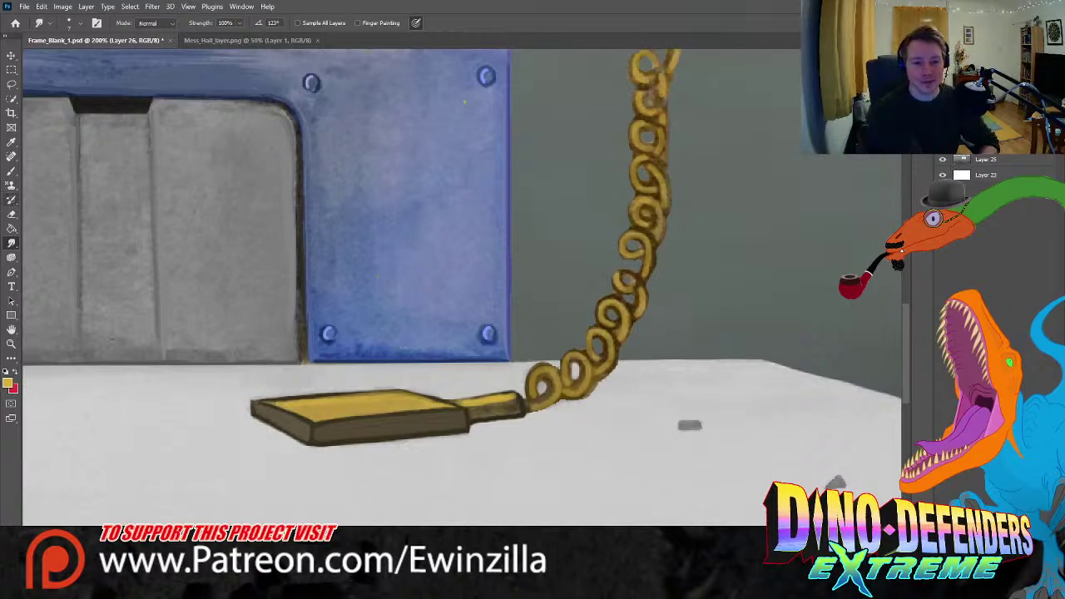
# - Build up a muted gold on the block's short end face with the brush at 17% opacity
pyautogui.click(12, 343)
pyautogui.click(307, 437)
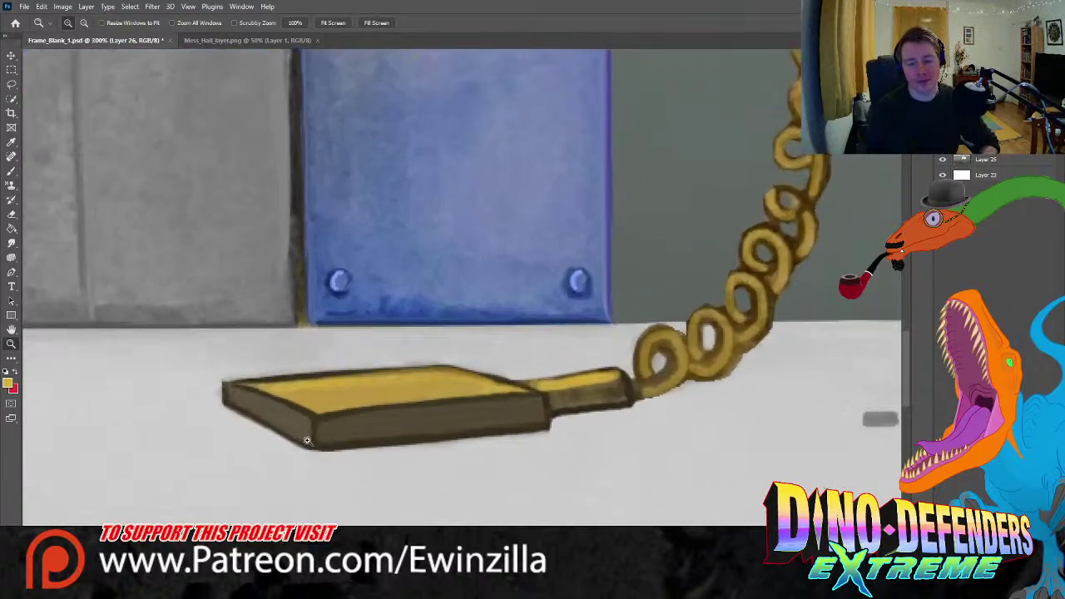
pyautogui.press('b')
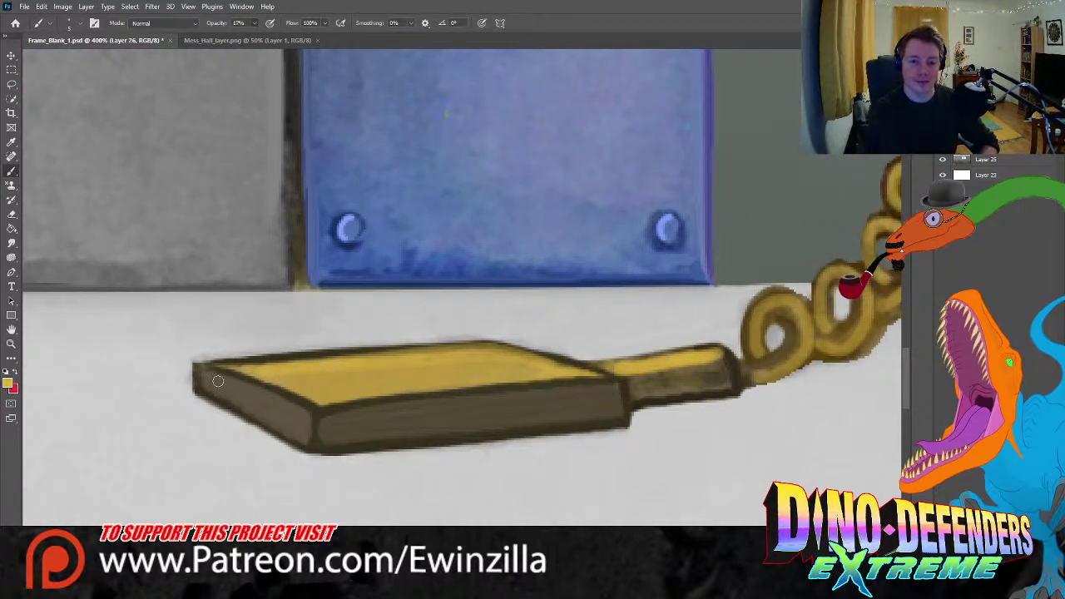
pyautogui.moveTo(204, 381)
pyautogui.mouseDown()
pyautogui.moveTo(296, 434)
pyautogui.moveTo(303, 408)
pyautogui.mouseUp()
pyautogui.moveTo(223, 394)
pyautogui.mouseDown()
pyautogui.moveTo(201, 378)
pyautogui.moveTo(278, 428)
pyautogui.moveTo(308, 434)
pyautogui.moveTo(294, 385)
pyautogui.mouseUp()
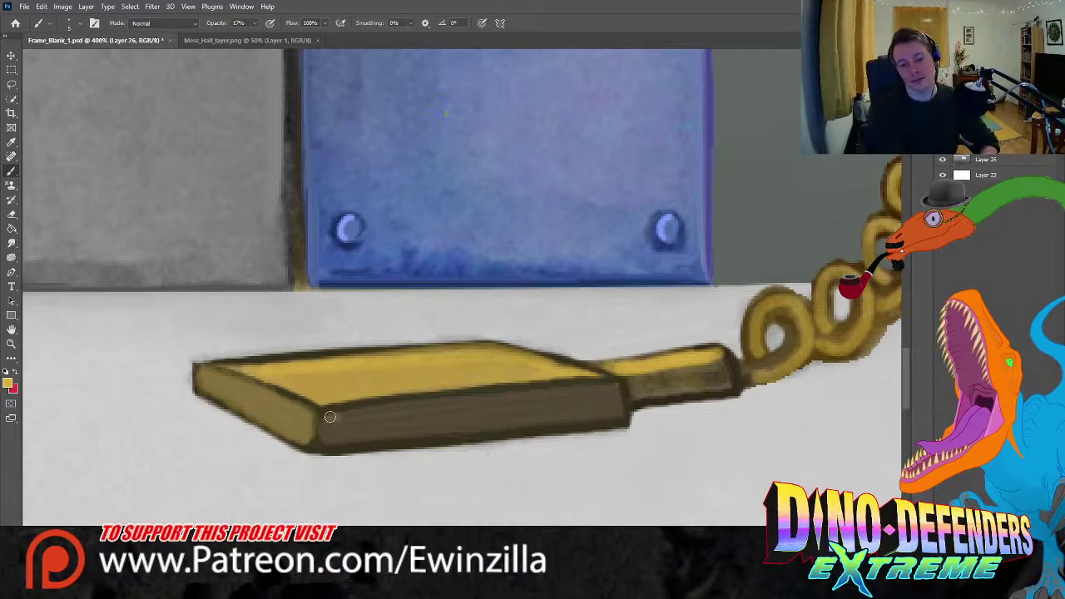
pyautogui.moveTo(341, 416)
pyautogui.mouseDown()
pyautogui.moveTo(321, 441)
pyautogui.moveTo(495, 420)
pyautogui.moveTo(374, 433)
pyautogui.moveTo(326, 423)
pyautogui.moveTo(368, 408)
pyautogui.moveTo(556, 404)
pyautogui.mouseUp()
pyautogui.hotkey('ctrl', 'z')
pyautogui.hotkey('ctrl', 'z')
pyautogui.moveTo(345, 418)
pyautogui.mouseDown()
pyautogui.moveTo(321, 420)
pyautogui.moveTo(328, 440)
pyautogui.moveTo(597, 425)
pyautogui.mouseUp()
pyautogui.hotkey('ctrl', 'z')
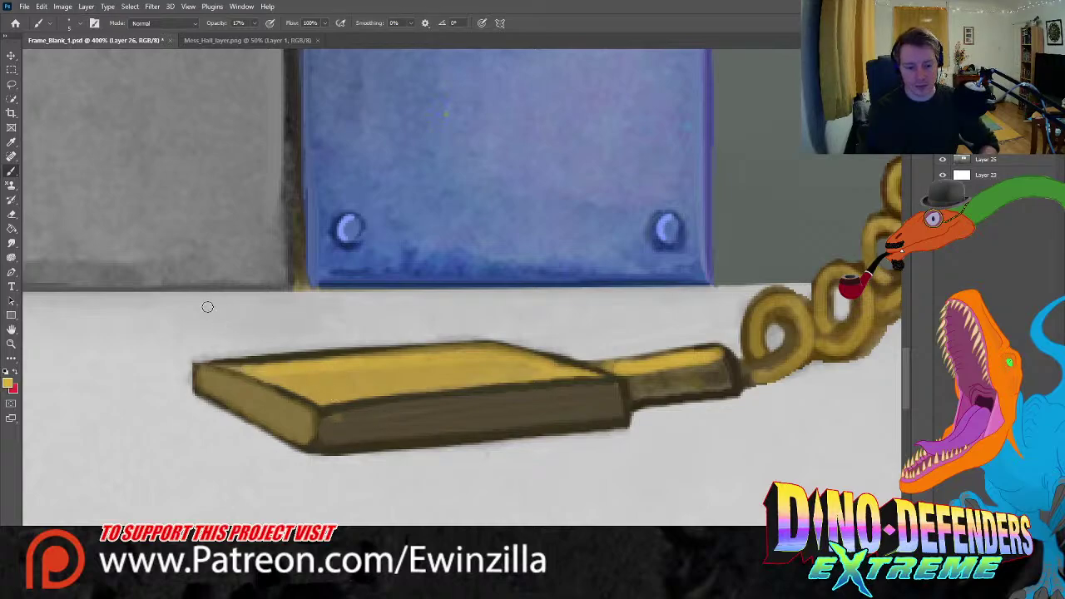
# - Smudge the block's near corner clean, build up muted gold on its long side face at 17% opacity, and smudge the handle's edges
pyautogui.click(12, 242)
pyautogui.moveTo(351, 417); pyautogui.dragTo(316, 427)
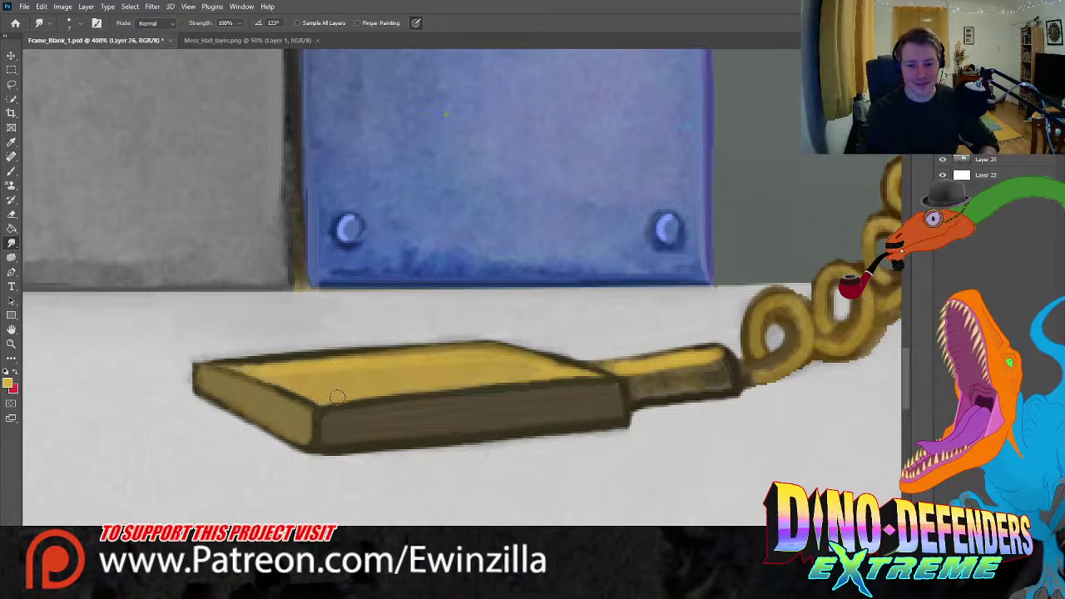
pyautogui.click(12, 170)
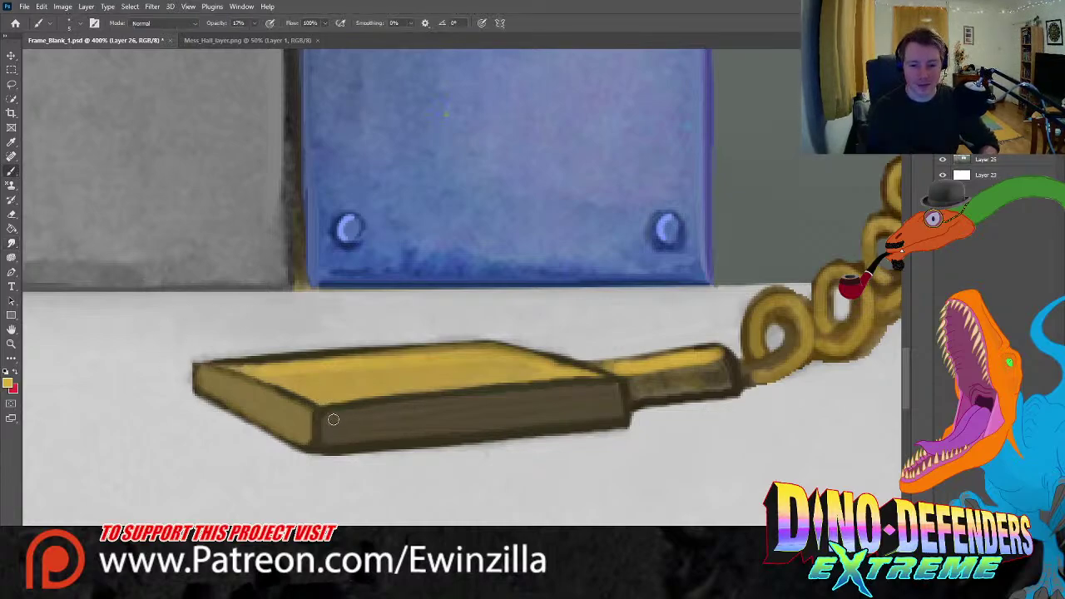
pyautogui.moveTo(330, 418); pyautogui.dragTo(362, 433)
pyautogui.moveTo(421, 426)
pyautogui.mouseDown()
pyautogui.moveTo(338, 418)
pyautogui.moveTo(328, 435)
pyautogui.moveTo(601, 419)
pyautogui.moveTo(620, 404)
pyautogui.moveTo(617, 390)
pyautogui.moveTo(597, 387)
pyautogui.moveTo(448, 399)
pyautogui.moveTo(351, 413)
pyautogui.moveTo(329, 430)
pyautogui.moveTo(396, 411)
pyautogui.moveTo(442, 412)
pyautogui.moveTo(433, 423)
pyautogui.moveTo(451, 426)
pyautogui.moveTo(615, 390)
pyautogui.mouseUp()
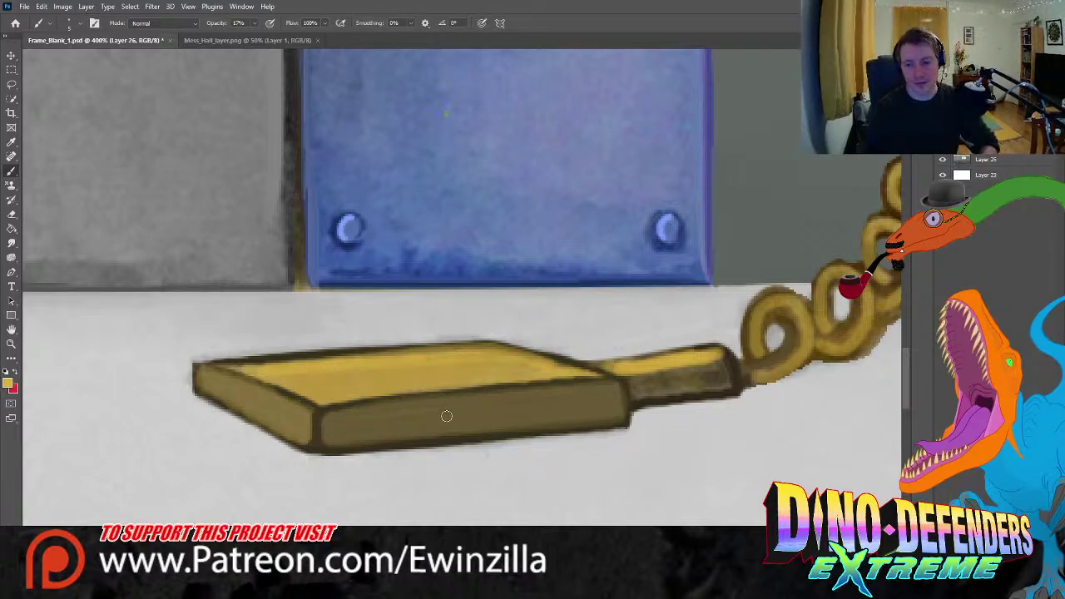
pyautogui.click(12, 242)
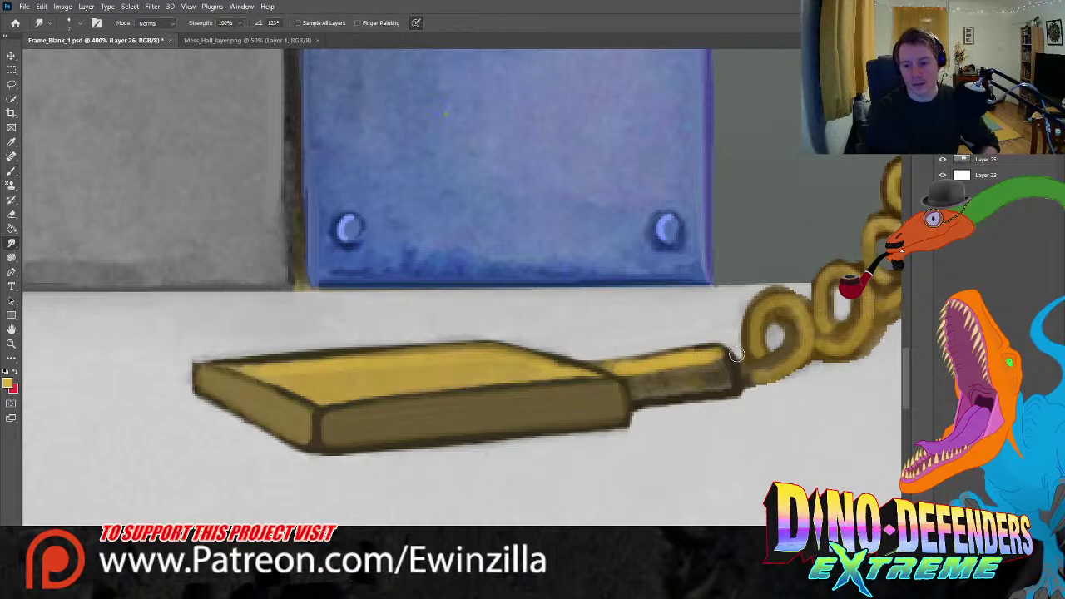
pyautogui.moveTo(684, 368)
pyautogui.mouseDown()
pyautogui.moveTo(627, 376)
pyautogui.moveTo(707, 345)
pyautogui.moveTo(597, 360)
pyautogui.moveTo(686, 361)
pyautogui.moveTo(676, 367)
pyautogui.moveTo(717, 366)
pyautogui.moveTo(748, 379)
pyautogui.mouseUp()
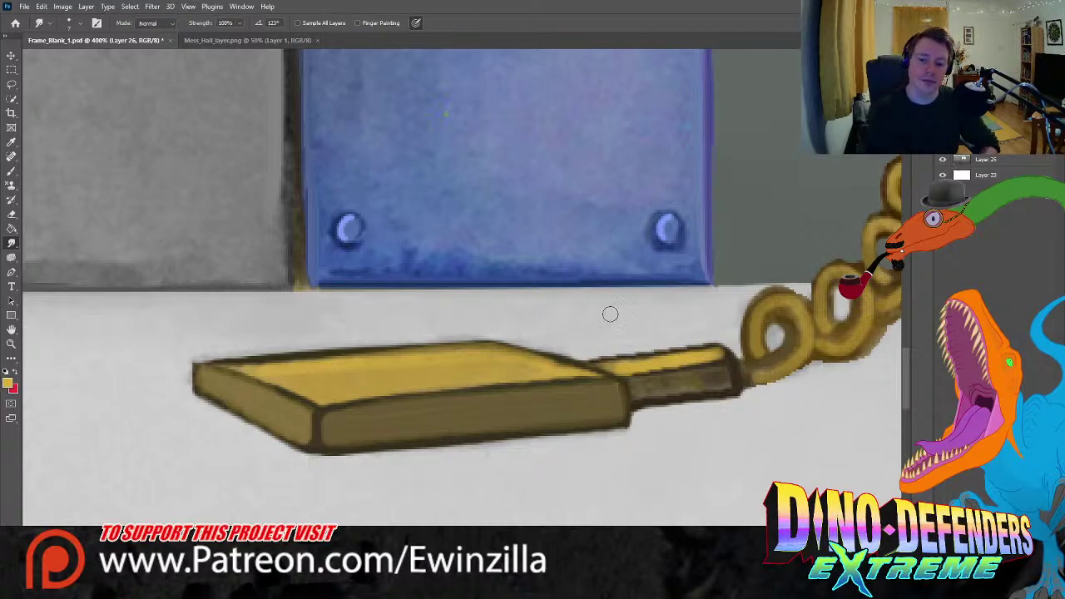
# - Switch to black at 100% opacity and redraw the outlines of the handle, its end cap and the adjoining block edge with a small brush
pyautogui.press('i')
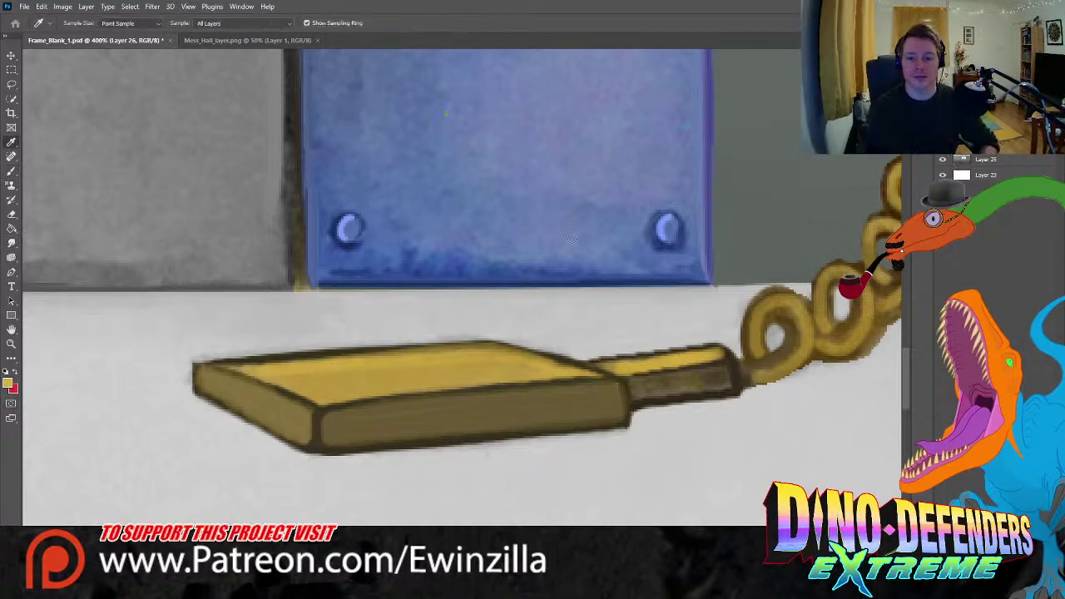
pyautogui.press('b')
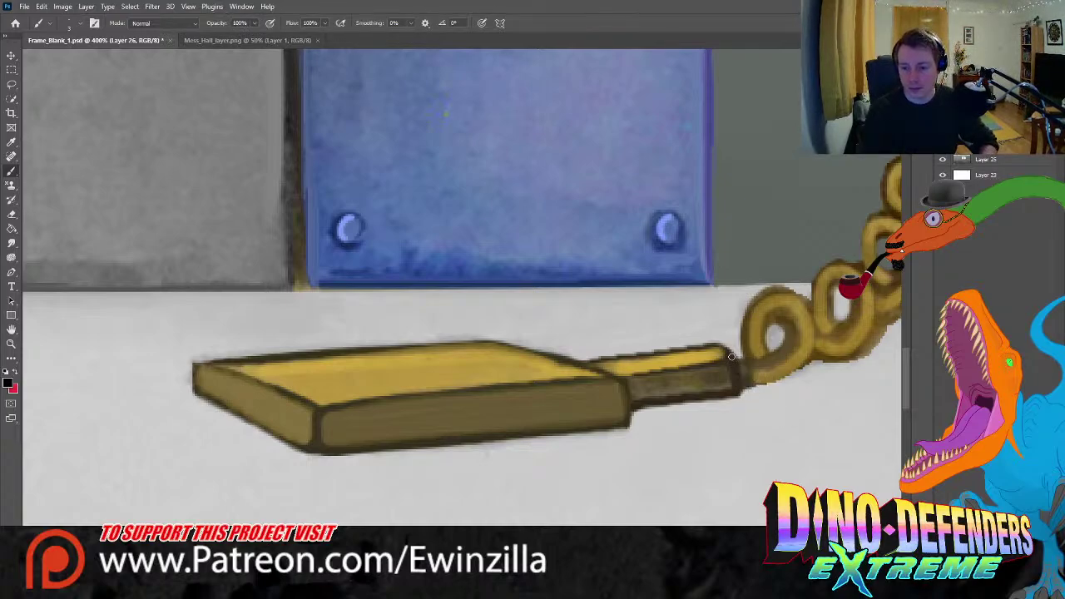
pyautogui.moveTo(740, 386); pyautogui.dragTo(633, 408)
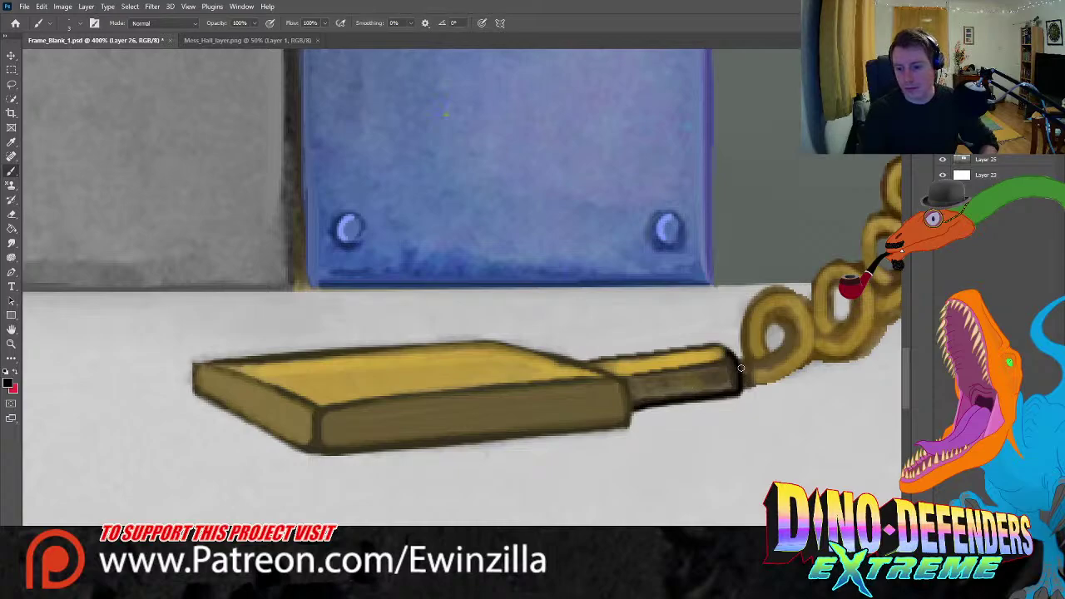
pyautogui.moveTo(741, 368)
pyautogui.mouseDown()
pyautogui.moveTo(750, 365)
pyautogui.moveTo(738, 392)
pyautogui.mouseUp()
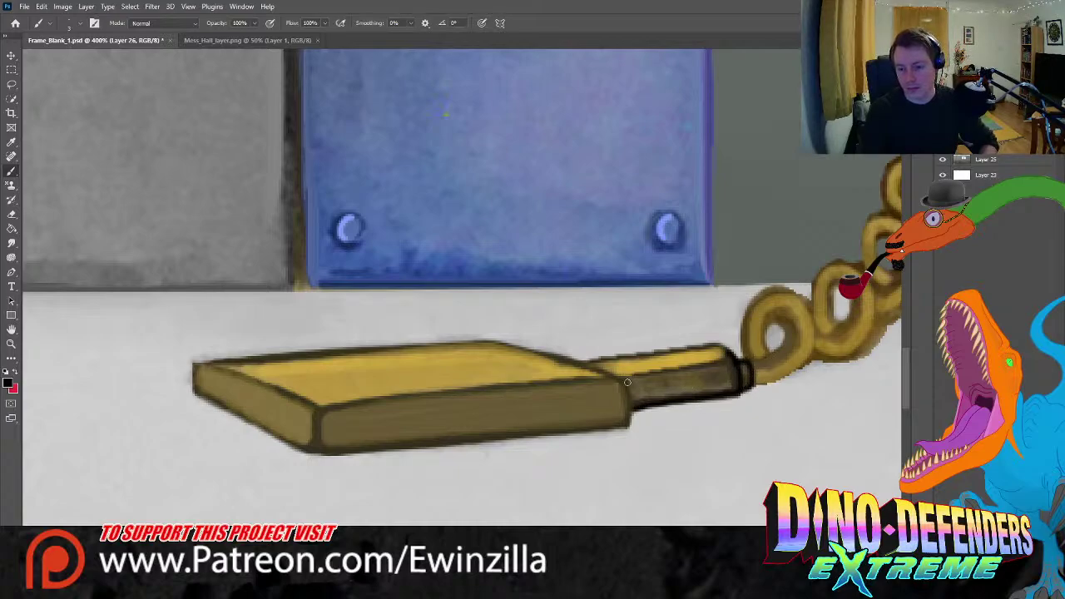
pyautogui.moveTo(620, 380); pyautogui.dragTo(630, 422)
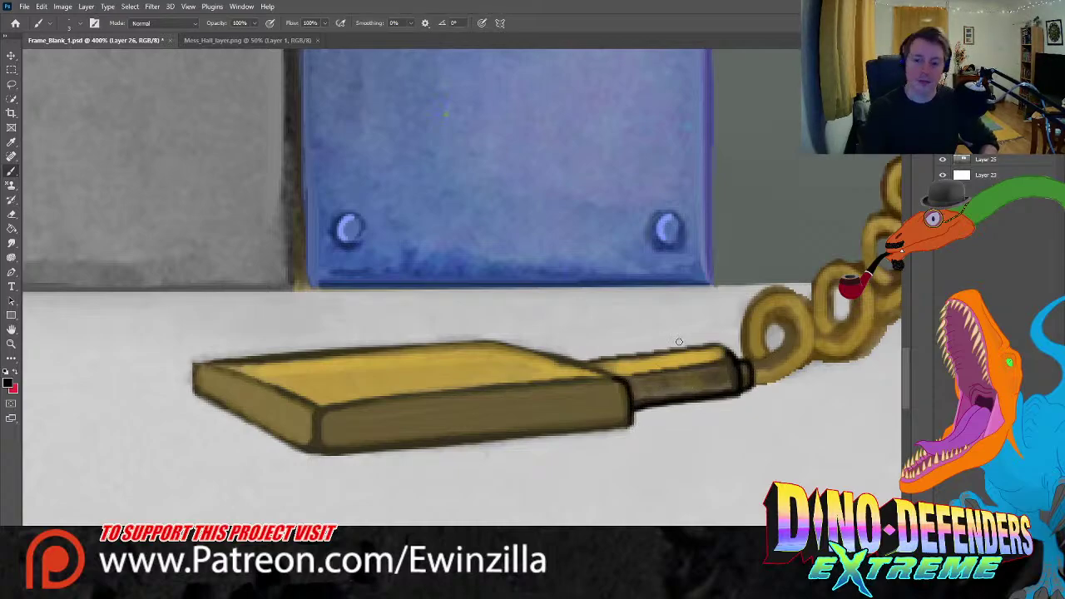
# - Paint black shading along the inner rims of the chain's lower links, from the handle up past the table edge
pyautogui.moveTo(774, 320)
pyautogui.mouseDown()
pyautogui.moveTo(783, 353)
pyautogui.moveTo(768, 319)
pyautogui.moveTo(770, 355)
pyautogui.mouseUp()
pyautogui.hotkey('ctrl', 'z')
pyautogui.moveTo(835, 287); pyautogui.dragTo(838, 331)
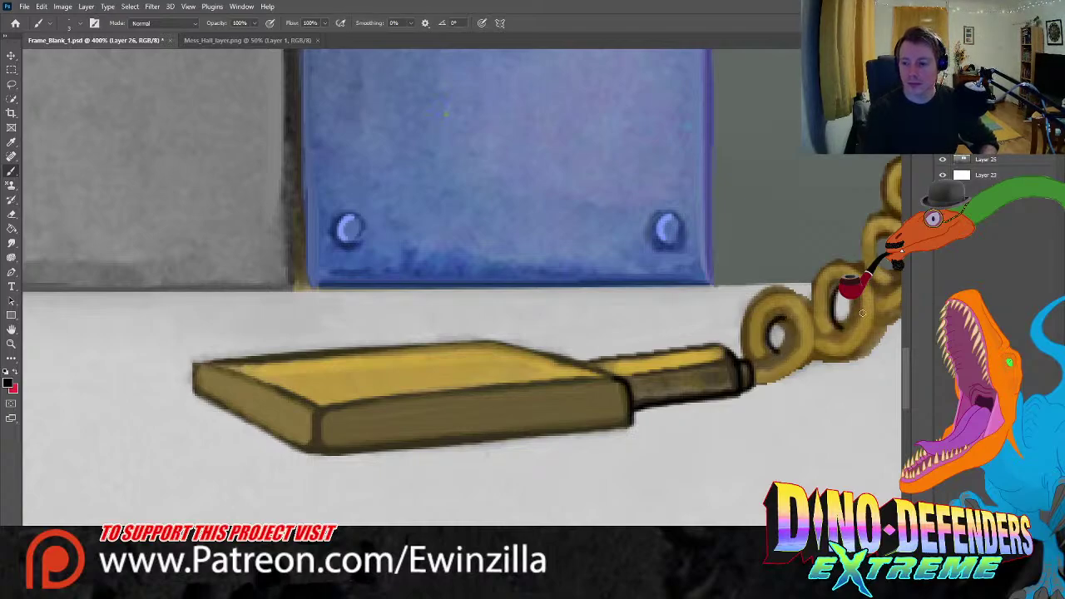
pyautogui.hscroll(5, 628, 515)
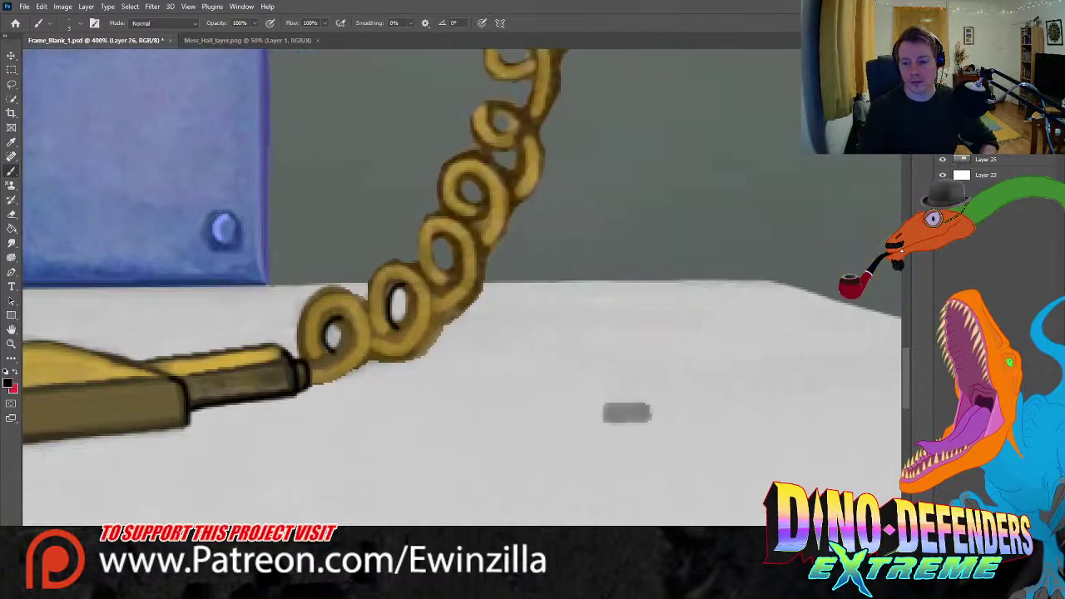
pyautogui.hscroll(-1, 628, 516)
pyautogui.moveTo(522, 238); pyautogui.dragTo(537, 268)
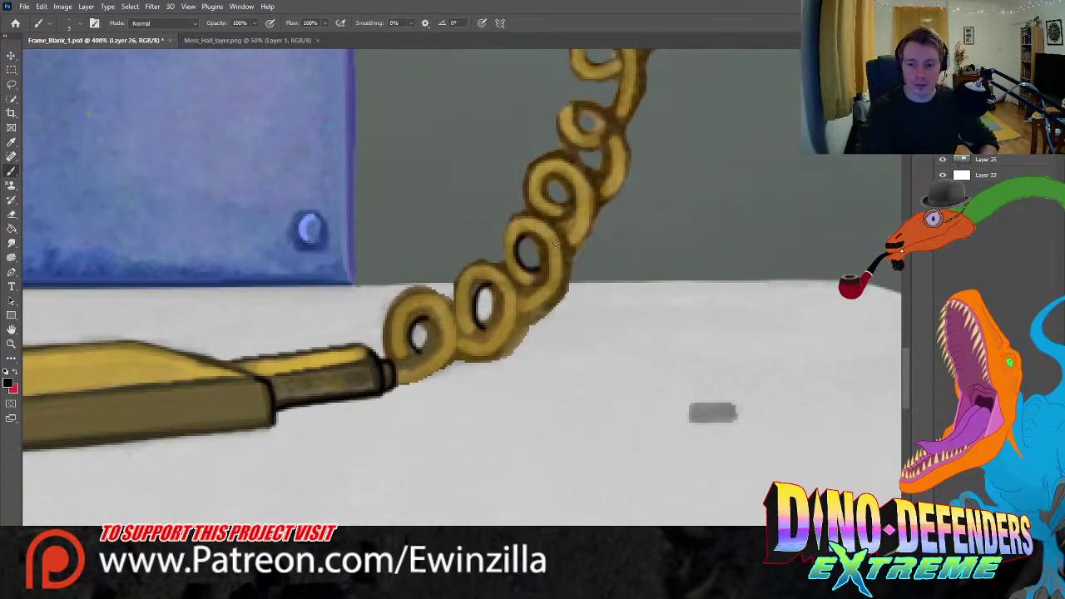
pyautogui.moveTo(547, 188); pyautogui.dragTo(569, 208)
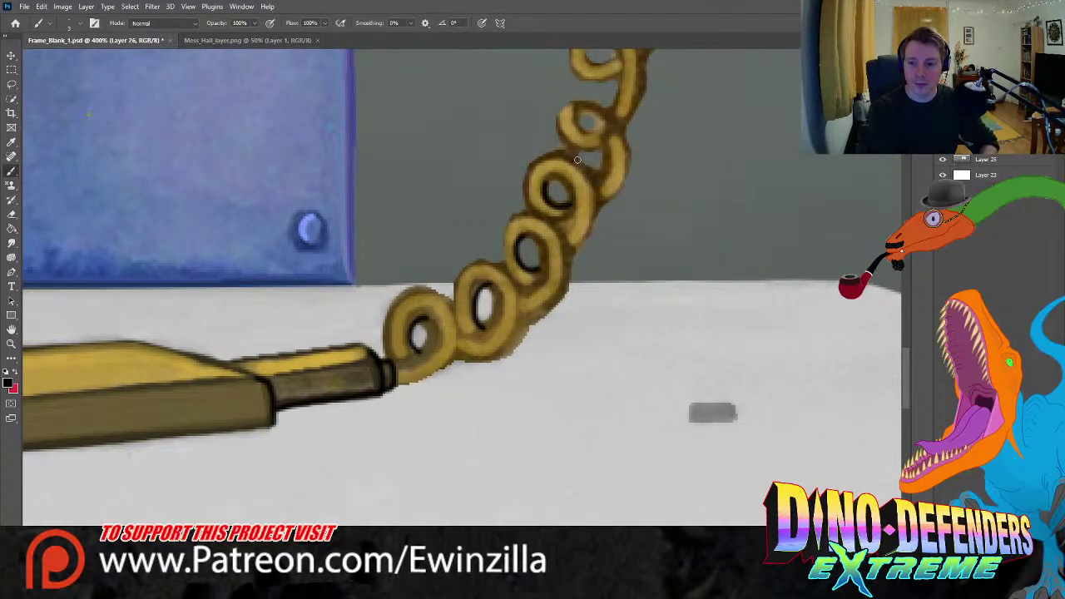
pyautogui.moveTo(577, 159); pyautogui.dragTo(601, 173)
pyautogui.moveTo(577, 117)
pyautogui.mouseDown()
pyautogui.moveTo(605, 127)
pyautogui.moveTo(625, 115)
pyautogui.mouseUp()
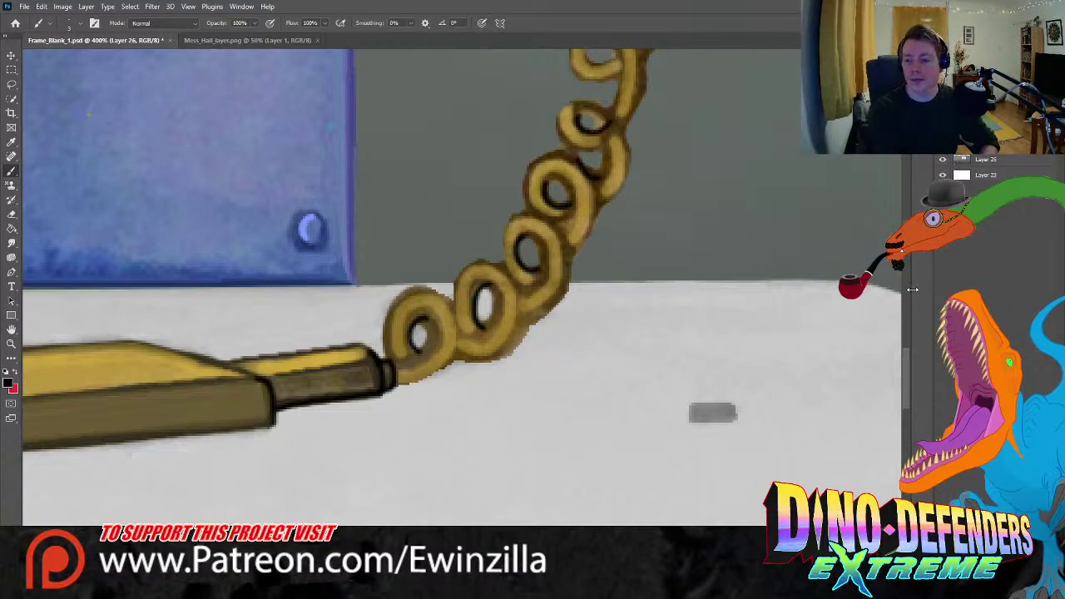
# - Shade the next two link openings up the chain in black and erase the gold filling the upper opening on Layer 24
pyautogui.scroll(3, 861, 297)
pyautogui.moveTo(585, 296); pyautogui.dragTo(618, 283)
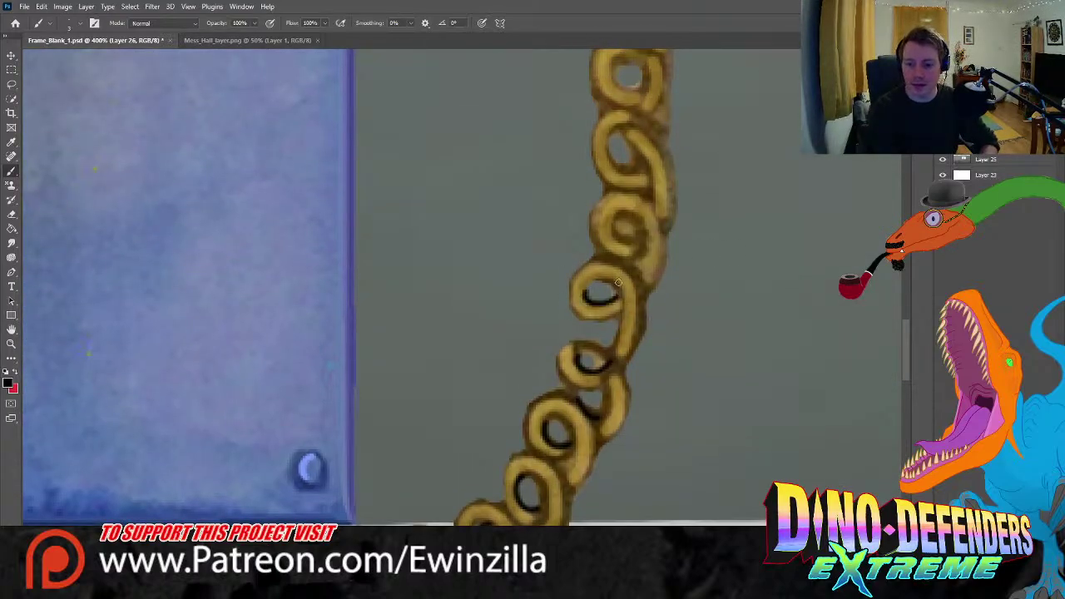
pyautogui.moveTo(616, 240)
pyautogui.mouseDown()
pyautogui.moveTo(634, 239)
pyautogui.moveTo(627, 229)
pyautogui.mouseUp()
pyautogui.press('e')
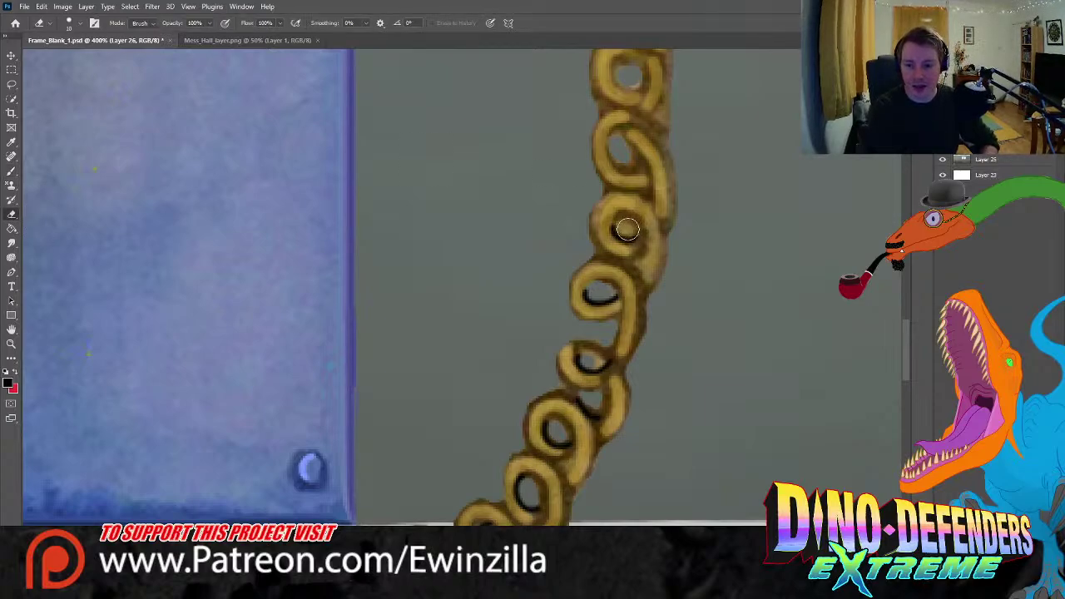
pyautogui.hotkey('ctrl', 'z')
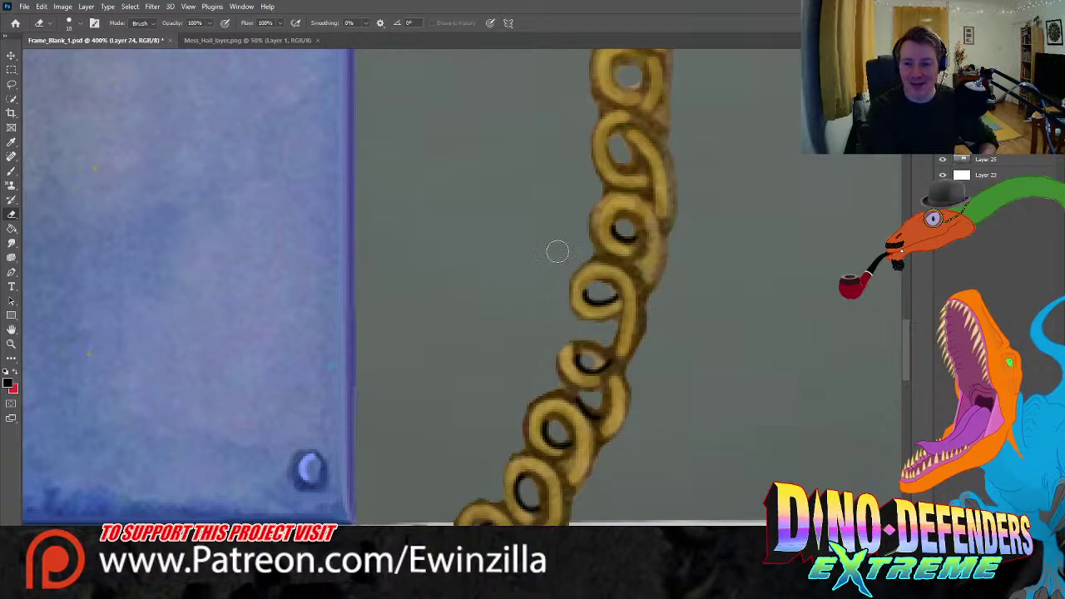
pyautogui.press('r')
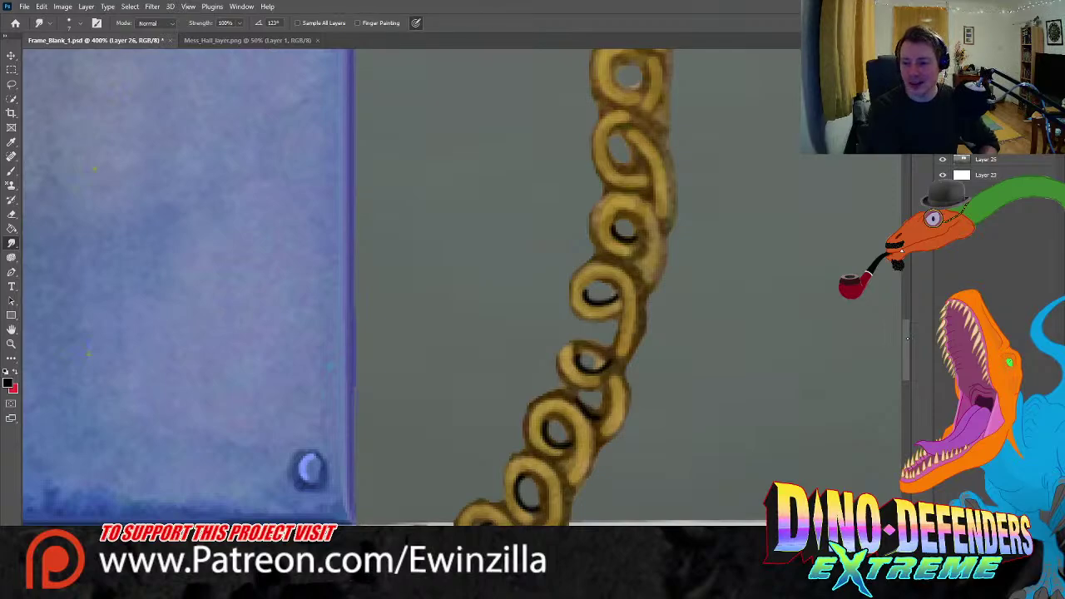
# - Add black inner shading to the link openings in the middle and upper part of the chain on Layer 26
pyautogui.scroll(8, 309, 470)
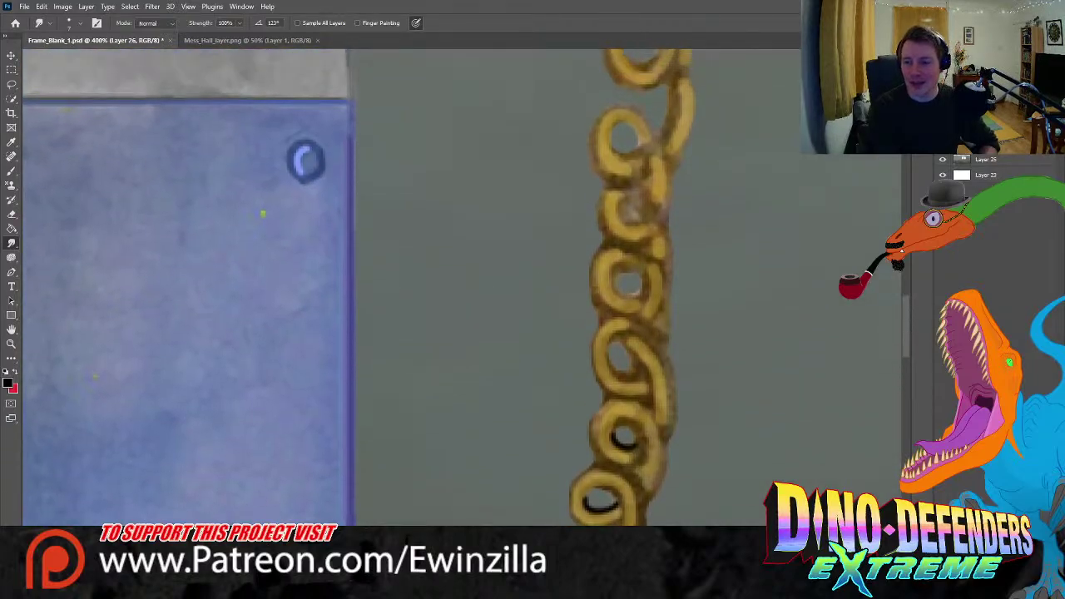
pyautogui.press('b')
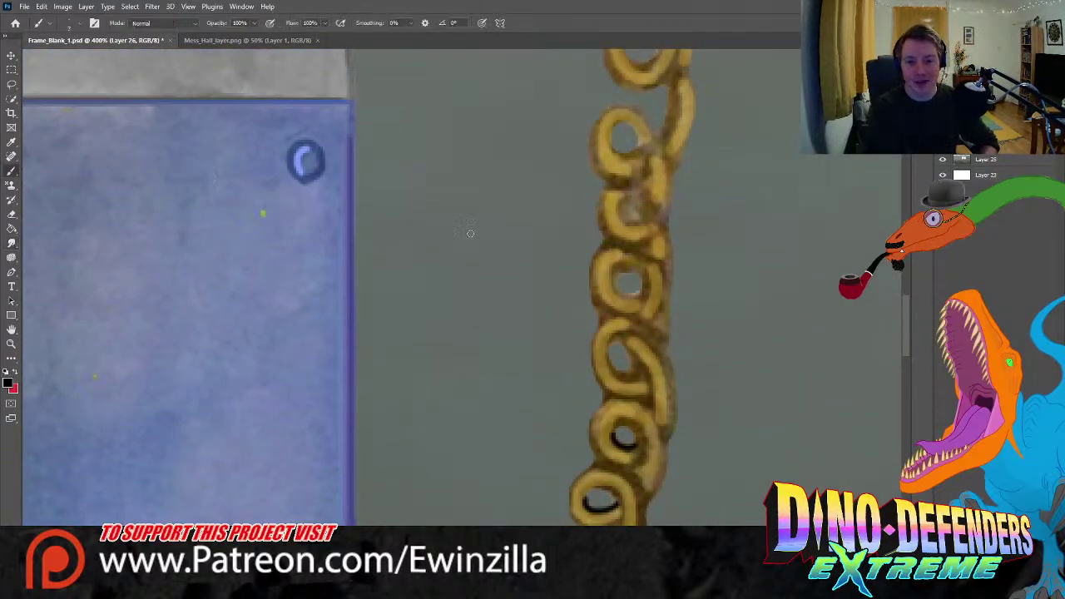
pyautogui.moveTo(616, 354)
pyautogui.mouseDown()
pyautogui.moveTo(616, 376)
pyautogui.moveTo(643, 366)
pyautogui.mouseUp()
pyautogui.hotkey('ctrl', 'z')
pyautogui.moveTo(614, 277); pyautogui.dragTo(645, 287)
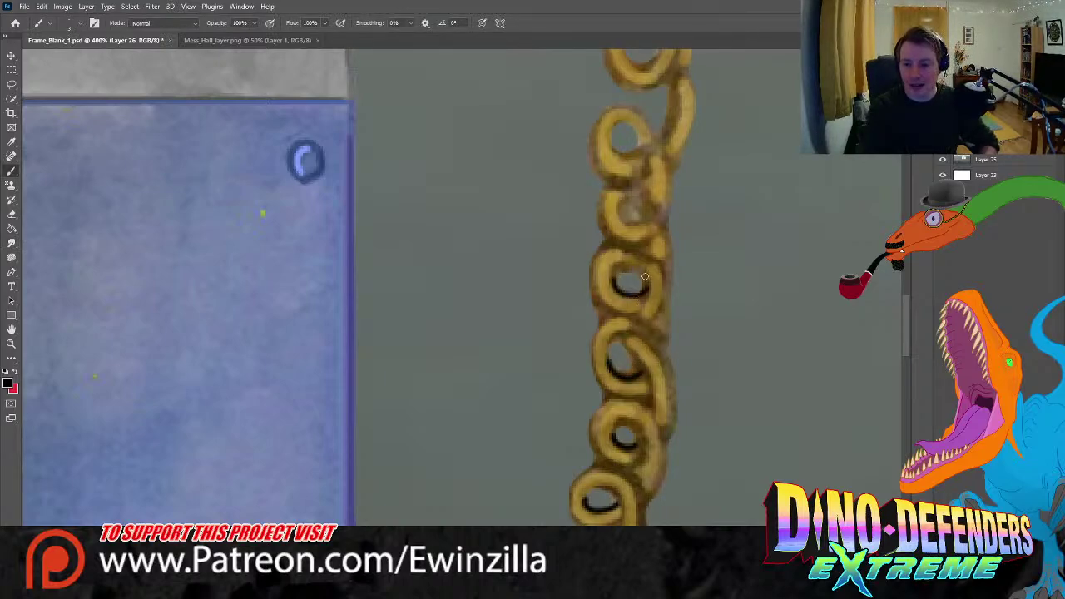
pyautogui.moveTo(622, 214); pyautogui.dragTo(650, 198)
pyautogui.hotkey('ctrl', 'z')
pyautogui.moveTo(614, 146); pyautogui.dragTo(649, 151)
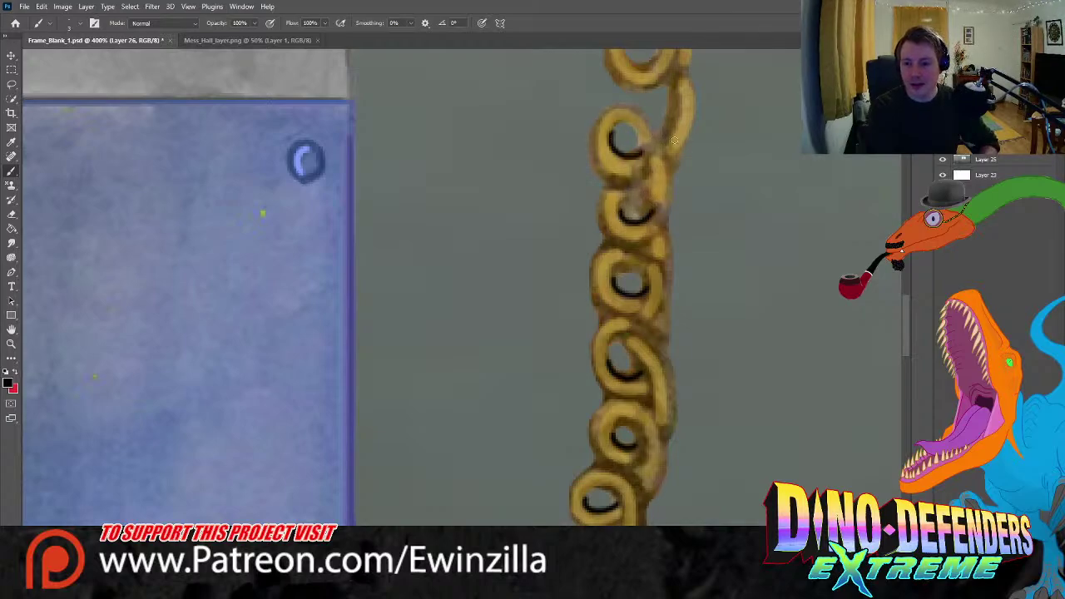
# - Shade the insides of the chain's top two links in black and outline the connector that joins it to the wall plate
pyautogui.scroll(5, 649, 295)
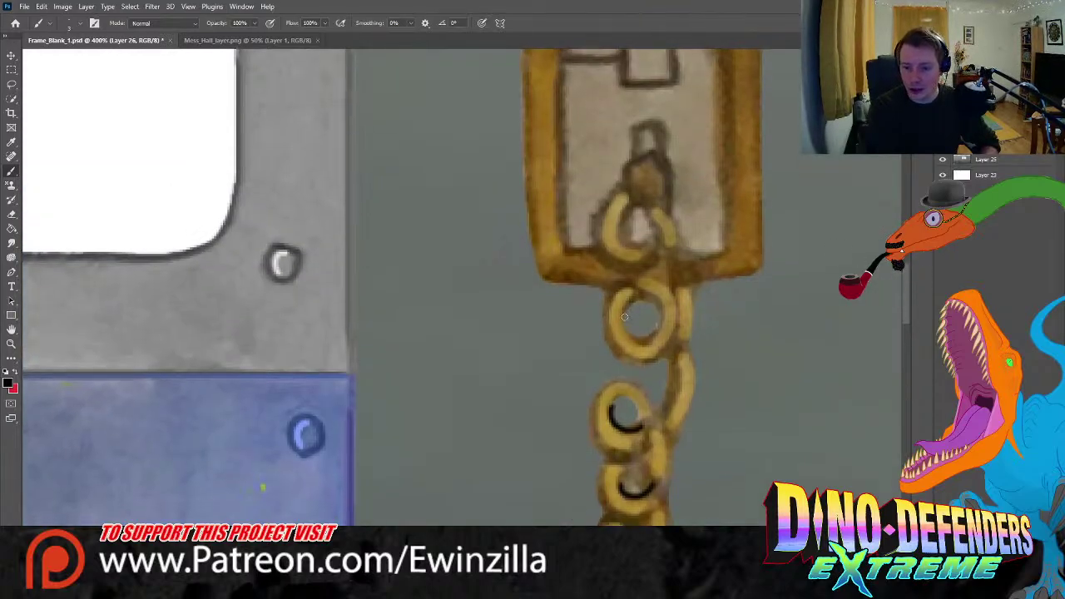
pyautogui.moveTo(624, 317)
pyautogui.mouseDown()
pyautogui.moveTo(653, 333)
pyautogui.moveTo(659, 312)
pyautogui.mouseUp()
pyautogui.hotkey('ctrl', 'z')
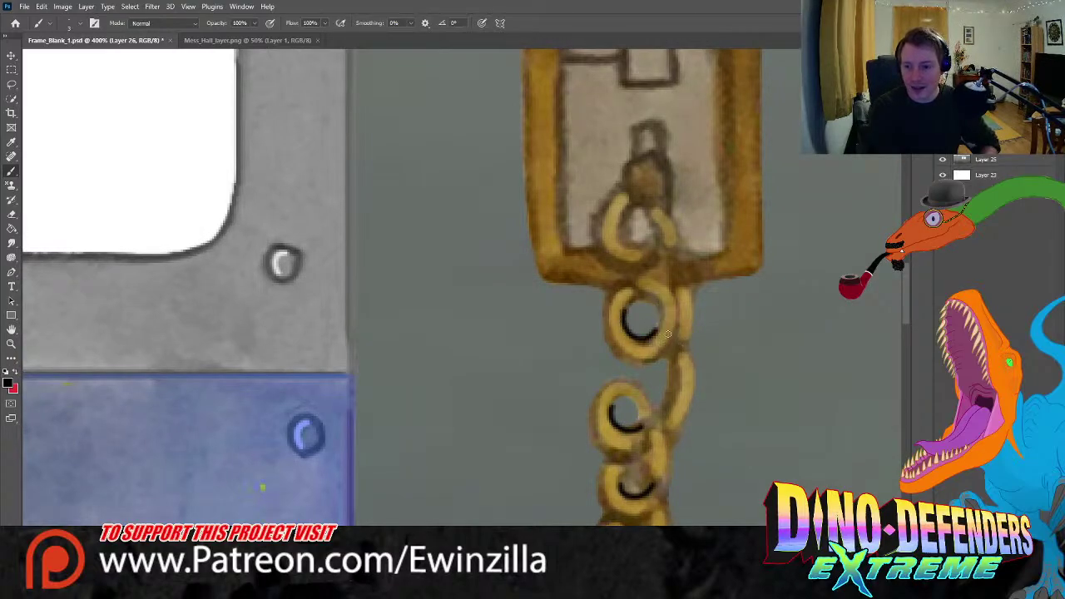
pyautogui.moveTo(621, 218); pyautogui.dragTo(655, 243)
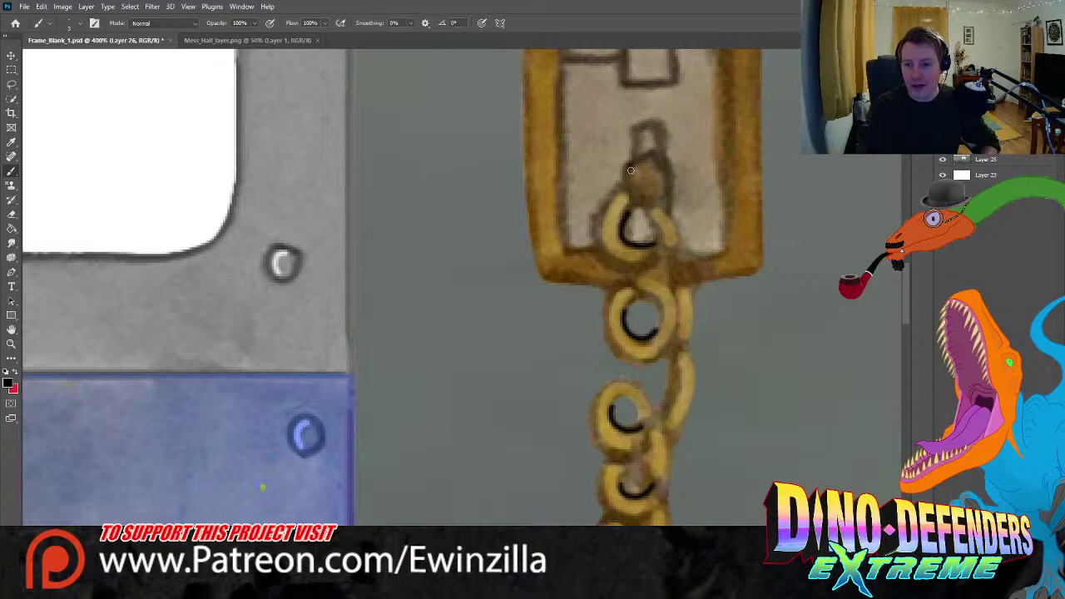
pyautogui.moveTo(631, 170)
pyautogui.mouseDown()
pyautogui.moveTo(665, 194)
pyautogui.moveTo(658, 160)
pyautogui.moveTo(644, 168)
pyautogui.moveTo(637, 142)
pyautogui.moveTo(646, 125)
pyautogui.moveTo(657, 124)
pyautogui.moveTo(658, 161)
pyautogui.mouseUp()
# - Look at Mess_Hall_layer.png for reference, then review the whole Frame_Blank_1.psd drawing and the wall plate up close
pyautogui.click(247, 40)
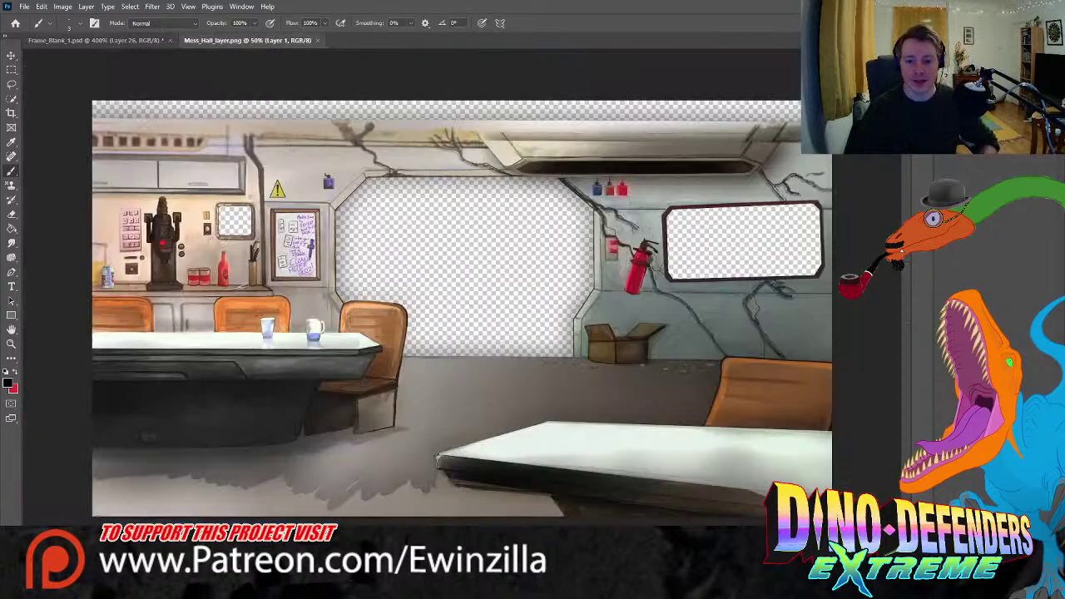
pyautogui.click(96, 40)
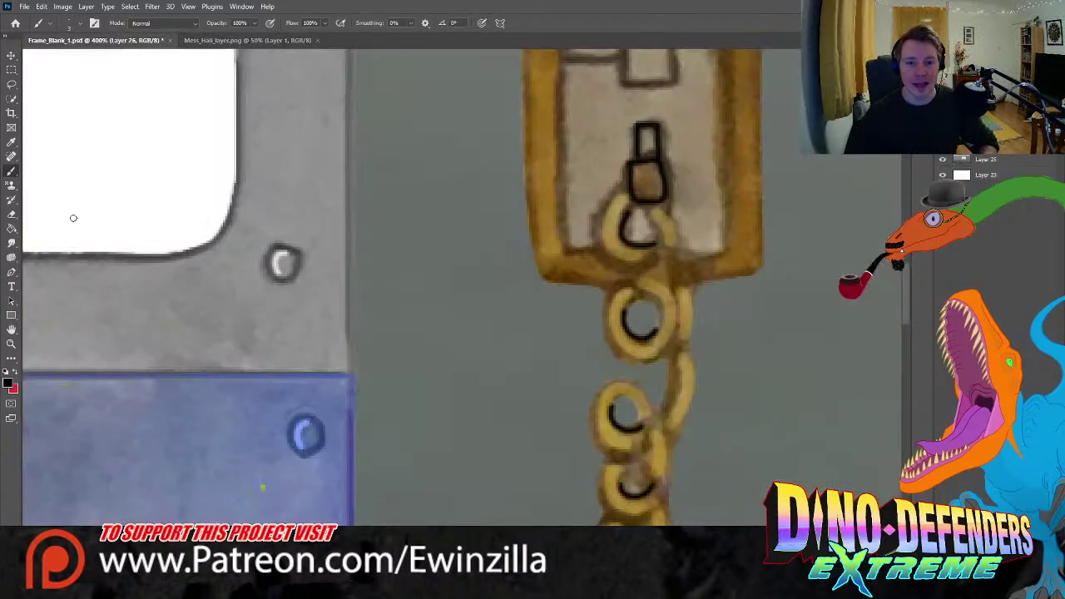
pyautogui.click(8, 344)
pyautogui.click(334, 23)
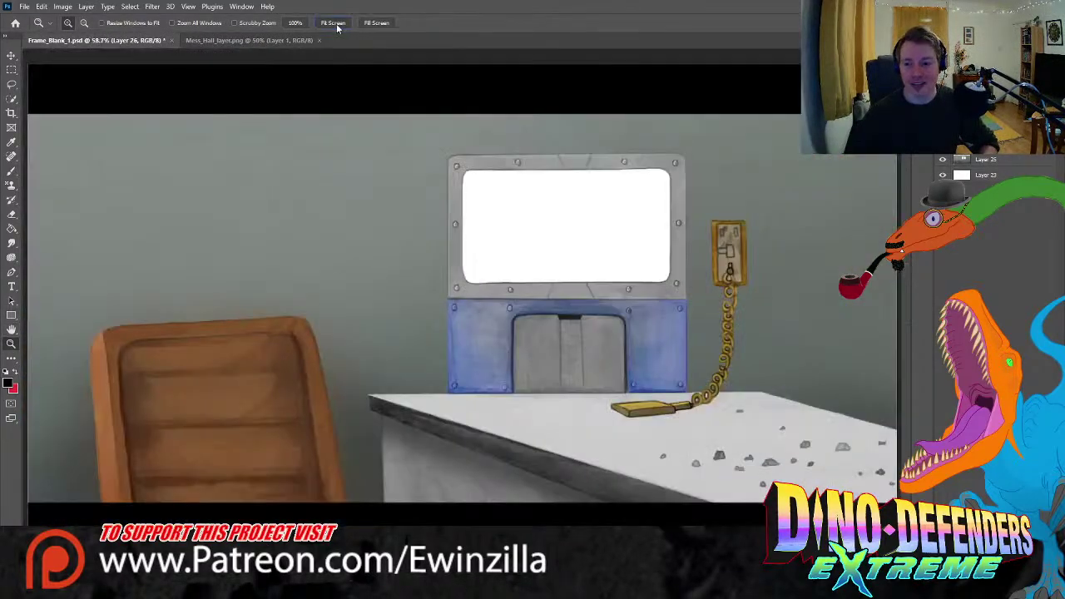
pyautogui.click(828, 244)
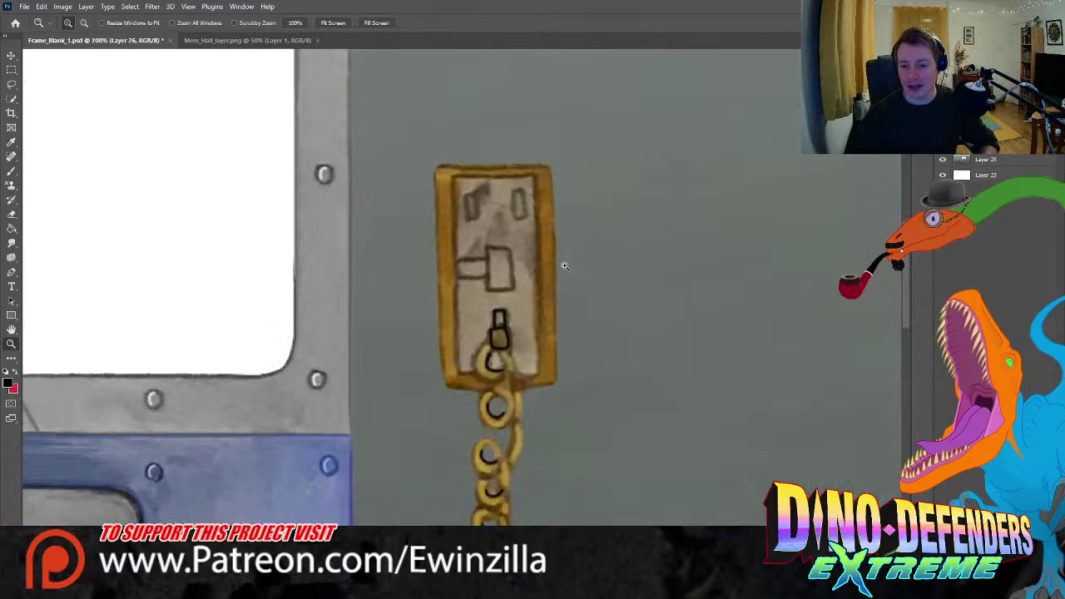
# - Select the latch plate inside the wooden frame with the Polygonal Lasso, excluding the overlapping fitting and chain, remove its brown tint, and deselect it
pyautogui.click(565, 265)
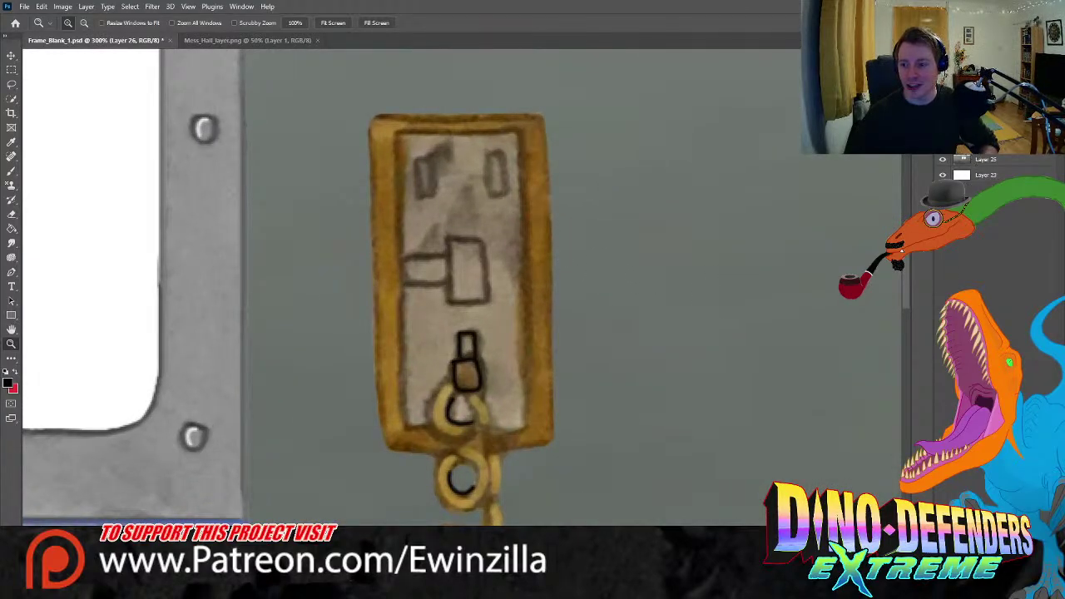
pyautogui.click(12, 84)
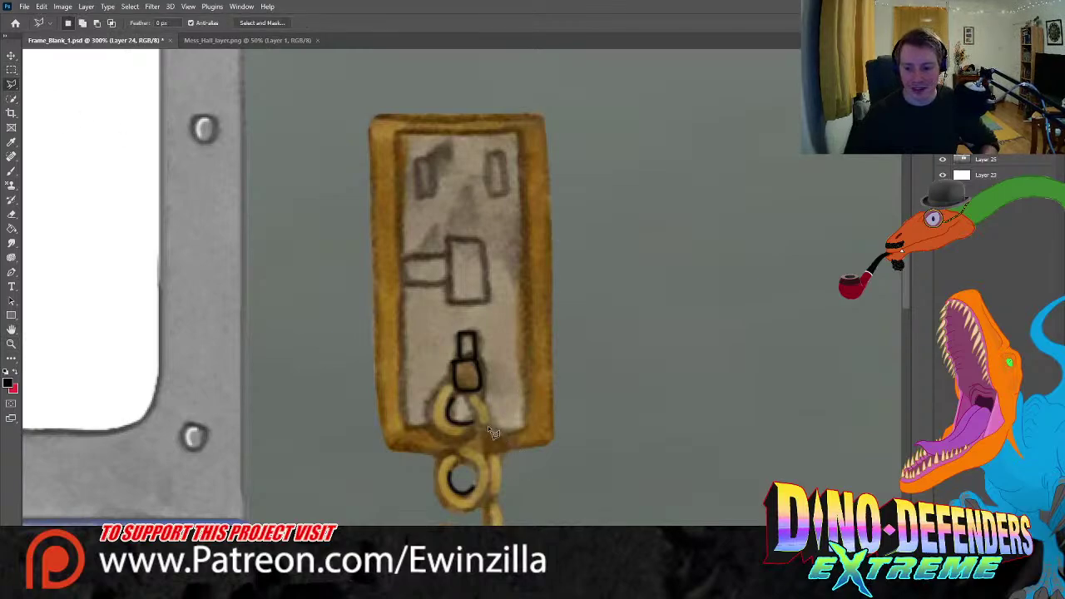
pyautogui.moveTo(525, 425)
pyautogui.mouseDown()
pyautogui.moveTo(545, 293)
pyautogui.moveTo(540, 178)
pyautogui.moveTo(527, 143)
pyautogui.moveTo(519, 132)
pyautogui.moveTo(398, 134)
pyautogui.moveTo(400, 407)
pyautogui.moveTo(408, 430)
pyautogui.moveTo(432, 430)
pyautogui.moveTo(434, 402)
pyautogui.moveTo(434, 431)
pyautogui.moveTo(452, 366)
pyautogui.moveTo(479, 362)
pyautogui.moveTo(485, 396)
pyautogui.moveTo(484, 366)
pyautogui.moveTo(483, 395)
pyautogui.moveTo(459, 397)
pyautogui.moveTo(454, 427)
pyautogui.moveTo(480, 426)
pyautogui.moveTo(468, 400)
pyautogui.moveTo(495, 432)
pyautogui.mouseUp()
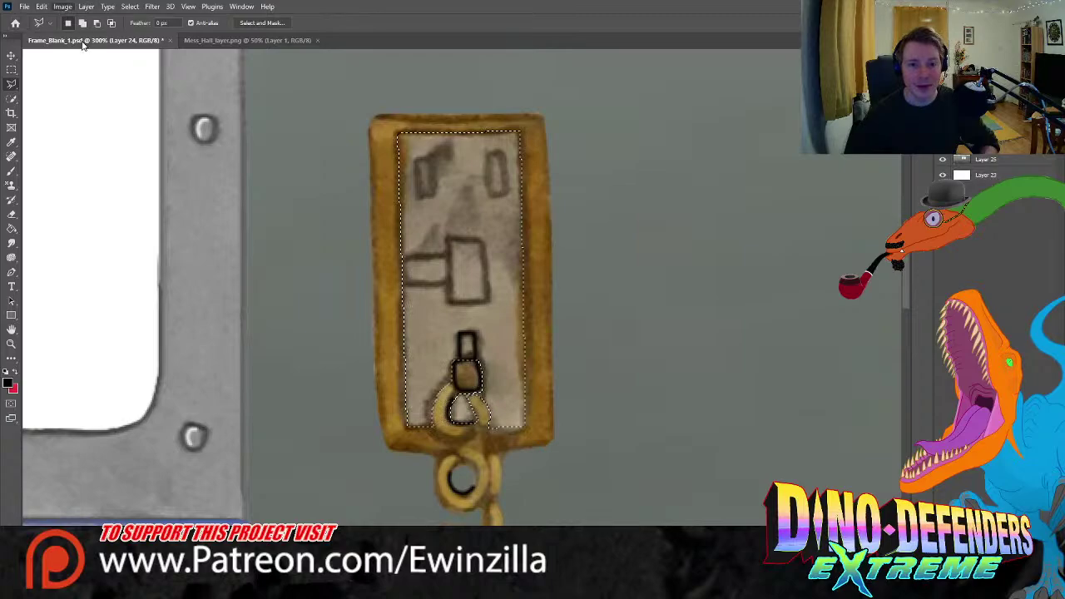
pyautogui.press('i')
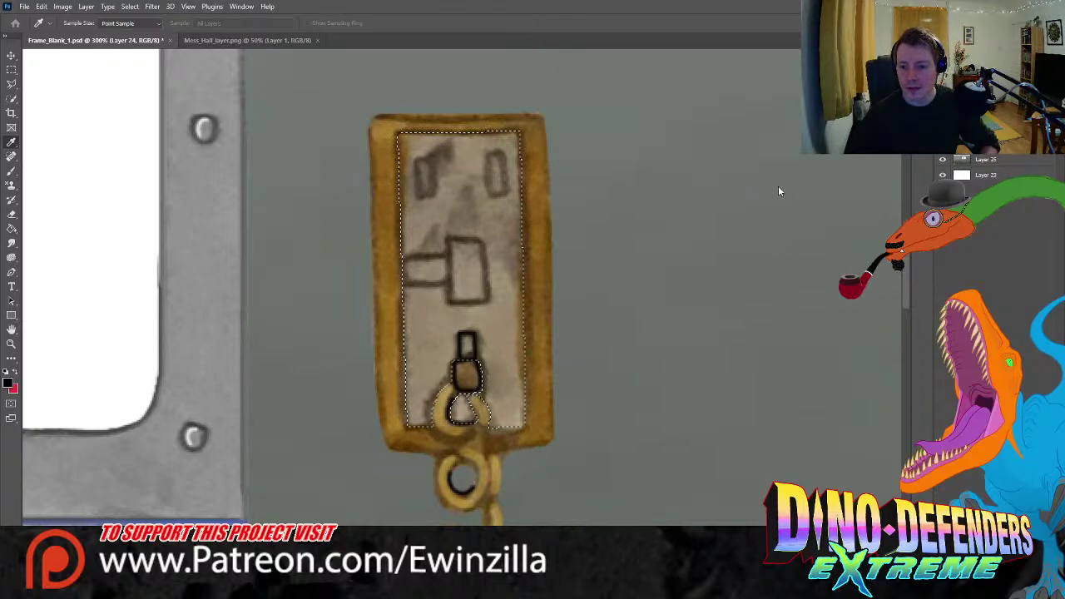
pyautogui.press('l')
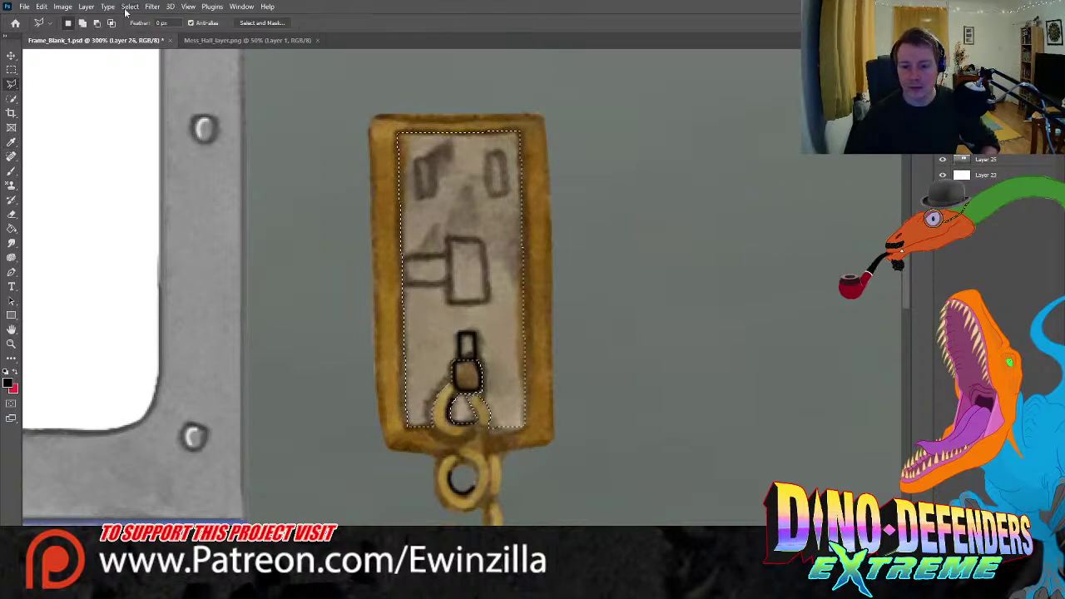
pyautogui.press('i')
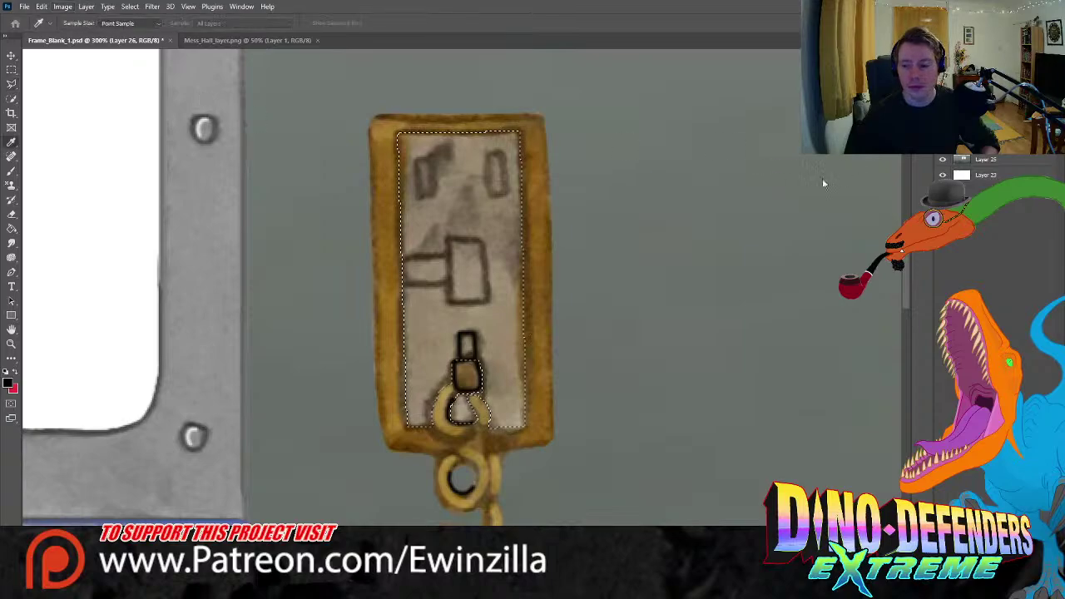
pyautogui.press('Delete')
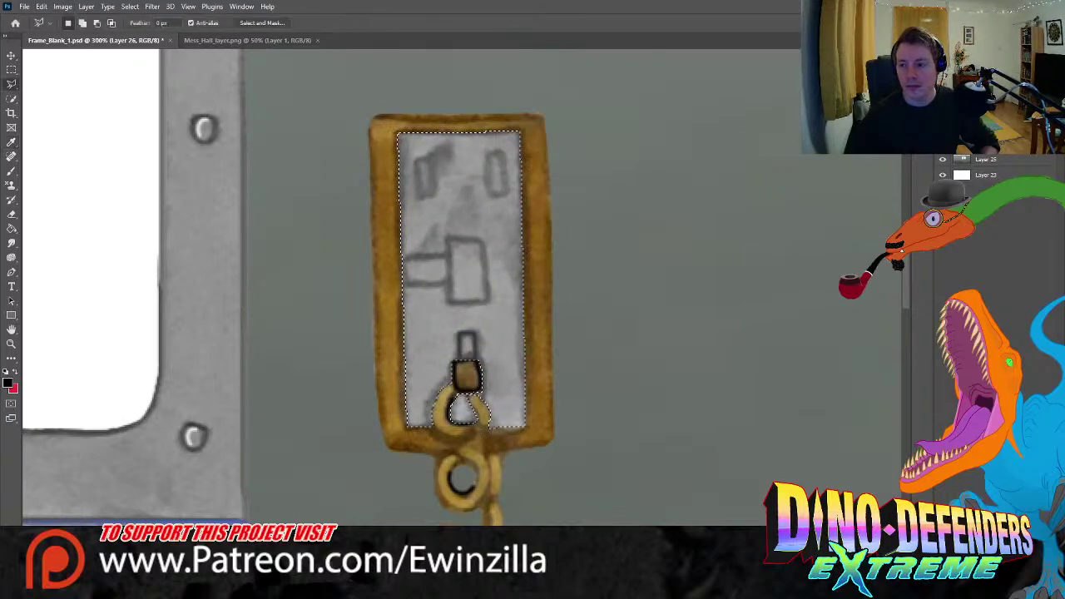
pyautogui.press('m')
pyautogui.hotkey('ctrl', 'd')
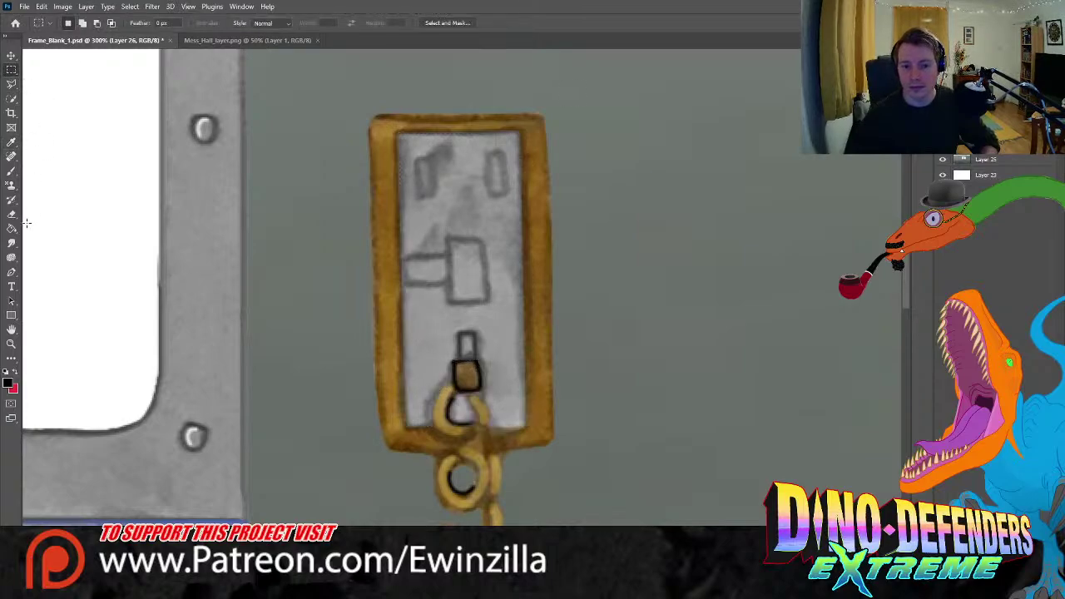
# - Smudge the blurry outlines of the two small slots near the top of the plate into clean rectangles
pyautogui.click(11, 244)
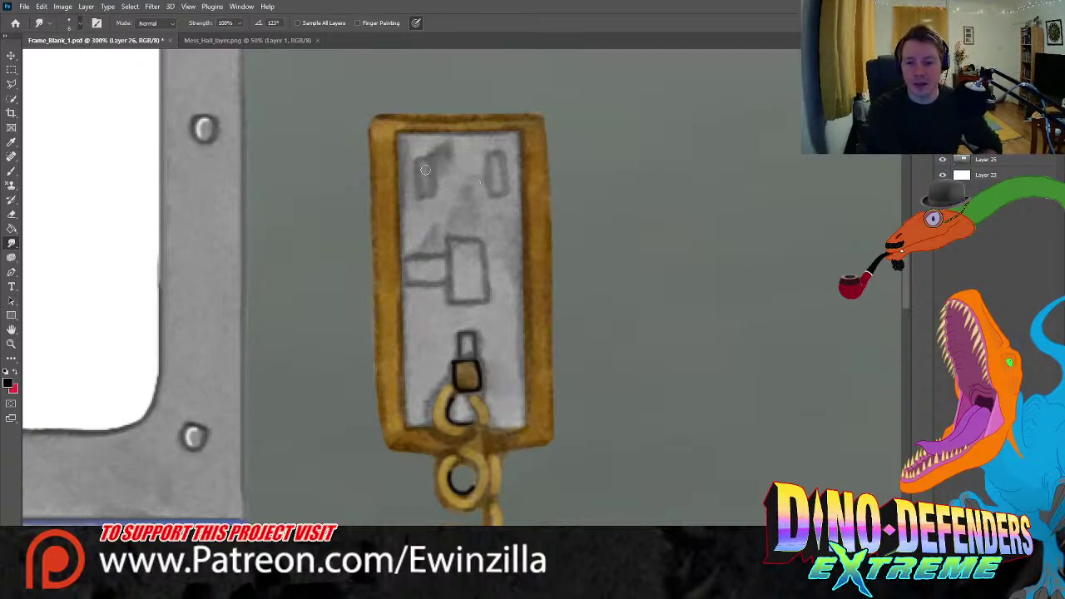
pyautogui.moveTo(425, 170)
pyautogui.mouseDown()
pyautogui.moveTo(433, 198)
pyautogui.moveTo(419, 200)
pyautogui.mouseUp()
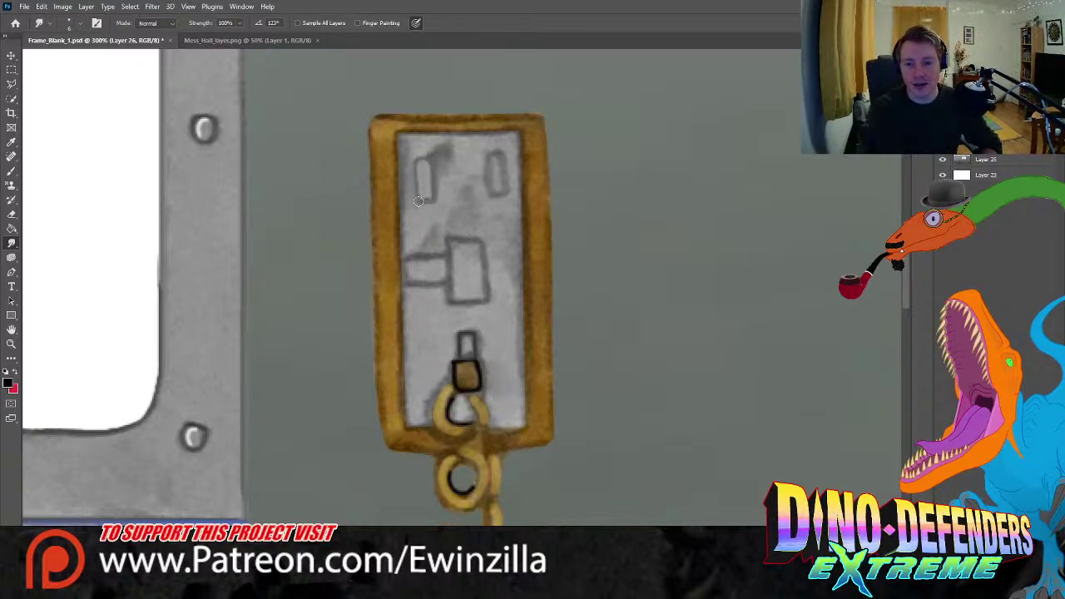
pyautogui.moveTo(423, 159)
pyautogui.mouseDown()
pyautogui.moveTo(434, 182)
pyautogui.moveTo(499, 180)
pyautogui.mouseUp()
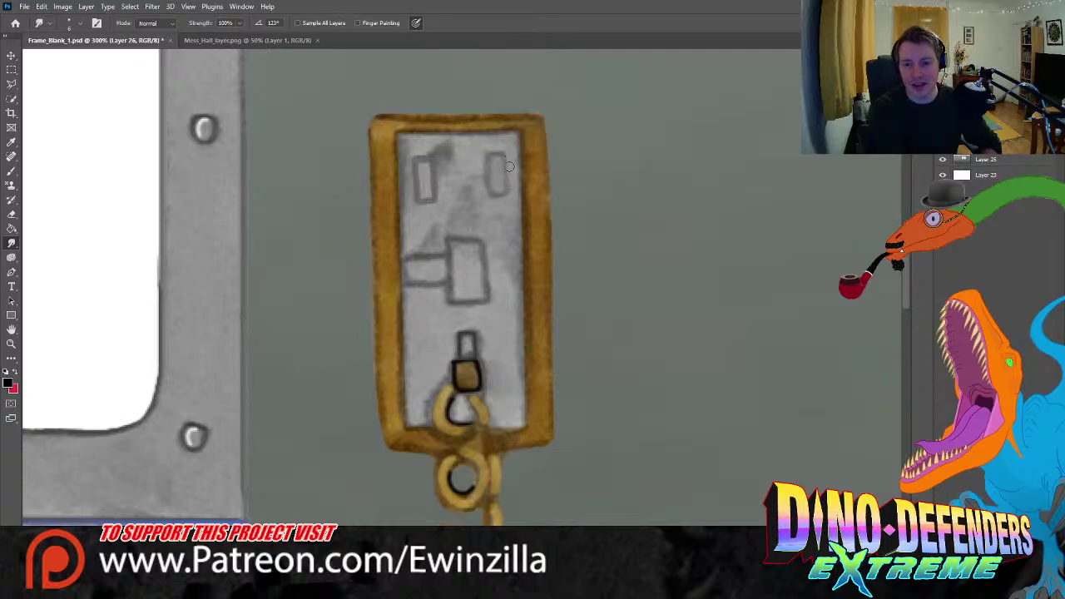
pyautogui.moveTo(509, 166); pyautogui.dragTo(506, 194)
pyautogui.moveTo(480, 153); pyautogui.dragTo(485, 183)
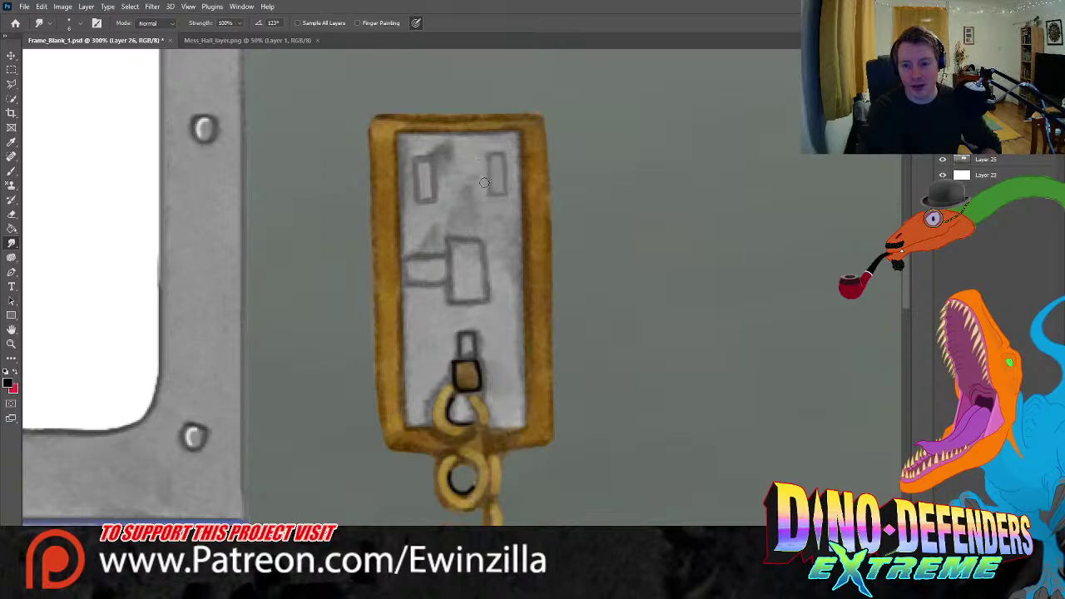
# - Smudge away the stray smears on the plate and tidy the outline and shading of the central latch block
pyautogui.moveTo(424, 150)
pyautogui.mouseDown()
pyautogui.moveTo(439, 151)
pyautogui.moveTo(411, 150)
pyautogui.moveTo(411, 235)
pyautogui.moveTo(407, 151)
pyautogui.moveTo(409, 247)
pyautogui.mouseUp()
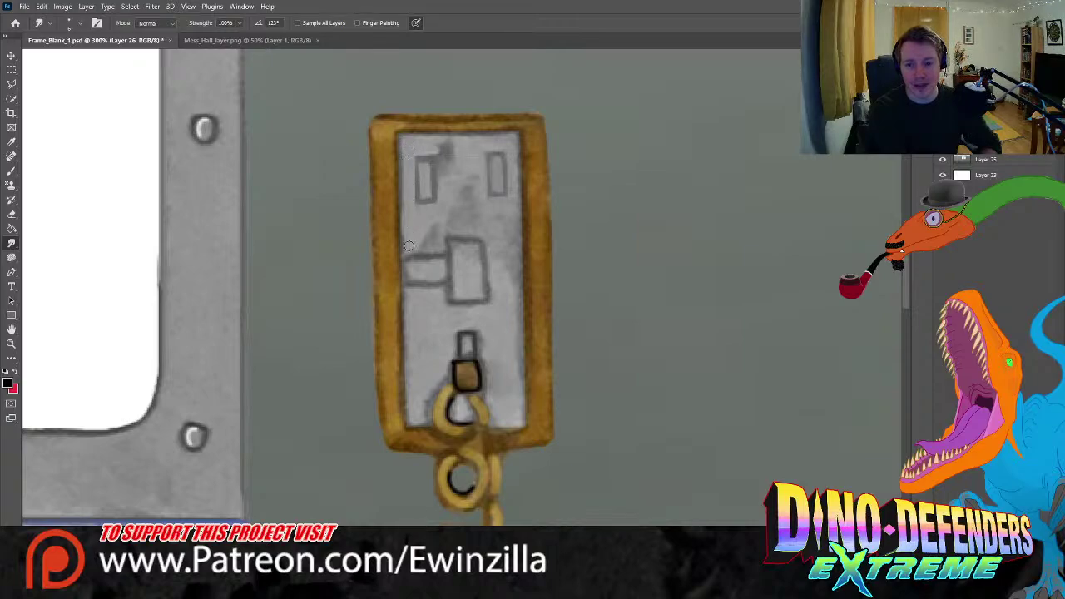
pyautogui.moveTo(418, 147)
pyautogui.mouseDown()
pyautogui.moveTo(450, 144)
pyautogui.moveTo(435, 144)
pyautogui.moveTo(446, 146)
pyautogui.moveTo(444, 206)
pyautogui.moveTo(440, 152)
pyautogui.moveTo(415, 150)
pyautogui.moveTo(446, 149)
pyautogui.moveTo(457, 178)
pyautogui.mouseUp()
pyautogui.moveTo(492, 114)
pyautogui.mouseDown()
pyautogui.moveTo(485, 157)
pyautogui.moveTo(453, 195)
pyautogui.moveTo(466, 160)
pyautogui.moveTo(443, 235)
pyautogui.moveTo(471, 167)
pyautogui.moveTo(464, 208)
pyautogui.moveTo(485, 185)
pyautogui.moveTo(475, 159)
pyautogui.moveTo(486, 282)
pyautogui.mouseUp()
pyautogui.moveTo(478, 243)
pyautogui.mouseDown()
pyautogui.moveTo(483, 293)
pyautogui.moveTo(481, 256)
pyautogui.moveTo(485, 280)
pyautogui.moveTo(474, 250)
pyautogui.moveTo(476, 294)
pyautogui.mouseUp()
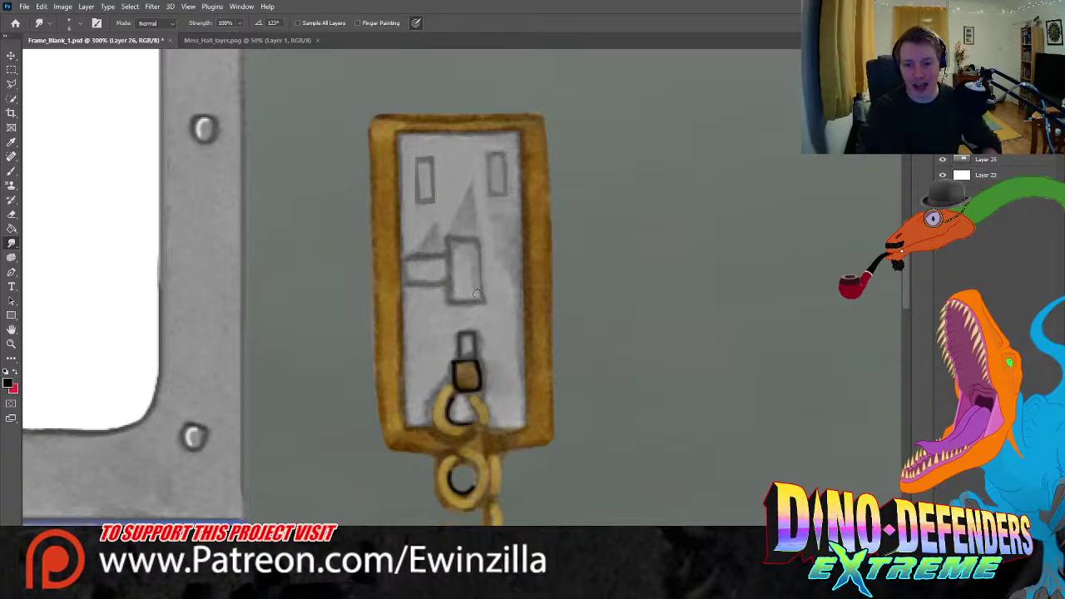
pyautogui.moveTo(478, 246); pyautogui.dragTo(483, 272)
pyautogui.moveTo(440, 235)
pyautogui.mouseDown()
pyautogui.moveTo(496, 232)
pyautogui.moveTo(489, 240)
pyautogui.moveTo(496, 178)
pyautogui.moveTo(483, 205)
pyautogui.moveTo(499, 260)
pyautogui.mouseUp()
pyautogui.moveTo(502, 213)
pyautogui.mouseDown()
pyautogui.moveTo(509, 296)
pyautogui.moveTo(513, 282)
pyautogui.mouseUp()
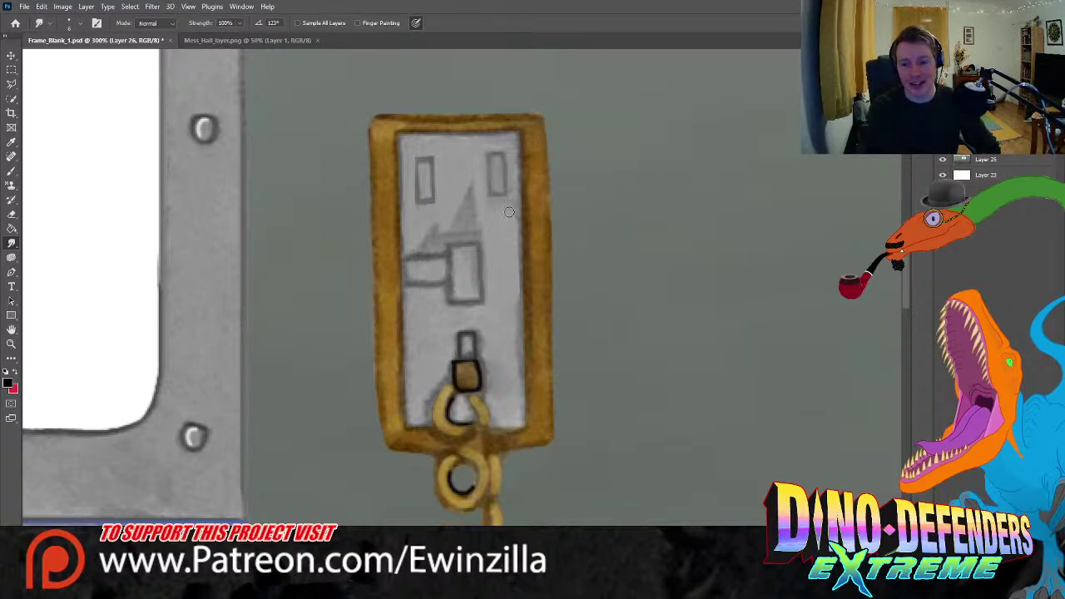
# - Smudge the edges and lower part of the plate and the surrounding wooden frame into smooth, even contours
pyautogui.moveTo(513, 145)
pyautogui.mouseDown()
pyautogui.moveTo(512, 371)
pyautogui.moveTo(513, 316)
pyautogui.moveTo(522, 408)
pyautogui.mouseUp()
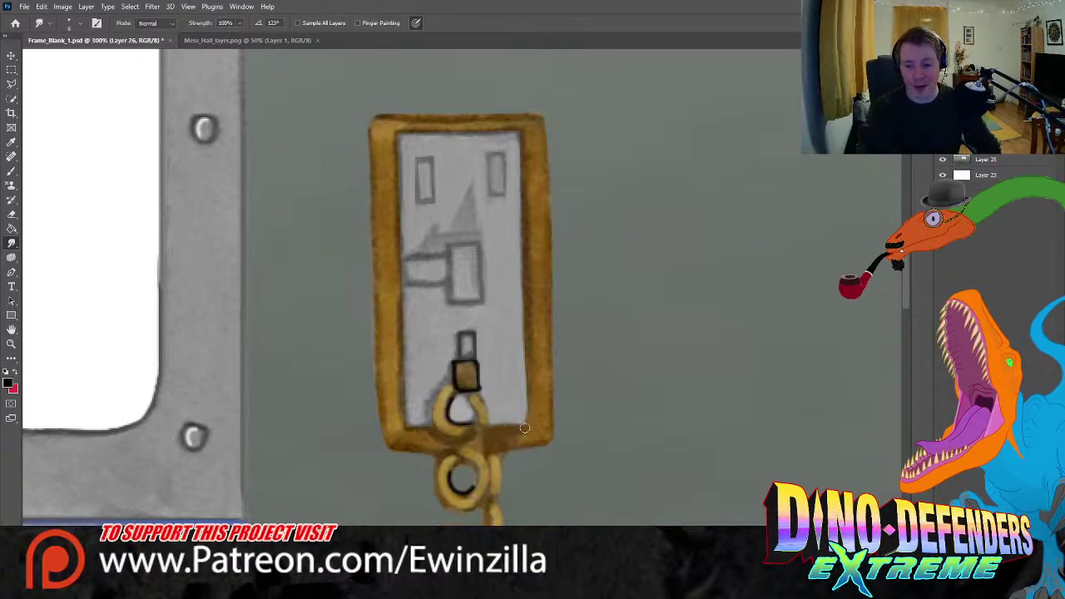
pyautogui.moveTo(426, 380)
pyautogui.mouseDown()
pyautogui.moveTo(425, 419)
pyautogui.moveTo(446, 356)
pyautogui.mouseUp()
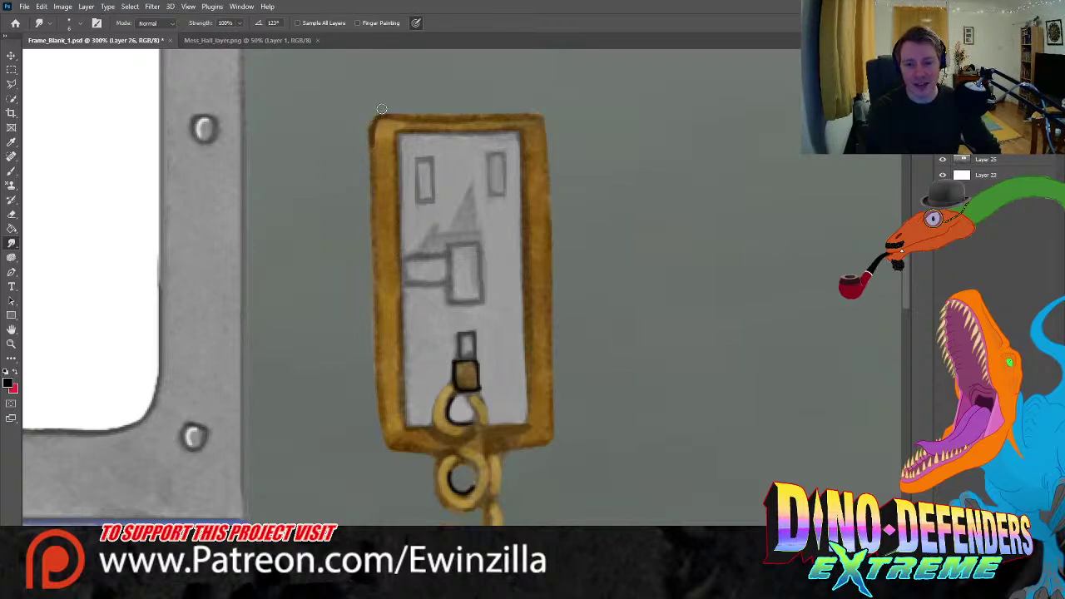
pyautogui.moveTo(386, 113)
pyautogui.mouseDown()
pyautogui.moveTo(424, 119)
pyautogui.moveTo(392, 120)
pyautogui.moveTo(513, 118)
pyautogui.moveTo(387, 130)
pyautogui.moveTo(537, 122)
pyautogui.moveTo(390, 118)
pyautogui.moveTo(536, 115)
pyautogui.moveTo(514, 112)
pyautogui.moveTo(382, 121)
pyautogui.moveTo(422, 116)
pyautogui.moveTo(382, 109)
pyautogui.moveTo(463, 116)
pyautogui.moveTo(384, 120)
pyautogui.moveTo(462, 117)
pyautogui.moveTo(384, 124)
pyautogui.moveTo(385, 162)
pyautogui.moveTo(373, 129)
pyautogui.moveTo(374, 391)
pyautogui.moveTo(376, 328)
pyautogui.moveTo(380, 437)
pyautogui.moveTo(400, 451)
pyautogui.moveTo(388, 448)
pyautogui.moveTo(384, 391)
pyautogui.mouseUp()
pyautogui.moveTo(410, 449)
pyautogui.mouseDown()
pyautogui.moveTo(447, 448)
pyautogui.moveTo(400, 461)
pyautogui.moveTo(453, 454)
pyautogui.moveTo(418, 461)
pyautogui.moveTo(452, 454)
pyautogui.moveTo(425, 469)
pyautogui.moveTo(536, 435)
pyautogui.mouseUp()
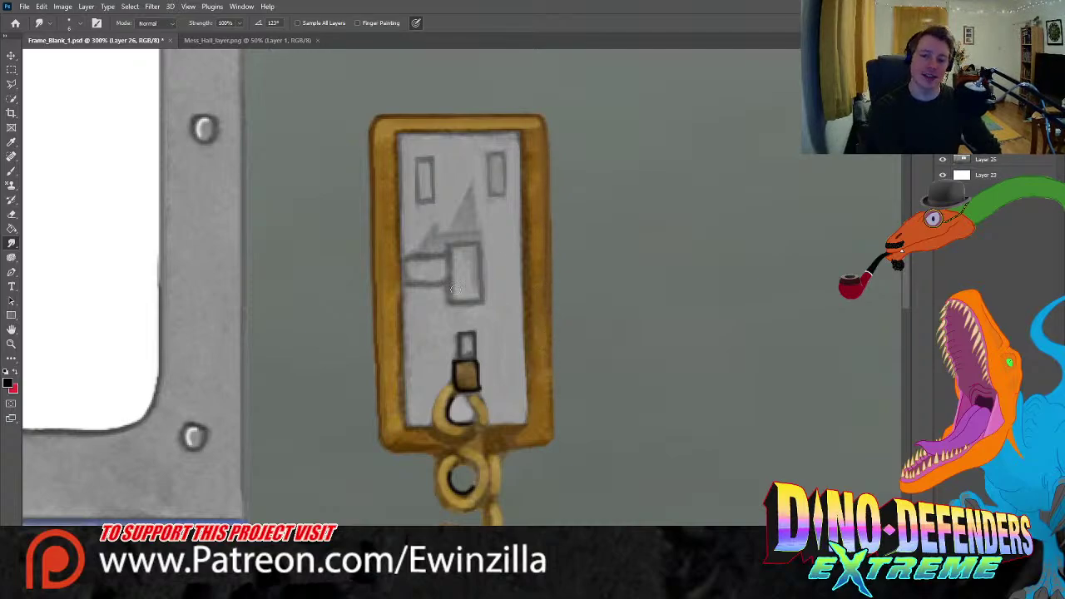
# - Sample a dark grey and paint small slotted screw heads in the two upper corners of the plate
pyautogui.click(11, 141)
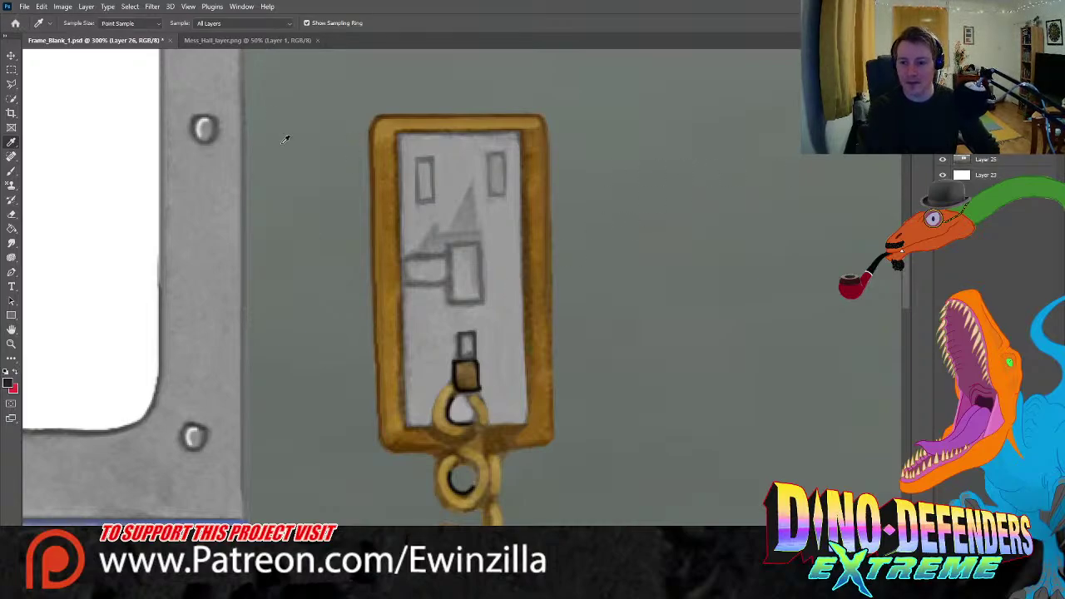
pyautogui.press('b')
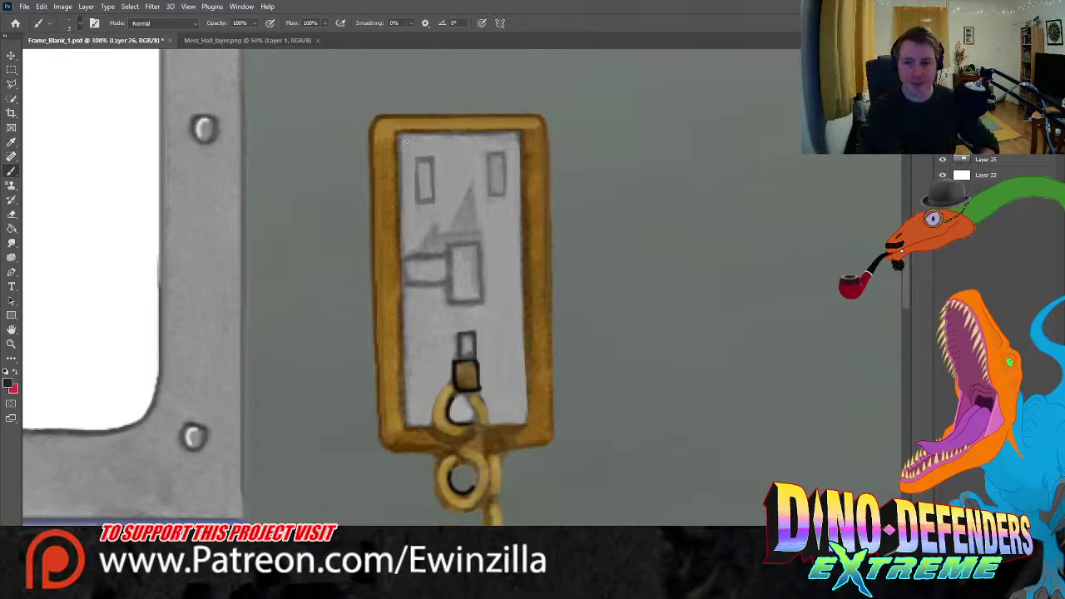
pyautogui.moveTo(407, 141); pyautogui.dragTo(410, 147)
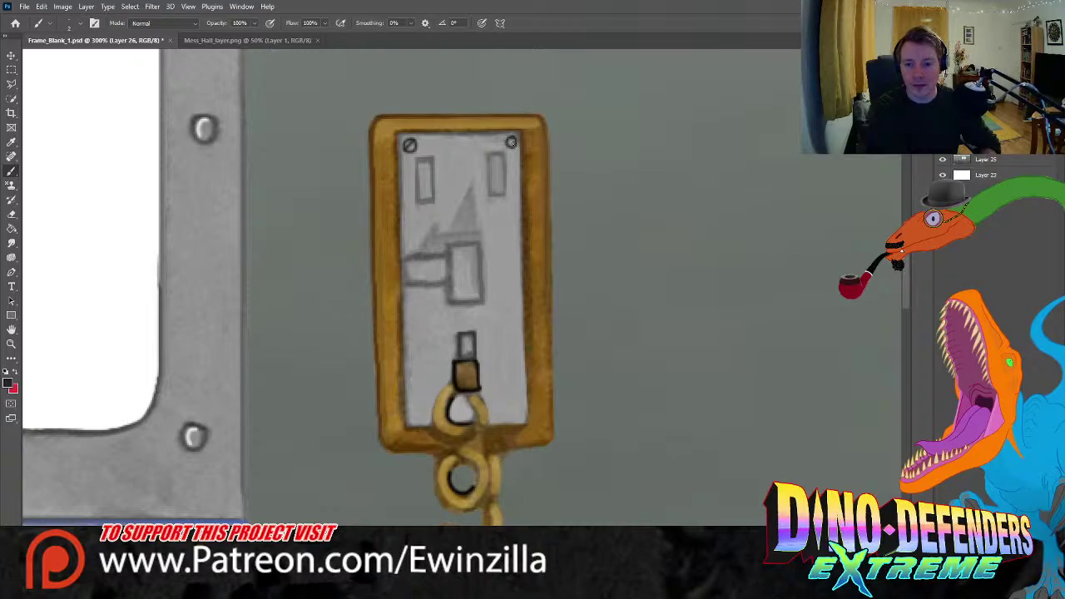
pyautogui.moveTo(511, 142); pyautogui.dragTo(505, 147)
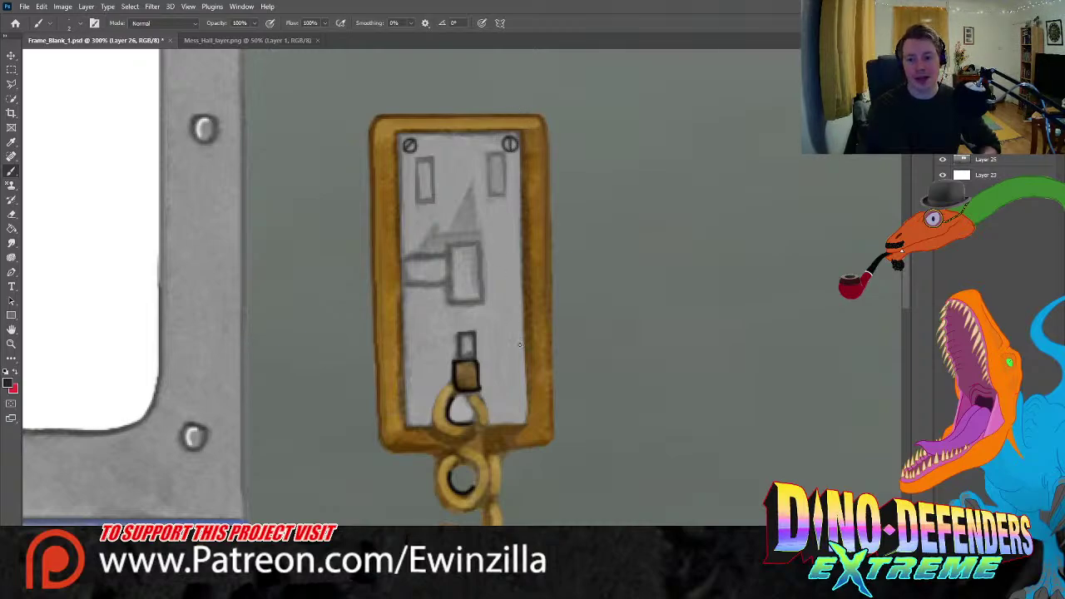
pyautogui.moveTo(512, 147); pyautogui.dragTo(515, 144)
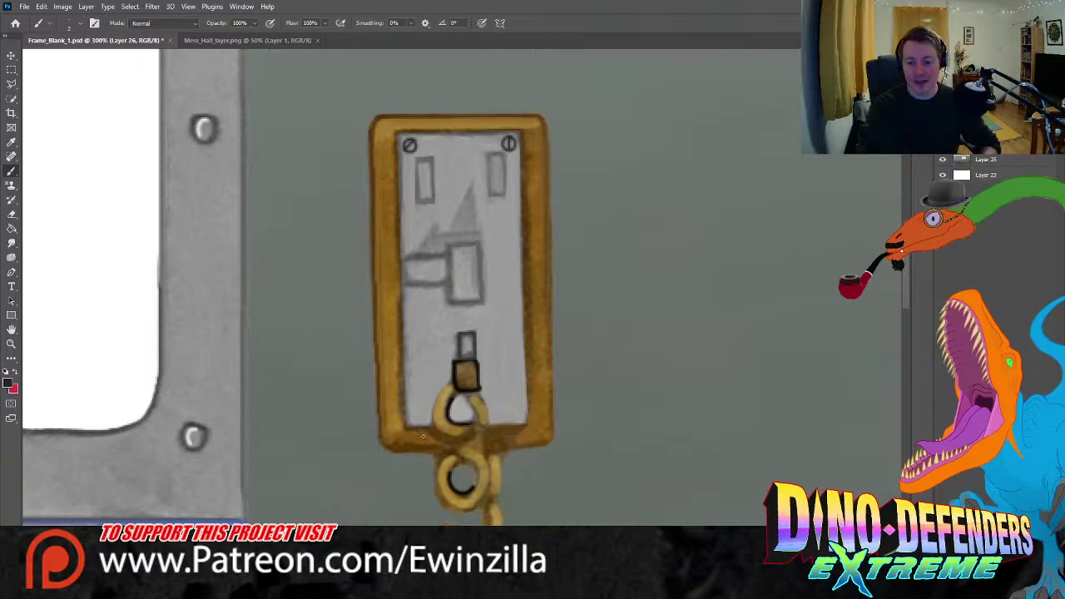
# - Paint matching slotted screw heads in the two lower corners of the plate, redoing misplaced strokes
pyautogui.moveTo(411, 416); pyautogui.dragTo(418, 410)
pyautogui.press('z')
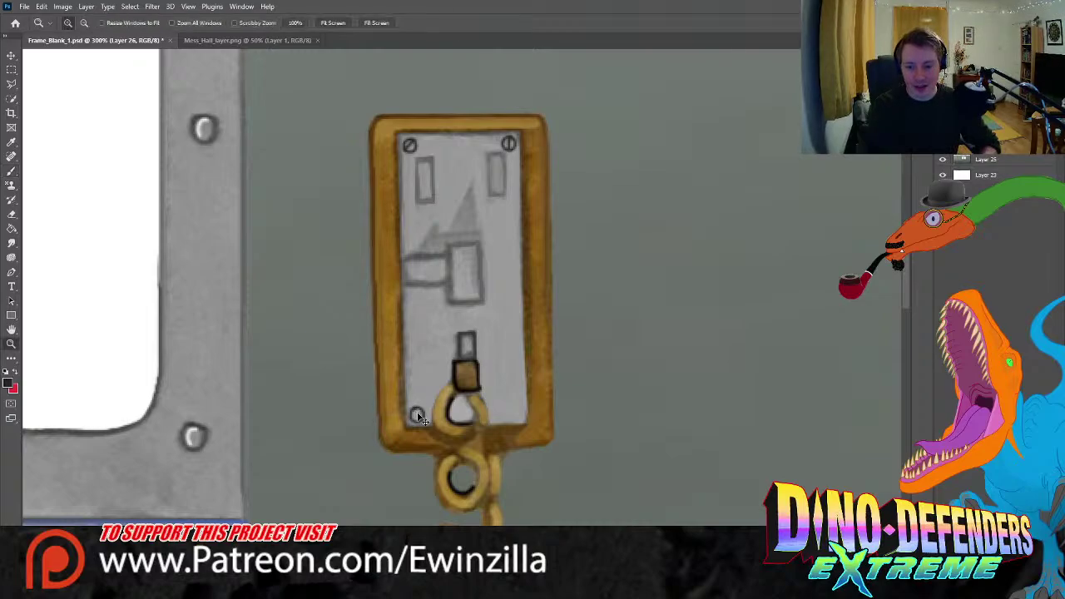
pyautogui.press('b')
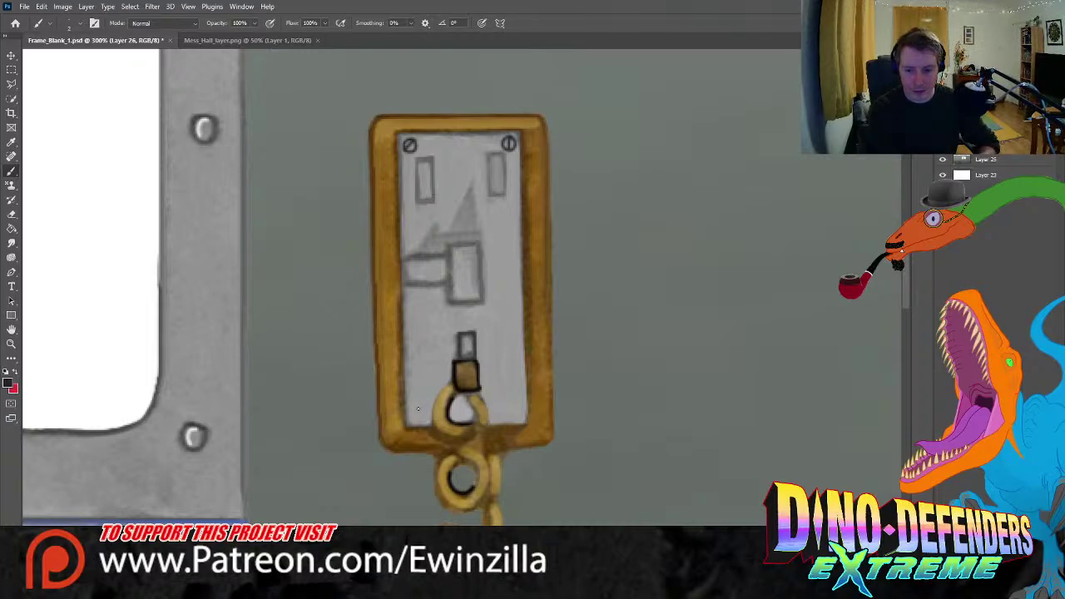
pyautogui.moveTo(416, 409); pyautogui.dragTo(422, 414)
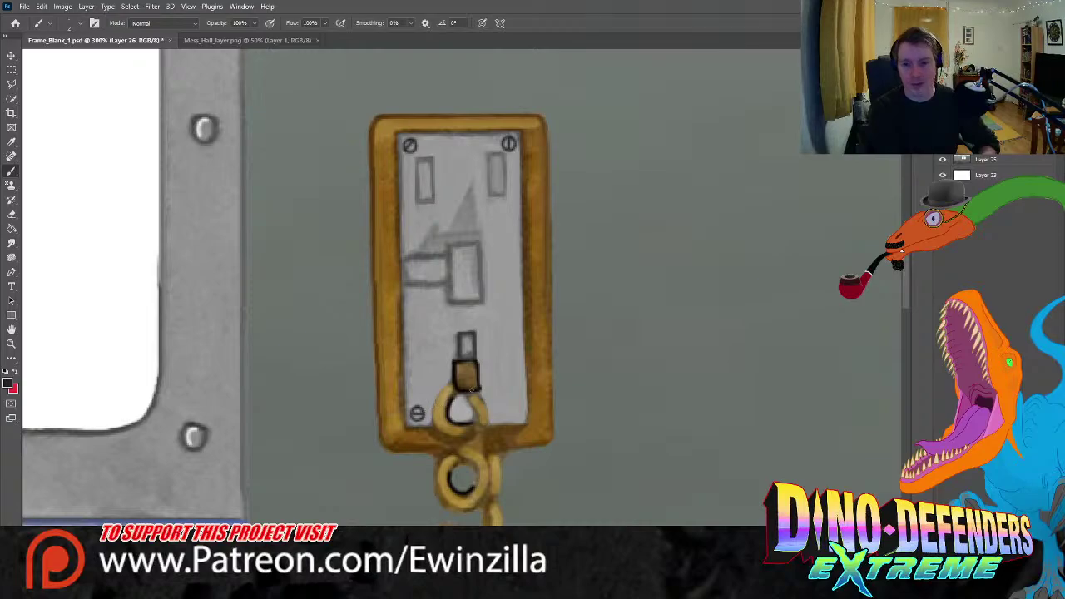
pyautogui.moveTo(518, 407)
pyautogui.mouseDown()
pyautogui.moveTo(509, 411)
pyautogui.moveTo(519, 418)
pyautogui.moveTo(515, 411)
pyautogui.mouseUp()
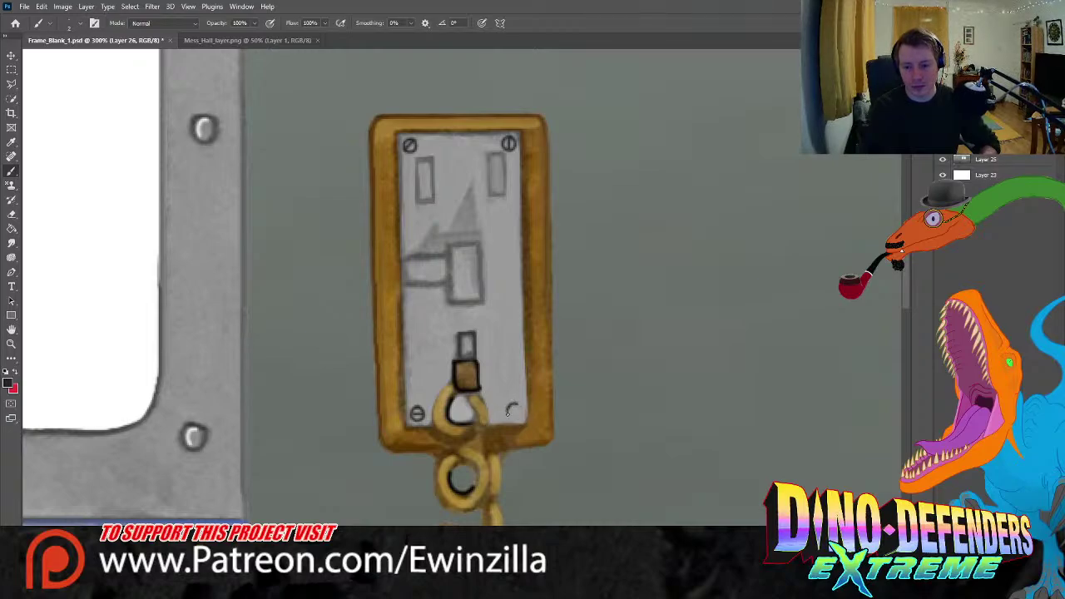
pyautogui.hotkey('ctrl', 'z')
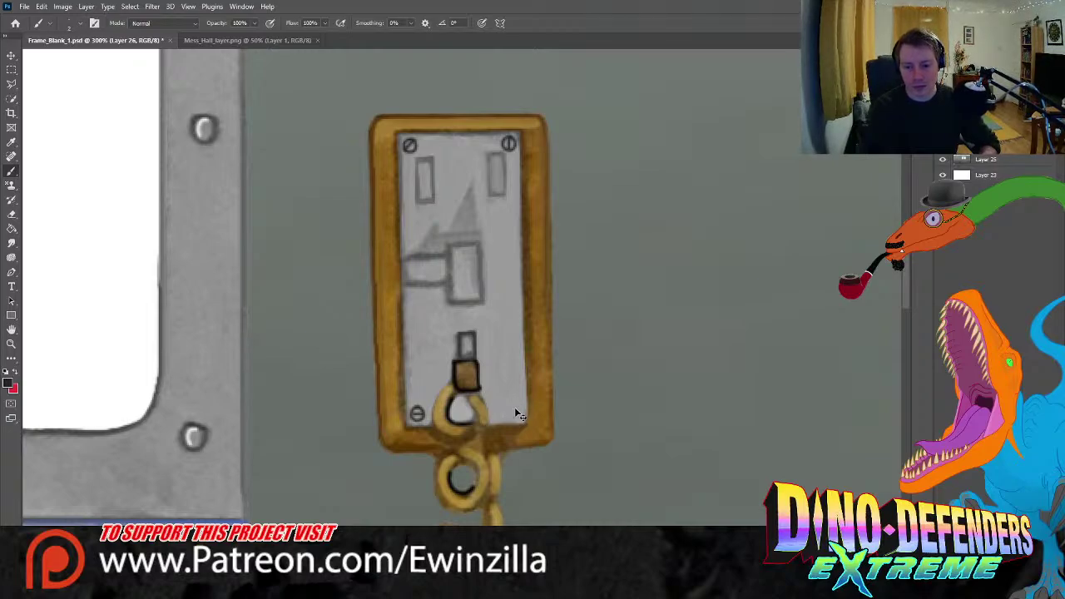
pyautogui.moveTo(513, 405); pyautogui.dragTo(510, 414)
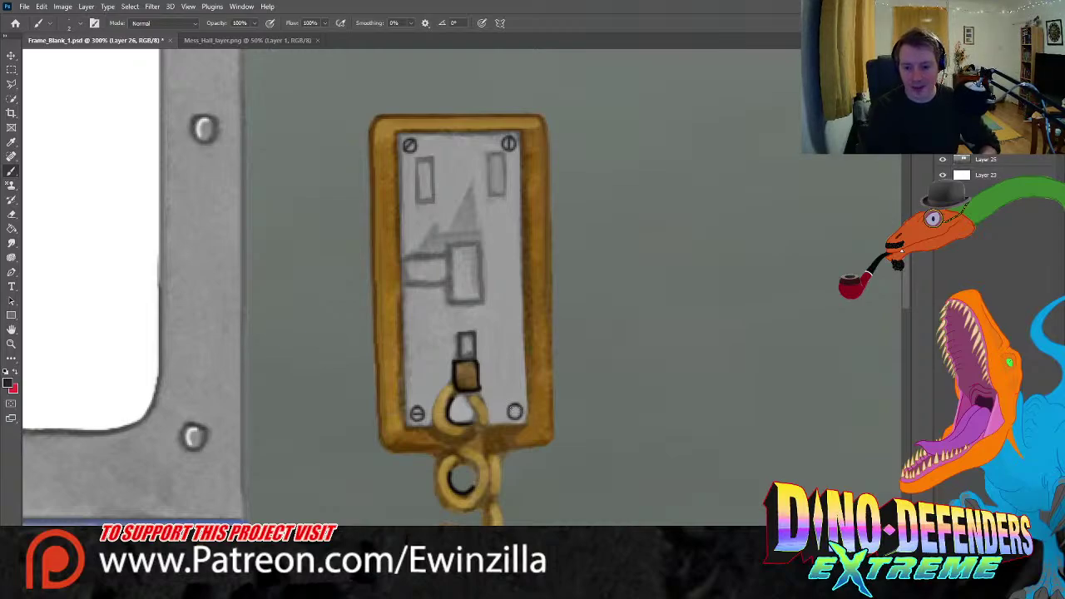
# - Paint thin dark outlines on the two upper slots and the latch bar's lower edge, and undo the small circle tried on the latch block
pyautogui.click(11, 243)
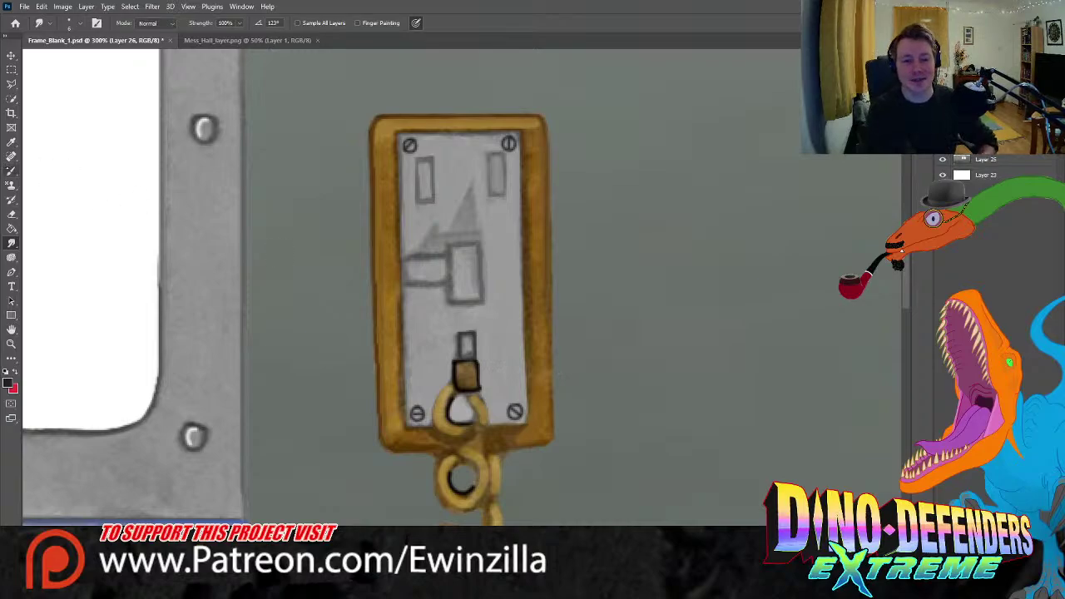
pyautogui.press('b')
pyautogui.moveTo(416, 158); pyautogui.dragTo(418, 200)
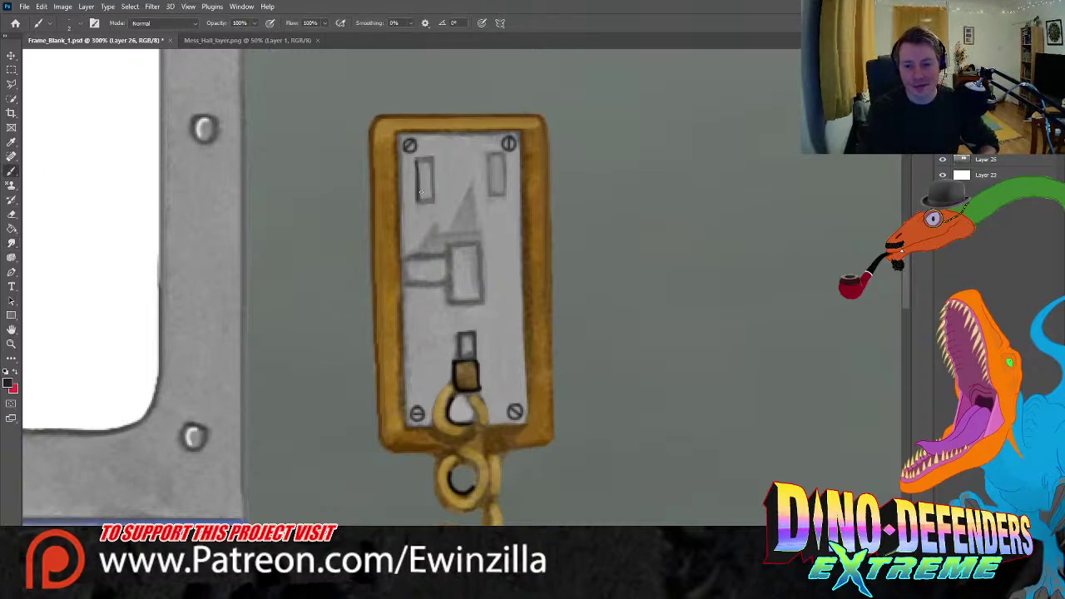
pyautogui.moveTo(415, 159)
pyautogui.mouseDown()
pyautogui.moveTo(417, 200)
pyautogui.moveTo(416, 186)
pyautogui.mouseUp()
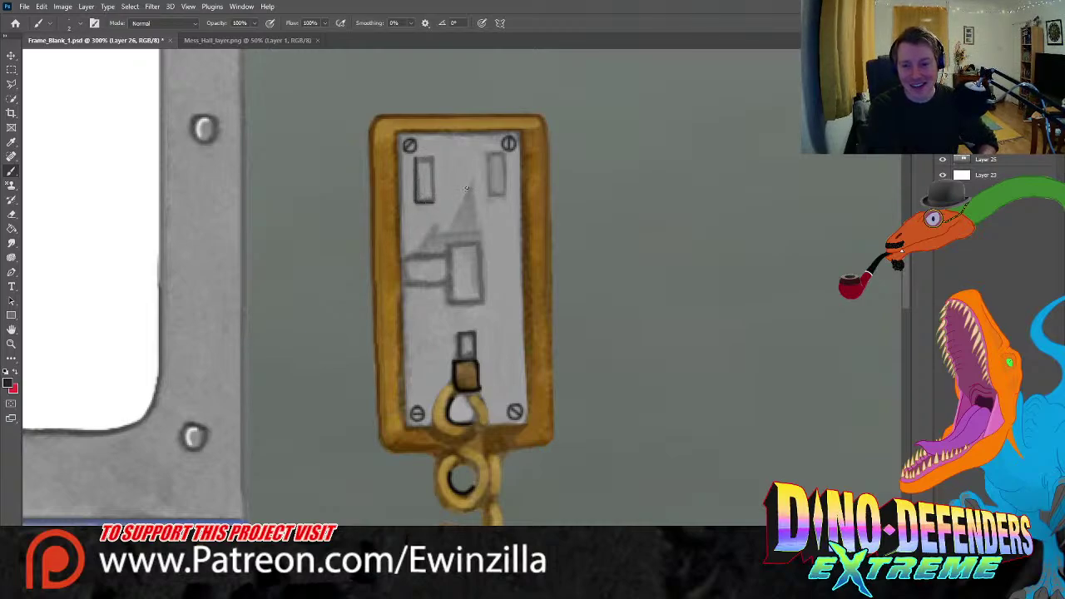
pyautogui.moveTo(503, 156)
pyautogui.mouseDown()
pyautogui.moveTo(505, 194)
pyautogui.moveTo(489, 194)
pyautogui.mouseUp()
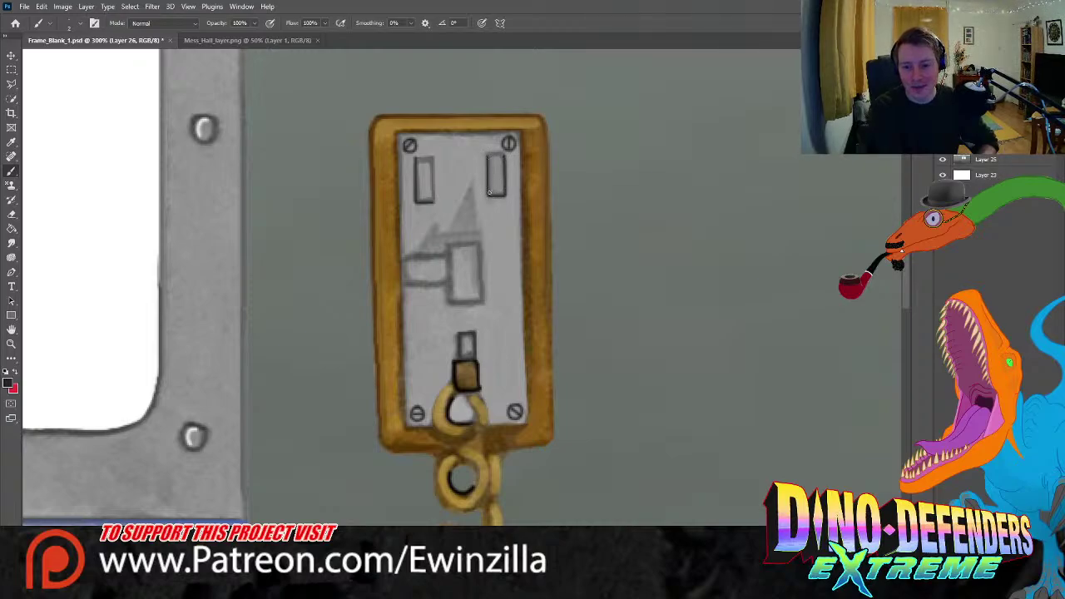
pyautogui.moveTo(403, 286)
pyautogui.mouseDown()
pyautogui.moveTo(450, 290)
pyautogui.moveTo(450, 305)
pyautogui.moveTo(488, 300)
pyautogui.moveTo(463, 275)
pyautogui.mouseUp()
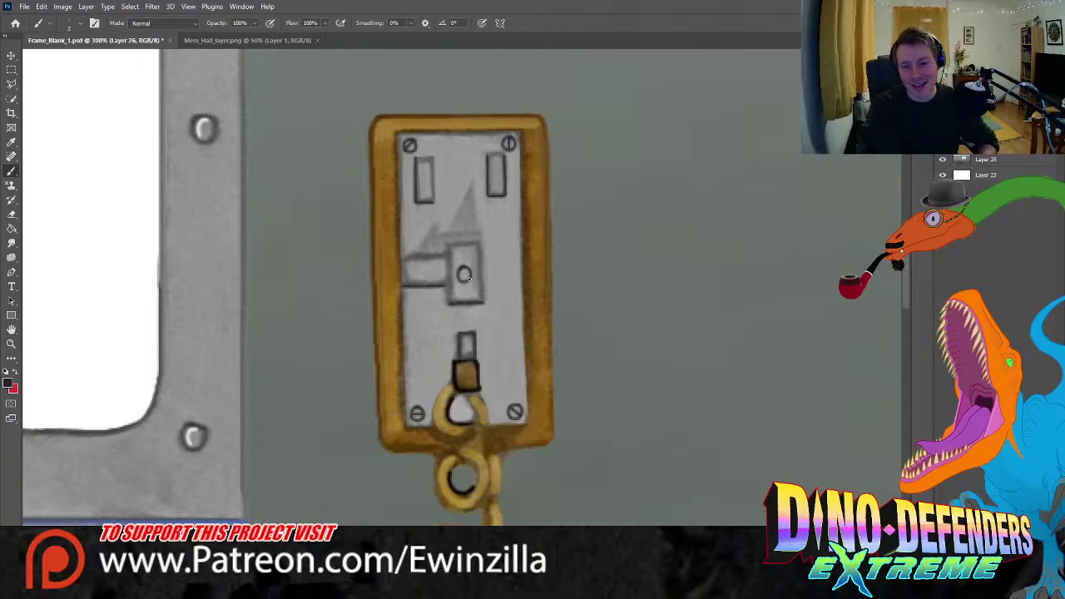
pyautogui.hotkey('ctrl', 'z')
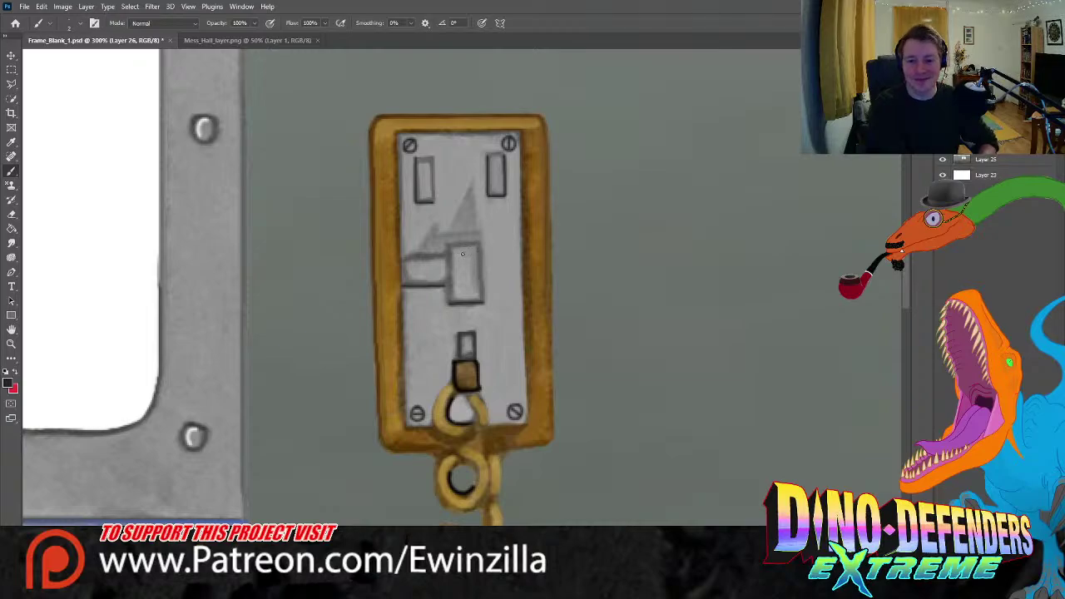
# - Paint a dark outline along the latch bar's upper edge and merge Layer 26 with the layer above it
pyautogui.moveTo(402, 257); pyautogui.dragTo(441, 254)
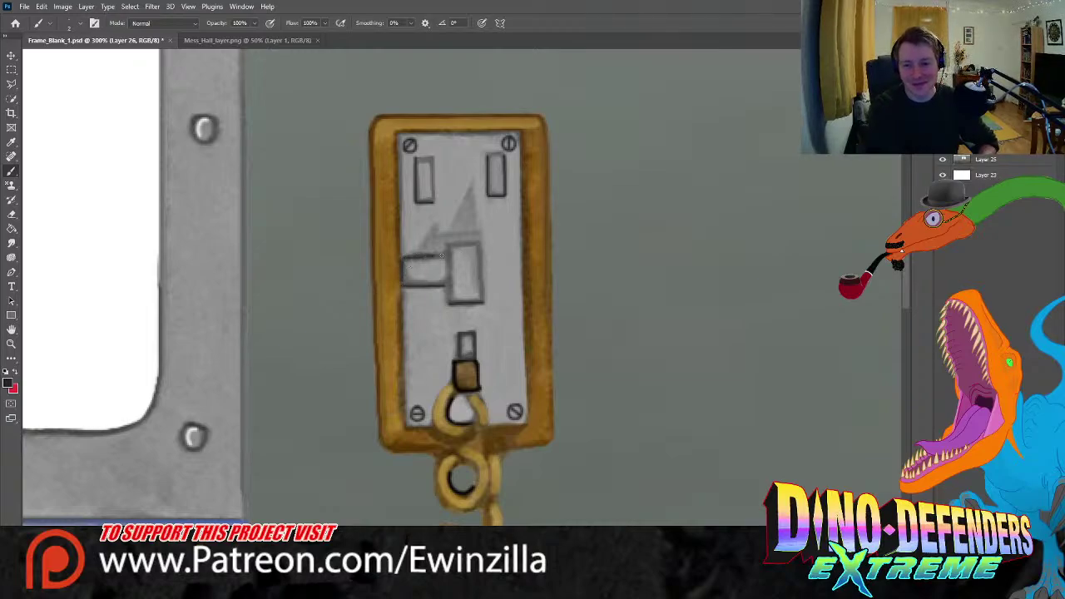
pyautogui.press('z')
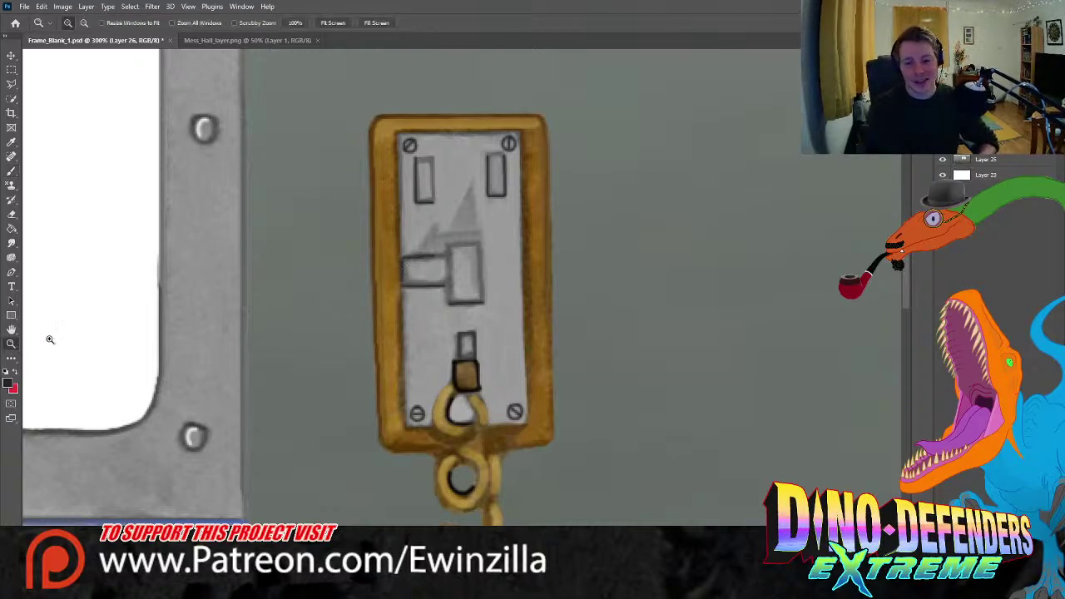
pyautogui.hscroll(-10, 402, 287)
pyautogui.hotkey('ctrl', '0')
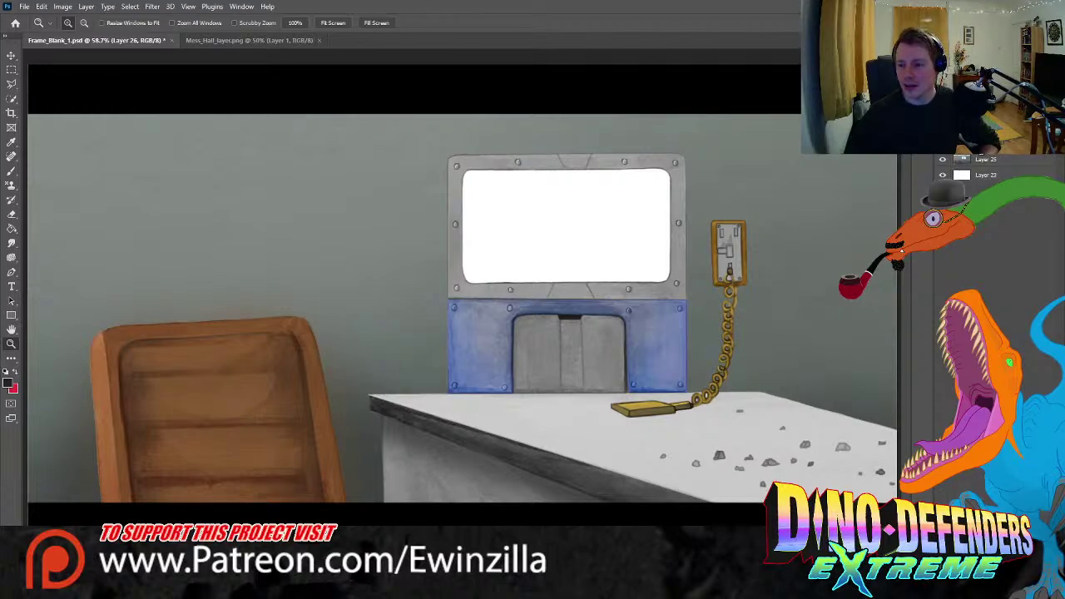
pyautogui.keyDown('shift'); pyautogui.click(986, 144); pyautogui.keyUp('shift')
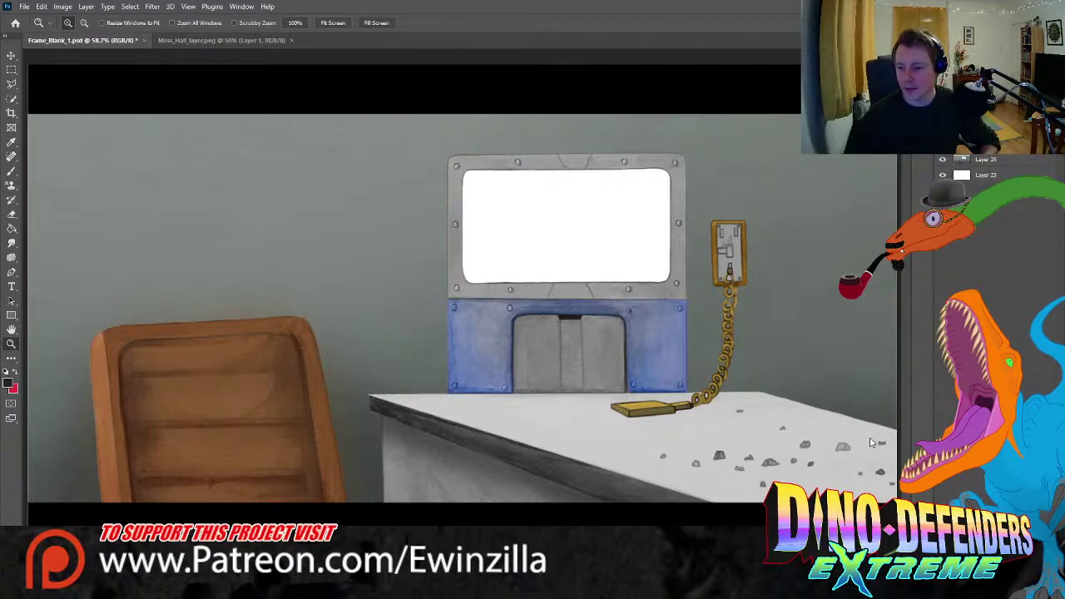
pyautogui.hotkey('ctrl', 'e')
# - Copy the rectangular area around the metal window unit onto a new layer and align the copy exactly over the original
pyautogui.click(11, 69)
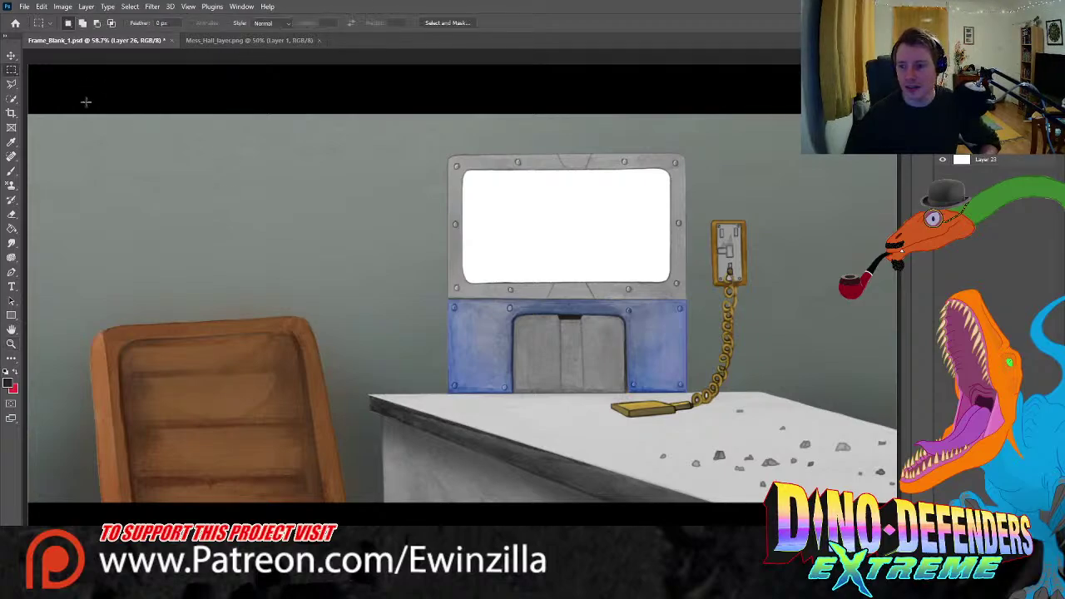
pyautogui.moveTo(396, 131); pyautogui.dragTo(694, 393)
pyautogui.click(697, 397)
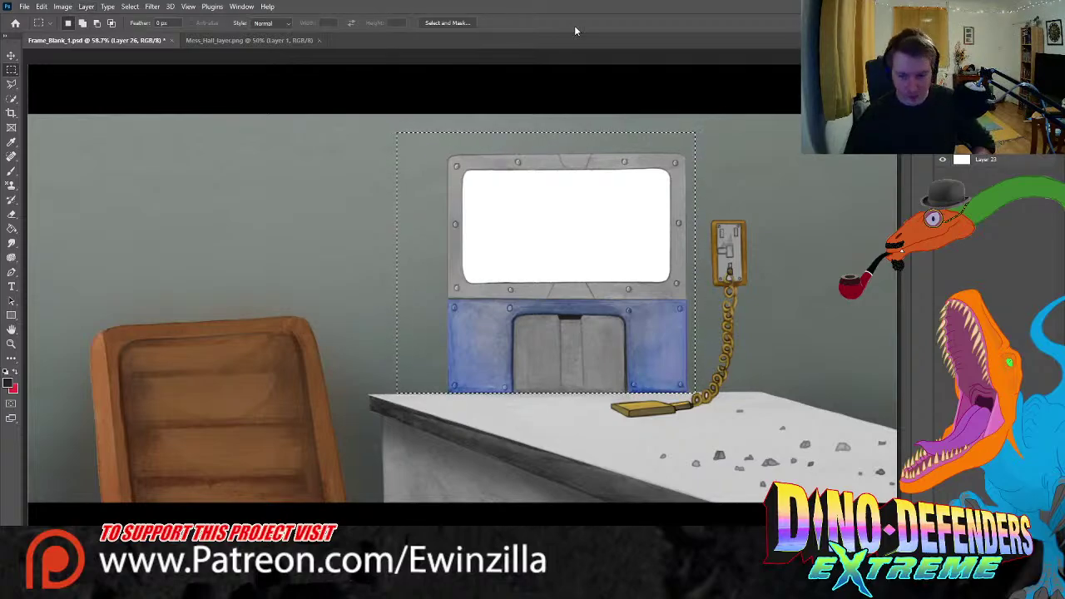
pyautogui.hotkey('ctrl', 'v')
pyautogui.click(12, 56)
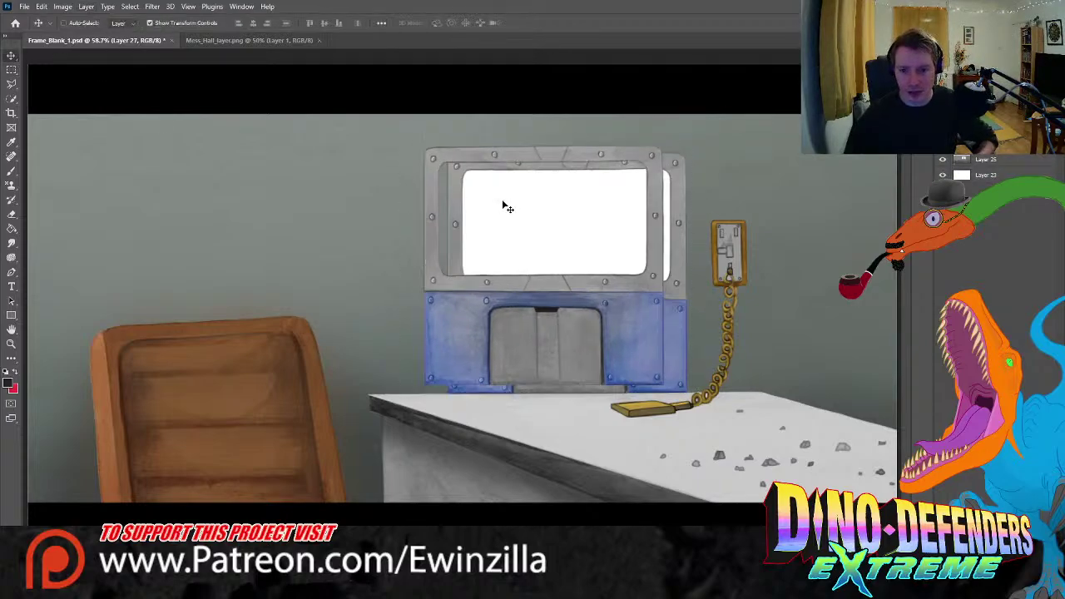
pyautogui.moveTo(505, 207); pyautogui.dragTo(526, 209)
pyautogui.press('Left')
pyautogui.press('Right')
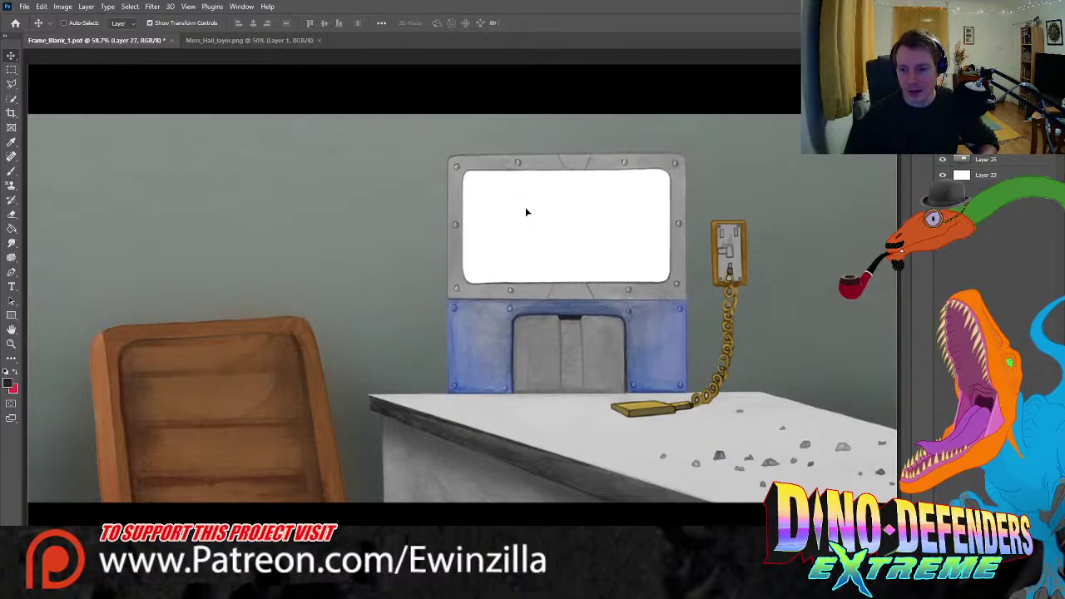
pyautogui.hotkey('ctrl', 't')
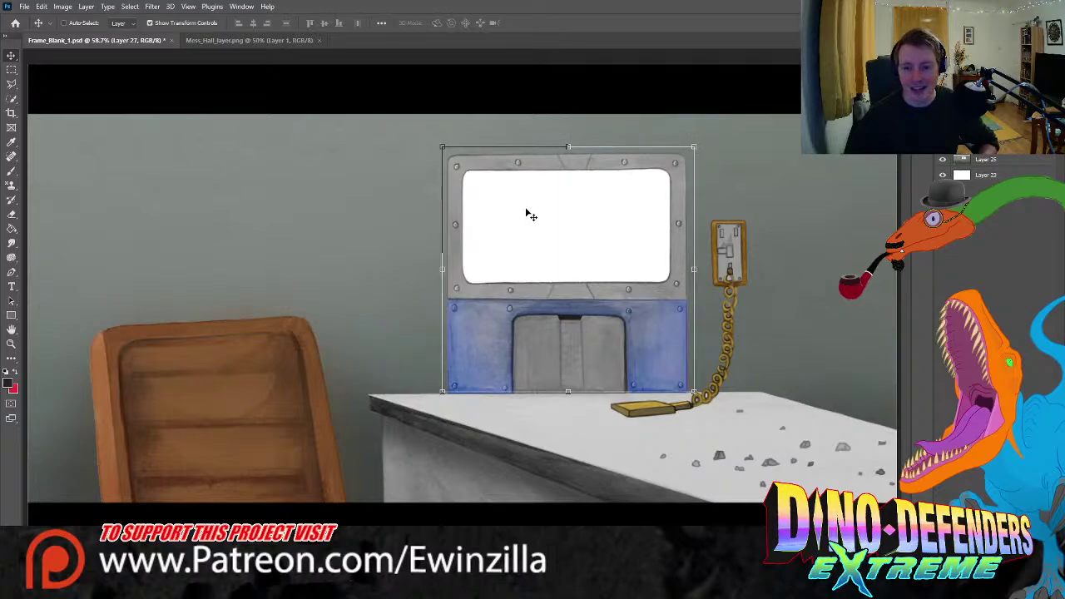
pyautogui.click(12, 70)
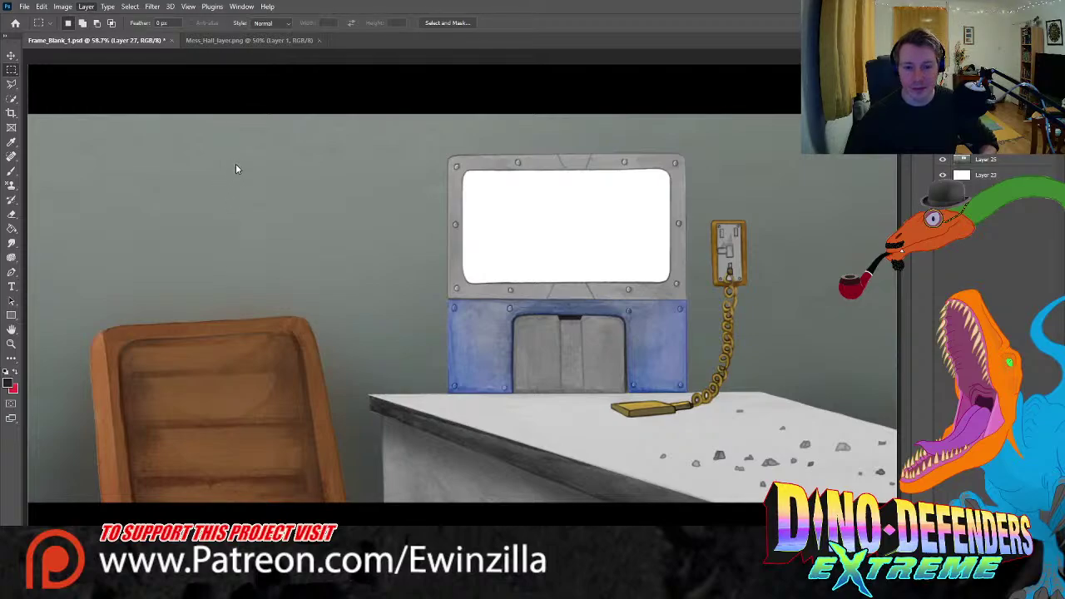
# - Erase the stray grey smudges inside the white window opening on Layer 27
pyautogui.press('h')
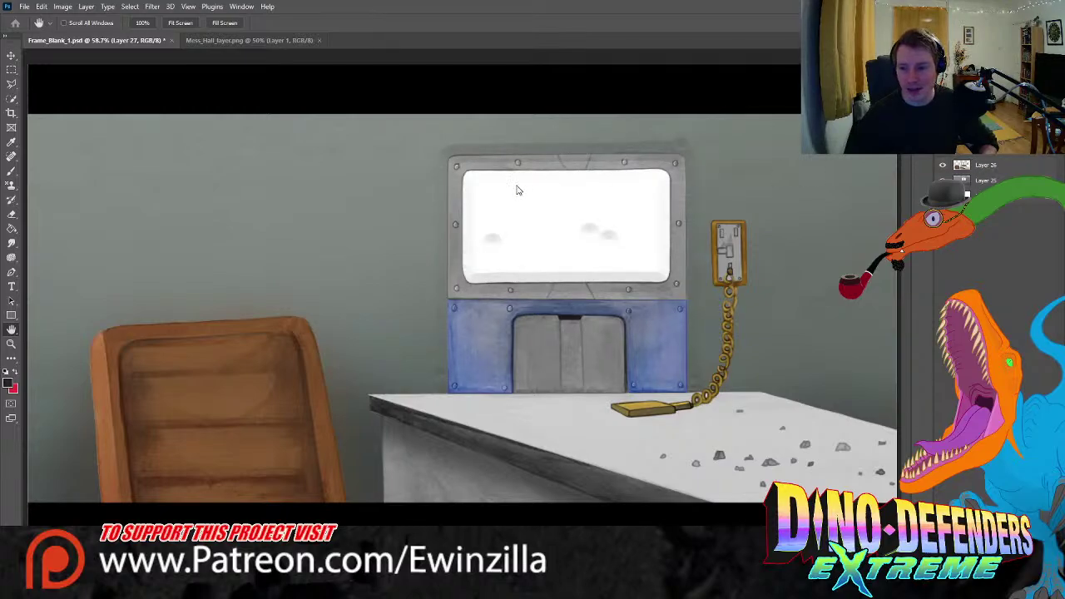
pyautogui.press('m')
pyautogui.click(11, 214)
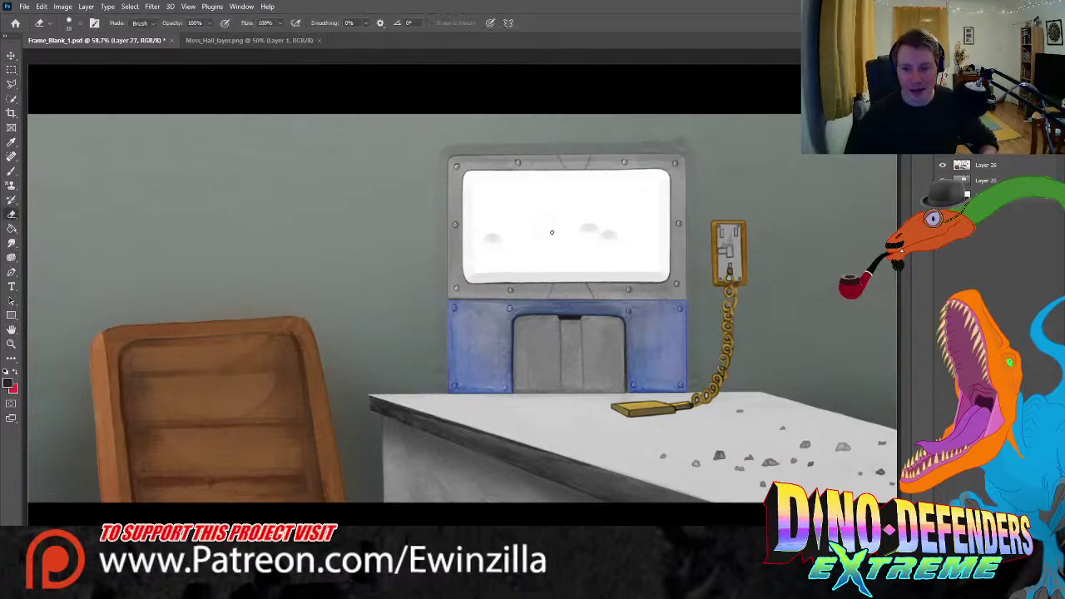
pyautogui.moveTo(620, 235); pyautogui.dragTo(588, 231)
pyautogui.moveTo(499, 238); pyautogui.dragTo(484, 242)
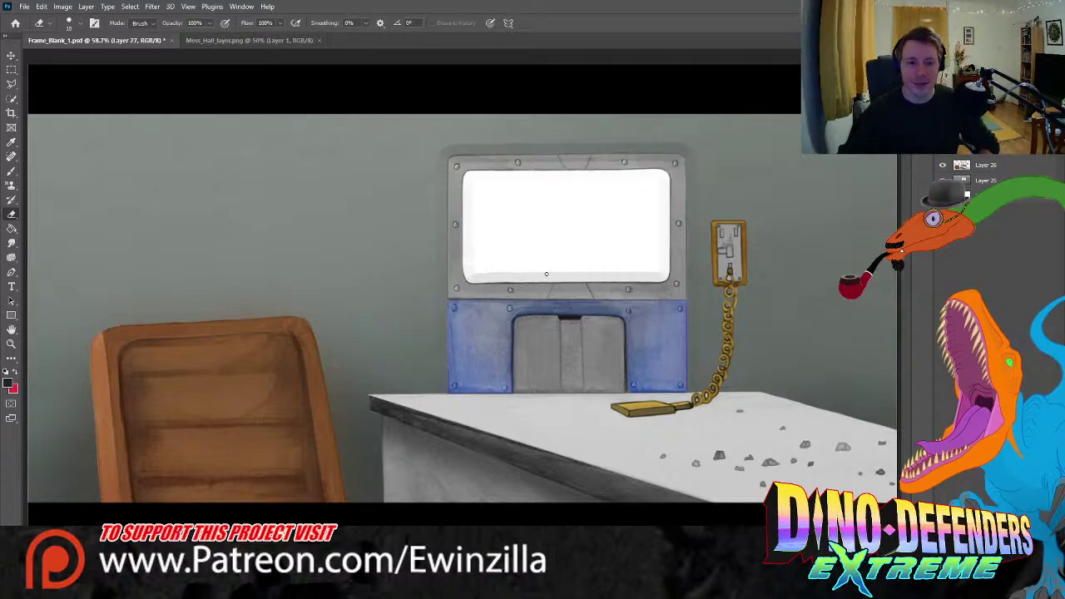
pyautogui.press('m')
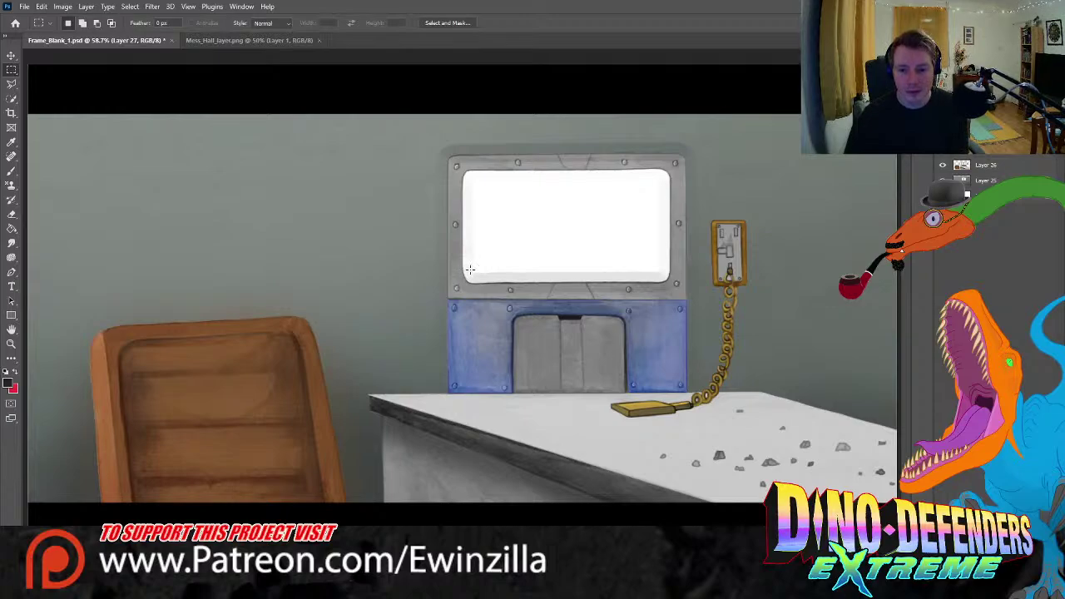
pyautogui.moveTo(474, 269); pyautogui.dragTo(664, 281)
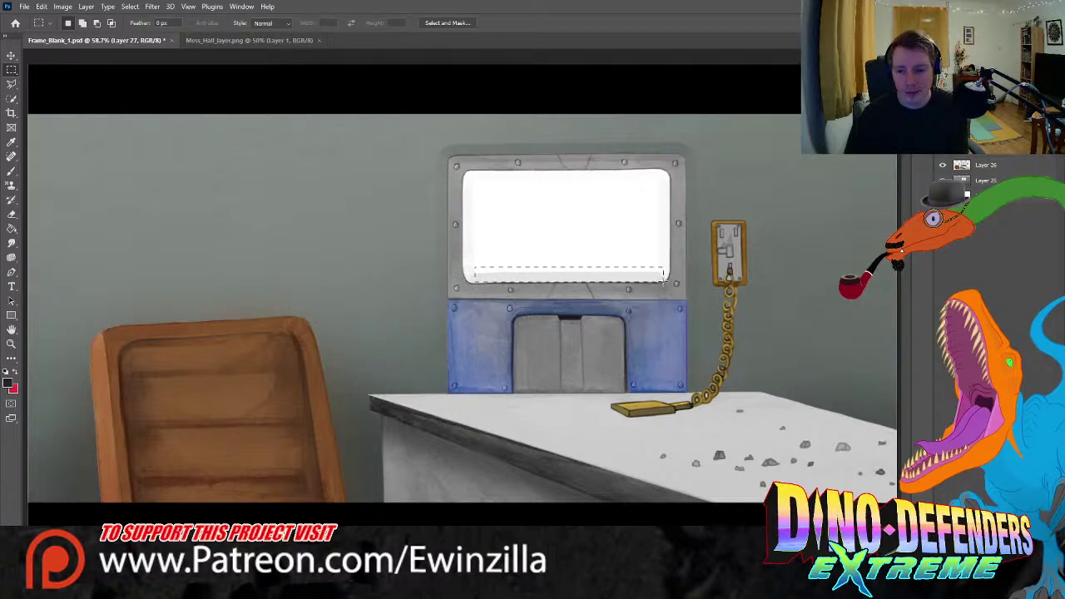
pyautogui.click(700, 304)
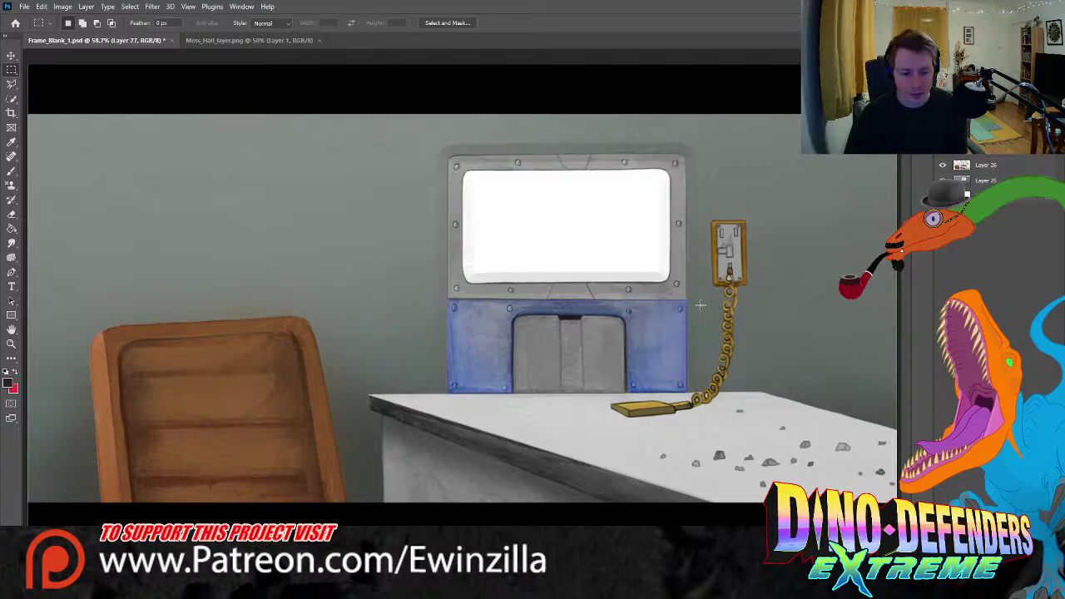
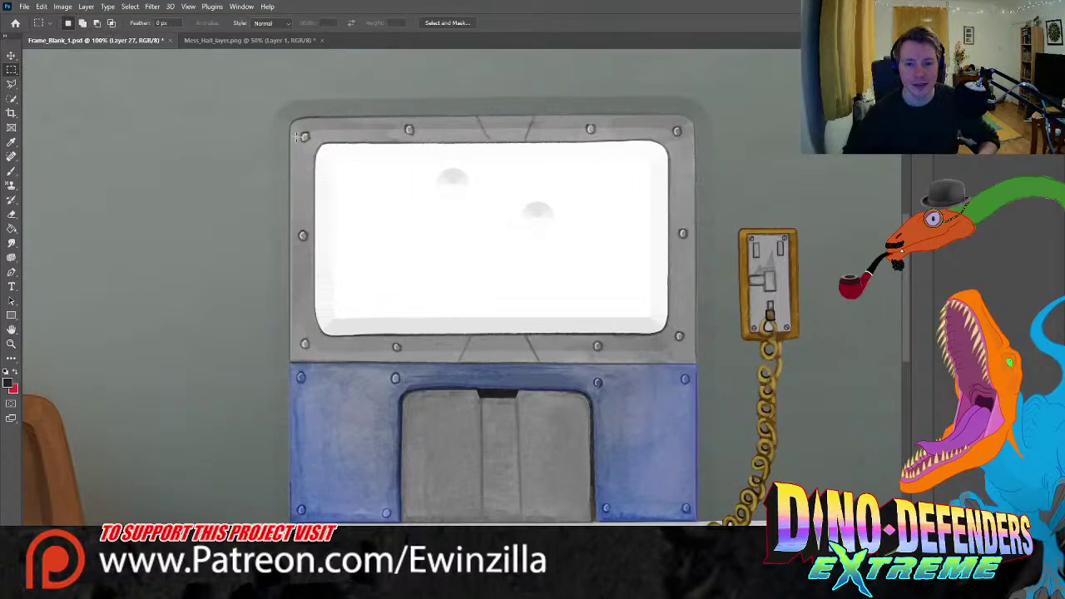
# - Delete the grey shading and marks from a rectangular selection just inside the white window opening, and clear the selection
pyautogui.moveTo(321, 150); pyautogui.dragTo(665, 330)
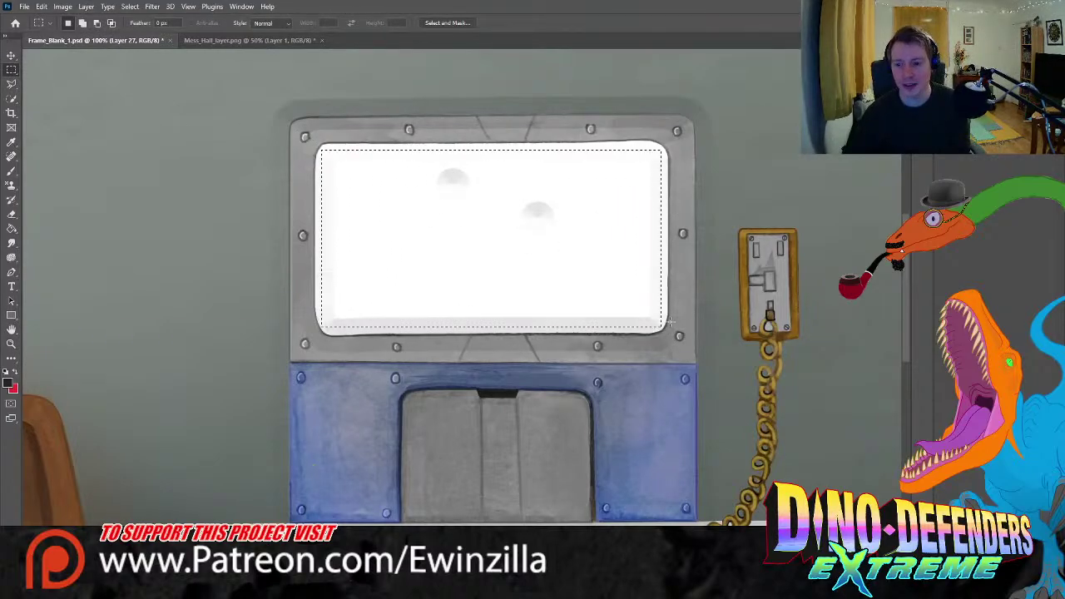
pyautogui.press('Delete')
pyautogui.hotkey('ctrl', 'd')
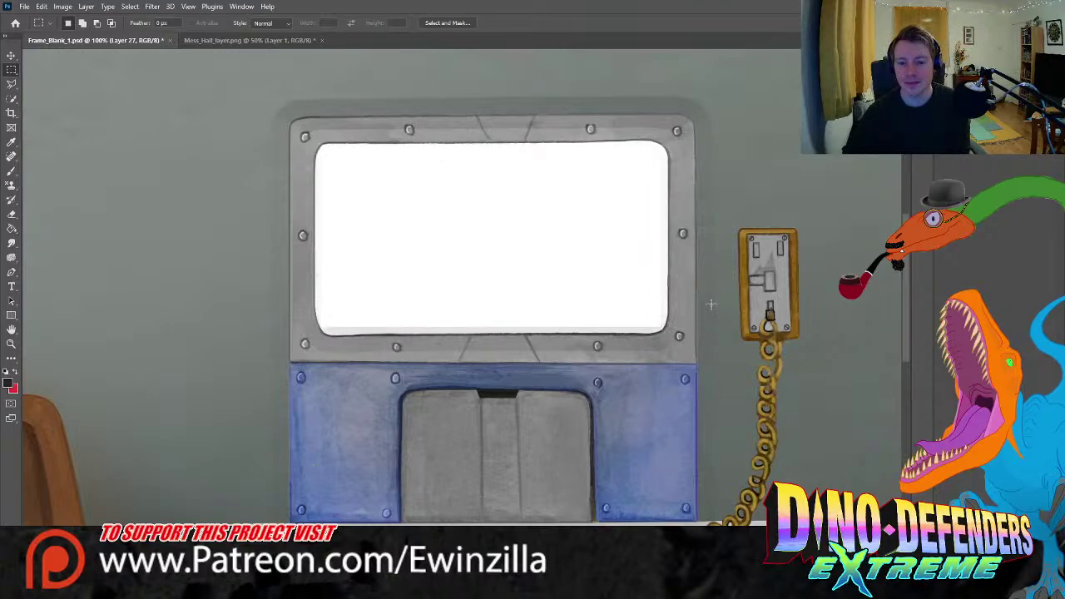
# - Lower the opacity of the white backing Layer 23 and smudge away the leftover shading along the window opening's lower edge on Layer 27
pyautogui.click(14, 243)
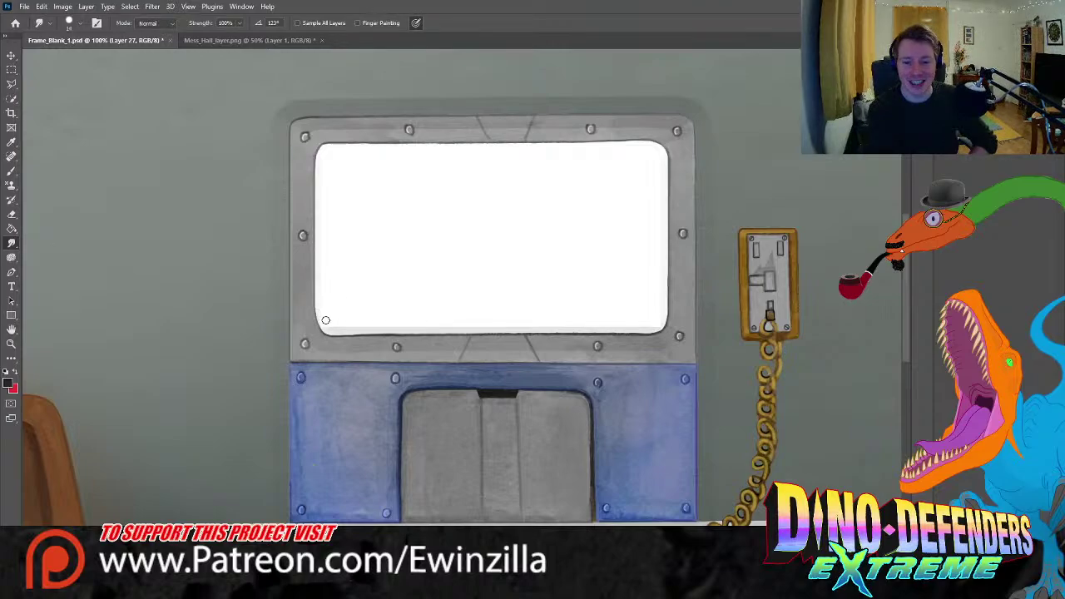
pyautogui.moveTo(321, 314)
pyautogui.mouseDown()
pyautogui.moveTo(319, 266)
pyautogui.moveTo(326, 321)
pyautogui.mouseUp()
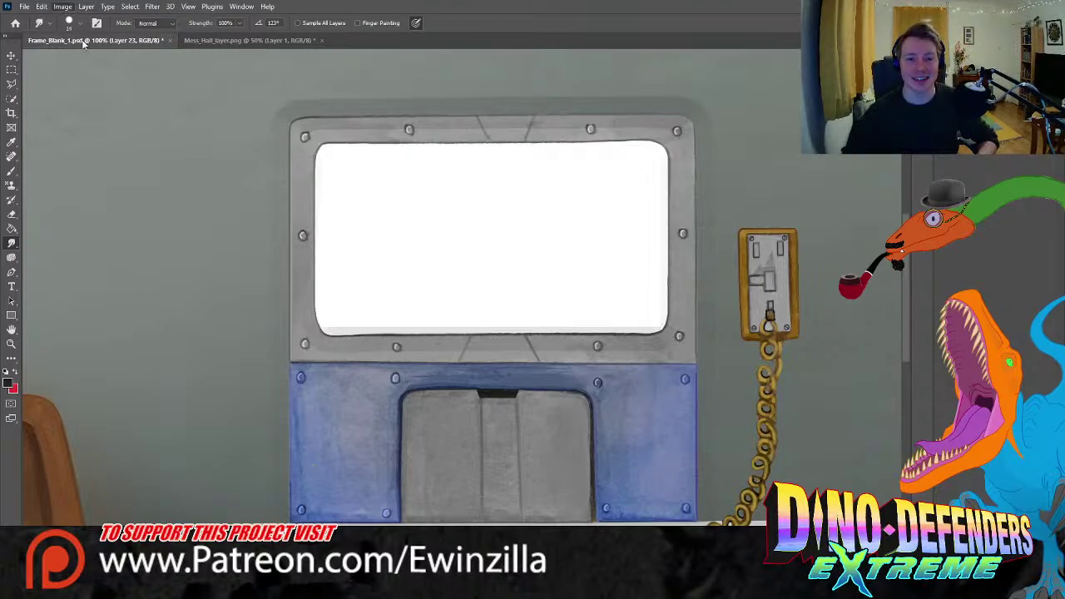
pyautogui.press('i')
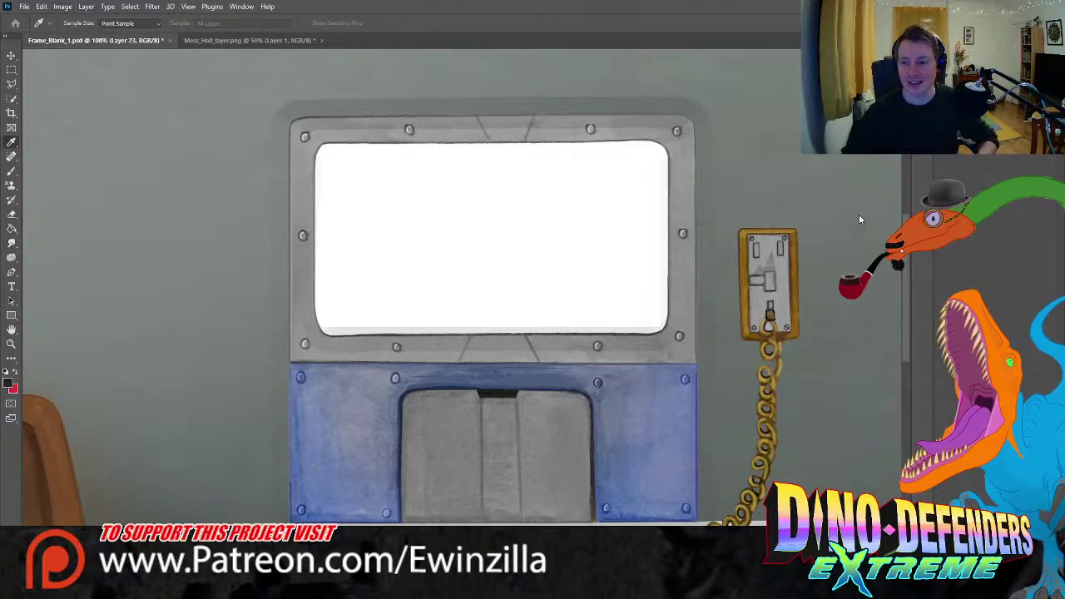
pyautogui.moveTo(859, 215); pyautogui.dragTo(844, 214)
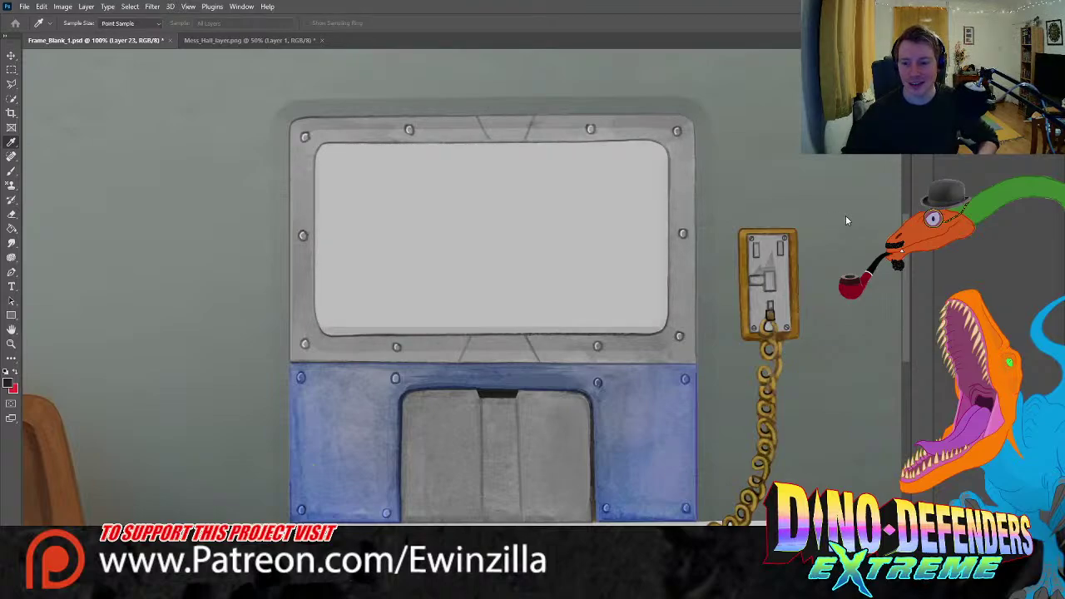
pyautogui.press('r')
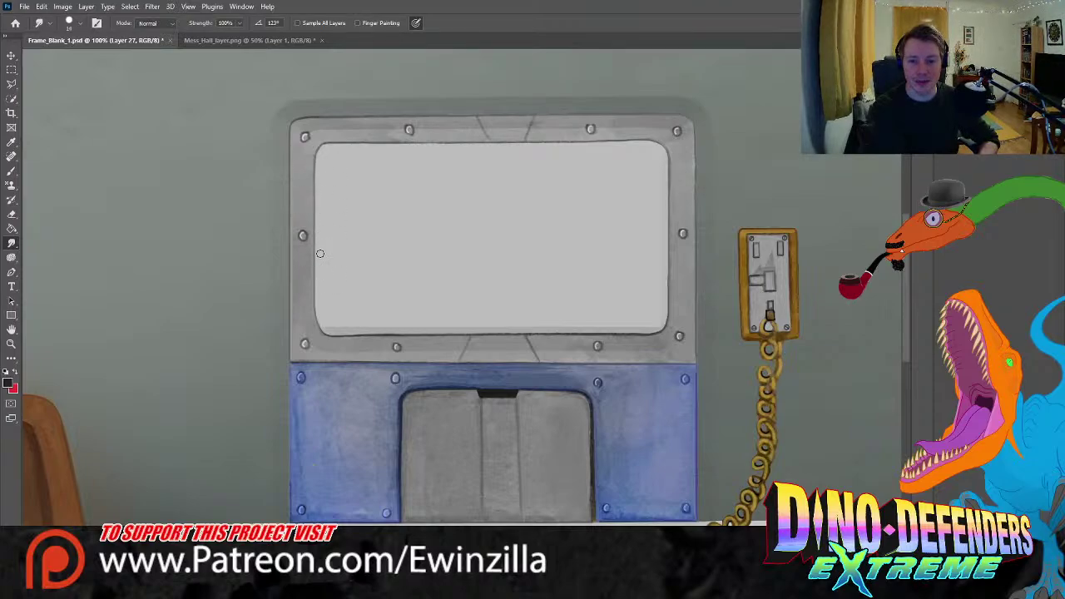
pyautogui.moveTo(325, 325)
pyautogui.mouseDown()
pyautogui.moveTo(471, 328)
pyautogui.moveTo(407, 333)
pyautogui.moveTo(383, 328)
pyautogui.moveTo(656, 326)
pyautogui.moveTo(571, 330)
pyautogui.mouseUp()
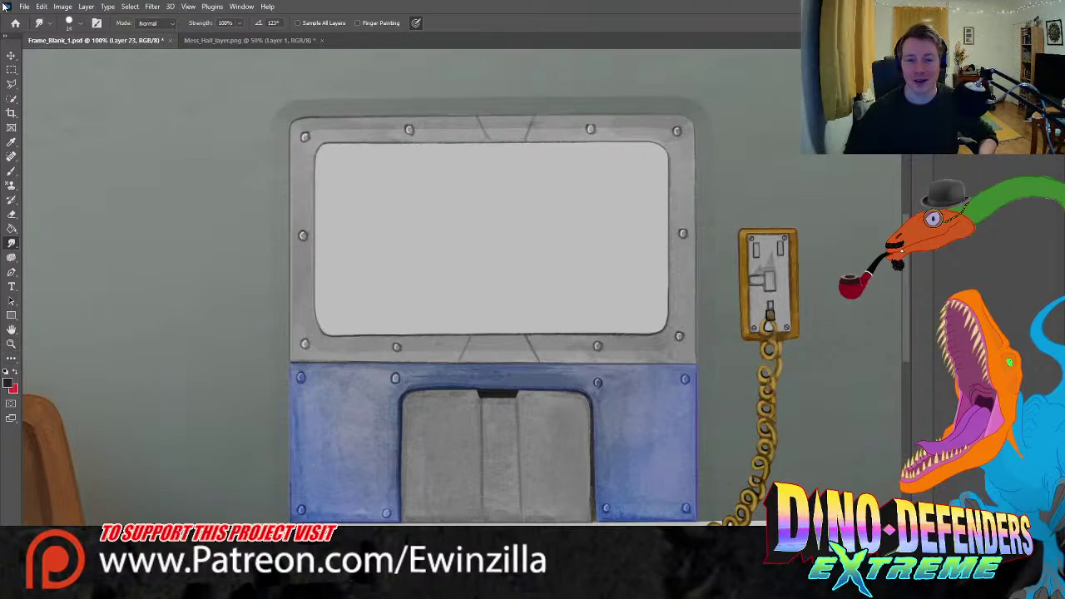
# - Restore the white backing Layer 23 to 100% opacity and return to Layer 27 with the Smudge tool
pyautogui.press('i')
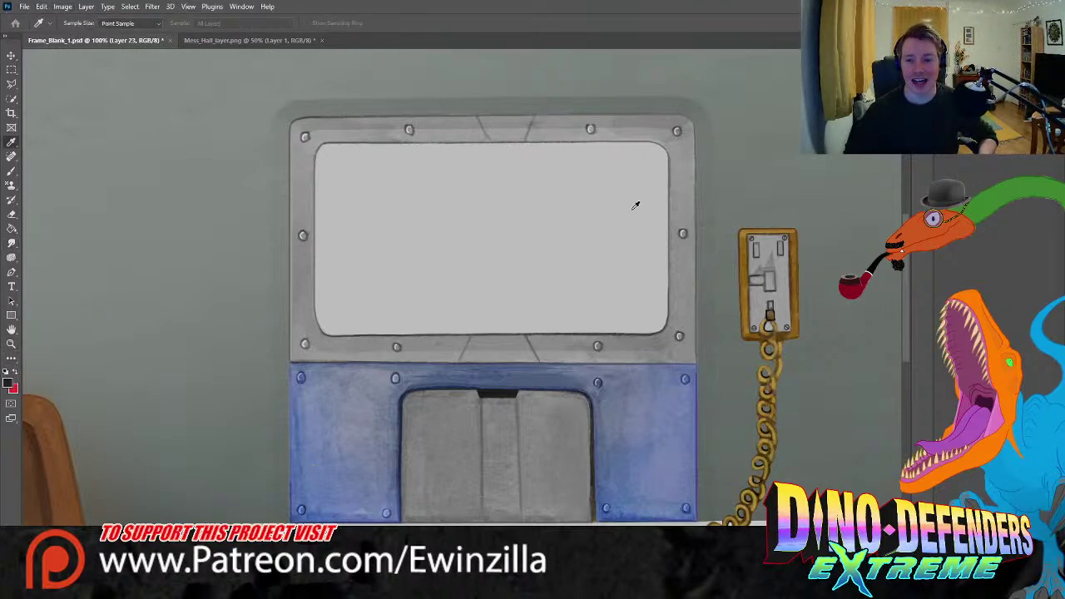
pyautogui.press('0')
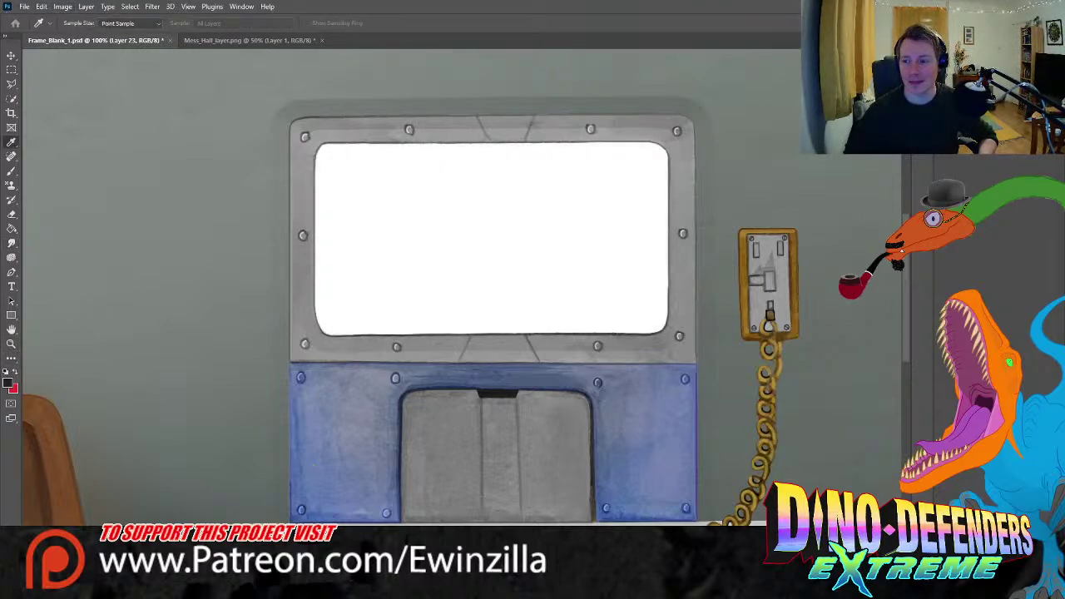
pyautogui.press('r')
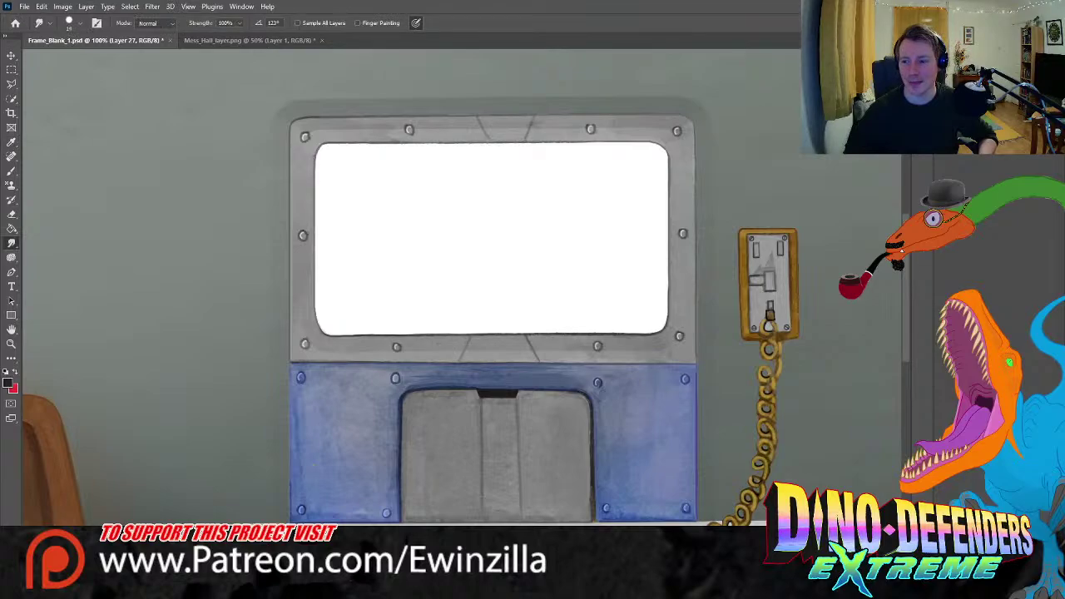
# - Sample the chain's yellow and paint a 37% opacity highlight along the latch frame's upper and left edges, undoing the first full-opacity stroke
pyautogui.click(11, 344)
pyautogui.click(343, 25)
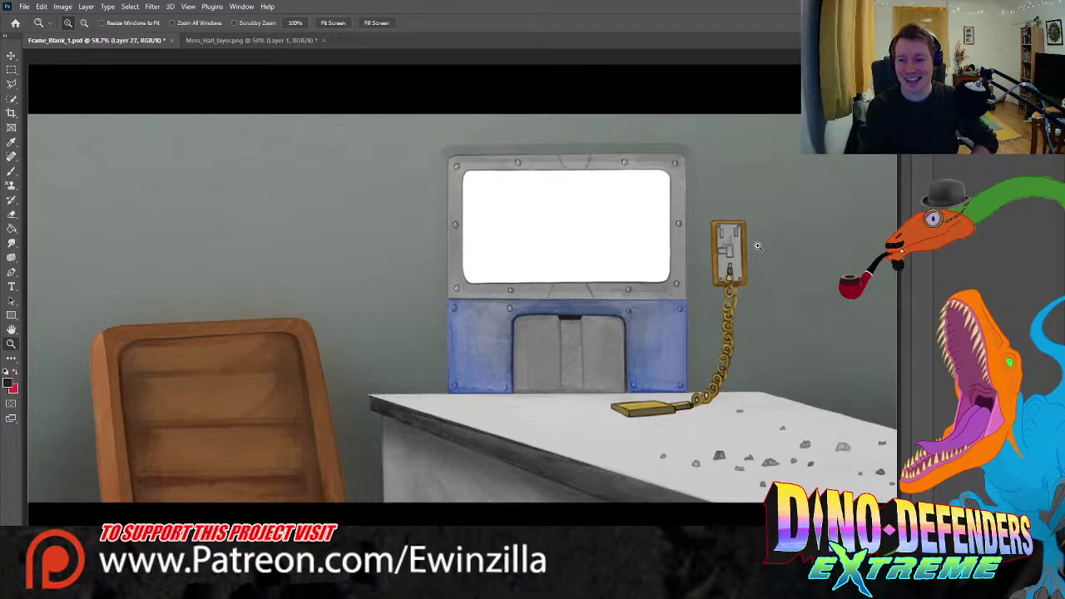
pyautogui.moveTo(755, 251); pyautogui.dragTo(756, 252)
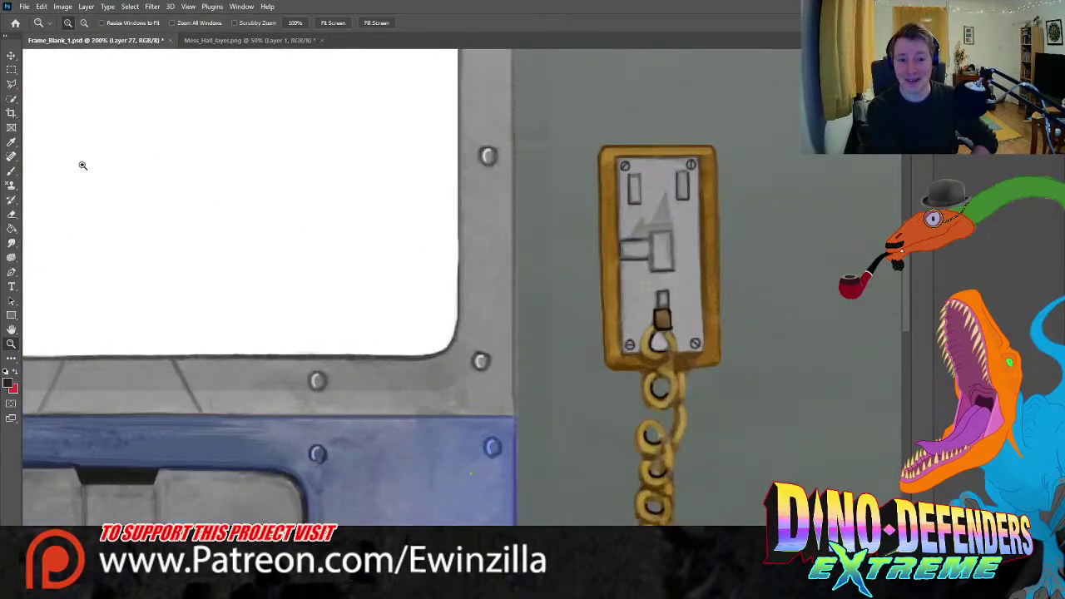
pyautogui.click(11, 142)
pyautogui.click(652, 441)
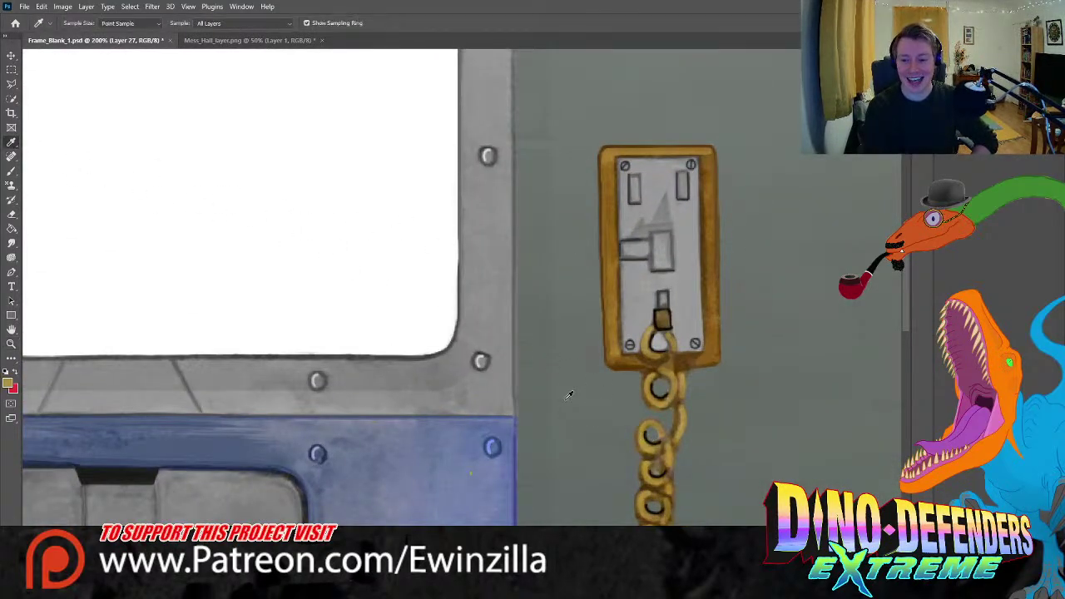
pyautogui.press('b')
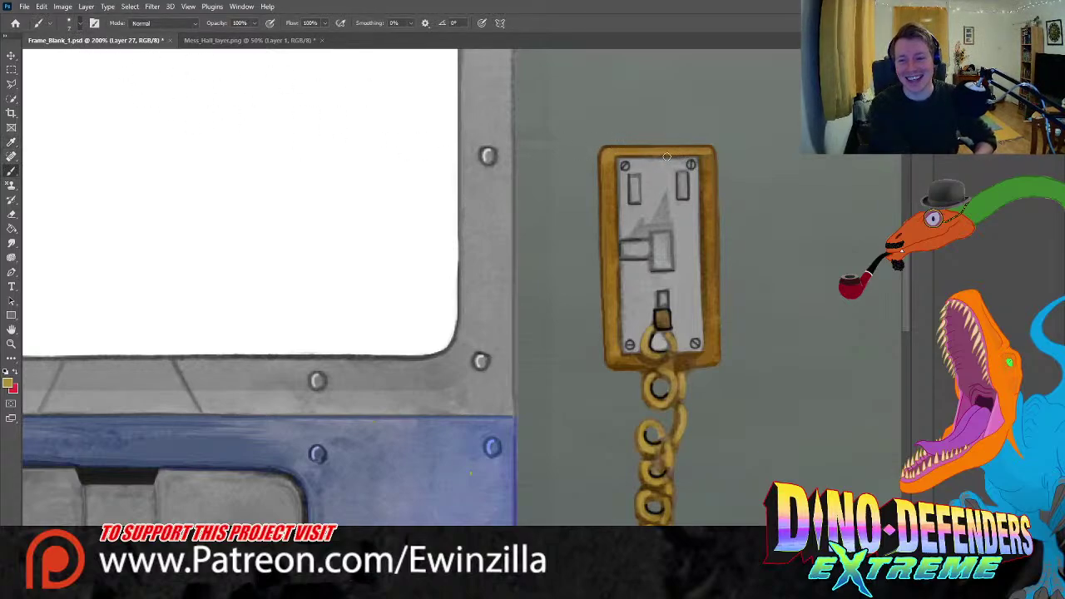
pyautogui.moveTo(707, 151); pyautogui.dragTo(604, 155)
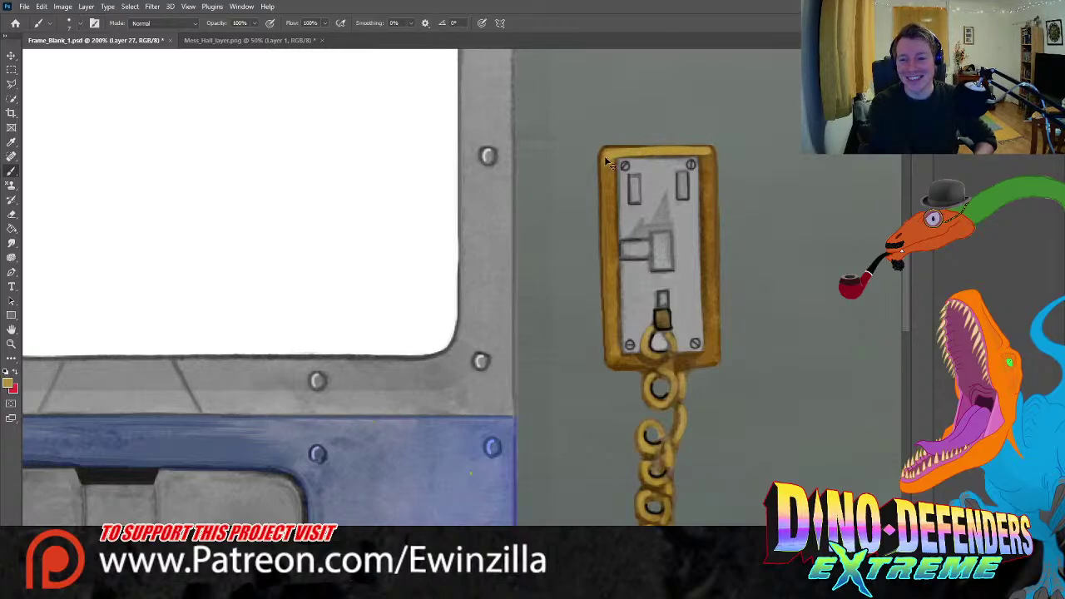
pyautogui.hotkey('ctrl', 'z')
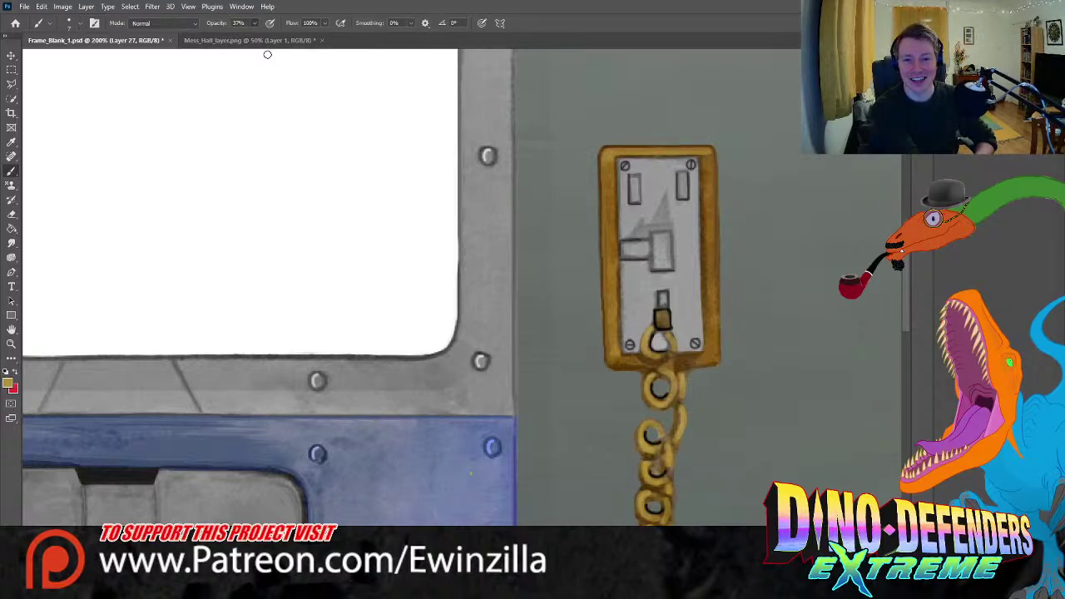
pyautogui.moveTo(717, 158)
pyautogui.mouseDown()
pyautogui.moveTo(607, 157)
pyautogui.moveTo(607, 239)
pyautogui.mouseUp()
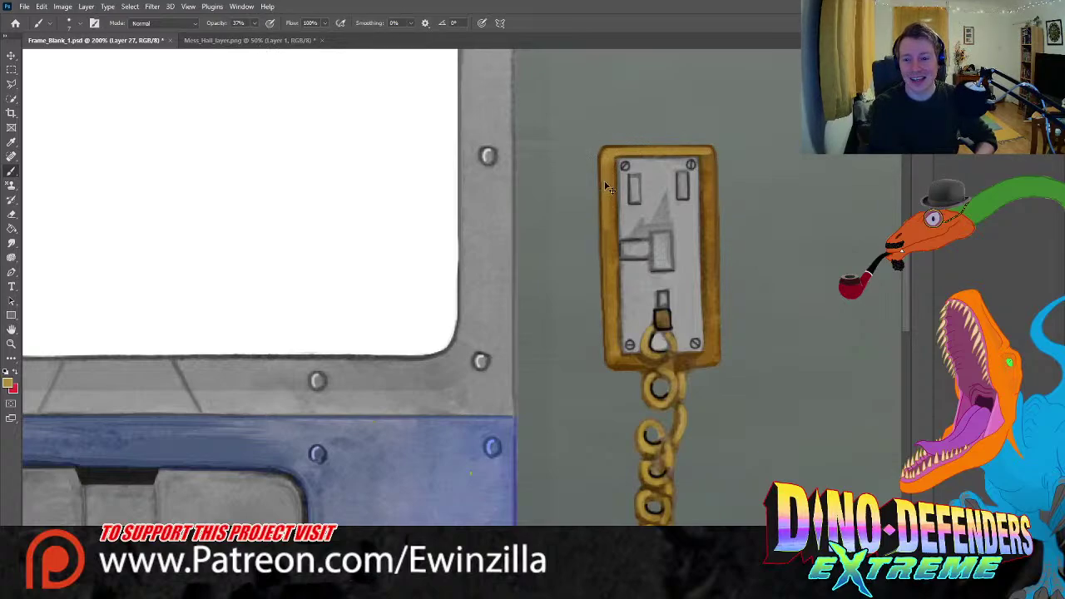
# - Undo the last highlight stroke and repaint 37% opacity yellow highlights along the latch frame's left, lower and right sides
pyautogui.hotkey('ctrl', 'z')
pyautogui.moveTo(606, 162); pyautogui.dragTo(607, 283)
pyautogui.moveTo(605, 164); pyautogui.dragTo(611, 343)
pyautogui.moveTo(606, 272)
pyautogui.mouseDown()
pyautogui.moveTo(614, 362)
pyautogui.moveTo(647, 366)
pyautogui.moveTo(611, 352)
pyautogui.moveTo(620, 366)
pyautogui.moveTo(607, 280)
pyautogui.mouseUp()
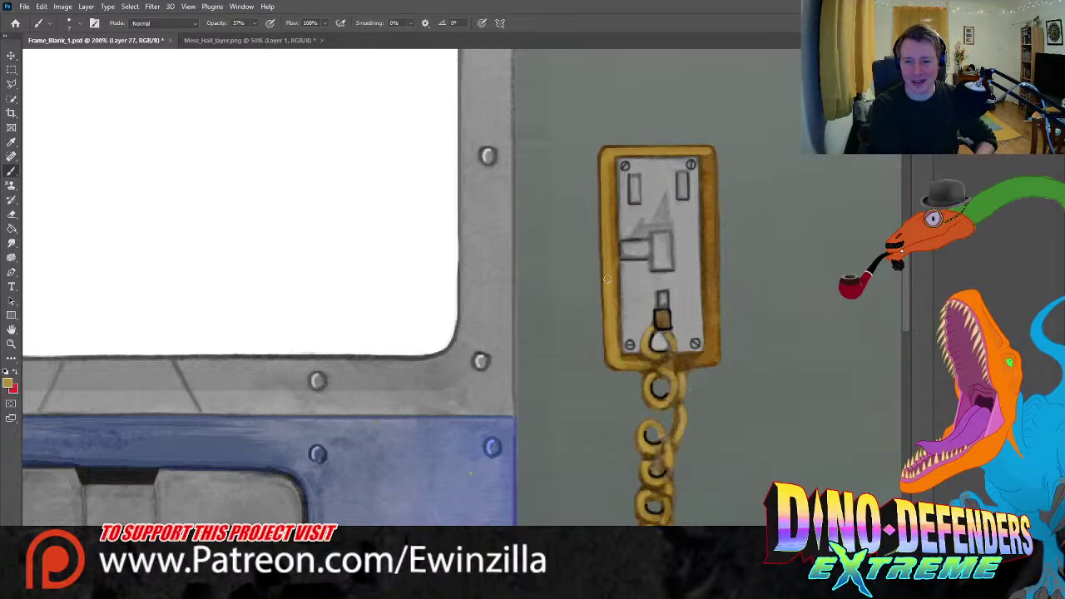
pyautogui.moveTo(619, 359)
pyautogui.mouseDown()
pyautogui.moveTo(645, 367)
pyautogui.moveTo(622, 358)
pyautogui.moveTo(617, 336)
pyautogui.moveTo(608, 158)
pyautogui.moveTo(613, 190)
pyautogui.moveTo(639, 200)
pyautogui.mouseUp()
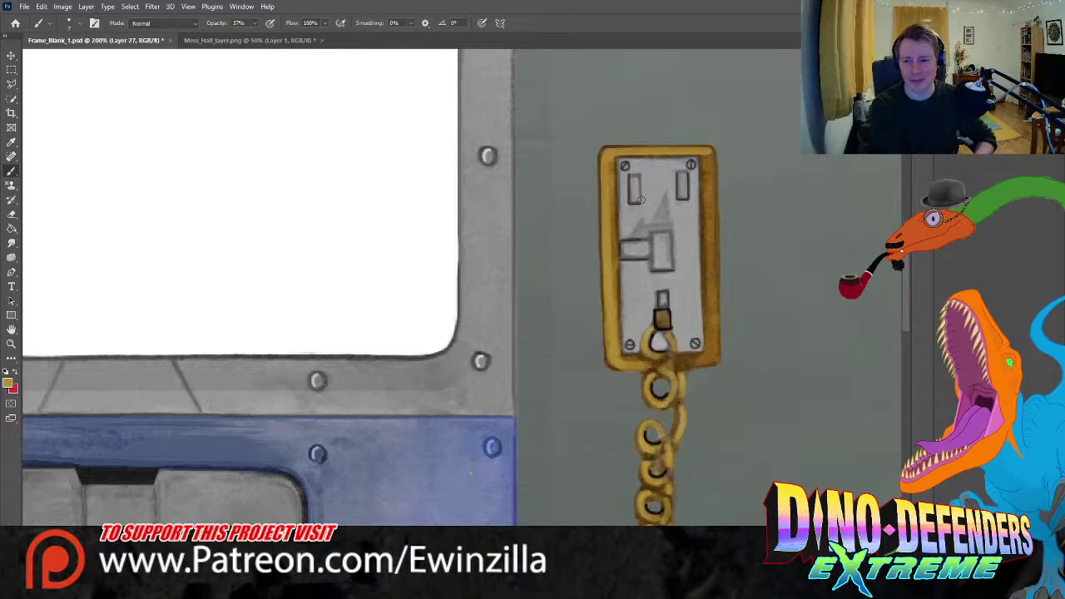
pyautogui.moveTo(709, 169)
pyautogui.mouseDown()
pyautogui.moveTo(707, 220)
pyautogui.moveTo(707, 176)
pyautogui.mouseUp()
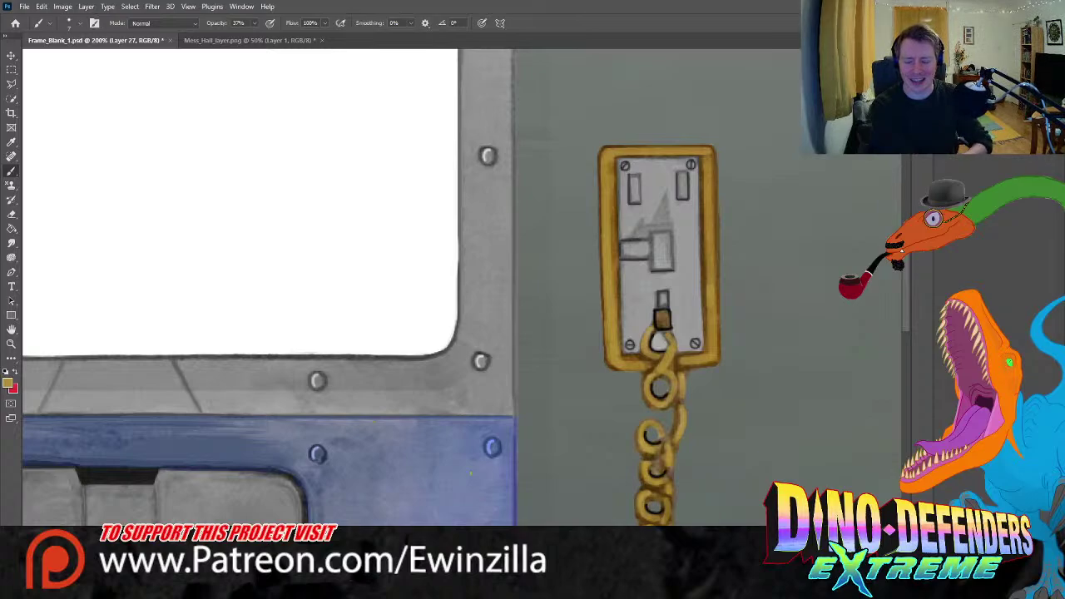
# - Smudge the highlight and outline along the latch frame's lower and right sides at 100% strength
pyautogui.click(12, 243)
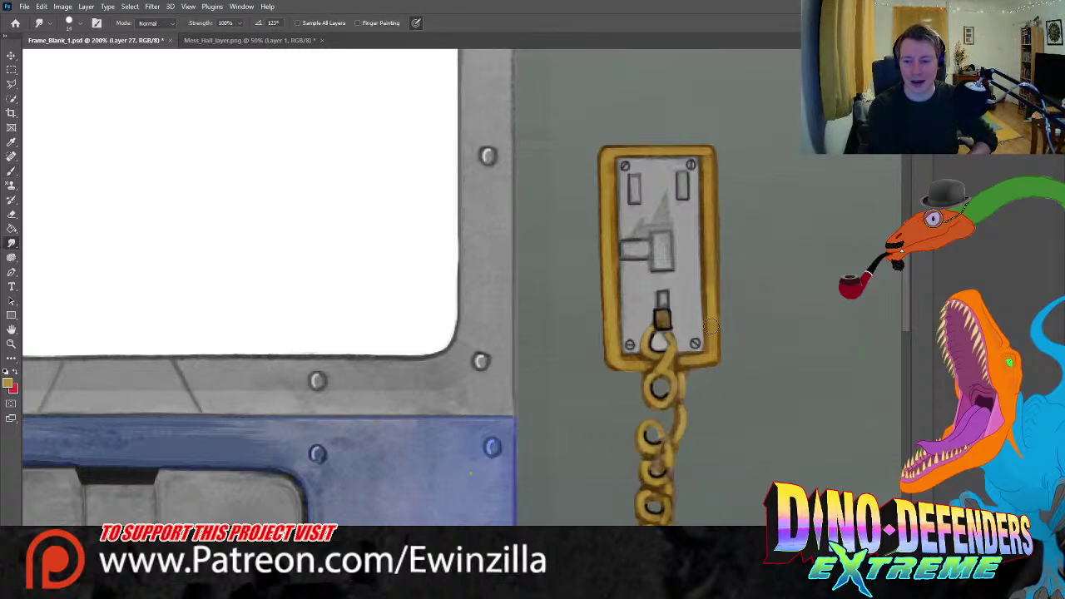
pyautogui.moveTo(708, 367)
pyautogui.mouseDown()
pyautogui.moveTo(709, 356)
pyautogui.moveTo(683, 359)
pyautogui.mouseUp()
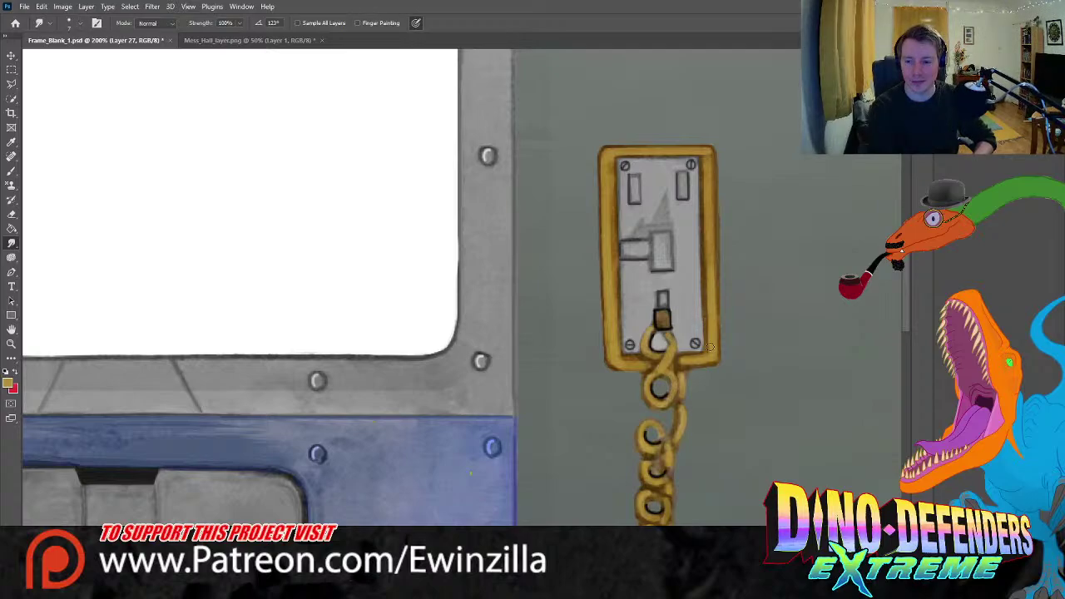
pyautogui.moveTo(705, 356); pyautogui.dragTo(708, 216)
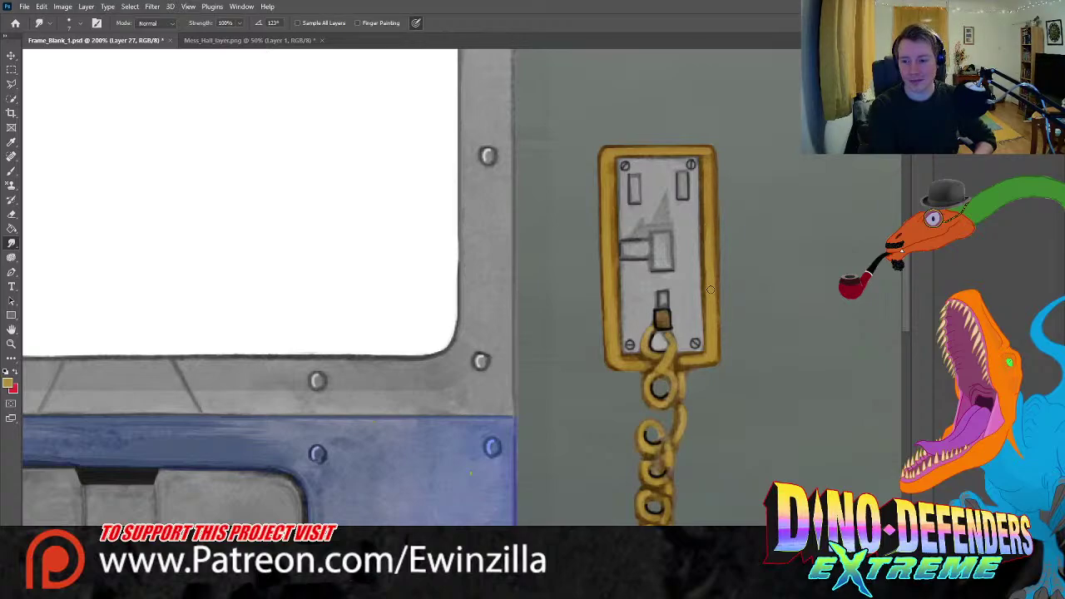
pyautogui.moveTo(710, 290)
pyautogui.mouseDown()
pyautogui.moveTo(707, 164)
pyautogui.moveTo(709, 207)
pyautogui.mouseUp()
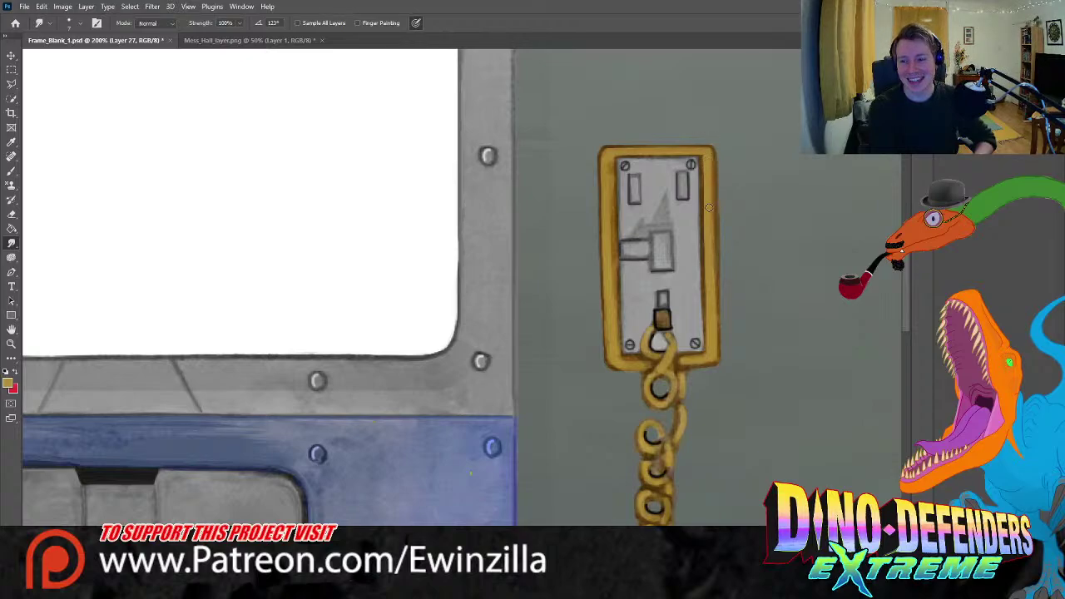
pyautogui.moveTo(710, 168)
pyautogui.mouseDown()
pyautogui.moveTo(713, 247)
pyautogui.moveTo(718, 164)
pyautogui.moveTo(720, 235)
pyautogui.mouseUp()
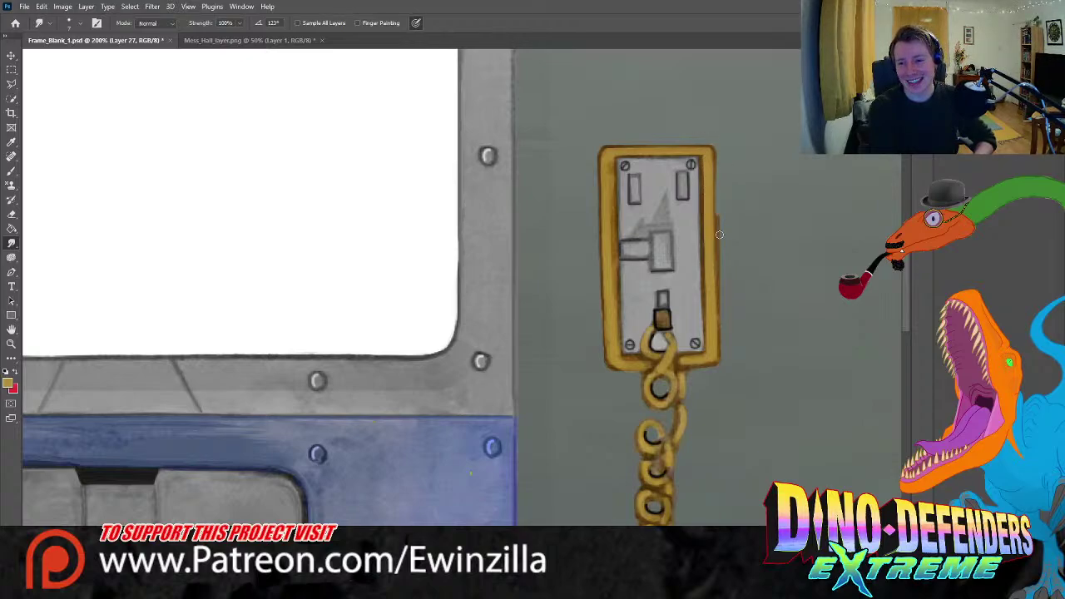
pyautogui.moveTo(724, 171)
pyautogui.mouseDown()
pyautogui.moveTo(718, 345)
pyautogui.moveTo(725, 248)
pyautogui.mouseUp()
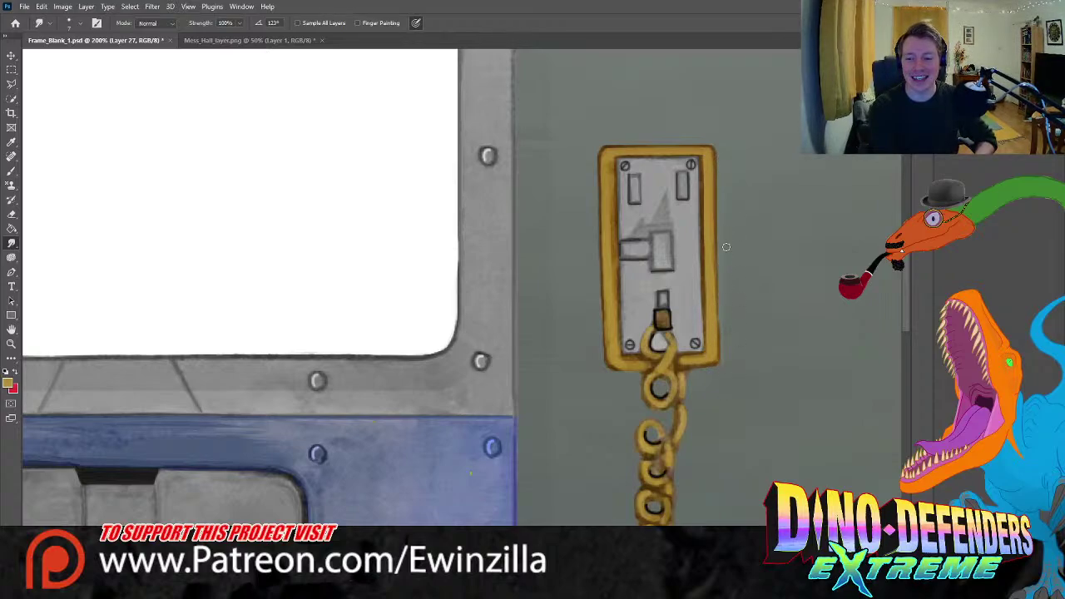
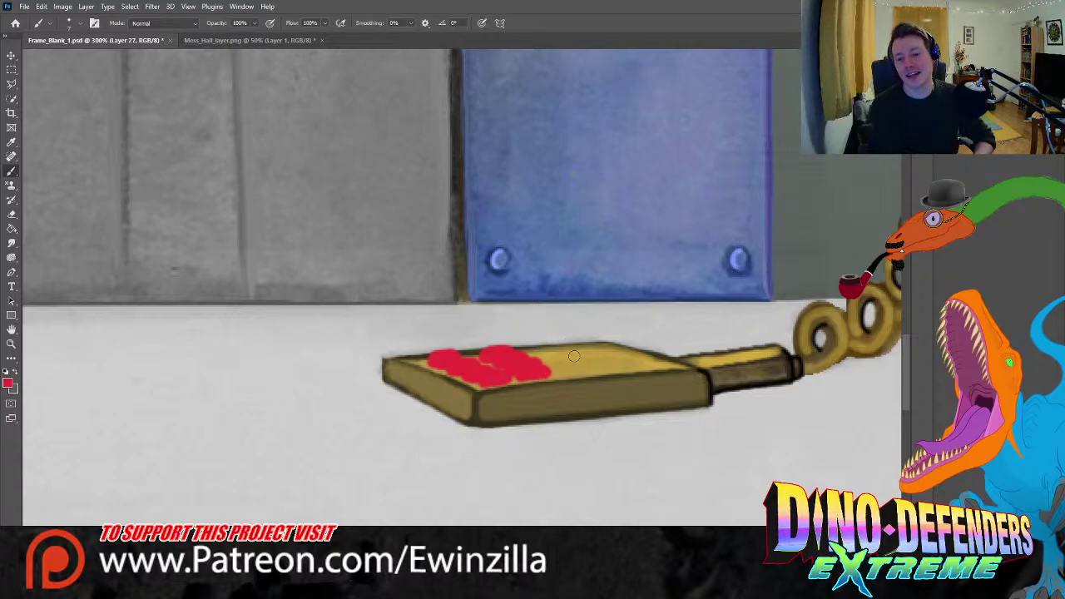
# - Paint the last two columns of red buttons on top of the yellow block at the chain's end, at 100% opacity
pyautogui.click(538, 346)
pyautogui.moveTo(539, 346)
pyautogui.mouseDown()
pyautogui.moveTo(563, 344)
pyautogui.moveTo(538, 351)
pyautogui.moveTo(549, 356)
pyautogui.moveTo(577, 351)
pyautogui.moveTo(556, 360)
pyautogui.moveTo(583, 359)
pyautogui.moveTo(571, 371)
pyautogui.moveTo(603, 367)
pyautogui.moveTo(582, 369)
pyautogui.moveTo(590, 348)
pyautogui.mouseUp()
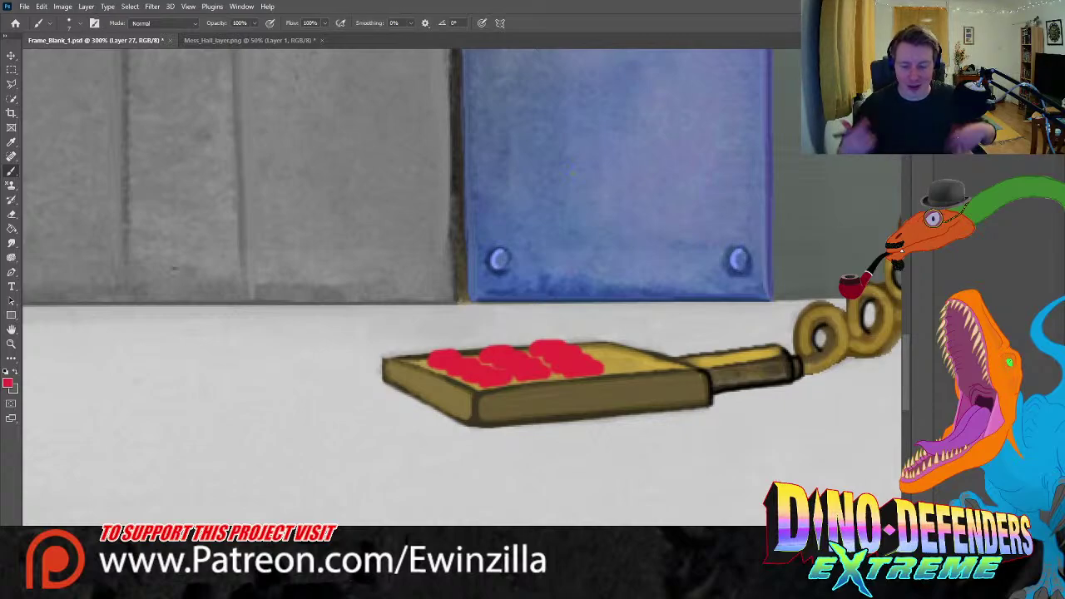
pyautogui.moveTo(602, 336)
pyautogui.mouseDown()
pyautogui.moveTo(593, 355)
pyautogui.moveTo(588, 347)
pyautogui.moveTo(602, 344)
pyautogui.moveTo(592, 353)
pyautogui.moveTo(584, 345)
pyautogui.moveTo(605, 358)
pyautogui.moveTo(652, 352)
pyautogui.moveTo(626, 365)
pyautogui.moveTo(645, 364)
pyautogui.moveTo(620, 359)
pyautogui.moveTo(626, 370)
pyautogui.moveTo(653, 362)
pyautogui.moveTo(643, 366)
pyautogui.mouseUp()
pyautogui.hotkey('ctrl', 'z')
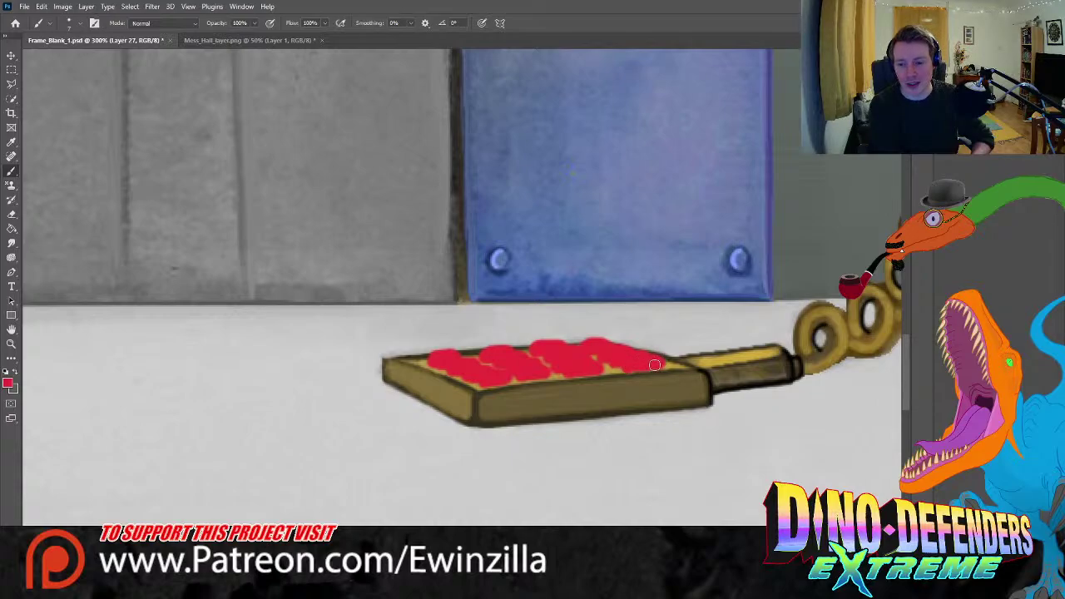
# - Pick a darker red, paint shading on the red button column nearest the chain, and smudge it smooth
pyautogui.press('i')
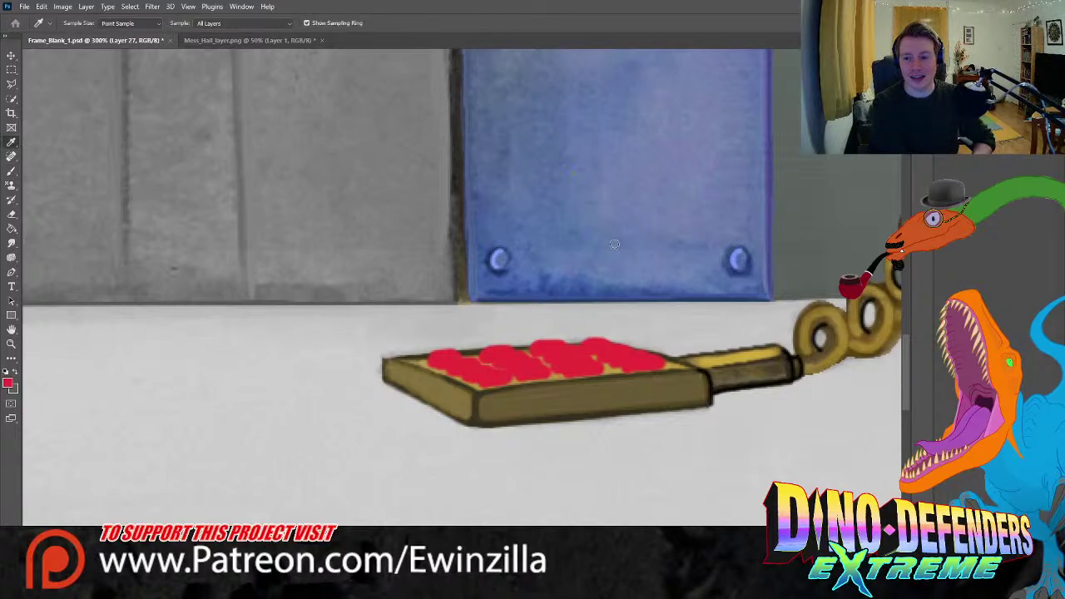
pyautogui.press('b')
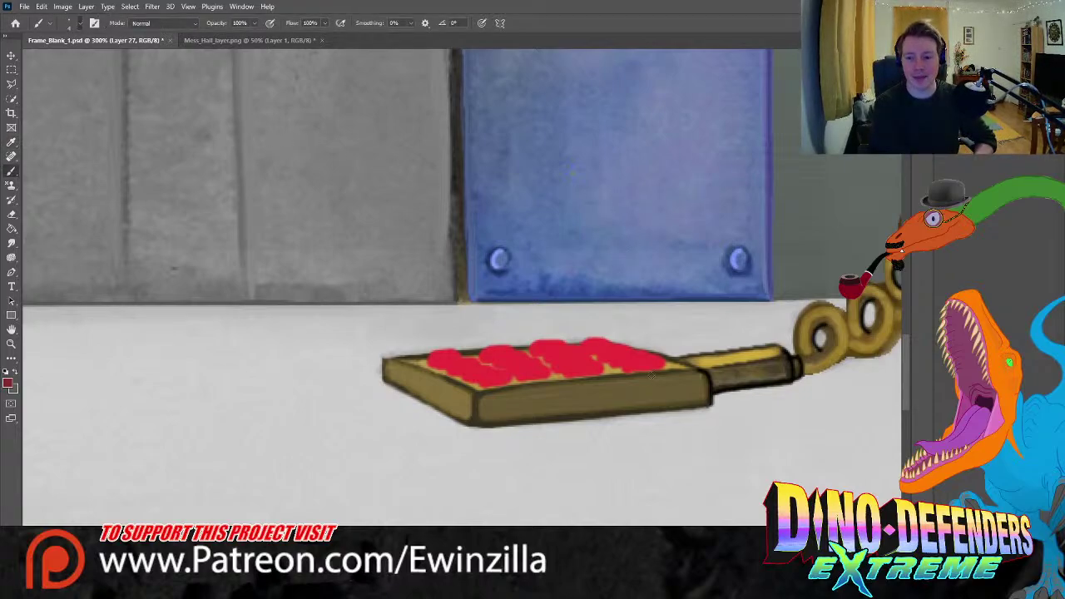
pyautogui.moveTo(633, 364)
pyautogui.mouseDown()
pyautogui.moveTo(659, 366)
pyautogui.moveTo(634, 366)
pyautogui.mouseUp()
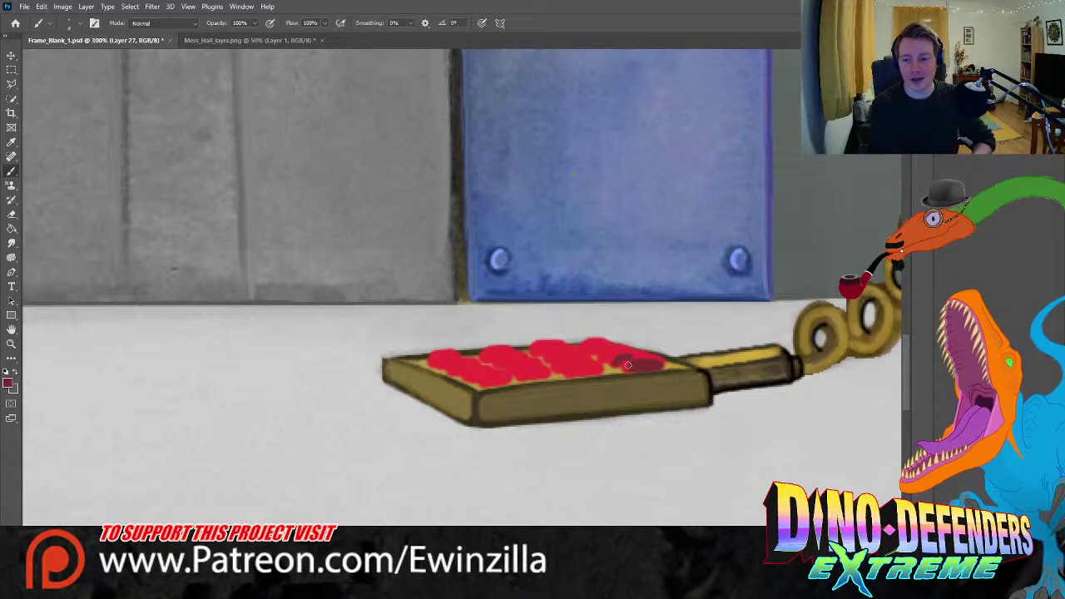
pyautogui.moveTo(616, 363); pyautogui.dragTo(641, 354)
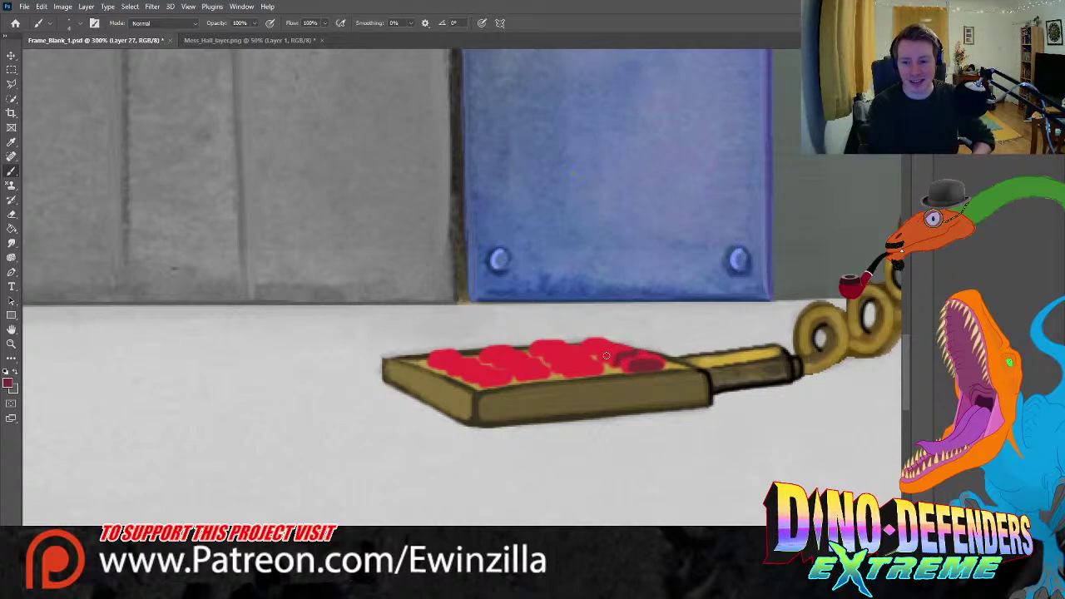
pyautogui.moveTo(594, 356); pyautogui.dragTo(624, 342)
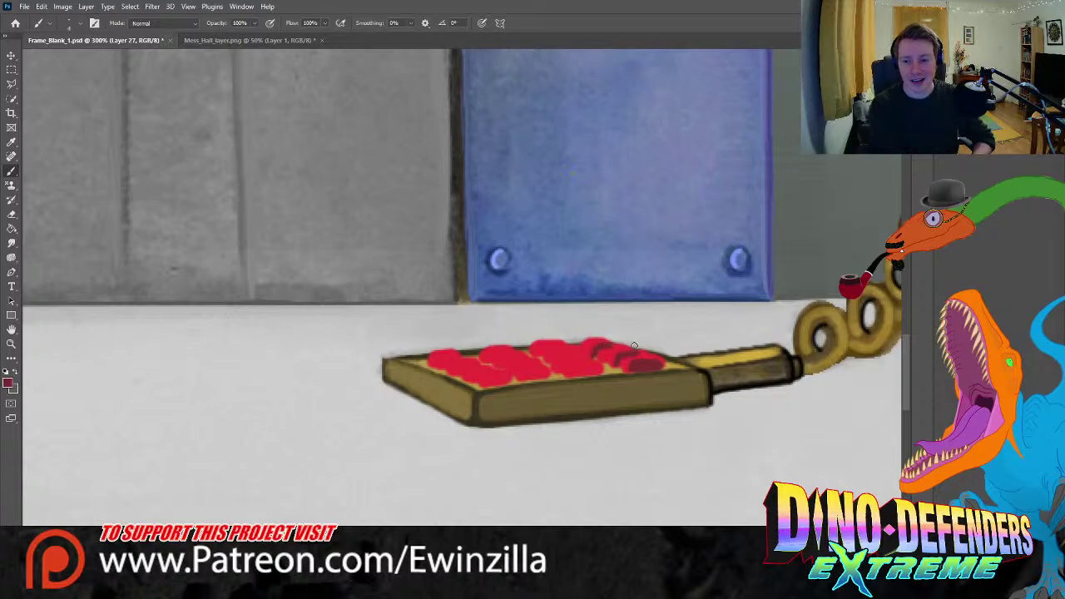
pyautogui.click(12, 243)
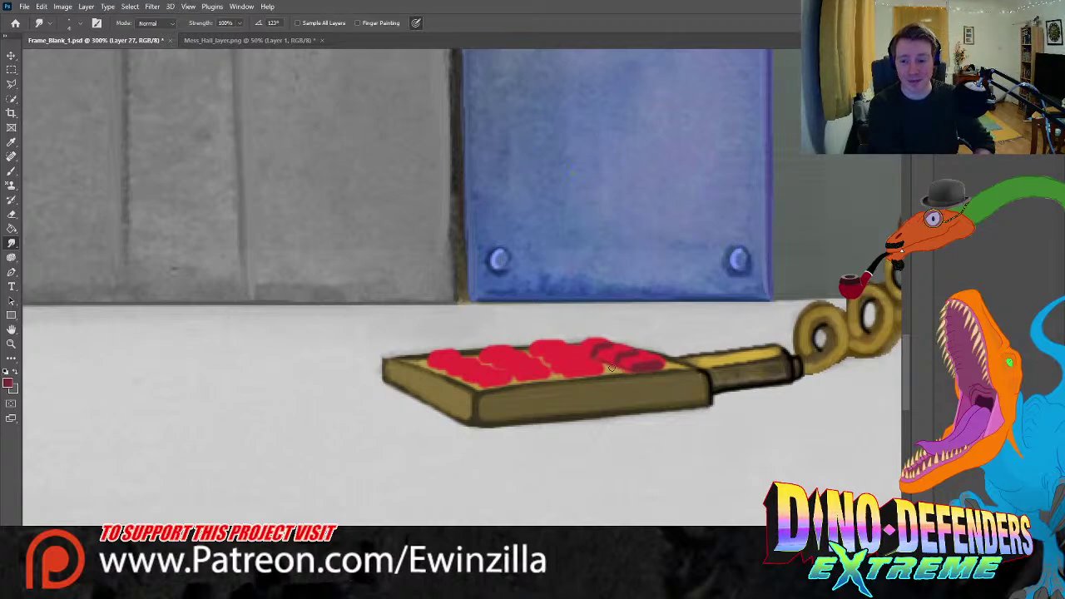
pyautogui.moveTo(611, 369); pyautogui.dragTo(670, 367)
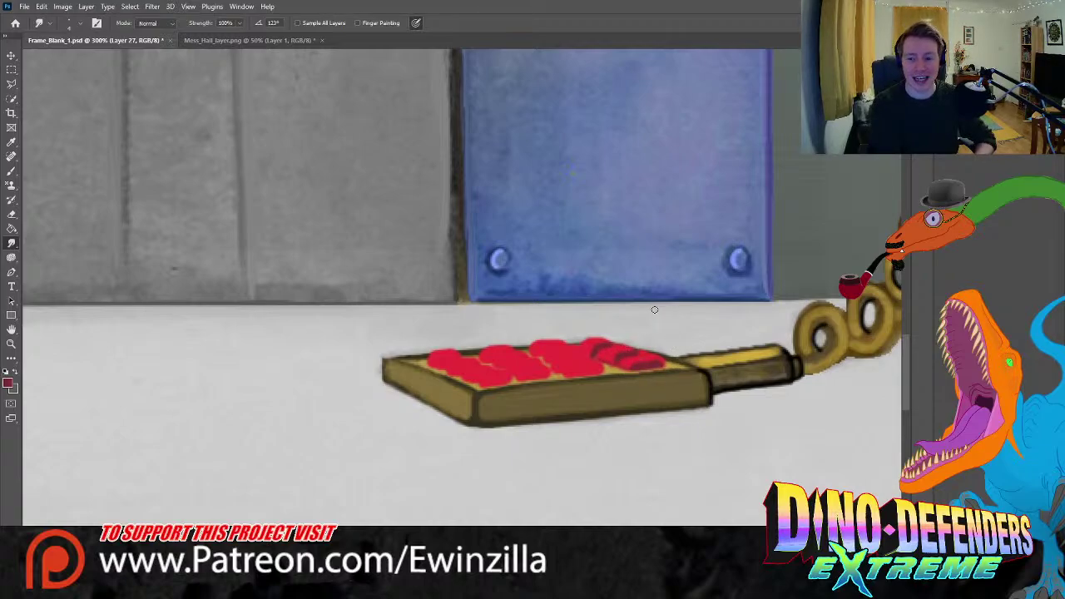
# - Paint dark red shading on the second button column from the chain and smudge it into the red
pyautogui.click(11, 170)
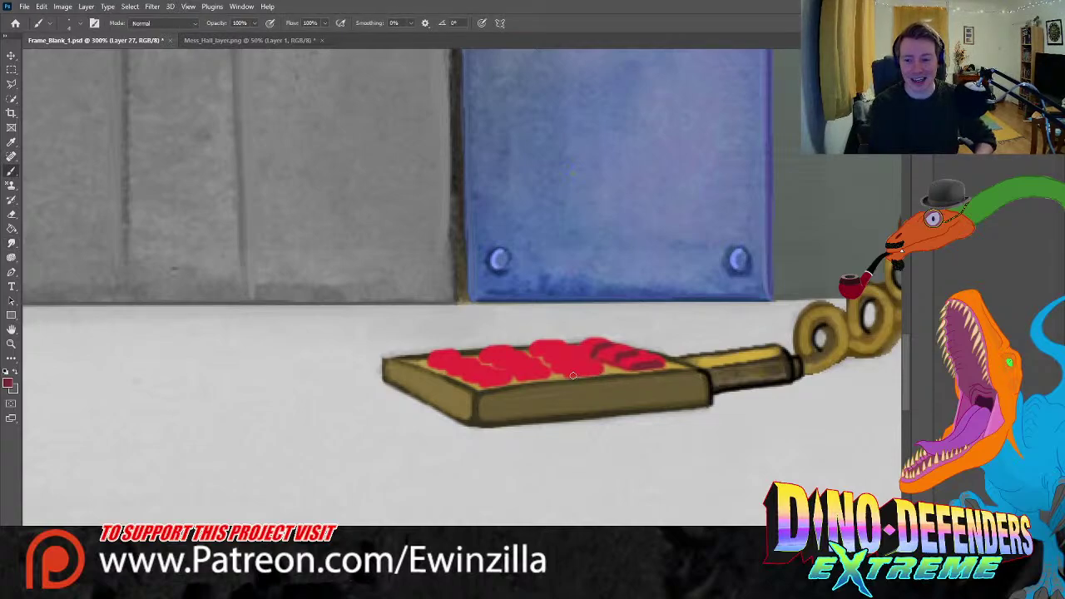
pyautogui.moveTo(577, 375)
pyautogui.mouseDown()
pyautogui.moveTo(602, 358)
pyautogui.moveTo(556, 371)
pyautogui.moveTo(593, 359)
pyautogui.moveTo(542, 360)
pyautogui.moveTo(603, 346)
pyautogui.mouseUp()
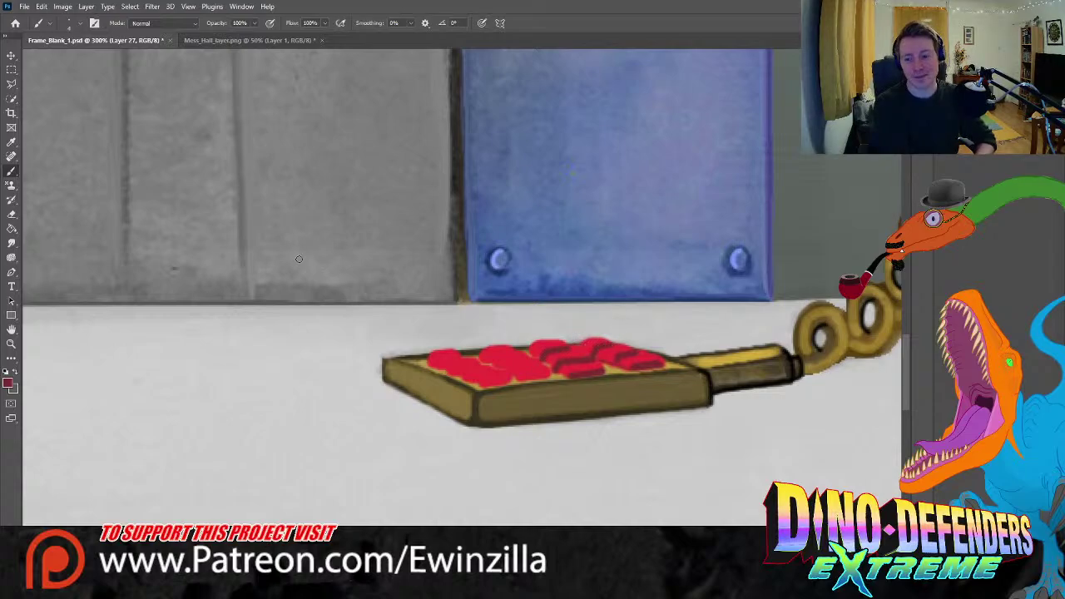
pyautogui.click(12, 242)
pyautogui.moveTo(569, 358); pyautogui.dragTo(549, 358)
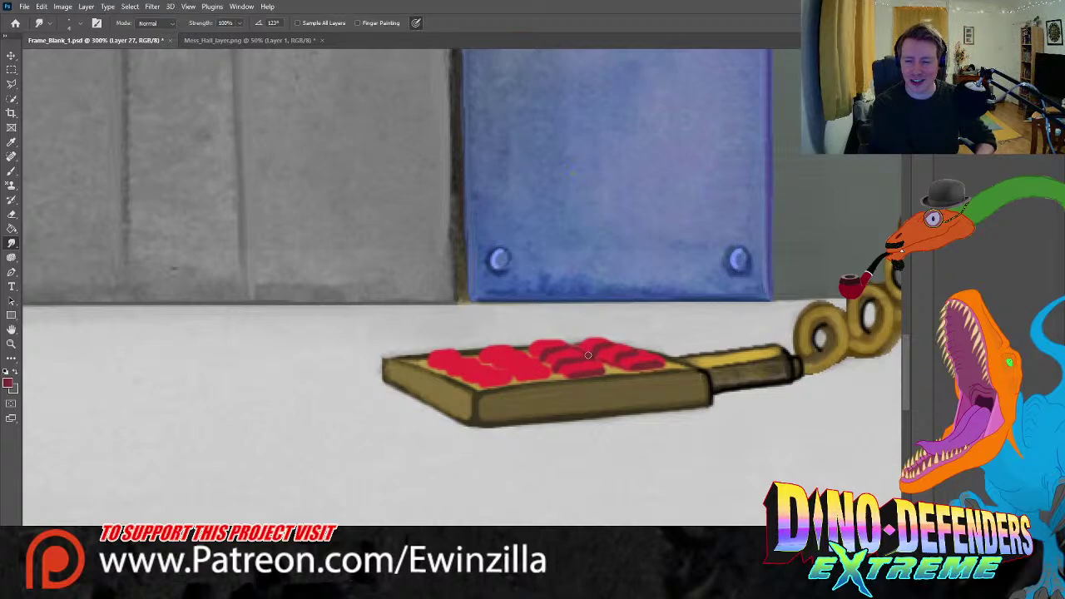
# - Paint dark red shading on the third button column from the chain and blend it with the Smudge tool
pyautogui.click(12, 171)
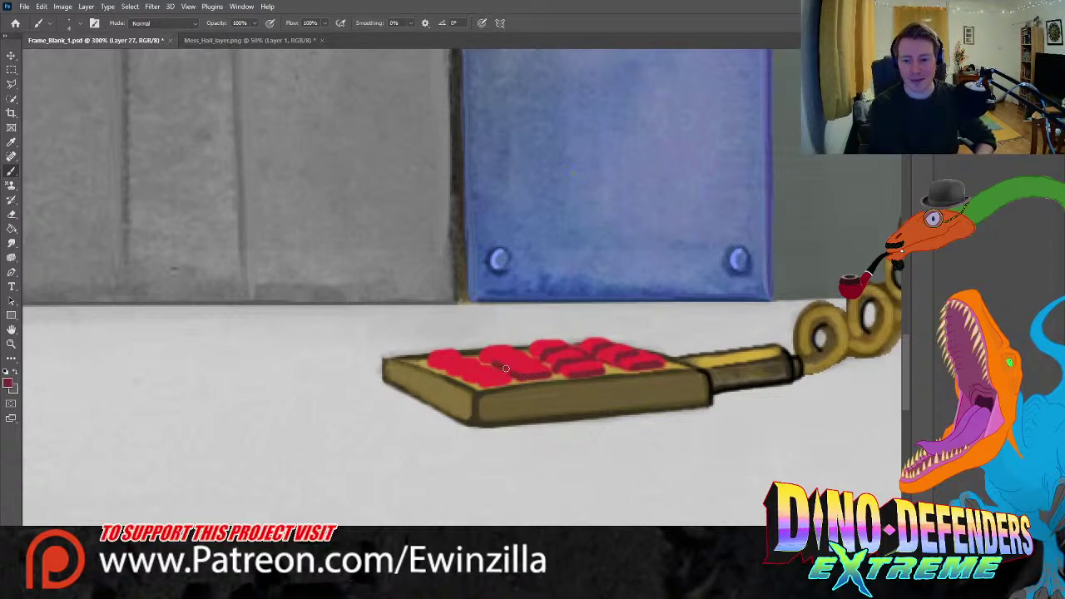
pyautogui.moveTo(509, 364); pyautogui.dragTo(549, 356)
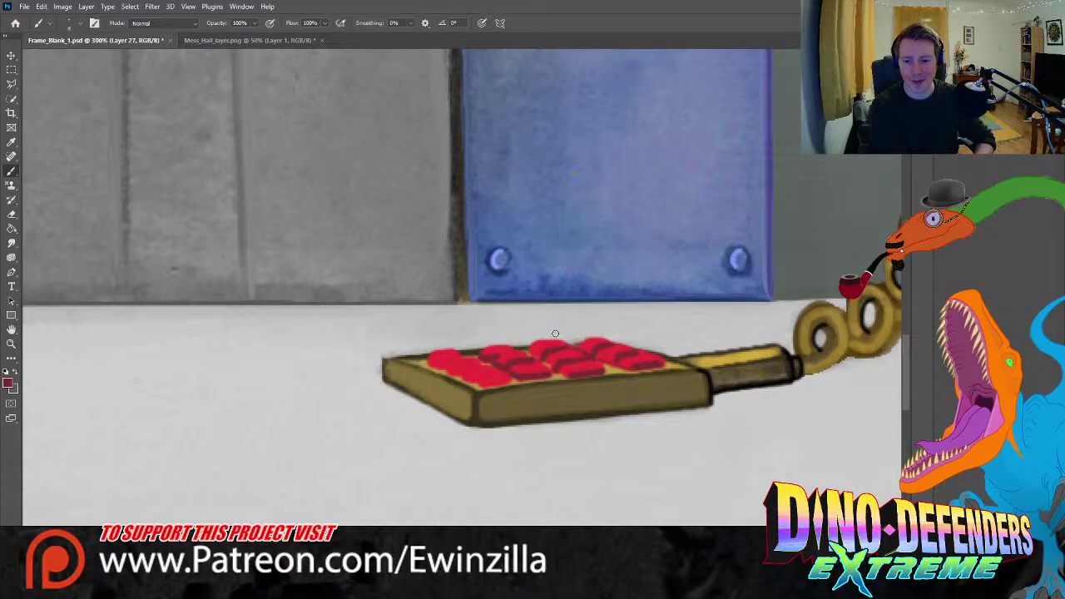
pyautogui.click(12, 242)
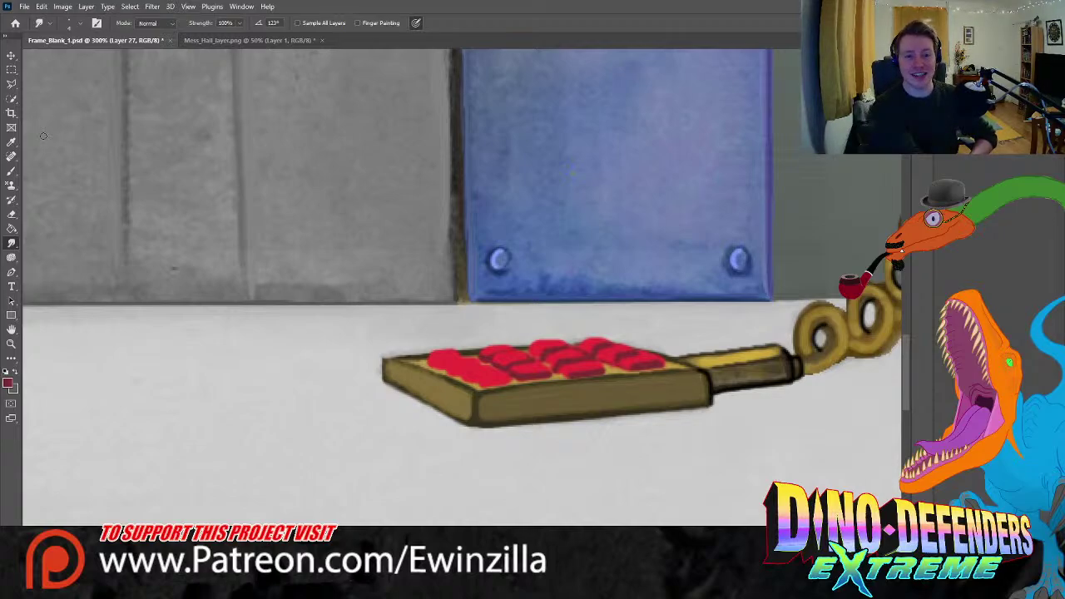
# - Paint dark red shading on the button column farthest from the chain and smudge it into the neighbouring buttons
pyautogui.press('b')
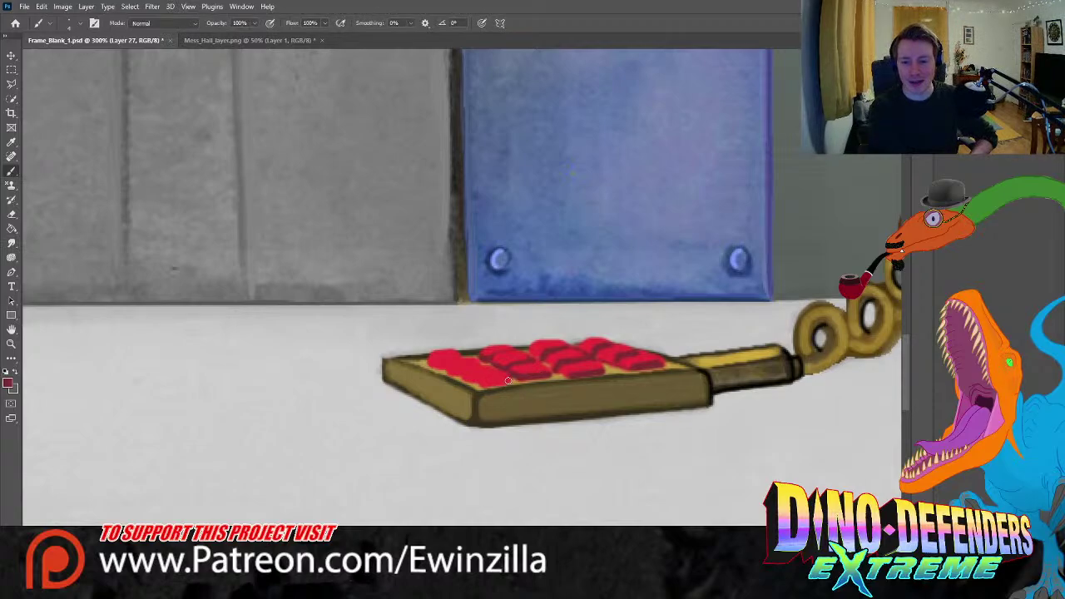
pyautogui.moveTo(489, 383)
pyautogui.mouseDown()
pyautogui.moveTo(471, 379)
pyautogui.moveTo(488, 371)
pyautogui.moveTo(453, 375)
pyautogui.moveTo(467, 369)
pyautogui.moveTo(431, 364)
pyautogui.moveTo(480, 358)
pyautogui.mouseUp()
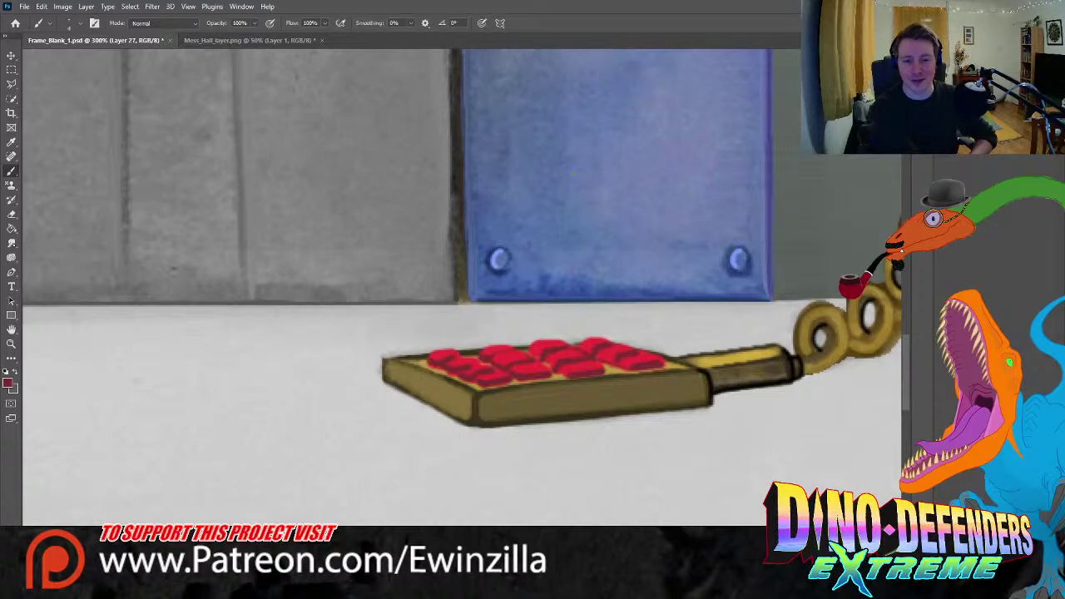
pyautogui.press('r')
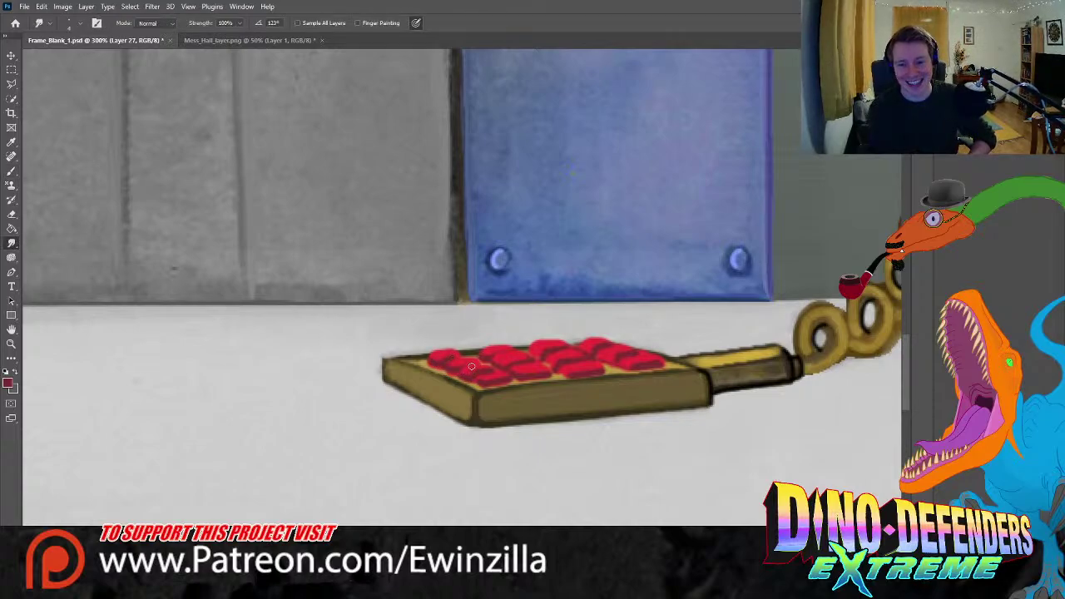
pyautogui.moveTo(475, 366); pyautogui.dragTo(474, 370)
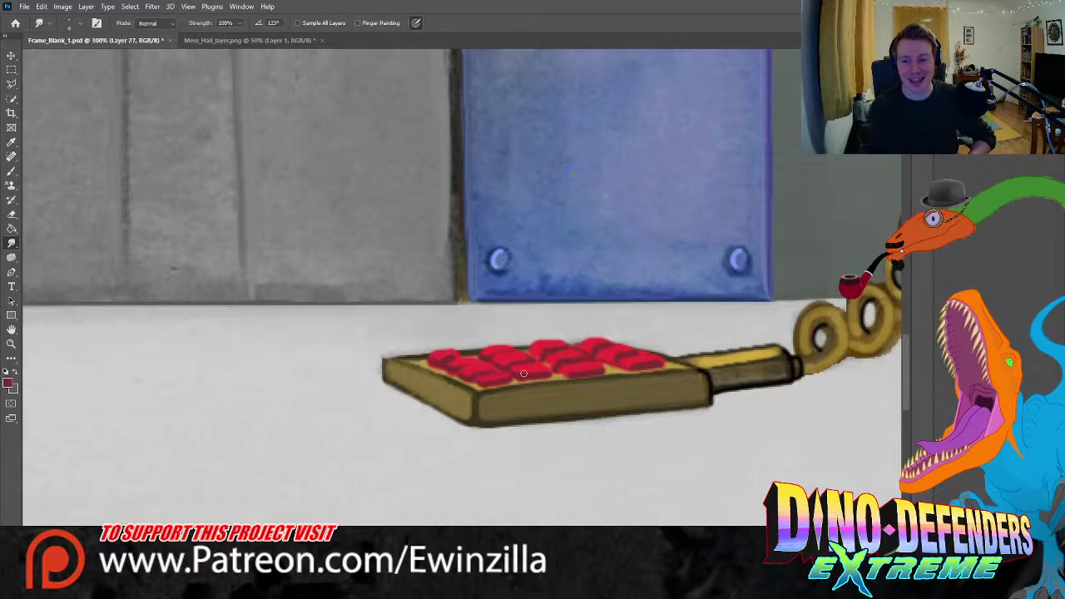
pyautogui.moveTo(523, 374); pyautogui.dragTo(480, 378)
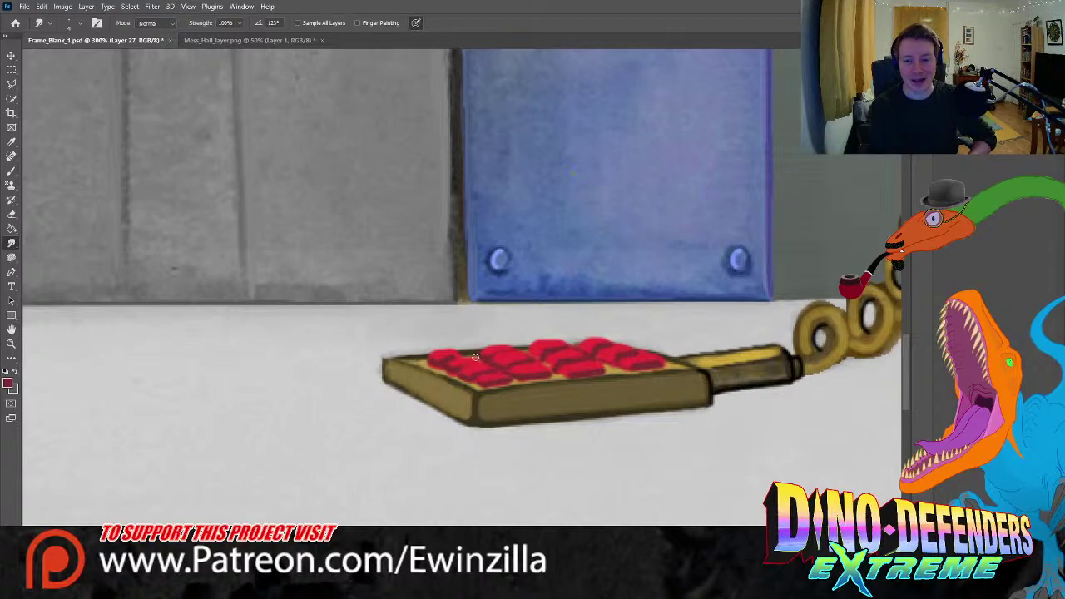
pyautogui.moveTo(475, 357); pyautogui.dragTo(481, 364)
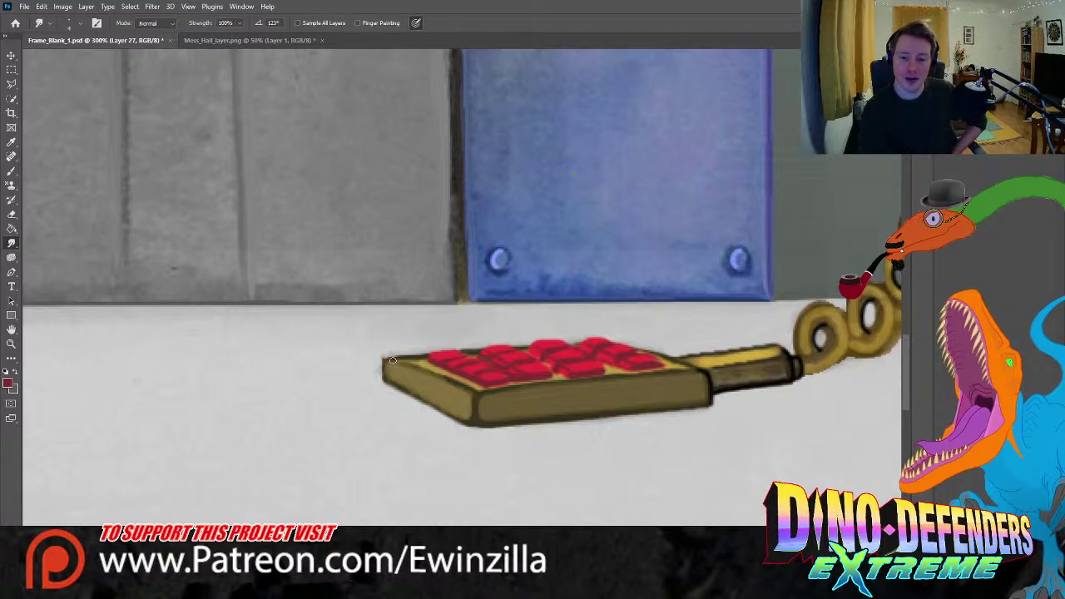
# - Smudge the yellow block's top edge beside the farthest red buttons, and fit the whole picture on screen
pyautogui.moveTo(395, 361); pyautogui.dragTo(469, 389)
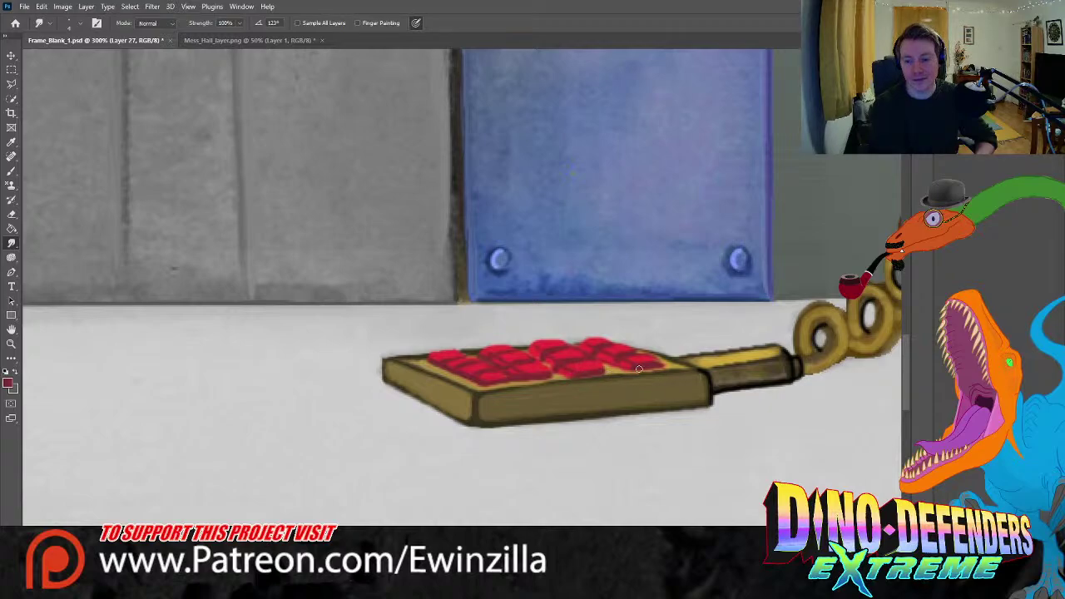
pyautogui.click(11, 343)
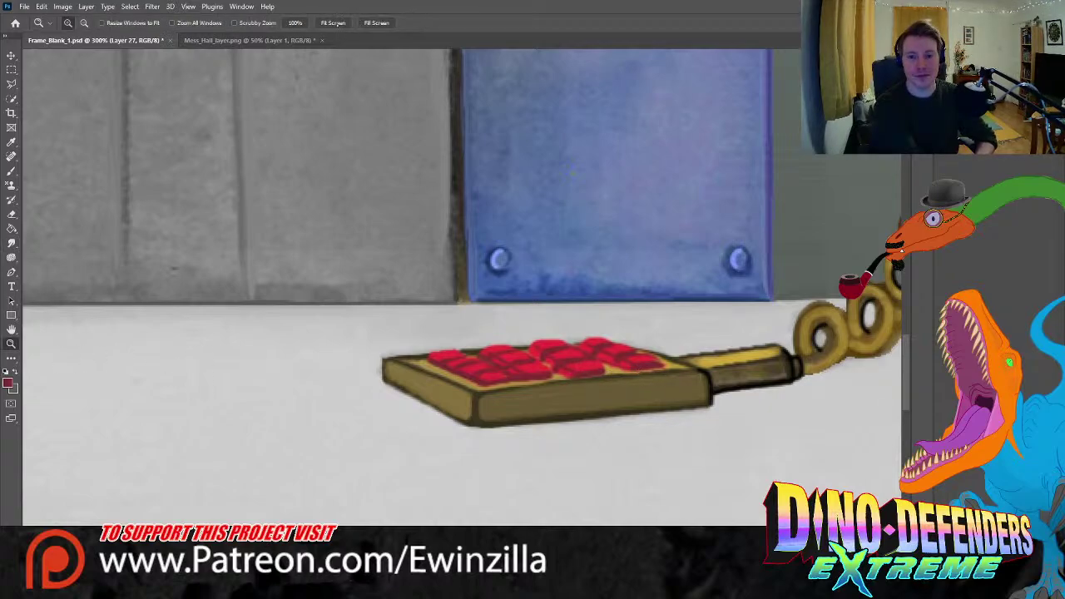
pyautogui.click(333, 22)
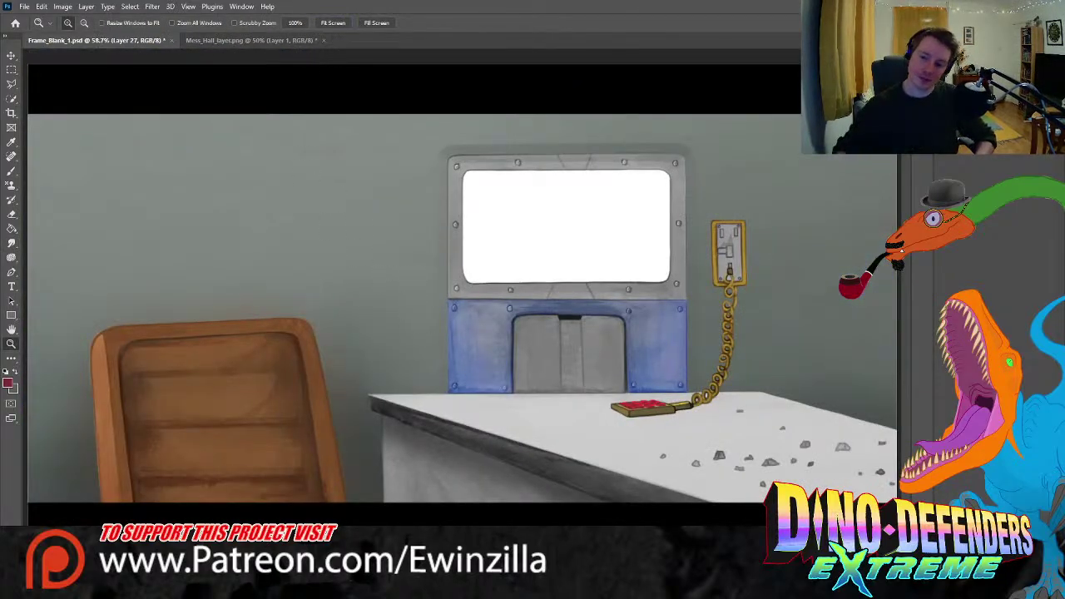
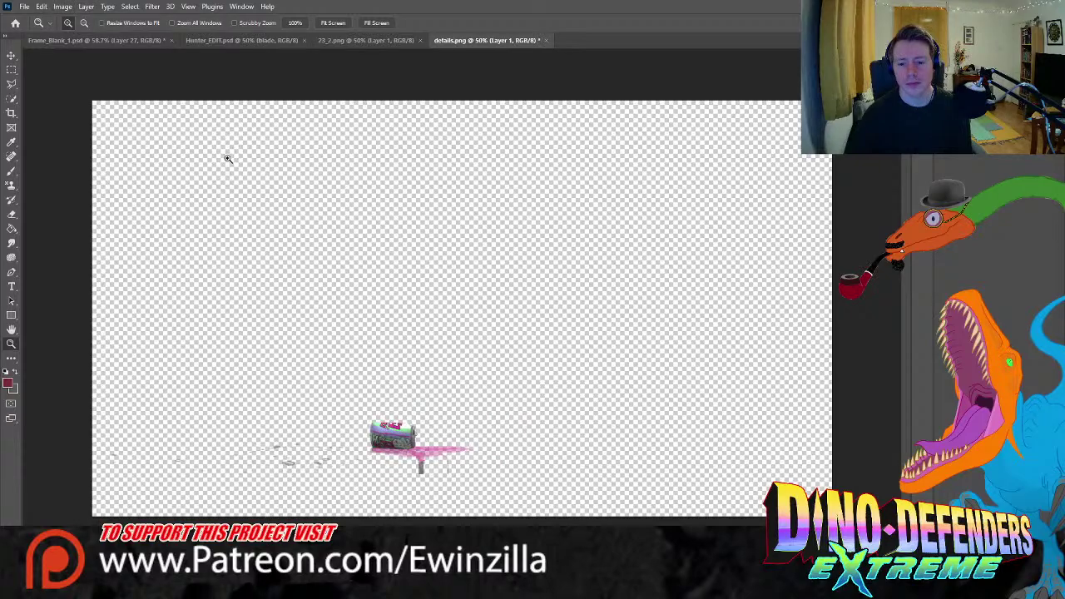
# - Copy the soda can and pink spill artwork from details.png into Frame_Blank_1.psd, placing it over the tabletop
pyautogui.click(12, 54)
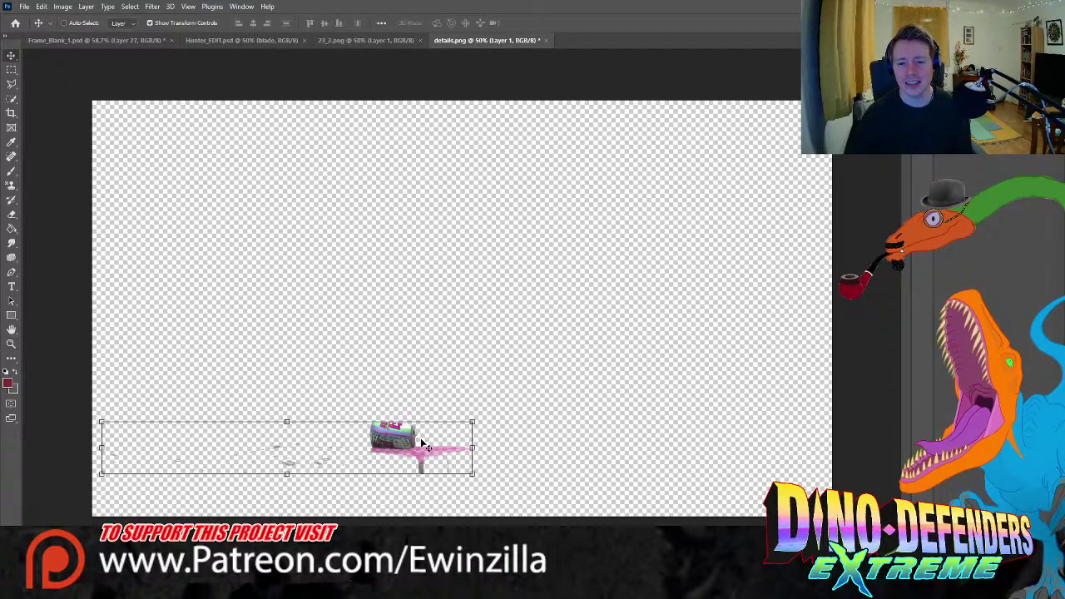
pyautogui.moveTo(422, 446); pyautogui.dragTo(688, 433)
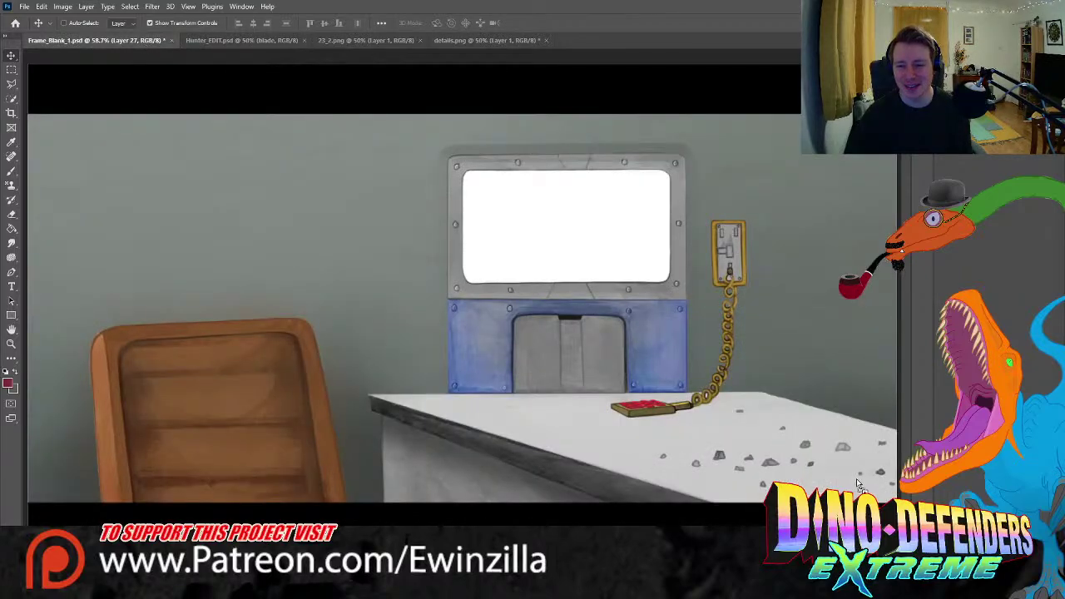
pyautogui.moveTo(856, 478); pyautogui.dragTo(802, 471)
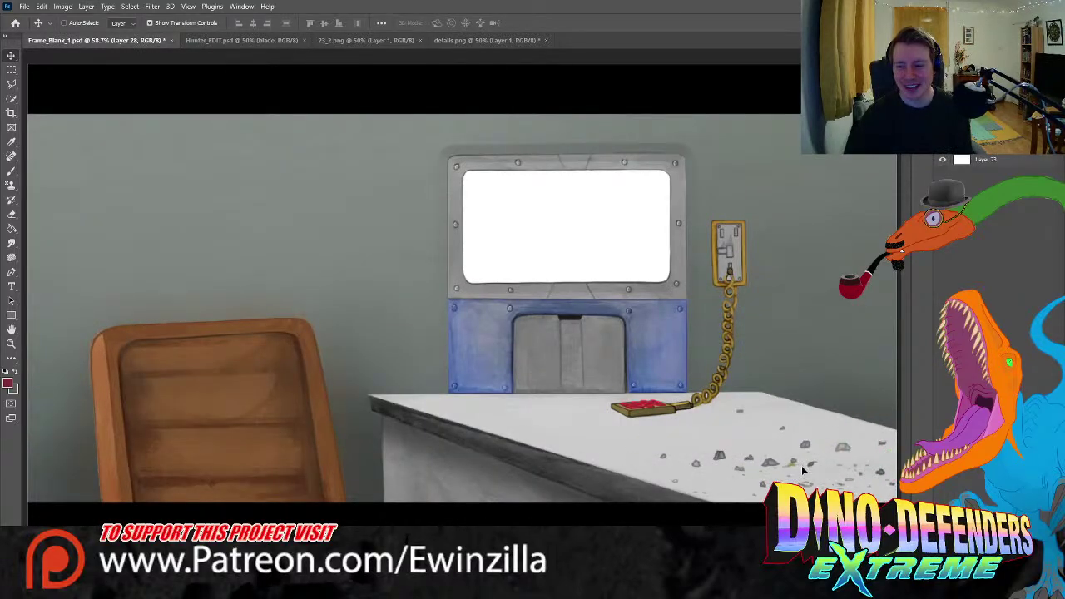
# - Free-transform the pasted can, spill and debris, scaling and distorting them to follow the perspective of the tabletop's right end
pyautogui.hotkey('ctrl', 't')
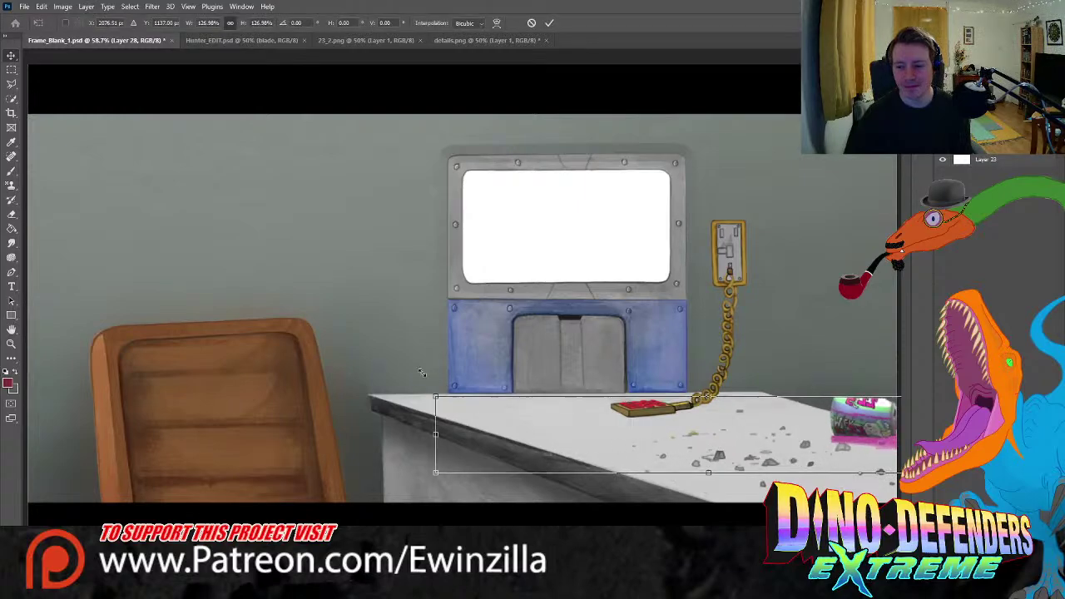
pyautogui.moveTo(435, 396); pyautogui.dragTo(309, 379)
pyautogui.moveTo(835, 465); pyautogui.dragTo(651, 399)
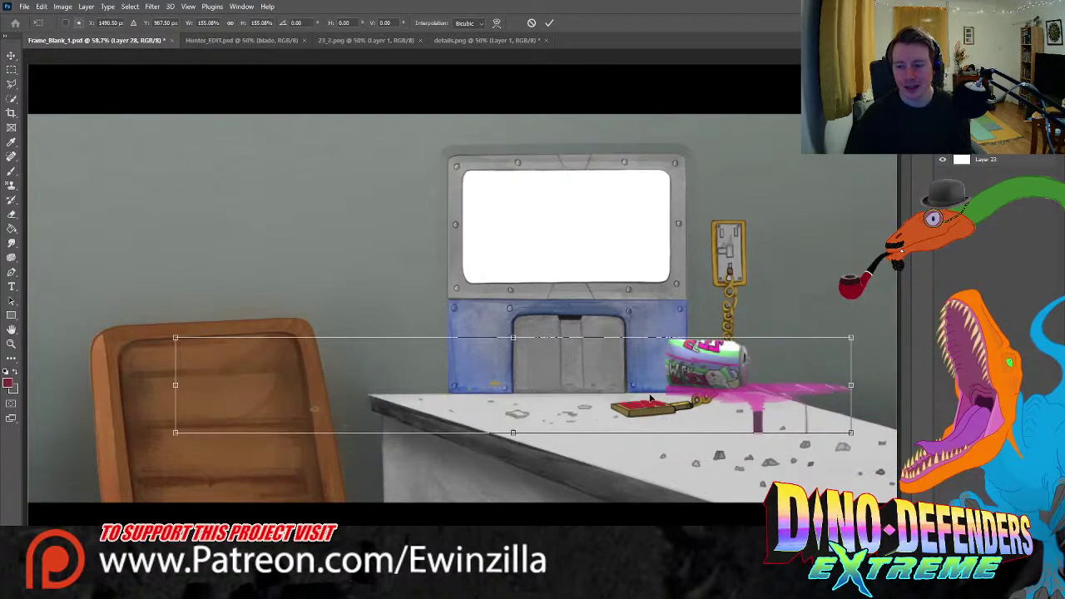
pyautogui.moveTo(851, 433); pyautogui.dragTo(857, 493)
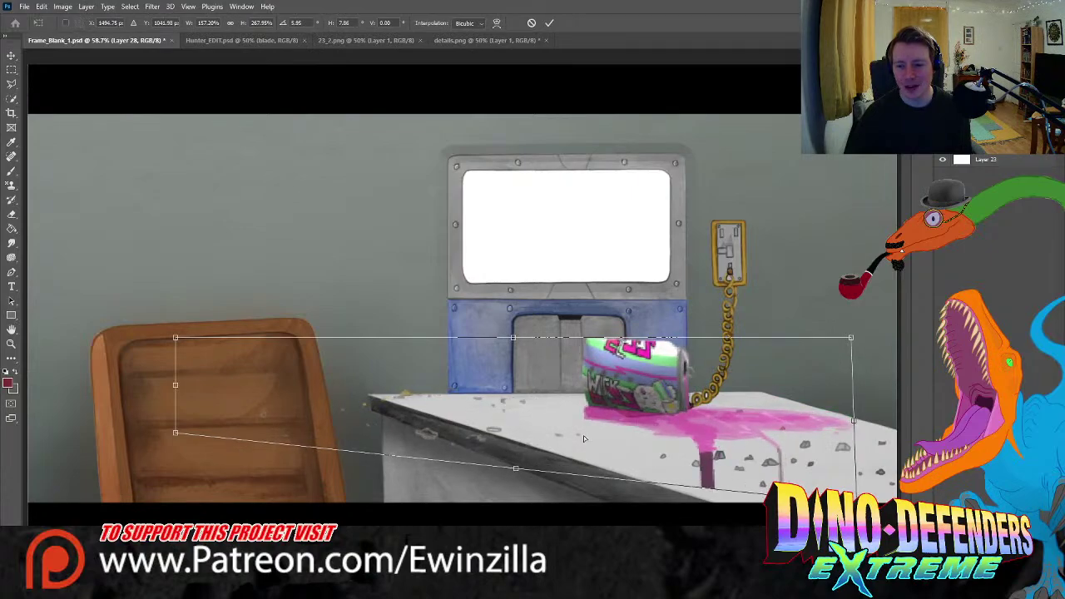
pyautogui.moveTo(178, 342); pyautogui.dragTo(665, 478)
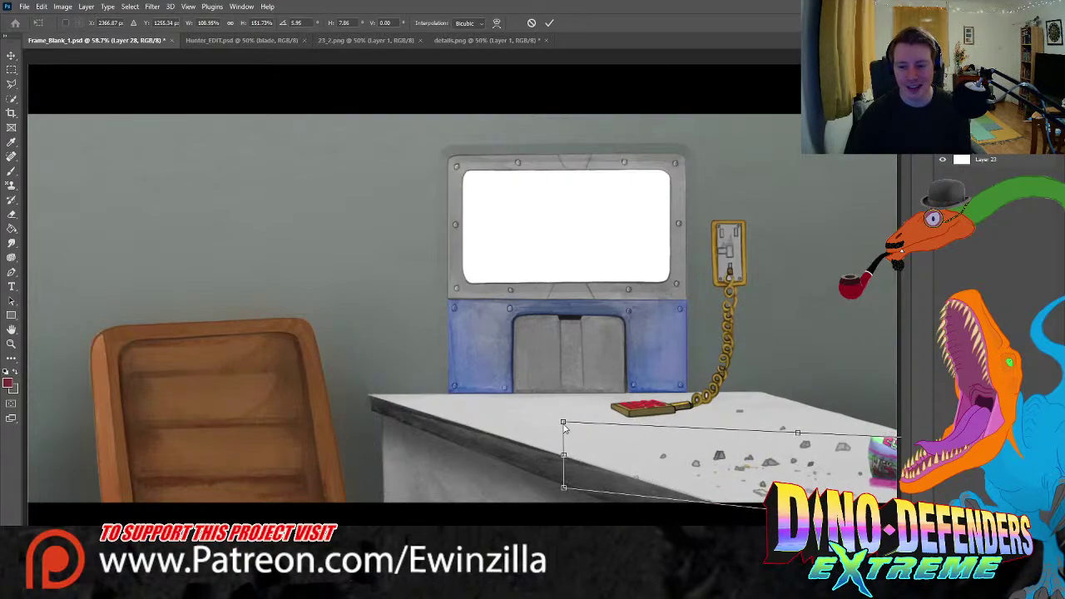
pyautogui.moveTo(565, 425); pyautogui.dragTo(570, 426)
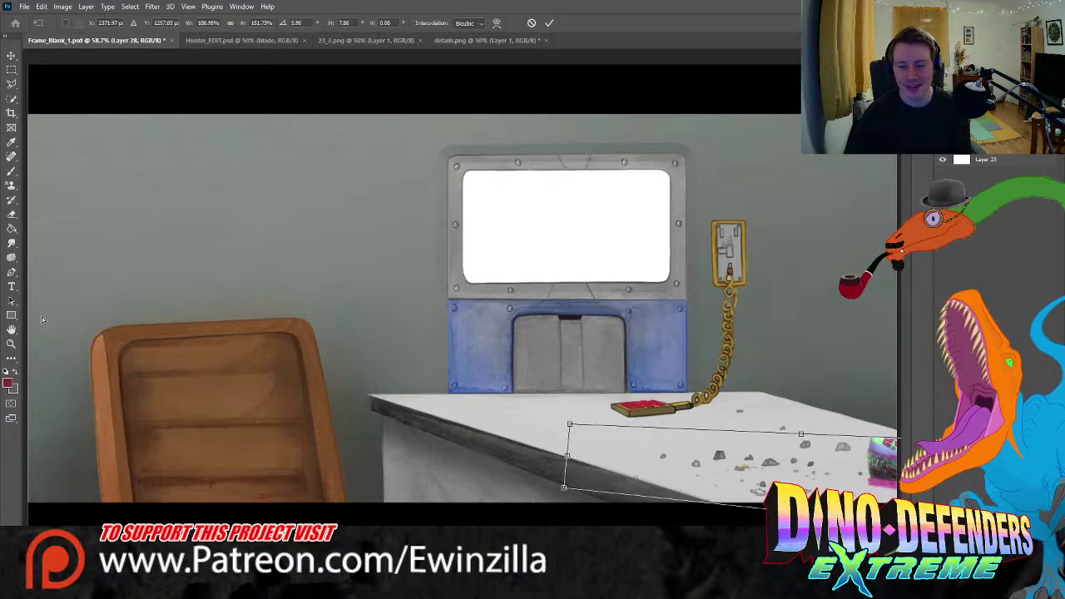
pyautogui.click(11, 242)
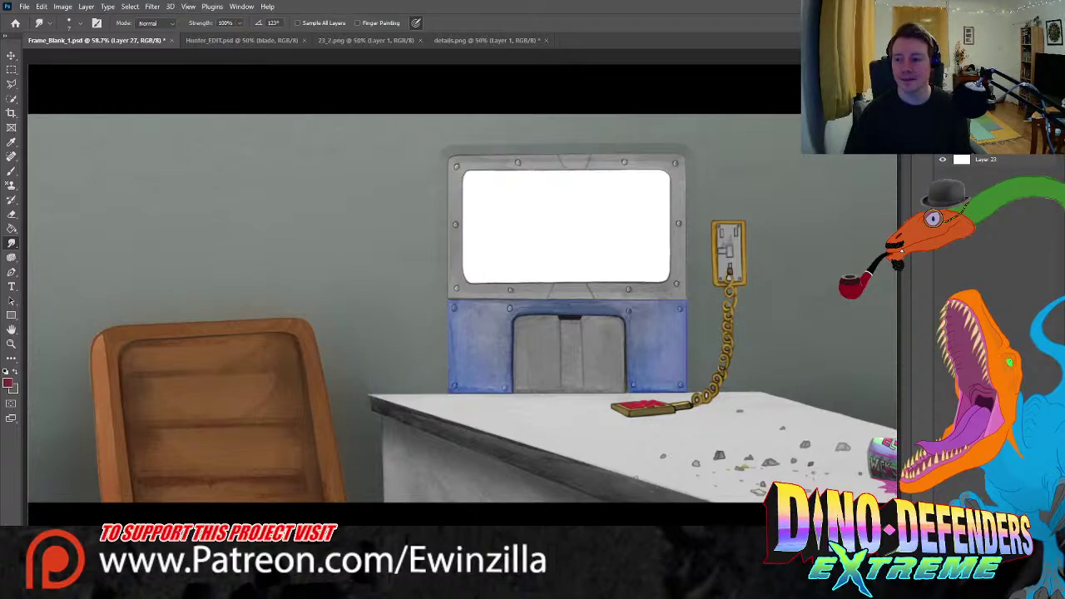
# - Lighten the can with the Dodge tool on midtones at 9% exposure, and boost its colours with the Sponge tool in Saturate mode
pyautogui.press('o')
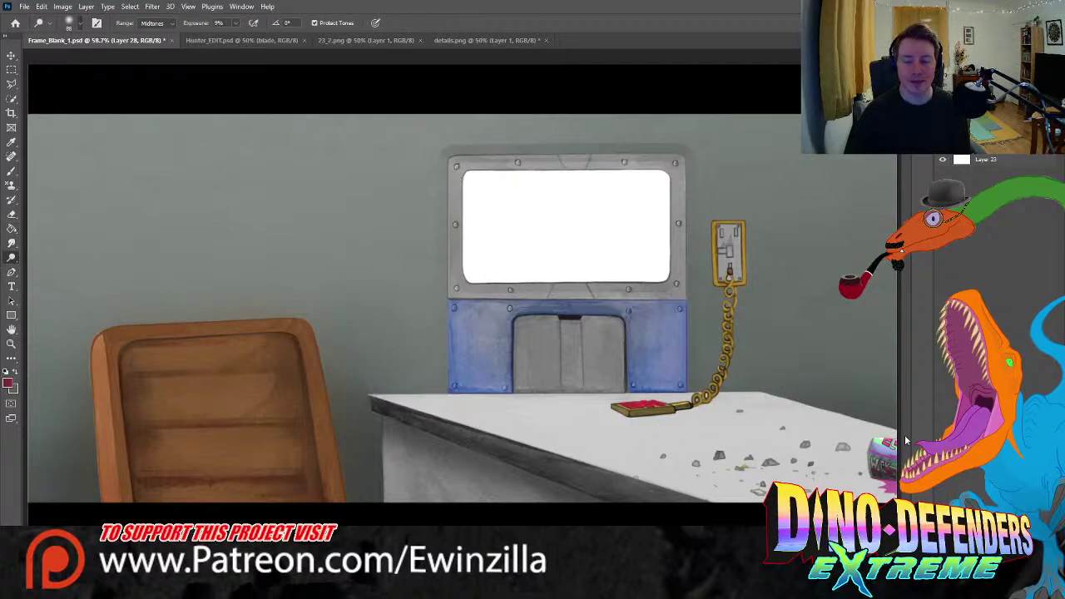
pyautogui.press(']')
pyautogui.moveTo(887, 443)
pyautogui.mouseDown()
pyautogui.moveTo(862, 452)
pyautogui.moveTo(899, 451)
pyautogui.moveTo(891, 428)
pyautogui.moveTo(895, 444)
pyautogui.moveTo(888, 429)
pyautogui.moveTo(849, 451)
pyautogui.moveTo(912, 429)
pyautogui.moveTo(886, 429)
pyautogui.moveTo(841, 472)
pyautogui.moveTo(874, 462)
pyautogui.mouseUp()
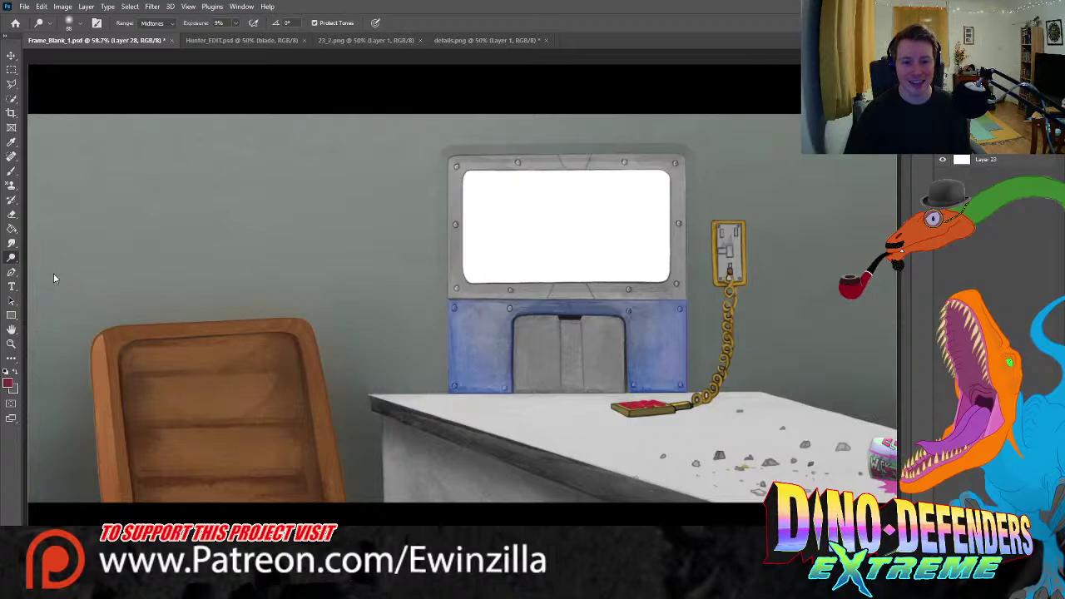
pyautogui.hotkey('shift', 'o')
pyautogui.hotkey('shift', 'o')
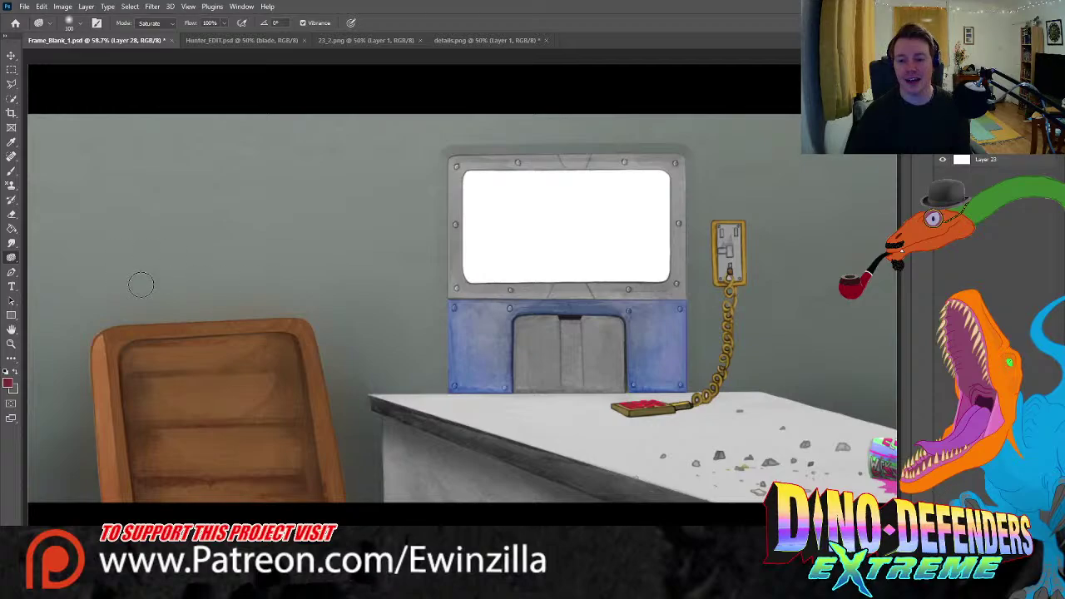
# - Sample the light grey of the corner bolt on the window frame as the brush colour
pyautogui.click(11, 344)
pyautogui.click(607, 332)
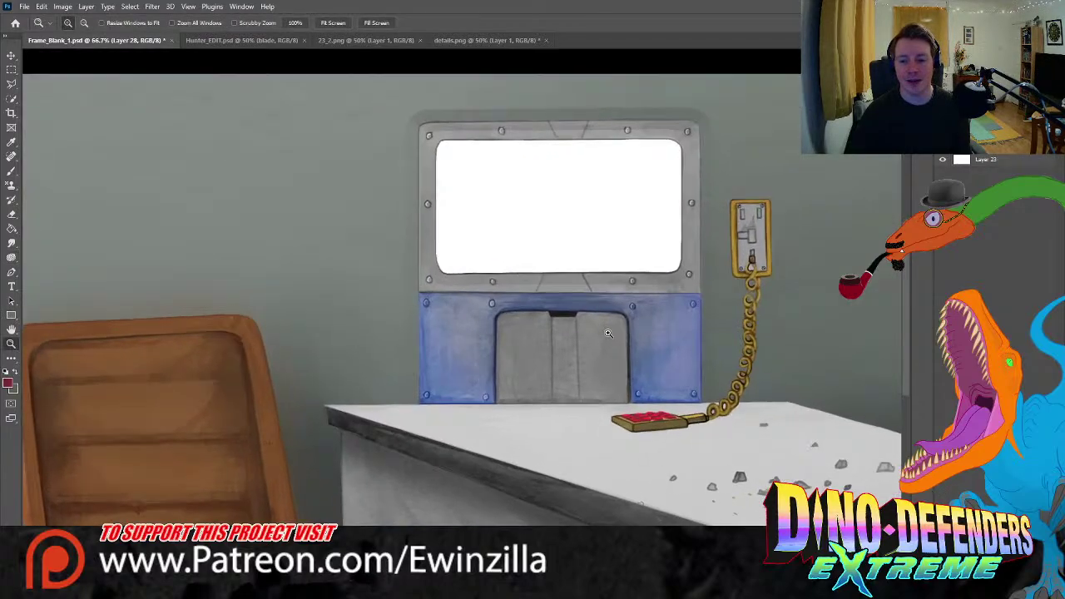
pyautogui.scroll(-1, 550, 280)
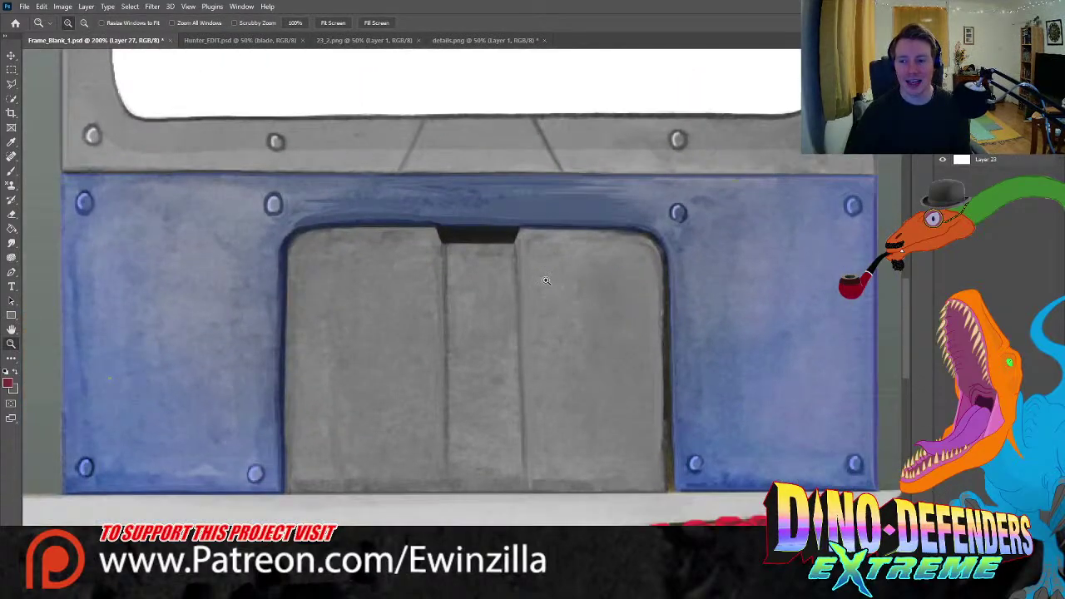
pyautogui.click(11, 141)
pyautogui.click(94, 132)
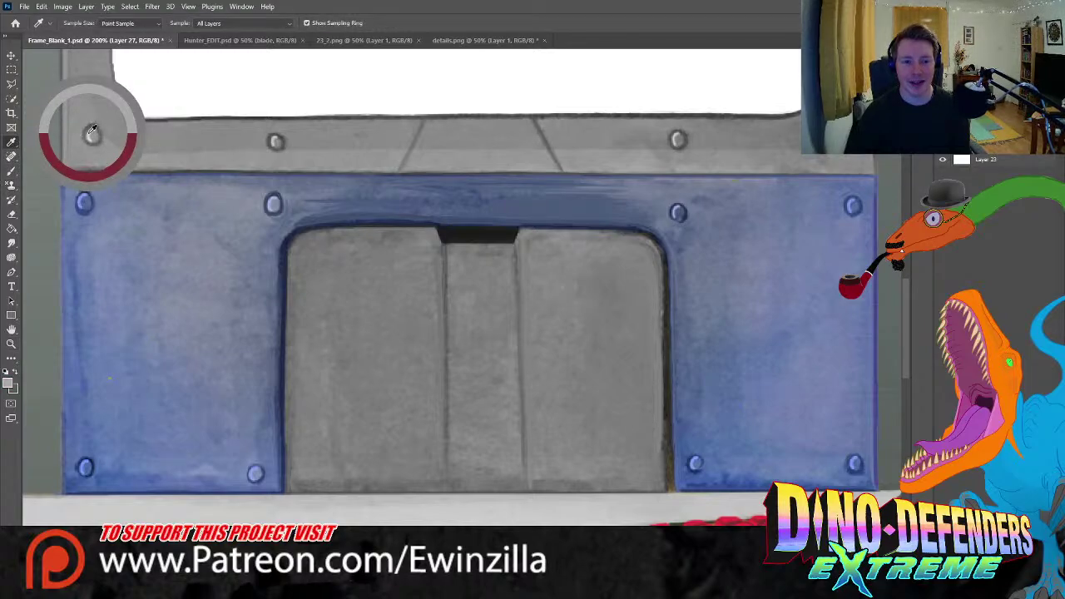
pyautogui.click(12, 171)
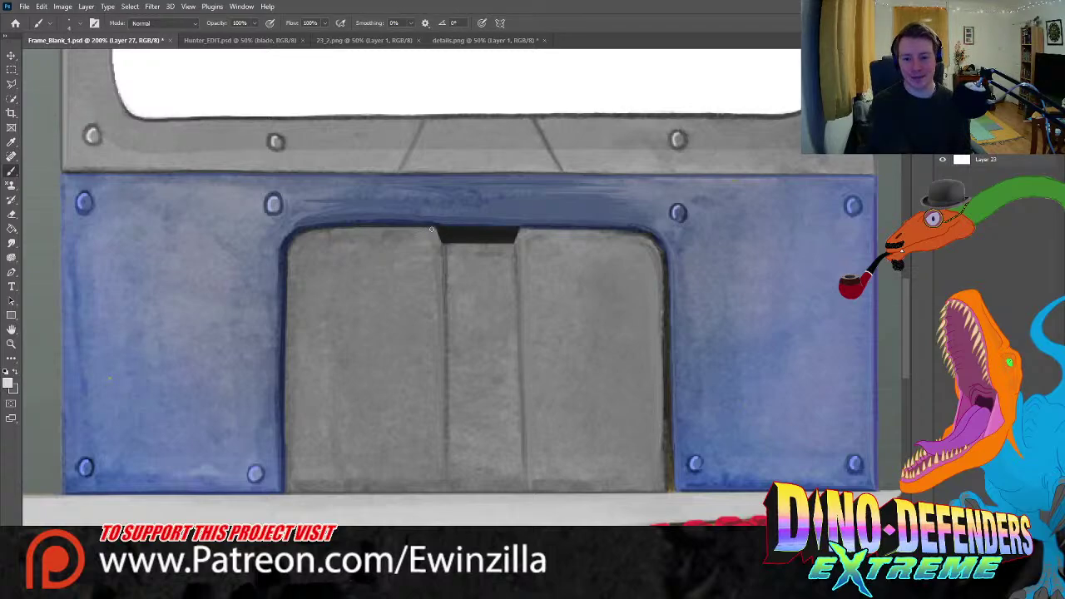
# - Try to paint a light grey highlight along the upper and outer edges of the left grey door panel
pyautogui.moveTo(432, 229); pyautogui.dragTo(319, 232)
pyautogui.hotkey('ctrl', 'z')
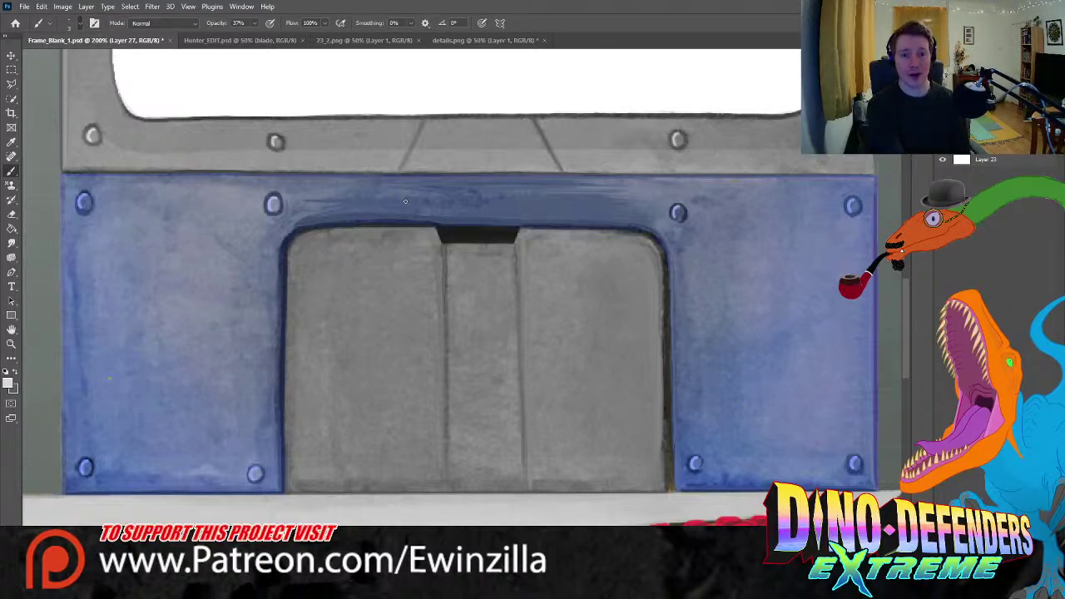
pyautogui.moveTo(433, 229); pyautogui.dragTo(350, 230)
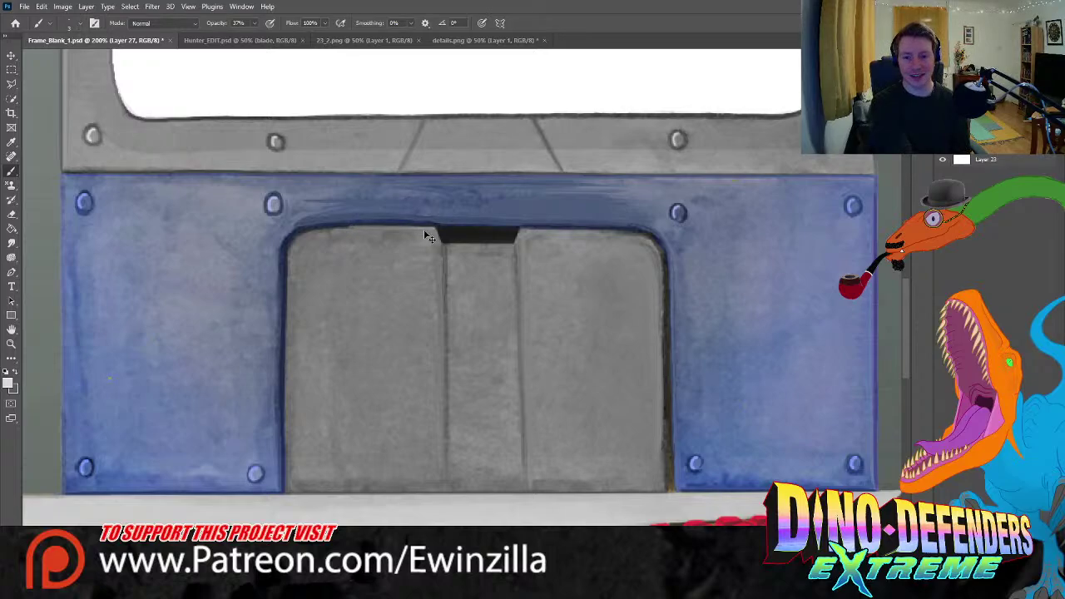
pyautogui.moveTo(436, 230)
pyautogui.mouseDown()
pyautogui.moveTo(318, 231)
pyautogui.moveTo(293, 244)
pyautogui.moveTo(288, 278)
pyautogui.mouseUp()
pyautogui.moveTo(434, 228); pyautogui.dragTo(366, 228)
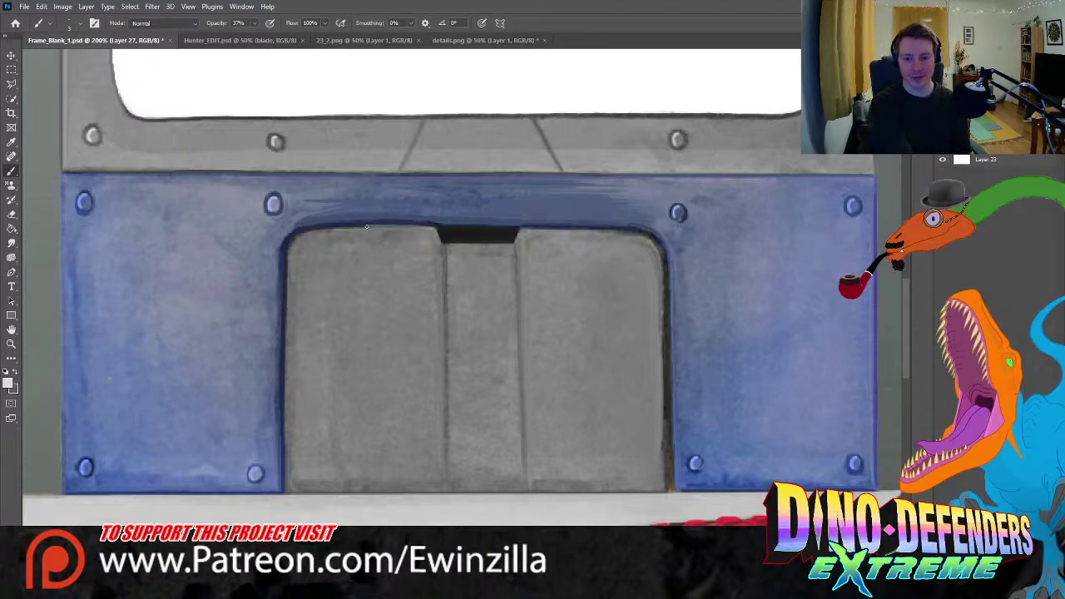
pyautogui.moveTo(431, 229)
pyautogui.mouseDown()
pyautogui.moveTo(325, 233)
pyautogui.moveTo(290, 253)
pyautogui.moveTo(329, 230)
pyautogui.moveTo(434, 228)
pyautogui.moveTo(362, 225)
pyautogui.moveTo(433, 229)
pyautogui.moveTo(320, 232)
pyautogui.moveTo(293, 248)
pyautogui.moveTo(286, 488)
pyautogui.moveTo(291, 244)
pyautogui.moveTo(283, 493)
pyautogui.mouseUp()
pyautogui.hotkey('ctrl', 'z')
pyautogui.hotkey('ctrl', 'z')
pyautogui.hotkey('ctrl', 'z')
pyautogui.hotkey('ctrl', 'z')
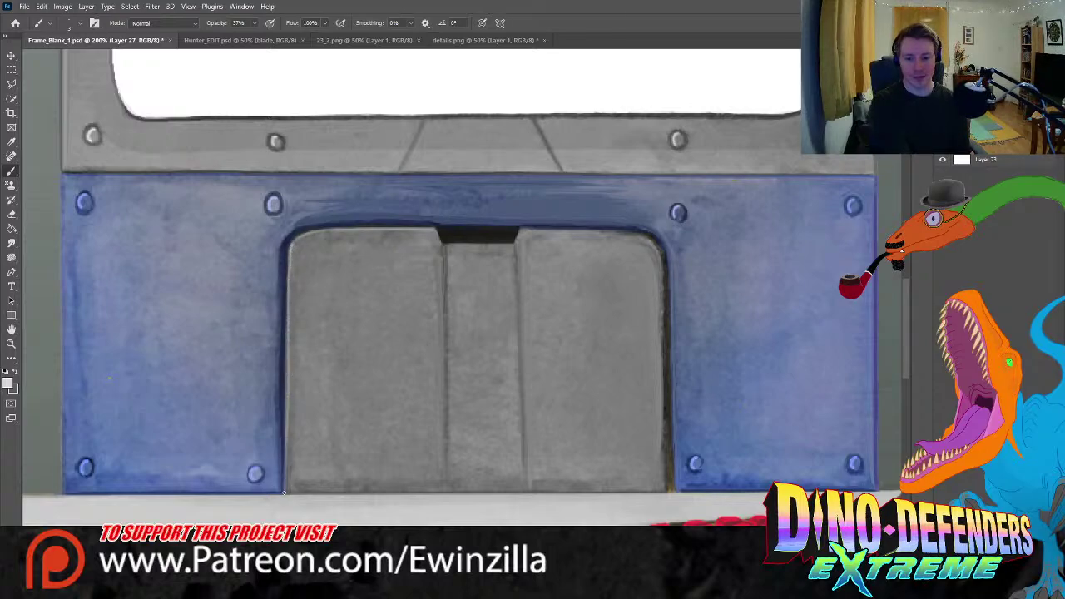
# - Paint a light grey highlight at 37% opacity along the left door panel's upper and outer edges, and smudge it along the side
pyautogui.moveTo(435, 229); pyautogui.dragTo(339, 232)
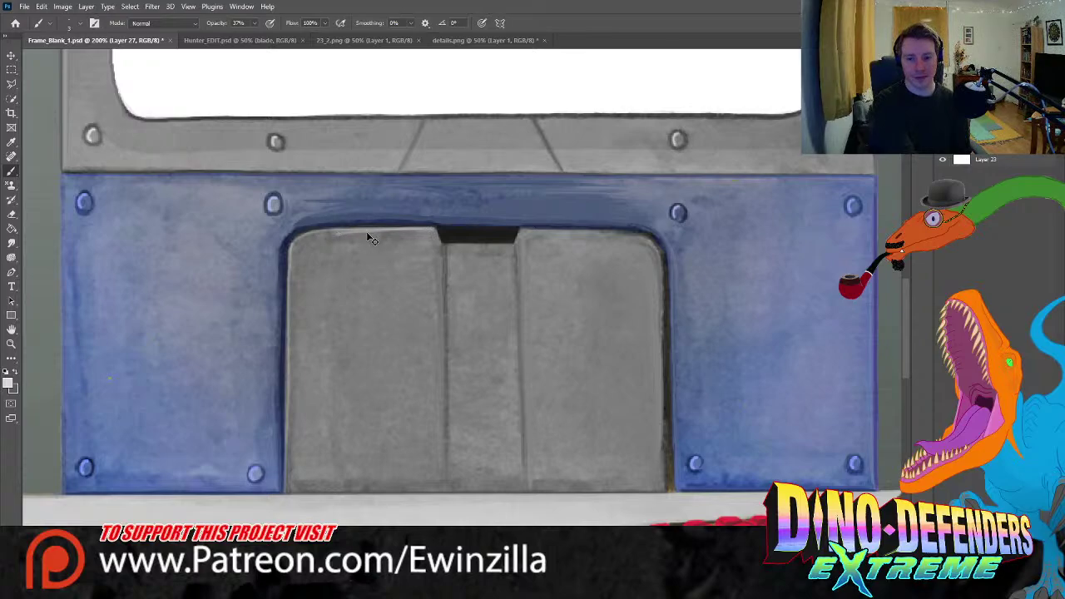
pyautogui.hotkey('ctrl', 'z')
pyautogui.moveTo(426, 229); pyautogui.dragTo(339, 231)
pyautogui.hotkey('ctrl', 'z')
pyautogui.moveTo(433, 230)
pyautogui.mouseDown()
pyautogui.moveTo(321, 234)
pyautogui.moveTo(289, 257)
pyautogui.moveTo(296, 242)
pyautogui.moveTo(360, 226)
pyautogui.mouseUp()
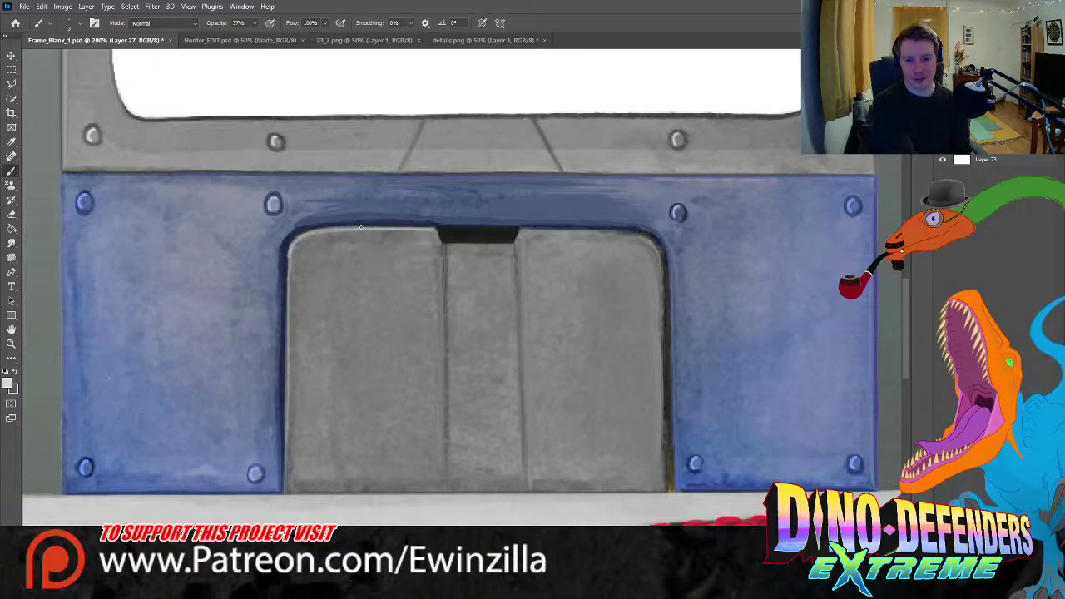
pyautogui.moveTo(291, 246); pyautogui.dragTo(286, 394)
pyautogui.hotkey('ctrl', 'z')
pyautogui.moveTo(289, 253); pyautogui.dragTo(282, 490)
pyautogui.moveTo(285, 294); pyautogui.dragTo(288, 482)
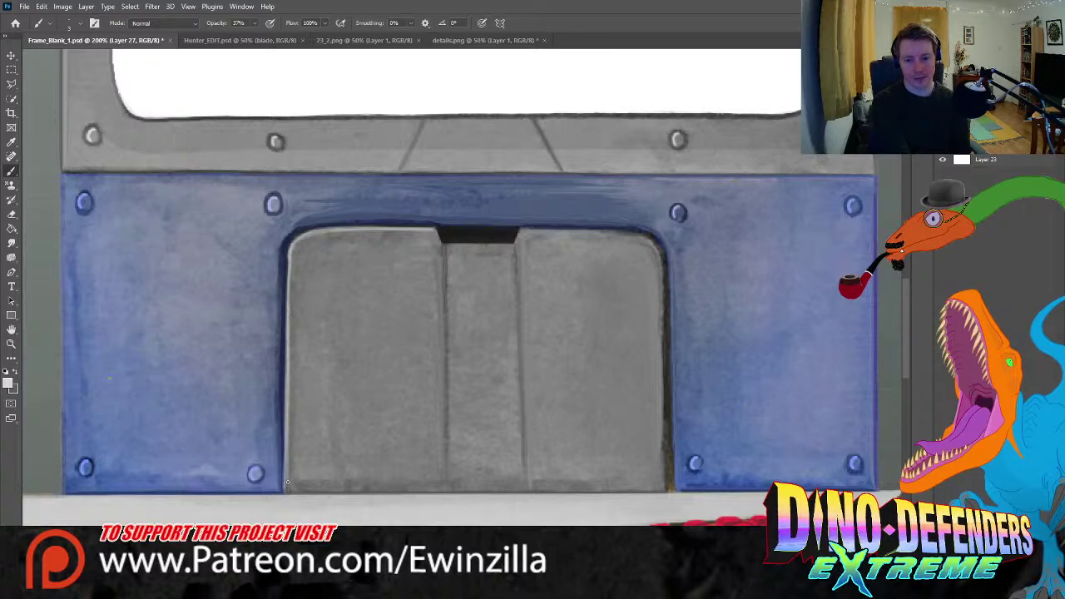
pyautogui.moveTo(283, 425); pyautogui.dragTo(286, 490)
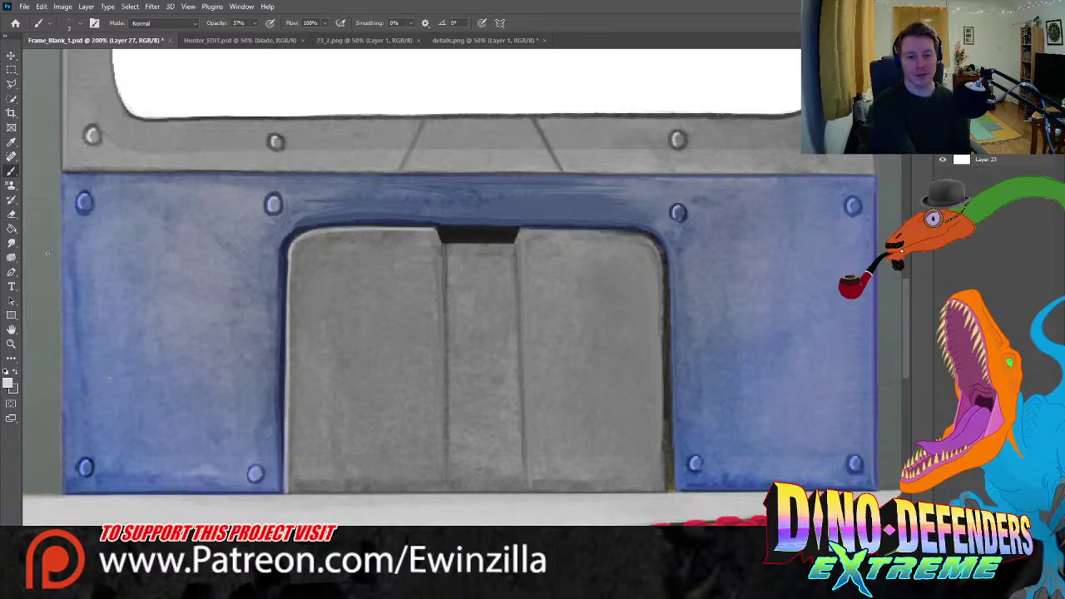
pyautogui.press('r')
pyautogui.moveTo(287, 243)
pyautogui.mouseDown()
pyautogui.moveTo(285, 270)
pyautogui.moveTo(288, 246)
pyautogui.moveTo(286, 266)
pyautogui.moveTo(300, 243)
pyautogui.moveTo(289, 276)
pyautogui.moveTo(299, 240)
pyautogui.moveTo(287, 313)
pyautogui.moveTo(299, 257)
pyautogui.moveTo(293, 276)
pyautogui.moveTo(285, 258)
pyautogui.moveTo(282, 280)
pyautogui.moveTo(283, 256)
pyautogui.moveTo(286, 340)
pyautogui.moveTo(285, 273)
pyautogui.moveTo(284, 300)
pyautogui.mouseUp()
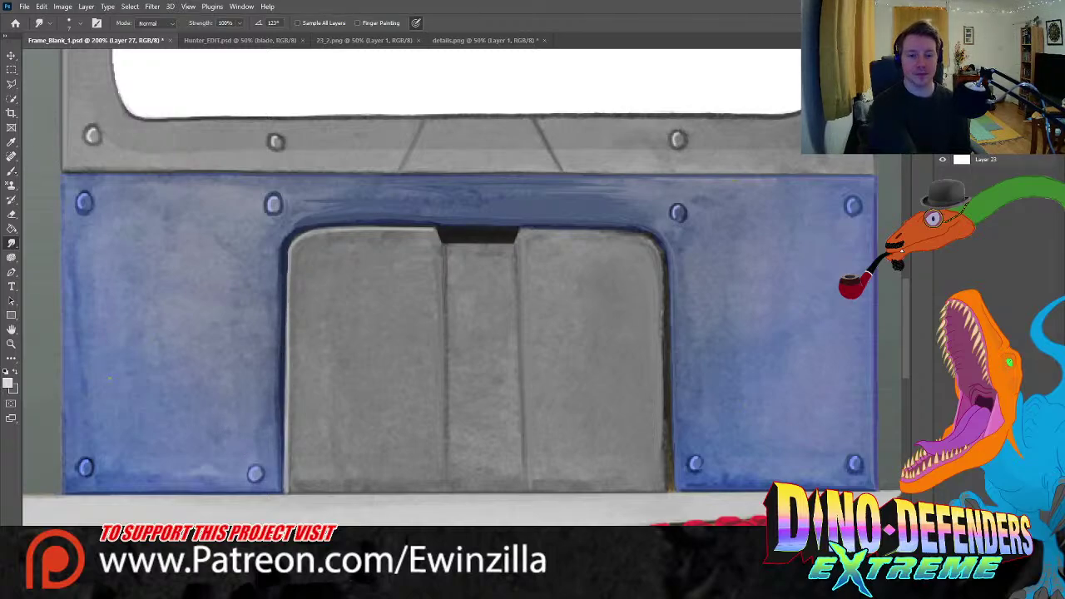
# - Try to paint a light grey highlight at 77% opacity down the seam between the left and middle door panels
pyautogui.press('b')
pyautogui.moveTo(449, 248); pyautogui.dragTo(448, 412)
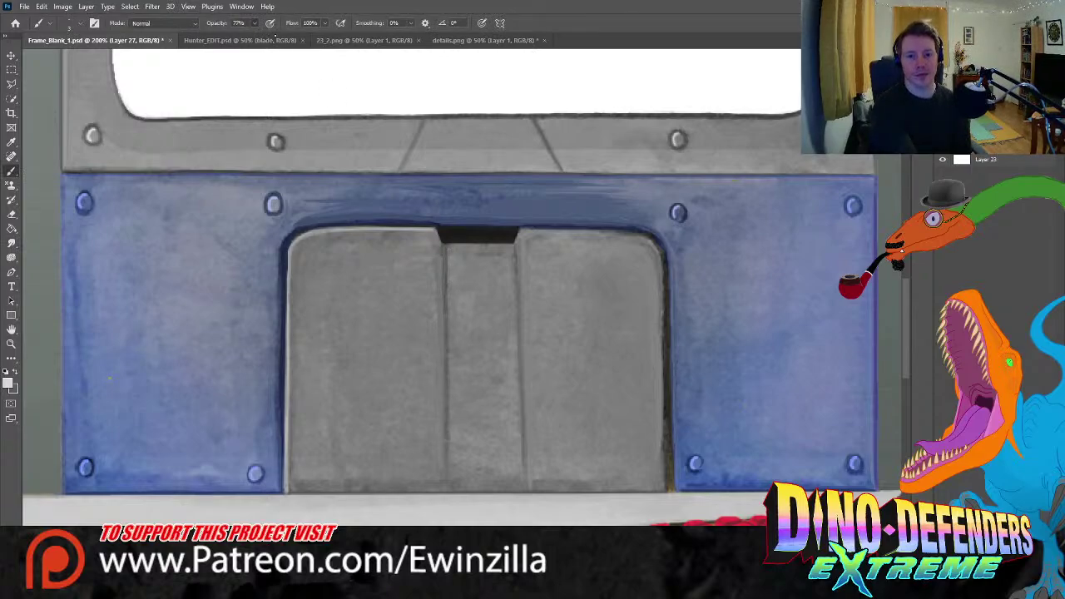
pyautogui.moveTo(448, 248); pyautogui.dragTo(452, 454)
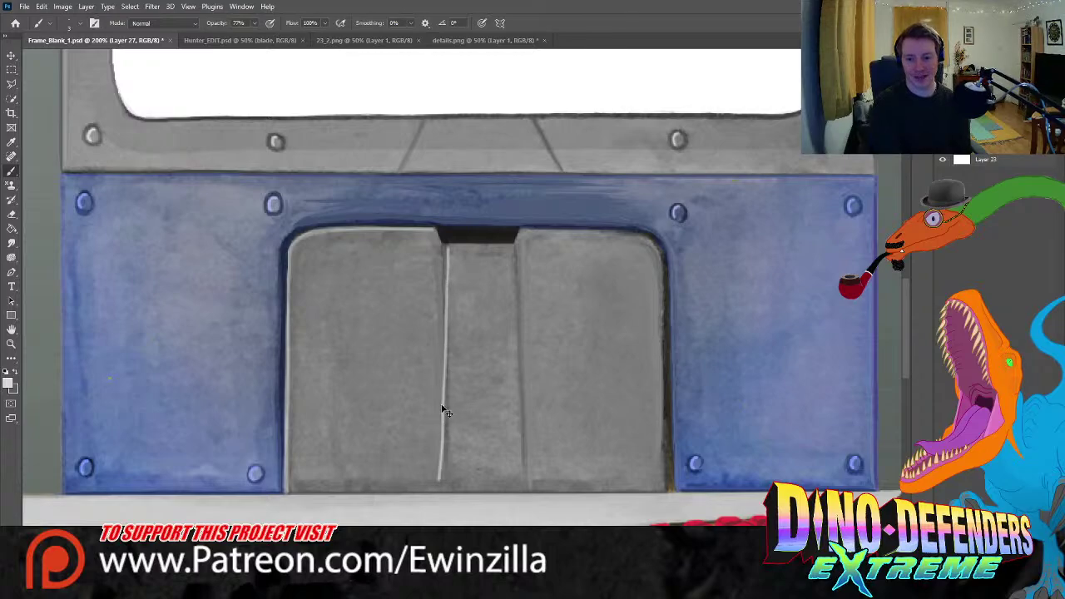
pyautogui.hotkey('ctrl', 'z')
pyautogui.moveTo(450, 248); pyautogui.dragTo(454, 453)
pyautogui.hotkey('ctrl', 'z')
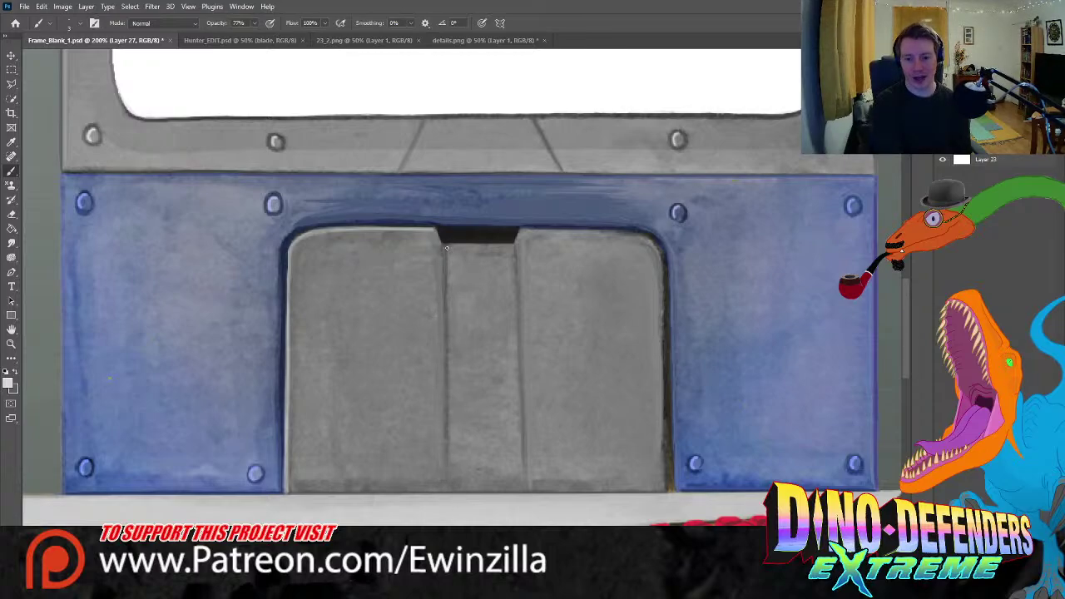
pyautogui.moveTo(446, 248); pyautogui.dragTo(449, 498)
pyautogui.hotkey('ctrl', 'z')
pyautogui.moveTo(447, 249); pyautogui.dragTo(453, 487)
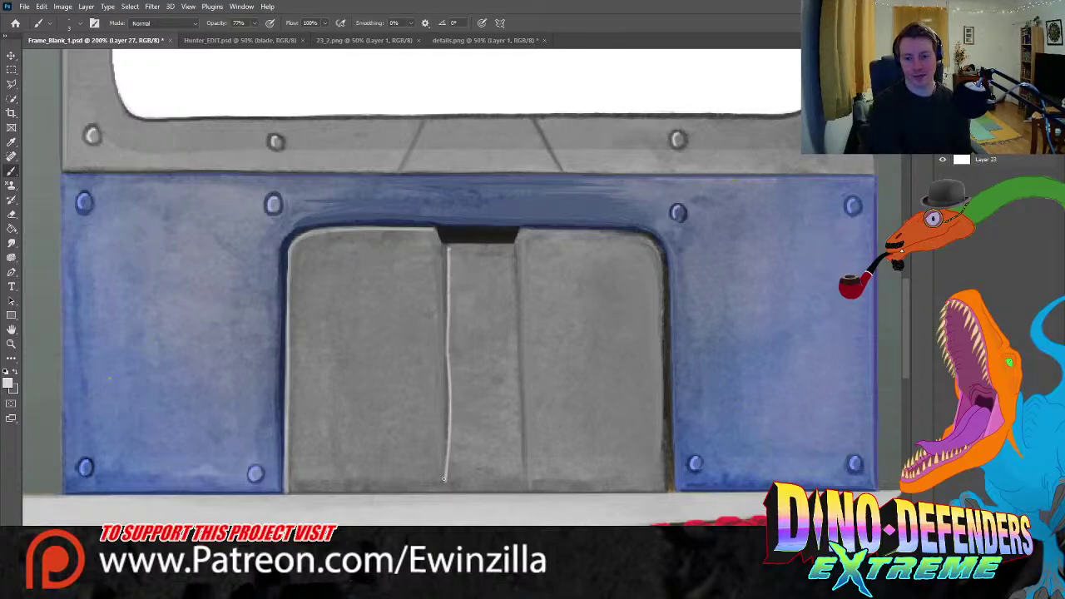
pyautogui.hotkey('ctrl', 'z')
pyautogui.moveTo(447, 249); pyautogui.dragTo(454, 498)
pyautogui.hotkey('ctrl', 'z')
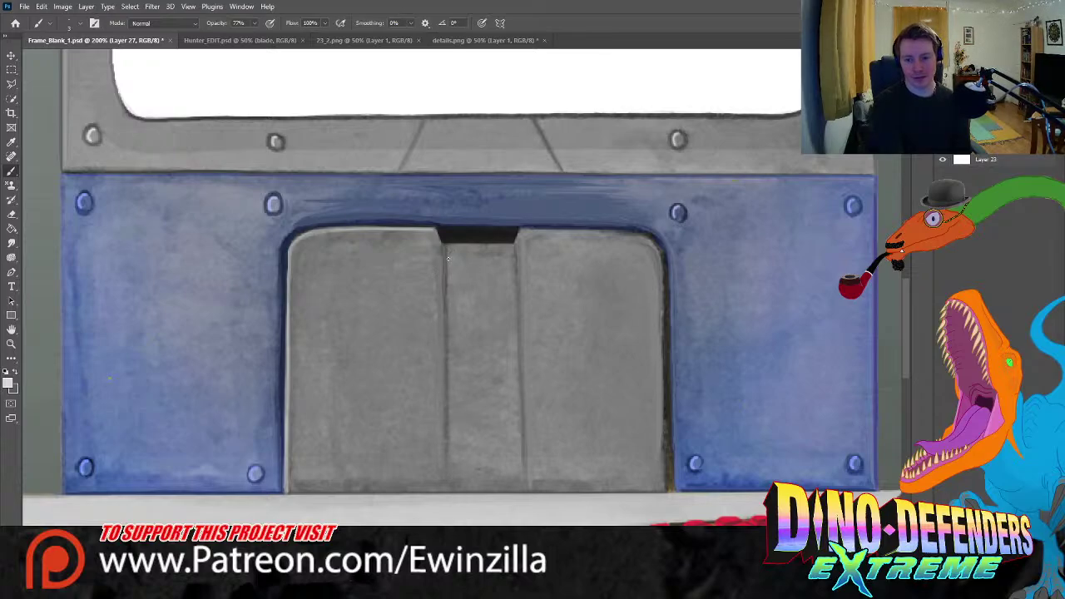
pyautogui.moveTo(449, 252); pyautogui.dragTo(449, 471)
pyautogui.hotkey('ctrl', 'z')
pyautogui.moveTo(440, 252); pyautogui.dragTo(441, 461)
pyautogui.hotkey('ctrl', 'z')
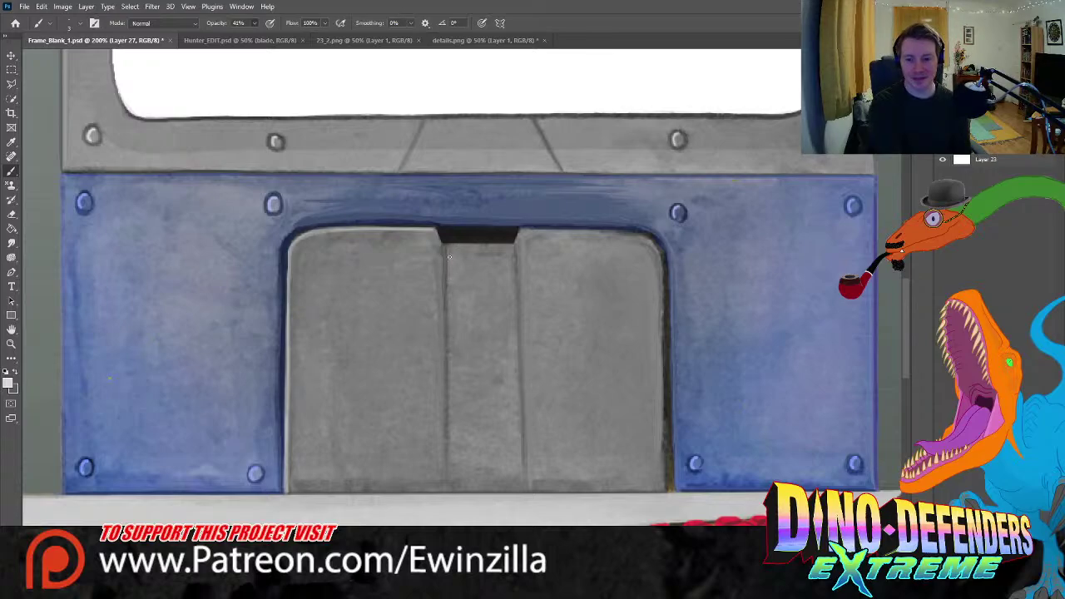
# - Try to paint a light grey highlight at 41% opacity down the seam between the left and middle door panels
pyautogui.moveTo(449, 250); pyautogui.dragTo(446, 442)
pyautogui.hotkey('ctrl', 'z')
pyautogui.moveTo(447, 249); pyautogui.dragTo(442, 474)
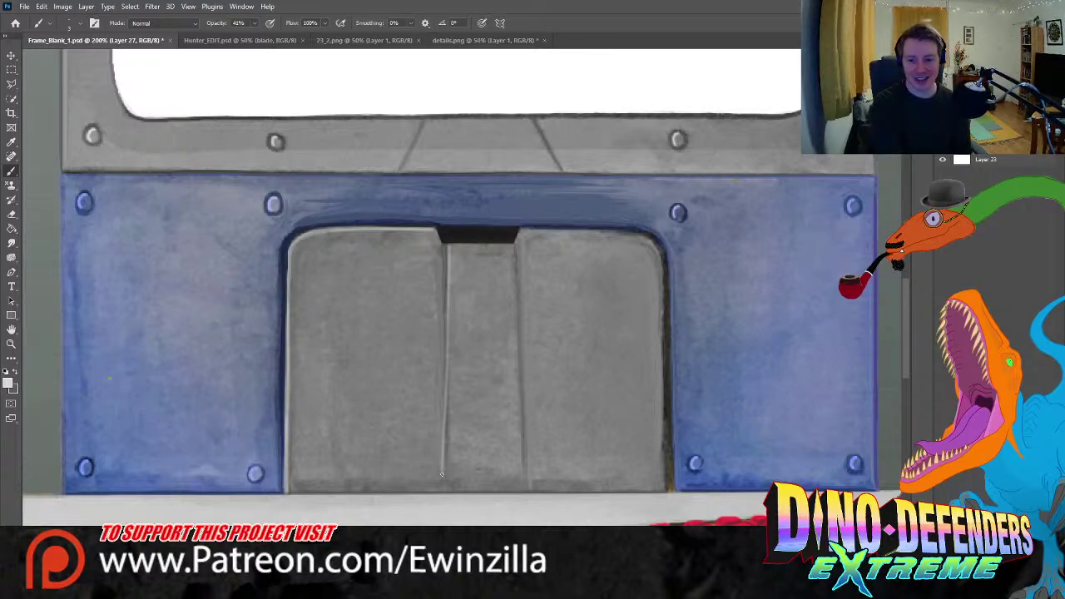
pyautogui.hotkey('ctrl', 'z')
pyautogui.hotkey('ctrl', 'z')
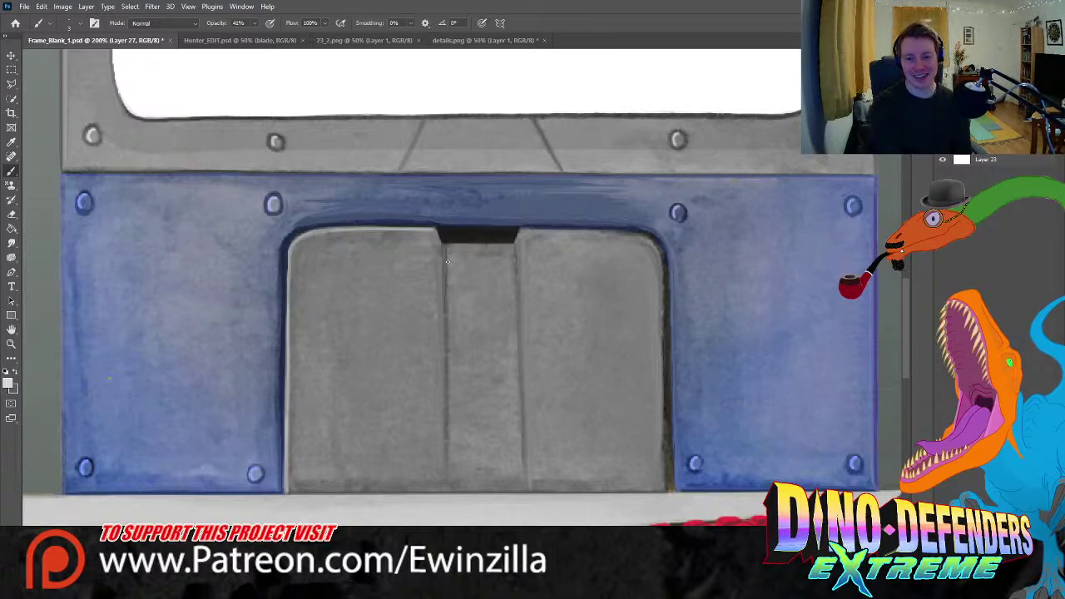
pyautogui.hotkey('ctrl', 'shift', 'z')
pyautogui.hotkey('ctrl', 'z')
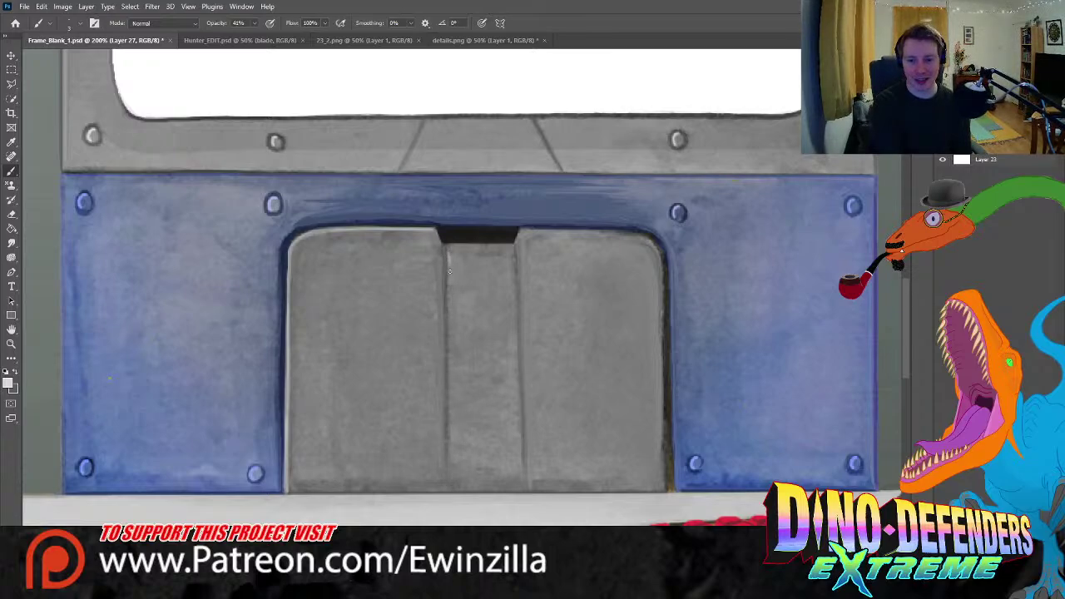
pyautogui.hotkey('ctrl', 'shift', 'z')
pyautogui.hotkey('ctrl', 'z')
pyautogui.moveTo(447, 248); pyautogui.dragTo(449, 486)
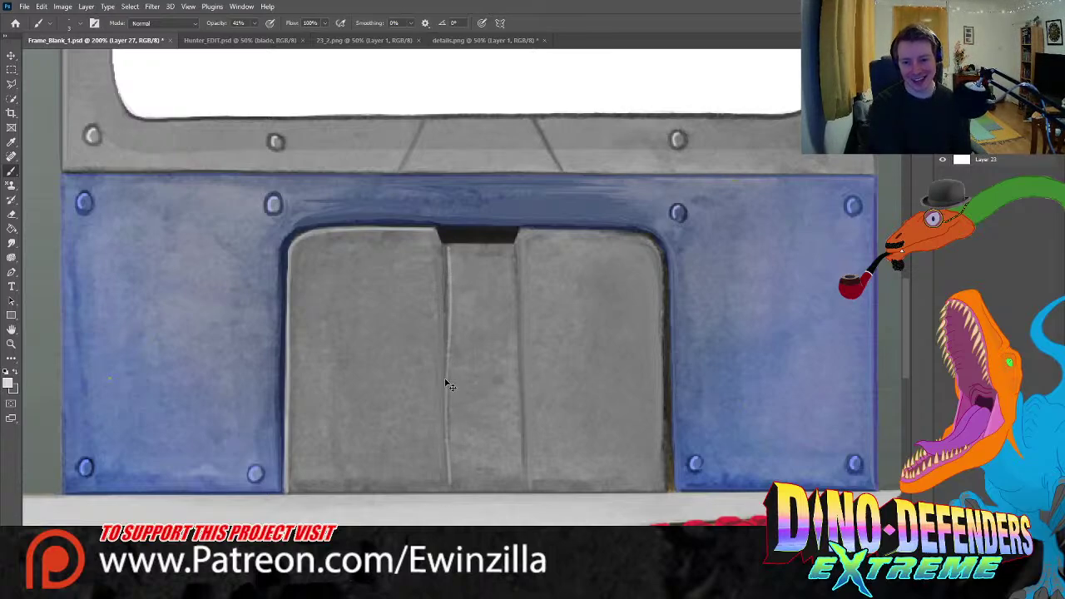
pyautogui.hotkey('ctrl', 'z')
pyautogui.moveTo(448, 251); pyautogui.dragTo(449, 456)
pyautogui.hotkey('ctrl', 'z')
pyautogui.moveTo(448, 248); pyautogui.dragTo(449, 485)
pyautogui.hotkey('ctrl', 'z')
pyautogui.moveTo(447, 247)
pyautogui.mouseDown()
pyautogui.moveTo(439, 413)
pyautogui.moveTo(440, 469)
pyautogui.mouseUp()
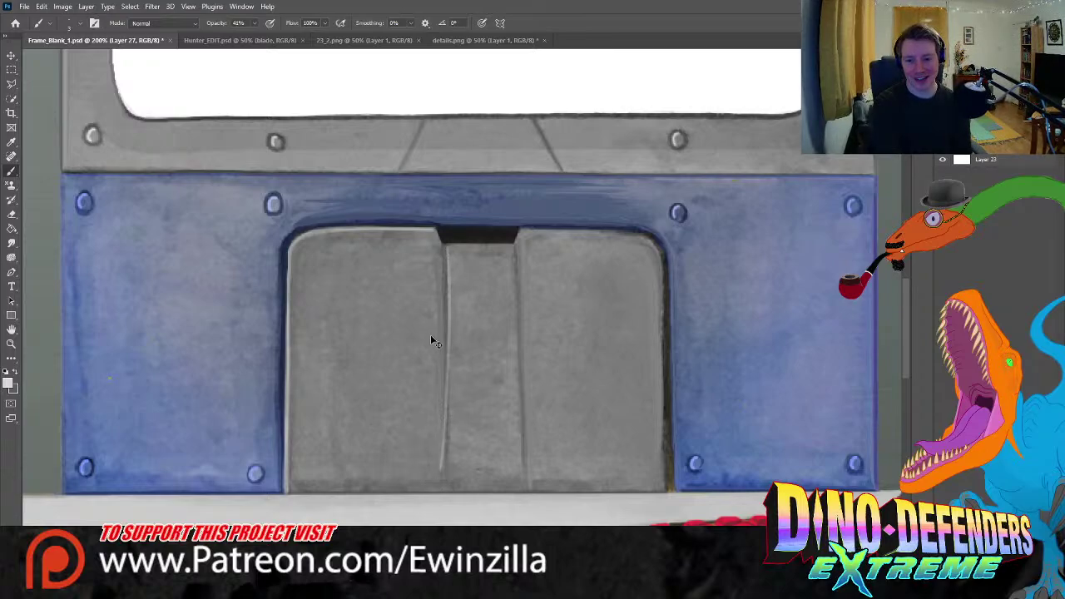
pyautogui.hotkey('ctrl', 'z')
pyautogui.moveTo(448, 247)
pyautogui.mouseDown()
pyautogui.moveTo(450, 423)
pyautogui.moveTo(449, 461)
pyautogui.mouseUp()
pyautogui.hotkey('ctrl', 'z')
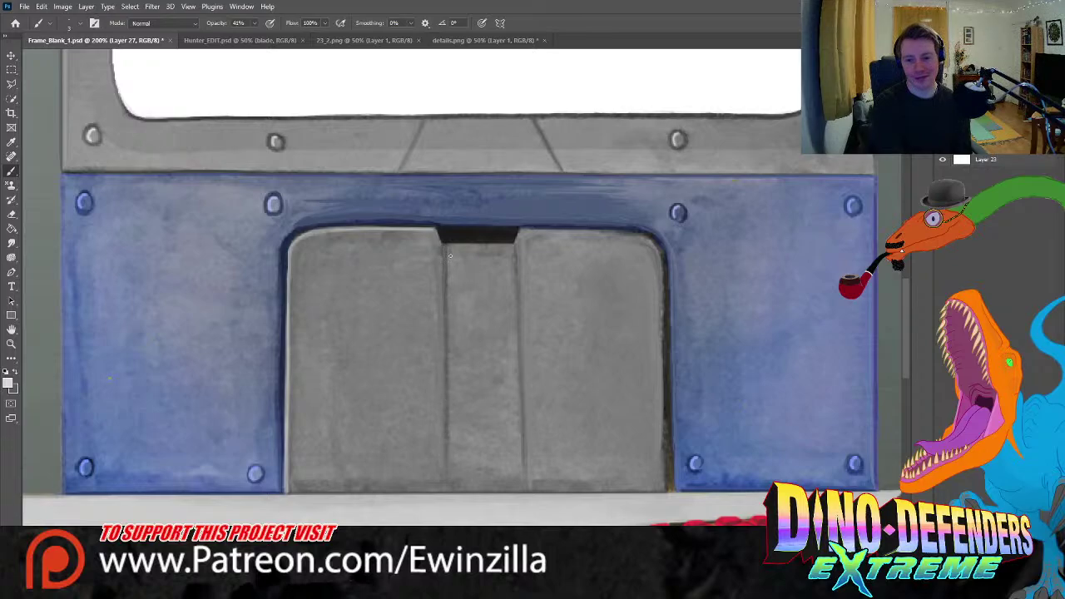
pyautogui.moveTo(450, 256); pyautogui.dragTo(460, 475)
pyautogui.hotkey('ctrl', 'z')
pyautogui.moveTo(450, 247); pyautogui.dragTo(443, 486)
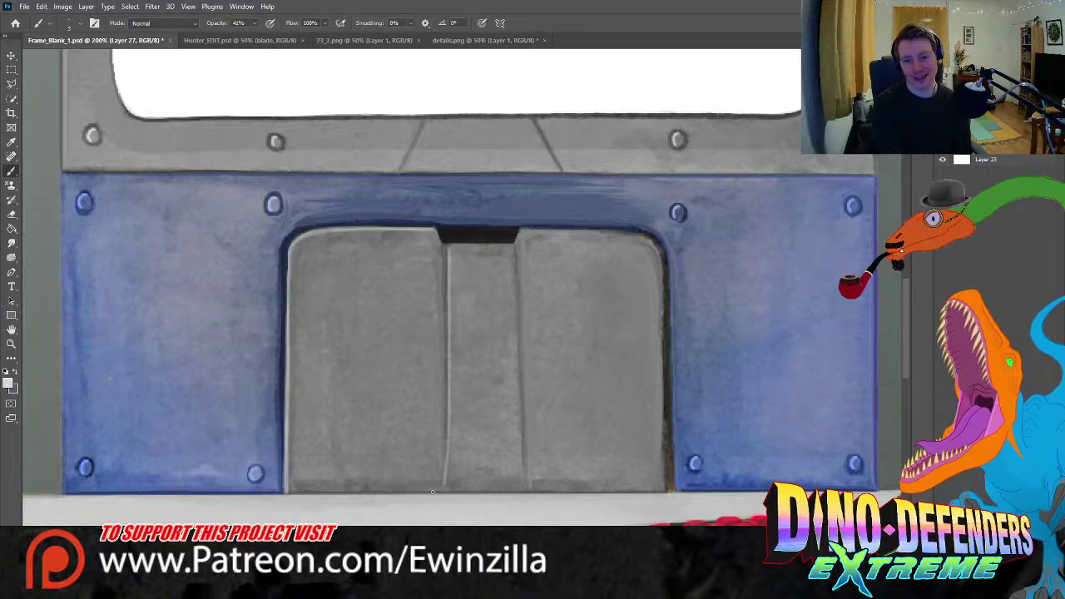
pyautogui.hotkey('ctrl', 'z')
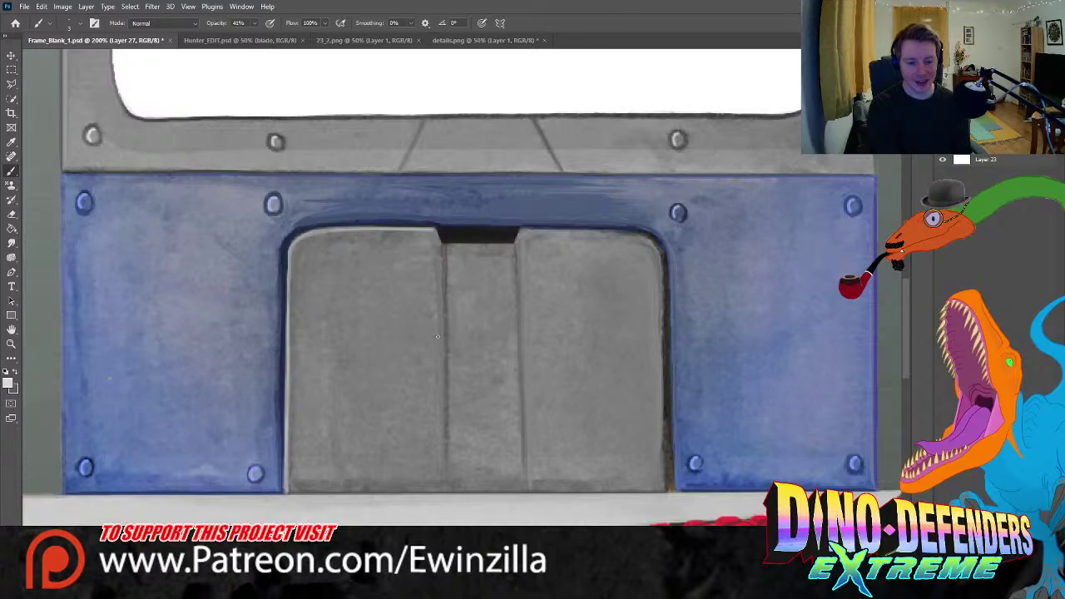
pyautogui.moveTo(449, 250); pyautogui.dragTo(453, 439)
pyautogui.hotkey('ctrl', 'z')
pyautogui.moveTo(449, 246); pyautogui.dragTo(454, 462)
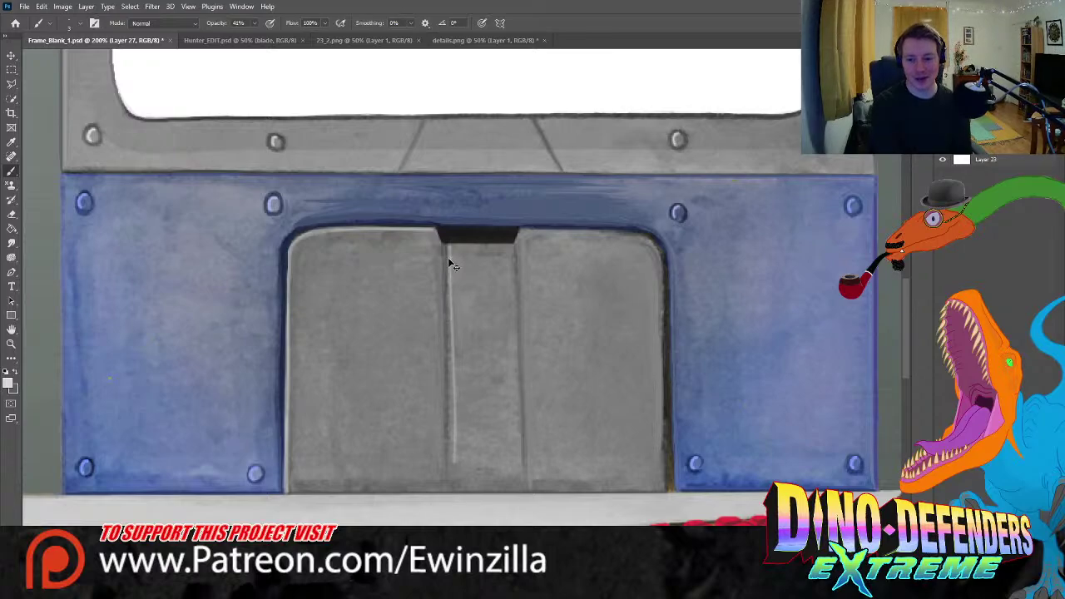
pyautogui.hotkey('ctrl', 'z')
pyautogui.moveTo(450, 248)
pyautogui.mouseDown()
pyautogui.moveTo(436, 497)
pyautogui.moveTo(449, 250)
pyautogui.moveTo(446, 490)
pyautogui.mouseUp()
pyautogui.hotkey('ctrl', 'z')
pyautogui.hotkey('ctrl', 'z')
pyautogui.moveTo(448, 250); pyautogui.dragTo(448, 466)
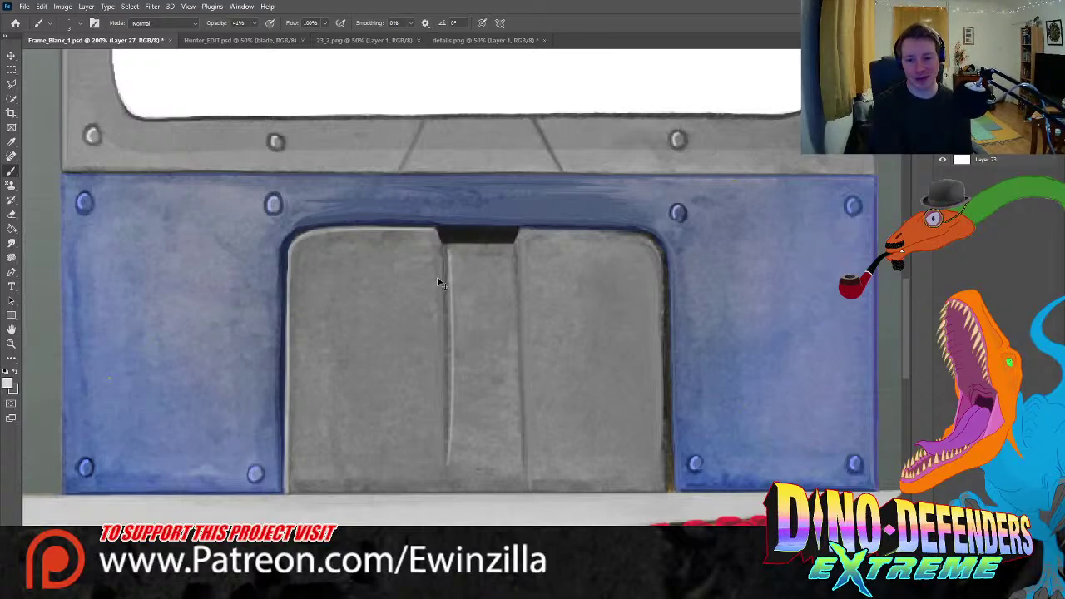
pyautogui.hotkey('ctrl', 'z')
pyautogui.moveTo(446, 246); pyautogui.dragTo(445, 452)
pyautogui.hotkey('ctrl', 'z')
pyautogui.moveTo(449, 250); pyautogui.dragTo(457, 463)
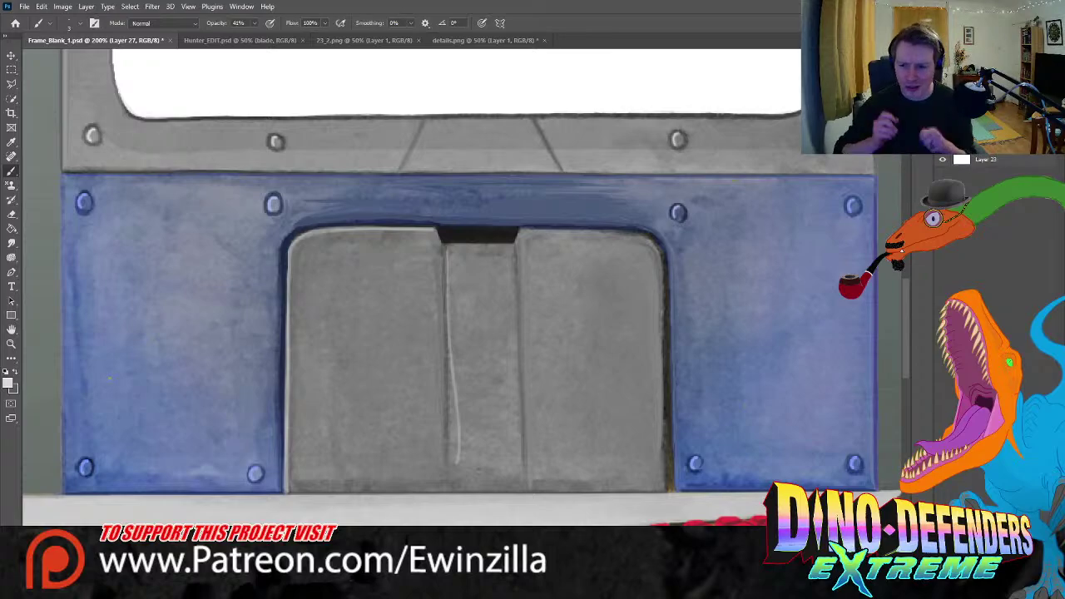
pyautogui.hotkey('ctrl', 'z')
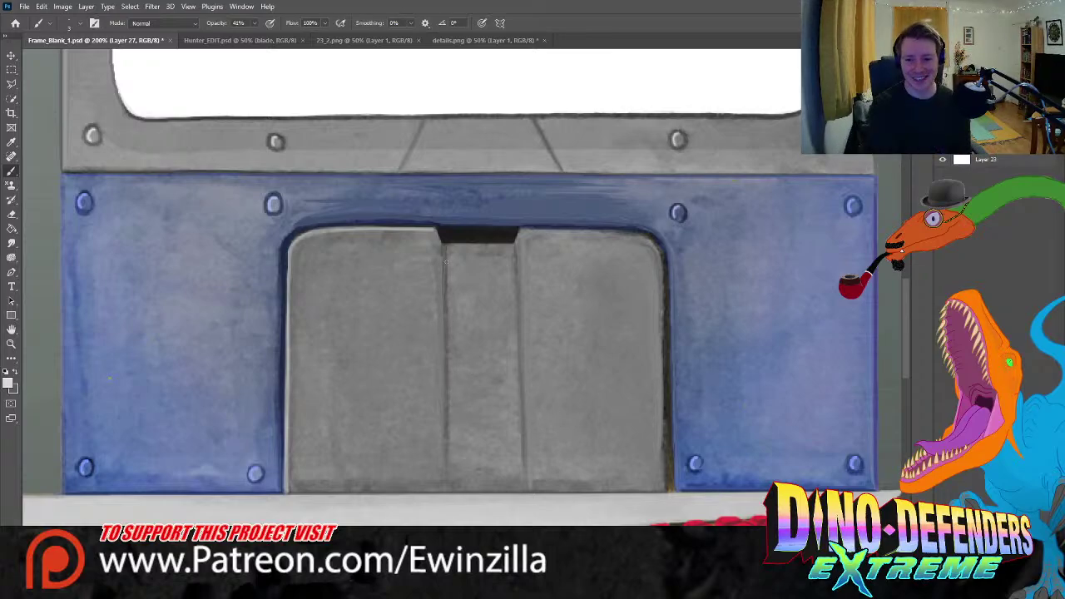
pyautogui.hotkey('ctrl', 'shift', 'z')
pyautogui.hotkey('ctrl', 'z')
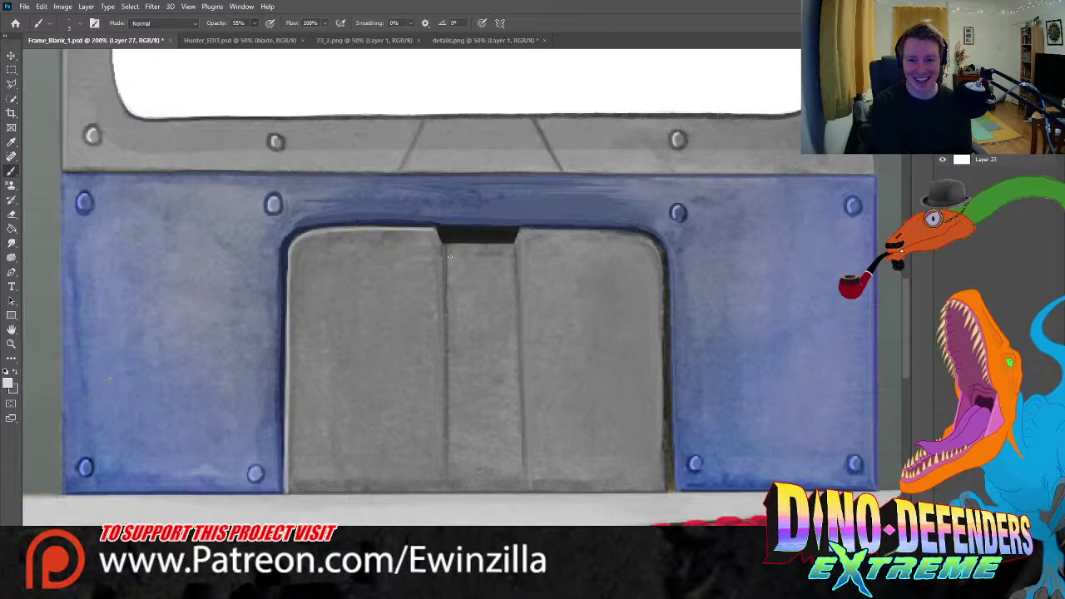
# - Try to paint the light grey highlight down the left door seam with the brush at 55% opacity
pyautogui.hotkey('ctrl', 'shift', 'z')
pyautogui.hotkey('ctrl', 'z')
pyautogui.hotkey('ctrl', 'shift', 'z')
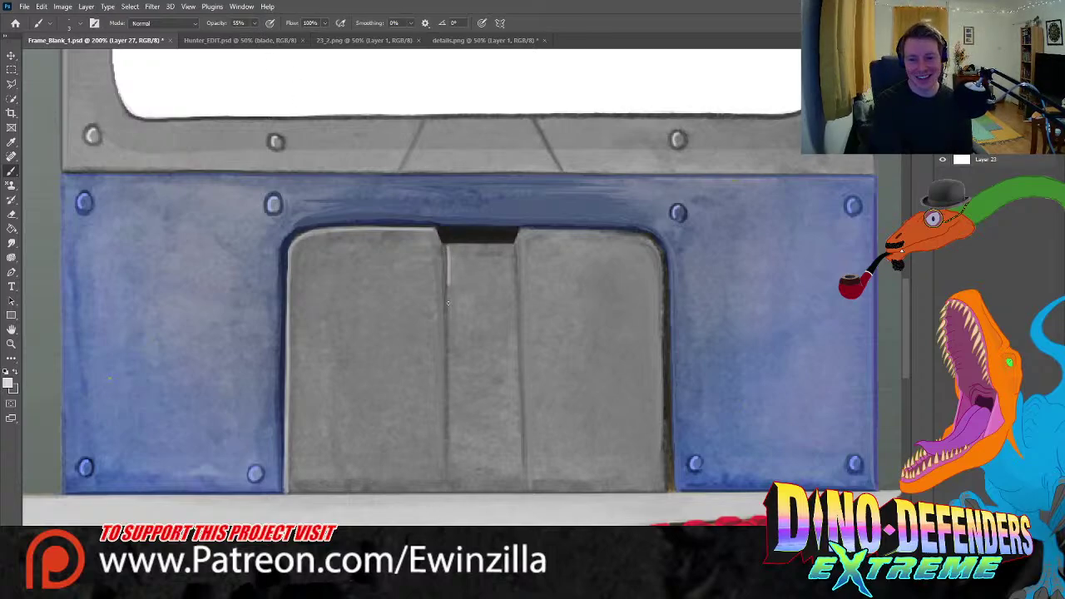
pyautogui.hotkey('ctrl', 'z')
pyautogui.hotkey('ctrl', 'shift', 'z')
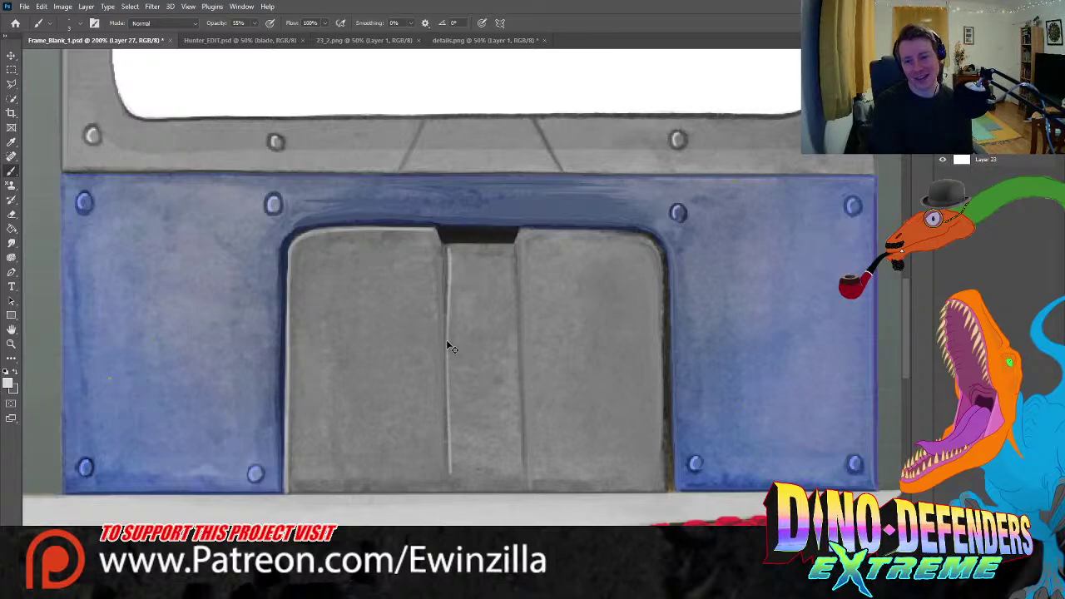
pyautogui.hotkey('ctrl', 'z')
pyautogui.hotkey('ctrl', 'shift', 'z')
pyautogui.hotkey('ctrl', 'z')
pyautogui.hotkey('ctrl', 'shift', 'z')
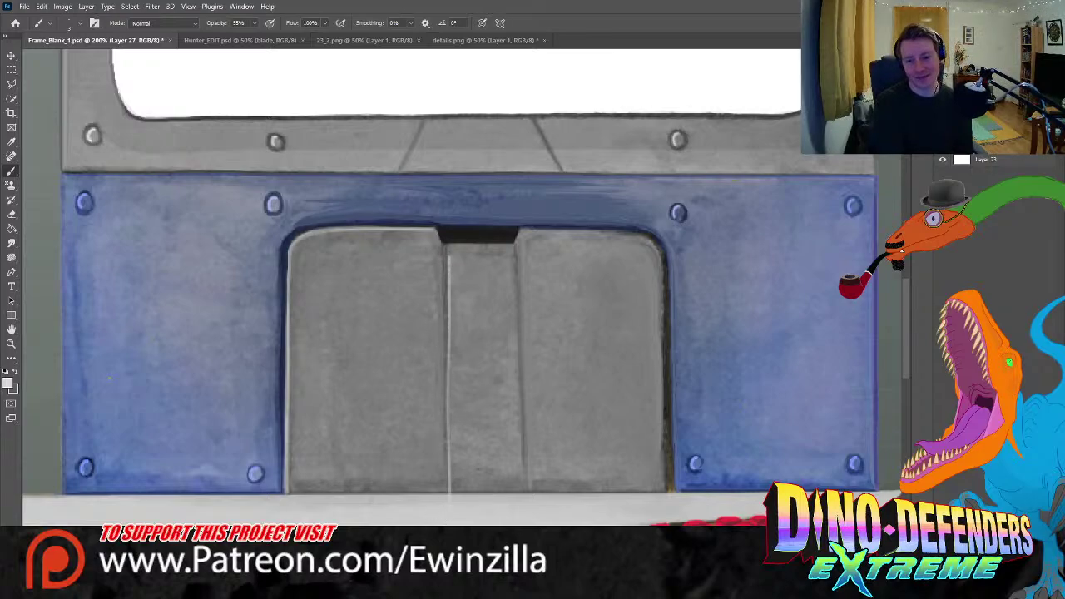
pyautogui.hotkey('ctrl', 'z')
pyautogui.hotkey('ctrl', 'shift', 'z')
pyautogui.hotkey('ctrl', 'z')
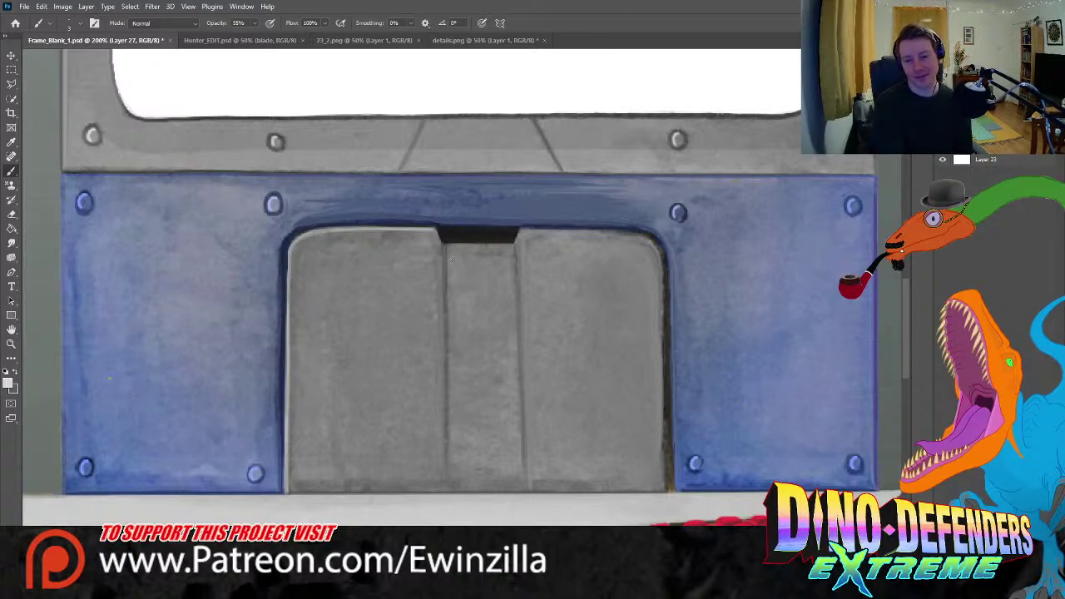
pyautogui.hotkey('ctrl', 'shift', 'z')
pyautogui.hotkey('ctrl', 'z')
pyautogui.moveTo(447, 249); pyautogui.dragTo(445, 470)
pyautogui.hotkey('ctrl', 'z')
pyautogui.hotkey('ctrl', 'shift', 'z')
pyautogui.hotkey('ctrl', 'z')
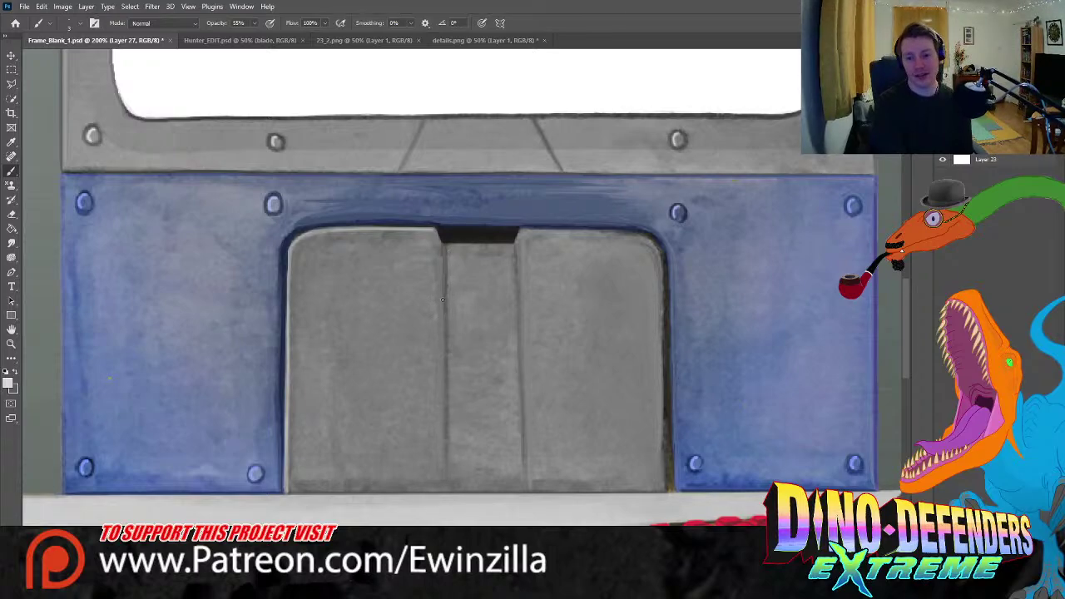
pyautogui.hotkey('ctrl', 'shift', 'z')
pyautogui.hotkey('ctrl', 'z')
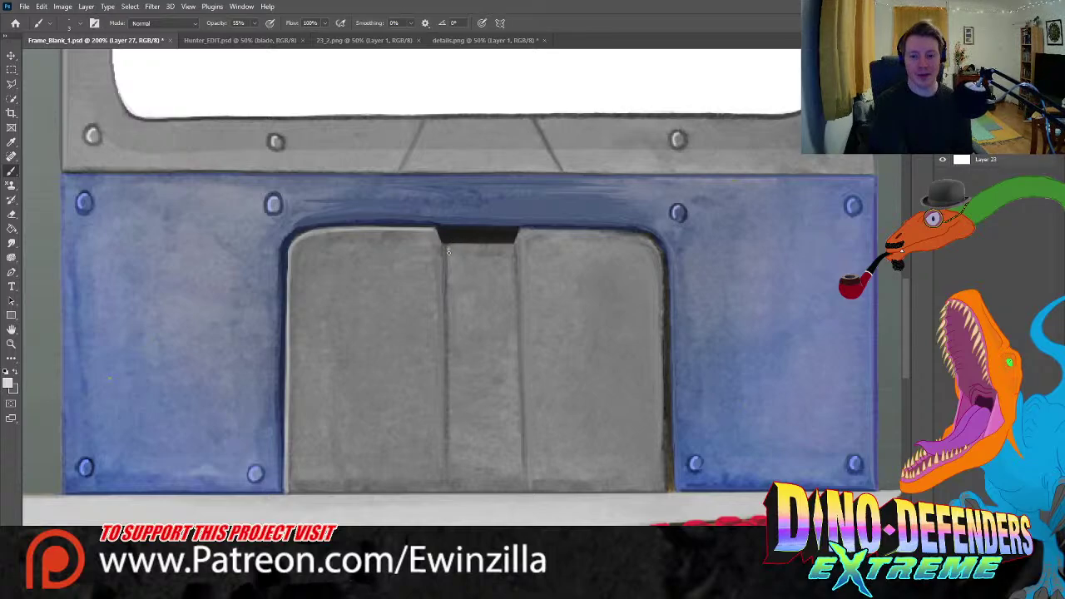
pyautogui.moveTo(448, 251)
pyautogui.mouseDown()
pyautogui.moveTo(451, 422)
pyautogui.moveTo(449, 451)
pyautogui.mouseUp()
pyautogui.hotkey('ctrl', 'z')
pyautogui.moveTo(448, 266)
pyautogui.mouseDown()
pyautogui.moveTo(450, 419)
pyautogui.moveTo(449, 455)
pyautogui.mouseUp()
pyautogui.hotkey('ctrl', 'z')
pyautogui.hotkey('ctrl', 'shift', 'z')
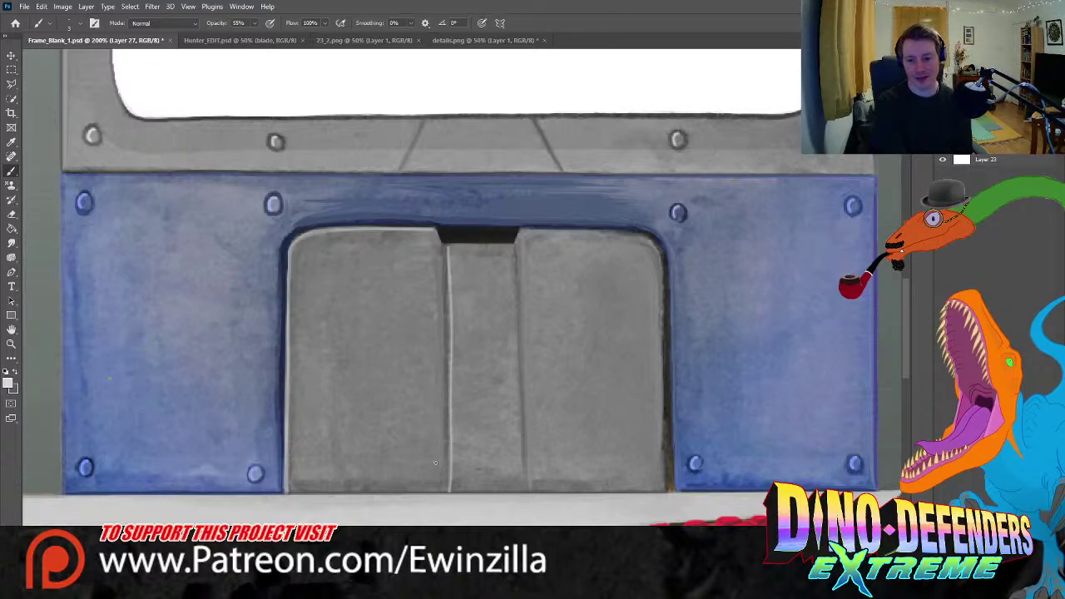
pyautogui.hotkey('ctrl', 'z')
pyautogui.hotkey('ctrl', 'shift', 'z')
pyautogui.hotkey('ctrl', 'z')
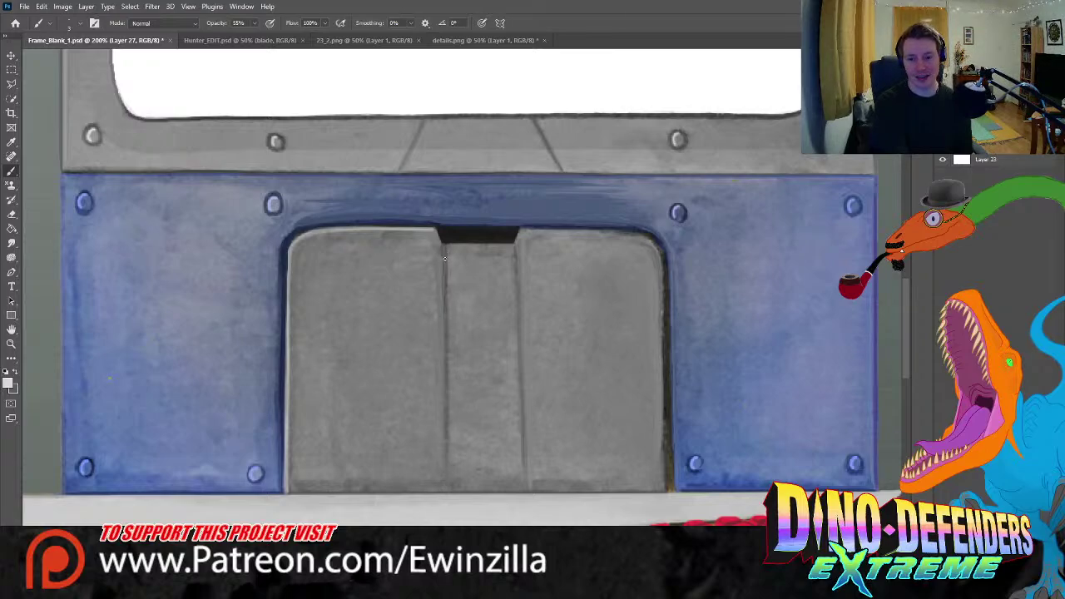
pyautogui.hotkey('ctrl', 'shift', 'z')
pyautogui.hotkey('ctrl', 'z')
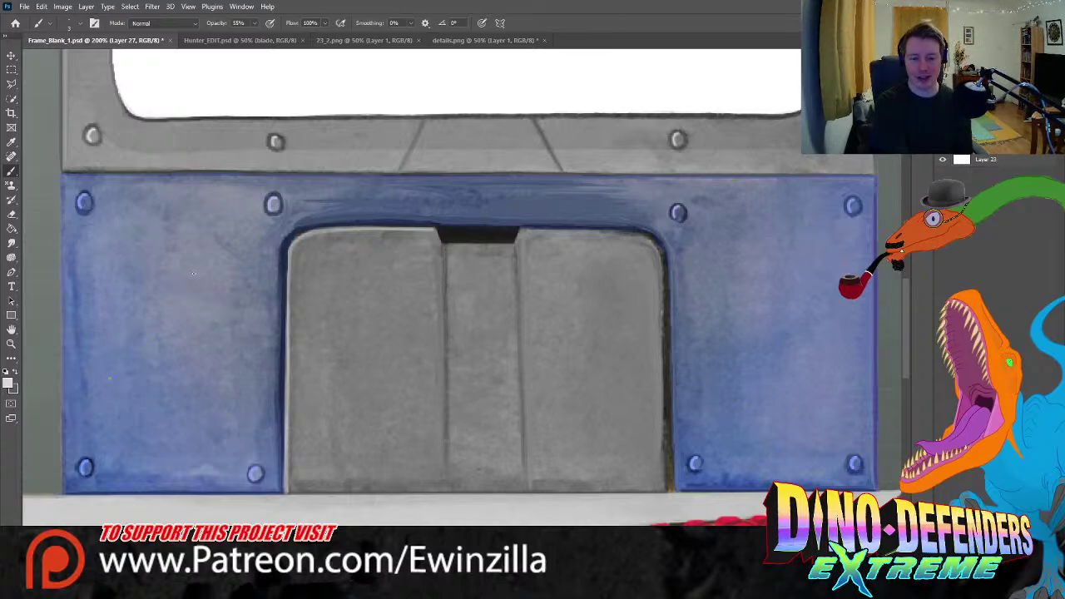
# - Draw a thin light grey vertical strip along the left door seam with the Rectangle tool at 39% opacity
pyautogui.press('u')
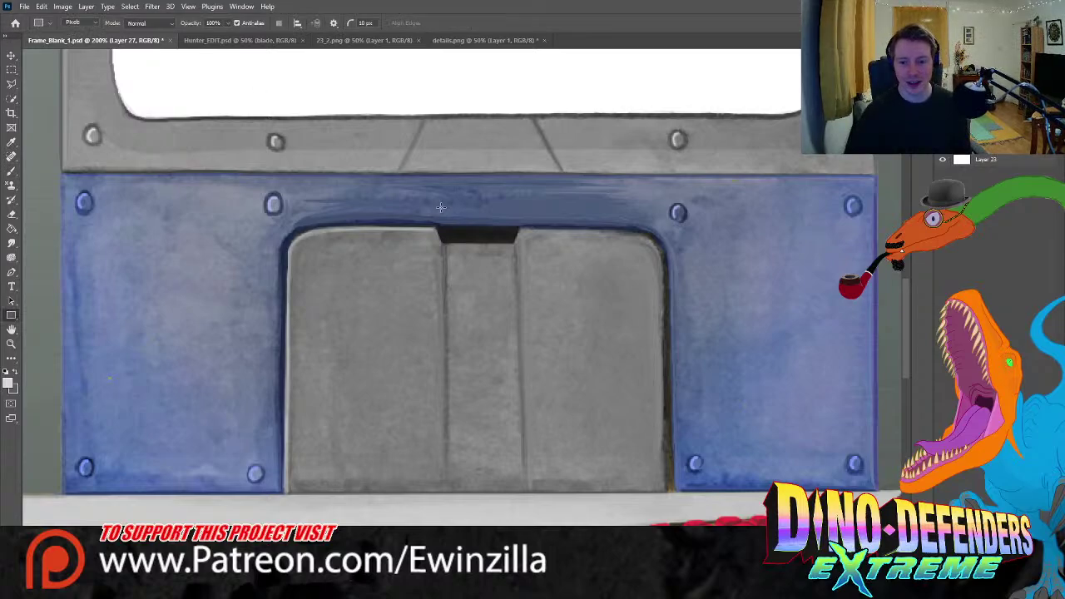
pyautogui.moveTo(448, 243); pyautogui.dragTo(454, 475)
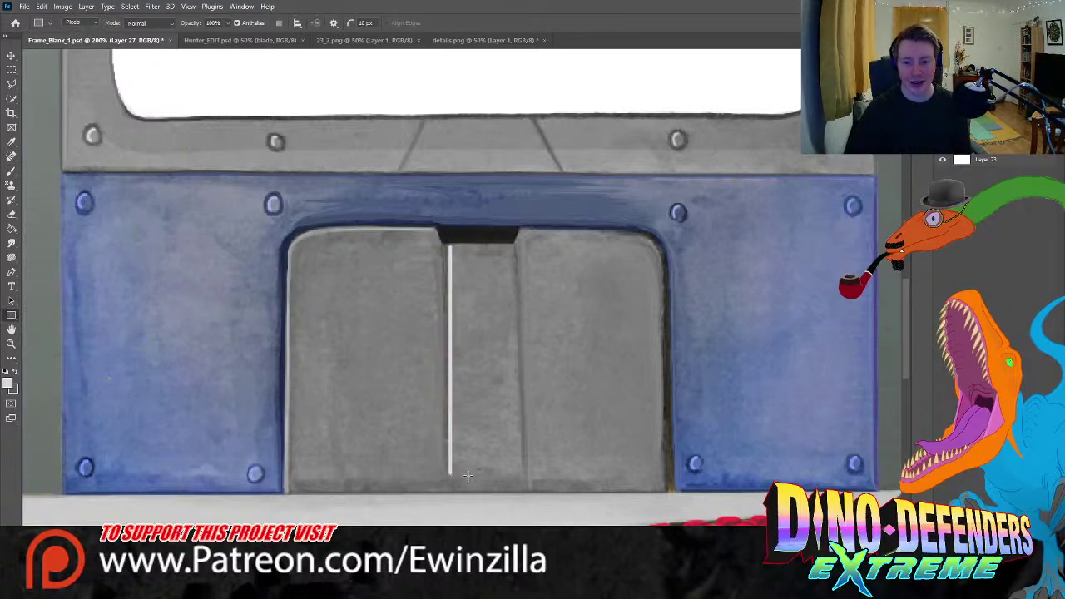
pyautogui.hotkey('ctrl', 'z')
pyautogui.moveTo(225, 24); pyautogui.dragTo(199, 42)
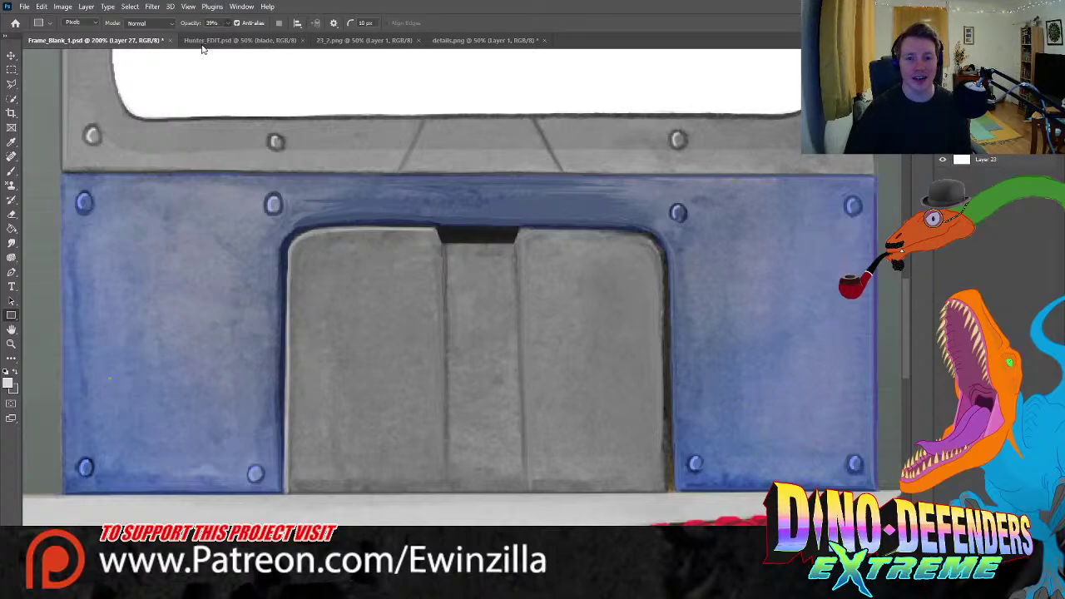
pyautogui.moveTo(450, 245); pyautogui.dragTo(450, 475)
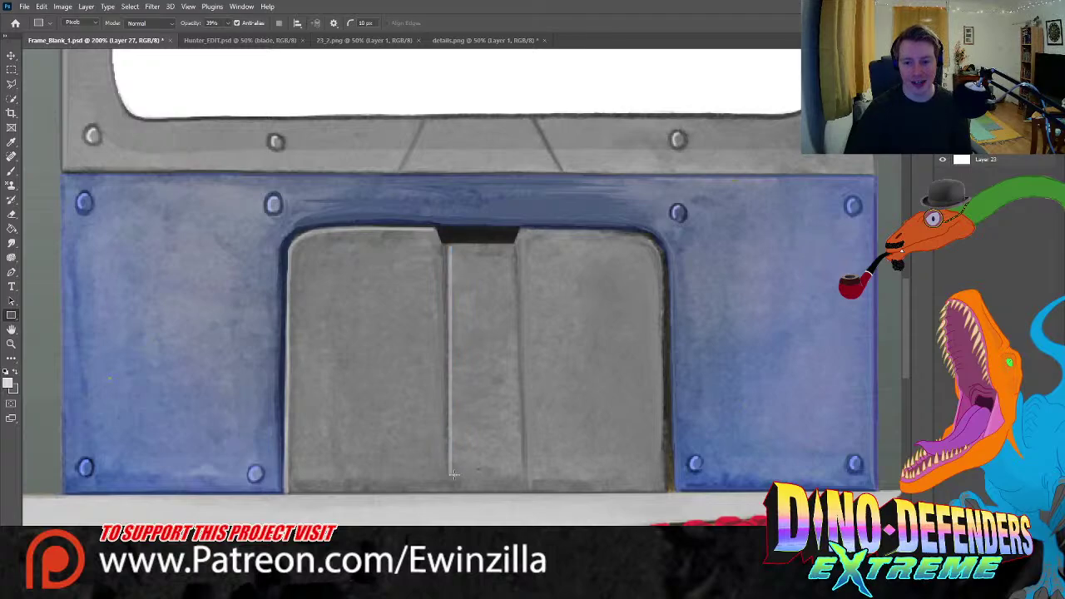
# - Paint a thin light grey highlight down the seam between the middle and right door panels with the brush at 55% opacity
pyautogui.click(11, 170)
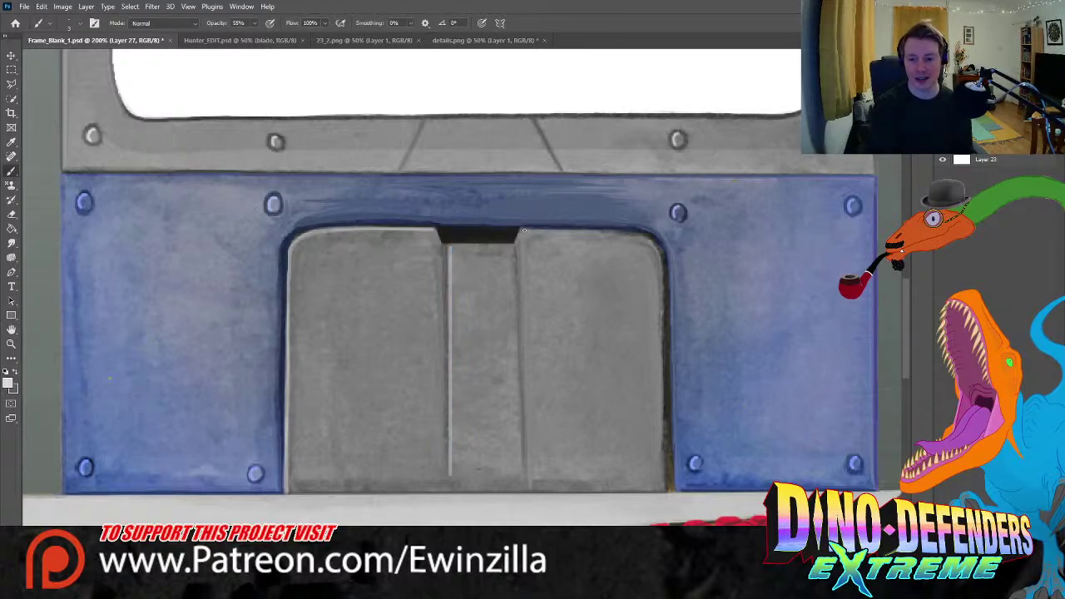
pyautogui.moveTo(524, 230); pyautogui.dragTo(521, 327)
pyautogui.hotkey('ctrl', 'z')
pyautogui.moveTo(523, 230); pyautogui.dragTo(522, 441)
pyautogui.hotkey('ctrl', 'z')
pyautogui.moveTo(523, 229); pyautogui.dragTo(523, 485)
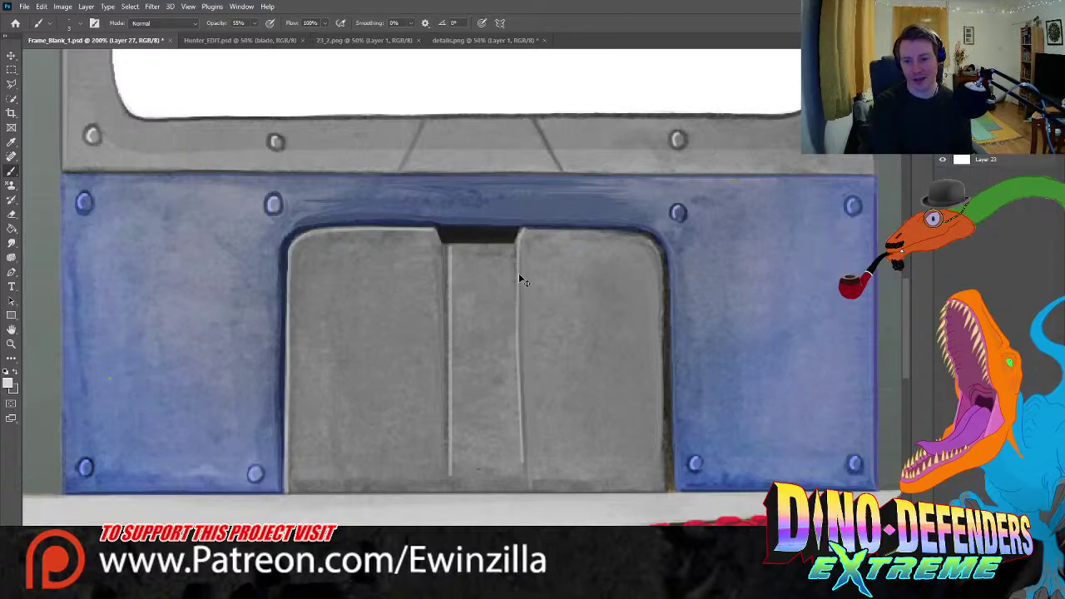
pyautogui.hotkey('ctrl', 'z')
pyautogui.moveTo(523, 229); pyautogui.dragTo(522, 431)
pyautogui.hotkey('ctrl', 'z')
pyautogui.moveTo(522, 230); pyautogui.dragTo(522, 466)
pyautogui.hotkey('ctrl', 'z')
pyautogui.moveTo(524, 229); pyautogui.dragTo(520, 512)
pyautogui.hotkey('ctrl', 'z')
pyautogui.moveTo(523, 233); pyautogui.dragTo(524, 479)
pyautogui.hotkey('ctrl', 'z')
pyautogui.moveTo(526, 245); pyautogui.dragTo(524, 507)
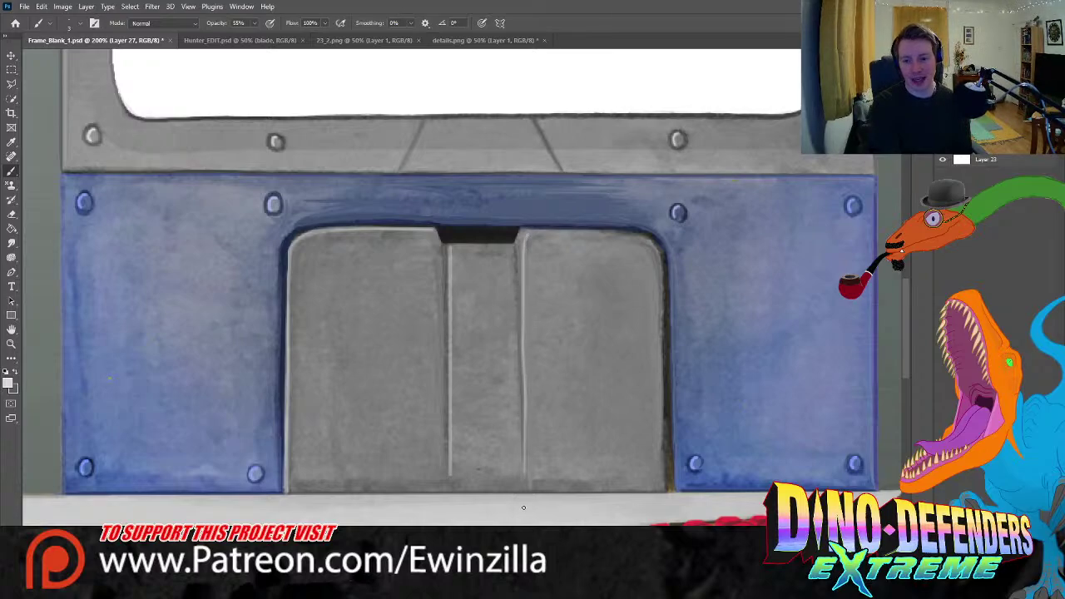
pyautogui.hotkey('ctrl', 'z')
pyautogui.moveTo(526, 234); pyautogui.dragTo(524, 434)
pyautogui.hotkey('ctrl', 'z')
pyautogui.moveTo(526, 240); pyautogui.dragTo(524, 479)
pyautogui.hotkey('ctrl', 'z')
pyautogui.moveTo(520, 234); pyautogui.dragTo(512, 426)
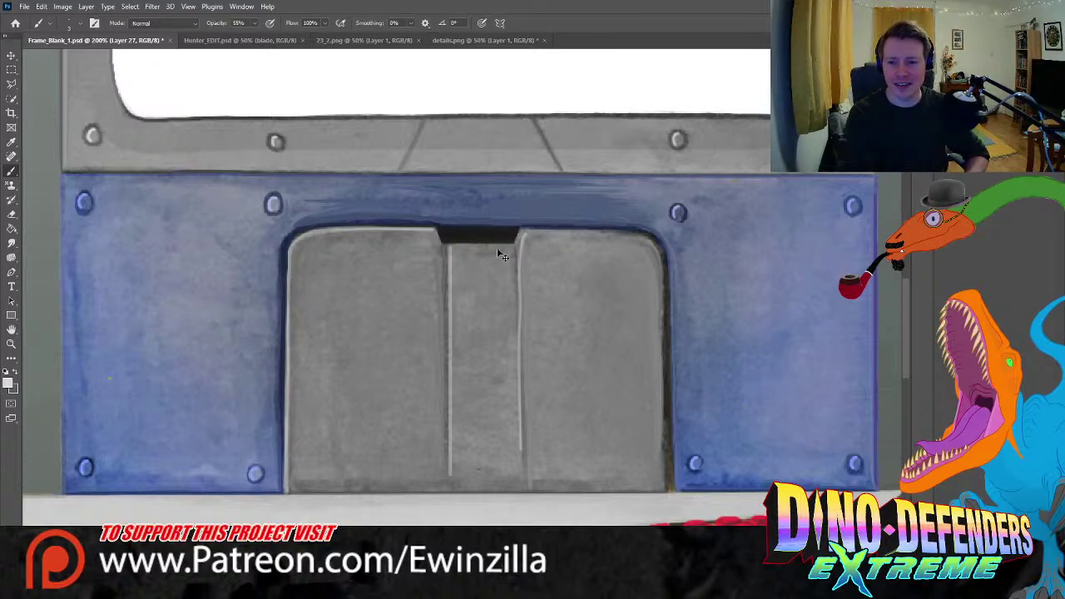
pyautogui.keyDown('shift'); pyautogui.click(523, 235); pyautogui.keyUp('shift')
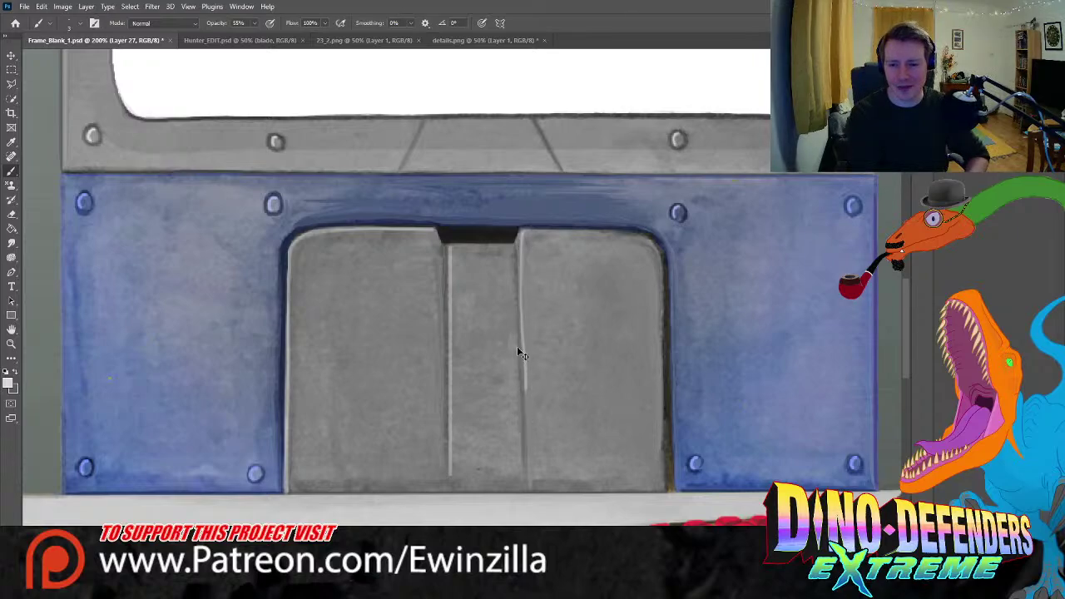
pyautogui.moveTo(527, 240); pyautogui.dragTo(528, 436)
pyautogui.hotkey('ctrl', 'z')
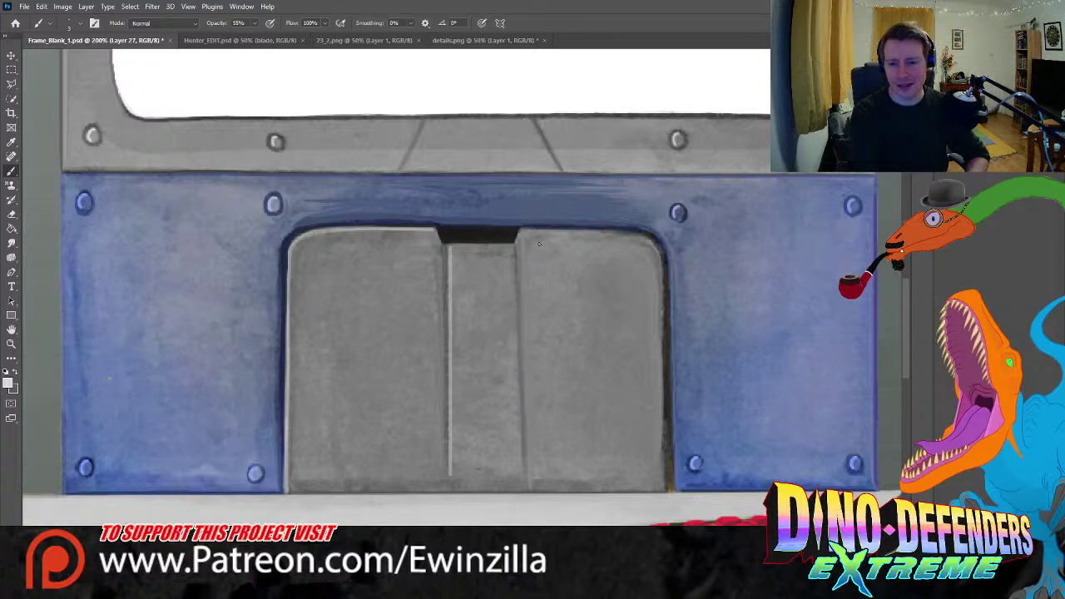
pyautogui.moveTo(527, 244); pyautogui.dragTo(530, 457)
pyautogui.hotkey('ctrl', 'z')
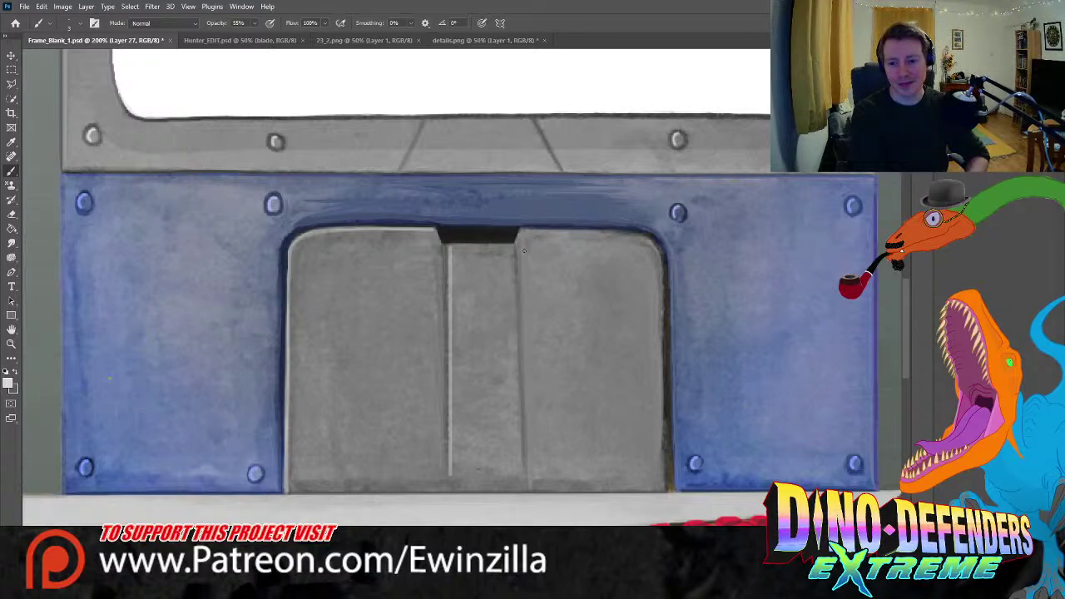
pyautogui.moveTo(525, 243); pyautogui.dragTo(534, 487)
pyautogui.hotkey('ctrl', 'z')
pyautogui.moveTo(527, 247); pyautogui.dragTo(529, 496)
pyautogui.hotkey('ctrl', 'z')
pyautogui.moveTo(524, 248); pyautogui.dragTo(525, 464)
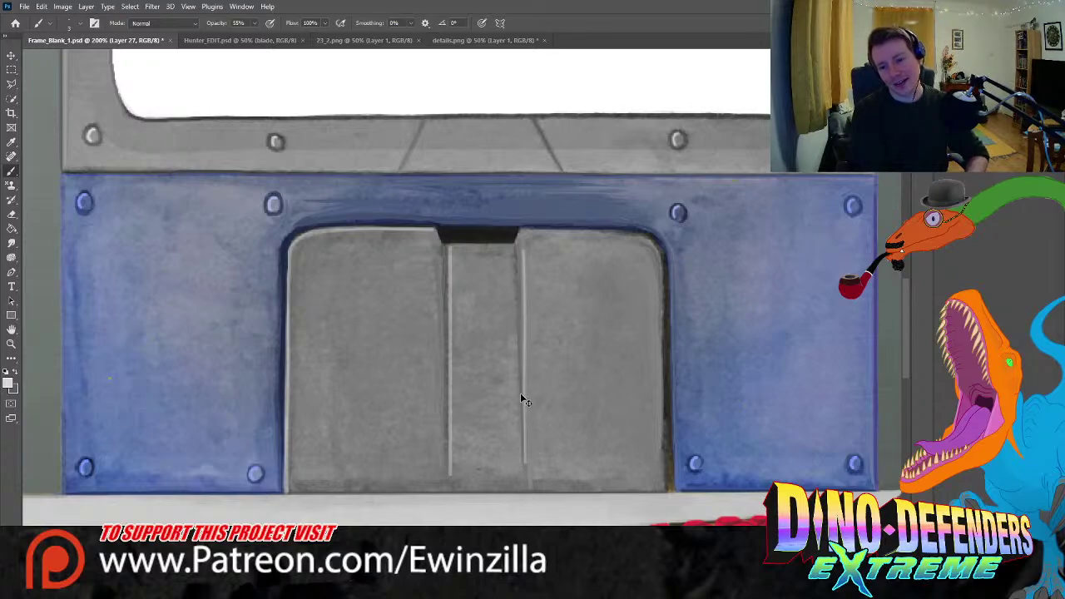
pyautogui.hotkey('ctrl', 'z')
pyautogui.moveTo(524, 255); pyautogui.dragTo(534, 489)
pyautogui.hotkey('ctrl', 'z')
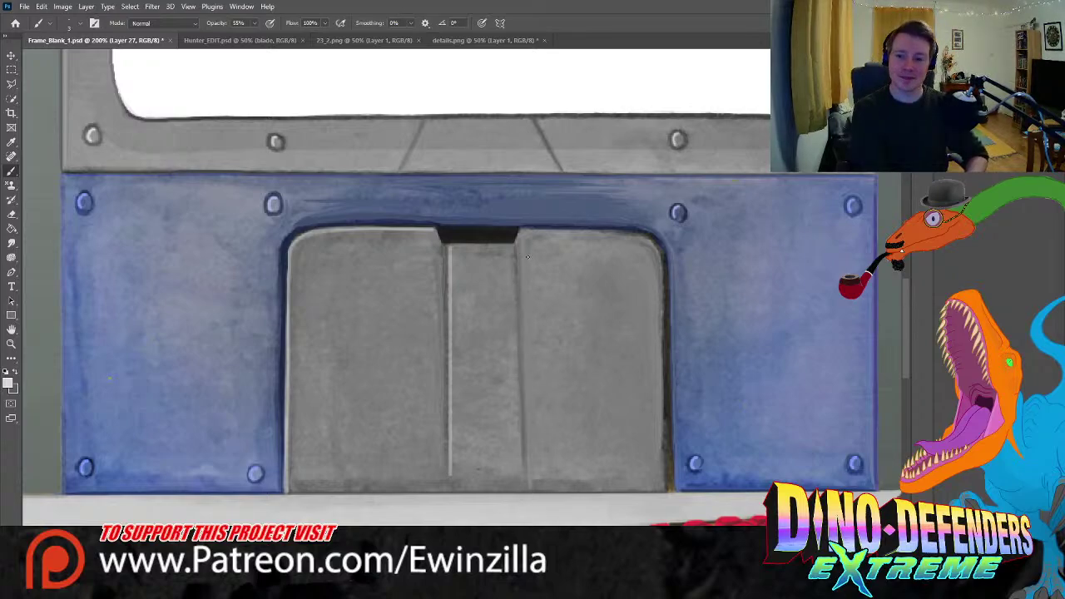
pyautogui.moveTo(522, 255); pyautogui.dragTo(529, 466)
pyautogui.hotkey('ctrl', 'z')
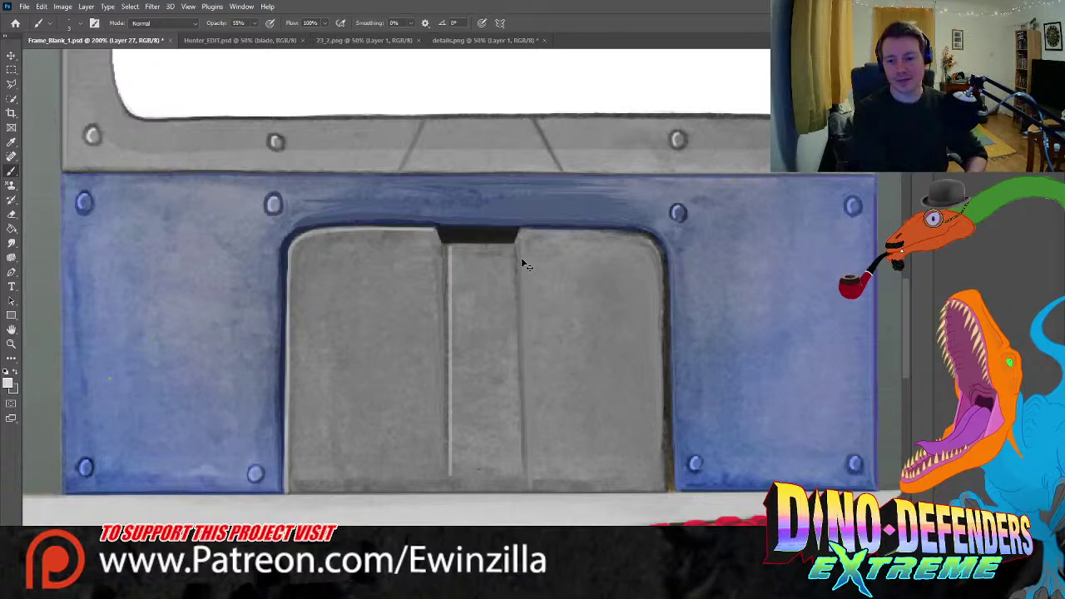
pyautogui.moveTo(521, 255); pyautogui.dragTo(524, 493)
pyautogui.hotkey('ctrl', 'z')
pyautogui.moveTo(525, 254); pyautogui.dragTo(529, 485)
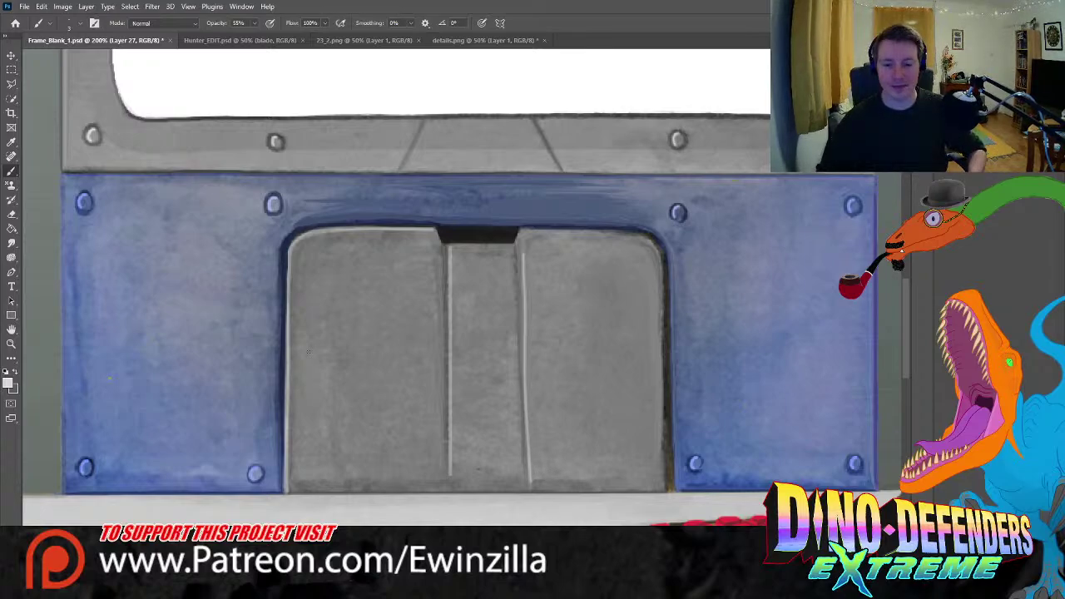
# - Draw thin dark cracks on the wall above the chair and above the window, and soften the crack above the chair with the Blur tool
pyautogui.click(8, 343)
pyautogui.click(334, 23)
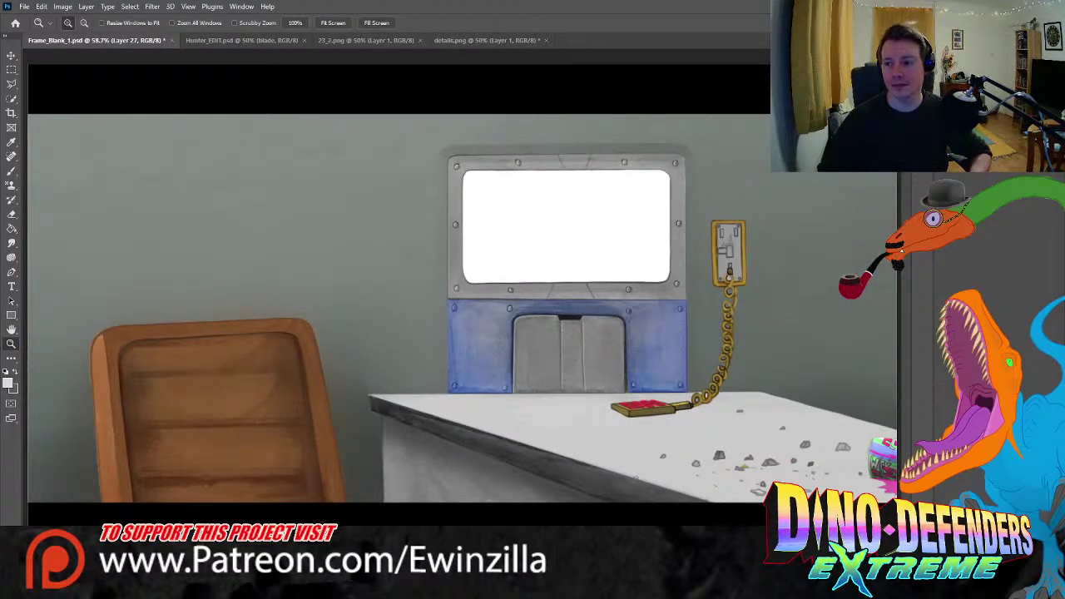
pyautogui.click(11, 171)
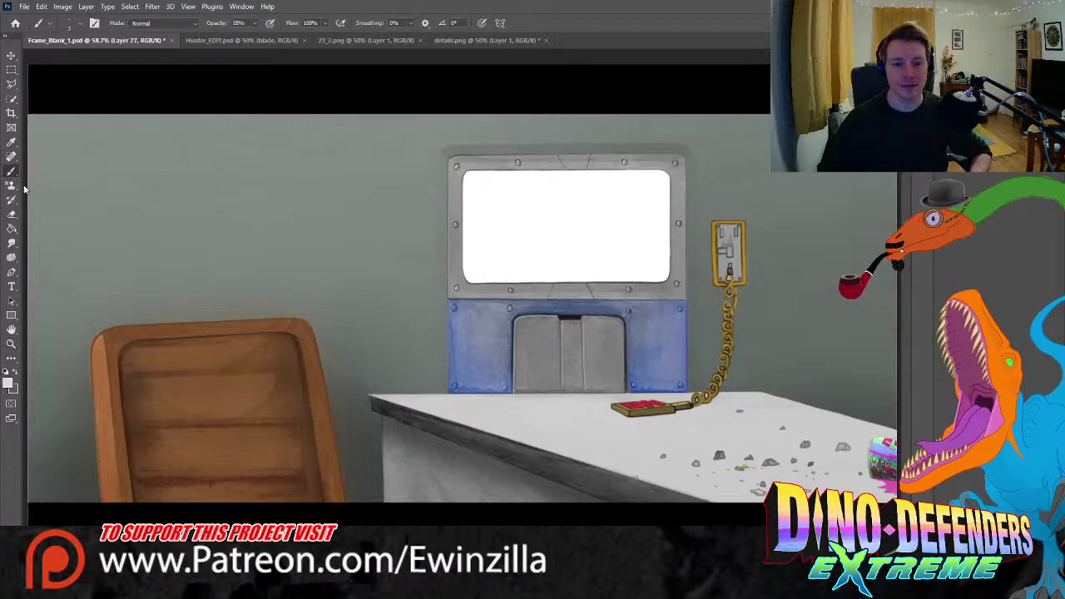
pyautogui.click(16, 371)
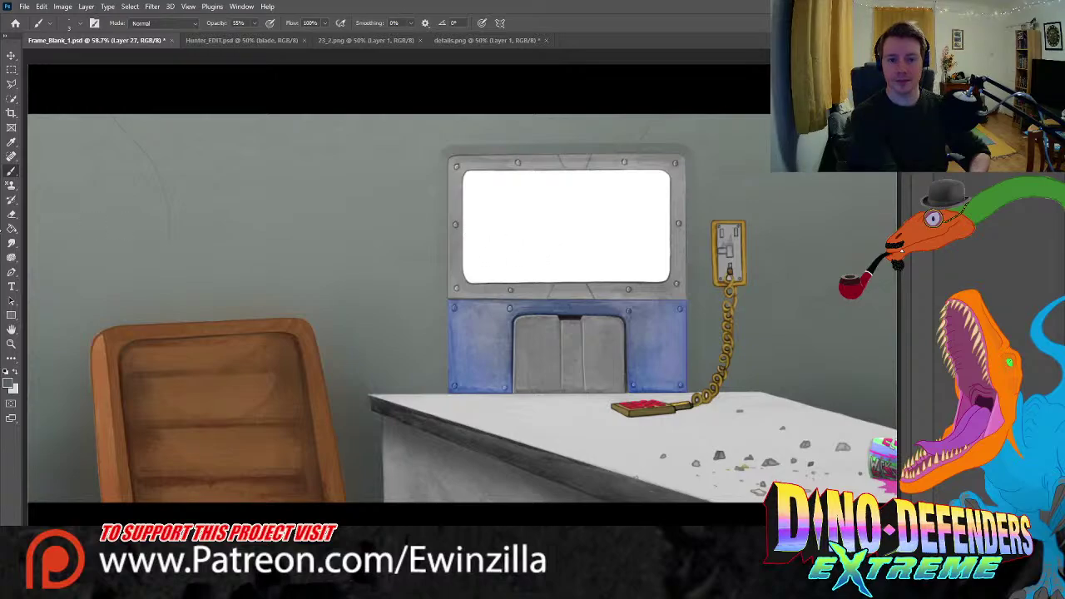
pyautogui.moveTo(12, 243); pyautogui.dragTo(54, 252)
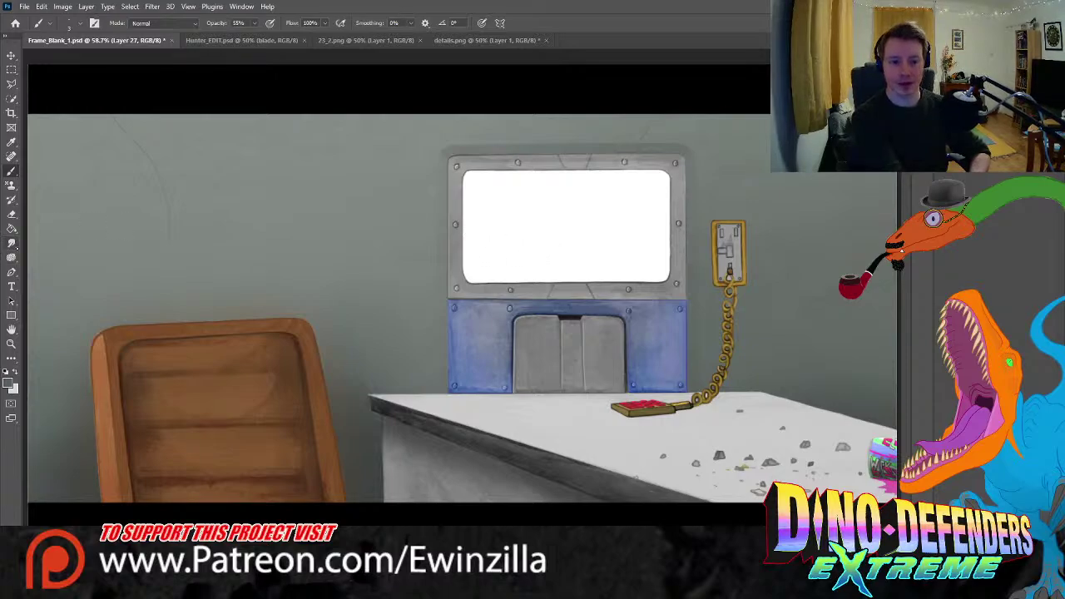
pyautogui.click(56, 246)
pyautogui.moveTo(175, 233)
pyautogui.mouseDown()
pyautogui.moveTo(178, 198)
pyautogui.moveTo(154, 138)
pyautogui.mouseUp()
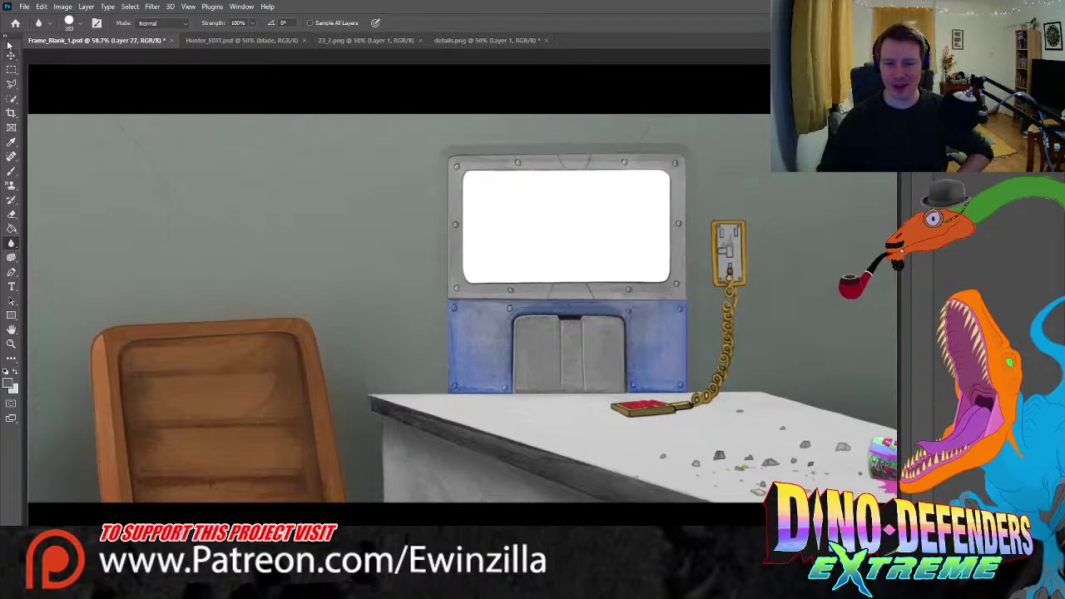
# - Select a straight-edged area of wall around the yellow-framed switch box, adjoining the window unit, with the Polygonal Lasso
pyautogui.click(12, 84)
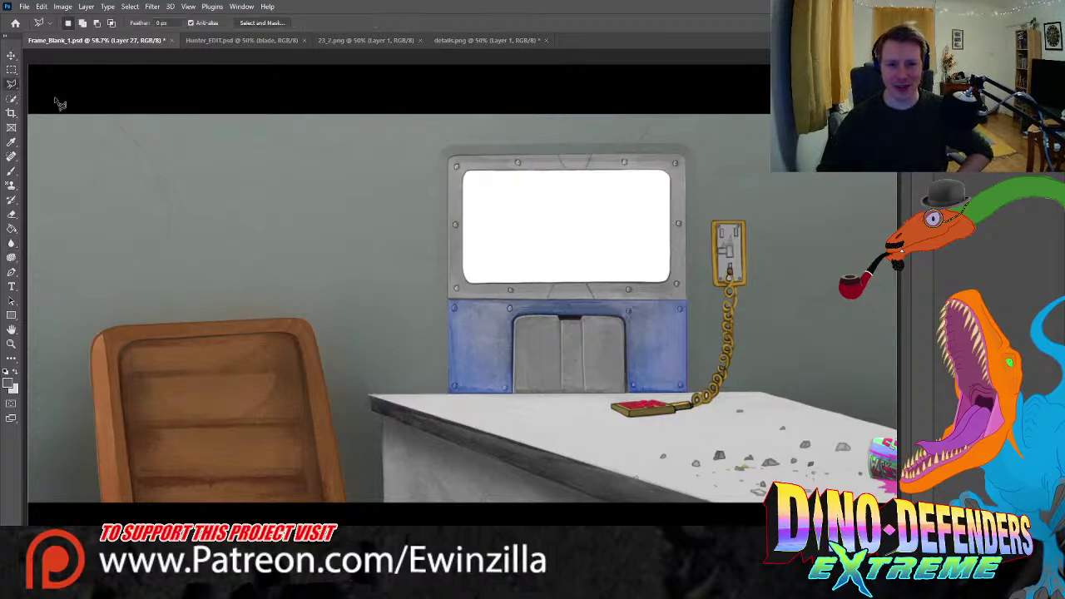
pyautogui.click(687, 208)
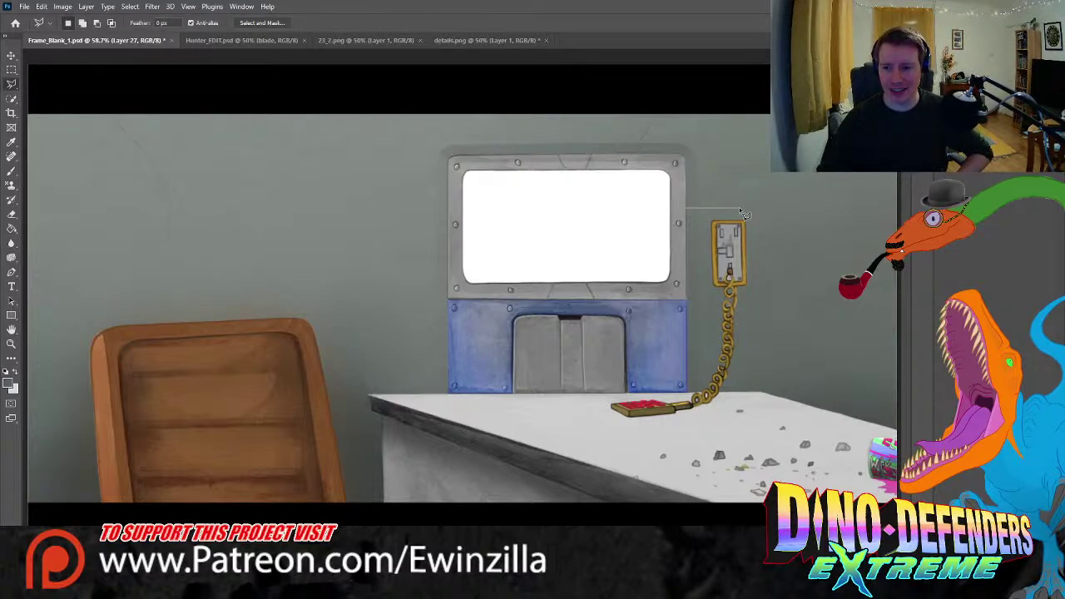
pyautogui.click(740, 209)
pyautogui.click(754, 217)
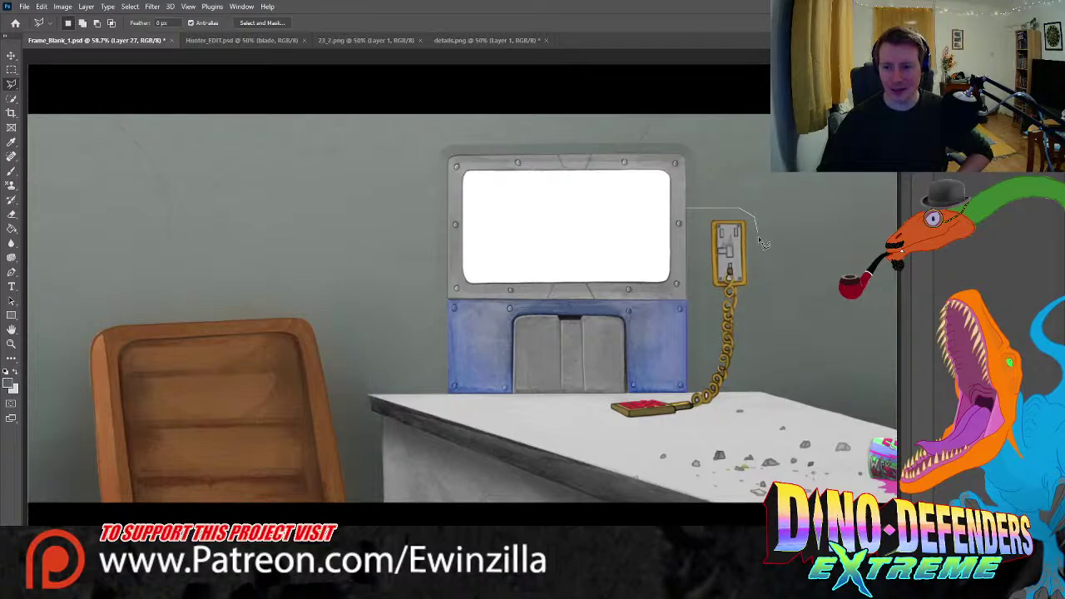
pyautogui.click(755, 301)
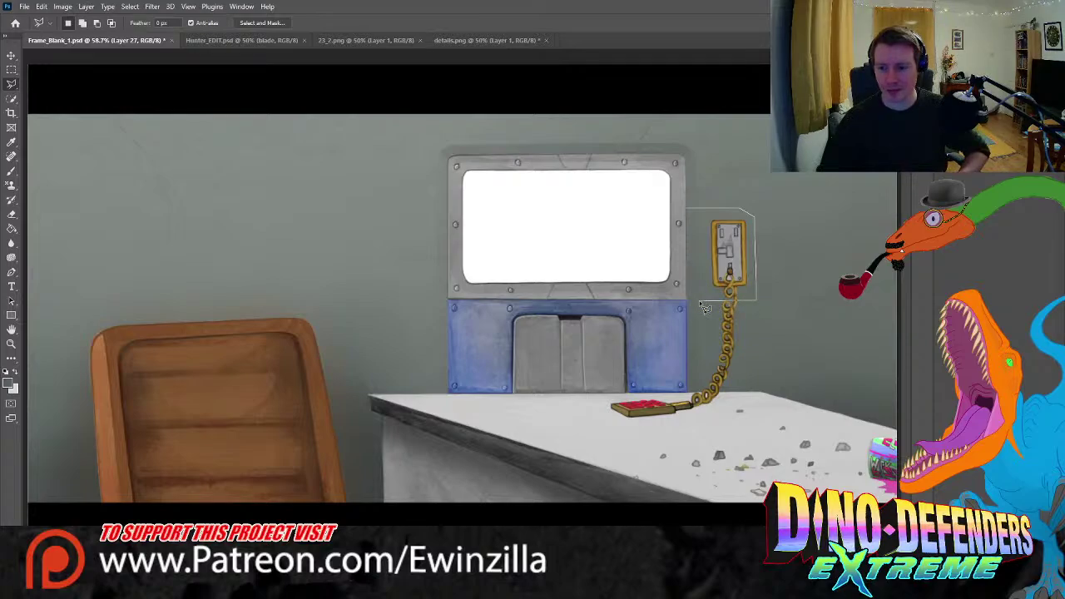
pyautogui.click(687, 300)
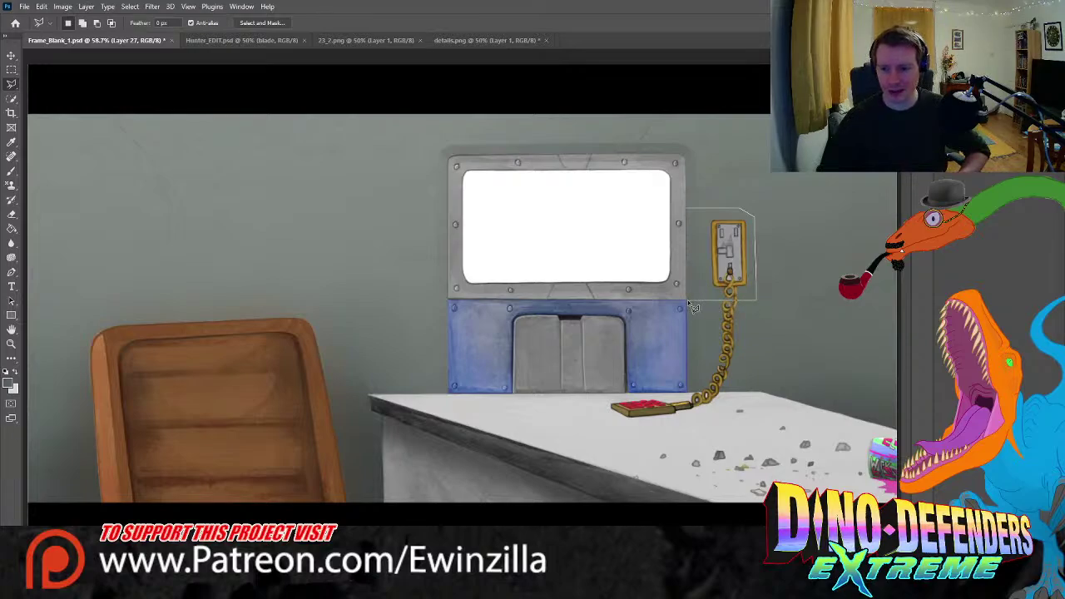
pyautogui.click(688, 211)
# - Fill the selected area around the switch box with dark grey at 37% opacity and clear the selection
pyautogui.click(11, 229)
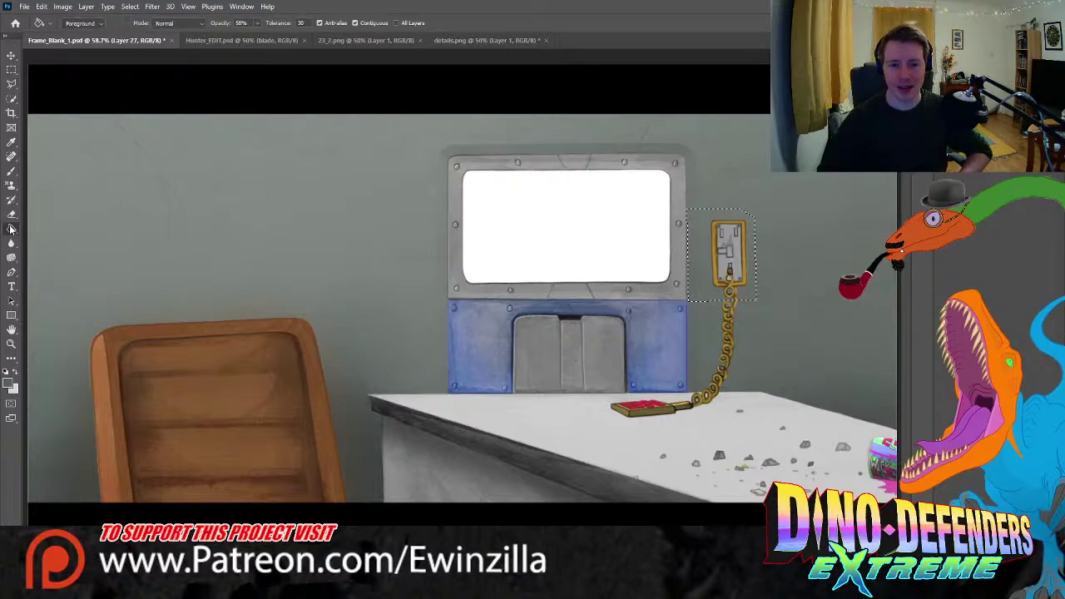
pyautogui.press('i')
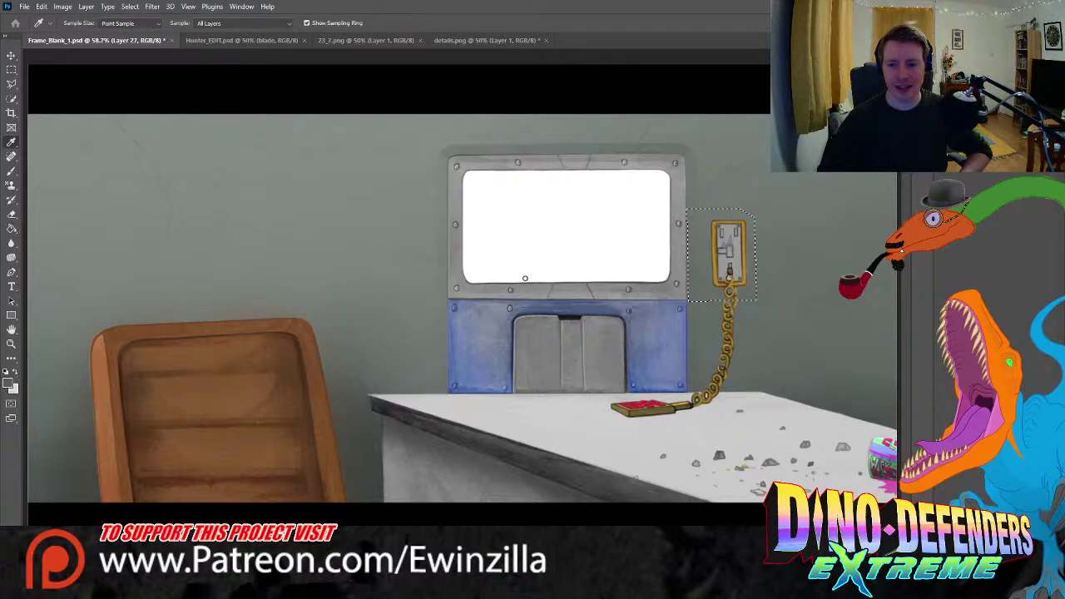
pyautogui.click(793, 172)
pyautogui.press('g')
pyautogui.click(703, 212)
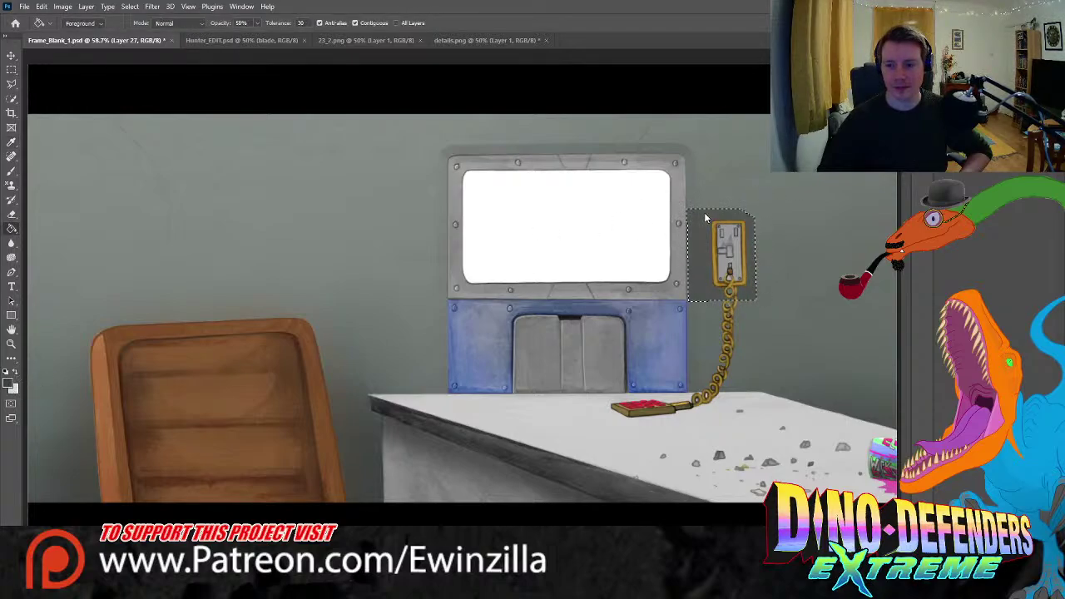
pyautogui.hotkey('ctrl', 'z')
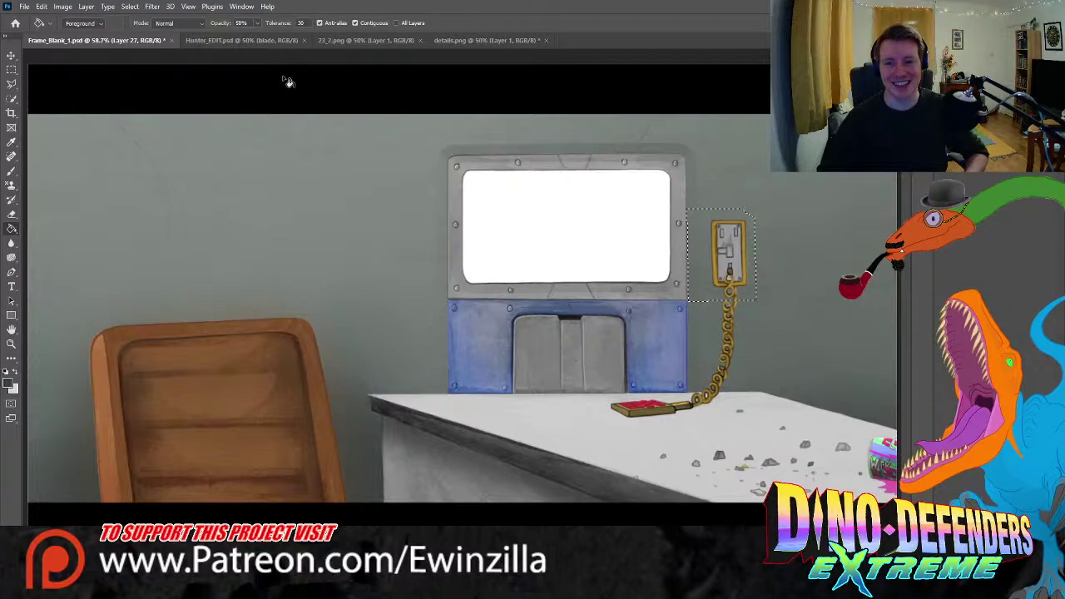
pyautogui.moveTo(259, 27); pyautogui.dragTo(246, 32)
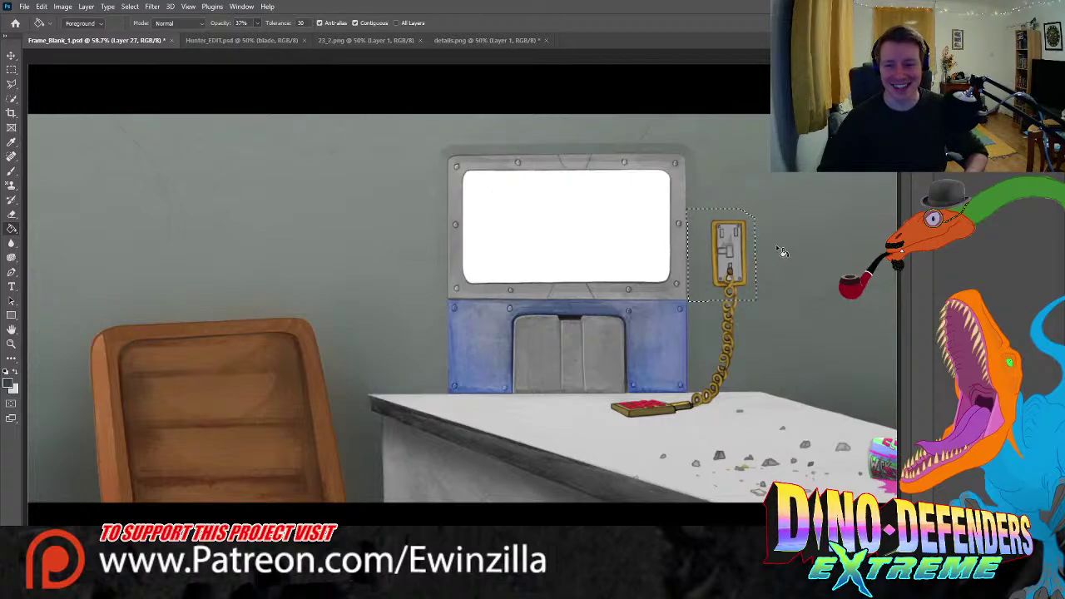
pyautogui.click(711, 252)
pyautogui.hotkey('ctrl', 'd')
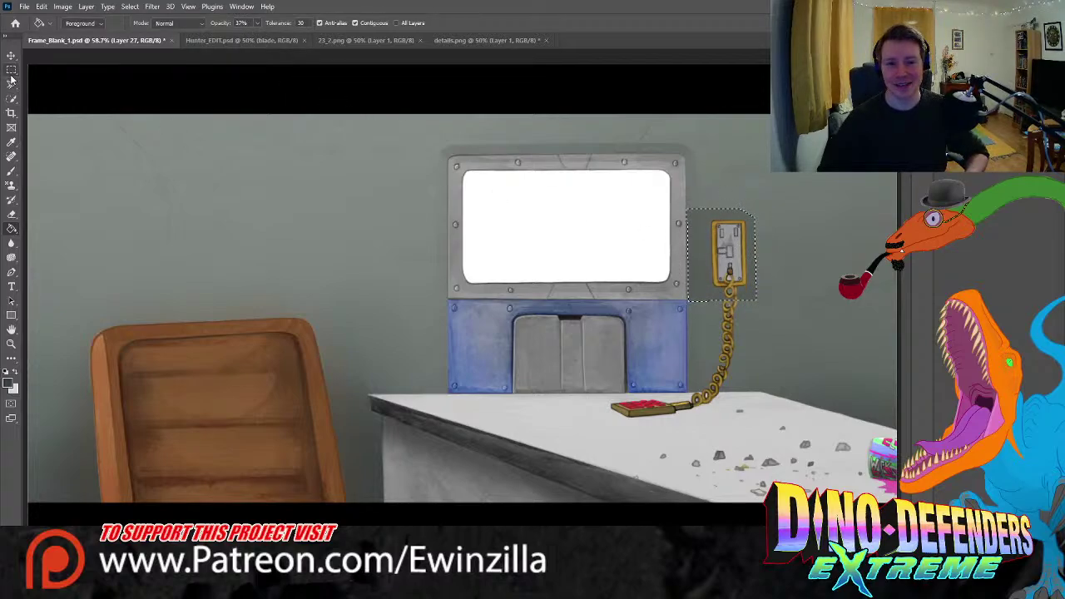
# - Draw a thin dark line along the lower edge of the shaded panel, from the window unit to the chain, at 100% brush opacity
pyautogui.press('m')
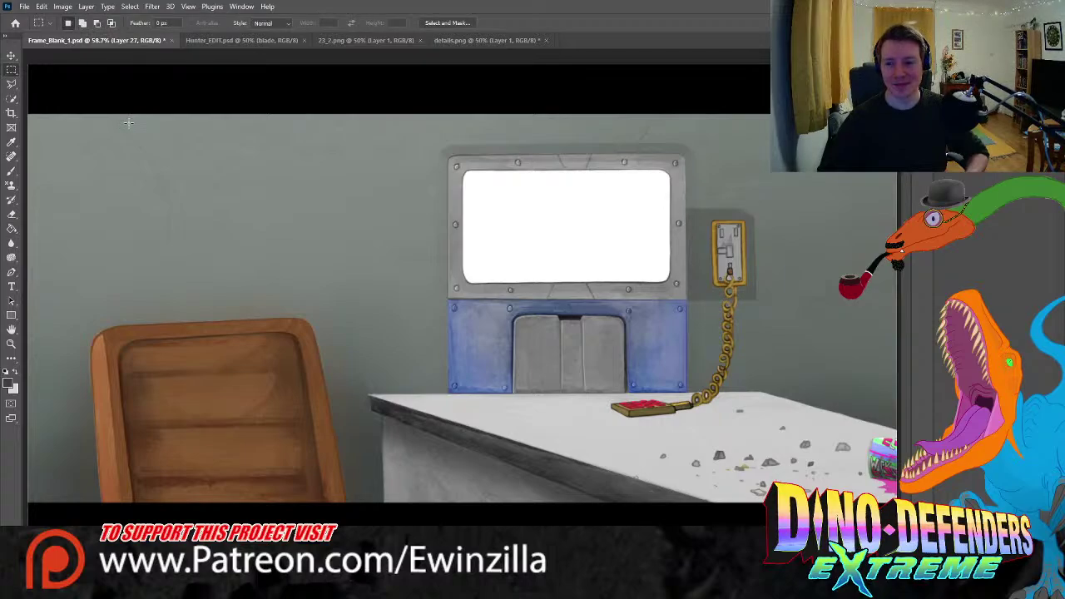
pyautogui.press('z')
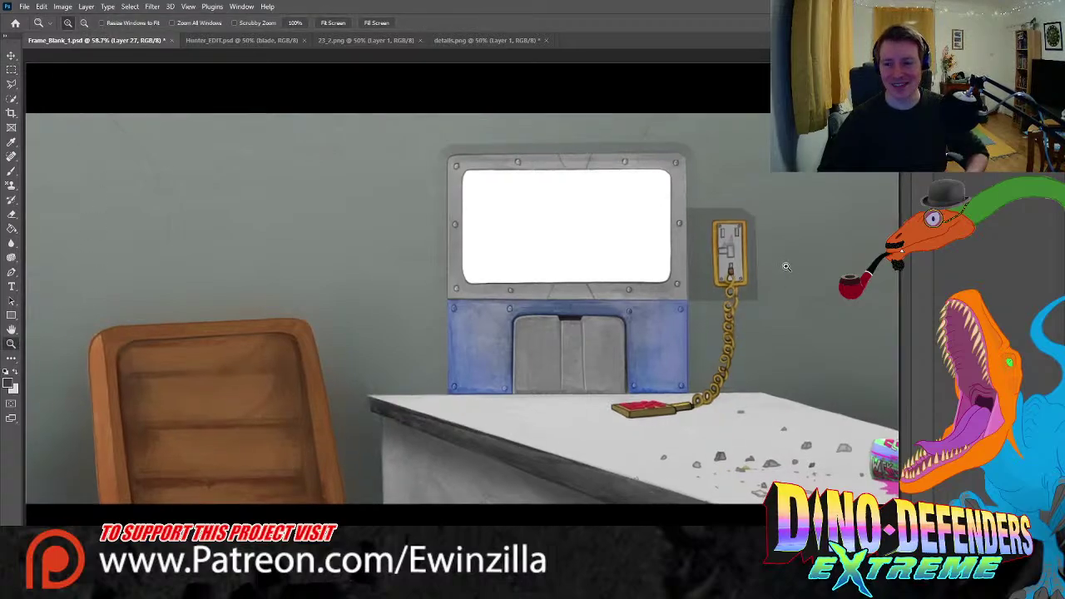
pyautogui.click(785, 266)
pyautogui.click(785, 266)
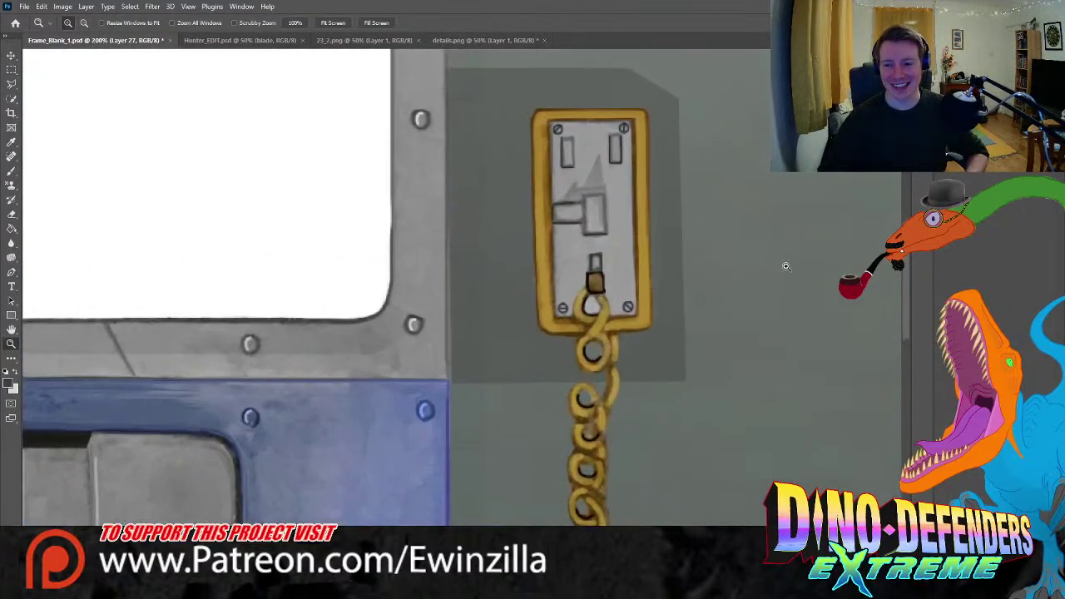
pyautogui.click(11, 173)
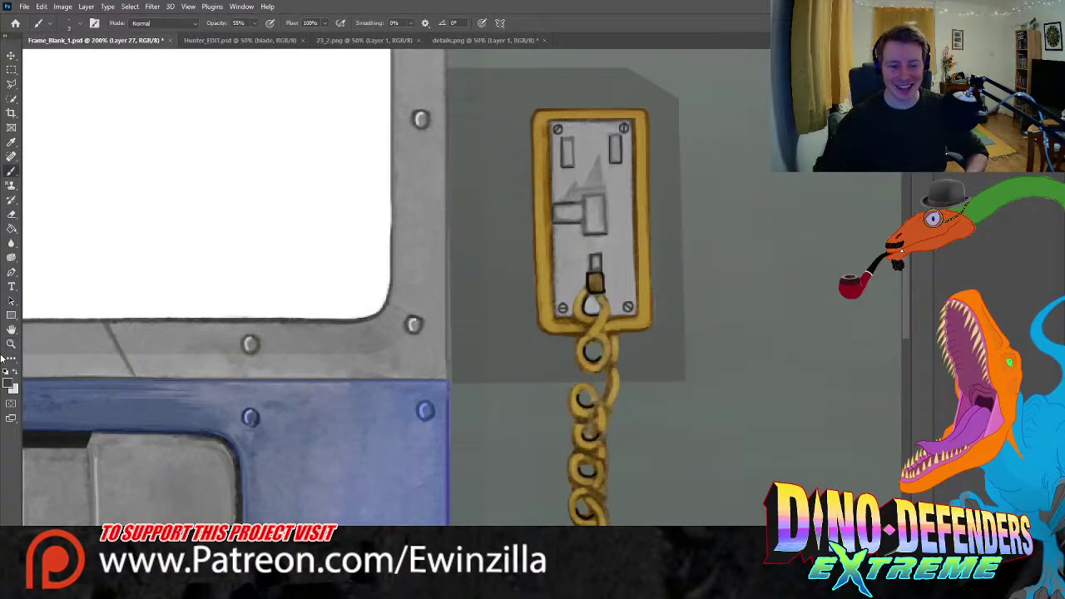
pyautogui.moveTo(446, 384); pyautogui.dragTo(547, 385)
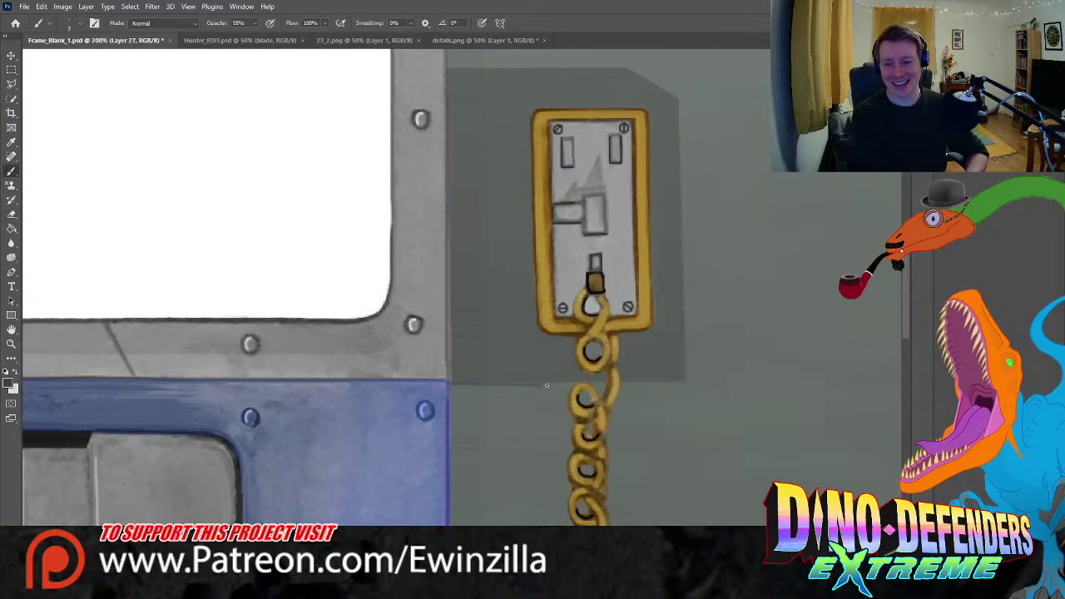
pyautogui.hotkey('ctrl', 'z')
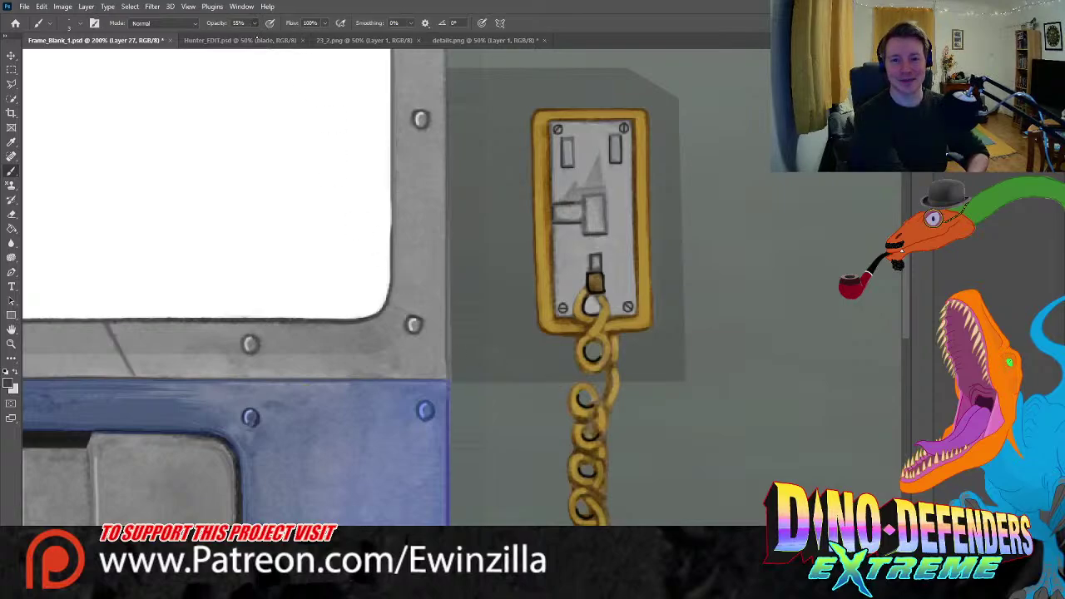
pyautogui.press('0')
pyautogui.moveTo(449, 384); pyautogui.dragTo(604, 384)
pyautogui.hotkey('ctrl', 'z')
pyautogui.moveTo(451, 384); pyautogui.dragTo(604, 384)
pyautogui.hotkey('ctrl', 'z')
pyautogui.moveTo(476, 382); pyautogui.dragTo(596, 382)
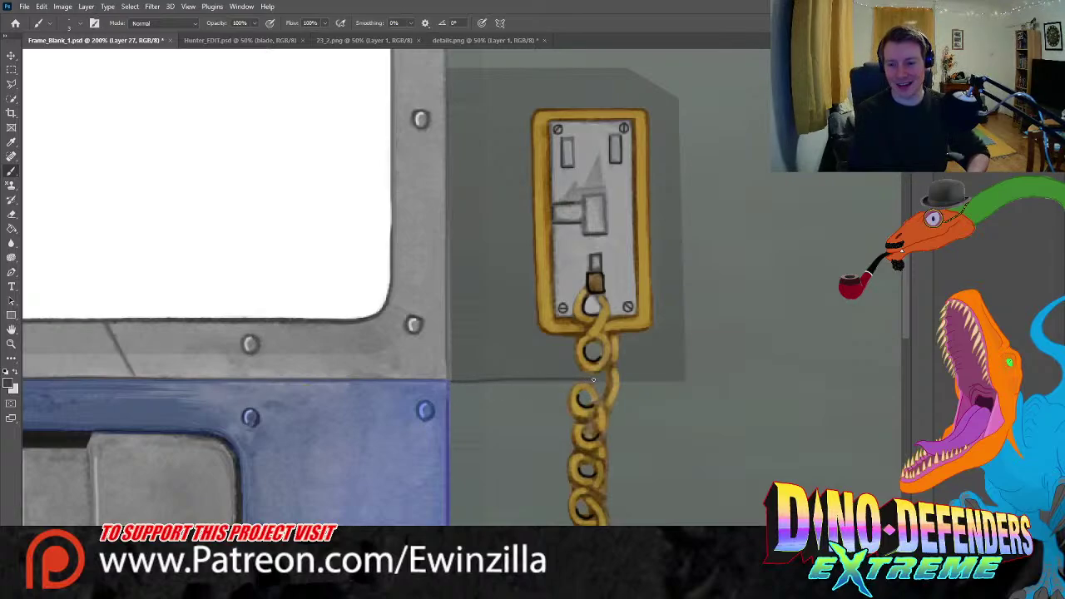
pyautogui.hotkey('ctrl', 'z')
pyautogui.moveTo(452, 382); pyautogui.dragTo(595, 381)
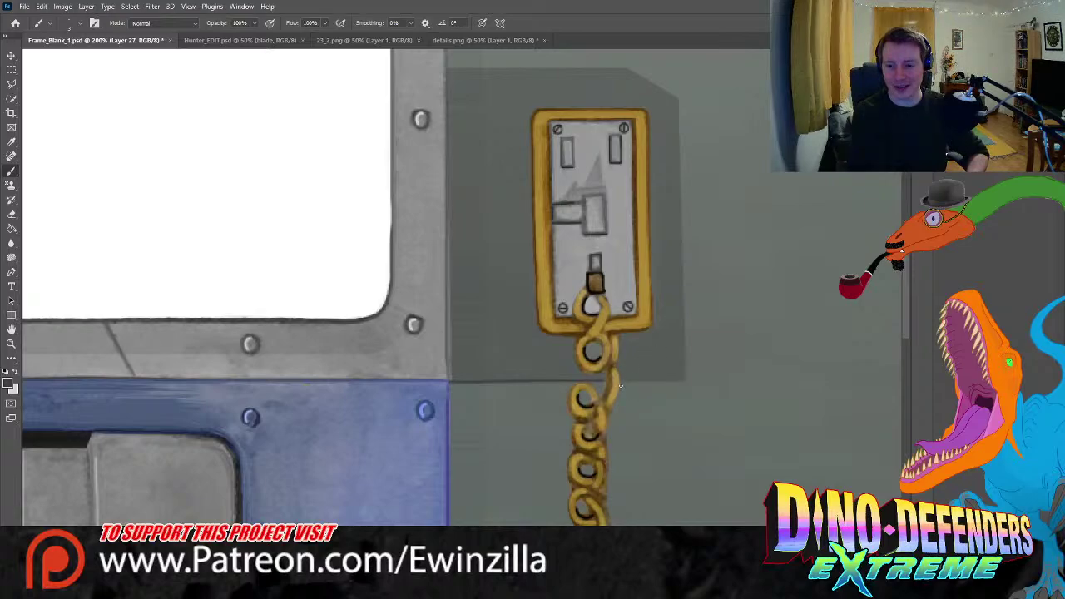
# - Extend the thin dark line along the shaded panel's lower edge from the chain to the panel's outer corner
pyautogui.moveTo(622, 381); pyautogui.dragTo(675, 381)
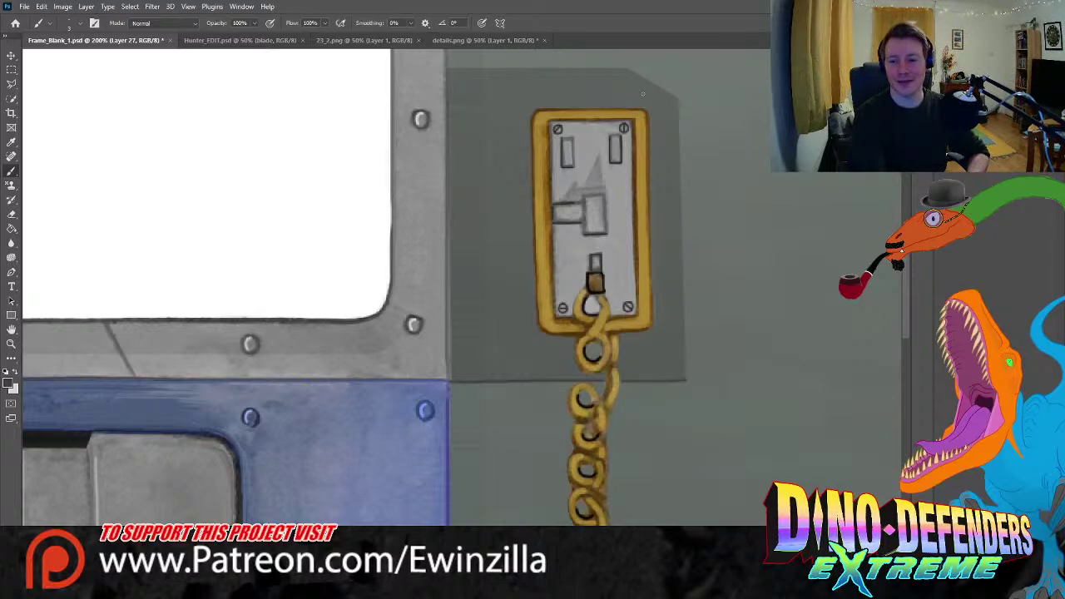
pyautogui.press('z')
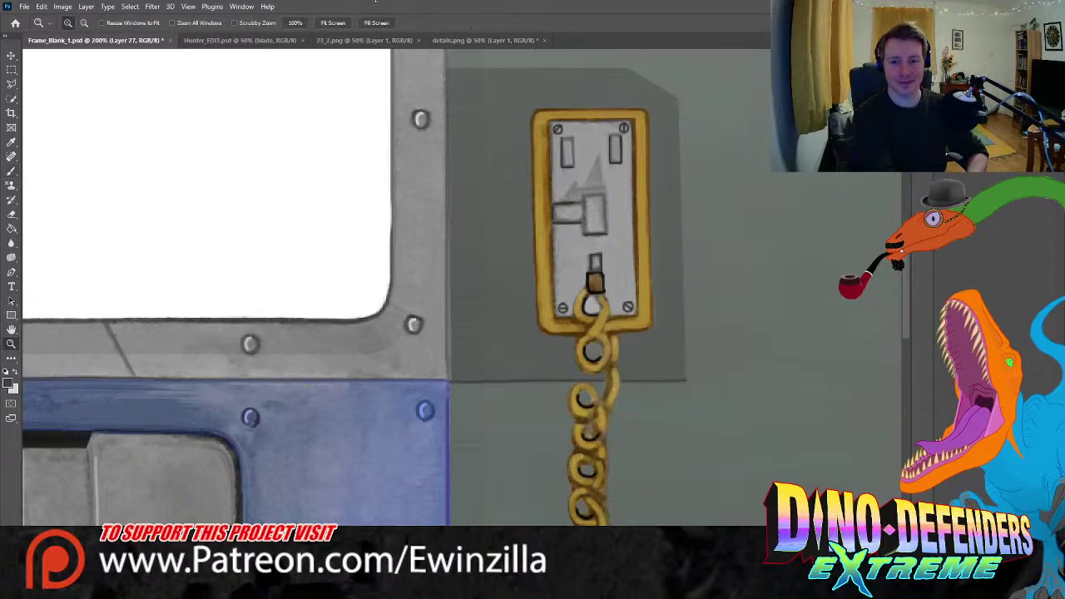
pyautogui.scroll(-6, 789, 183)
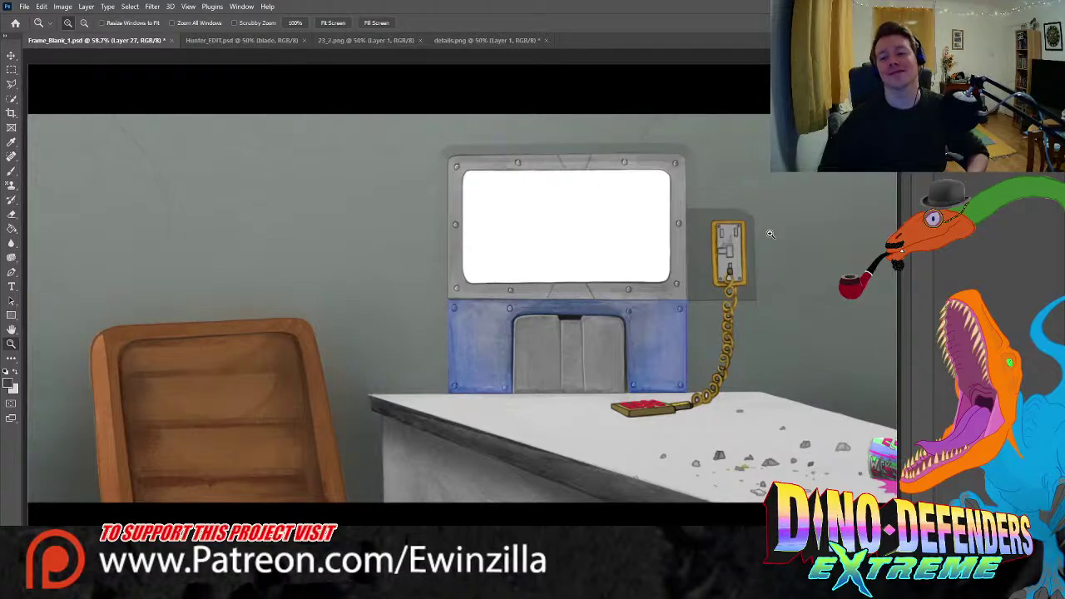
pyautogui.click(376, 22)
pyautogui.click(341, 23)
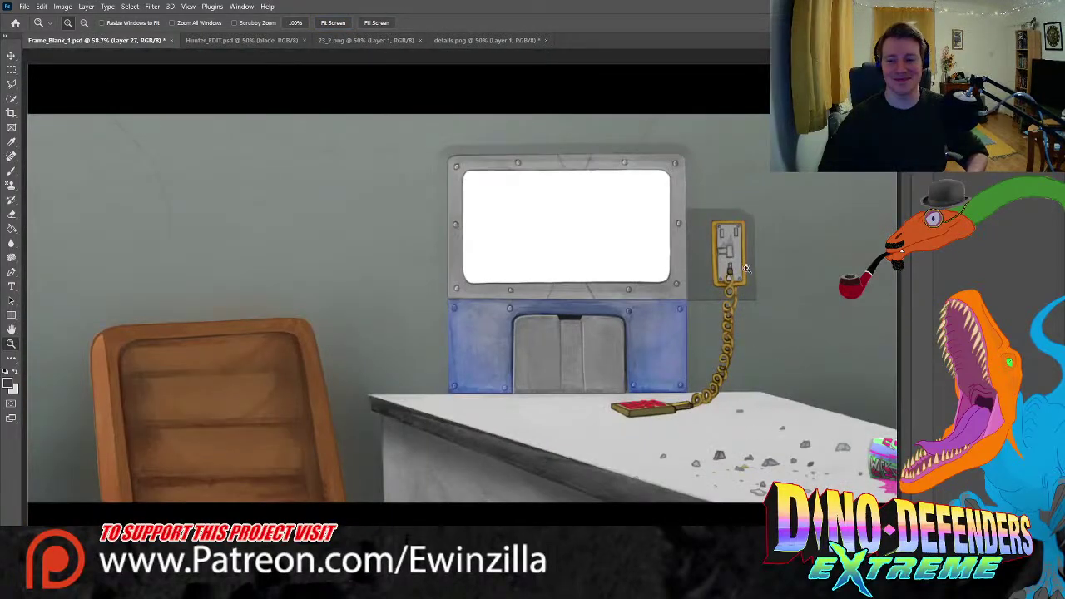
# - Set up the Sharpen tool with a much smaller brush and 100% strength, with the switch box in close view
pyautogui.click(734, 268)
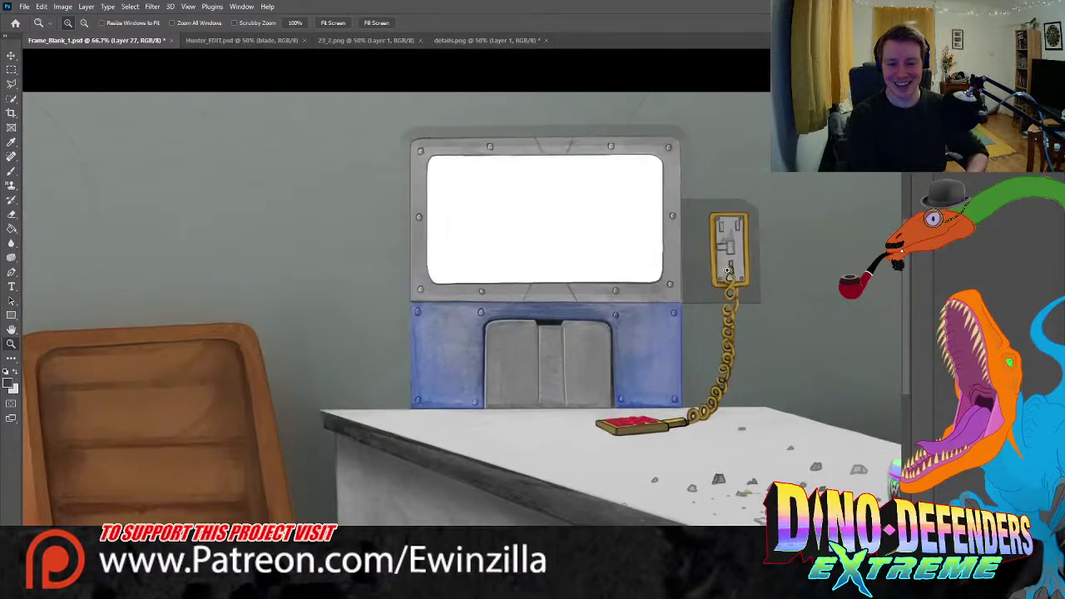
pyautogui.click(732, 269)
pyautogui.click(734, 268)
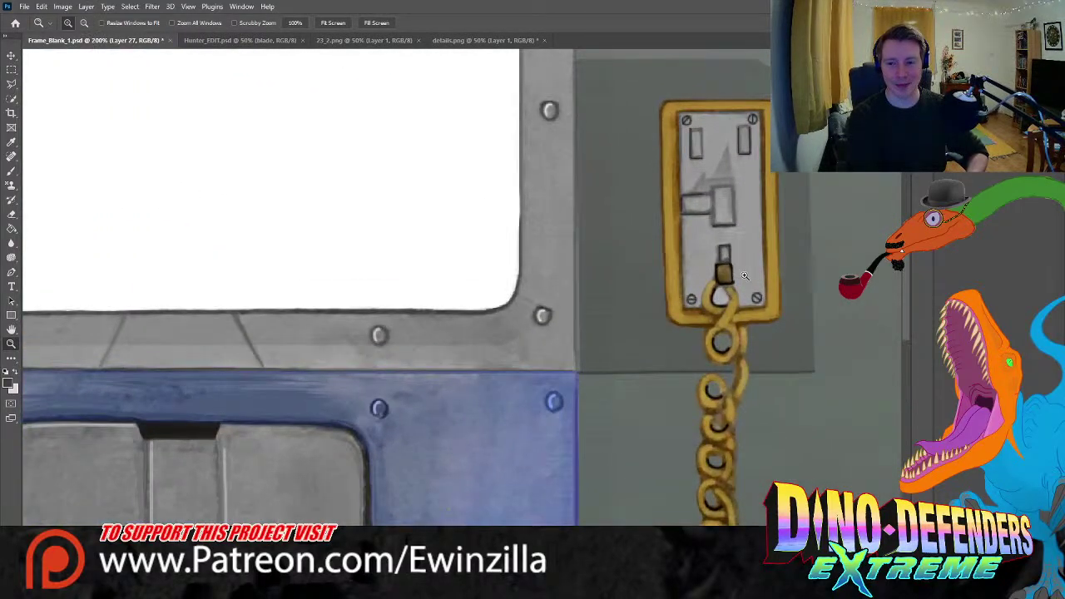
pyautogui.scroll(2, 226, 262)
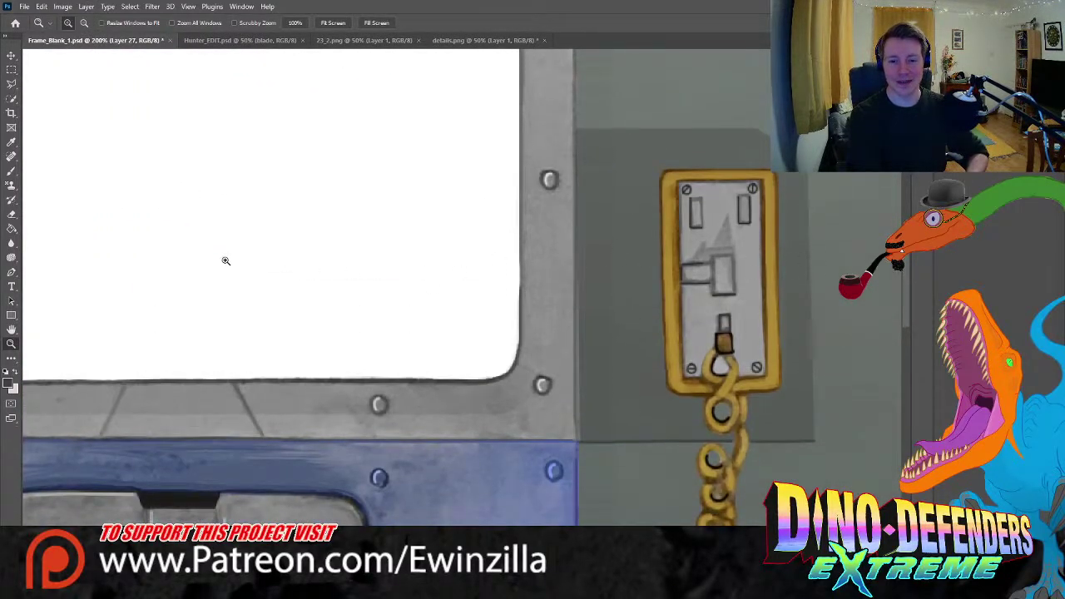
pyautogui.click(12, 243)
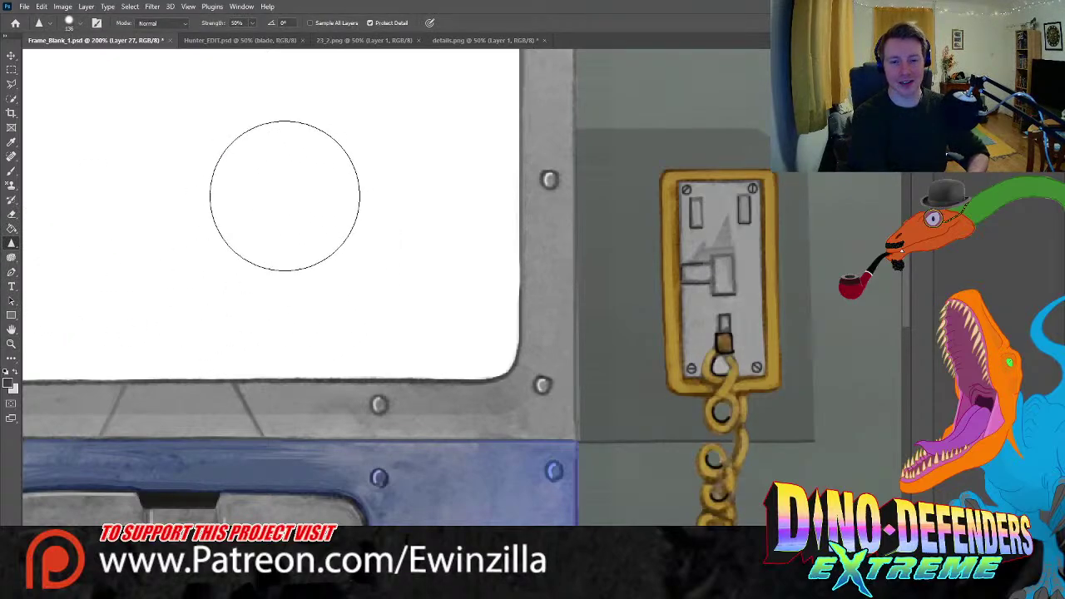
pyautogui.hotkey('shift', 'r')
pyautogui.press('[')
pyautogui.press('[')
pyautogui.press('[')
pyautogui.press('[')
pyautogui.press('[')
pyautogui.press('[')
pyautogui.press('[')
pyautogui.press('[')
pyautogui.press('[')
pyautogui.press('[')
pyautogui.press('[')
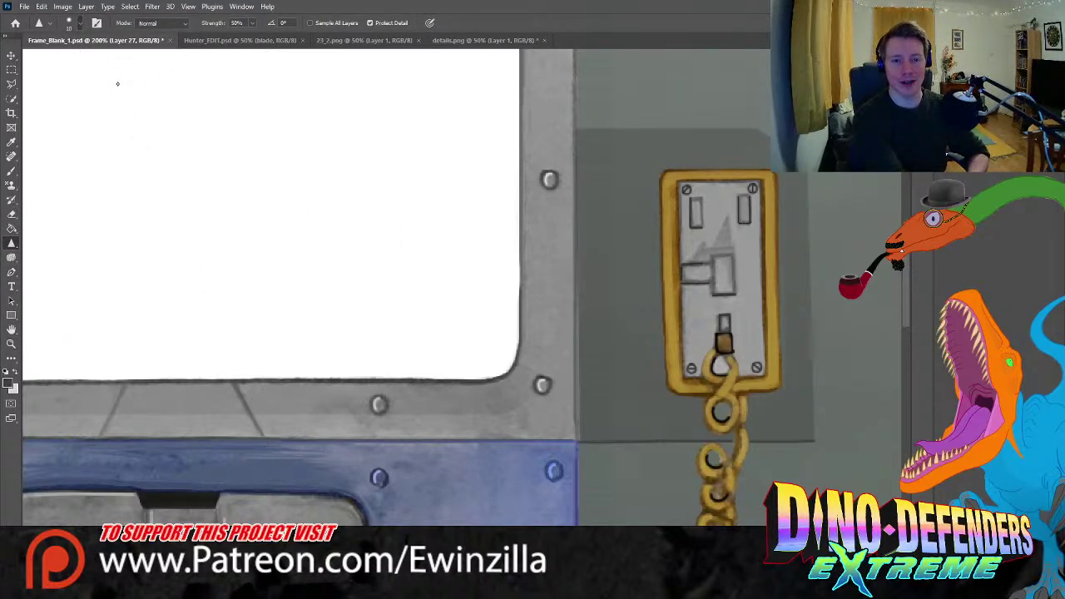
pyautogui.press(']')
pyautogui.press(']')
pyautogui.press(']')
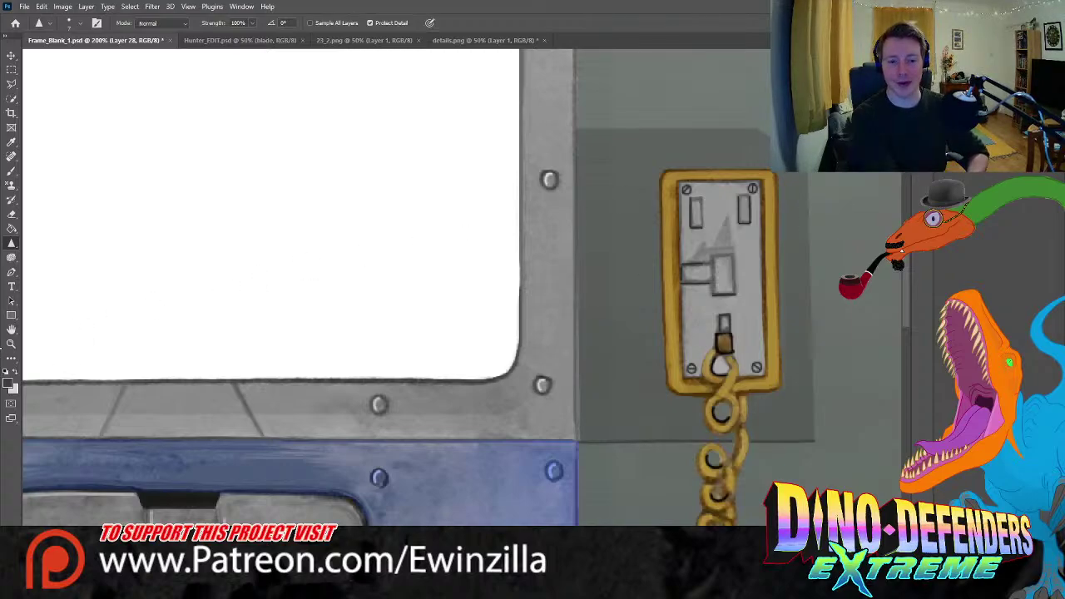
# - Fit the whole frame in view and change the Polygonal Lasso to the freehand Lasso
pyautogui.click(11, 342)
pyautogui.click(333, 22)
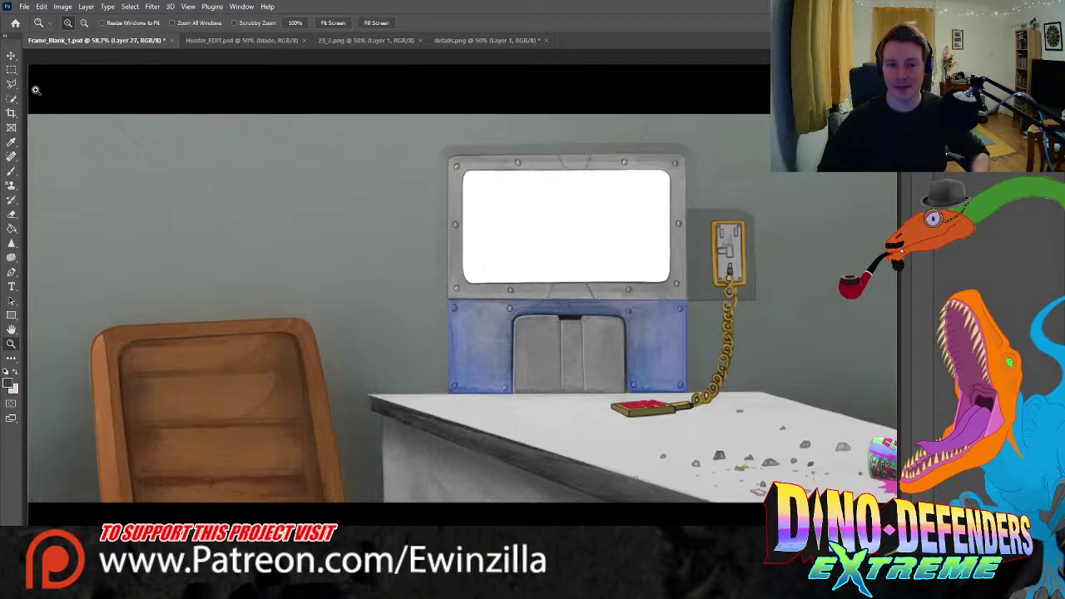
pyautogui.press('l')
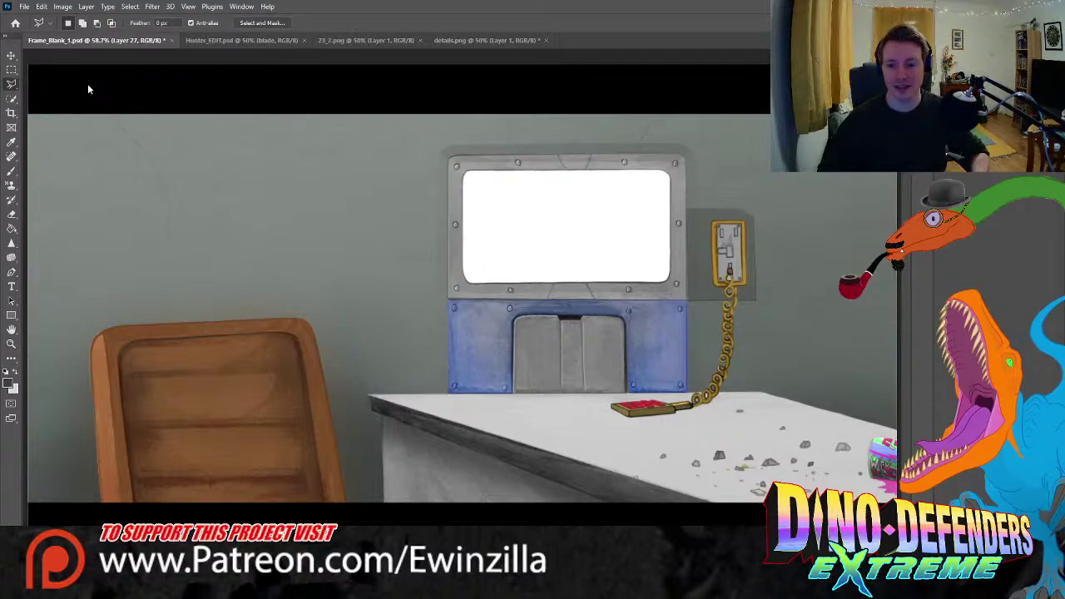
pyautogui.hotkey('shift', 'l')
pyautogui.hotkey('shift', 'l')
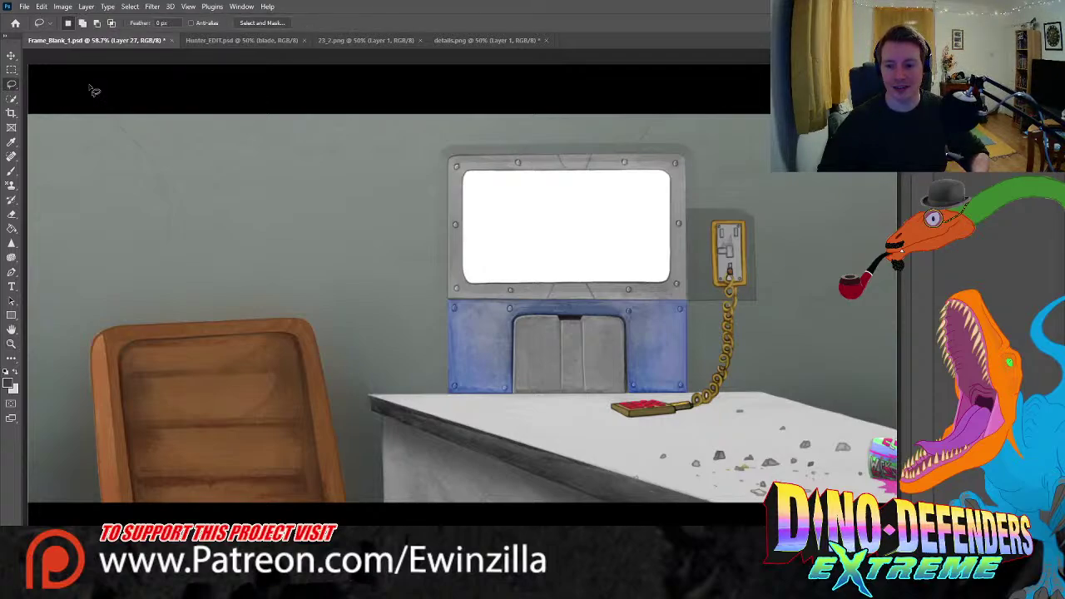
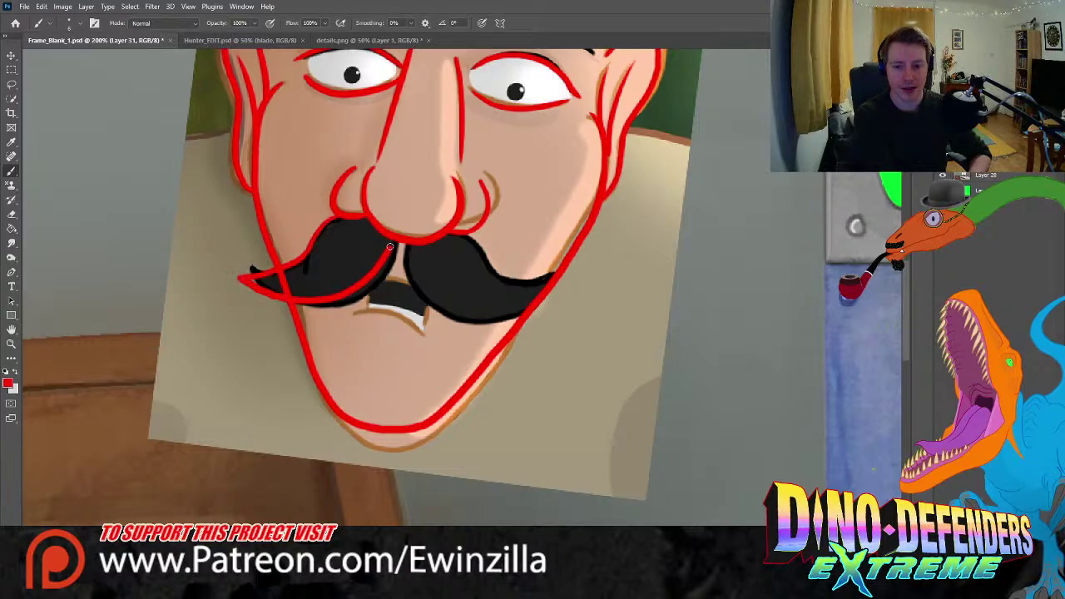
# - Outline both halves of the moustache in red over the reference face, redoing the strokes that miss its shape
pyautogui.hotkey('ctrl', 'z')
pyautogui.moveTo(344, 215)
pyautogui.mouseDown()
pyautogui.moveTo(301, 268)
pyautogui.moveTo(250, 279)
pyautogui.moveTo(302, 307)
pyautogui.moveTo(366, 285)
pyautogui.moveTo(396, 239)
pyautogui.moveTo(465, 240)
pyautogui.moveTo(509, 279)
pyautogui.moveTo(553, 283)
pyautogui.moveTo(478, 314)
pyautogui.moveTo(409, 279)
pyautogui.moveTo(412, 246)
pyautogui.mouseUp()
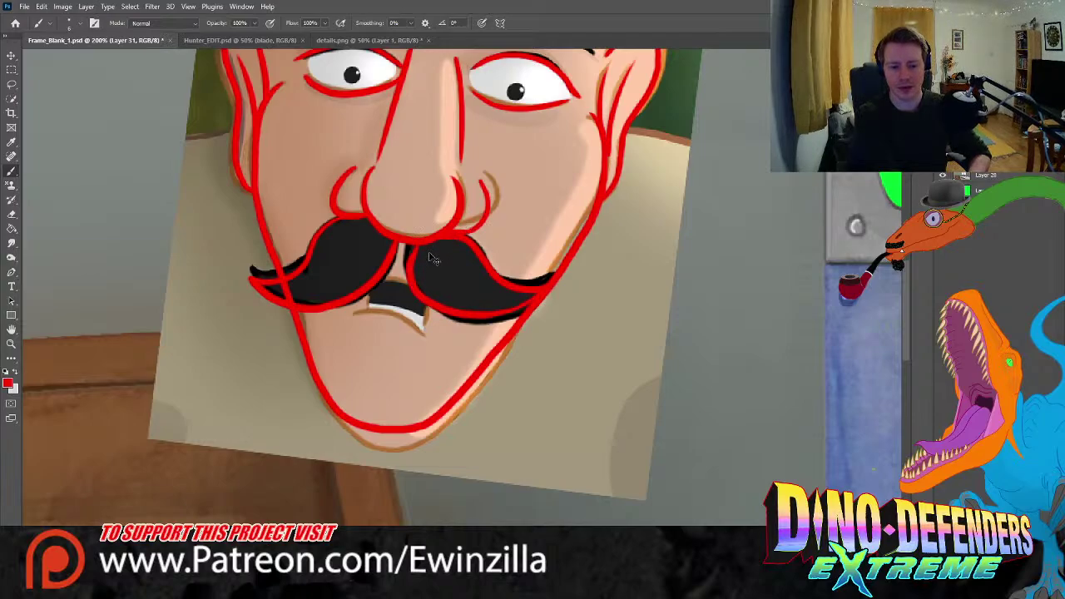
pyautogui.hotkey('ctrl', 'z')
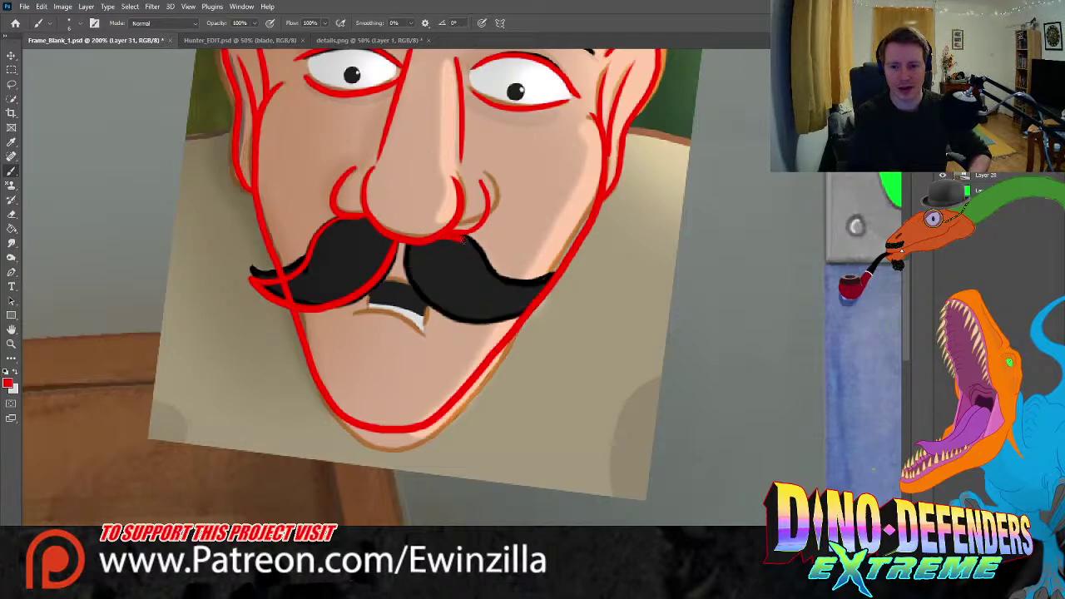
pyautogui.moveTo(462, 238)
pyautogui.mouseDown()
pyautogui.moveTo(509, 282)
pyautogui.moveTo(556, 284)
pyautogui.moveTo(499, 312)
pyautogui.moveTo(426, 292)
pyautogui.moveTo(429, 255)
pyautogui.moveTo(465, 243)
pyautogui.moveTo(523, 290)
pyautogui.moveTo(567, 283)
pyautogui.moveTo(532, 303)
pyautogui.moveTo(441, 309)
pyautogui.moveTo(407, 247)
pyautogui.moveTo(432, 319)
pyautogui.moveTo(524, 319)
pyautogui.moveTo(574, 283)
pyautogui.moveTo(529, 295)
pyautogui.moveTo(462, 236)
pyautogui.mouseUp()
pyautogui.hotkey('ctrl', 'z')
pyautogui.hotkey('ctrl', 'z')
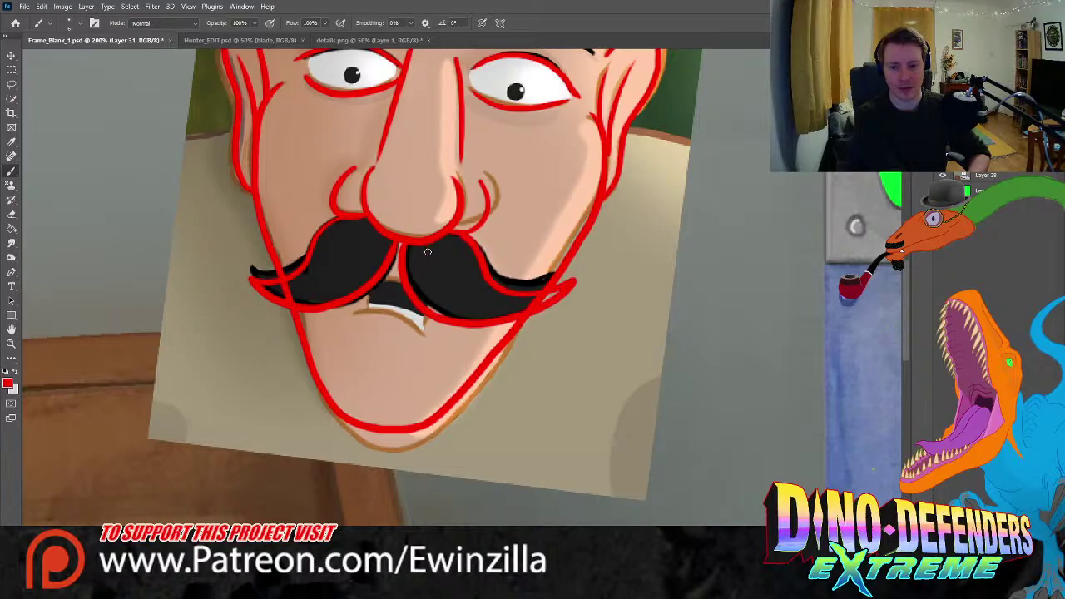
# - Delete the reference face picture from behind the red line sketch
pyautogui.click(12, 242)
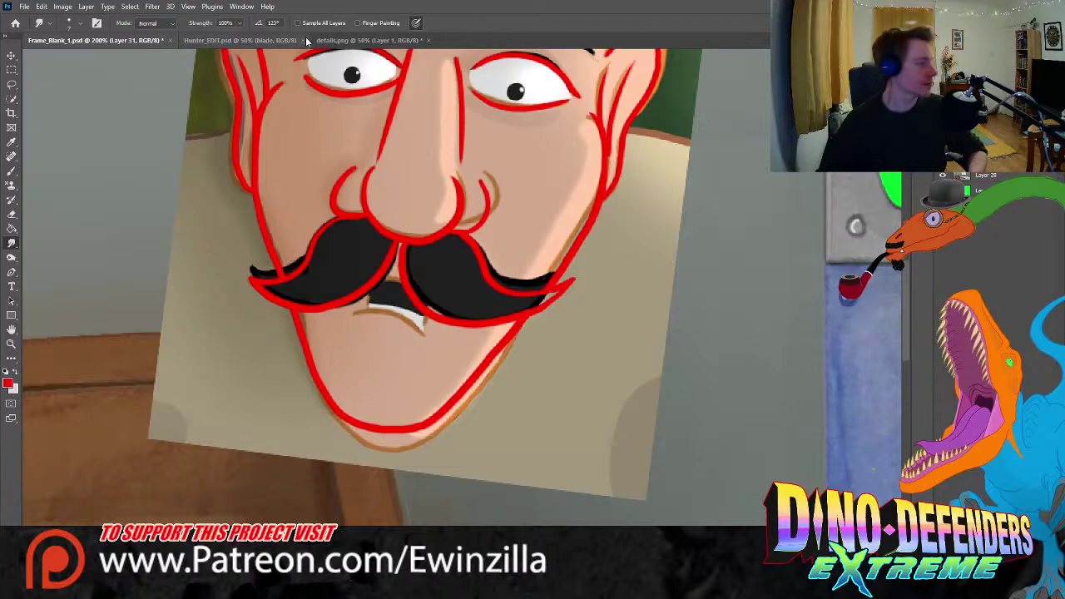
pyautogui.click(12, 343)
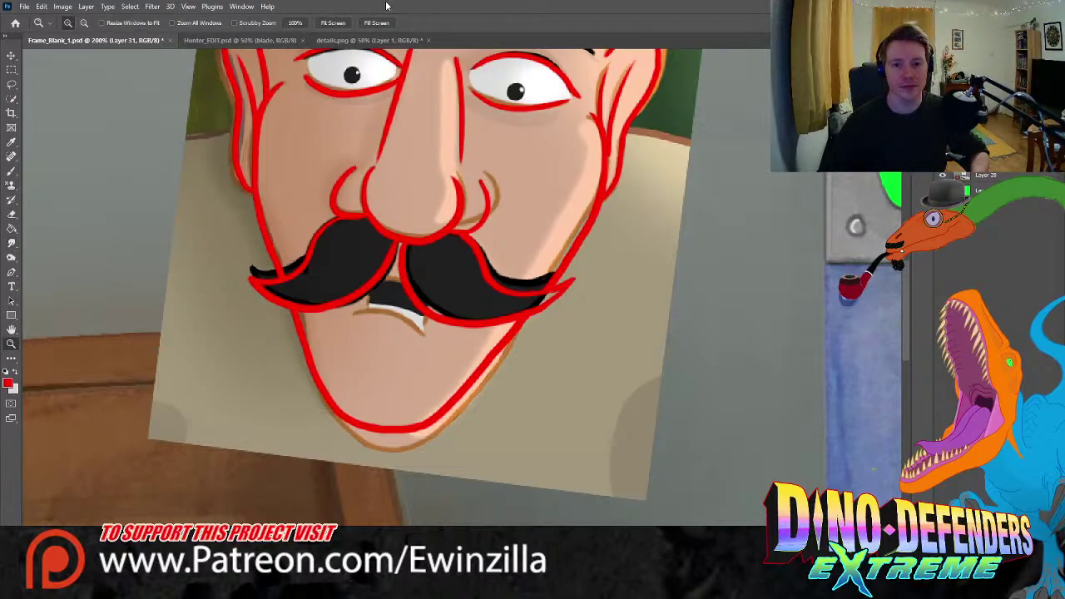
pyautogui.click(332, 23)
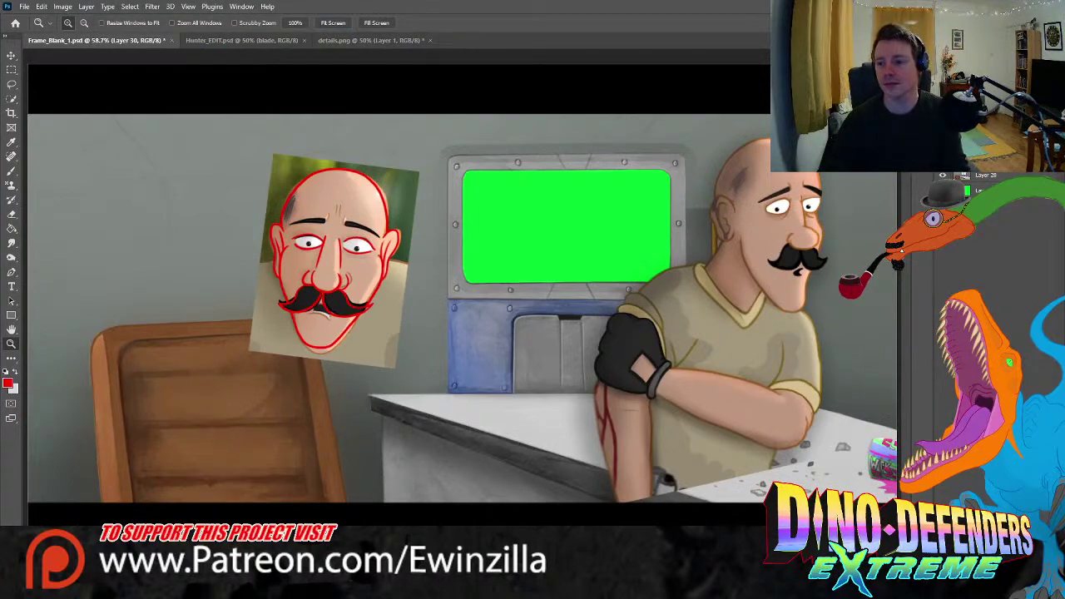
pyautogui.press('Delete')
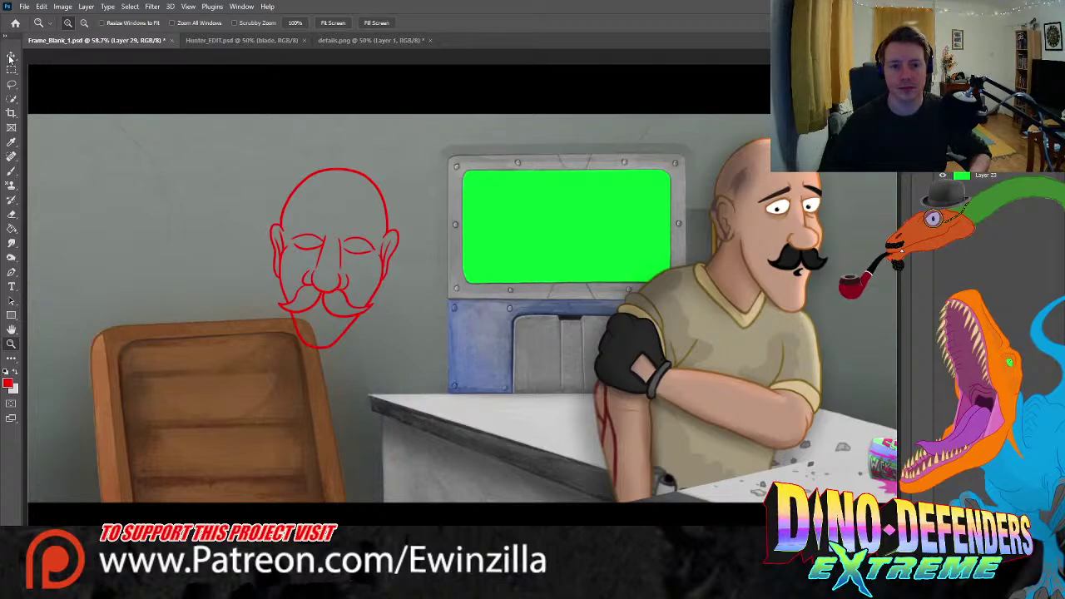
# - Move the coloured character over to the chair and rotate him to about -41° behind the red face sketch
pyautogui.press('v')
pyautogui.moveTo(803, 295); pyautogui.dragTo(371, 319)
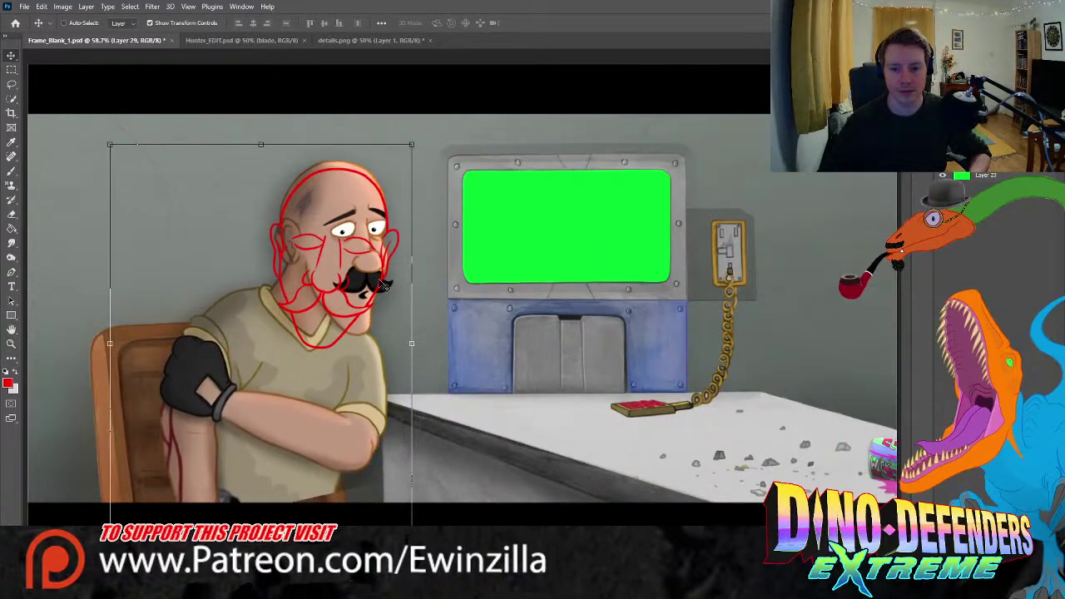
pyautogui.moveTo(420, 139); pyautogui.dragTo(308, 140)
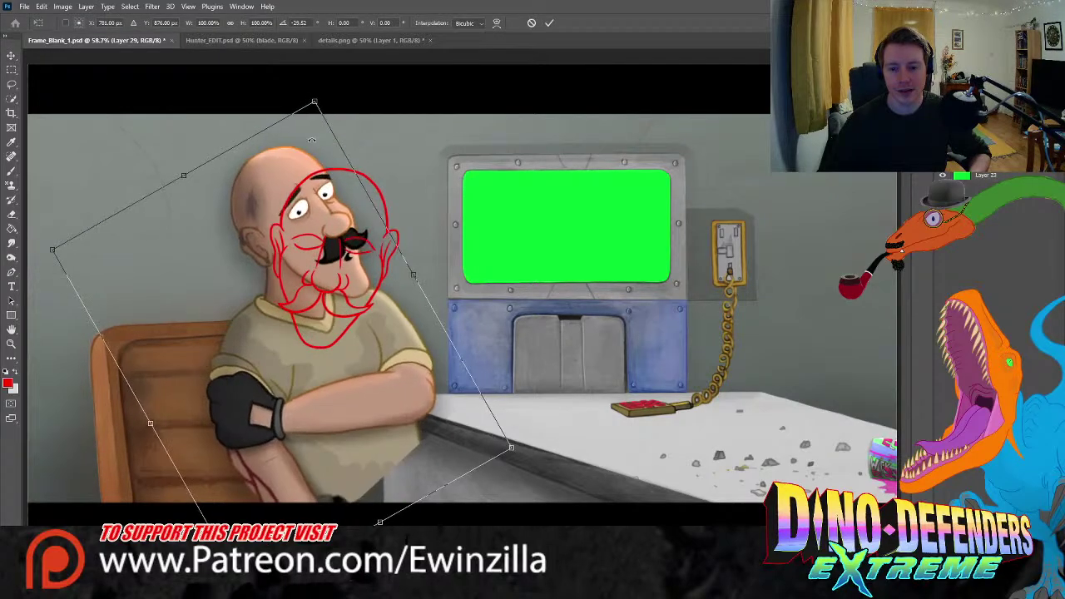
pyautogui.moveTo(335, 240); pyautogui.dragTo(423, 288)
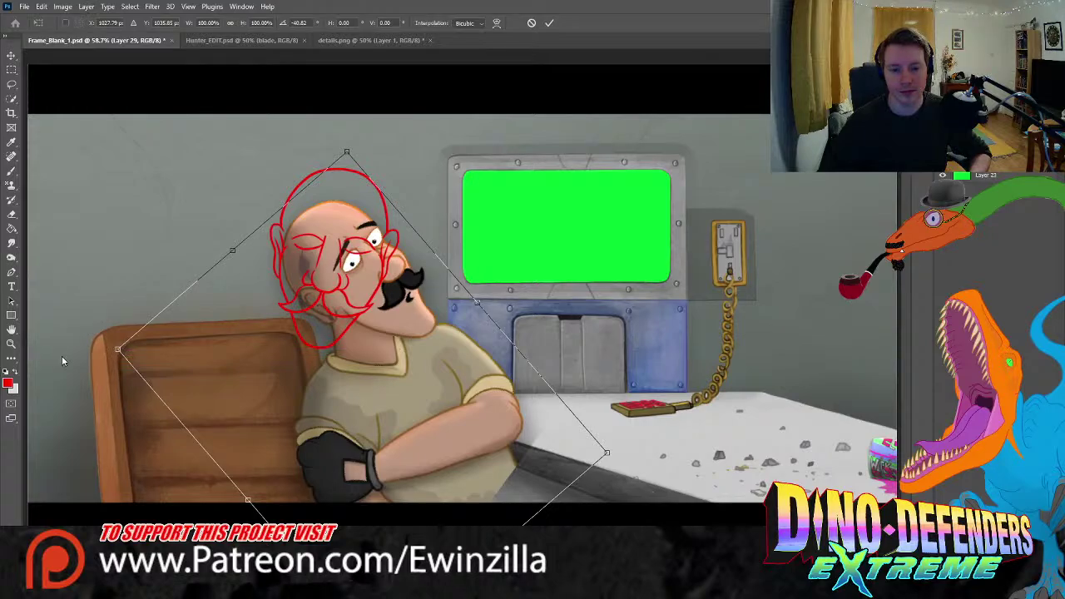
# - Fade the character and background behind the red sketch with a semi-transparent white fill on a new layer named w
pyautogui.click(11, 343)
pyautogui.click(364, 380)
pyautogui.click(364, 379)
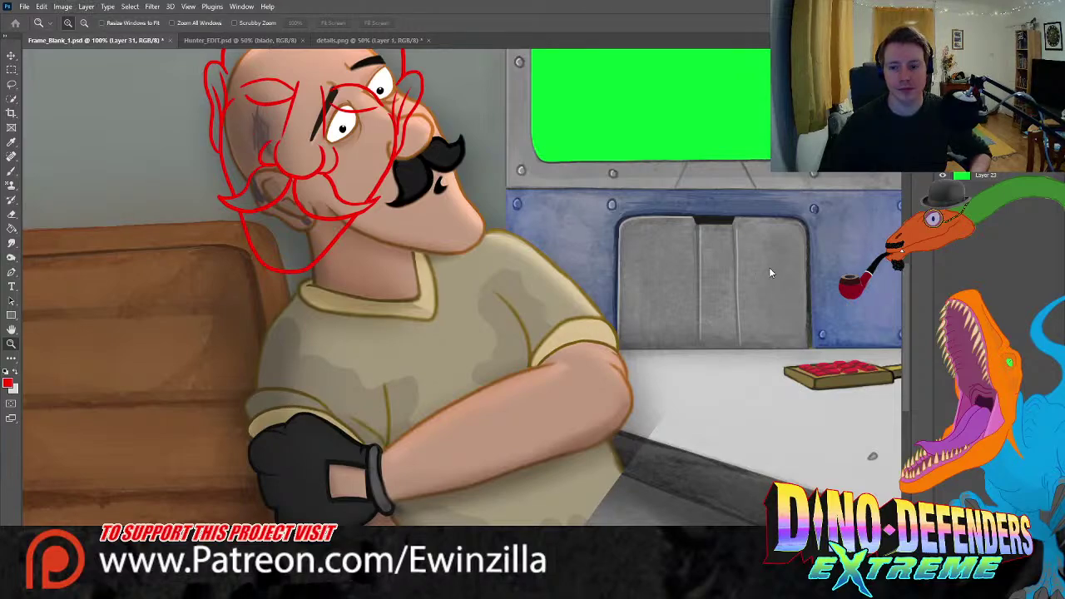
pyautogui.hotkey('ctrl', 'shift', 'alt', 'n')
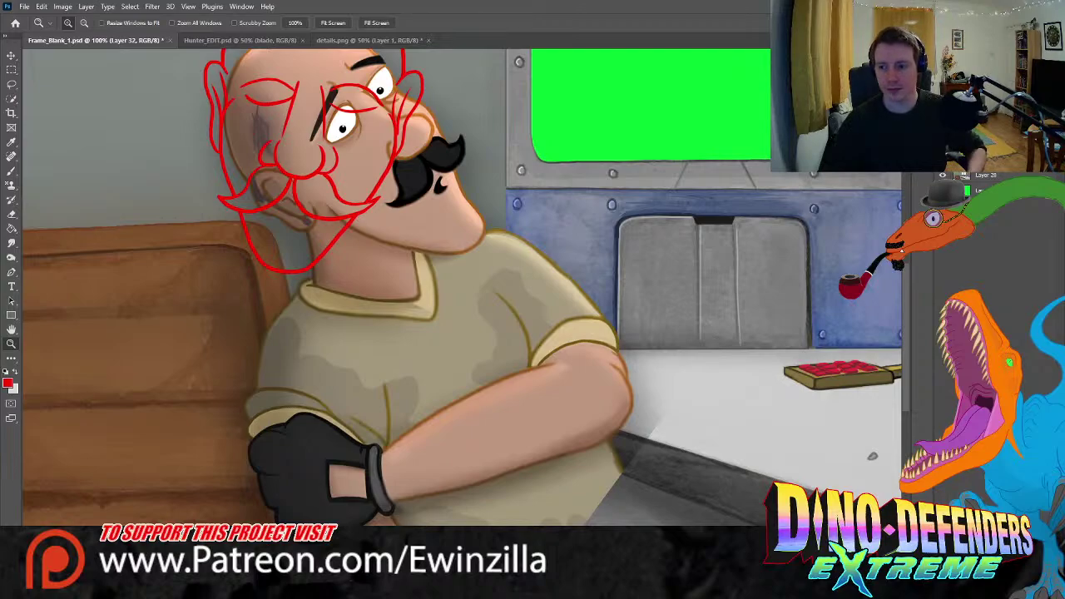
pyautogui.click(11, 228)
pyautogui.click(15, 374)
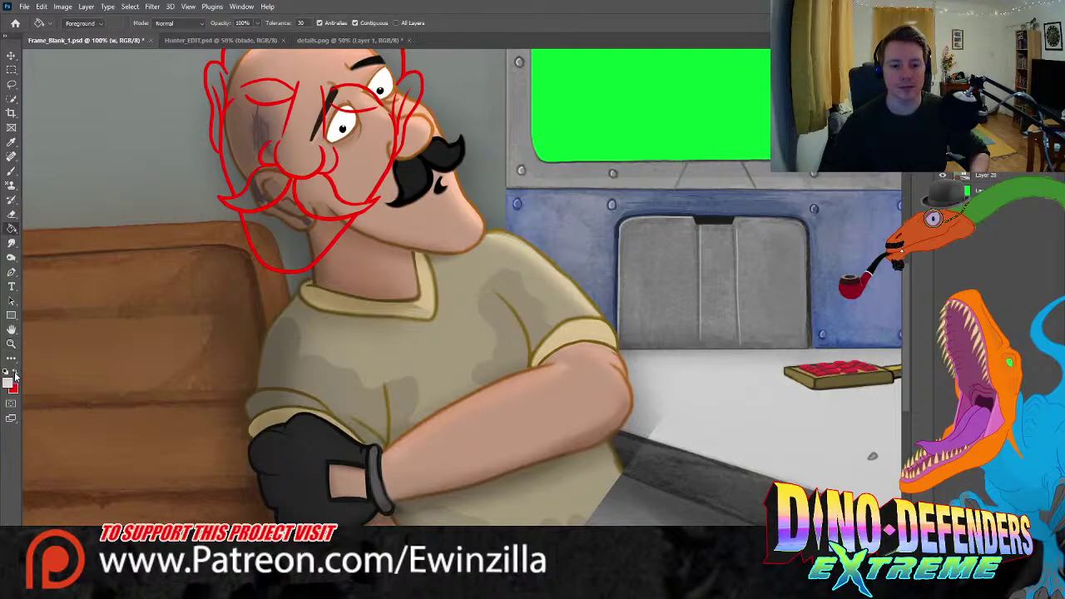
pyautogui.press('i')
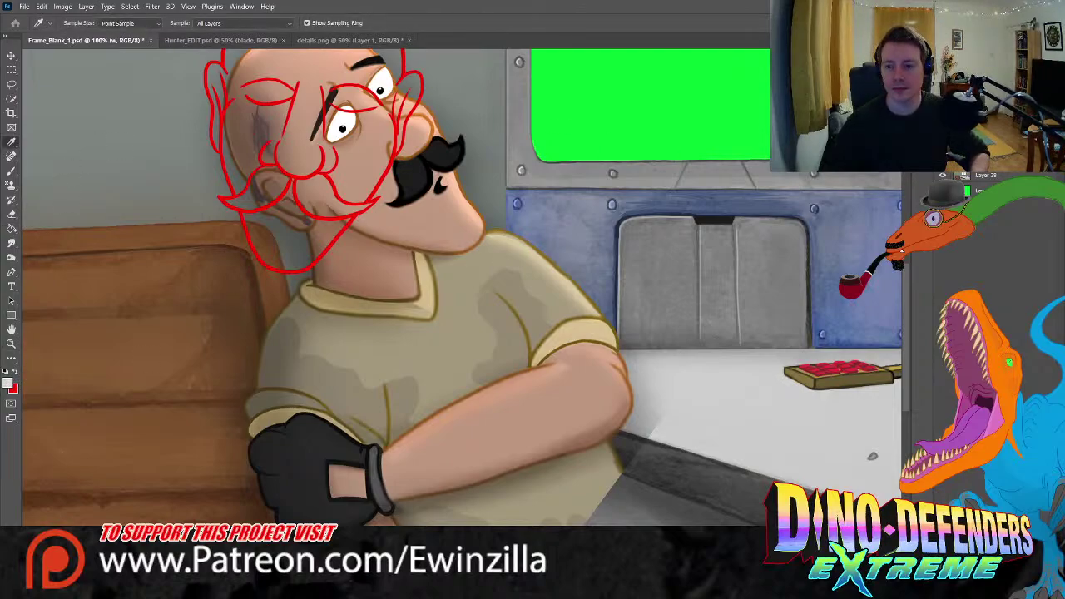
pyautogui.press('g')
pyautogui.click(694, 203)
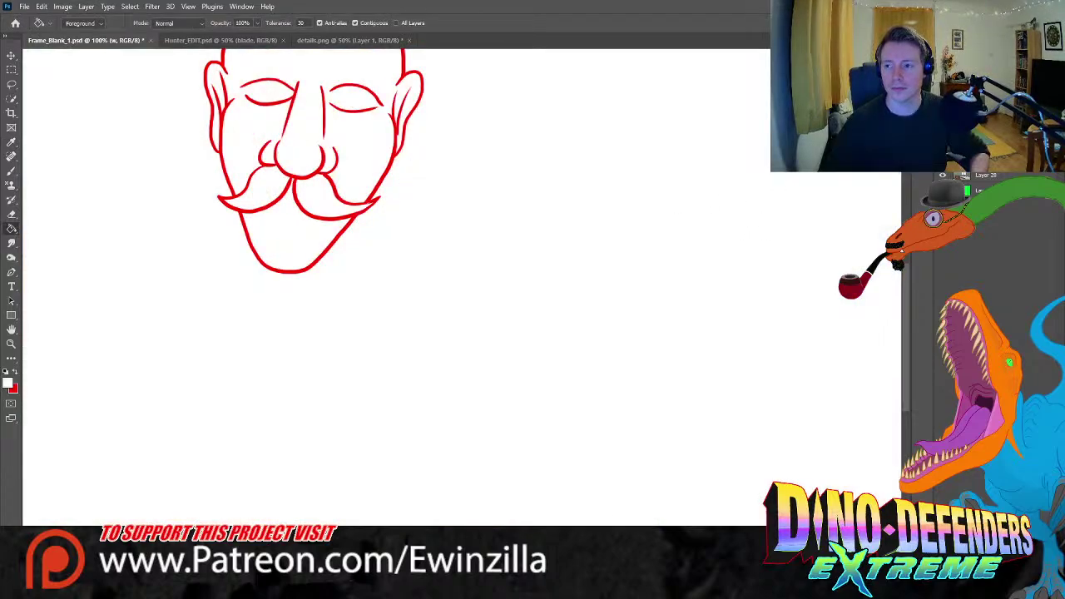
pyautogui.click(1024, 87)
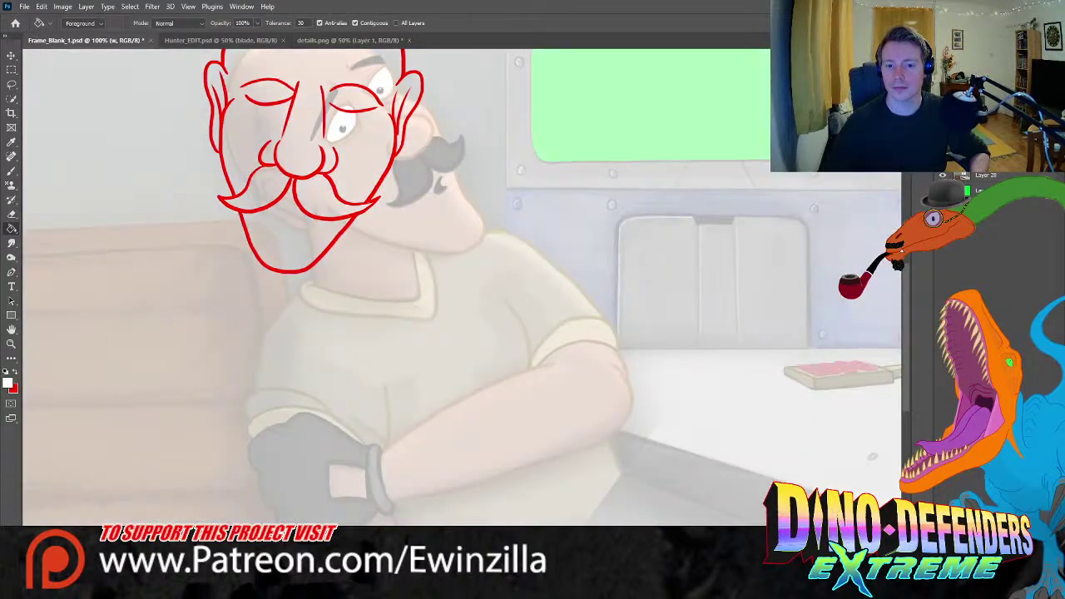
pyautogui.click(986, 129)
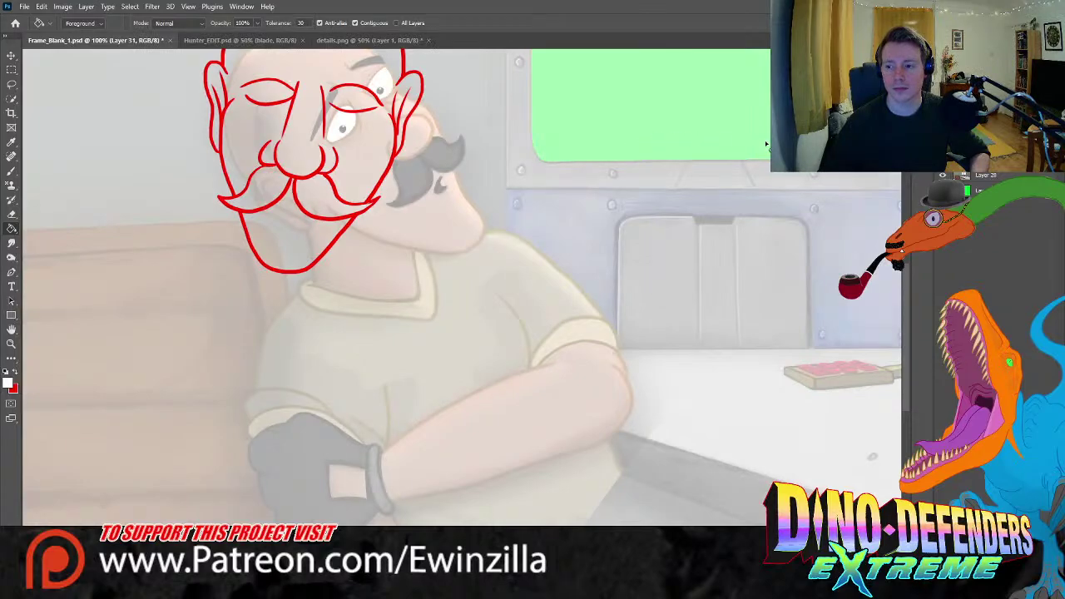
# - Trace the character's shoulder and the sleeve cuff above the crossed forearm in red on the face sketch layer
pyautogui.click(11, 171)
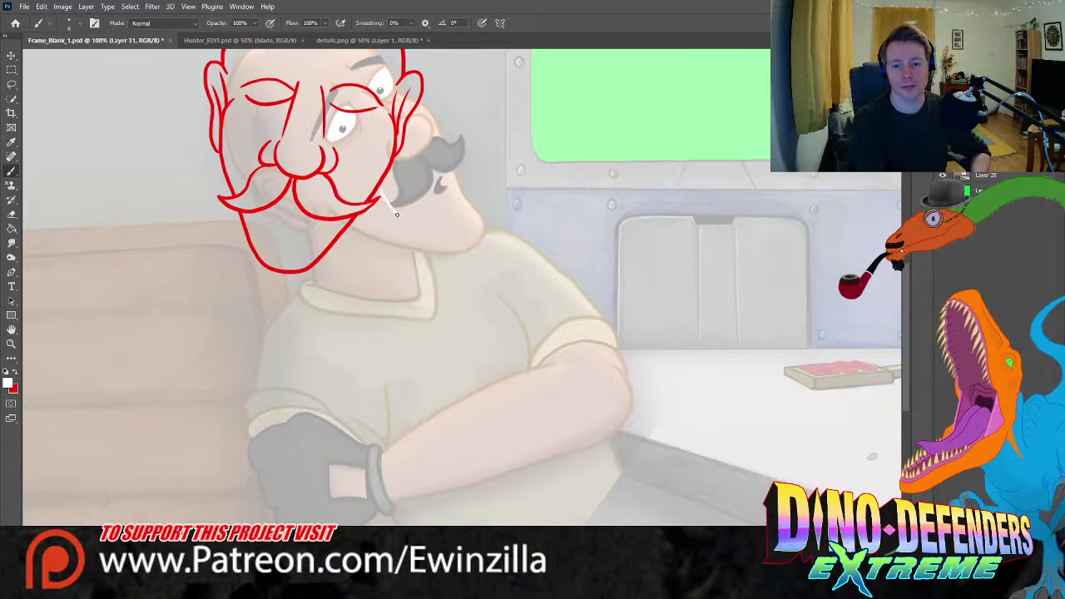
pyautogui.press('x')
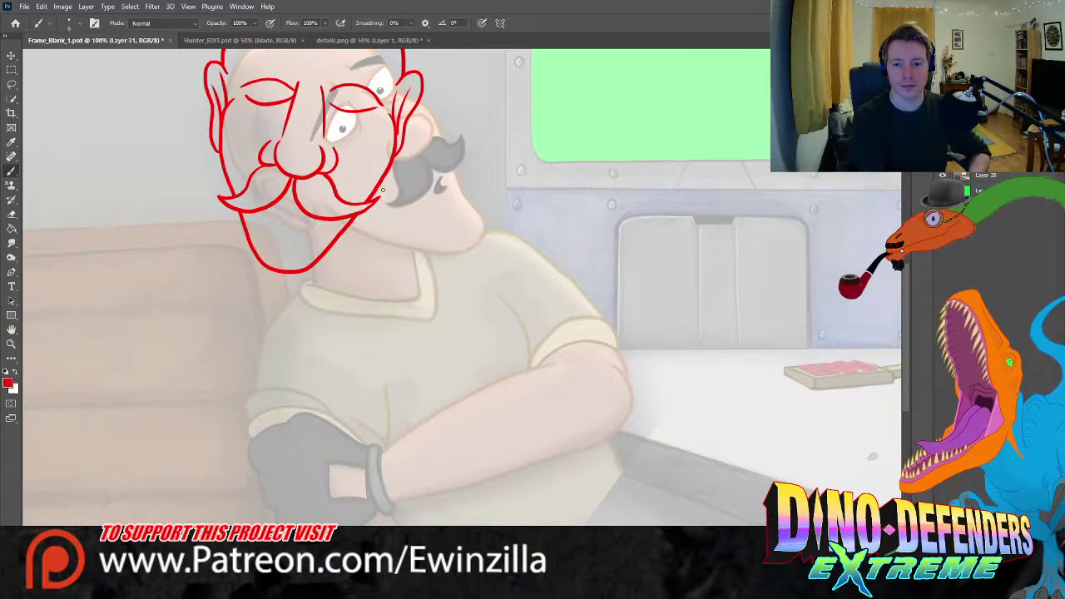
pyautogui.moveTo(384, 184)
pyautogui.mouseDown()
pyautogui.moveTo(439, 223)
pyautogui.moveTo(530, 250)
pyautogui.moveTo(601, 321)
pyautogui.mouseUp()
pyautogui.hotkey('ctrl', 'z')
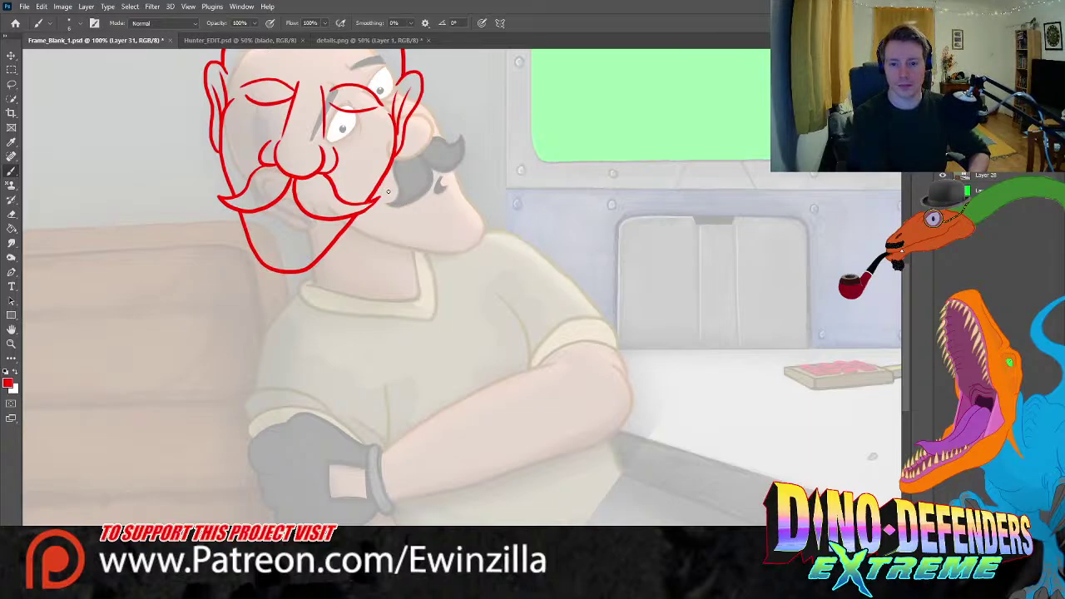
pyautogui.moveTo(429, 248)
pyautogui.mouseDown()
pyautogui.moveTo(491, 237)
pyautogui.moveTo(562, 273)
pyautogui.moveTo(599, 310)
pyautogui.mouseUp()
pyautogui.moveTo(529, 361)
pyautogui.mouseDown()
pyautogui.moveTo(577, 322)
pyautogui.moveTo(602, 318)
pyautogui.moveTo(615, 333)
pyautogui.moveTo(617, 345)
pyautogui.moveTo(576, 344)
pyautogui.moveTo(533, 369)
pyautogui.mouseUp()
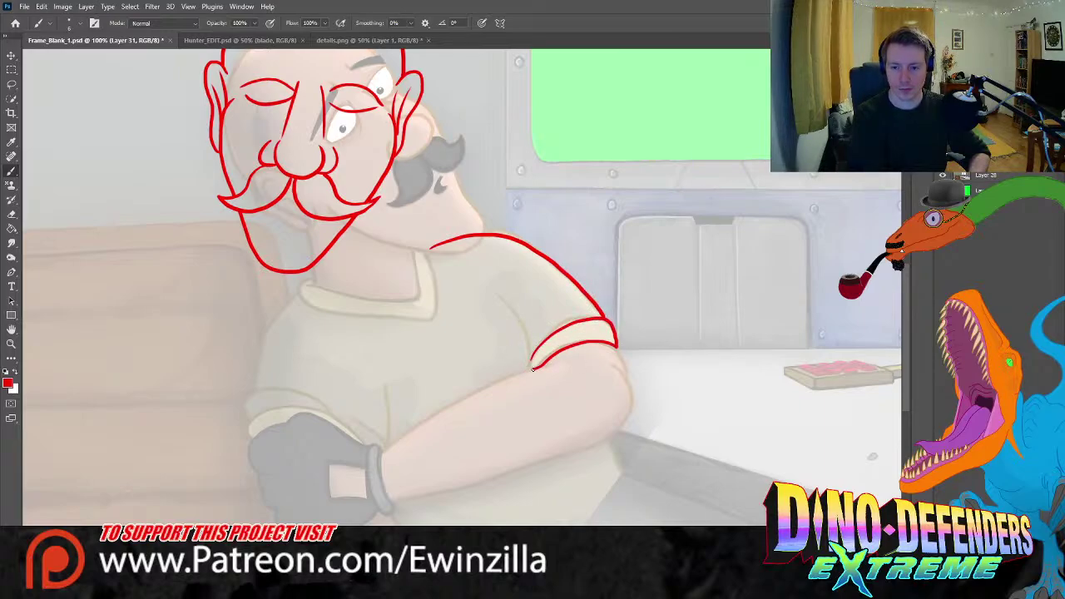
# - Trace the bent elbow and the upper and lower edges of the crossed forearm in red down to the wrist
pyautogui.moveTo(617, 345)
pyautogui.mouseDown()
pyautogui.moveTo(633, 401)
pyautogui.moveTo(626, 424)
pyautogui.mouseUp()
pyautogui.moveTo(548, 364)
pyautogui.mouseDown()
pyautogui.moveTo(473, 396)
pyautogui.moveTo(385, 466)
pyautogui.mouseUp()
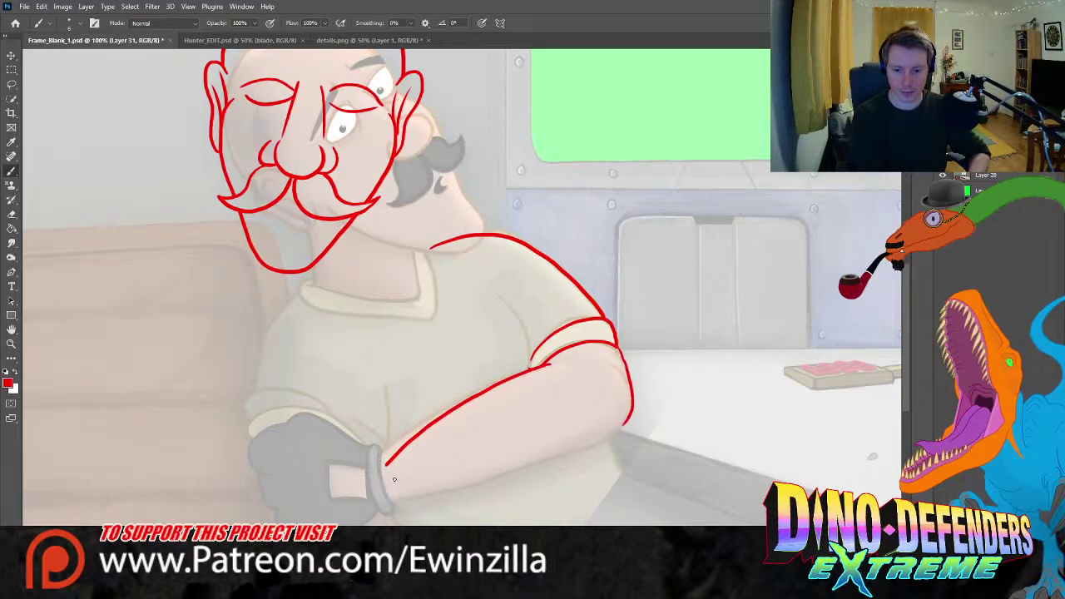
pyautogui.moveTo(625, 422); pyautogui.dragTo(413, 500)
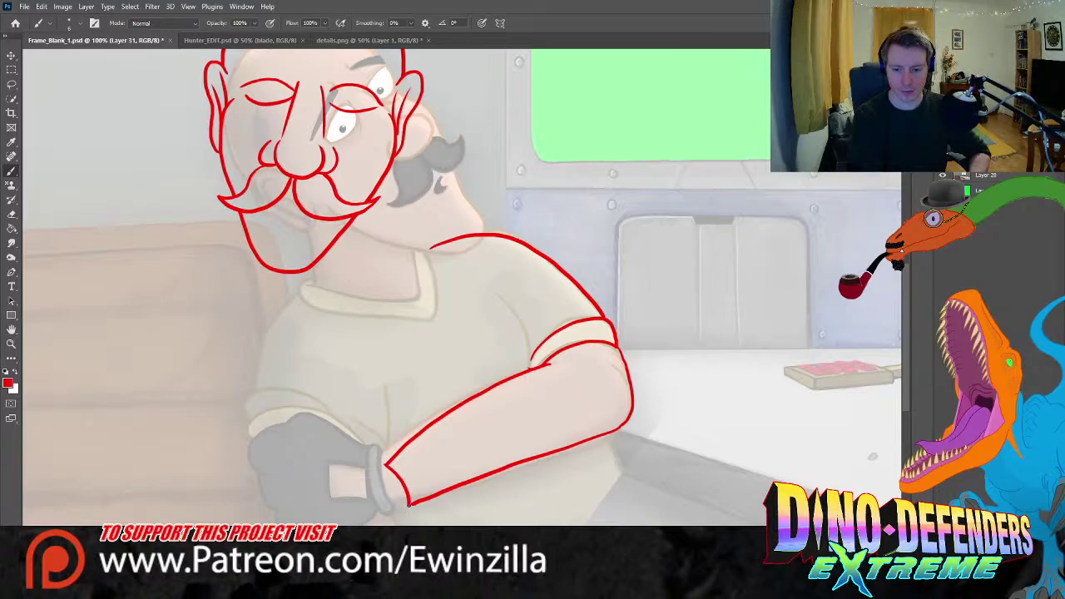
# - Outline the narrow glove band around the wrist at the end of the forearm
pyautogui.moveTo(400, 508); pyautogui.dragTo(387, 485)
pyautogui.hotkey('ctrl', 'z')
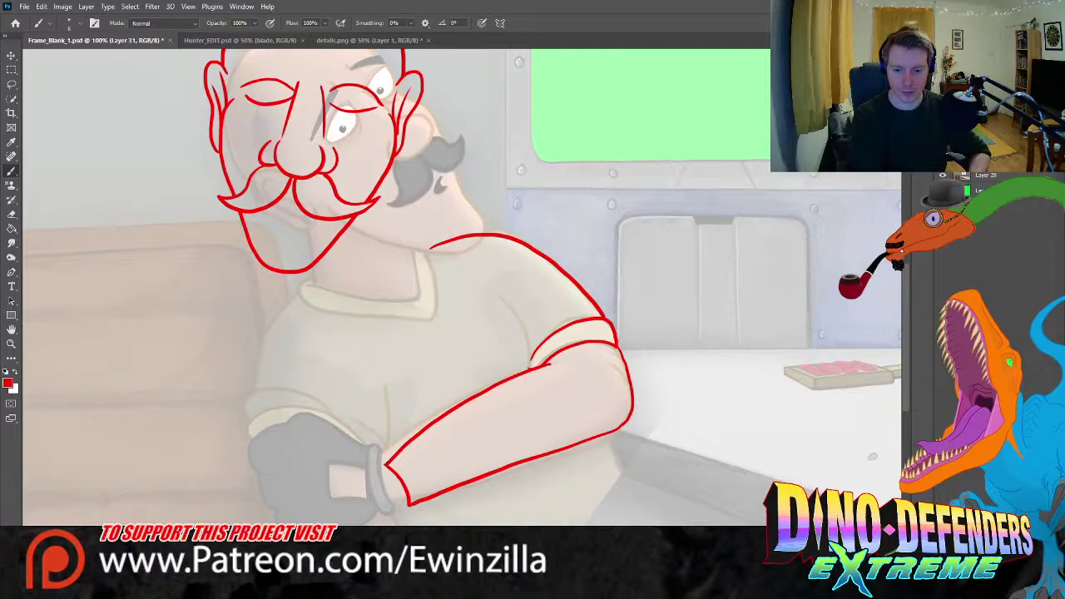
pyautogui.hotkey('ctrl', 'z')
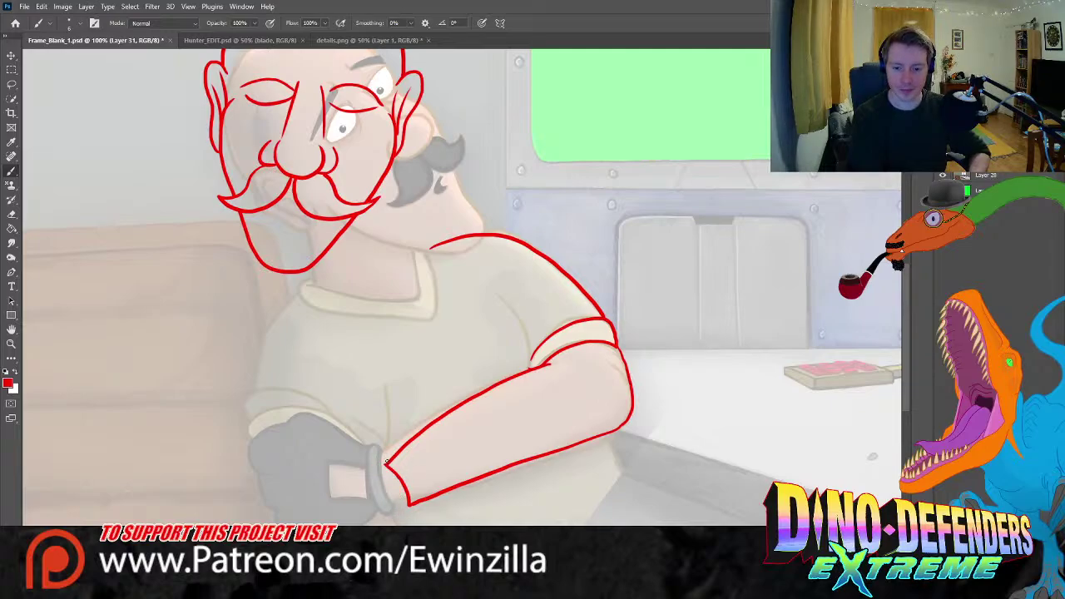
pyautogui.hotkey('ctrl', 'z')
pyautogui.moveTo(382, 467); pyautogui.dragTo(396, 492)
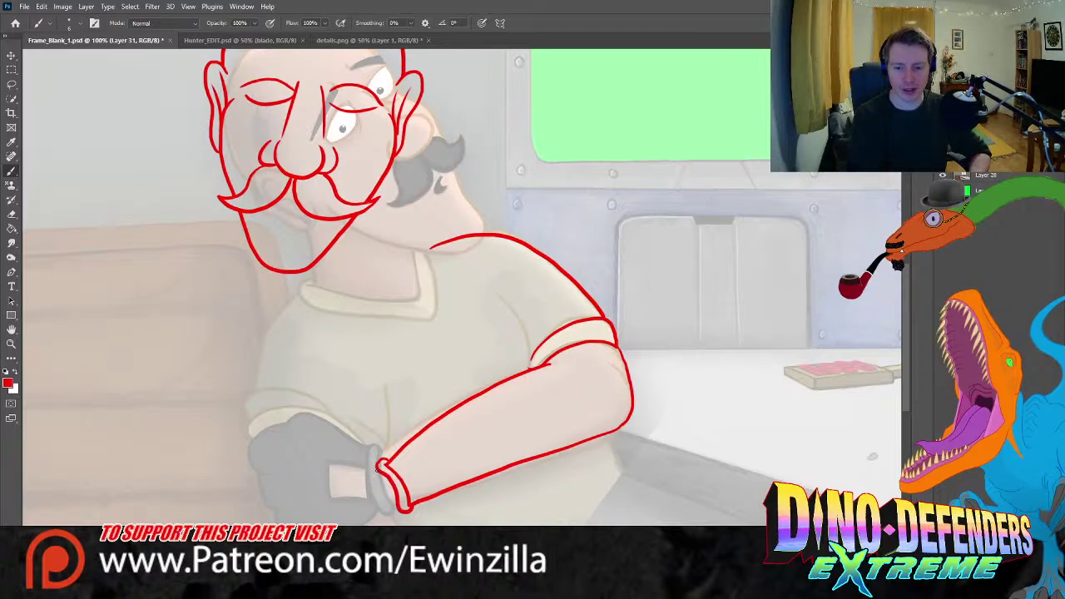
# - Sketch the hand beyond the wristband, with its curved back, lower edge and finger lines at the frame's lower edge
pyautogui.moveTo(376, 468)
pyautogui.mouseDown()
pyautogui.moveTo(336, 480)
pyautogui.moveTo(310, 511)
pyautogui.mouseUp()
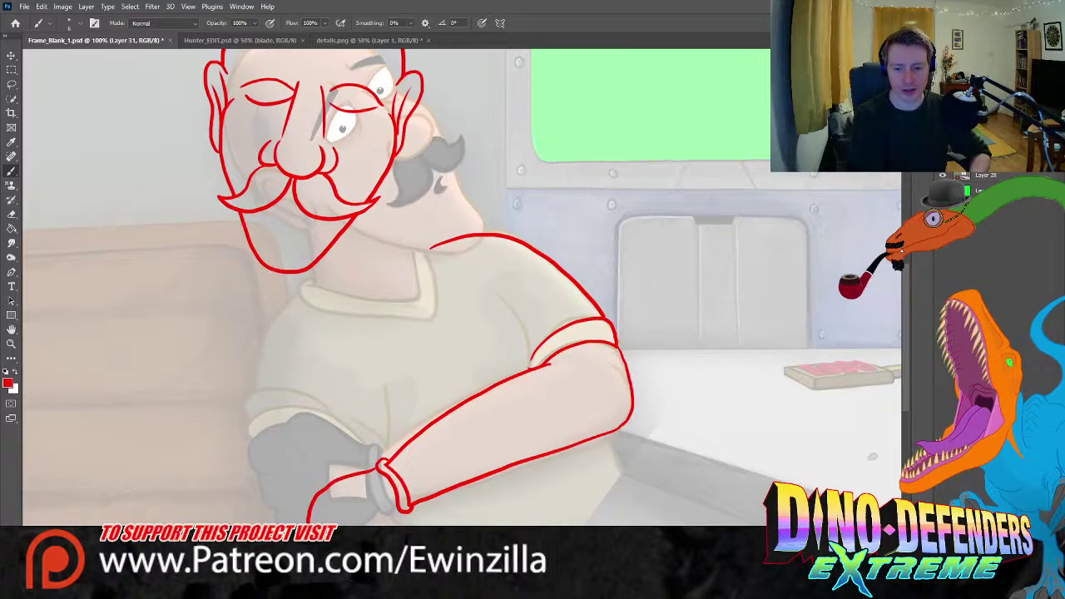
pyautogui.press('z')
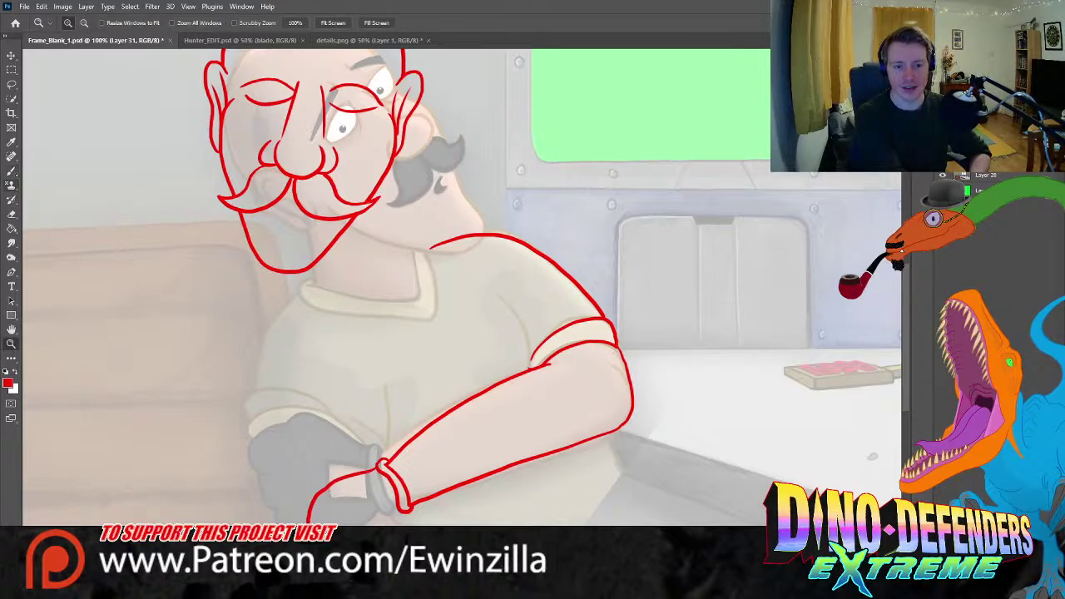
pyautogui.press('b')
pyautogui.hotkey('ctrl', 'z')
pyautogui.moveTo(378, 464)
pyautogui.mouseDown()
pyautogui.moveTo(335, 478)
pyautogui.moveTo(308, 522)
pyautogui.mouseUp()
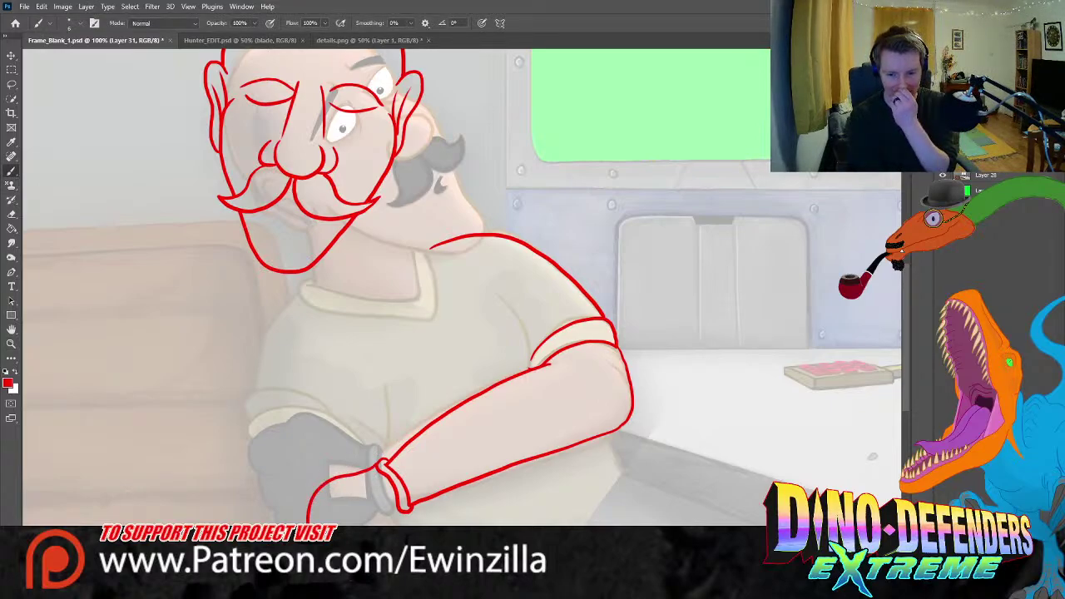
pyautogui.moveTo(378, 524)
pyautogui.mouseDown()
pyautogui.moveTo(405, 498)
pyautogui.moveTo(383, 525)
pyautogui.mouseUp()
pyautogui.hotkey('ctrl', 'z')
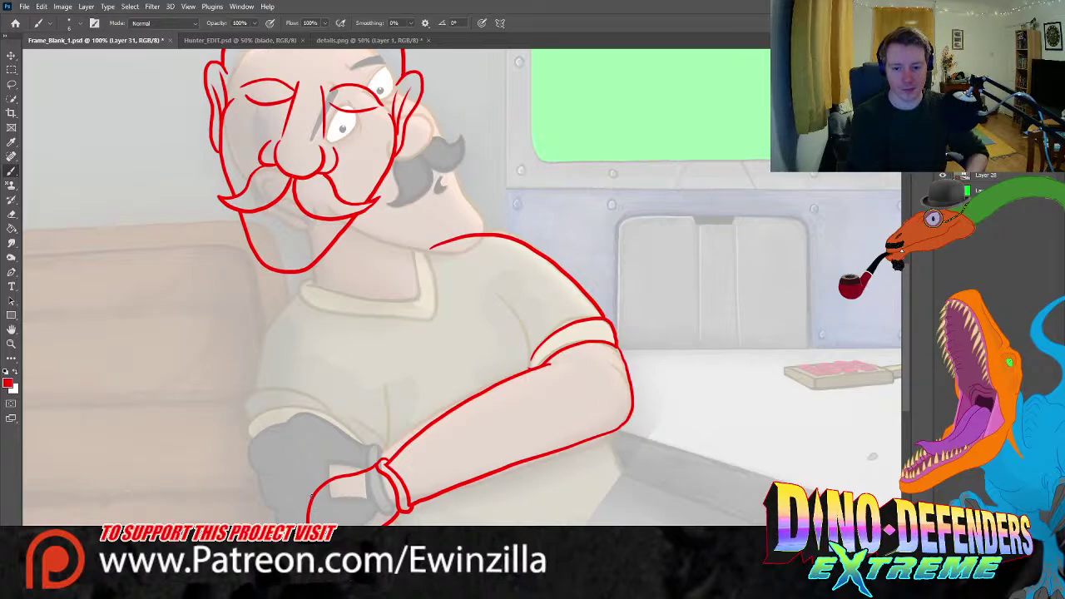
pyautogui.moveTo(313, 493); pyautogui.dragTo(295, 521)
pyautogui.click(12, 242)
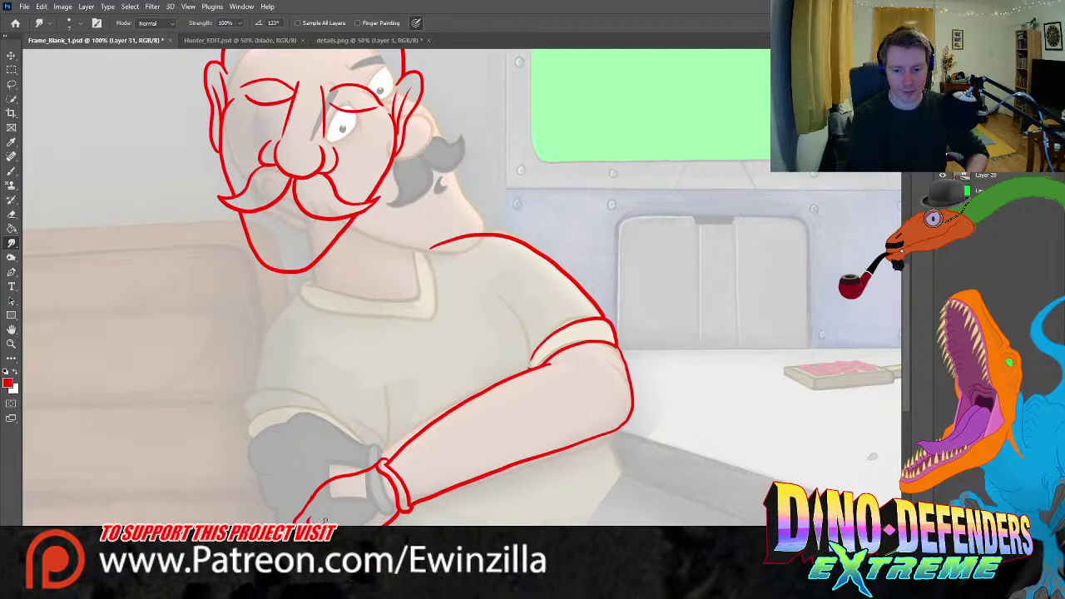
pyautogui.press('b')
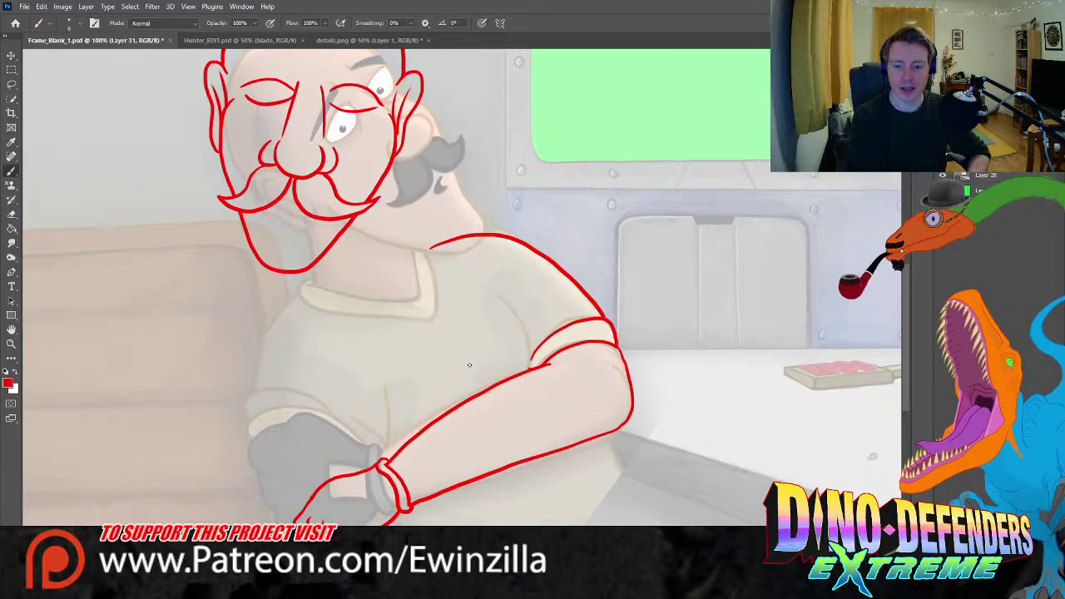
# - Lower the opacity of the white fade layer w so the artwork behind the sketch shows more strongly
pyautogui.hotkey('ctrl', '-')
pyautogui.press('z')
pyautogui.hotkey('ctrl', '0')
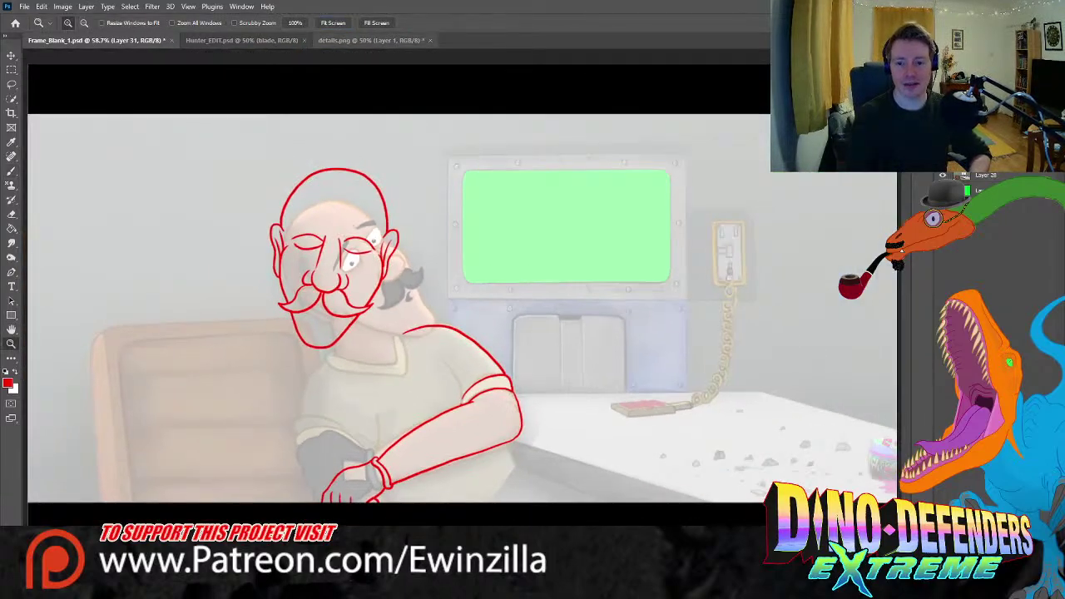
pyautogui.hotkey('alt', '[')
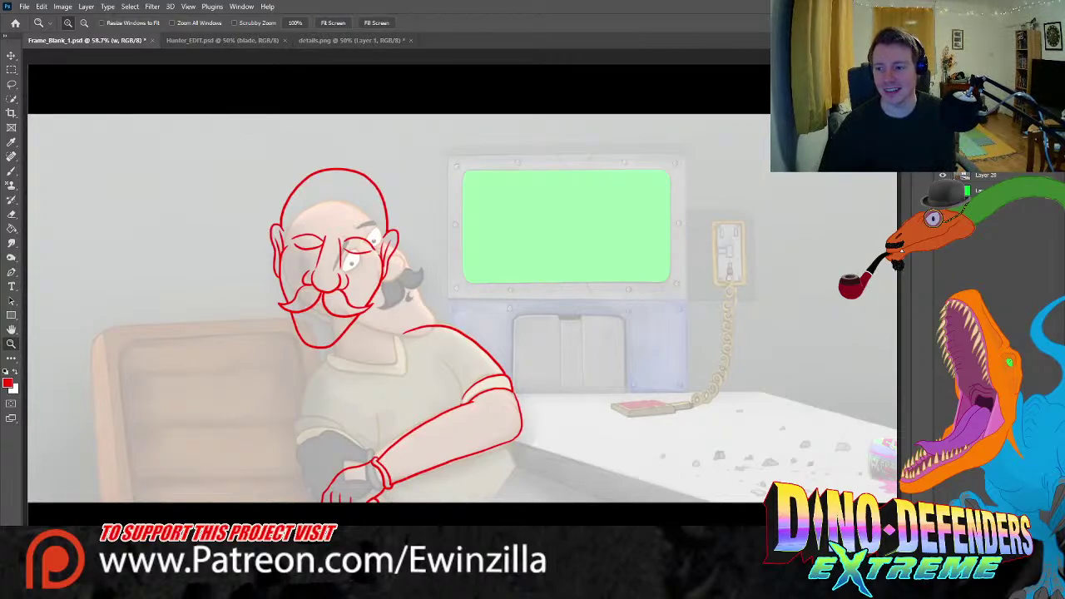
pyautogui.press('3')
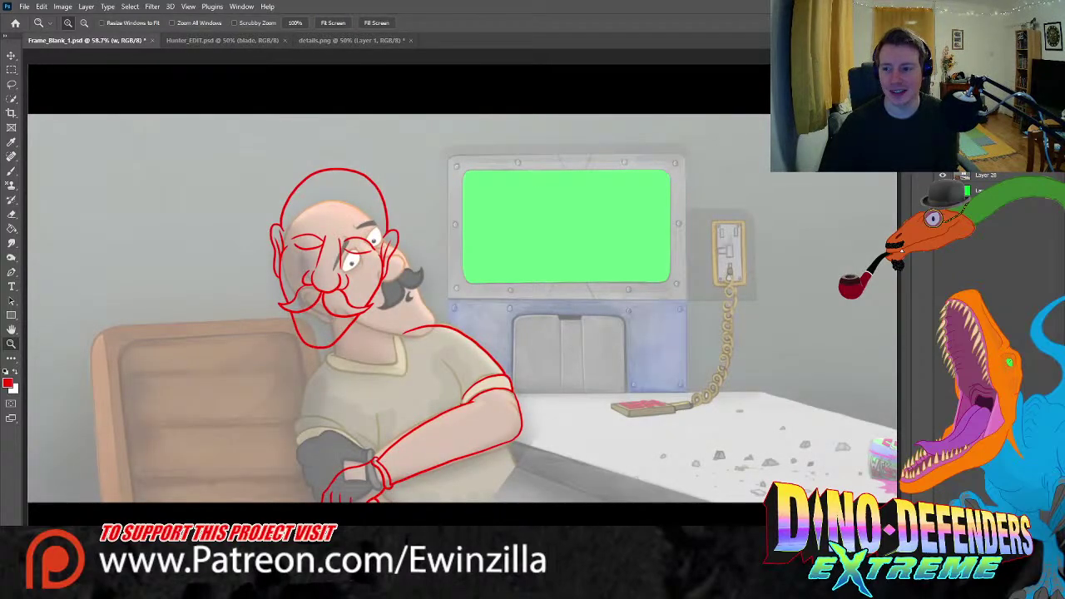
pyautogui.press('1')
pyautogui.press('3')
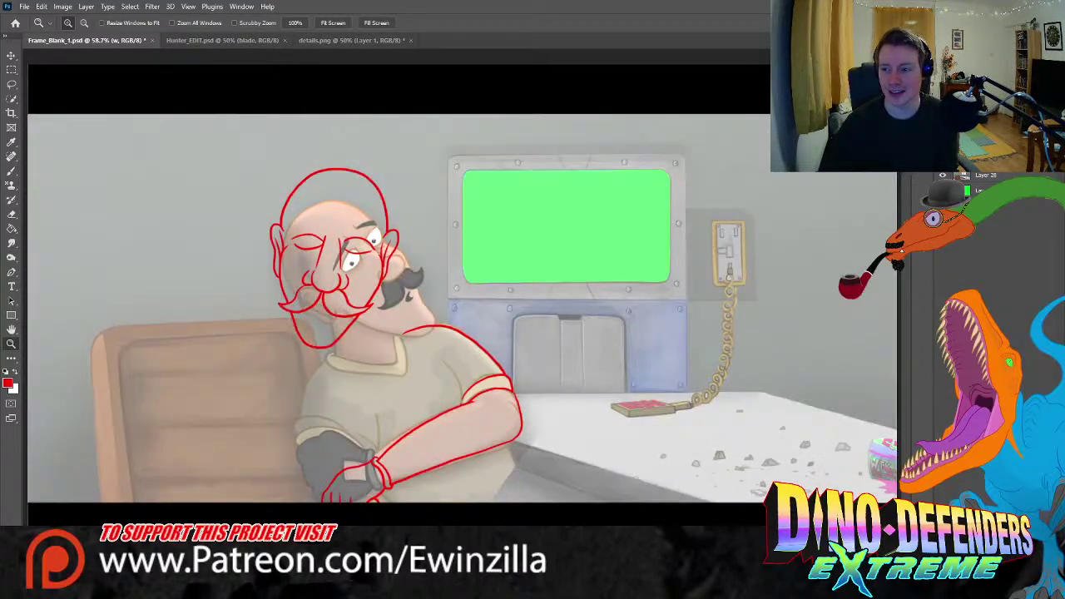
# - Hide the coloured character and draw a higher shoulder line from the upper arm towards the chin on the red sketch layer
pyautogui.hotkey('alt', '[')
pyautogui.hotkey('ctrl', ',')
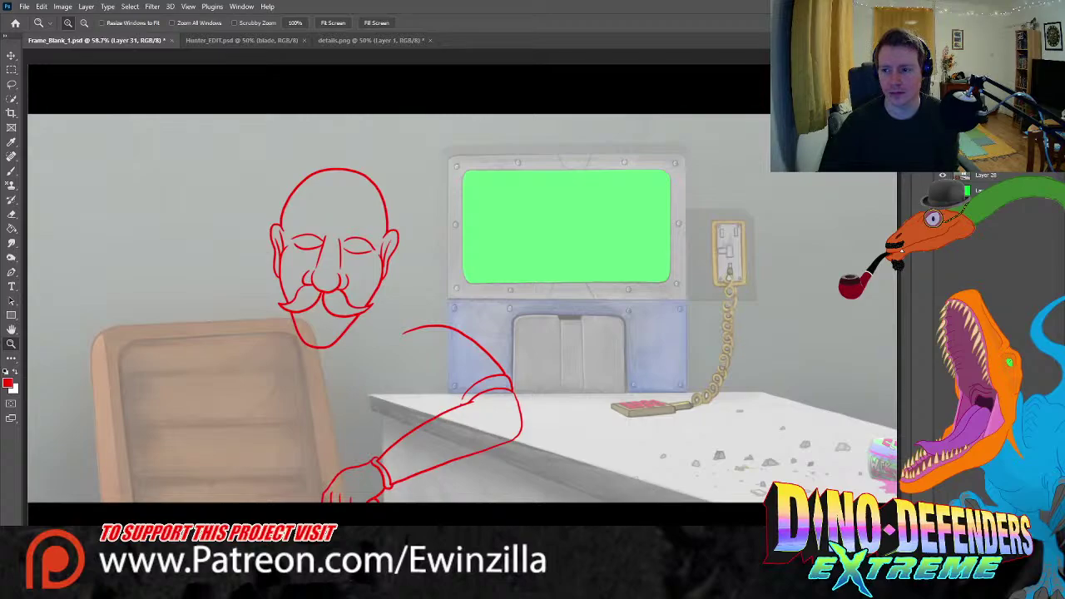
pyautogui.hotkey('ctrl', ',')
pyautogui.hotkey('ctrl', ',')
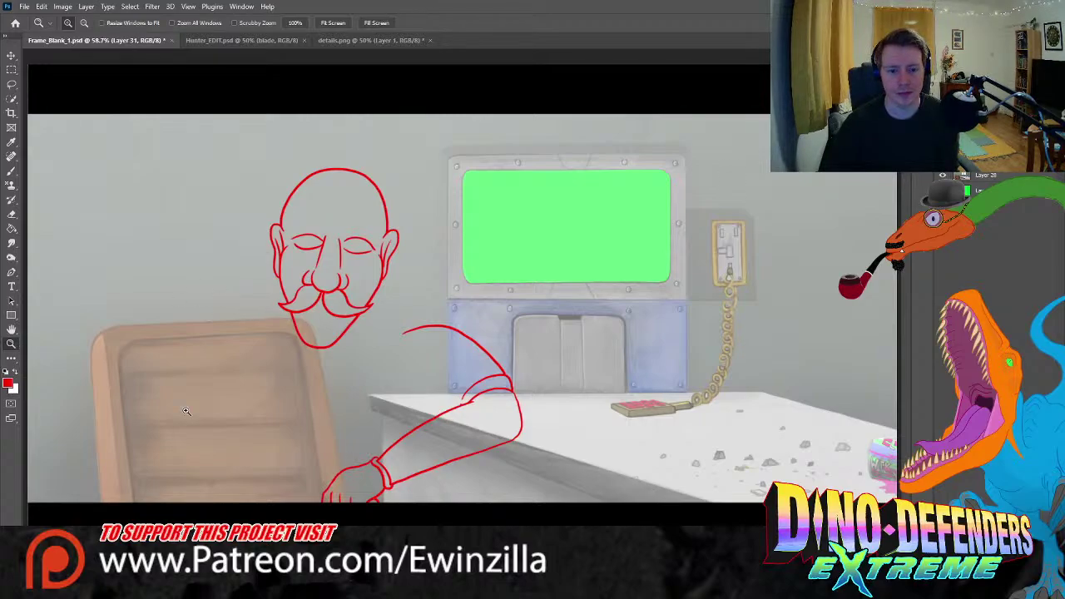
pyautogui.scroll(2, 328, 467)
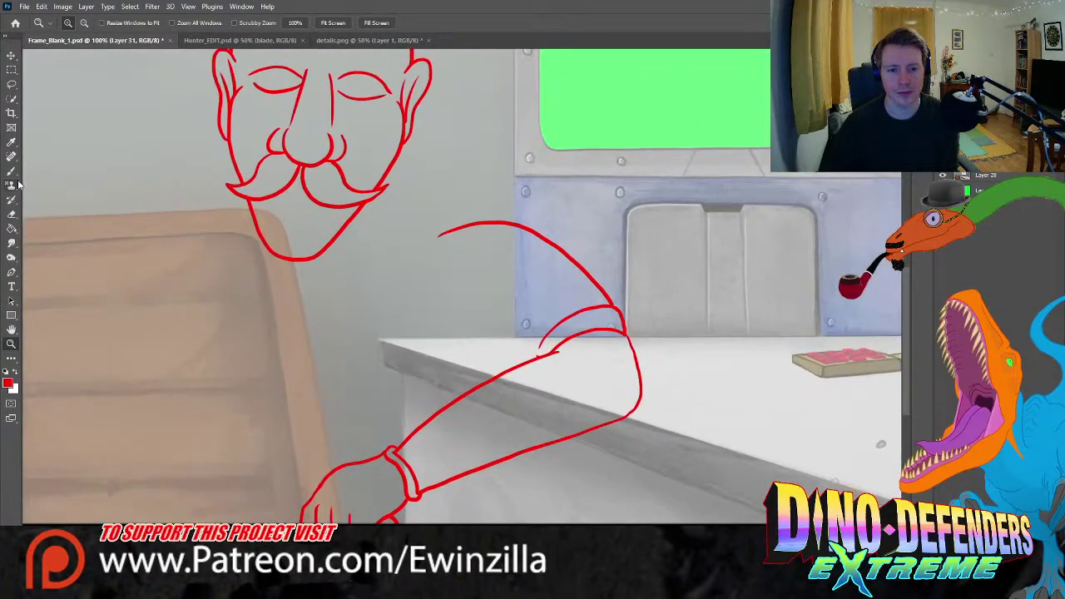
pyautogui.press('b')
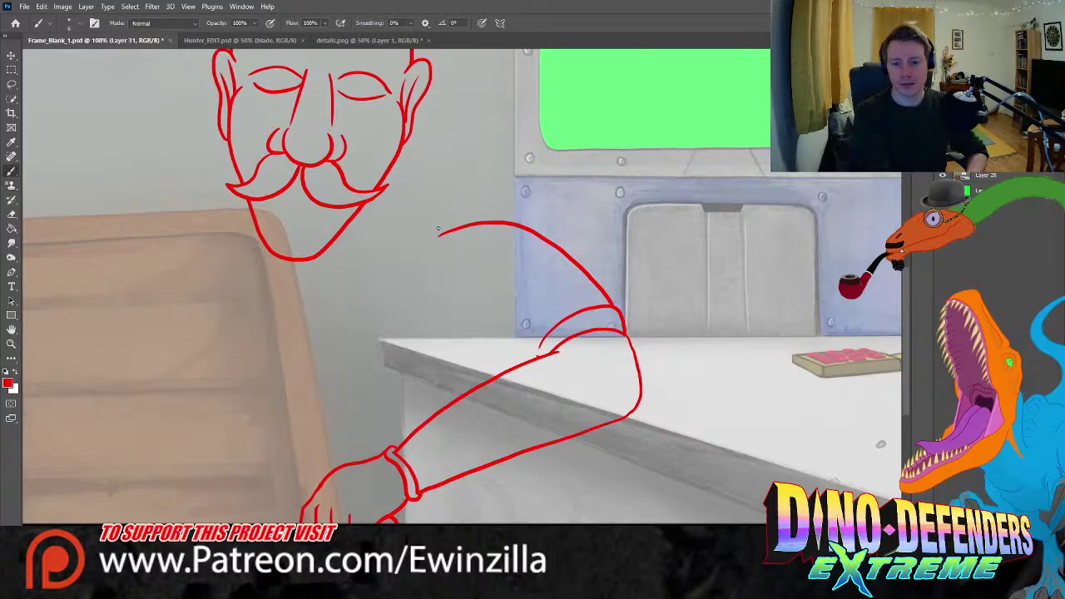
pyautogui.moveTo(515, 223)
pyautogui.mouseDown()
pyautogui.moveTo(418, 201)
pyautogui.moveTo(377, 208)
pyautogui.mouseUp()
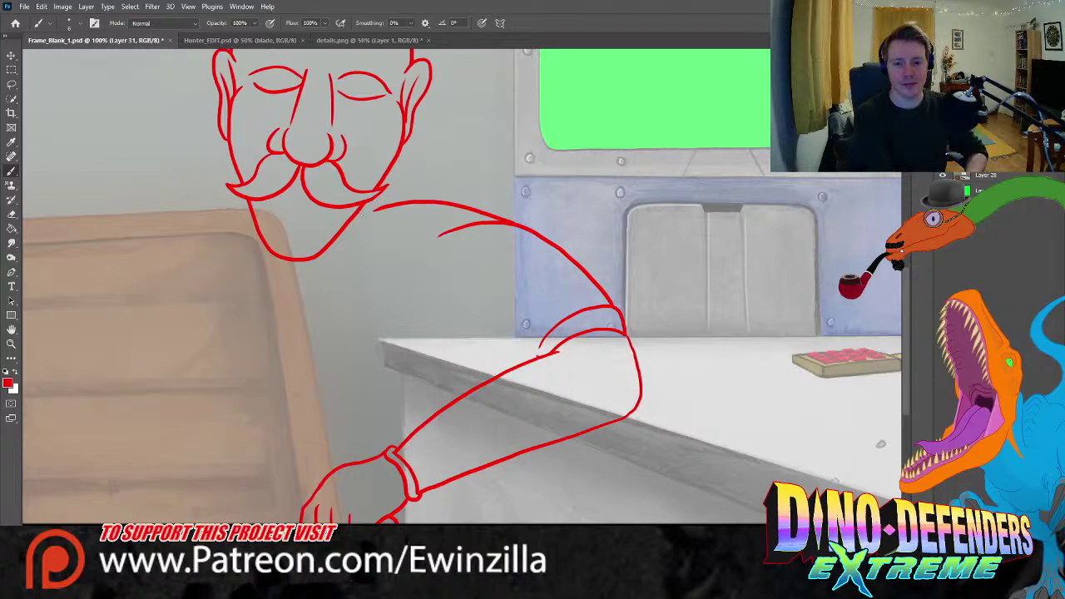
# - Show the coloured character again, move him beside the sketch over the table and rotate him 45° so he sits upright
pyautogui.click(957, 180)
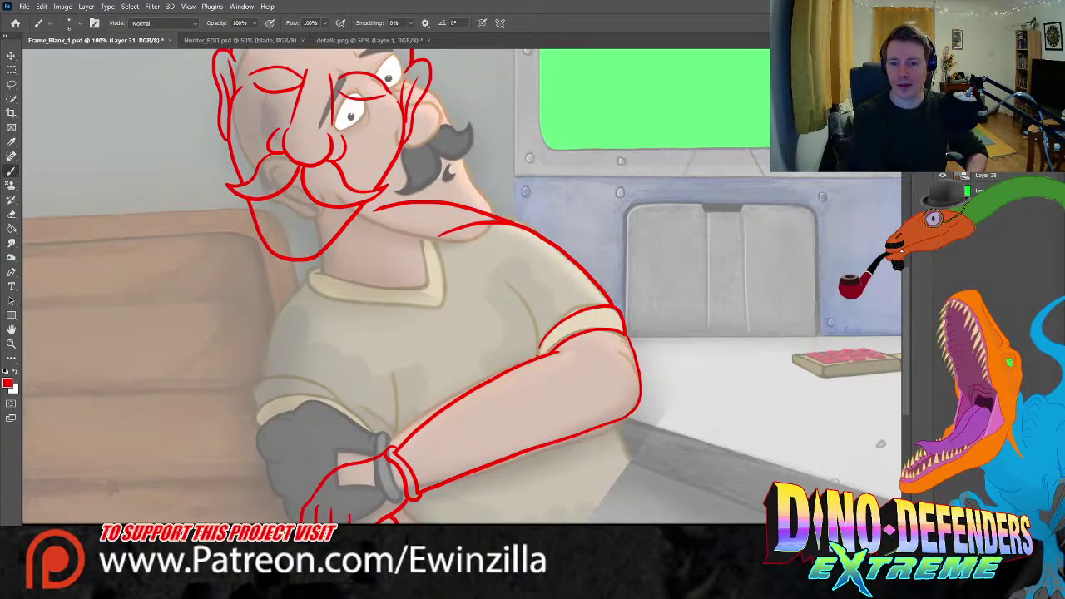
pyautogui.click(957, 193)
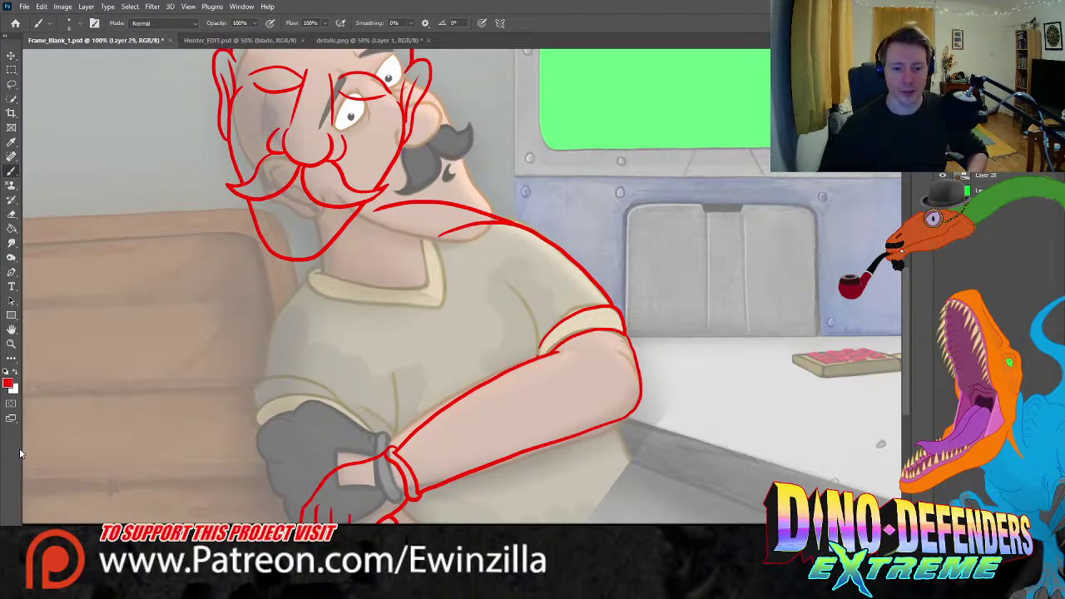
pyautogui.click(10, 345)
pyautogui.hotkey('ctrl', '0')
pyautogui.press('v')
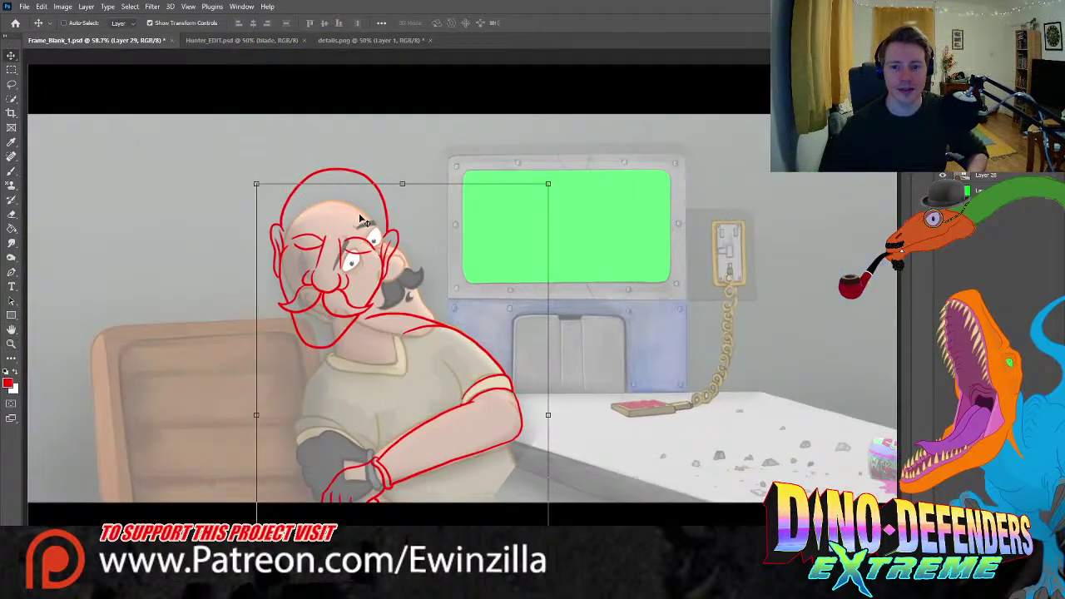
pyautogui.moveTo(441, 223); pyautogui.dragTo(632, 223)
pyautogui.hotkey('ctrl', 't')
pyautogui.moveTo(752, 153); pyautogui.dragTo(806, 302)
pyautogui.moveTo(649, 299); pyautogui.dragTo(720, 340)
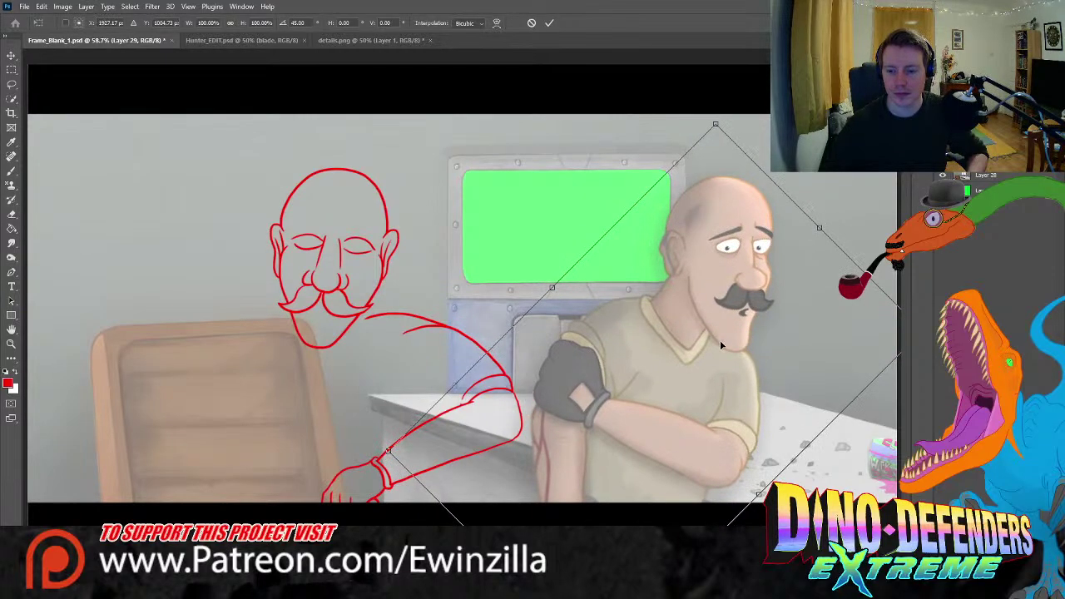
pyautogui.click(11, 73)
# - Clear away the old inner shoulder line on the sketch layer and shorten the new shoulder line's end near the chin
pyautogui.click(11, 343)
pyautogui.click(299, 481)
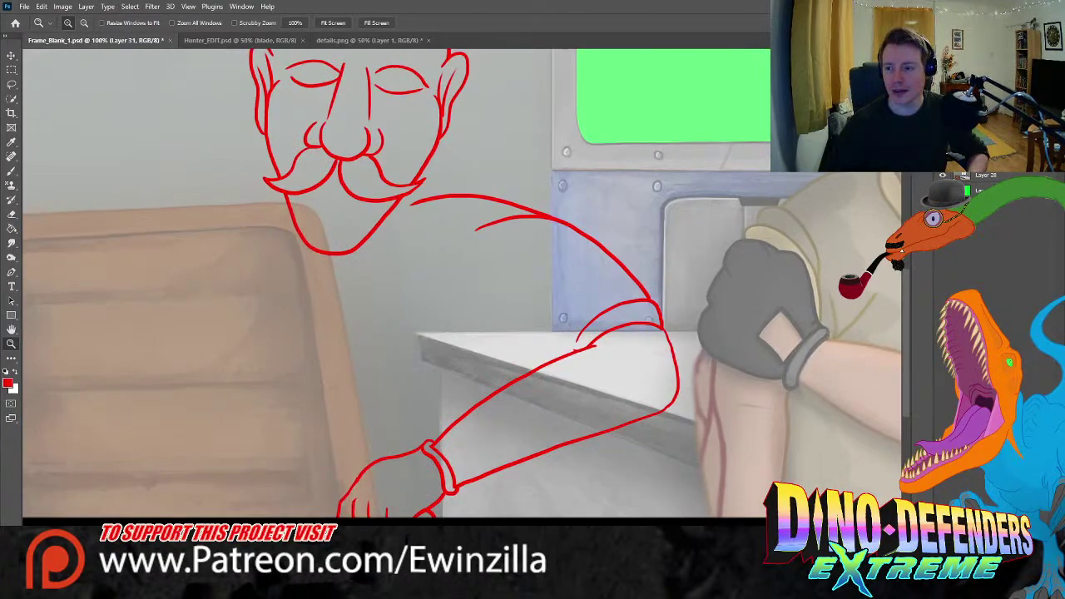
pyautogui.click(10, 242)
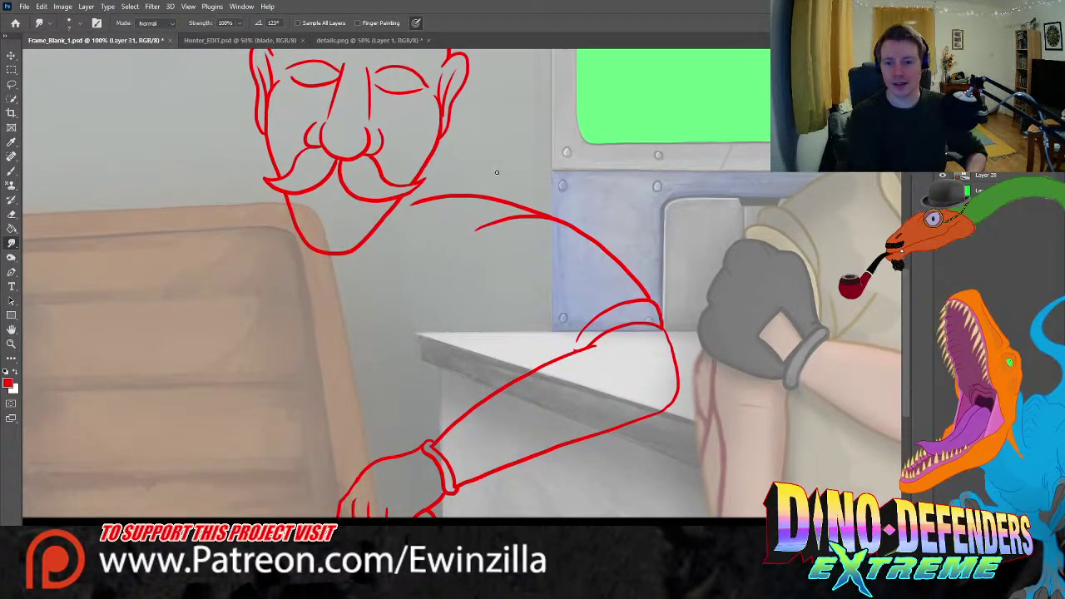
pyautogui.moveTo(473, 230)
pyautogui.mouseDown()
pyautogui.moveTo(546, 219)
pyautogui.moveTo(528, 216)
pyautogui.moveTo(551, 225)
pyautogui.moveTo(535, 217)
pyautogui.moveTo(545, 216)
pyautogui.mouseUp()
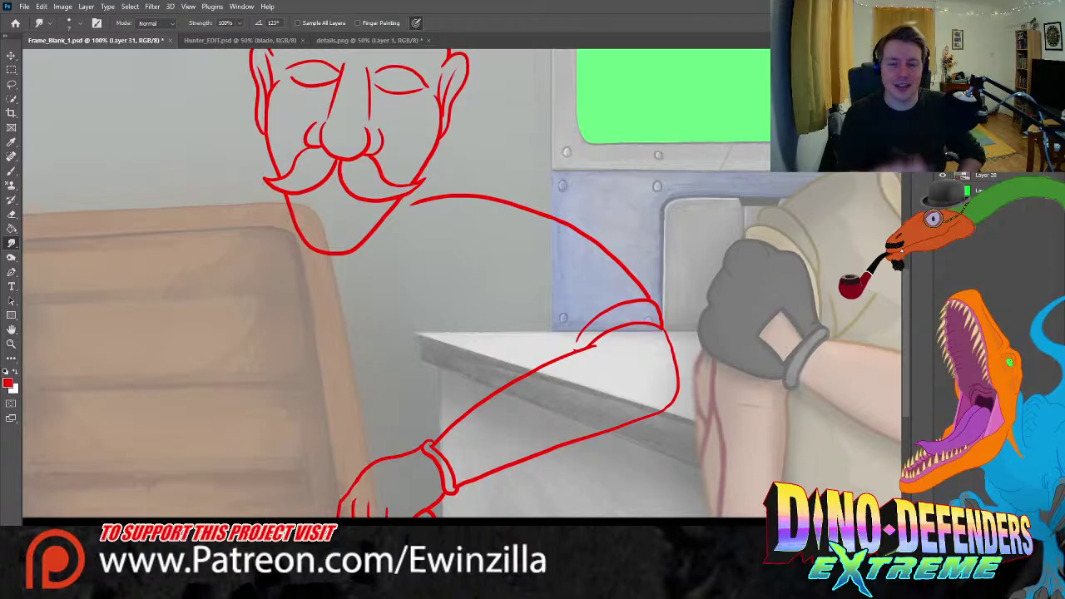
pyautogui.moveTo(421, 202); pyautogui.dragTo(408, 208)
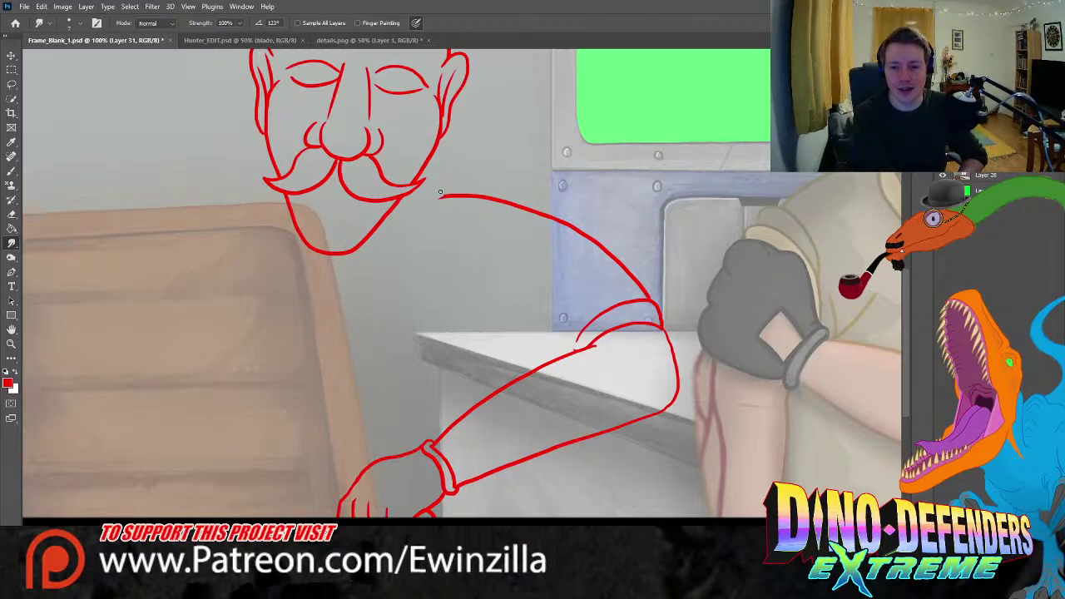
# - Sketch the outer edge of the shirt's V-neck collar, curving from the shoulder line beneath the chin to the opposite side of the jaw
pyautogui.press('b')
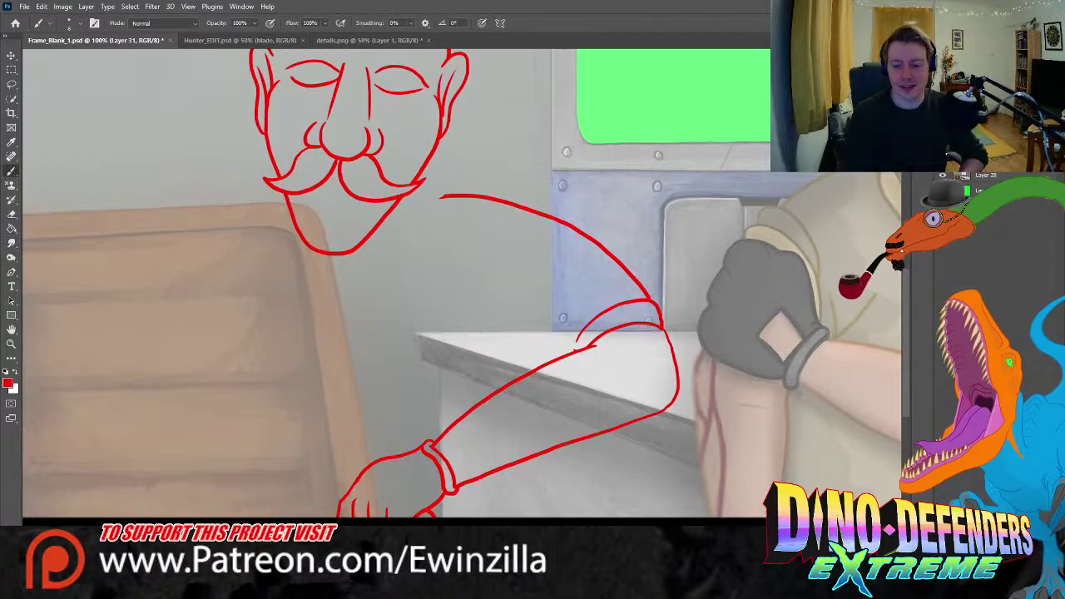
pyautogui.hscroll(5, 463, 283)
pyautogui.hscroll(-1, 280, 179)
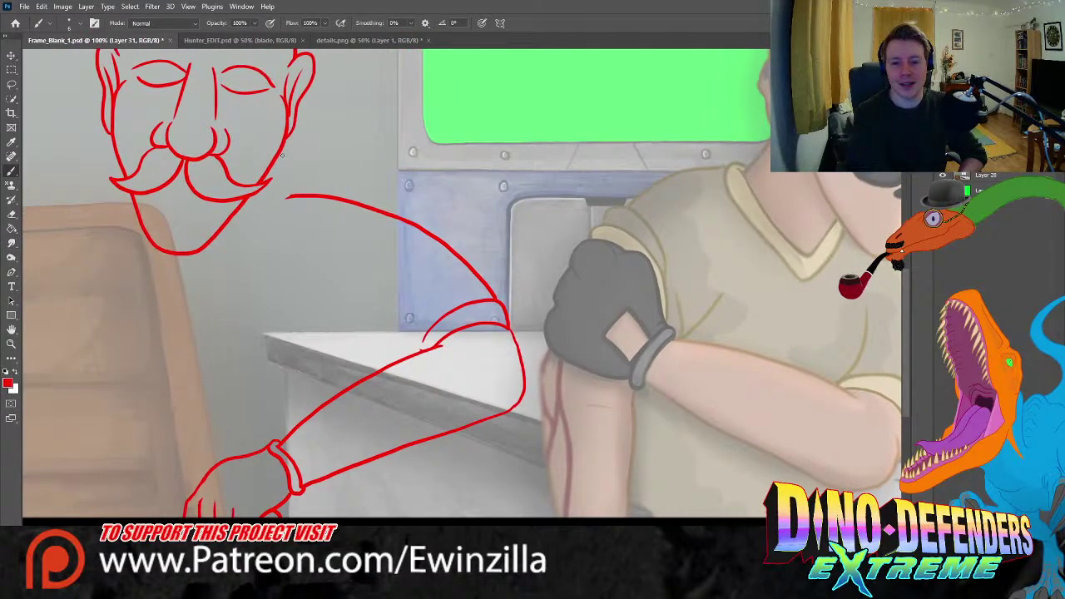
pyautogui.moveTo(280, 179)
pyautogui.mouseDown()
pyautogui.moveTo(289, 197)
pyautogui.moveTo(268, 223)
pyautogui.mouseUp()
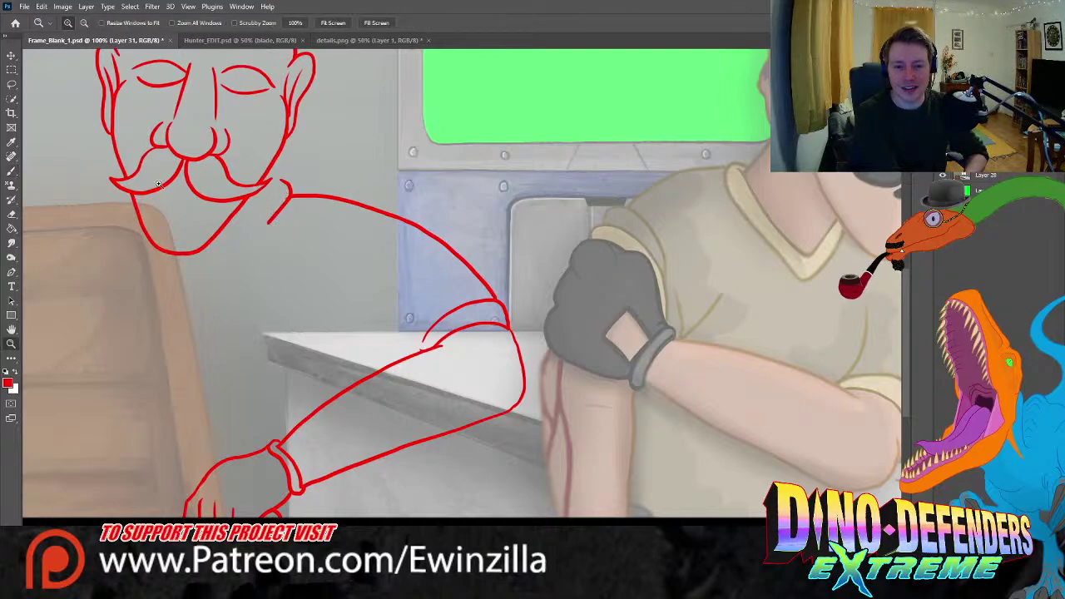
pyautogui.hotkey('ctrl', 'z')
pyautogui.moveTo(271, 180)
pyautogui.mouseDown()
pyautogui.moveTo(294, 203)
pyautogui.moveTo(270, 179)
pyautogui.moveTo(281, 208)
pyautogui.moveTo(177, 320)
pyautogui.moveTo(138, 261)
pyautogui.moveTo(124, 219)
pyautogui.moveTo(132, 206)
pyautogui.moveTo(122, 218)
pyautogui.moveTo(154, 306)
pyautogui.moveTo(176, 325)
pyautogui.moveTo(203, 303)
pyautogui.moveTo(288, 196)
pyautogui.mouseUp()
pyautogui.hotkey('ctrl', 'z')
pyautogui.hotkey('ctrl', 'z')
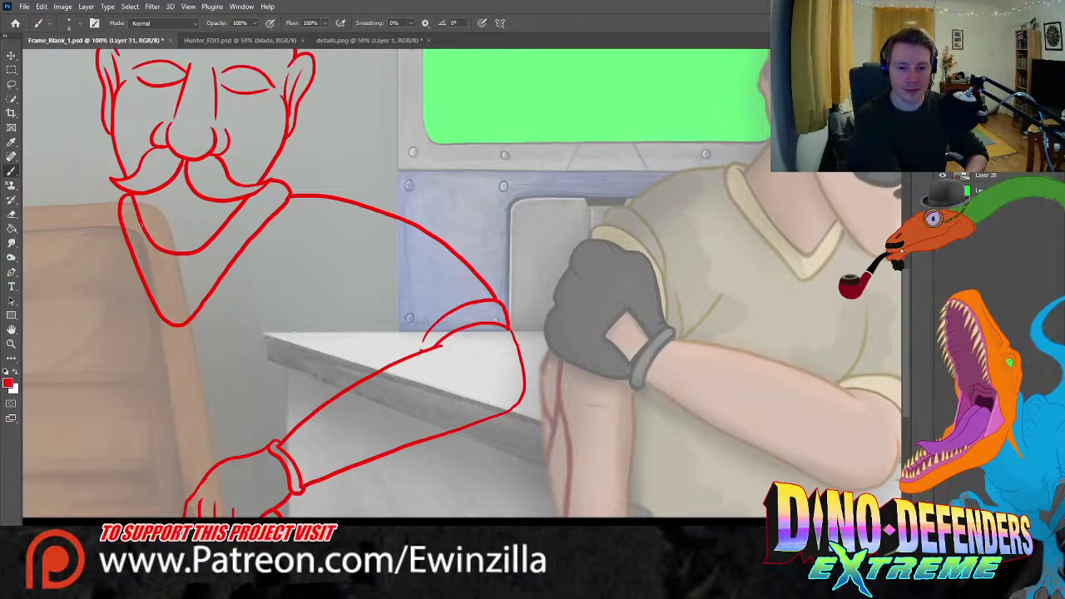
# - Try to draw the inner edge of the V-neck collar between the chin and the collar's outer line
pyautogui.moveTo(136, 212)
pyautogui.mouseDown()
pyautogui.moveTo(156, 276)
pyautogui.moveTo(173, 299)
pyautogui.moveTo(188, 297)
pyautogui.moveTo(218, 243)
pyautogui.moveTo(278, 183)
pyautogui.moveTo(175, 296)
pyautogui.moveTo(141, 218)
pyautogui.mouseUp()
pyautogui.hotkey('ctrl', 'z')
pyautogui.hotkey('ctrl', 'z')
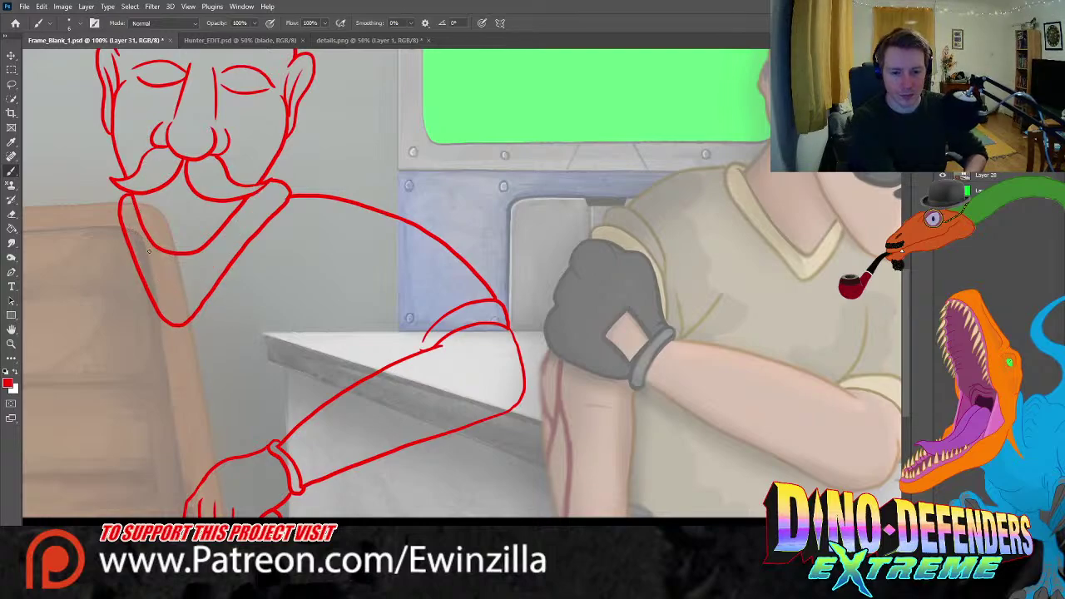
pyautogui.moveTo(135, 208)
pyautogui.mouseDown()
pyautogui.moveTo(163, 293)
pyautogui.moveTo(177, 299)
pyautogui.moveTo(260, 192)
pyautogui.mouseUp()
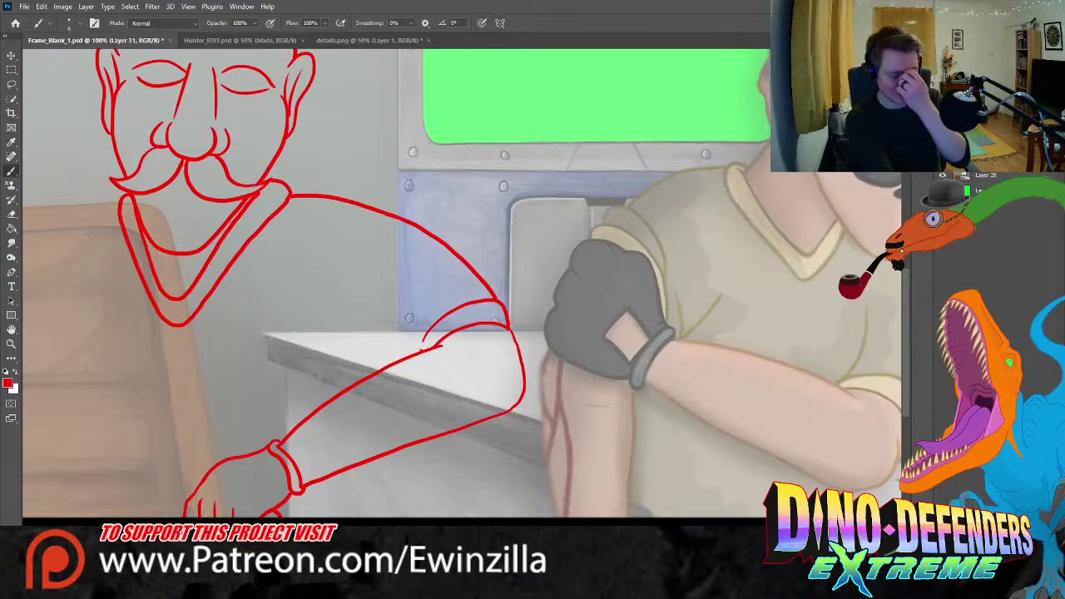
pyautogui.hotkey('ctrl', 'z')
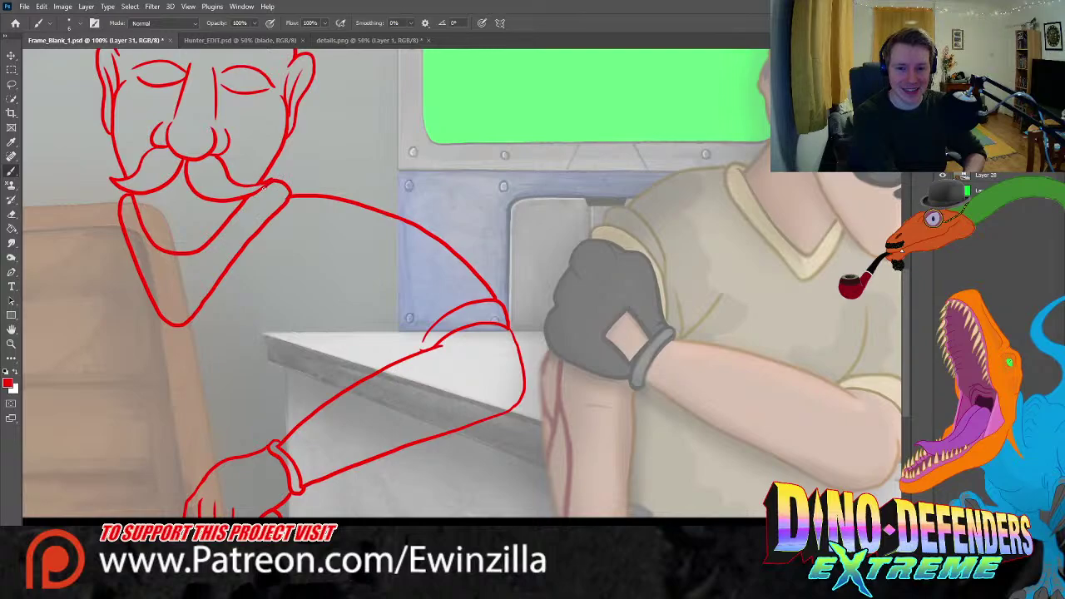
# - Sketch the inner edge of the V-neck collar and a short curved fold on the chest just above the crossed forearm
pyautogui.moveTo(263, 189)
pyautogui.mouseDown()
pyautogui.moveTo(176, 302)
pyautogui.moveTo(148, 264)
pyautogui.moveTo(141, 219)
pyautogui.mouseUp()
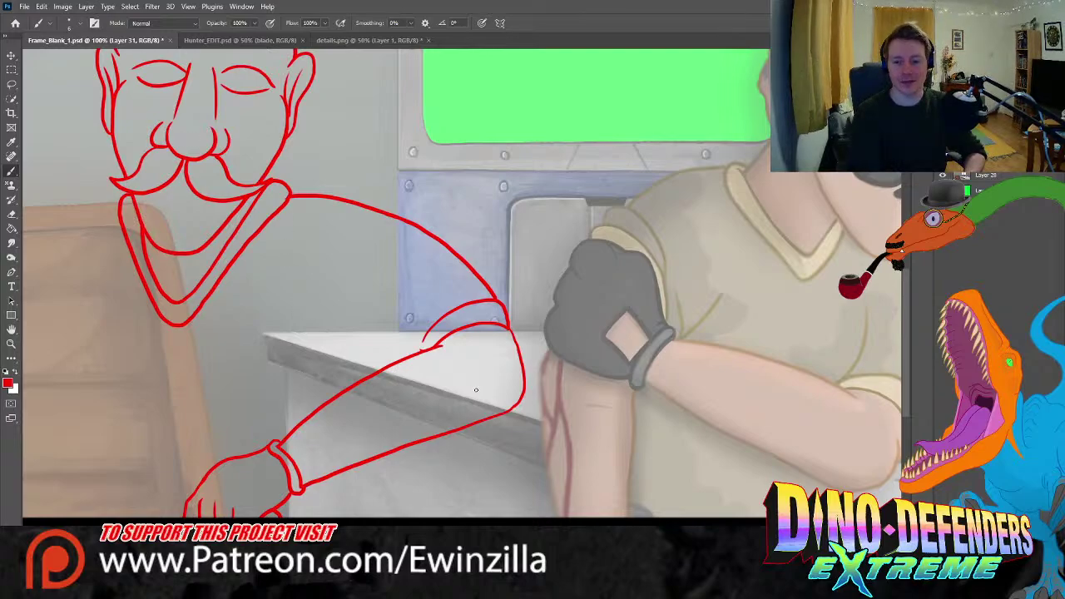
pyautogui.moveTo(324, 331); pyautogui.dragTo(386, 355)
pyautogui.hotkey('ctrl', 'z')
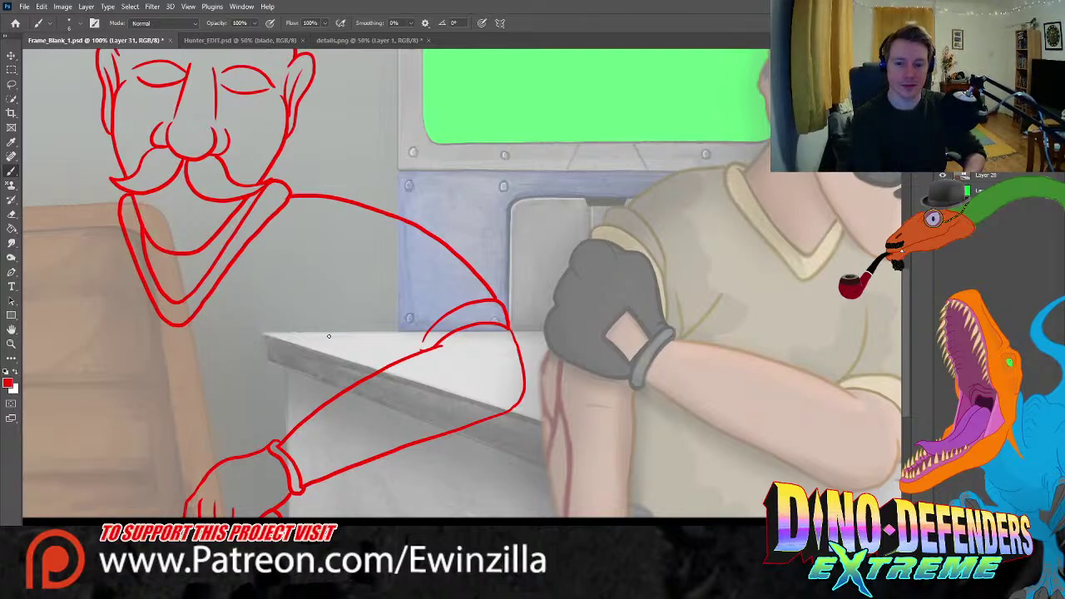
pyautogui.moveTo(324, 330); pyautogui.dragTo(385, 355)
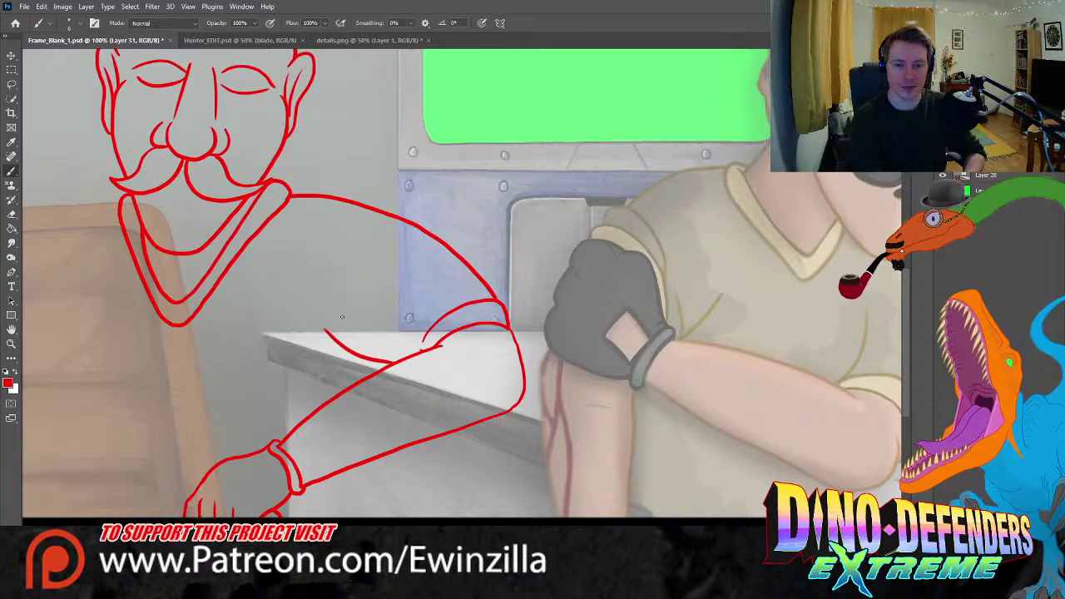
# - Sketch the other shoulder curving from the collar down across the chair back, and short torso lines above and below the crossed forearm
pyautogui.moveTo(95, 279); pyautogui.dragTo(426, 279)
pyautogui.moveTo(450, 203)
pyautogui.mouseDown()
pyautogui.moveTo(329, 264)
pyautogui.moveTo(283, 347)
pyautogui.mouseUp()
pyautogui.hotkey('ctrl', 'z')
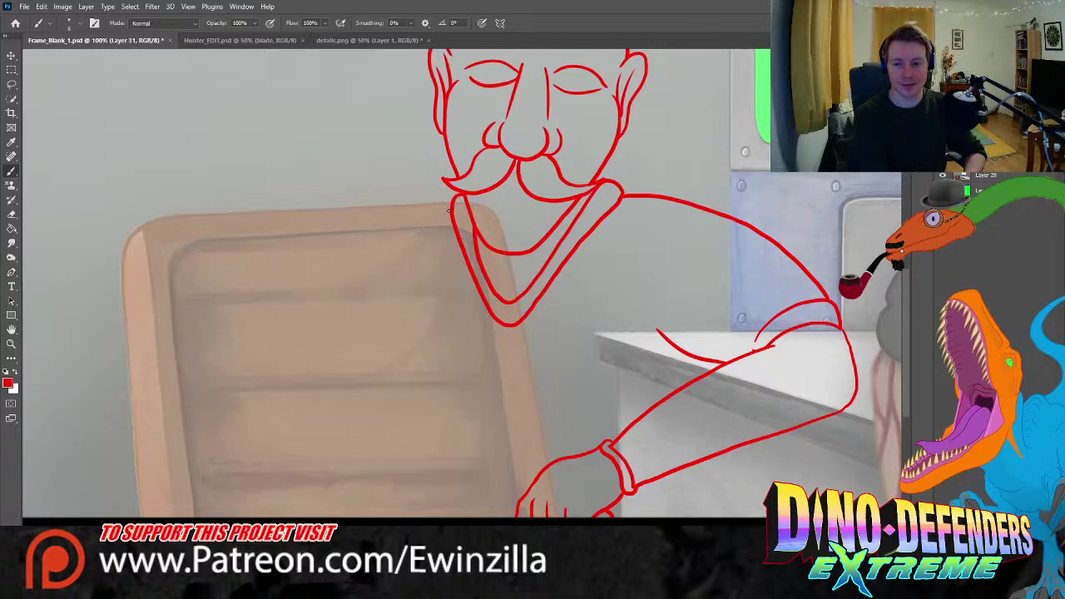
pyautogui.moveTo(449, 211)
pyautogui.mouseDown()
pyautogui.moveTo(335, 286)
pyautogui.moveTo(274, 385)
pyautogui.mouseUp()
pyautogui.hotkey('ctrl', 'z')
pyautogui.moveTo(451, 218)
pyautogui.mouseDown()
pyautogui.moveTo(374, 251)
pyautogui.moveTo(277, 386)
pyautogui.mouseUp()
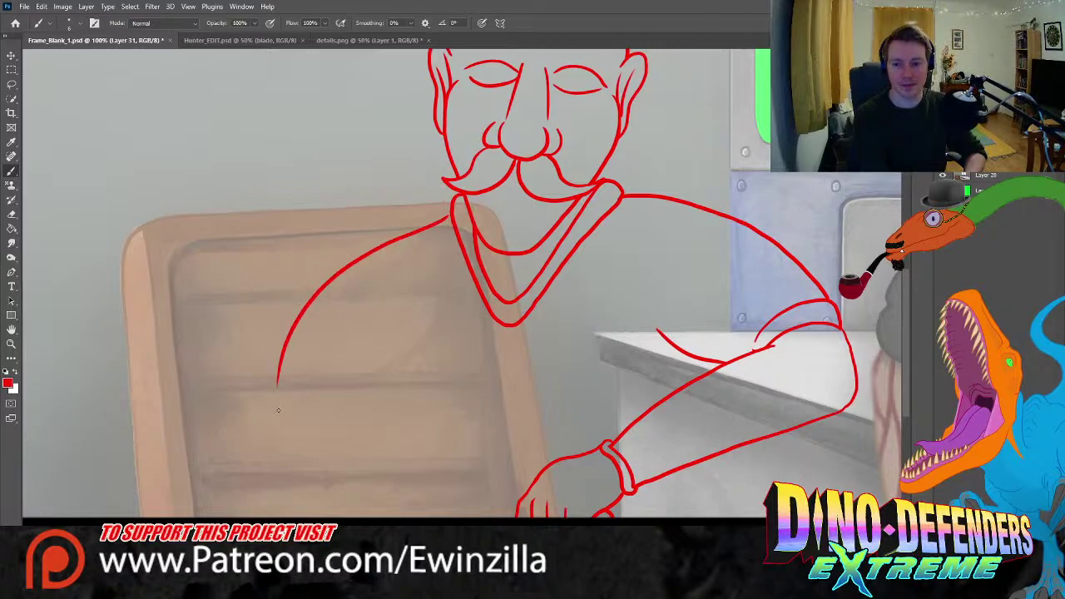
pyautogui.moveTo(687, 356); pyautogui.dragTo(679, 387)
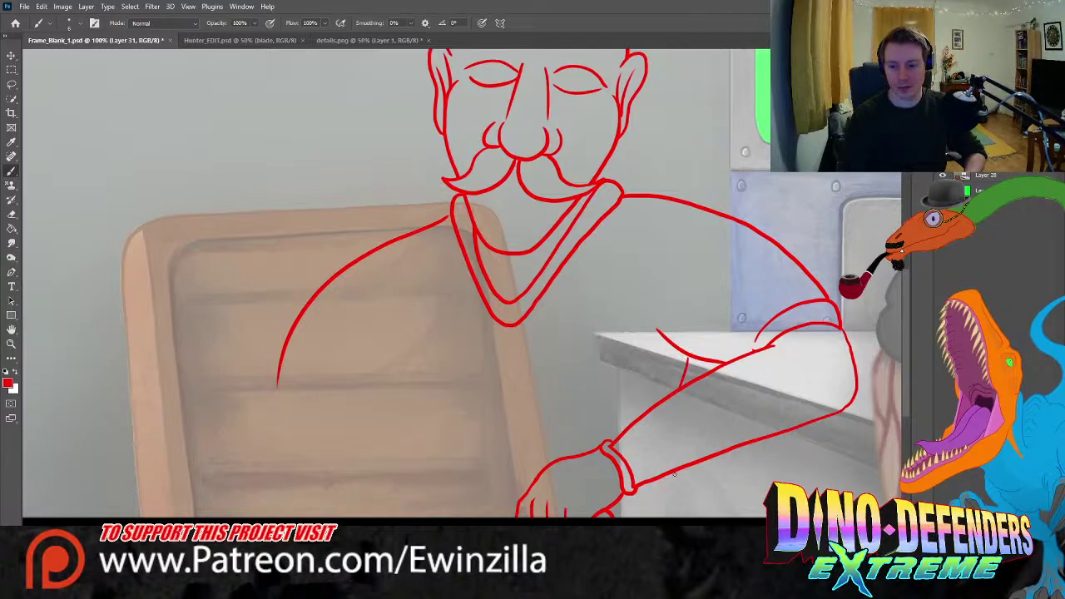
pyautogui.moveTo(670, 475); pyautogui.dragTo(678, 517)
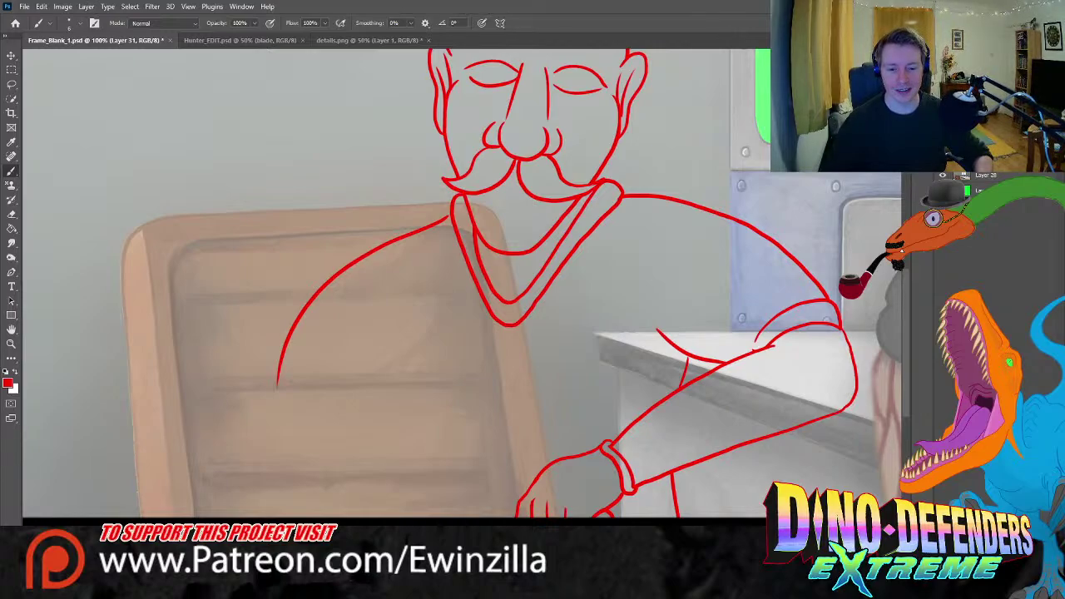
# - Select the hand and forearm in the IMG_9301.jpg photo and paste a copy into Frame_Blank_1.psd
pyautogui.click(10, 343)
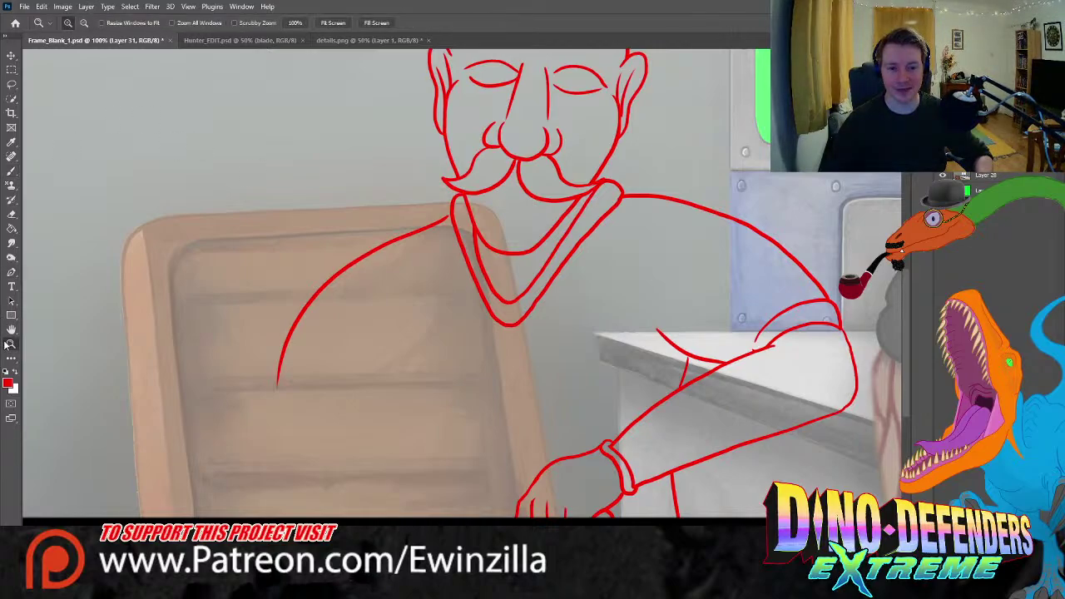
pyautogui.click(333, 23)
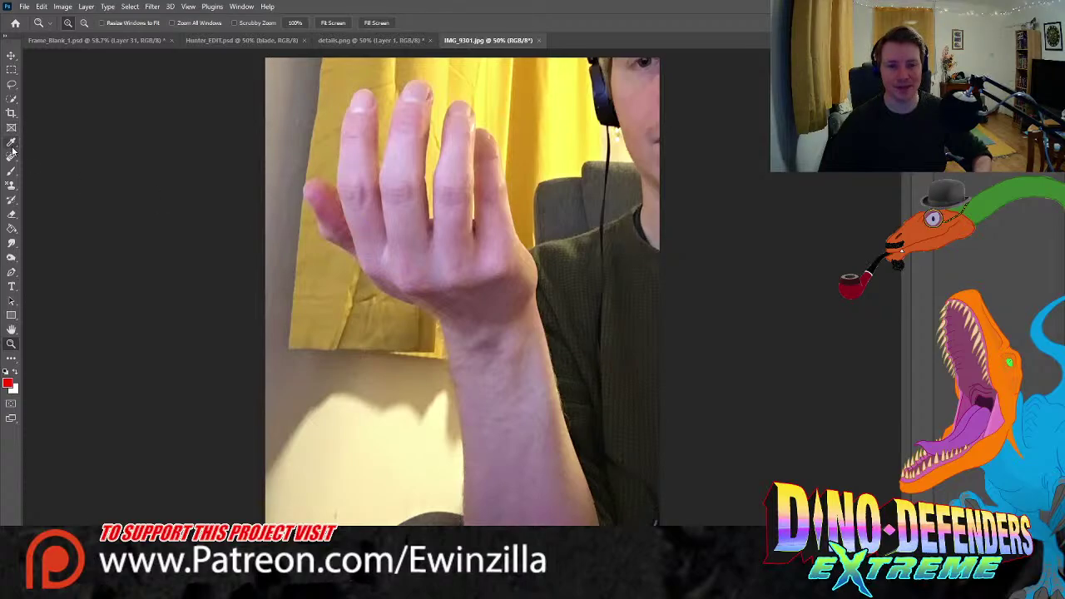
pyautogui.click(11, 71)
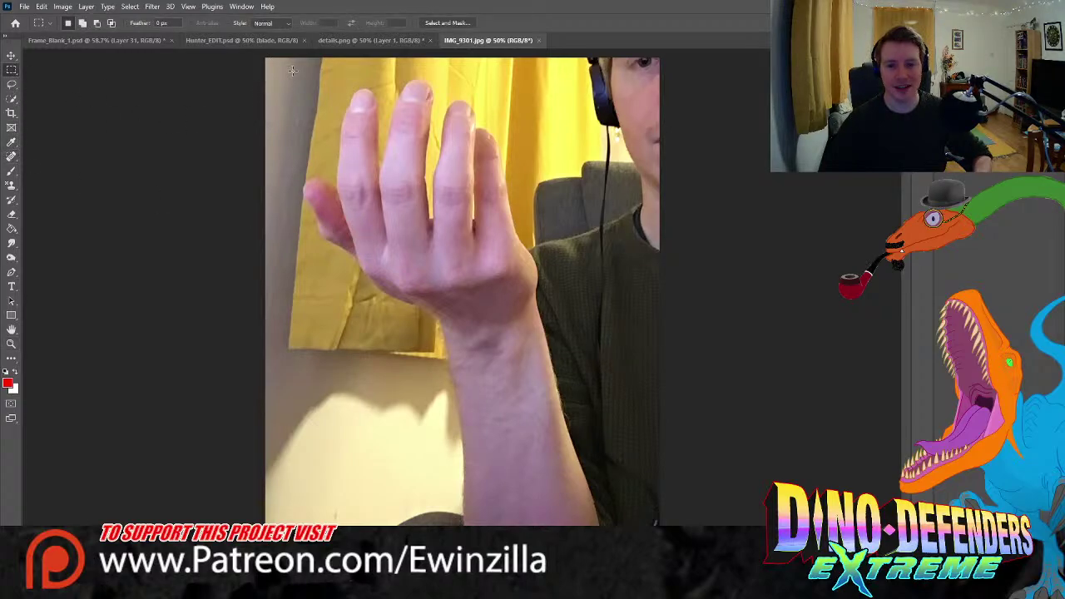
pyautogui.moveTo(291, 71); pyautogui.dragTo(623, 533)
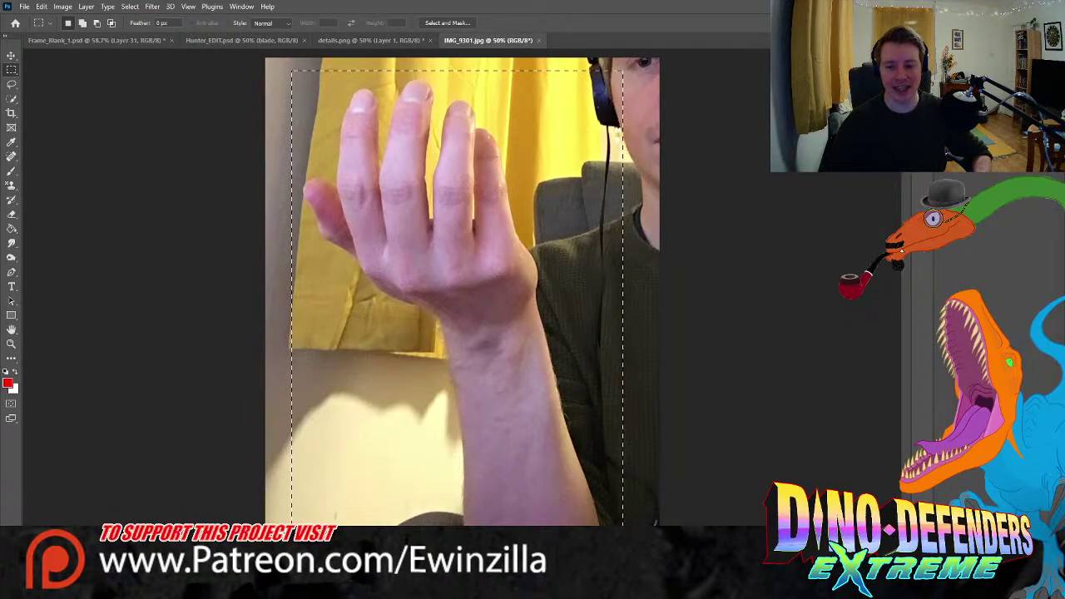
pyautogui.click(100, 40)
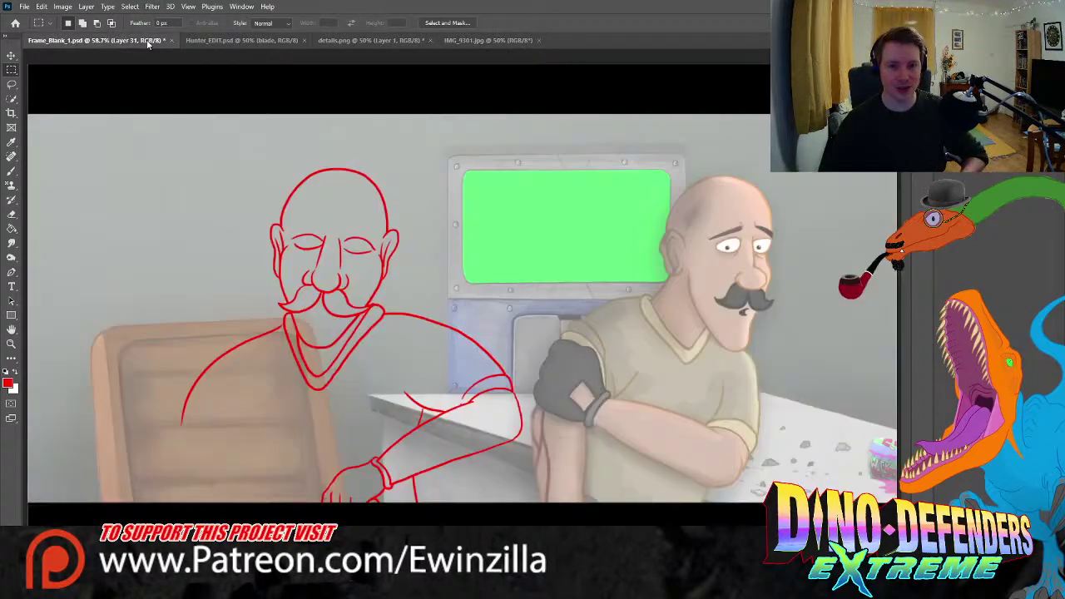
pyautogui.hotkey('ctrl', 'v')
# - Scale the pasted hand photo to about 34%, rotate it about -7.4° and place it over the chair back
pyautogui.click(13, 53)
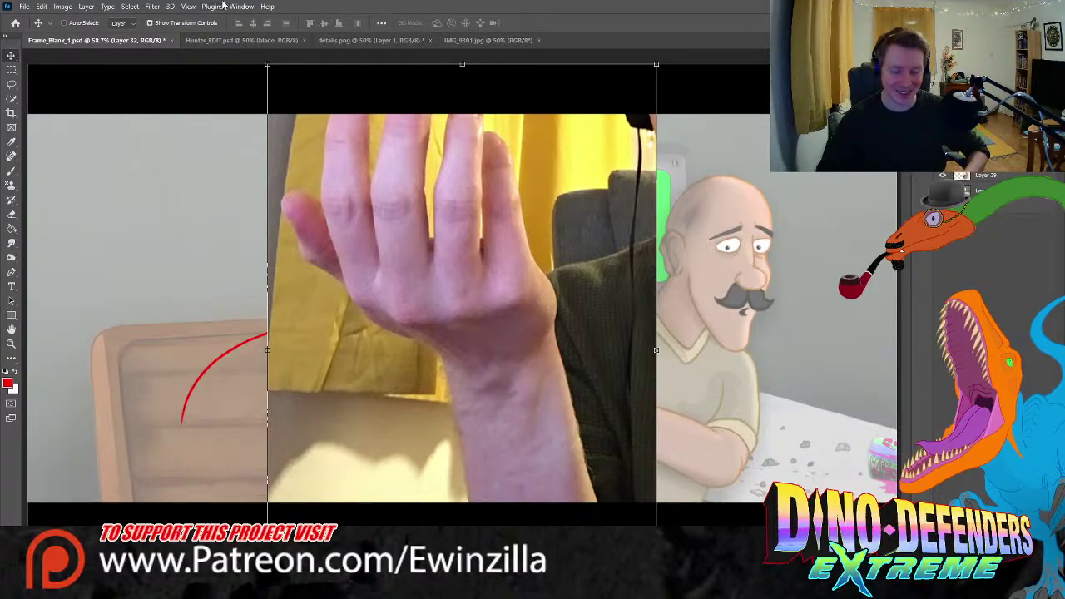
pyautogui.moveTo(655, 63)
pyautogui.mouseDown()
pyautogui.moveTo(425, 404)
pyautogui.moveTo(207, 294)
pyautogui.moveTo(250, 313)
pyautogui.moveTo(198, 330)
pyautogui.moveTo(211, 328)
pyautogui.mouseUp()
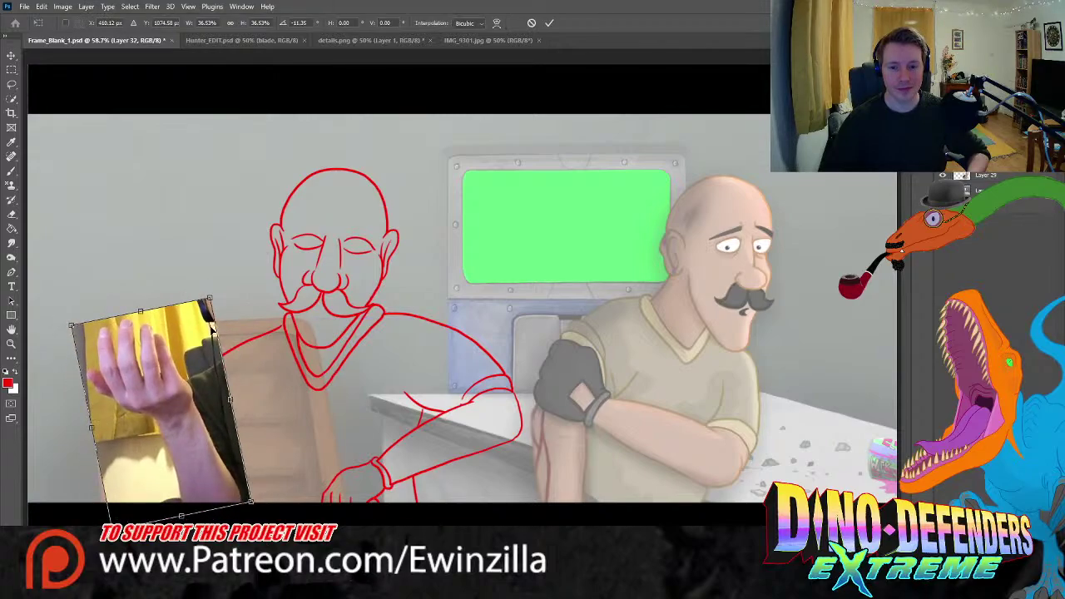
pyautogui.moveTo(239, 302); pyautogui.dragTo(251, 337)
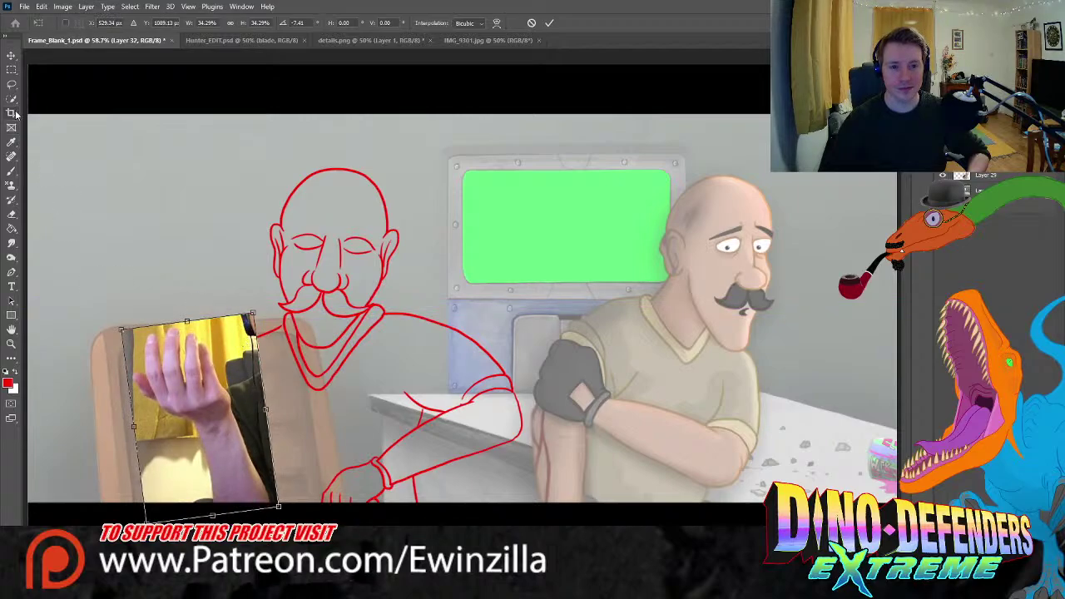
pyautogui.press('Return')
# - Put the hand photo beneath the red sketch lines and shift it outward so the hand sits beside the shoulder line
pyautogui.press('b')
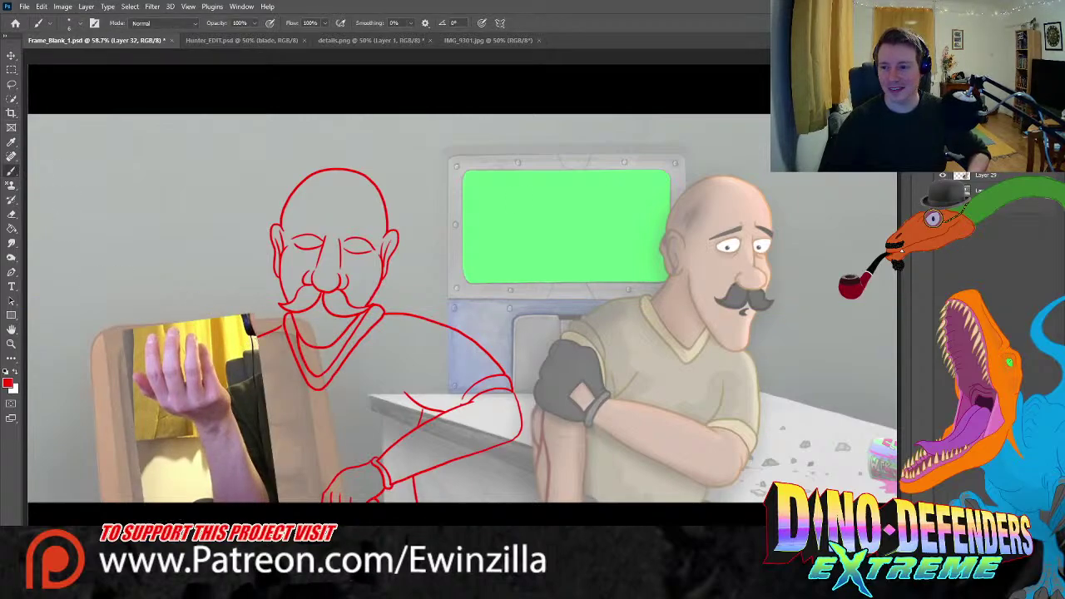
pyautogui.moveTo(254, 337); pyautogui.dragTo(182, 422)
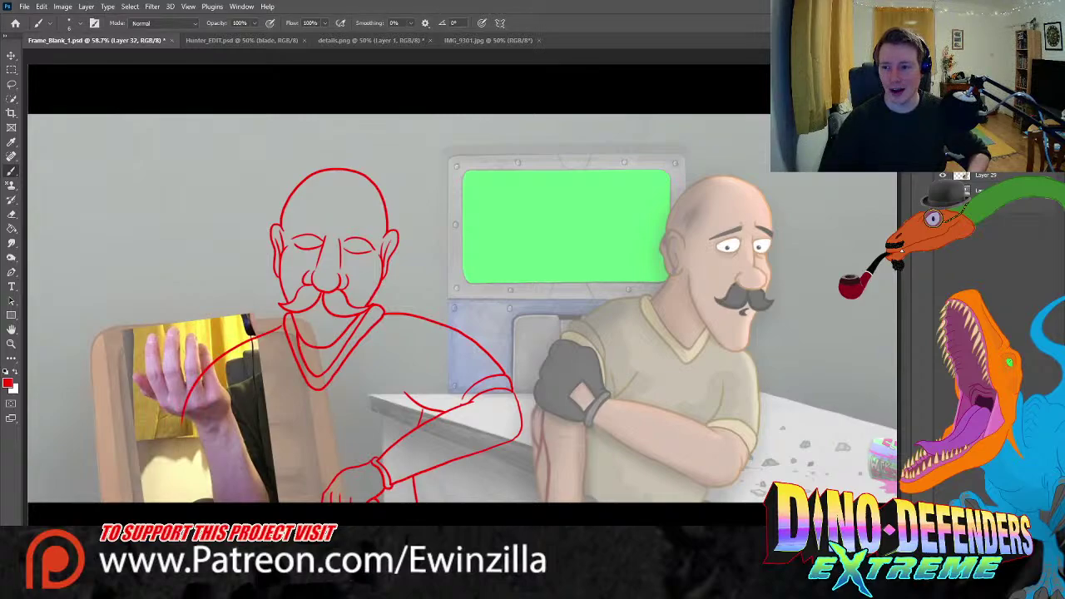
pyautogui.click(11, 345)
pyautogui.click(132, 399)
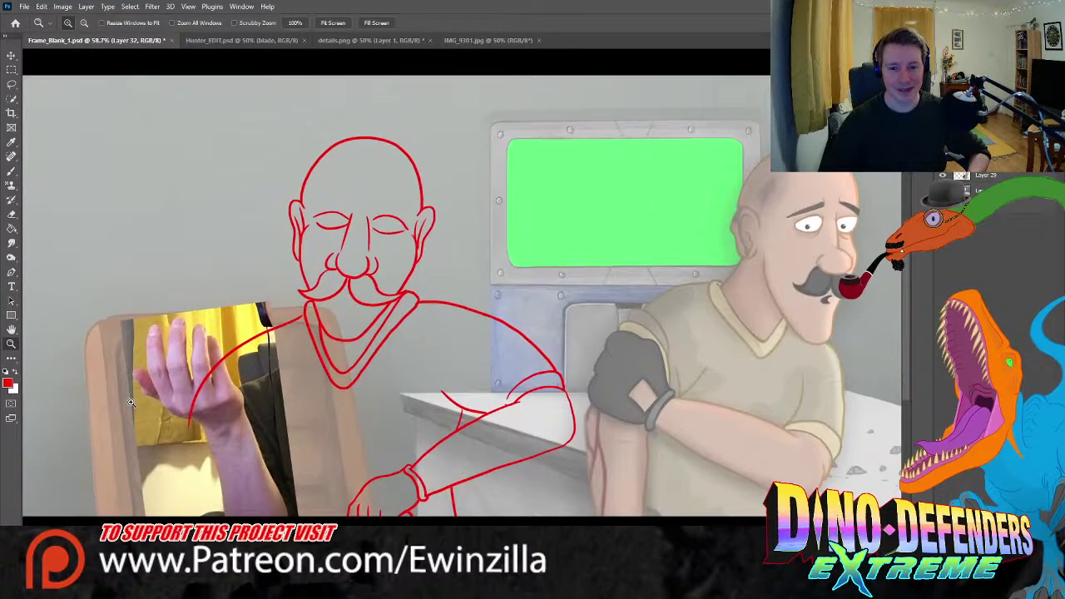
pyautogui.click(11, 55)
pyautogui.moveTo(233, 350); pyautogui.dragTo(183, 348)
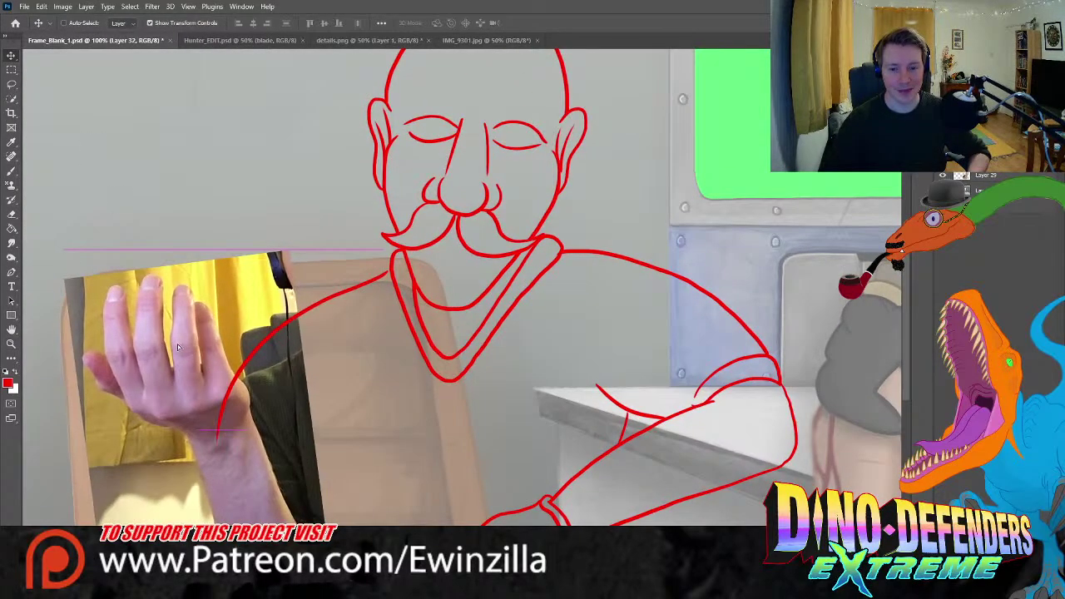
pyautogui.scroll(-2, 183, 348)
pyautogui.moveTo(239, 382); pyautogui.dragTo(232, 384)
# - Erase the lower end of the shoulder line on the sketch layer where it crosses the photographed hand
pyautogui.hotkey('alt', '[')
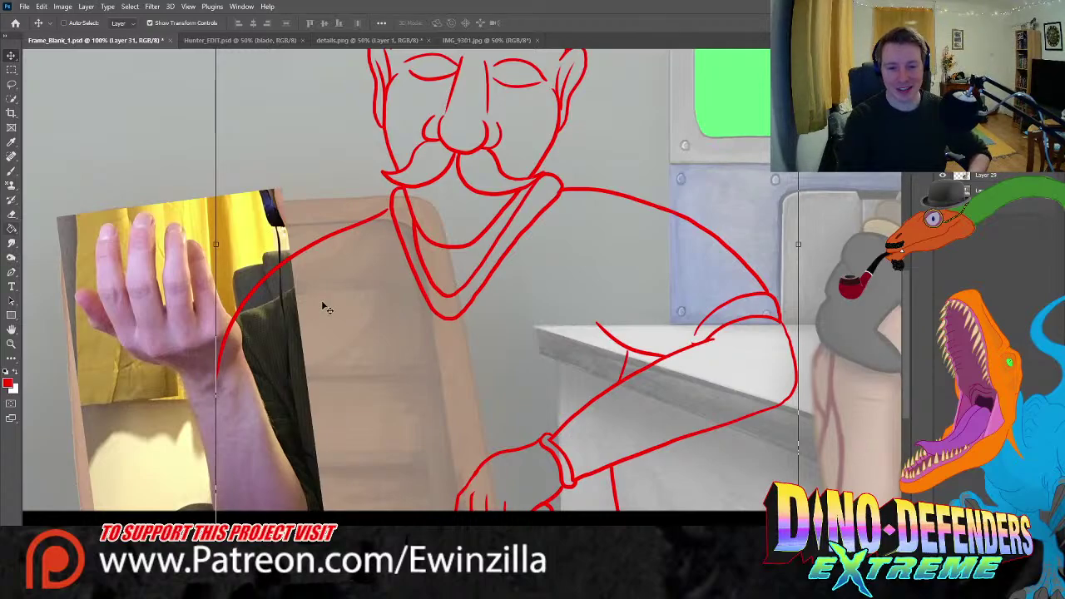
pyautogui.press('b')
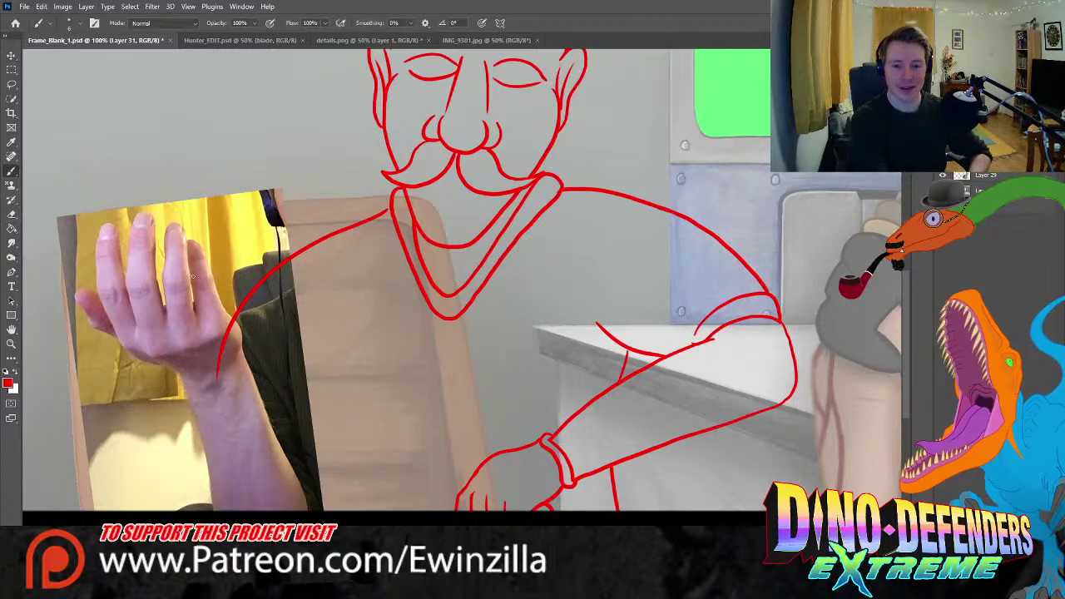
pyautogui.press('e')
pyautogui.moveTo(217, 379); pyautogui.dragTo(233, 321)
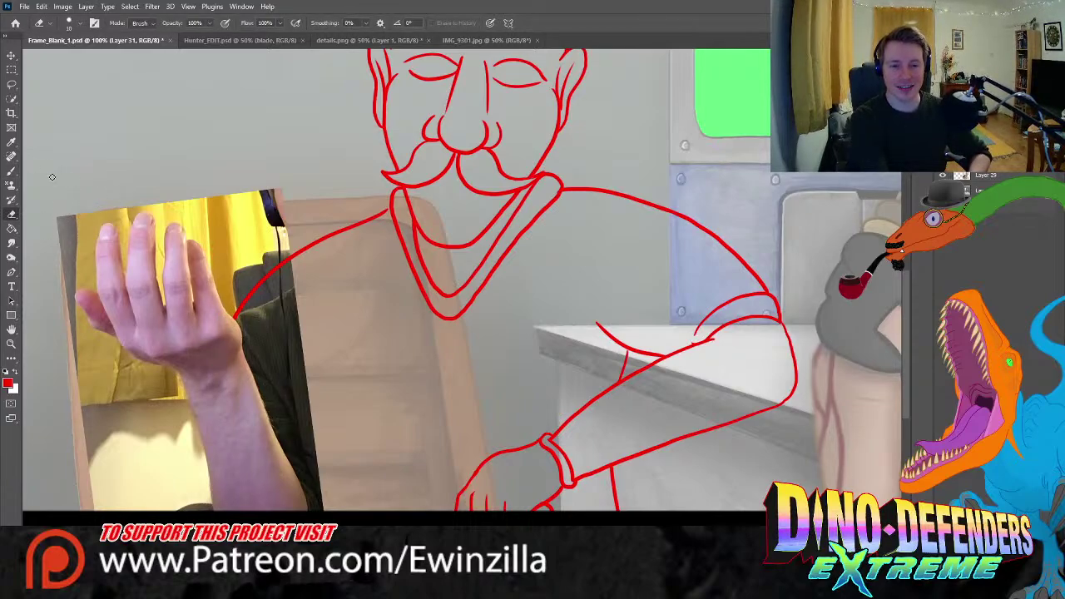
# - Trace the photographed arm from the little finger down the wrist to the forearm, plus the forearm's opposite edge
pyautogui.press('b')
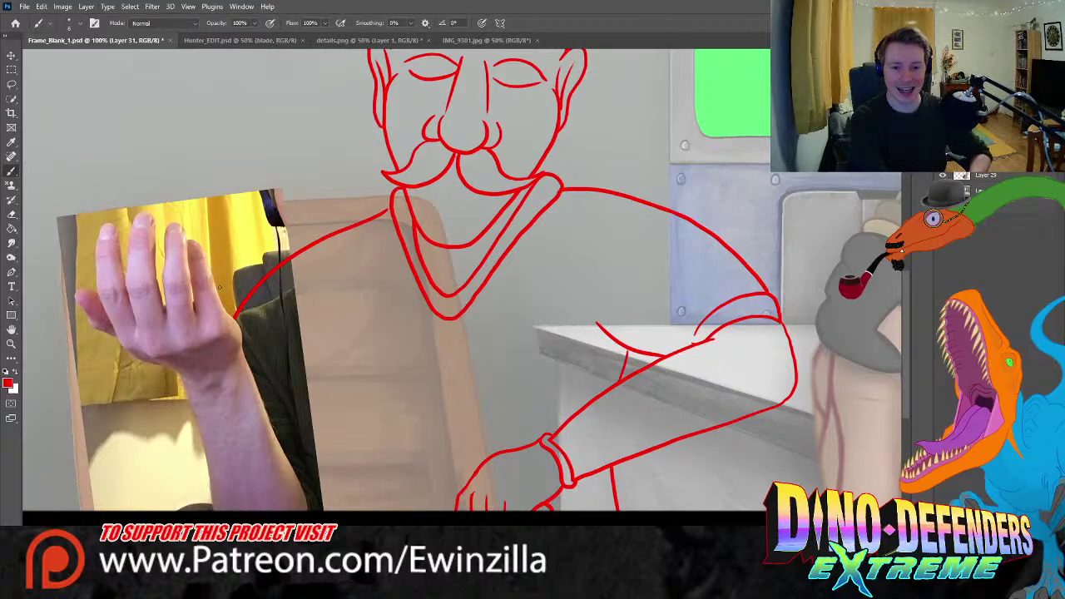
pyautogui.moveTo(186, 242)
pyautogui.mouseDown()
pyautogui.moveTo(205, 261)
pyautogui.moveTo(202, 244)
pyautogui.moveTo(241, 329)
pyautogui.moveTo(239, 367)
pyautogui.moveTo(305, 507)
pyautogui.mouseUp()
pyautogui.hotkey('ctrl', 'z')
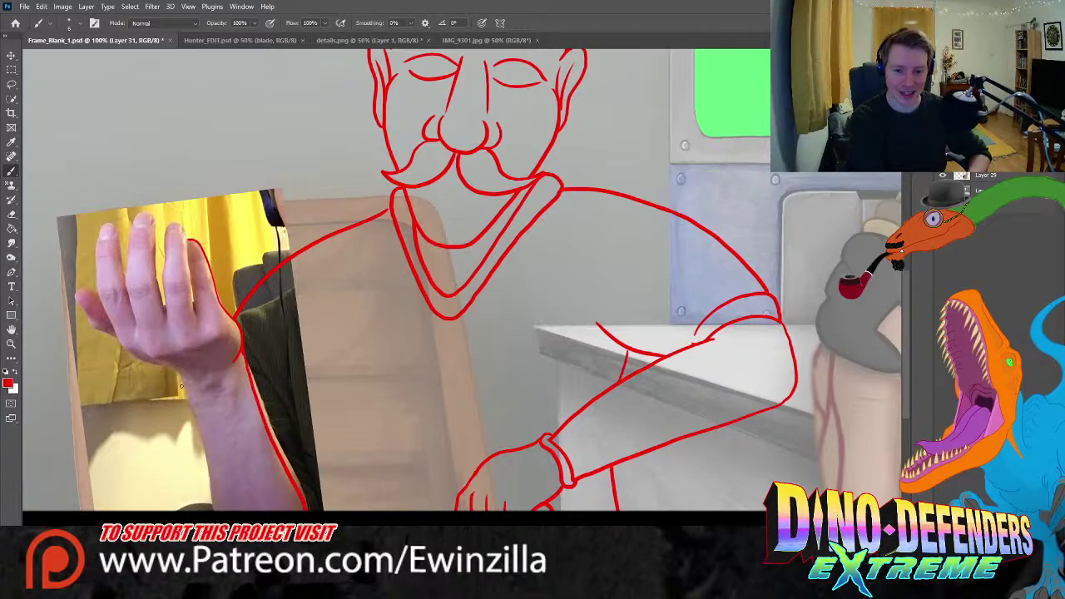
pyautogui.moveTo(184, 384); pyautogui.dragTo(216, 509)
pyautogui.hotkey('ctrl', 'z')
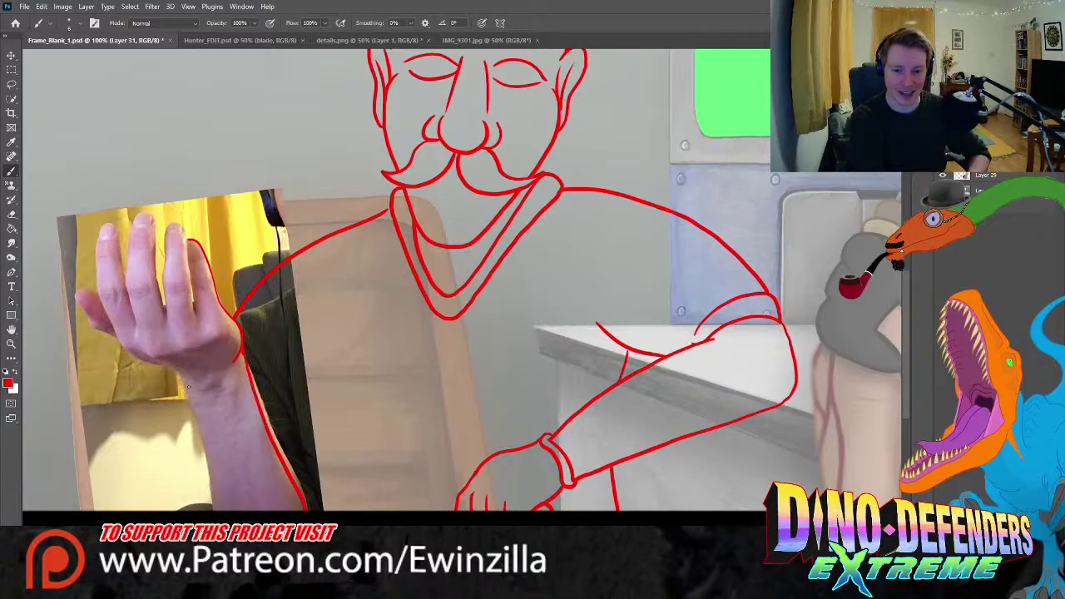
pyautogui.moveTo(188, 383); pyautogui.dragTo(216, 509)
pyautogui.hotkey('ctrl', 'z')
pyautogui.moveTo(188, 383); pyautogui.dragTo(215, 510)
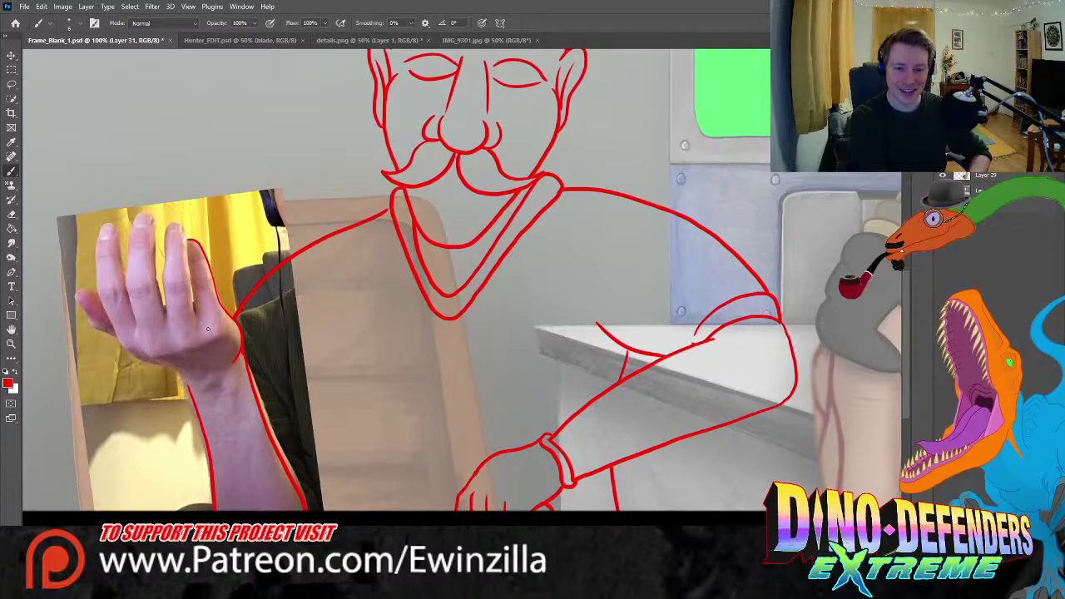
# - Trace the hand's edge from the wrist up to the base of the index finger and add a broken crease line below the knuckles
pyautogui.moveTo(199, 344)
pyautogui.mouseDown()
pyautogui.moveTo(152, 354)
pyautogui.moveTo(161, 362)
pyautogui.moveTo(130, 350)
pyautogui.moveTo(187, 384)
pyautogui.moveTo(124, 347)
pyautogui.moveTo(98, 297)
pyautogui.moveTo(109, 223)
pyautogui.mouseUp()
pyautogui.hotkey('ctrl', 'z')
pyautogui.hotkey('ctrl', 'z')
pyautogui.hotkey('ctrl', 'z')
pyautogui.hotkey('ctrl', 'z')
pyautogui.hotkey('ctrl', 'z')
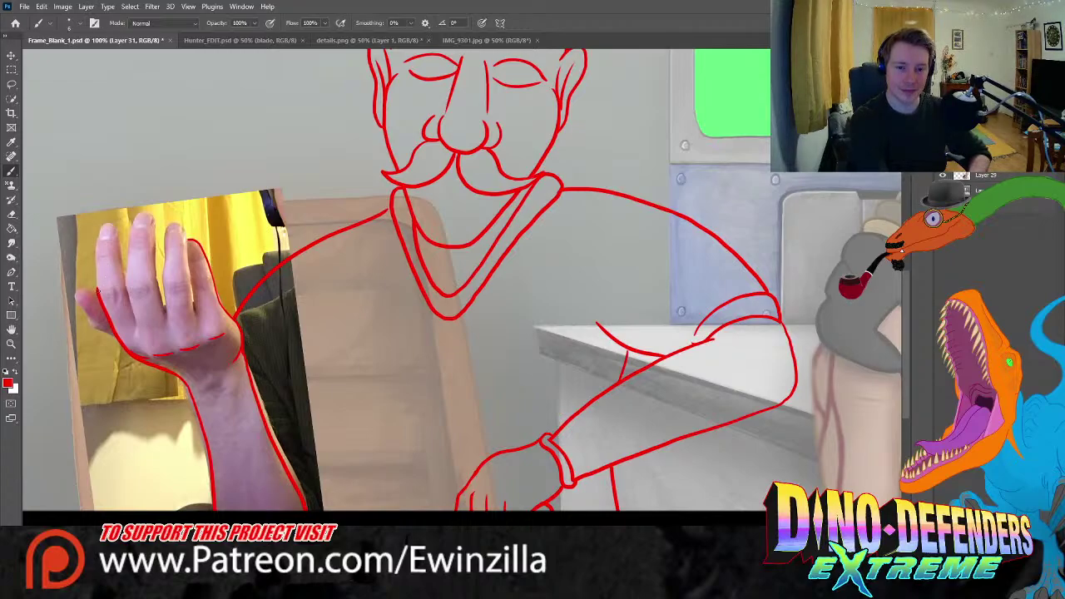
# - Trace the outer side of the index finger and round its tip, following the hand photo
pyautogui.moveTo(98, 291)
pyautogui.mouseDown()
pyautogui.moveTo(106, 223)
pyautogui.moveTo(124, 280)
pyautogui.mouseUp()
pyautogui.hotkey('ctrl', 'z')
pyautogui.hotkey('ctrl', 'z')
pyautogui.moveTo(118, 243); pyautogui.dragTo(126, 280)
pyautogui.hotkey('ctrl', 'z')
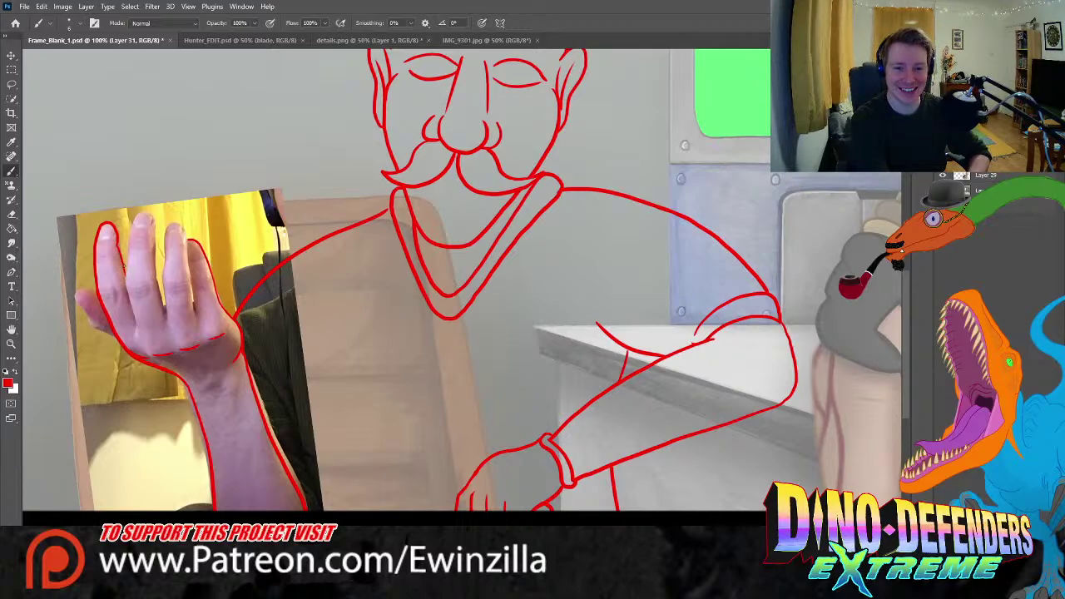
# - Try to outline the near side of the middle finger from the knuckle up to its tip
pyautogui.moveTo(131, 305); pyautogui.dragTo(134, 221)
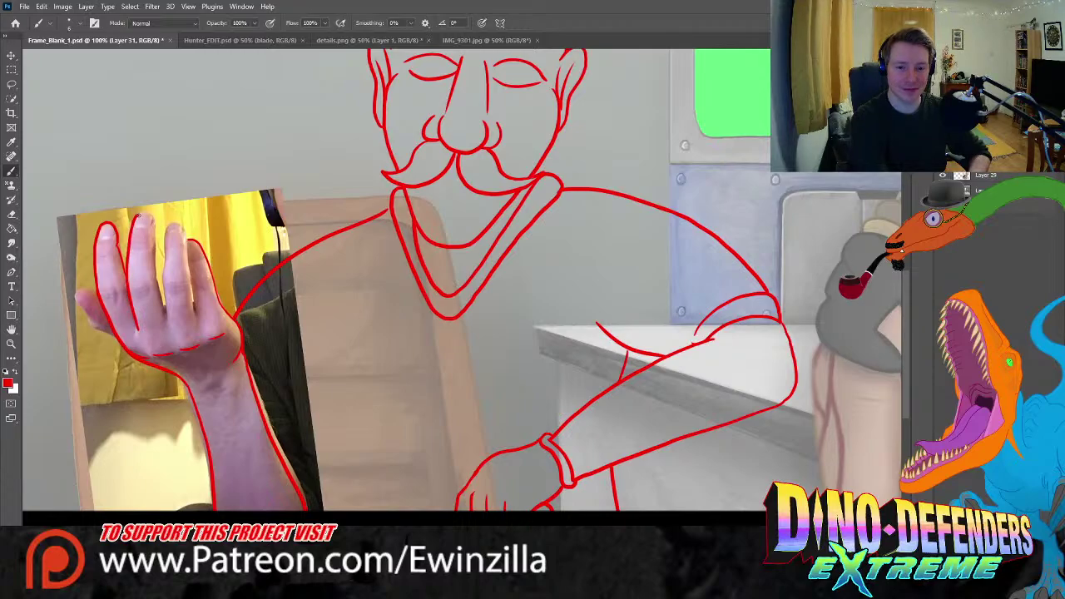
pyautogui.hotkey('ctrl', 'z')
pyautogui.moveTo(138, 329); pyautogui.dragTo(127, 268)
pyautogui.hotkey('ctrl', 'z')
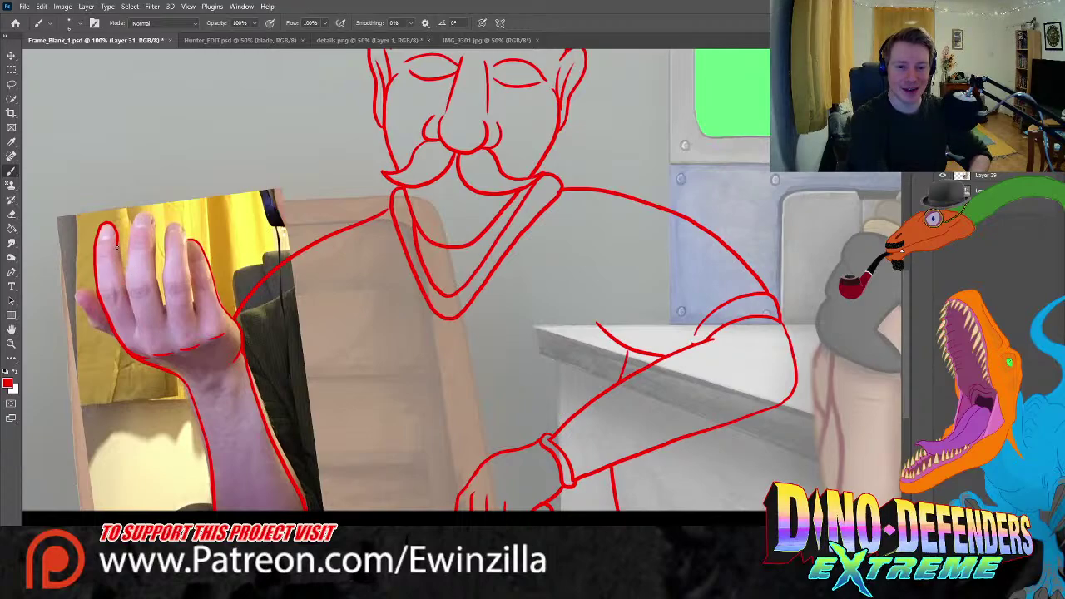
# - Sketch the inner side of the index finger from below its tip down to the knuckle, leaving a gap midway
pyautogui.press('z')
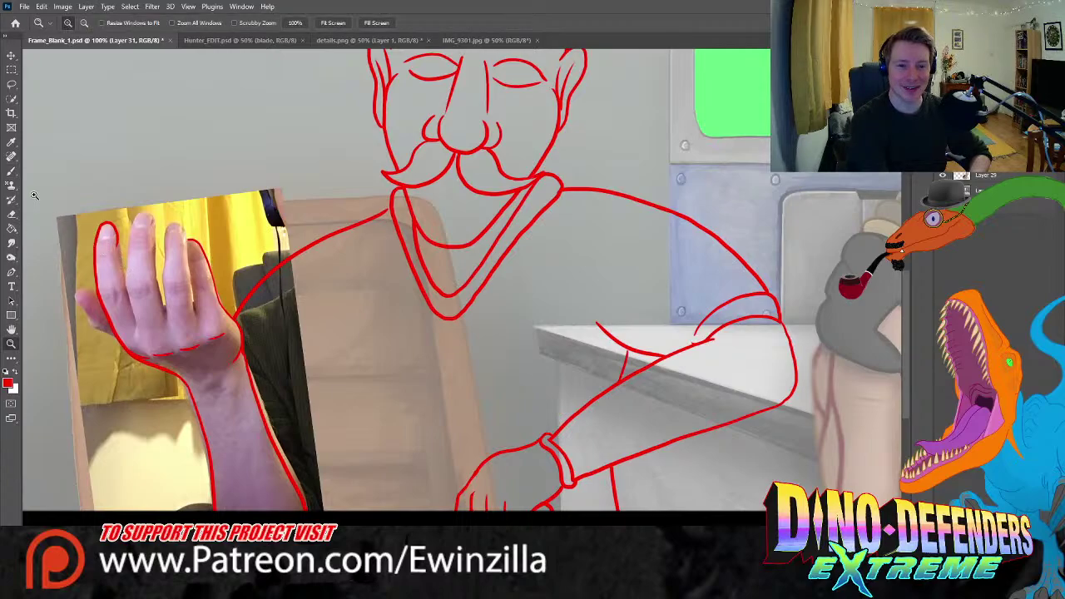
pyautogui.click(12, 171)
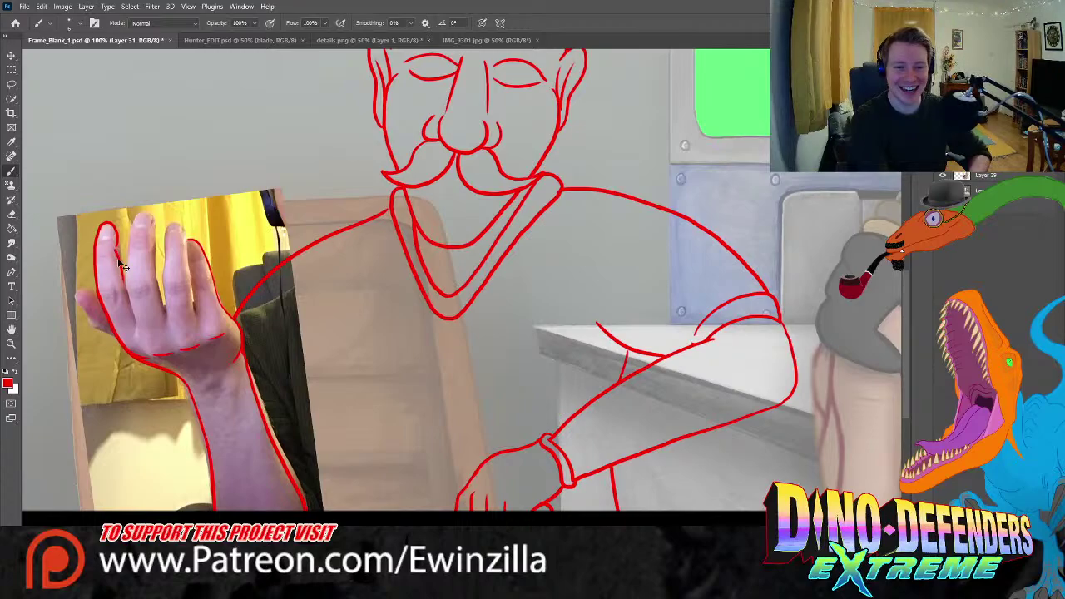
pyautogui.moveTo(117, 251); pyautogui.dragTo(138, 329)
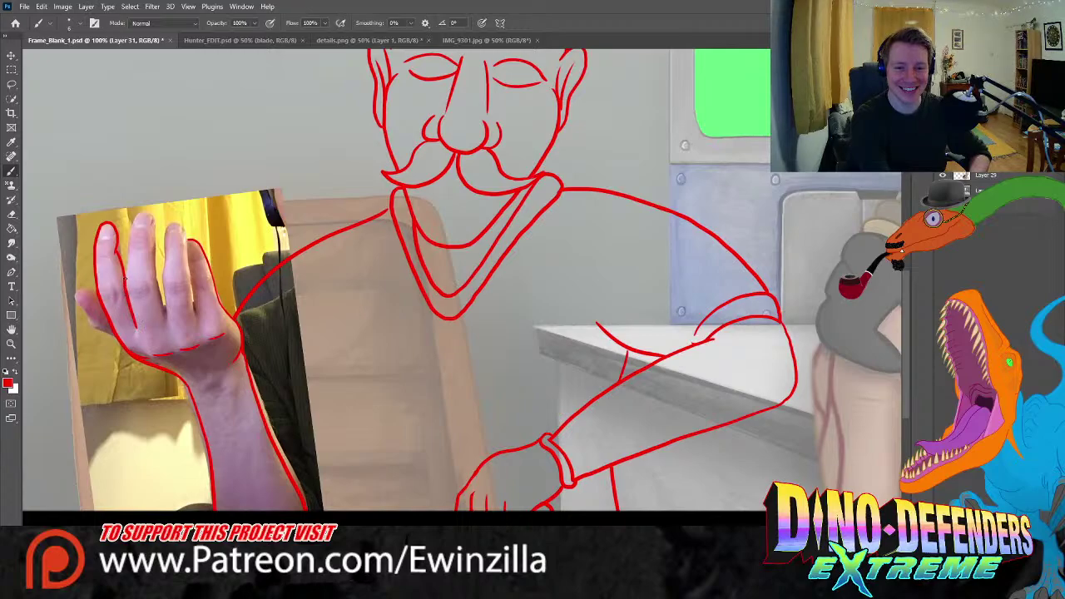
# - Try to draw the middle finger's side from its midpoint up and around the fingertip
pyautogui.moveTo(125, 278); pyautogui.dragTo(135, 215)
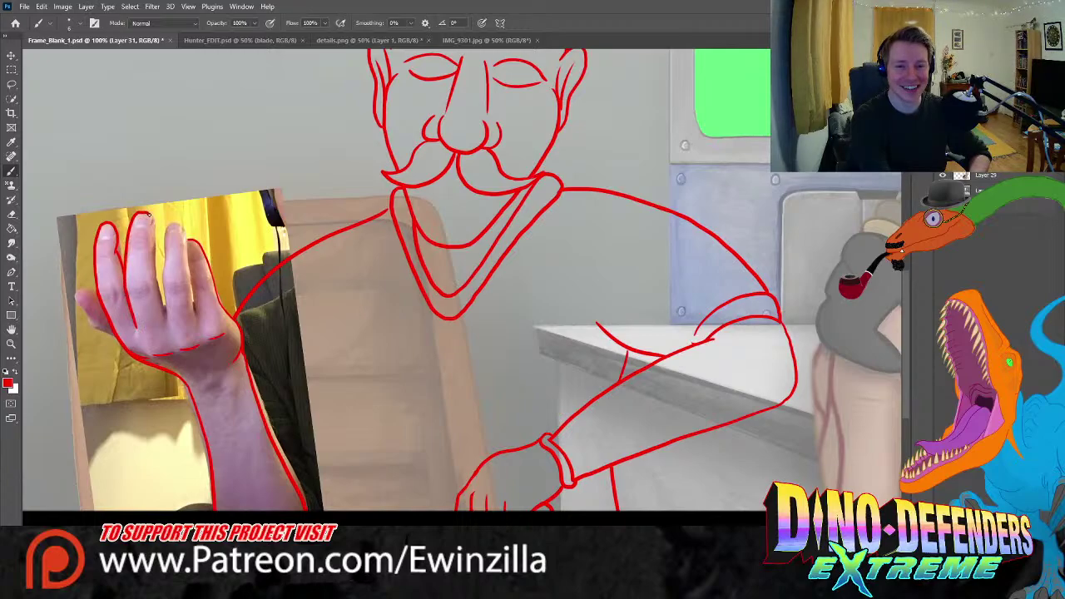
pyautogui.hotkey('ctrl', 'z')
pyautogui.hotkey('ctrl', 'z')
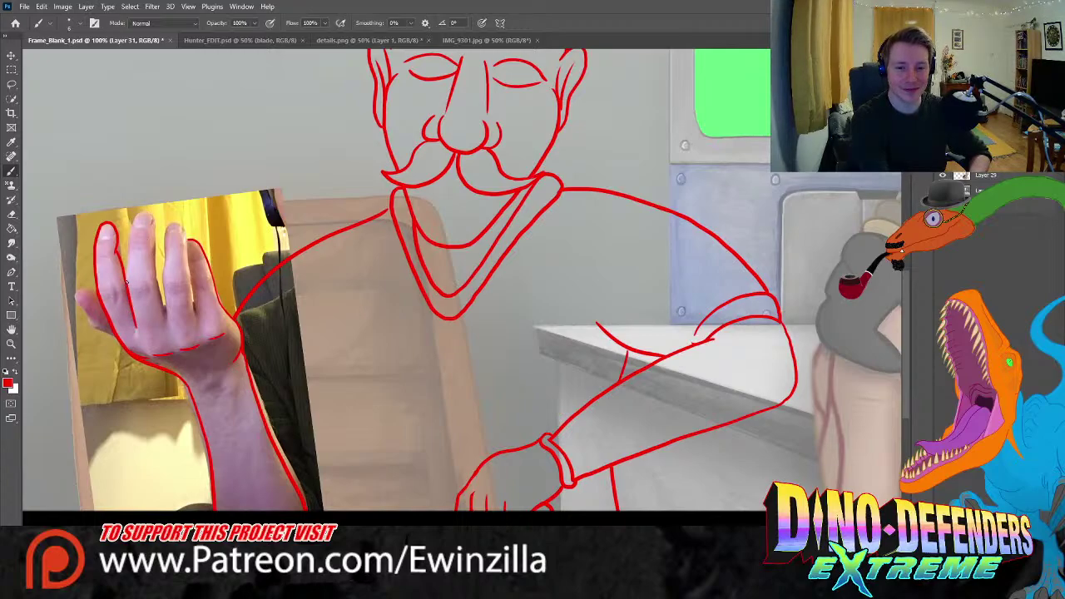
# - Trace the middle finger, ring finger and thumb from the hand photo, adding the fingernail and knuckle creases
pyautogui.moveTo(126, 283)
pyautogui.mouseDown()
pyautogui.moveTo(143, 213)
pyautogui.moveTo(154, 222)
pyautogui.moveTo(163, 304)
pyautogui.mouseUp()
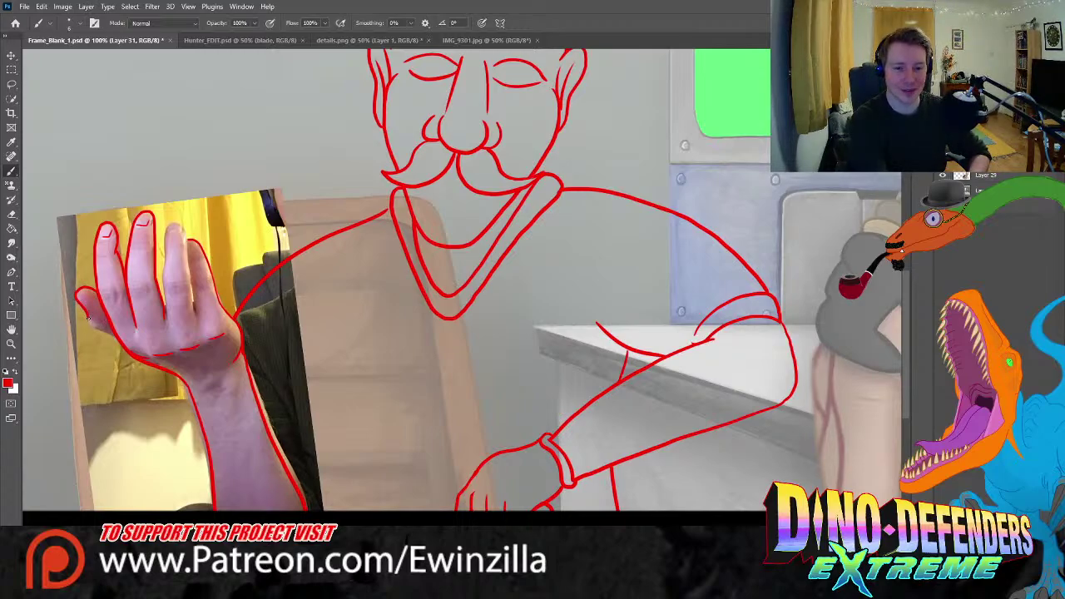
pyautogui.hotkey('ctrl', 'z')
pyautogui.moveTo(97, 289)
pyautogui.mouseDown()
pyautogui.moveTo(76, 294)
pyautogui.moveTo(84, 315)
pyautogui.moveTo(116, 338)
pyautogui.mouseUp()
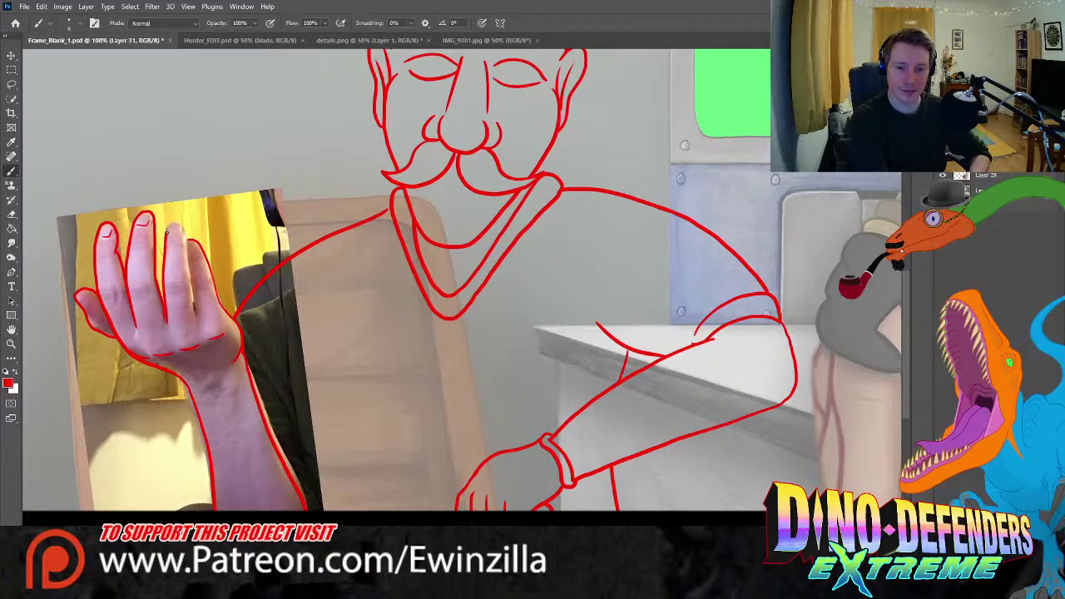
pyautogui.moveTo(187, 236); pyautogui.dragTo(197, 321)
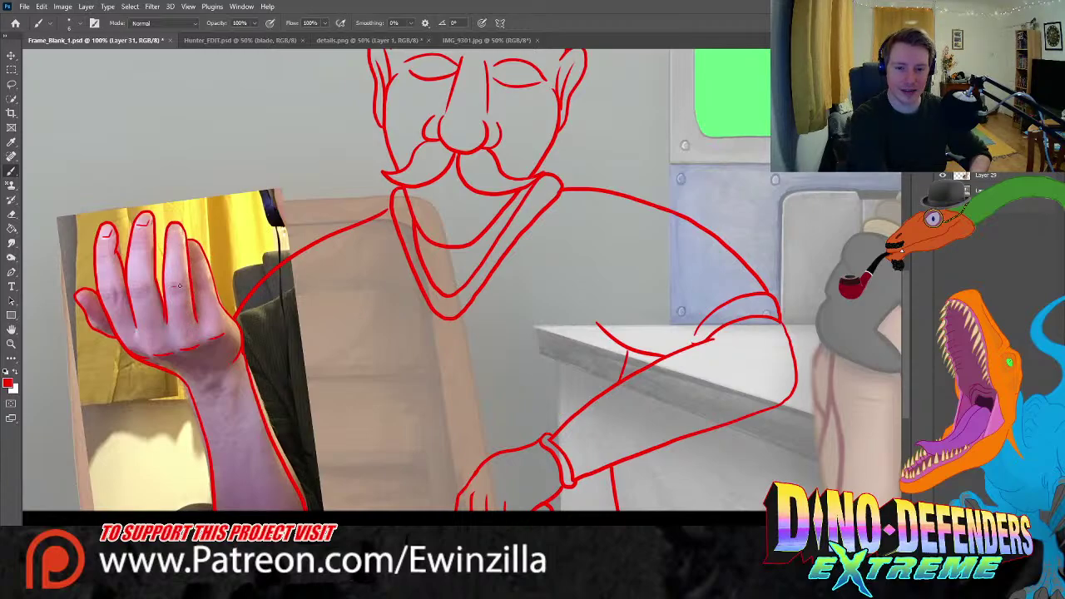
pyautogui.moveTo(170, 285); pyautogui.dragTo(181, 282)
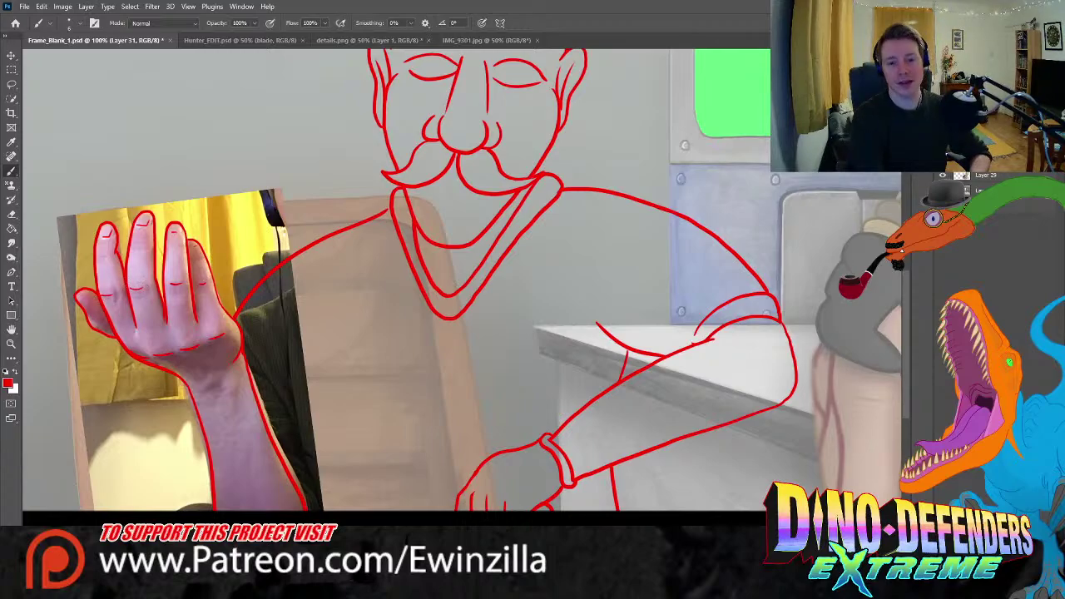
# - Try removing the hand photo to judge the bare hand tracing within the whole frame
pyautogui.click(11, 344)
pyautogui.click(332, 22)
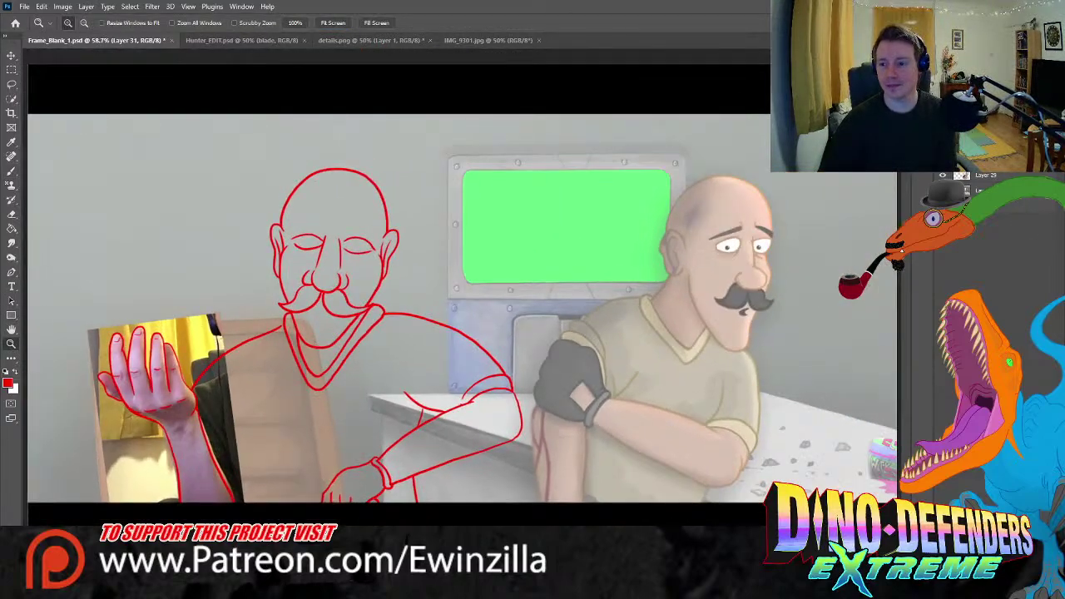
pyautogui.press('Delete')
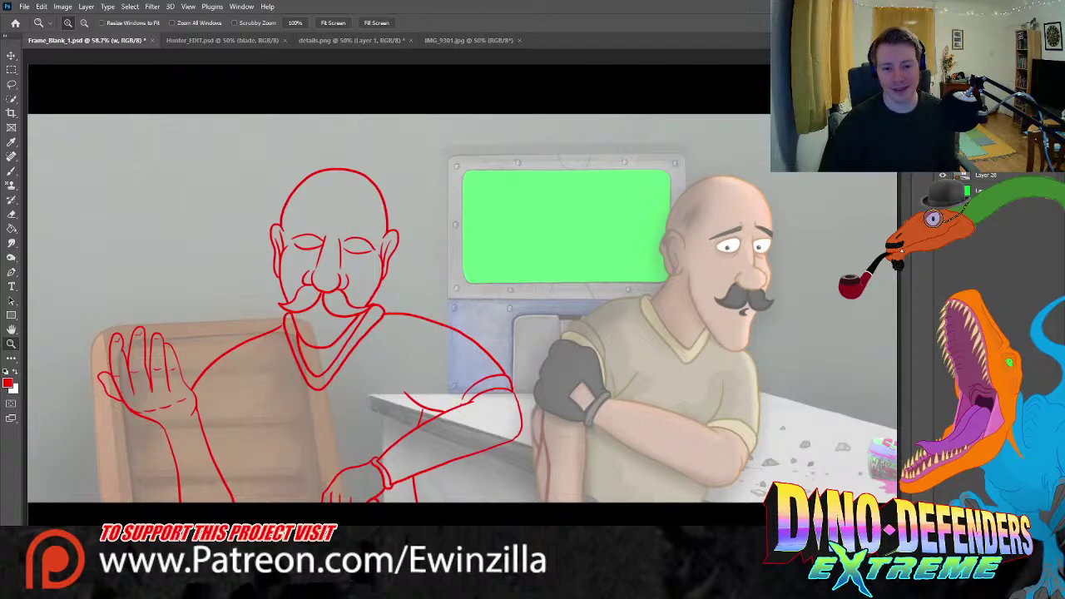
pyautogui.hotkey('ctrl', 'v')
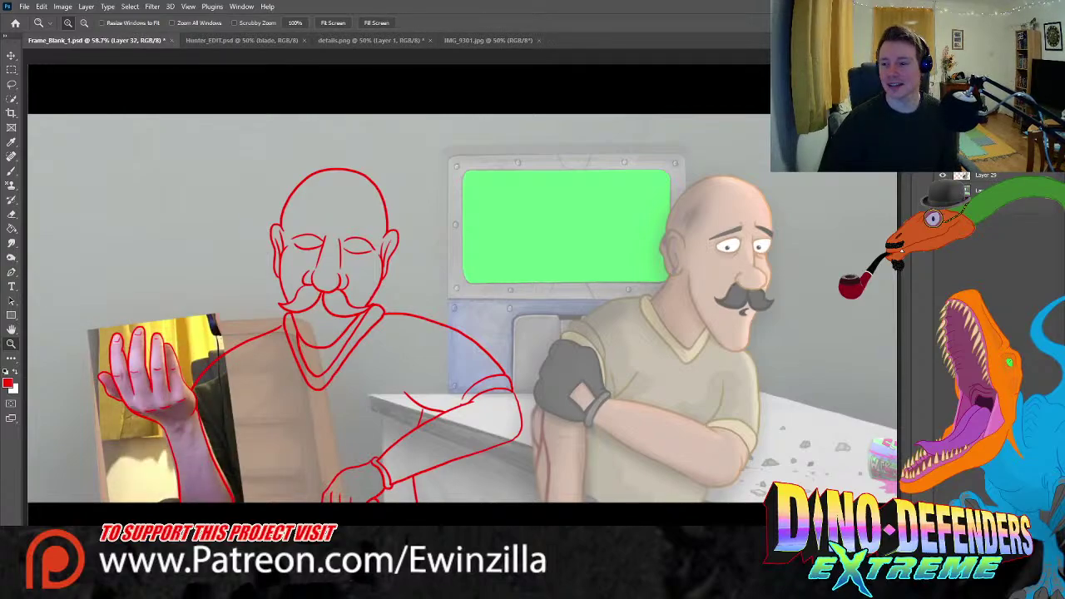
pyautogui.scroll(3, 86, 419)
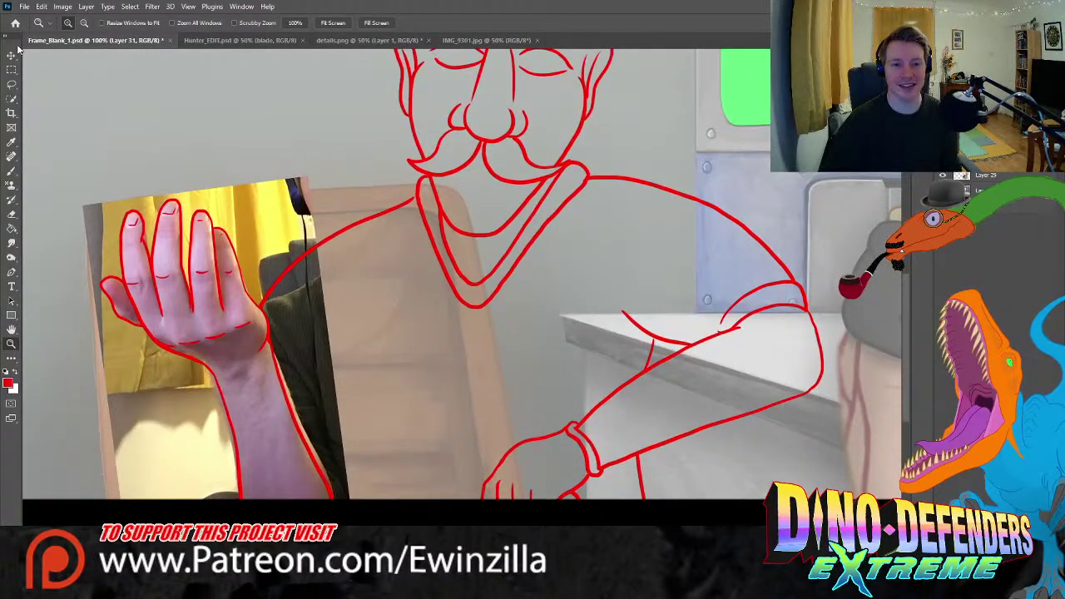
# - Move the hand photo off the tracing and delete it
pyautogui.press('v')
pyautogui.moveTo(215, 262)
pyautogui.mouseDown()
pyautogui.moveTo(536, 274)
pyautogui.moveTo(803, 246)
pyautogui.moveTo(707, 229)
pyautogui.mouseUp()
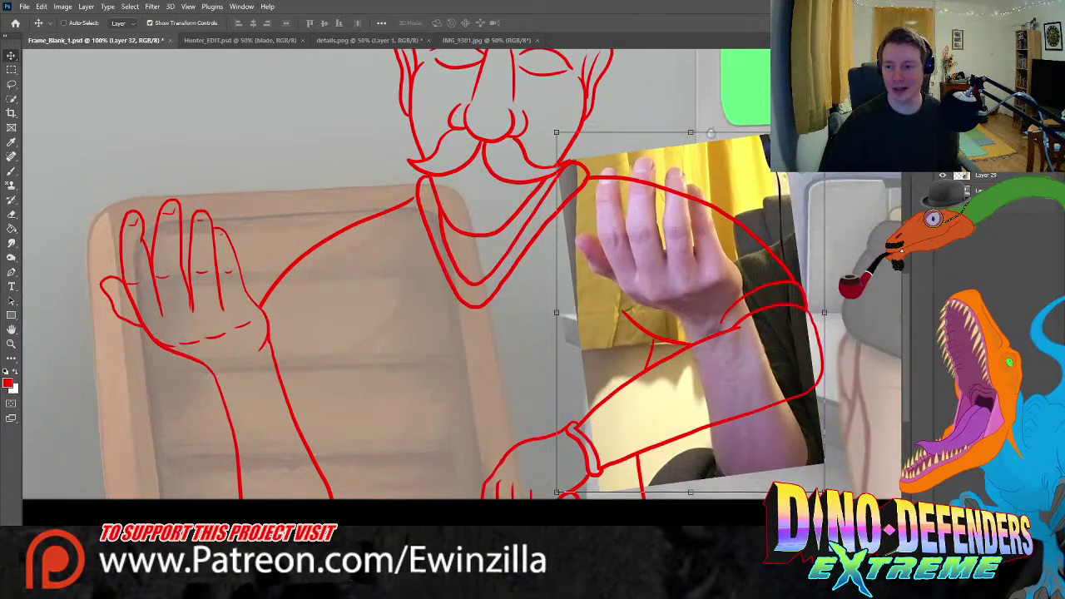
pyautogui.press('Delete')
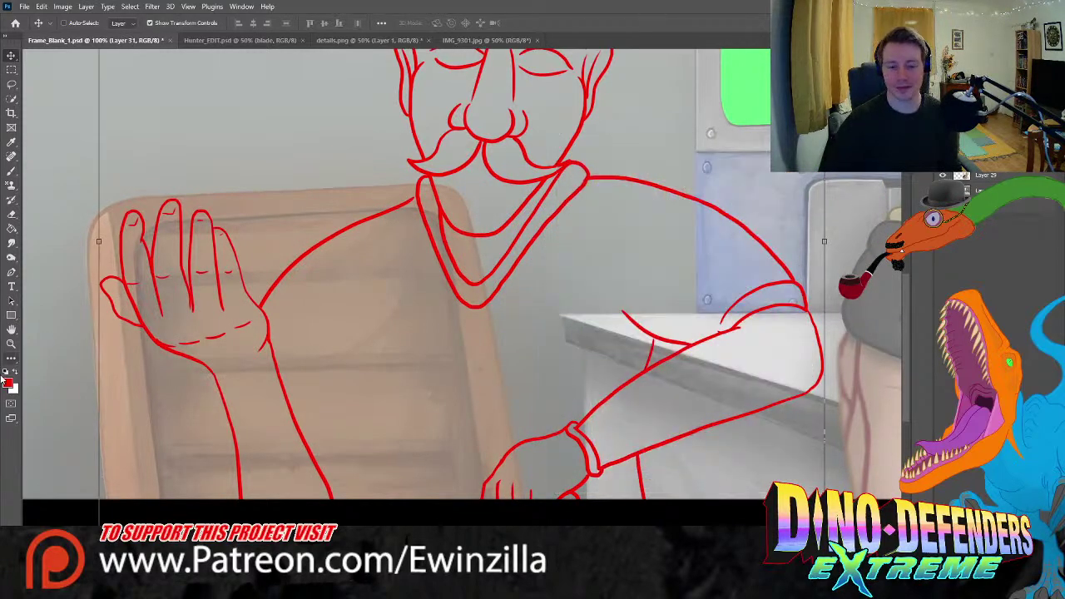
# - Try a second shoulder curve from the collar down to the raised hand
pyautogui.click(11, 344)
pyautogui.click(332, 23)
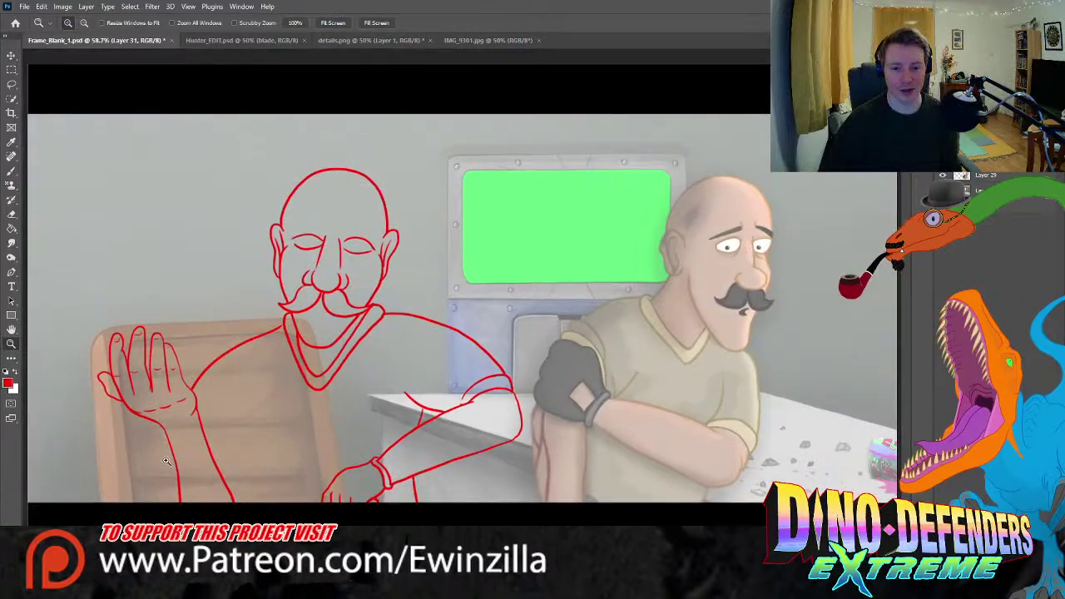
pyautogui.click(12, 171)
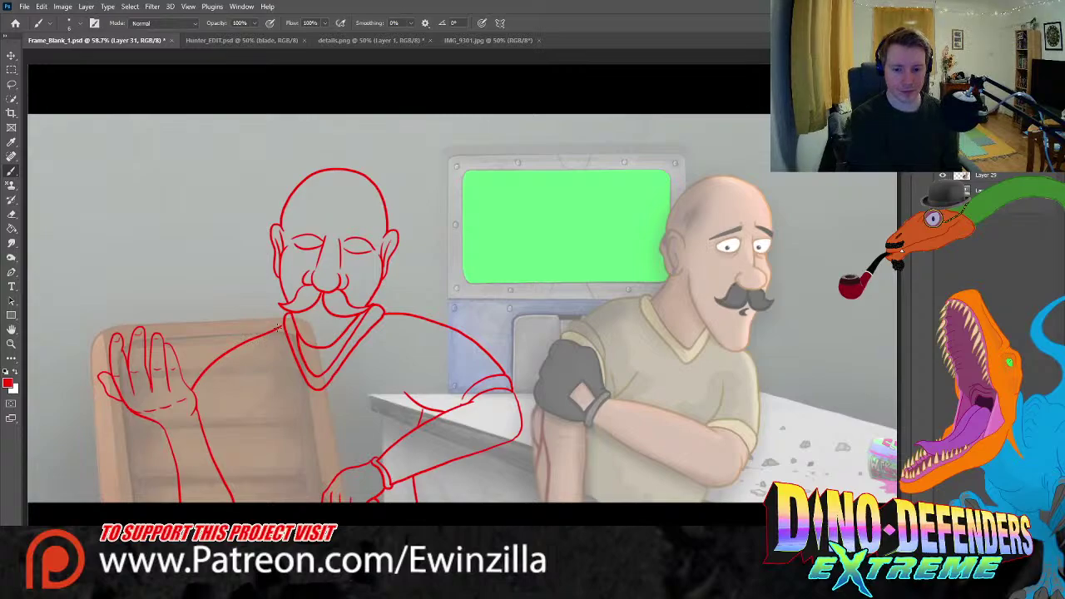
pyautogui.moveTo(279, 328)
pyautogui.mouseDown()
pyautogui.moveTo(219, 343)
pyautogui.moveTo(183, 385)
pyautogui.mouseUp()
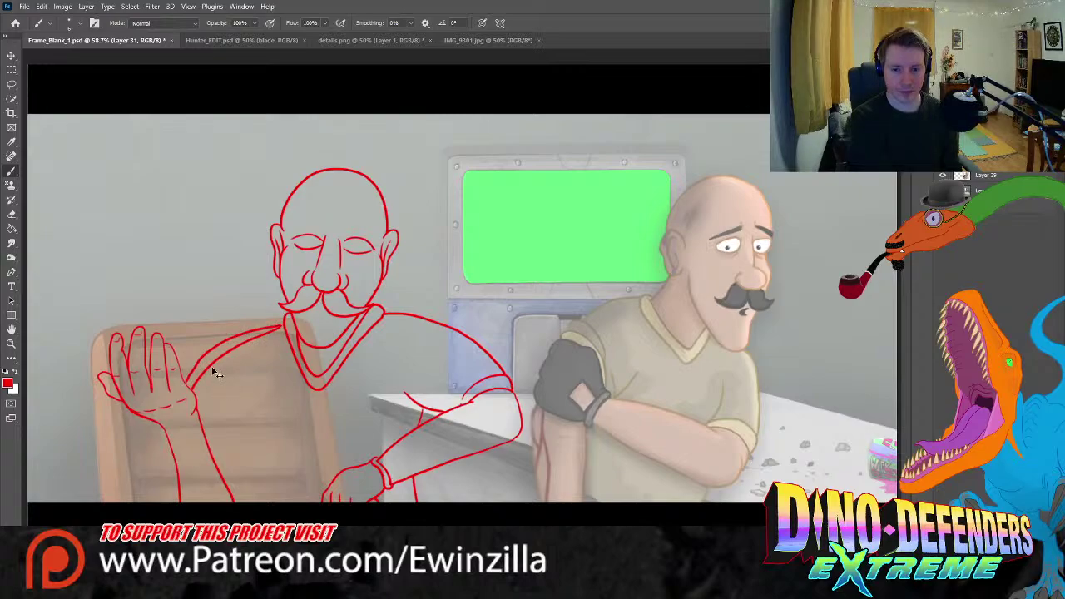
pyautogui.hotkey('ctrl', 'z')
# - Remove the old shoulder line beside the raised hand and redraw it as a rounder curve from the collar
pyautogui.click(11, 242)
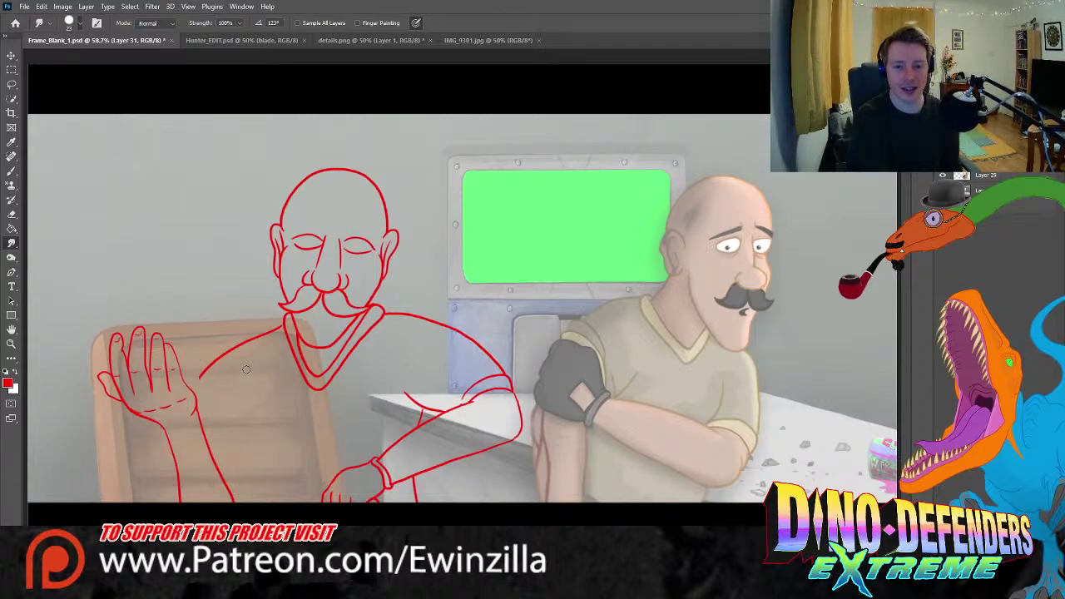
pyautogui.moveTo(246, 369)
pyautogui.mouseDown()
pyautogui.moveTo(210, 381)
pyautogui.moveTo(225, 347)
pyautogui.moveTo(233, 354)
pyautogui.moveTo(285, 317)
pyautogui.mouseUp()
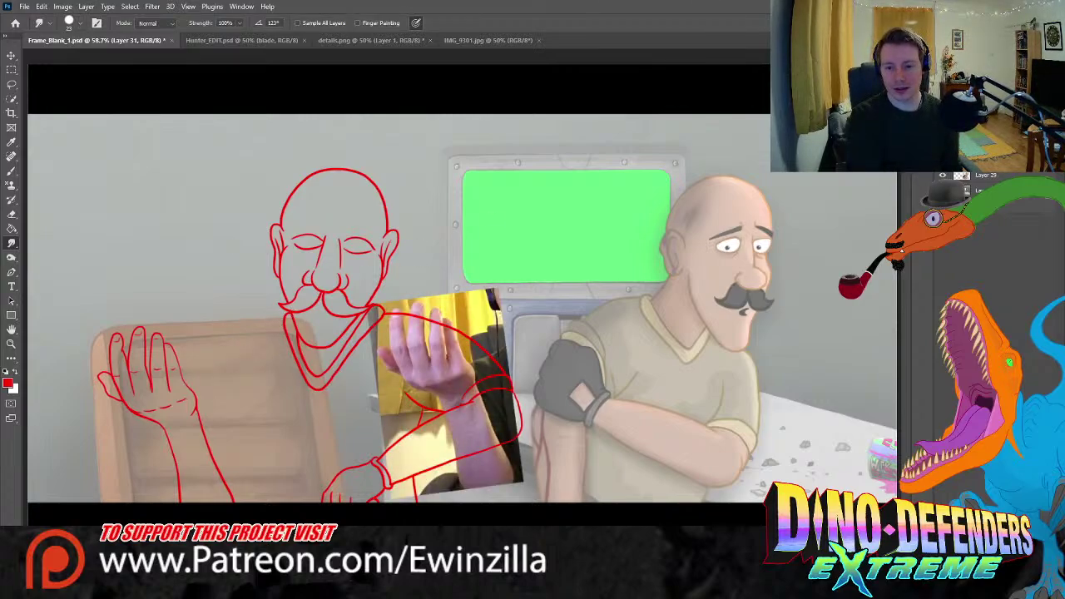
pyautogui.click(11, 171)
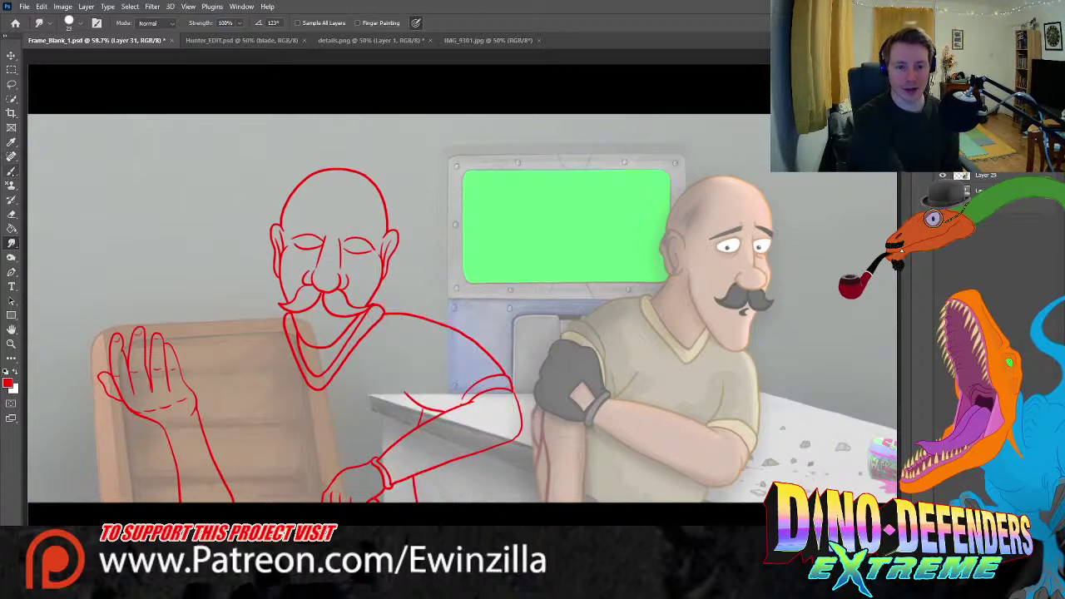
pyautogui.moveTo(287, 319); pyautogui.dragTo(212, 355)
pyautogui.hotkey('ctrl', 'z')
pyautogui.moveTo(283, 320)
pyautogui.mouseDown()
pyautogui.moveTo(215, 344)
pyautogui.moveTo(203, 366)
pyautogui.mouseUp()
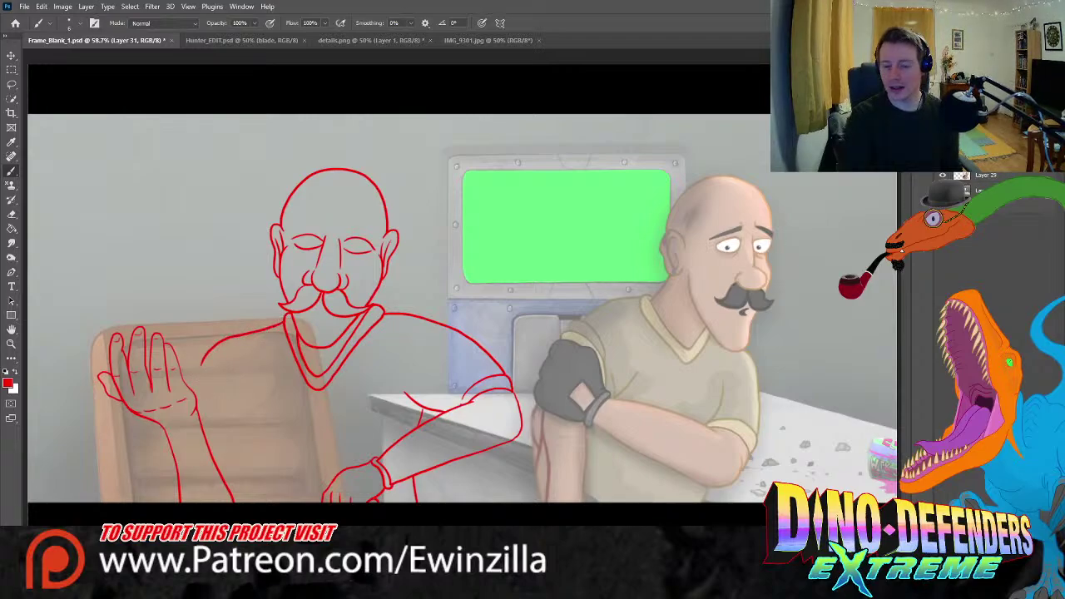
# - Select the sketched raised hand and forearm with the Lasso and move them slightly up and closer to the shoulder
pyautogui.click(11, 84)
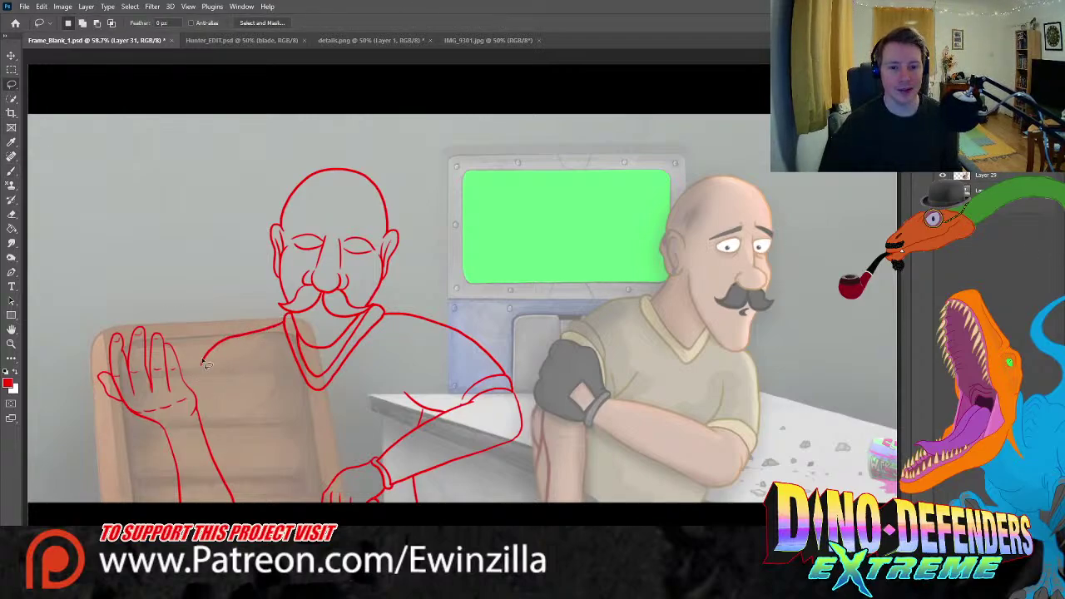
pyautogui.moveTo(202, 362)
pyautogui.mouseDown()
pyautogui.moveTo(226, 434)
pyautogui.moveTo(236, 524)
pyautogui.moveTo(255, 520)
pyautogui.moveTo(154, 515)
pyautogui.moveTo(72, 376)
pyautogui.moveTo(119, 288)
pyautogui.moveTo(174, 320)
pyautogui.moveTo(200, 366)
pyautogui.mouseUp()
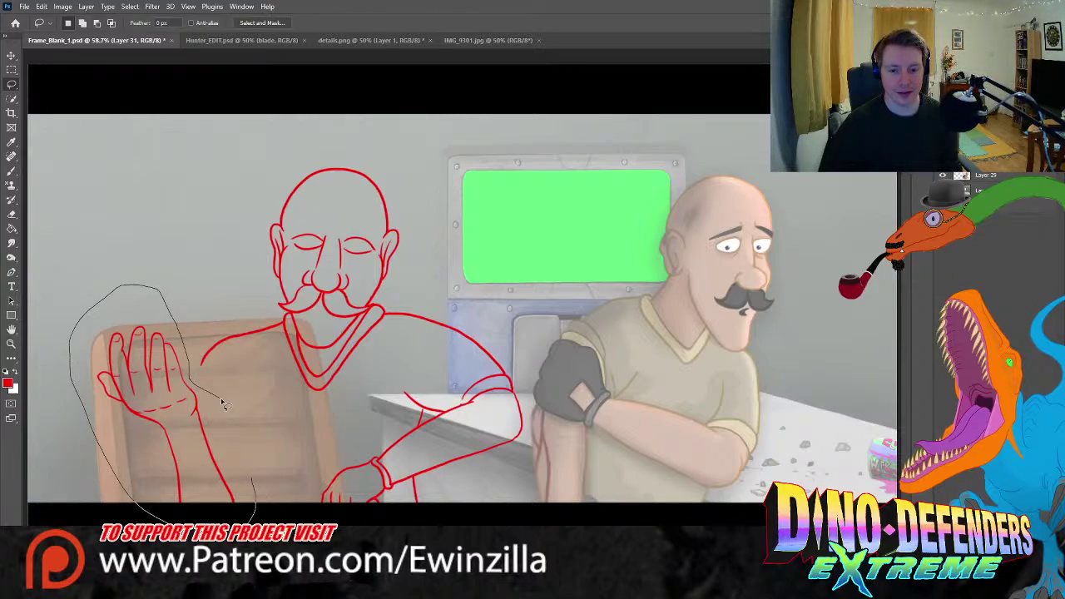
pyautogui.press('v')
pyautogui.click(198, 405)
pyautogui.moveTo(198, 405)
pyautogui.mouseDown()
pyautogui.moveTo(236, 376)
pyautogui.moveTo(203, 388)
pyautogui.mouseUp()
pyautogui.hotkey('ctrl', 'd')
# - Rotate the raised hand and forearm about 13° clockwise, stretch their height to about 105% and skew them slightly
pyautogui.press('l')
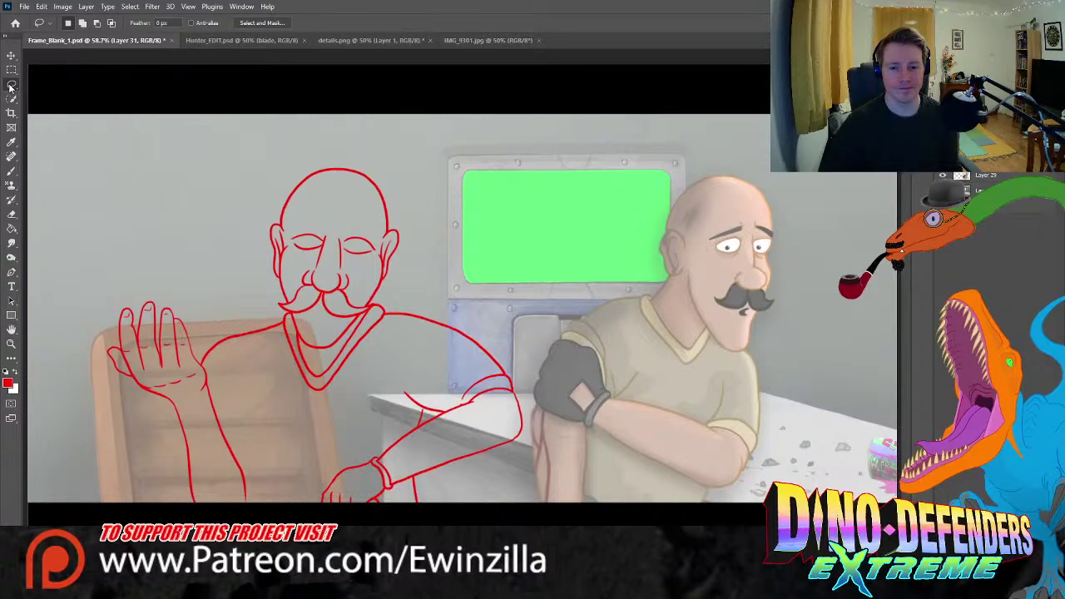
pyautogui.keyDown('ctrl'); pyautogui.click(960, 191); pyautogui.keyUp('ctrl')
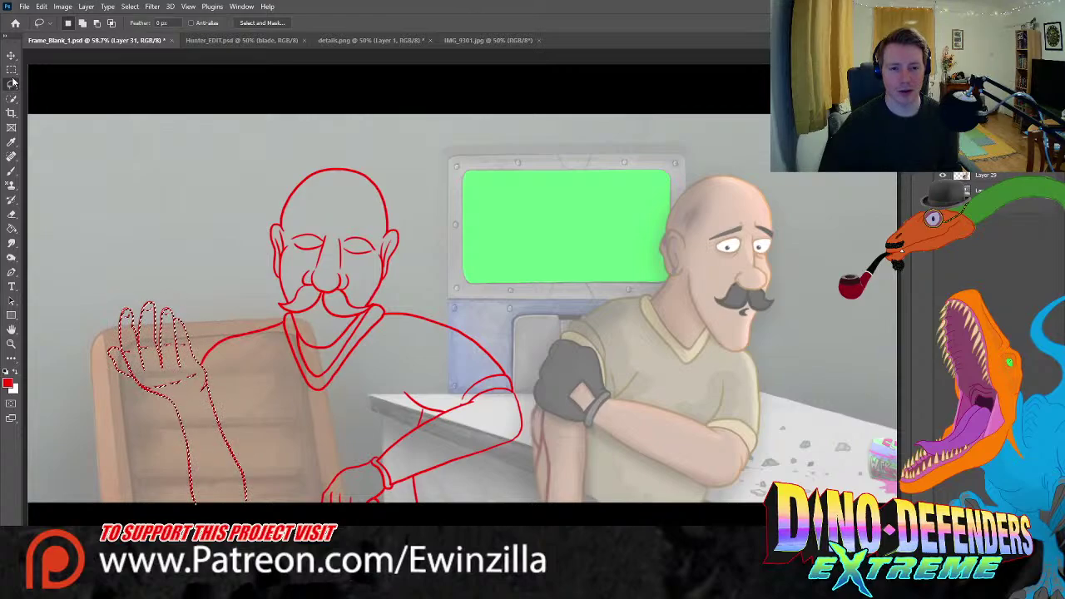
pyautogui.press('v')
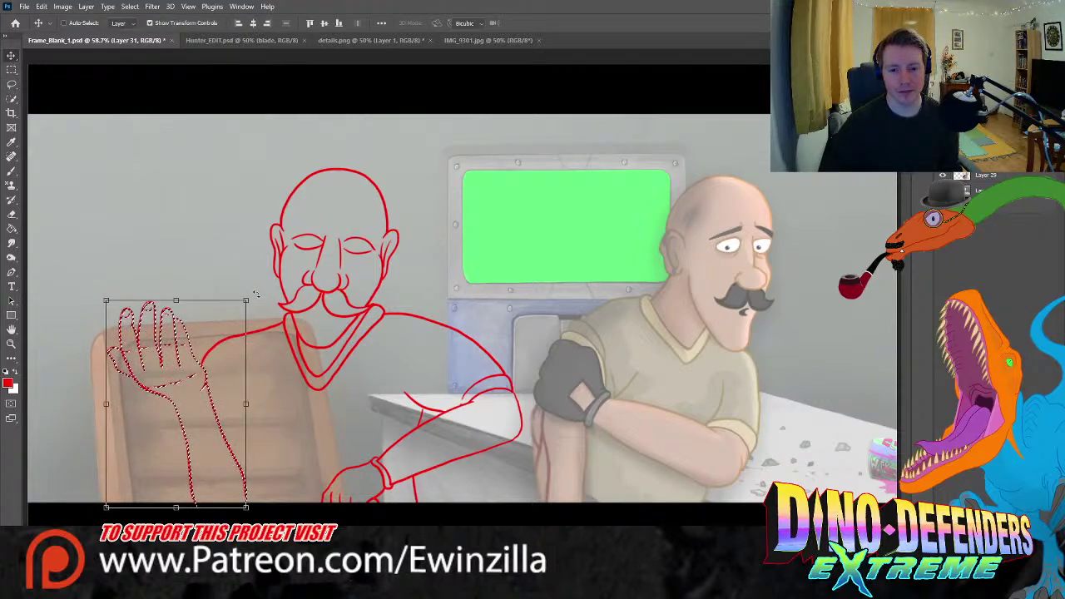
pyautogui.moveTo(258, 287); pyautogui.dragTo(280, 306)
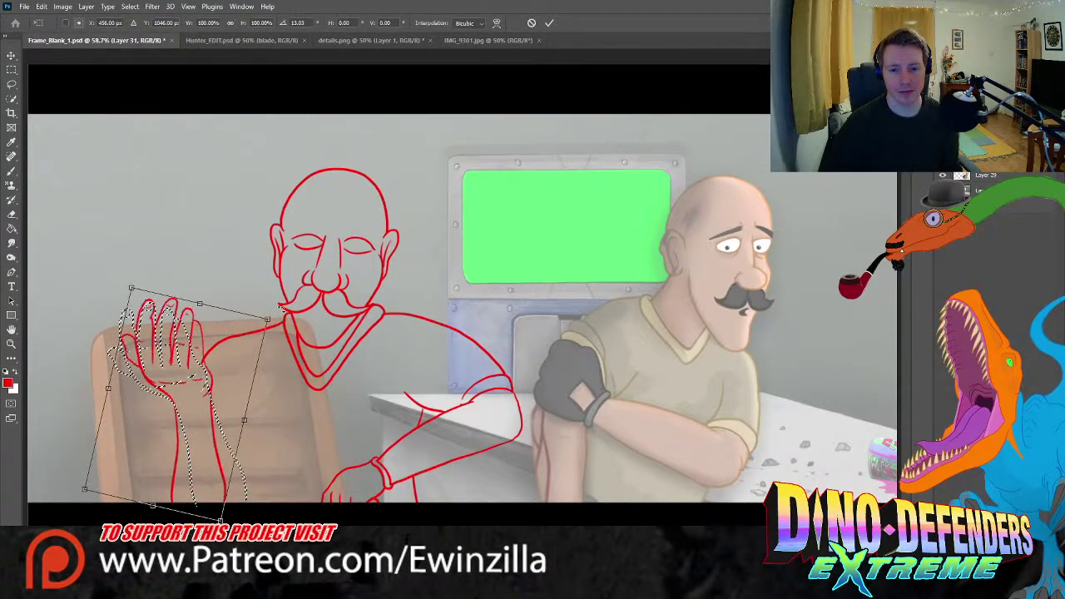
pyautogui.moveTo(131, 288); pyautogui.dragTo(144, 282)
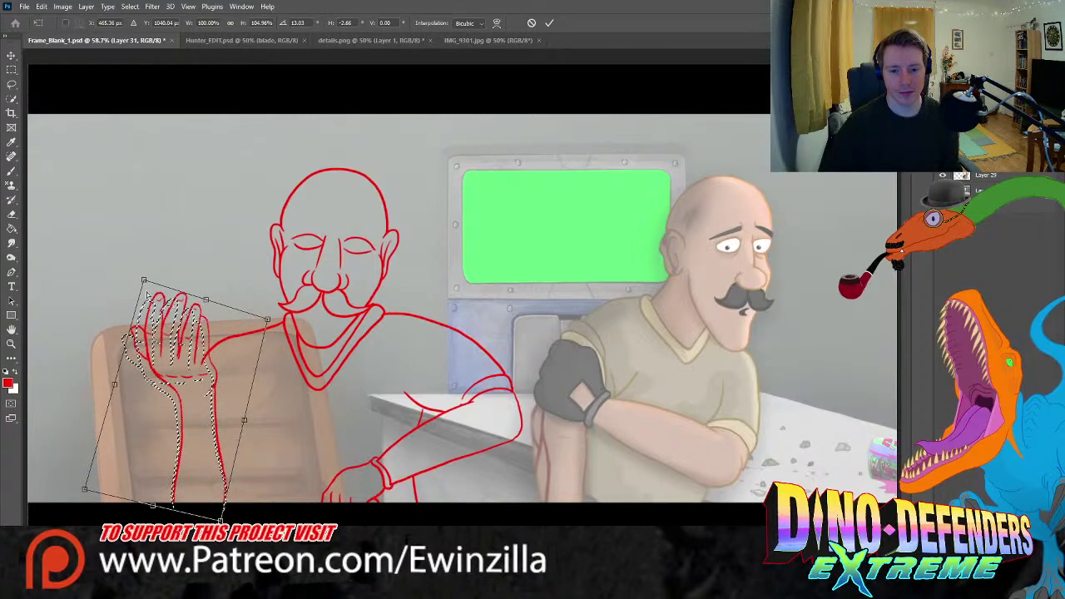
pyautogui.press('Return')
pyautogui.press('l')
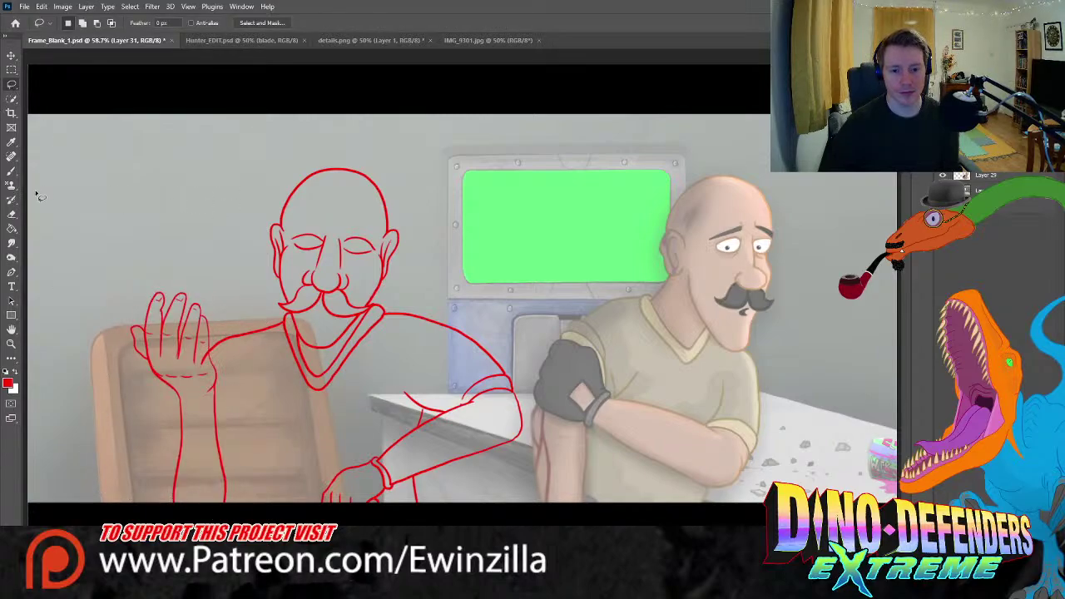
# - Try an outward-bowed arm curve from the raised wrist downward and a matching line on the forearm's body side
pyautogui.click(12, 242)
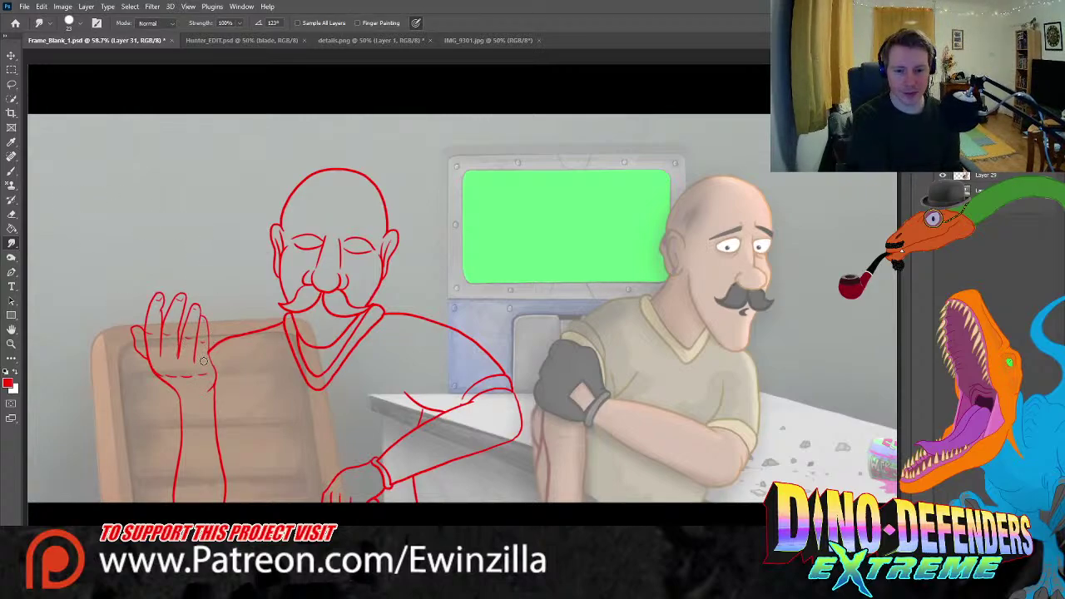
pyautogui.click(11, 170)
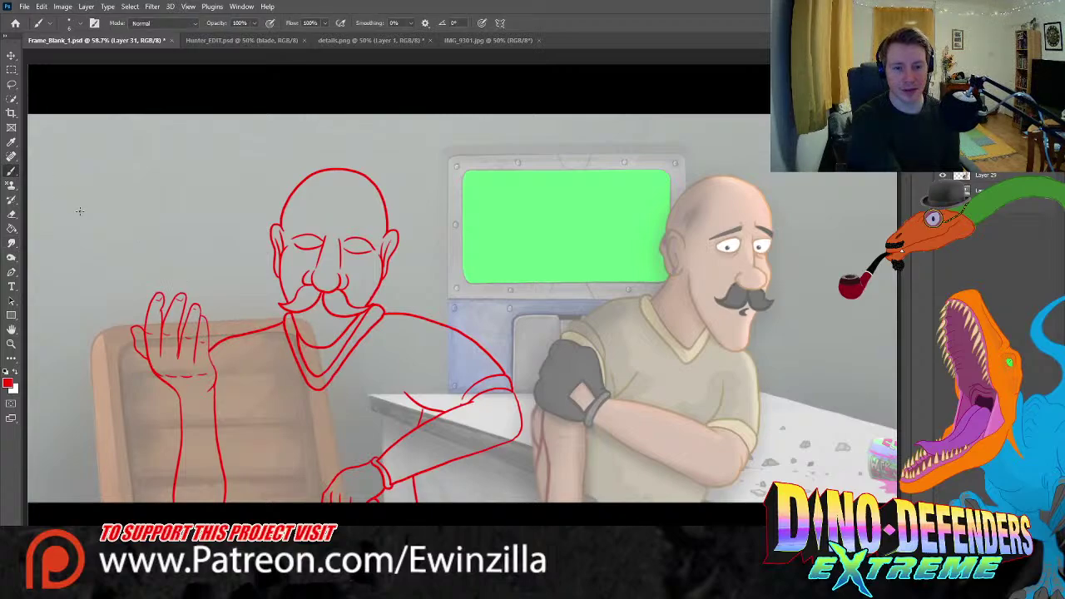
pyautogui.moveTo(170, 384); pyautogui.dragTo(165, 473)
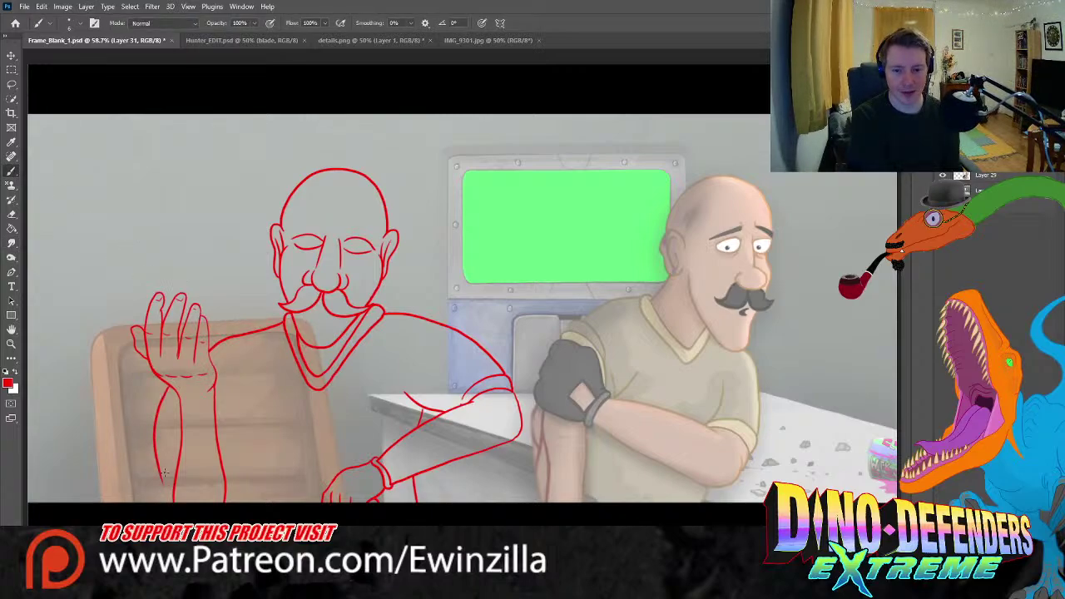
pyautogui.moveTo(242, 414); pyautogui.dragTo(243, 501)
pyautogui.hotkey('ctrl', 'z')
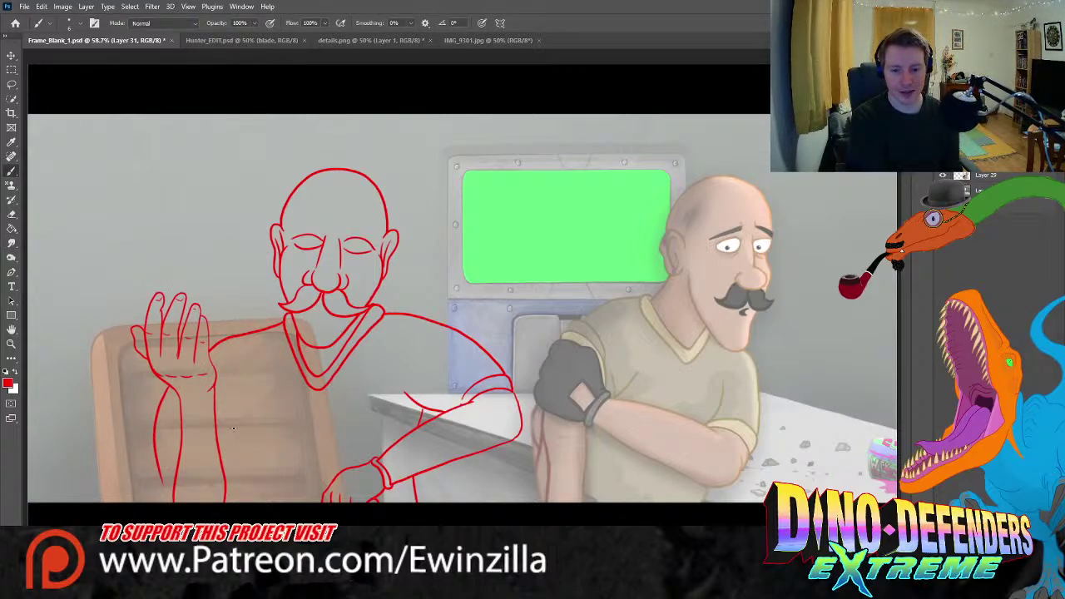
# - Try several short upper-arm curves along the body side of the raised forearm
pyautogui.moveTo(239, 419); pyautogui.dragTo(237, 489)
pyautogui.moveTo(220, 448); pyautogui.dragTo(229, 504)
pyautogui.hotkey('ctrl', 'z')
pyautogui.hotkey('ctrl', 'z')
pyautogui.hotkey('ctrl', 'z')
pyautogui.hotkey('ctrl', 'z')
pyautogui.moveTo(232, 448); pyautogui.dragTo(243, 501)
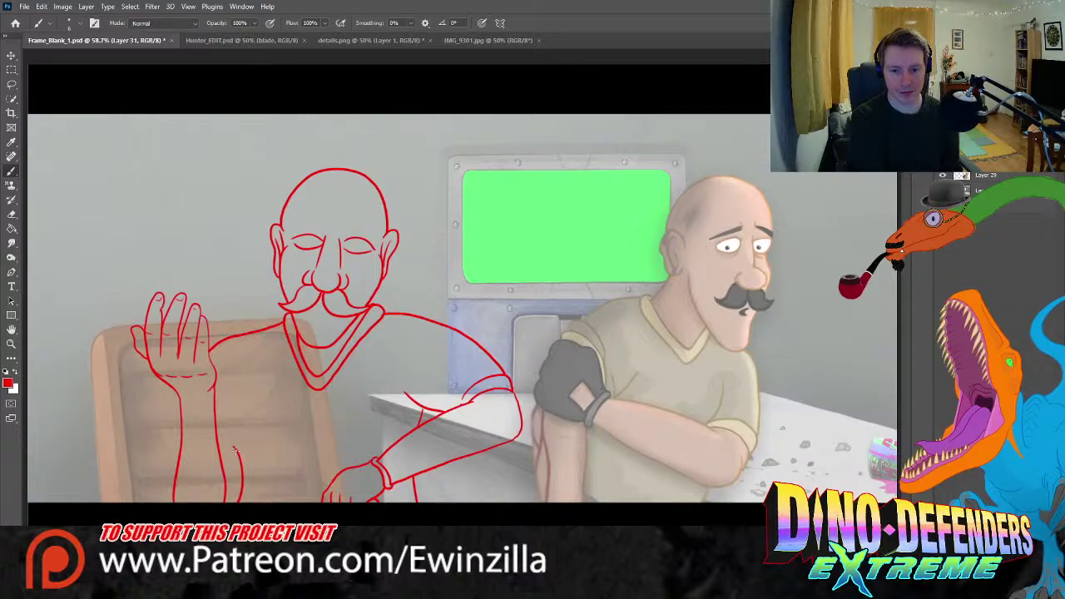
pyautogui.hotkey('ctrl', 'z')
# - Sketch the upper-arm curve and short sleeve edge on the body side of the raised forearm
pyautogui.moveTo(247, 389); pyautogui.dragTo(225, 481)
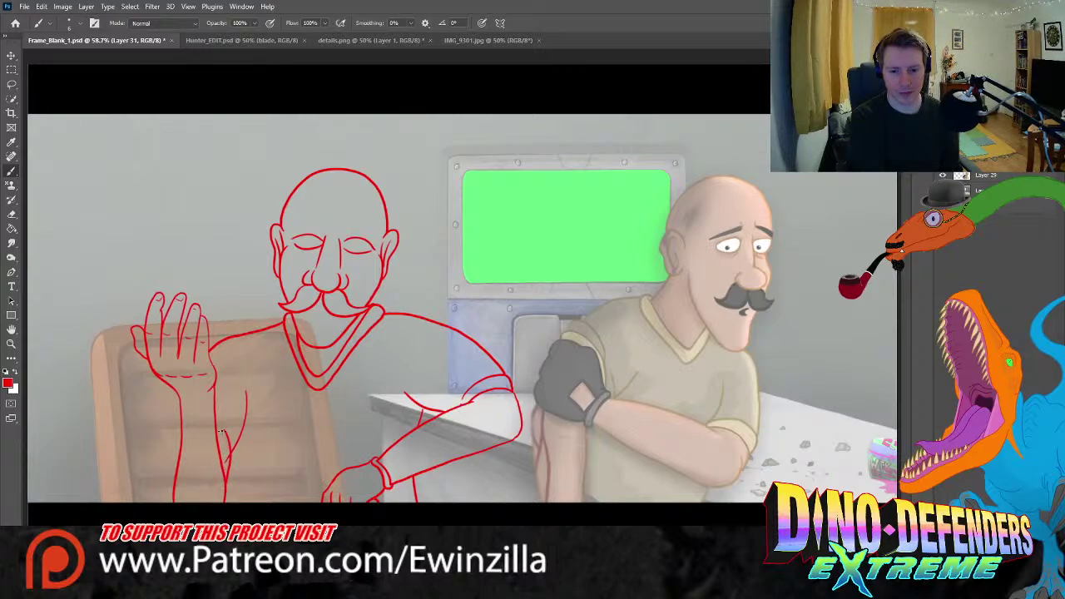
pyautogui.moveTo(218, 414); pyautogui.dragTo(232, 444)
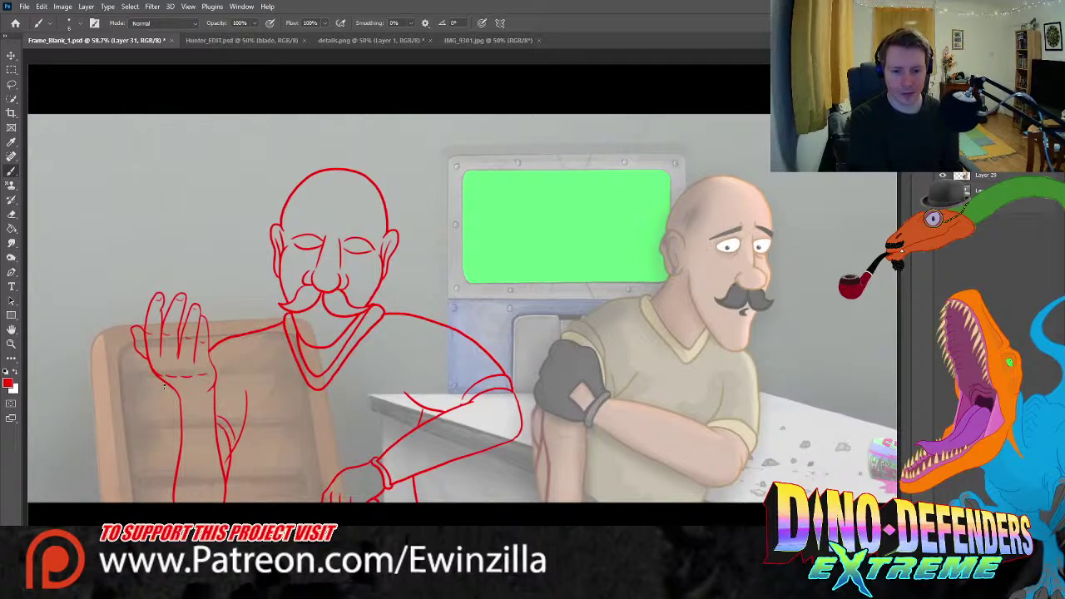
# - Sketch the upper-arm contour and sleeve edge on the outer side of the raised forearm, below the wrist
pyautogui.moveTo(165, 386); pyautogui.dragTo(174, 432)
pyautogui.hotkey('ctrl', 'z')
pyautogui.moveTo(174, 387); pyautogui.dragTo(172, 424)
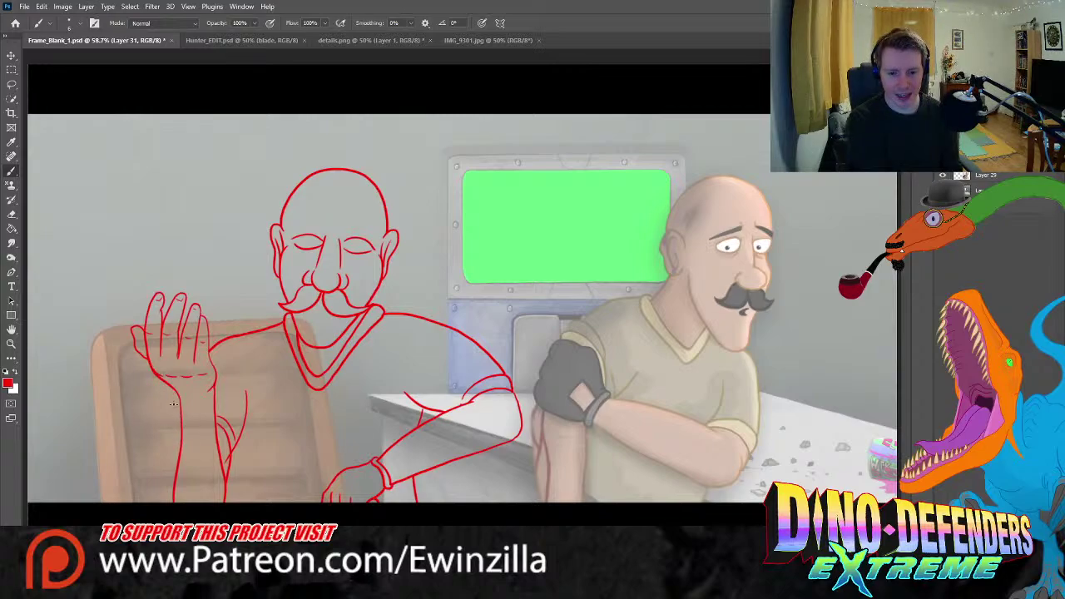
pyautogui.moveTo(172, 389); pyautogui.dragTo(165, 428)
pyautogui.hotkey('ctrl', 'z')
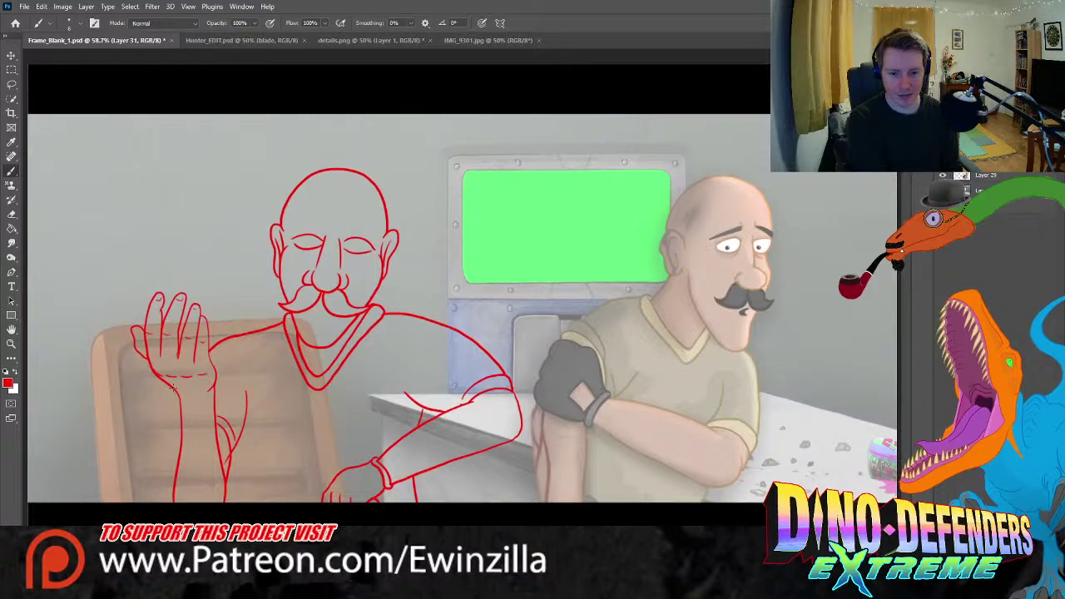
pyautogui.moveTo(172, 389); pyautogui.dragTo(166, 431)
pyautogui.moveTo(172, 443); pyautogui.dragTo(174, 482)
pyautogui.hotkey('ctrl', 'z')
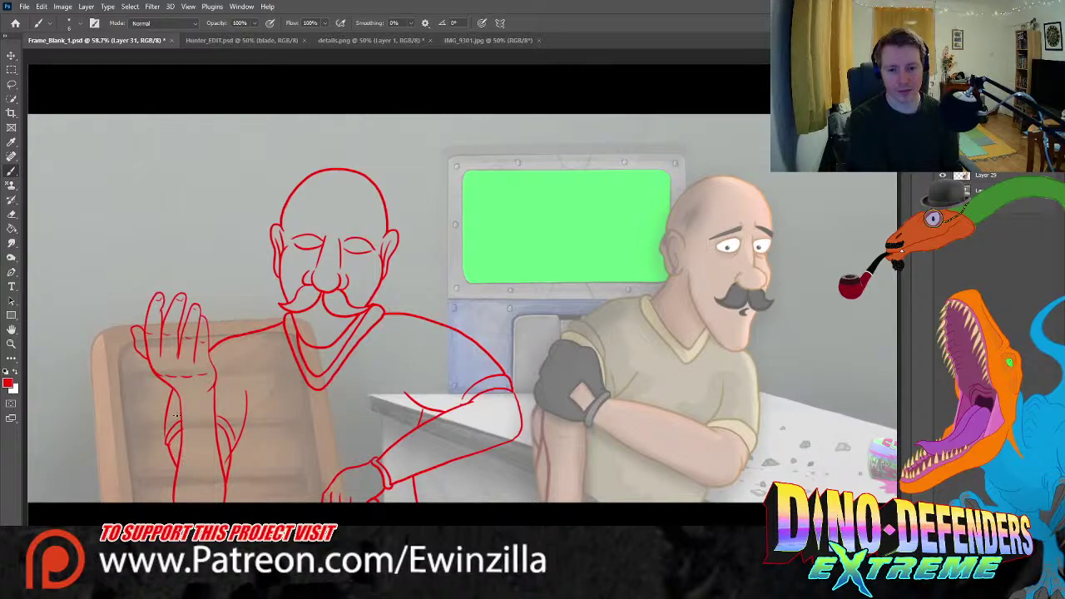
# - Undo the previous upper-arm lines and redraw the outer arm contour with its sleeve edge beside the raised forearm
pyautogui.hotkey('ctrl', 'z')
pyautogui.hotkey('ctrl', 'z')
pyautogui.hotkey('ctrl', 'z')
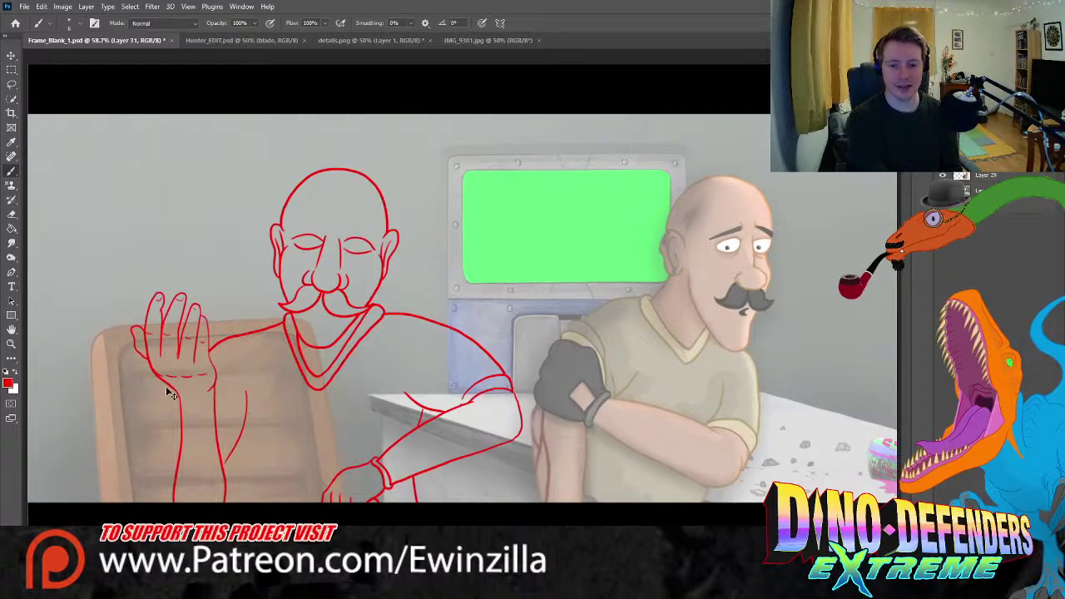
pyautogui.hotkey('ctrl', 'z')
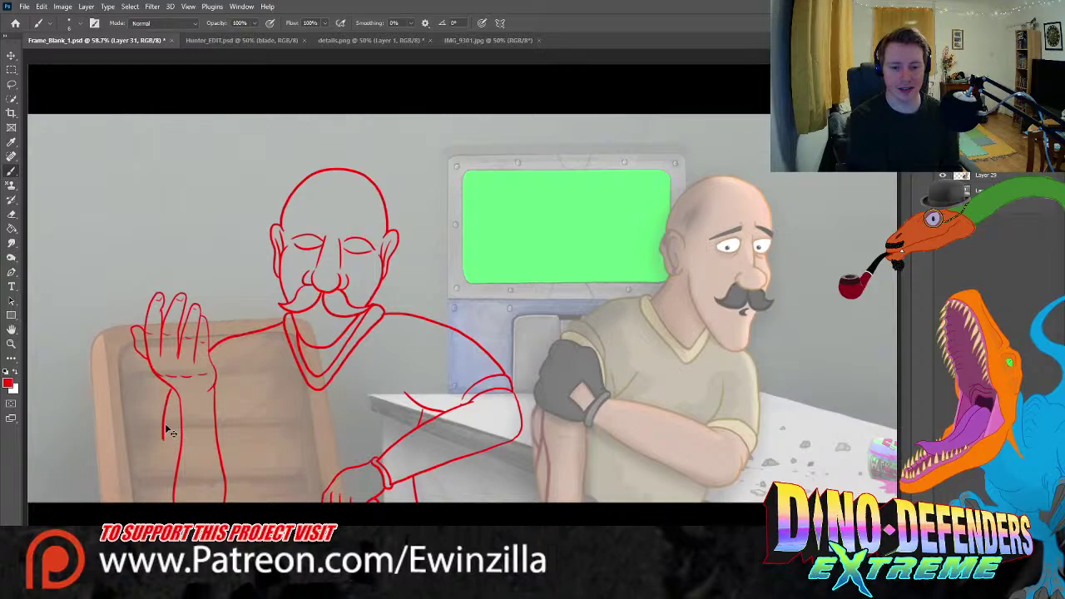
pyautogui.moveTo(164, 421); pyautogui.dragTo(168, 438)
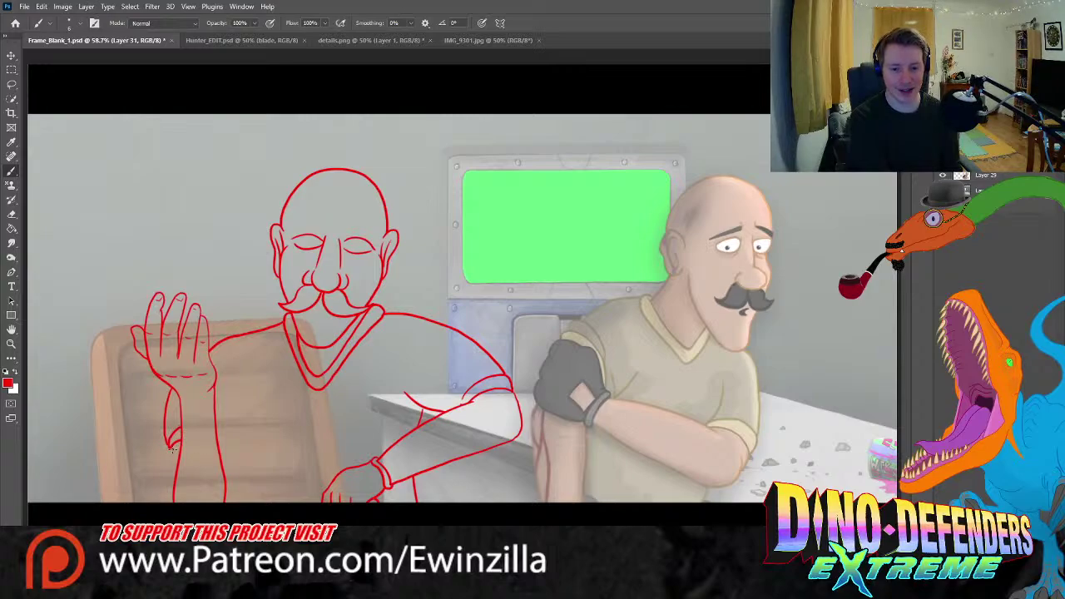
pyautogui.moveTo(169, 443); pyautogui.dragTo(175, 489)
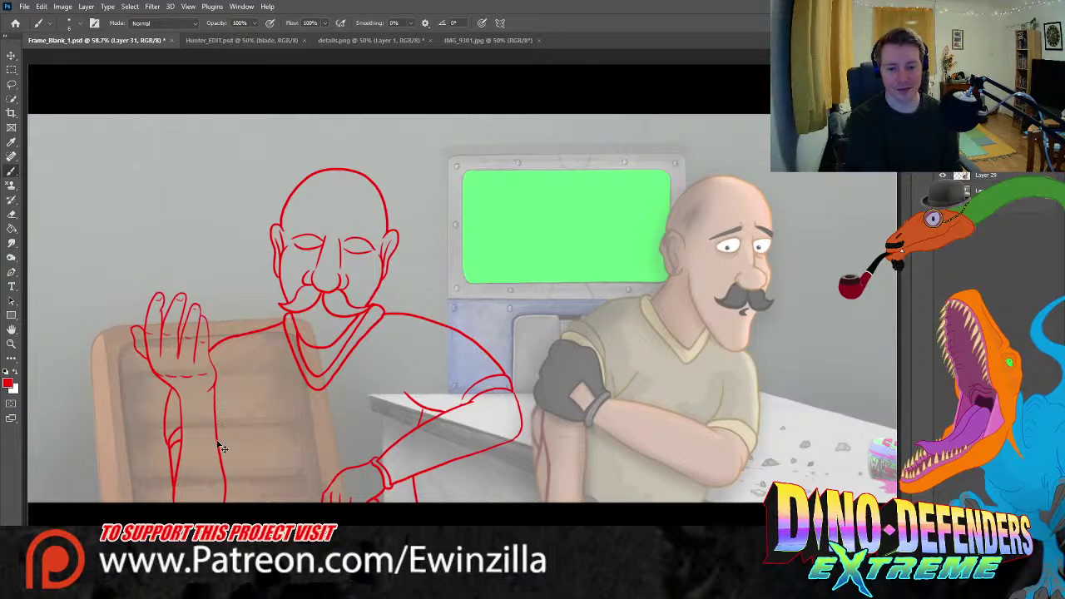
# - Sketch the sleeve edge on the body side of the raised forearm and the torso line running down beside it
pyautogui.moveTo(218, 438); pyautogui.dragTo(233, 467)
pyautogui.moveTo(218, 429); pyautogui.dragTo(234, 483)
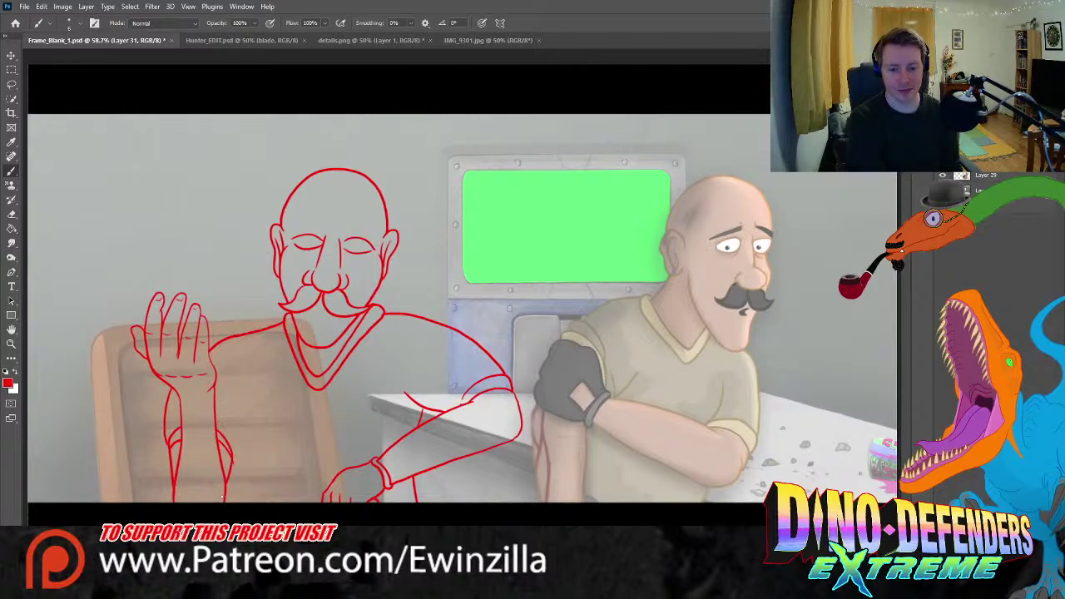
pyautogui.hotkey('ctrl', 'z')
pyautogui.hotkey('ctrl', 'z')
pyautogui.moveTo(229, 498); pyautogui.dragTo(243, 401)
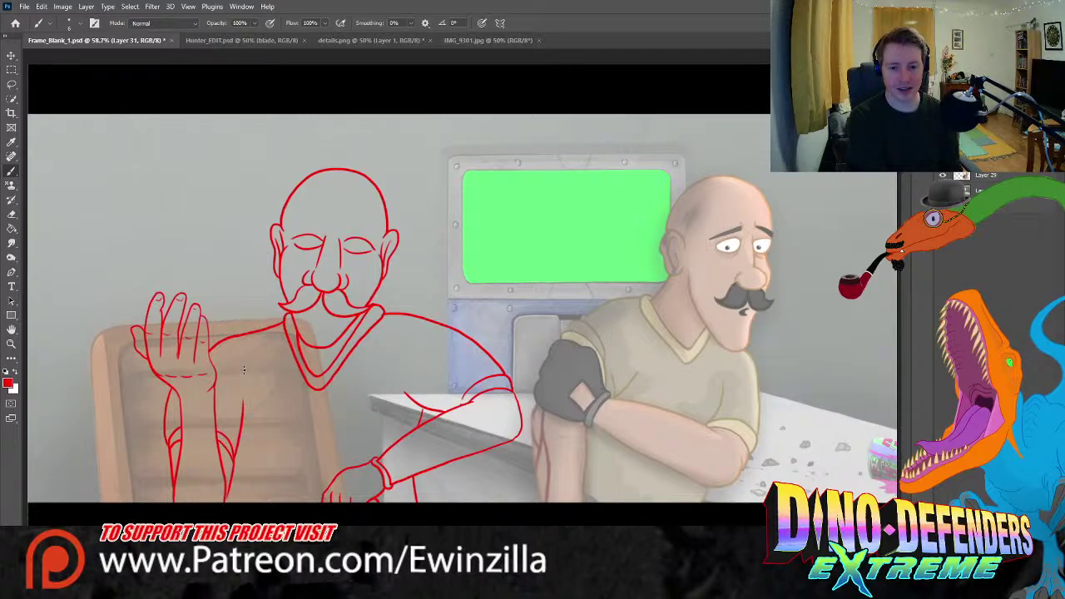
pyautogui.moveTo(237, 459); pyautogui.dragTo(242, 503)
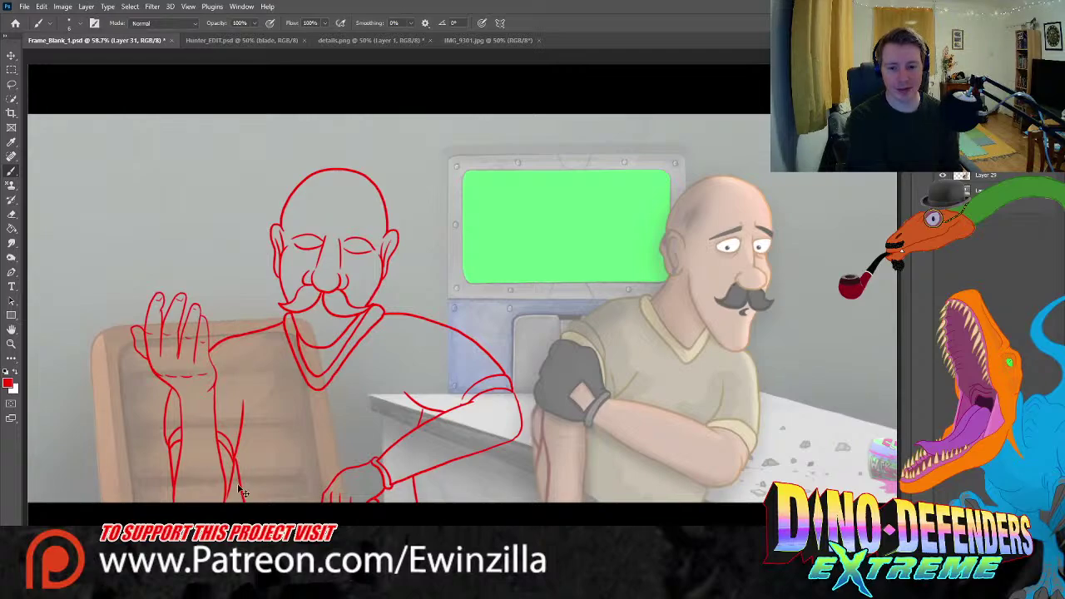
pyautogui.hotkey('ctrl', 'z')
pyautogui.moveTo(233, 464); pyautogui.dragTo(232, 501)
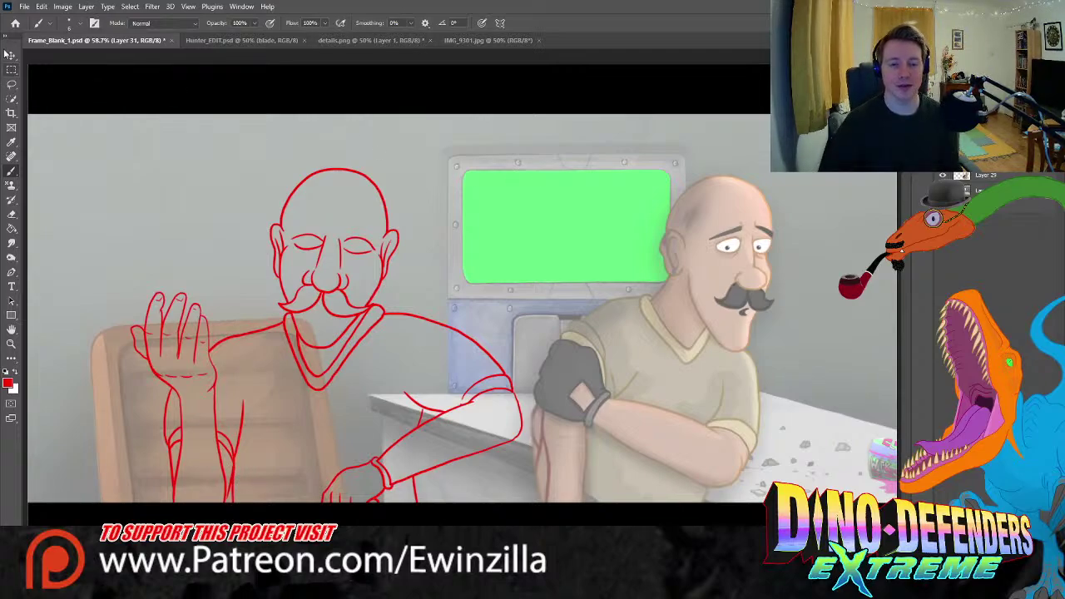
# - Hide the painted man on Layer 29 and scale the red sketch up to 112.10%, repositioning it over the chair
pyautogui.click(943, 176)
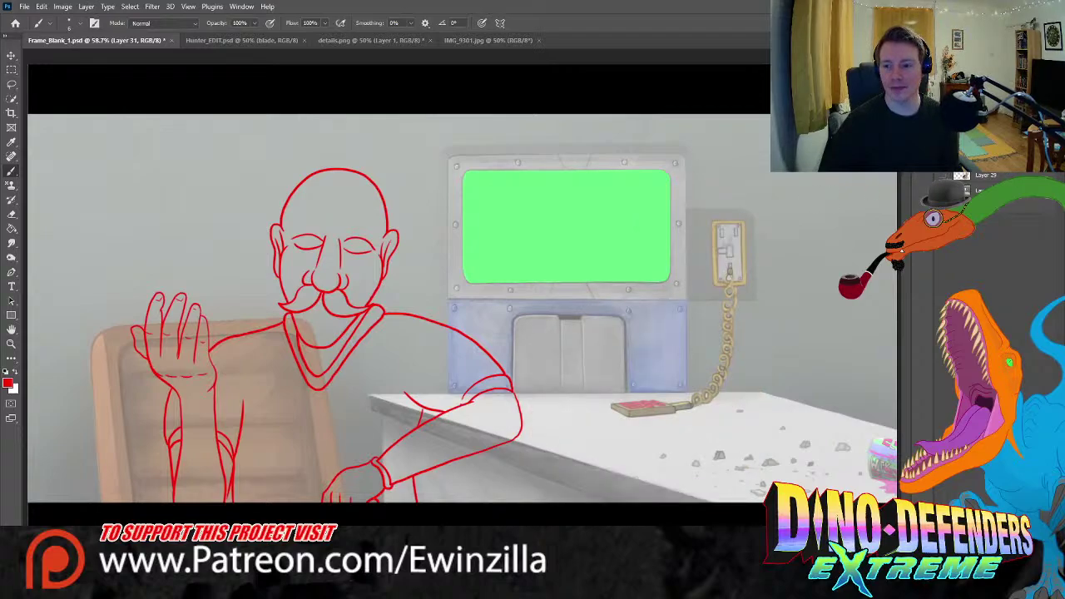
pyautogui.hotkey('ctrl', 't')
pyautogui.moveTo(523, 178)
pyautogui.mouseDown()
pyautogui.moveTo(614, 142)
pyautogui.moveTo(594, 146)
pyautogui.mouseUp()
pyautogui.moveTo(527, 219); pyautogui.dragTo(499, 238)
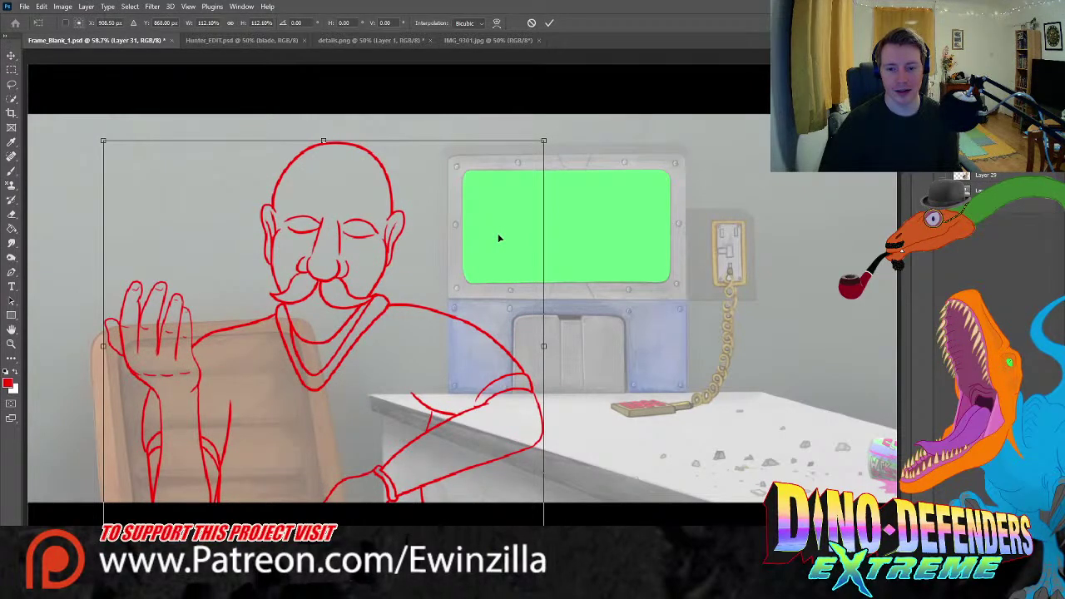
# - Lasso the raised hand and forearm, widen them slightly by distorting the corners, and deselect
pyautogui.click(10, 85)
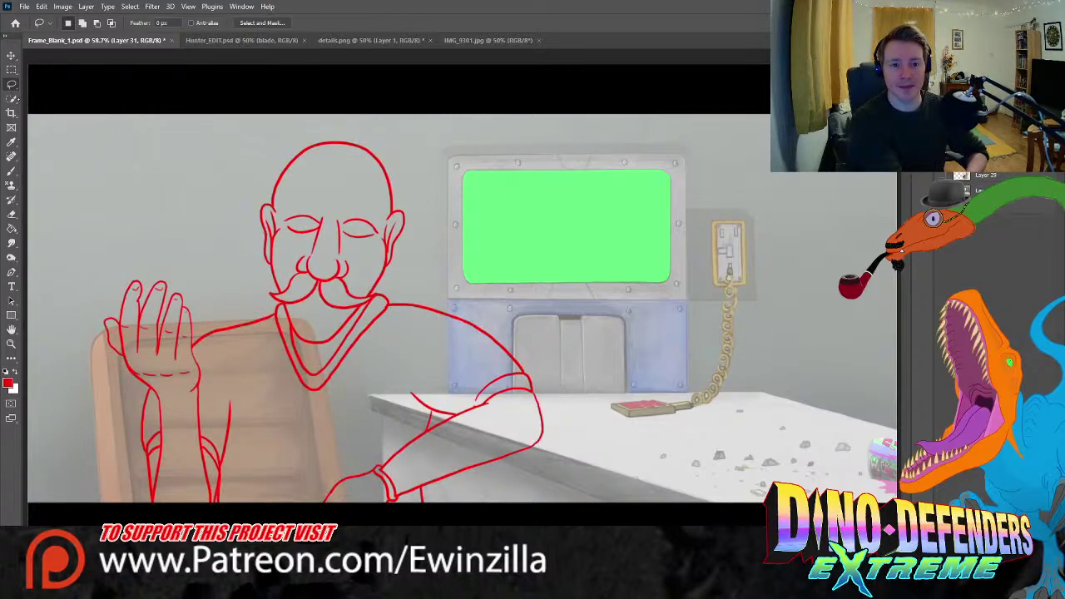
pyautogui.moveTo(204, 314)
pyautogui.mouseDown()
pyautogui.moveTo(204, 446)
pyautogui.moveTo(219, 509)
pyautogui.moveTo(216, 519)
pyautogui.moveTo(155, 510)
pyautogui.moveTo(155, 398)
pyautogui.moveTo(88, 309)
pyautogui.moveTo(208, 291)
pyautogui.moveTo(210, 366)
pyautogui.mouseUp()
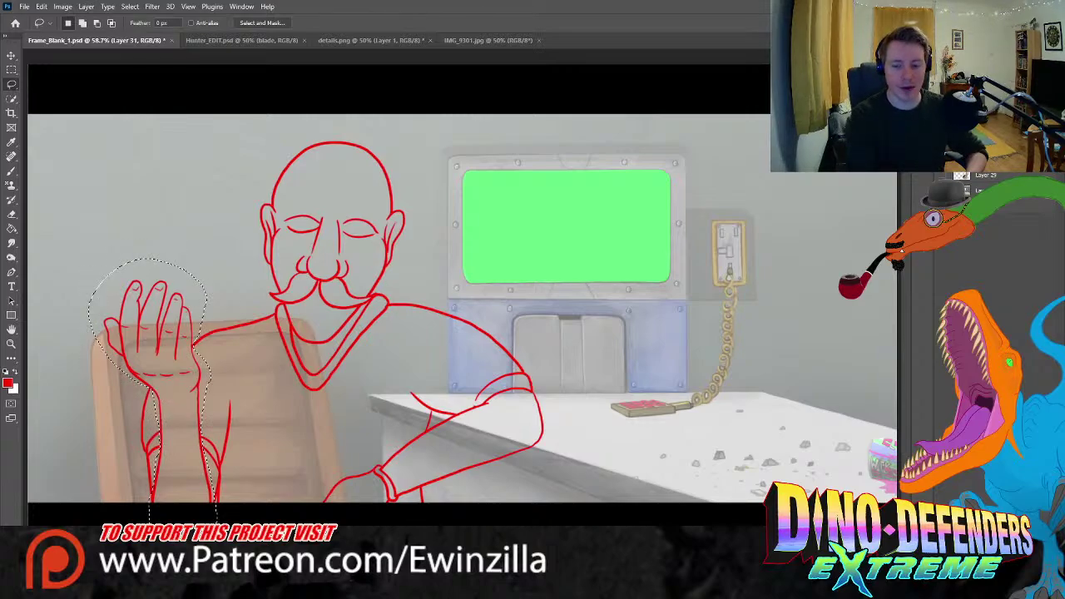
pyautogui.press('v')
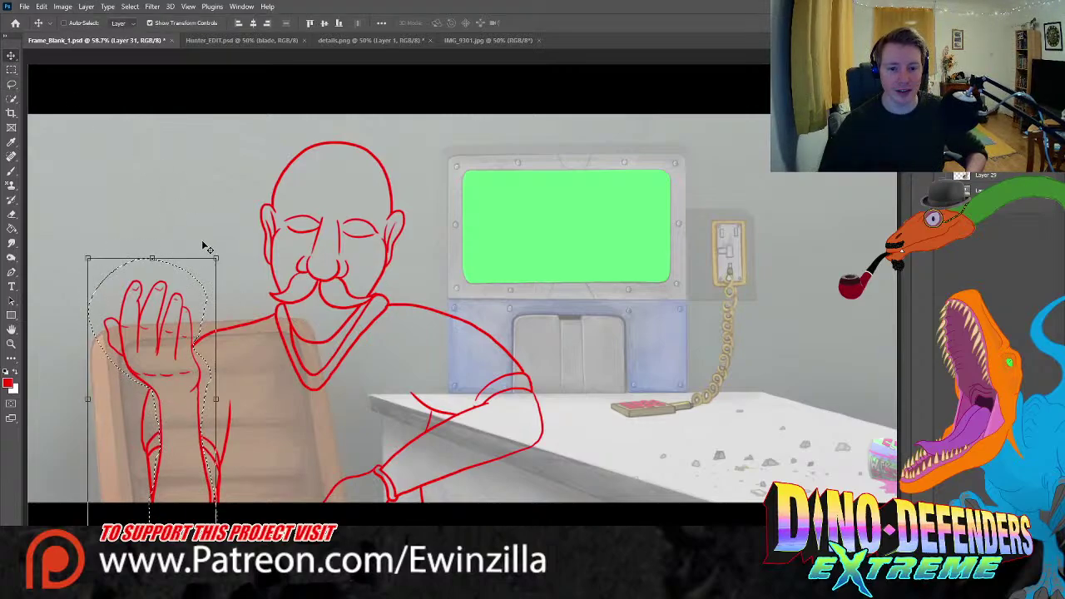
pyautogui.moveTo(216, 259); pyautogui.dragTo(232, 261)
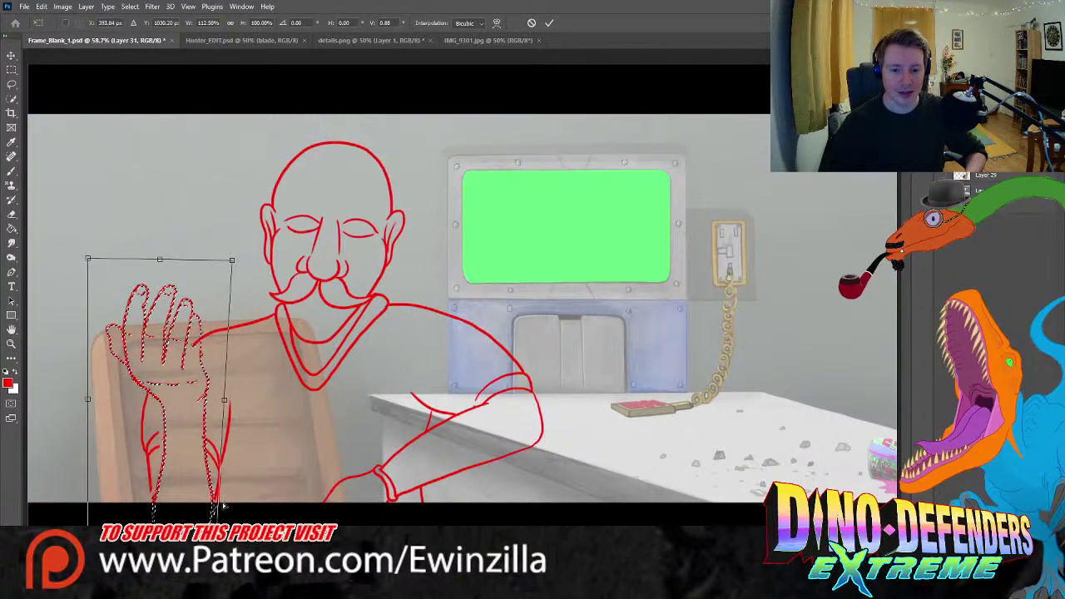
pyautogui.moveTo(231, 538); pyautogui.dragTo(224, 535)
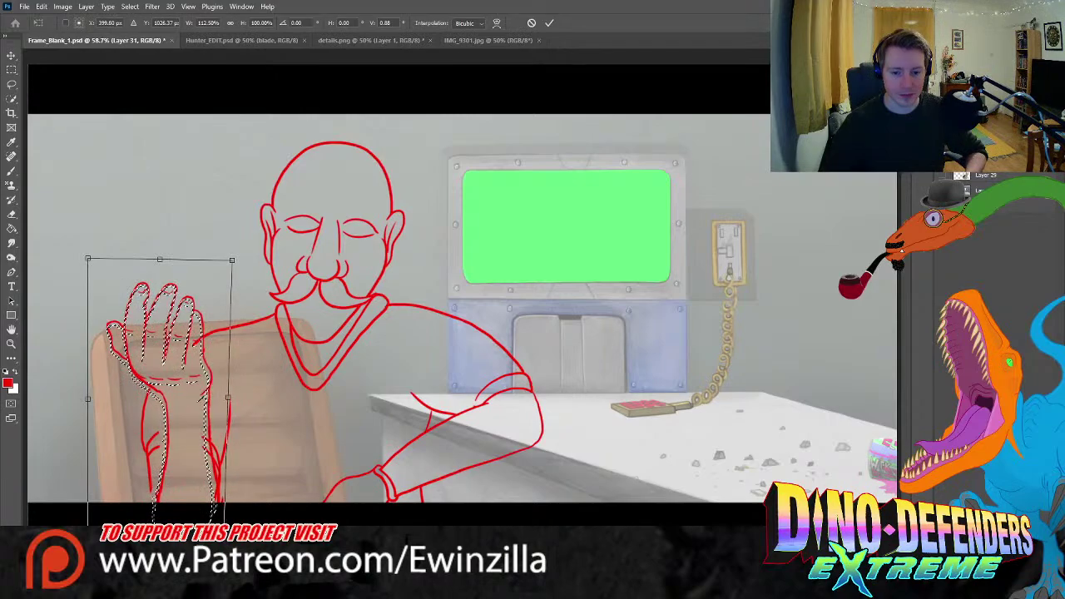
pyautogui.moveTo(94, 265); pyautogui.dragTo(88, 261)
pyautogui.press('Return')
pyautogui.hotkey('ctrl', 'd')
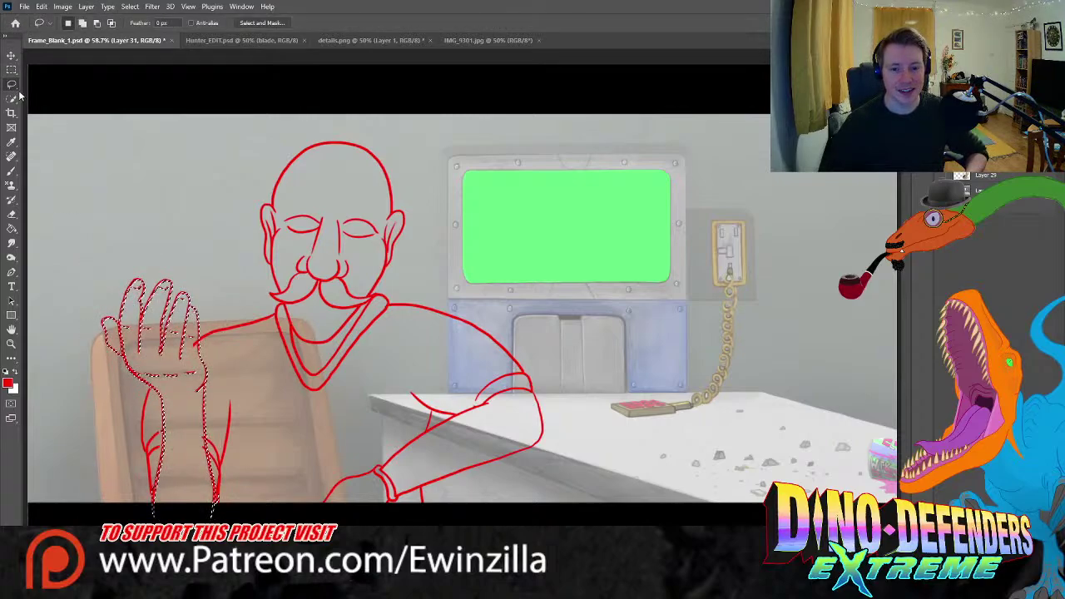
# - Smudge away the outer upper-arm contour beside the raised forearm and the shoulder line between the hand and collar
pyautogui.click(11, 243)
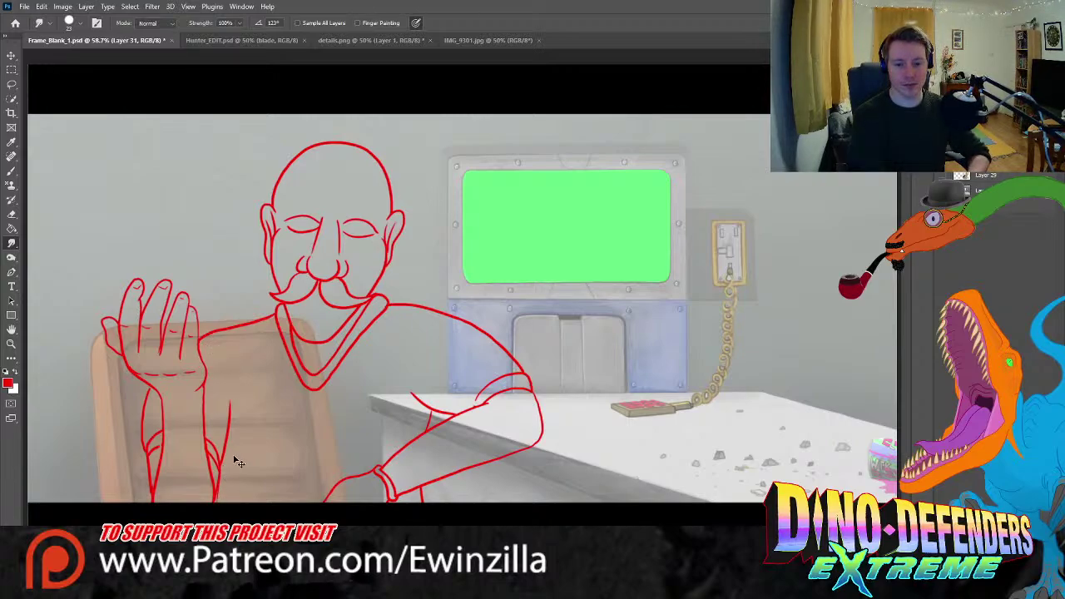
pyautogui.hotkey('ctrl', 'z')
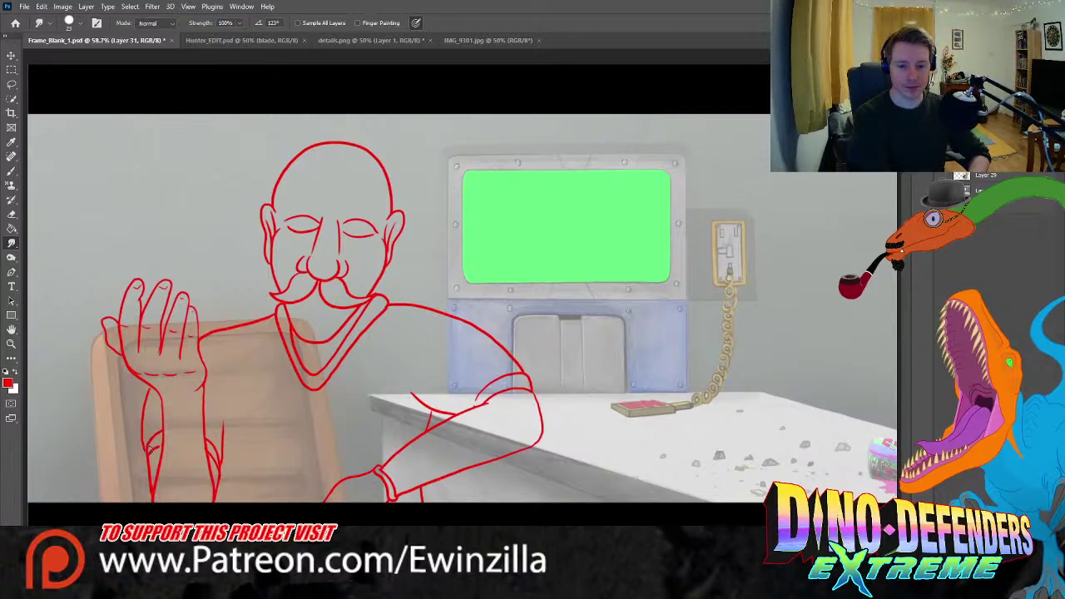
pyautogui.moveTo(152, 481); pyautogui.dragTo(156, 409)
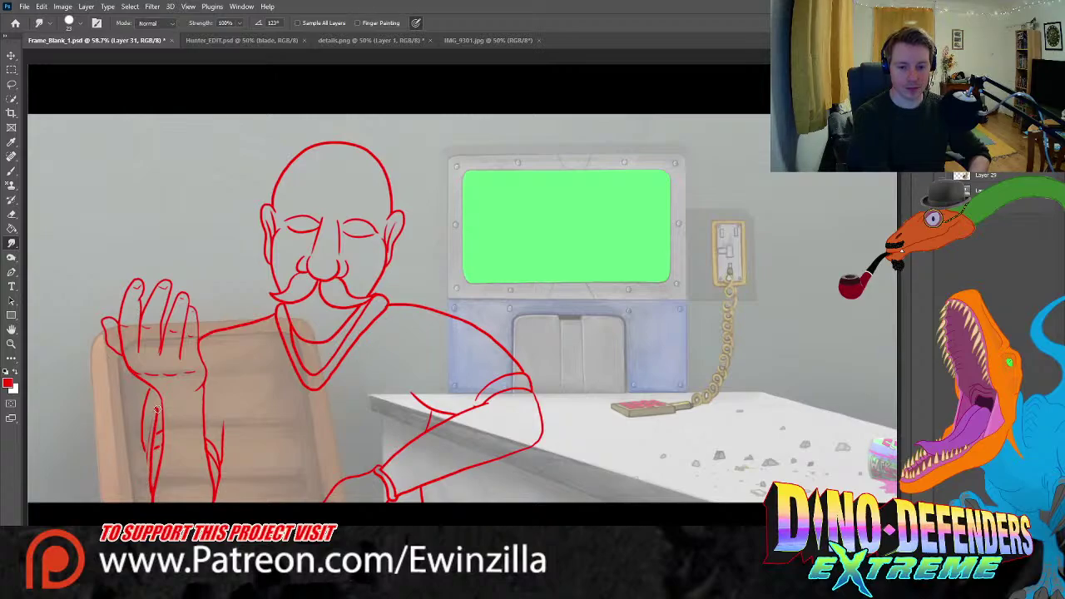
pyautogui.moveTo(145, 478); pyautogui.dragTo(148, 426)
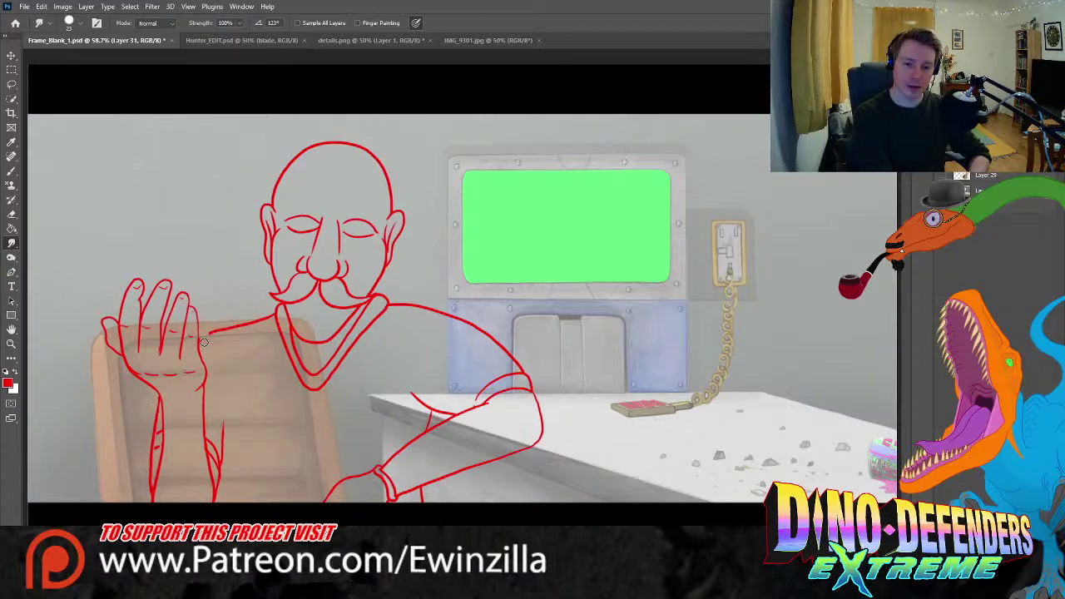
pyautogui.moveTo(206, 339)
pyautogui.mouseDown()
pyautogui.moveTo(250, 313)
pyautogui.moveTo(243, 326)
pyautogui.moveTo(268, 315)
pyautogui.mouseUp()
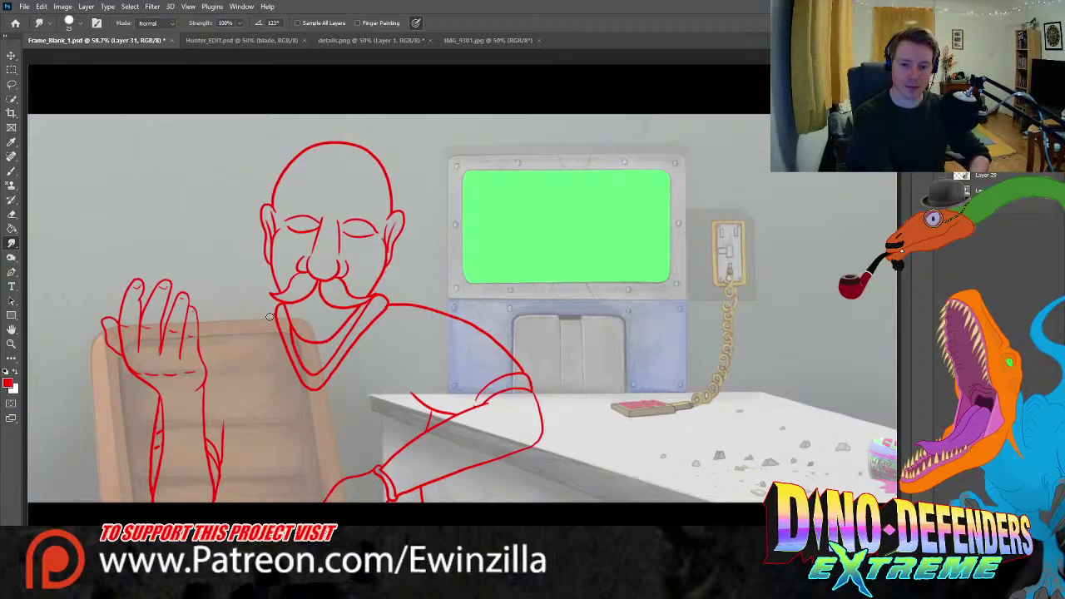
# - Redraw the shoulder line with the Brush from the shirt collar down to the raised hand, retrying until the slope fits
pyautogui.press('b')
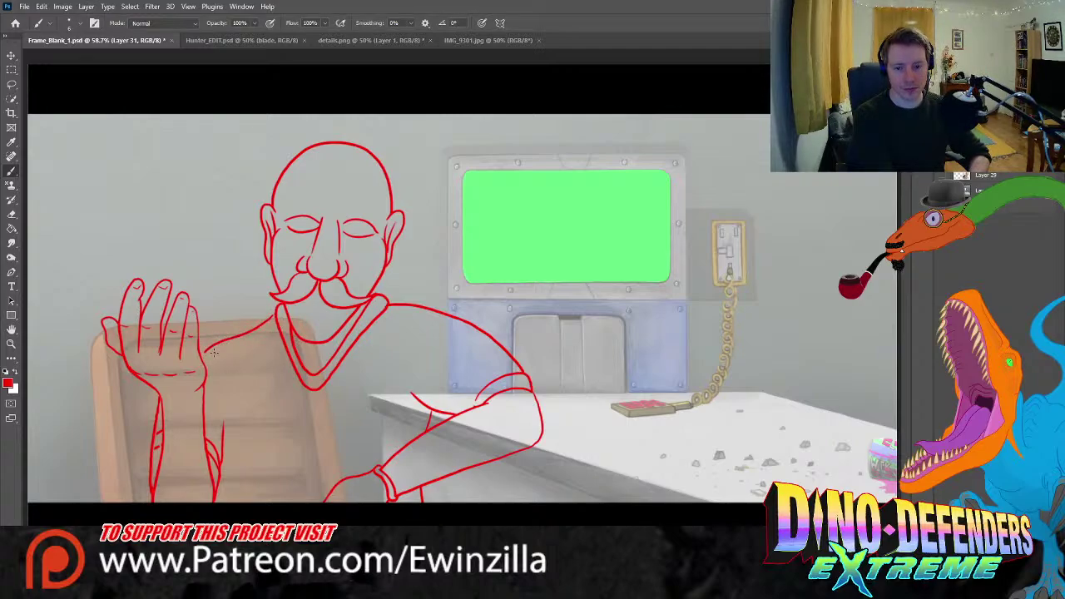
pyautogui.moveTo(267, 321); pyautogui.dragTo(209, 348)
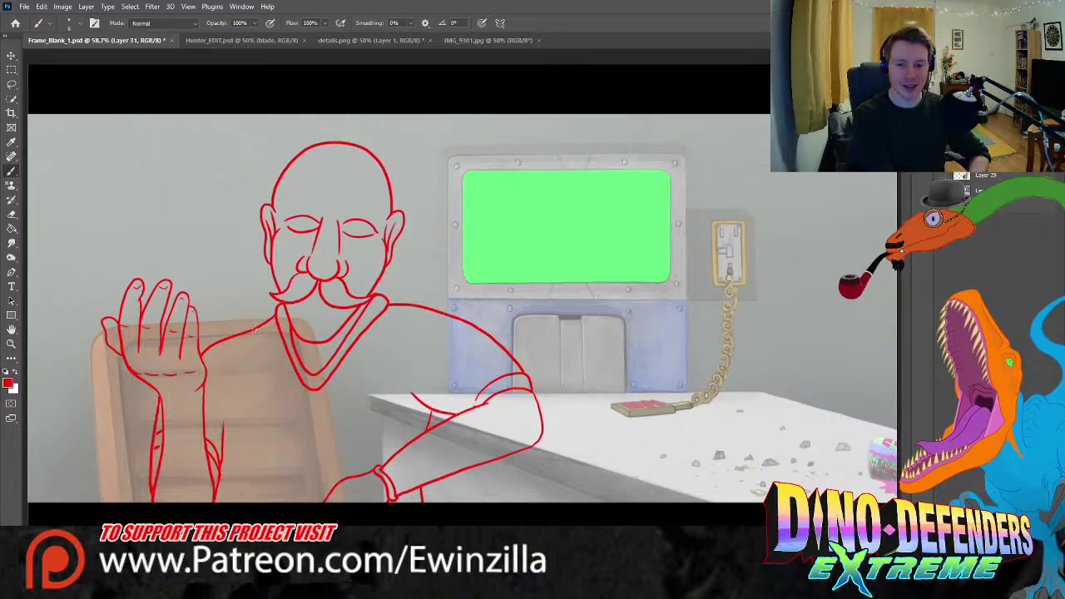
pyautogui.hotkey('ctrl', 'z')
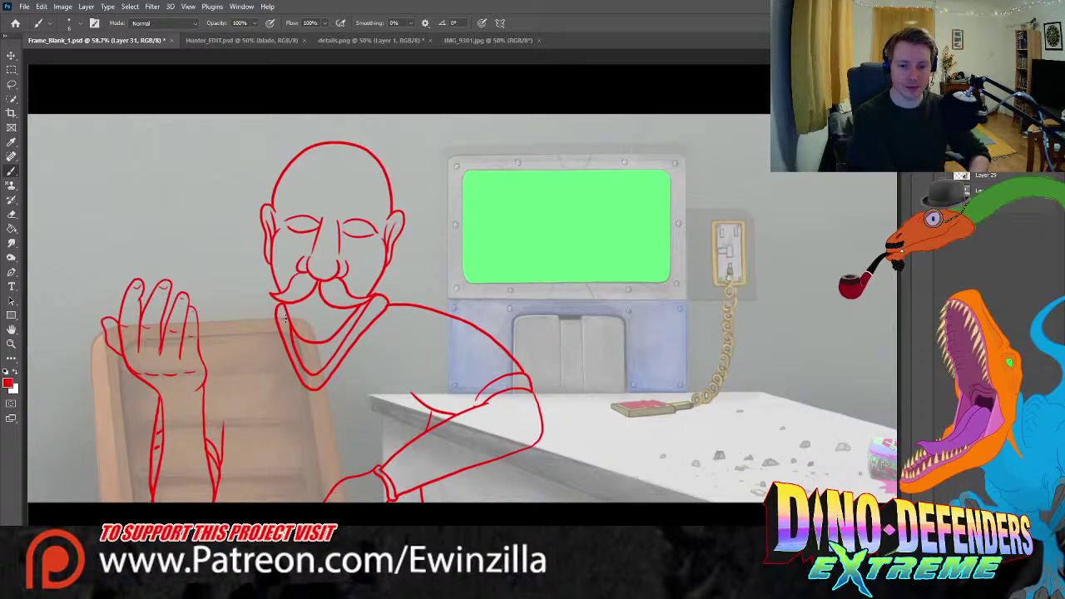
pyautogui.moveTo(277, 325); pyautogui.dragTo(209, 362)
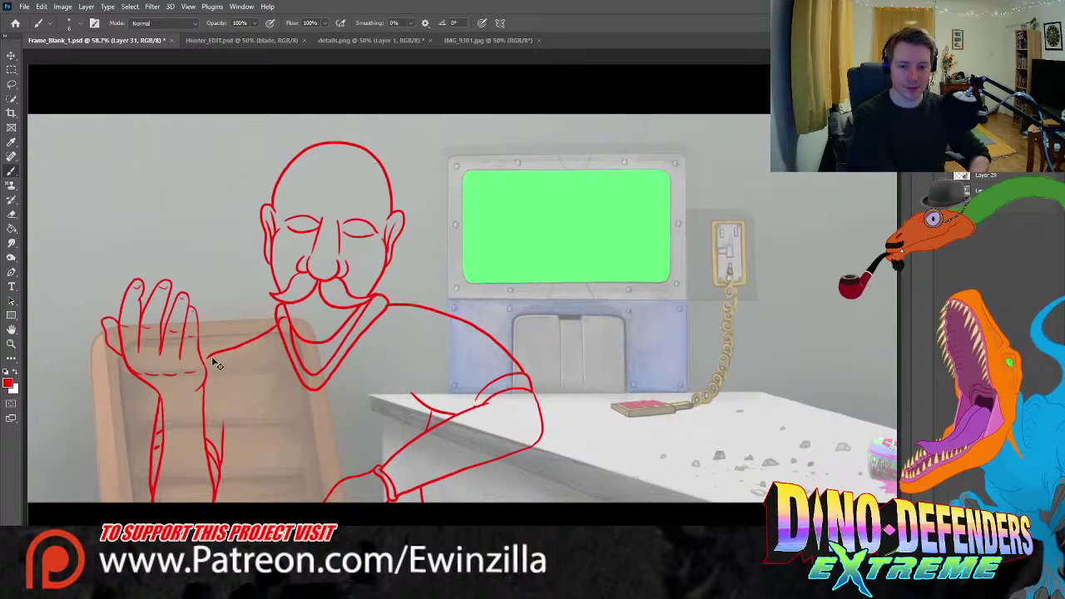
pyautogui.hotkey('ctrl', 'z')
pyautogui.moveTo(280, 324); pyautogui.dragTo(209, 353)
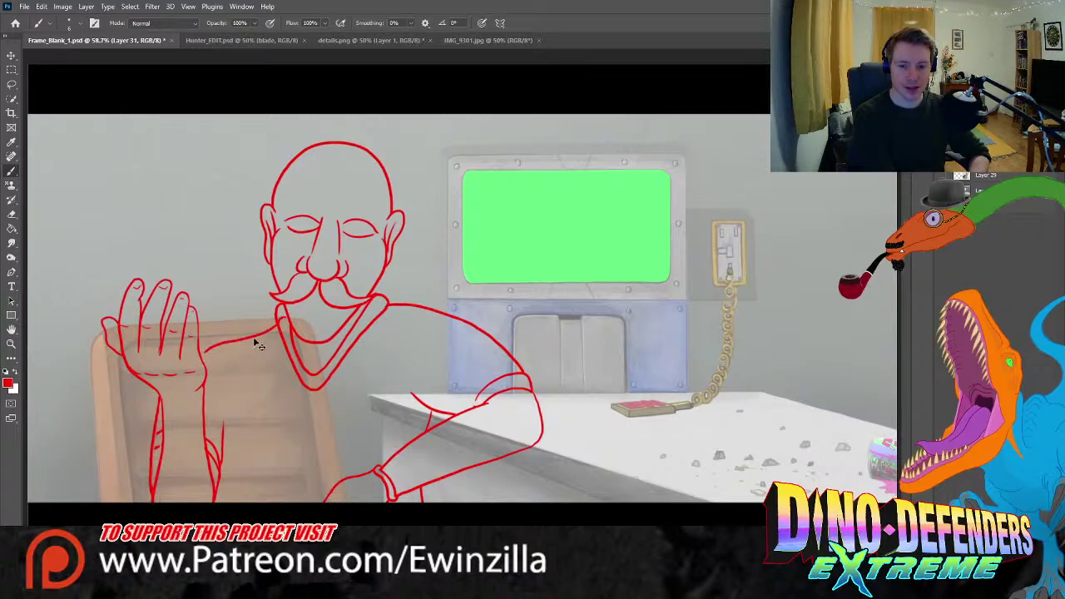
pyautogui.hotkey('ctrl', 'z')
pyautogui.moveTo(279, 324); pyautogui.dragTo(200, 354)
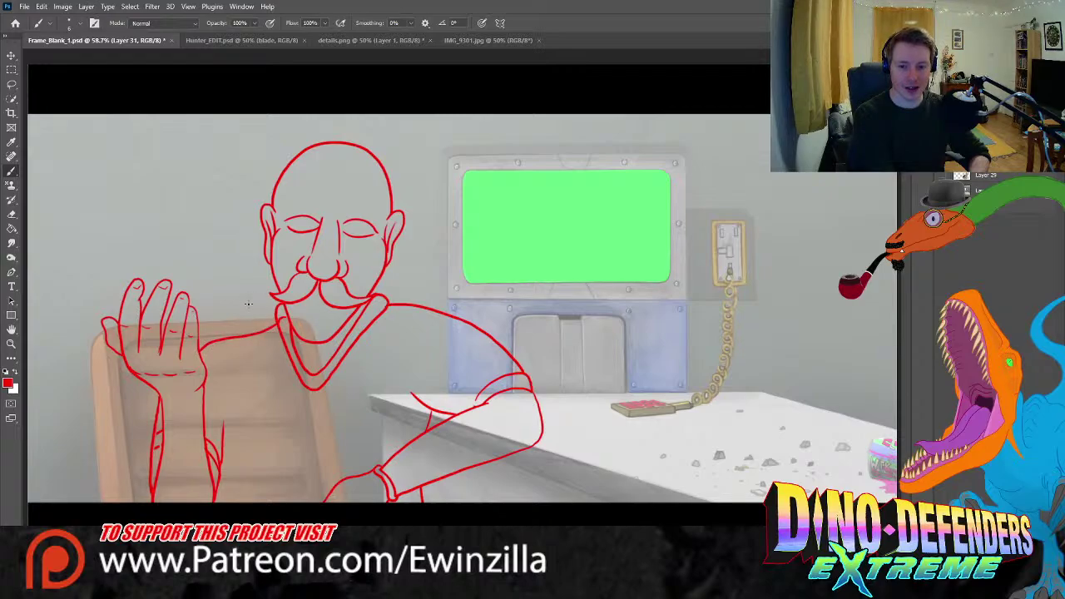
# - Smudge the resting arm's sleeve edge into shape and extend the torso line beside the raised forearm to the frame's lower edge
pyautogui.click(11, 242)
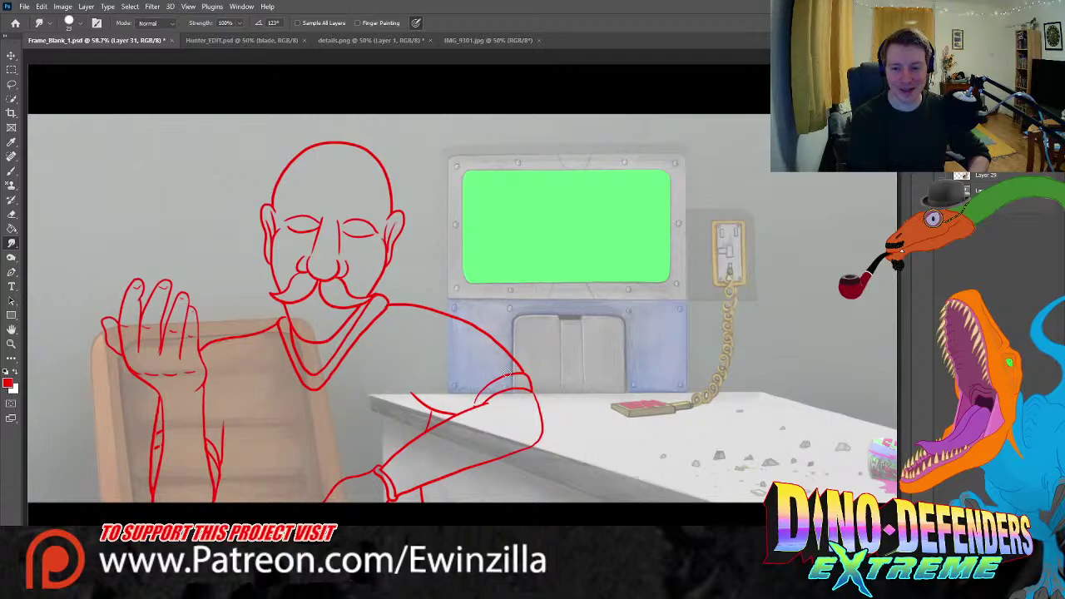
pyautogui.moveTo(491, 393); pyautogui.dragTo(516, 376)
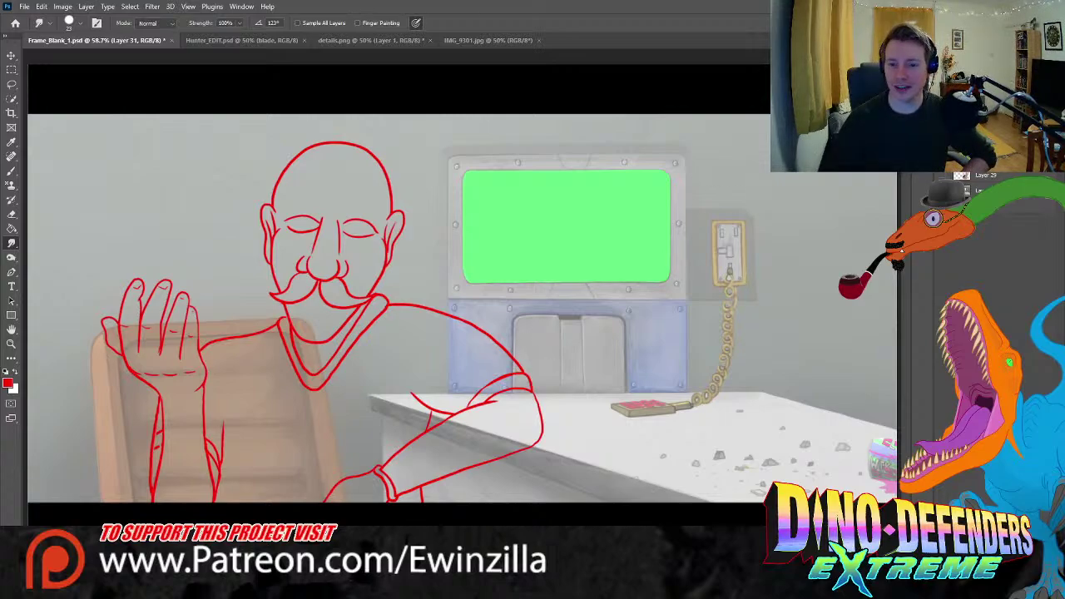
pyautogui.click(13, 172)
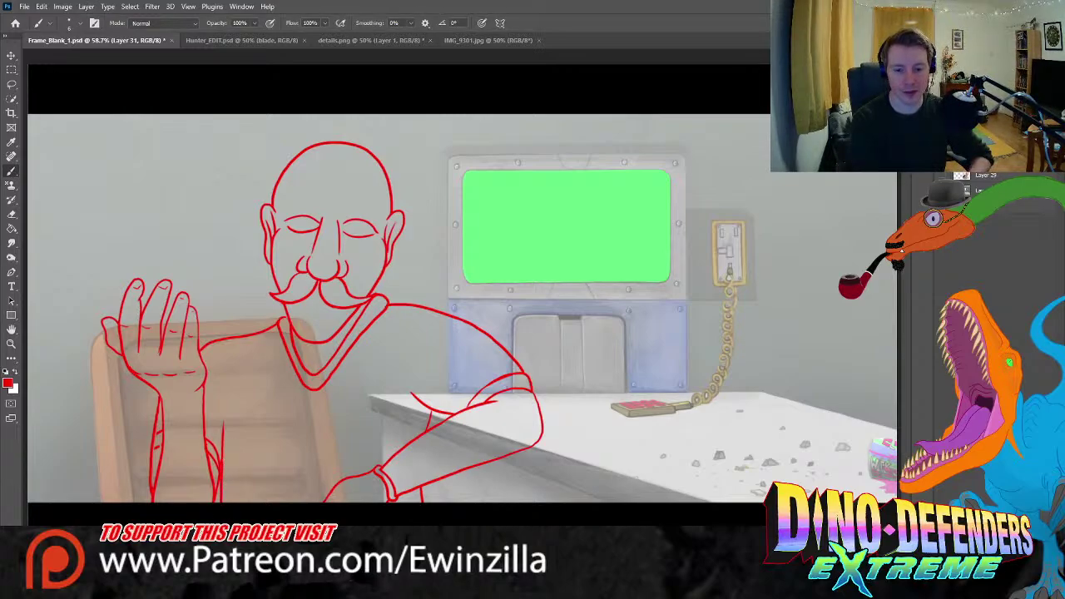
pyautogui.moveTo(220, 458); pyautogui.dragTo(223, 502)
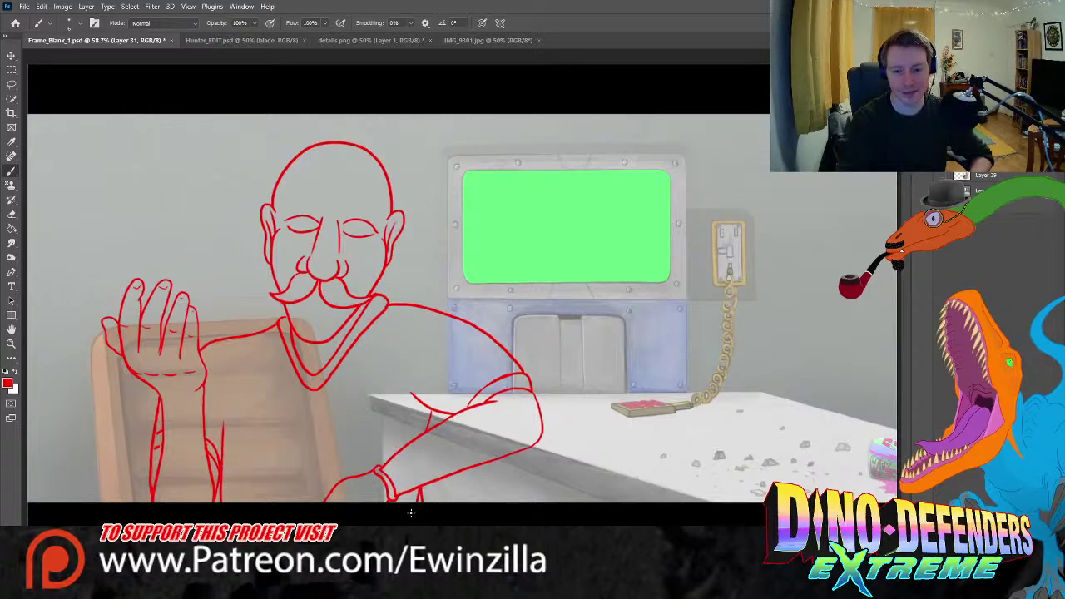
pyautogui.press('r')
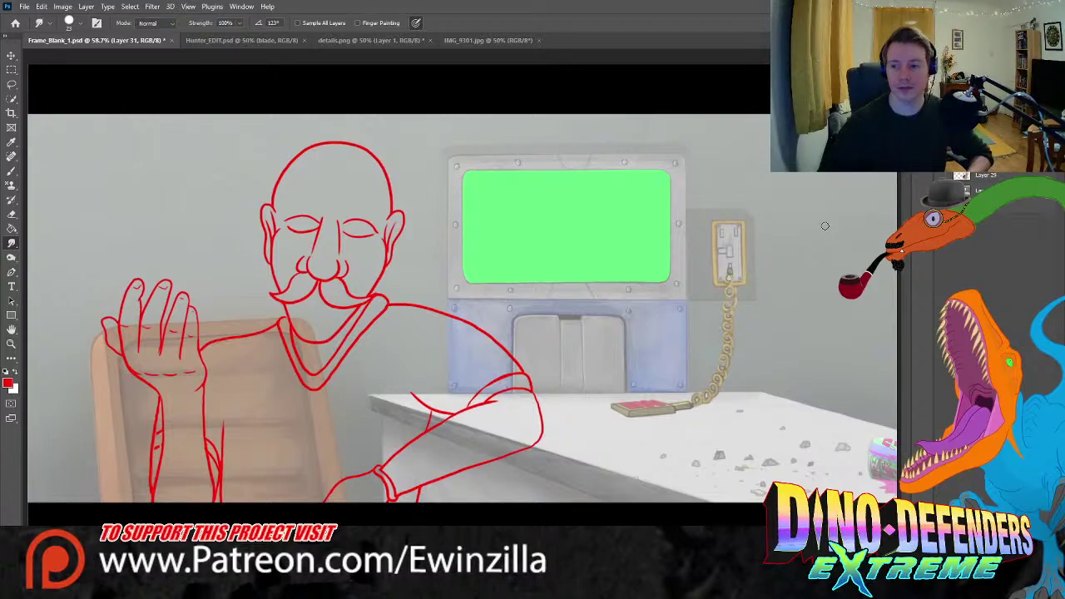
# - Scale the red character sketch down to about 89% and reposition it in front of the chair
pyautogui.hotkey('ctrl', 't')
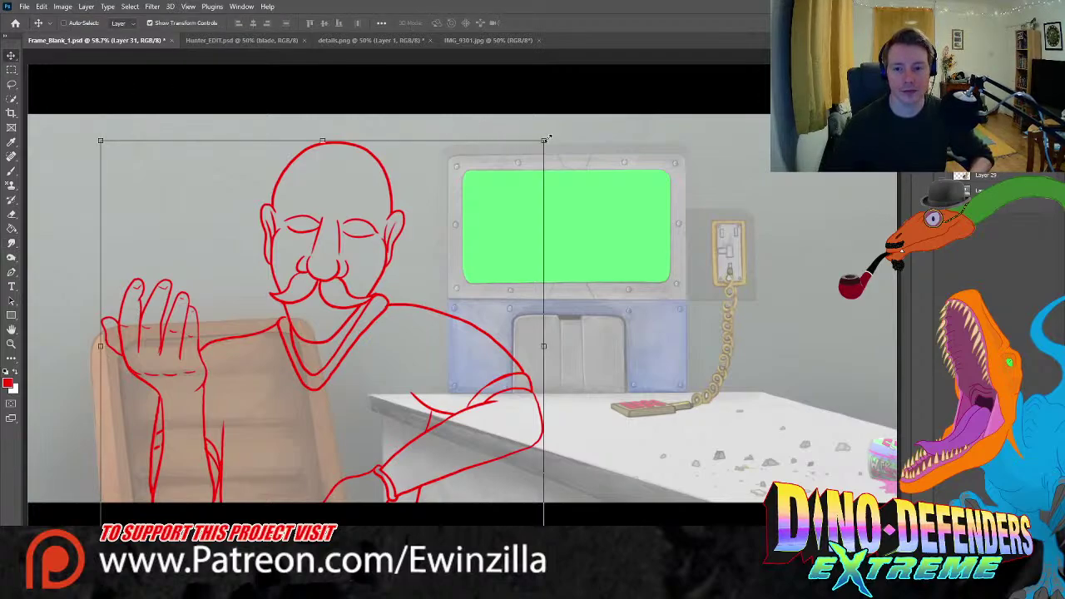
pyautogui.moveTo(547, 136); pyautogui.dragTo(522, 157)
pyautogui.moveTo(494, 225); pyautogui.dragTo(500, 202)
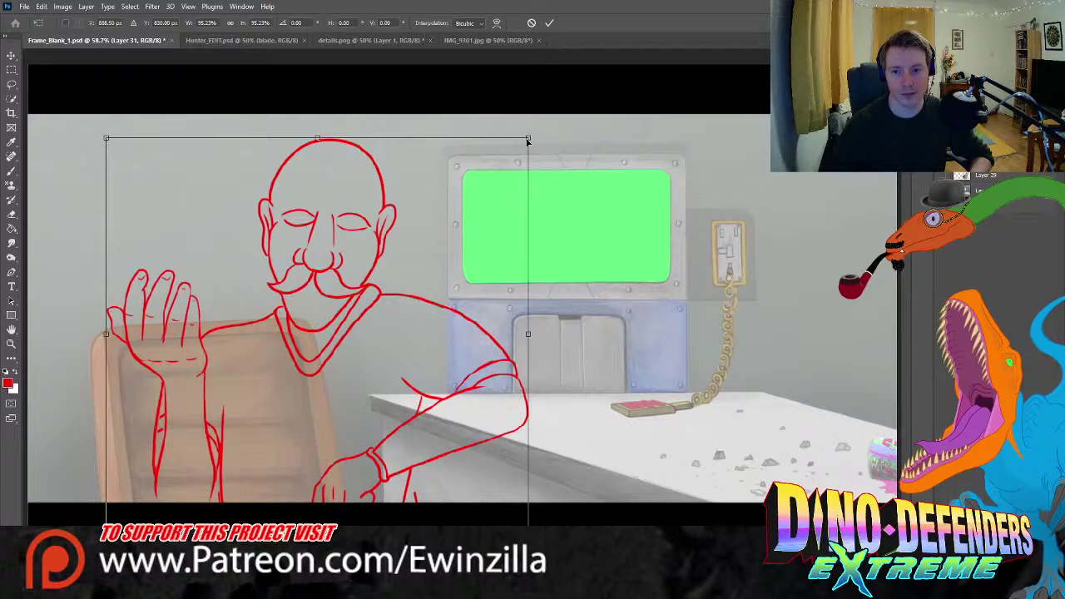
pyautogui.moveTo(527, 139)
pyautogui.mouseDown()
pyautogui.moveTo(496, 172)
pyautogui.moveTo(504, 165)
pyautogui.mouseUp()
pyautogui.moveTo(466, 238); pyautogui.dragTo(474, 235)
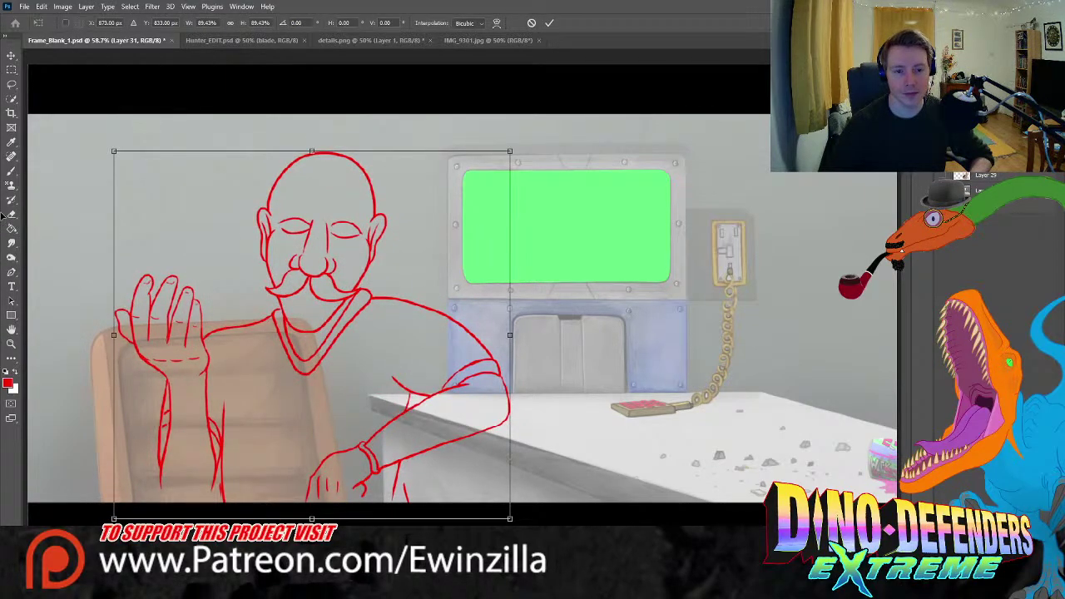
pyautogui.press('Return')
pyautogui.press('b')
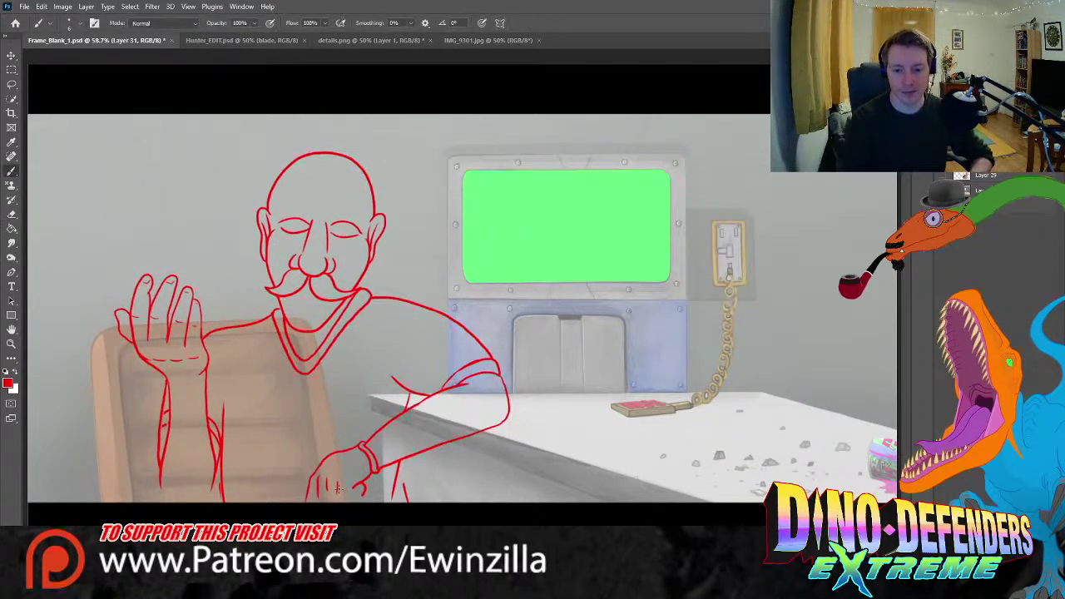
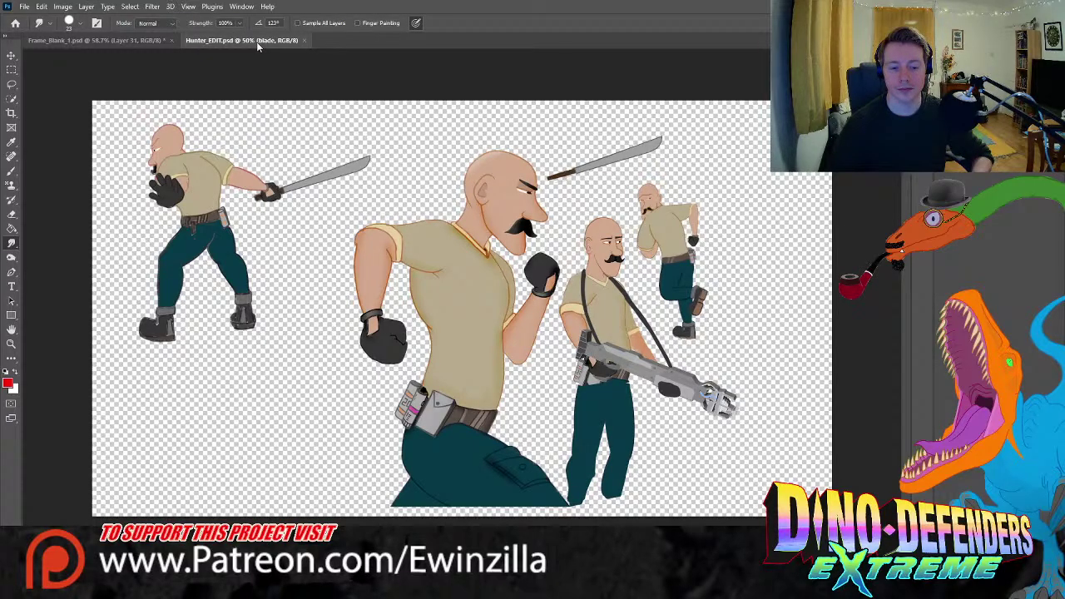
# - In Frame_Blank_1.psd, lasso the sketched head, enlarge it to about 104% and reposition it on the neckline
pyautogui.click(137, 40)
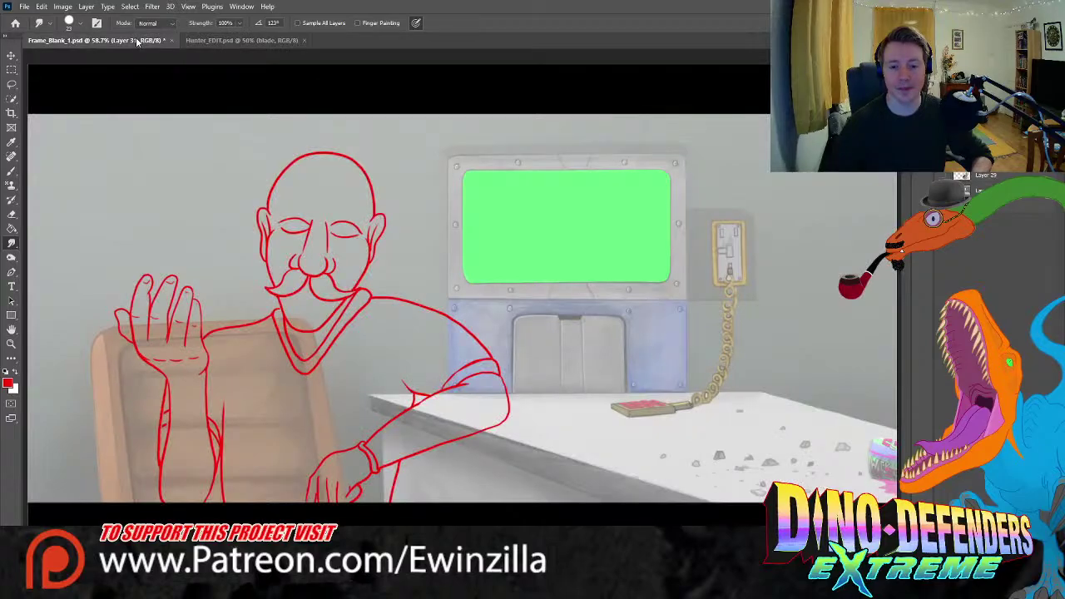
pyautogui.hotkey('ctrl', ',')
pyautogui.hotkey('ctrl', ',')
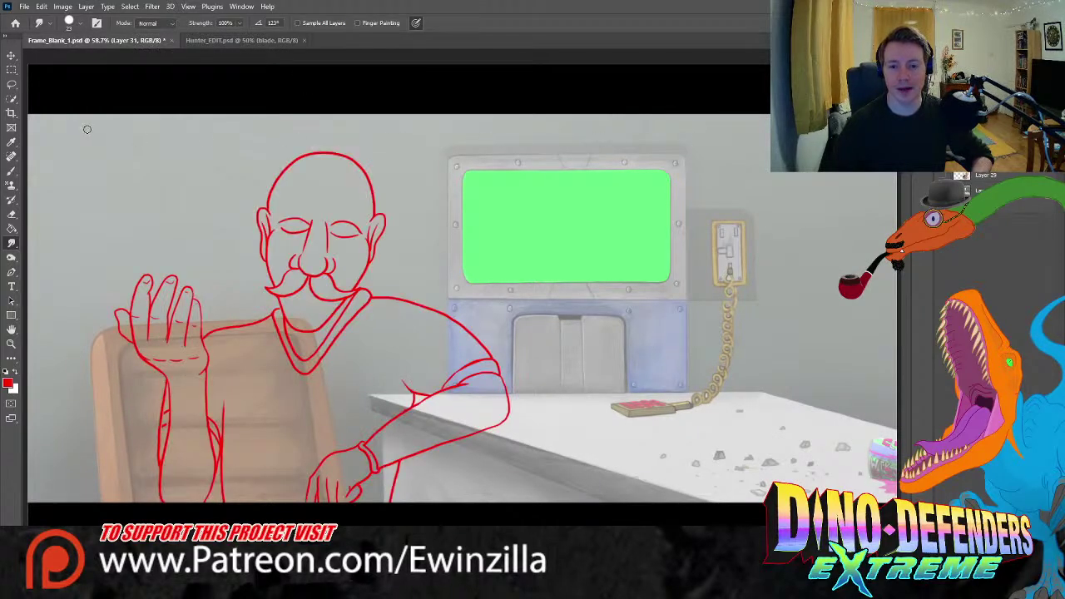
pyautogui.click(12, 85)
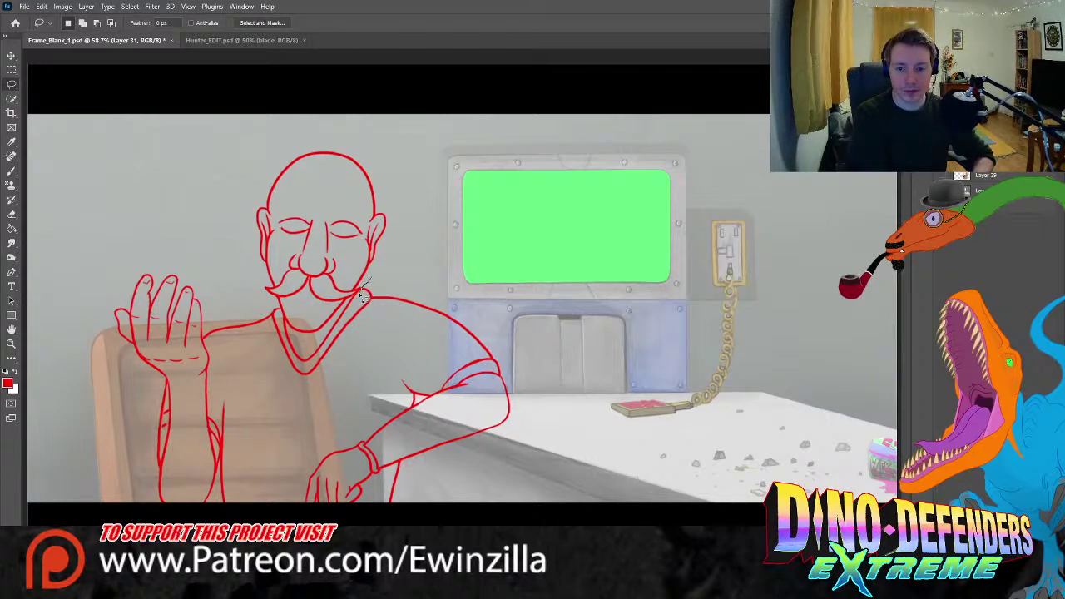
pyautogui.moveTo(360, 297)
pyautogui.mouseDown()
pyautogui.moveTo(305, 348)
pyautogui.moveTo(283, 313)
pyautogui.moveTo(250, 296)
pyautogui.moveTo(263, 165)
pyautogui.moveTo(376, 272)
pyautogui.moveTo(363, 292)
pyautogui.mouseUp()
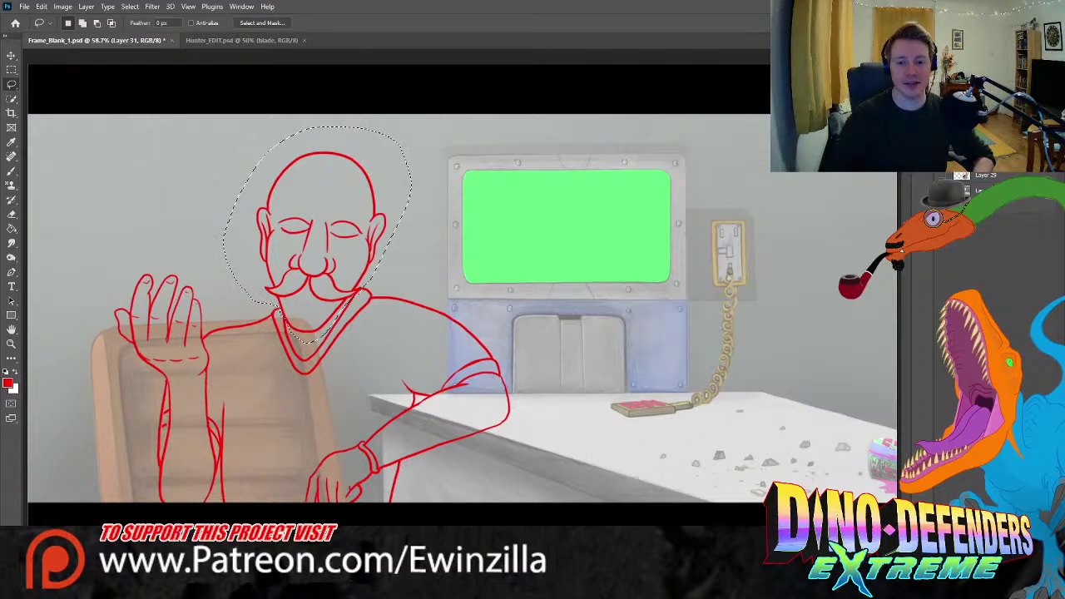
pyautogui.press('v')
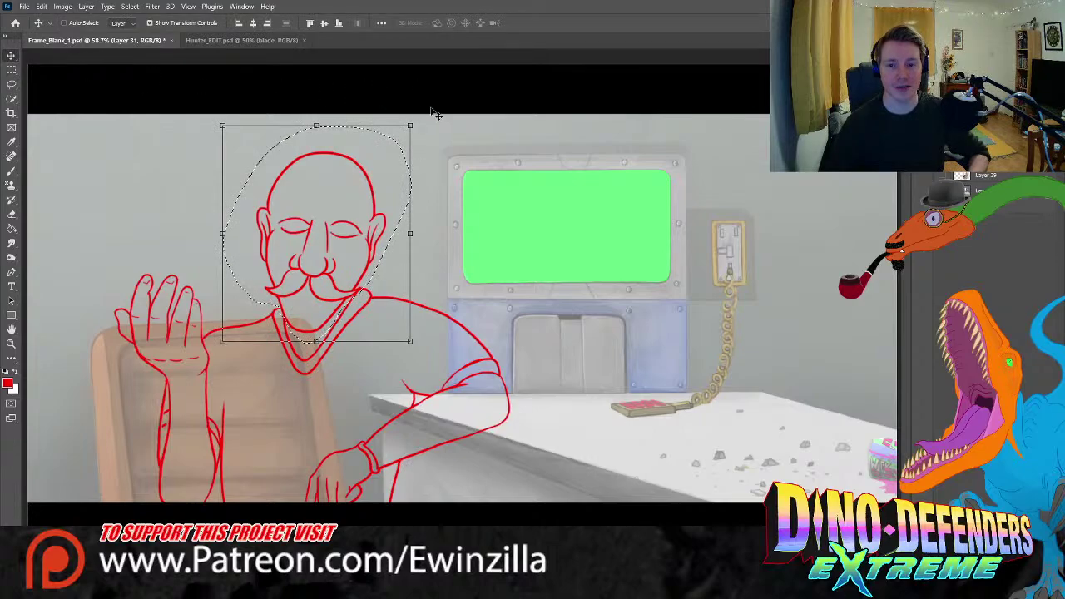
pyautogui.moveTo(410, 126); pyautogui.dragTo(421, 119)
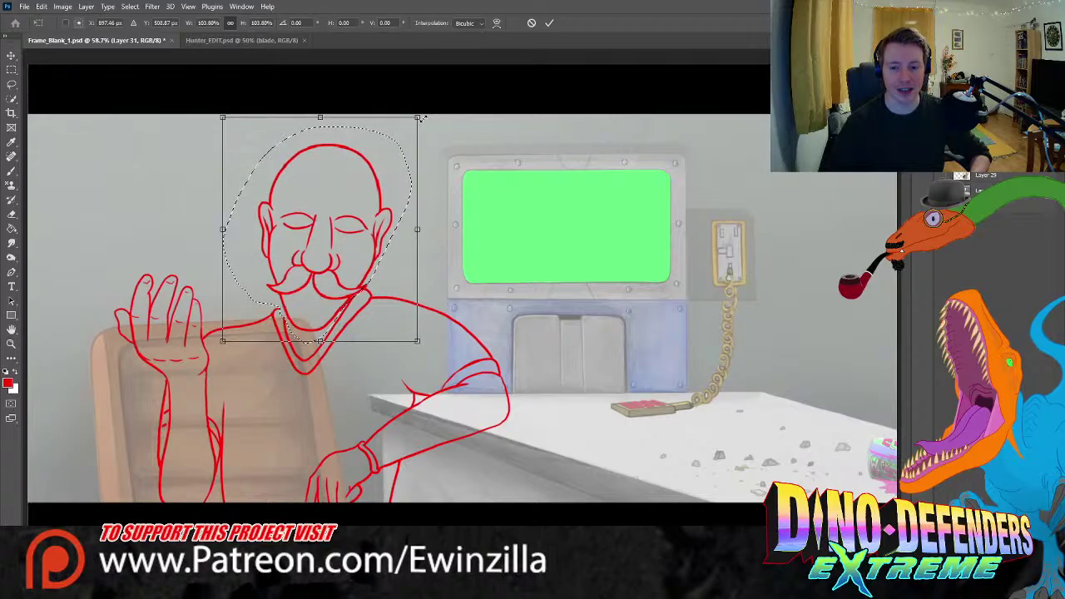
pyautogui.moveTo(358, 214); pyautogui.dragTo(356, 214)
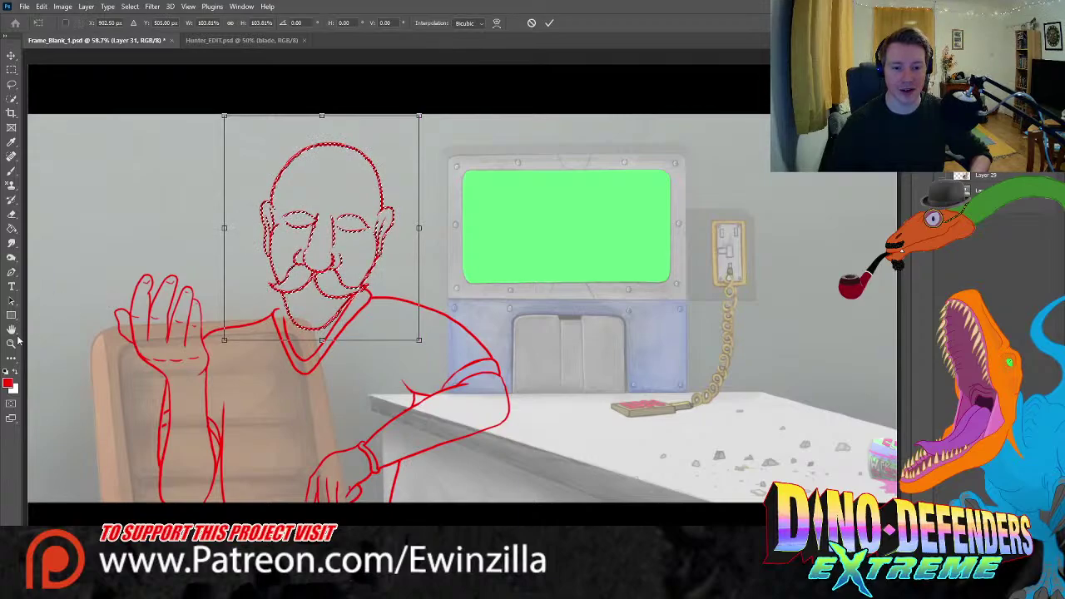
pyautogui.press('Return')
pyautogui.hotkey('ctrl', '+')
pyautogui.click(12, 84)
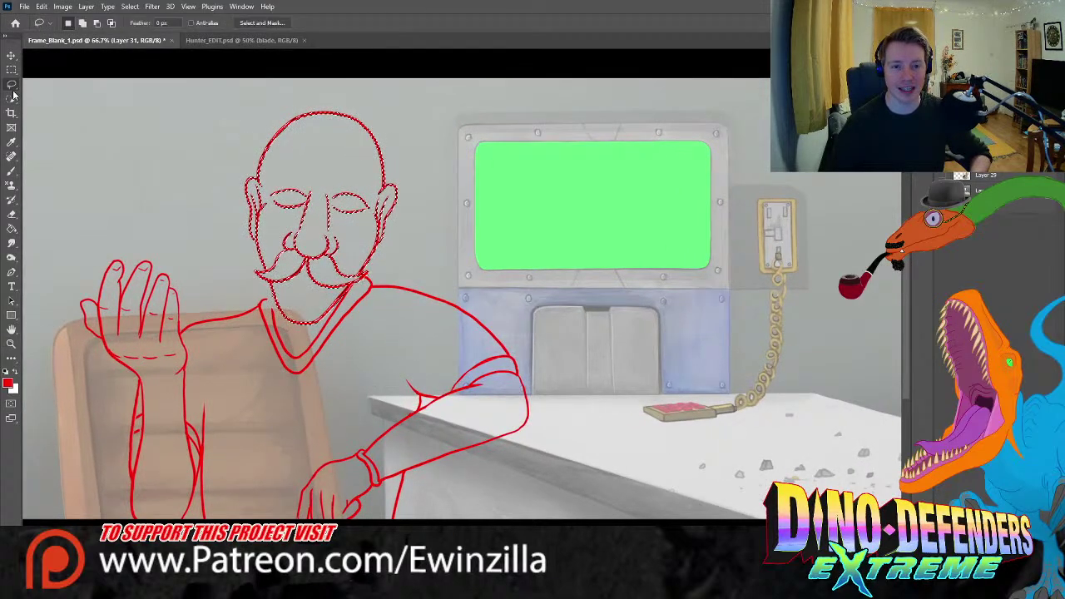
pyautogui.click(89, 121)
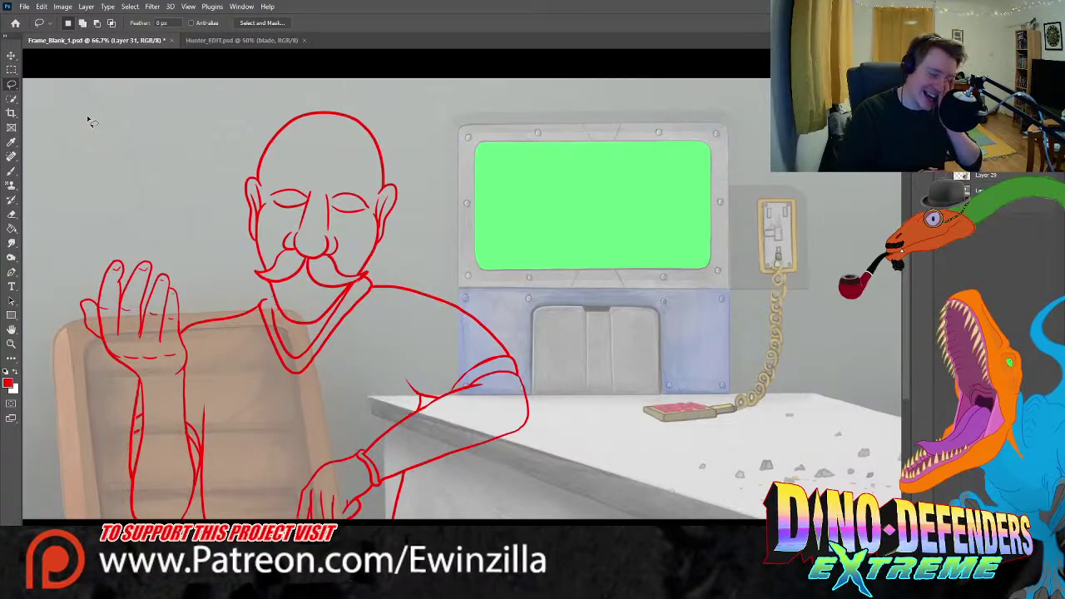
# - Smudge away the crease lines on the raised palm, checking Hunter_EDIT.psd for reference
pyautogui.click(11, 243)
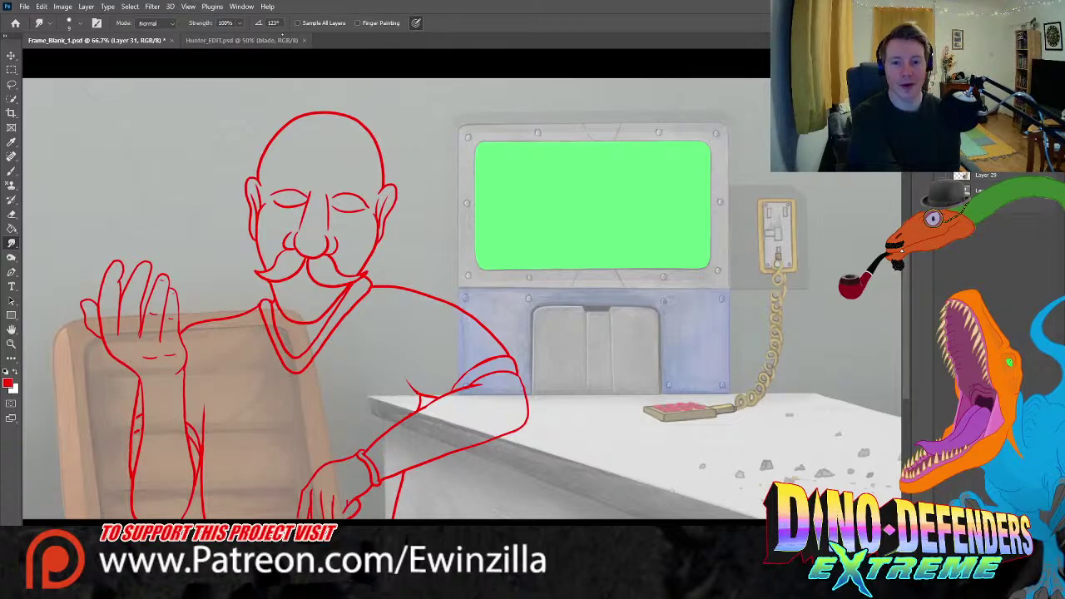
pyautogui.click(266, 40)
pyautogui.click(96, 40)
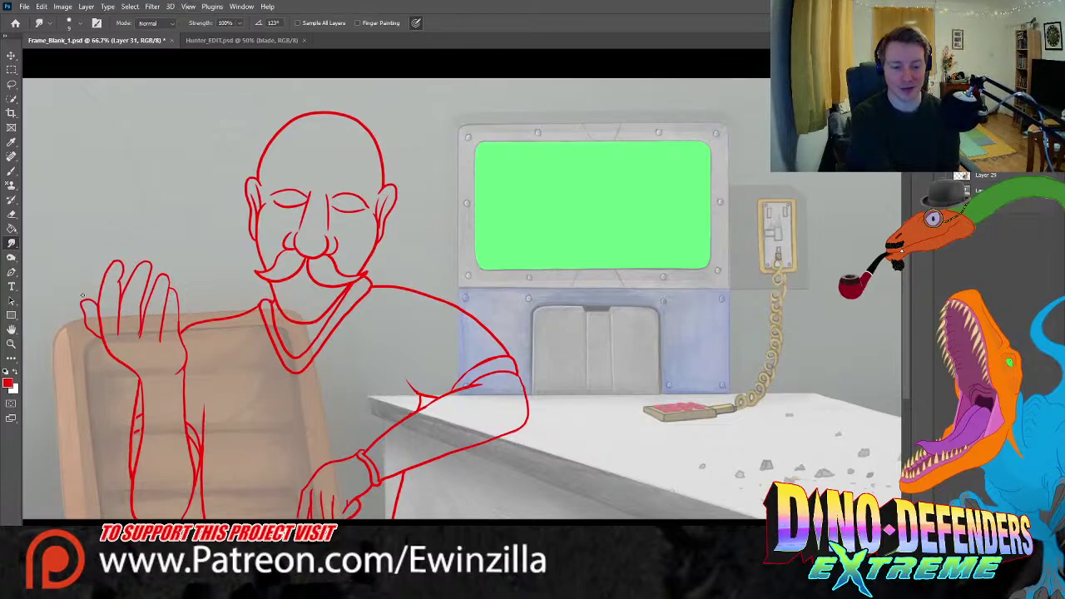
# - Lasso the resting hand and its wristband, enlarge them to about 116%, rotate them about -9.5° and fit them to the forearm
pyautogui.click(11, 84)
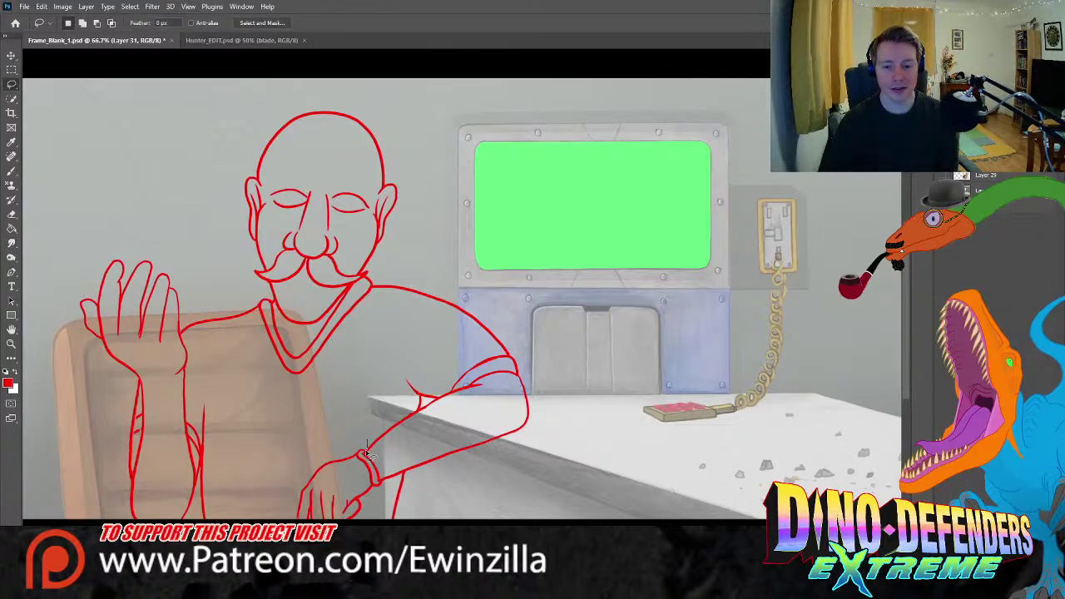
pyautogui.moveTo(367, 449)
pyautogui.mouseDown()
pyautogui.moveTo(387, 479)
pyautogui.moveTo(390, 511)
pyautogui.moveTo(373, 522)
pyautogui.moveTo(312, 455)
pyautogui.moveTo(333, 444)
pyautogui.moveTo(256, 422)
pyautogui.moveTo(249, 445)
pyautogui.moveTo(263, 457)
pyautogui.moveTo(300, 478)
pyautogui.moveTo(317, 467)
pyautogui.mouseUp()
pyautogui.click(11, 55)
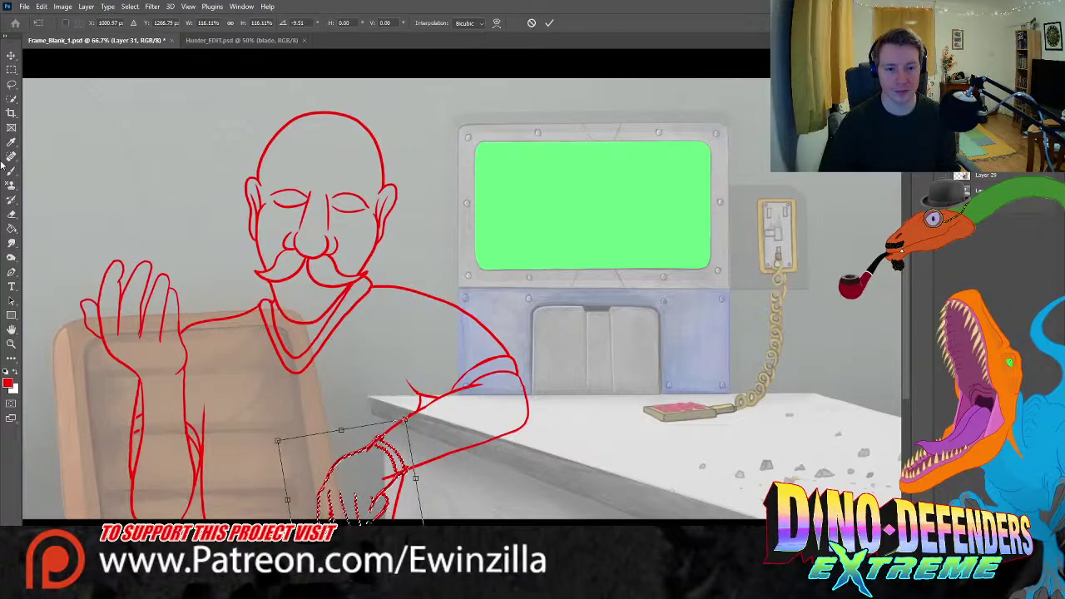
pyautogui.press('Return')
pyautogui.hotkey('ctrl', 'd')
pyautogui.click(12, 242)
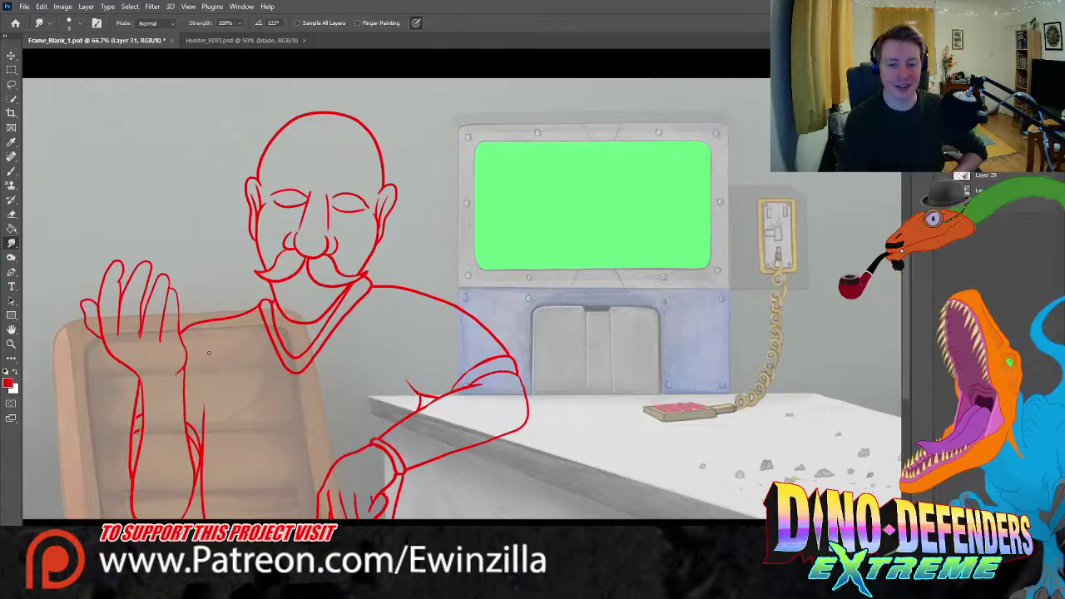
# - Brush a curved red glove cuff around the raised hand's wrist, undoing unsatisfactory strokes
pyautogui.press('b')
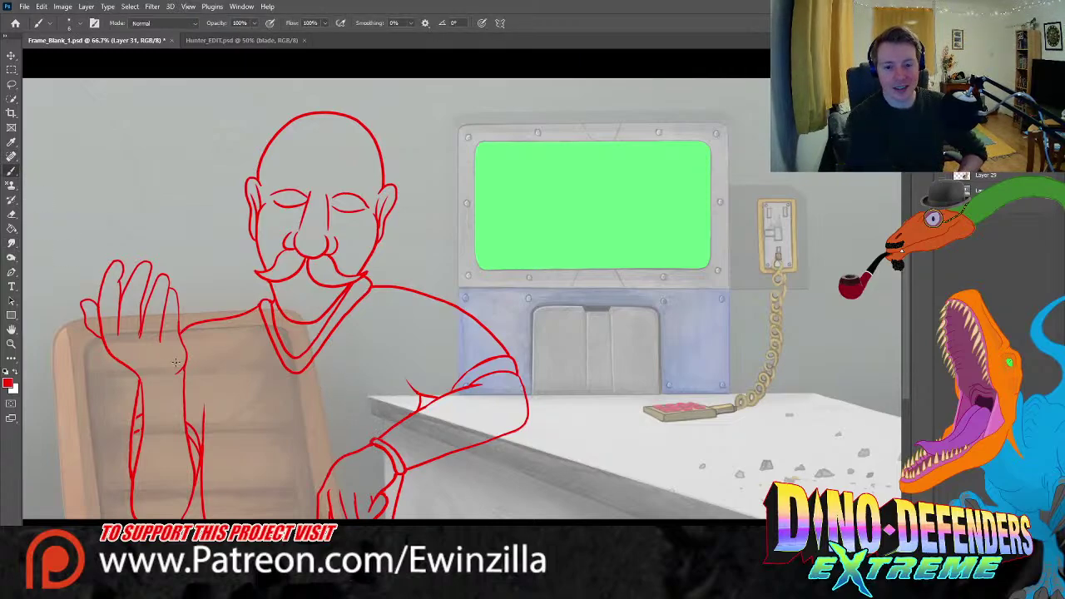
pyautogui.moveTo(183, 367)
pyautogui.mouseDown()
pyautogui.moveTo(138, 376)
pyautogui.moveTo(153, 385)
pyautogui.moveTo(185, 375)
pyautogui.moveTo(143, 381)
pyautogui.moveTo(158, 388)
pyautogui.moveTo(187, 368)
pyautogui.mouseUp()
pyautogui.hotkey('ctrl', 'z')
pyautogui.hotkey('ctrl', 'z')
pyautogui.hotkey('ctrl', 'z')
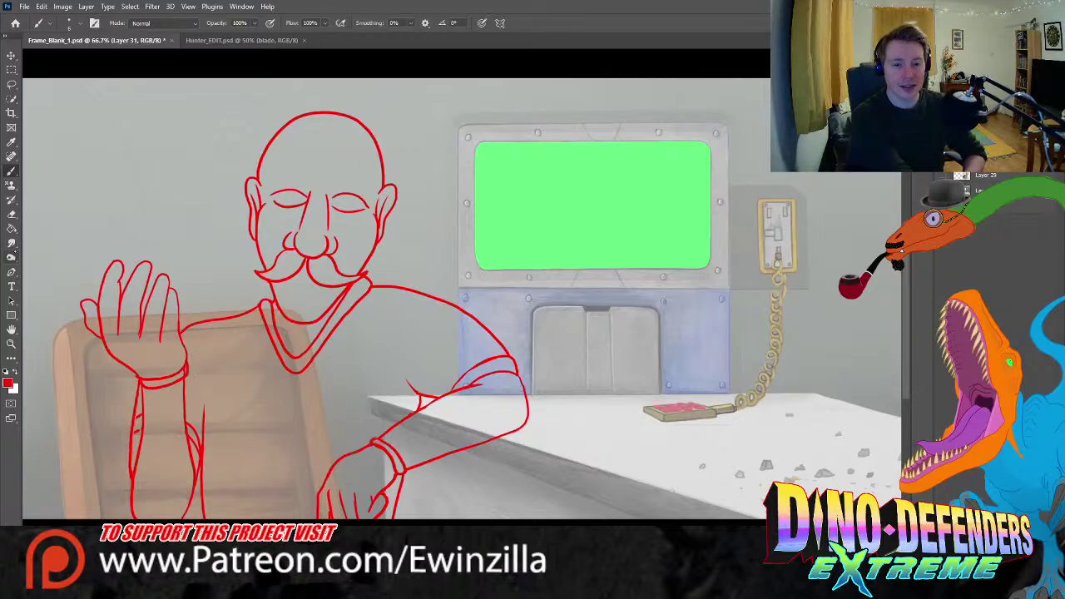
# - Check the gloves in Hunter_EDIT.psd and try sketching a glove opening above the raised hand's cuff
pyautogui.click(241, 39)
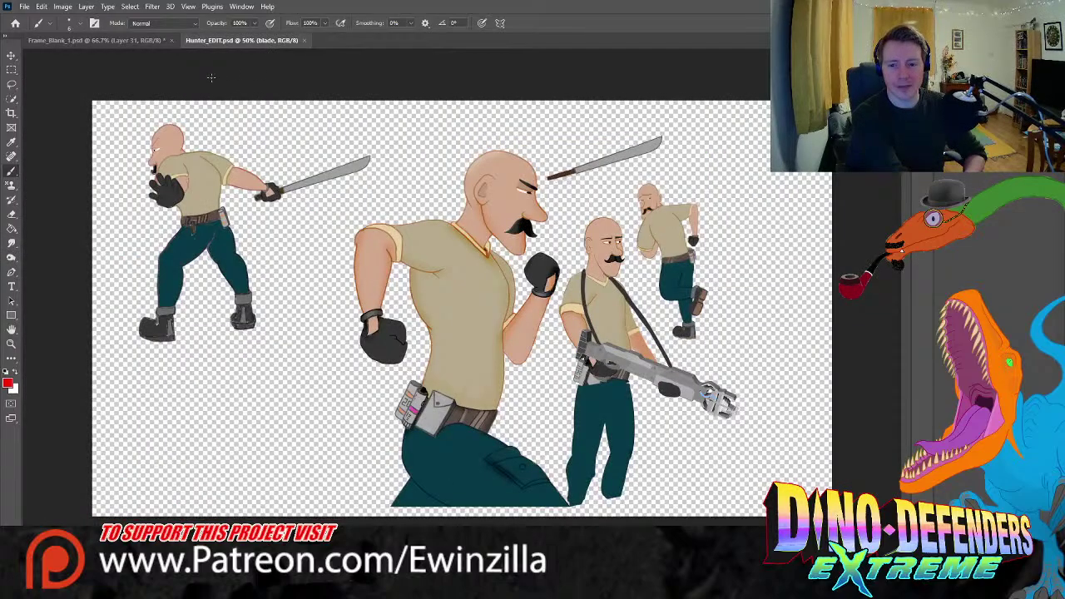
pyautogui.click(95, 40)
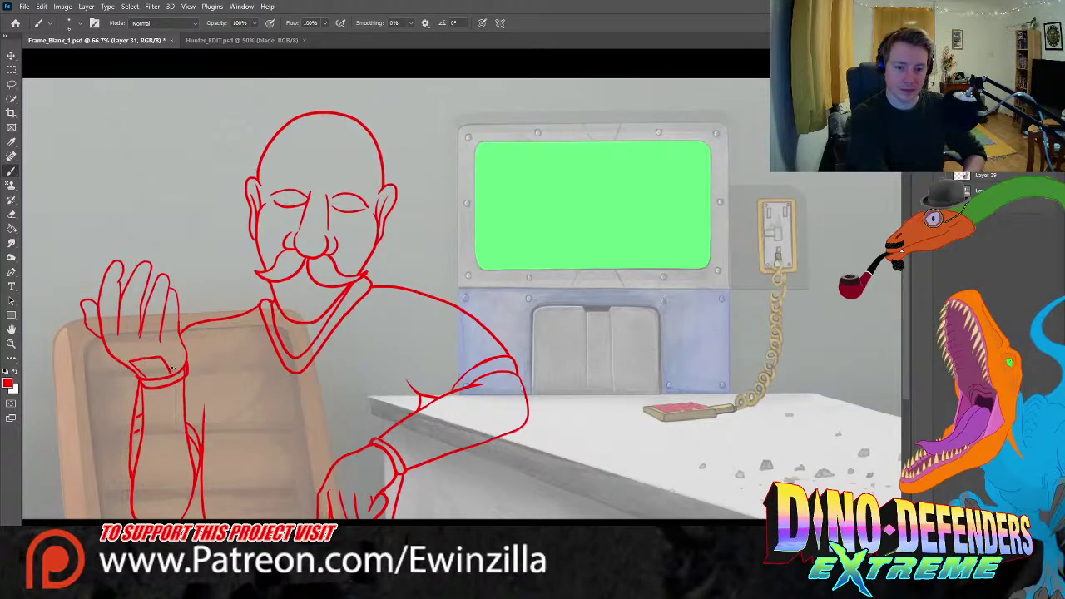
pyautogui.hotkey('ctrl', 'z')
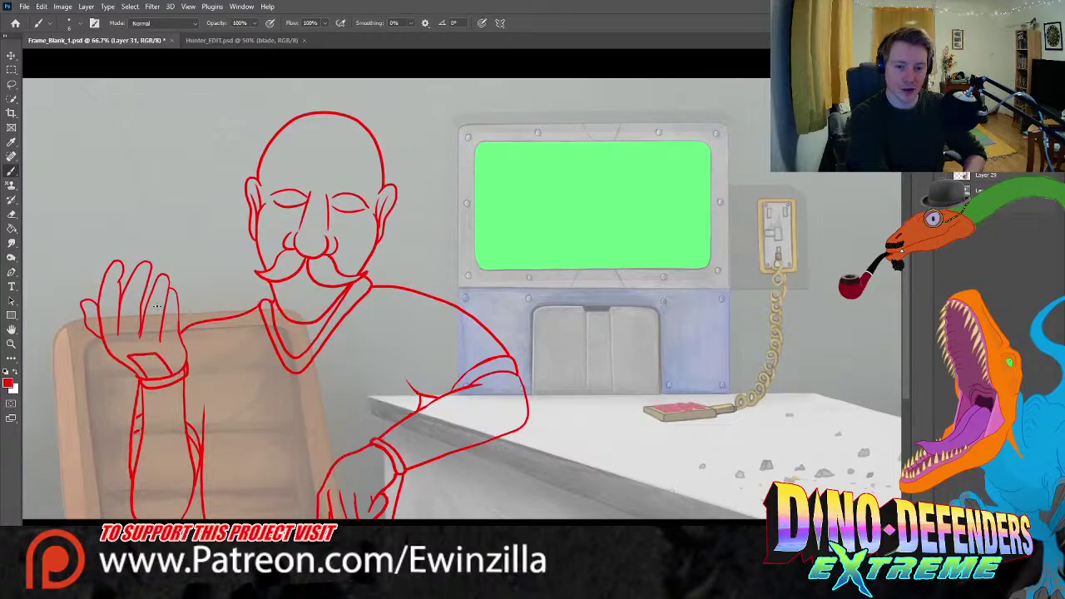
pyautogui.hotkey('ctrl', 'z')
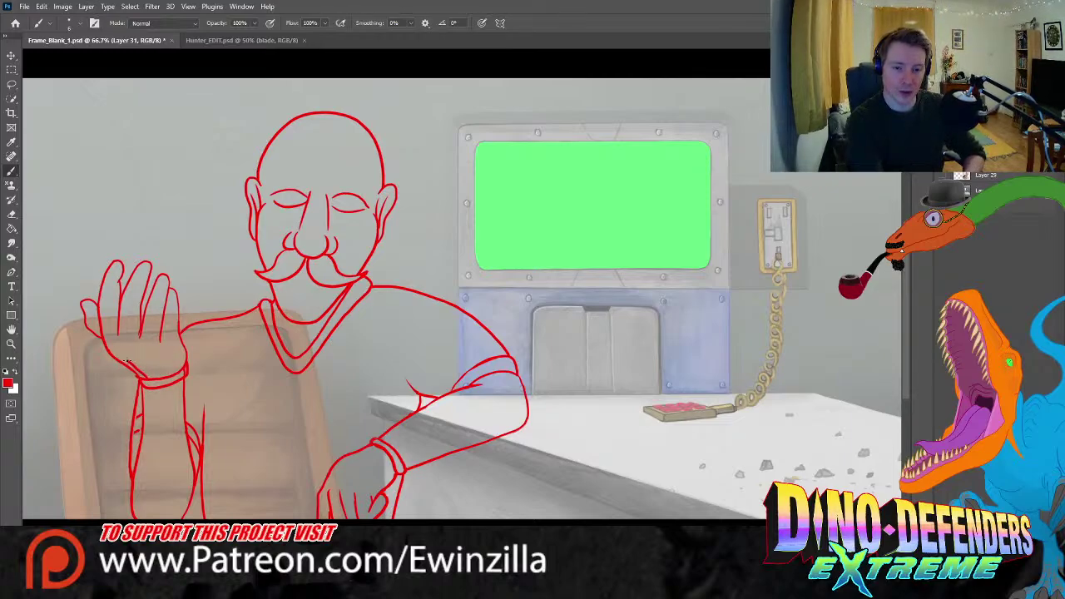
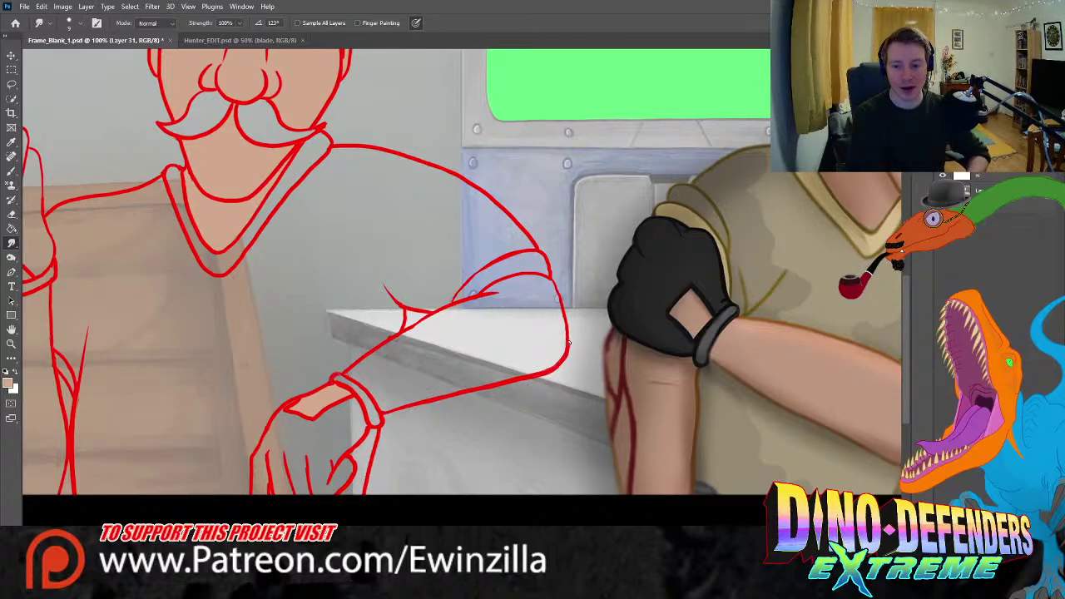
# - Smudge the red outline of the bent elbow below the sleeve into a smoother, cleaner curve
pyautogui.moveTo(565, 317)
pyautogui.mouseDown()
pyautogui.moveTo(552, 369)
pyautogui.moveTo(547, 375)
pyautogui.mouseUp()
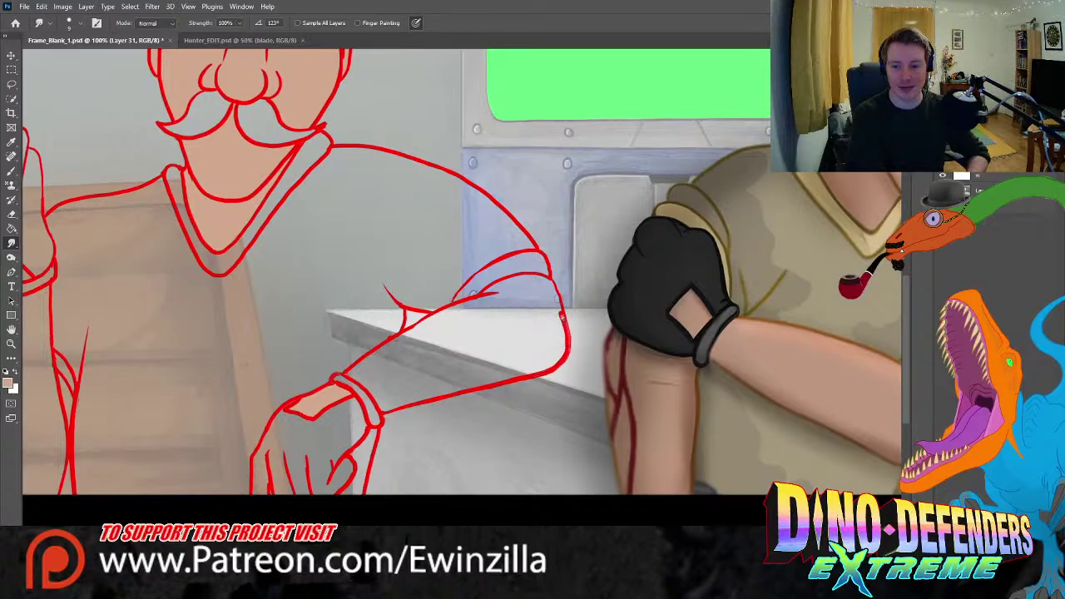
pyautogui.moveTo(553, 284); pyautogui.dragTo(569, 320)
pyautogui.moveTo(546, 284); pyautogui.dragTo(563, 352)
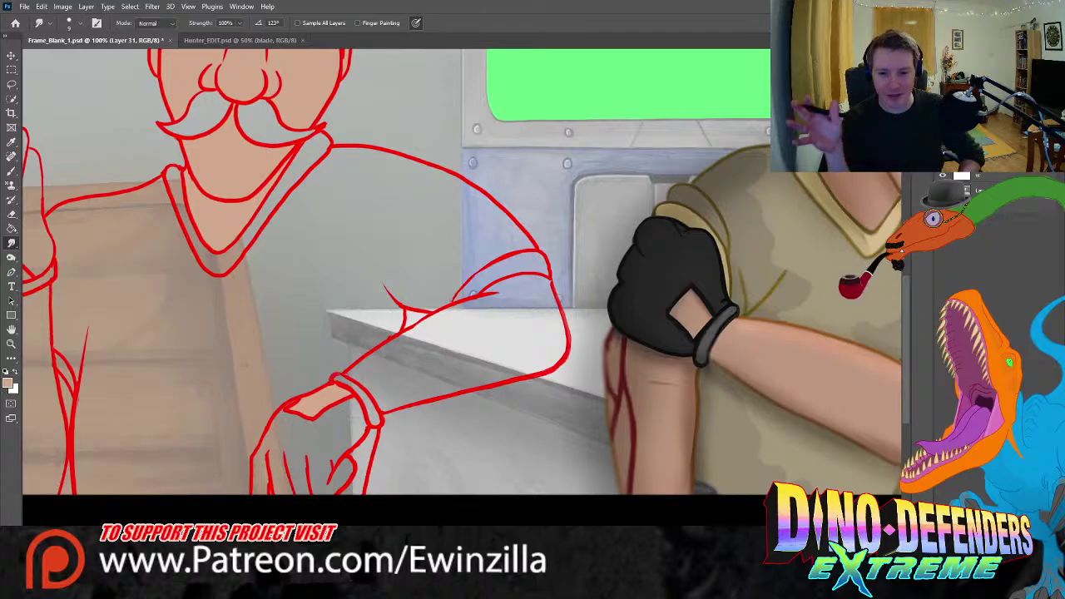
# - Brush the skin colour just inside the red outline of the bent forearm, from wristband to elbow and sleeve opening
pyautogui.press('b')
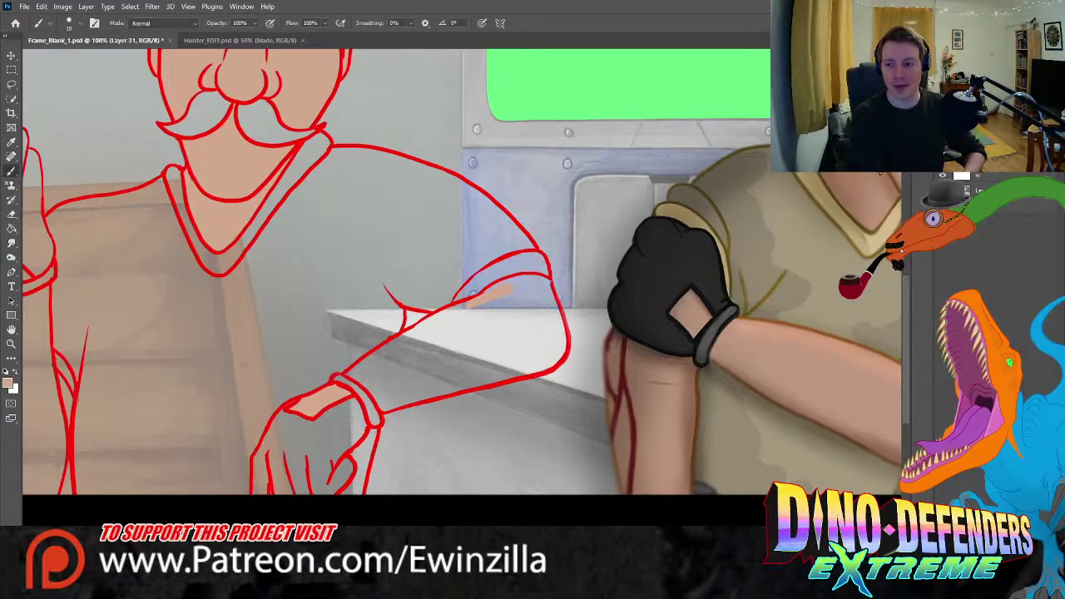
pyautogui.moveTo(500, 297); pyautogui.dragTo(417, 329)
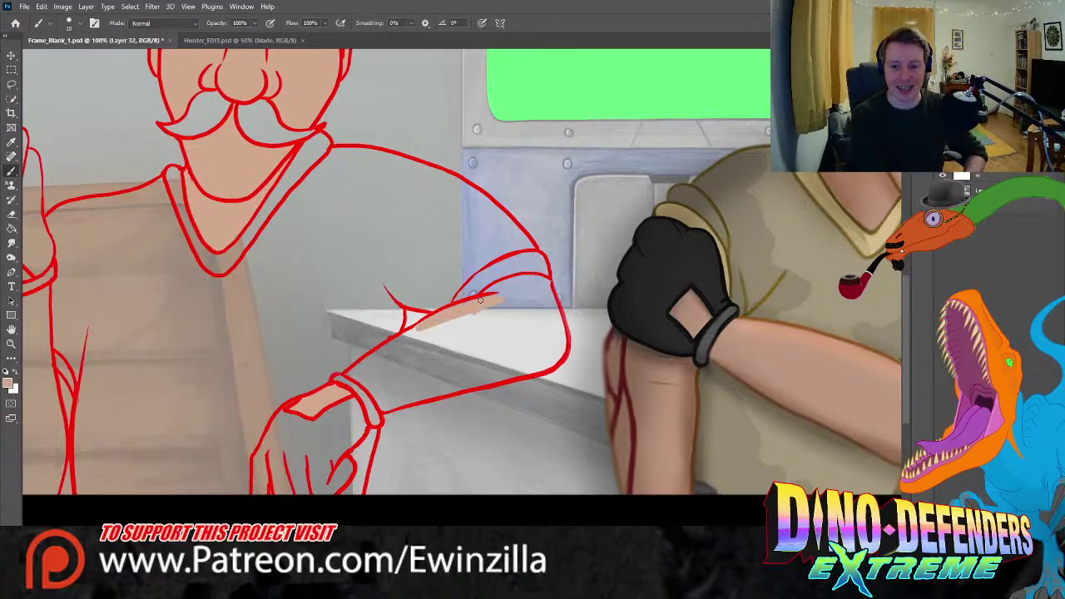
pyautogui.moveTo(465, 305); pyautogui.dragTo(361, 364)
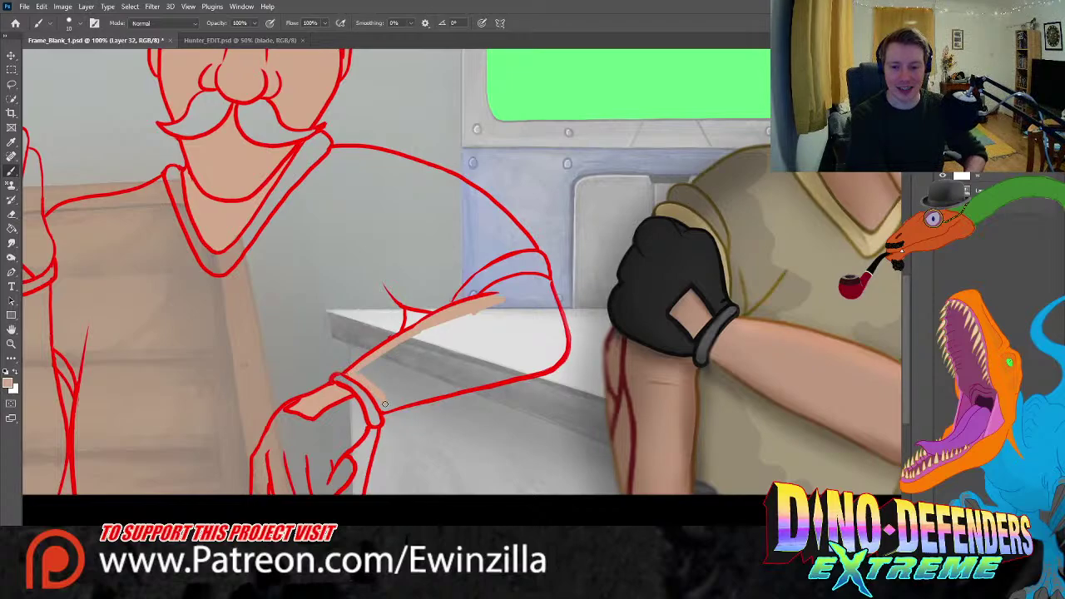
pyautogui.moveTo(383, 400); pyautogui.dragTo(466, 383)
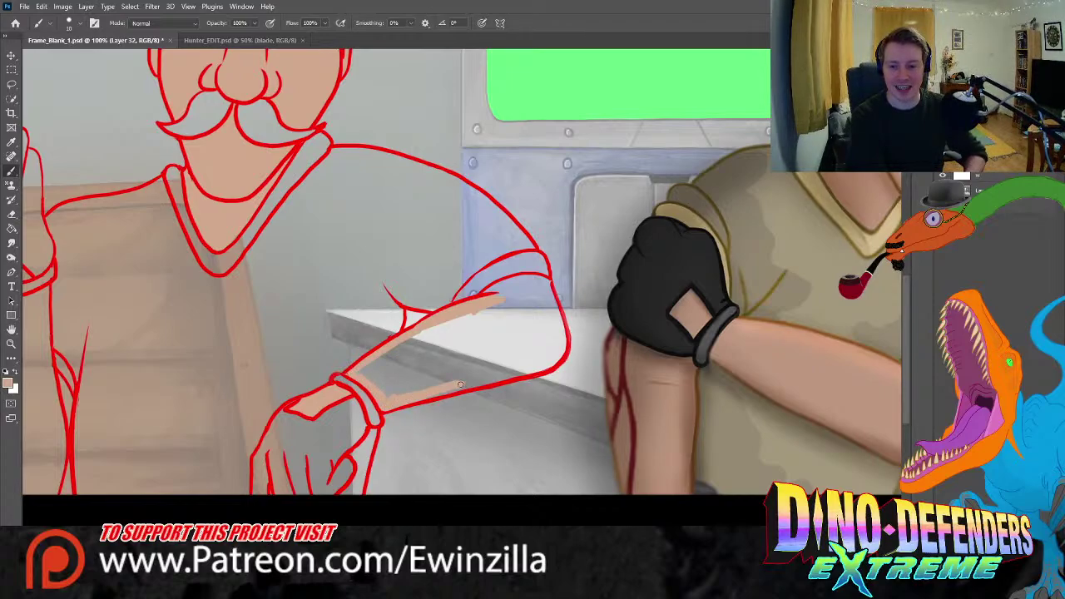
pyautogui.moveTo(466, 383); pyautogui.dragTo(504, 379)
pyautogui.moveTo(504, 379)
pyautogui.mouseDown()
pyautogui.moveTo(517, 372)
pyautogui.moveTo(558, 356)
pyautogui.mouseUp()
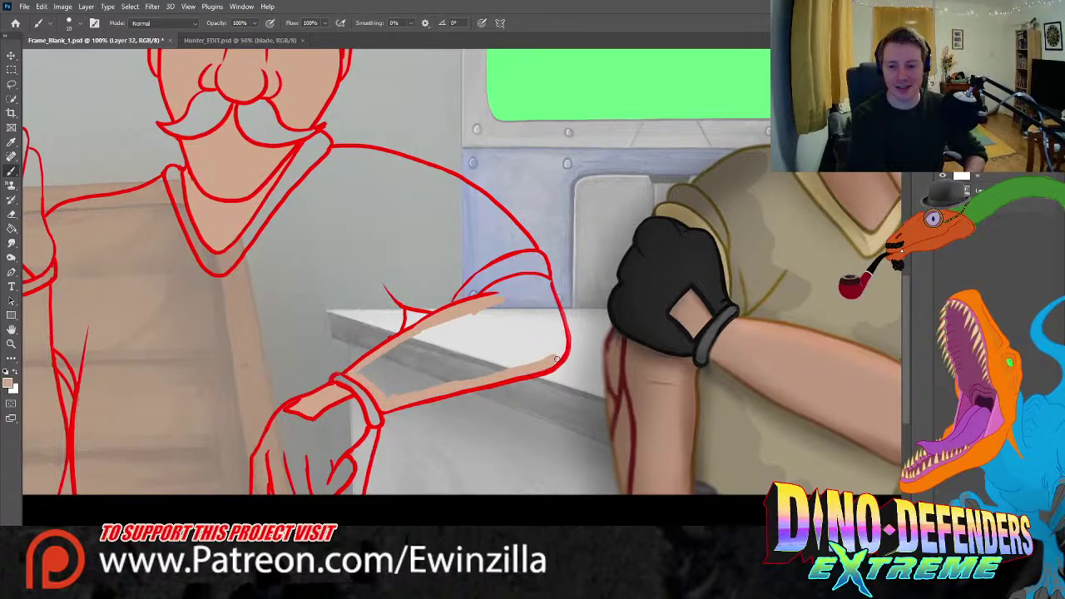
pyautogui.moveTo(557, 356); pyautogui.dragTo(560, 345)
pyautogui.moveTo(560, 344); pyautogui.dragTo(561, 314)
pyautogui.moveTo(560, 315); pyautogui.dragTo(549, 291)
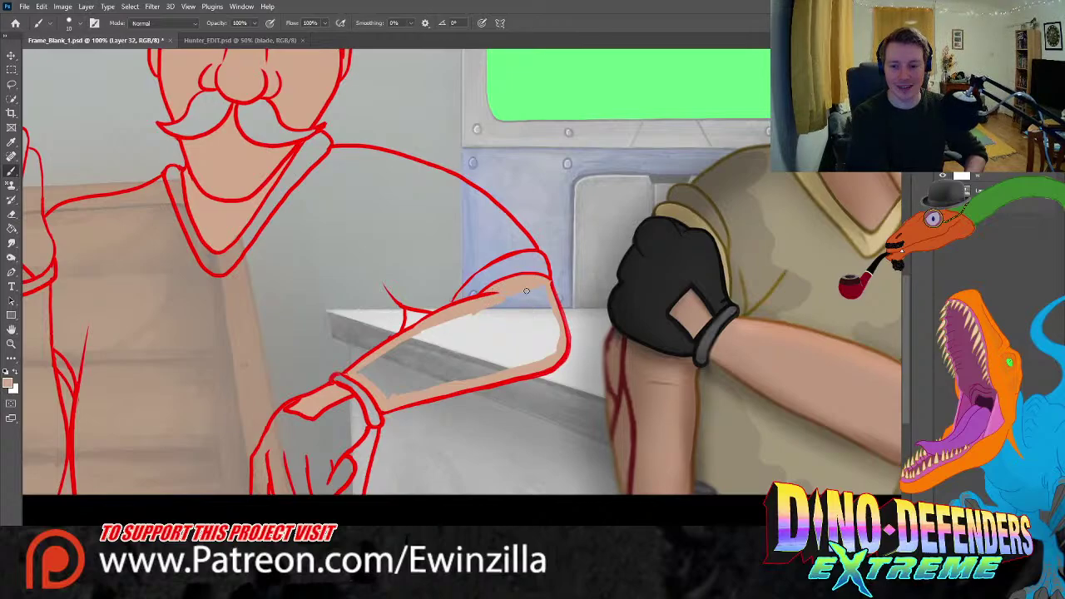
# - Fill the remaining interior of the bent forearm with the flat skin colour
pyautogui.moveTo(526, 290)
pyautogui.mouseDown()
pyautogui.moveTo(506, 309)
pyautogui.moveTo(542, 325)
pyautogui.mouseUp()
pyautogui.moveTo(542, 324); pyautogui.dragTo(545, 314)
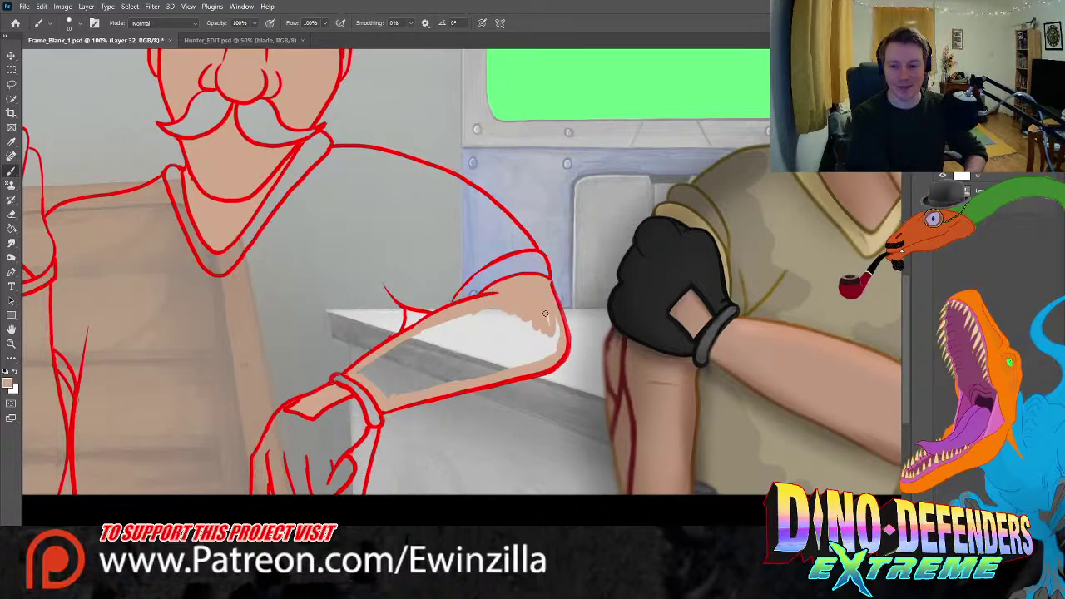
pyautogui.moveTo(545, 314); pyautogui.dragTo(562, 337)
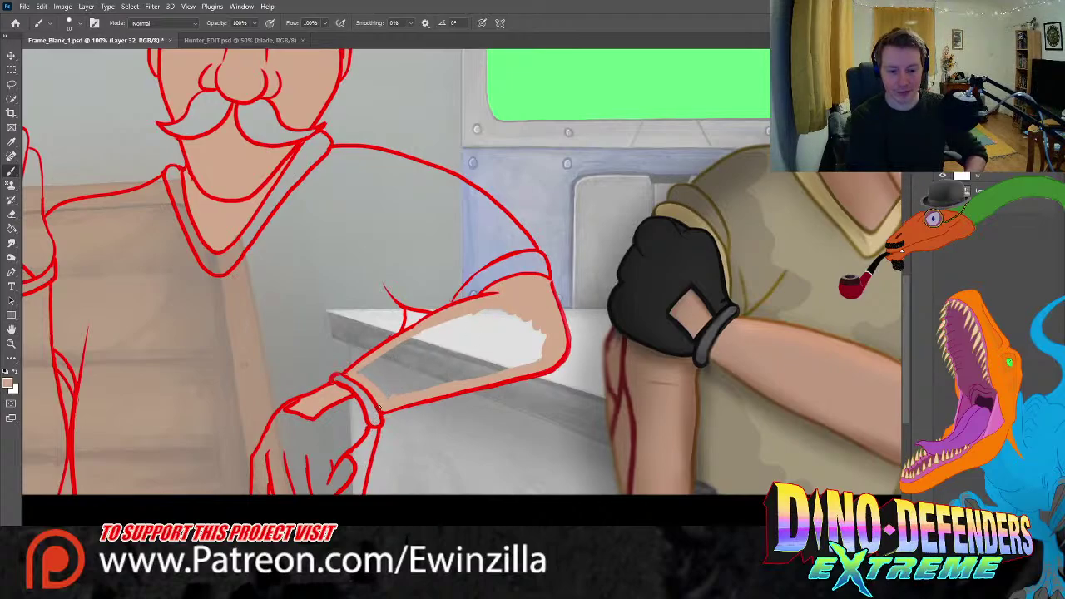
pyautogui.moveTo(361, 364); pyautogui.dragTo(487, 311)
pyautogui.moveTo(487, 311); pyautogui.dragTo(495, 320)
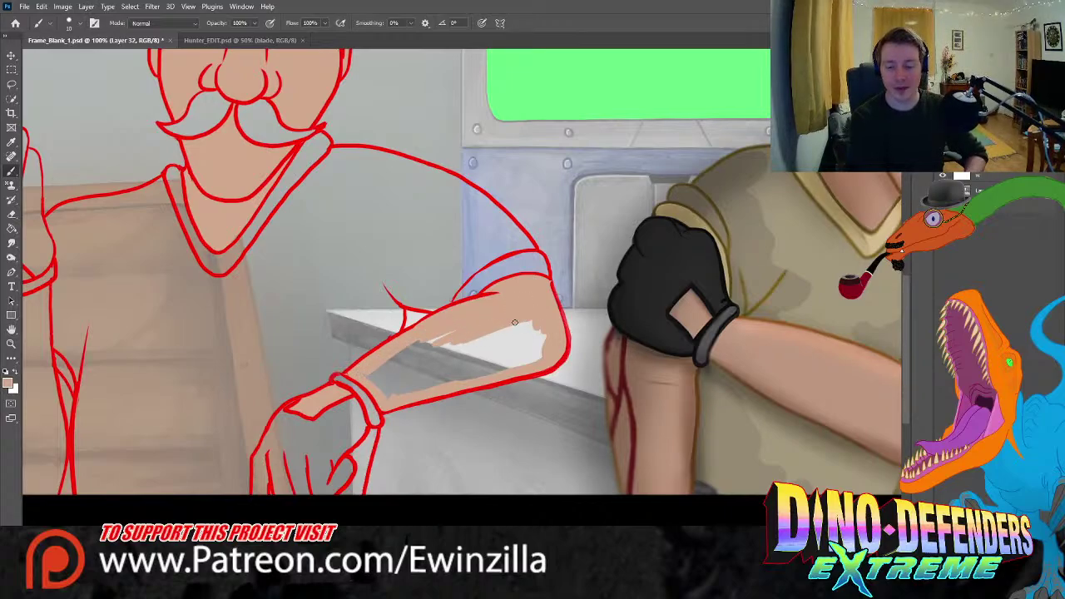
pyautogui.moveTo(495, 320); pyautogui.dragTo(513, 344)
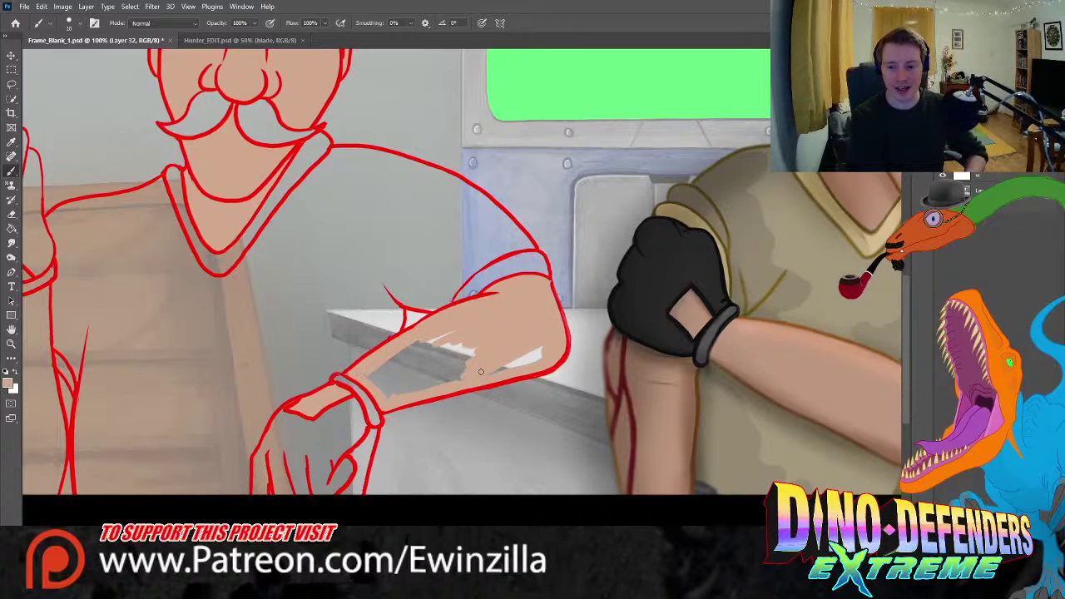
pyautogui.moveTo(513, 344); pyautogui.dragTo(398, 404)
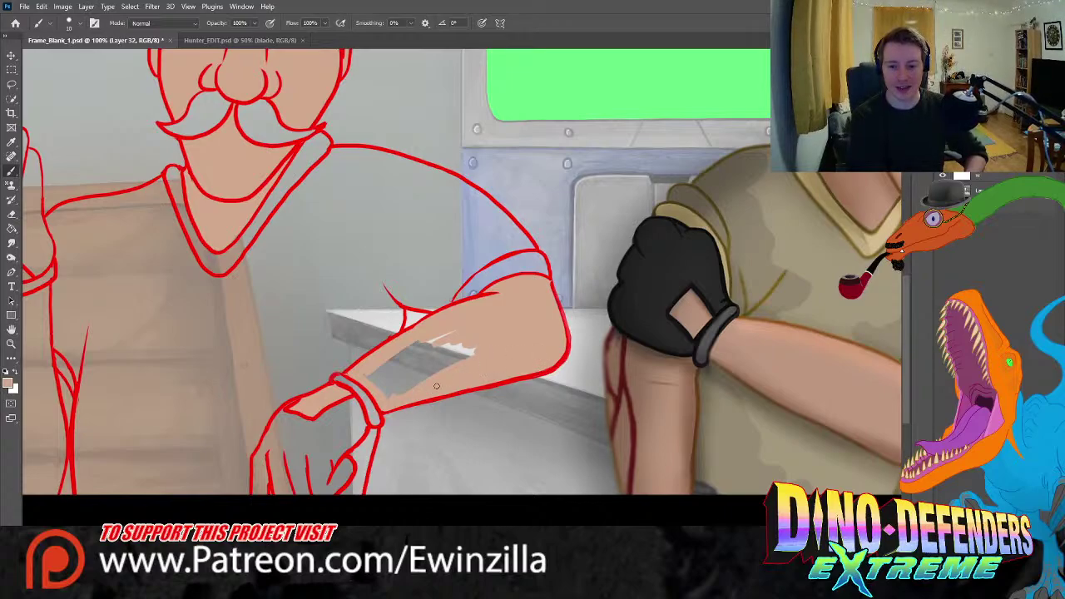
pyautogui.moveTo(398, 405); pyautogui.dragTo(476, 351)
pyautogui.moveTo(450, 360); pyautogui.dragTo(388, 361)
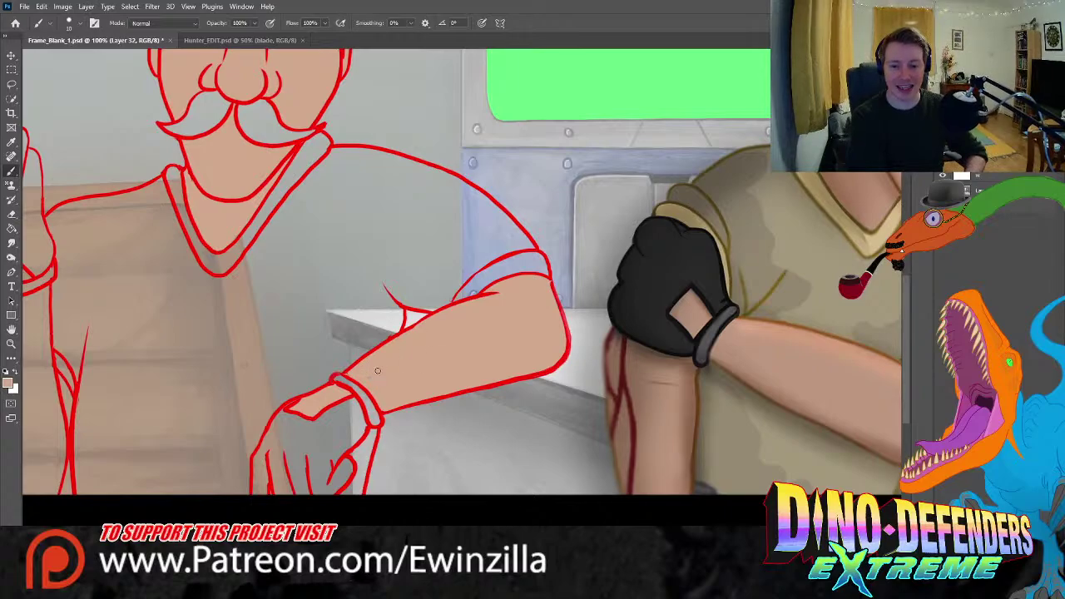
# - Smudge the upper red outline of the bent forearm into a cleaner line up to the sleeve opening
pyautogui.press('r')
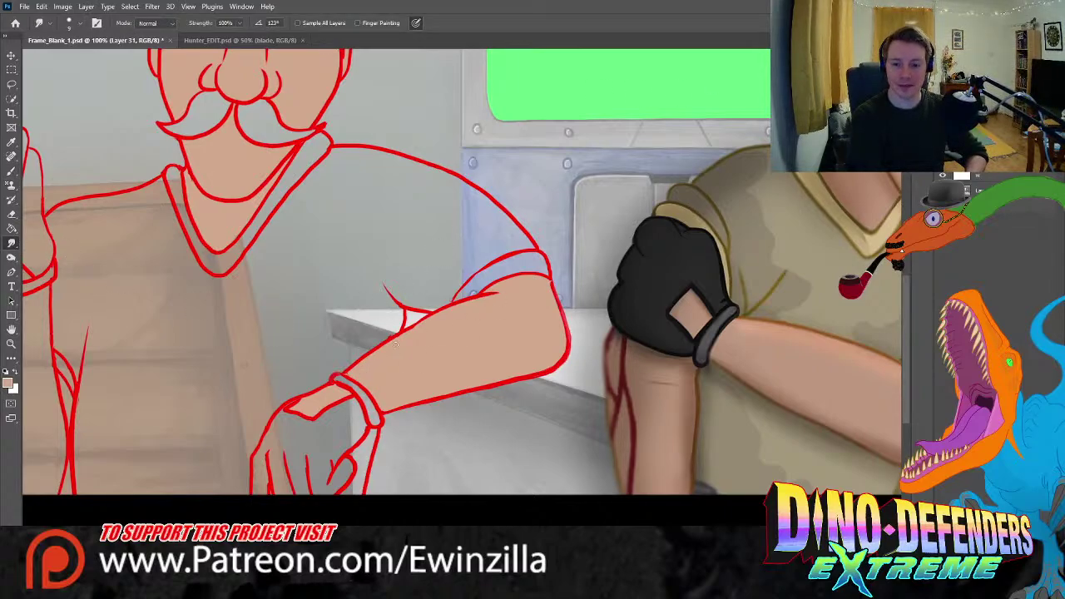
pyautogui.moveTo(387, 342); pyautogui.dragTo(477, 300)
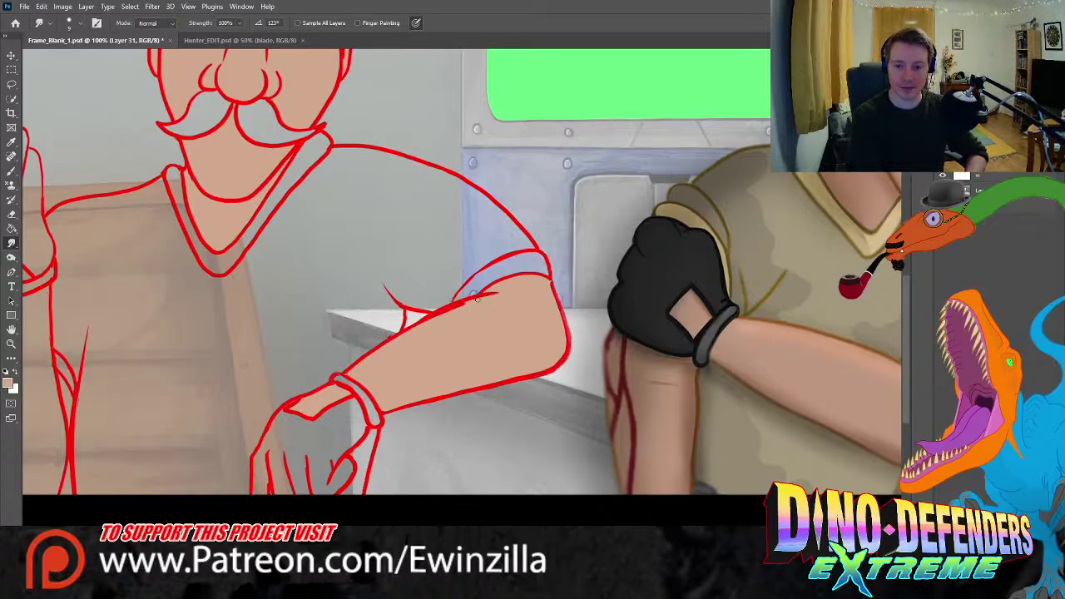
pyautogui.moveTo(439, 323); pyautogui.dragTo(502, 290)
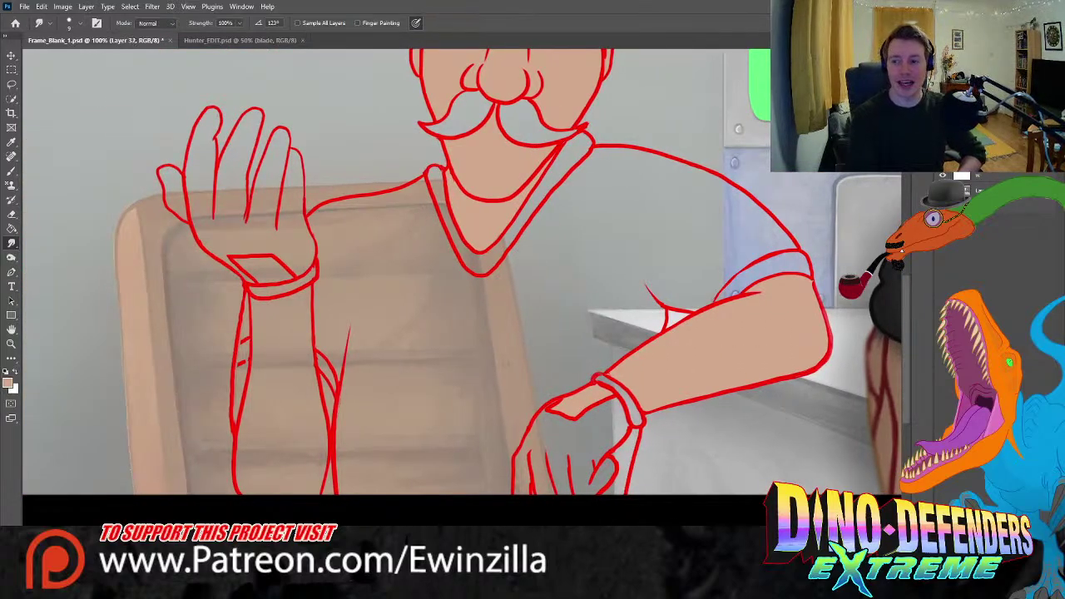
# - Paint the raised hand's glove opening and the raised forearm with the flat skin colour
pyautogui.press('b')
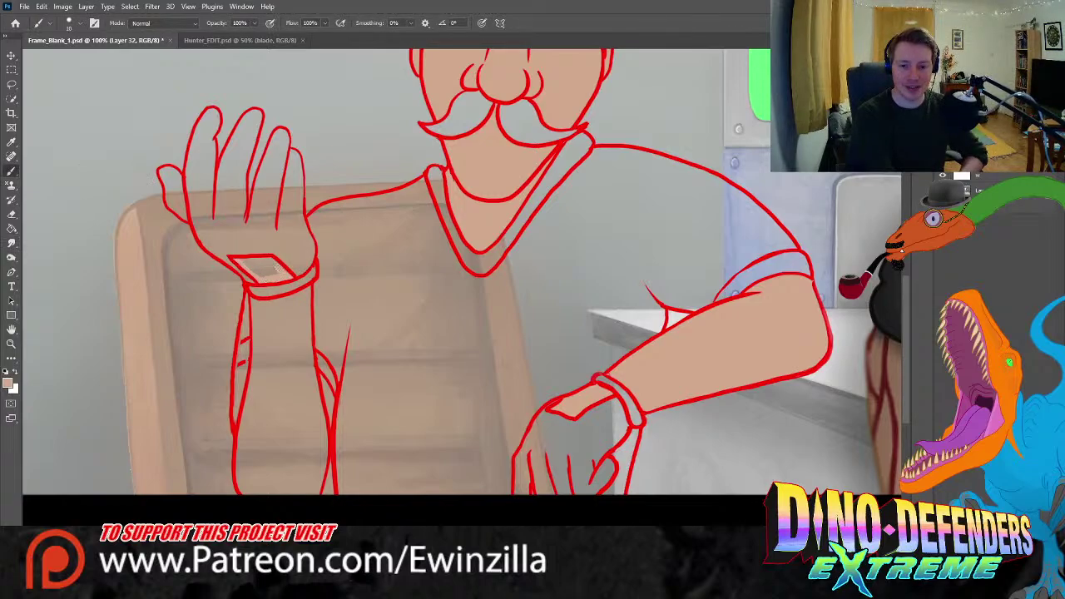
pyautogui.moveTo(265, 262)
pyautogui.mouseDown()
pyautogui.moveTo(242, 263)
pyautogui.moveTo(268, 265)
pyautogui.mouseUp()
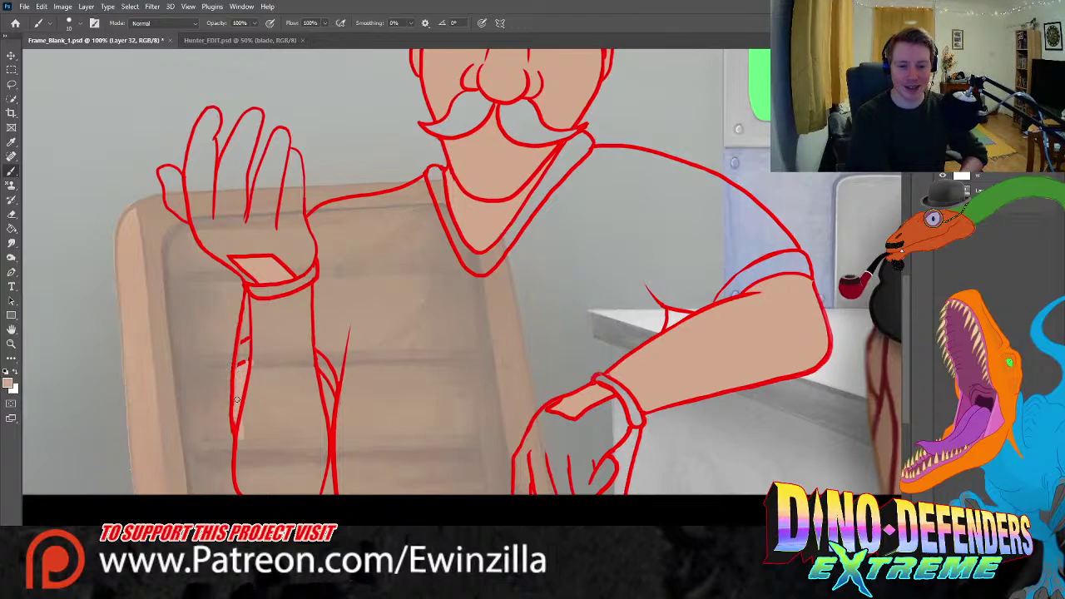
pyautogui.moveTo(236, 399)
pyautogui.mouseDown()
pyautogui.moveTo(238, 489)
pyautogui.moveTo(244, 388)
pyautogui.moveTo(241, 408)
pyautogui.mouseUp()
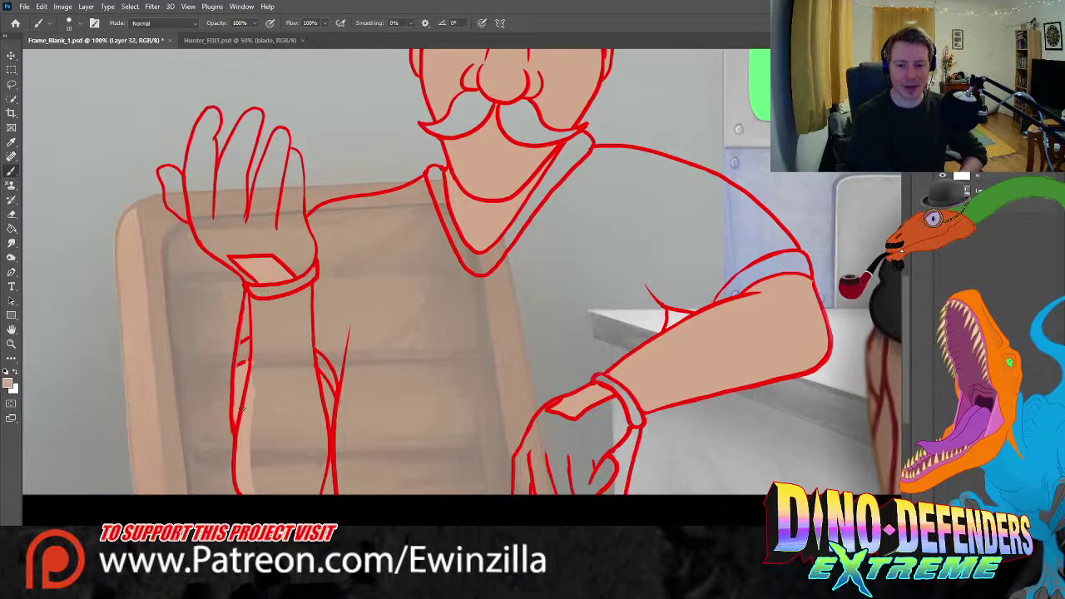
pyautogui.moveTo(243, 358)
pyautogui.mouseDown()
pyautogui.moveTo(251, 397)
pyautogui.moveTo(251, 300)
pyautogui.moveTo(262, 307)
pyautogui.moveTo(256, 297)
pyautogui.moveTo(307, 290)
pyautogui.moveTo(307, 348)
pyautogui.mouseUp()
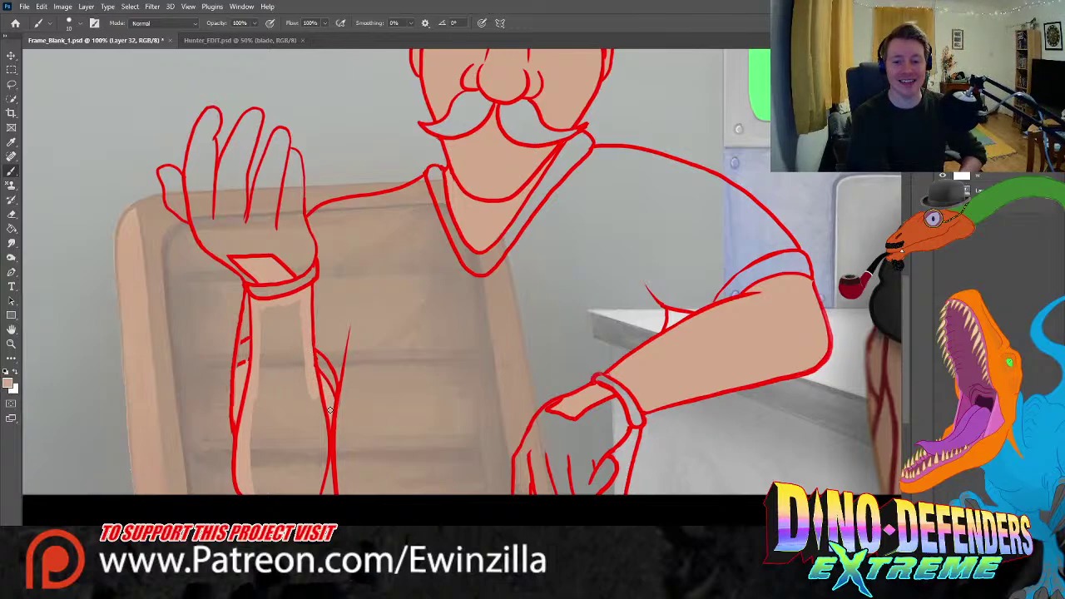
pyautogui.moveTo(325, 441)
pyautogui.mouseDown()
pyautogui.moveTo(324, 450)
pyautogui.moveTo(319, 426)
pyautogui.moveTo(323, 462)
pyautogui.moveTo(311, 483)
pyautogui.moveTo(300, 465)
pyautogui.moveTo(261, 493)
pyautogui.moveTo(293, 415)
pyautogui.moveTo(257, 453)
pyautogui.moveTo(292, 393)
pyautogui.moveTo(251, 450)
pyautogui.moveTo(261, 379)
pyautogui.moveTo(301, 335)
pyautogui.moveTo(304, 392)
pyautogui.moveTo(298, 326)
pyautogui.moveTo(279, 309)
pyautogui.moveTo(263, 358)
pyautogui.moveTo(271, 316)
pyautogui.moveTo(257, 327)
pyautogui.moveTo(270, 303)
pyautogui.mouseUp()
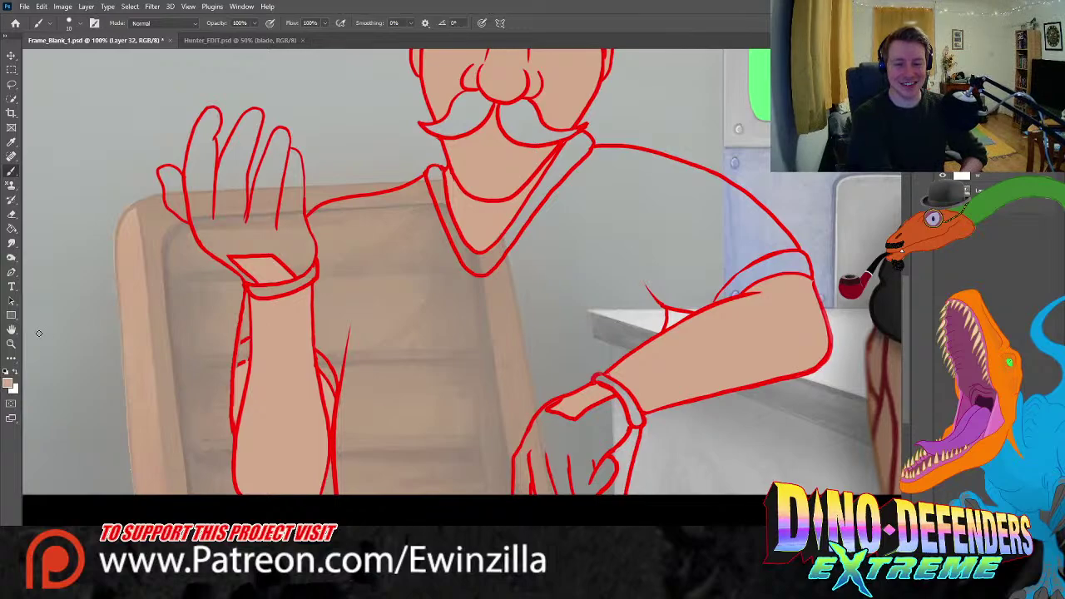
# - Sample the cream colour from the sleeve trim of the finished hunter beside the sketch
pyautogui.click(11, 343)
pyautogui.hotkey('ctrl', '0')
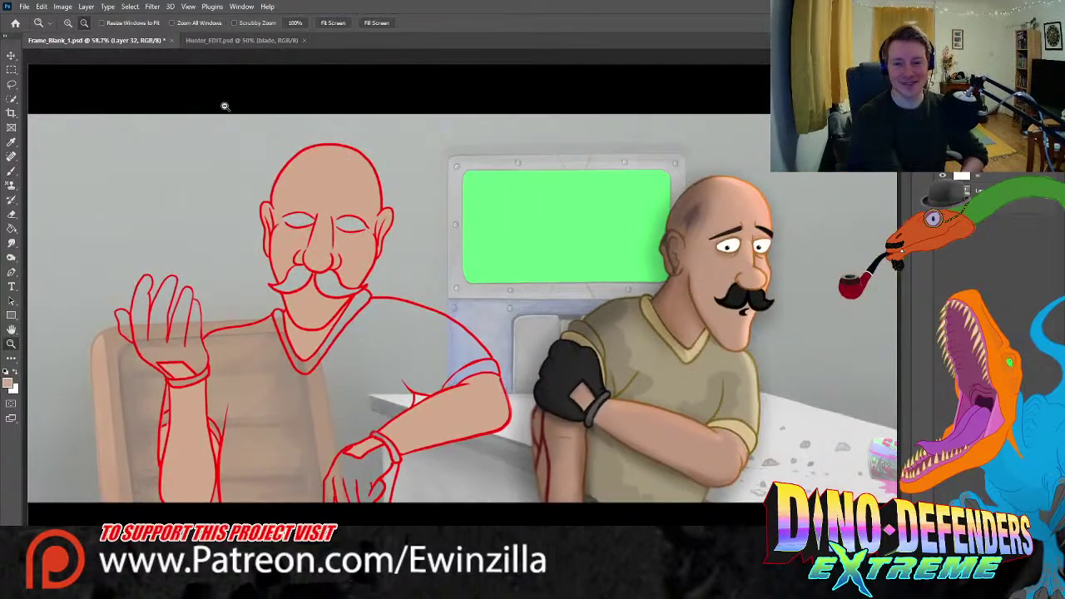
pyautogui.click(10, 141)
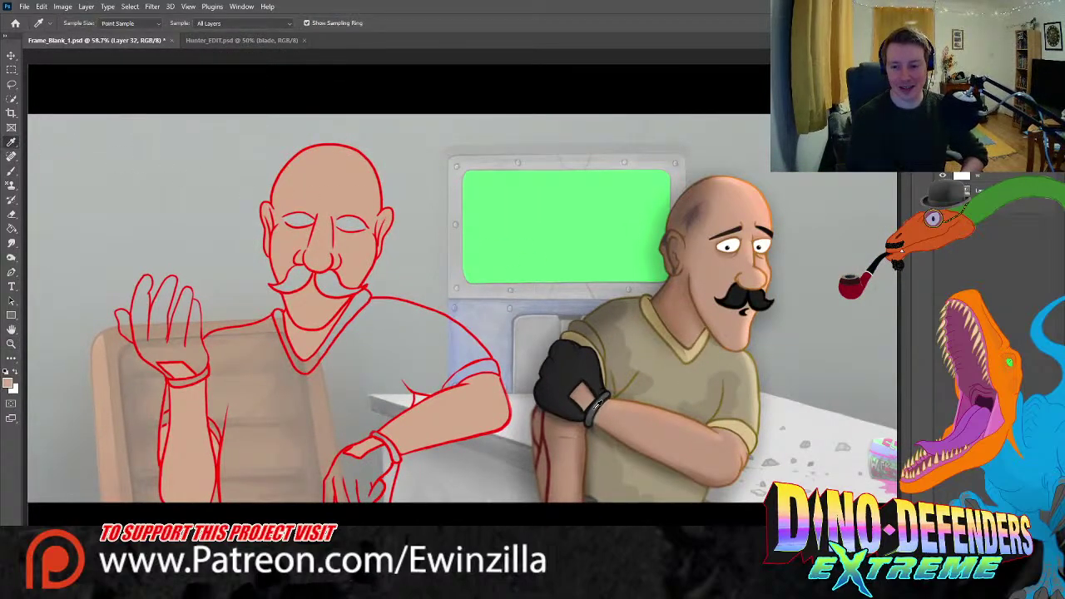
pyautogui.click(746, 429)
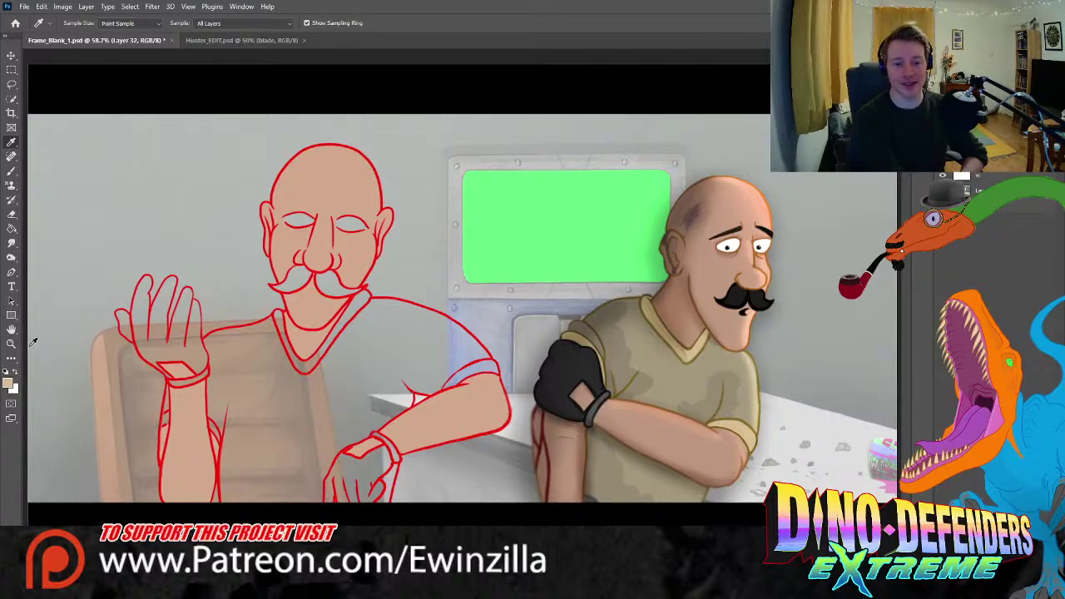
# - Paint the raised hand's glove cuff and the sleeve trim on both sides of the raised forearm cream
pyautogui.click(11, 343)
pyautogui.keyDown('alt'); pyautogui.click(165, 389); pyautogui.keyUp('alt')
pyautogui.keyDown('alt'); pyautogui.click(166, 389); pyautogui.keyUp('alt')
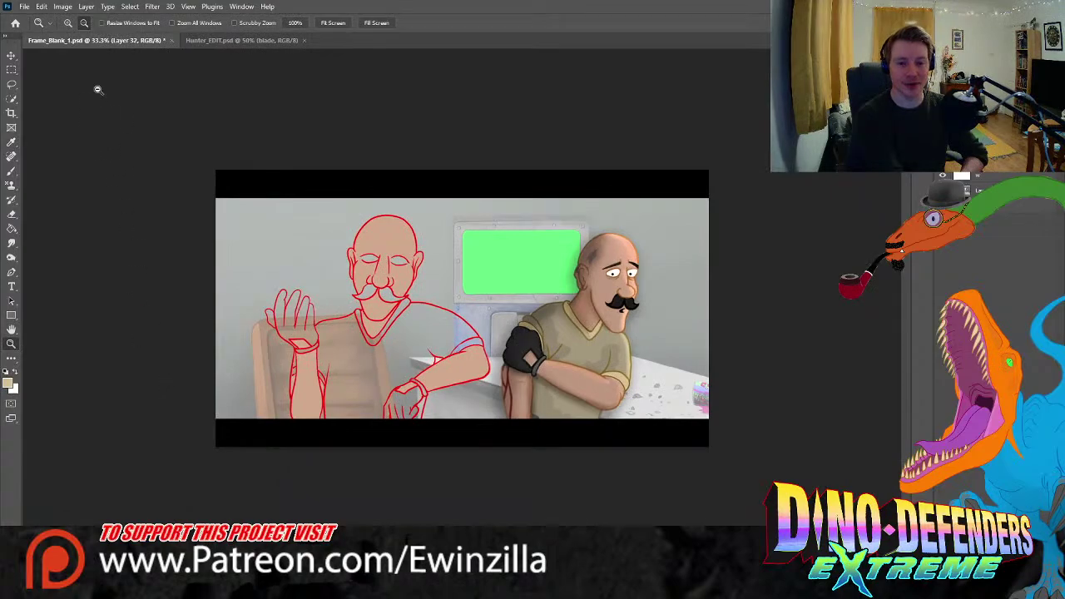
pyautogui.click(273, 390)
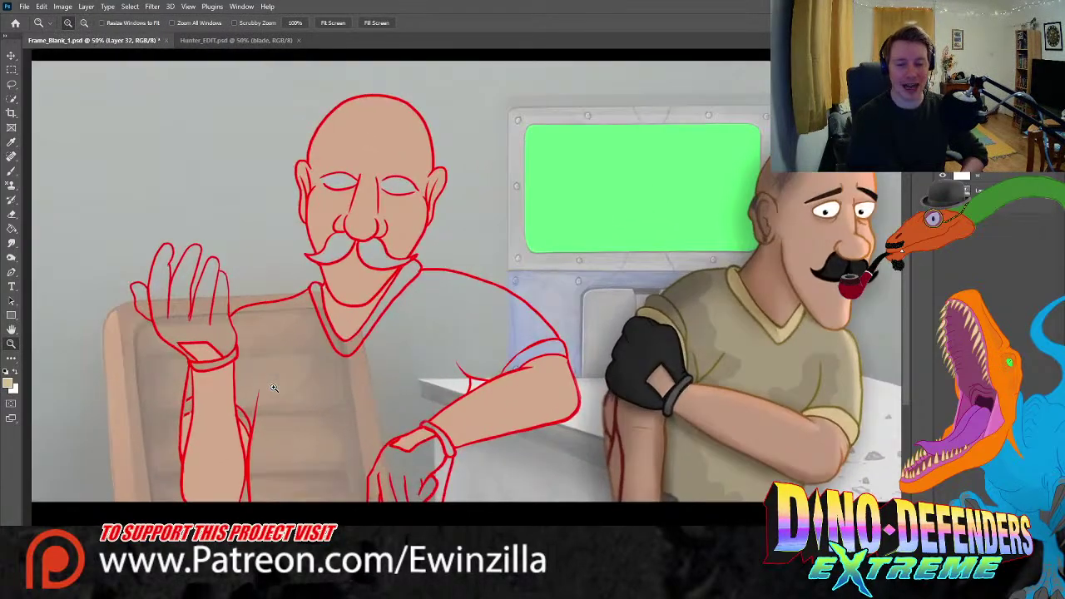
pyautogui.click(152, 393)
pyautogui.press('b')
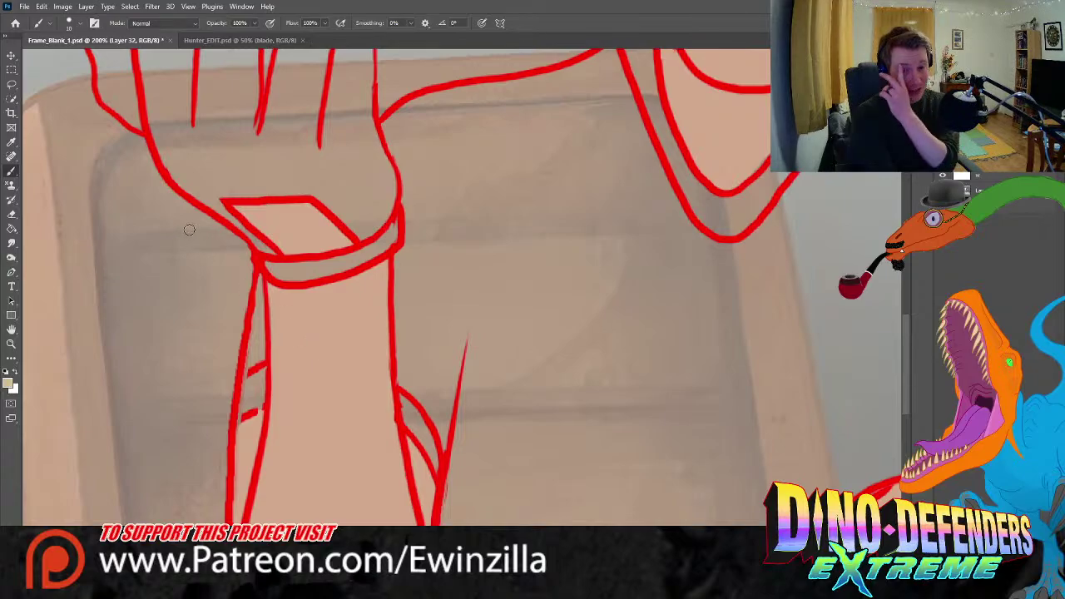
pyautogui.moveTo(395, 222)
pyautogui.mouseDown()
pyautogui.moveTo(333, 269)
pyautogui.moveTo(287, 279)
pyautogui.moveTo(295, 270)
pyautogui.moveTo(266, 266)
pyautogui.mouseUp()
pyautogui.moveTo(261, 372)
pyautogui.mouseDown()
pyautogui.moveTo(243, 410)
pyautogui.moveTo(261, 394)
pyautogui.moveTo(252, 384)
pyautogui.moveTo(256, 401)
pyautogui.mouseUp()
pyautogui.moveTo(403, 398)
pyautogui.mouseDown()
pyautogui.moveTo(435, 464)
pyautogui.moveTo(407, 404)
pyautogui.moveTo(433, 456)
pyautogui.mouseUp()
# - Smudge the red outlines of the sleeve trim on both sides of the raised forearm to tidy them
pyautogui.click(10, 242)
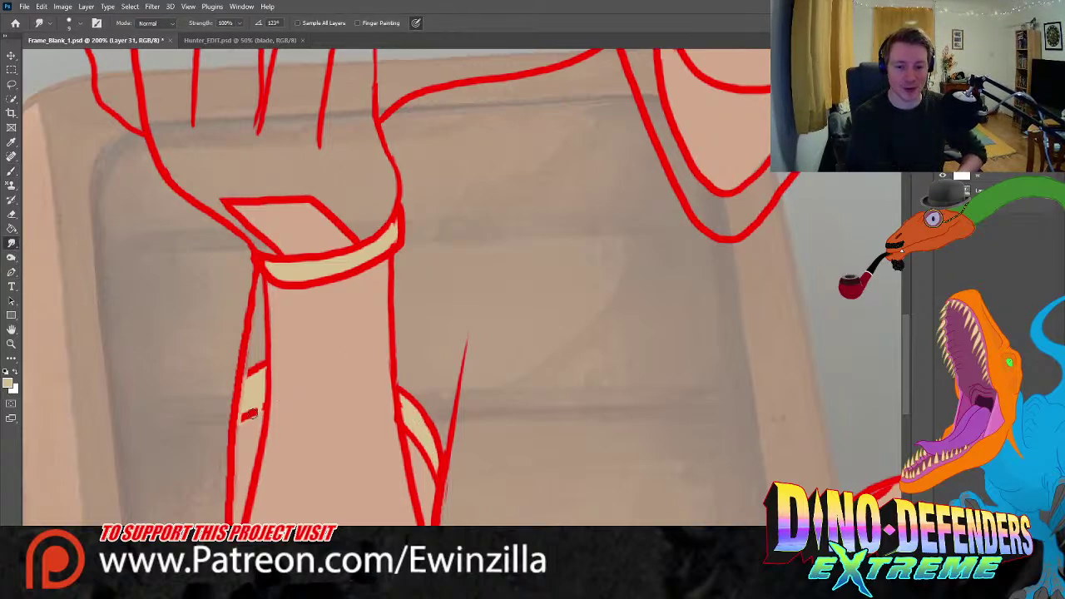
pyautogui.moveTo(249, 414)
pyautogui.mouseDown()
pyautogui.moveTo(253, 405)
pyautogui.moveTo(238, 407)
pyautogui.moveTo(243, 380)
pyautogui.mouseUp()
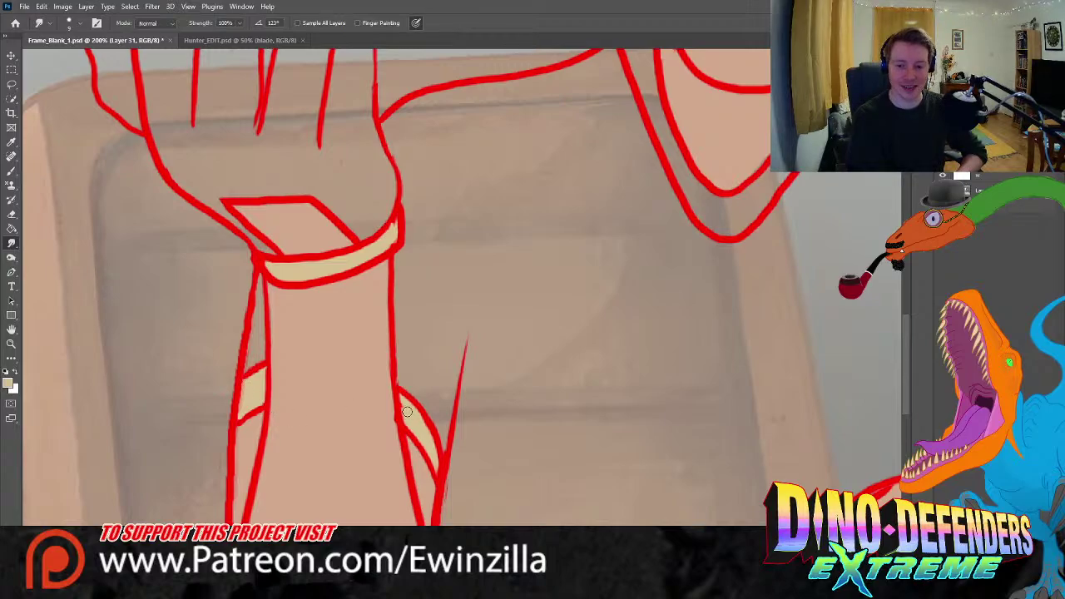
pyautogui.moveTo(409, 413)
pyautogui.mouseDown()
pyautogui.moveTo(391, 404)
pyautogui.moveTo(391, 415)
pyautogui.mouseUp()
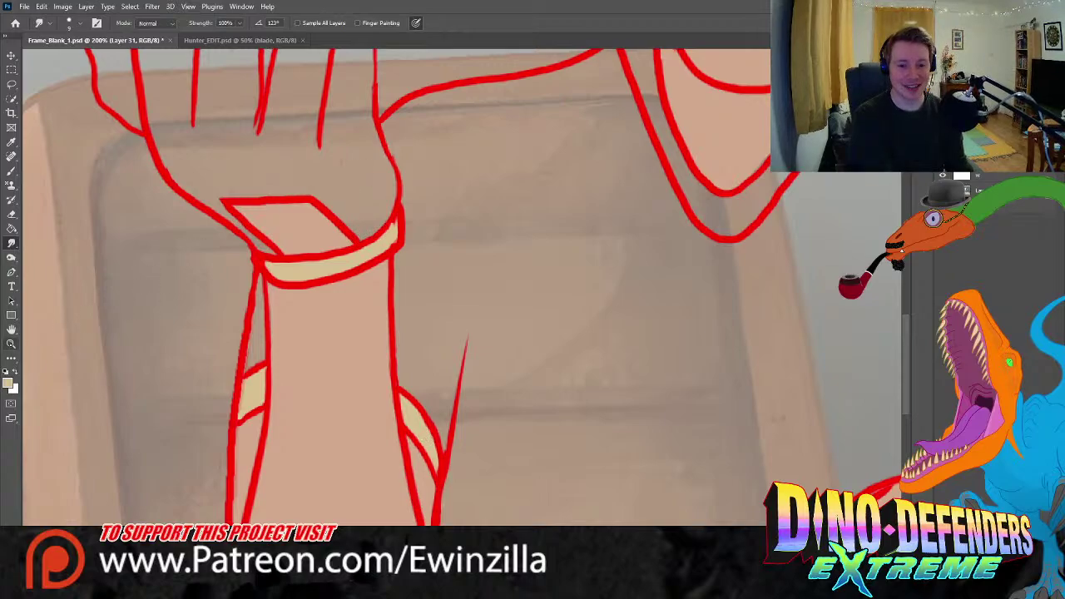
# - Paint the sleeve trim above the elbow of the arm resting on the desk with the cream colour
pyautogui.press('z')
pyautogui.hotkey('ctrl', '0')
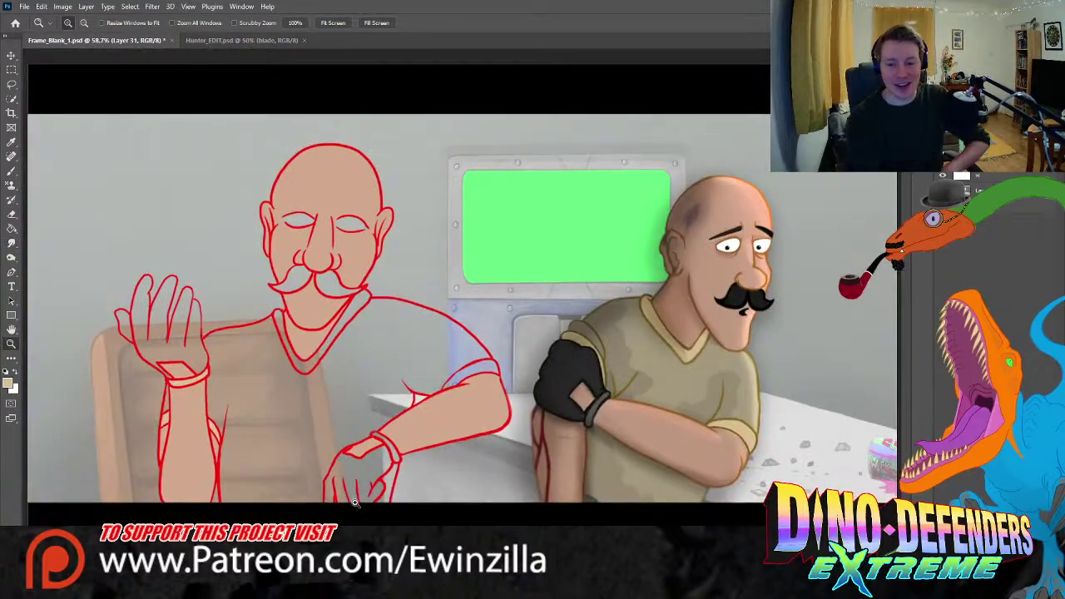
pyautogui.scroll(15, 353, 79)
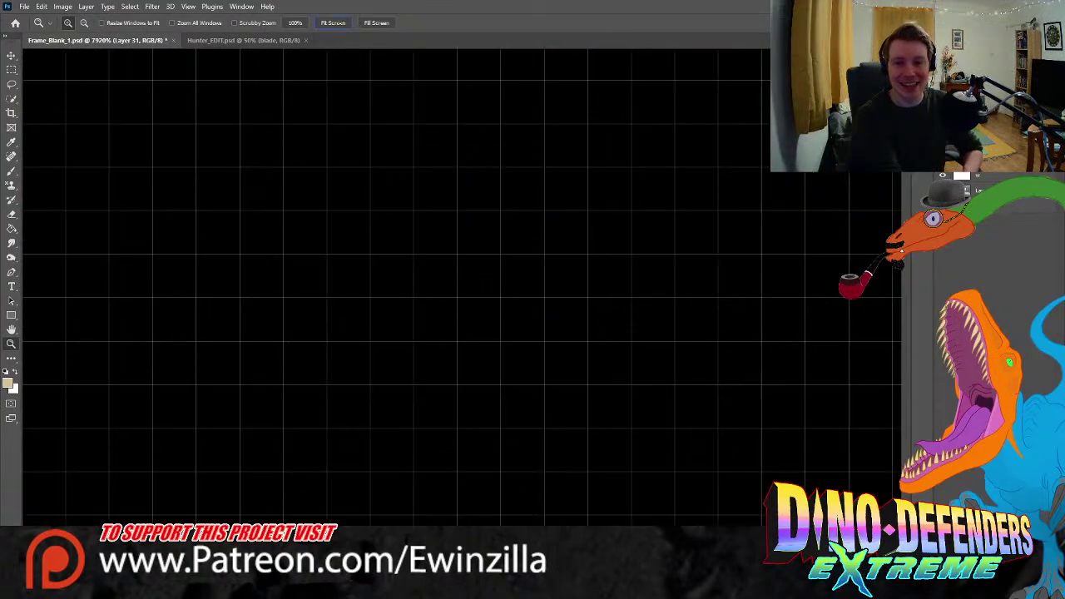
pyautogui.hotkey('ctrl', '0')
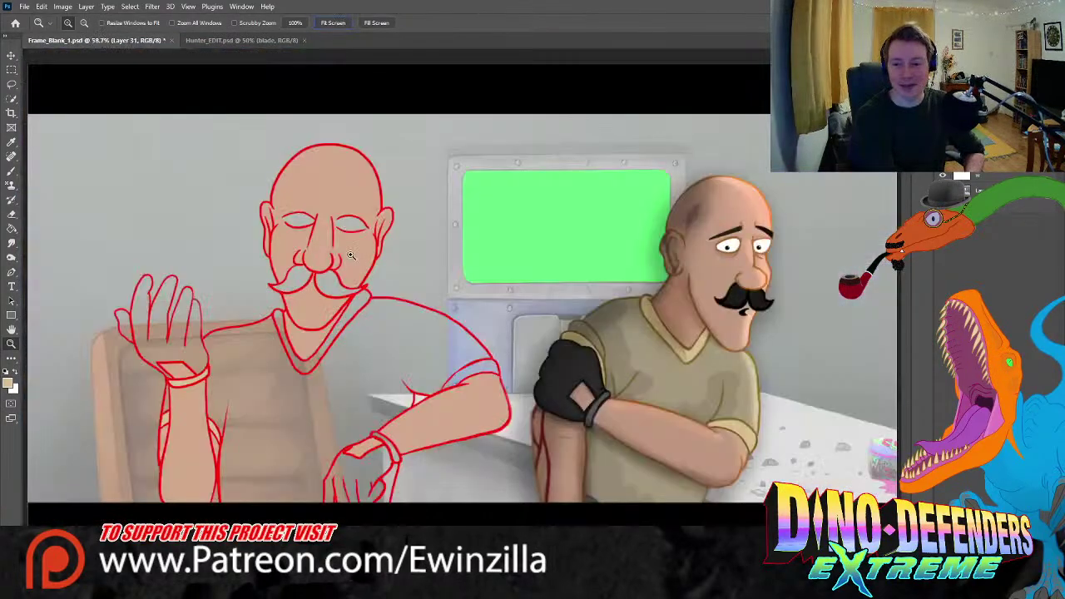
pyautogui.click(372, 512)
pyautogui.click(499, 346)
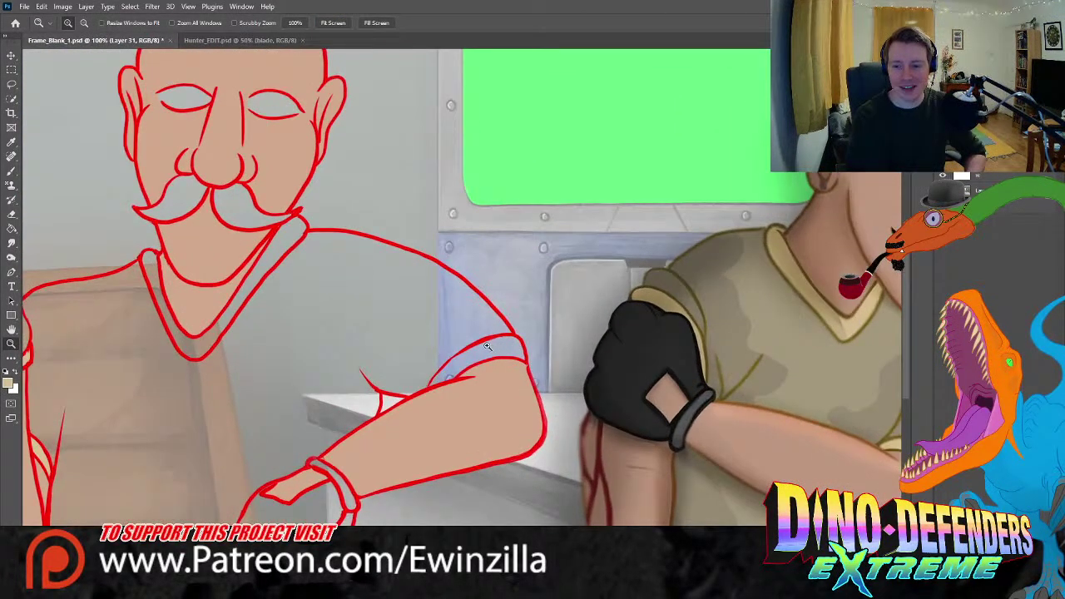
pyautogui.click(504, 359)
pyautogui.press('b')
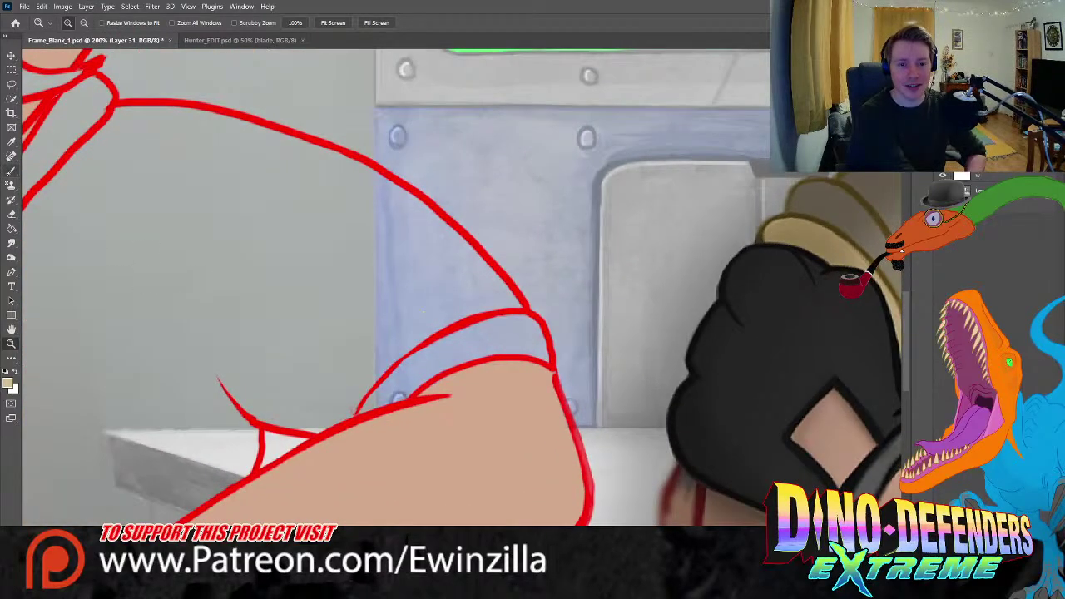
pyautogui.hotkey('ctrl', 'z')
pyautogui.hotkey('ctrl', 'shift', 'z')
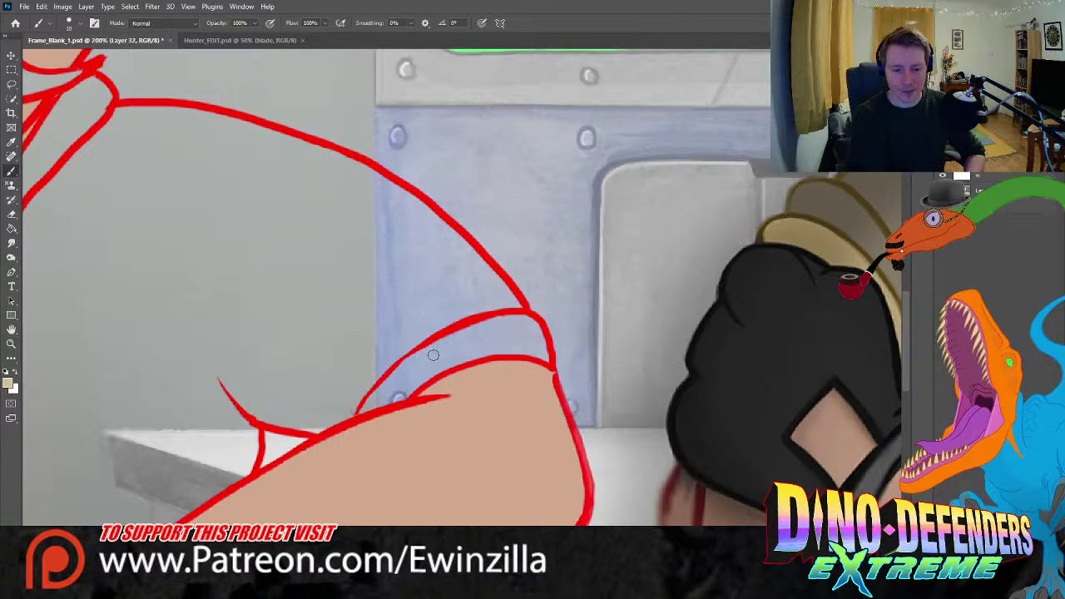
pyautogui.moveTo(464, 335)
pyautogui.mouseDown()
pyautogui.moveTo(410, 365)
pyautogui.moveTo(417, 360)
pyautogui.moveTo(366, 409)
pyautogui.moveTo(478, 357)
pyautogui.moveTo(545, 356)
pyautogui.moveTo(532, 352)
pyautogui.moveTo(543, 350)
pyautogui.moveTo(524, 319)
pyautogui.moveTo(487, 323)
pyautogui.moveTo(453, 339)
pyautogui.moveTo(439, 367)
pyautogui.moveTo(528, 340)
pyautogui.mouseUp()
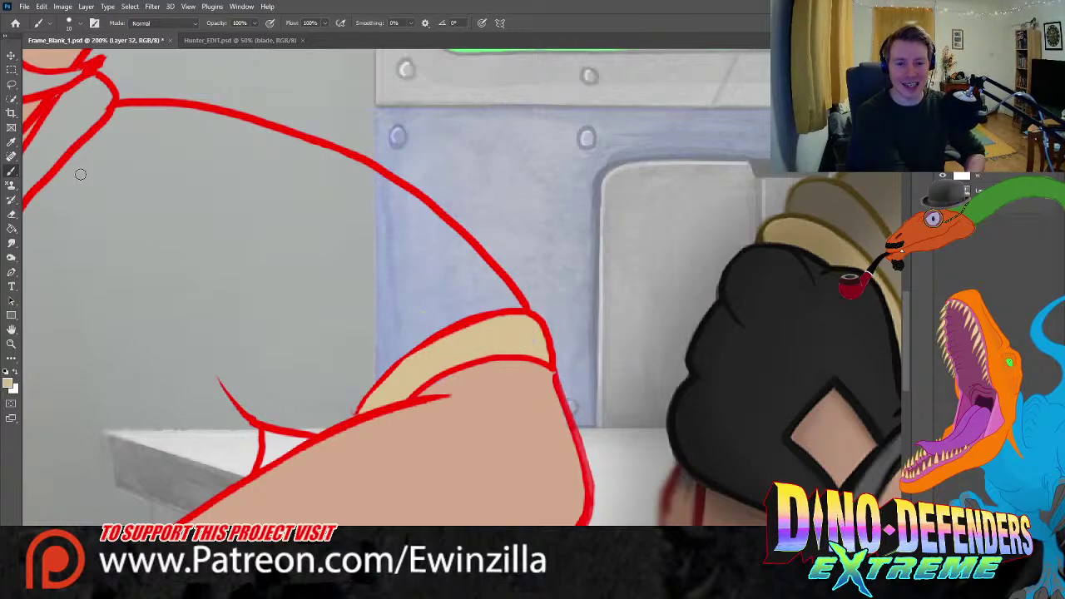
# - Sample the dark grey from the finished hunter's glove cuff and repaint the raised hand's glove cuff with it
pyautogui.press('i')
pyautogui.click(879, 472)
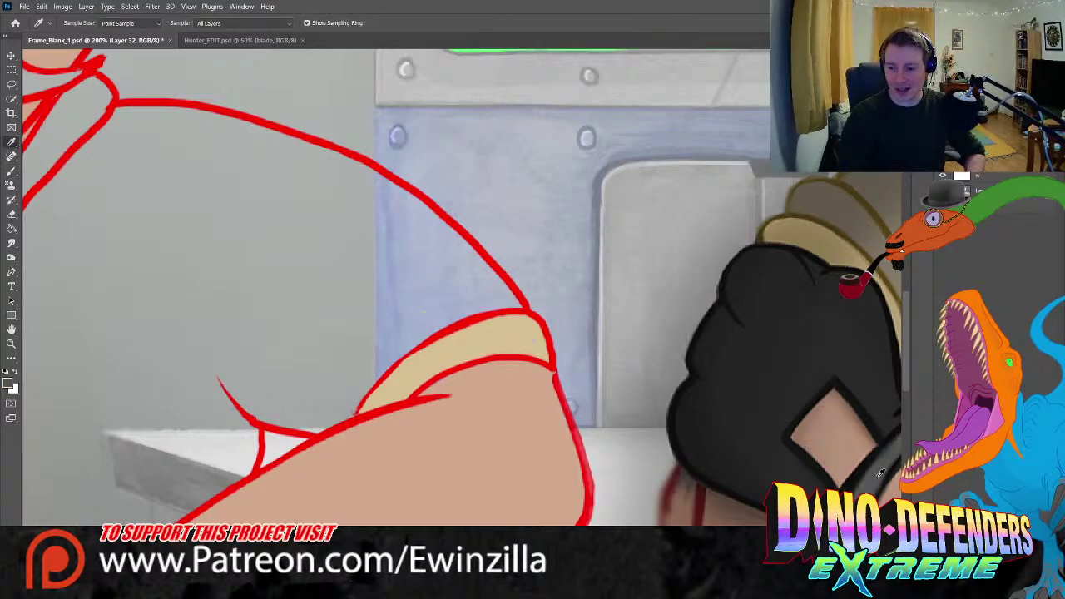
pyautogui.hscroll(-10, 461, 287)
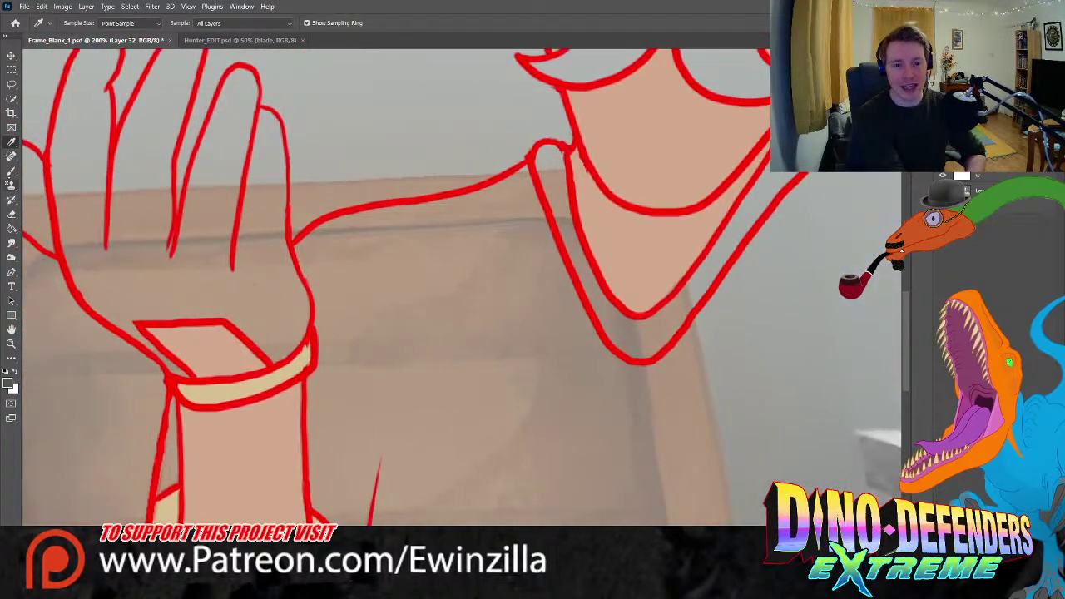
pyautogui.press('b')
pyautogui.moveTo(307, 354)
pyautogui.mouseDown()
pyautogui.moveTo(247, 391)
pyautogui.moveTo(184, 392)
pyautogui.moveTo(234, 385)
pyautogui.mouseUp()
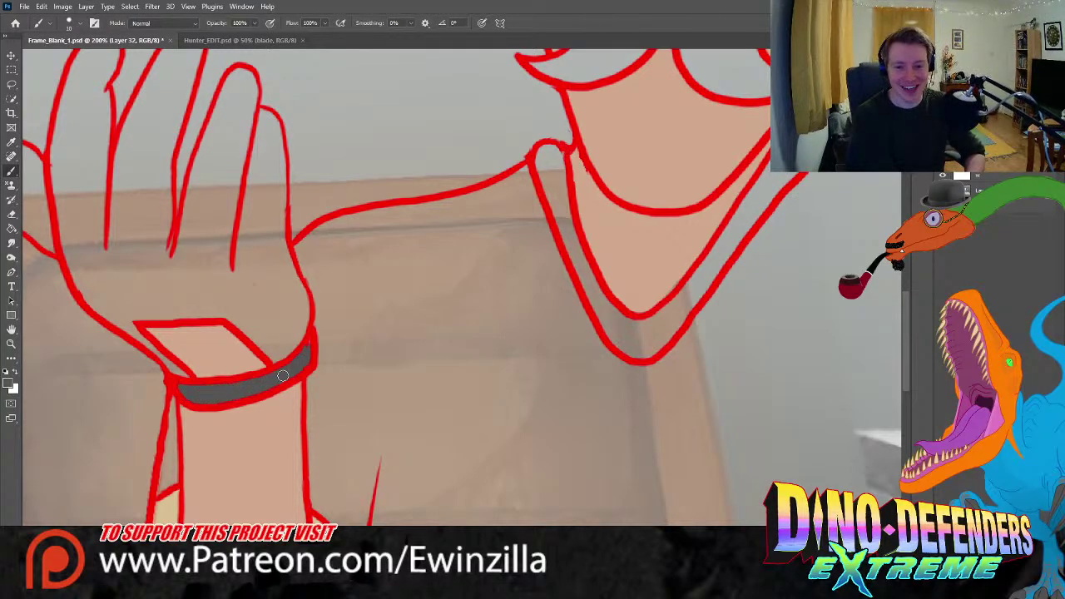
# - Paint the lowered hand's glove cuff with the same dark grey
pyautogui.scroll(-3, 627, 467)
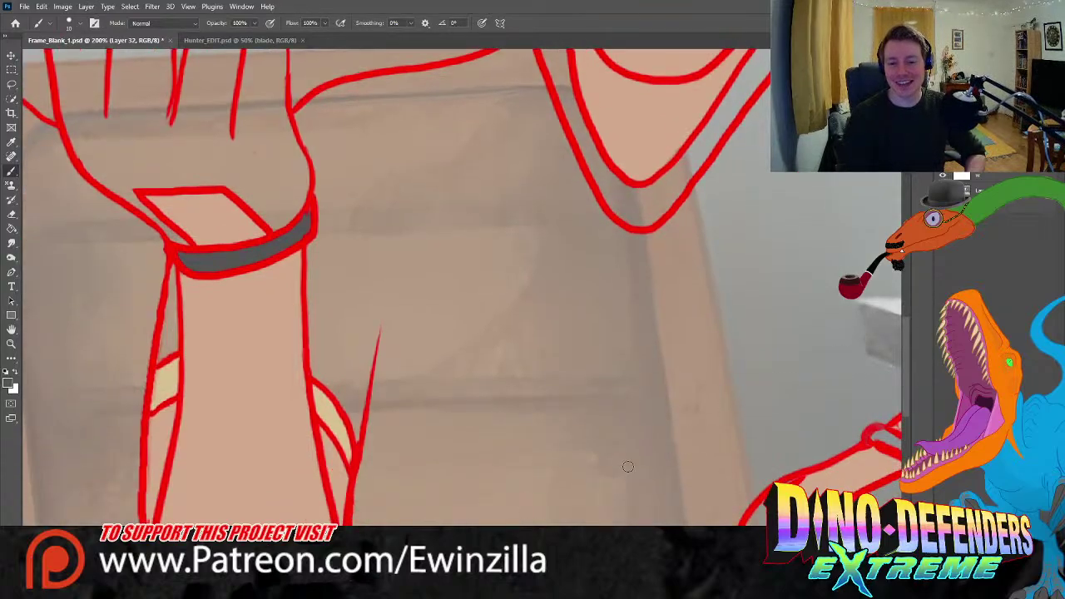
pyautogui.hscroll(5, 474, 483)
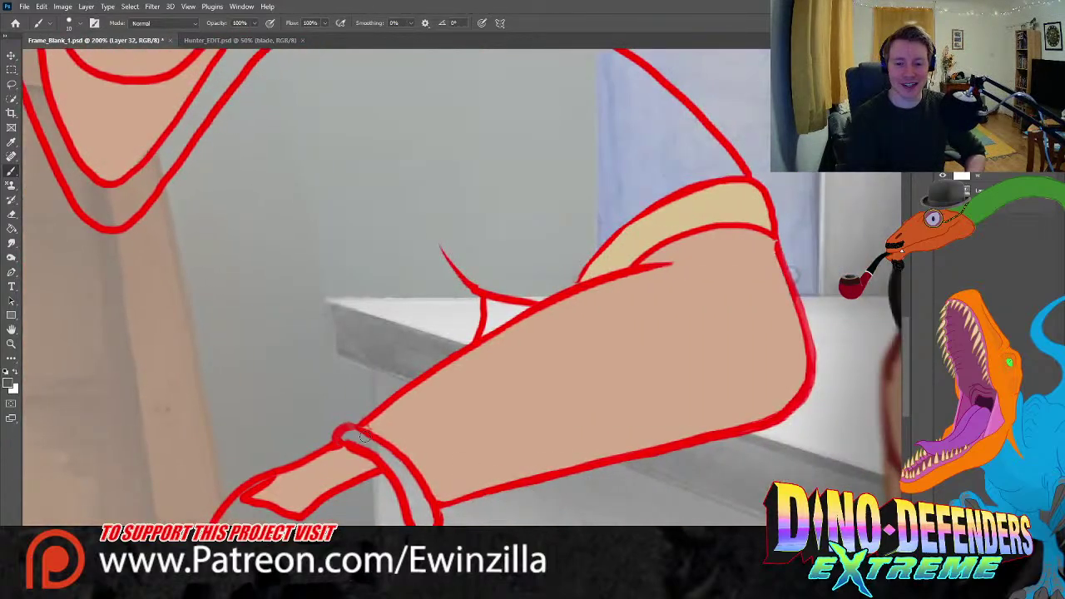
pyautogui.moveTo(348, 437); pyautogui.dragTo(403, 474)
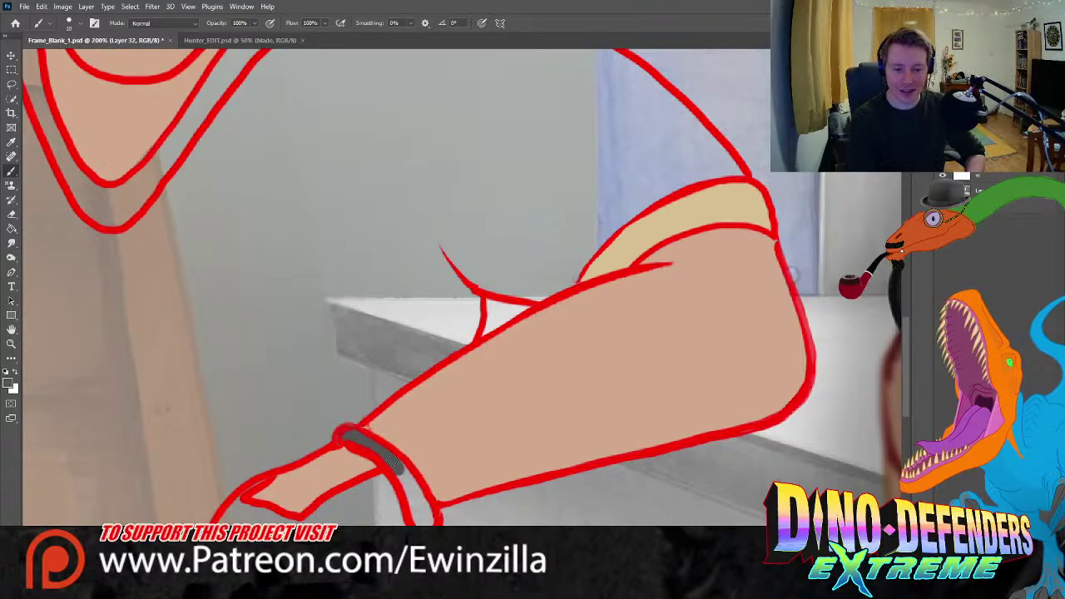
pyautogui.moveTo(367, 435)
pyautogui.mouseDown()
pyautogui.moveTo(417, 501)
pyautogui.moveTo(407, 473)
pyautogui.moveTo(421, 514)
pyautogui.mouseUp()
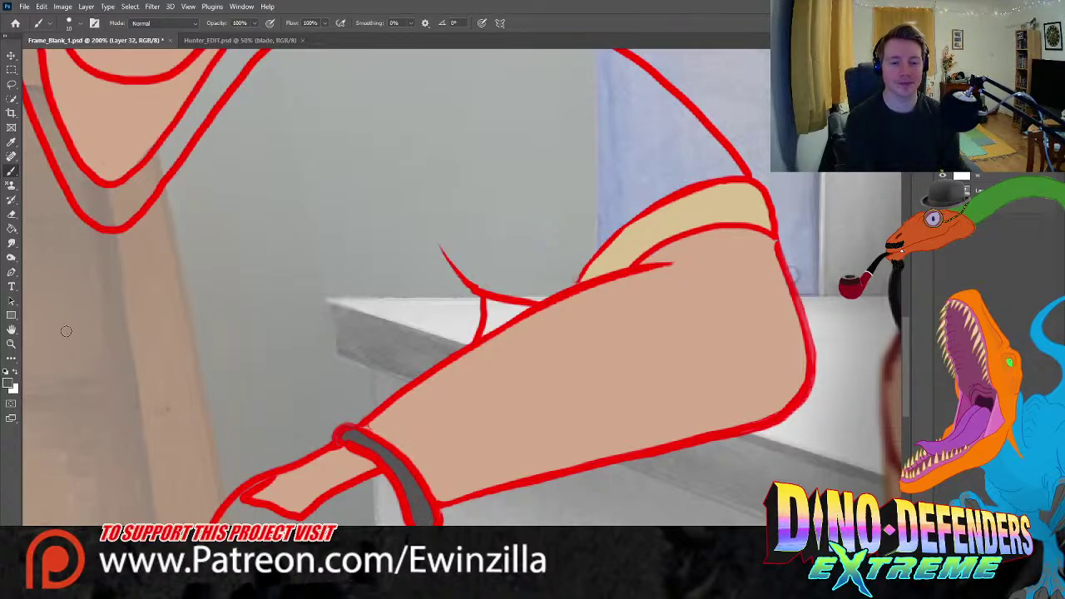
# - Sample the cream colour from the finished hunter's collar and paint the sketched figure's V-neck collar with it
pyautogui.click(11, 343)
pyautogui.click(332, 23)
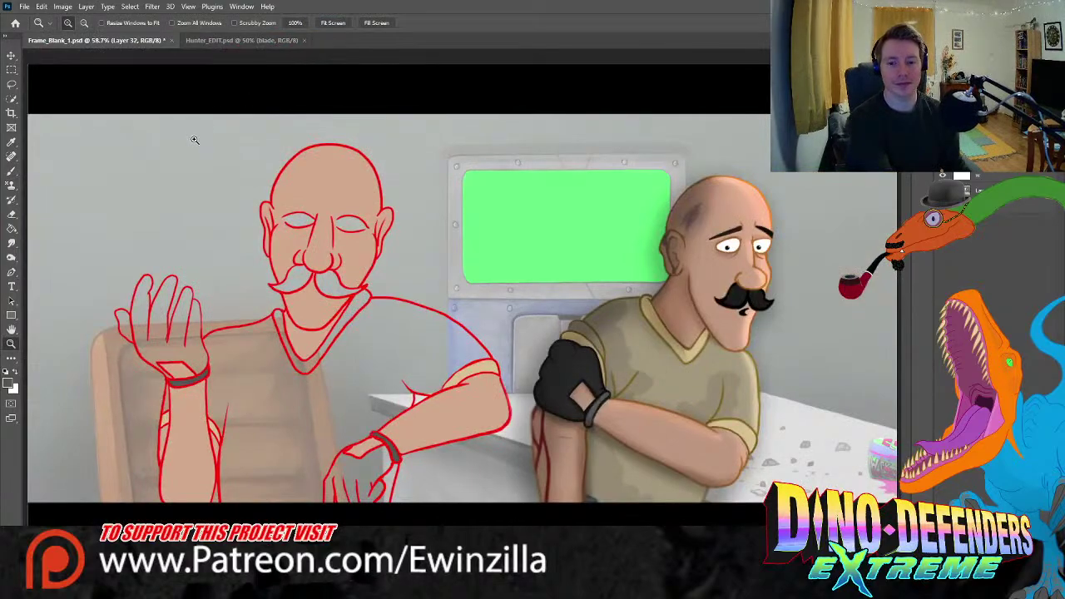
pyautogui.click(11, 141)
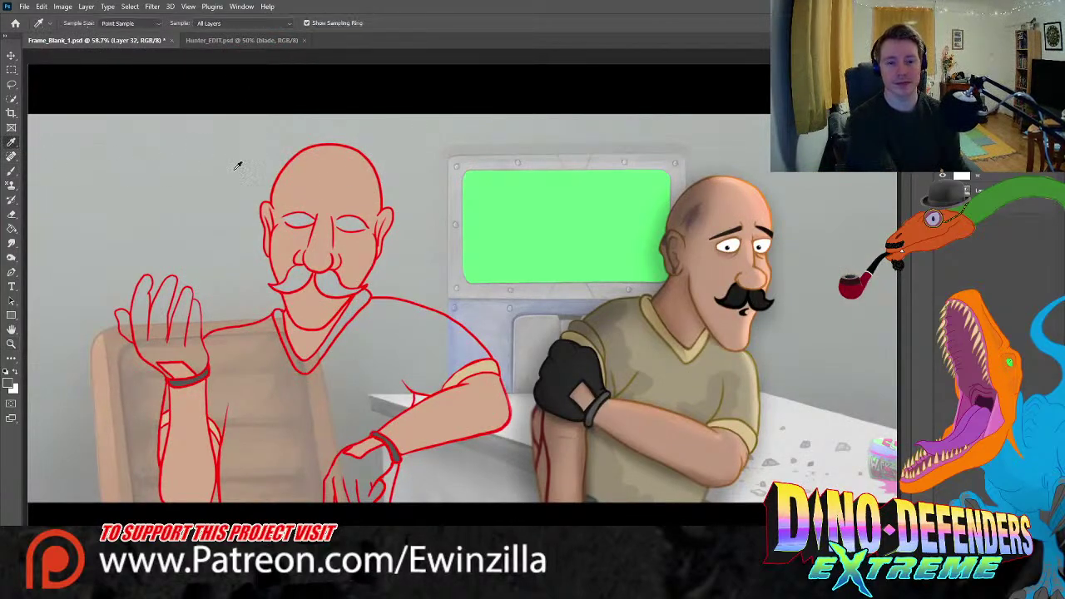
pyautogui.click(701, 344)
pyautogui.click(11, 343)
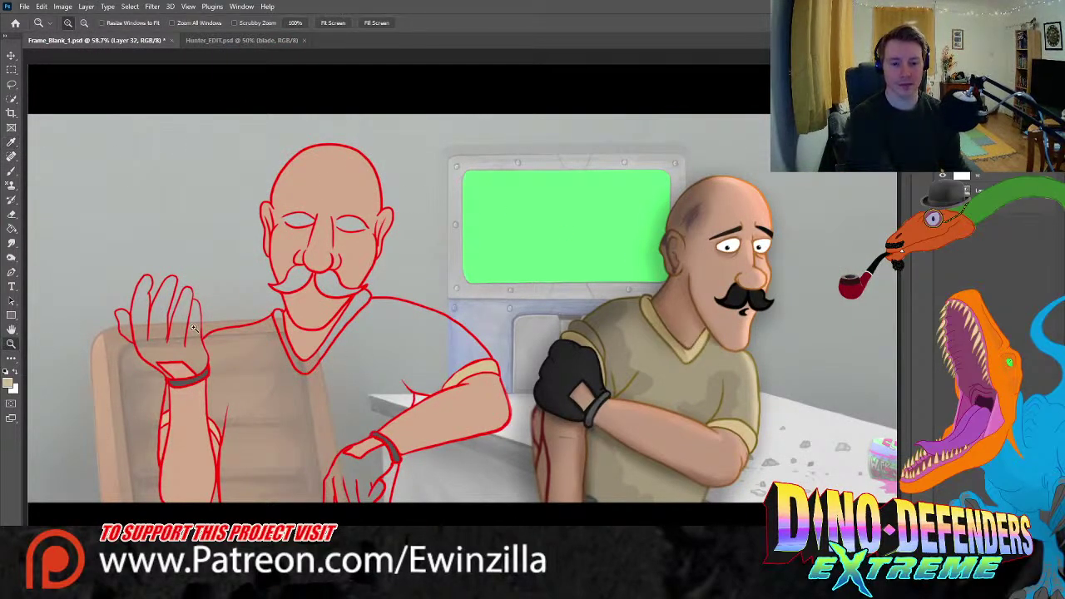
pyautogui.click(305, 341)
pyautogui.click(300, 340)
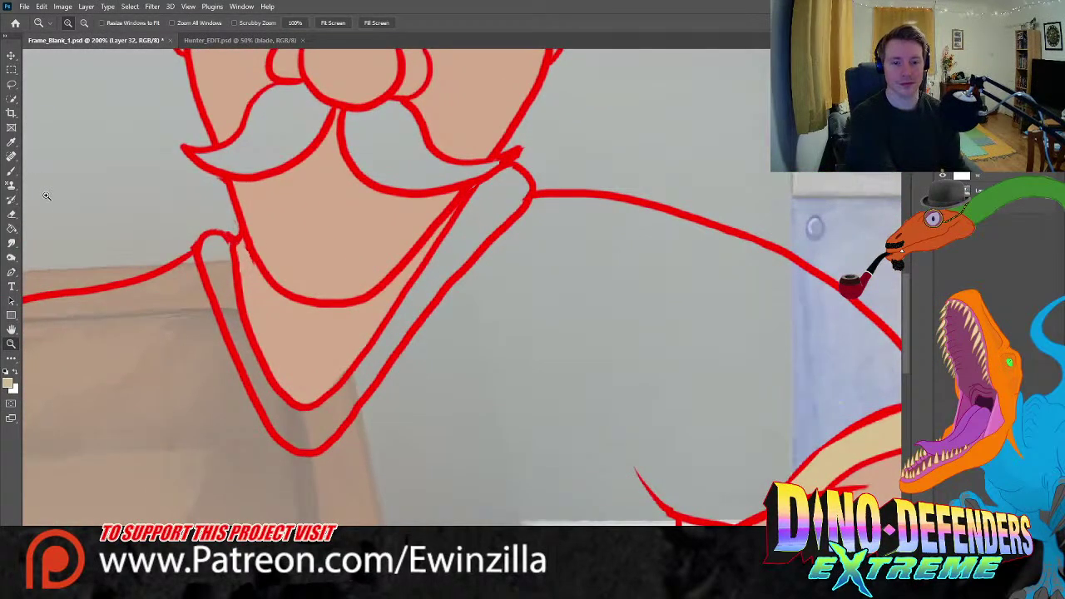
pyautogui.press('b')
pyautogui.moveTo(218, 286)
pyautogui.mouseDown()
pyautogui.moveTo(212, 251)
pyautogui.moveTo(251, 383)
pyautogui.moveTo(262, 395)
pyautogui.moveTo(254, 370)
pyautogui.moveTo(277, 417)
pyautogui.mouseUp()
pyautogui.moveTo(258, 379)
pyautogui.mouseDown()
pyautogui.moveTo(278, 416)
pyautogui.moveTo(285, 409)
pyautogui.moveTo(299, 422)
pyautogui.moveTo(288, 440)
pyautogui.moveTo(300, 416)
pyautogui.moveTo(315, 445)
pyautogui.moveTo(332, 405)
pyautogui.moveTo(355, 385)
pyautogui.moveTo(322, 439)
pyautogui.moveTo(372, 364)
pyautogui.moveTo(352, 382)
pyautogui.moveTo(444, 278)
pyautogui.moveTo(434, 276)
pyautogui.moveTo(490, 196)
pyautogui.moveTo(451, 244)
pyautogui.moveTo(479, 194)
pyautogui.moveTo(508, 173)
pyautogui.moveTo(523, 192)
pyautogui.moveTo(469, 244)
pyautogui.moveTo(493, 217)
pyautogui.moveTo(499, 181)
pyautogui.mouseUp()
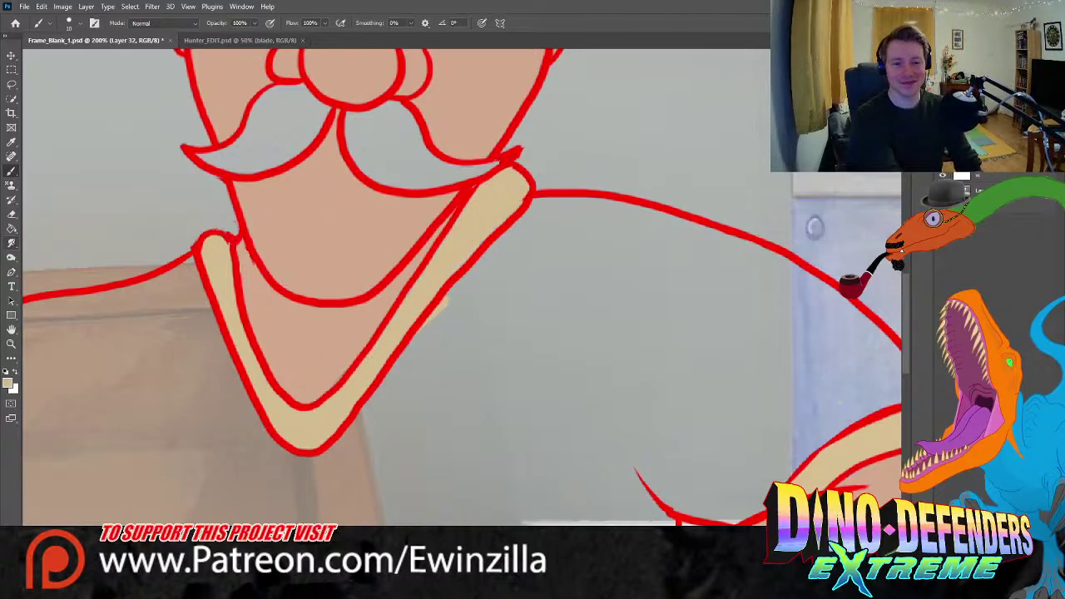
# - Smudge away the cream spill beside the V-neck collar and tidy the collar's red inner outline and cream edge
pyautogui.press('r')
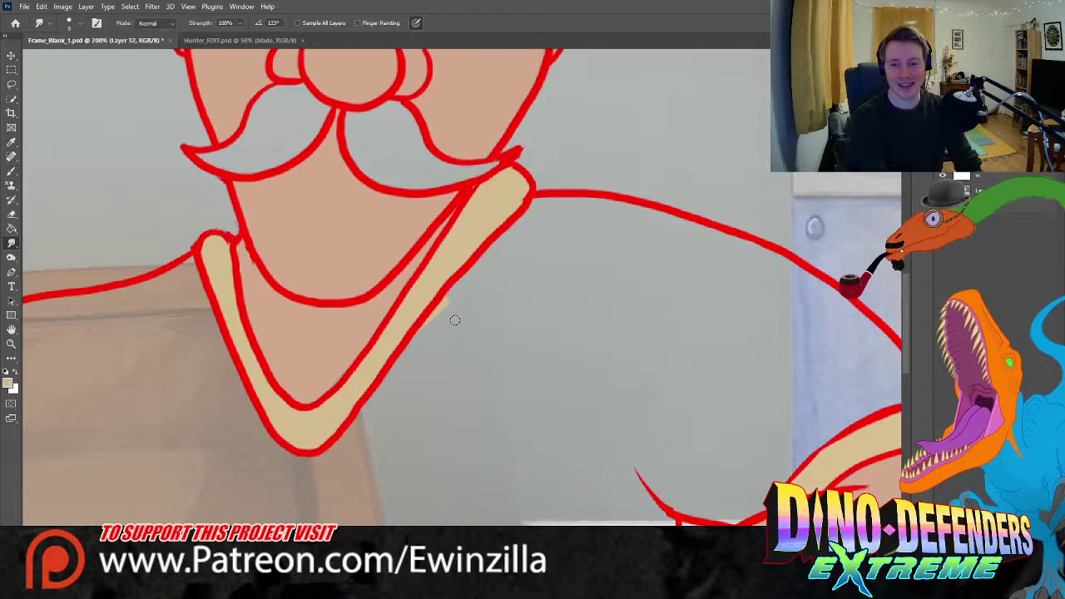
pyautogui.moveTo(457, 291); pyautogui.dragTo(424, 326)
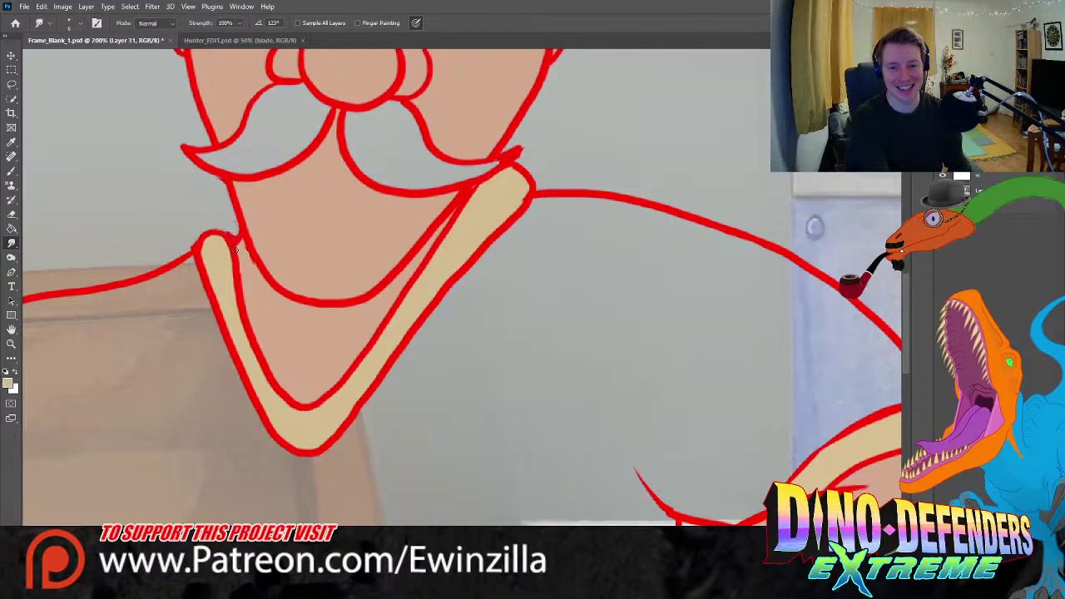
pyautogui.moveTo(235, 241)
pyautogui.mouseDown()
pyautogui.moveTo(260, 342)
pyautogui.moveTo(299, 401)
pyautogui.mouseUp()
pyautogui.moveTo(221, 248); pyautogui.dragTo(252, 358)
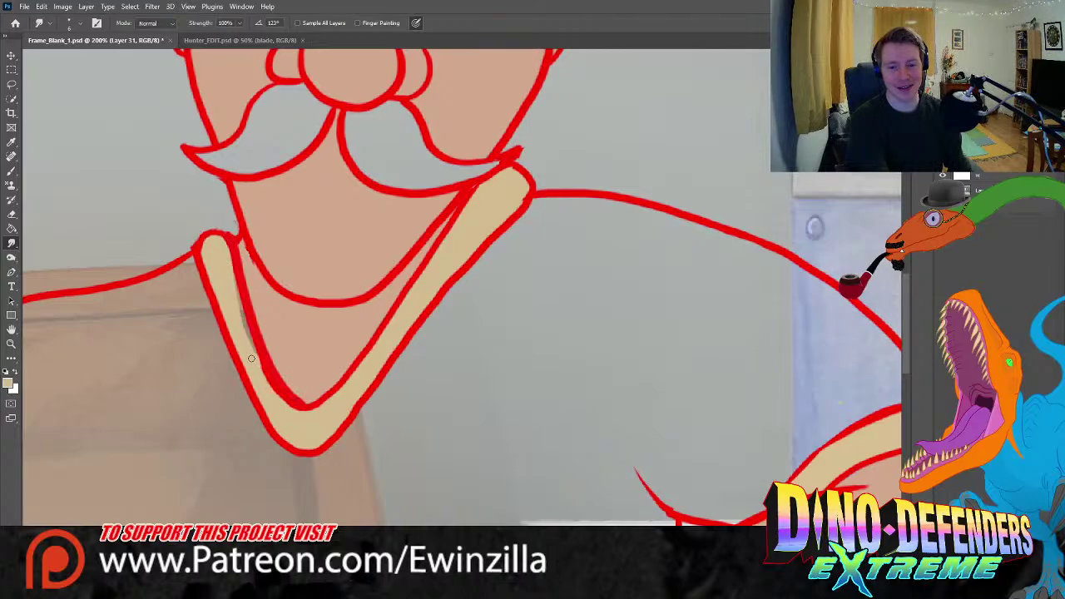
pyautogui.moveTo(240, 322)
pyautogui.mouseDown()
pyautogui.moveTo(264, 384)
pyautogui.moveTo(247, 349)
pyautogui.moveTo(305, 429)
pyautogui.moveTo(267, 388)
pyautogui.moveTo(258, 368)
pyautogui.moveTo(285, 405)
pyautogui.mouseUp()
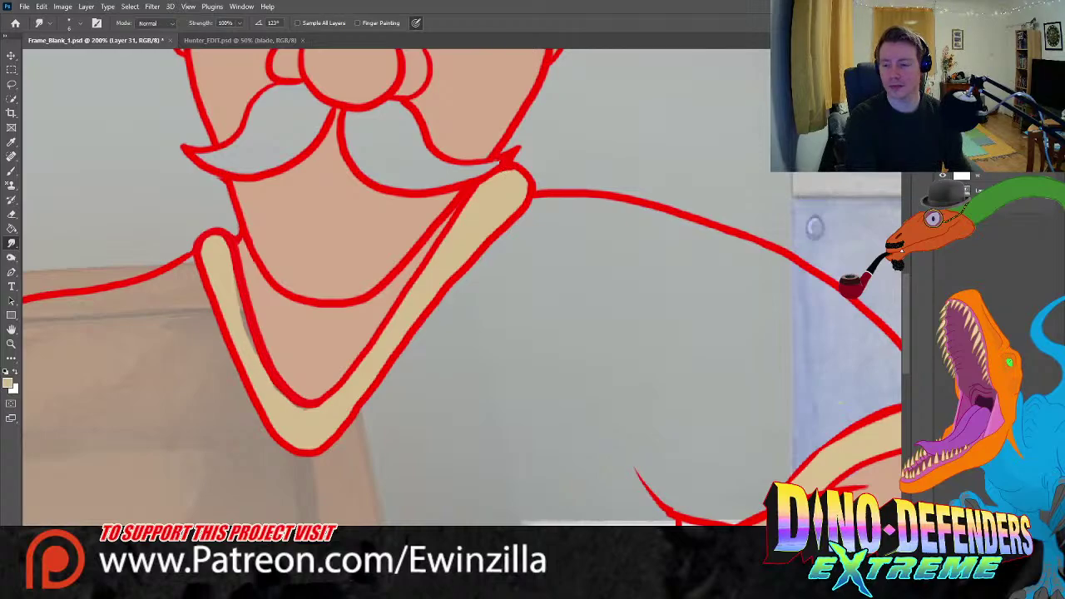
pyautogui.moveTo(224, 266)
pyautogui.mouseDown()
pyautogui.moveTo(246, 333)
pyautogui.moveTo(241, 316)
pyautogui.mouseUp()
pyautogui.moveTo(286, 400); pyautogui.dragTo(320, 409)
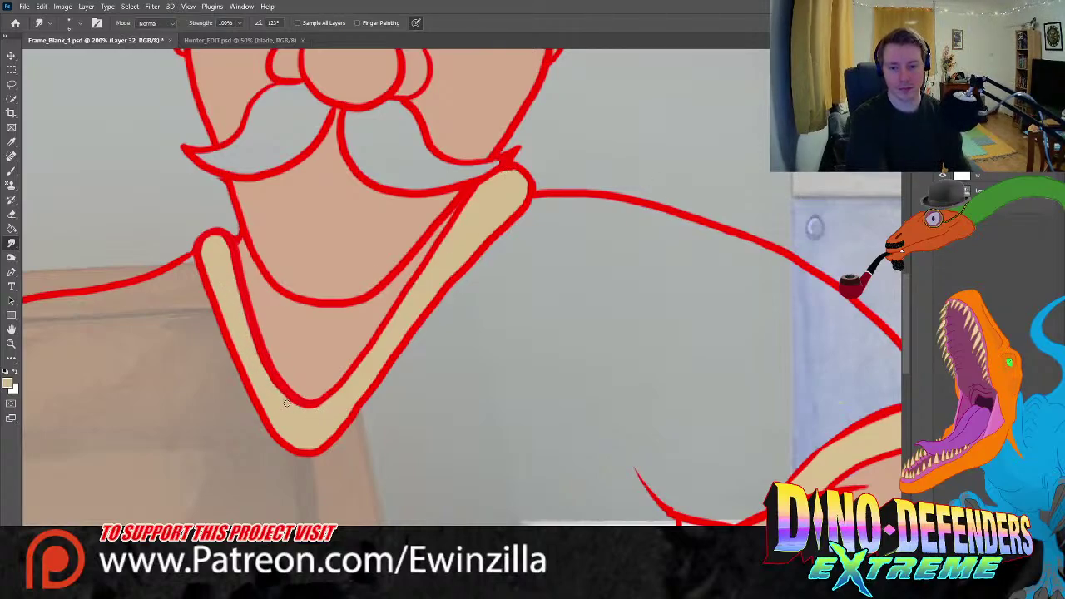
# - Sample the near-black colour from the finished hunter's glove and fill the lowered hand's glove with it, leaving the skin opening clear
pyautogui.click(11, 344)
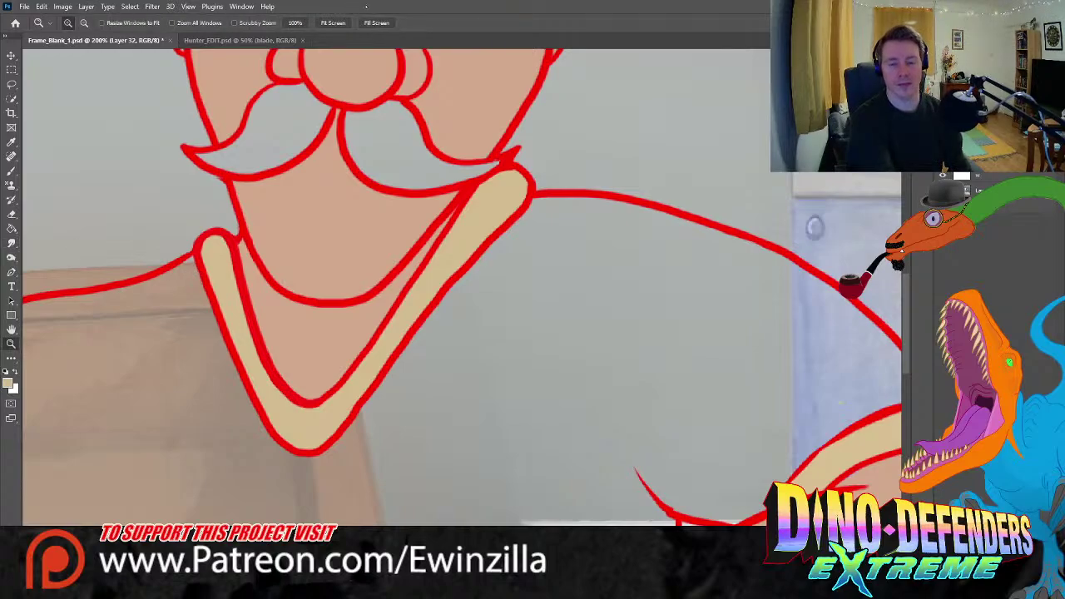
pyautogui.hotkey('ctrl', '-')
pyautogui.click(333, 23)
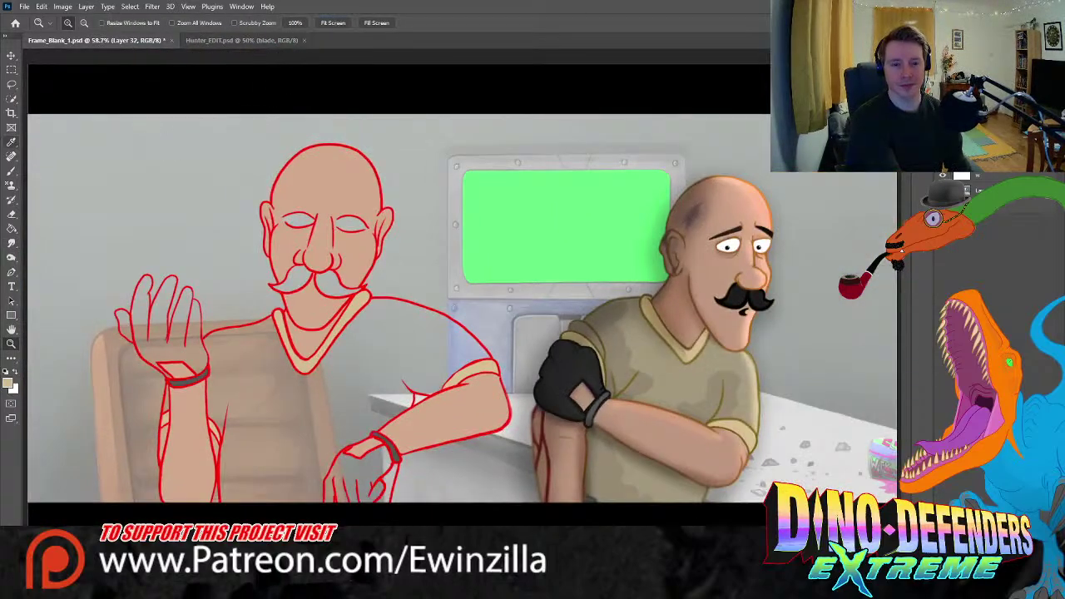
pyautogui.click(11, 143)
pyautogui.click(574, 370)
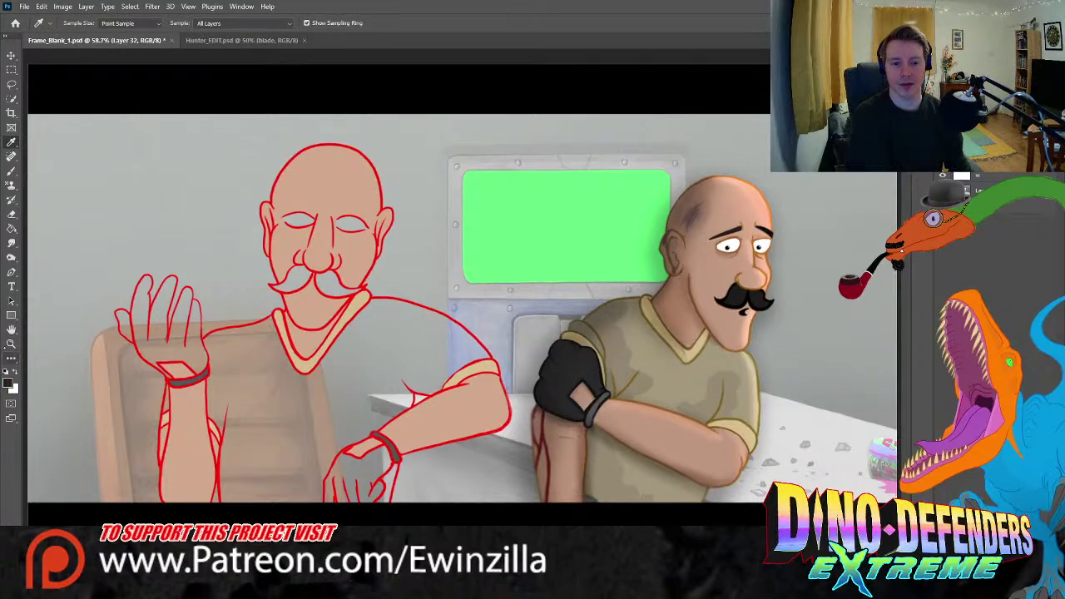
pyautogui.click(11, 344)
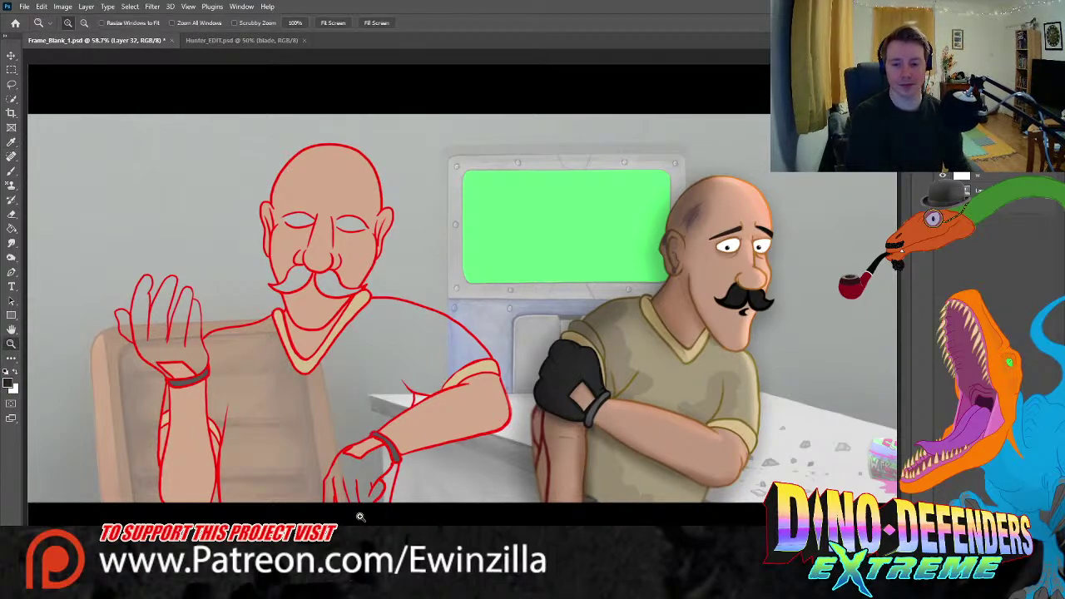
pyautogui.moveTo(362, 517); pyautogui.dragTo(366, 491)
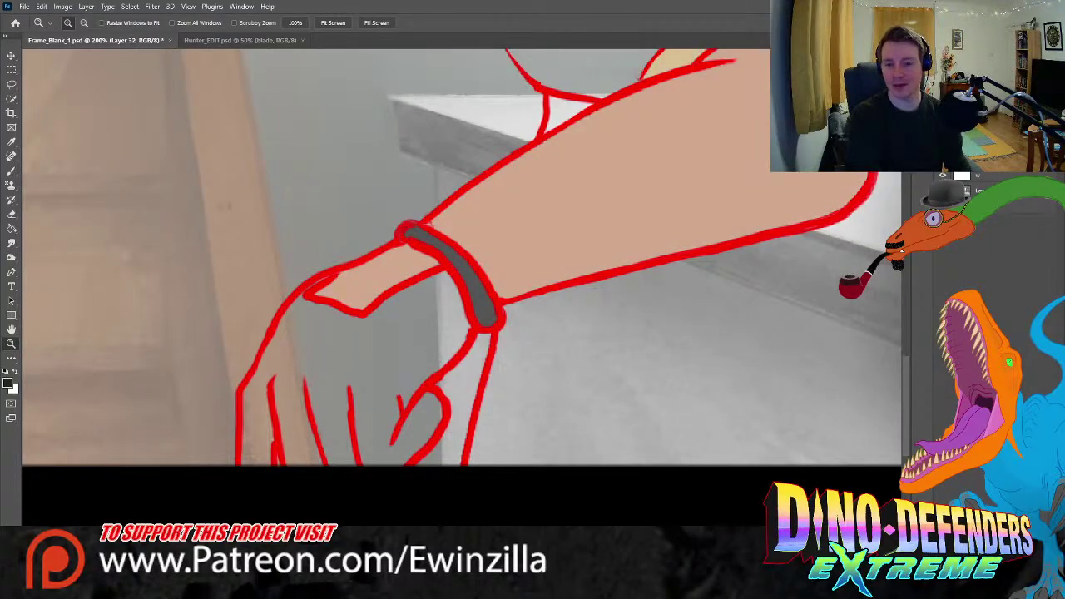
pyautogui.press('b')
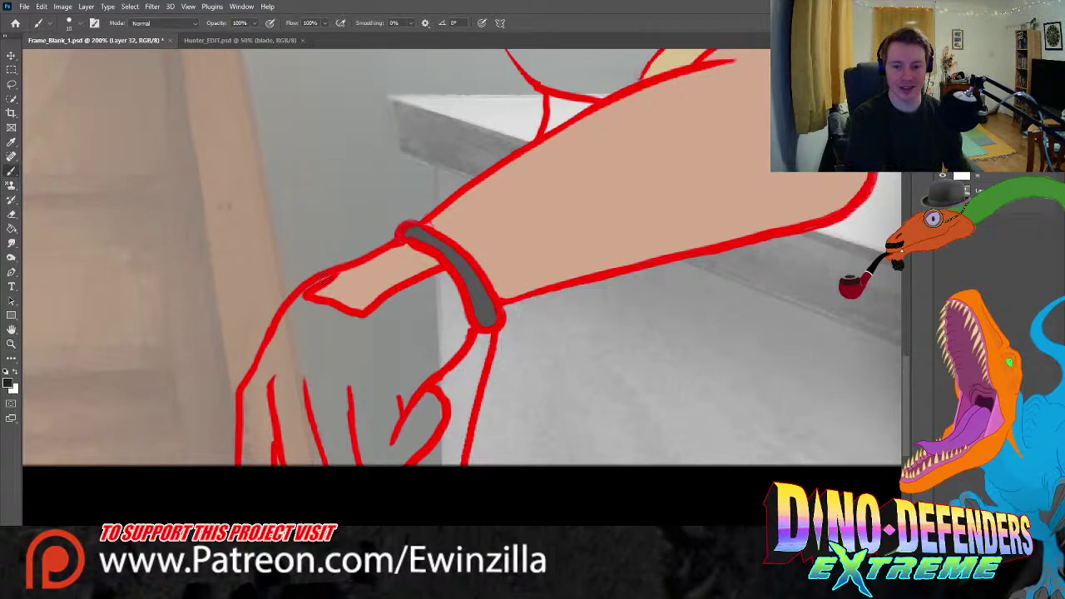
pyautogui.moveTo(320, 278)
pyautogui.mouseDown()
pyautogui.moveTo(291, 310)
pyautogui.moveTo(248, 391)
pyautogui.moveTo(244, 463)
pyautogui.moveTo(272, 445)
pyautogui.moveTo(279, 473)
pyautogui.moveTo(254, 429)
pyautogui.moveTo(257, 388)
pyautogui.moveTo(302, 301)
pyautogui.moveTo(358, 322)
pyautogui.moveTo(323, 315)
pyautogui.moveTo(329, 326)
pyautogui.moveTo(312, 336)
pyautogui.moveTo(306, 323)
pyautogui.moveTo(278, 379)
pyautogui.moveTo(274, 427)
pyautogui.moveTo(289, 476)
pyautogui.moveTo(309, 486)
pyautogui.moveTo(322, 473)
pyautogui.moveTo(362, 376)
pyautogui.moveTo(382, 419)
pyautogui.moveTo(360, 478)
pyautogui.moveTo(431, 400)
pyautogui.moveTo(436, 412)
pyautogui.moveTo(385, 479)
pyautogui.moveTo(429, 406)
pyautogui.mouseUp()
pyautogui.moveTo(396, 314)
pyautogui.mouseDown()
pyautogui.moveTo(356, 336)
pyautogui.moveTo(444, 276)
pyautogui.moveTo(466, 325)
pyautogui.moveTo(420, 390)
pyautogui.moveTo(411, 387)
pyautogui.moveTo(455, 302)
pyautogui.moveTo(435, 301)
pyautogui.moveTo(361, 353)
pyautogui.moveTo(370, 371)
pyautogui.moveTo(359, 386)
pyautogui.moveTo(389, 388)
pyautogui.moveTo(418, 361)
pyautogui.moveTo(383, 354)
pyautogui.moveTo(316, 388)
pyautogui.moveTo(321, 337)
pyautogui.mouseUp()
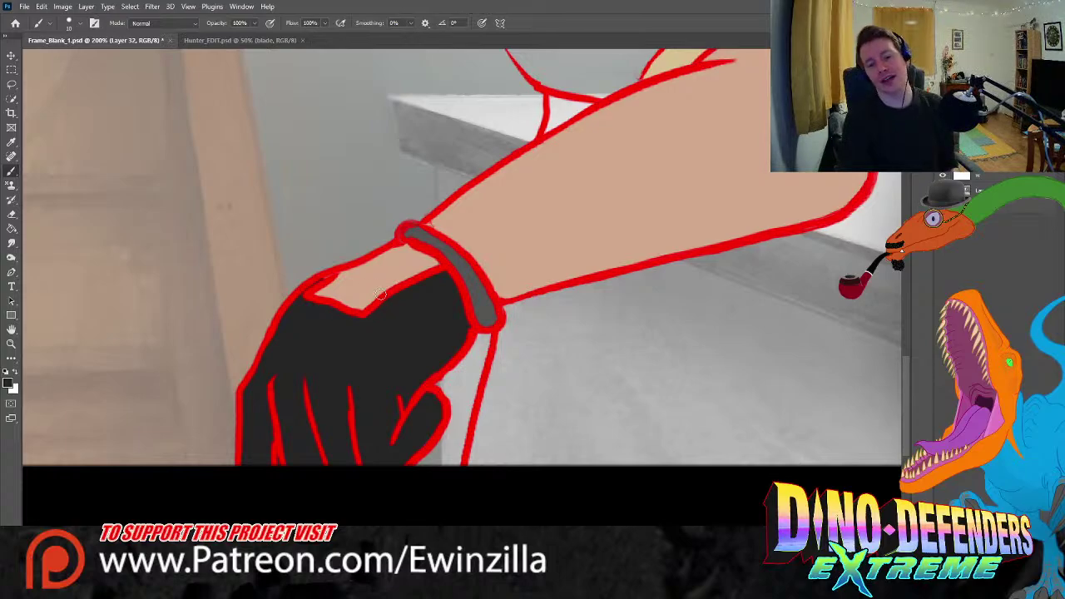
# - Smudge the red outlines of the lowered hand's glove cuff and skin opening to tidy them
pyautogui.click(11, 242)
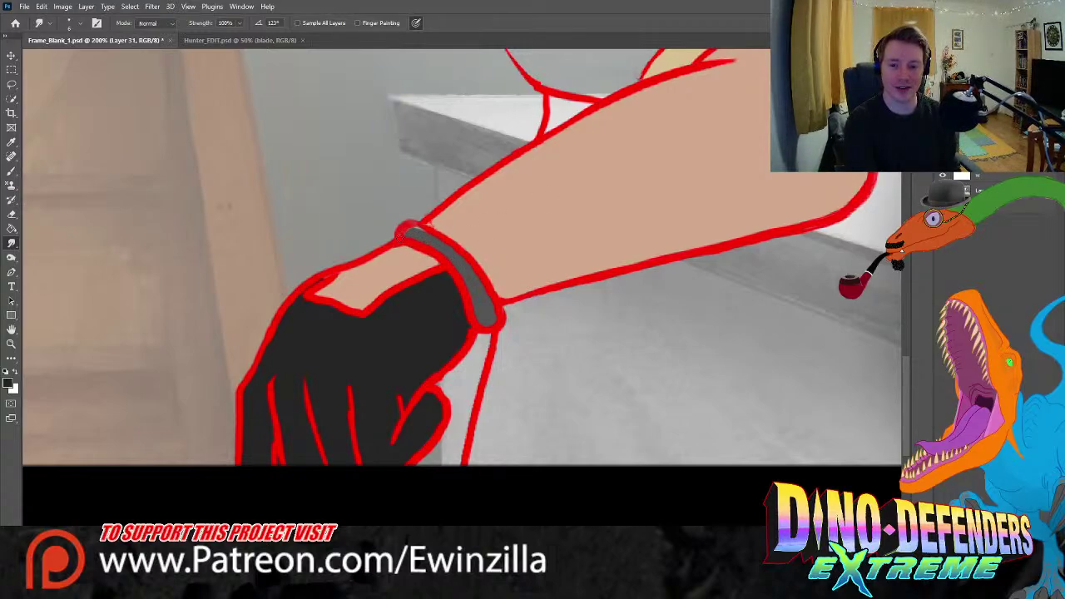
pyautogui.moveTo(412, 234); pyautogui.dragTo(455, 243)
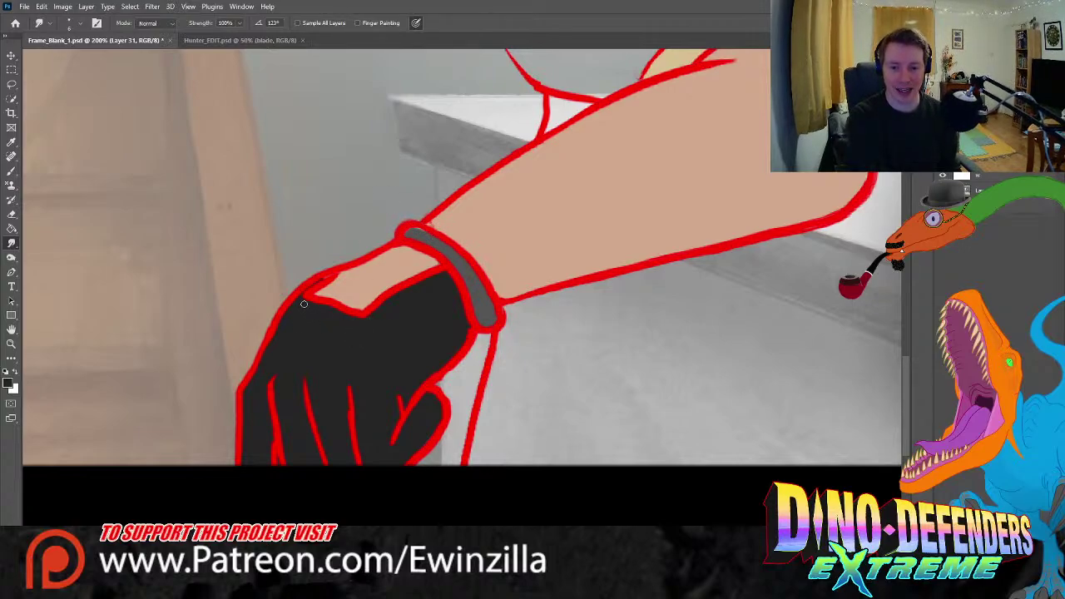
pyautogui.moveTo(304, 304)
pyautogui.mouseDown()
pyautogui.moveTo(379, 329)
pyautogui.moveTo(303, 301)
pyautogui.mouseUp()
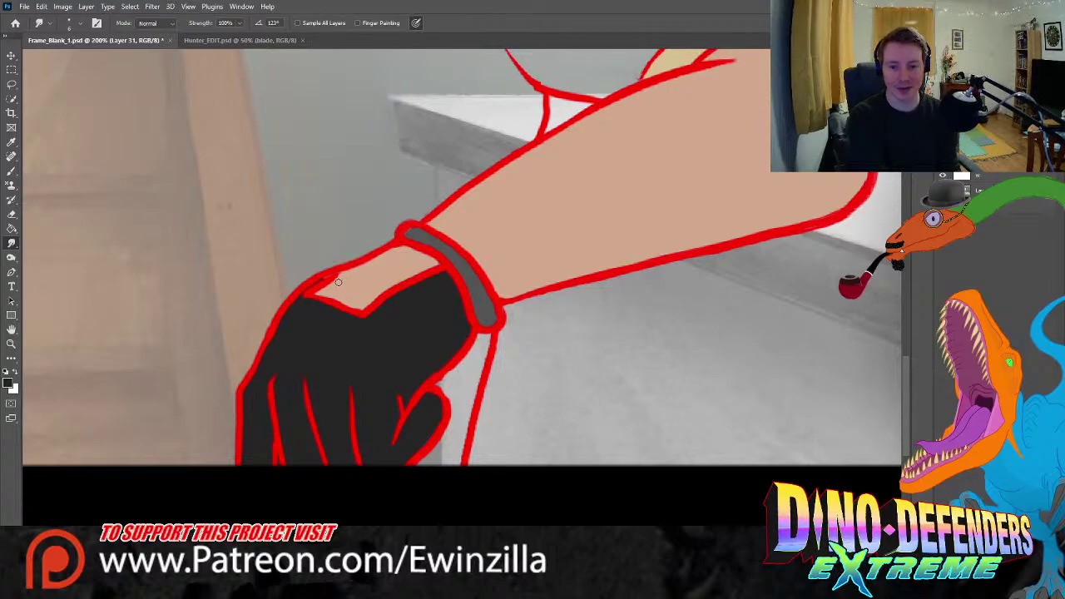
pyautogui.moveTo(321, 292); pyautogui.dragTo(371, 265)
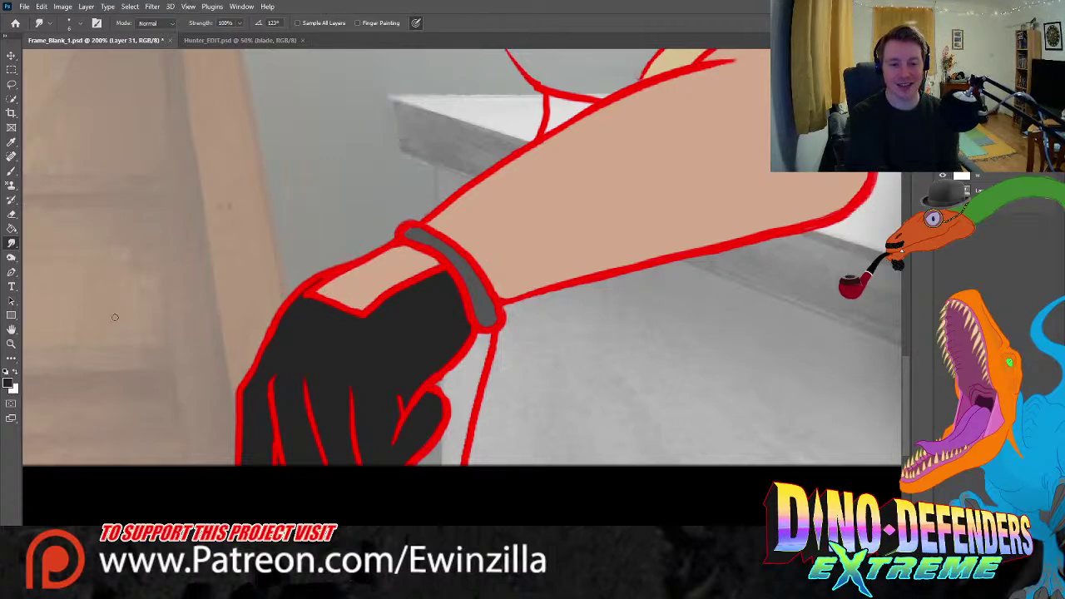
# - On Layer 32, paint the raised hand's thumb near-black and line the inside of the glove's fingers, palm and skin opening with it
pyautogui.click(11, 343)
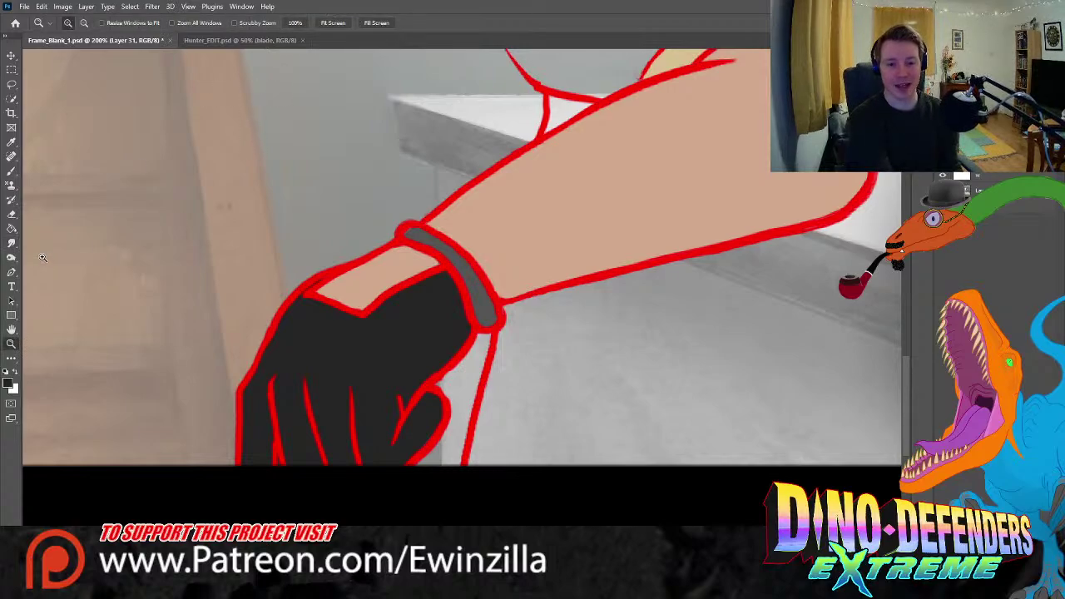
pyautogui.click(333, 23)
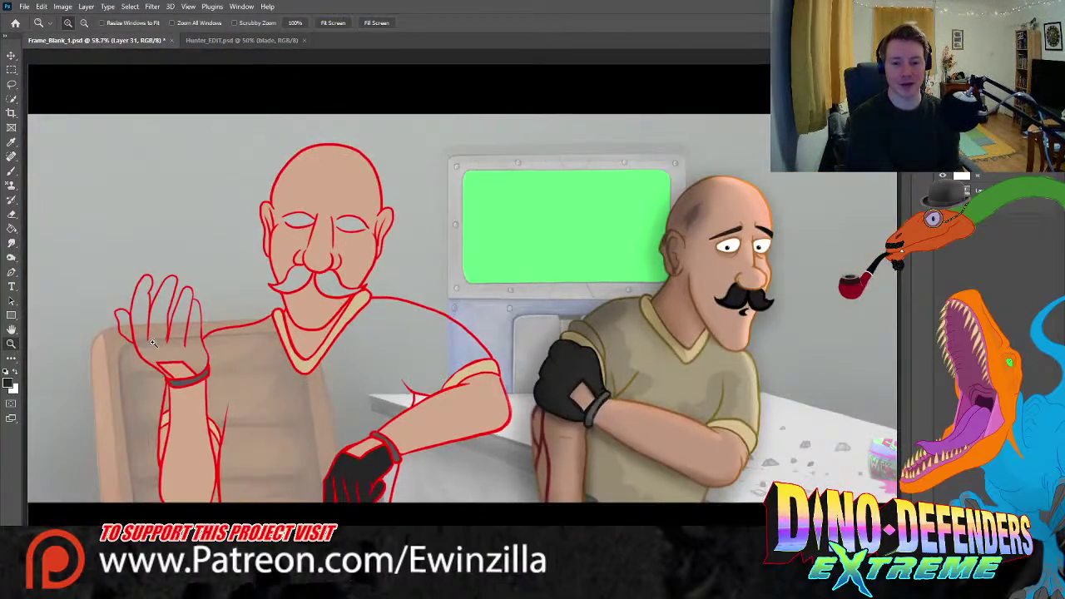
pyautogui.click(124, 330)
pyautogui.click(124, 330)
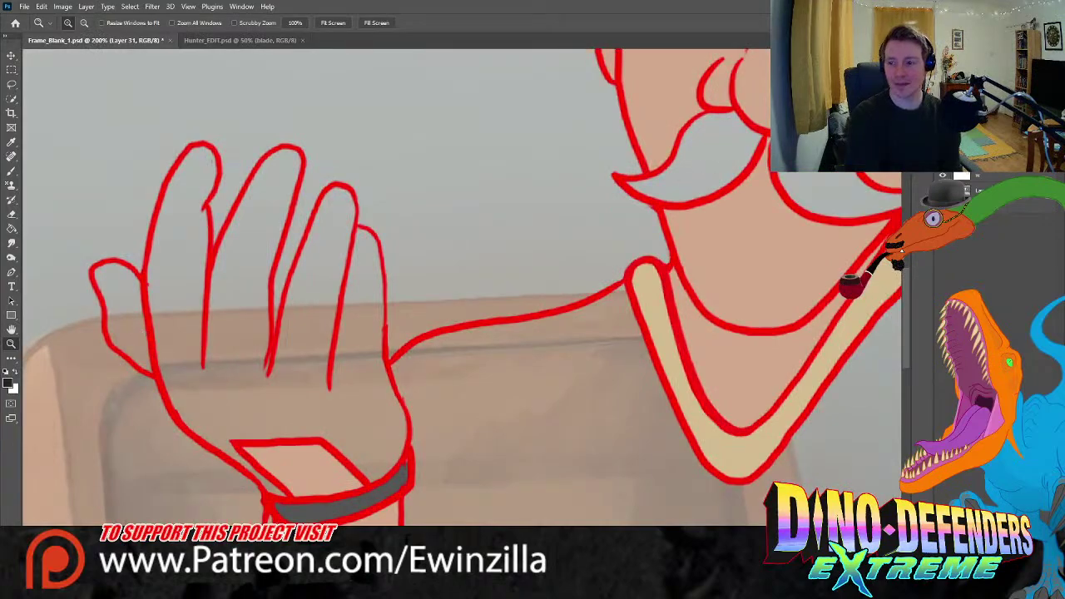
pyautogui.click(943, 206)
pyautogui.click(942, 206)
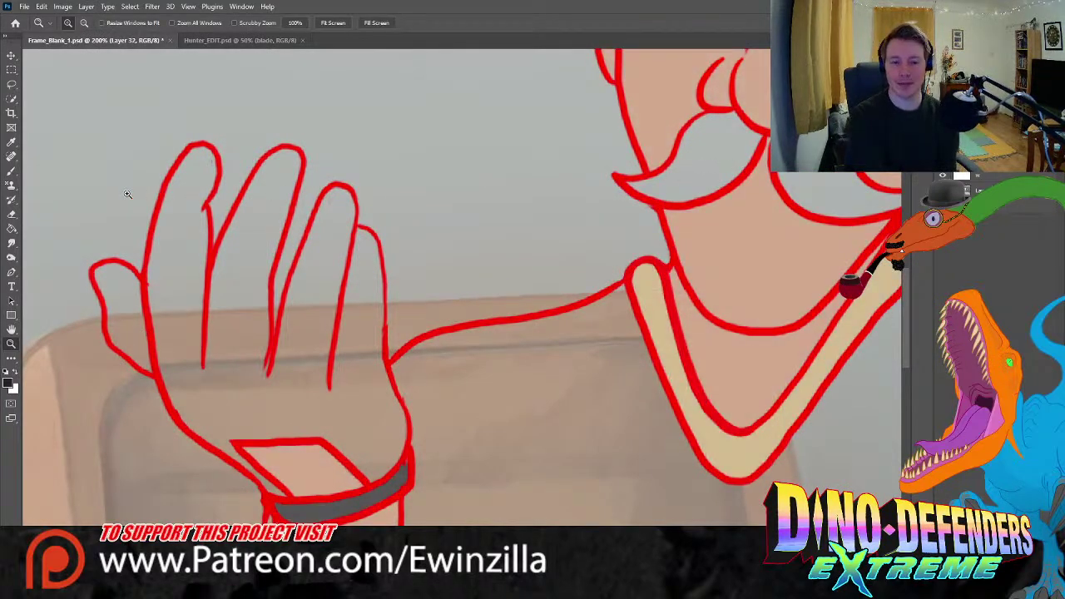
pyautogui.click(11, 171)
pyautogui.moveTo(113, 283)
pyautogui.mouseDown()
pyautogui.moveTo(109, 302)
pyautogui.moveTo(99, 270)
pyautogui.moveTo(116, 265)
pyautogui.moveTo(135, 283)
pyautogui.moveTo(149, 361)
pyautogui.moveTo(117, 338)
pyautogui.moveTo(111, 301)
pyautogui.moveTo(146, 358)
pyautogui.moveTo(158, 237)
pyautogui.mouseUp()
pyautogui.press('r')
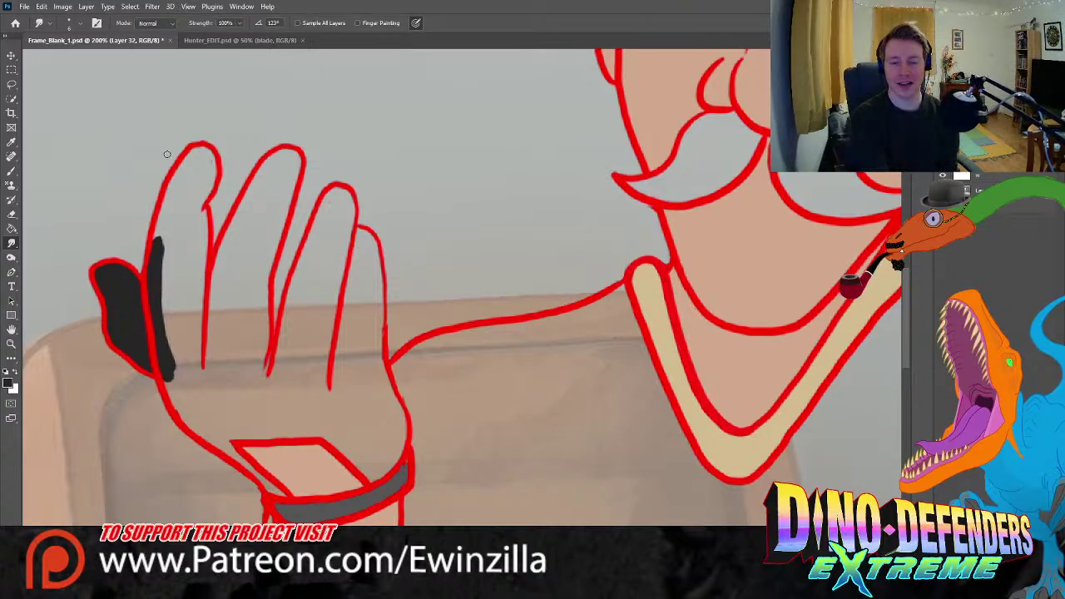
pyautogui.press('b')
pyautogui.moveTo(165, 268)
pyautogui.mouseDown()
pyautogui.moveTo(171, 202)
pyautogui.moveTo(160, 235)
pyautogui.moveTo(196, 154)
pyautogui.moveTo(212, 156)
pyautogui.moveTo(209, 181)
pyautogui.moveTo(196, 210)
pyautogui.moveTo(173, 221)
pyautogui.moveTo(199, 208)
pyautogui.moveTo(208, 277)
pyautogui.moveTo(252, 186)
pyautogui.moveTo(276, 159)
pyautogui.moveTo(295, 158)
pyautogui.moveTo(264, 267)
pyautogui.moveTo(273, 240)
pyautogui.moveTo(265, 379)
pyautogui.moveTo(326, 204)
pyautogui.moveTo(341, 193)
pyautogui.moveTo(360, 236)
pyautogui.moveTo(332, 195)
pyautogui.moveTo(353, 204)
pyautogui.moveTo(348, 226)
pyautogui.moveTo(379, 268)
pyautogui.moveTo(395, 452)
pyautogui.moveTo(375, 475)
pyautogui.moveTo(318, 428)
pyautogui.moveTo(234, 444)
pyautogui.moveTo(279, 493)
pyautogui.moveTo(175, 408)
pyautogui.moveTo(165, 375)
pyautogui.mouseUp()
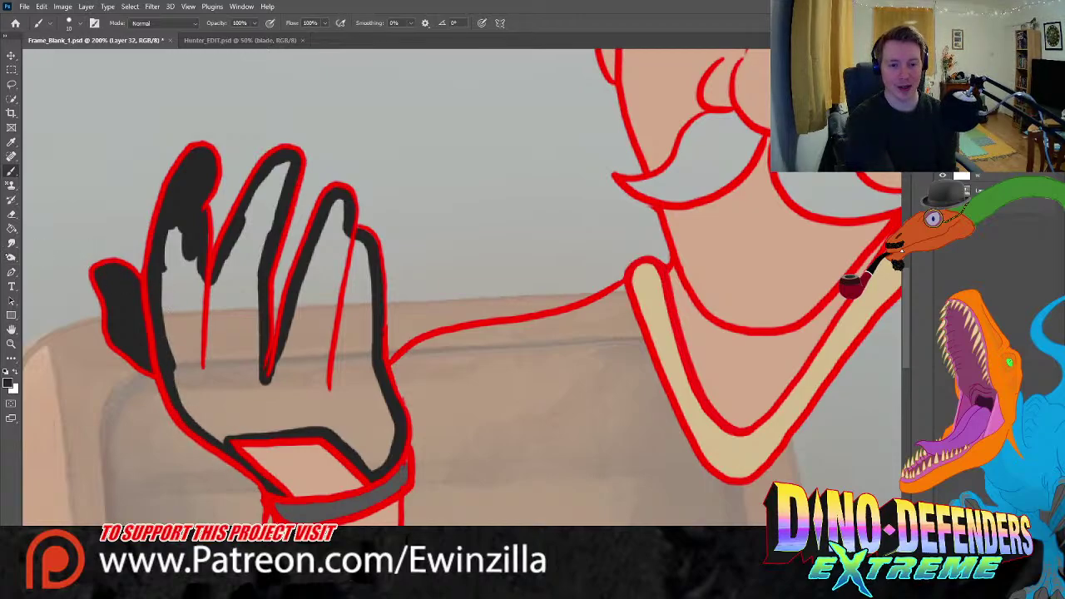
# - Fill the interior of the raised hand's glove with the near-black colour and paint over the thin seams left around the fill
pyautogui.press('r')
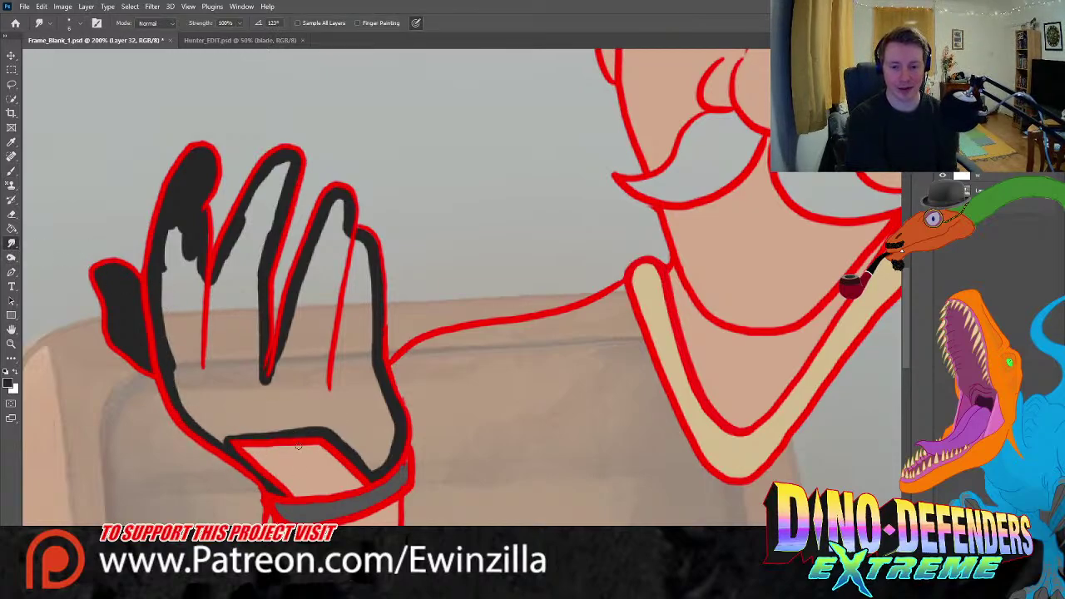
pyautogui.press('g')
pyautogui.click(170, 273)
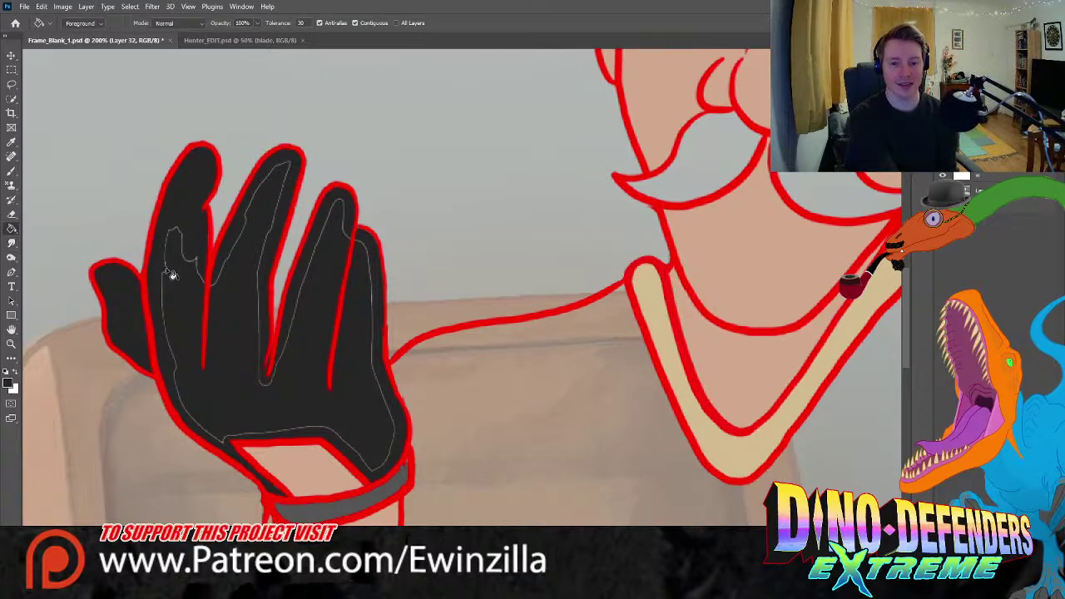
pyautogui.click(11, 170)
pyautogui.moveTo(277, 171)
pyautogui.mouseDown()
pyautogui.moveTo(232, 276)
pyautogui.moveTo(231, 259)
pyautogui.moveTo(213, 286)
pyautogui.moveTo(195, 258)
pyautogui.moveTo(191, 274)
pyautogui.moveTo(173, 252)
pyautogui.moveTo(160, 279)
pyautogui.moveTo(166, 263)
pyautogui.moveTo(177, 267)
pyautogui.moveTo(168, 336)
pyautogui.moveTo(189, 417)
pyautogui.moveTo(222, 440)
pyautogui.moveTo(250, 428)
pyautogui.moveTo(234, 432)
pyautogui.moveTo(328, 429)
pyautogui.moveTo(374, 468)
pyautogui.moveTo(390, 430)
pyautogui.moveTo(370, 279)
pyautogui.moveTo(359, 242)
pyautogui.moveTo(341, 232)
pyautogui.moveTo(341, 203)
pyautogui.moveTo(322, 225)
pyautogui.moveTo(285, 343)
pyautogui.mouseUp()
pyautogui.moveTo(318, 241)
pyautogui.mouseDown()
pyautogui.moveTo(269, 385)
pyautogui.moveTo(252, 365)
pyautogui.mouseUp()
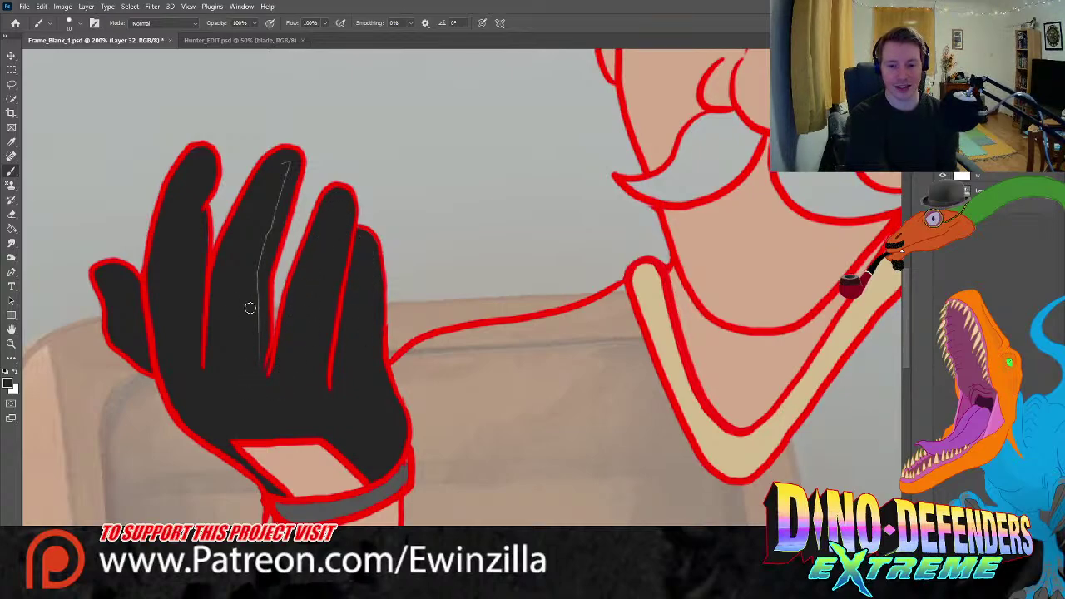
pyautogui.moveTo(248, 292); pyautogui.dragTo(291, 156)
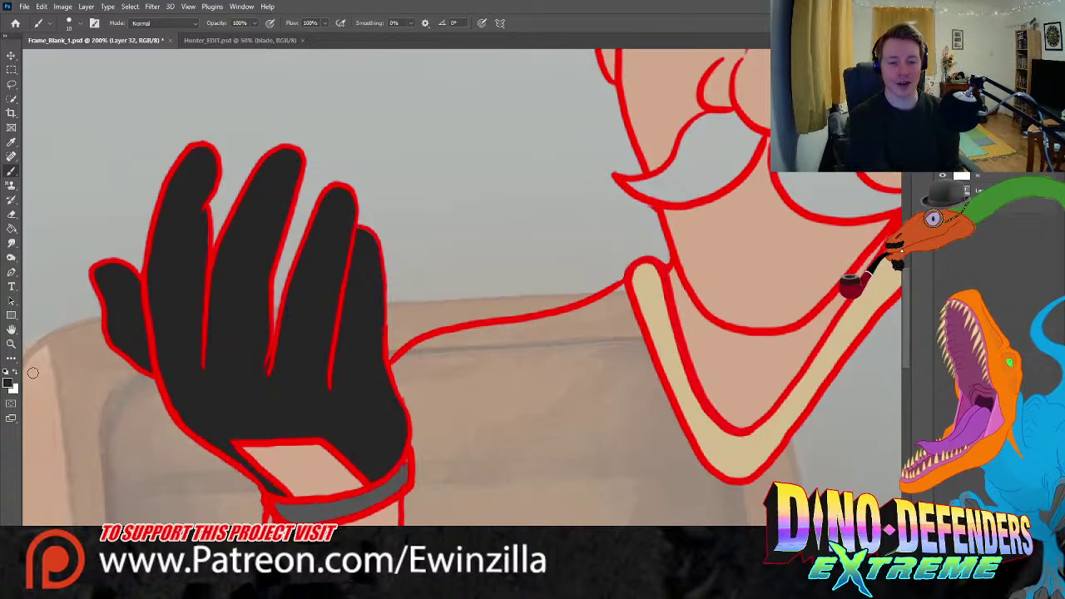
# - Sample the black from the finished hunter's moustache, paint the left half of the sketched moustache with it and smudge its edges clean
pyautogui.press('z')
pyautogui.hotkey('ctrl', '0')
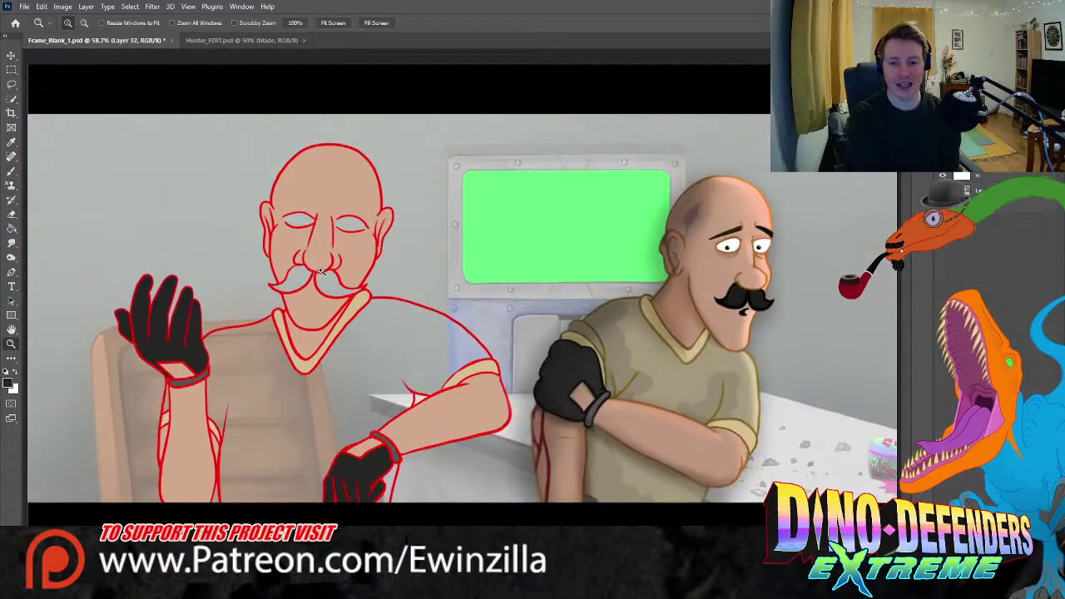
pyautogui.click(11, 142)
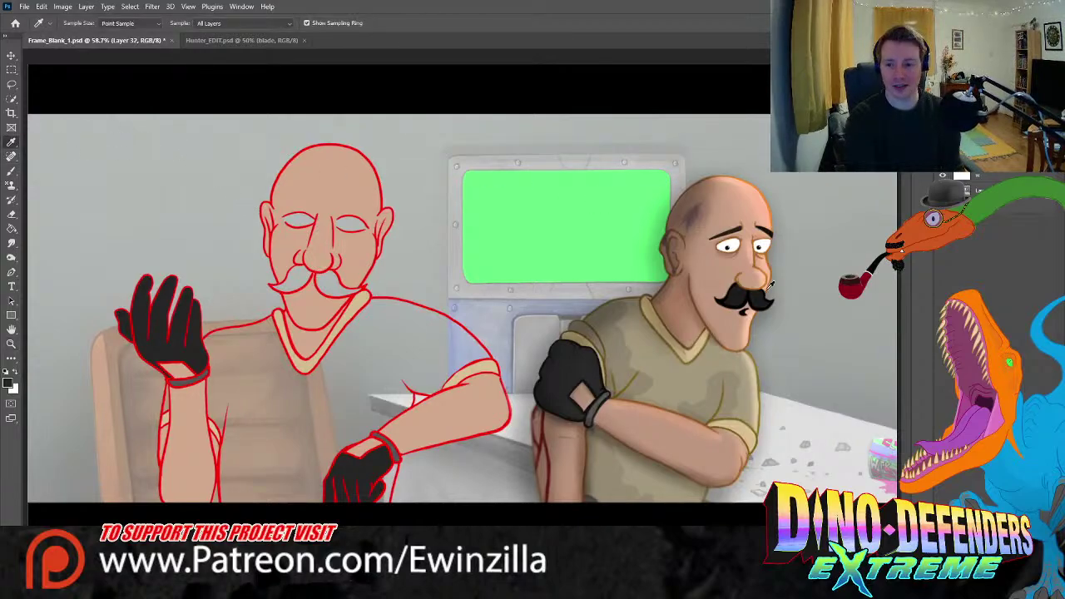
pyautogui.press('z')
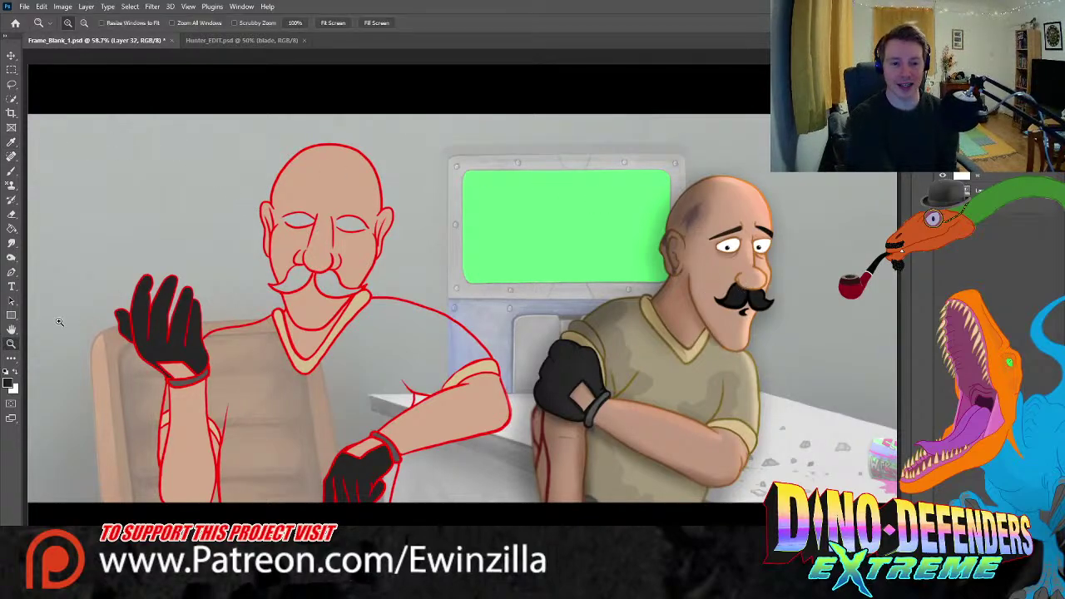
pyautogui.click(305, 213)
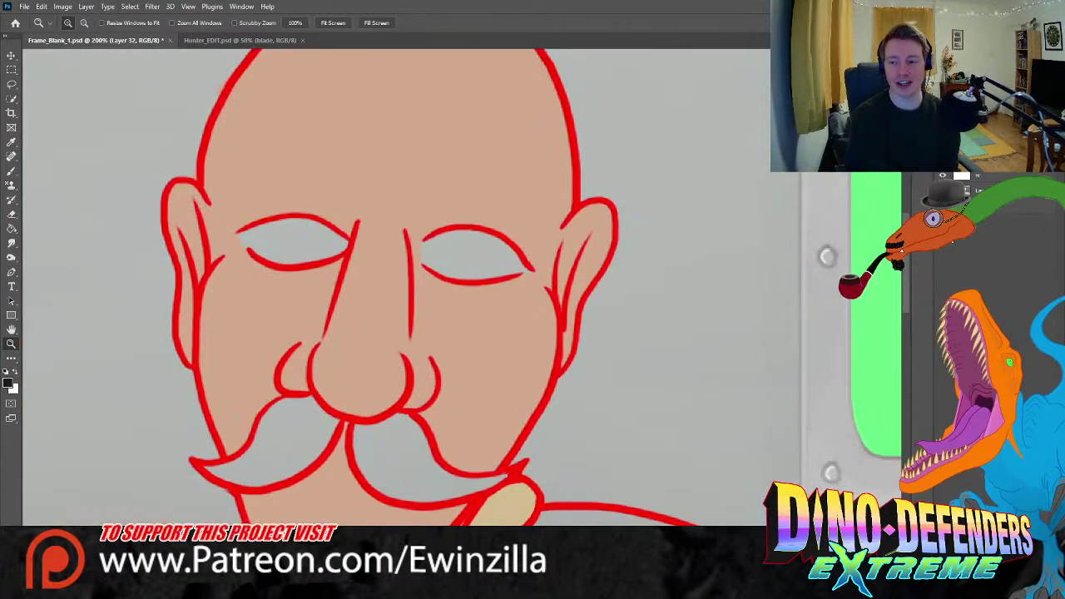
pyautogui.scroll(-4, 395, 287)
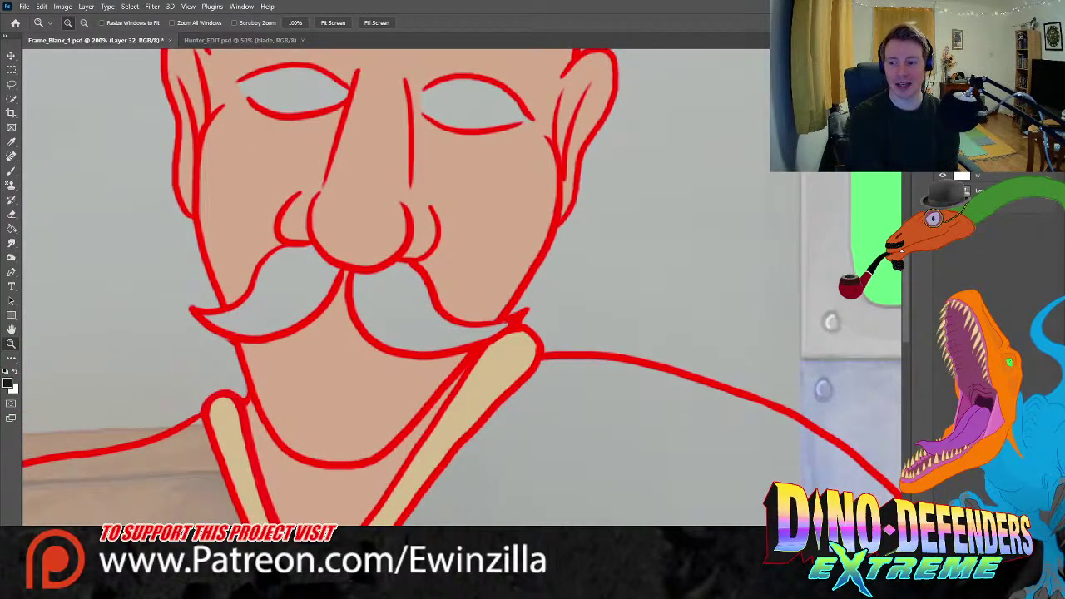
pyautogui.press('b')
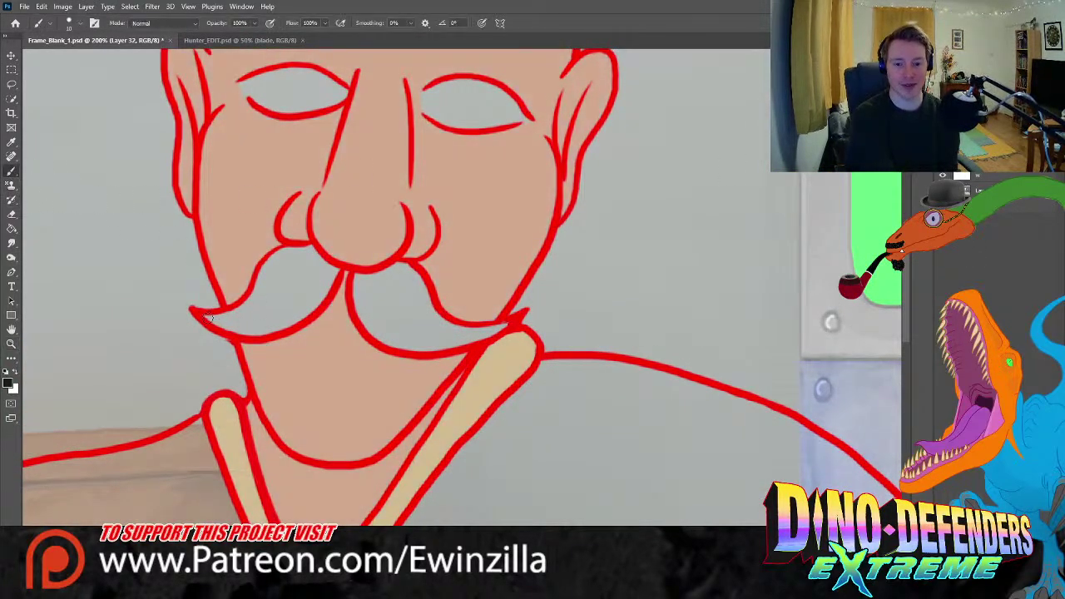
pyautogui.moveTo(211, 317)
pyautogui.mouseDown()
pyautogui.moveTo(274, 324)
pyautogui.moveTo(241, 331)
pyautogui.moveTo(293, 317)
pyautogui.moveTo(257, 331)
pyautogui.moveTo(296, 317)
pyautogui.moveTo(334, 268)
pyautogui.moveTo(308, 248)
pyautogui.moveTo(284, 248)
pyautogui.moveTo(250, 299)
pyautogui.moveTo(212, 318)
pyautogui.moveTo(314, 286)
pyautogui.moveTo(258, 297)
pyautogui.moveTo(266, 273)
pyautogui.mouseUp()
pyautogui.click(11, 242)
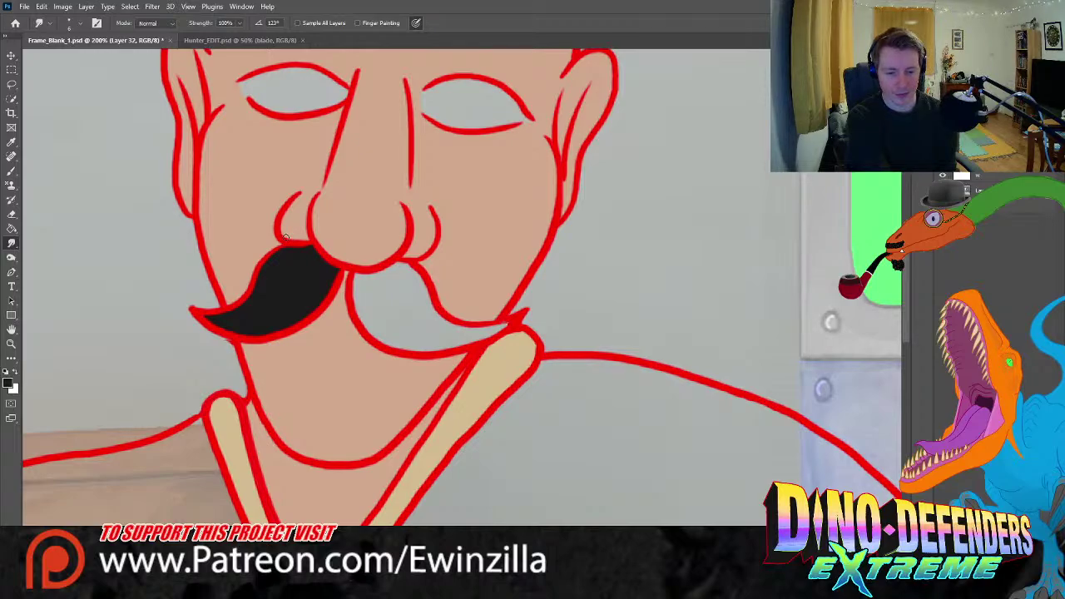
# - Paint the right half of the sketched moustache black out to its pointed tip and smudge its edges clean
pyautogui.press('b')
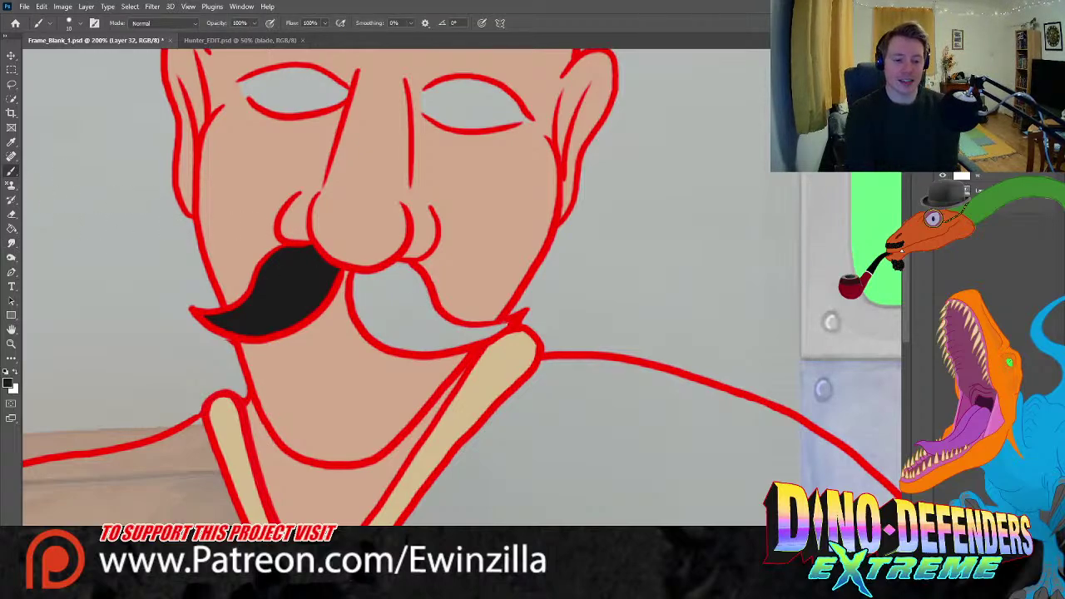
pyautogui.moveTo(356, 279)
pyautogui.mouseDown()
pyautogui.moveTo(398, 268)
pyautogui.moveTo(413, 276)
pyautogui.moveTo(402, 268)
pyautogui.moveTo(447, 325)
pyautogui.moveTo(504, 327)
pyautogui.moveTo(398, 346)
pyautogui.moveTo(370, 330)
pyautogui.moveTo(359, 280)
pyautogui.moveTo(389, 273)
pyautogui.moveTo(368, 314)
pyautogui.moveTo(418, 303)
pyautogui.moveTo(398, 328)
pyautogui.moveTo(406, 338)
pyautogui.moveTo(431, 319)
pyautogui.moveTo(421, 337)
pyautogui.moveTo(468, 335)
pyautogui.mouseUp()
pyautogui.hotkey('ctrl', 'z')
pyautogui.click(11, 242)
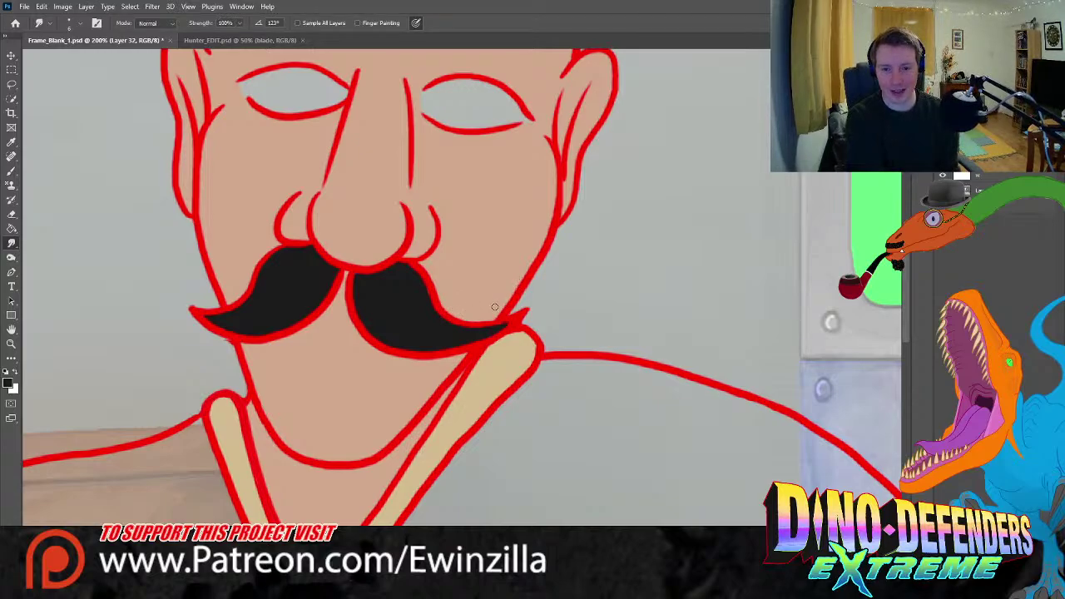
# - Paint both of the sketched figure's eyes solid white within their red outlines and smudge the corners to tidy them
pyautogui.press('x')
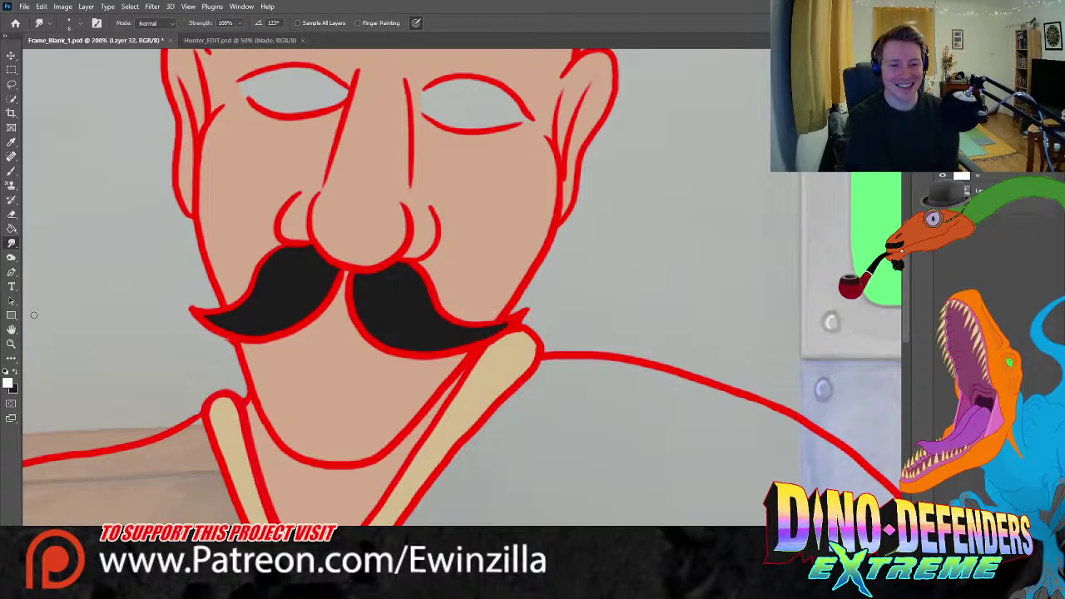
pyautogui.press('b')
pyautogui.moveTo(243, 84)
pyautogui.mouseDown()
pyautogui.moveTo(248, 96)
pyautogui.moveTo(285, 109)
pyautogui.moveTo(343, 90)
pyautogui.moveTo(295, 73)
pyautogui.moveTo(251, 83)
pyautogui.moveTo(307, 81)
pyautogui.moveTo(292, 100)
pyautogui.mouseUp()
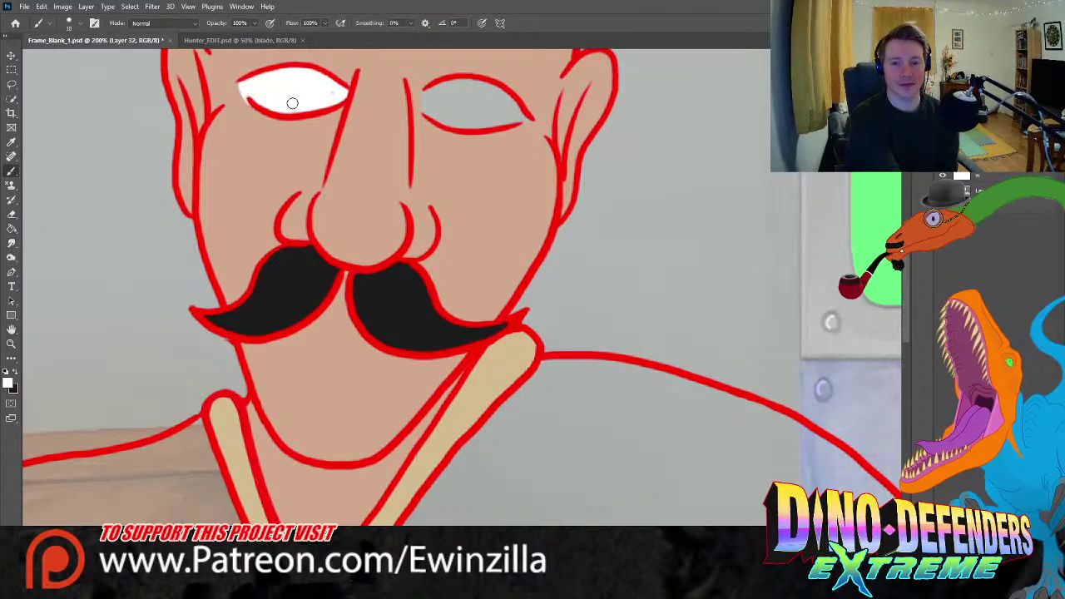
pyautogui.moveTo(425, 88)
pyautogui.mouseDown()
pyautogui.moveTo(423, 102)
pyautogui.moveTo(471, 125)
pyautogui.moveTo(529, 116)
pyautogui.moveTo(481, 87)
pyautogui.moveTo(453, 88)
pyautogui.moveTo(492, 98)
pyautogui.moveTo(501, 116)
pyautogui.mouseUp()
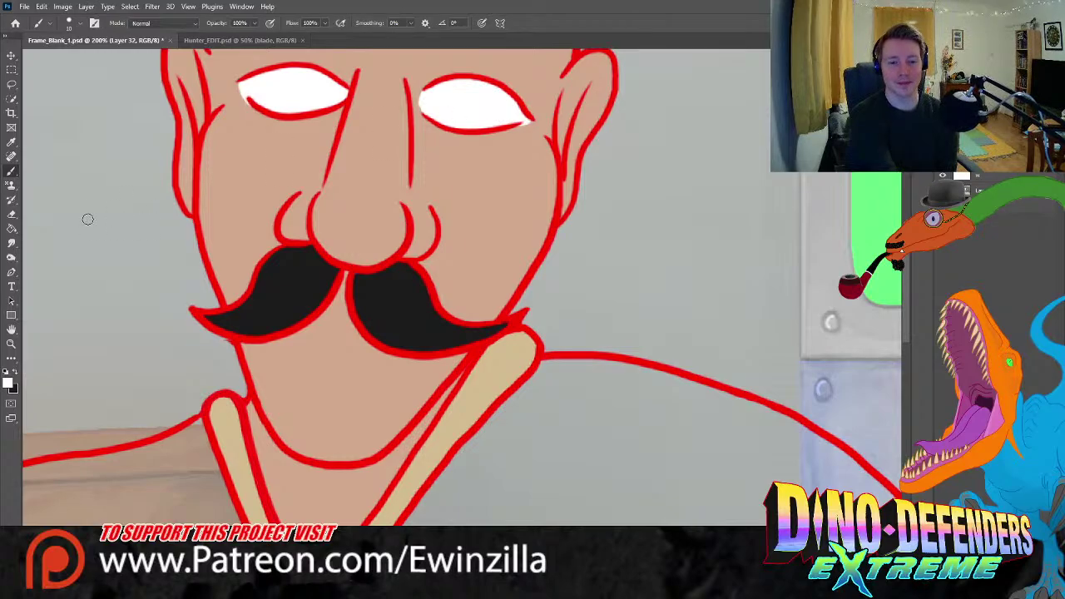
pyautogui.click(11, 242)
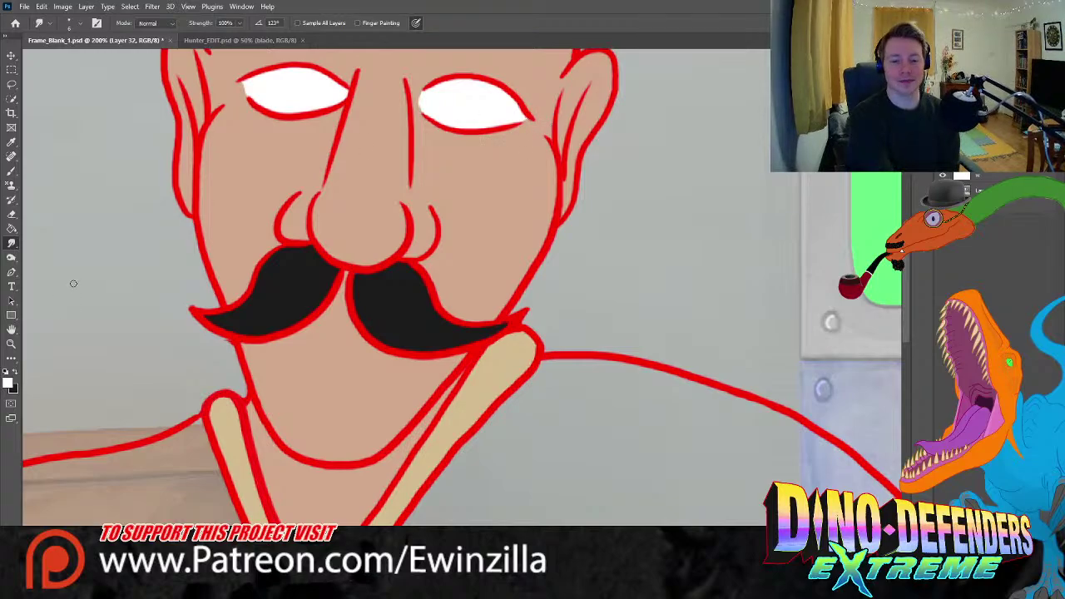
# - Sample the khaki from the finished hunter's shirt, paint the narrow shirt sliver beside the raised forearm below the glove cuff and smudge its edges
pyautogui.press('z')
pyautogui.keyDown('alt'); pyautogui.click(289, 80); pyautogui.keyUp('alt')
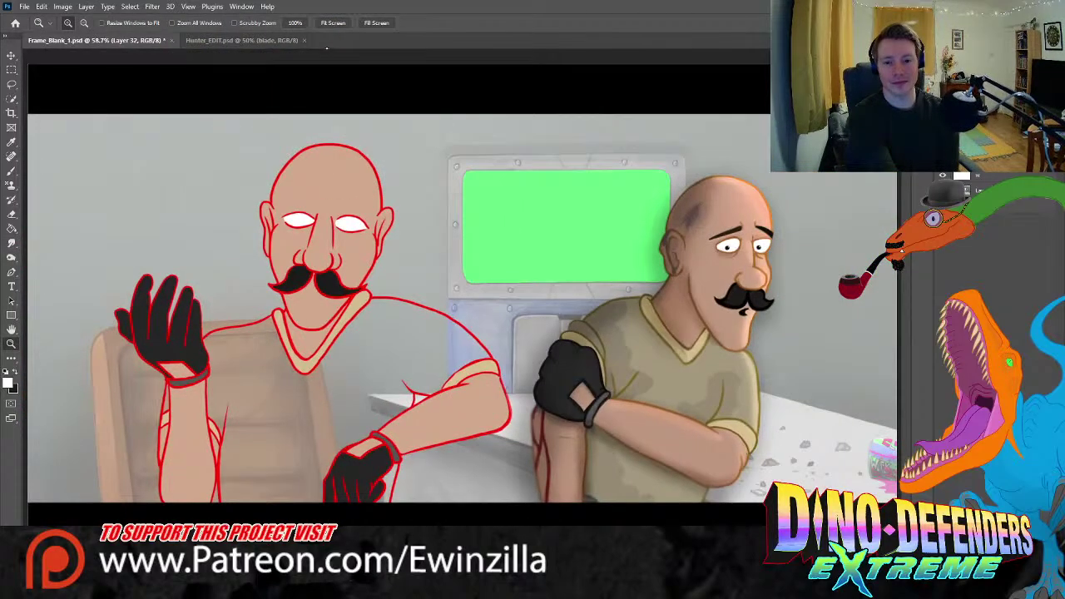
pyautogui.click(678, 371)
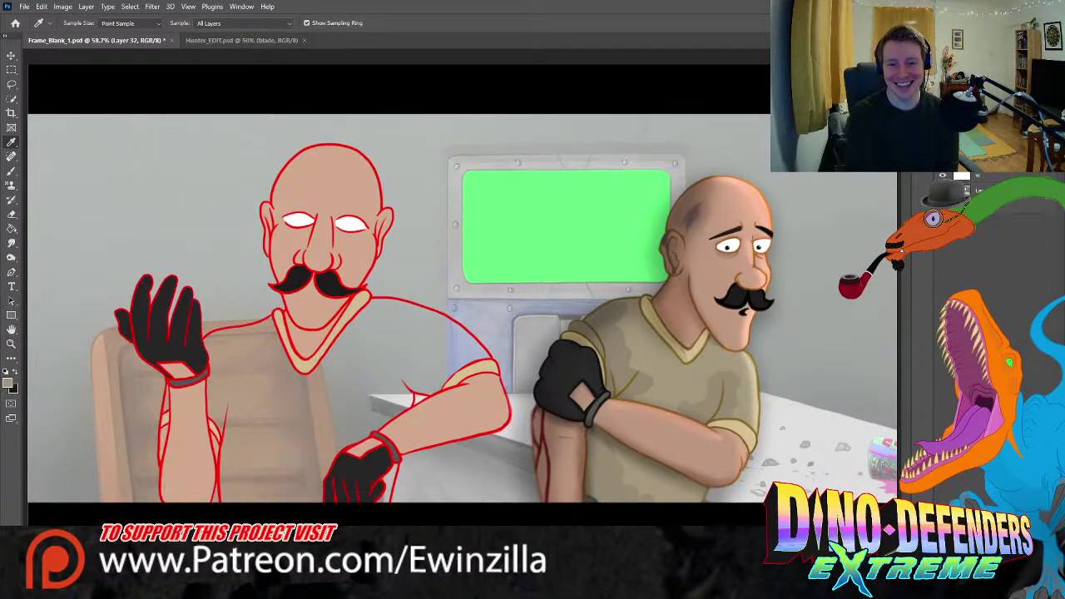
pyautogui.click(10, 343)
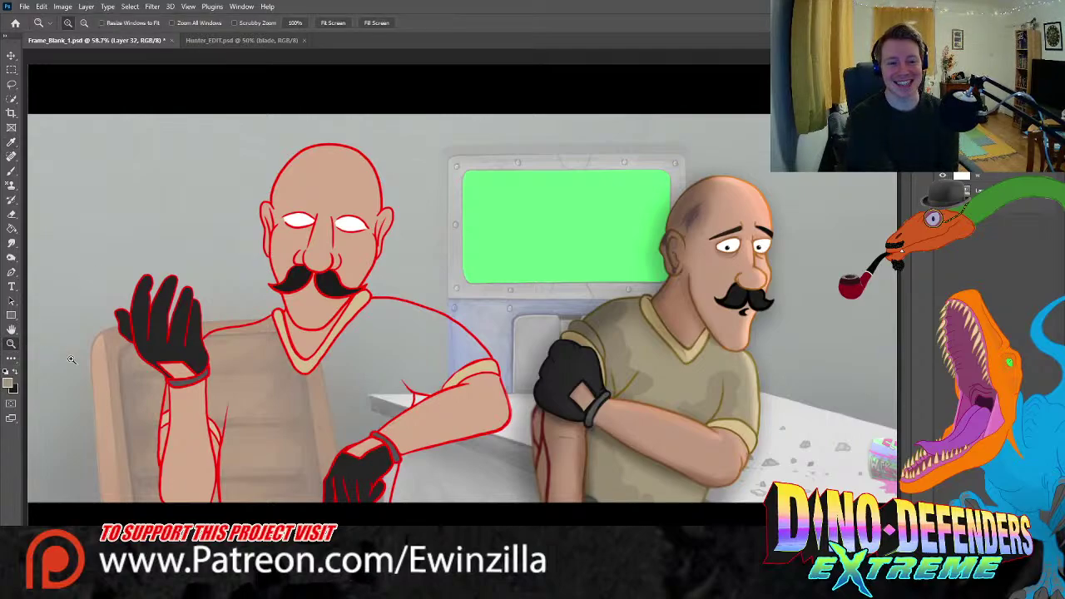
pyautogui.moveTo(168, 404); pyautogui.dragTo(168, 404)
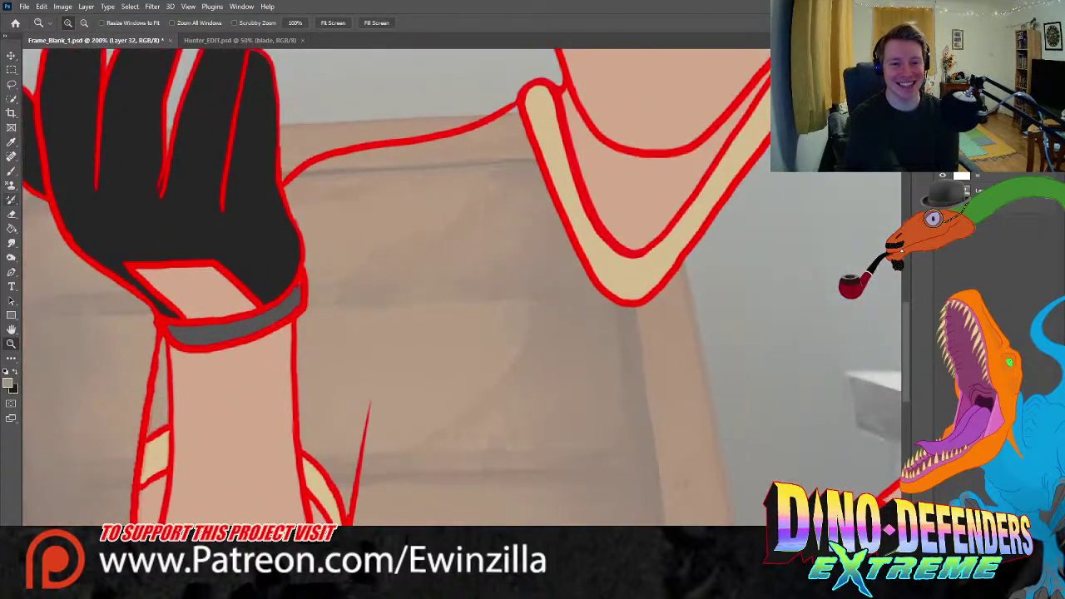
pyautogui.press('b')
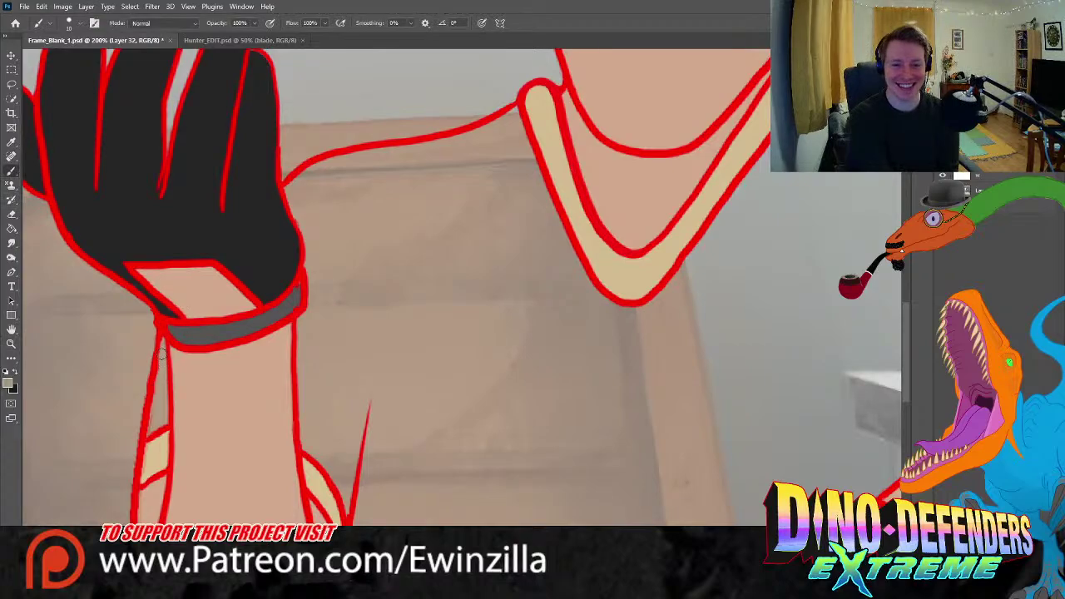
pyautogui.moveTo(159, 388); pyautogui.dragTo(159, 423)
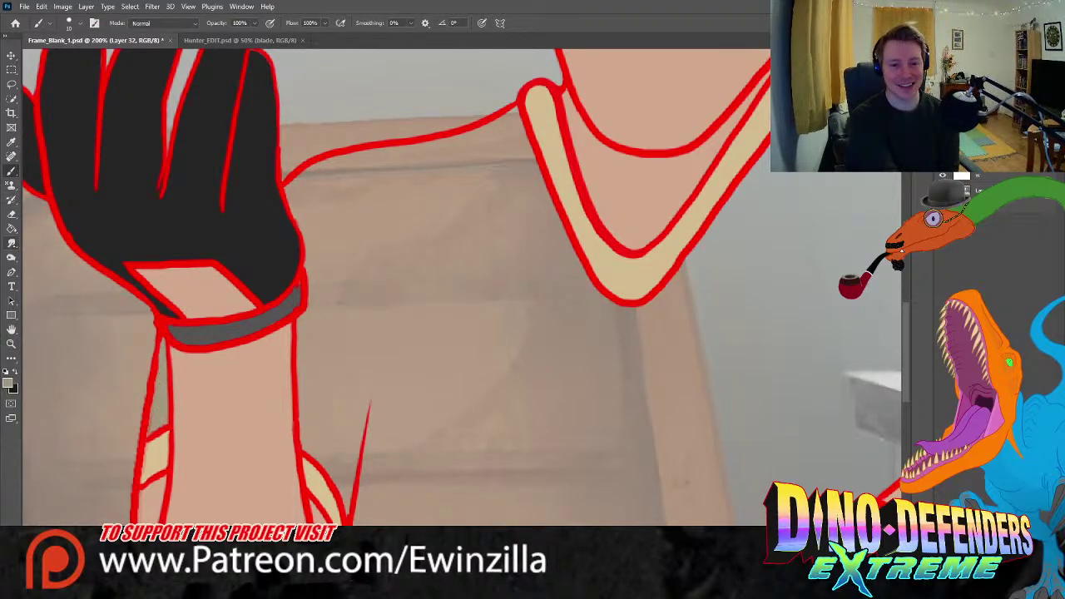
pyautogui.click(12, 242)
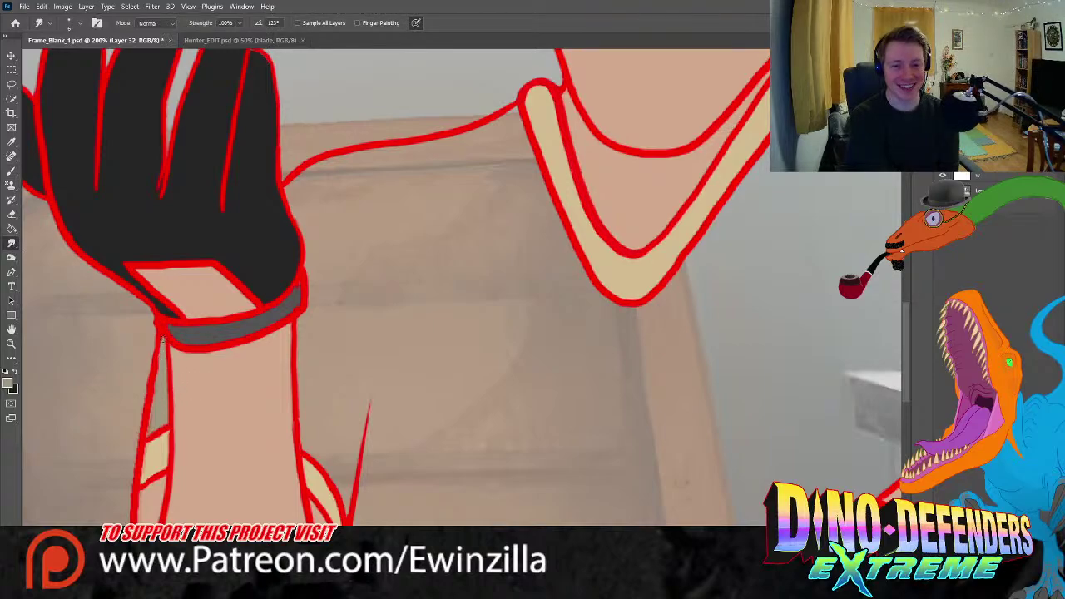
# - Paint khaki along the inside of the shirt outline, following the collar's left edge, the torso's left side, the bottom edge and the lowered glove
pyautogui.press('b')
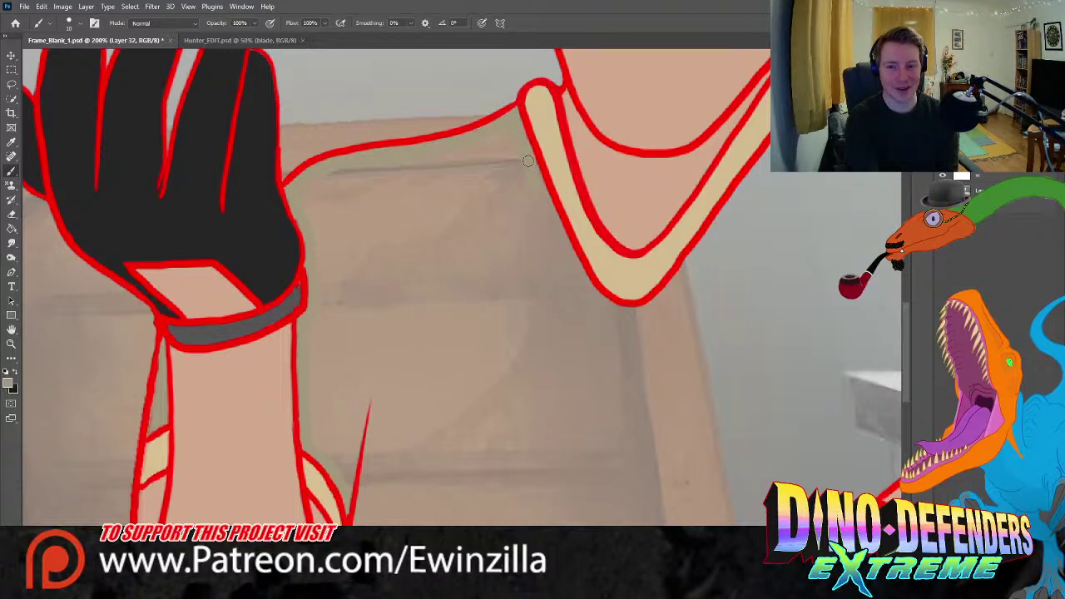
pyautogui.moveTo(541, 192)
pyautogui.mouseDown()
pyautogui.moveTo(592, 295)
pyautogui.moveTo(586, 282)
pyautogui.moveTo(626, 311)
pyautogui.mouseUp()
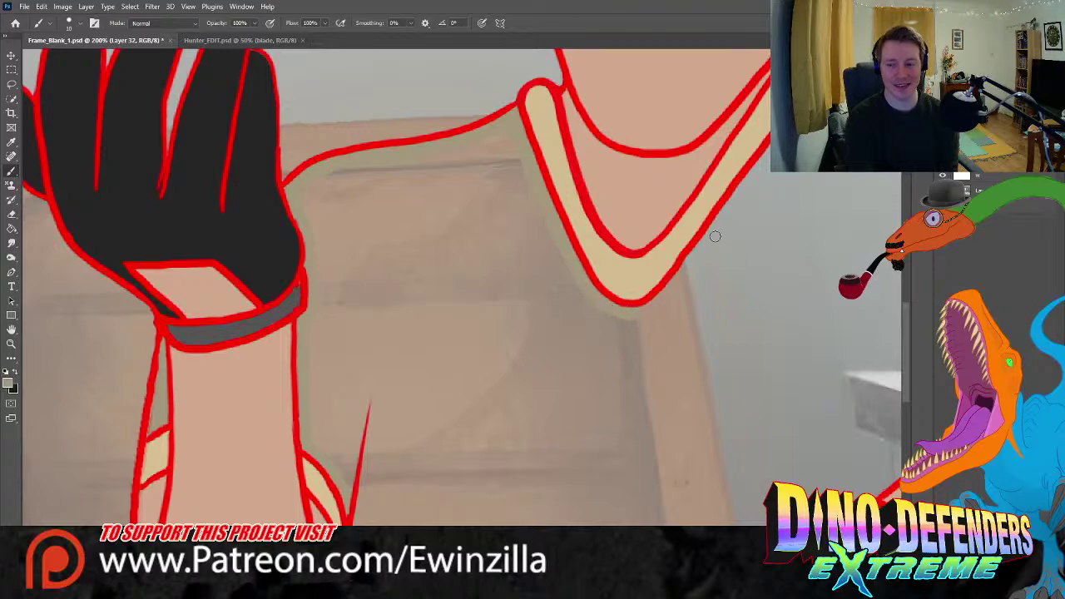
pyautogui.scroll(-5, 873, 337)
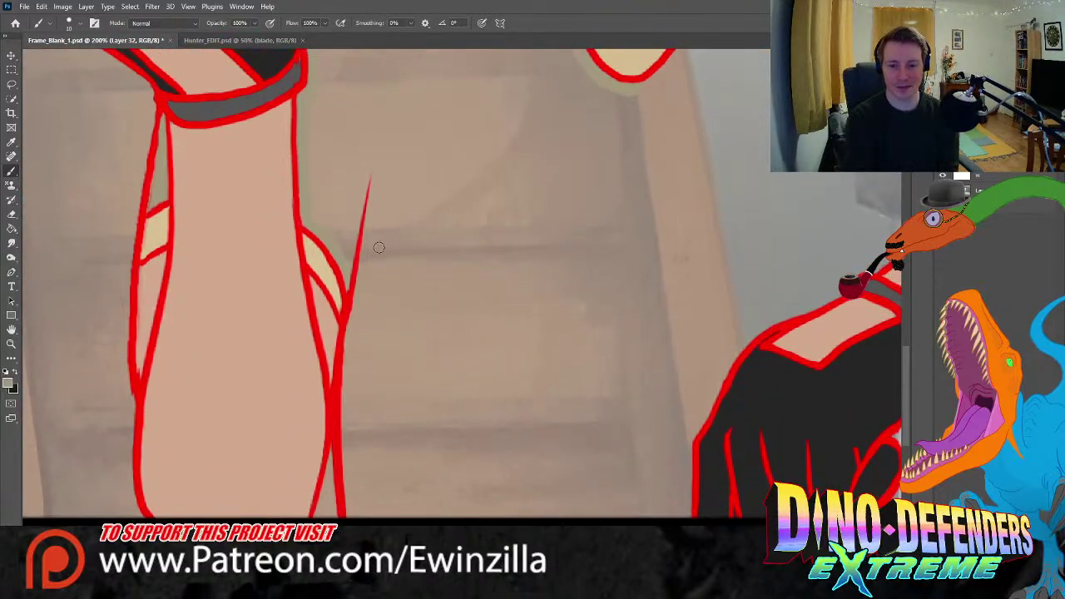
pyautogui.moveTo(358, 279)
pyautogui.mouseDown()
pyautogui.moveTo(368, 247)
pyautogui.moveTo(352, 447)
pyautogui.moveTo(346, 421)
pyautogui.moveTo(351, 487)
pyautogui.mouseUp()
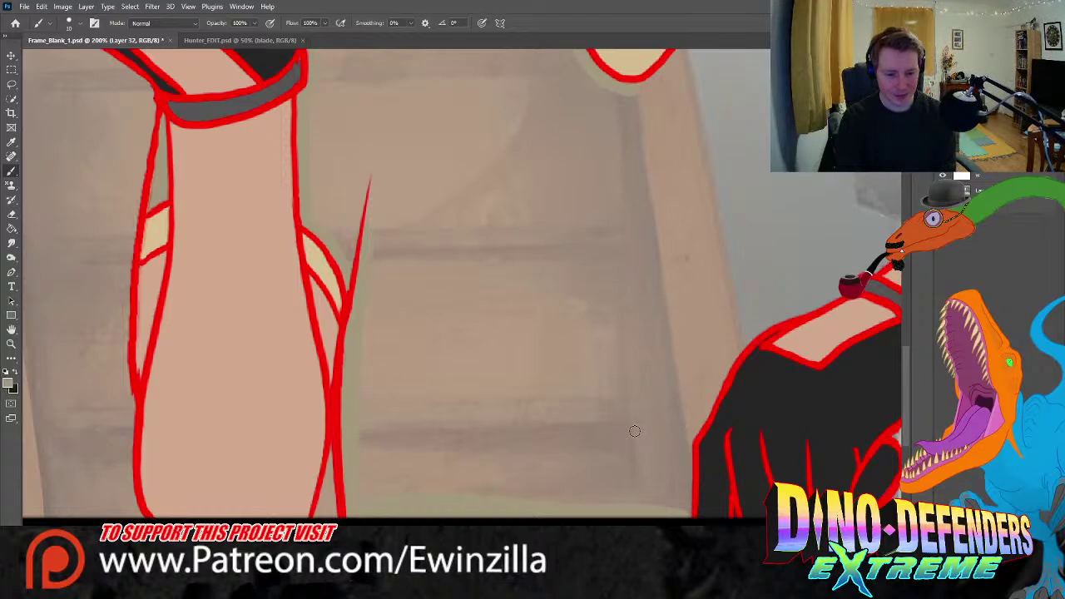
pyautogui.moveTo(664, 437)
pyautogui.mouseDown()
pyautogui.moveTo(672, 493)
pyautogui.moveTo(685, 476)
pyautogui.moveTo(674, 511)
pyautogui.moveTo(663, 486)
pyautogui.moveTo(675, 443)
pyautogui.moveTo(713, 384)
pyautogui.moveTo(692, 398)
pyautogui.moveTo(761, 324)
pyautogui.moveTo(823, 299)
pyautogui.mouseUp()
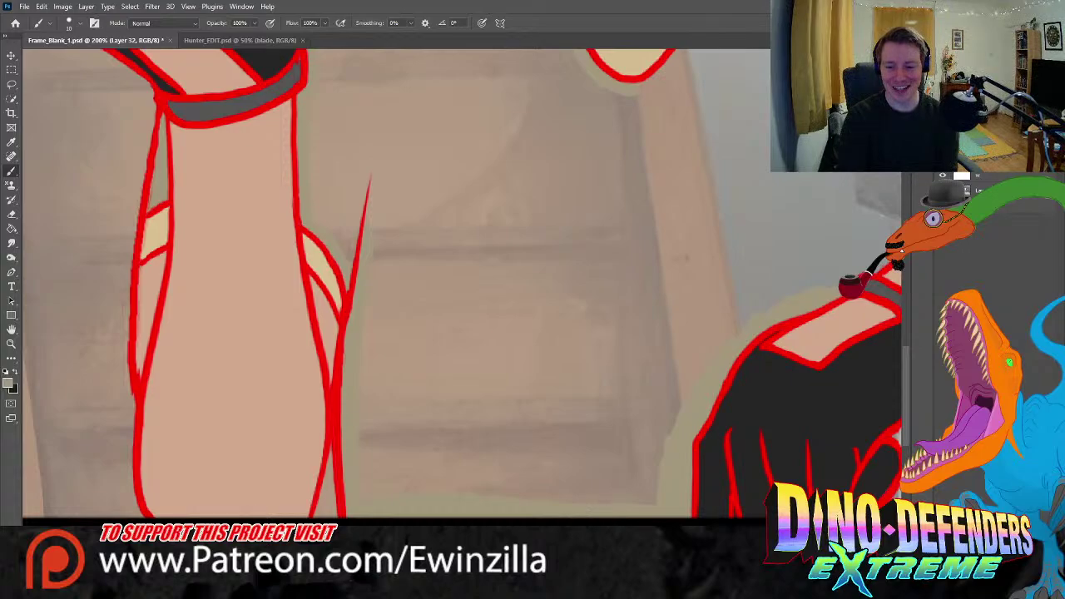
# - Fill the shirt gap beside the lowered glove's thumb with khaki and paint along the resting forearm up to the cream sleeve cuff
pyautogui.hscroll(5, 464, 284)
pyautogui.moveTo(526, 397)
pyautogui.mouseDown()
pyautogui.moveTo(493, 514)
pyautogui.moveTo(452, 518)
pyautogui.moveTo(481, 490)
pyautogui.moveTo(476, 505)
pyautogui.moveTo(485, 506)
pyautogui.moveTo(493, 475)
pyautogui.moveTo(478, 436)
pyautogui.moveTo(507, 421)
pyautogui.mouseUp()
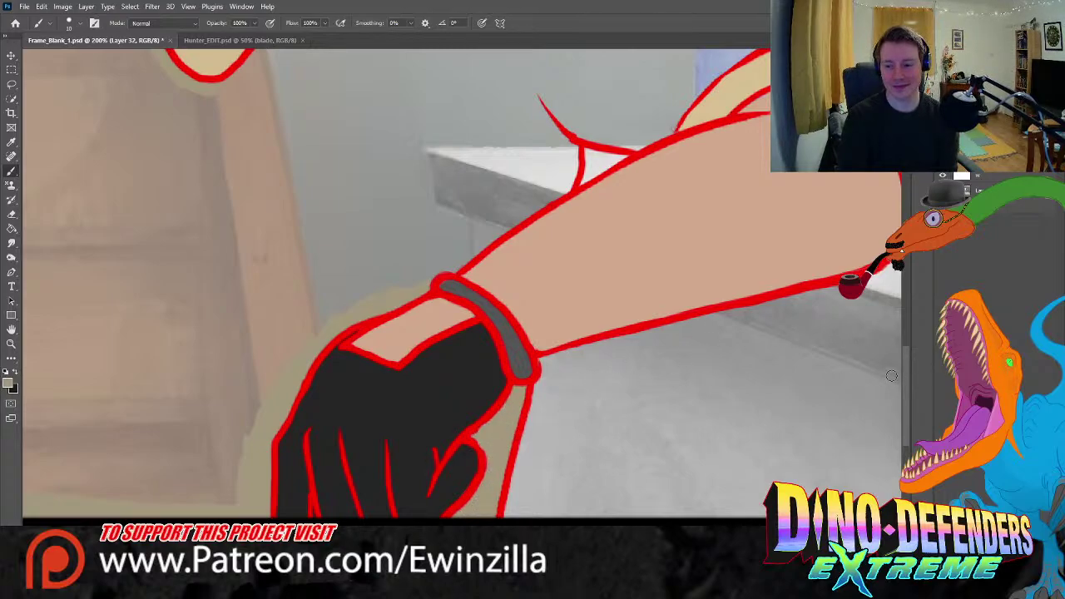
pyautogui.scroll(4, 549, 389)
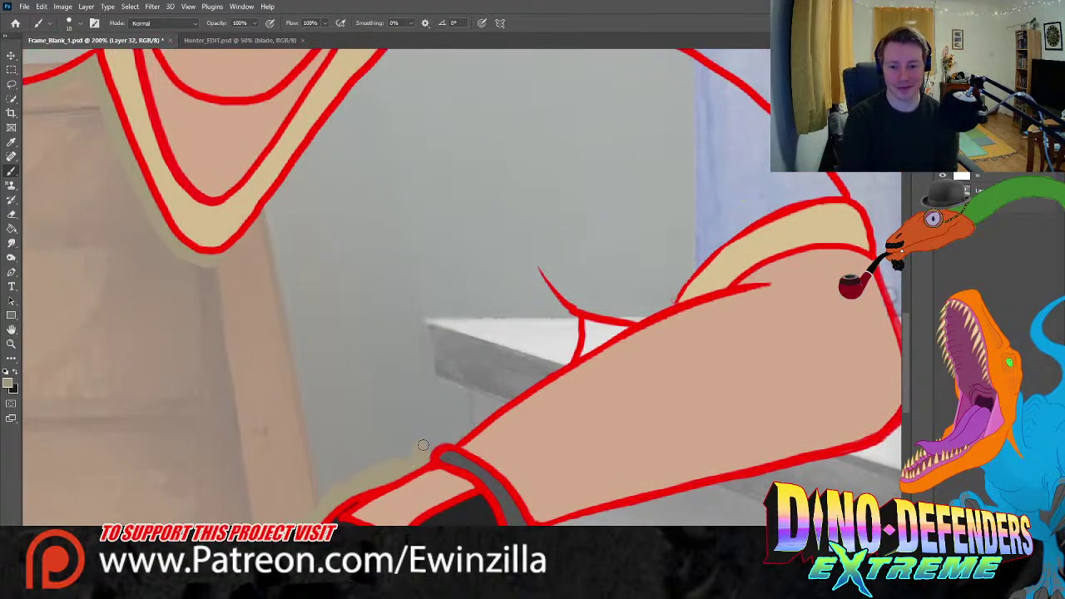
pyautogui.moveTo(439, 439)
pyautogui.mouseDown()
pyautogui.moveTo(566, 359)
pyautogui.moveTo(575, 309)
pyautogui.moveTo(660, 311)
pyautogui.moveTo(668, 284)
pyautogui.moveTo(651, 306)
pyautogui.moveTo(627, 312)
pyautogui.moveTo(587, 302)
pyautogui.moveTo(647, 308)
pyautogui.moveTo(671, 290)
pyautogui.moveTo(643, 300)
pyautogui.moveTo(670, 299)
pyautogui.moveTo(708, 243)
pyautogui.moveTo(684, 276)
pyautogui.moveTo(747, 221)
pyautogui.moveTo(855, 186)
pyautogui.mouseUp()
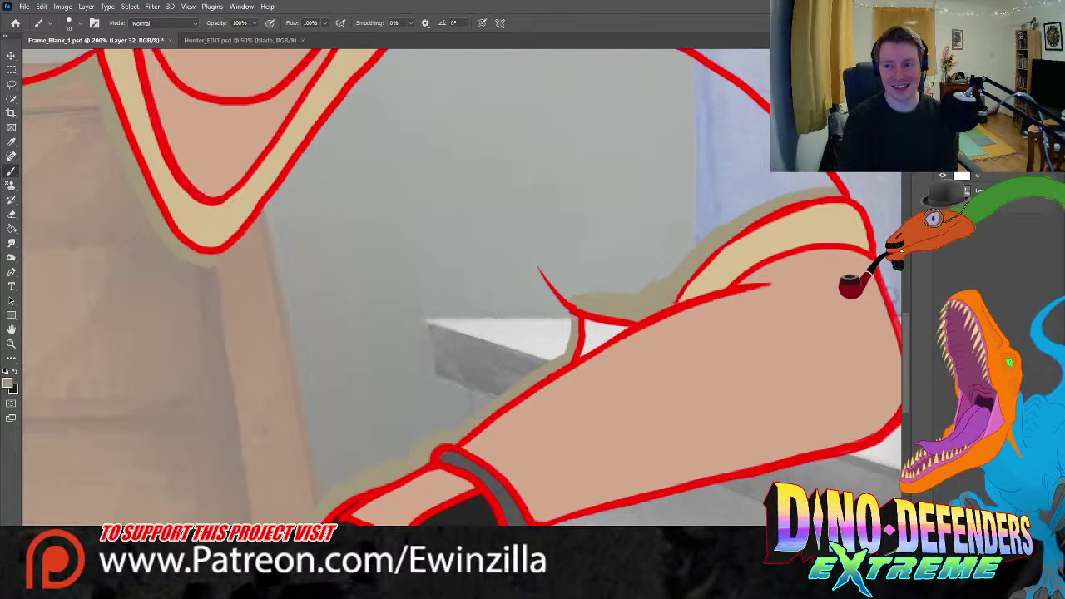
# - Smudge the red lines around the resting arm's cream sleeve cuff smooth and draw the elbow crease out to a fine tip
pyautogui.click(11, 242)
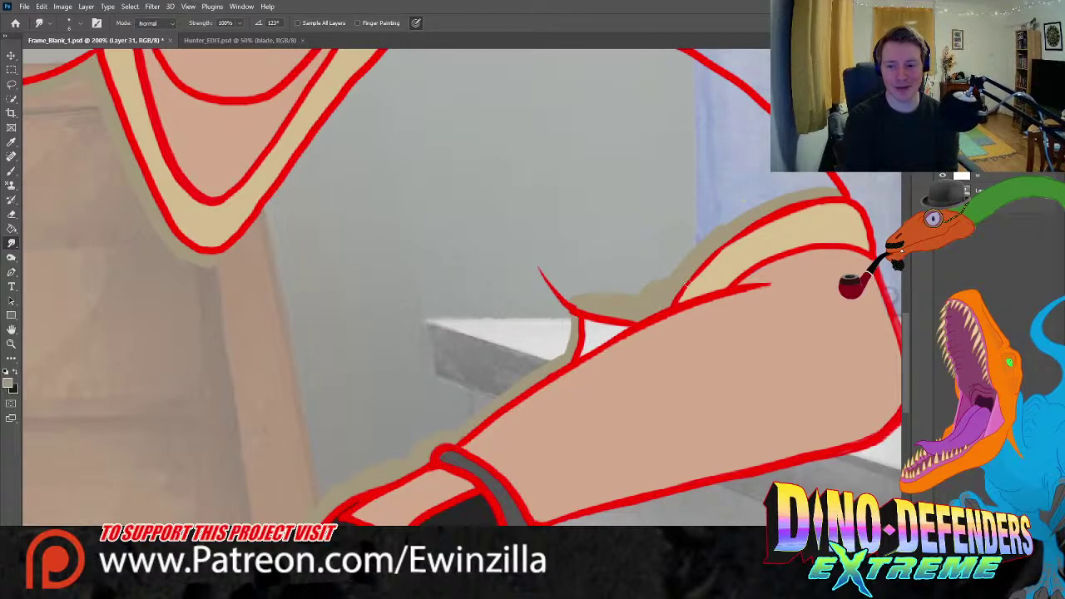
pyautogui.moveTo(688, 287); pyautogui.dragTo(717, 246)
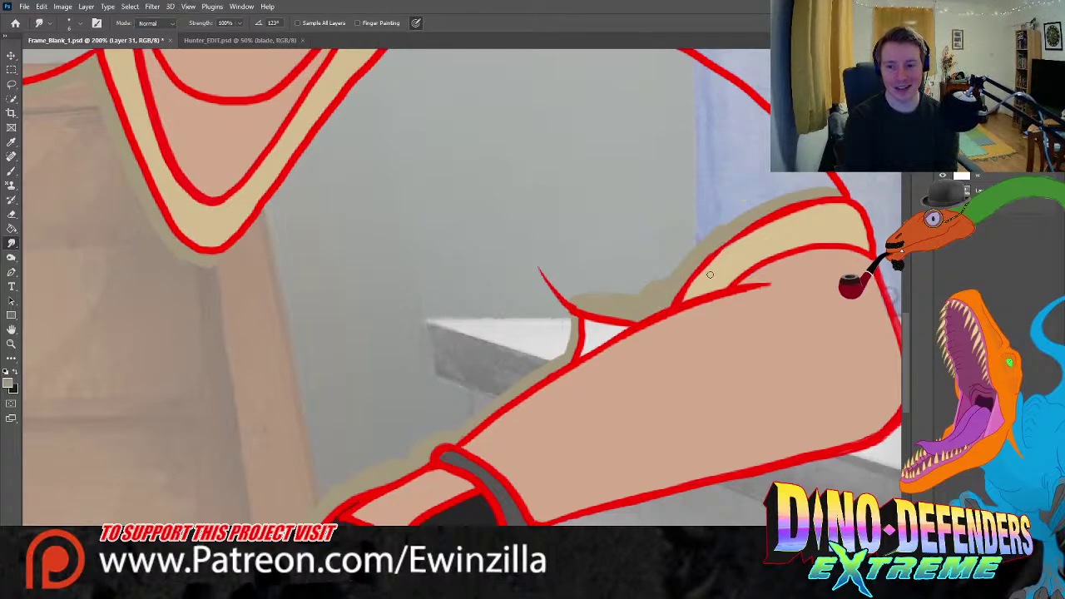
pyautogui.moveTo(695, 287); pyautogui.dragTo(750, 230)
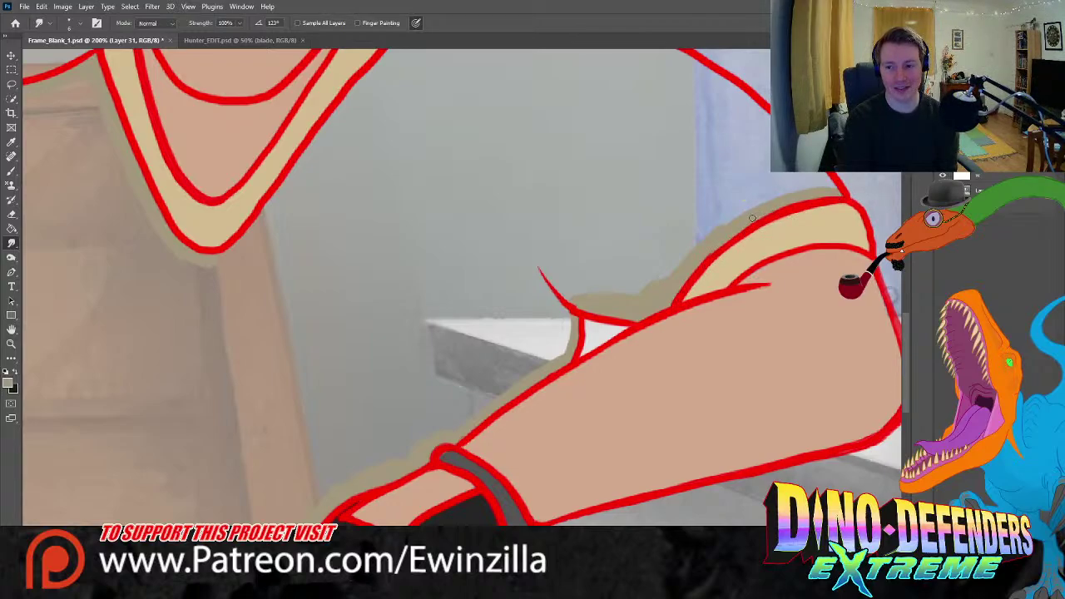
pyautogui.moveTo(751, 218); pyautogui.dragTo(838, 193)
pyautogui.moveTo(759, 222); pyautogui.dragTo(841, 197)
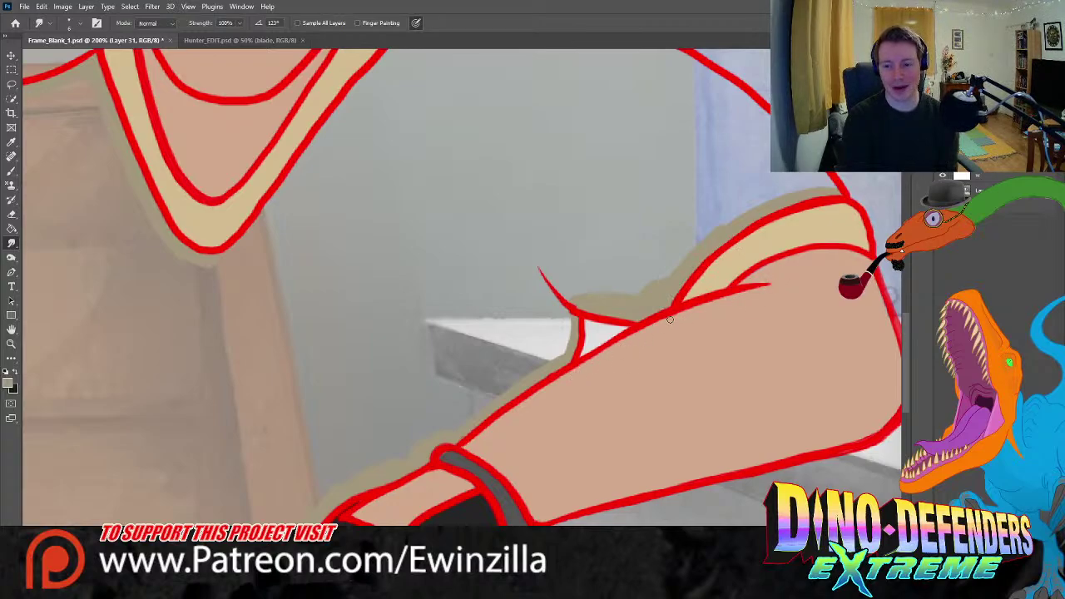
pyautogui.moveTo(743, 287); pyautogui.dragTo(800, 275)
pyautogui.moveTo(734, 287); pyautogui.dragTo(791, 263)
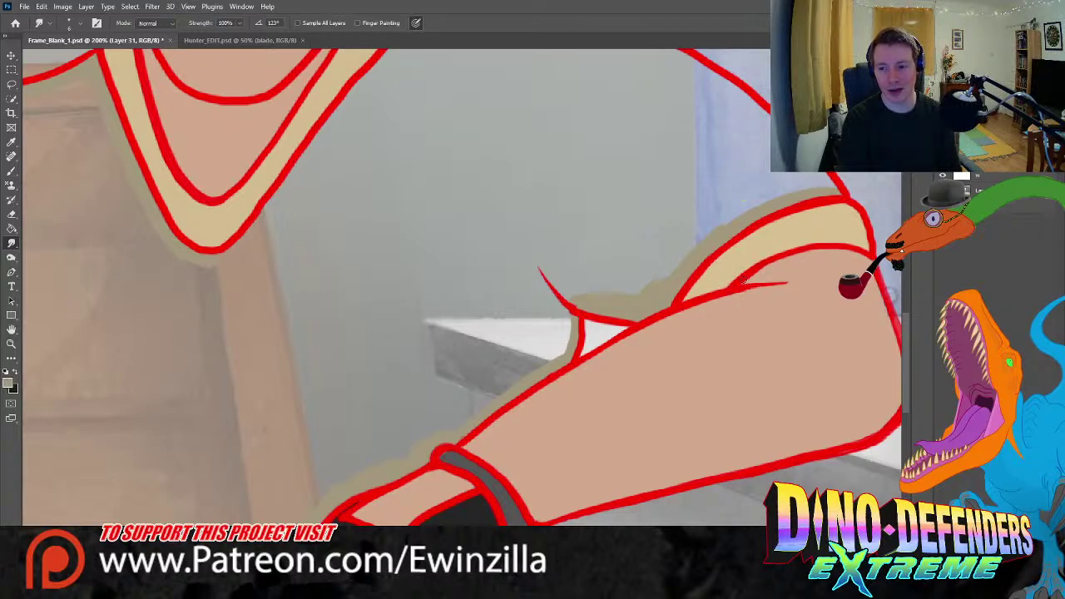
pyautogui.moveTo(785, 258)
pyautogui.mouseDown()
pyautogui.moveTo(854, 244)
pyautogui.moveTo(804, 241)
pyautogui.moveTo(865, 245)
pyautogui.mouseUp()
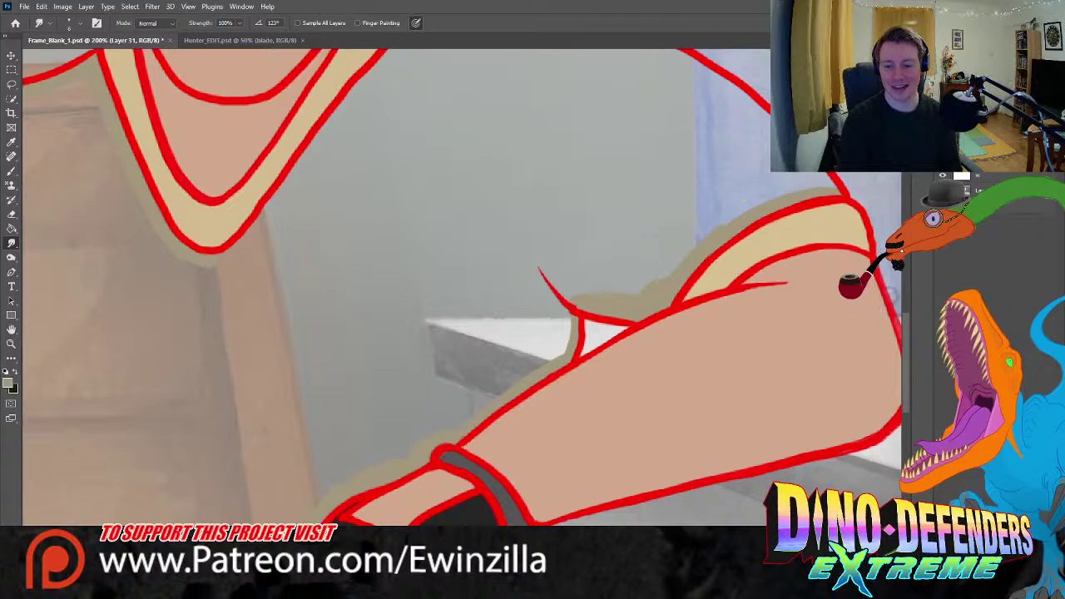
# - Paint khaki along the inside of the right shoulder outline down to the sleeve cuff and along the collar's right edge
pyautogui.hscroll(4, 462, 287)
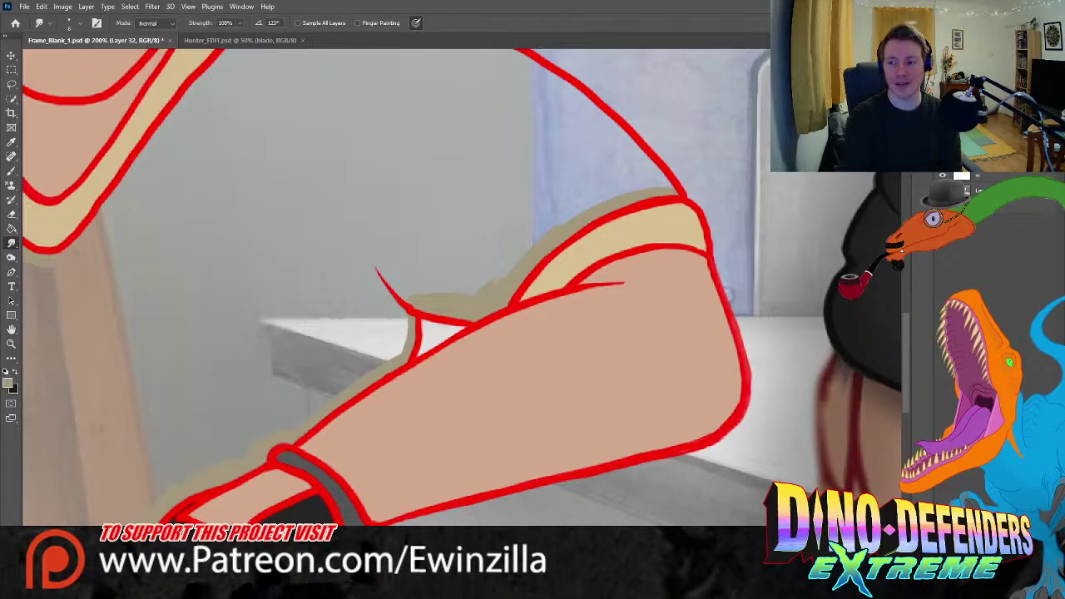
pyautogui.click(927, 290)
pyautogui.click(926, 290)
pyautogui.scroll(3, 907, 325)
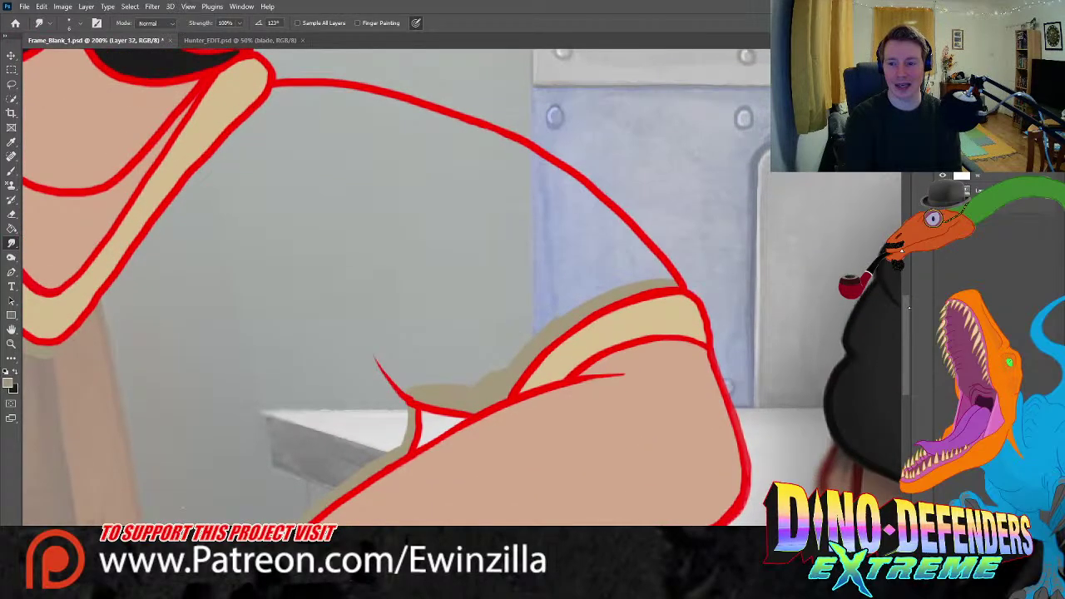
pyautogui.press('b')
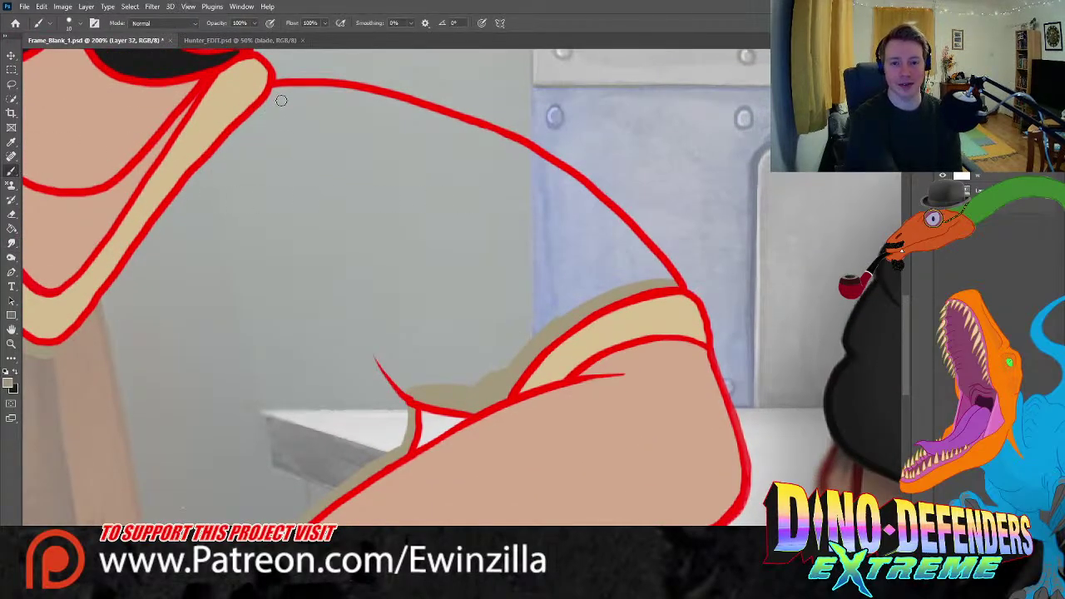
pyautogui.moveTo(272, 96)
pyautogui.mouseDown()
pyautogui.moveTo(383, 102)
pyautogui.moveTo(481, 134)
pyautogui.moveTo(557, 173)
pyautogui.moveTo(671, 283)
pyautogui.moveTo(612, 279)
pyautogui.moveTo(590, 253)
pyautogui.moveTo(573, 304)
pyautogui.moveTo(549, 313)
pyautogui.mouseUp()
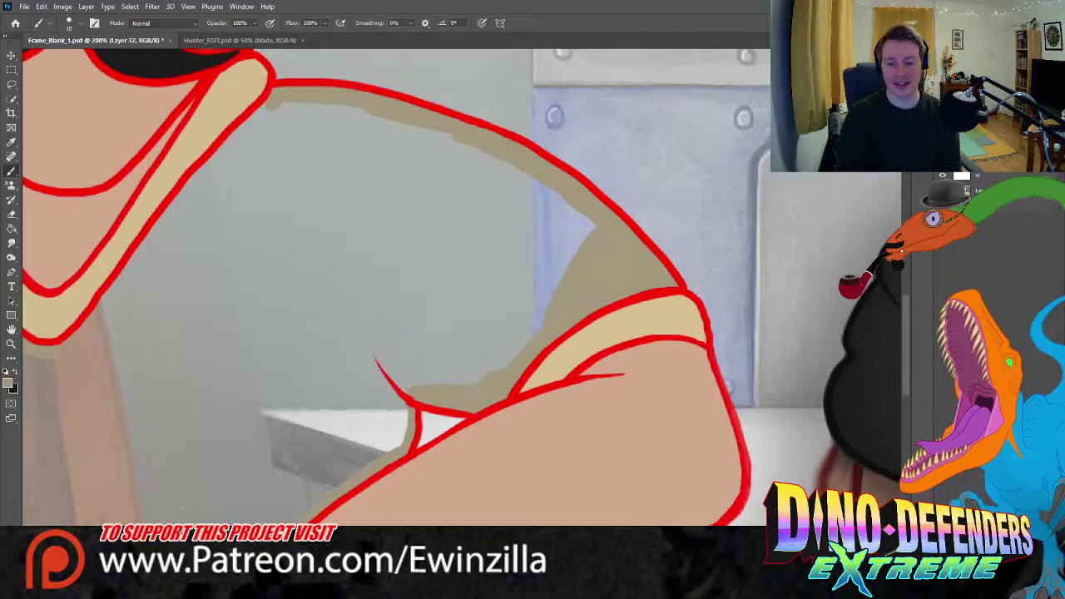
pyautogui.moveTo(246, 210); pyautogui.dragTo(575, 211)
pyautogui.moveTo(606, 131)
pyautogui.mouseDown()
pyautogui.moveTo(576, 134)
pyautogui.moveTo(523, 196)
pyautogui.moveTo(541, 158)
pyautogui.moveTo(511, 207)
pyautogui.moveTo(522, 197)
pyautogui.moveTo(417, 325)
pyautogui.moveTo(445, 285)
pyautogui.moveTo(429, 305)
pyautogui.mouseUp()
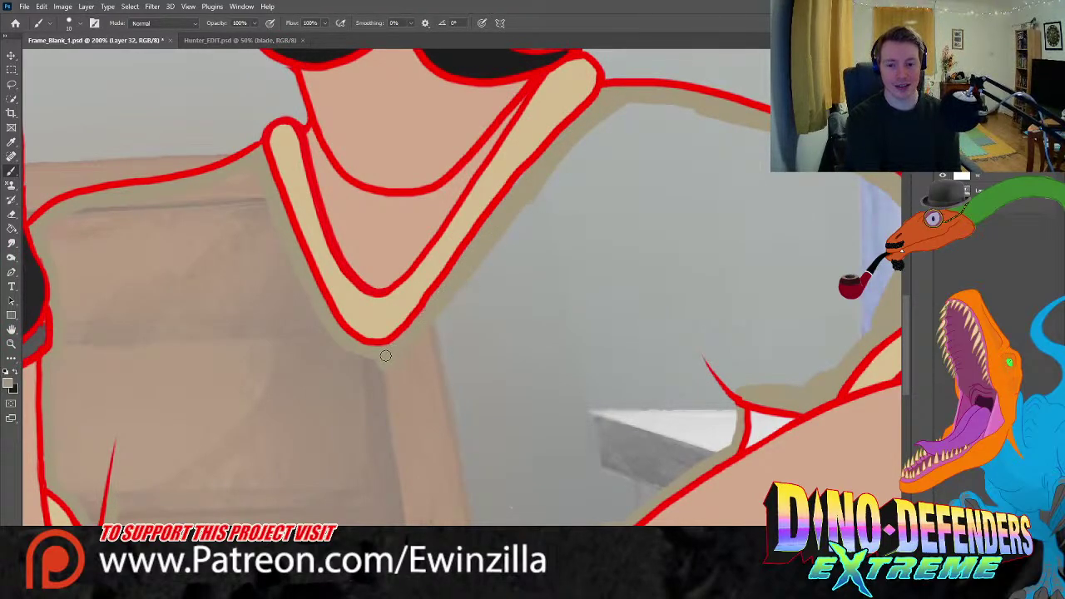
# - Fill the remaining interior of the sketched figure's shirt with khaki using the Paint Bucket
pyautogui.press('z')
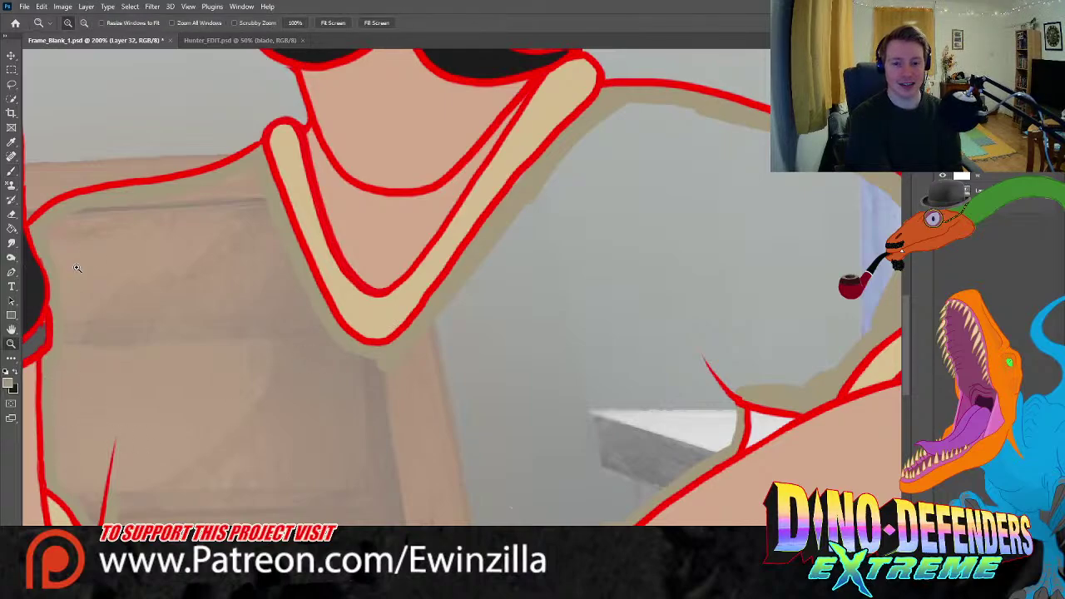
pyautogui.hotkey('ctrl', '0')
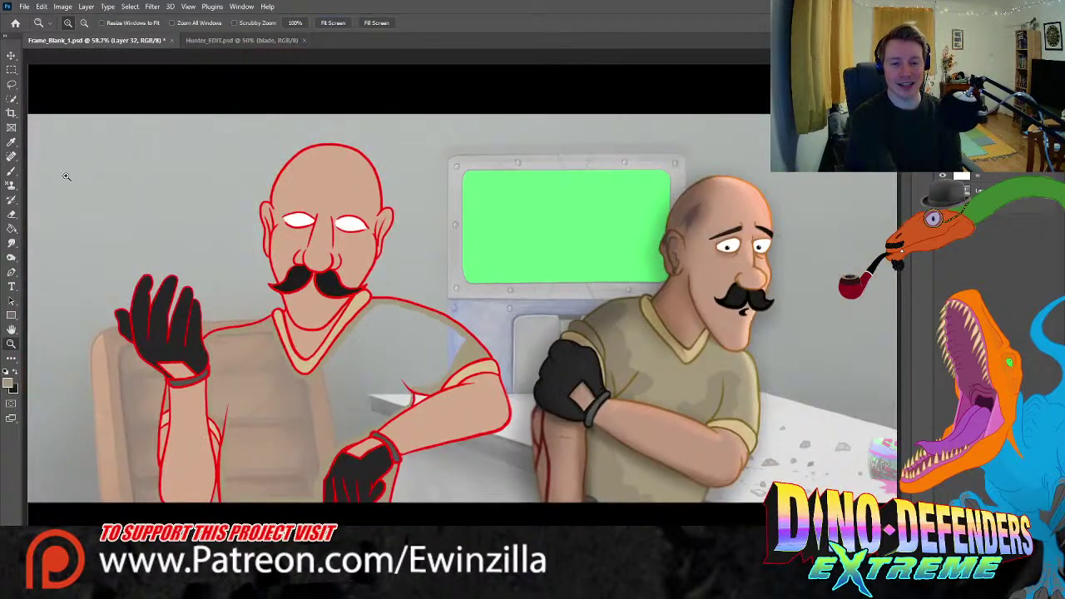
pyautogui.click(12, 229)
pyautogui.click(322, 416)
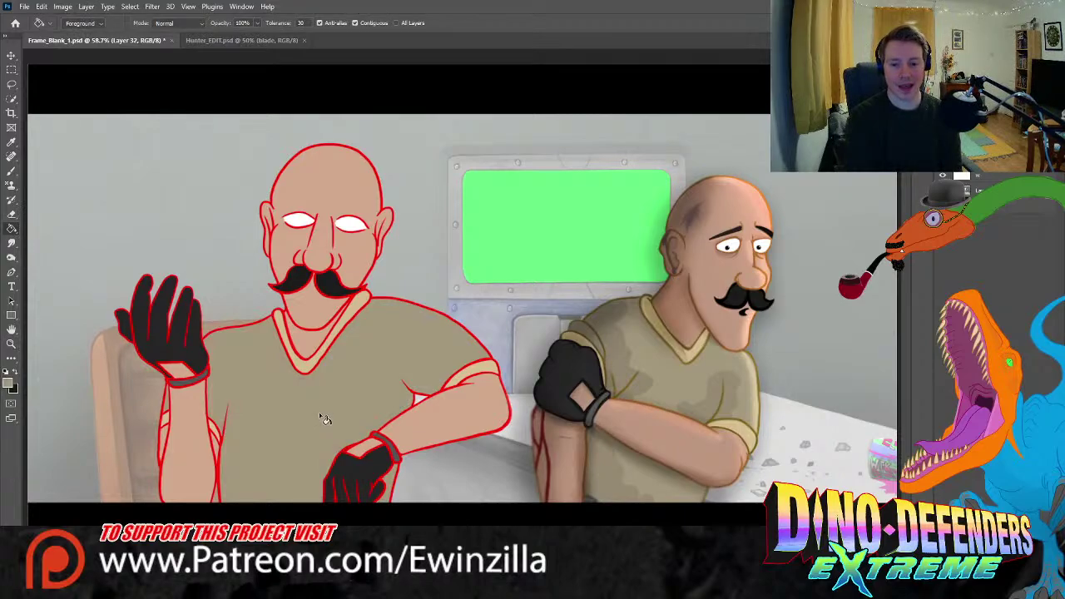
# - Show the white layer "w" behind the sketched figure to check the lower shirt and arm areas for unfilled gaps
pyautogui.click(12, 343)
pyautogui.moveTo(243, 509); pyautogui.dragTo(239, 509)
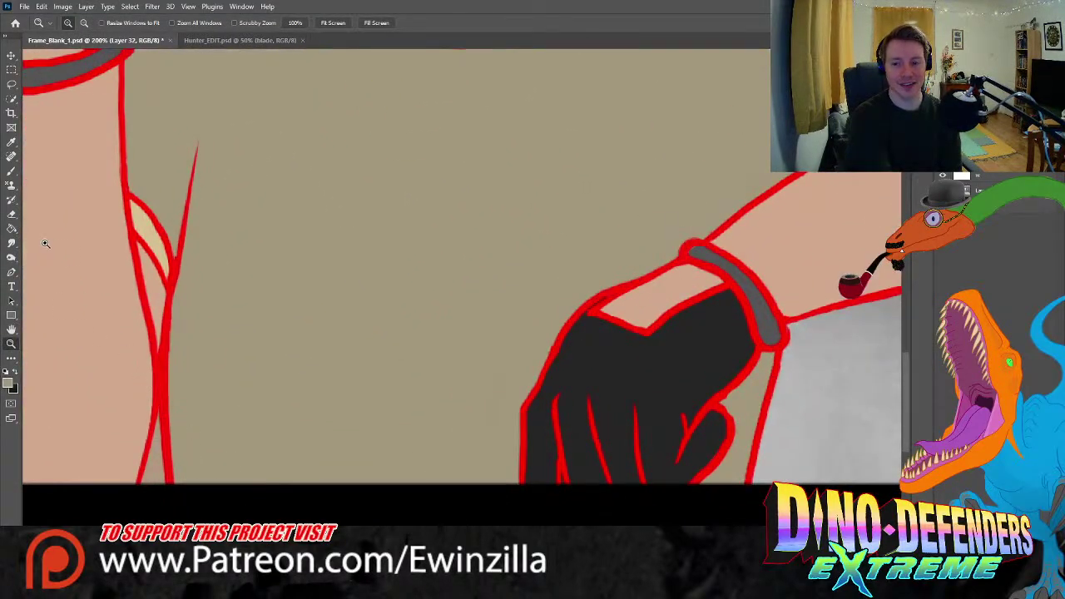
pyautogui.click(990, 175)
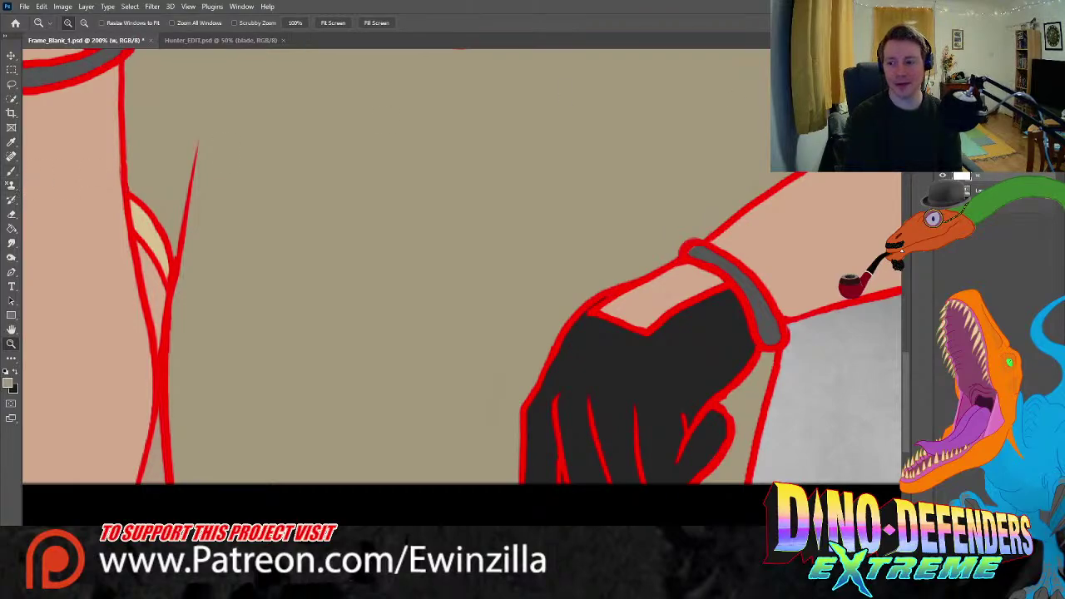
pyautogui.hotkey('ctrl', 'shift', 'd')
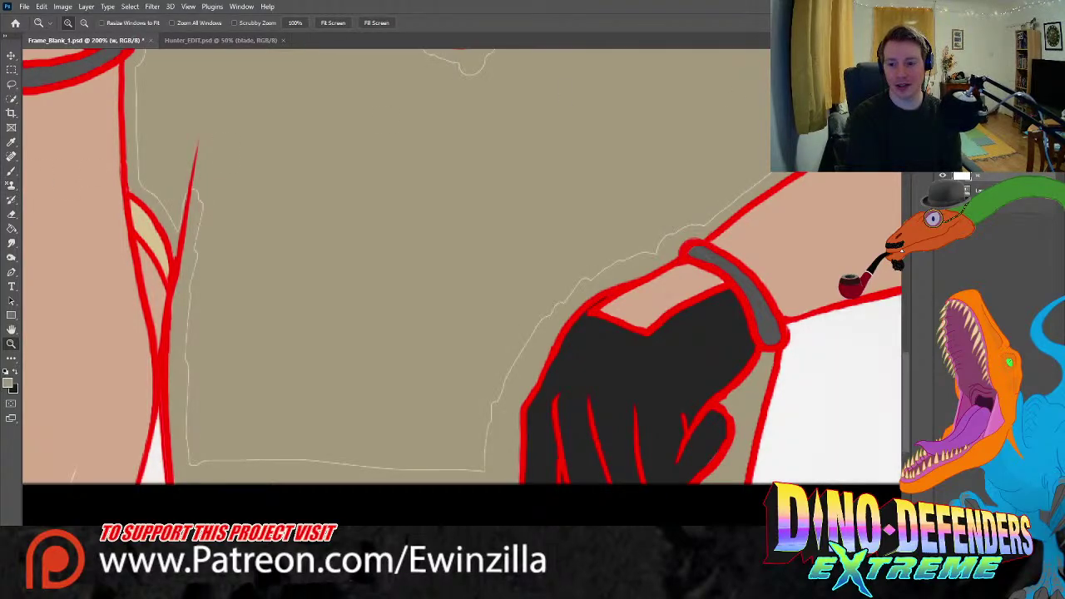
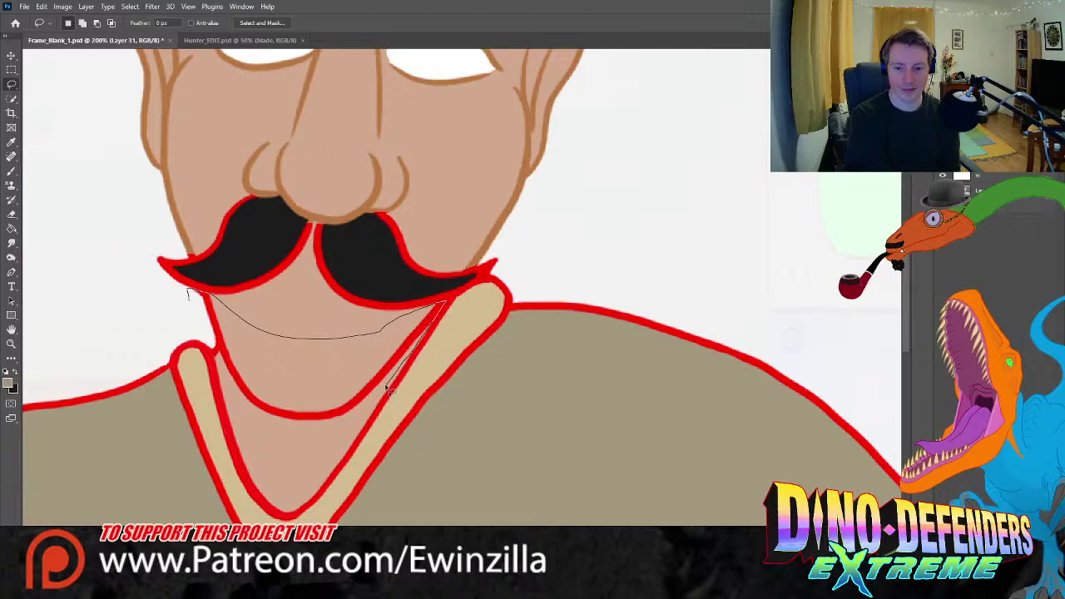
# - Lasso the red chin and jaw outline below the moustache, recolour it brown like the other face lines and deselect it
pyautogui.moveTo(325, 444)
pyautogui.mouseDown()
pyautogui.moveTo(277, 439)
pyautogui.moveTo(250, 423)
pyautogui.mouseUp()
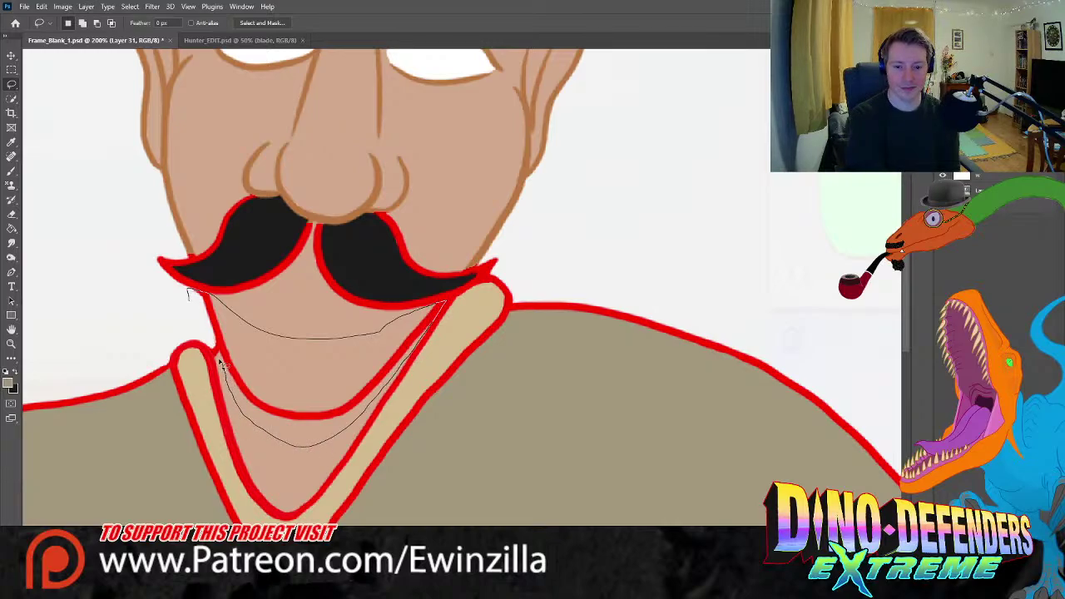
pyautogui.moveTo(208, 343); pyautogui.dragTo(191, 296)
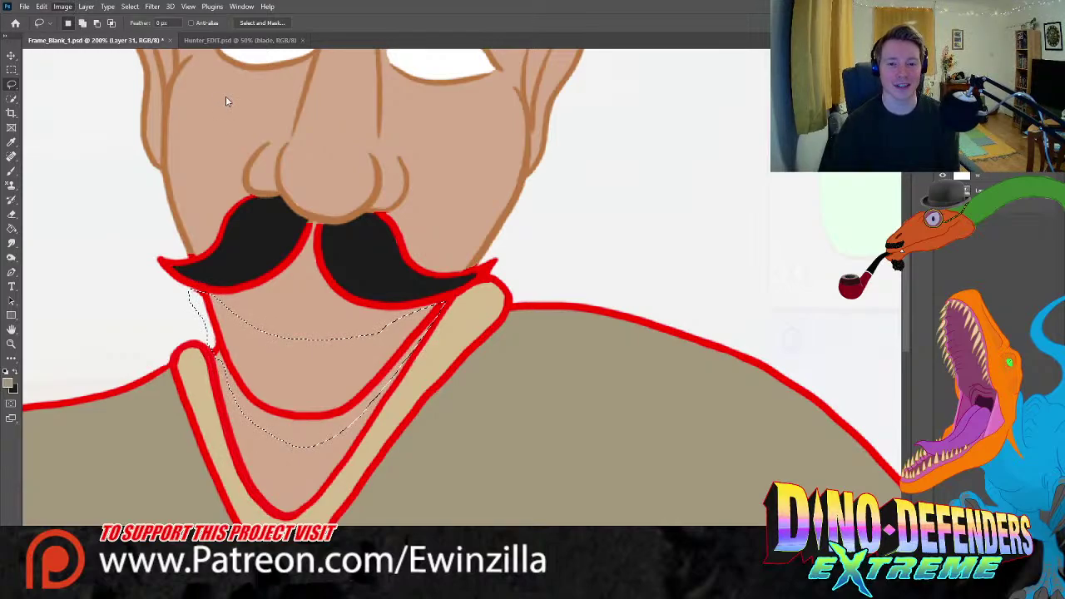
pyautogui.press('i')
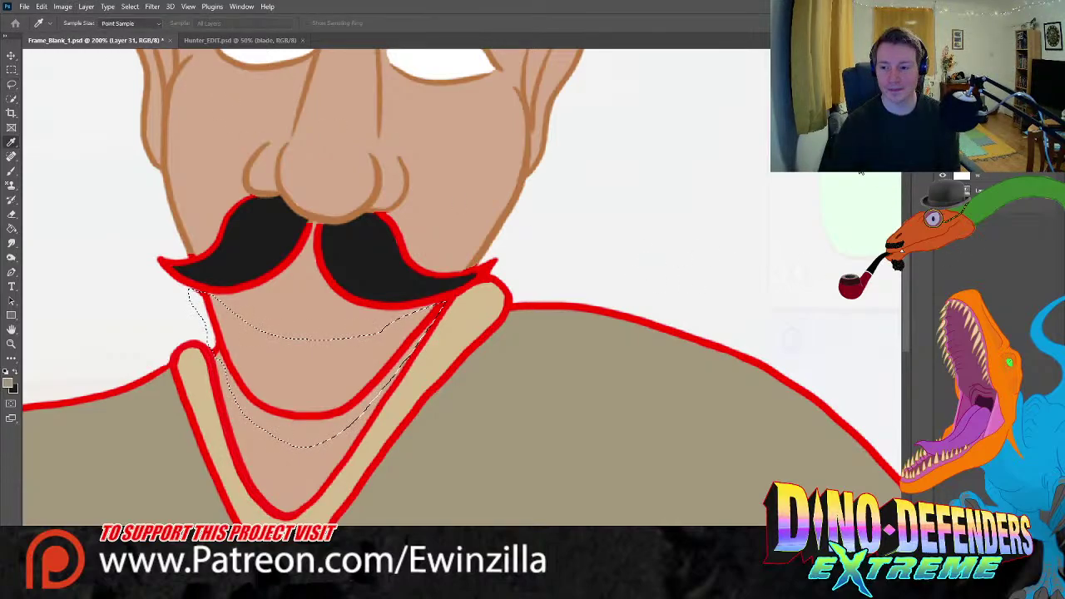
pyautogui.moveTo(861, 173); pyautogui.dragTo(827, 192)
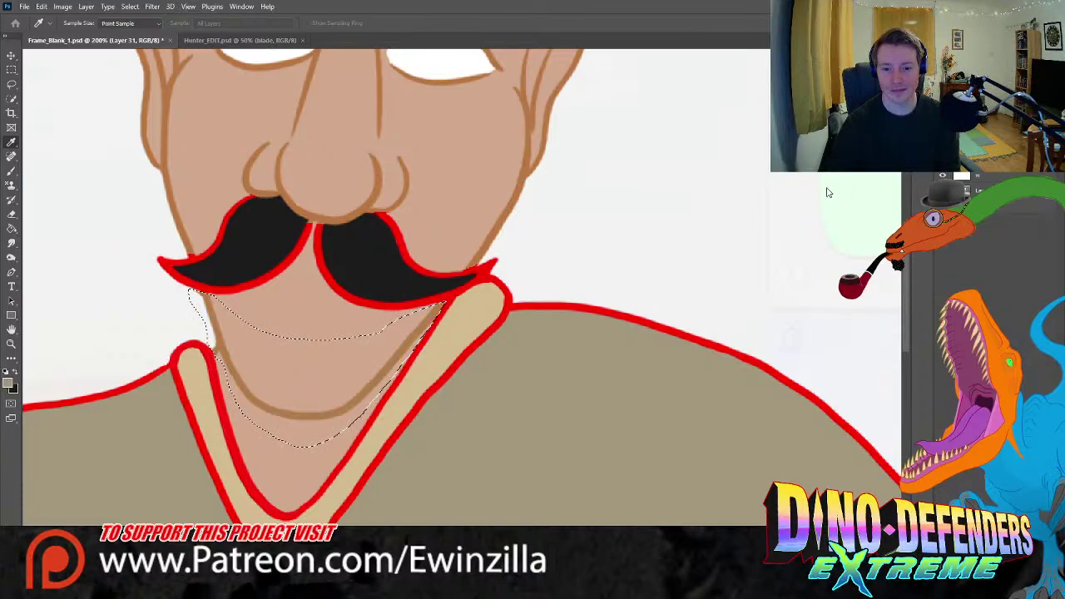
pyautogui.press('l')
pyautogui.hotkey('ctrl', 'd')
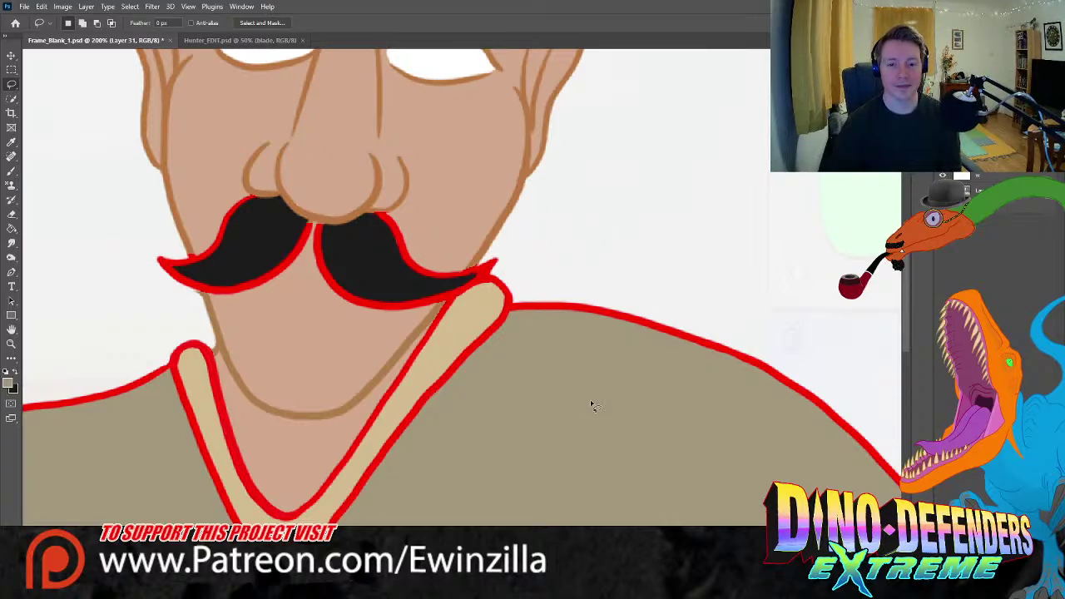
# - Lasso the moustache with its red outline, recolour the outline dark grey and clear the selection
pyautogui.click(11, 245)
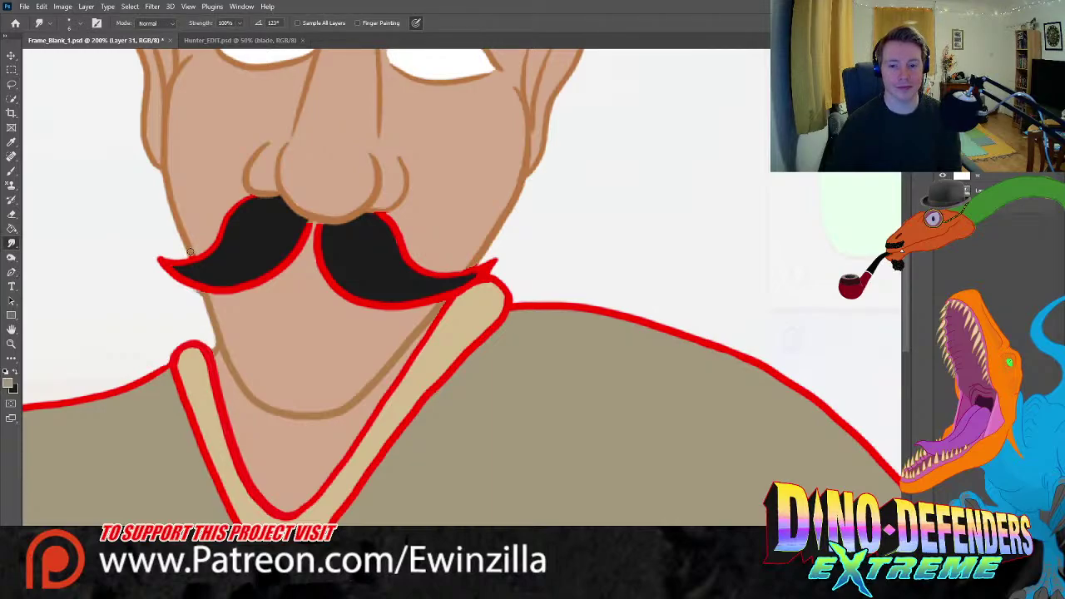
pyautogui.click(10, 86)
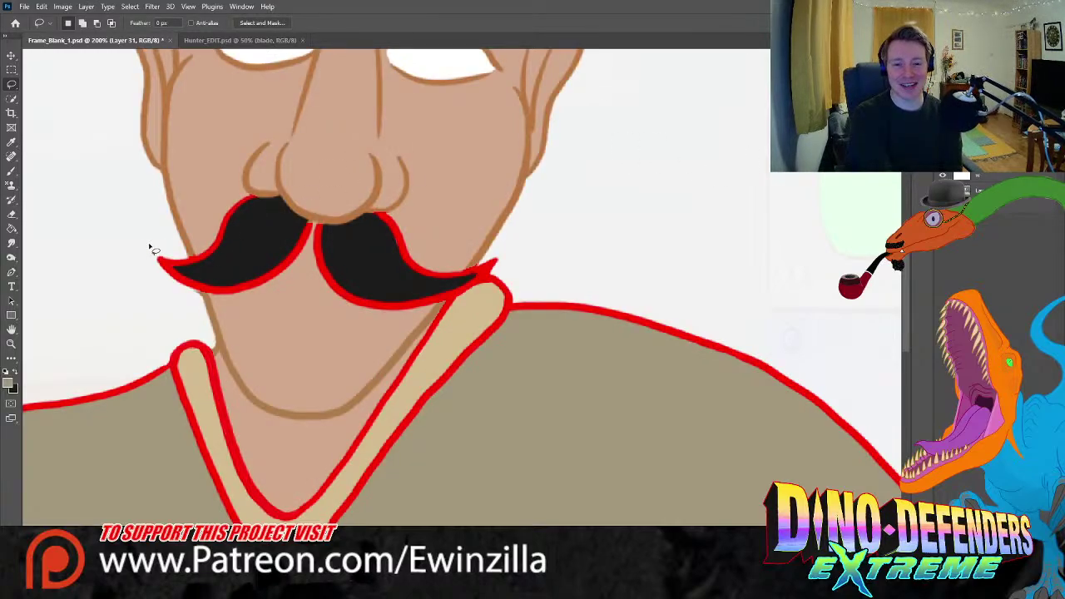
pyautogui.moveTo(169, 260)
pyautogui.mouseDown()
pyautogui.moveTo(222, 210)
pyautogui.moveTo(248, 197)
pyautogui.moveTo(290, 225)
pyautogui.moveTo(346, 238)
pyautogui.moveTo(390, 214)
pyautogui.moveTo(460, 270)
pyautogui.moveTo(509, 254)
pyautogui.moveTo(491, 283)
pyautogui.moveTo(363, 330)
pyautogui.moveTo(176, 290)
pyautogui.moveTo(135, 245)
pyautogui.mouseUp()
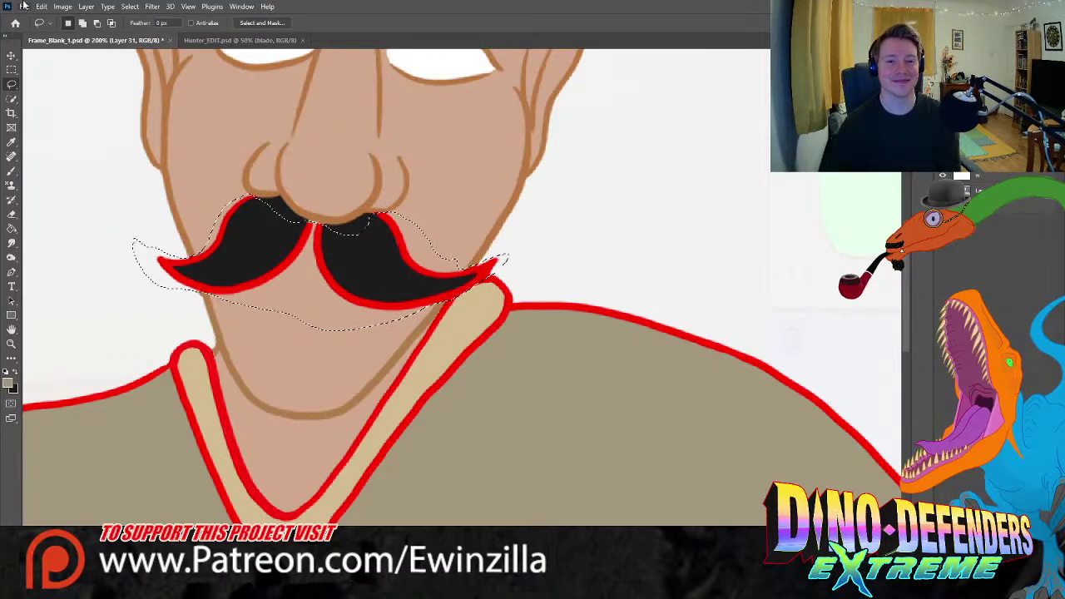
pyautogui.press('i')
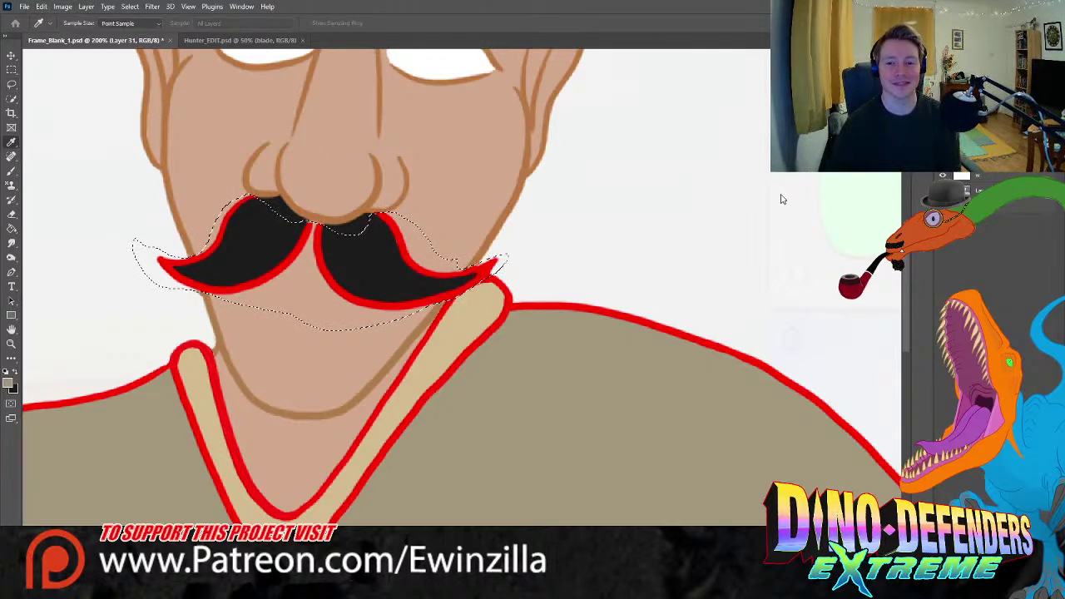
pyautogui.hotkey('ctrl', 'shift', 'u')
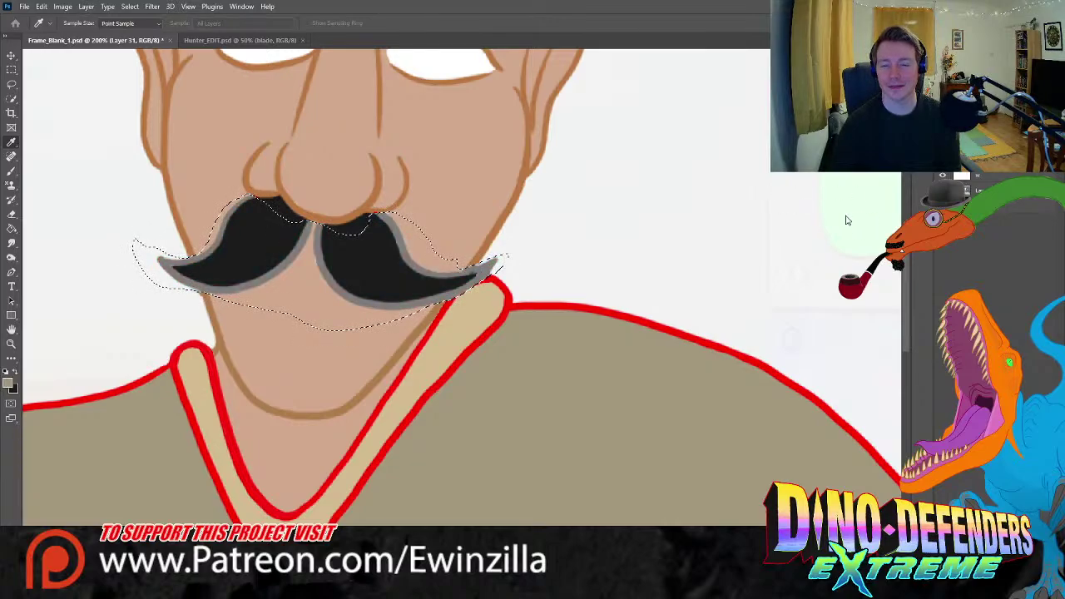
pyautogui.moveTo(858, 218); pyautogui.dragTo(840, 223)
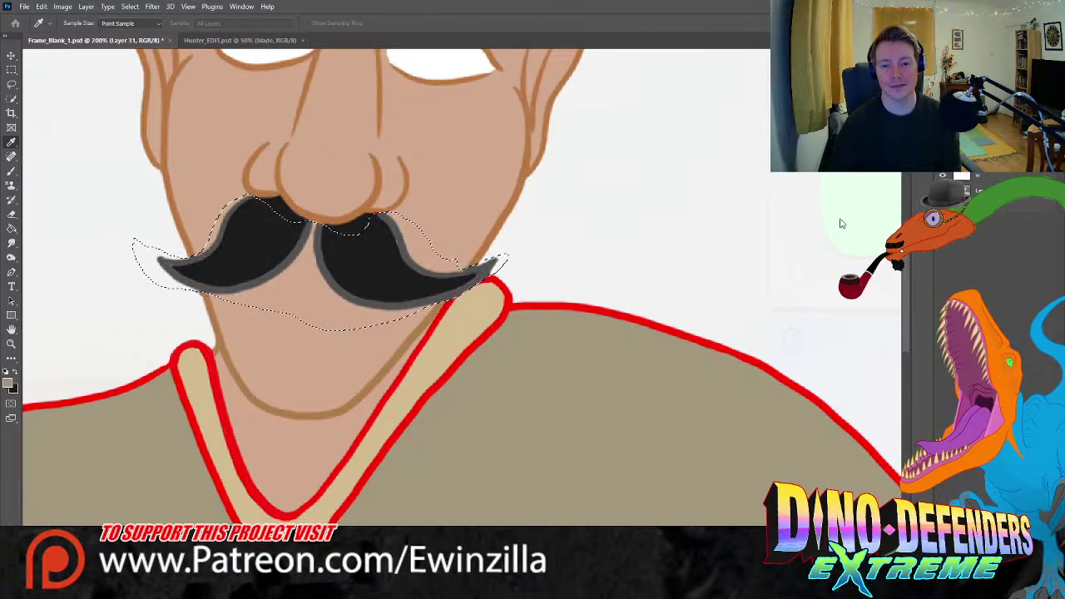
pyautogui.press('l')
pyautogui.scroll(1, 725, 340)
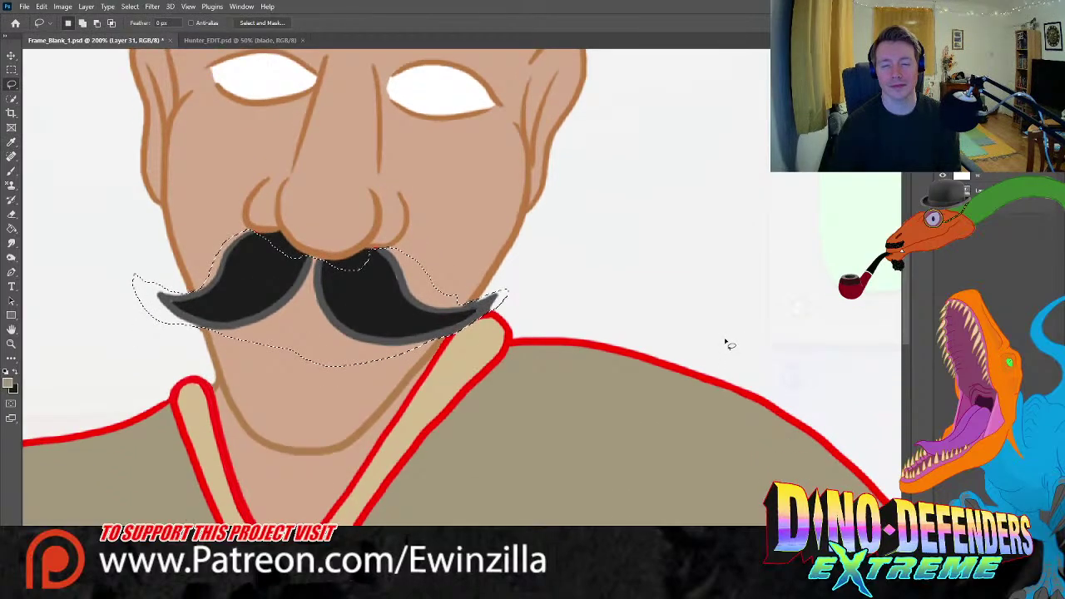
pyautogui.scroll(-2, 725, 344)
pyautogui.press('z')
pyautogui.click(341, 23)
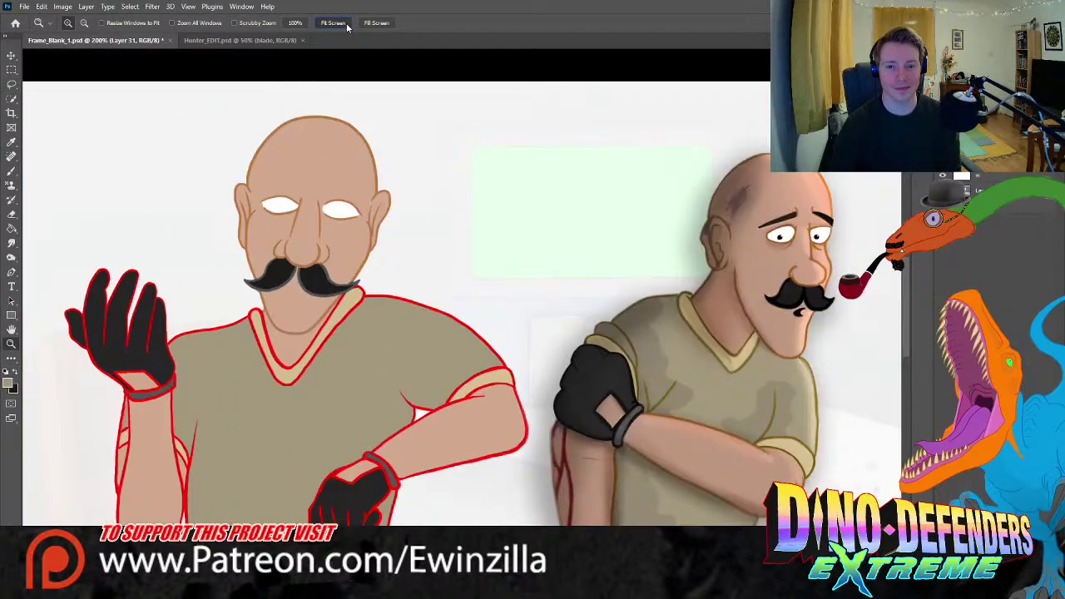
pyautogui.click(132, 343)
pyautogui.click(132, 344)
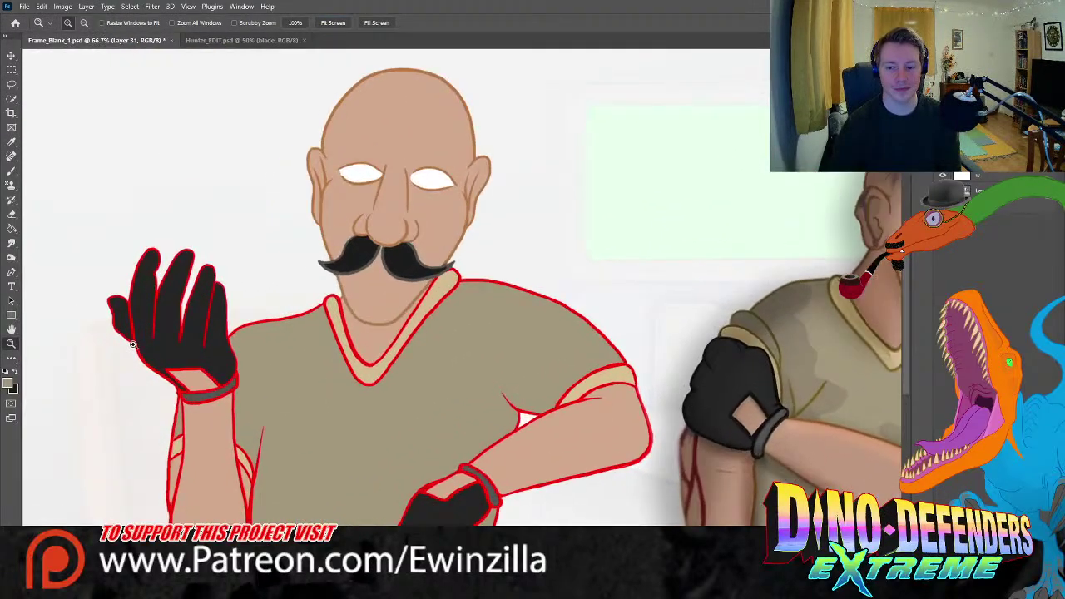
pyautogui.click(133, 343)
pyautogui.click(113, 345)
pyautogui.click(12, 84)
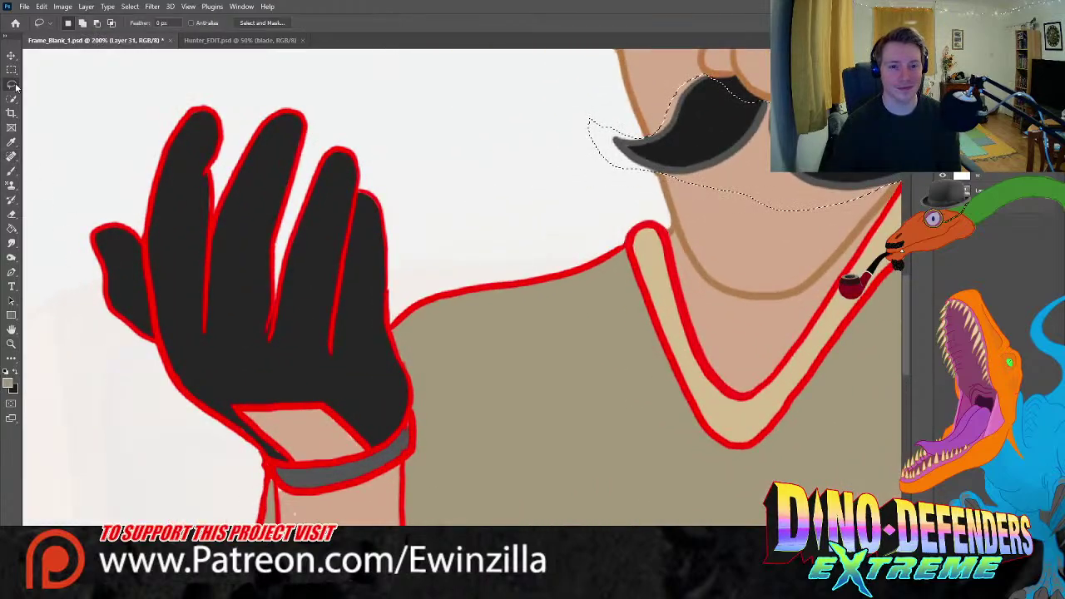
pyautogui.hotkey('ctrl', 'd')
# - Lasso the raised gloved hand including its wristband, recolour its red linework near-black and deselect it
pyautogui.scroll(-3, 93, 204)
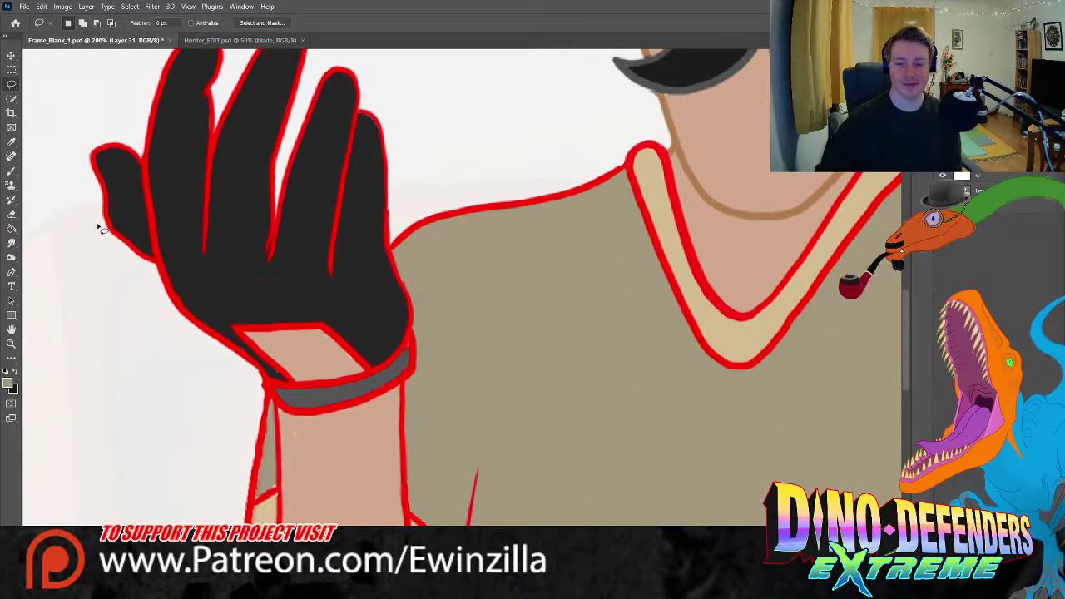
pyautogui.scroll(-3, 563, 233)
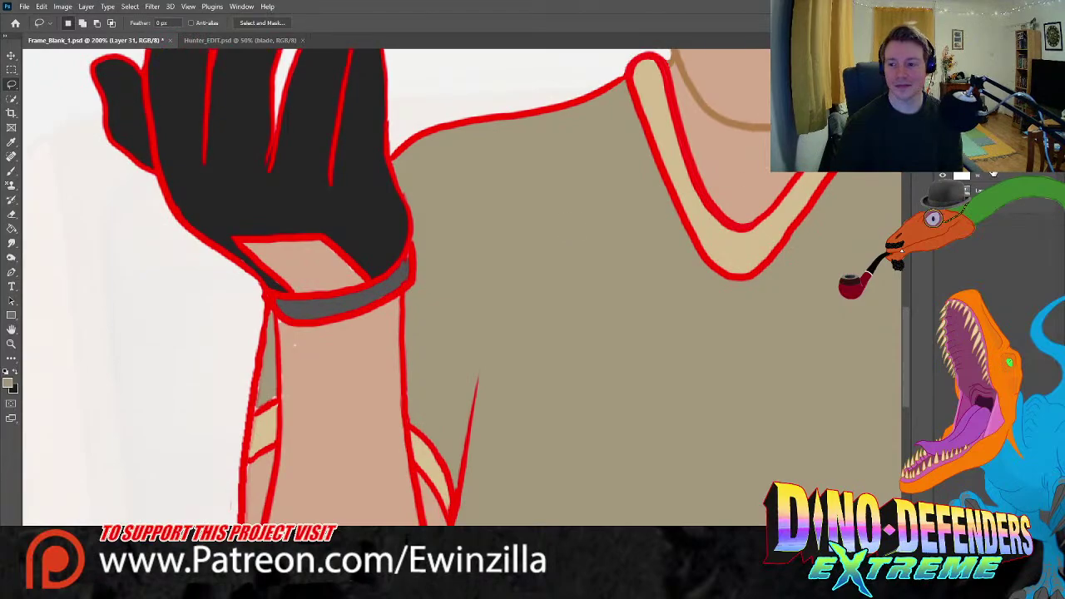
pyautogui.click(11, 242)
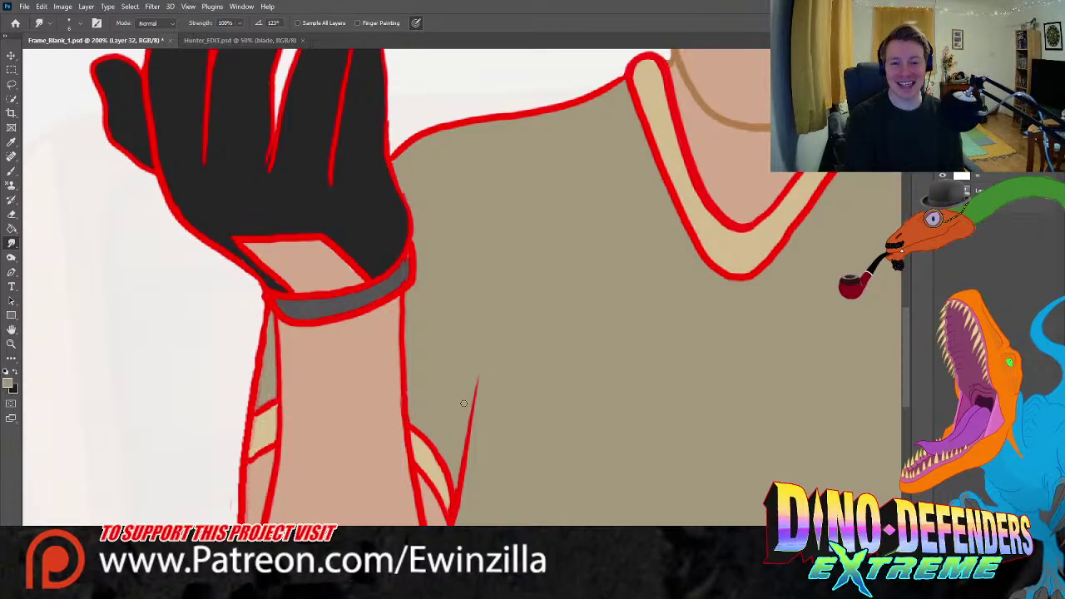
pyautogui.scroll(4, 466, 287)
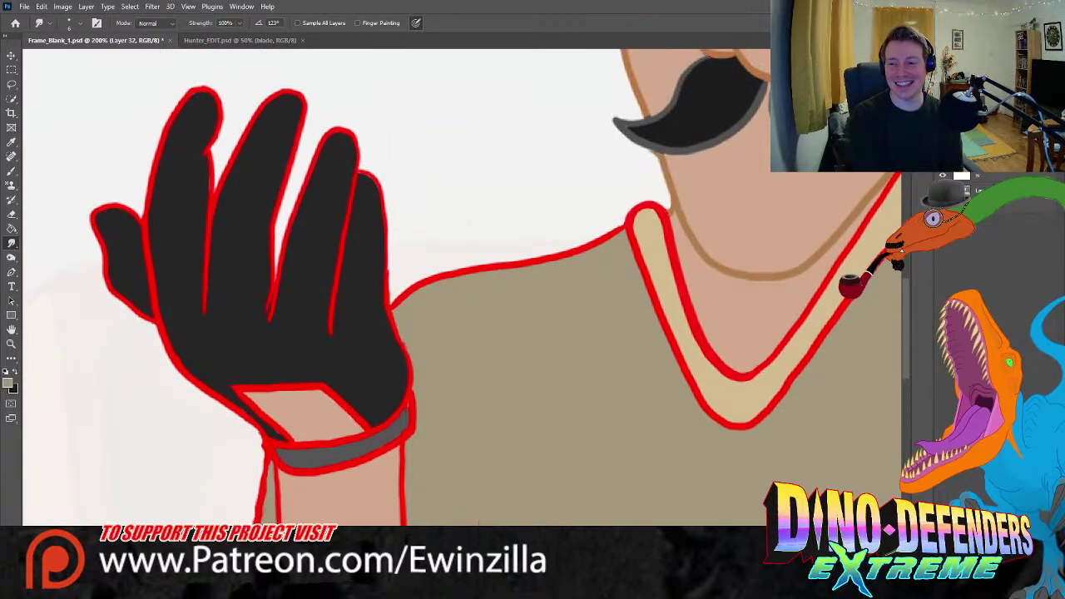
pyautogui.press('l')
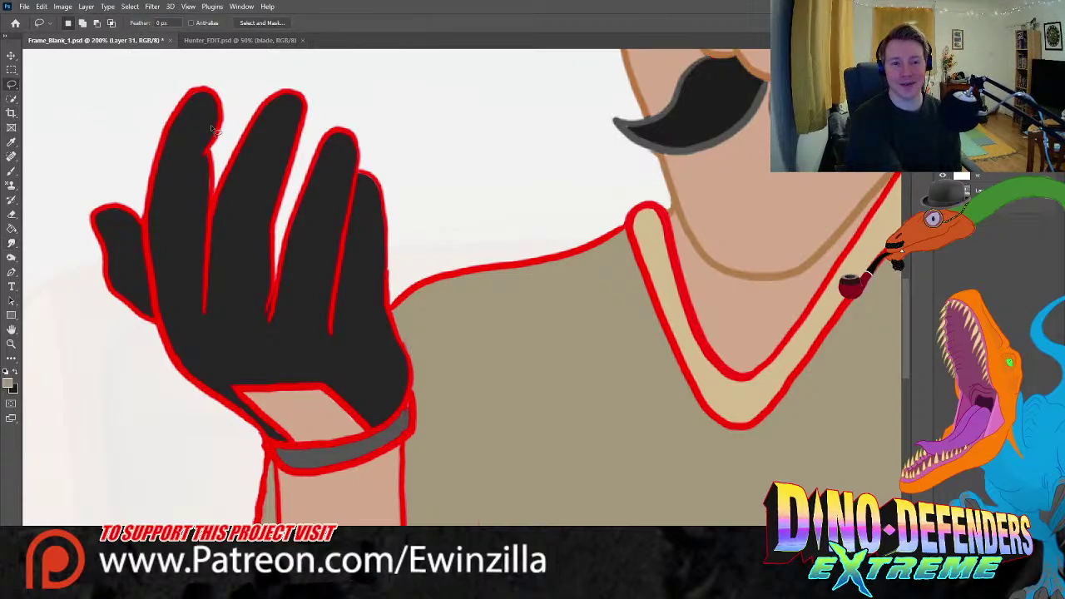
pyautogui.moveTo(409, 256)
pyautogui.mouseDown()
pyautogui.moveTo(395, 303)
pyautogui.moveTo(421, 353)
pyautogui.moveTo(425, 453)
pyautogui.moveTo(398, 456)
pyautogui.moveTo(333, 494)
pyautogui.moveTo(286, 486)
pyautogui.moveTo(243, 435)
pyautogui.moveTo(113, 357)
pyautogui.moveTo(76, 180)
pyautogui.moveTo(174, 64)
pyautogui.moveTo(371, 75)
pyautogui.moveTo(420, 200)
pyautogui.mouseUp()
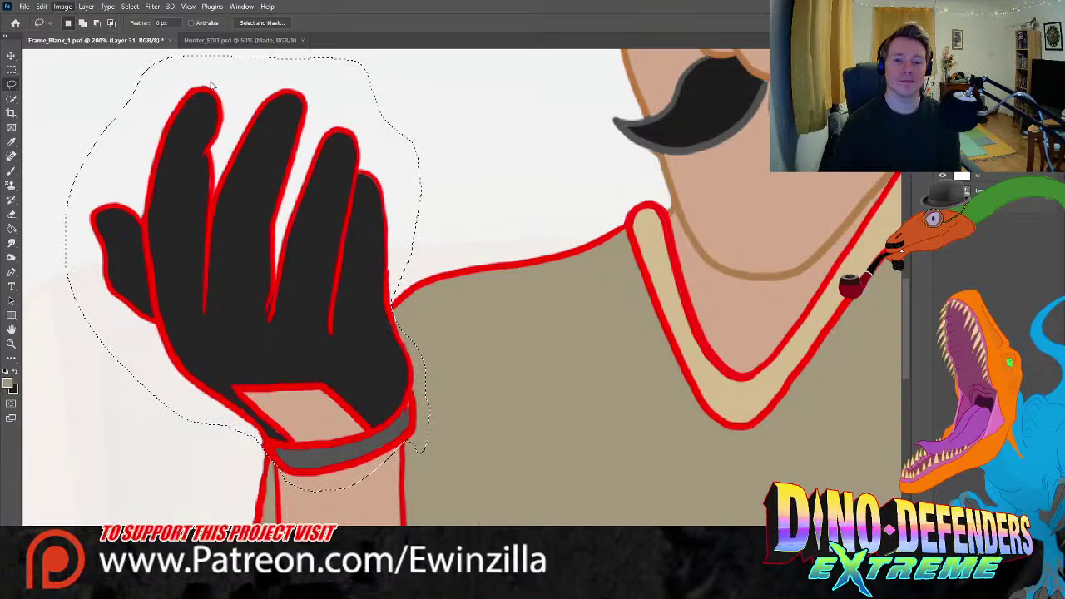
pyautogui.press('i')
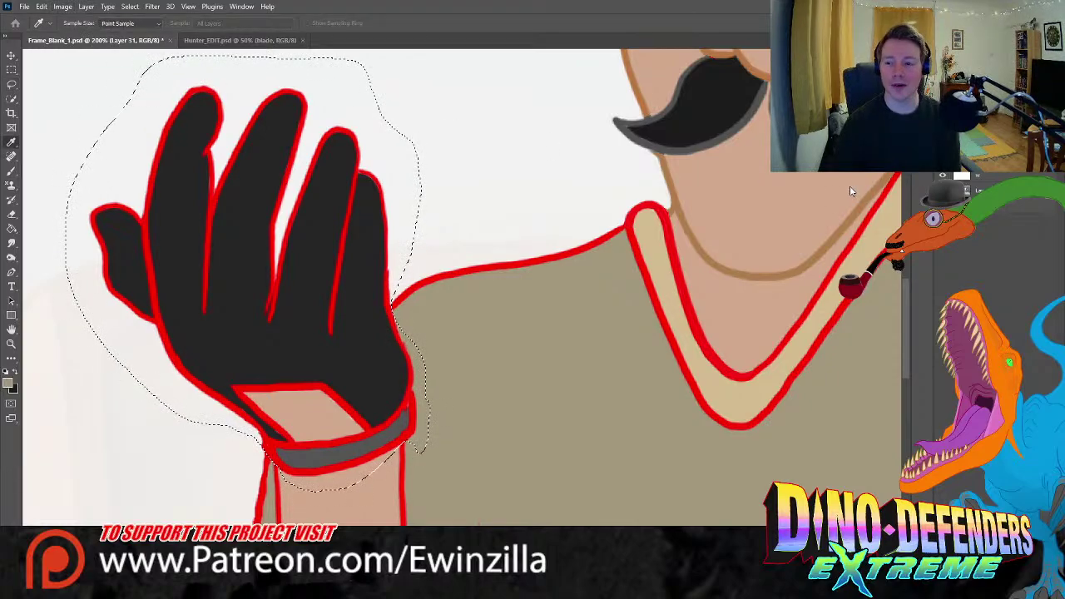
pyautogui.hotkey('alt', 'shift', 'BackSpace')
pyautogui.hotkey('alt', 'shift', 'BackSpace')
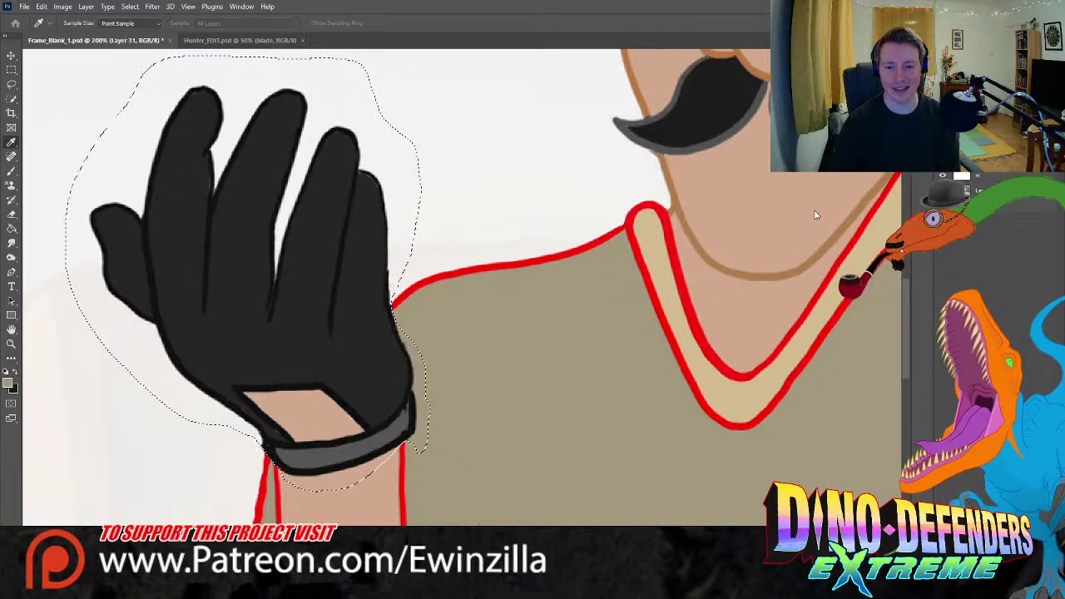
pyautogui.press('l')
pyautogui.hotkey('ctrl', 'd')
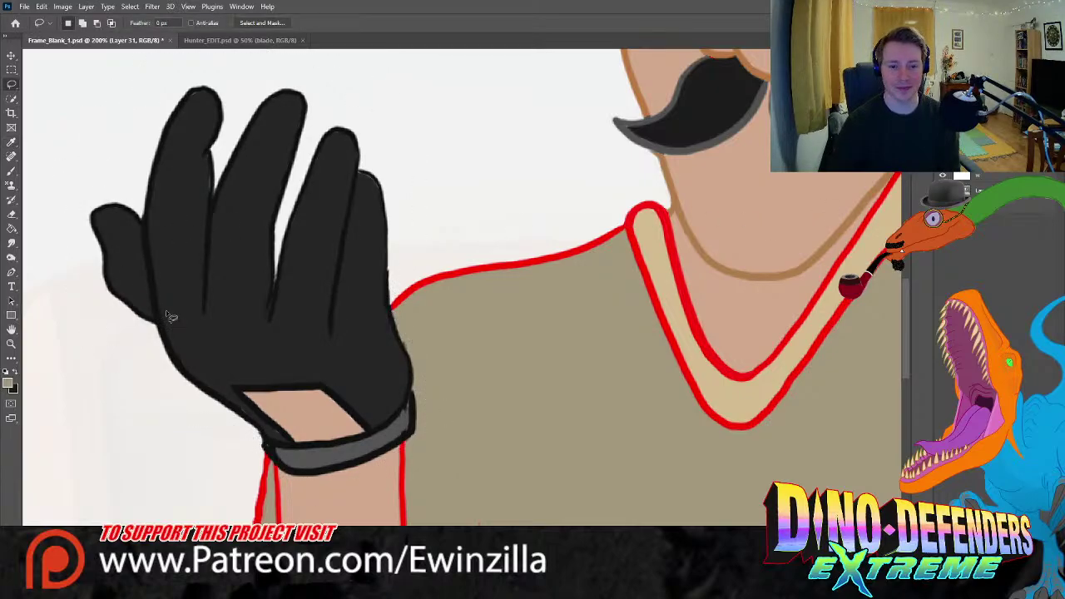
# - Lasso the lower gloved hand and its wristband, recolour their red lines near-black and deselect them
pyautogui.click(11, 343)
pyautogui.click(340, 23)
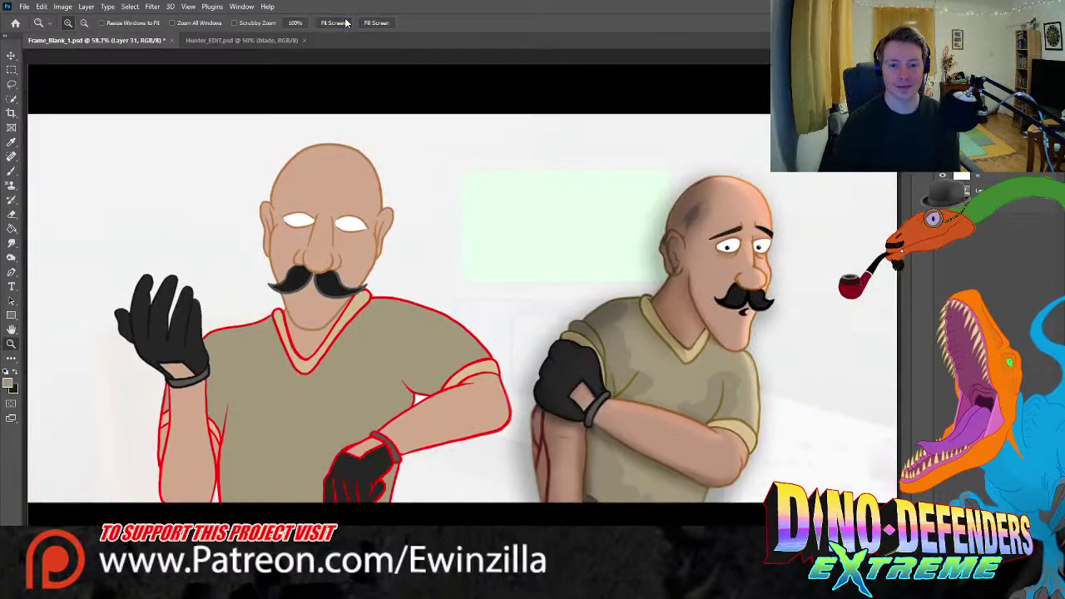
pyautogui.click(355, 509)
pyautogui.click(355, 510)
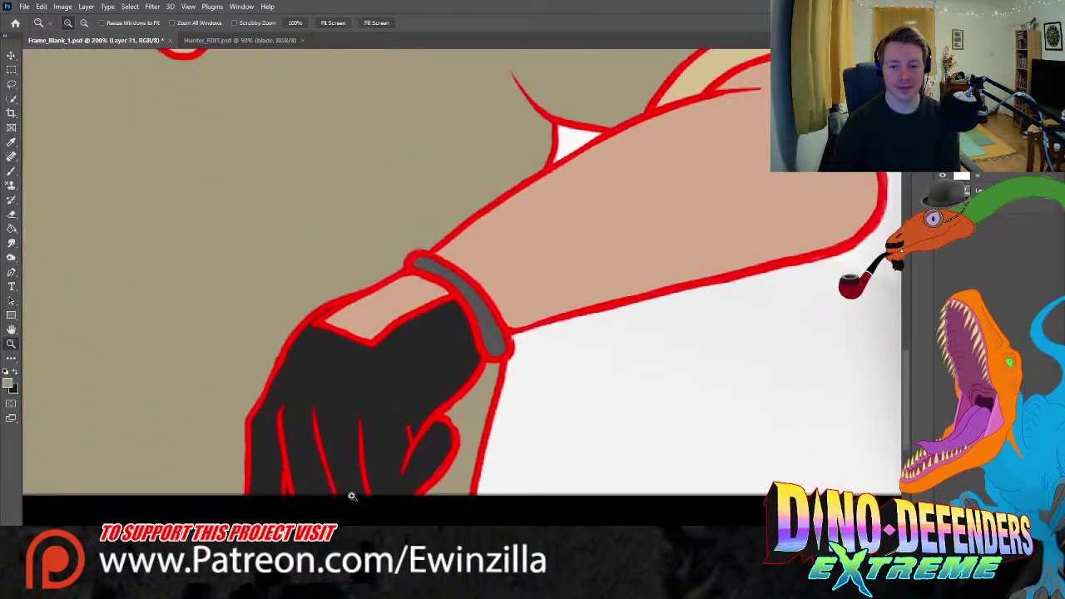
pyautogui.click(9, 87)
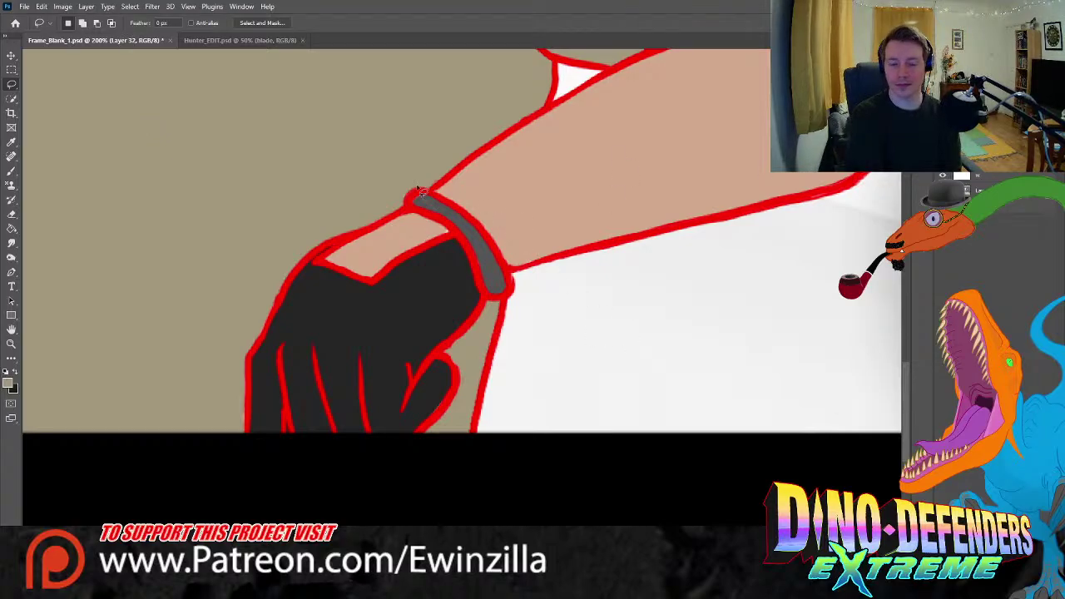
pyautogui.click(12, 242)
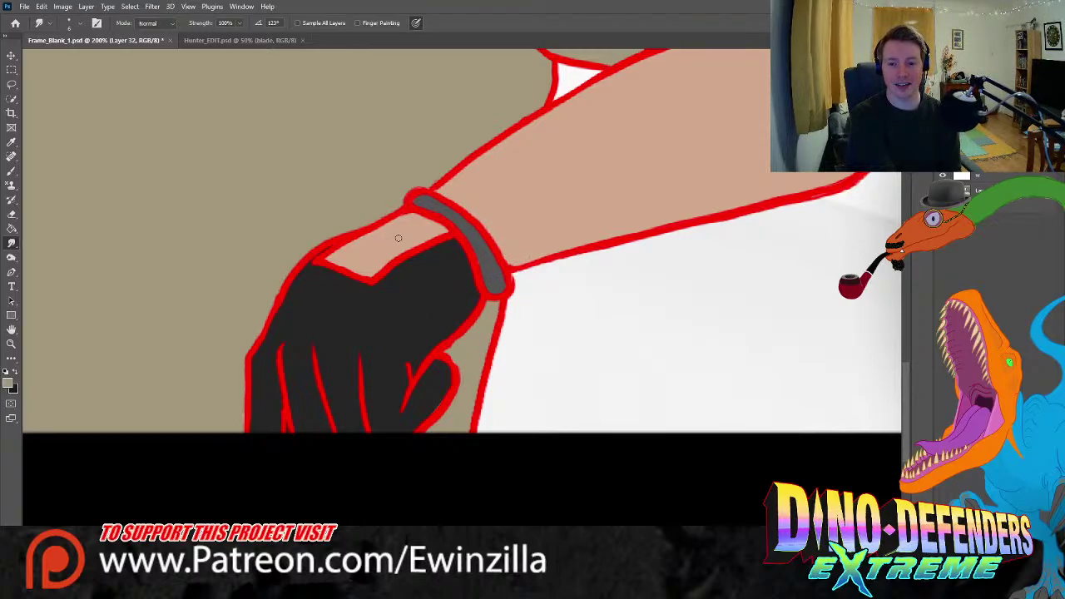
pyautogui.click(982, 125)
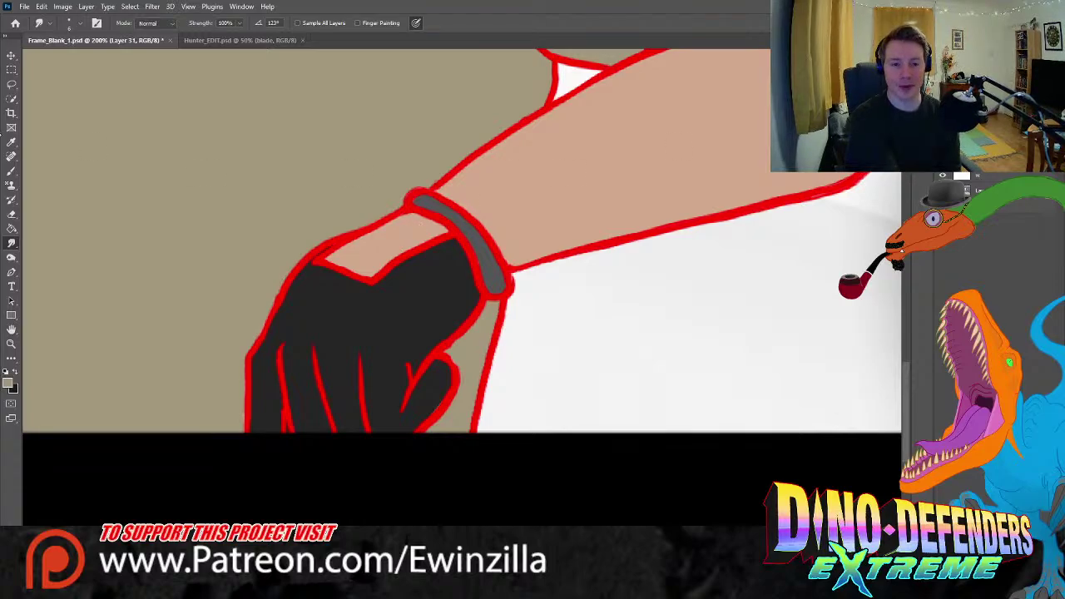
pyautogui.press('l')
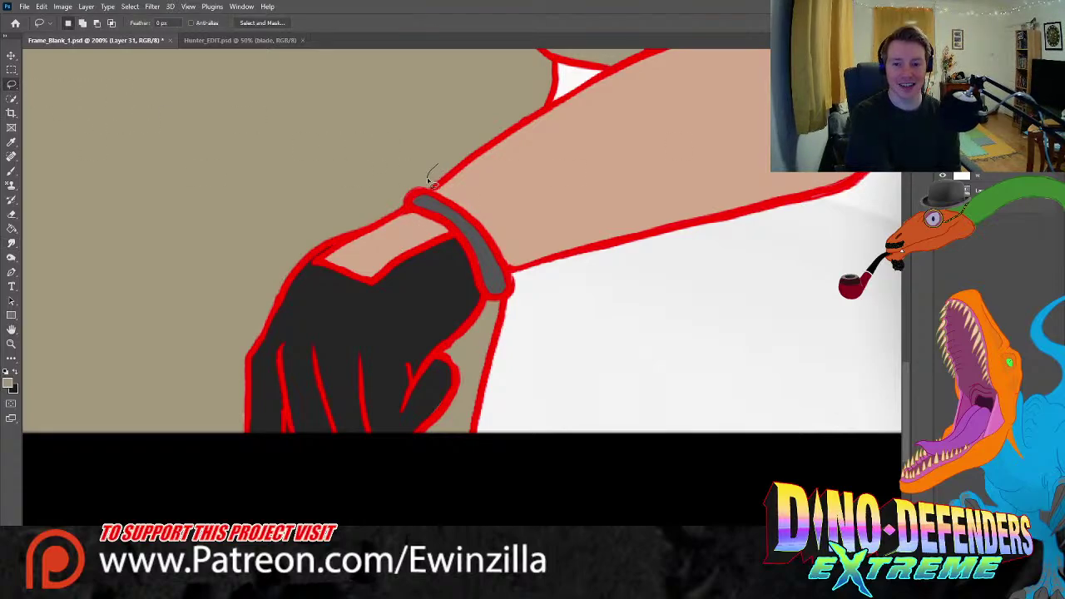
pyautogui.moveTo(431, 193)
pyautogui.mouseDown()
pyautogui.moveTo(482, 205)
pyautogui.moveTo(514, 234)
pyautogui.moveTo(508, 263)
pyautogui.moveTo(523, 298)
pyautogui.moveTo(499, 305)
pyautogui.moveTo(487, 328)
pyautogui.moveTo(437, 468)
pyautogui.moveTo(266, 522)
pyautogui.moveTo(180, 447)
pyautogui.moveTo(211, 321)
pyautogui.moveTo(285, 221)
pyautogui.moveTo(431, 163)
pyautogui.mouseUp()
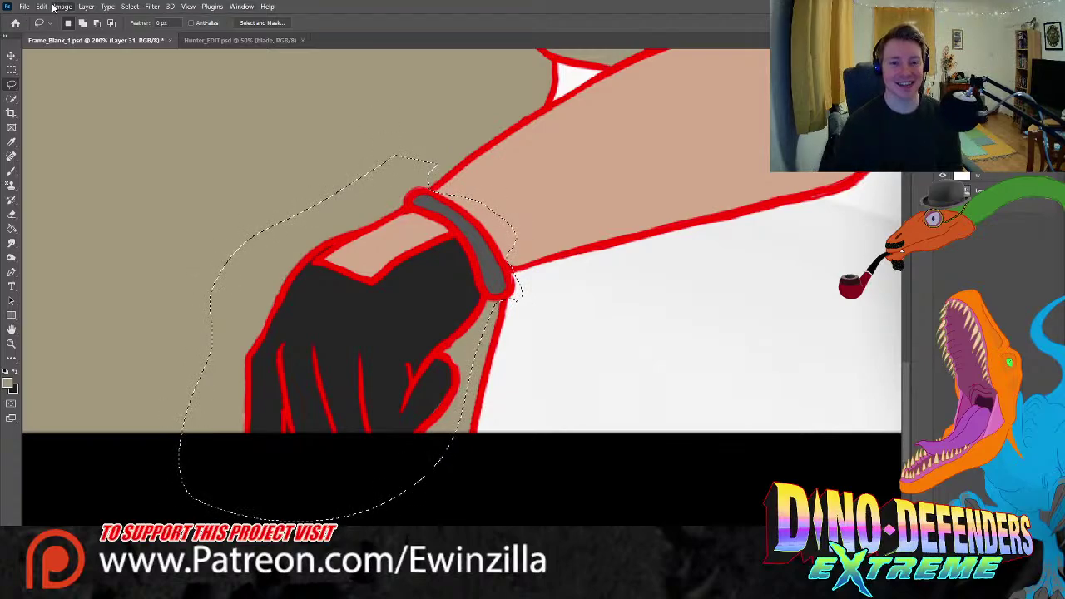
pyautogui.press('i')
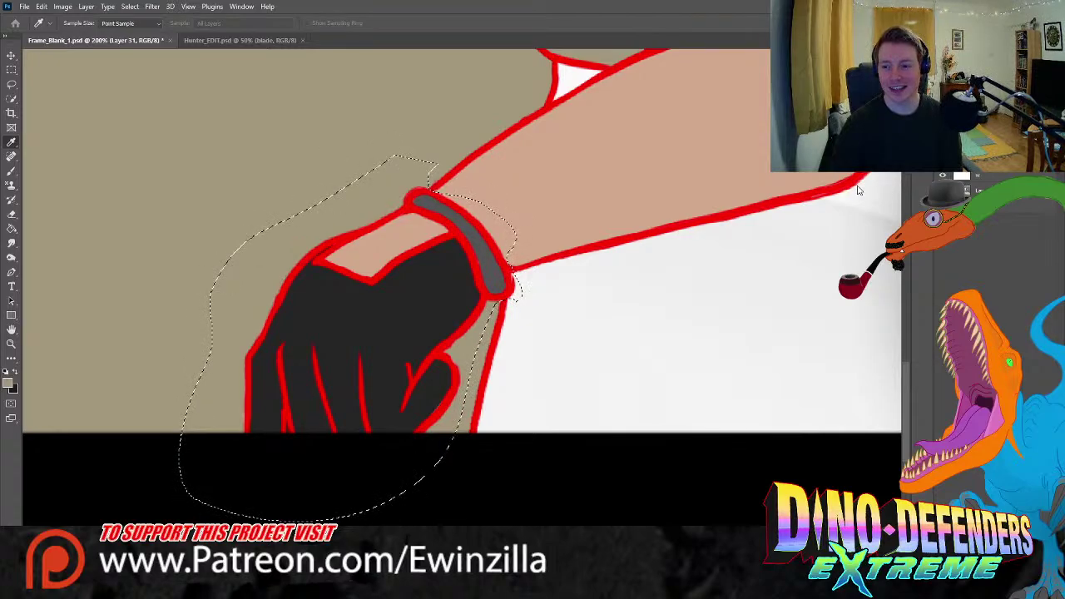
pyautogui.hotkey('shift', 'alt', 'BackSpace')
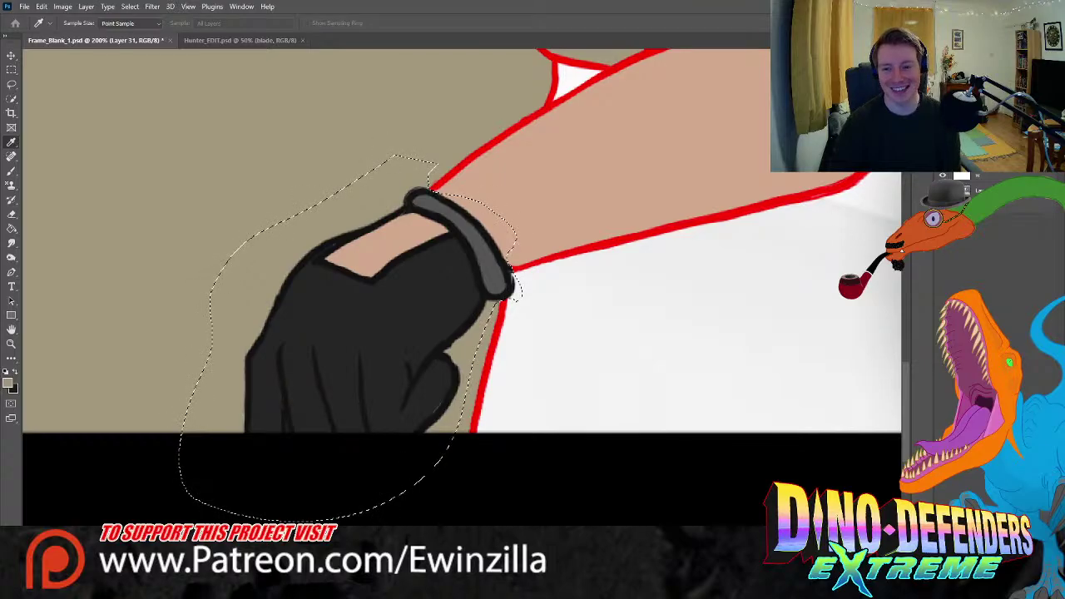
pyautogui.press('m')
pyautogui.hotkey('ctrl', 'd')
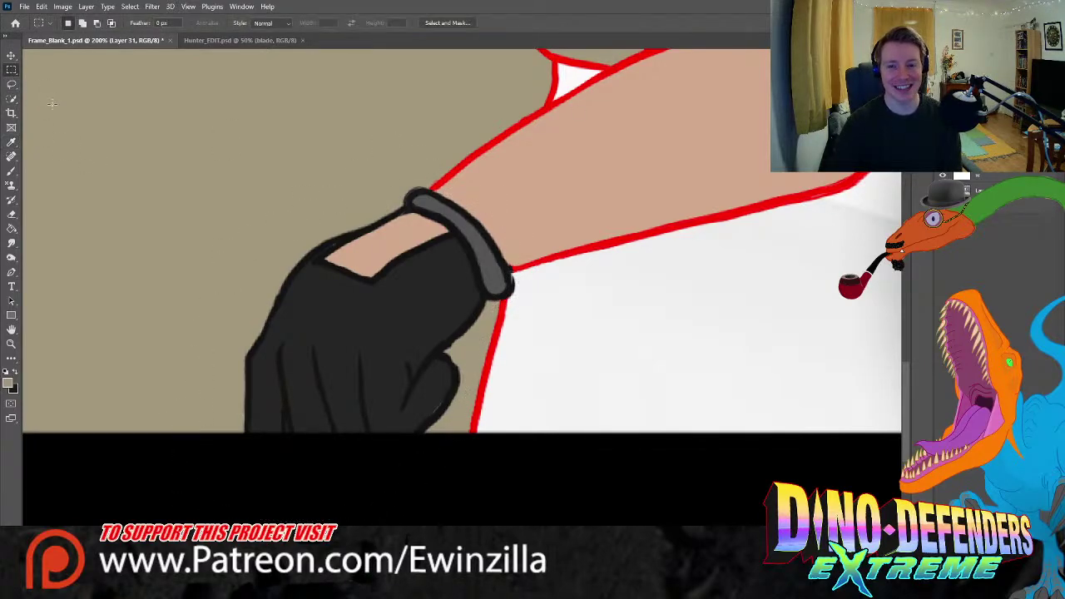
# - Smudge the lower glove's dark lines smooth along the skin opening and the wristband
pyautogui.click(10, 244)
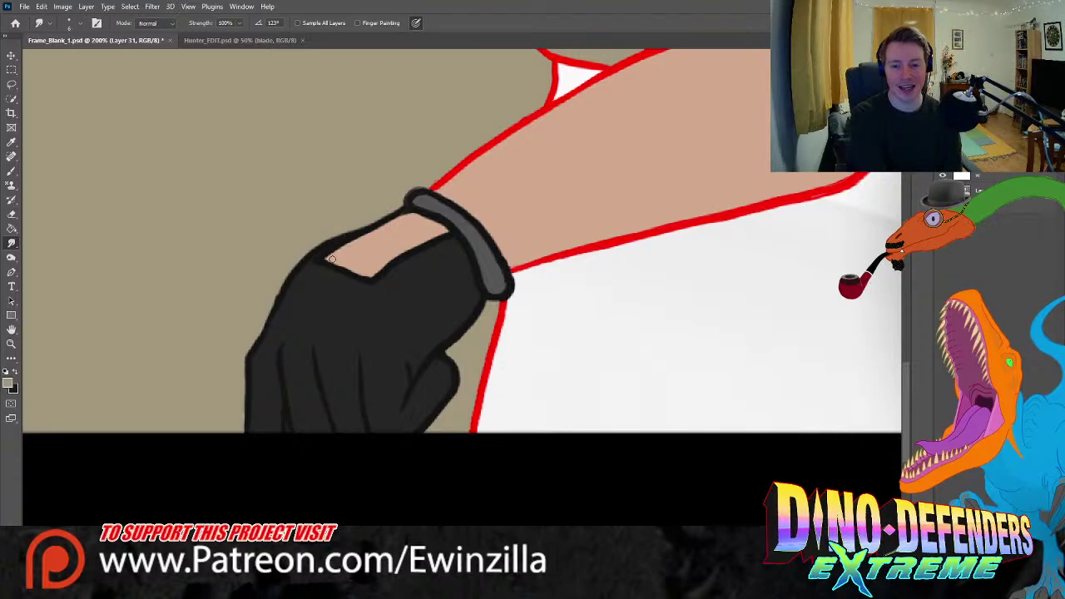
pyautogui.moveTo(330, 260); pyautogui.dragTo(378, 281)
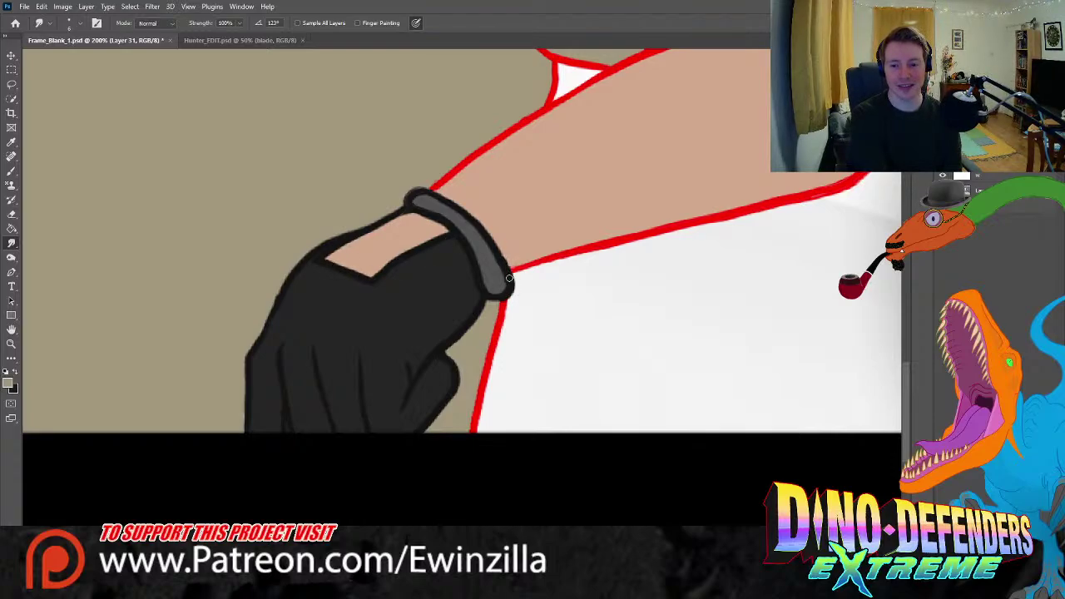
pyautogui.moveTo(480, 246)
pyautogui.mouseDown()
pyautogui.moveTo(499, 275)
pyautogui.moveTo(420, 199)
pyautogui.moveTo(409, 197)
pyautogui.moveTo(411, 208)
pyautogui.mouseUp()
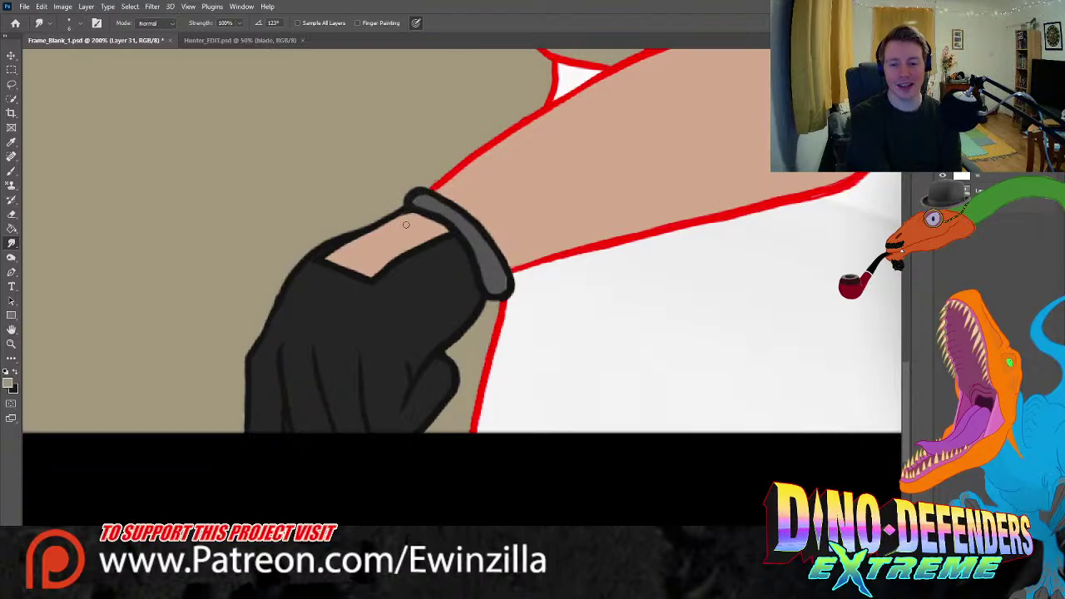
pyautogui.moveTo(314, 259); pyautogui.dragTo(269, 314)
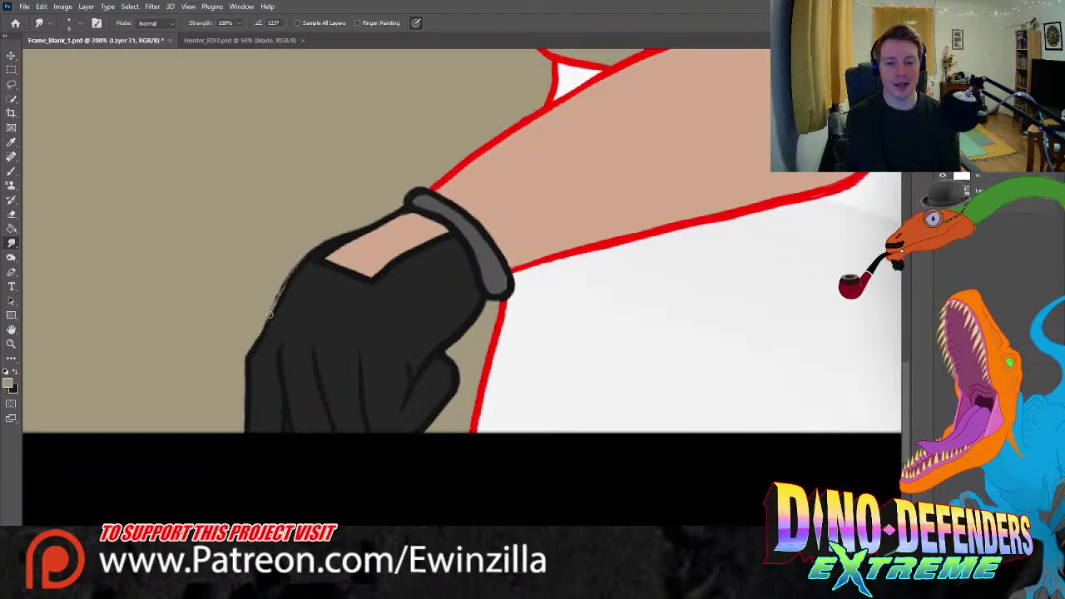
pyautogui.hotkey('ctrl', 'z')
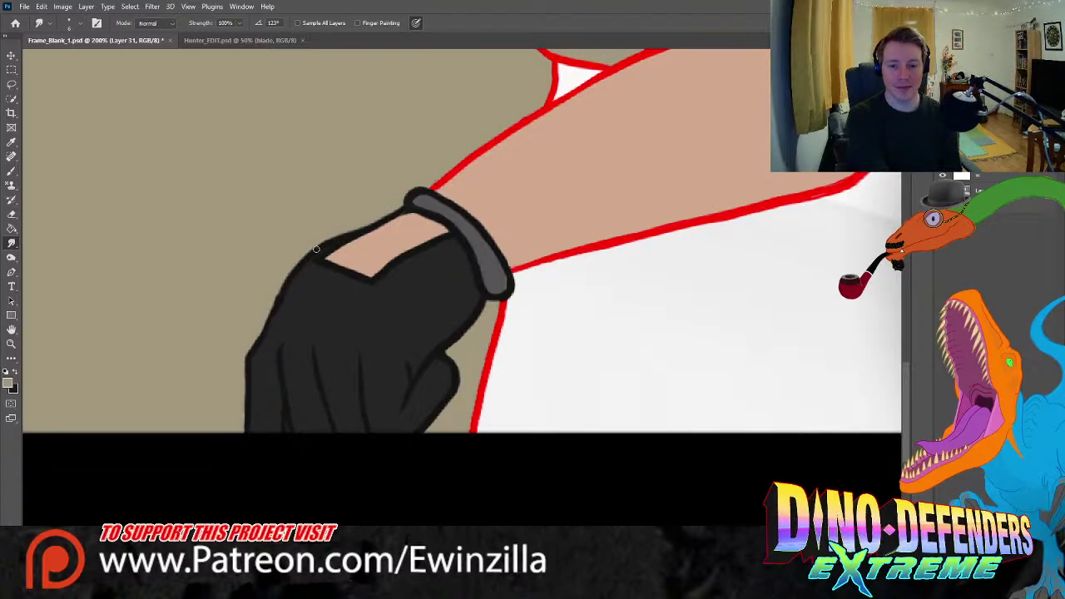
pyautogui.moveTo(316, 248); pyautogui.dragTo(245, 354)
pyautogui.hotkey('ctrl', 'z')
pyautogui.moveTo(332, 242)
pyautogui.mouseDown()
pyautogui.moveTo(284, 289)
pyautogui.moveTo(254, 350)
pyautogui.mouseUp()
pyautogui.hotkey('ctrl', 'z')
pyautogui.moveTo(317, 249)
pyautogui.mouseDown()
pyautogui.moveTo(292, 269)
pyautogui.moveTo(266, 321)
pyautogui.mouseUp()
pyautogui.hotkey('ctrl', 'z')
pyautogui.hotkey('ctrl', 'z')
# - Smudge the lower glove's outer outline smooth between the skin opening and the knuckles, redoing the stroke once
pyautogui.moveTo(275, 293); pyautogui.dragTo(259, 324)
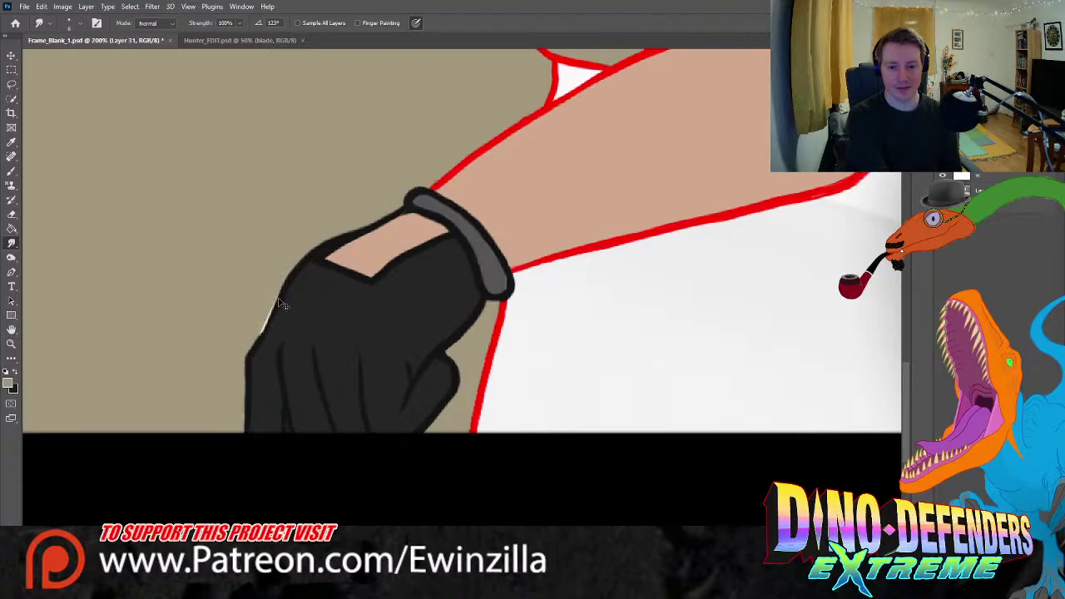
pyautogui.hotkey('ctrl', 'z')
pyautogui.moveTo(285, 280); pyautogui.dragTo(263, 327)
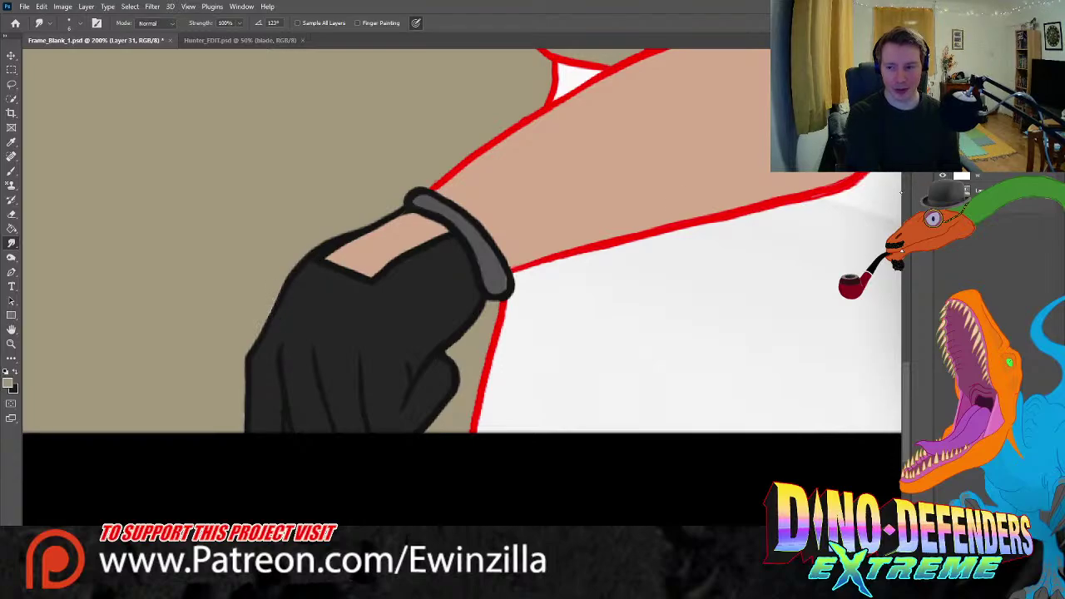
# - Lasso the raised forearm below the wristband, recolour its red outline light brown and clear the selection
pyautogui.hotkey('ctrl', 'shift', 'alt', 'n')
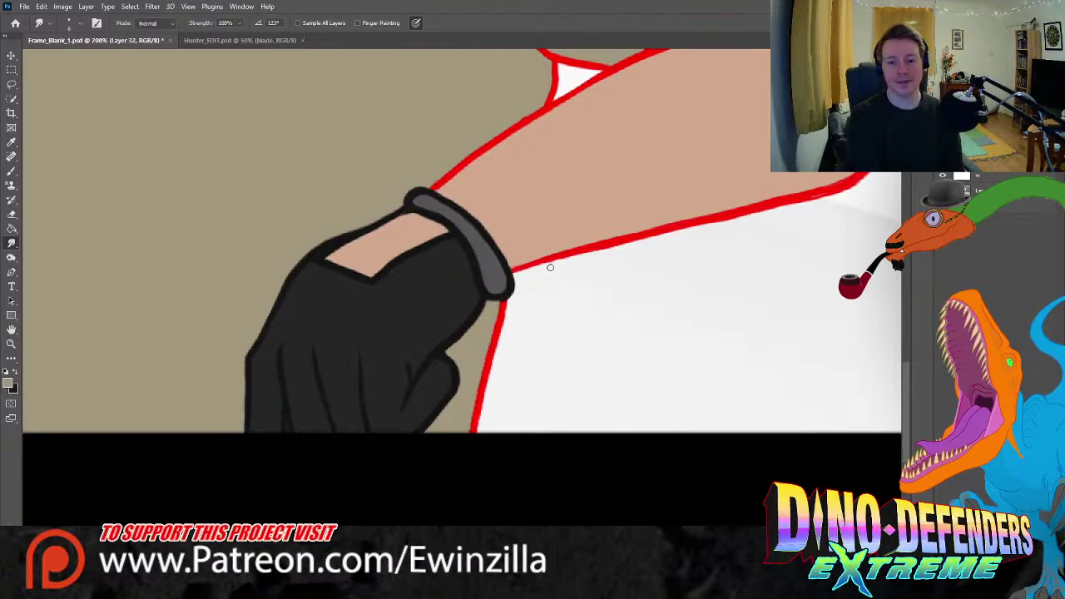
pyautogui.press('z')
pyautogui.click(326, 25)
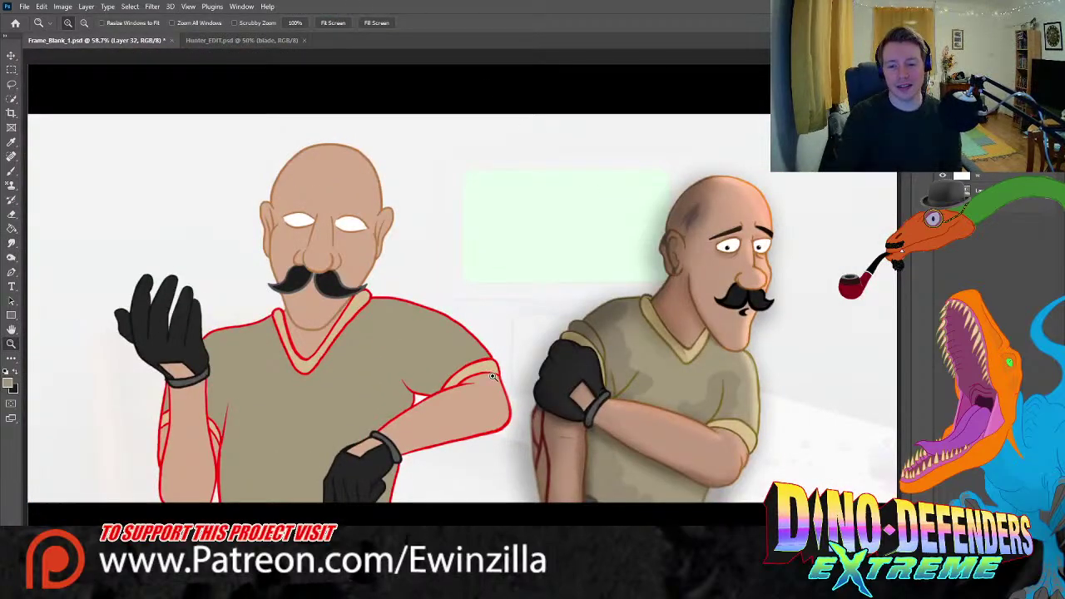
pyautogui.hotkey('ctrl', '1')
pyautogui.scroll(-5, 315, 387)
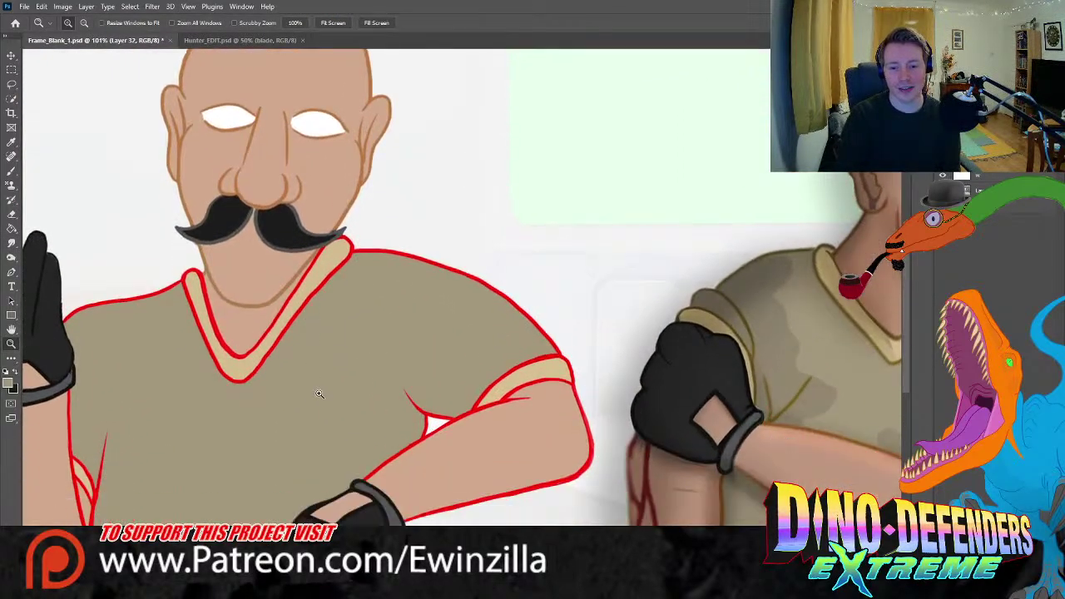
pyautogui.hscroll(-5, 462, 287)
pyautogui.scroll(-2, 462, 287)
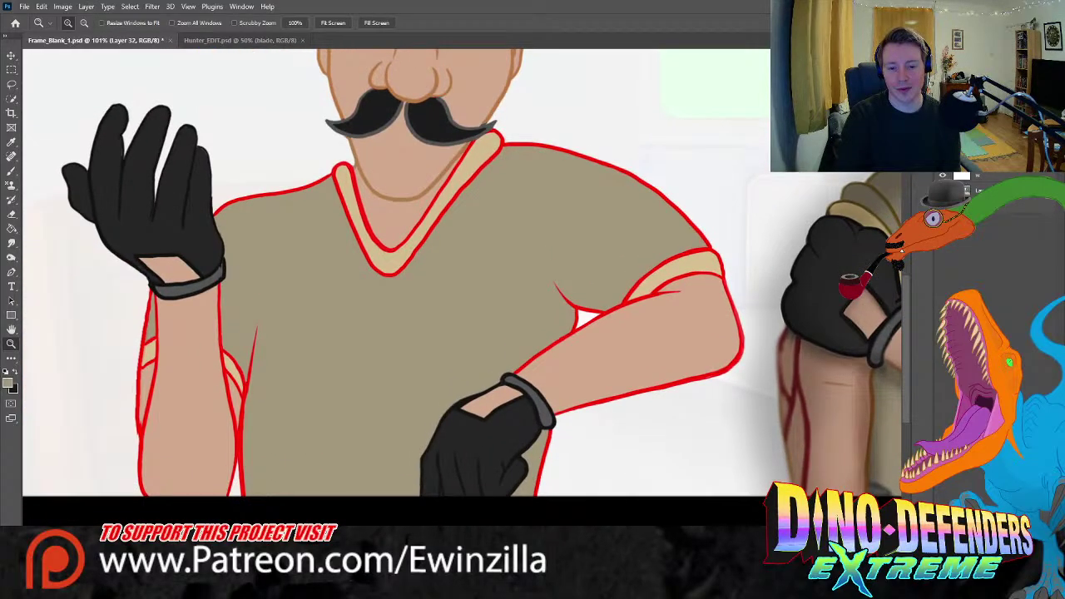
pyautogui.click(11, 85)
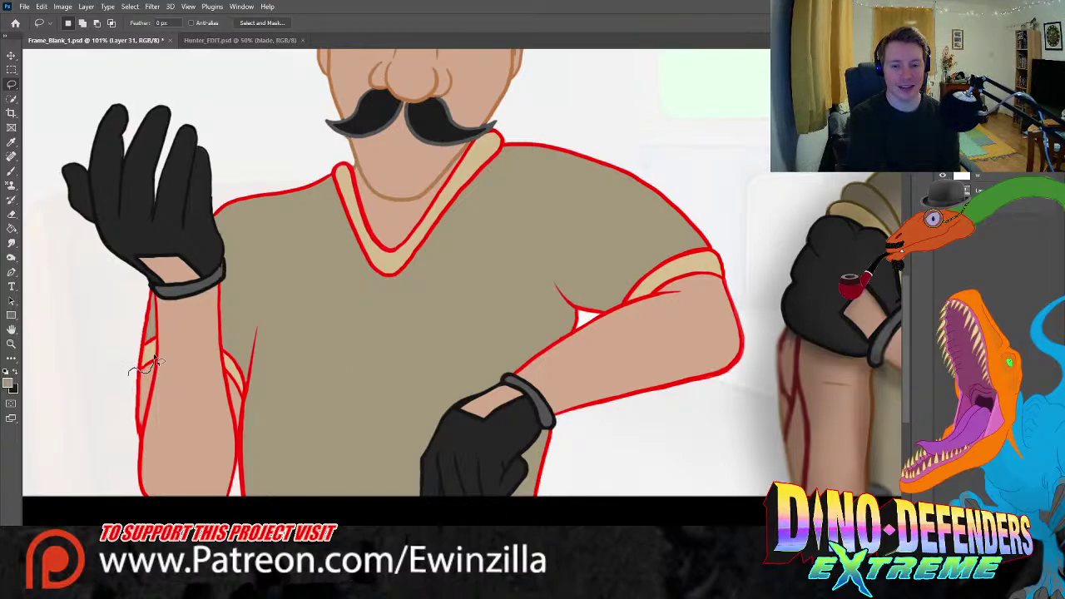
pyautogui.moveTo(155, 346)
pyautogui.mouseDown()
pyautogui.moveTo(160, 299)
pyautogui.moveTo(175, 310)
pyautogui.moveTo(218, 292)
pyautogui.moveTo(241, 412)
pyautogui.moveTo(233, 520)
pyautogui.moveTo(99, 503)
pyautogui.moveTo(101, 406)
pyautogui.moveTo(129, 376)
pyautogui.mouseUp()
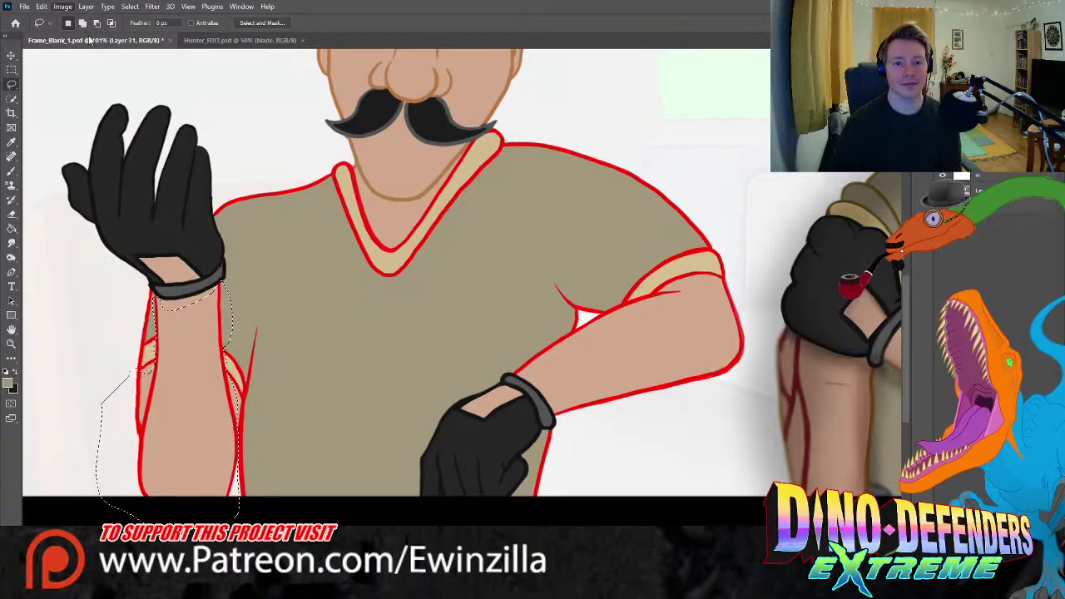
pyautogui.press('i')
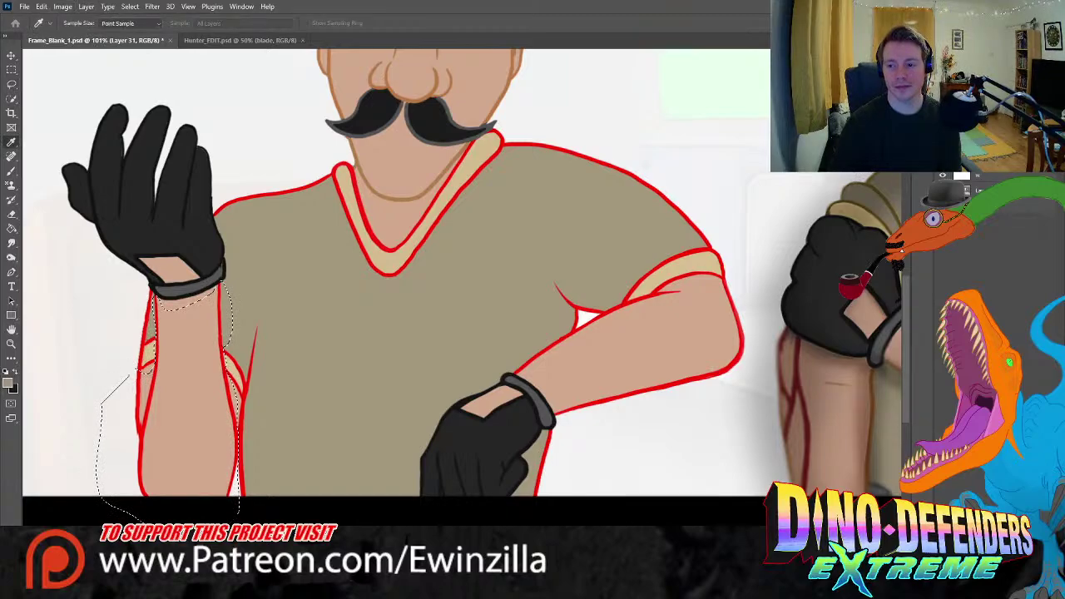
pyautogui.hotkey('shift', 'alt', 'BackSpace')
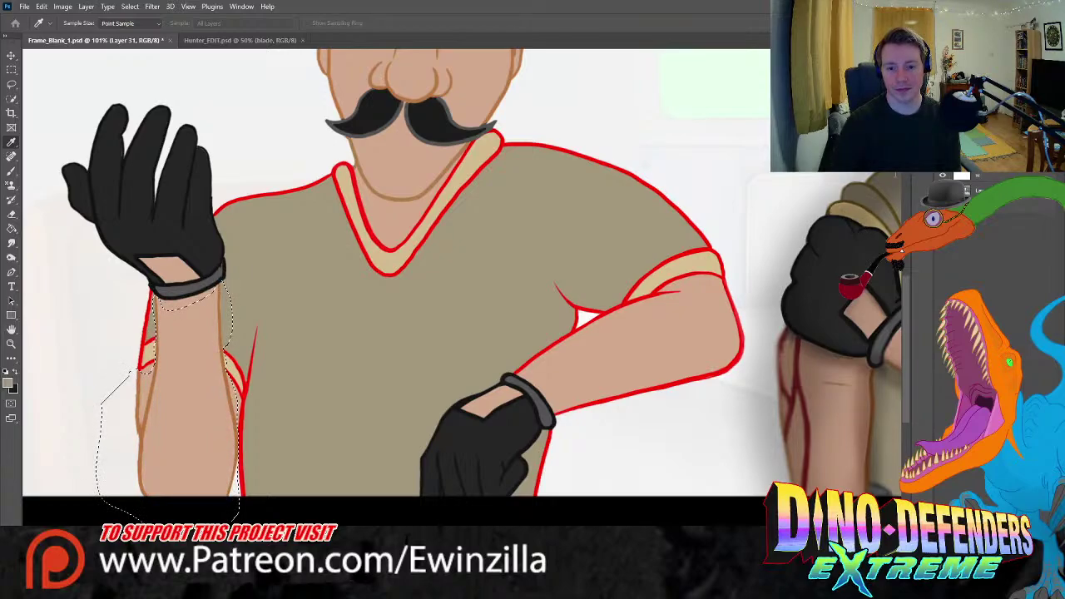
pyautogui.press('l')
pyautogui.hotkey('ctrl', 'd')
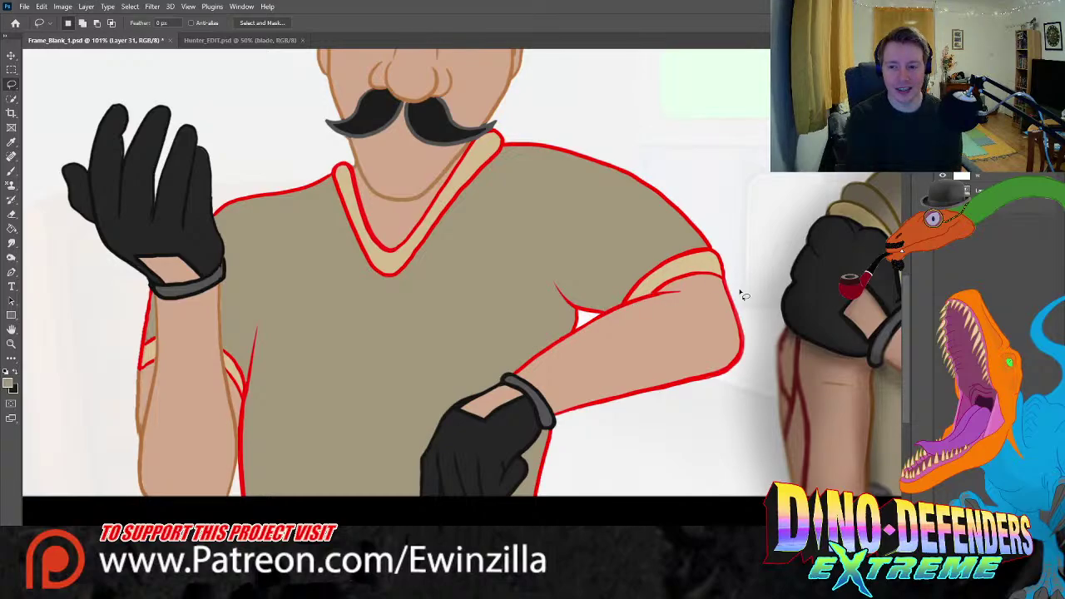
# - Lasso the bent forearm from sleeve cuff to wristband, recolour its red outline light brown and deselect it
pyautogui.moveTo(743, 279); pyautogui.dragTo(666, 295)
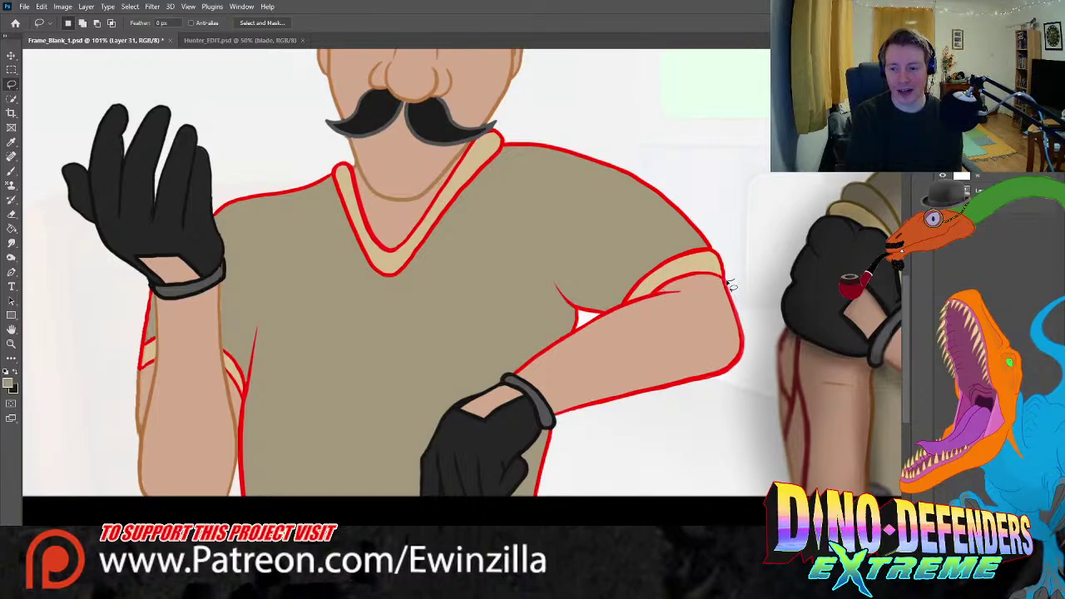
pyautogui.moveTo(734, 280)
pyautogui.mouseDown()
pyautogui.moveTo(618, 308)
pyautogui.moveTo(544, 347)
pyautogui.moveTo(515, 380)
pyautogui.moveTo(549, 396)
pyautogui.moveTo(572, 432)
pyautogui.moveTo(715, 424)
pyautogui.moveTo(766, 343)
pyautogui.moveTo(727, 281)
pyautogui.mouseUp()
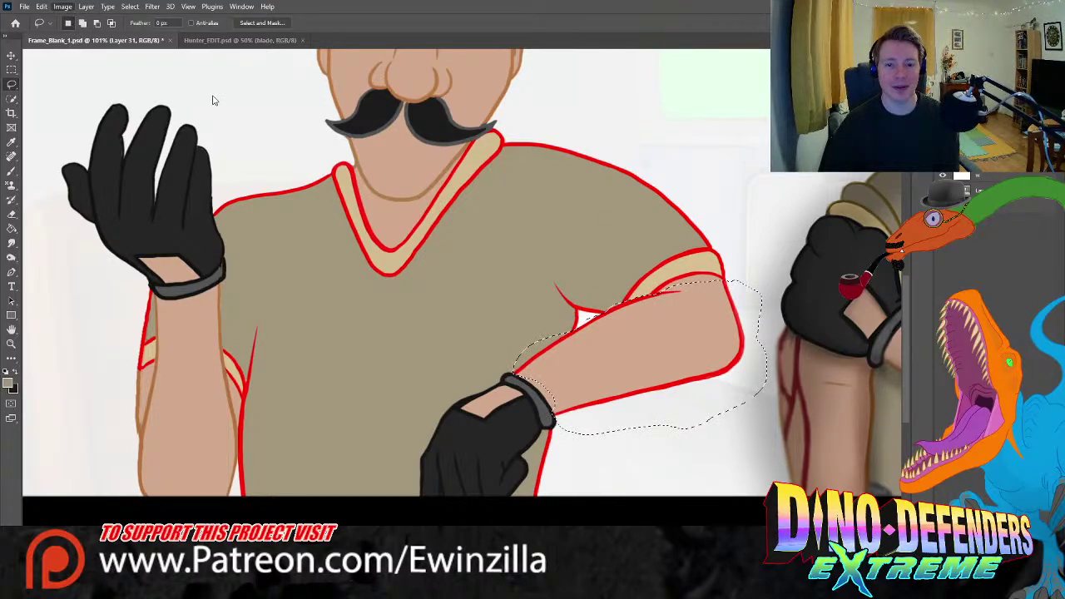
pyautogui.press('i')
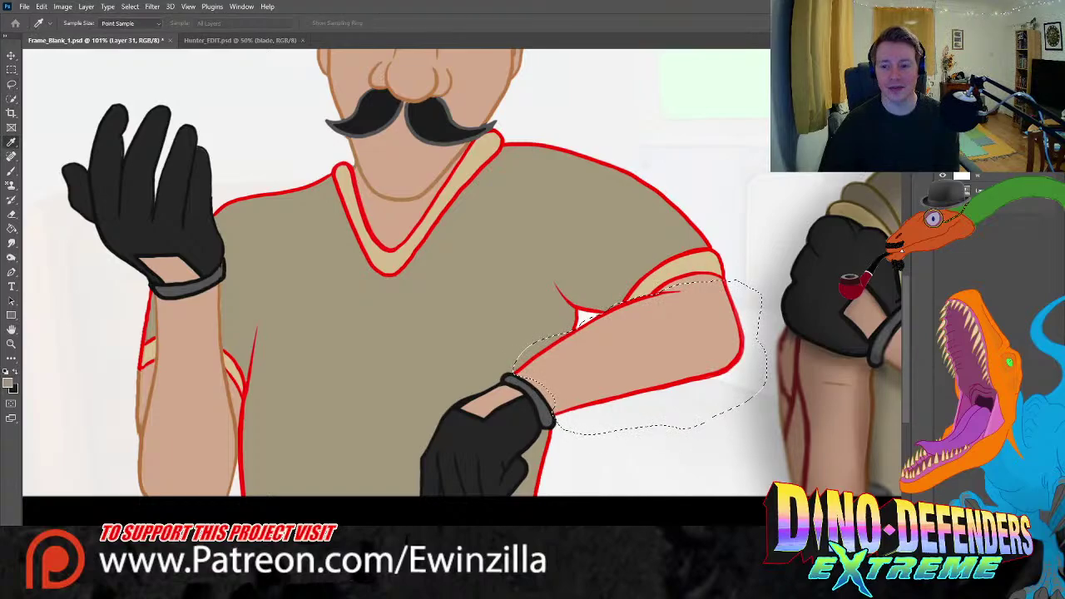
pyautogui.hotkey('shift', 'alt', 'BackSpace')
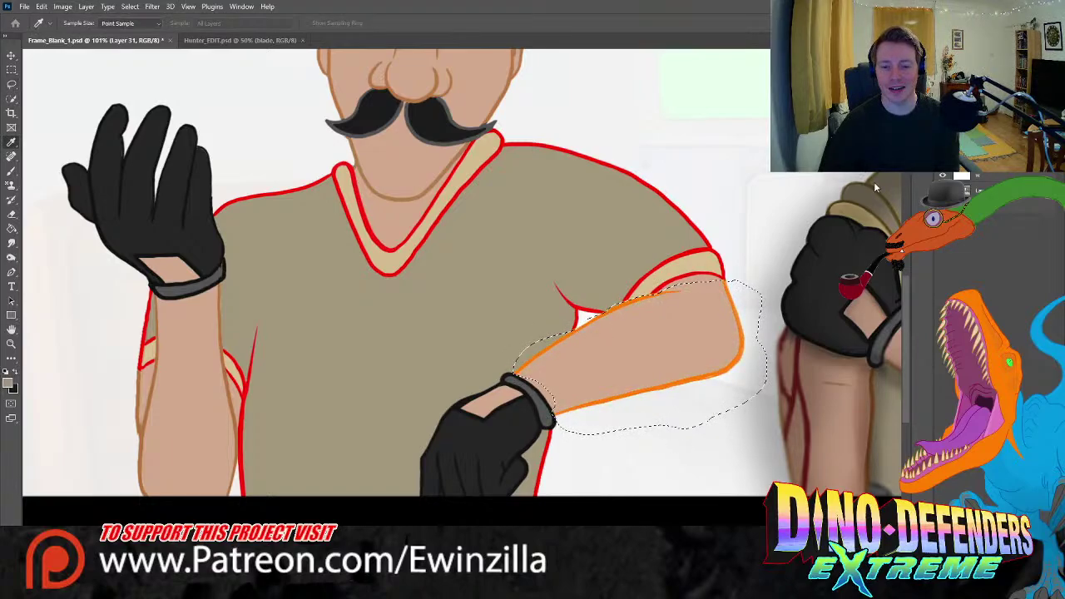
pyautogui.click(858, 191)
pyautogui.hotkey('shift', 'alt', 'BackSpace')
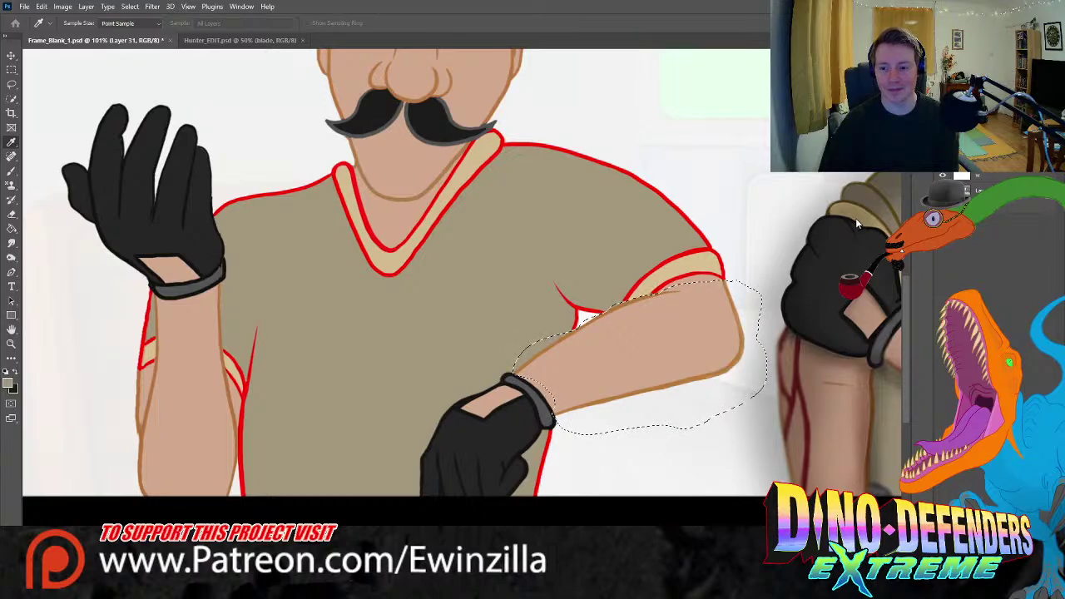
pyautogui.press('l')
pyautogui.click(751, 202)
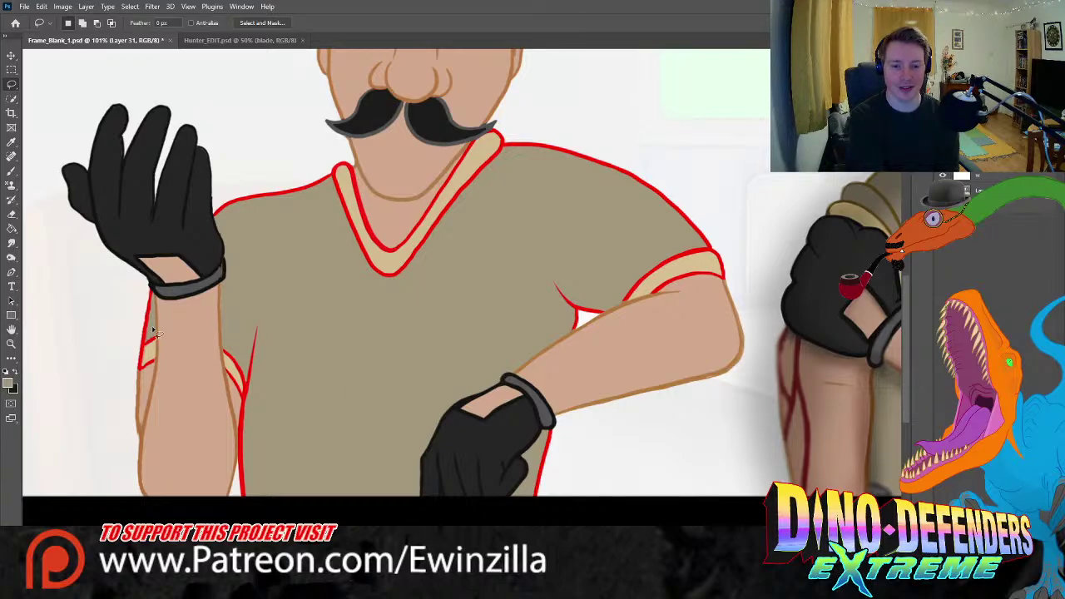
# - Lasso the whole shirt with its collar and sleeve cuffs, recolour its red linework golden brown and clear the selection
pyautogui.moveTo(130, 352)
pyautogui.mouseDown()
pyautogui.moveTo(142, 374)
pyautogui.moveTo(152, 368)
pyautogui.moveTo(157, 354)
pyautogui.moveTo(131, 346)
pyautogui.mouseUp()
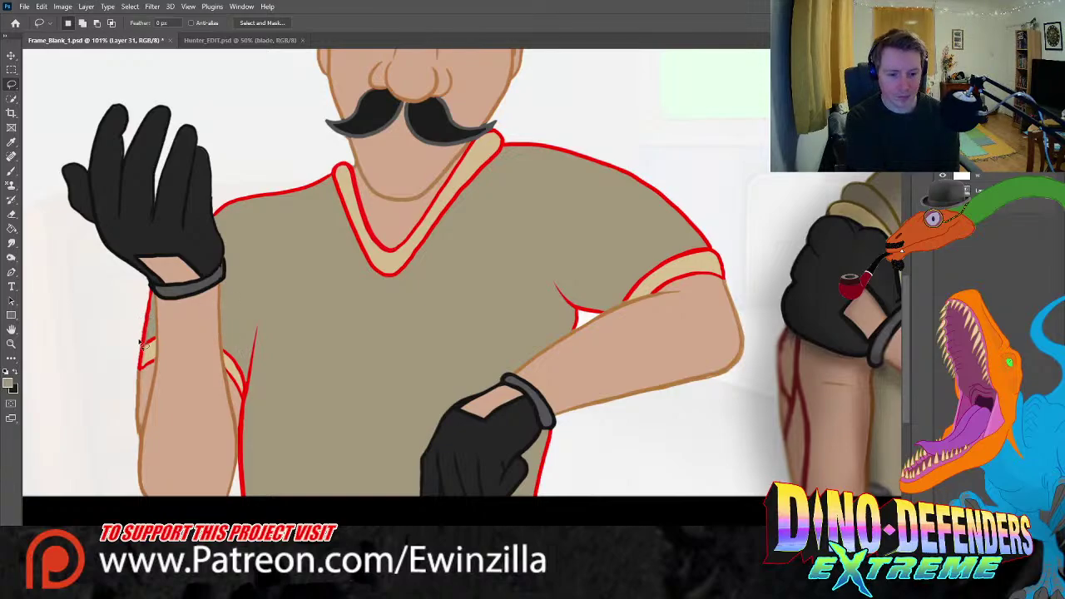
pyautogui.moveTo(134, 341)
pyautogui.mouseDown()
pyautogui.moveTo(133, 372)
pyautogui.moveTo(146, 376)
pyautogui.moveTo(157, 364)
pyautogui.moveTo(154, 293)
pyautogui.moveTo(90, 269)
pyautogui.moveTo(43, 207)
pyautogui.moveTo(66, 99)
pyautogui.moveTo(190, 67)
pyautogui.moveTo(243, 126)
pyautogui.moveTo(213, 223)
pyautogui.moveTo(272, 216)
pyautogui.moveTo(245, 318)
pyautogui.moveTo(224, 344)
pyautogui.moveTo(241, 520)
pyautogui.mouseUp()
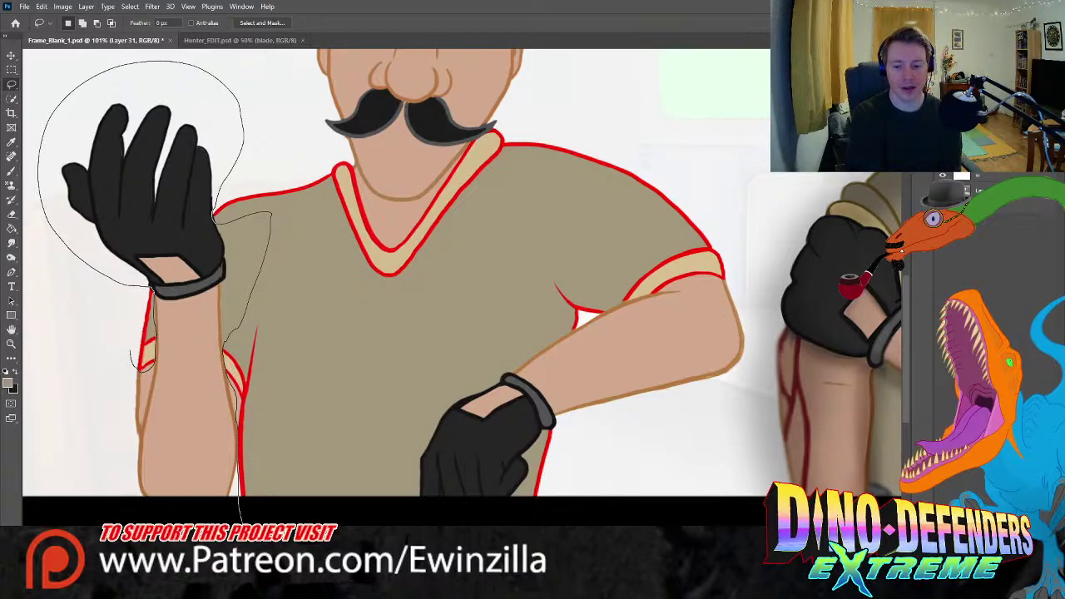
pyautogui.moveTo(563, 524)
pyautogui.mouseDown()
pyautogui.moveTo(575, 475)
pyautogui.moveTo(554, 428)
pyautogui.moveTo(510, 525)
pyautogui.moveTo(409, 519)
pyautogui.moveTo(386, 402)
pyautogui.moveTo(504, 311)
pyautogui.moveTo(552, 315)
pyautogui.moveTo(572, 336)
pyautogui.moveTo(621, 305)
pyautogui.moveTo(729, 284)
pyautogui.moveTo(734, 262)
pyautogui.moveTo(701, 197)
pyautogui.moveTo(603, 139)
pyautogui.moveTo(499, 128)
pyautogui.moveTo(403, 220)
pyautogui.moveTo(378, 214)
pyautogui.moveTo(352, 165)
pyautogui.moveTo(230, 69)
pyautogui.moveTo(128, 67)
pyautogui.moveTo(76, 82)
pyautogui.moveTo(40, 127)
pyautogui.moveTo(25, 229)
pyautogui.moveTo(67, 322)
pyautogui.moveTo(132, 349)
pyautogui.mouseUp()
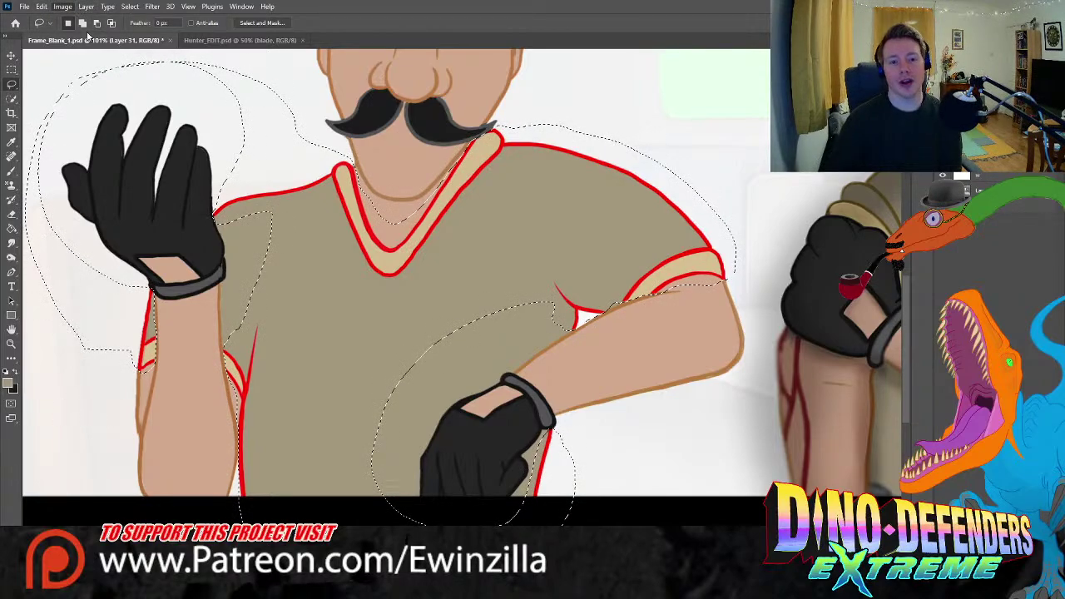
pyautogui.press('i')
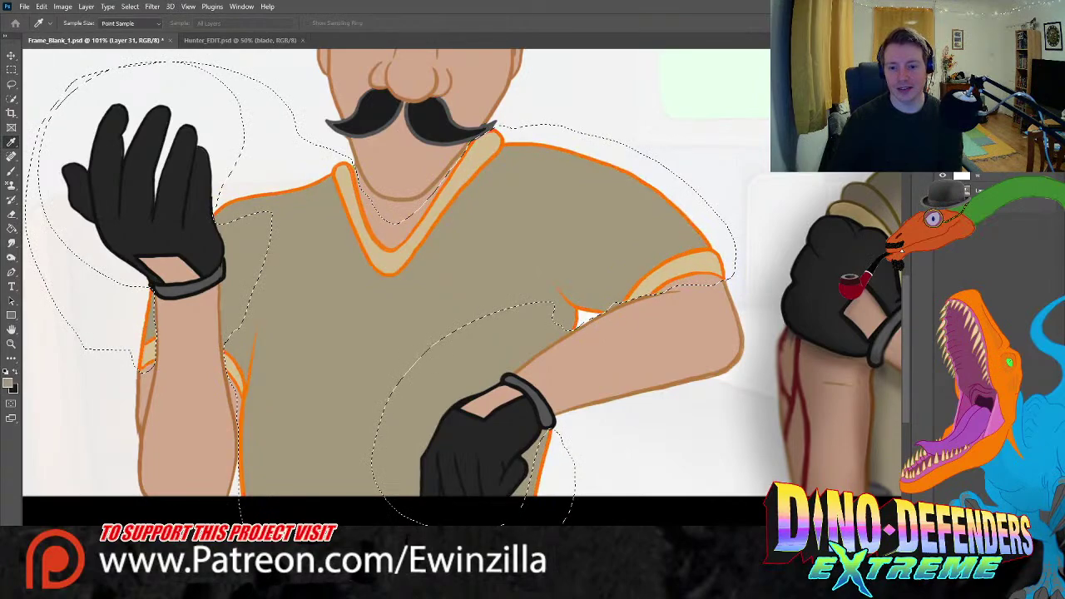
pyautogui.click(829, 195)
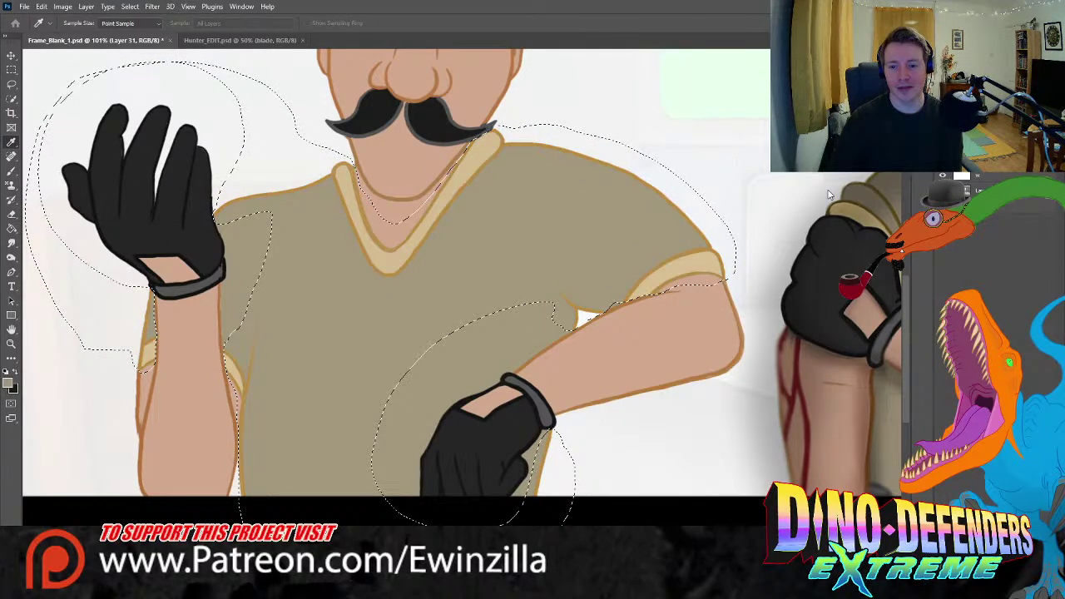
pyautogui.click(845, 217)
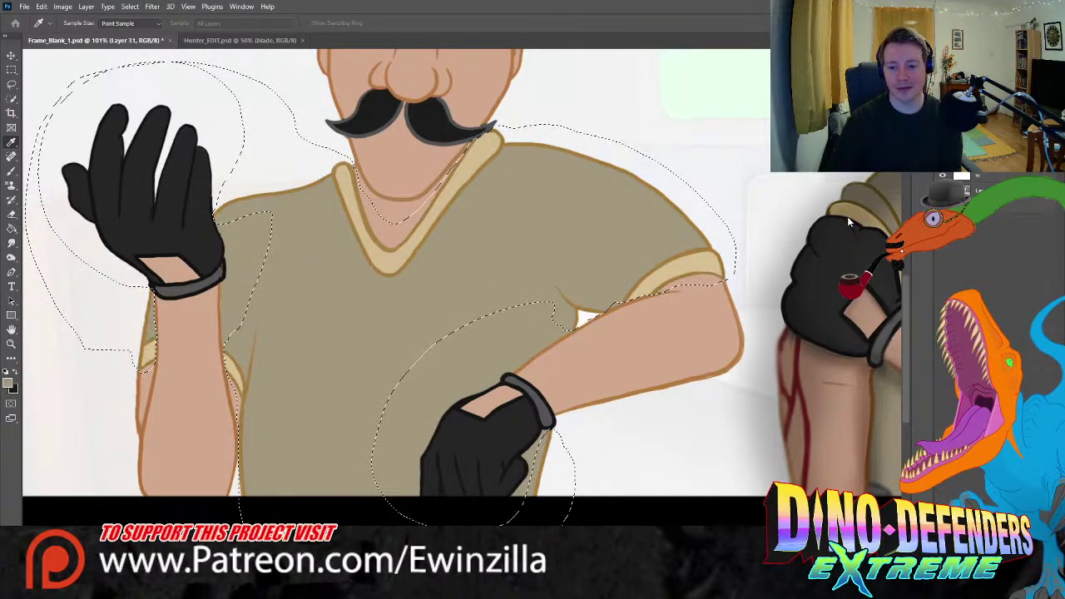
pyautogui.click(850, 221)
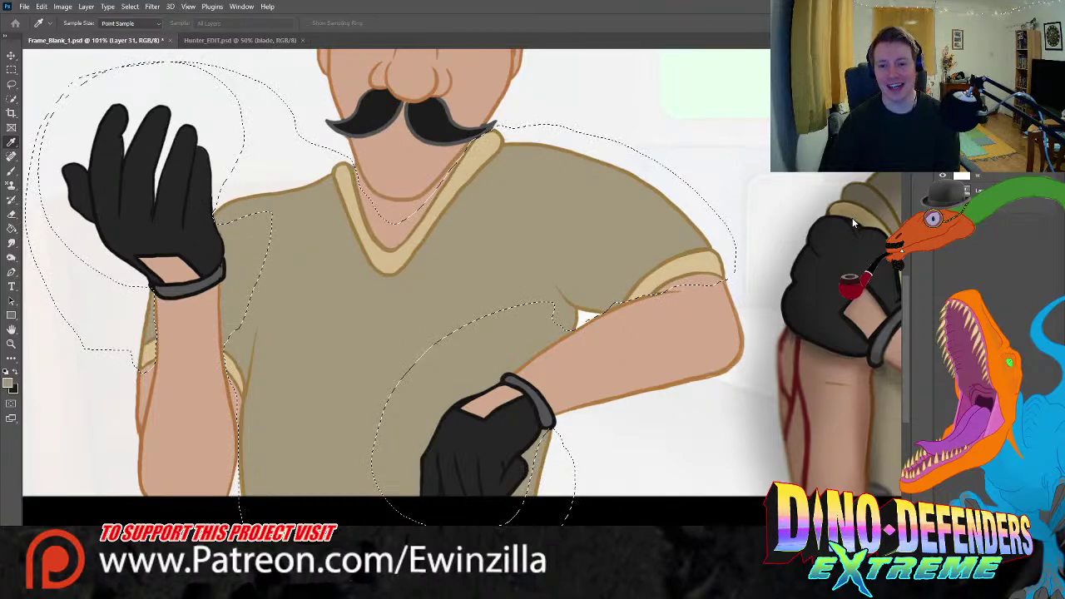
pyautogui.press('l')
pyautogui.hotkey('ctrl', 'd')
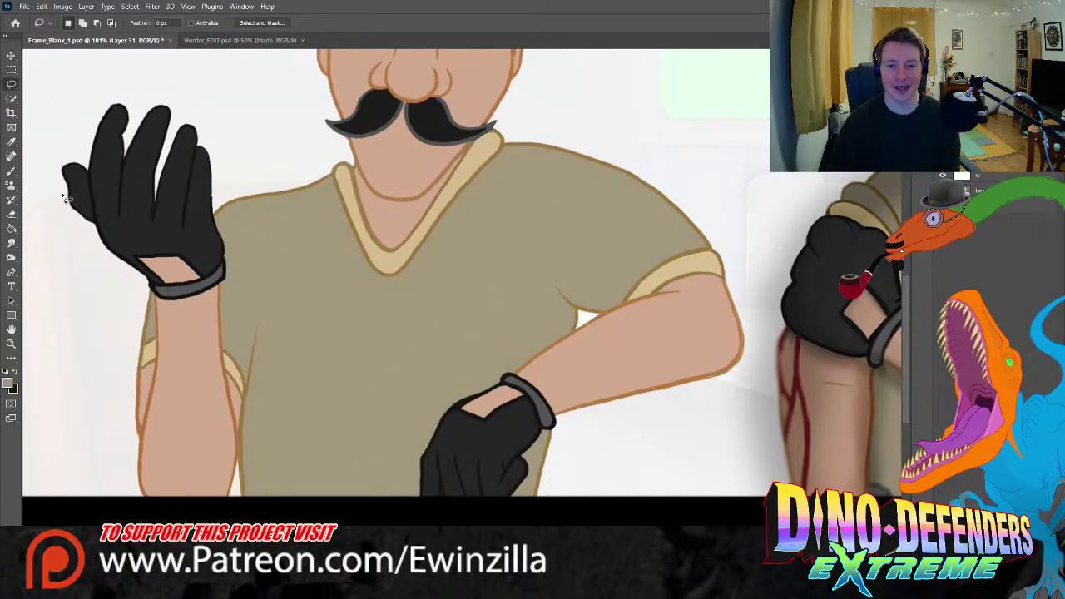
# - Hide the pale overlay so the room background shows in full colour behind both hunters
pyautogui.click(11, 344)
pyautogui.click(333, 22)
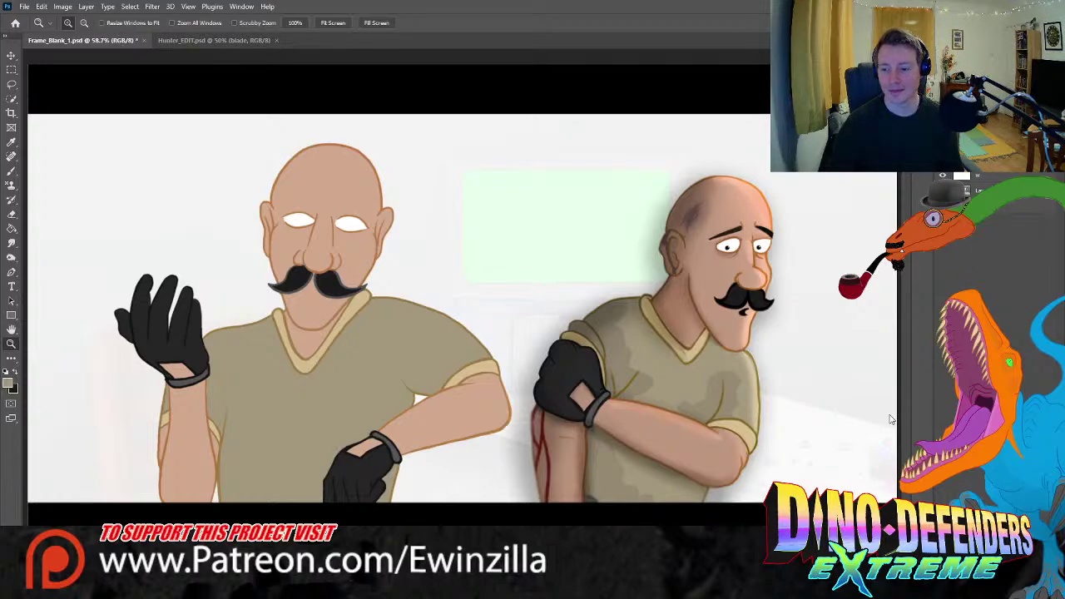
pyautogui.click(933, 290)
pyautogui.hotkey('ctrl', ',')
pyautogui.hotkey('ctrl', ',')
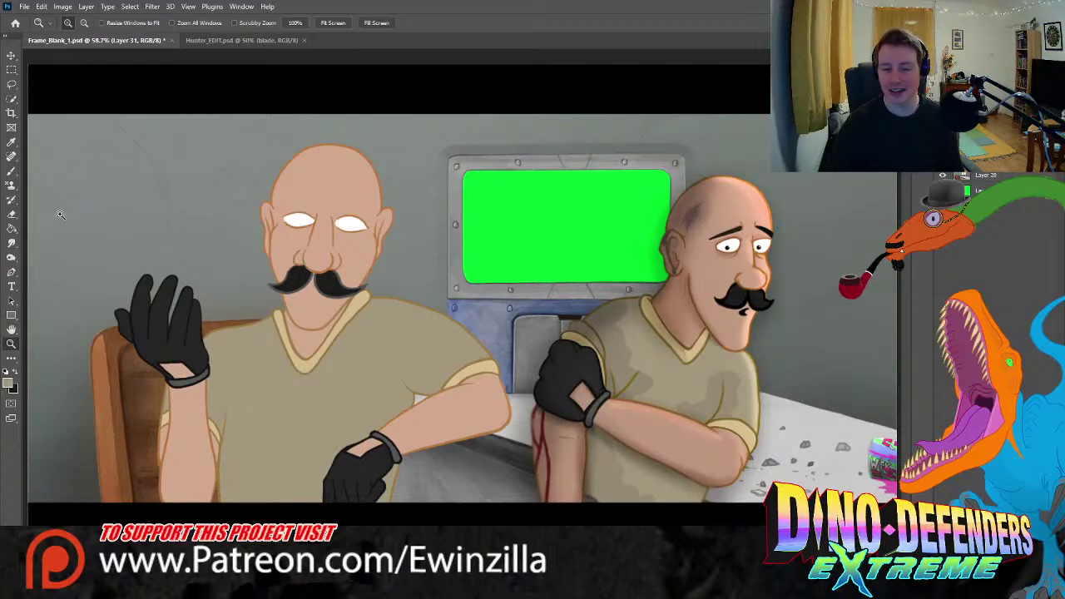
# - Sample the bruise colour on the finished hunter's head and the shadow colour on his shirt
pyautogui.click(11, 242)
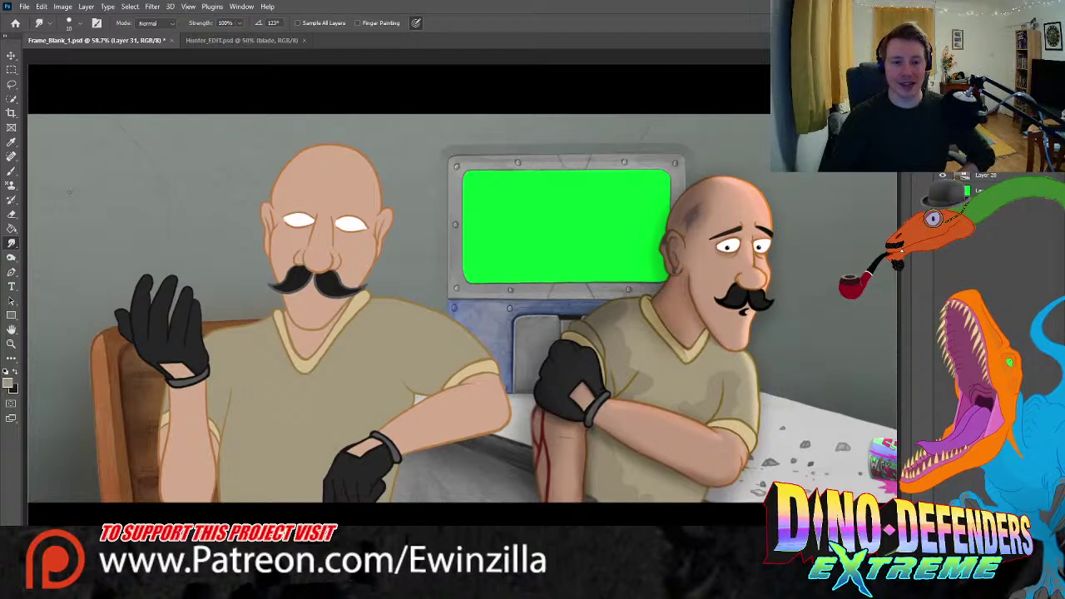
pyautogui.click(12, 142)
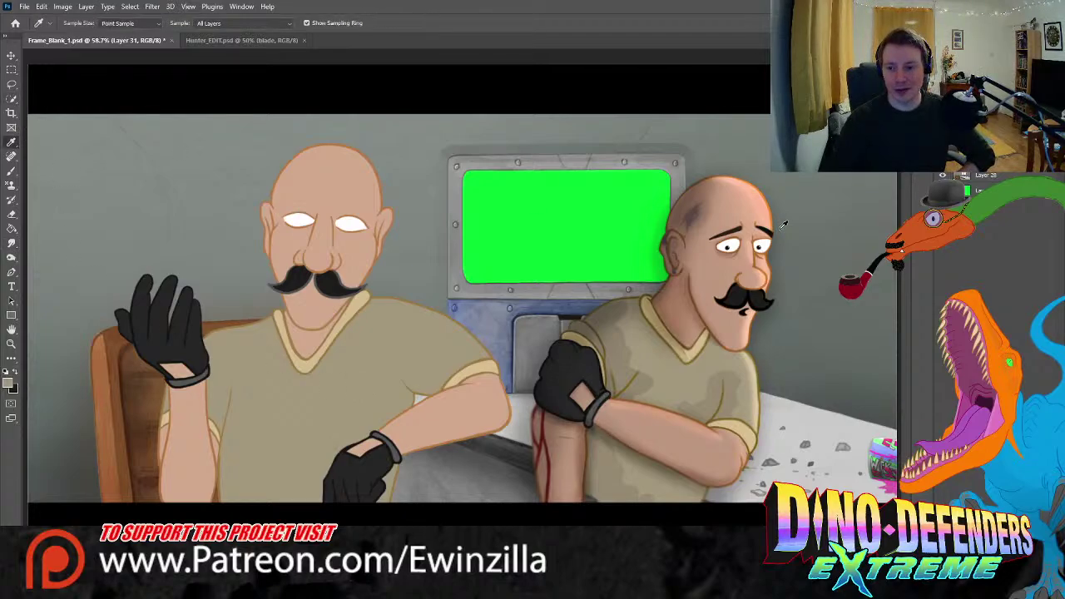
pyautogui.click(696, 211)
pyautogui.click(696, 210)
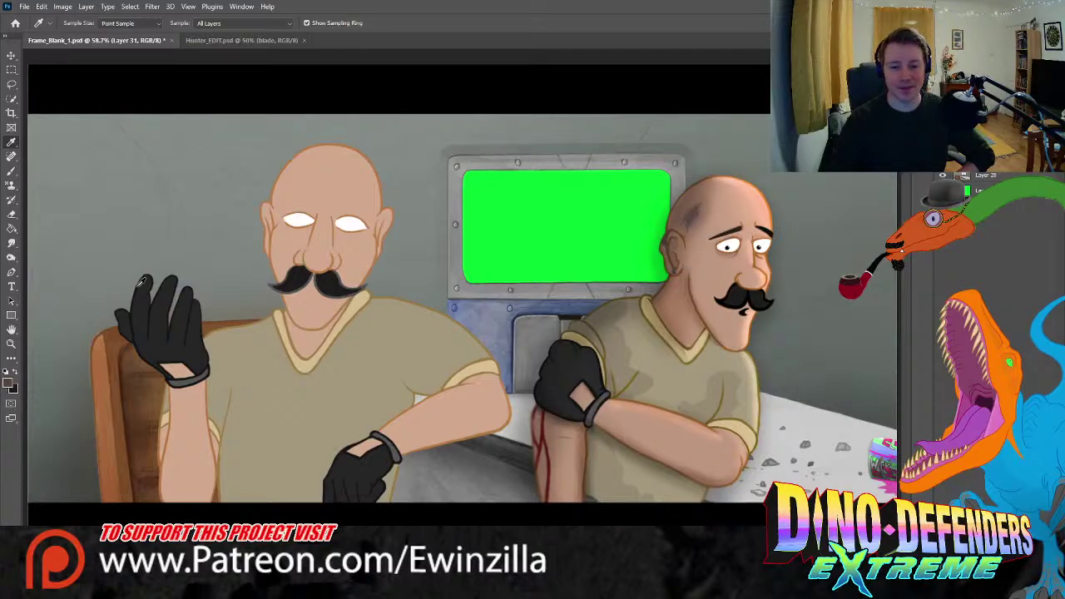
pyautogui.click(713, 392)
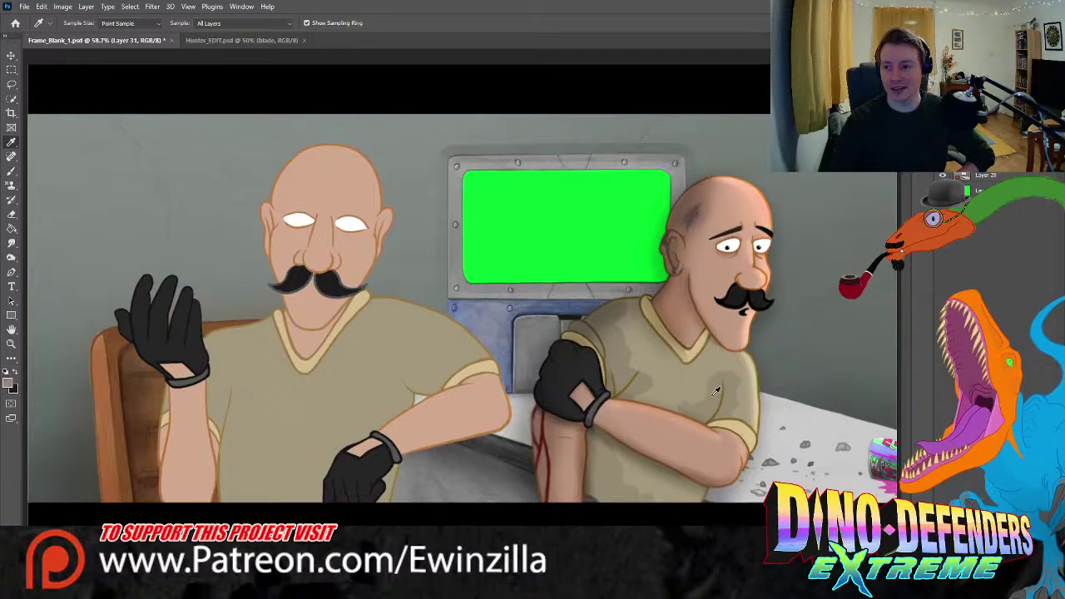
# - Paint a grey-brown shadow patch on the shirt around the crease beside the raised arm and neaten the crease line with the Smudge tool
pyautogui.click(11, 343)
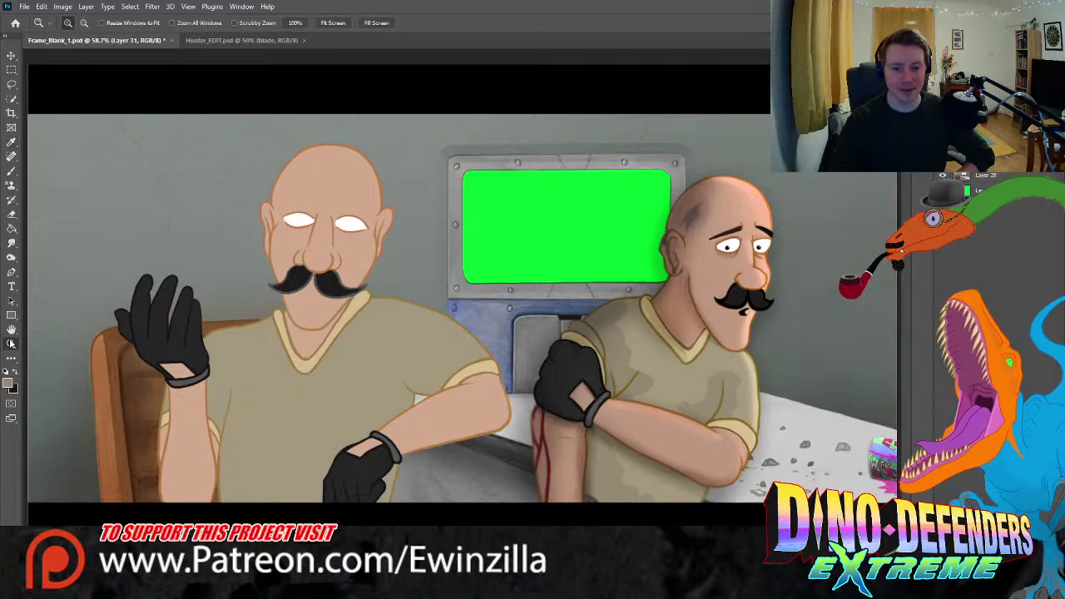
pyautogui.click(220, 450)
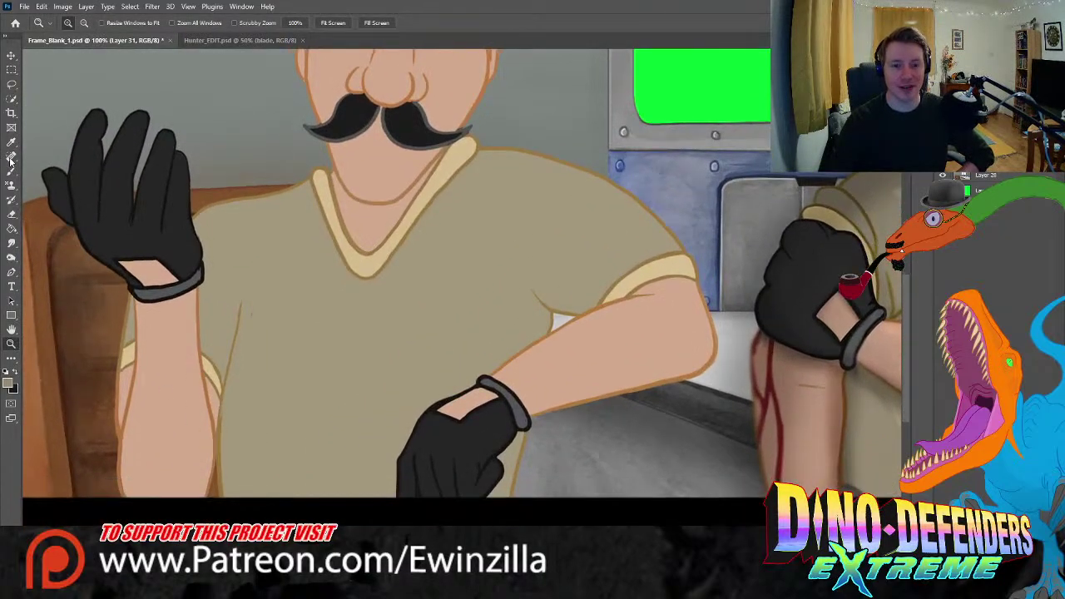
pyautogui.click(11, 172)
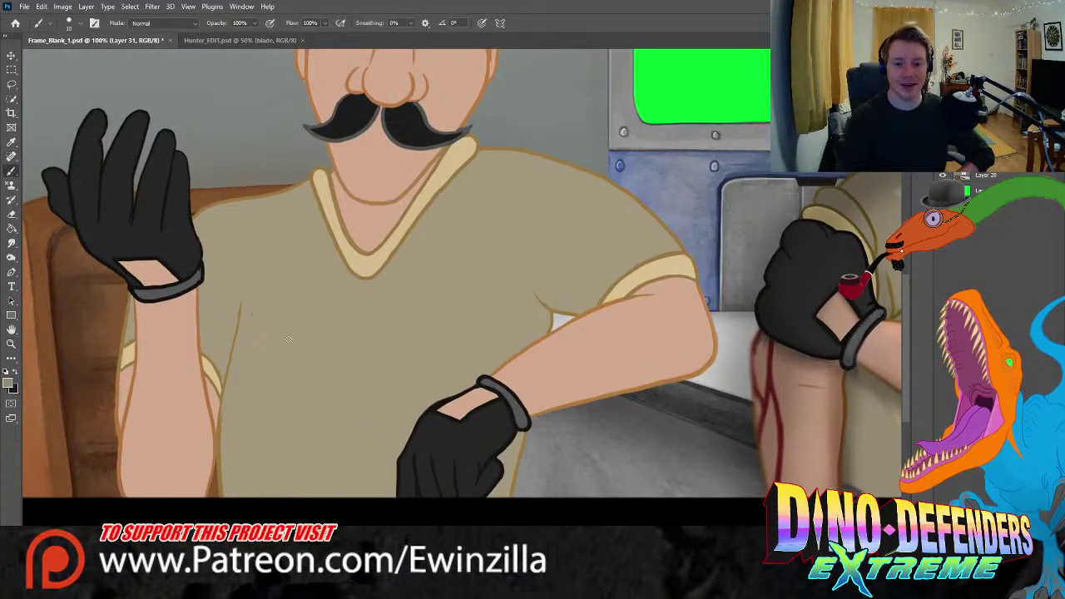
pyautogui.click(11, 242)
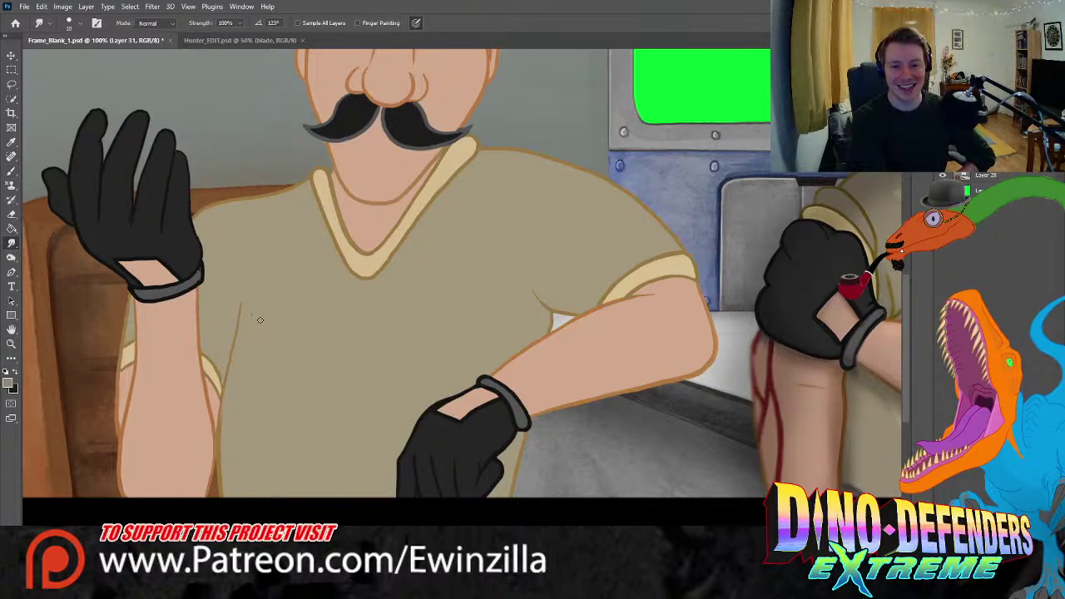
pyautogui.press('b')
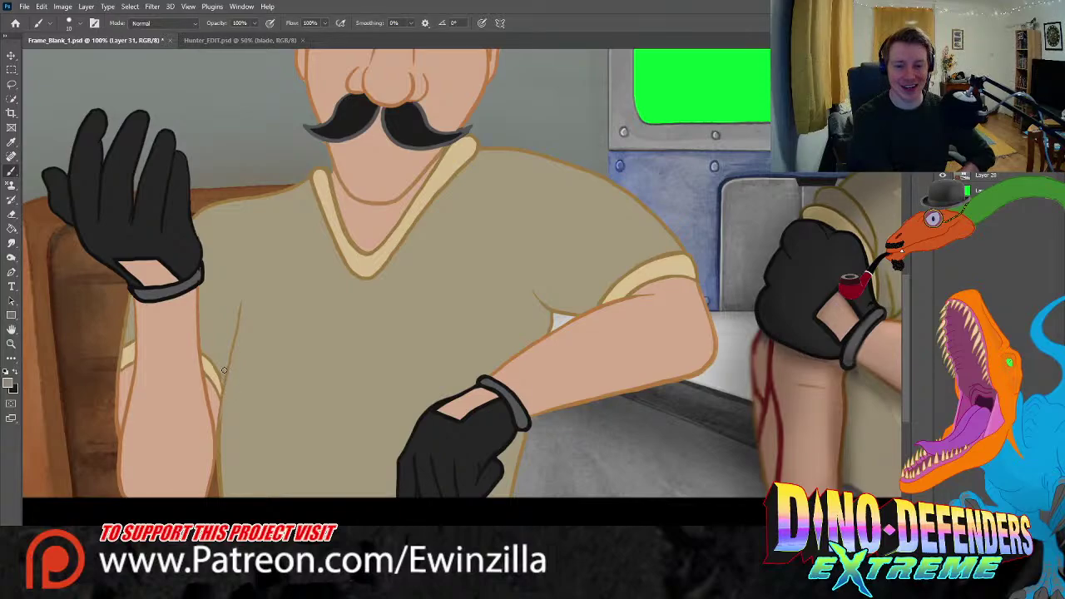
pyautogui.moveTo(220, 340)
pyautogui.mouseDown()
pyautogui.moveTo(223, 283)
pyautogui.moveTo(248, 267)
pyautogui.moveTo(269, 286)
pyautogui.moveTo(277, 326)
pyautogui.moveTo(225, 418)
pyautogui.moveTo(228, 382)
pyautogui.moveTo(233, 408)
pyautogui.moveTo(258, 368)
pyautogui.moveTo(248, 345)
pyautogui.moveTo(233, 372)
pyautogui.moveTo(249, 298)
pyautogui.moveTo(257, 337)
pyautogui.moveTo(263, 316)
pyautogui.moveTo(271, 333)
pyautogui.mouseUp()
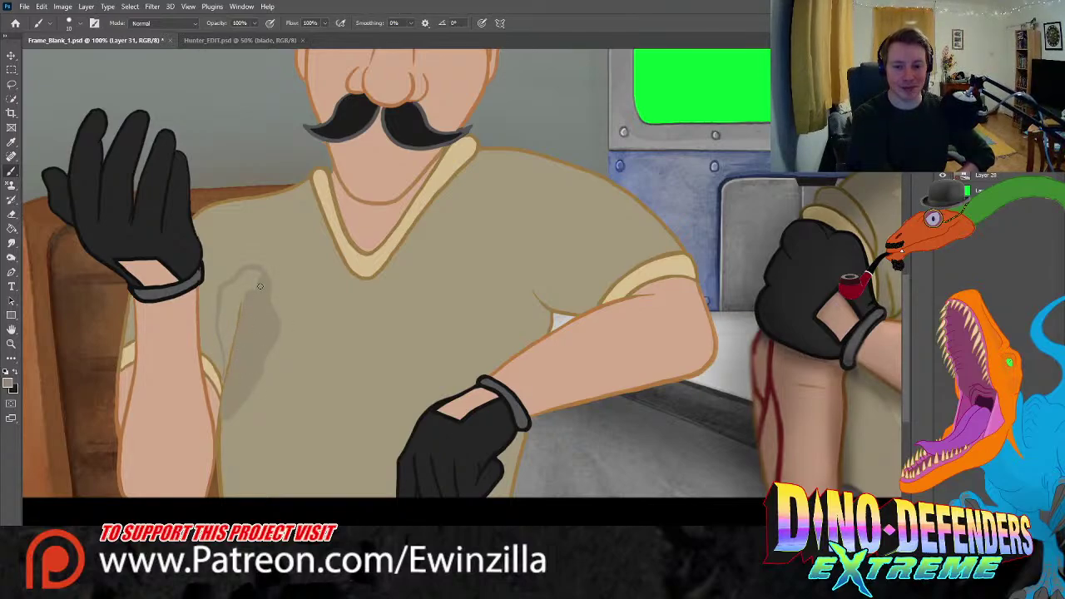
pyautogui.moveTo(251, 294)
pyautogui.mouseDown()
pyautogui.moveTo(246, 269)
pyautogui.moveTo(235, 310)
pyautogui.mouseUp()
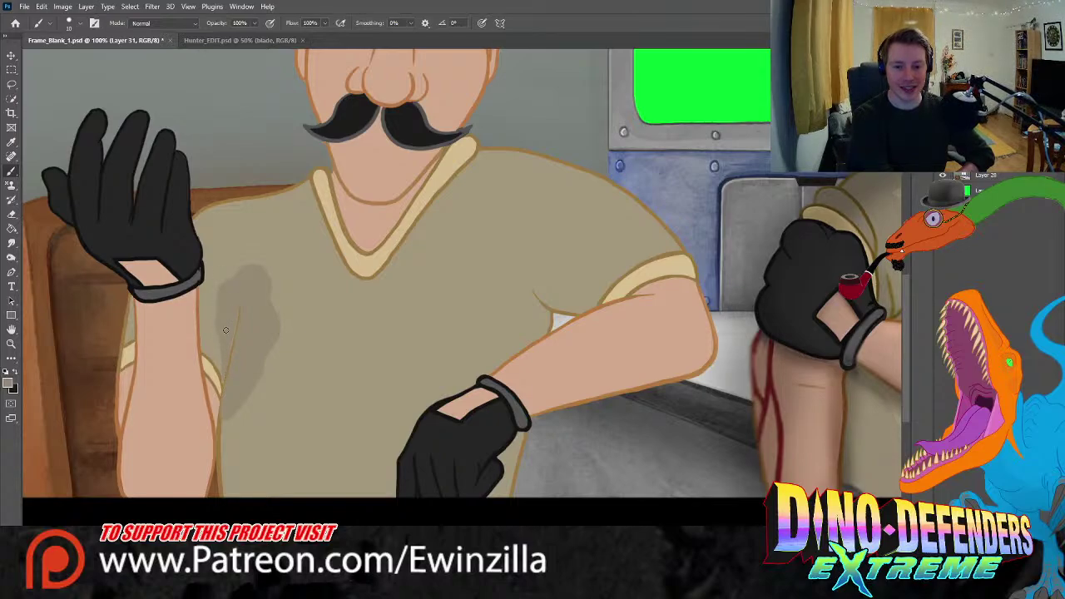
pyautogui.click(10, 243)
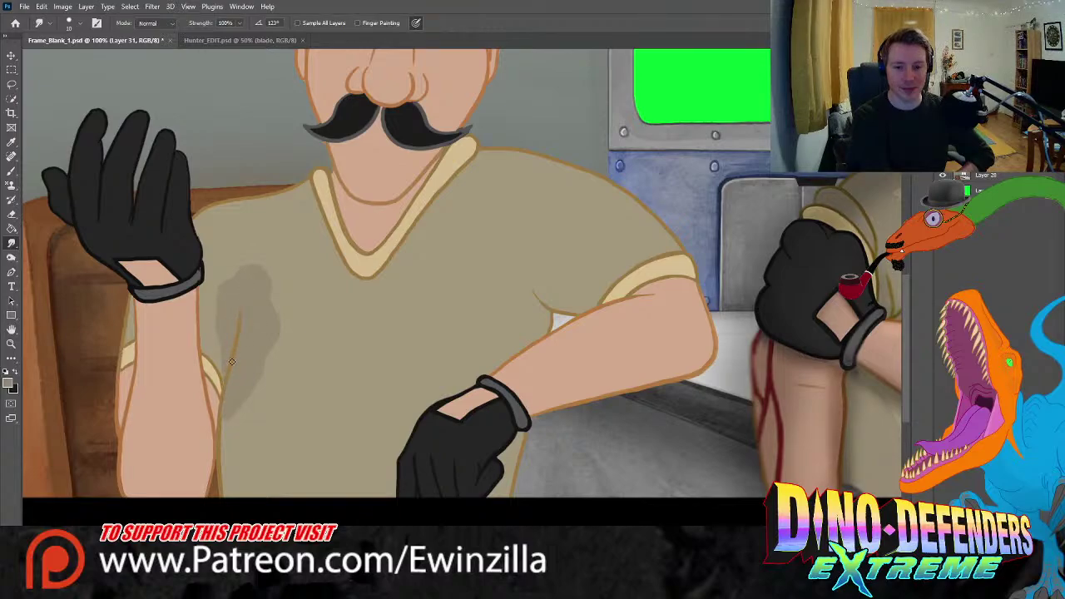
pyautogui.moveTo(240, 310); pyautogui.dragTo(236, 352)
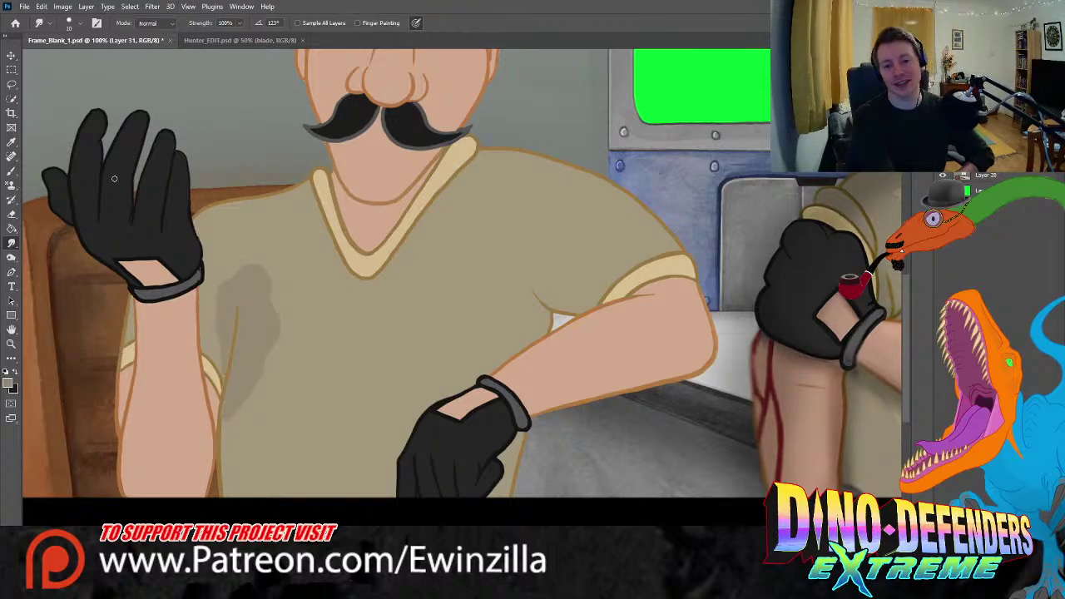
# - Outline a rounded shadow patch around the armpit crease of the bent arm and brush the shadow colour inside it
pyautogui.press('i')
pyautogui.press('b')
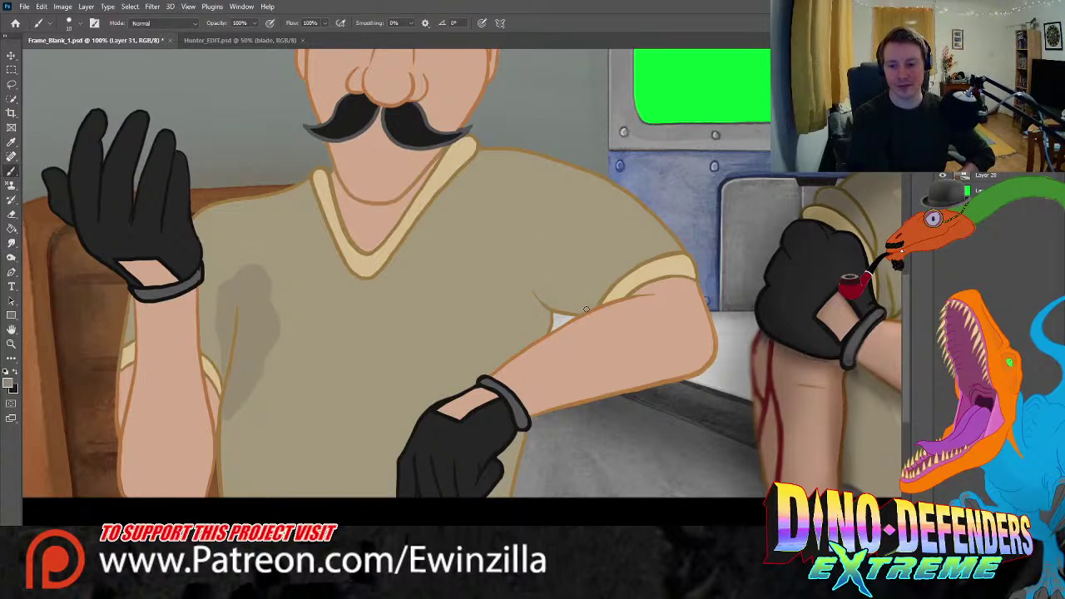
pyautogui.moveTo(563, 279)
pyautogui.mouseDown()
pyautogui.moveTo(530, 256)
pyautogui.moveTo(506, 267)
pyautogui.moveTo(509, 337)
pyautogui.mouseUp()
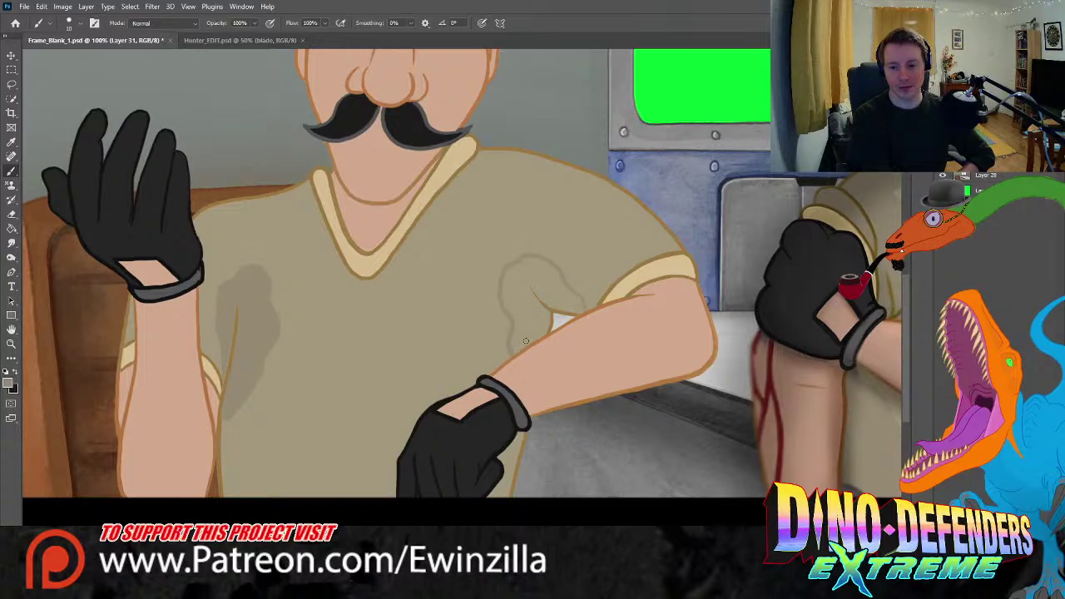
pyautogui.press('g')
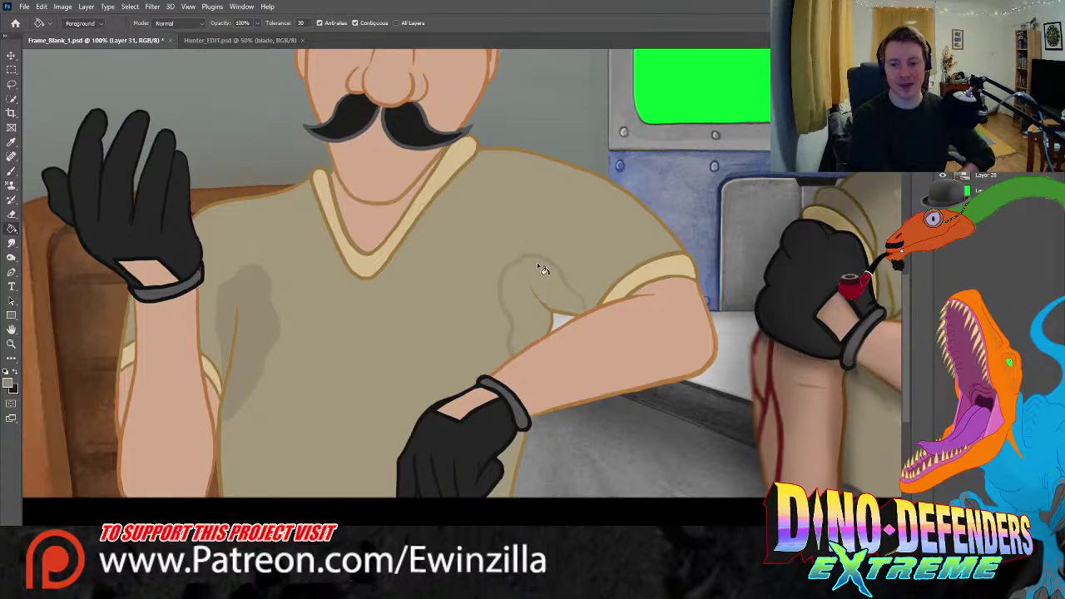
pyautogui.click(558, 290)
pyautogui.hotkey('ctrl', 'z')
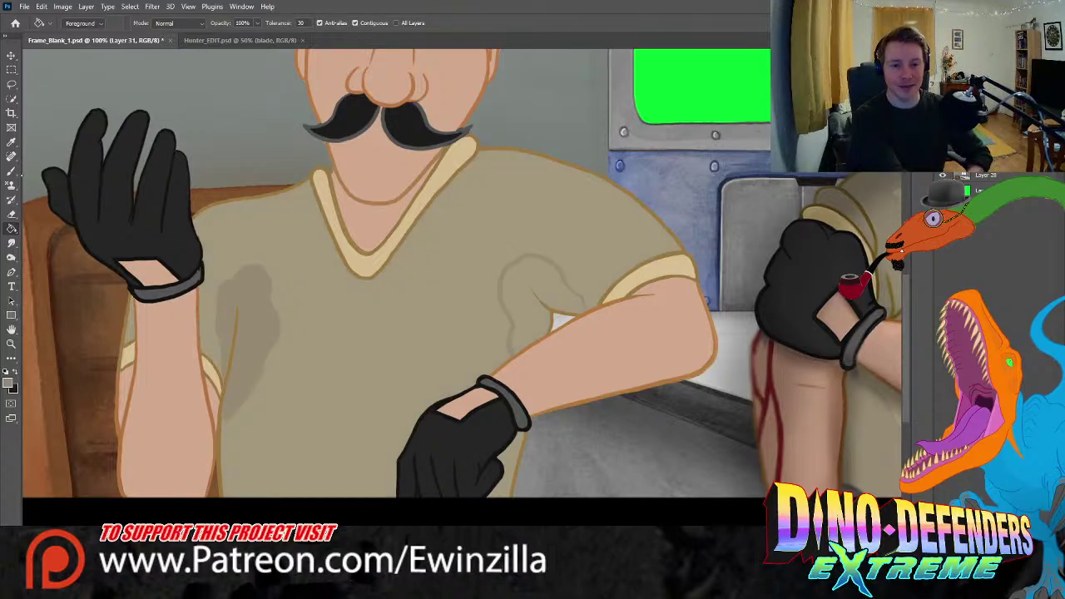
pyautogui.press('b')
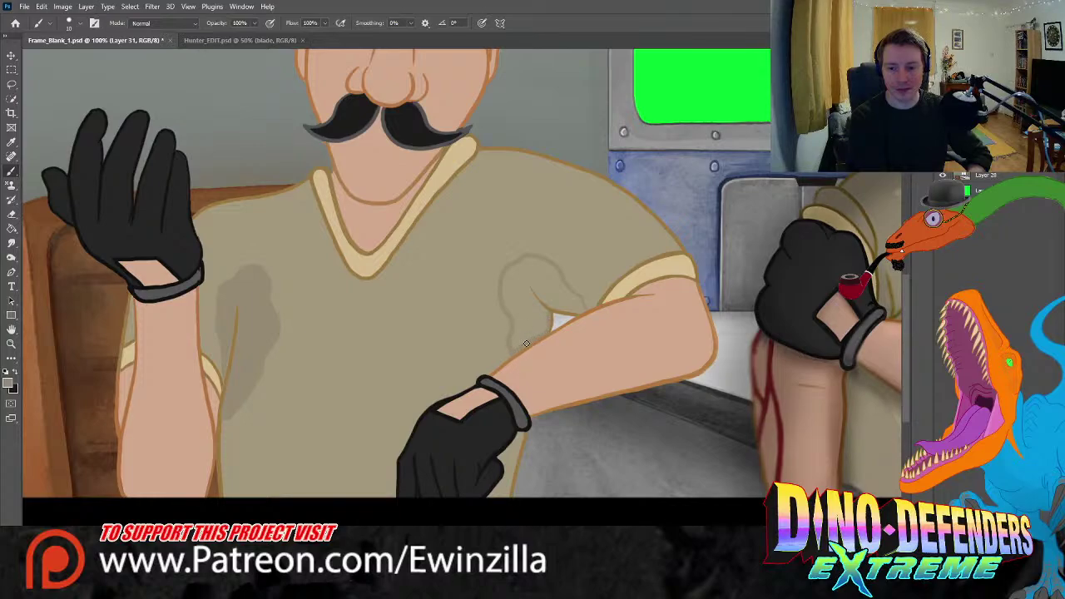
pyautogui.moveTo(526, 343)
pyautogui.mouseDown()
pyautogui.moveTo(544, 312)
pyautogui.moveTo(528, 285)
pyautogui.moveTo(546, 312)
pyautogui.moveTo(521, 293)
pyautogui.mouseUp()
# - Paint a wavy shadow patch along the lower edge of the shirt beside the raised arm
pyautogui.press('z')
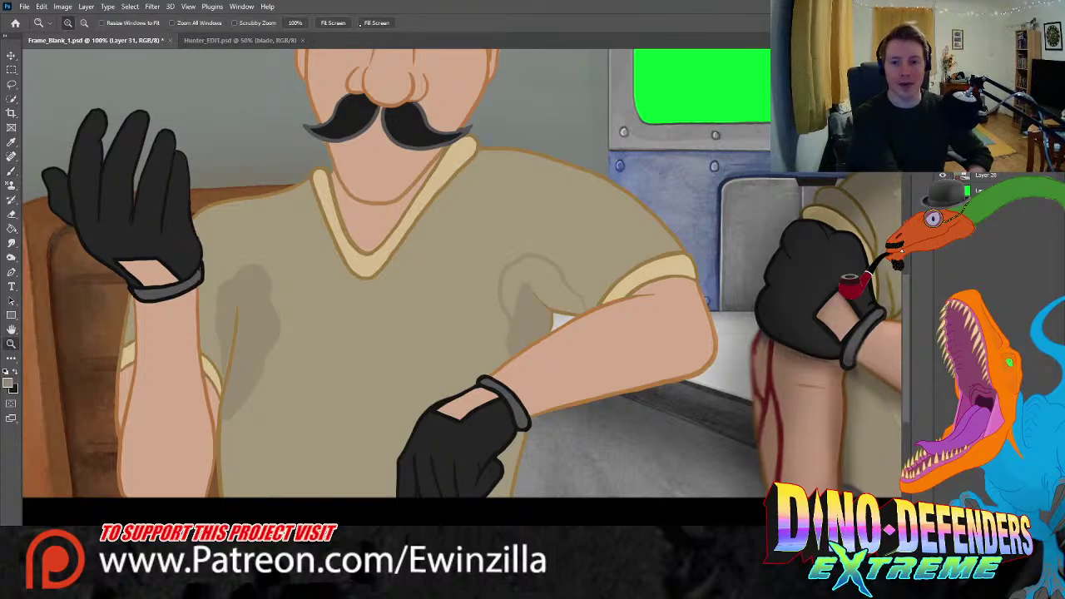
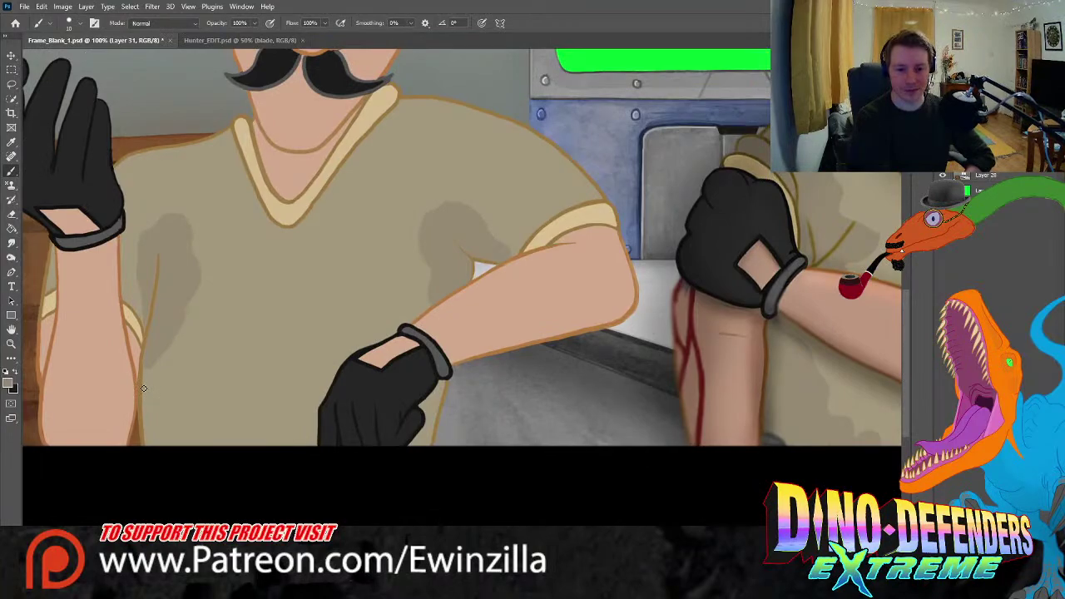
pyautogui.moveTo(143, 387)
pyautogui.mouseDown()
pyautogui.moveTo(203, 433)
pyautogui.moveTo(255, 442)
pyautogui.mouseUp()
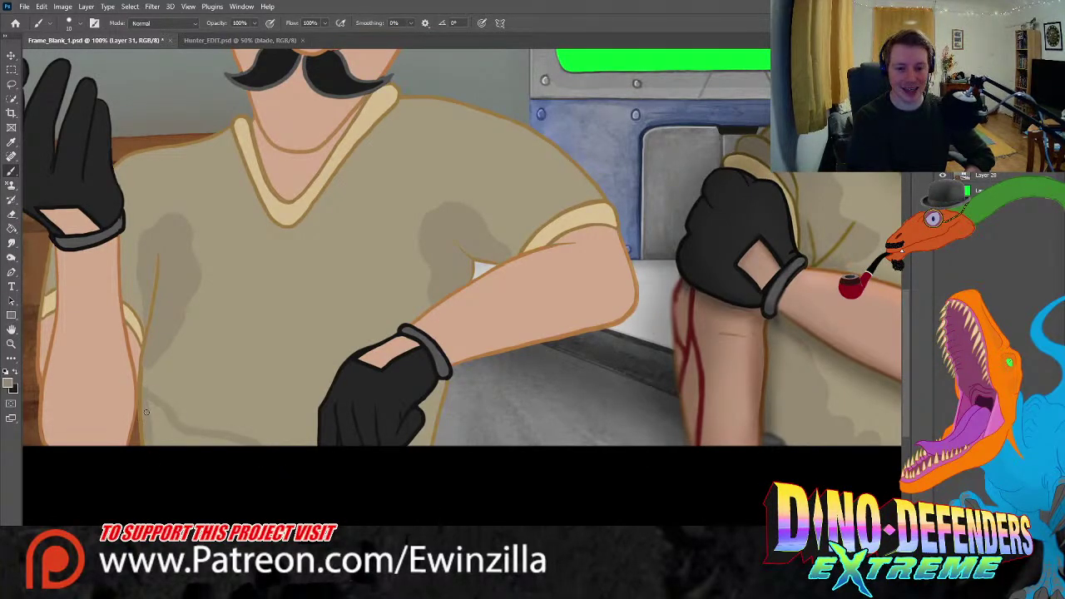
pyautogui.moveTo(144, 391)
pyautogui.mouseDown()
pyautogui.moveTo(161, 413)
pyautogui.moveTo(157, 457)
pyautogui.moveTo(170, 419)
pyautogui.moveTo(193, 441)
pyautogui.moveTo(239, 448)
pyautogui.mouseUp()
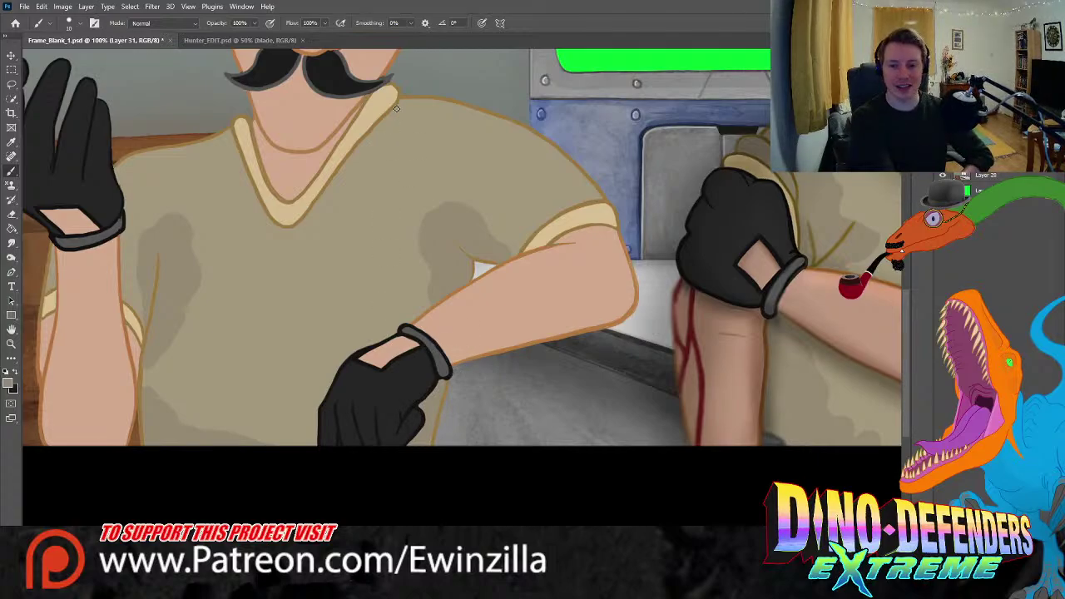
# - Paint a narrow shadow on the shirt along the bent-arm side of the collar, from the shoulder to the V point
pyautogui.moveTo(373, 158); pyautogui.dragTo(308, 220)
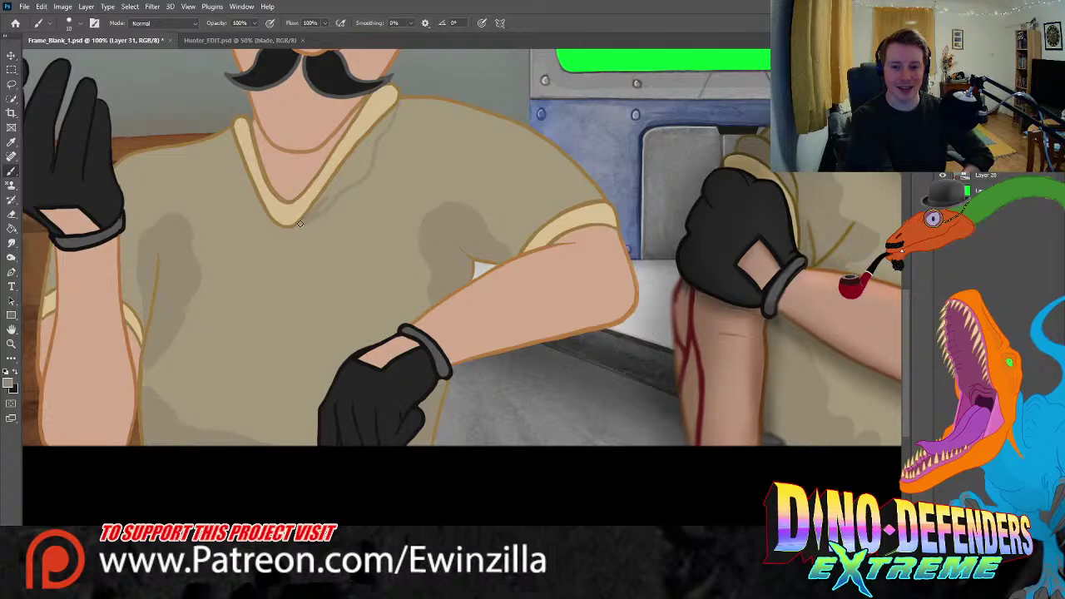
pyautogui.moveTo(334, 182)
pyautogui.mouseDown()
pyautogui.moveTo(336, 194)
pyautogui.moveTo(373, 164)
pyautogui.moveTo(372, 146)
pyautogui.moveTo(336, 180)
pyautogui.mouseUp()
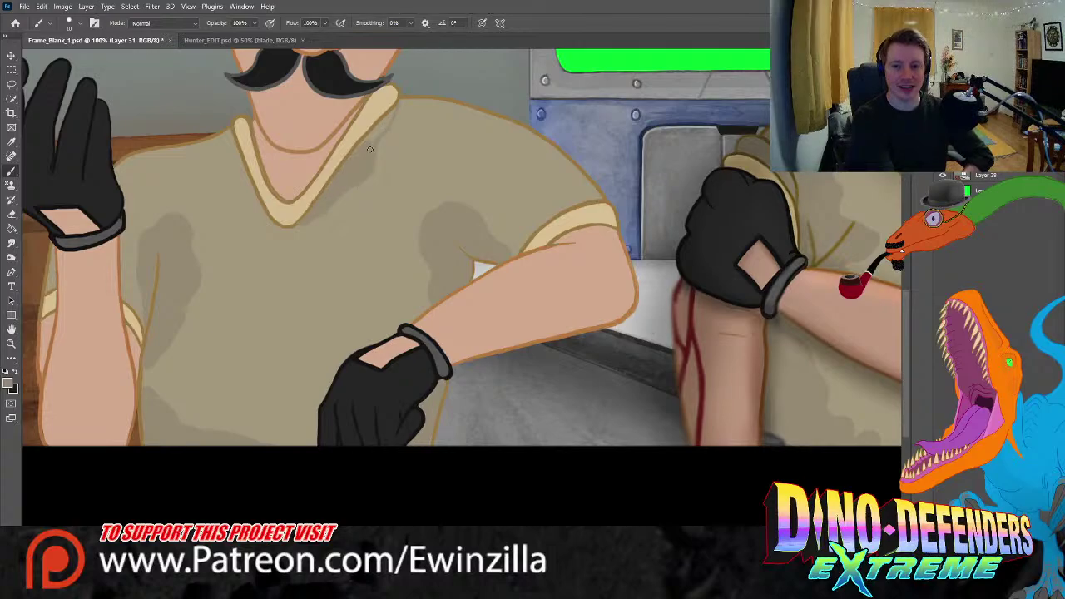
pyautogui.moveTo(370, 148); pyautogui.dragTo(390, 121)
# - Smudge along the collar's outline to clean up its edge against the new shadow and smooth the V point
pyautogui.press('r')
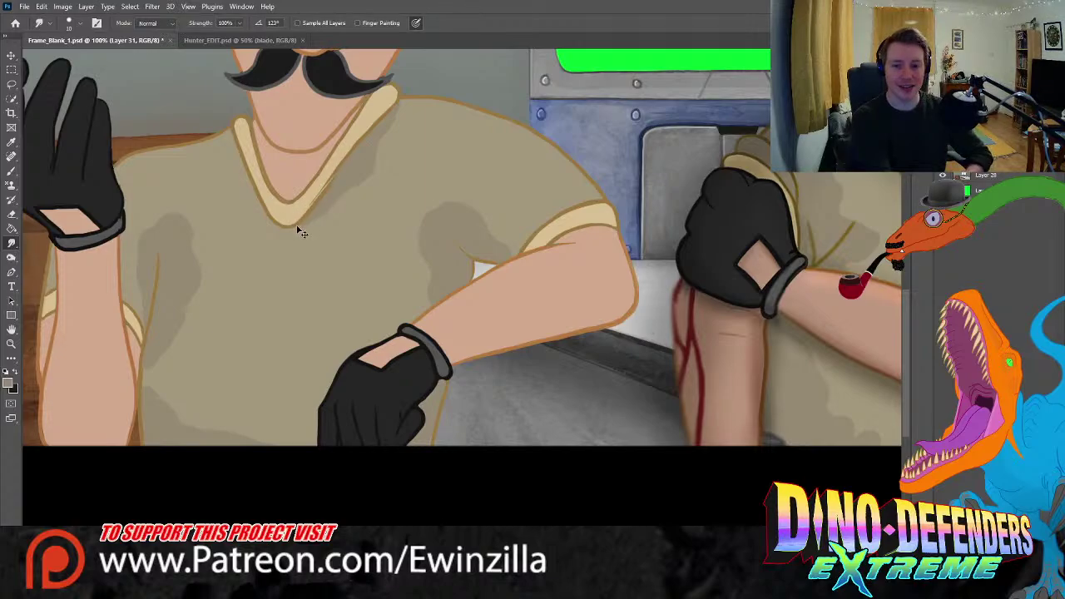
pyautogui.moveTo(296, 225); pyautogui.dragTo(358, 138)
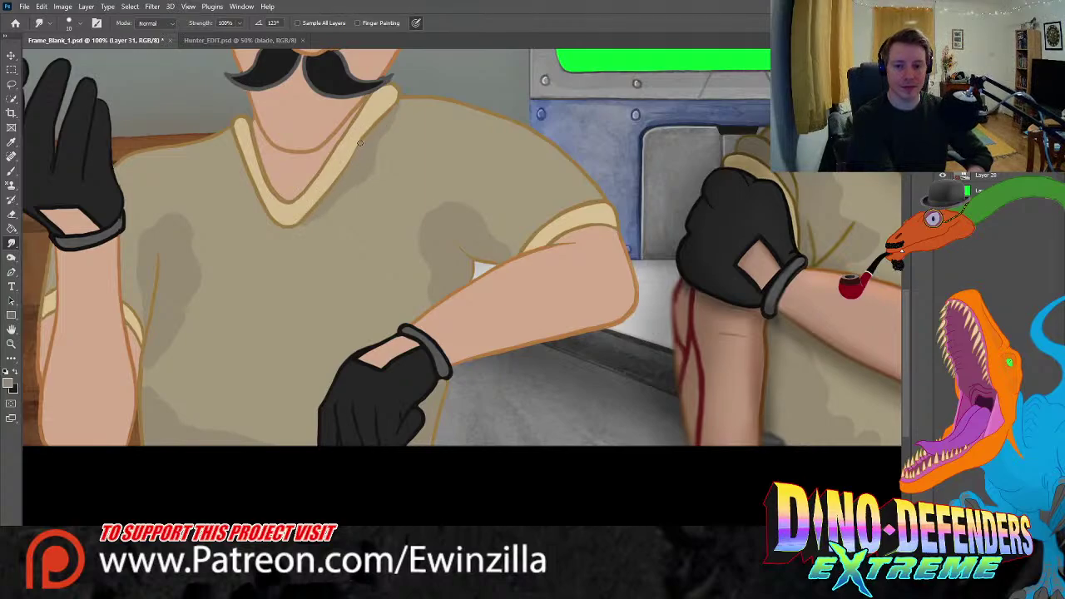
pyautogui.moveTo(331, 186)
pyautogui.mouseDown()
pyautogui.moveTo(379, 120)
pyautogui.moveTo(355, 167)
pyautogui.moveTo(337, 179)
pyautogui.moveTo(388, 104)
pyautogui.mouseUp()
pyautogui.moveTo(349, 155)
pyautogui.mouseDown()
pyautogui.moveTo(390, 109)
pyautogui.moveTo(339, 174)
pyautogui.moveTo(398, 100)
pyautogui.moveTo(356, 144)
pyautogui.mouseUp()
pyautogui.moveTo(397, 99); pyautogui.dragTo(325, 194)
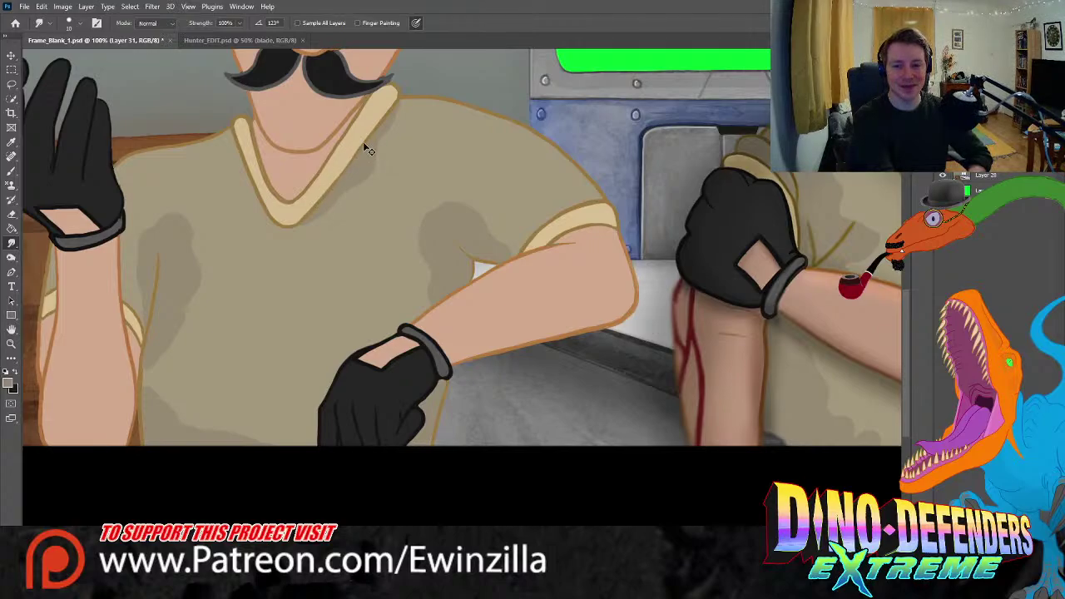
pyautogui.moveTo(371, 135); pyautogui.dragTo(335, 175)
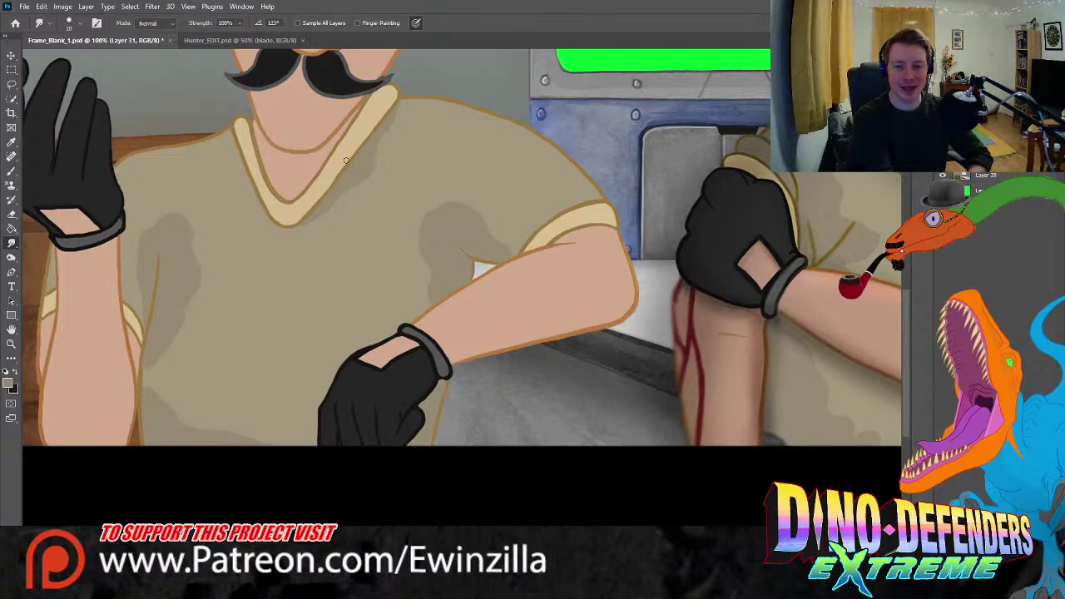
pyautogui.click(346, 161)
pyautogui.moveTo(369, 145); pyautogui.dragTo(327, 188)
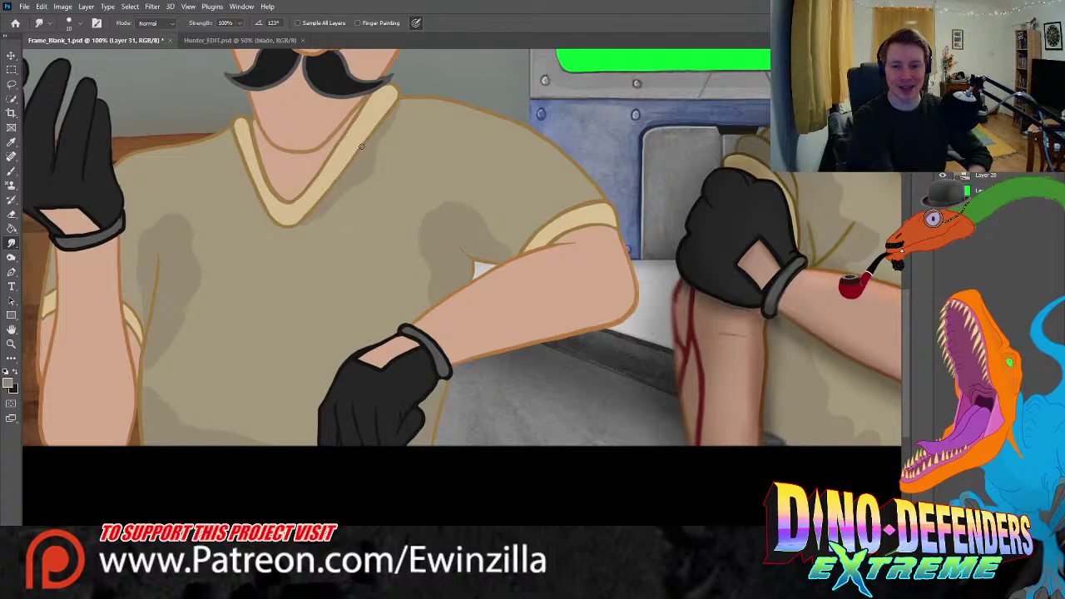
pyautogui.moveTo(255, 191)
pyautogui.mouseDown()
pyautogui.moveTo(244, 124)
pyautogui.moveTo(262, 195)
pyautogui.moveTo(245, 127)
pyautogui.moveTo(276, 213)
pyautogui.moveTo(248, 137)
pyautogui.moveTo(281, 215)
pyautogui.moveTo(269, 199)
pyautogui.moveTo(258, 168)
pyautogui.moveTo(290, 215)
pyautogui.mouseUp()
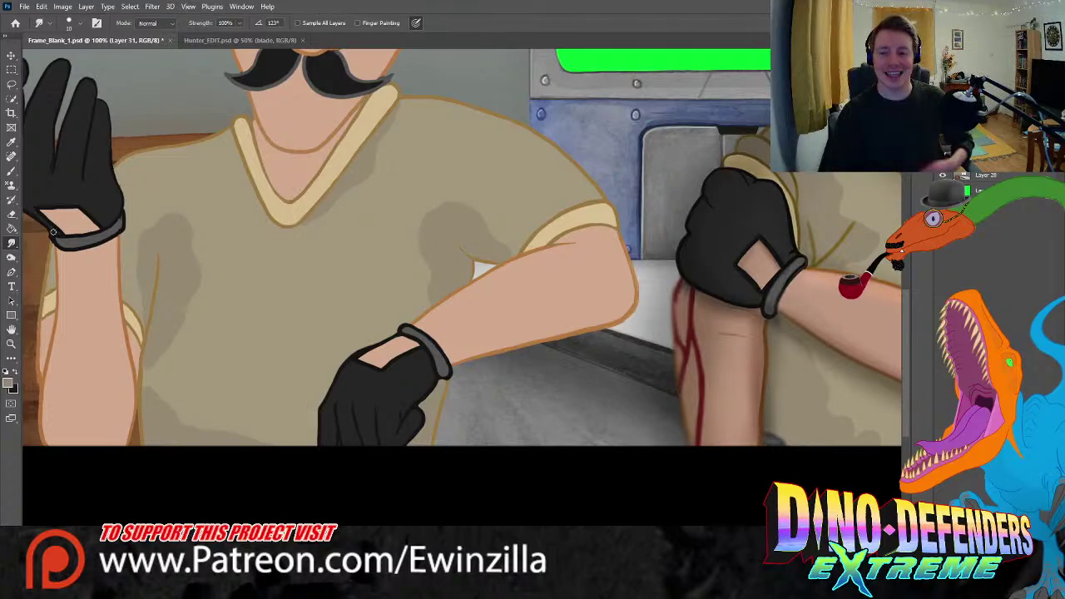
# - Sample the dark olive line colour from the finished hunter's shirt, shrink the brush and darken the armpit crease of the bent arm
pyautogui.click(11, 142)
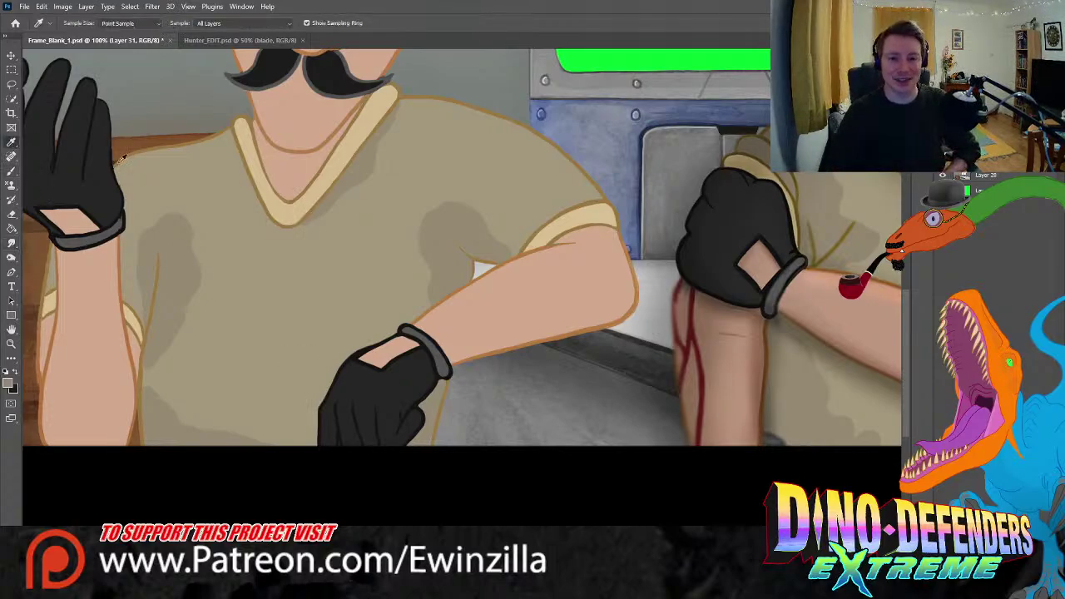
pyautogui.click(796, 186)
pyautogui.click(11, 170)
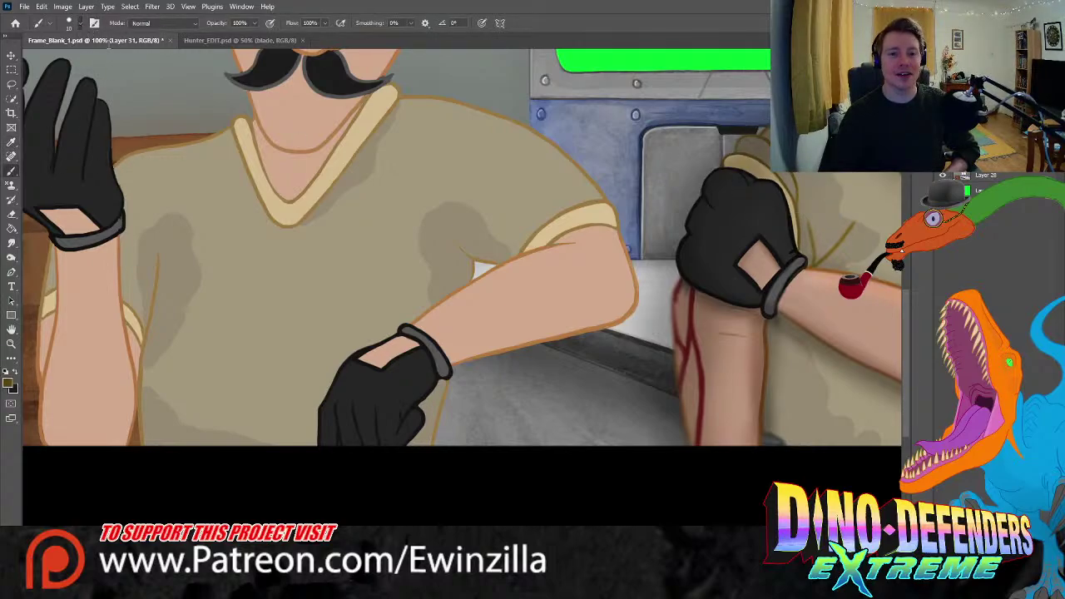
pyautogui.press('[')
pyautogui.press('[')
pyautogui.press('[')
pyautogui.press('[')
pyautogui.press('[')
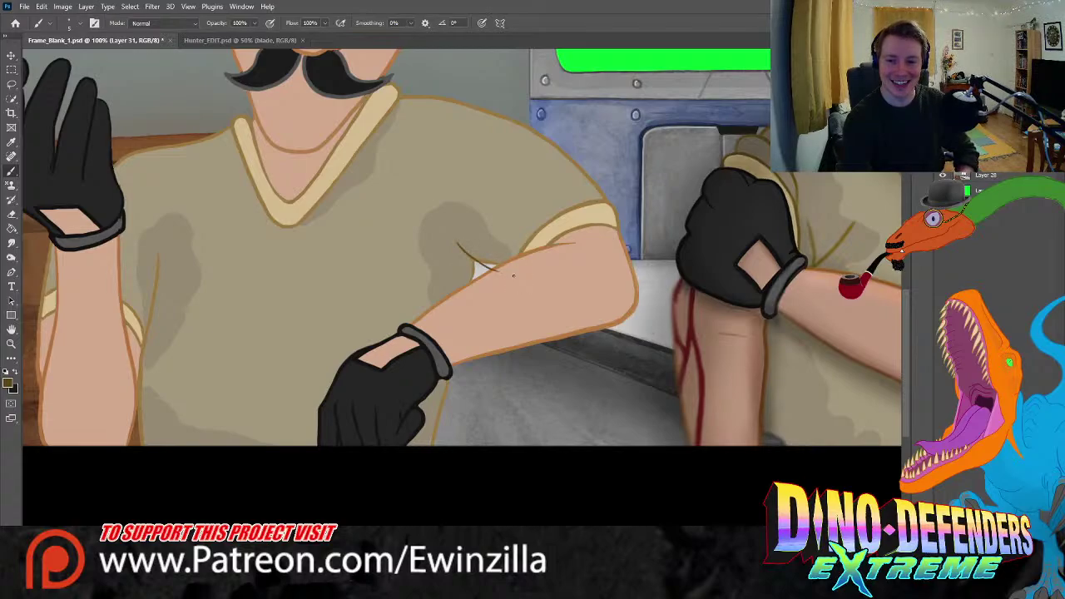
pyautogui.moveTo(457, 245); pyautogui.dragTo(502, 263)
pyautogui.hotkey('ctrl', 'z')
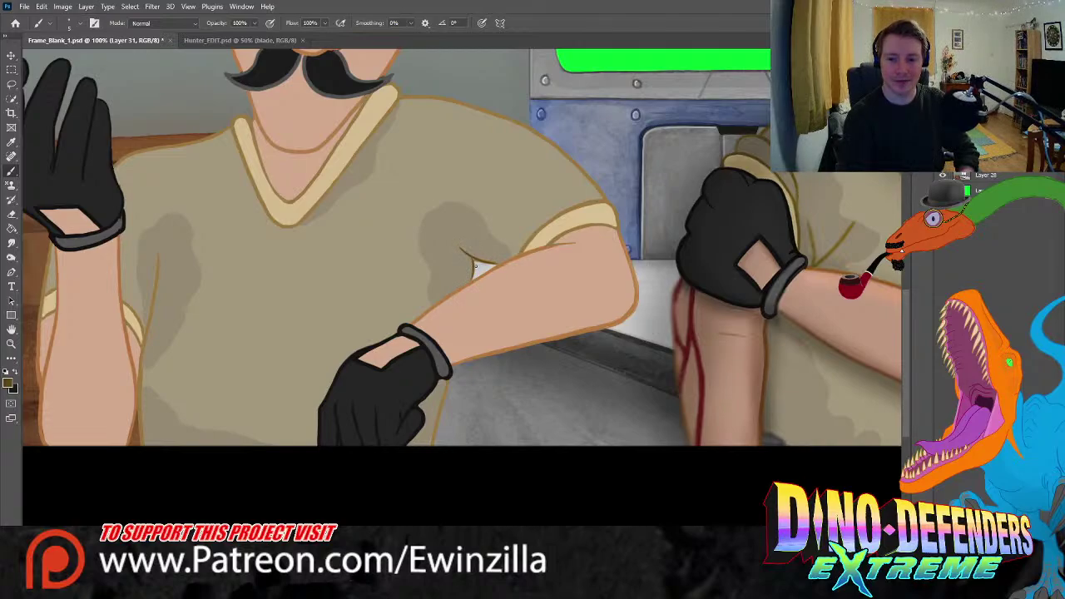
# - Trace the shirt crease beside the raised arm with a thin dark olive line, redoing the stroke until it follows the crease
pyautogui.moveTo(158, 256); pyautogui.dragTo(148, 329)
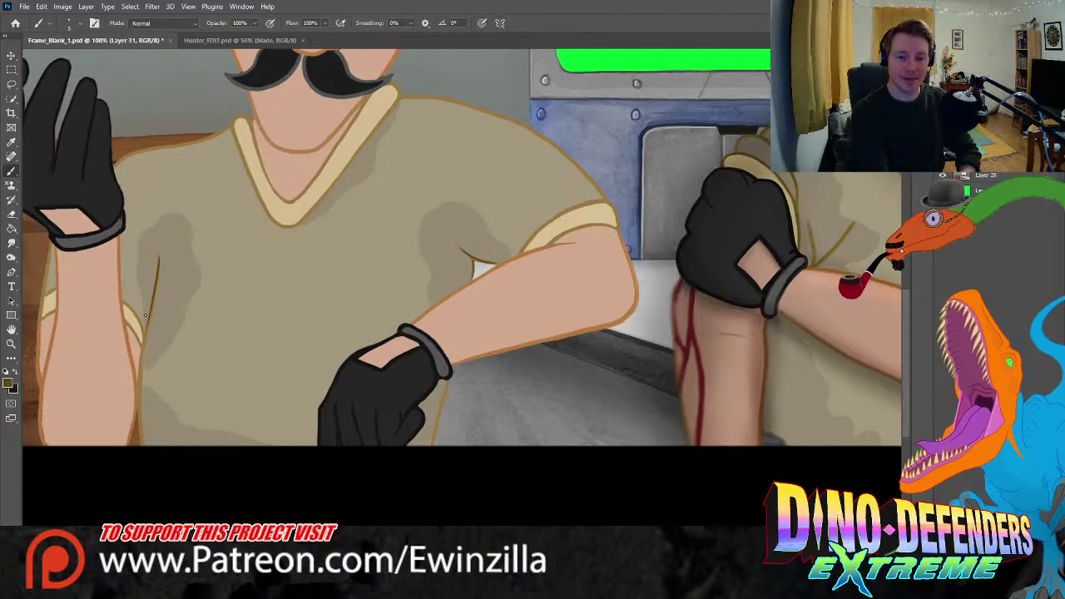
pyautogui.hotkey('ctrl', 'z')
pyautogui.moveTo(158, 261); pyautogui.dragTo(149, 321)
pyautogui.moveTo(159, 260); pyautogui.dragTo(145, 331)
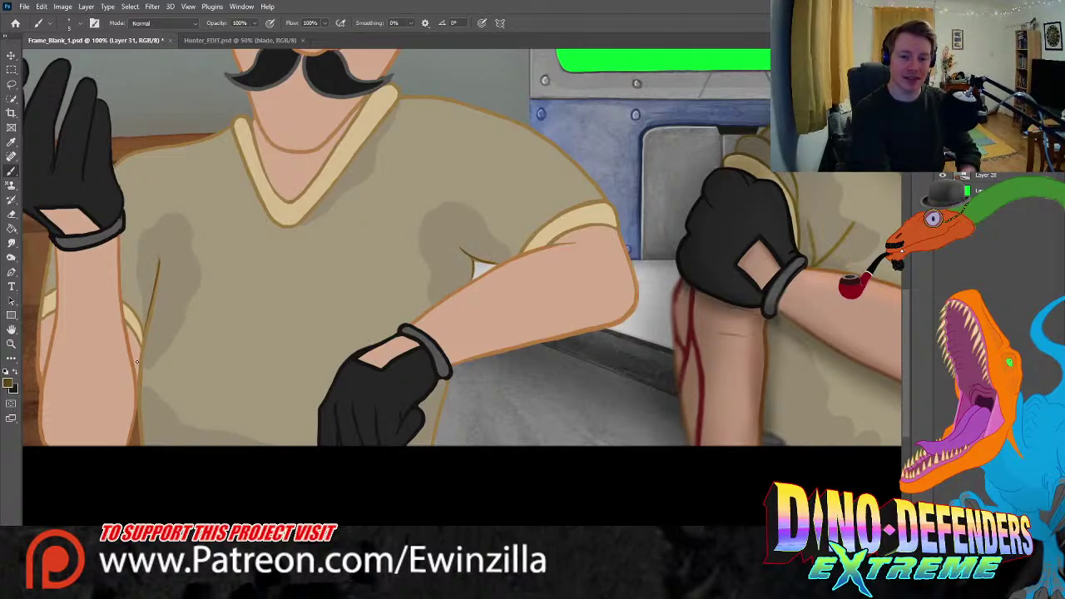
pyautogui.hotkey('ctrl', 'z')
pyautogui.moveTo(159, 259); pyautogui.dragTo(152, 317)
pyautogui.hotkey('ctrl', 'z')
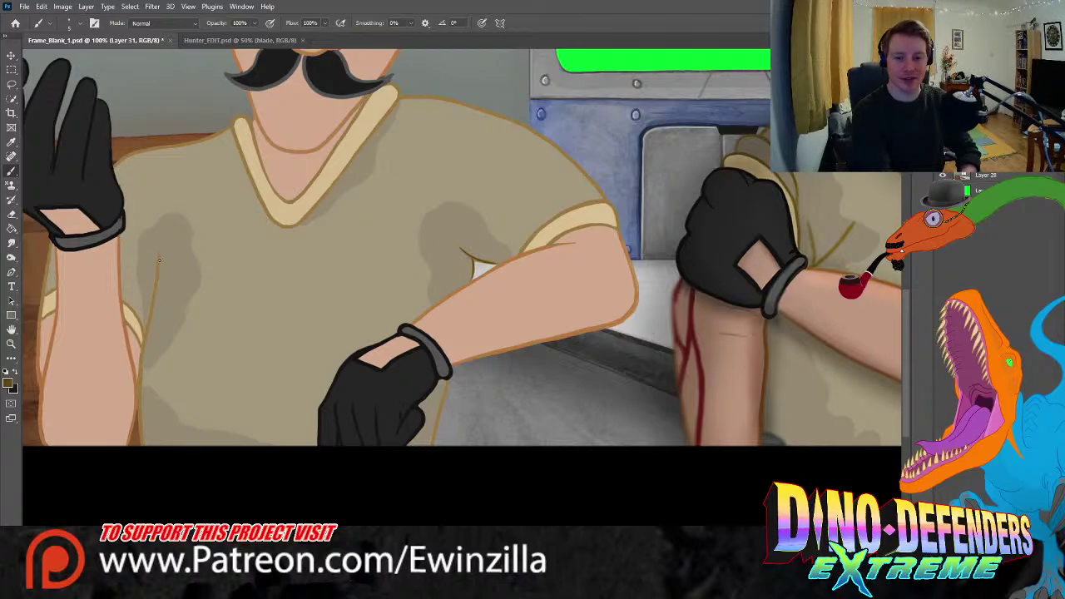
pyautogui.moveTo(160, 261); pyautogui.dragTo(140, 391)
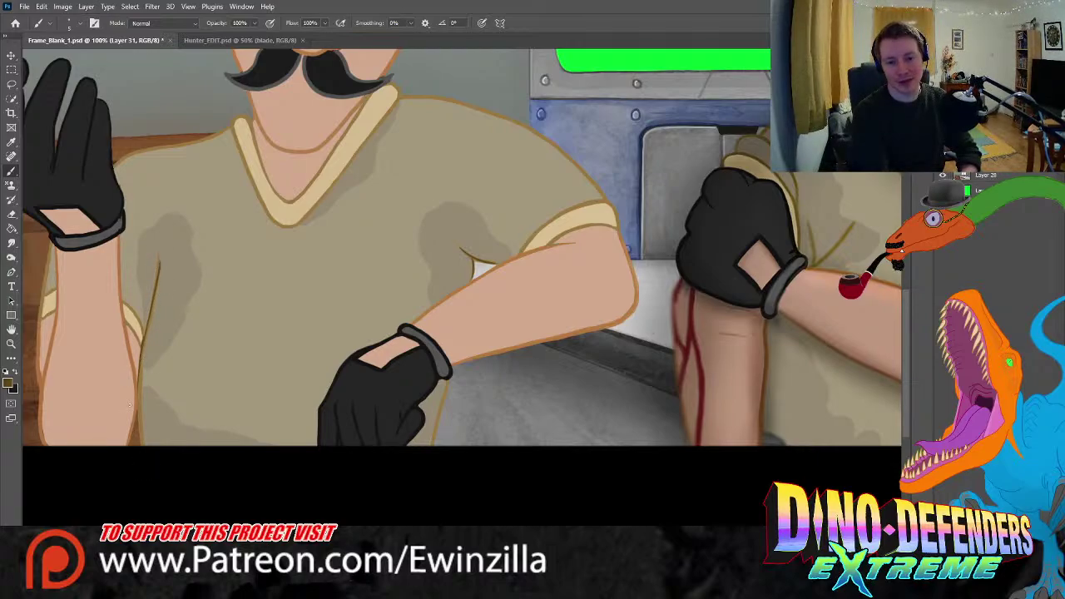
# - Trace the shirt's side edge beside the raised arm in dark olive, from the sleeve cuff down to the frame's lower edge
pyautogui.hotkey('ctrl', 'z')
pyautogui.moveTo(143, 341); pyautogui.dragTo(139, 423)
pyautogui.hotkey('ctrl', 'z')
pyautogui.moveTo(143, 346); pyautogui.dragTo(137, 441)
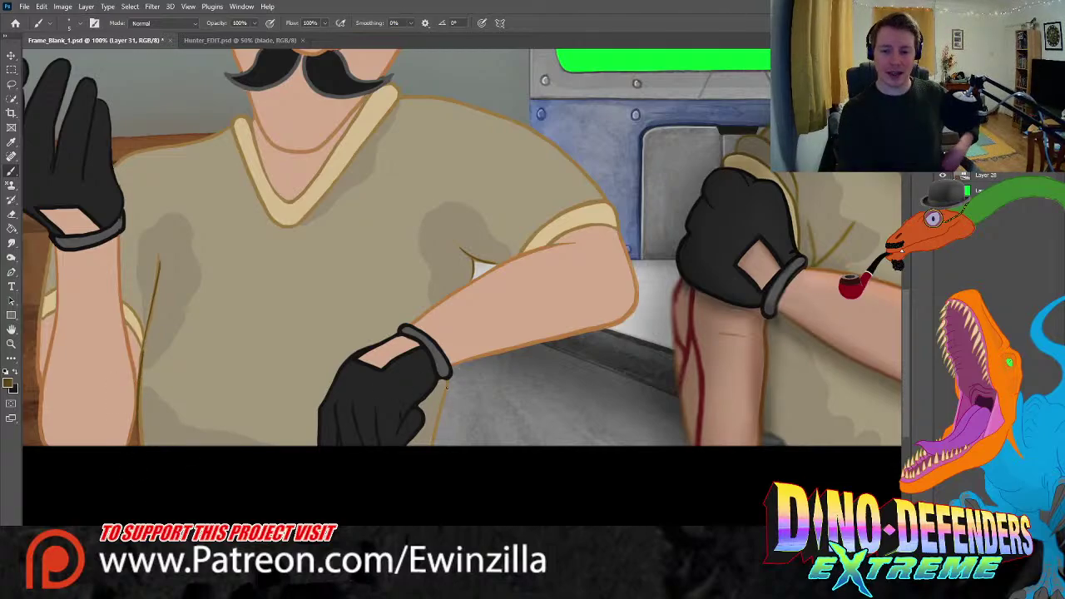
# - Trace the shirt's side edge beneath the resting glove in dark olive and undo the stray stroke at the armpit crease
pyautogui.moveTo(446, 381); pyautogui.dragTo(434, 426)
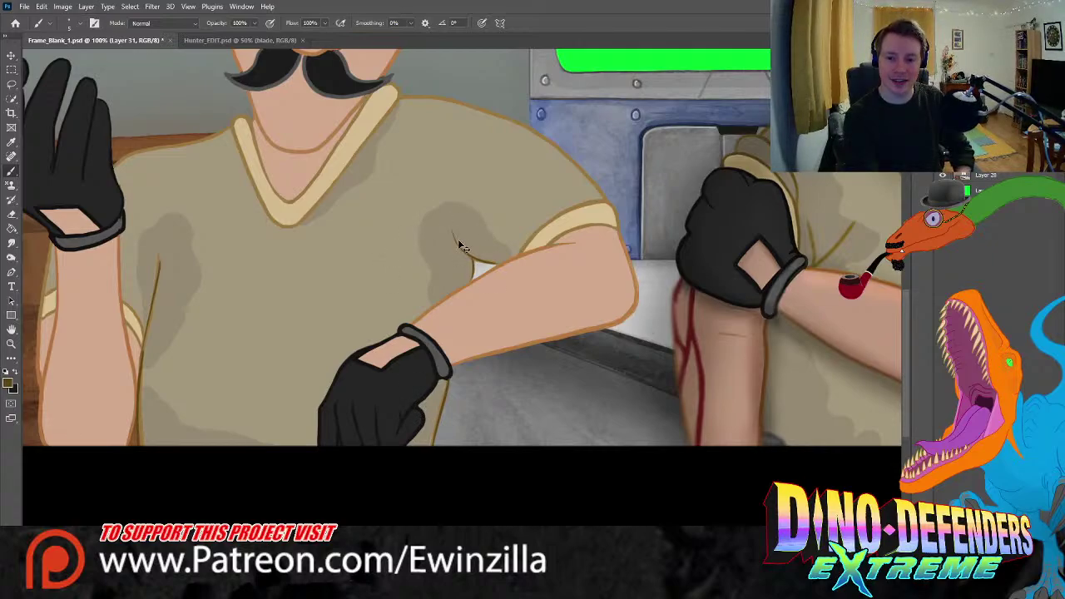
pyautogui.hotkey('ctrl', 'z')
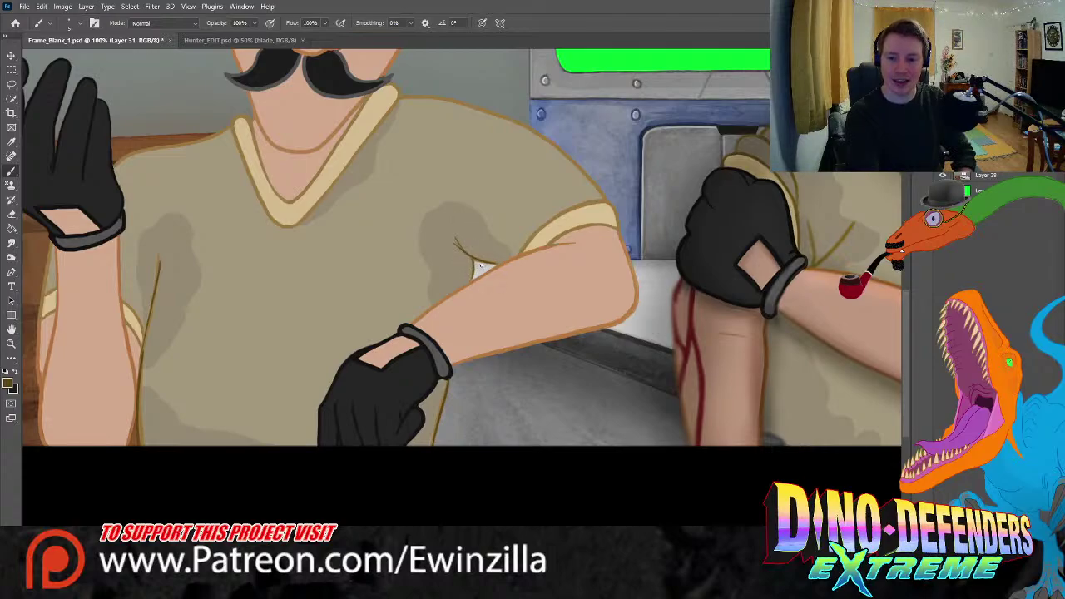
pyautogui.press('z')
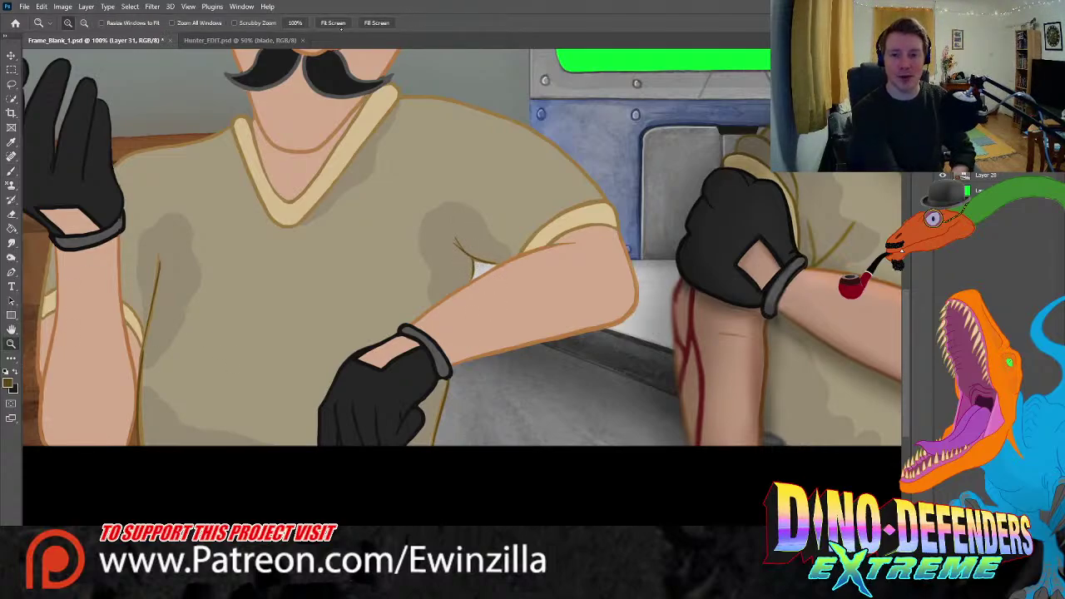
pyautogui.hotkey('ctrl', '0')
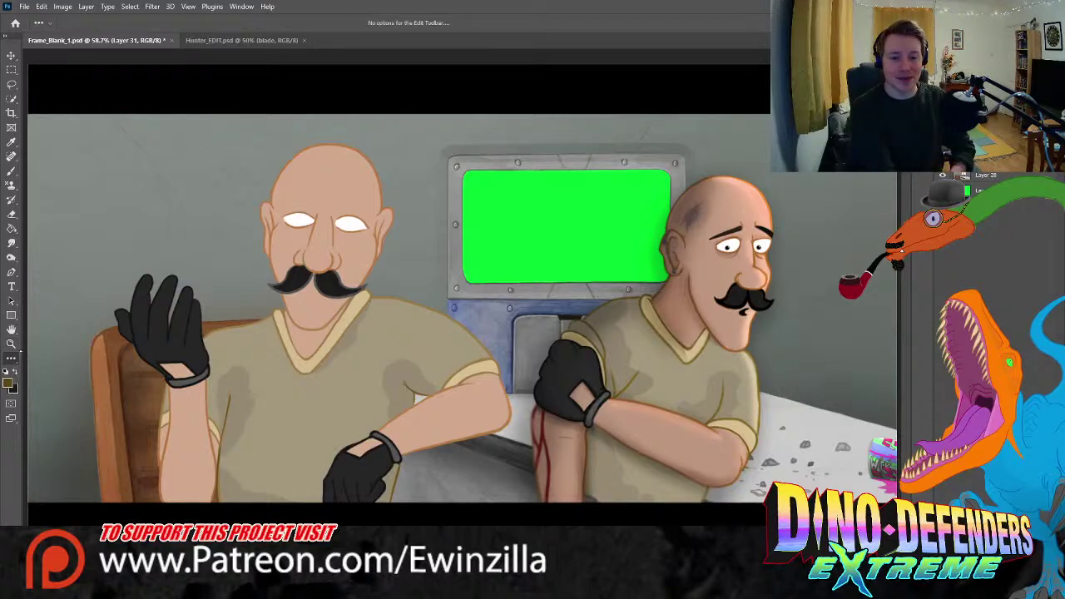
# - Smudge the crease lines at the bent arm's armpit, thinning them and pulling the lower line down toward the forearm
pyautogui.click(11, 357)
pyautogui.click(12, 343)
pyautogui.moveTo(434, 411); pyautogui.dragTo(433, 411)
pyautogui.click(12, 242)
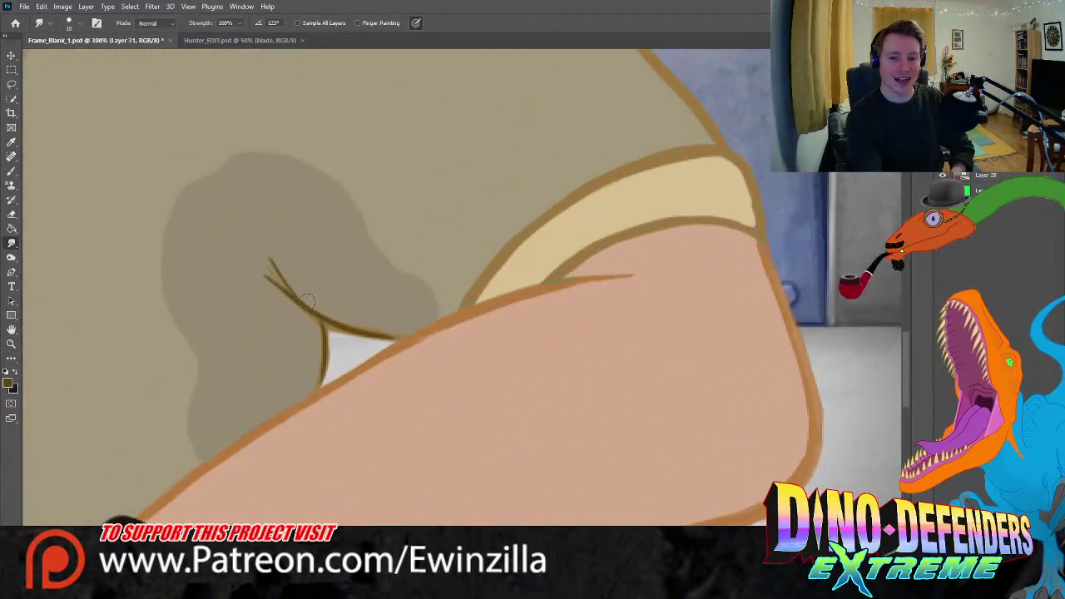
pyautogui.moveTo(305, 297)
pyautogui.mouseDown()
pyautogui.moveTo(324, 316)
pyautogui.moveTo(275, 271)
pyautogui.mouseUp()
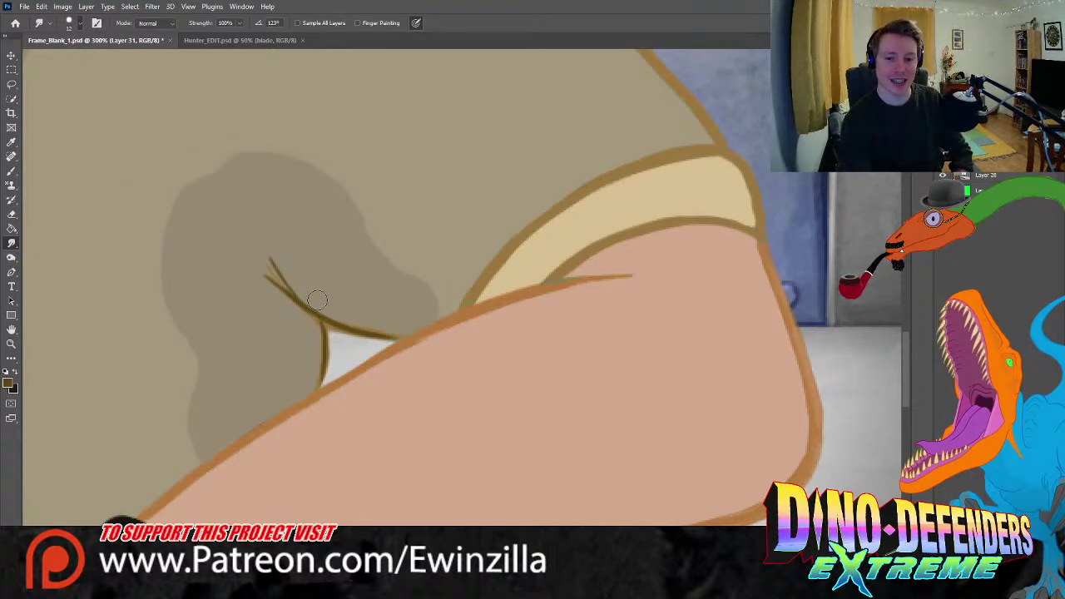
pyautogui.moveTo(326, 322)
pyautogui.mouseDown()
pyautogui.moveTo(383, 350)
pyautogui.moveTo(344, 327)
pyautogui.moveTo(372, 348)
pyautogui.moveTo(353, 320)
pyautogui.moveTo(379, 340)
pyautogui.mouseUp()
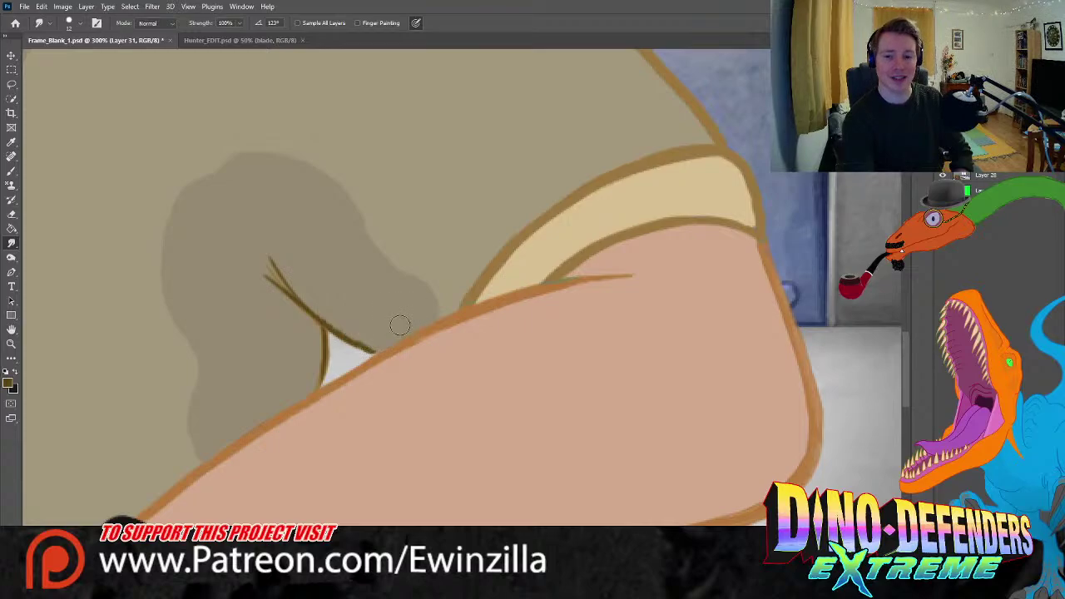
pyautogui.click(11, 343)
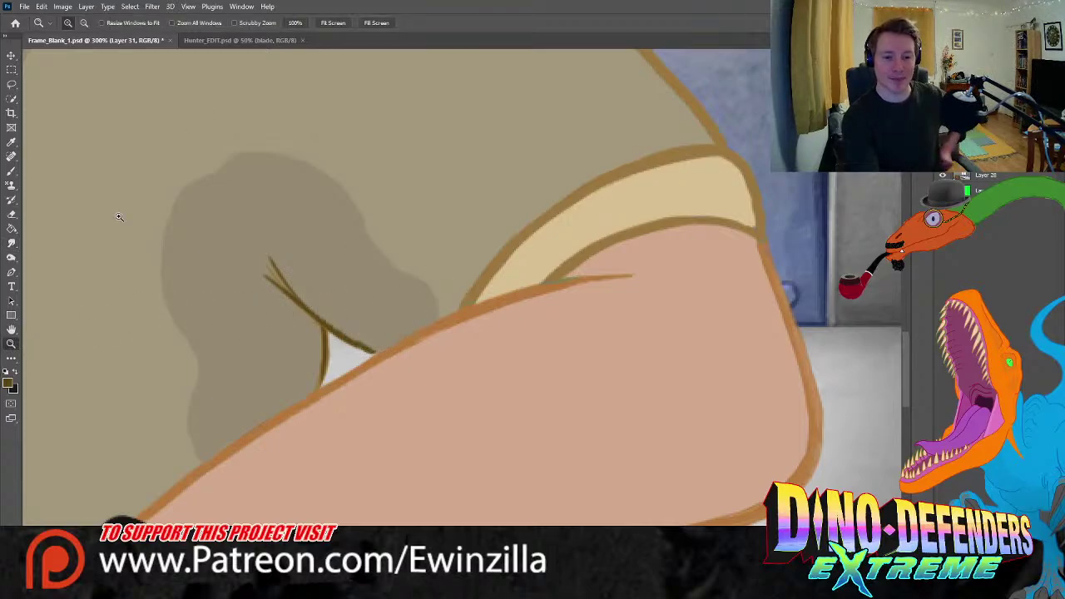
pyautogui.click(332, 23)
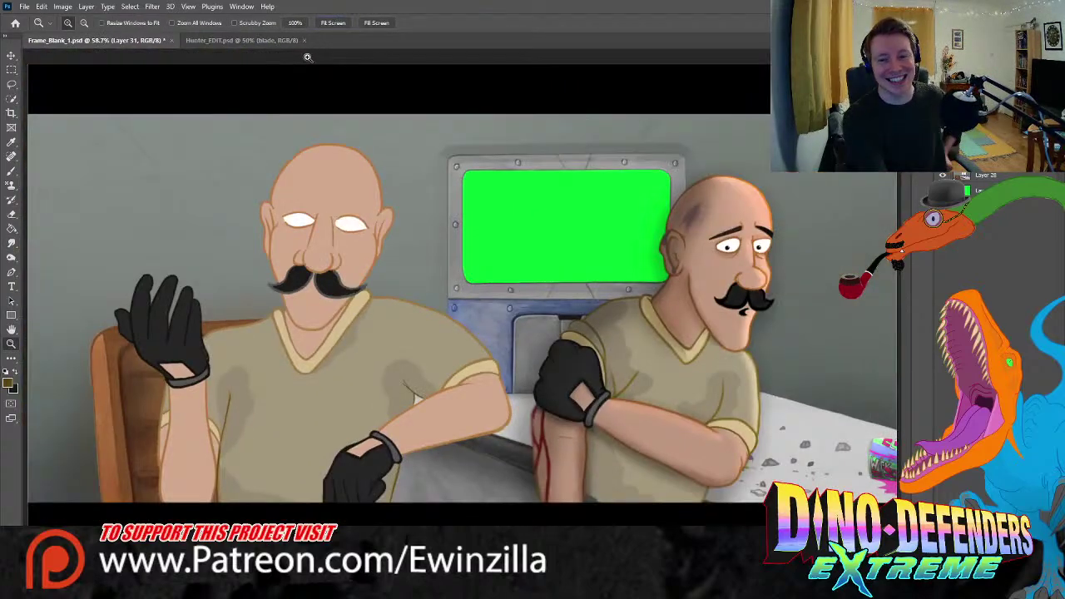
# - Smudge the armpit crease further down to the forearm to narrow the white gap, and touch up the line under the sleeve cuff
pyautogui.click(443, 414)
pyautogui.click(443, 414)
pyautogui.click(12, 243)
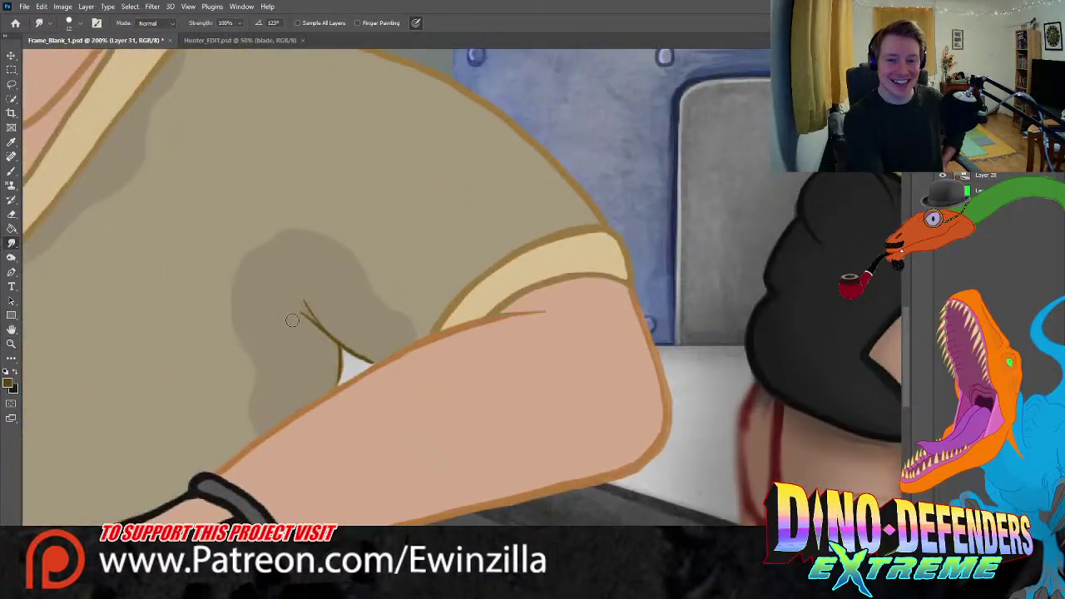
pyautogui.moveTo(292, 320)
pyautogui.mouseDown()
pyautogui.moveTo(326, 329)
pyautogui.moveTo(366, 366)
pyautogui.moveTo(341, 335)
pyautogui.moveTo(344, 349)
pyautogui.moveTo(324, 329)
pyautogui.moveTo(354, 363)
pyautogui.moveTo(348, 351)
pyautogui.moveTo(374, 358)
pyautogui.mouseUp()
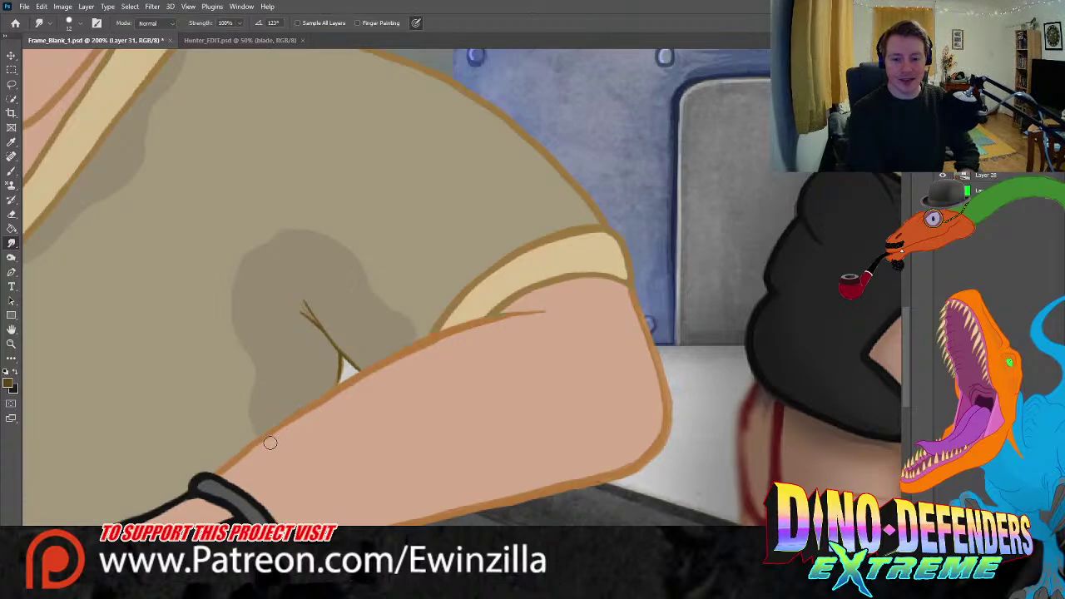
pyautogui.moveTo(482, 326); pyautogui.dragTo(569, 316)
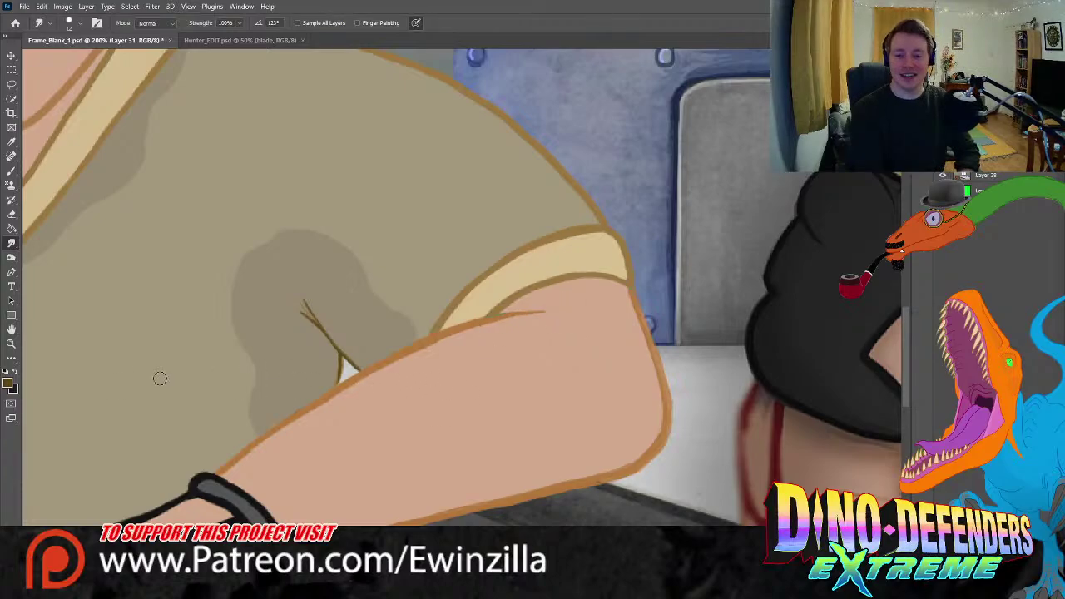
pyautogui.click(11, 343)
pyautogui.hotkey('ctrl', '0')
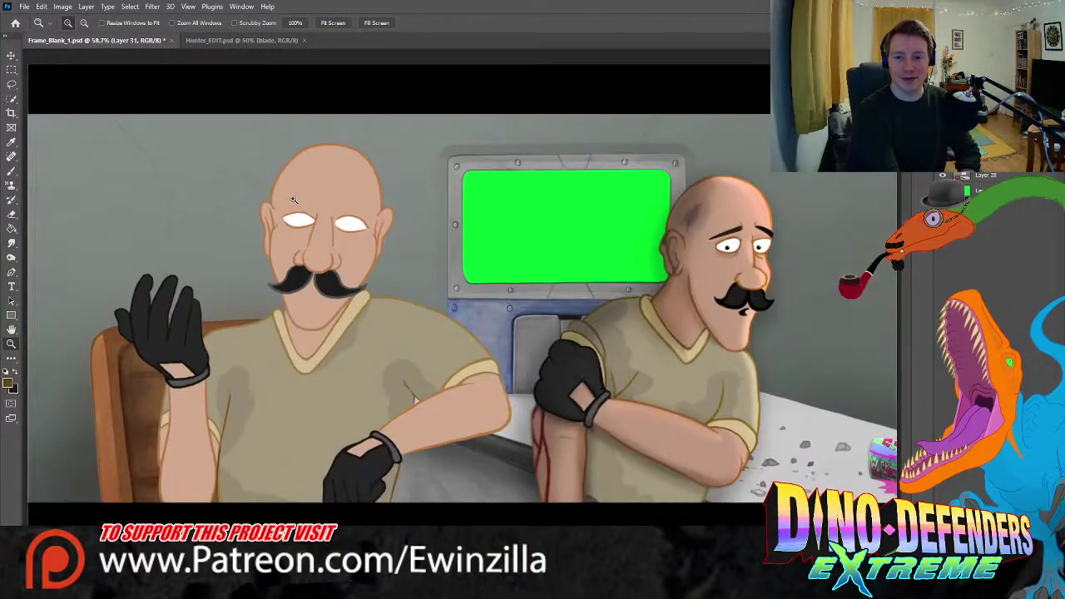
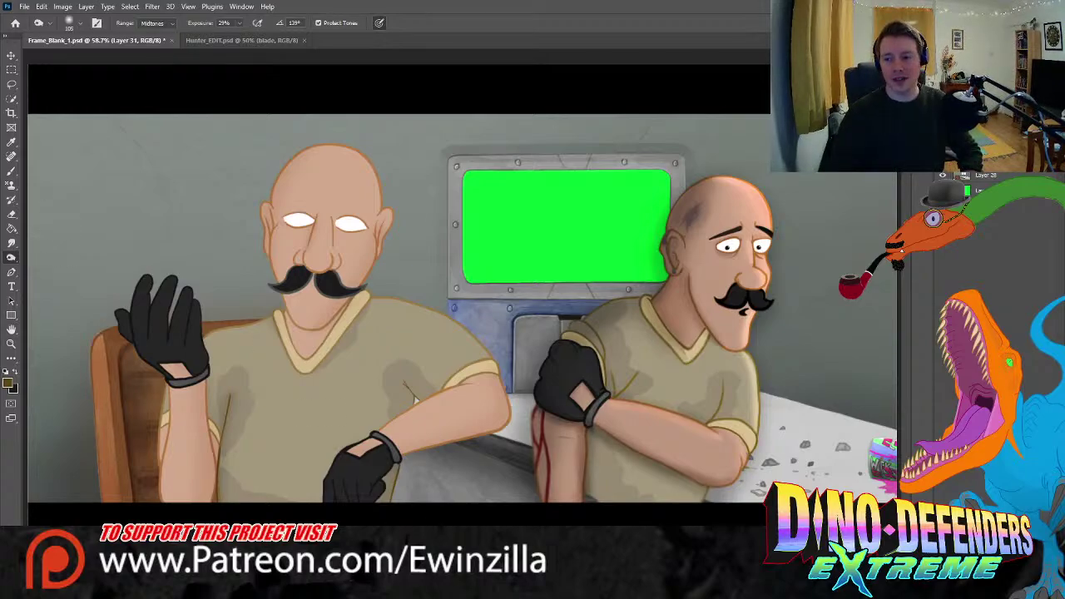
# - With the finished hunter hidden, transform the new hunter to about 106% width and height, skewed 4.86° and rotated -0.49°, shifted slightly toward the table
pyautogui.hotkey('ctrl', 'z')
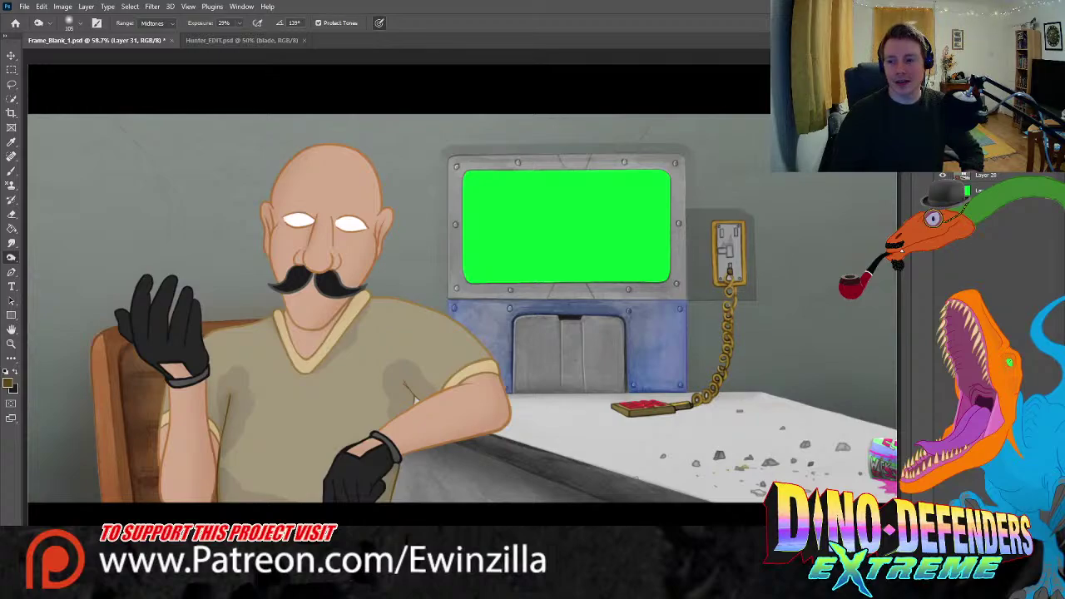
pyautogui.click(10, 55)
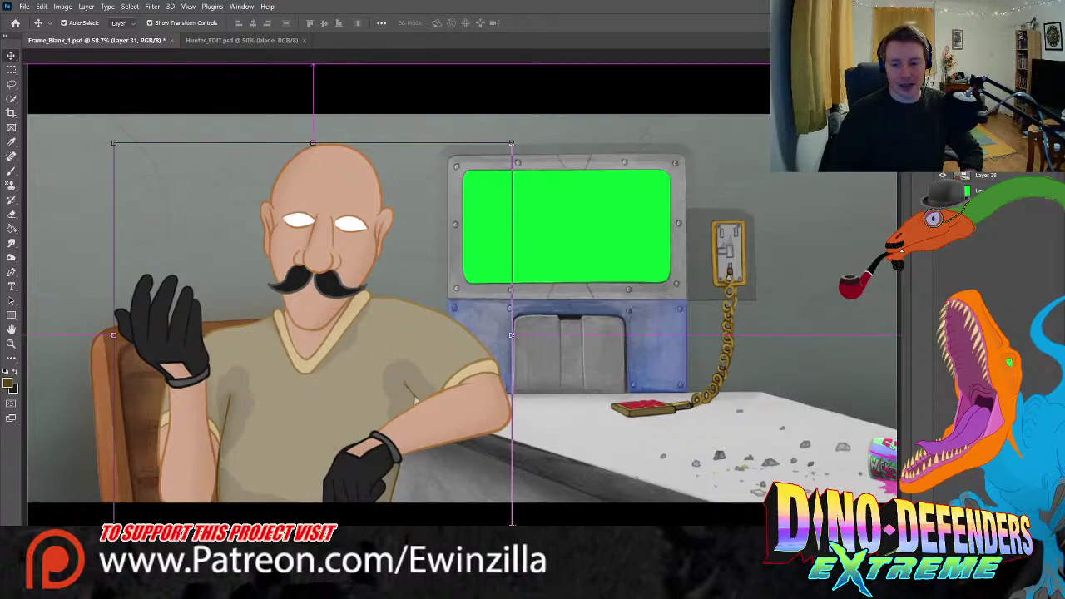
pyautogui.moveTo(511, 524); pyautogui.dragTo(523, 524)
pyautogui.moveTo(516, 339); pyautogui.dragTo(523, 339)
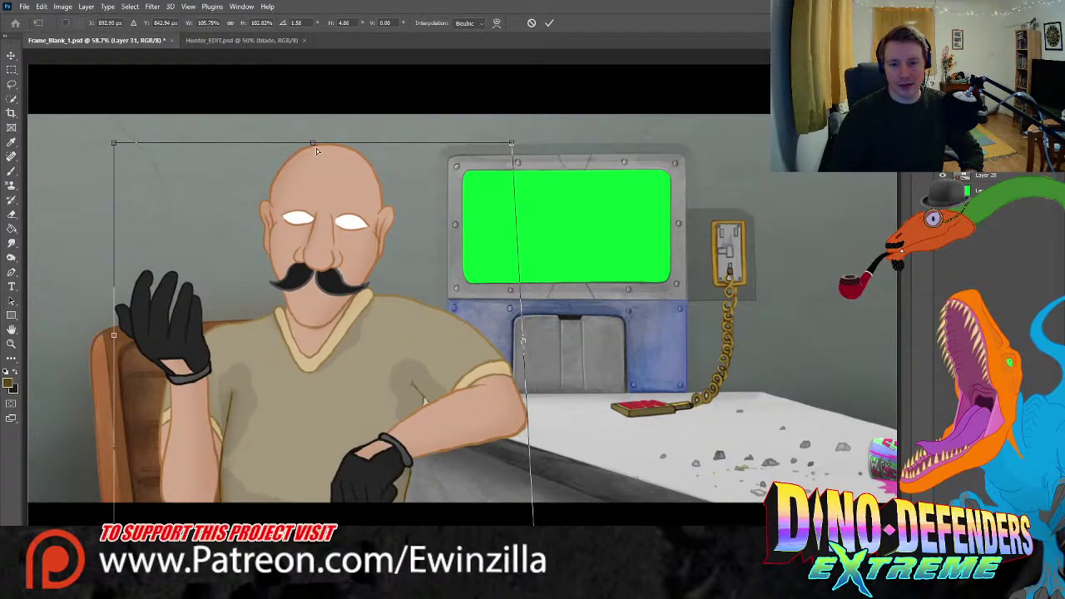
pyautogui.moveTo(313, 143); pyautogui.dragTo(314, 129)
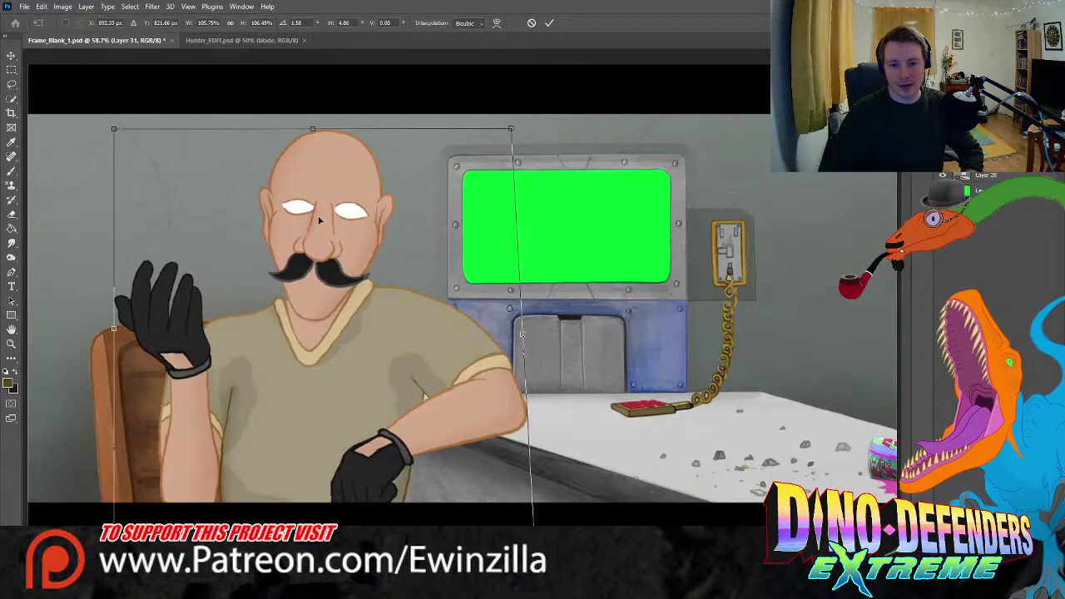
pyautogui.moveTo(546, 304); pyautogui.dragTo(544, 291)
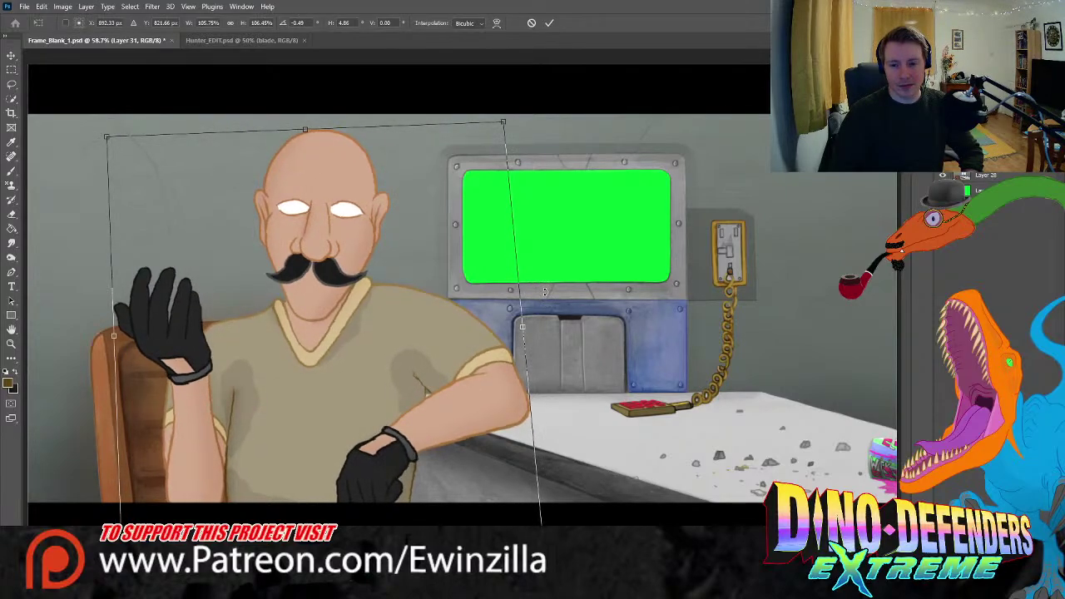
pyautogui.moveTo(444, 331); pyautogui.dragTo(448, 332)
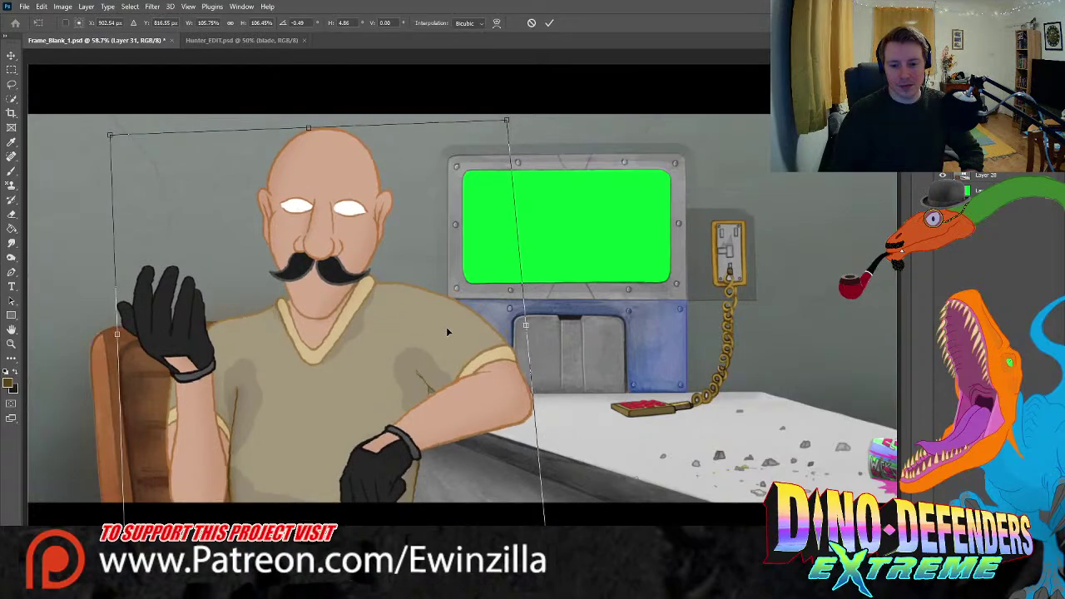
pyautogui.click(12, 84)
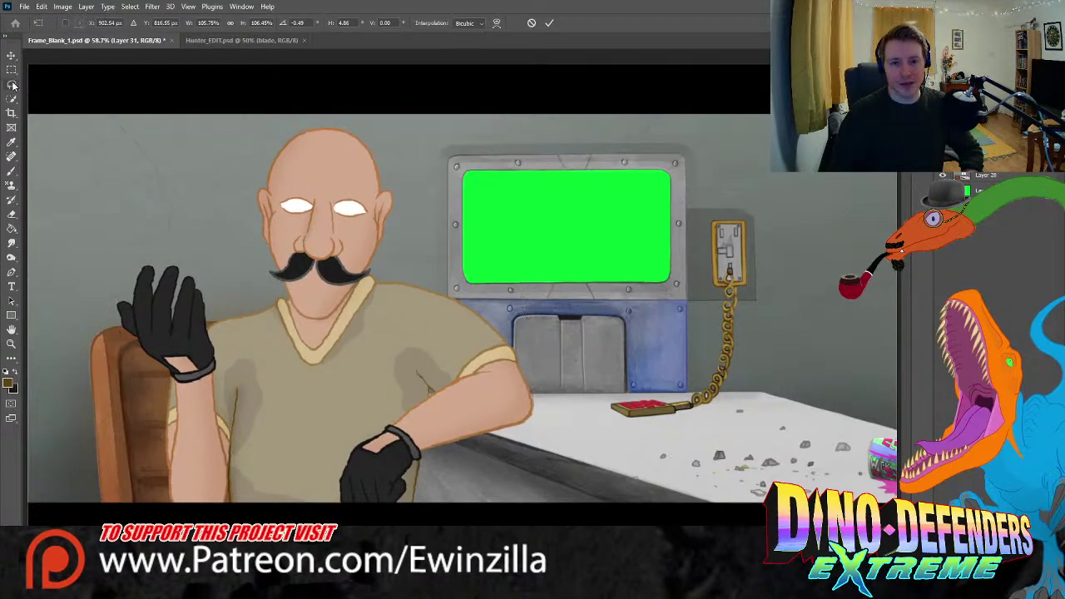
# - Close Hunter_EDIT.psd and bring up the EP4_F_XX1 clip for review
pyautogui.click(233, 42)
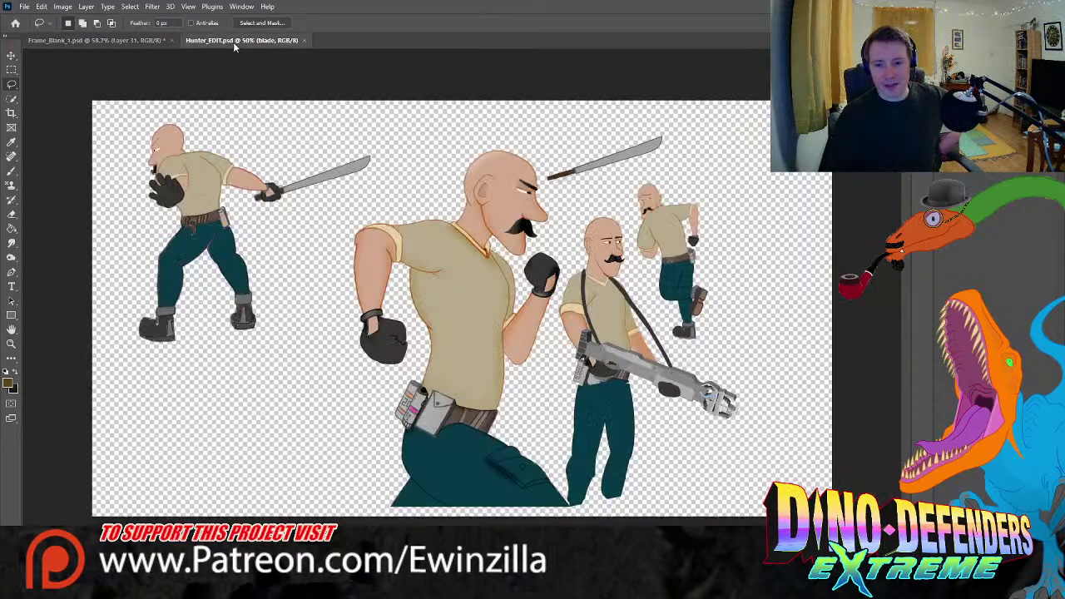
pyautogui.click(305, 40)
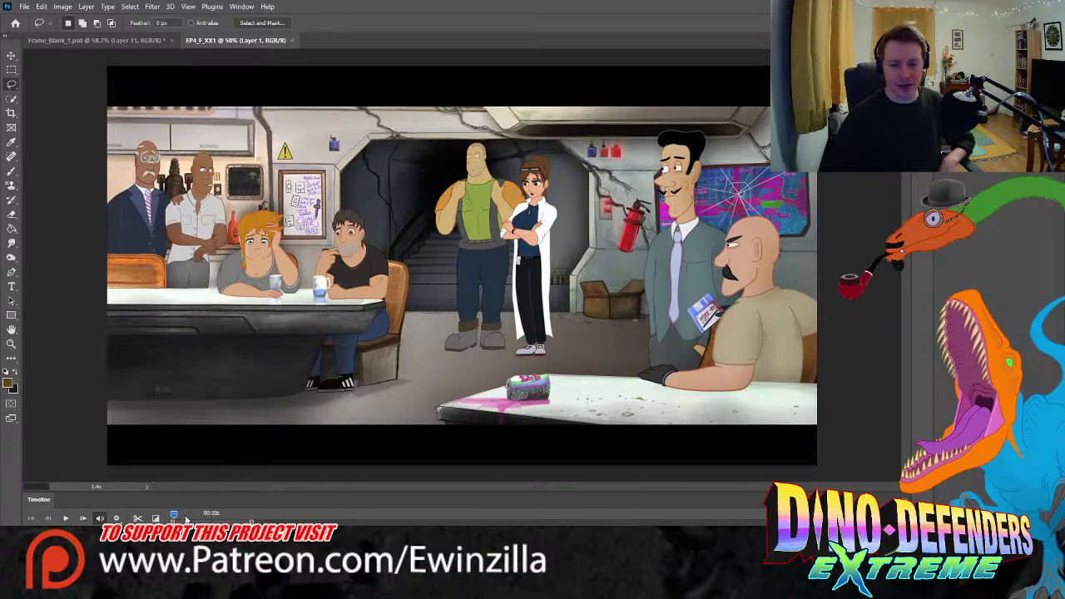
pyautogui.click(11, 343)
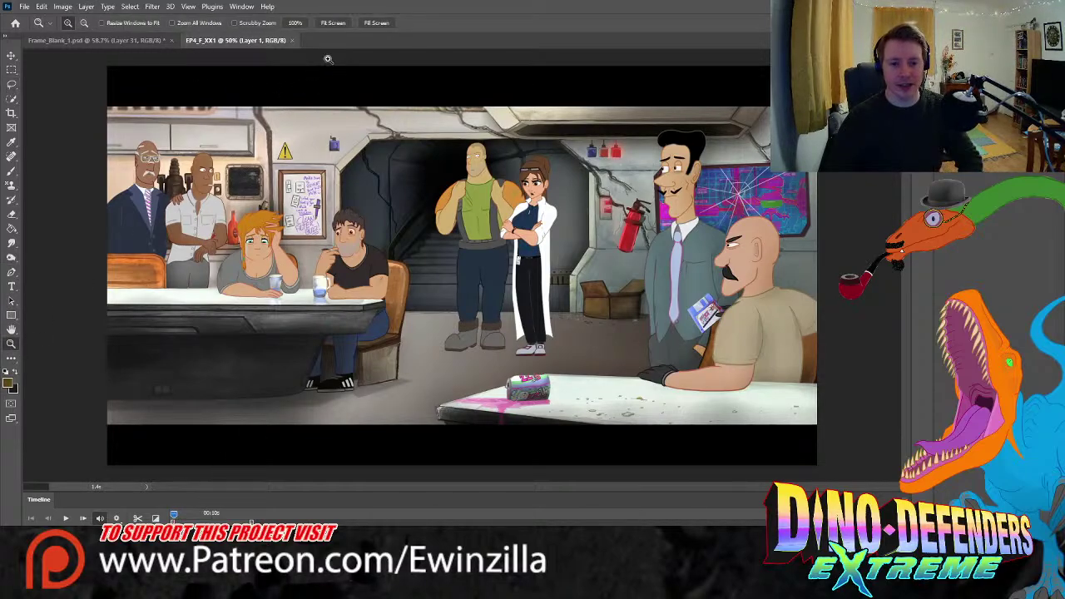
pyautogui.click(376, 22)
# - Play through the EP4_F_XX1 clip, examine the spilled can on the table closely, and return the playhead to the start
pyautogui.press('space')
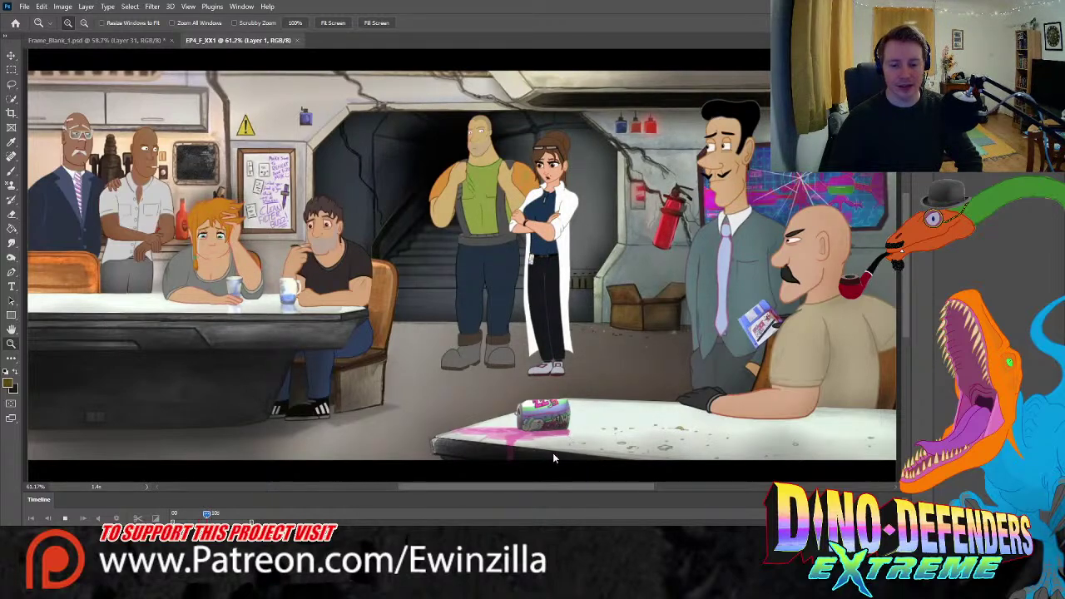
pyautogui.press('space')
pyautogui.moveTo(551, 432); pyautogui.dragTo(533, 440)
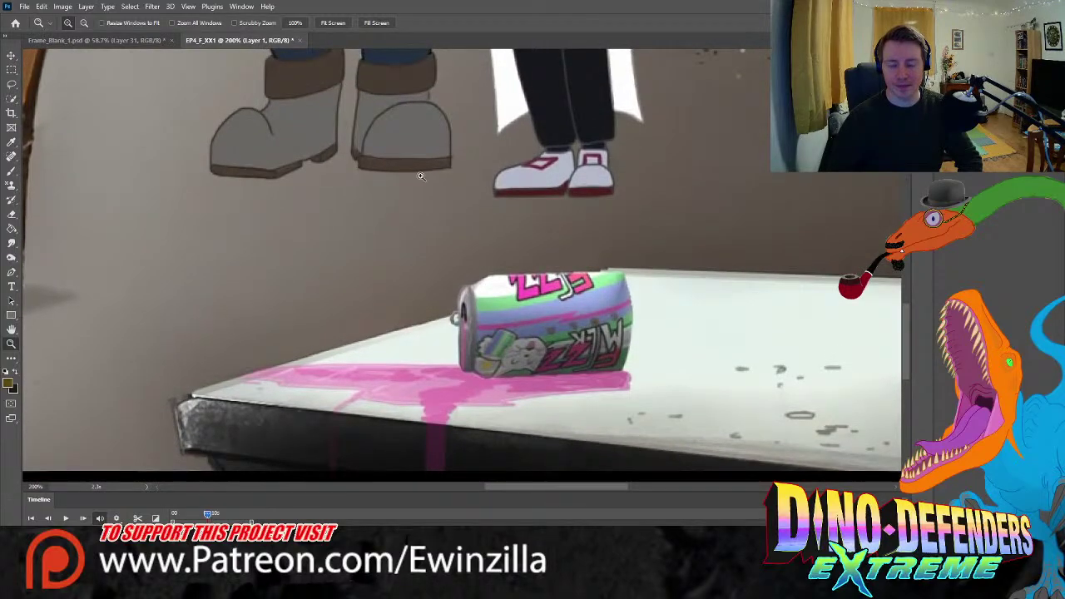
pyautogui.click(321, 26)
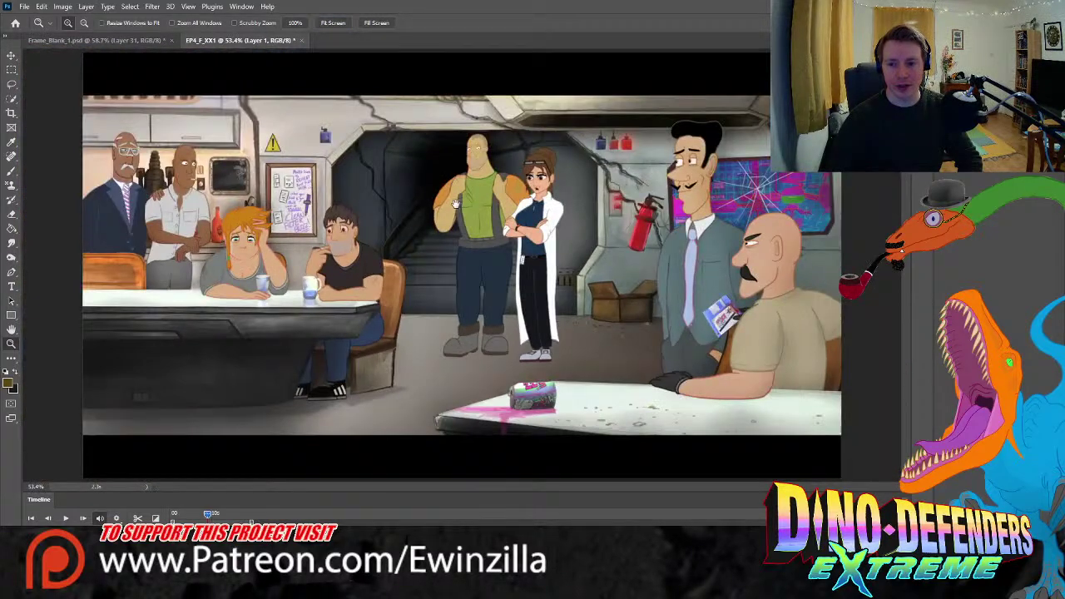
pyautogui.press('space')
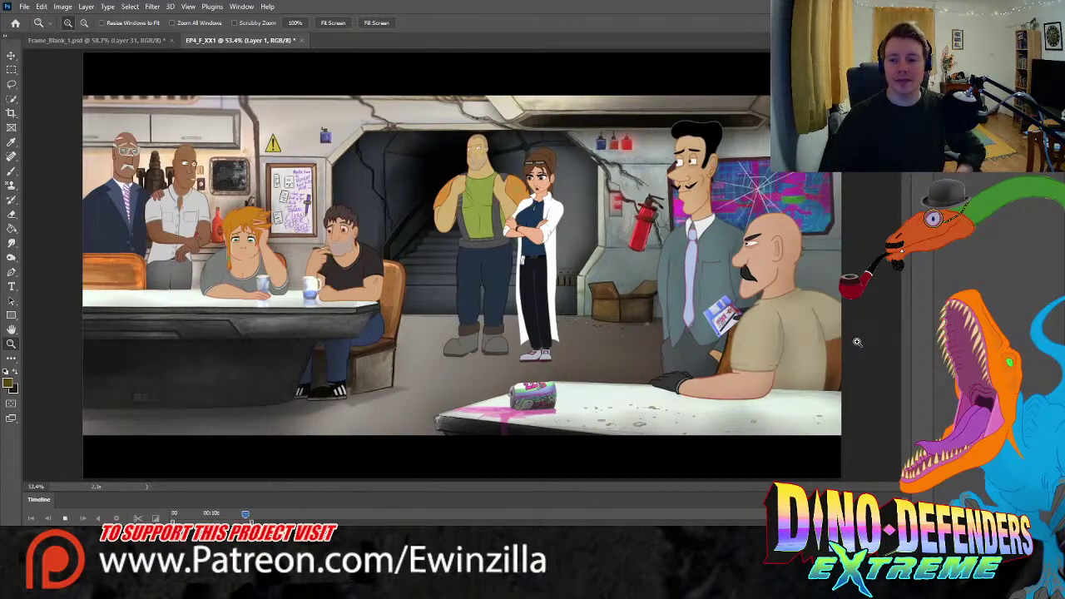
pyautogui.press('space')
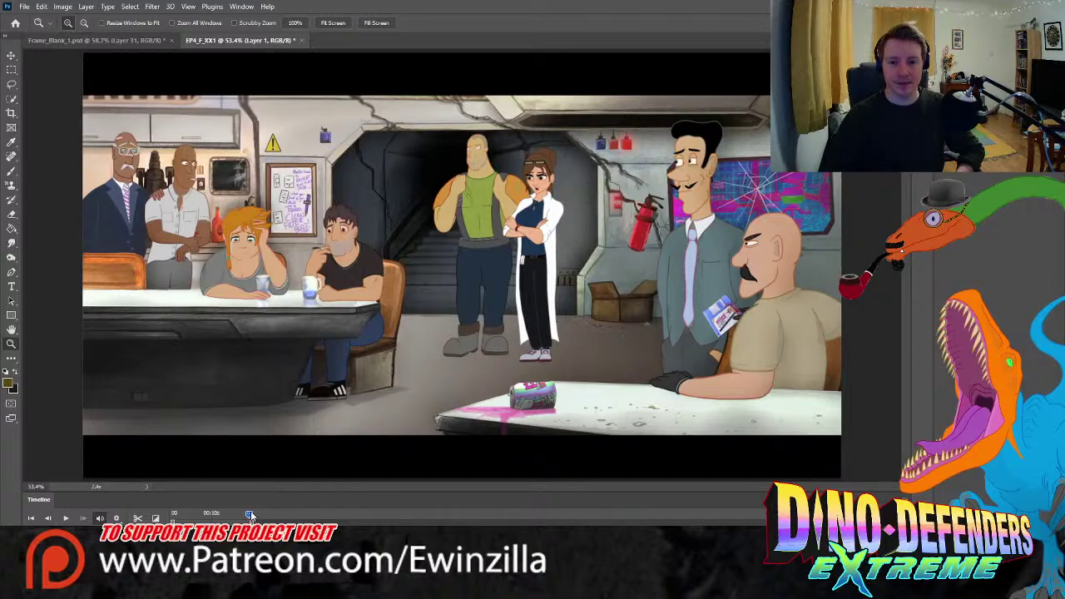
pyautogui.moveTo(251, 516); pyautogui.dragTo(171, 516)
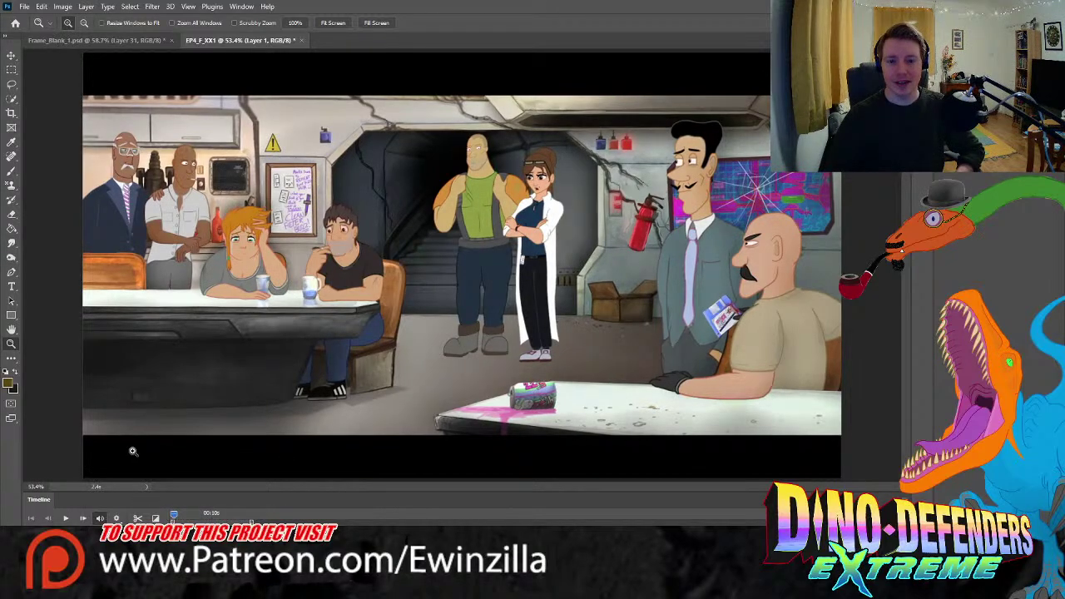
# - Examine the suited man's bandaged head and the man in the white shirt beside him in the background
pyautogui.moveTo(111, 160); pyautogui.dragTo(107, 159)
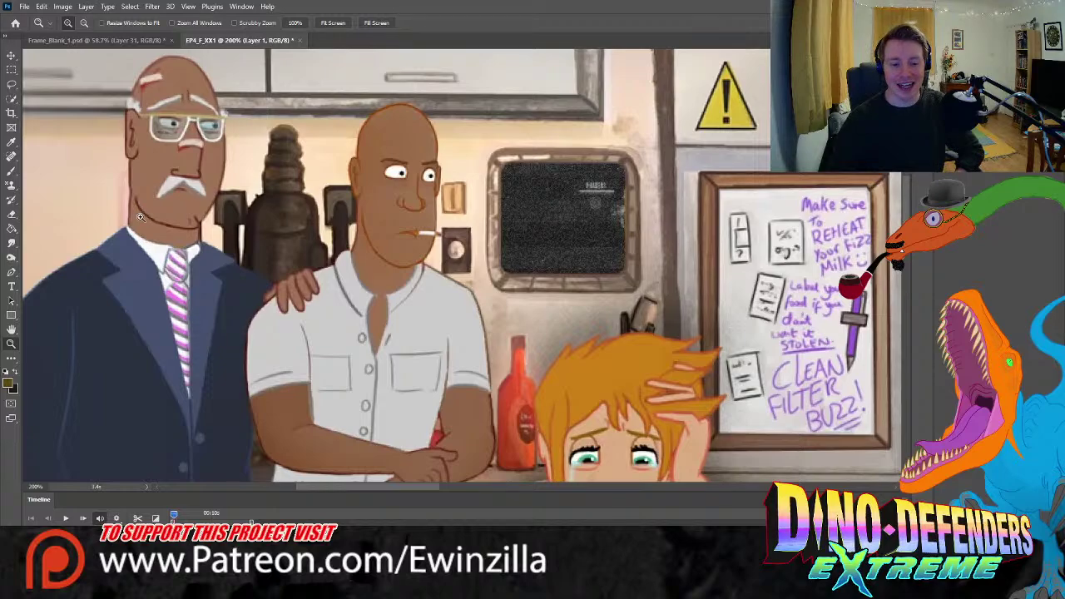
pyautogui.scroll(2, 139, 216)
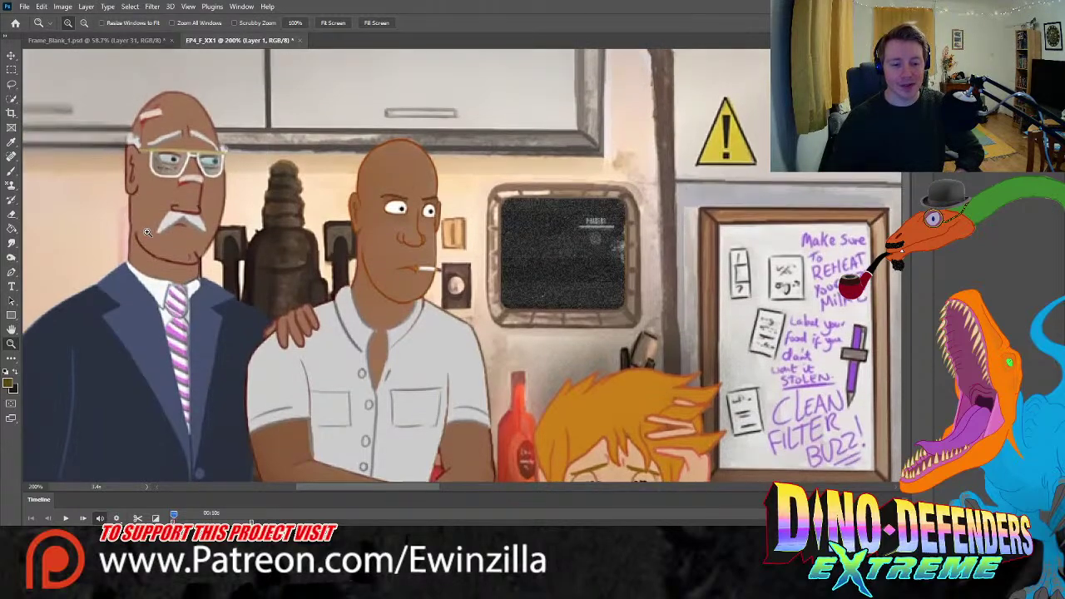
pyautogui.click(109, 125)
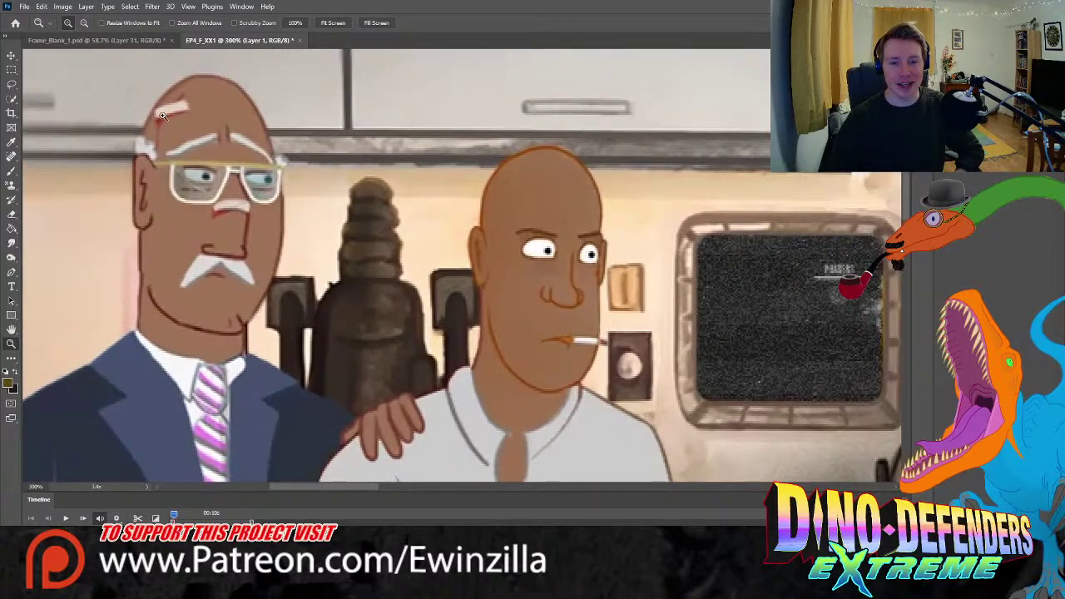
pyautogui.scroll(-4, 248, 227)
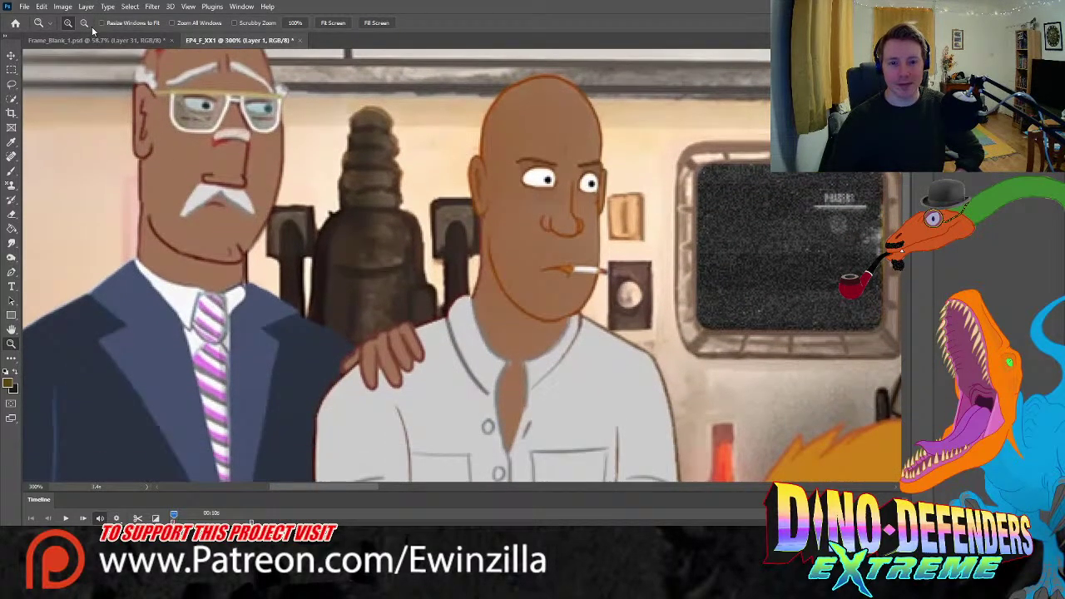
pyautogui.click(84, 22)
pyautogui.click(236, 240)
pyautogui.click(236, 241)
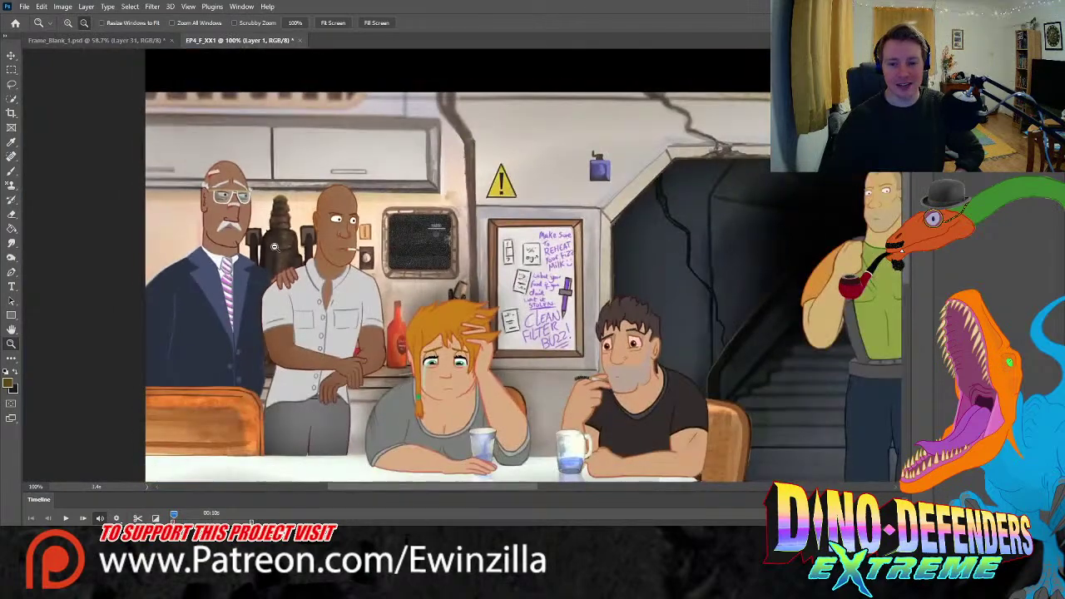
# - Play the EP4_F_XX1 clip with the whole frame in view and watch how the shot runs
pyautogui.scroll(-2, 304, 277)
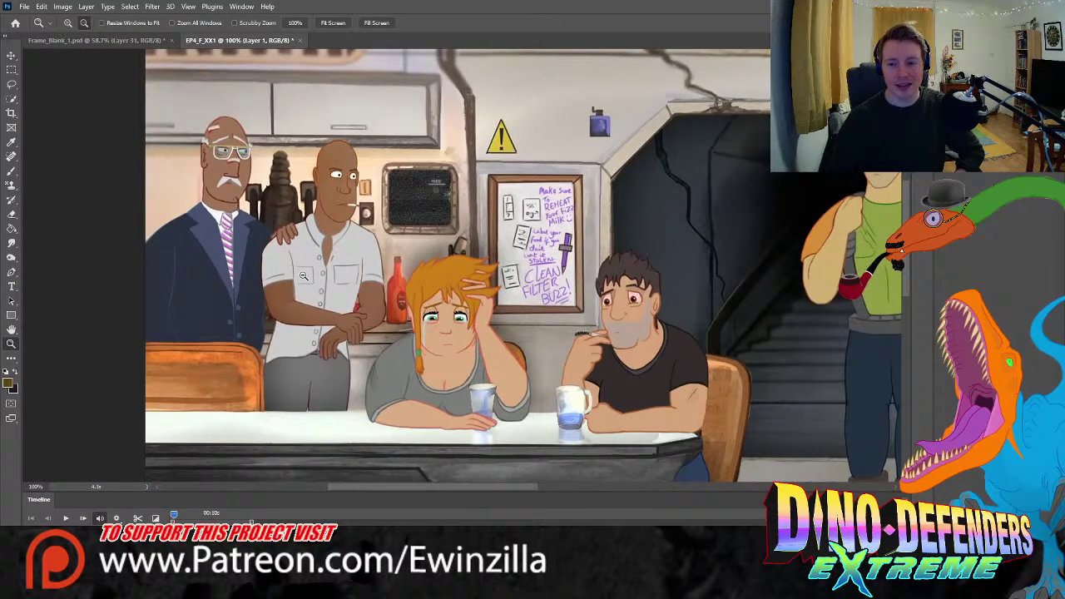
pyautogui.scroll(-2, 304, 277)
pyautogui.click(333, 23)
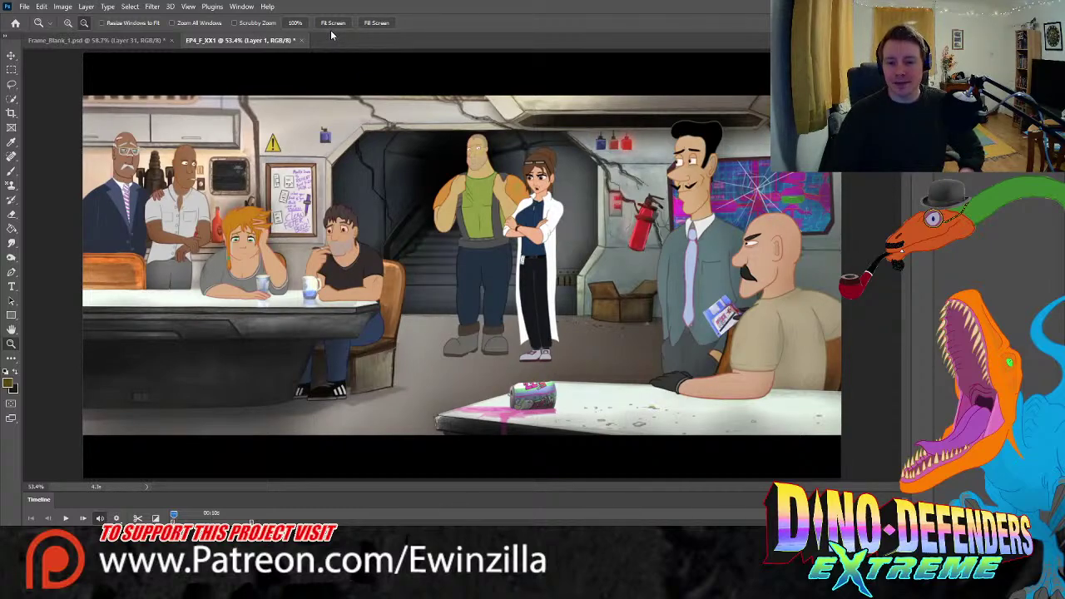
pyautogui.press('space')
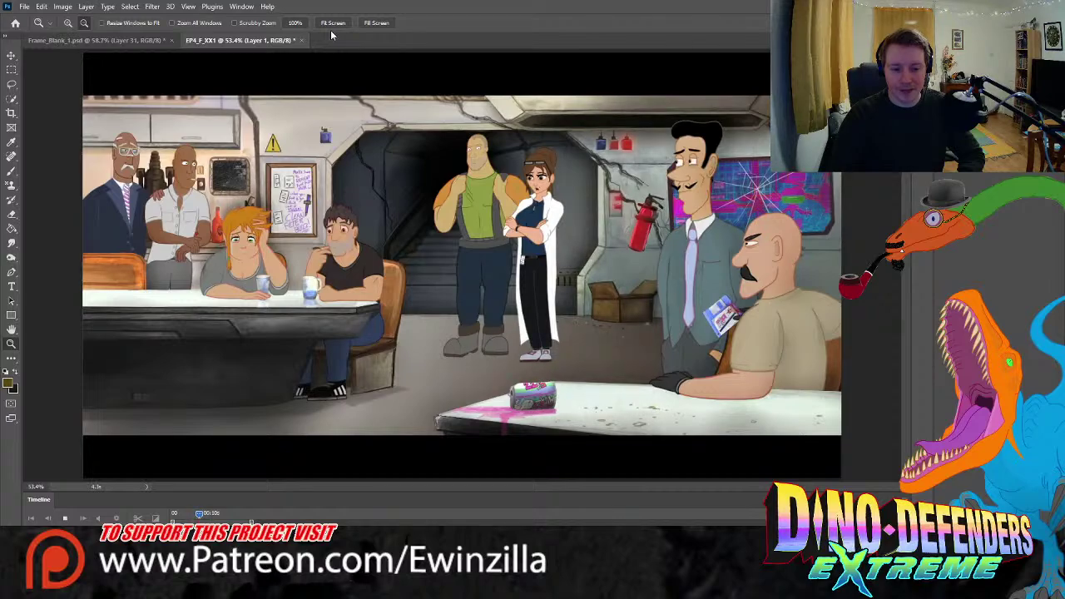
pyautogui.press('space')
pyautogui.press('space')
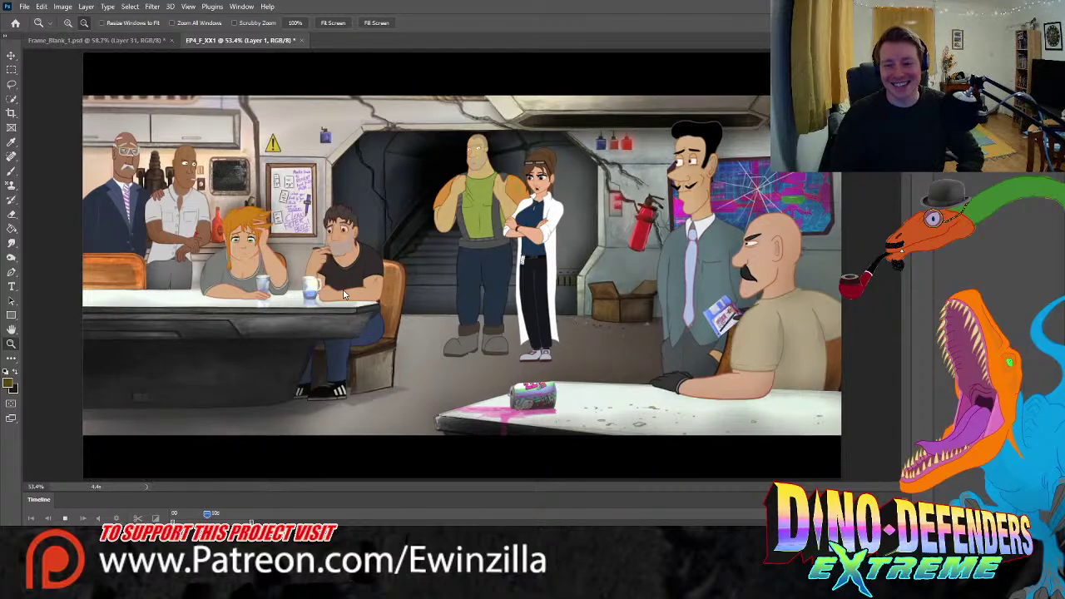
pyautogui.press('space')
# - Examine the cracked wall screen behind the two moustached men, then return to the whole frame
pyautogui.keyDown('alt'); pyautogui.click(734, 240); pyautogui.keyUp('alt')
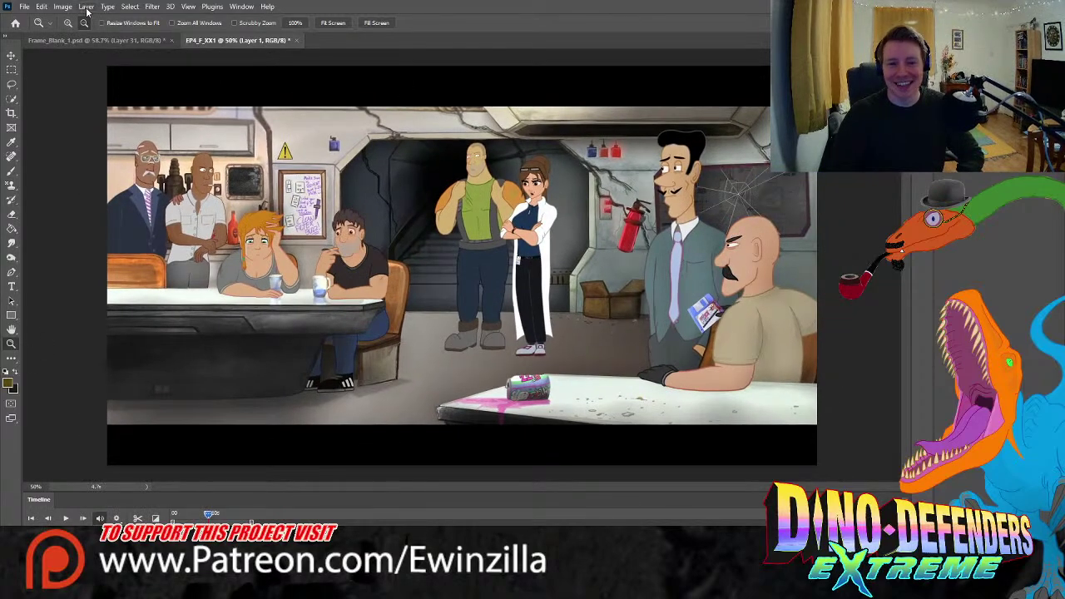
pyautogui.click(743, 182)
pyautogui.click(742, 181)
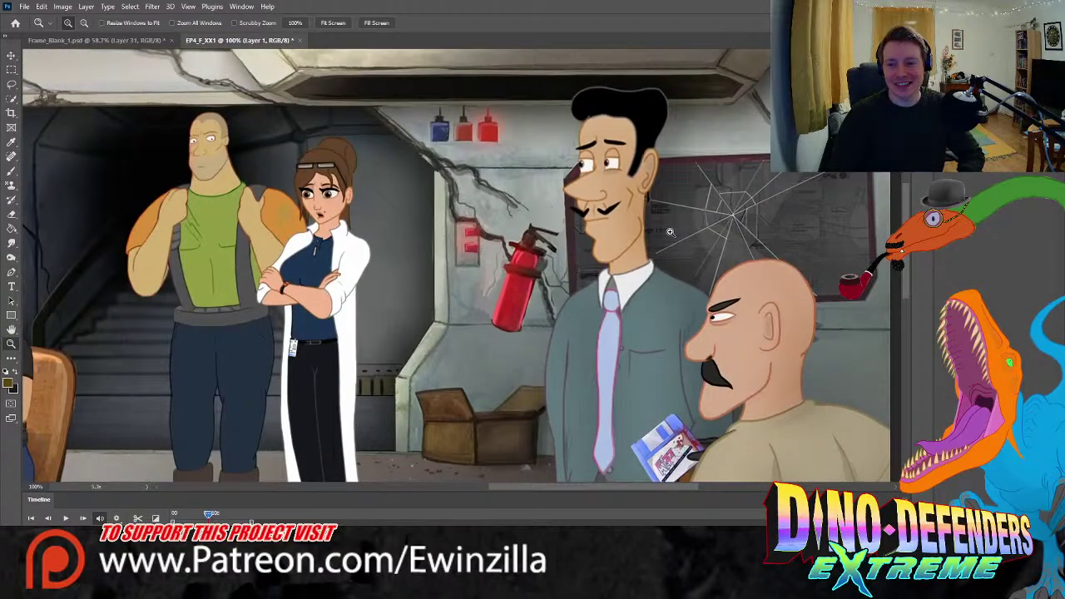
pyautogui.click(333, 25)
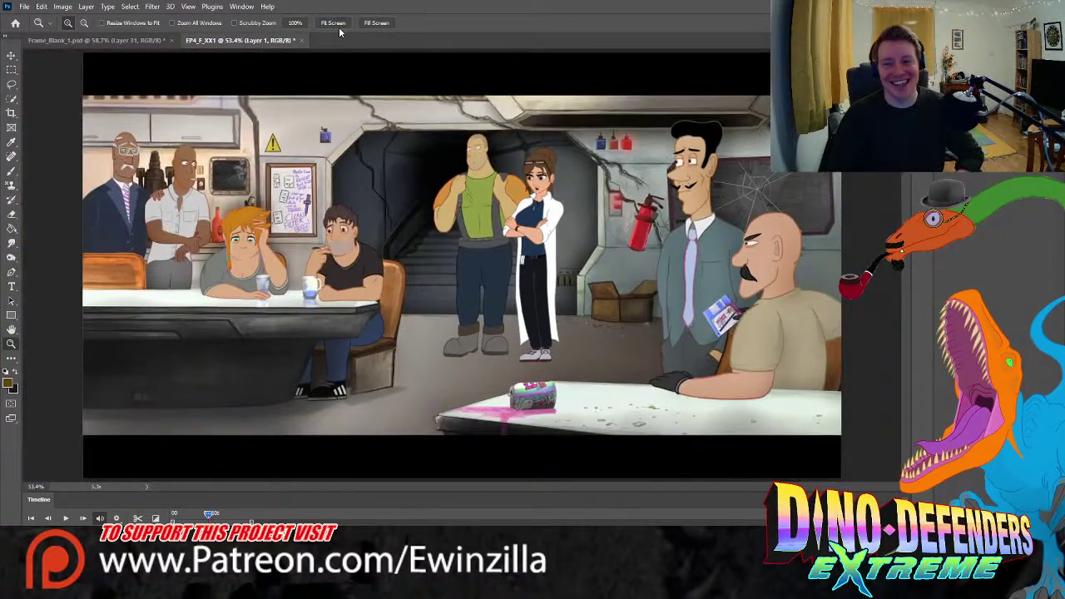
# - Collapse the timeline and close the EP4_F_XX1 clip
pyautogui.doubleClick(56, 499)
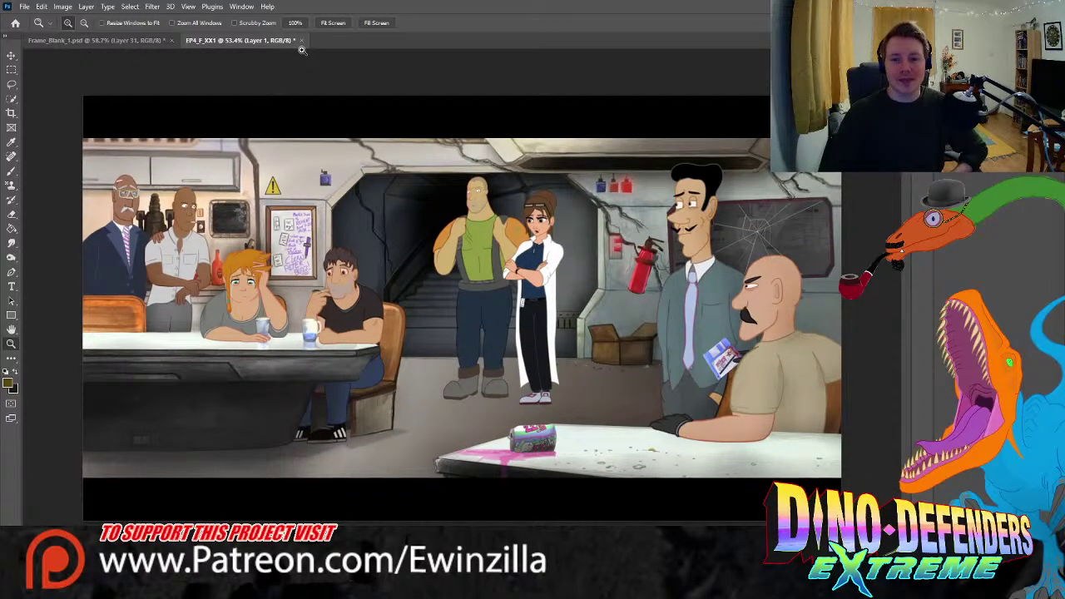
pyautogui.hotkey('ctrl', 'w')
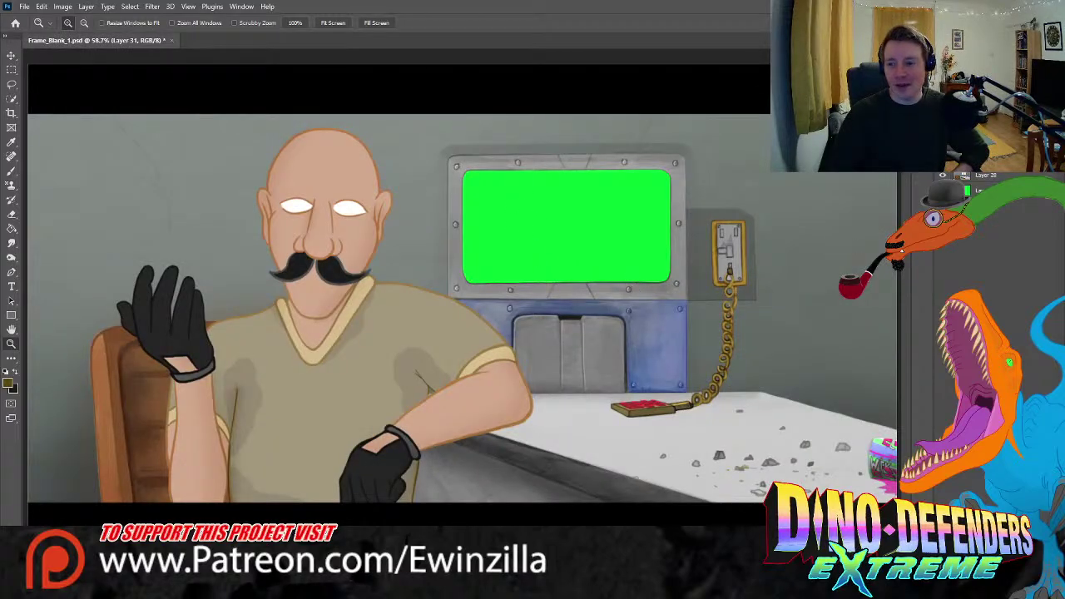
# - Smudge the outline around the new hunter's bent elbow on the table to smooth and thin it
pyautogui.click(451, 489)
pyautogui.click(451, 489)
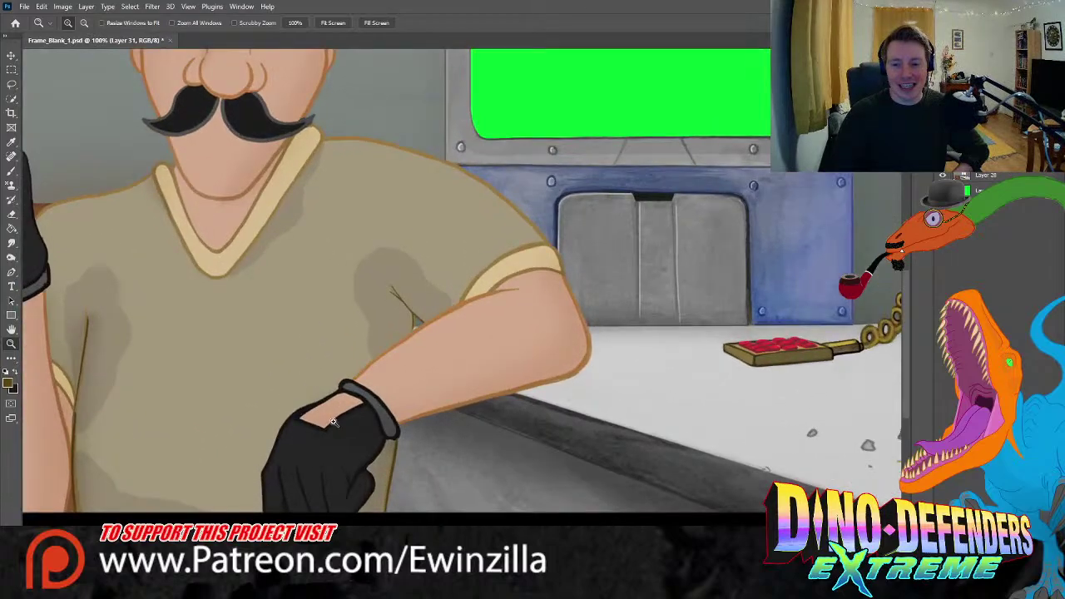
pyautogui.click(531, 396)
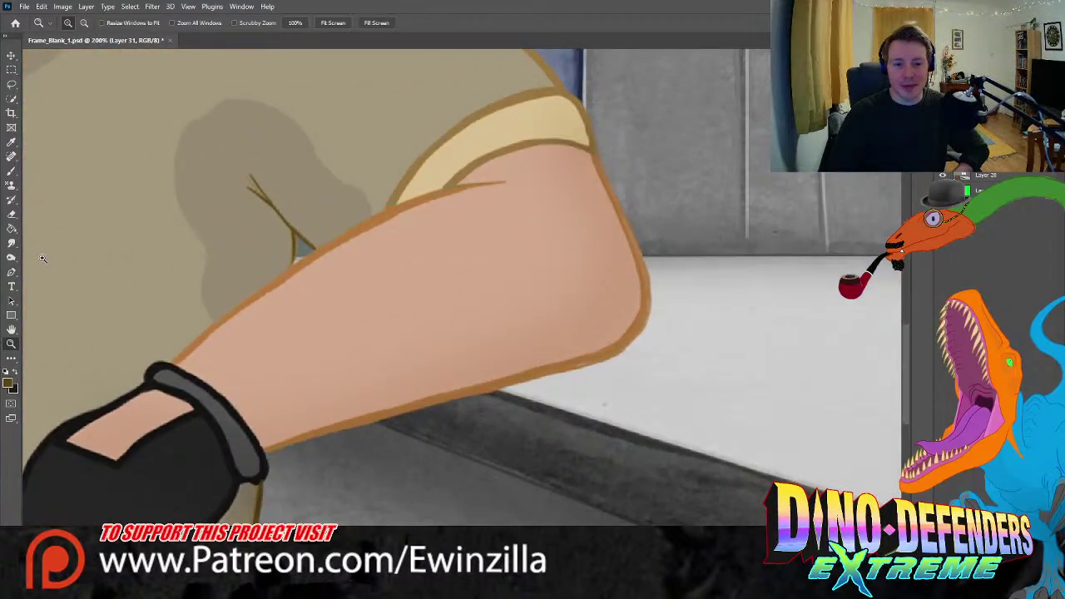
pyautogui.click(11, 242)
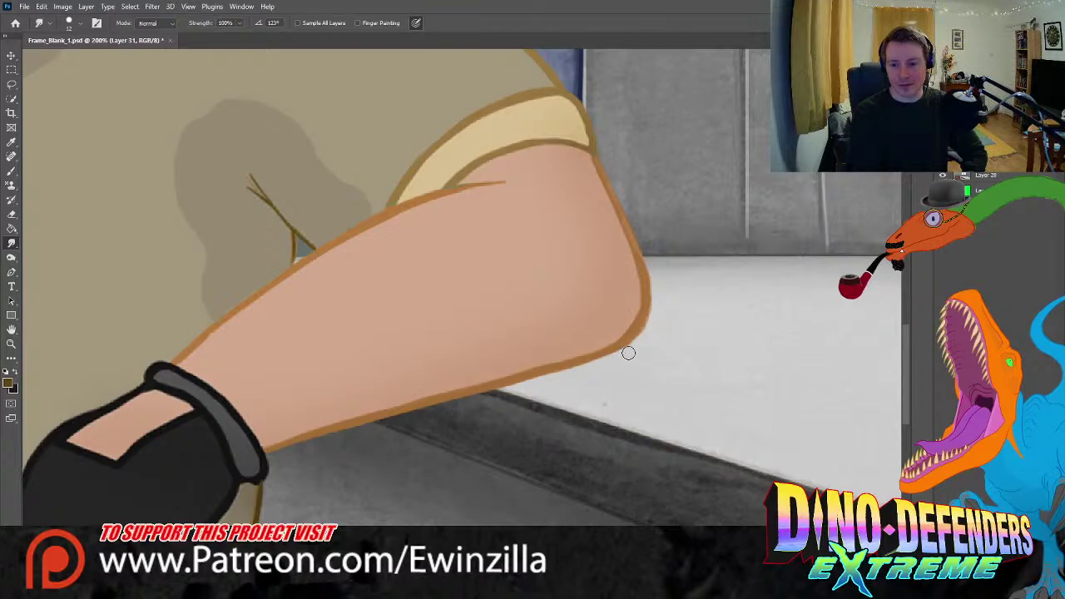
pyautogui.moveTo(628, 353)
pyautogui.mouseDown()
pyautogui.moveTo(656, 298)
pyautogui.moveTo(646, 235)
pyautogui.mouseUp()
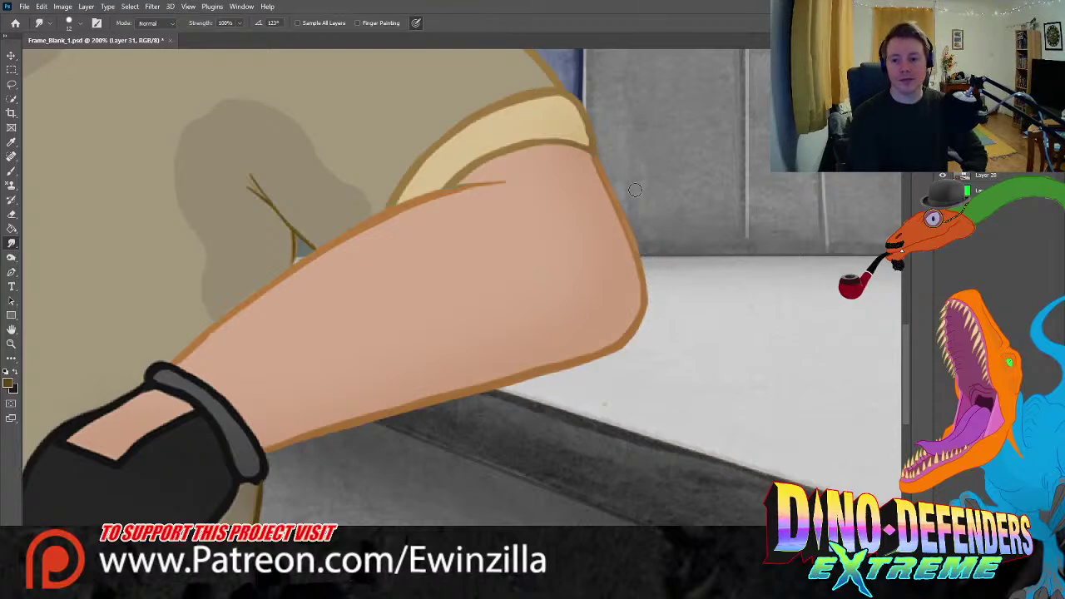
pyautogui.click(11, 344)
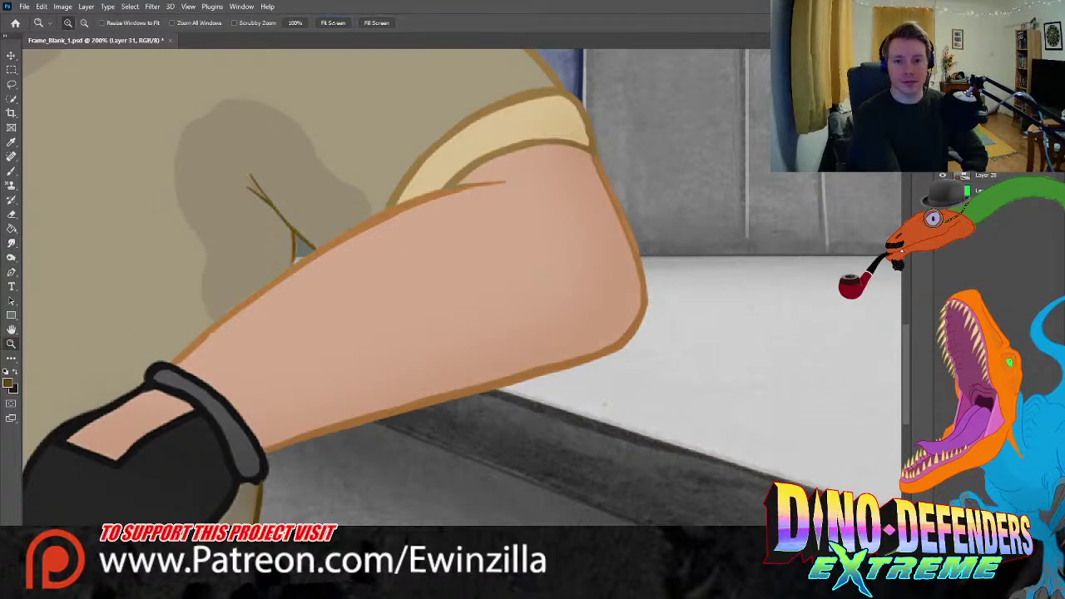
pyautogui.hotkey('ctrl', '0')
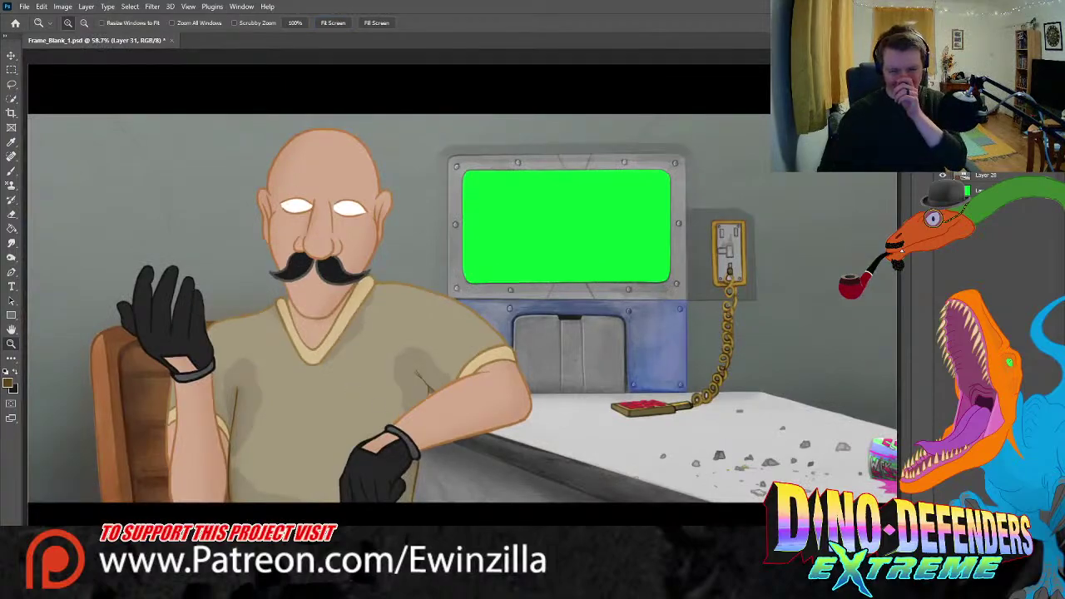
# - Show the finished hunter again and sample the red of the blood streaks on his arm
pyautogui.click(11, 257)
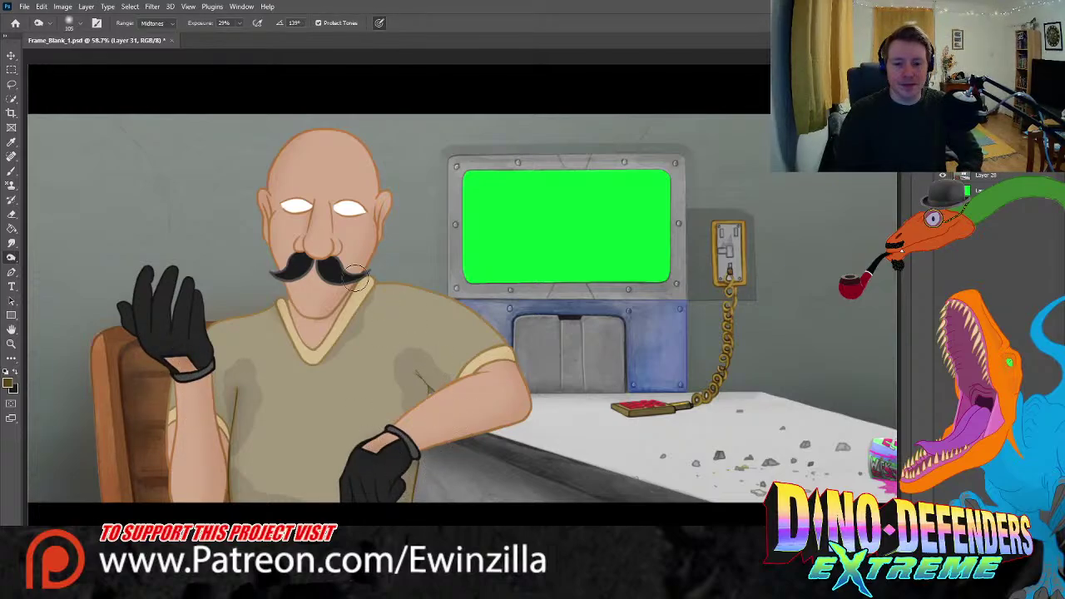
pyautogui.click(943, 191)
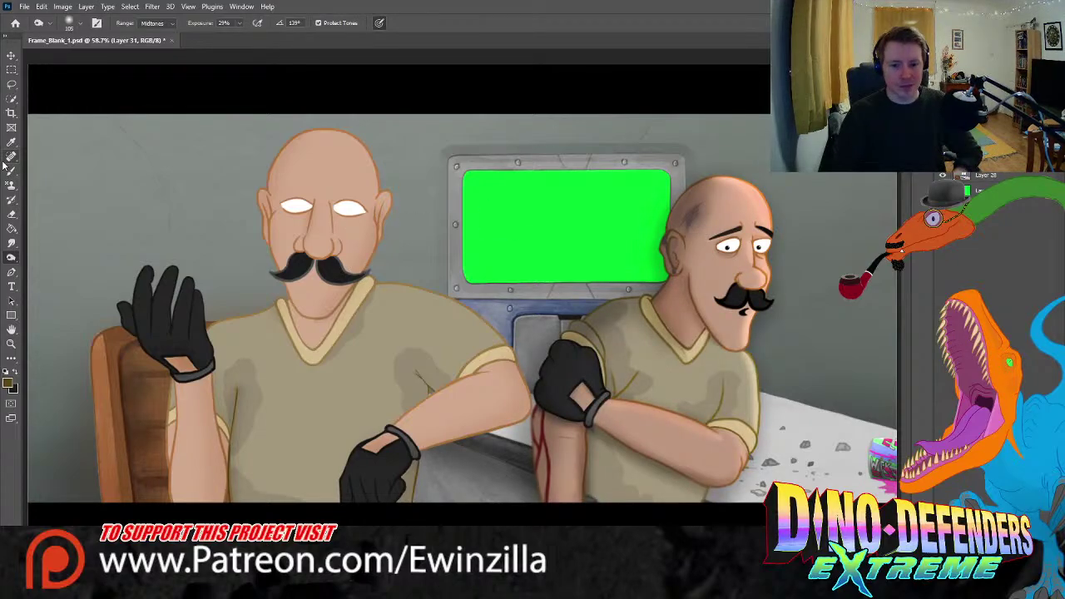
pyautogui.click(11, 344)
pyautogui.click(151, 479)
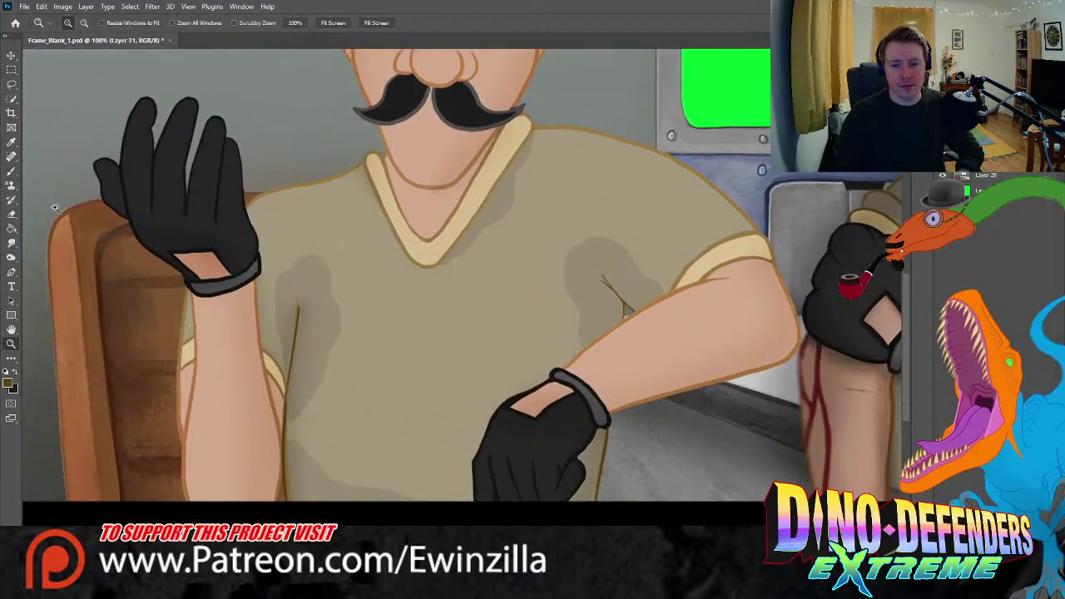
pyautogui.click(11, 143)
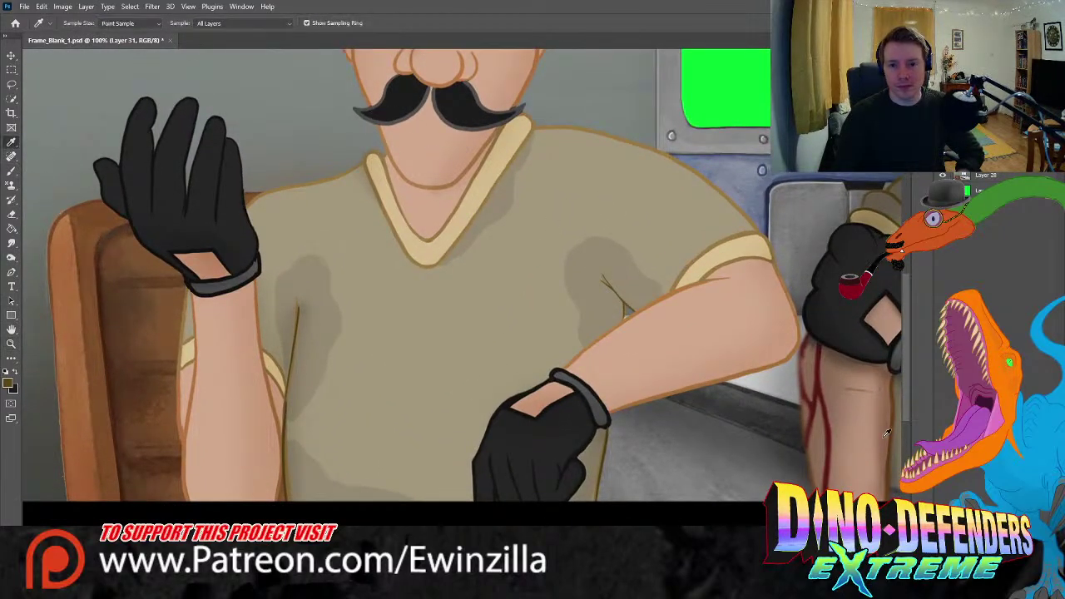
pyautogui.moveTo(838, 401)
pyautogui.mouseDown()
pyautogui.moveTo(818, 385)
pyautogui.moveTo(823, 398)
pyautogui.mouseUp()
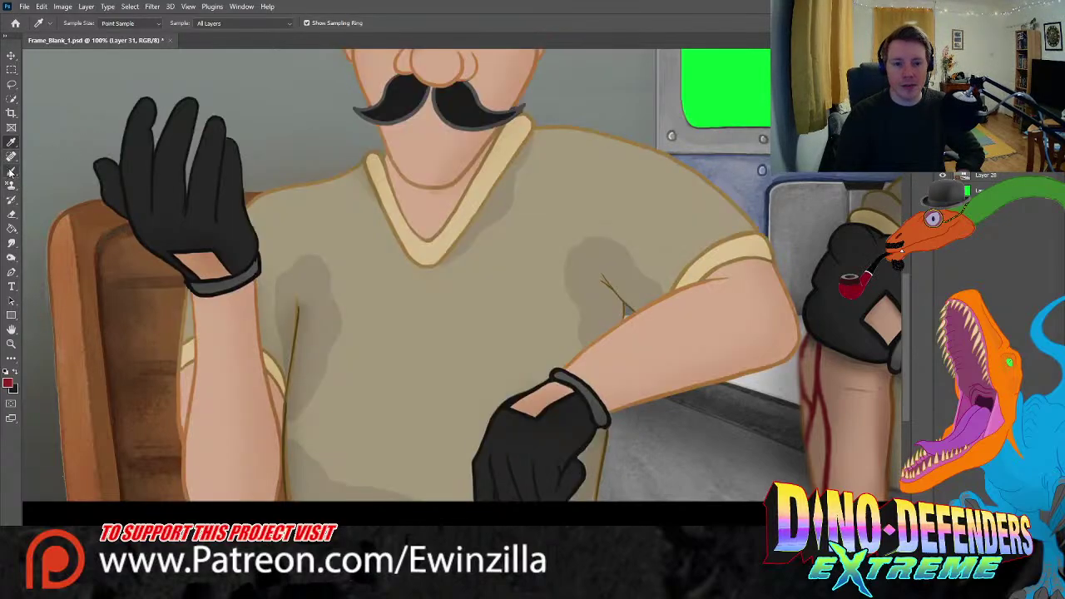
# - Paint thin red blood streaks on the new hunter's upper arm, just below the sleeve behind his raised forearm
pyautogui.click(10, 171)
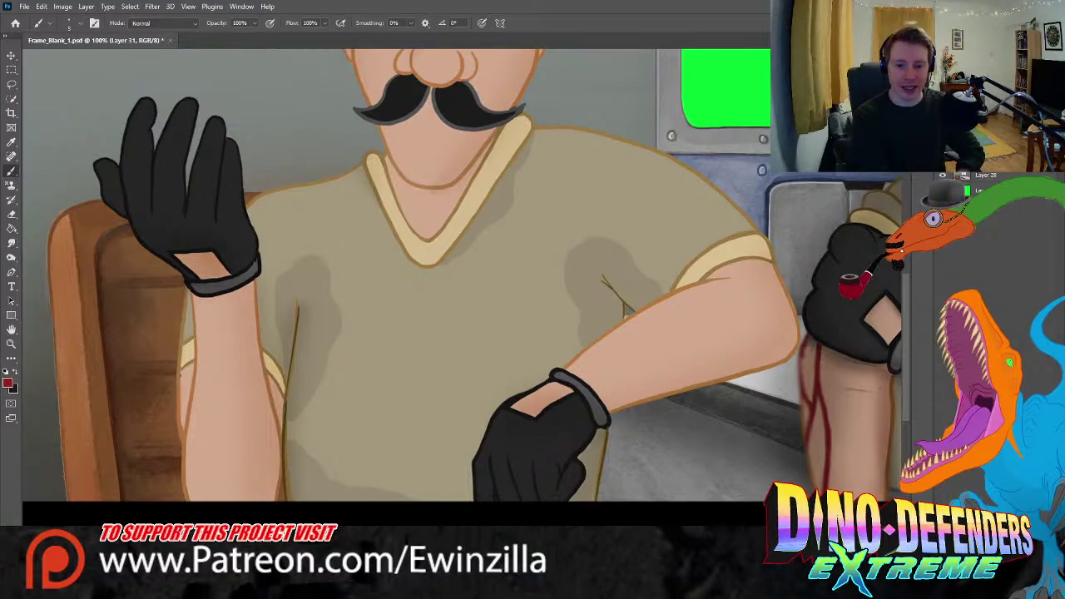
pyautogui.moveTo(181, 375); pyautogui.dragTo(179, 421)
pyautogui.hotkey('ctrl', 'z')
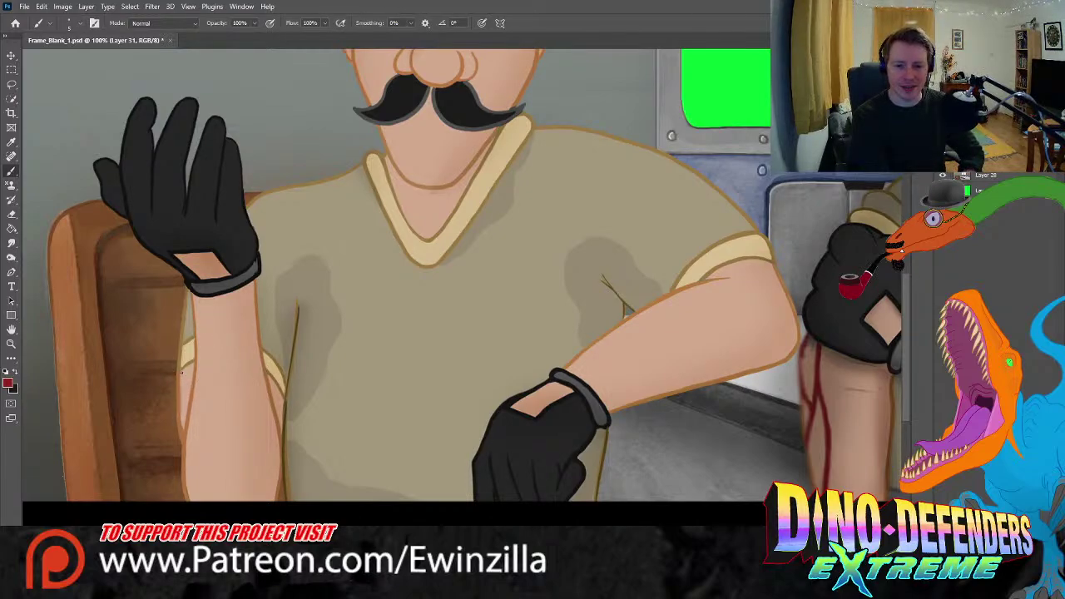
pyautogui.moveTo(180, 373); pyautogui.dragTo(180, 432)
pyautogui.moveTo(181, 381)
pyautogui.mouseDown()
pyautogui.moveTo(186, 403)
pyautogui.moveTo(182, 366)
pyautogui.mouseUp()
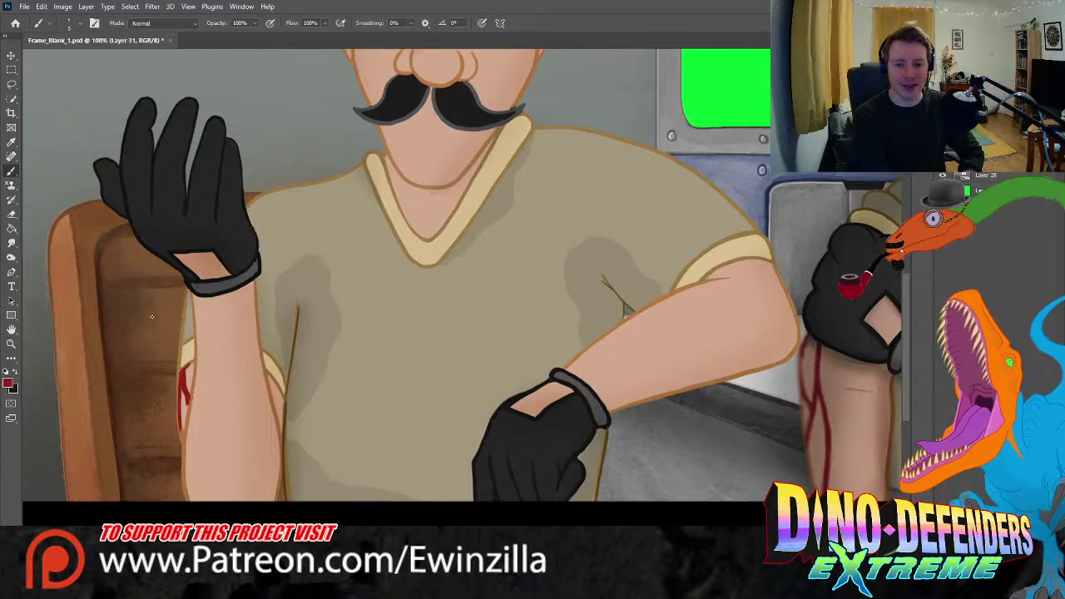
# - Stain the sleeve cuff above the blood streaks with a darker sampled red, then soften the stain with strokes at 42% opacity
pyautogui.press('i')
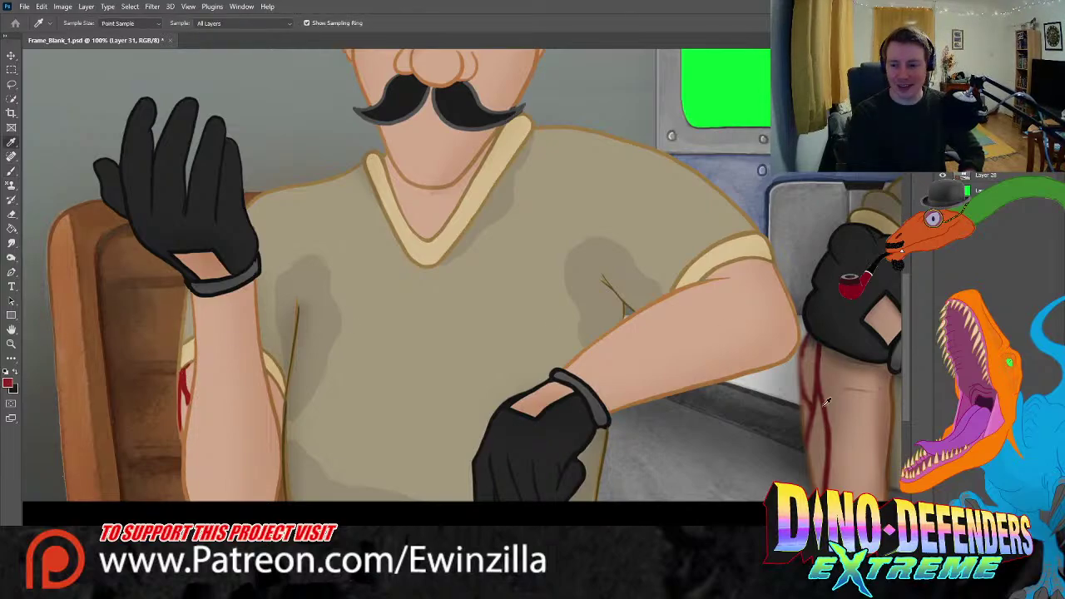
pyautogui.press('b')
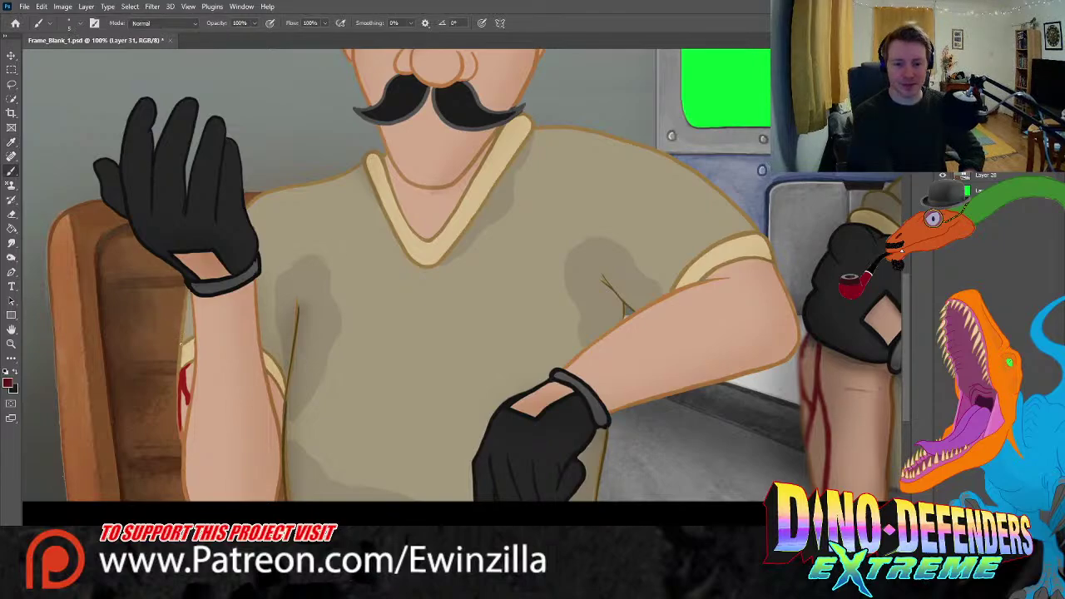
pyautogui.moveTo(179, 345); pyautogui.dragTo(184, 361)
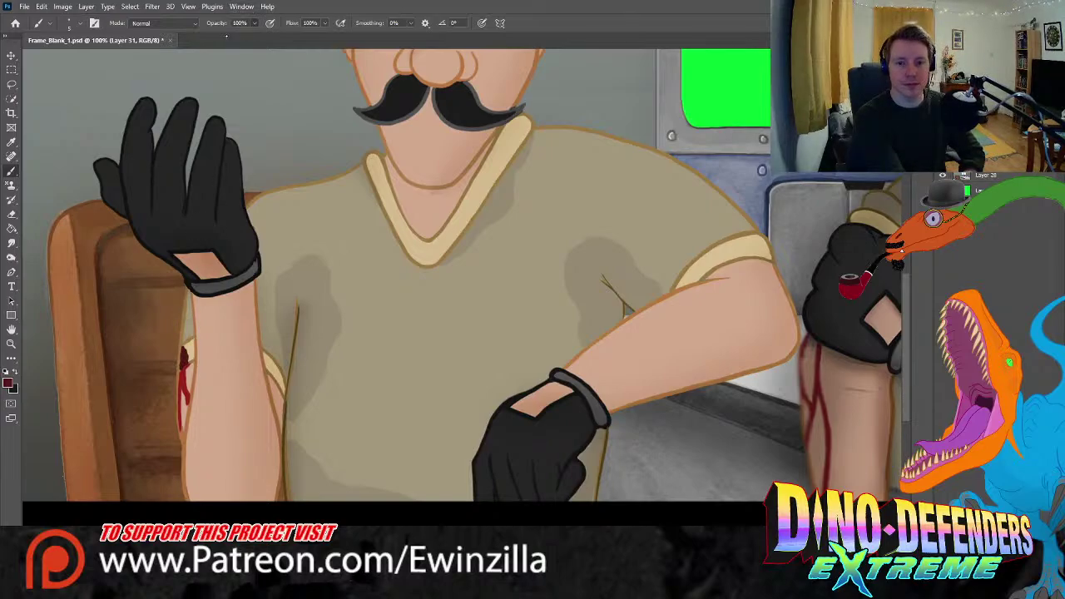
pyautogui.press('4')
pyautogui.press('2')
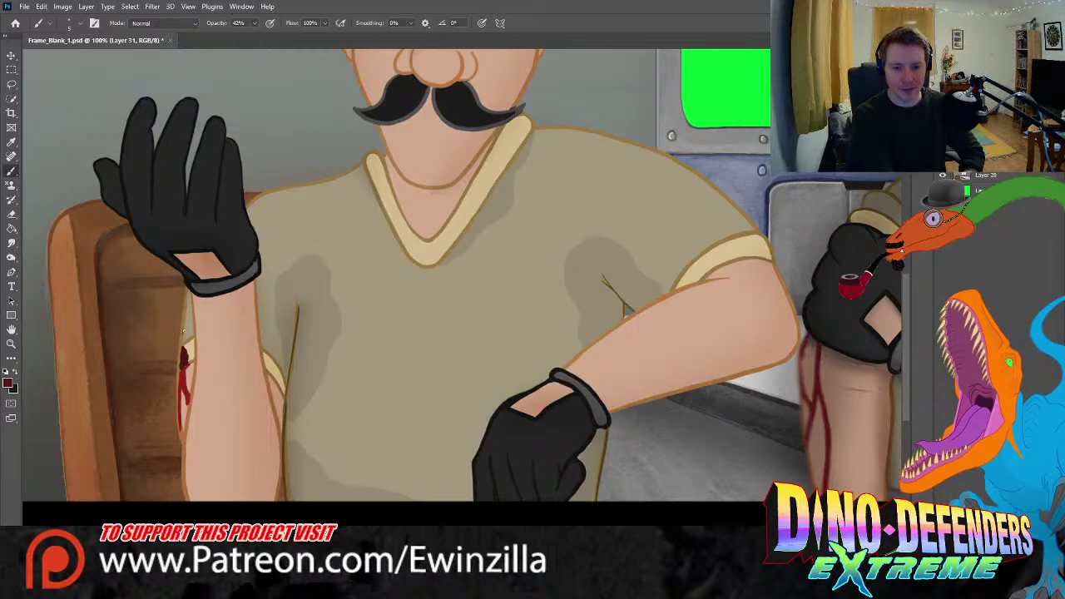
pyautogui.moveTo(184, 331)
pyautogui.mouseDown()
pyautogui.moveTo(187, 341)
pyautogui.moveTo(185, 306)
pyautogui.moveTo(185, 394)
pyautogui.mouseUp()
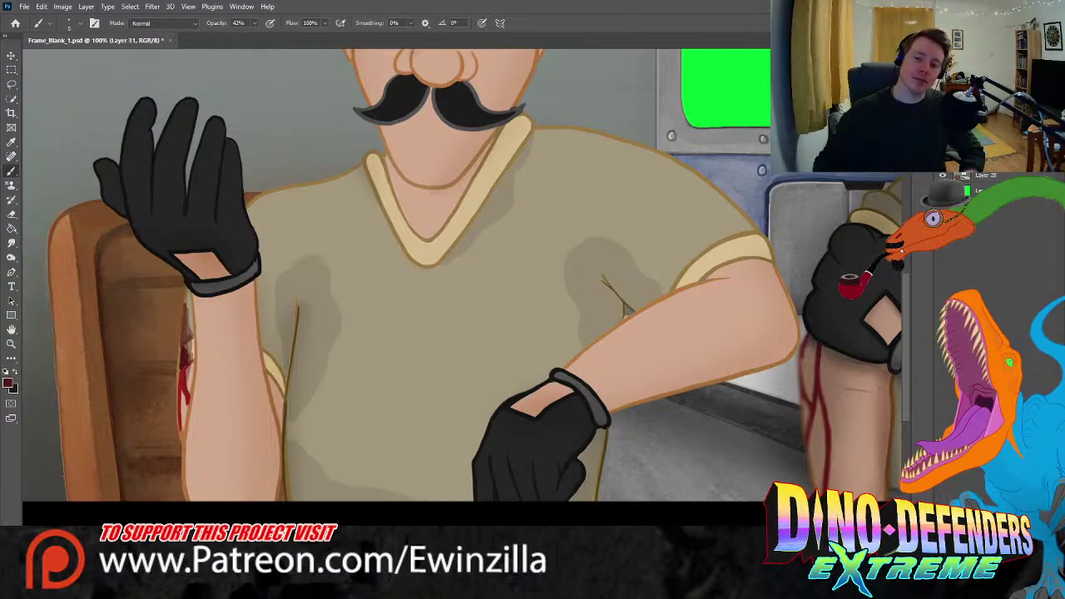
# - Sample the bruise colour from the finished hunter's head and hatch a matching bruise on the new hunter's temple above the ear
pyautogui.moveTo(236, 450); pyautogui.dragTo(74, 504)
pyautogui.moveTo(579, 345); pyautogui.dragTo(513, 450)
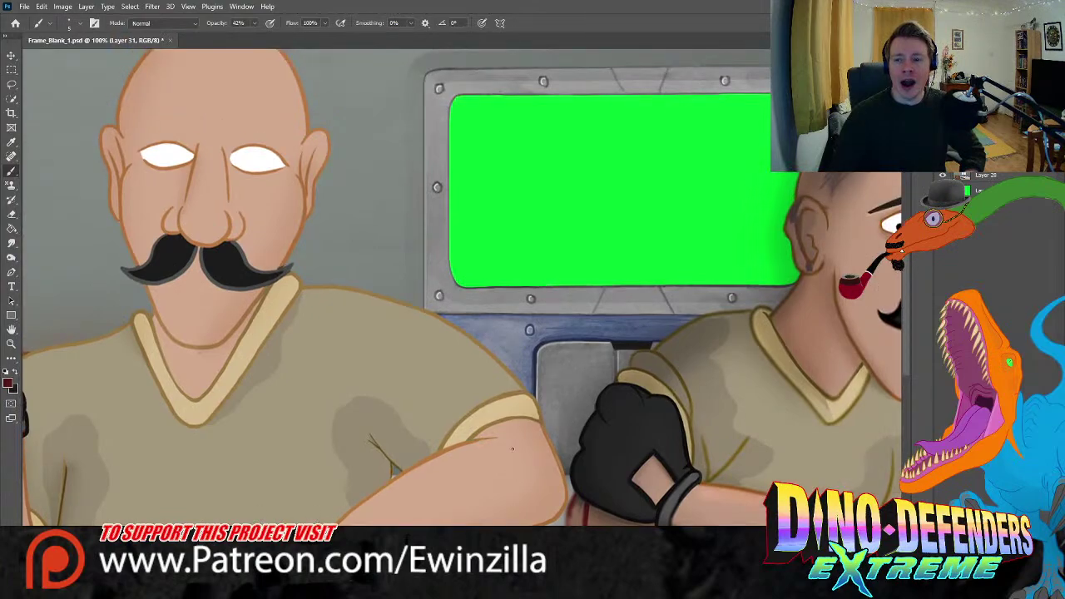
pyautogui.press('i')
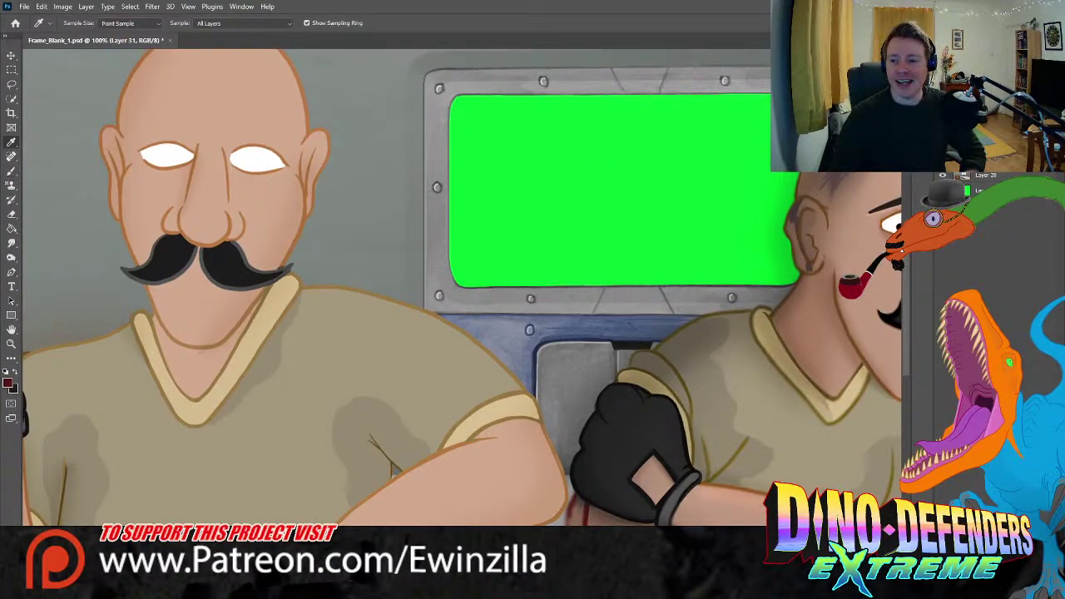
pyautogui.click(837, 176)
pyautogui.press('b')
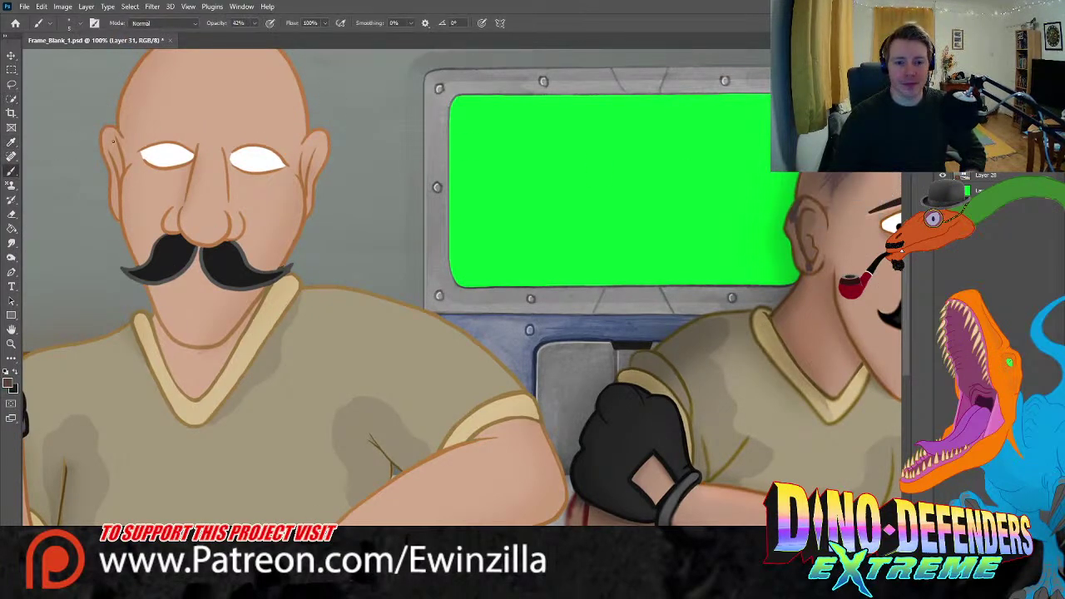
pyautogui.moveTo(499, 375); pyautogui.dragTo(499, 411)
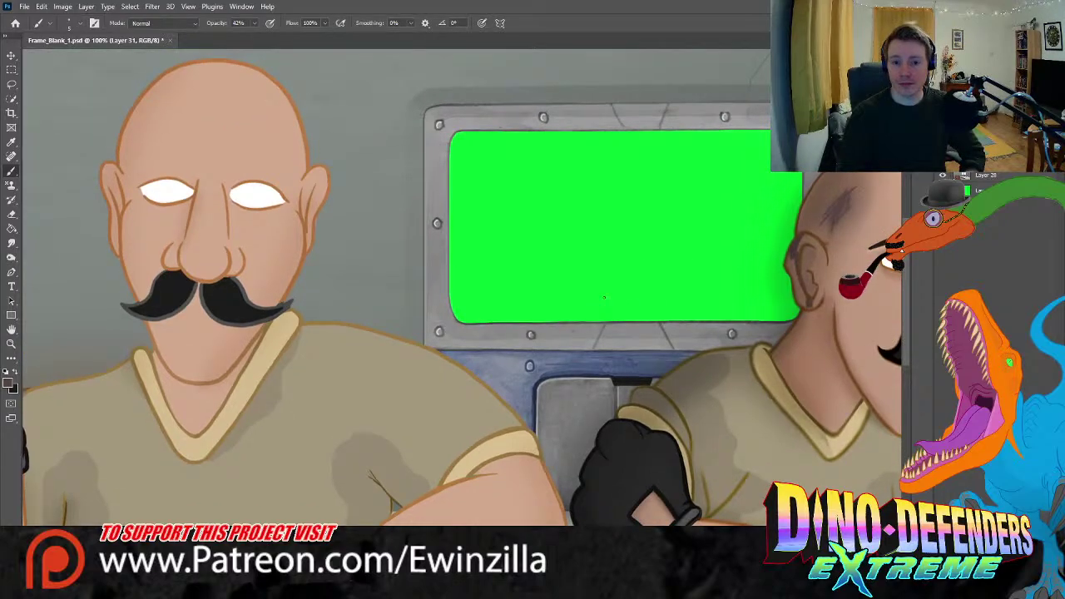
pyautogui.moveTo(123, 143)
pyautogui.mouseDown()
pyautogui.moveTo(140, 109)
pyautogui.moveTo(123, 158)
pyautogui.mouseUp()
pyautogui.moveTo(140, 110); pyautogui.dragTo(125, 159)
pyautogui.hotkey('ctrl', 'z')
pyautogui.hotkey('ctrl', 'z')
pyautogui.moveTo(140, 109)
pyautogui.mouseDown()
pyautogui.moveTo(126, 184)
pyautogui.moveTo(129, 130)
pyautogui.moveTo(120, 171)
pyautogui.mouseUp()
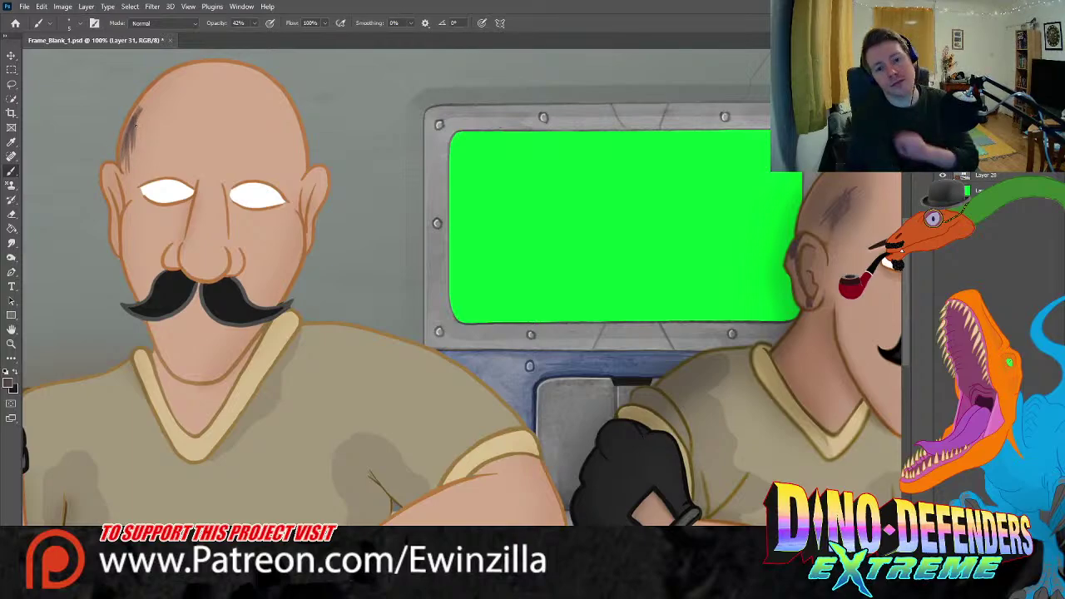
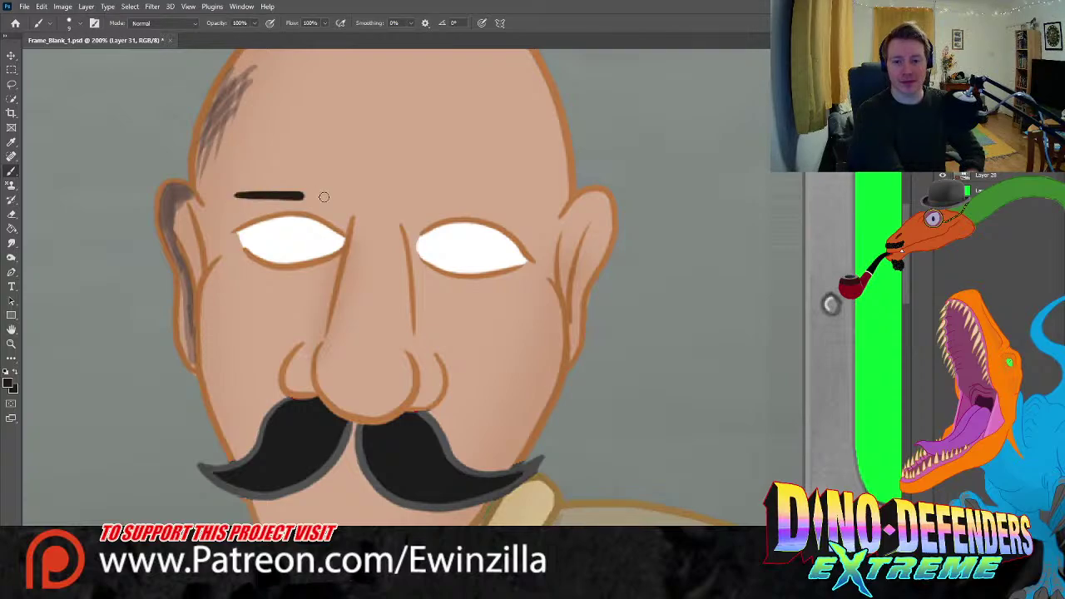
# - Draw thick, nearly horizontal black eyebrows above both of the new hunter's eyes, redoing unsatisfactory strokes
pyautogui.hotkey('ctrl', 'z')
pyautogui.moveTo(236, 197)
pyautogui.mouseDown()
pyautogui.moveTo(351, 196)
pyautogui.moveTo(240, 195)
pyautogui.moveTo(348, 194)
pyautogui.moveTo(236, 197)
pyautogui.mouseUp()
pyautogui.hotkey('ctrl', 'z')
pyautogui.moveTo(424, 193)
pyautogui.mouseDown()
pyautogui.moveTo(533, 209)
pyautogui.moveTo(542, 206)
pyautogui.moveTo(431, 192)
pyautogui.moveTo(542, 192)
pyautogui.moveTo(428, 195)
pyautogui.moveTo(537, 193)
pyautogui.mouseUp()
pyautogui.hotkey('ctrl', 'z')
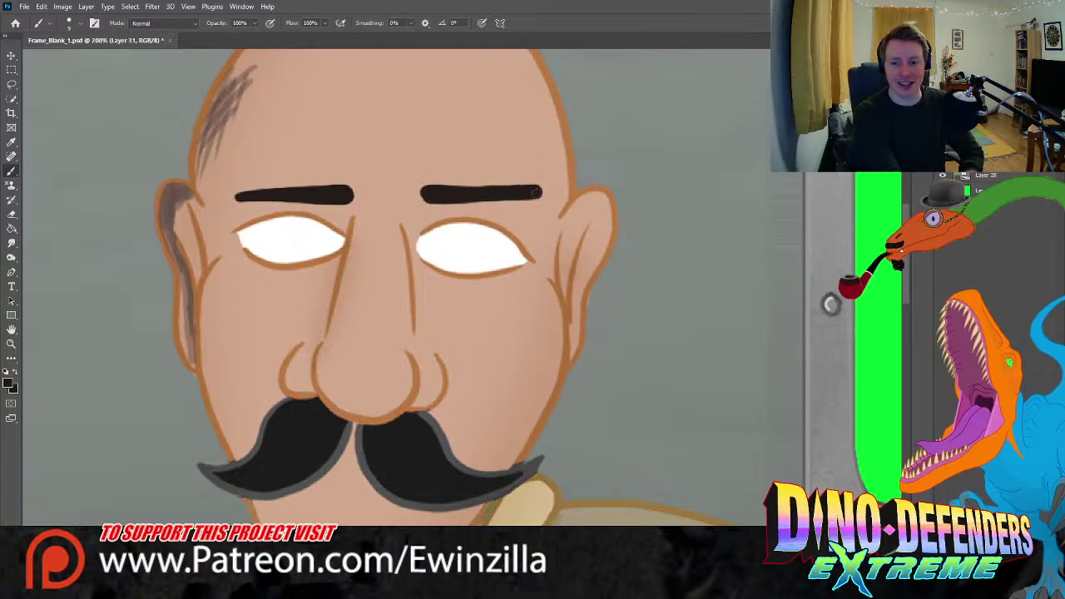
# - Smudge the undersides of both of the new hunter's eyebrows so they taper towards their outer ends
pyautogui.press('r')
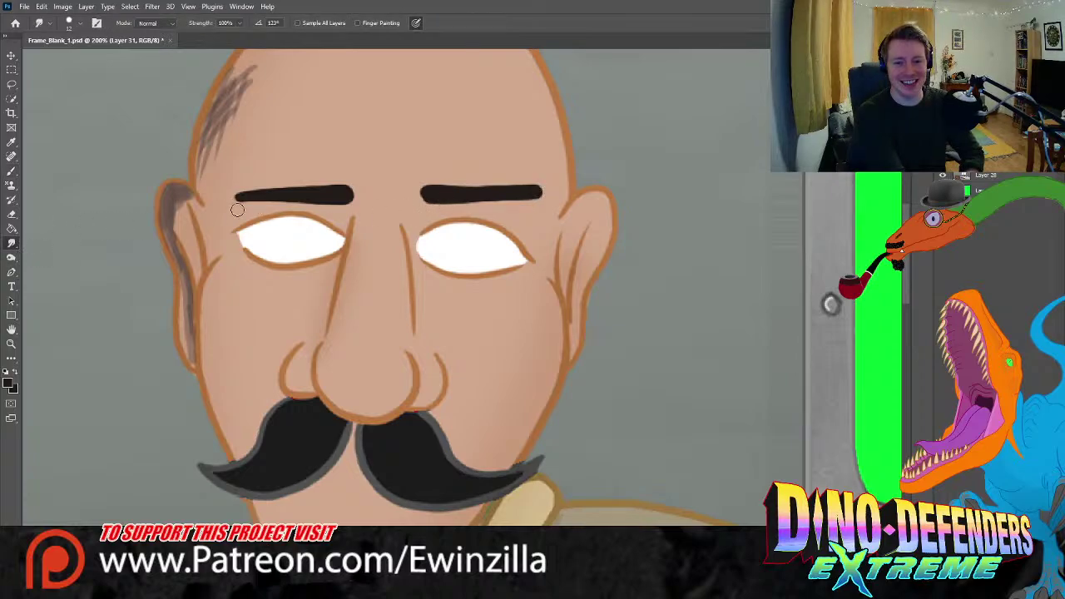
pyautogui.moveTo(236, 199); pyautogui.dragTo(325, 203)
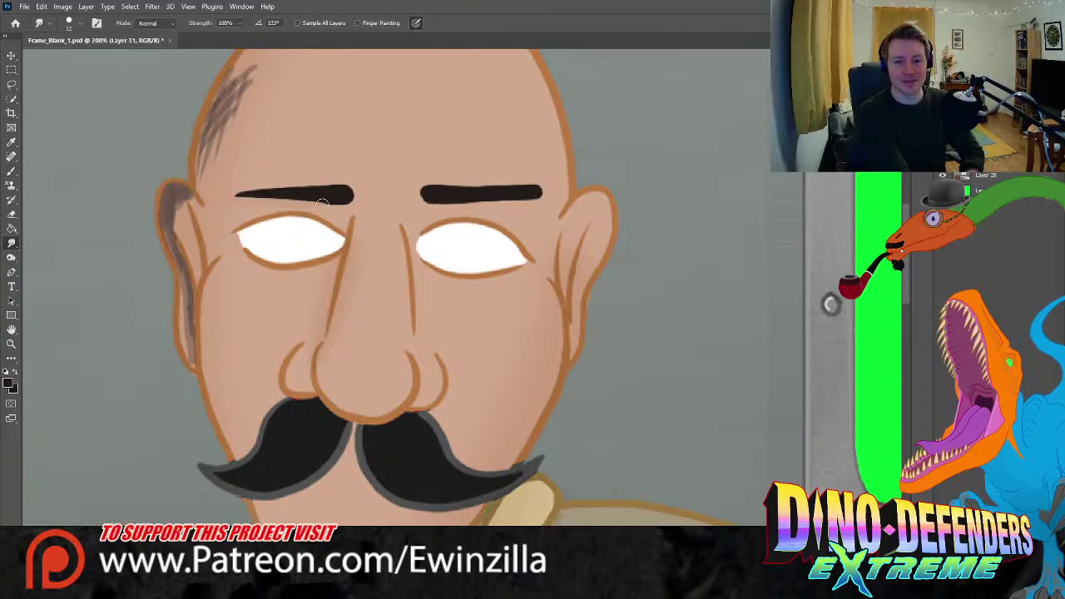
pyautogui.moveTo(418, 202)
pyautogui.mouseDown()
pyautogui.moveTo(566, 195)
pyautogui.moveTo(519, 188)
pyautogui.moveTo(531, 175)
pyautogui.moveTo(413, 186)
pyautogui.moveTo(452, 181)
pyautogui.moveTo(448, 194)
pyautogui.moveTo(425, 194)
pyautogui.moveTo(436, 198)
pyautogui.moveTo(492, 190)
pyautogui.moveTo(438, 174)
pyautogui.moveTo(420, 184)
pyautogui.moveTo(535, 171)
pyautogui.moveTo(504, 185)
pyautogui.mouseUp()
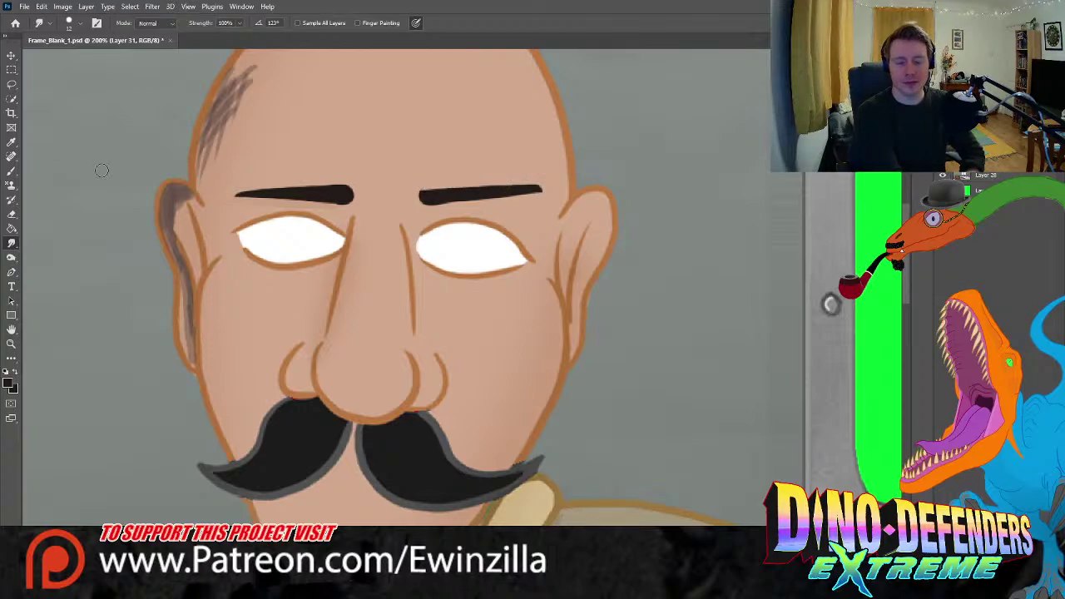
# - Sample the brown outline colour and draw a short vertical frown line beside each eyebrow's inner end, undoing the unsatisfactory lines on the unbruised side
pyautogui.press('i')
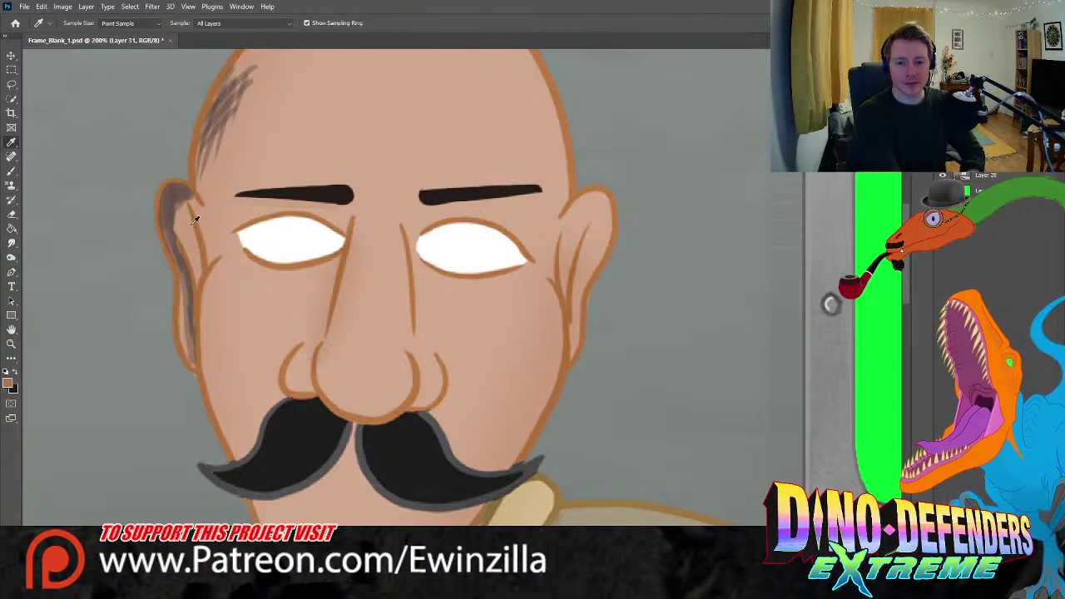
pyautogui.click(12, 171)
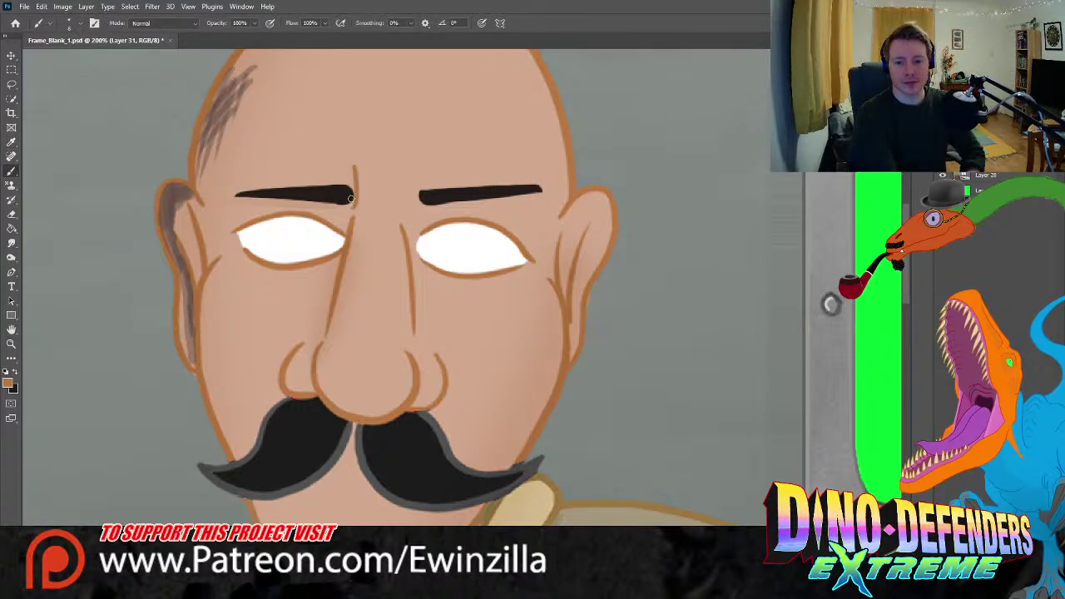
pyautogui.moveTo(357, 169); pyautogui.dragTo(350, 200)
pyautogui.moveTo(412, 162); pyautogui.dragTo(417, 205)
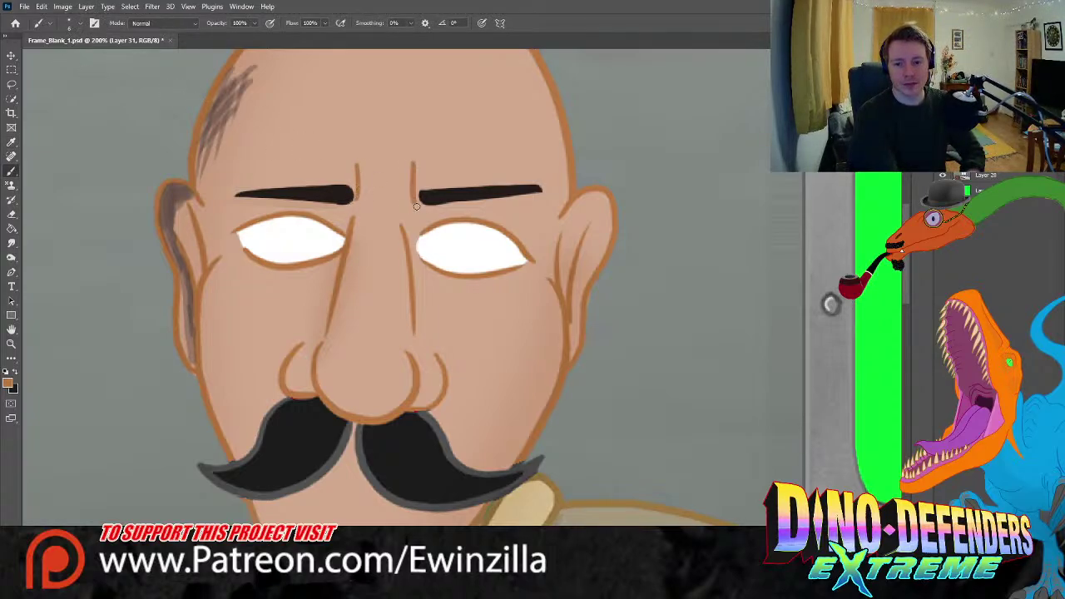
pyautogui.hotkey('ctrl', 'z')
pyautogui.moveTo(415, 164); pyautogui.dragTo(418, 204)
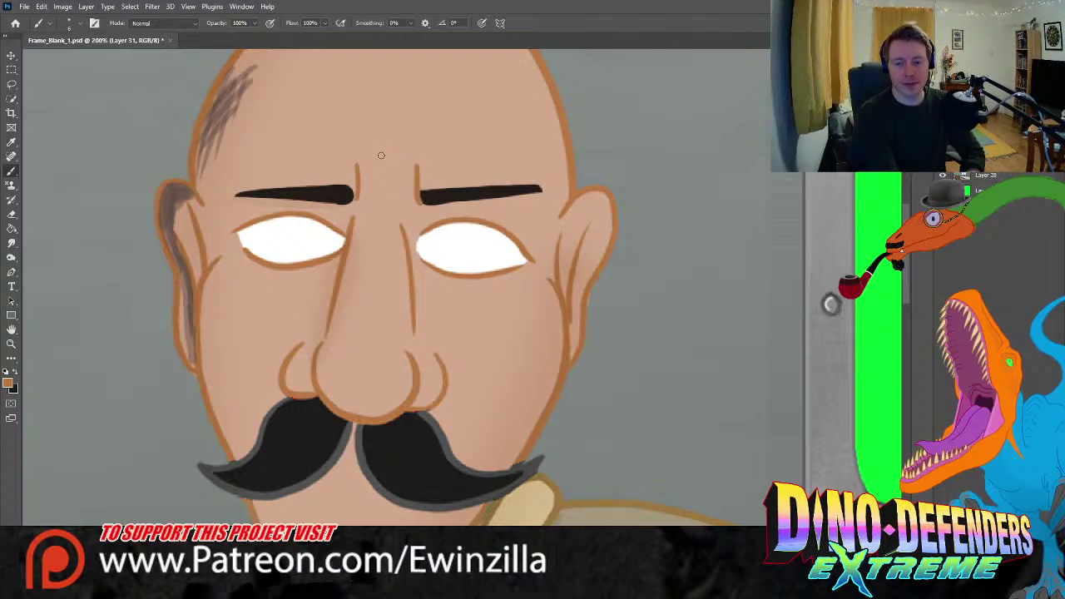
pyautogui.hotkey('ctrl', 'z')
# - Smudge the eyebrow on the unbruised side inward towards the nose and smooth its edges into an angled taper
pyautogui.press('r')
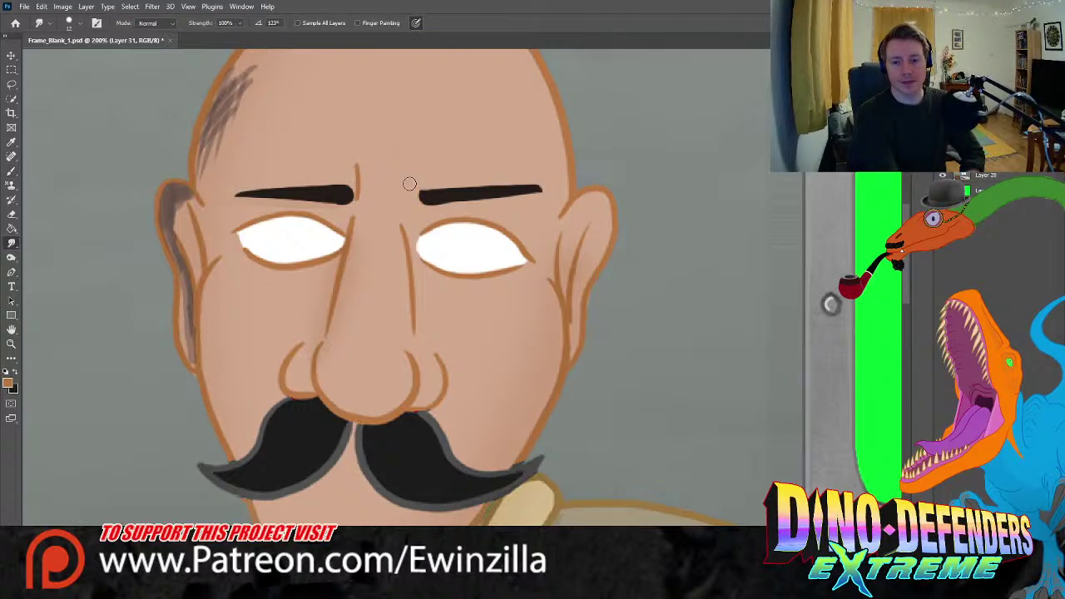
pyautogui.moveTo(435, 197)
pyautogui.mouseDown()
pyautogui.moveTo(413, 191)
pyautogui.moveTo(479, 189)
pyautogui.mouseUp()
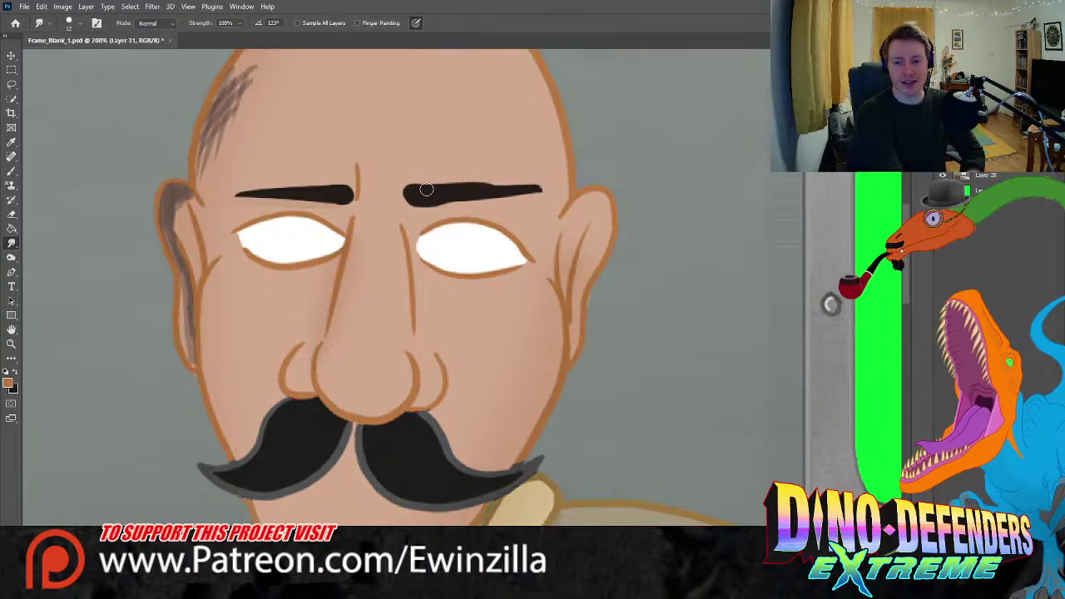
pyautogui.moveTo(412, 191)
pyautogui.mouseDown()
pyautogui.moveTo(539, 185)
pyautogui.moveTo(535, 202)
pyautogui.moveTo(546, 190)
pyautogui.mouseUp()
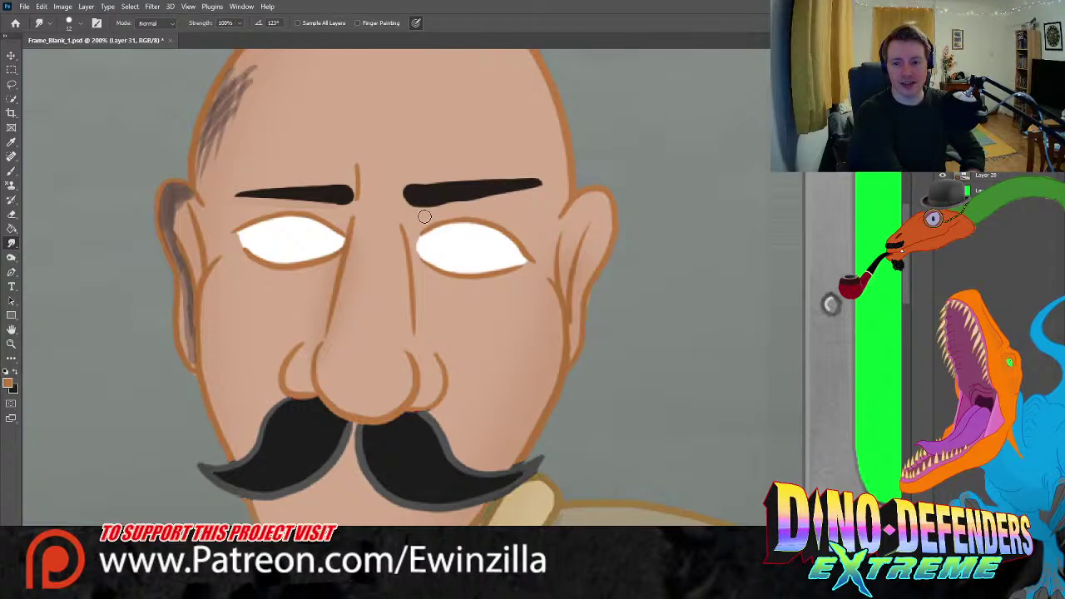
pyautogui.moveTo(423, 209)
pyautogui.mouseDown()
pyautogui.moveTo(547, 194)
pyautogui.moveTo(400, 206)
pyautogui.mouseUp()
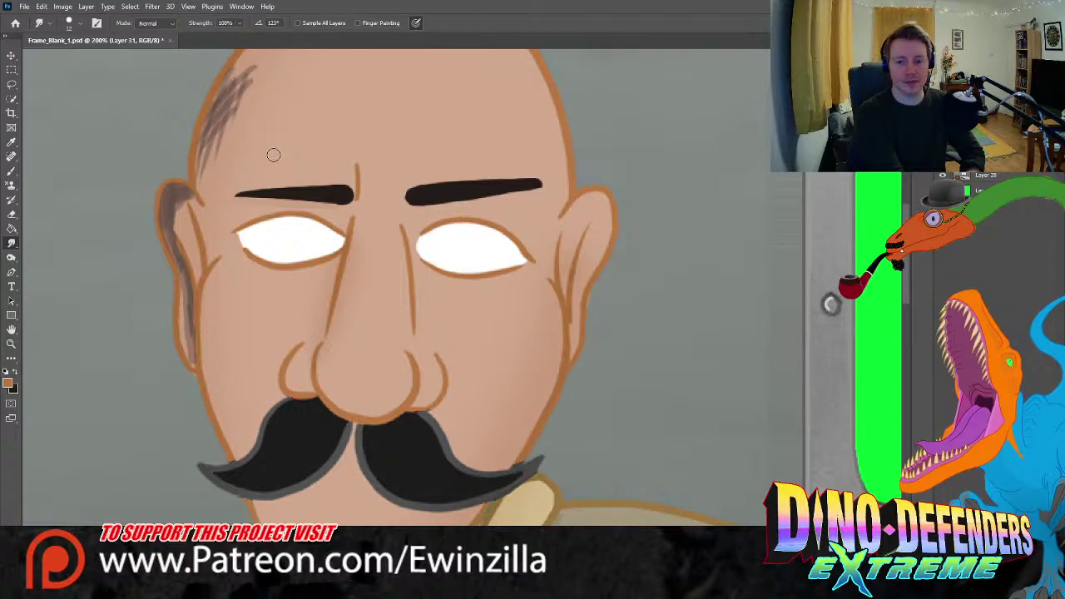
# - Draw the remaining brown frown lines between the eyebrows and a short curved crease below each eye's inner corner
pyautogui.press('b')
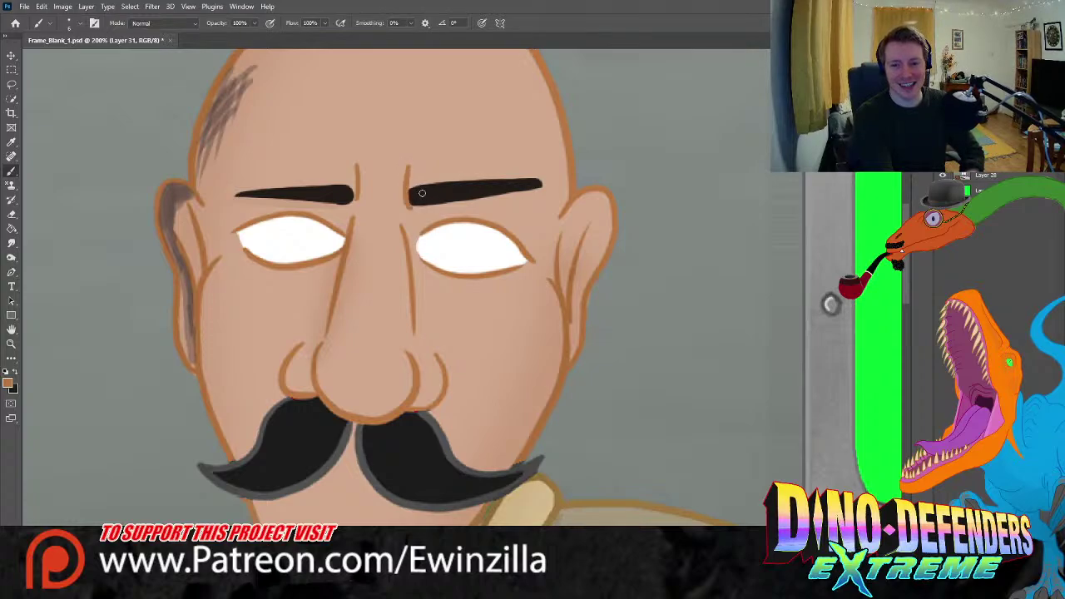
pyautogui.moveTo(407, 163); pyautogui.dragTo(408, 203)
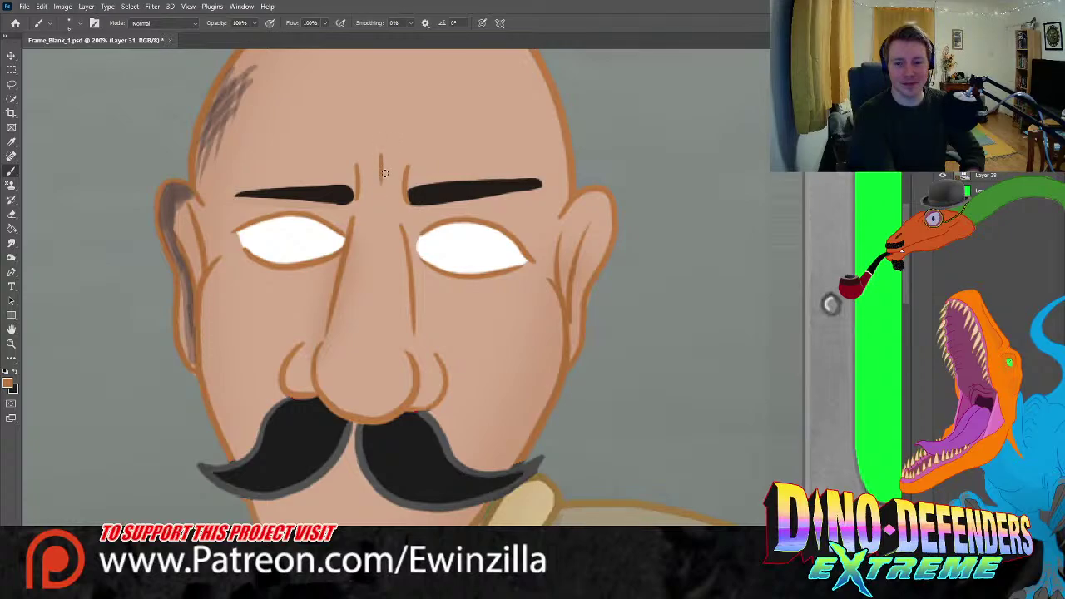
pyautogui.moveTo(376, 148); pyautogui.dragTo(377, 190)
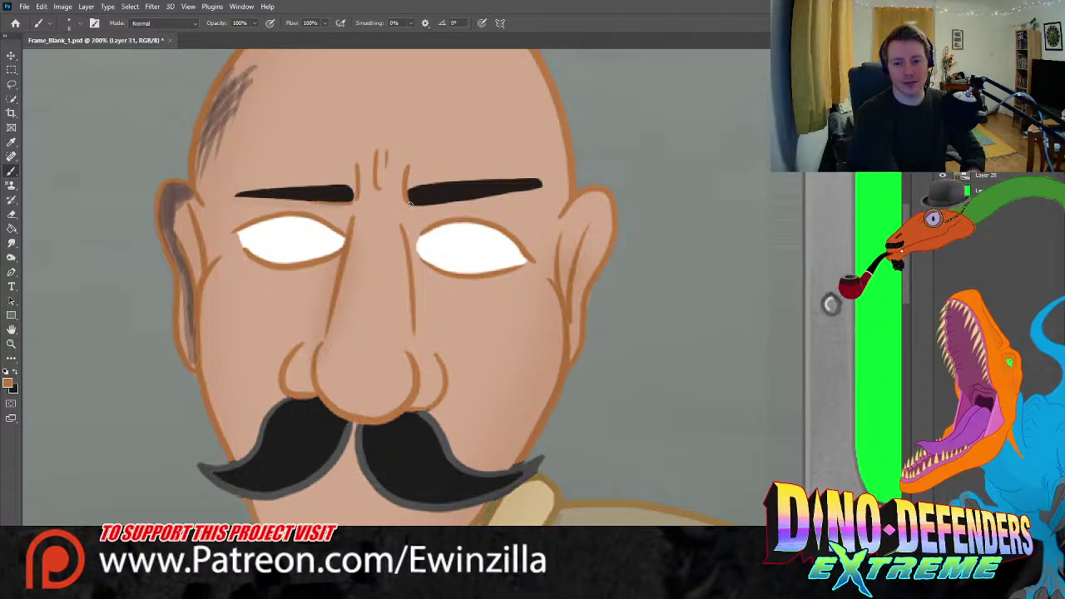
pyautogui.moveTo(339, 258); pyautogui.dragTo(278, 277)
pyautogui.moveTo(417, 257); pyautogui.dragTo(485, 276)
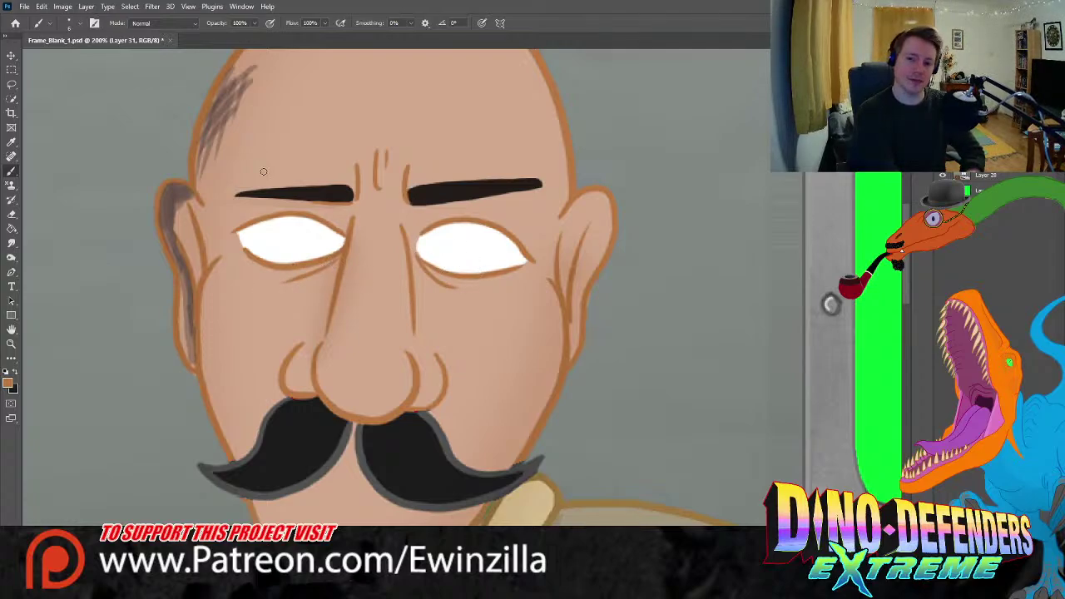
# - Open the EP4_F_XX1 reference frame and sample the reddish under-eye colour from the seated hunter's face
pyautogui.press('z')
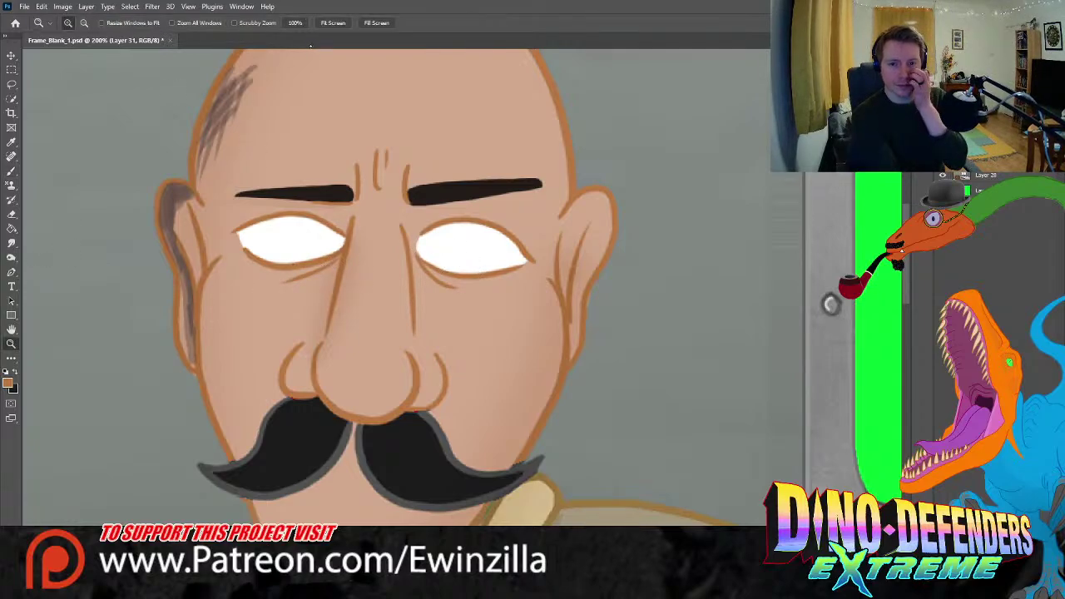
pyautogui.click(333, 22)
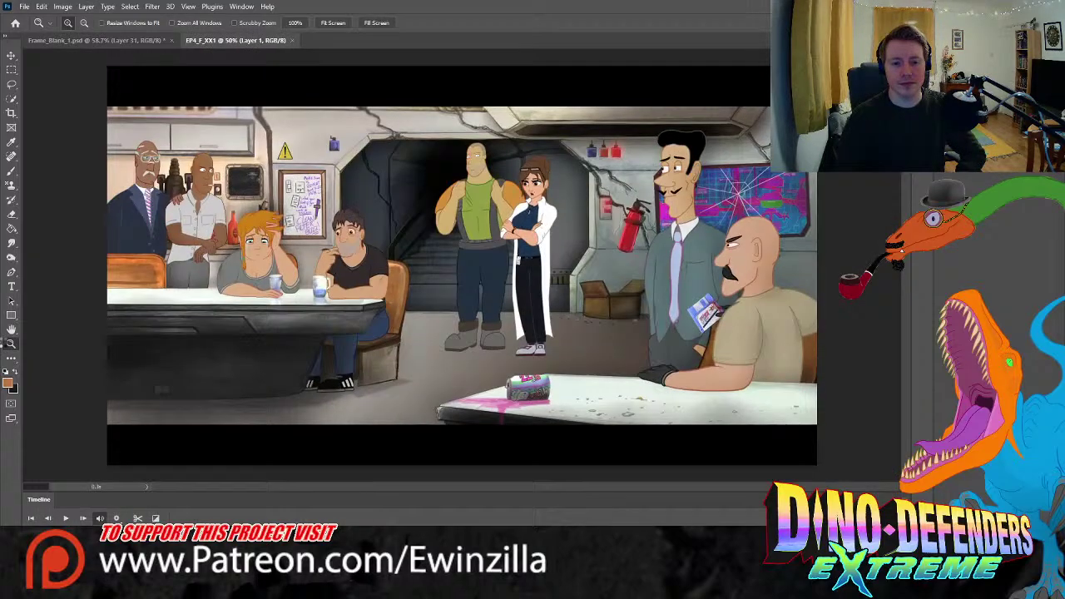
pyautogui.click(804, 288)
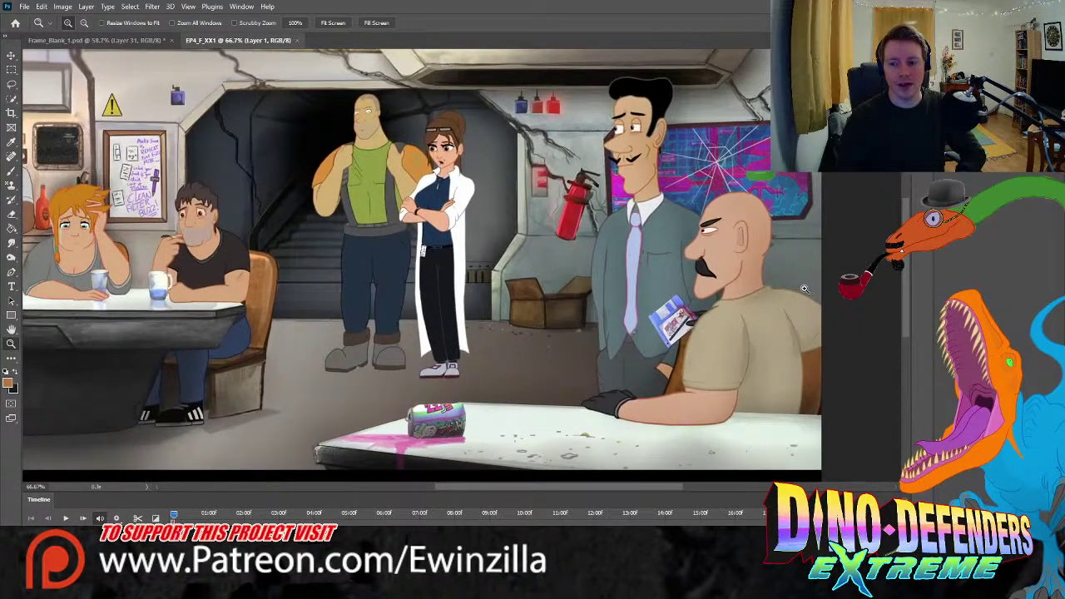
pyautogui.click(804, 289)
pyautogui.scroll(-1, 804, 288)
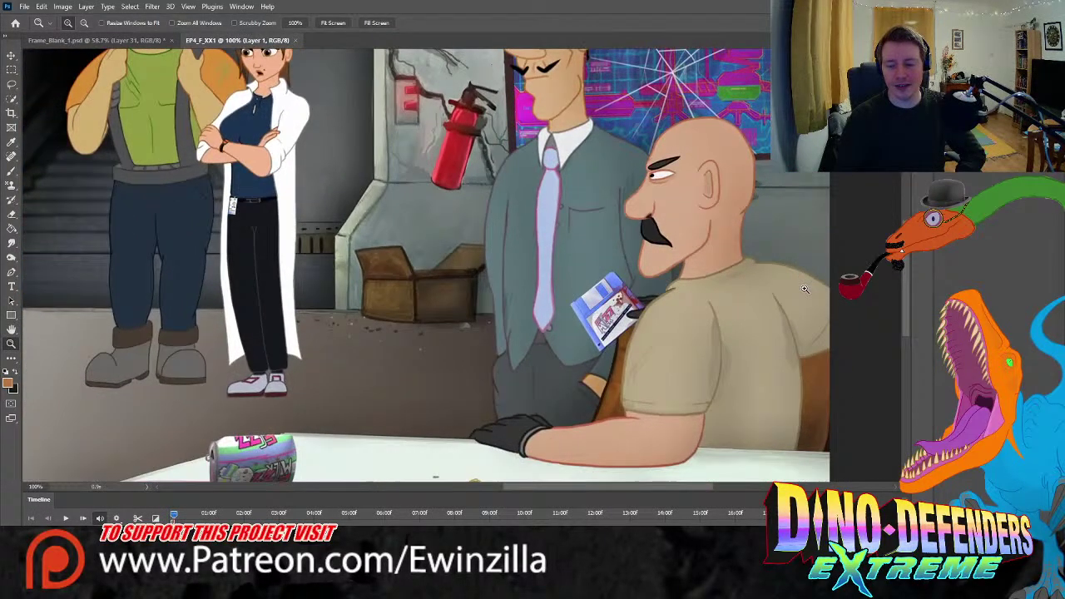
pyautogui.scroll(1, 805, 289)
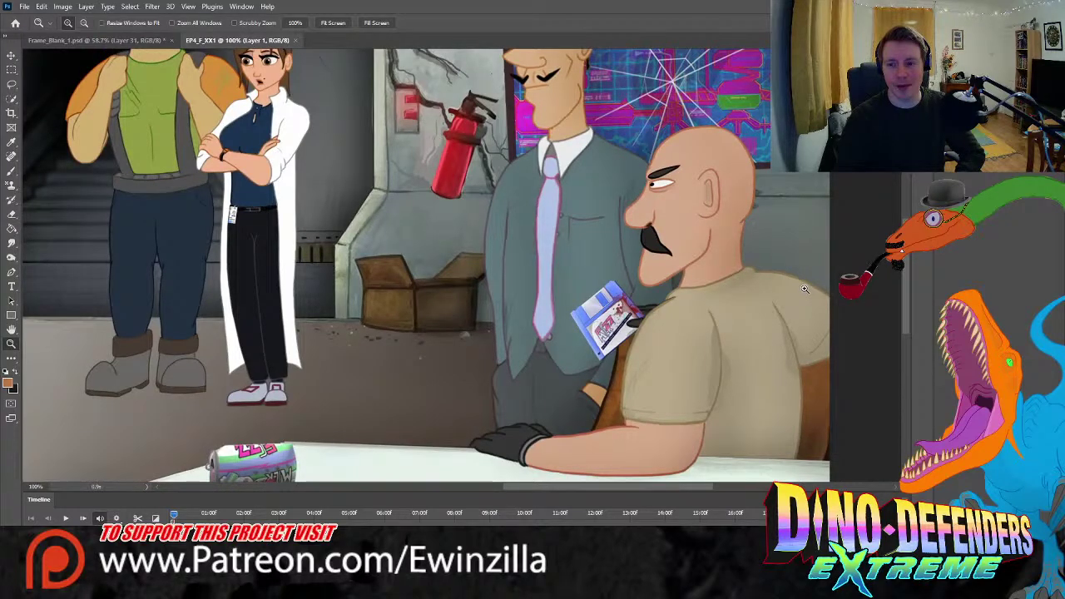
pyautogui.click(11, 144)
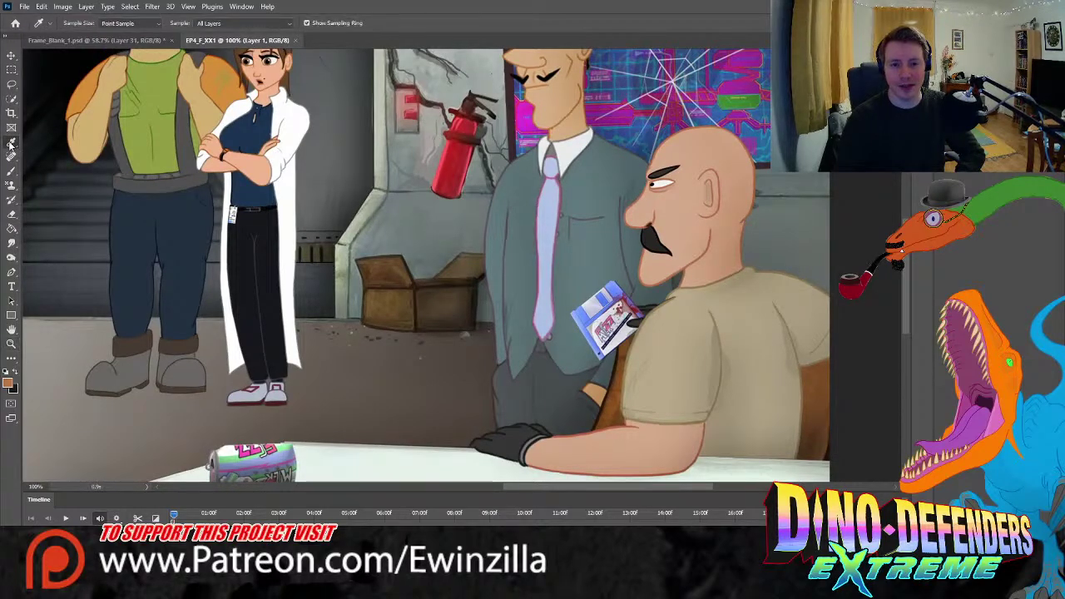
pyautogui.moveTo(669, 186)
pyautogui.mouseDown()
pyautogui.moveTo(664, 197)
pyautogui.moveTo(657, 184)
pyautogui.mouseUp()
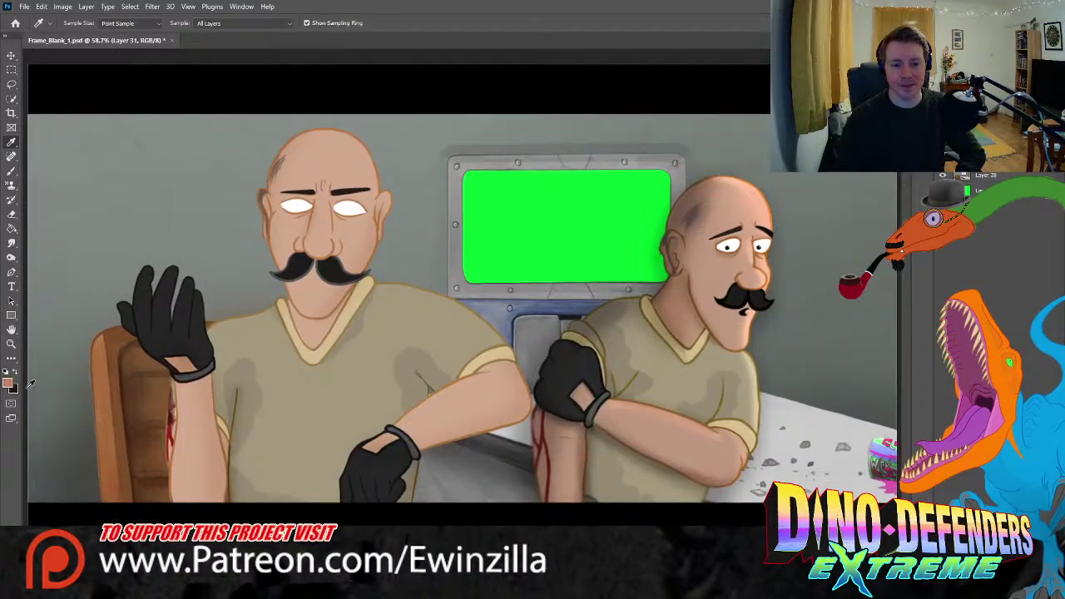
# - Paint reddish bags under both of the new hunter's eyes with the brush at 54% opacity
pyautogui.click(10, 345)
pyautogui.moveTo(310, 189); pyautogui.dragTo(311, 188)
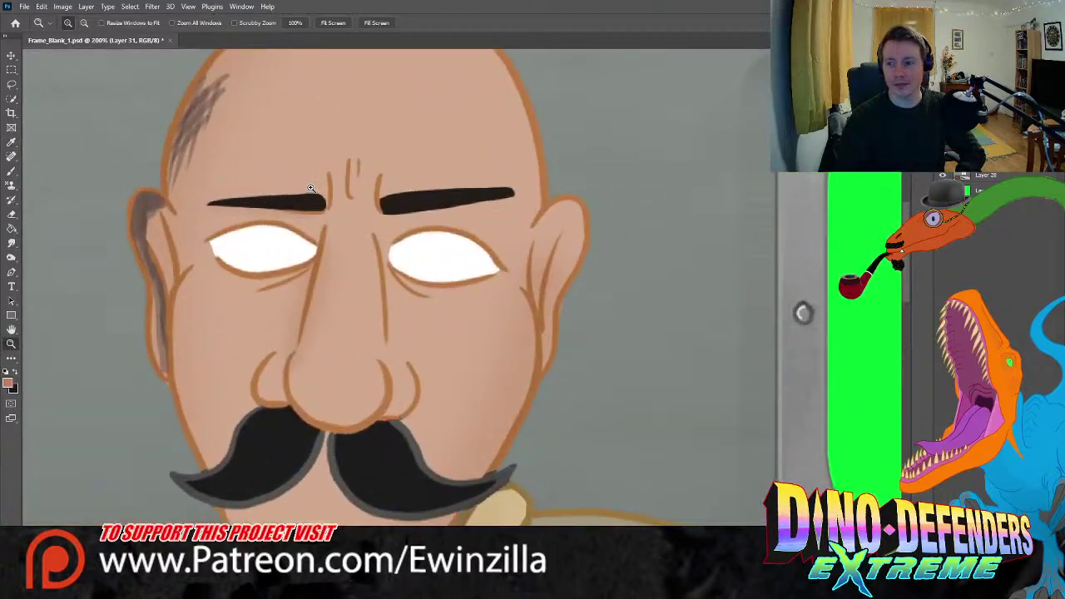
pyautogui.hotkey('ctrl', '+')
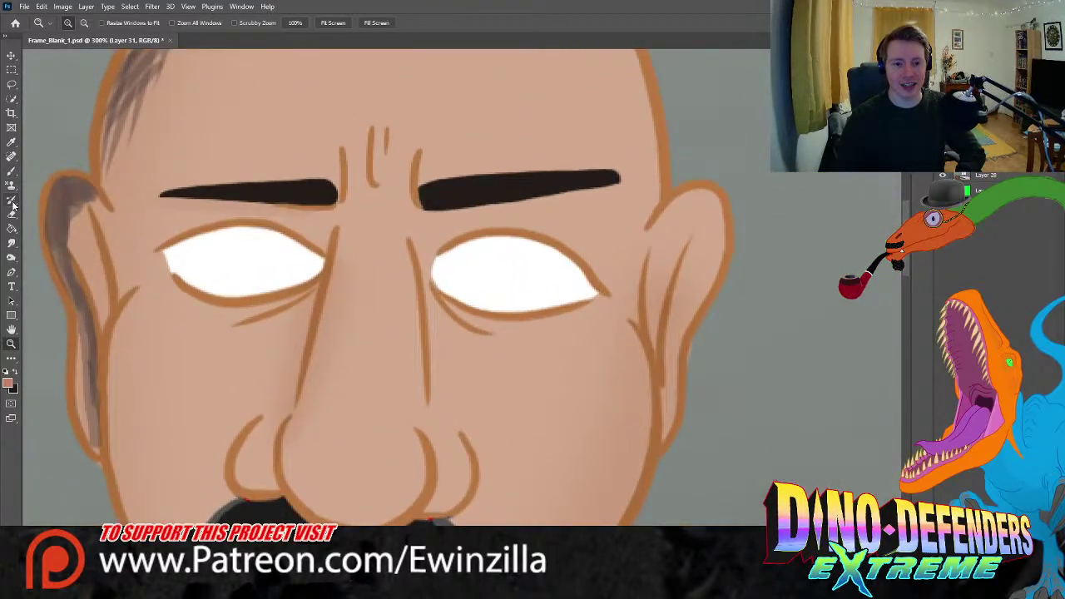
pyautogui.click(12, 172)
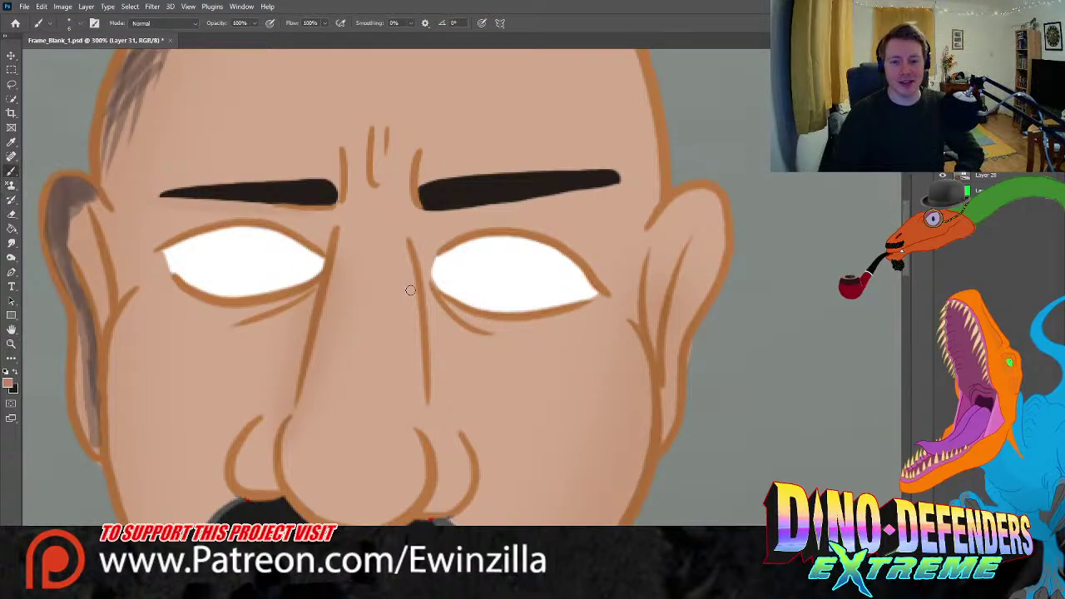
pyautogui.moveTo(315, 284); pyautogui.dragTo(228, 323)
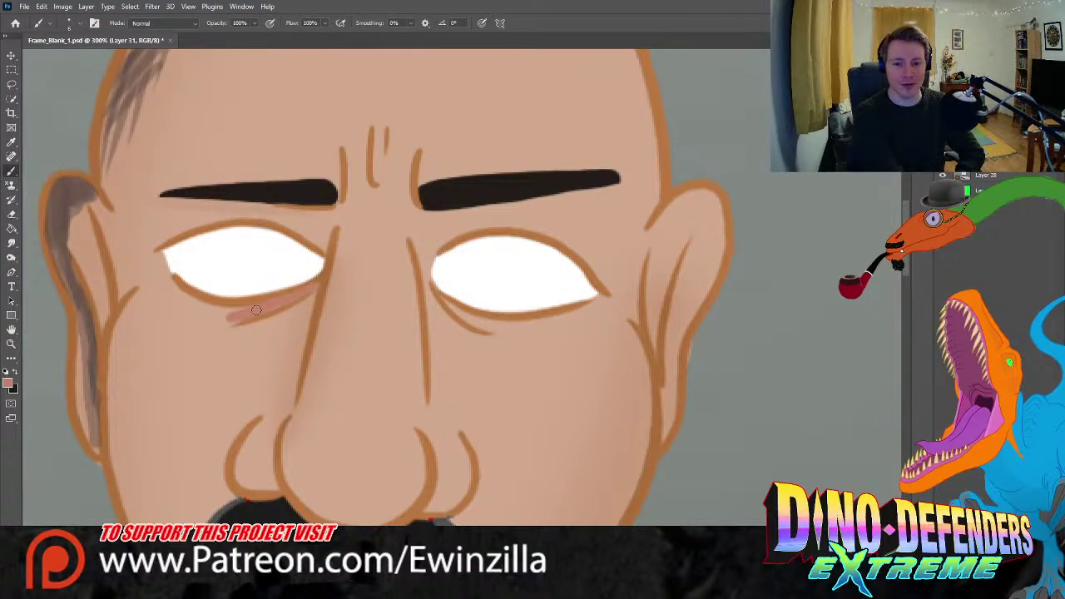
pyautogui.hotkey('ctrl', 'z')
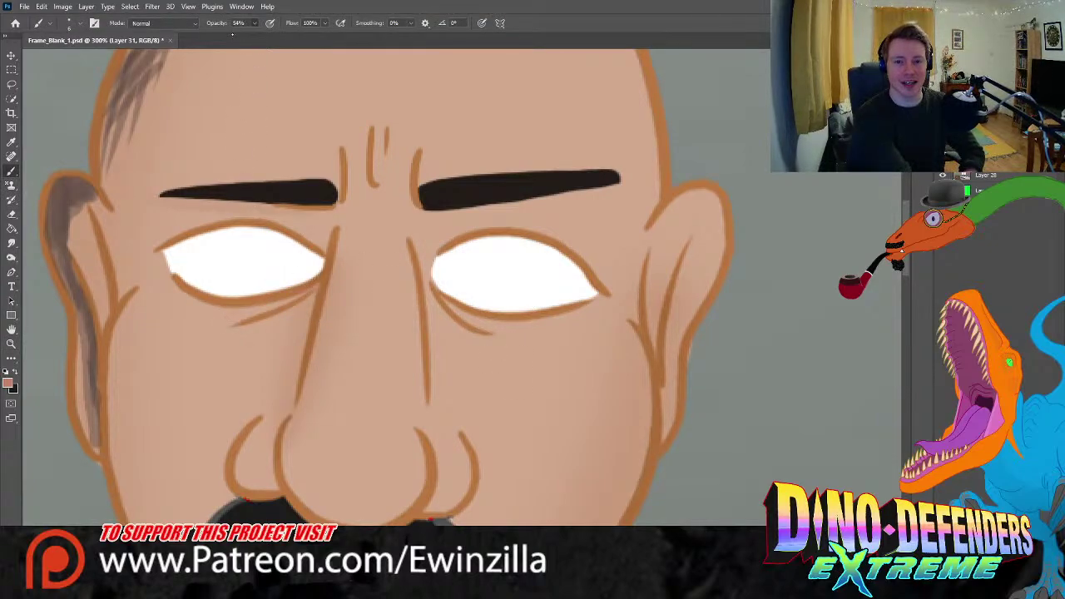
pyautogui.moveTo(319, 284)
pyautogui.mouseDown()
pyautogui.moveTo(244, 317)
pyautogui.moveTo(191, 313)
pyautogui.moveTo(174, 285)
pyautogui.moveTo(200, 314)
pyautogui.moveTo(238, 314)
pyautogui.moveTo(207, 317)
pyautogui.moveTo(183, 302)
pyautogui.moveTo(228, 320)
pyautogui.moveTo(192, 300)
pyautogui.mouseUp()
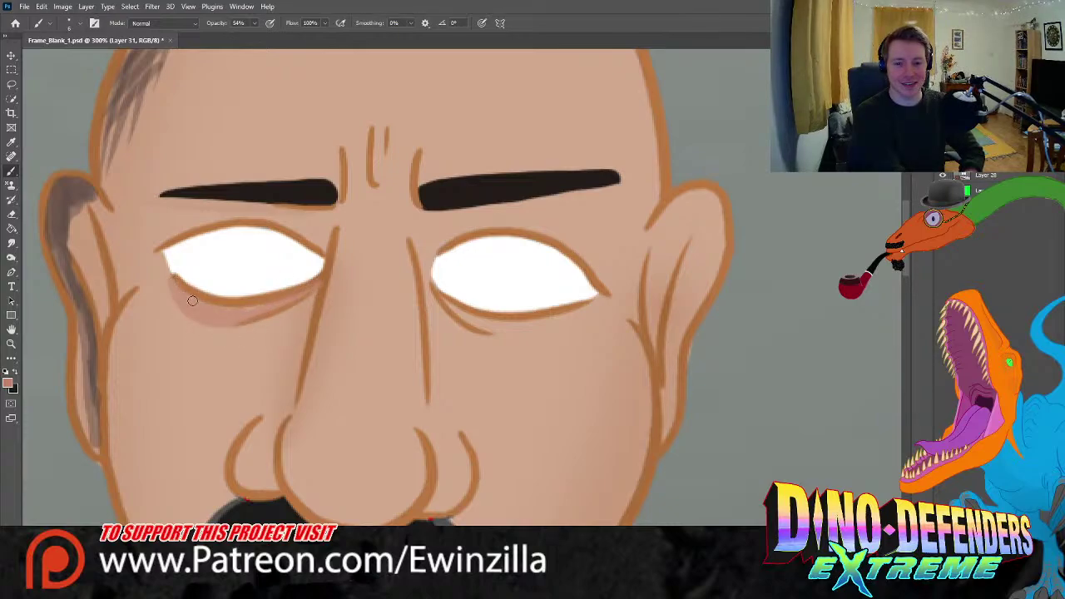
pyautogui.moveTo(439, 303)
pyautogui.mouseDown()
pyautogui.moveTo(479, 328)
pyautogui.moveTo(526, 332)
pyautogui.moveTo(595, 303)
pyautogui.moveTo(500, 321)
pyautogui.moveTo(467, 310)
pyautogui.moveTo(476, 322)
pyautogui.moveTo(550, 322)
pyautogui.moveTo(603, 299)
pyautogui.mouseUp()
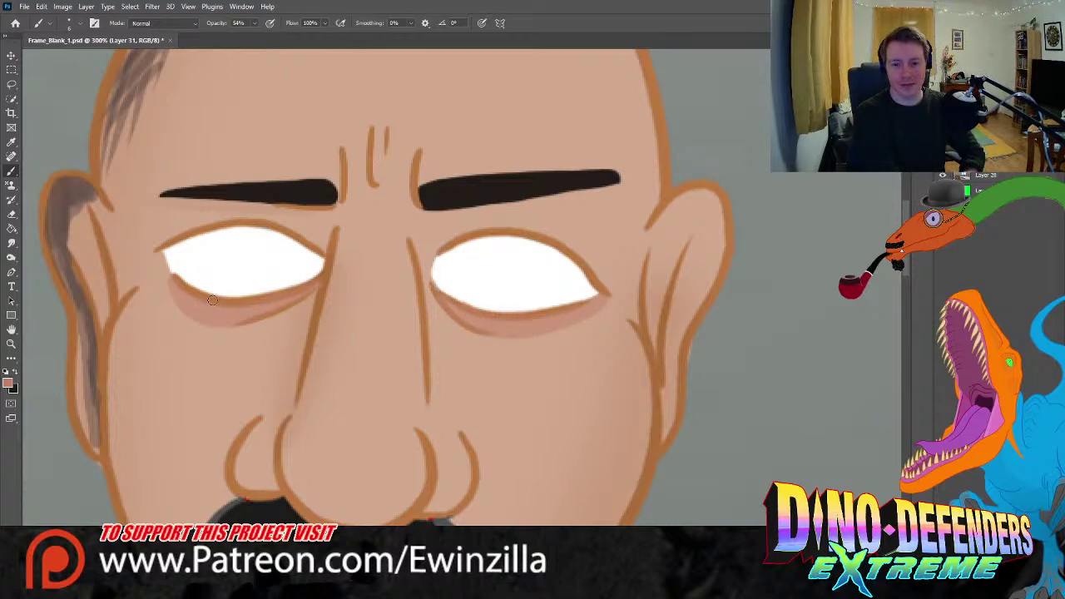
# - Deepen the reddish bags under both eyes with additional overlapping strokes along the lower eyelids
pyautogui.moveTo(212, 300)
pyautogui.mouseDown()
pyautogui.moveTo(165, 279)
pyautogui.moveTo(161, 252)
pyautogui.moveTo(185, 317)
pyautogui.moveTo(218, 326)
pyautogui.moveTo(278, 308)
pyautogui.mouseUp()
pyautogui.moveTo(200, 299)
pyautogui.mouseDown()
pyautogui.moveTo(163, 254)
pyautogui.moveTo(179, 303)
pyautogui.moveTo(201, 321)
pyautogui.moveTo(254, 317)
pyautogui.mouseUp()
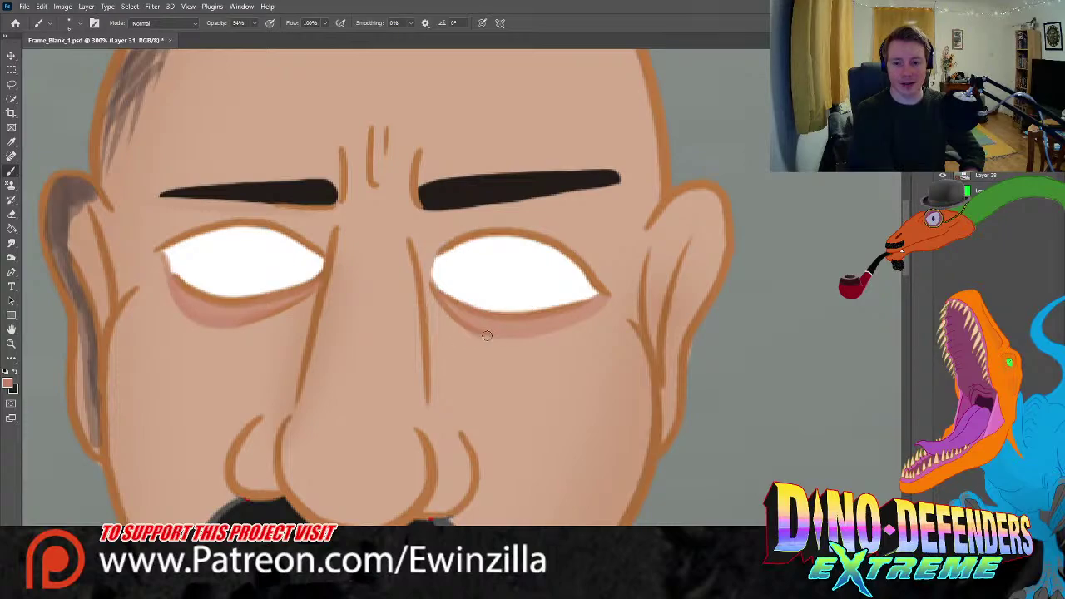
pyautogui.moveTo(485, 333)
pyautogui.mouseDown()
pyautogui.moveTo(528, 336)
pyautogui.moveTo(605, 288)
pyautogui.mouseUp()
pyautogui.moveTo(488, 332)
pyautogui.mouseDown()
pyautogui.moveTo(556, 330)
pyautogui.moveTo(613, 290)
pyautogui.mouseUp()
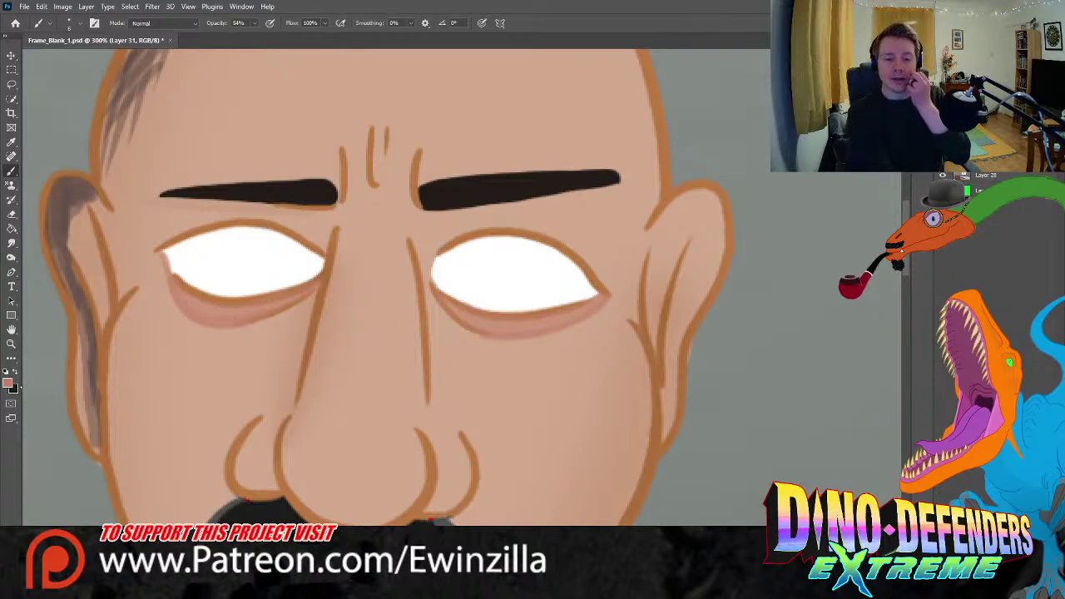
# - Check the new hunter's under-eye bags against the whole frame, and make black the painting colour for the eyes
pyautogui.click(12, 344)
pyautogui.click(333, 23)
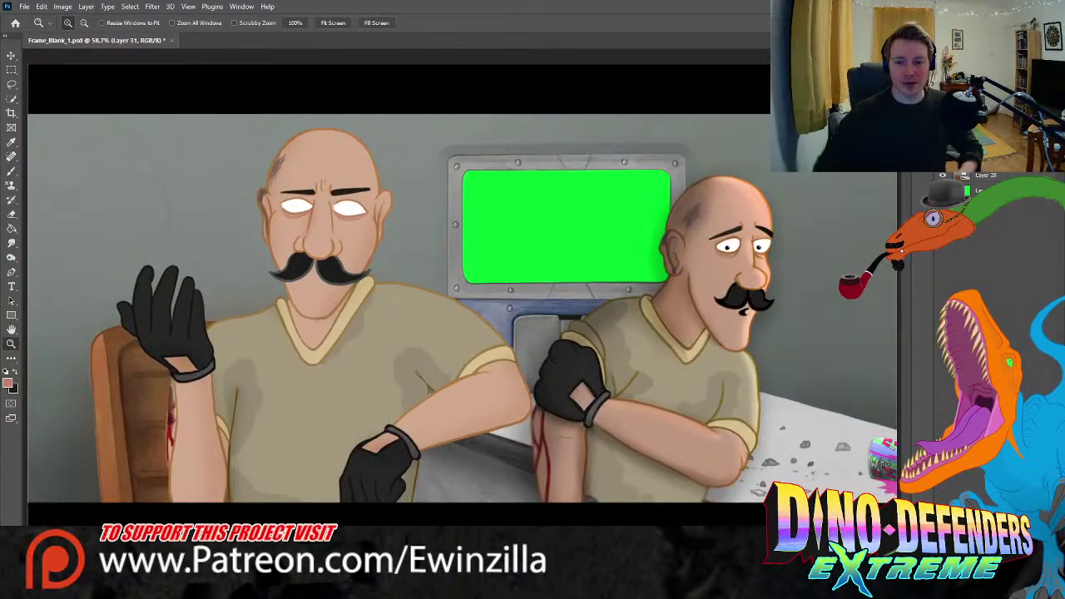
pyautogui.click(341, 200)
pyautogui.click(341, 200)
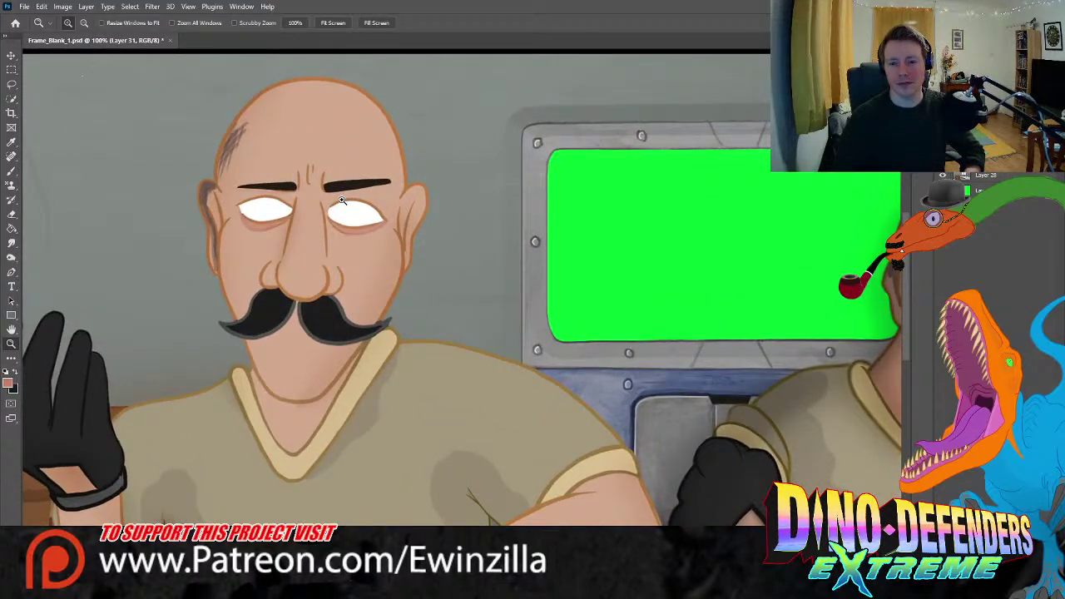
pyautogui.click(341, 200)
pyautogui.click(17, 174)
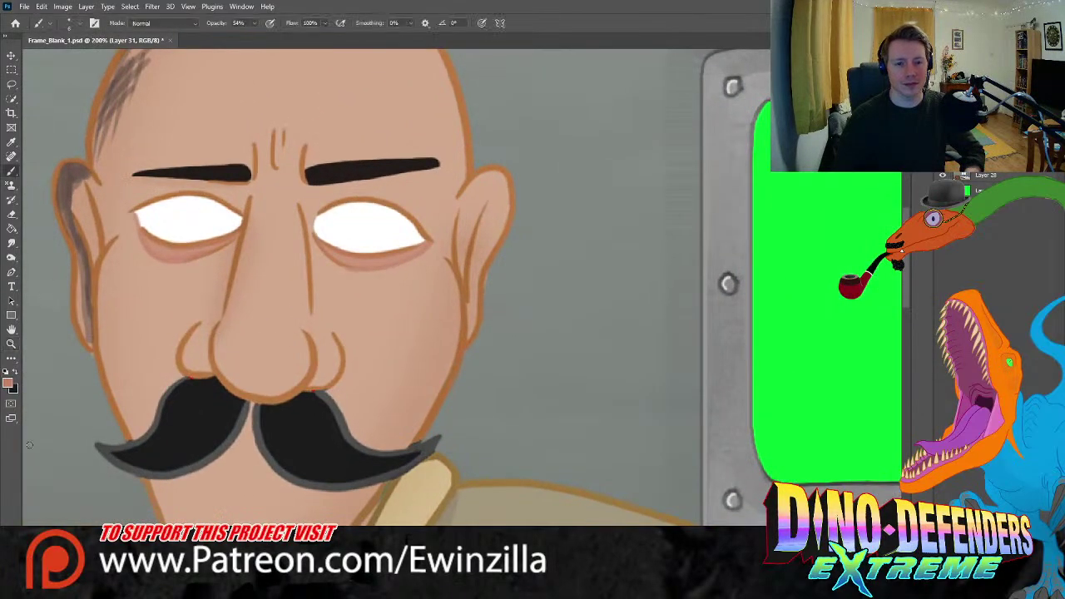
pyautogui.click(13, 376)
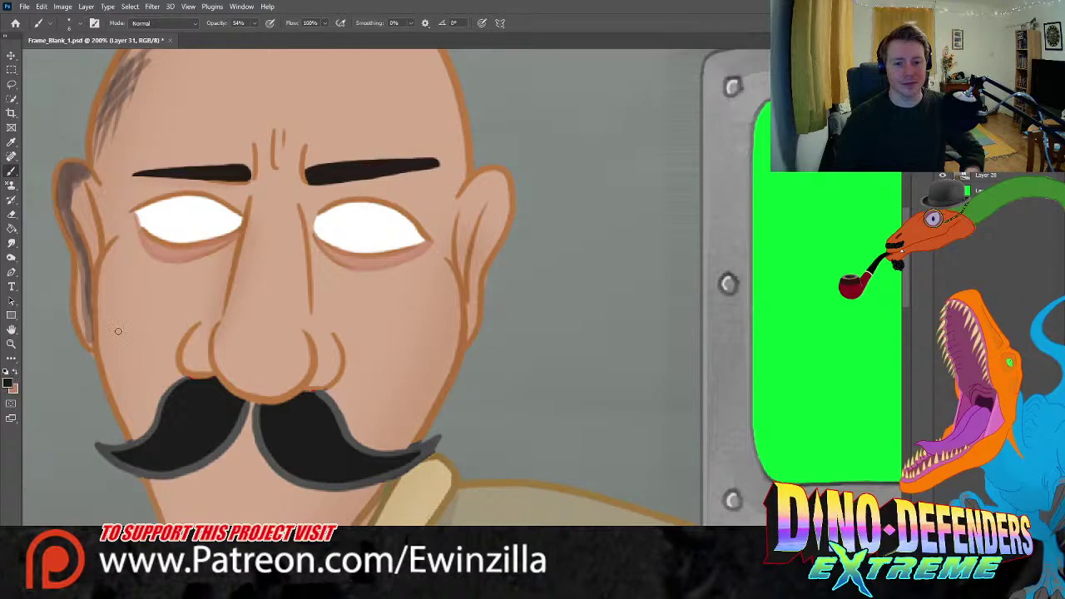
pyautogui.click(169, 218)
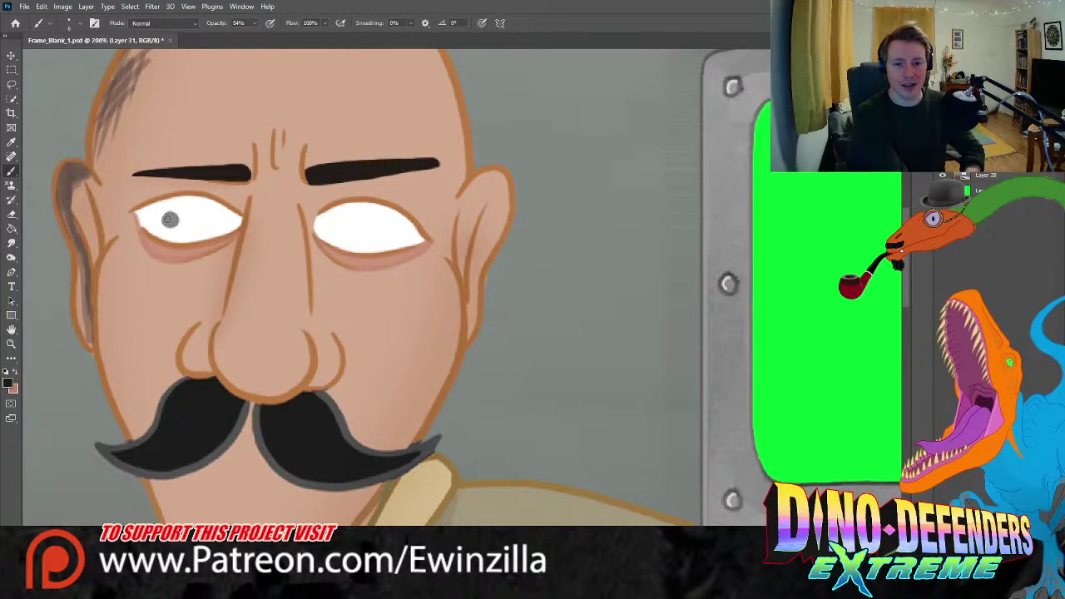
pyautogui.hotkey('ctrl', 'z')
pyautogui.click(179, 219)
pyautogui.click(179, 220)
pyautogui.hotkey('ctrl', 'z')
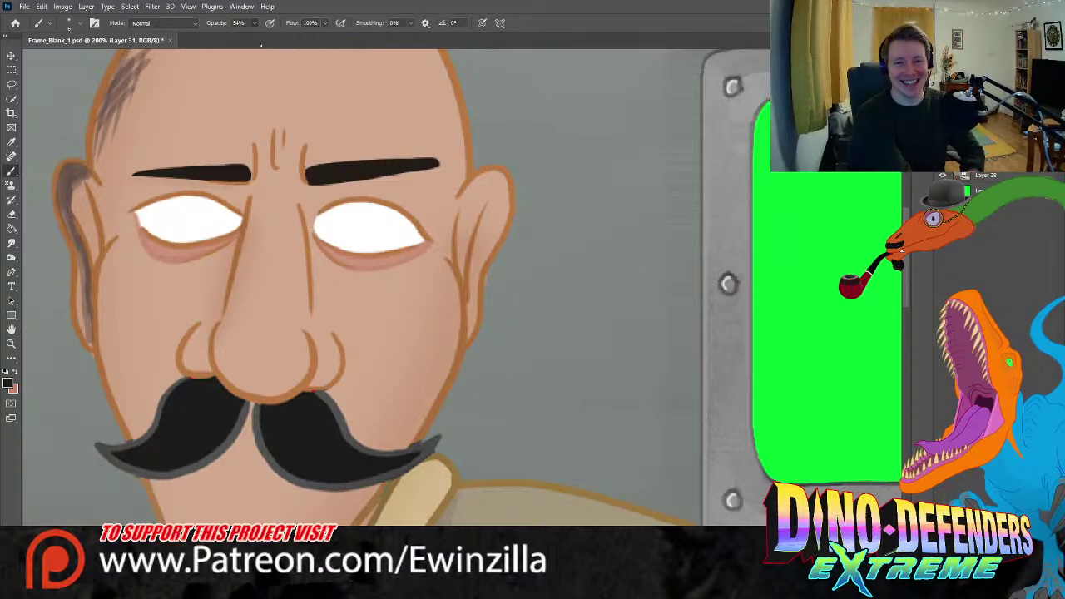
# - Draw a small round black pupil outline in the new hunter's left-hand eye with the brush at 100% opacity
pyautogui.click(178, 221)
pyautogui.click(177, 220)
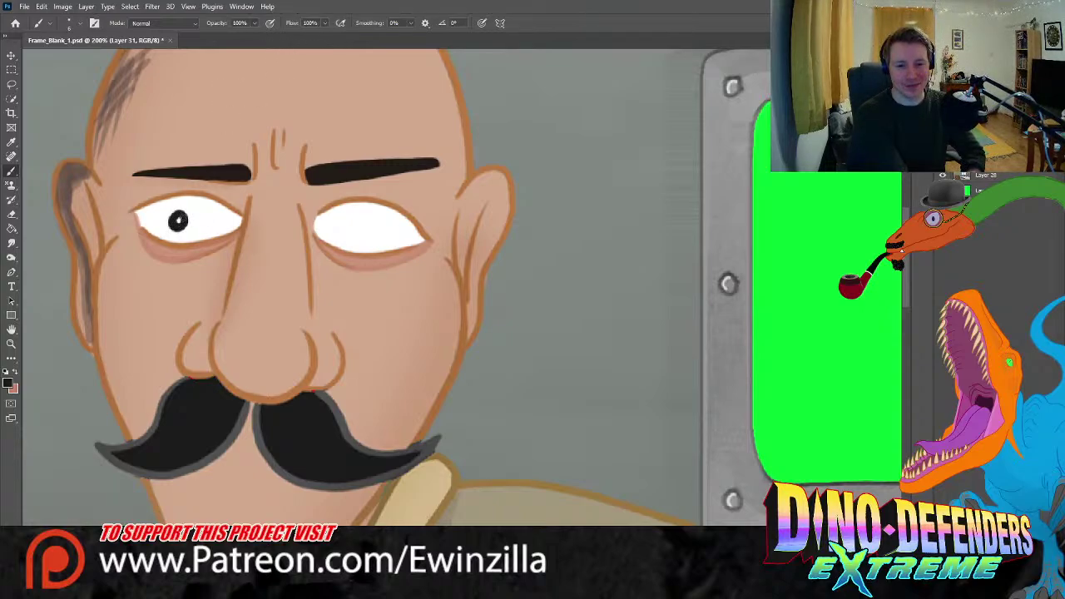
pyautogui.hotkey('ctrl', 'z')
pyautogui.click(176, 216)
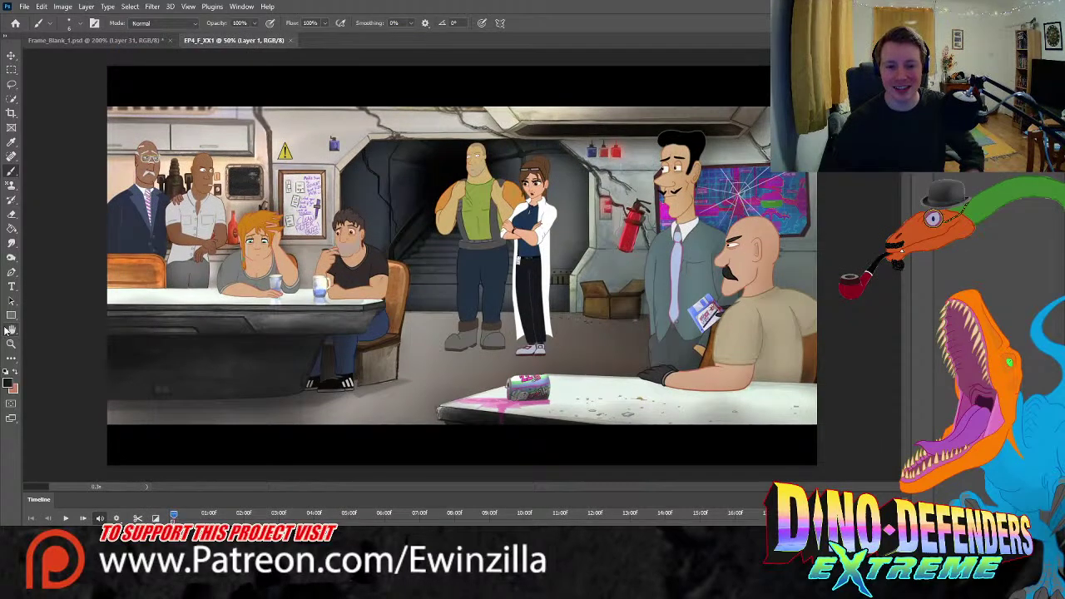
# - Examine the floppy disk beside the seated hunter up close in the EP4_F_XX1 reference frame, and close that file
pyautogui.press('z')
pyautogui.click(745, 322)
pyautogui.click(682, 312)
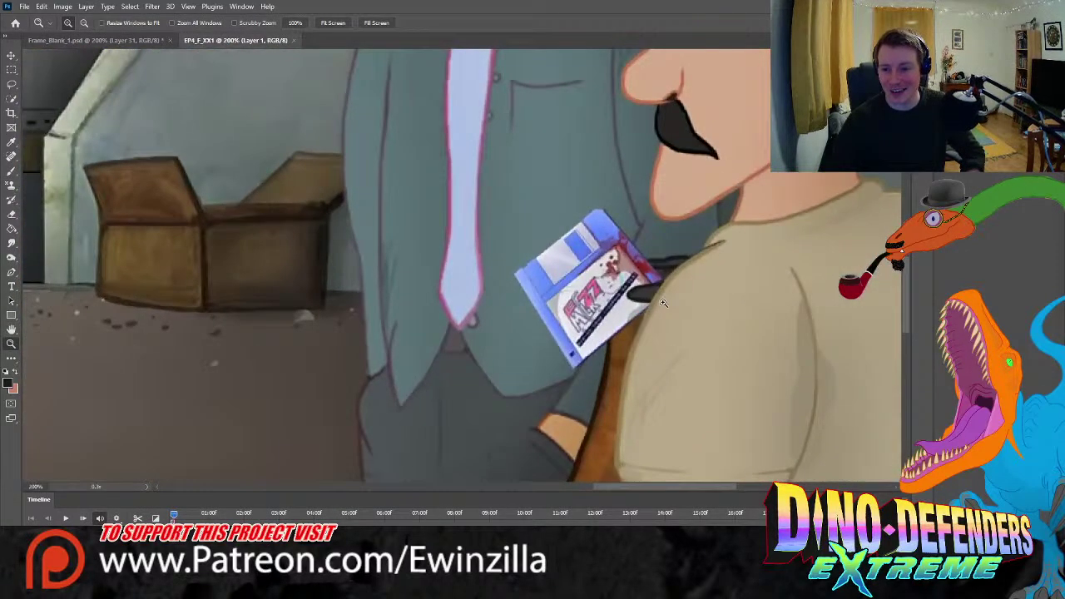
pyautogui.click(658, 308)
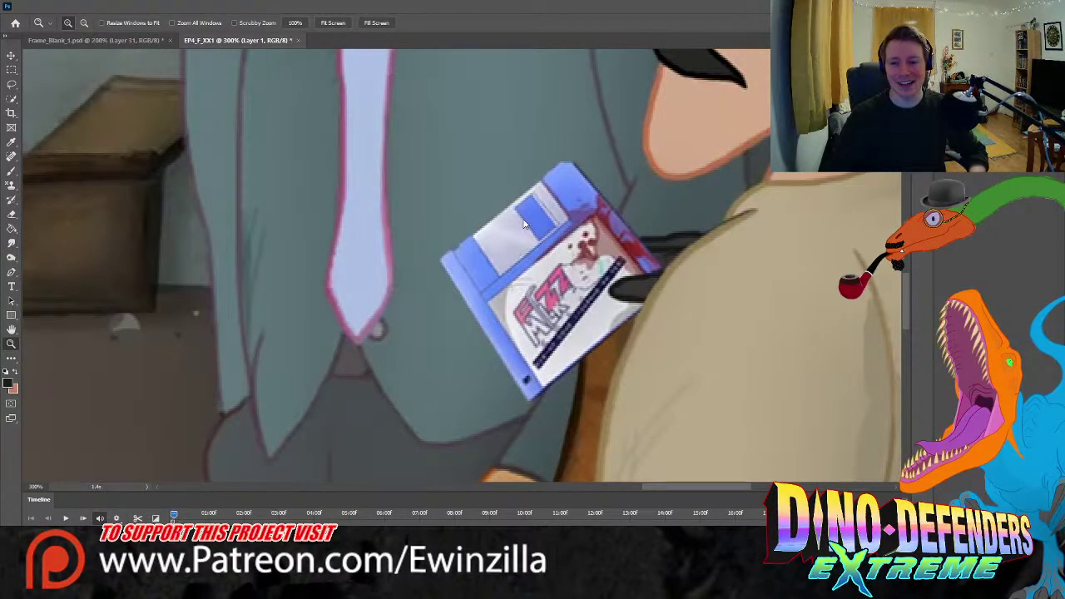
pyautogui.hotkey('ctrl', 'w')
pyautogui.doubleClick(39, 500)
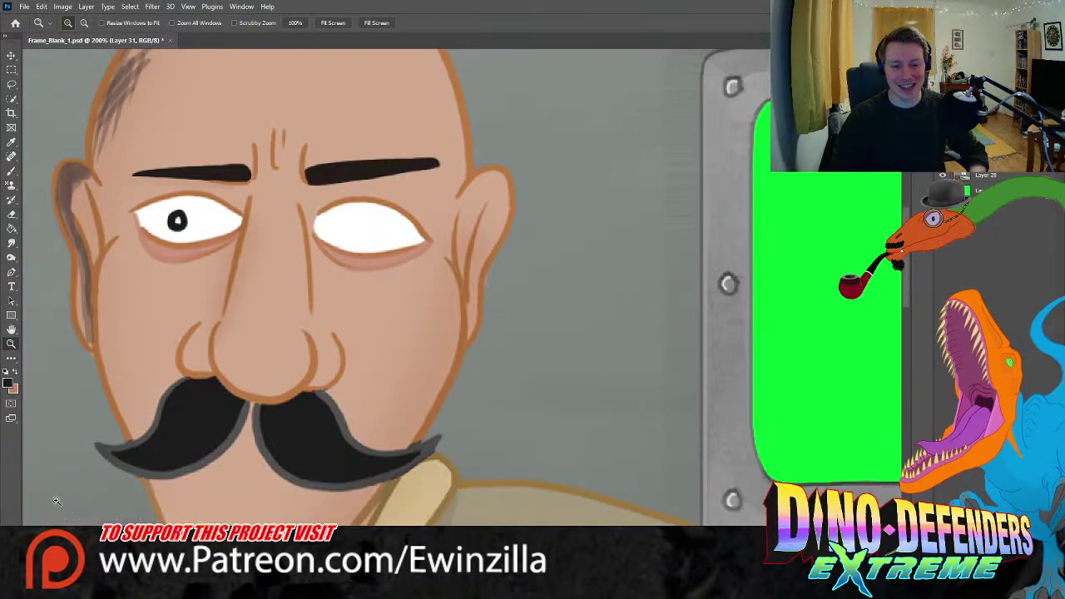
# - Fill in the left-hand pupil with solid black and paint a matching round pupil in the right-hand eye
pyautogui.press('b')
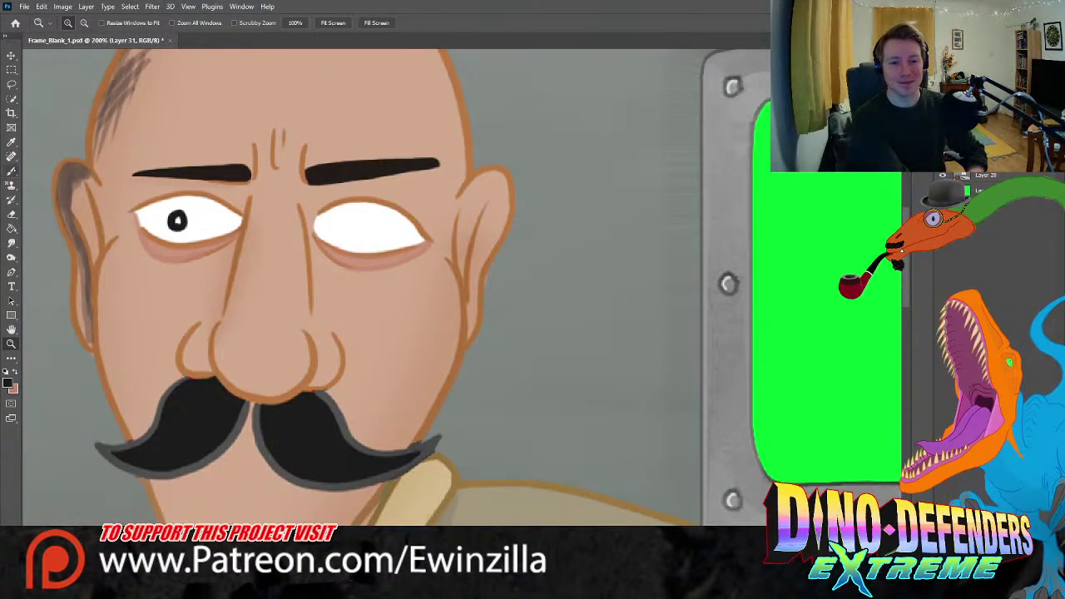
pyautogui.moveTo(341, 223); pyautogui.dragTo(342, 228)
pyautogui.hotkey('ctrl', 'z')
pyautogui.hotkey('ctrl', 'z')
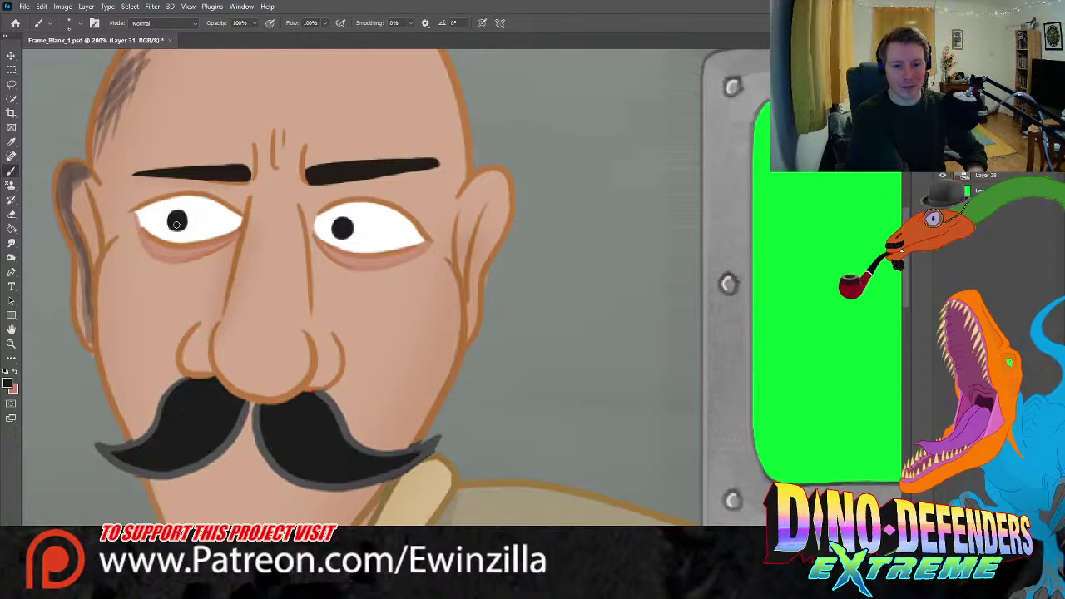
# - Sample white and paint a small highlight dot on each of the new hunter's pupils, and view the whole frame
pyautogui.press('i')
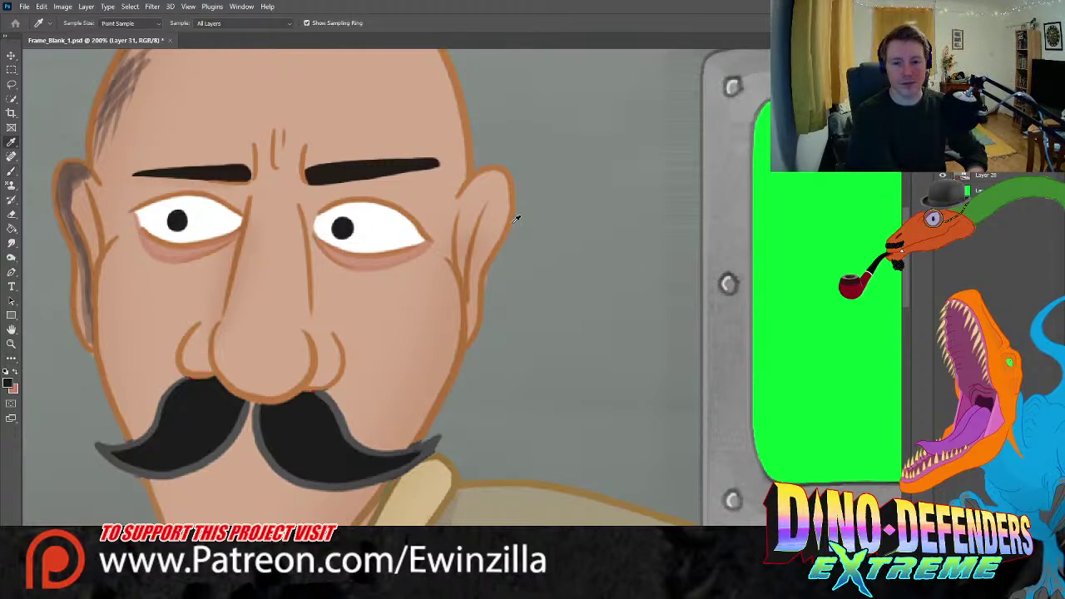
pyautogui.press('b')
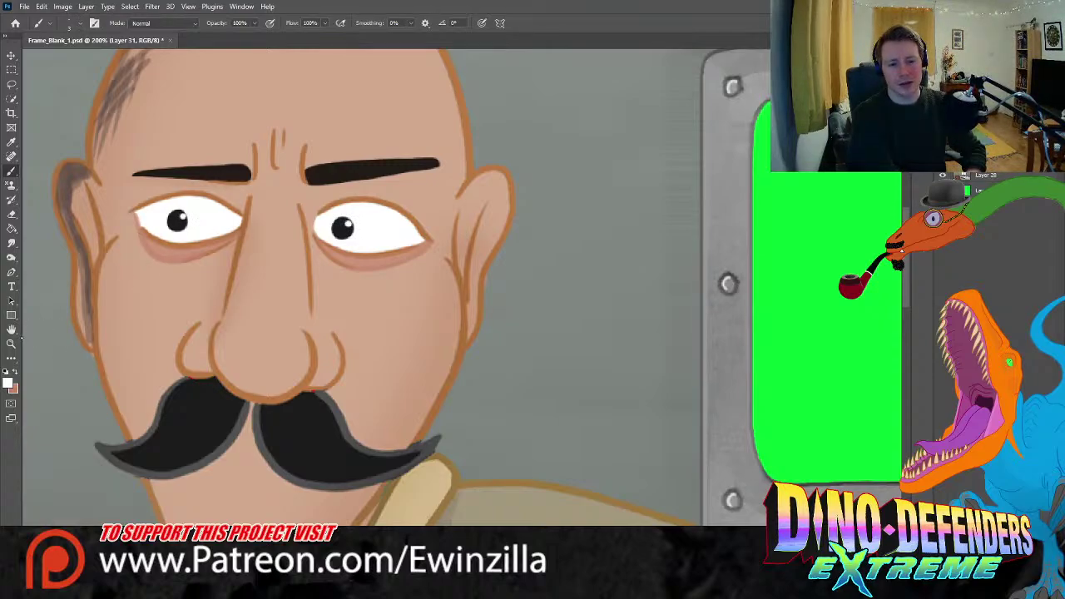
pyautogui.click(11, 343)
pyautogui.click(333, 23)
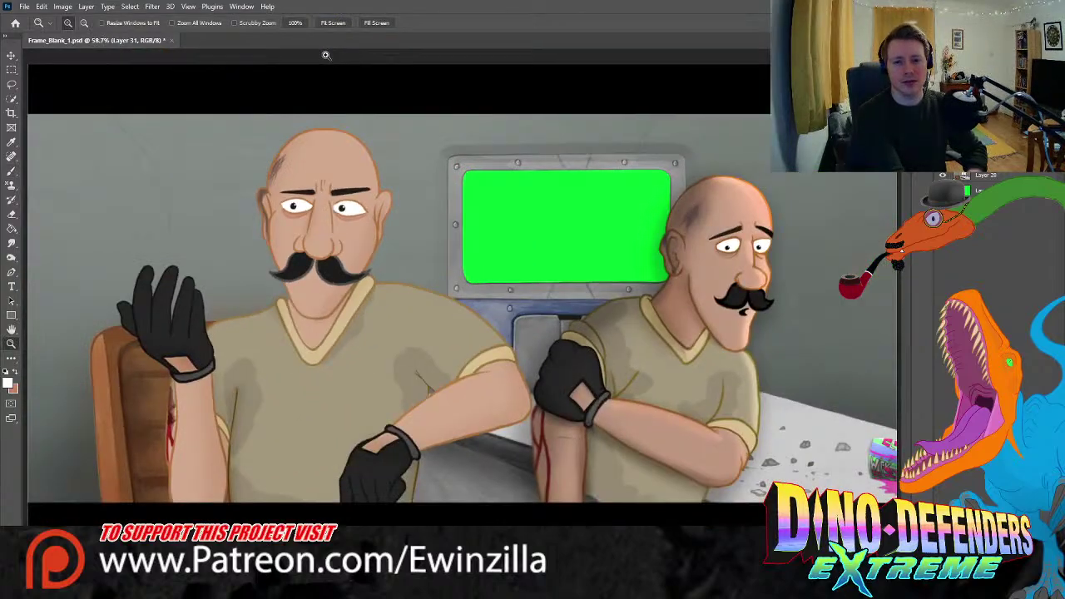